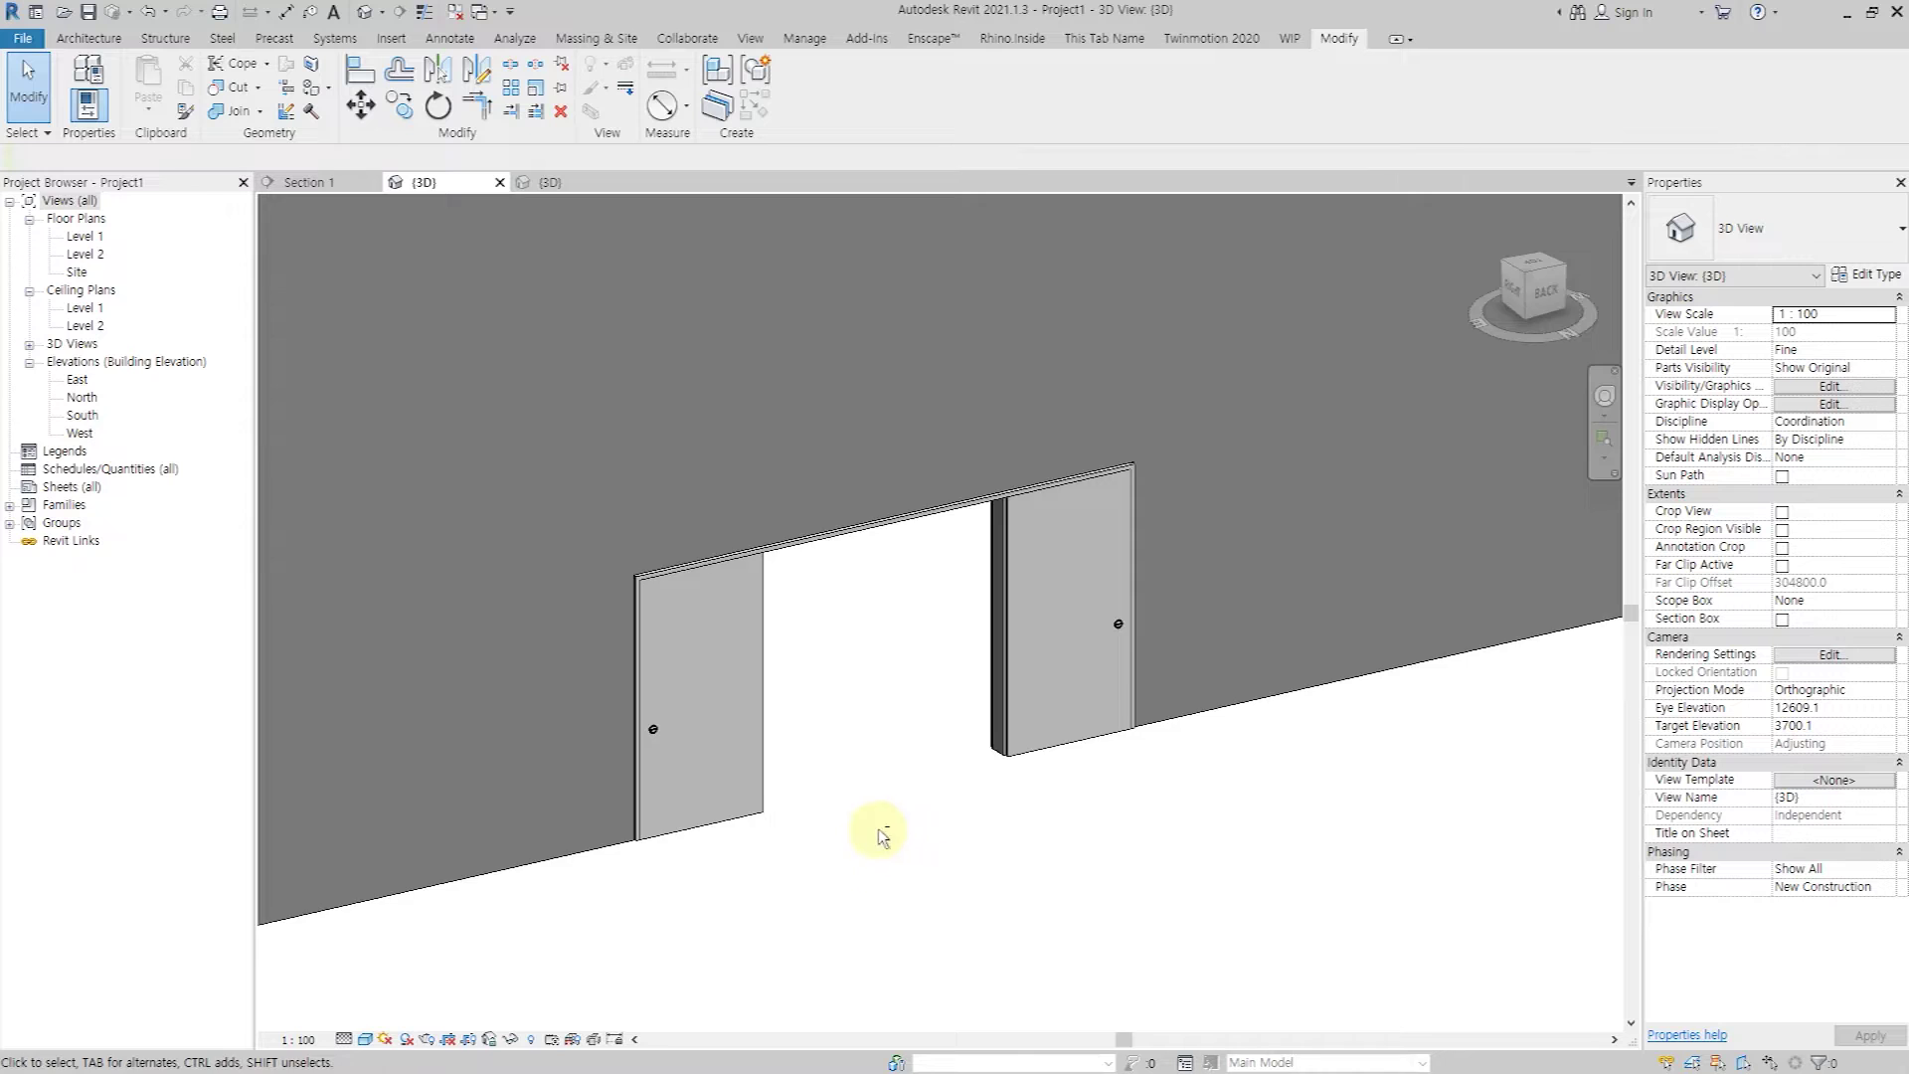
# Select the DDF_Door double door in the 3D view and open its Type Properties.
pyautogui.moveTo(880, 836)
pyautogui.keyDown('shift'); pyautogui.mouseDown(button='middle')
pyautogui.moveTo(1159, 822)
pyautogui.moveTo(746, 797)
pyautogui.moveTo(793, 779)
pyautogui.mouseUp(button='middle'); pyautogui.keyUp('shift')
pyautogui.click(770, 804)
pyautogui.click(963, 835)
pyautogui.click(835, 758)
pyautogui.scroll(4, 792, 780)
pyautogui.click(1875, 277)
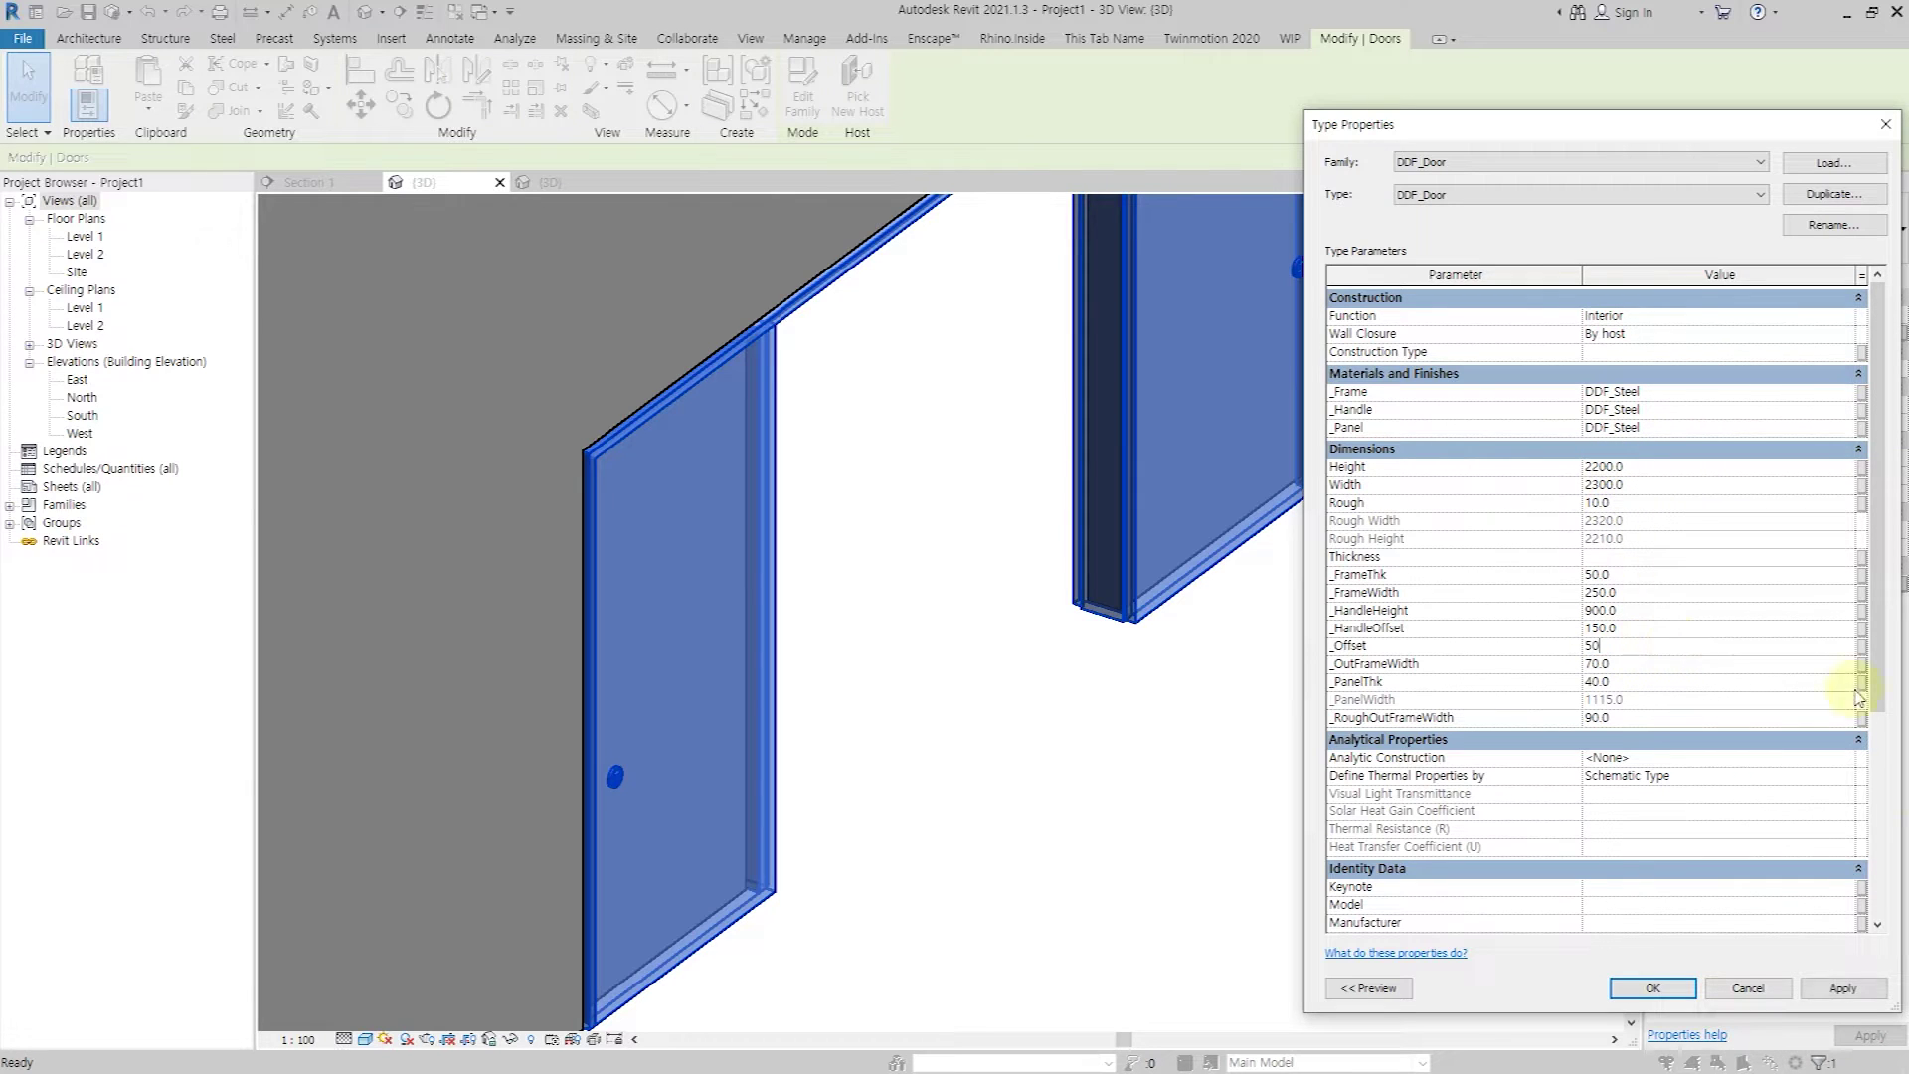
# Apply the door's edited offset, then show Level 1 at a higher detail level so swings appear.
pyautogui.click(1854, 992)
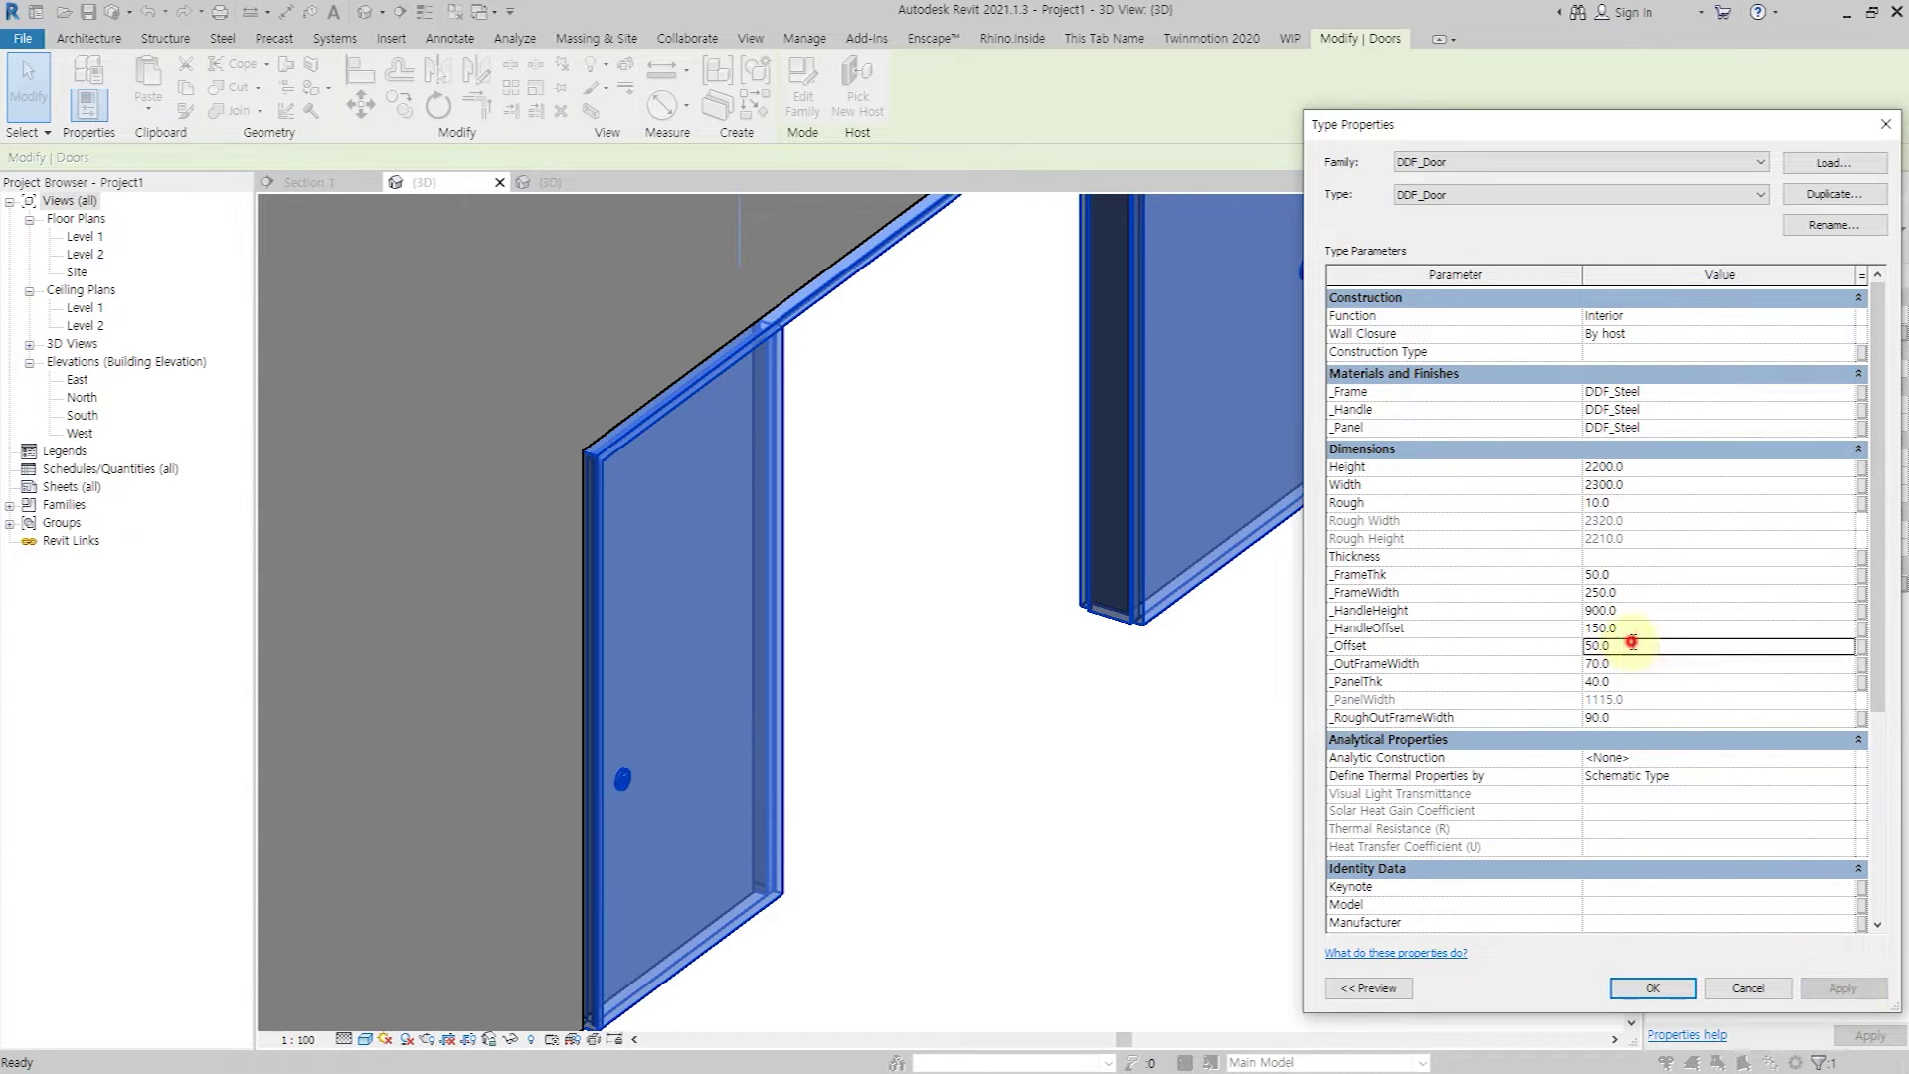
pyautogui.click(1653, 988)
pyautogui.click(1257, 852)
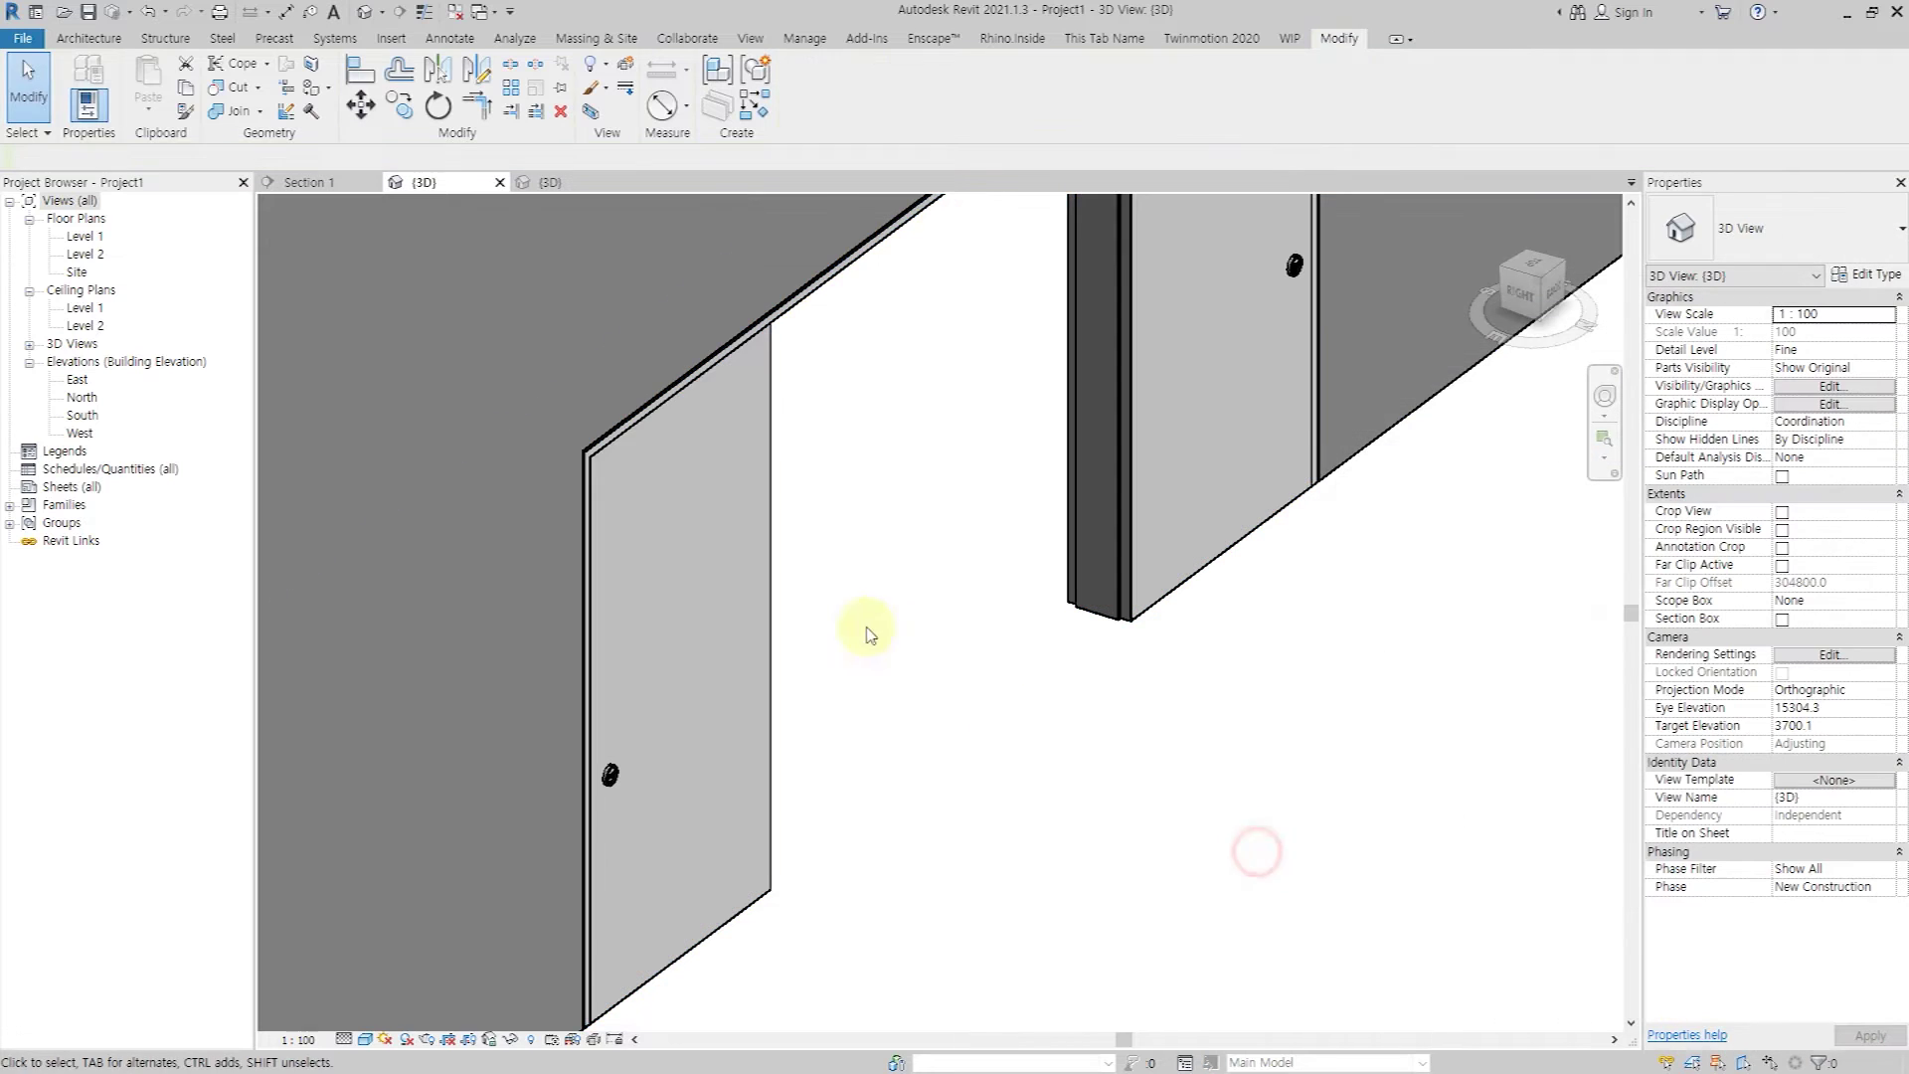
pyautogui.click(85, 235)
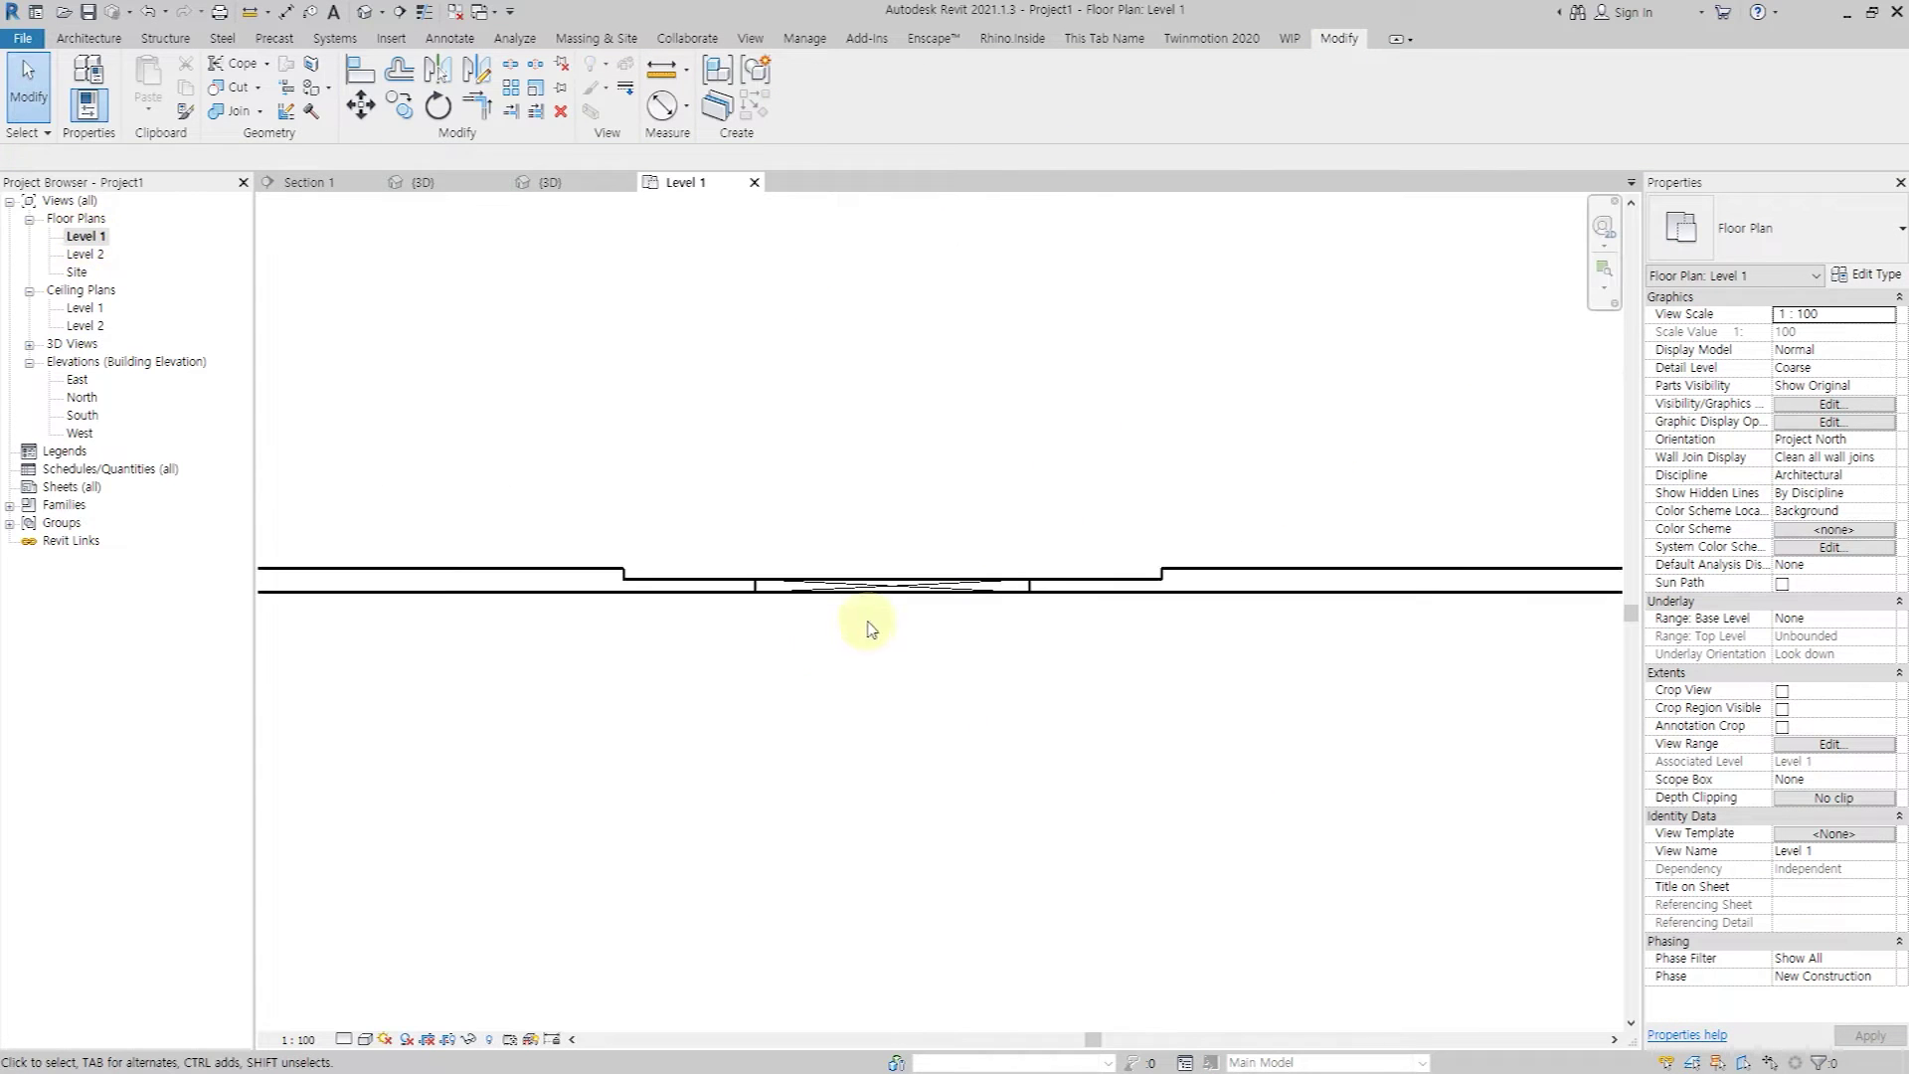
pyautogui.click(376, 998)
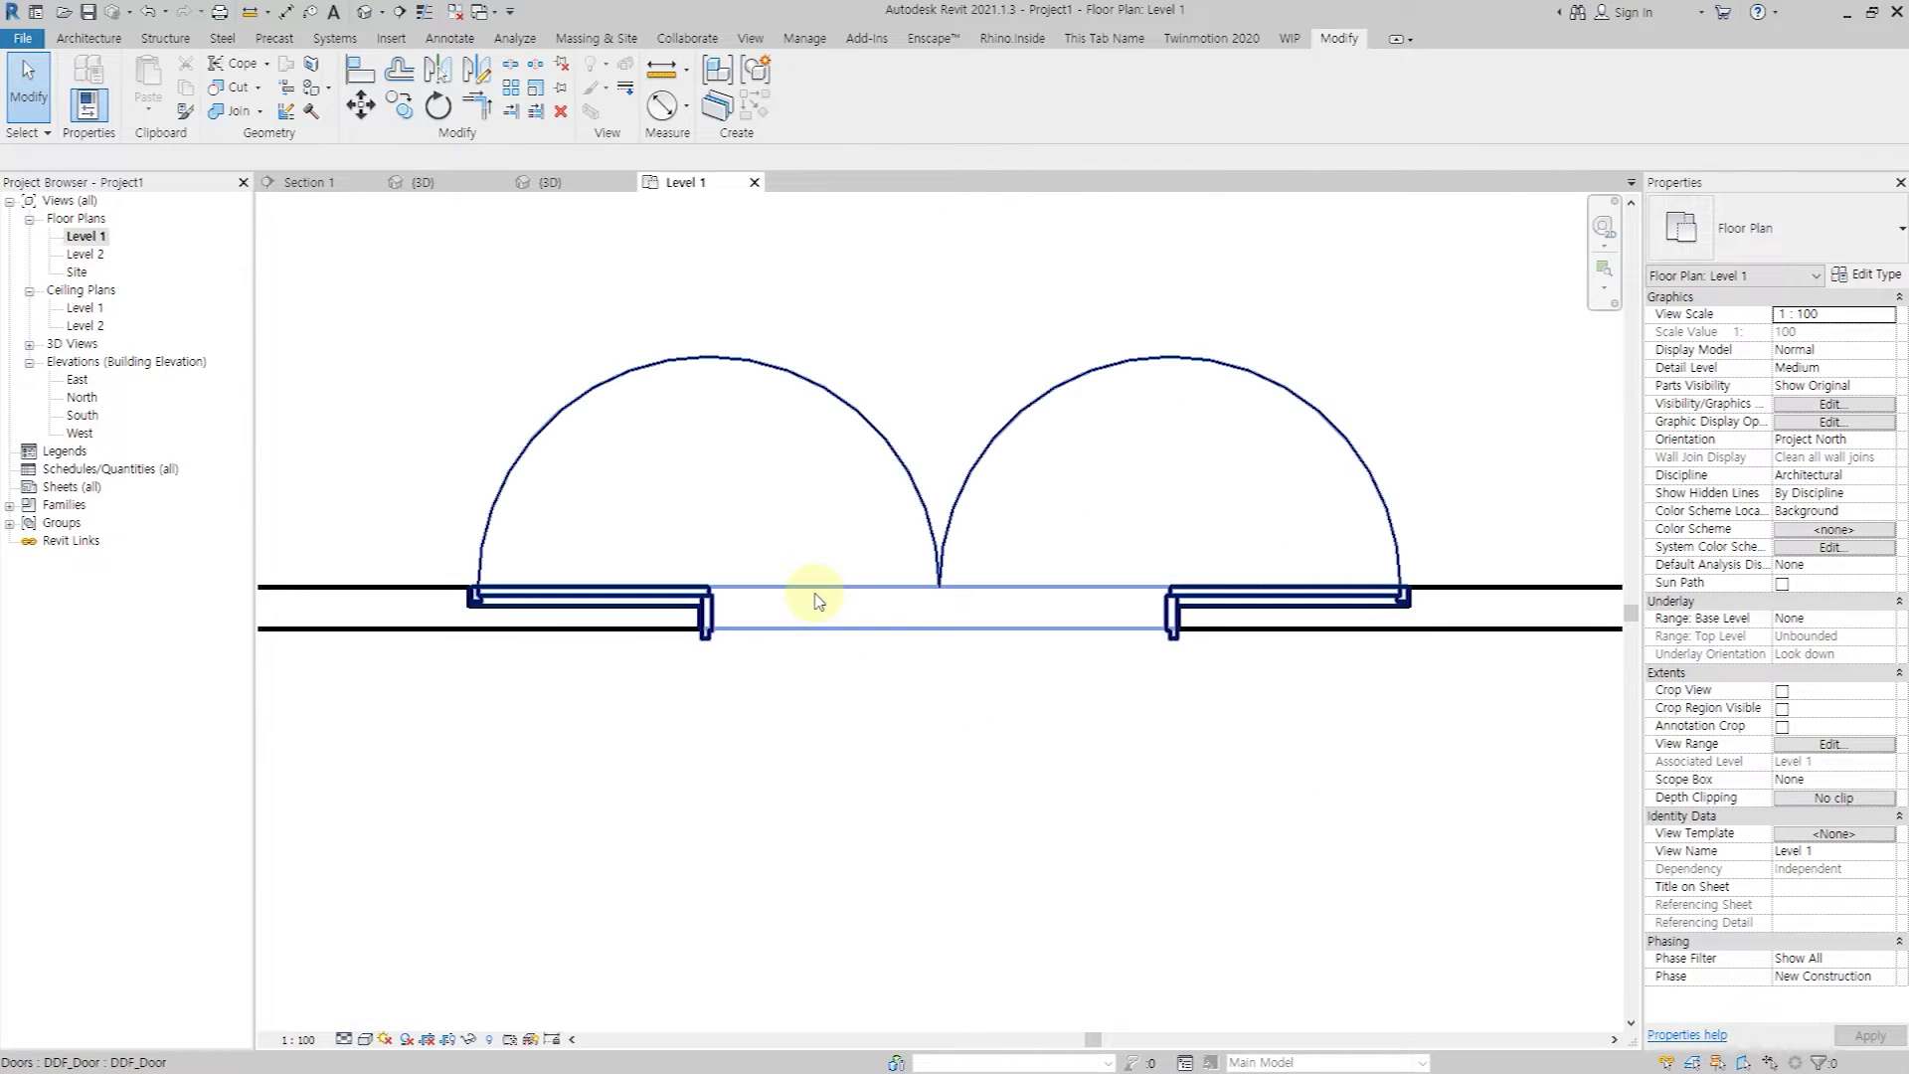
# Resize the DDF_Door type to 2000 wide and 2100 high.
pyautogui.click(810, 598)
pyautogui.click(1867, 275)
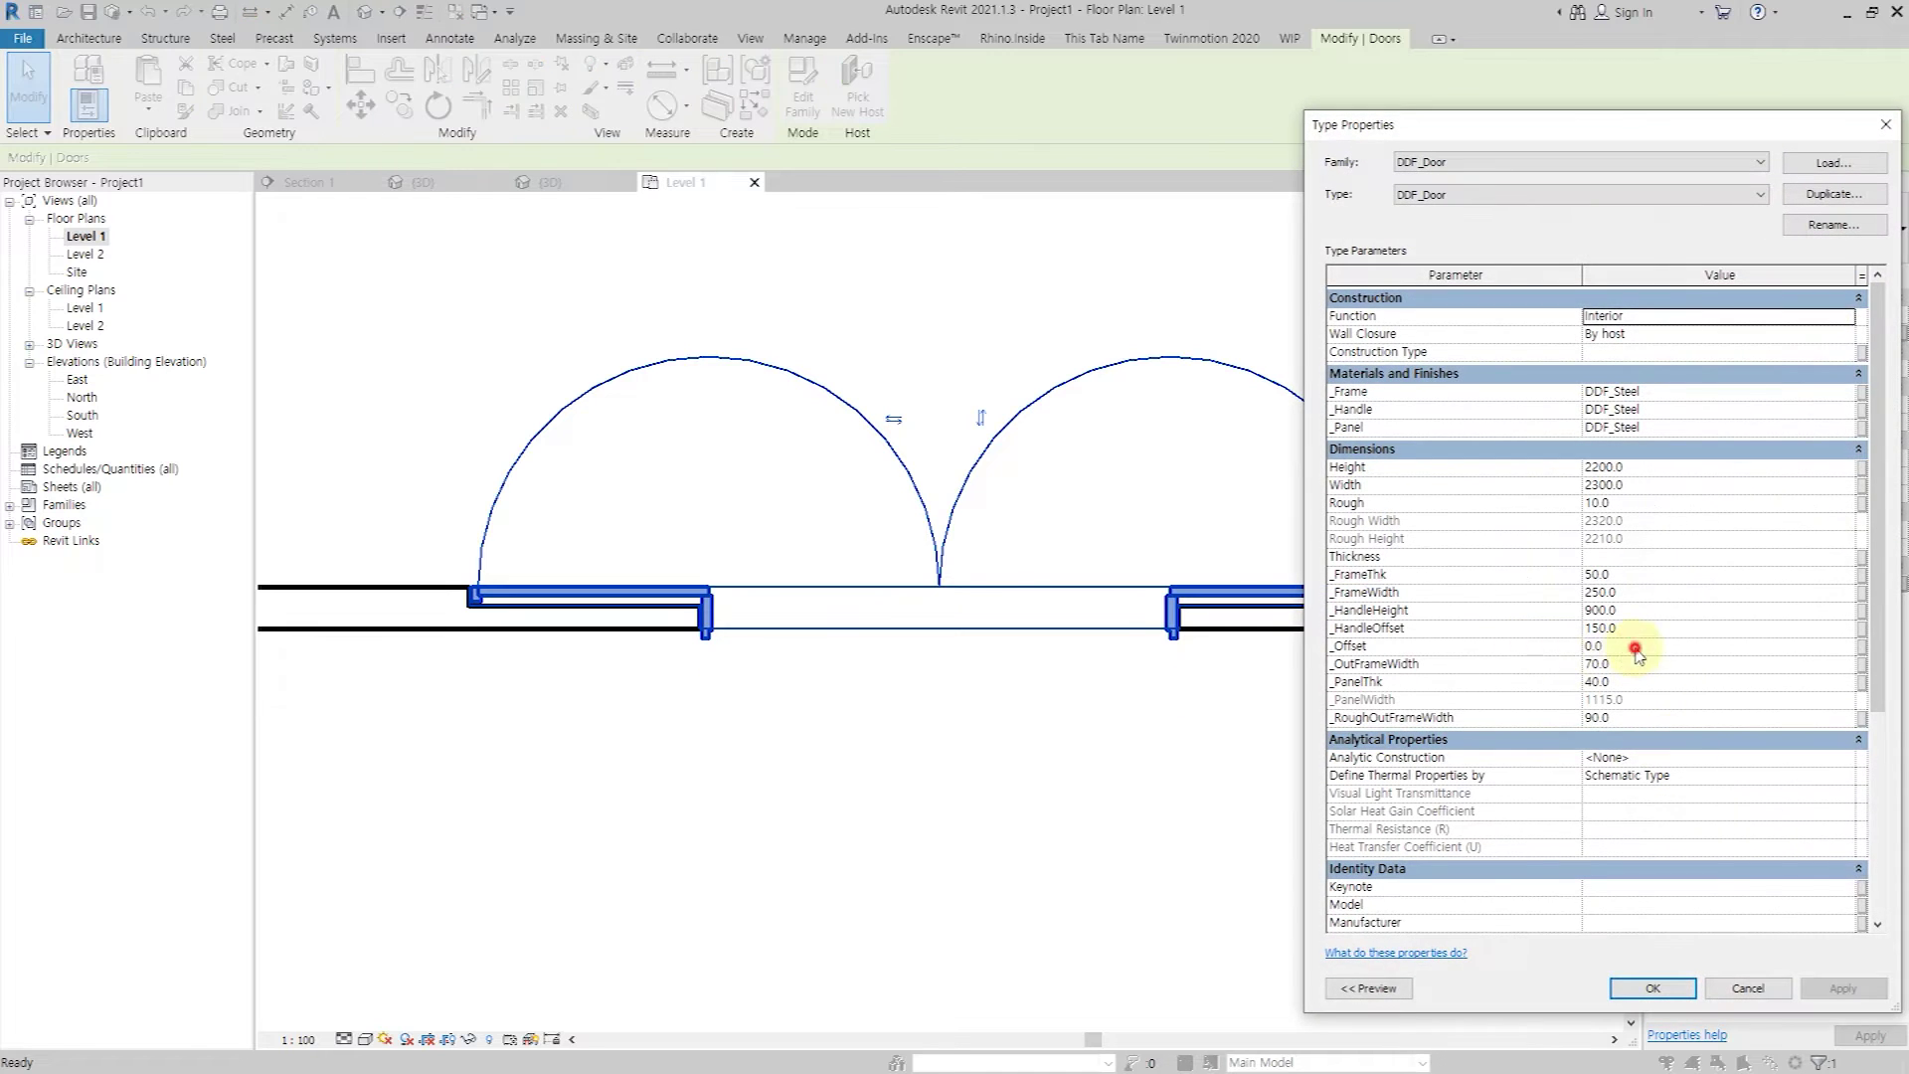
pyautogui.click(1855, 992)
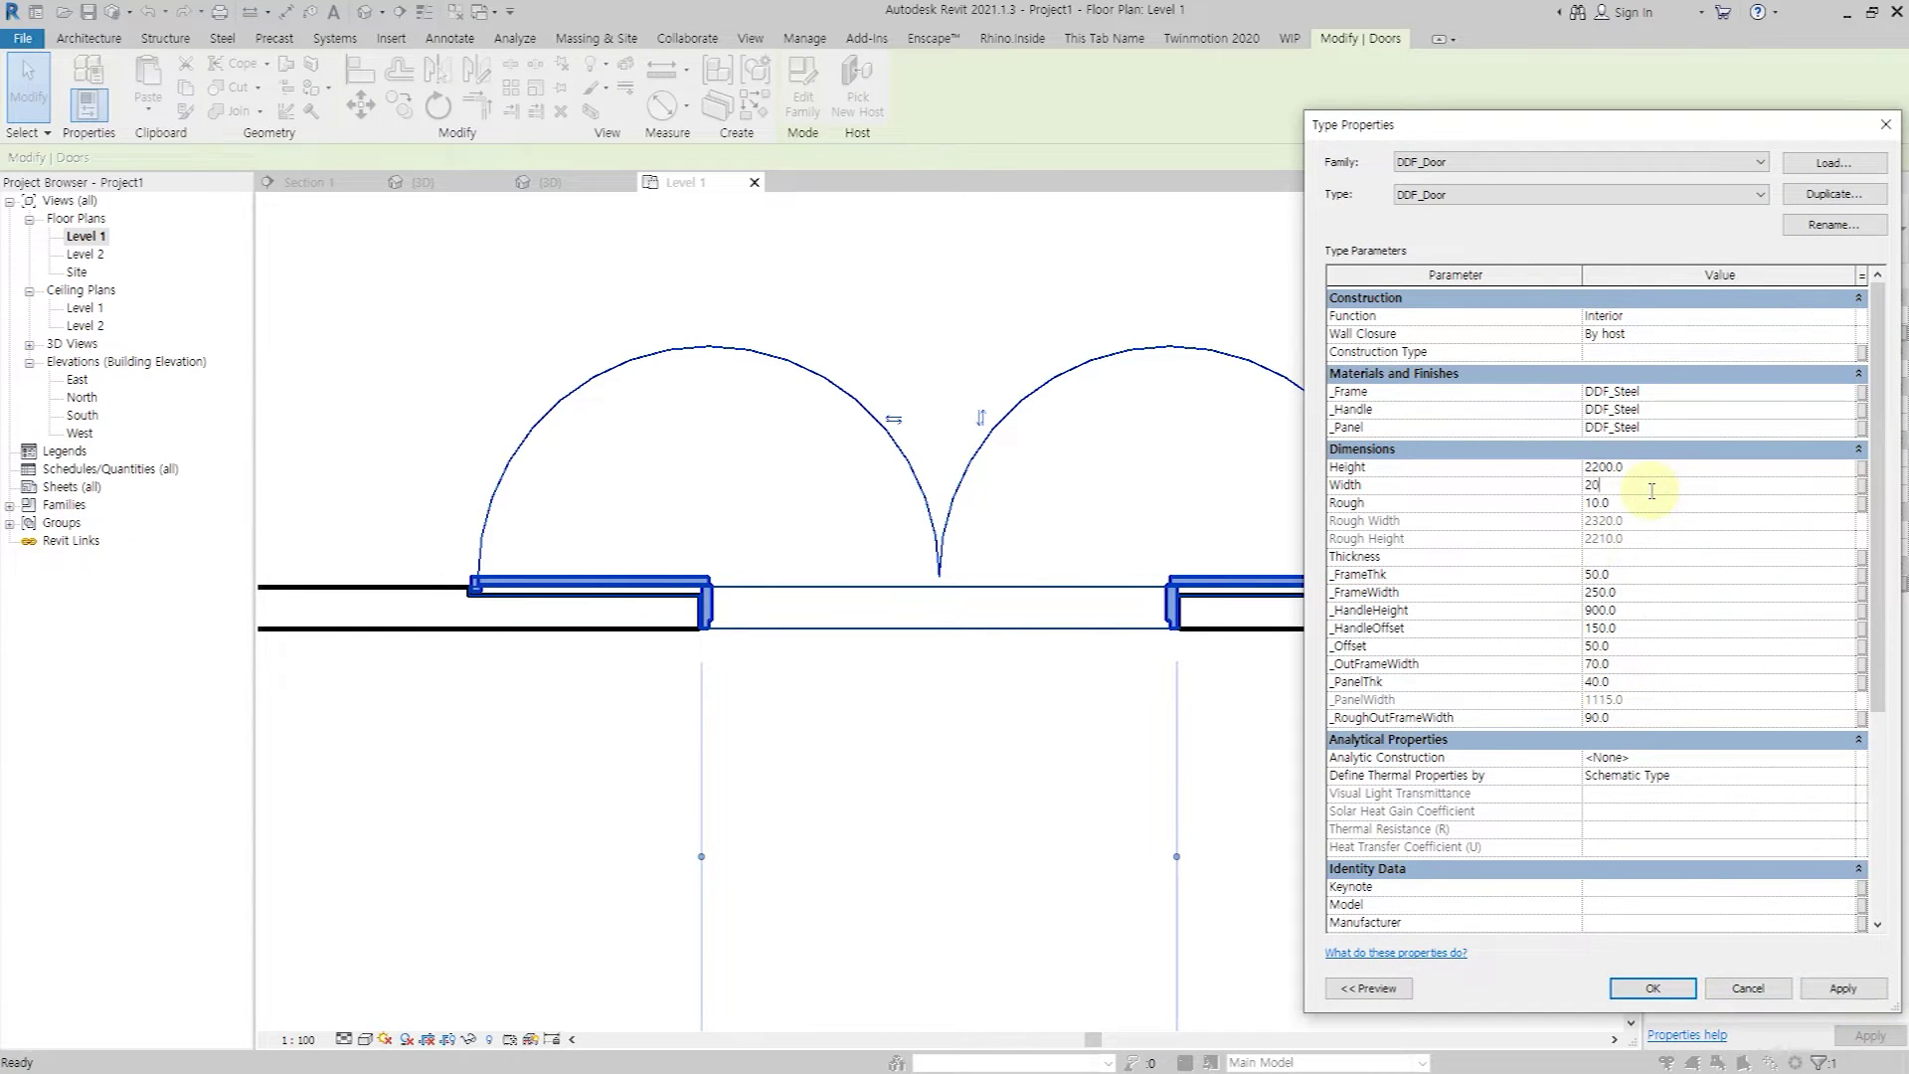
pyautogui.click(1721, 484)
pyautogui.write('00.0')
pyautogui.click(1835, 994)
pyautogui.click(1654, 470)
pyautogui.click(1652, 596)
pyautogui.write('300')
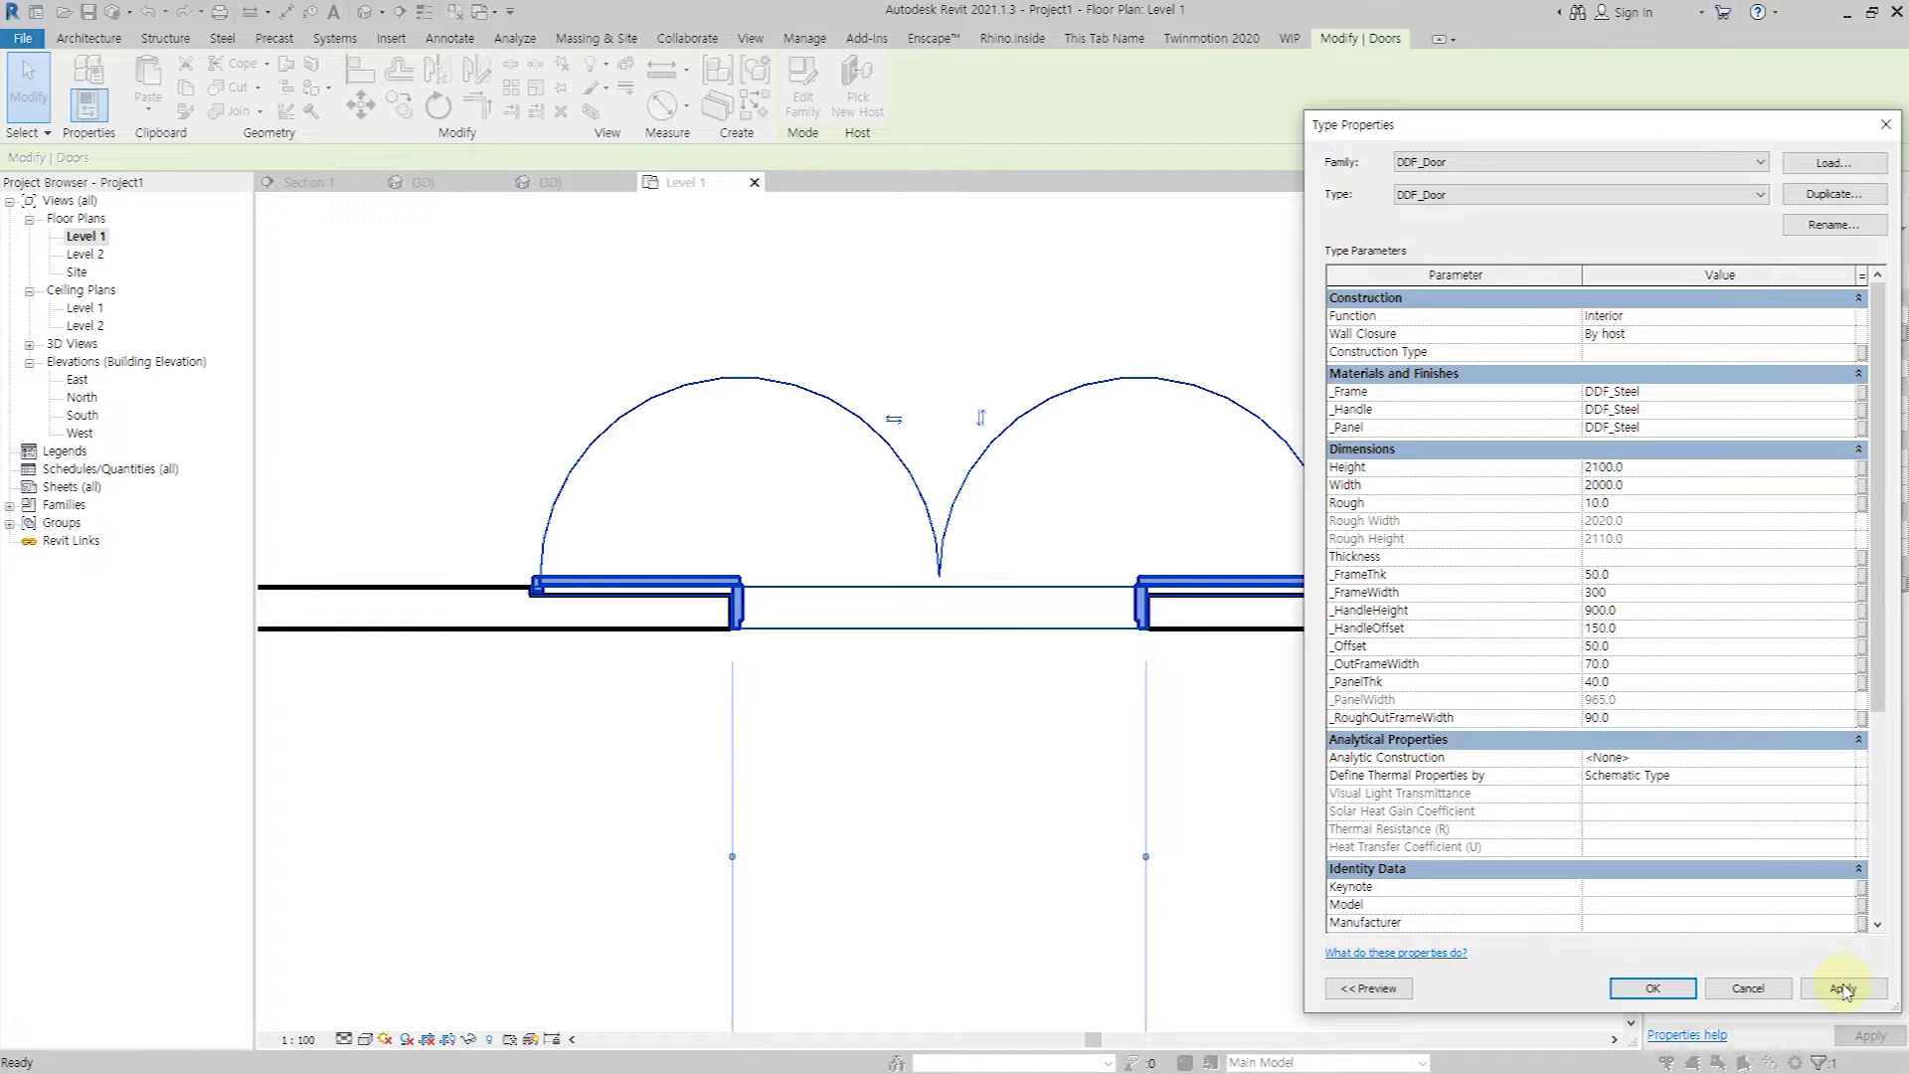
pyautogui.click(1653, 988)
pyautogui.click(895, 766)
# Start a new wall above the doors with the Wall tool (WA).
pyautogui.press('w')
pyautogui.press('a')
pyautogui.click(482, 575)
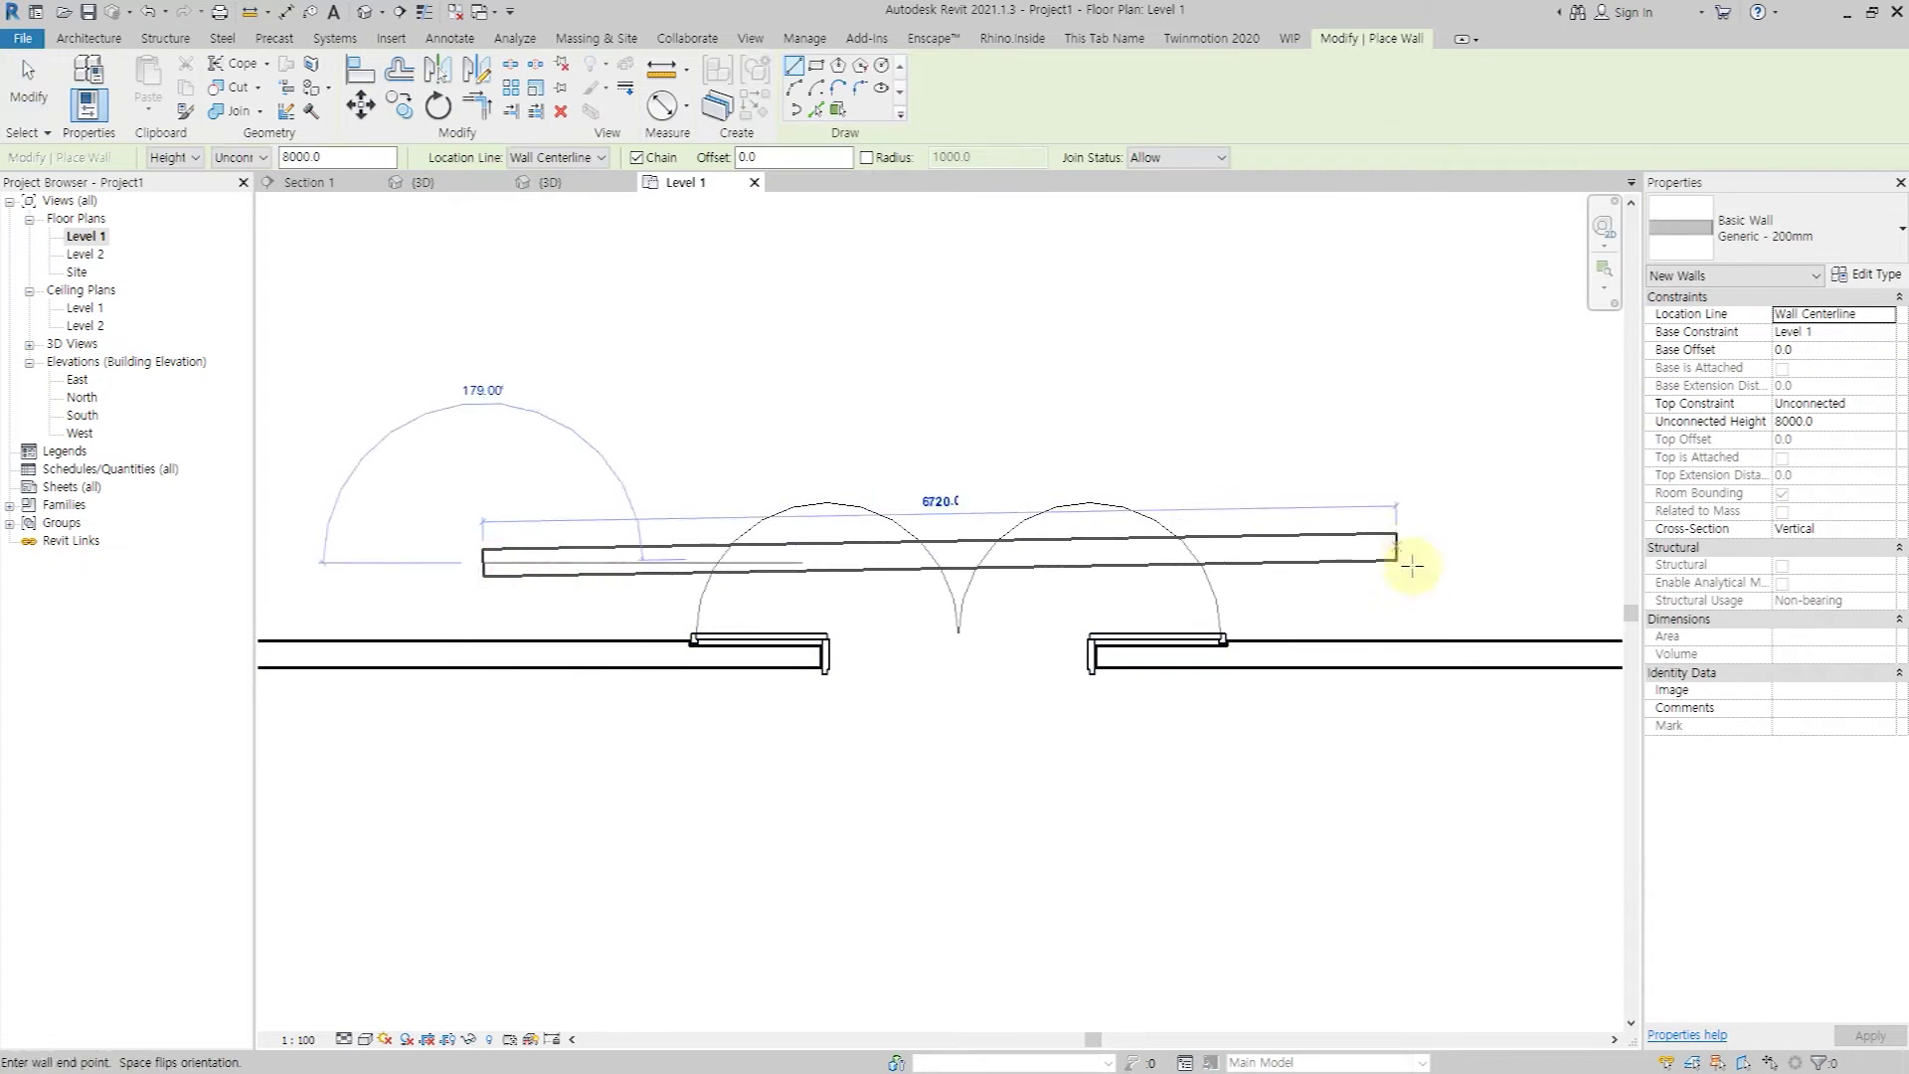
# Finish the wall right of the doors and make it a 79mm Partition.
pyautogui.click(1444, 575)
pyautogui.press('Escape')
pyautogui.press('Escape')
pyautogui.click(1775, 229)
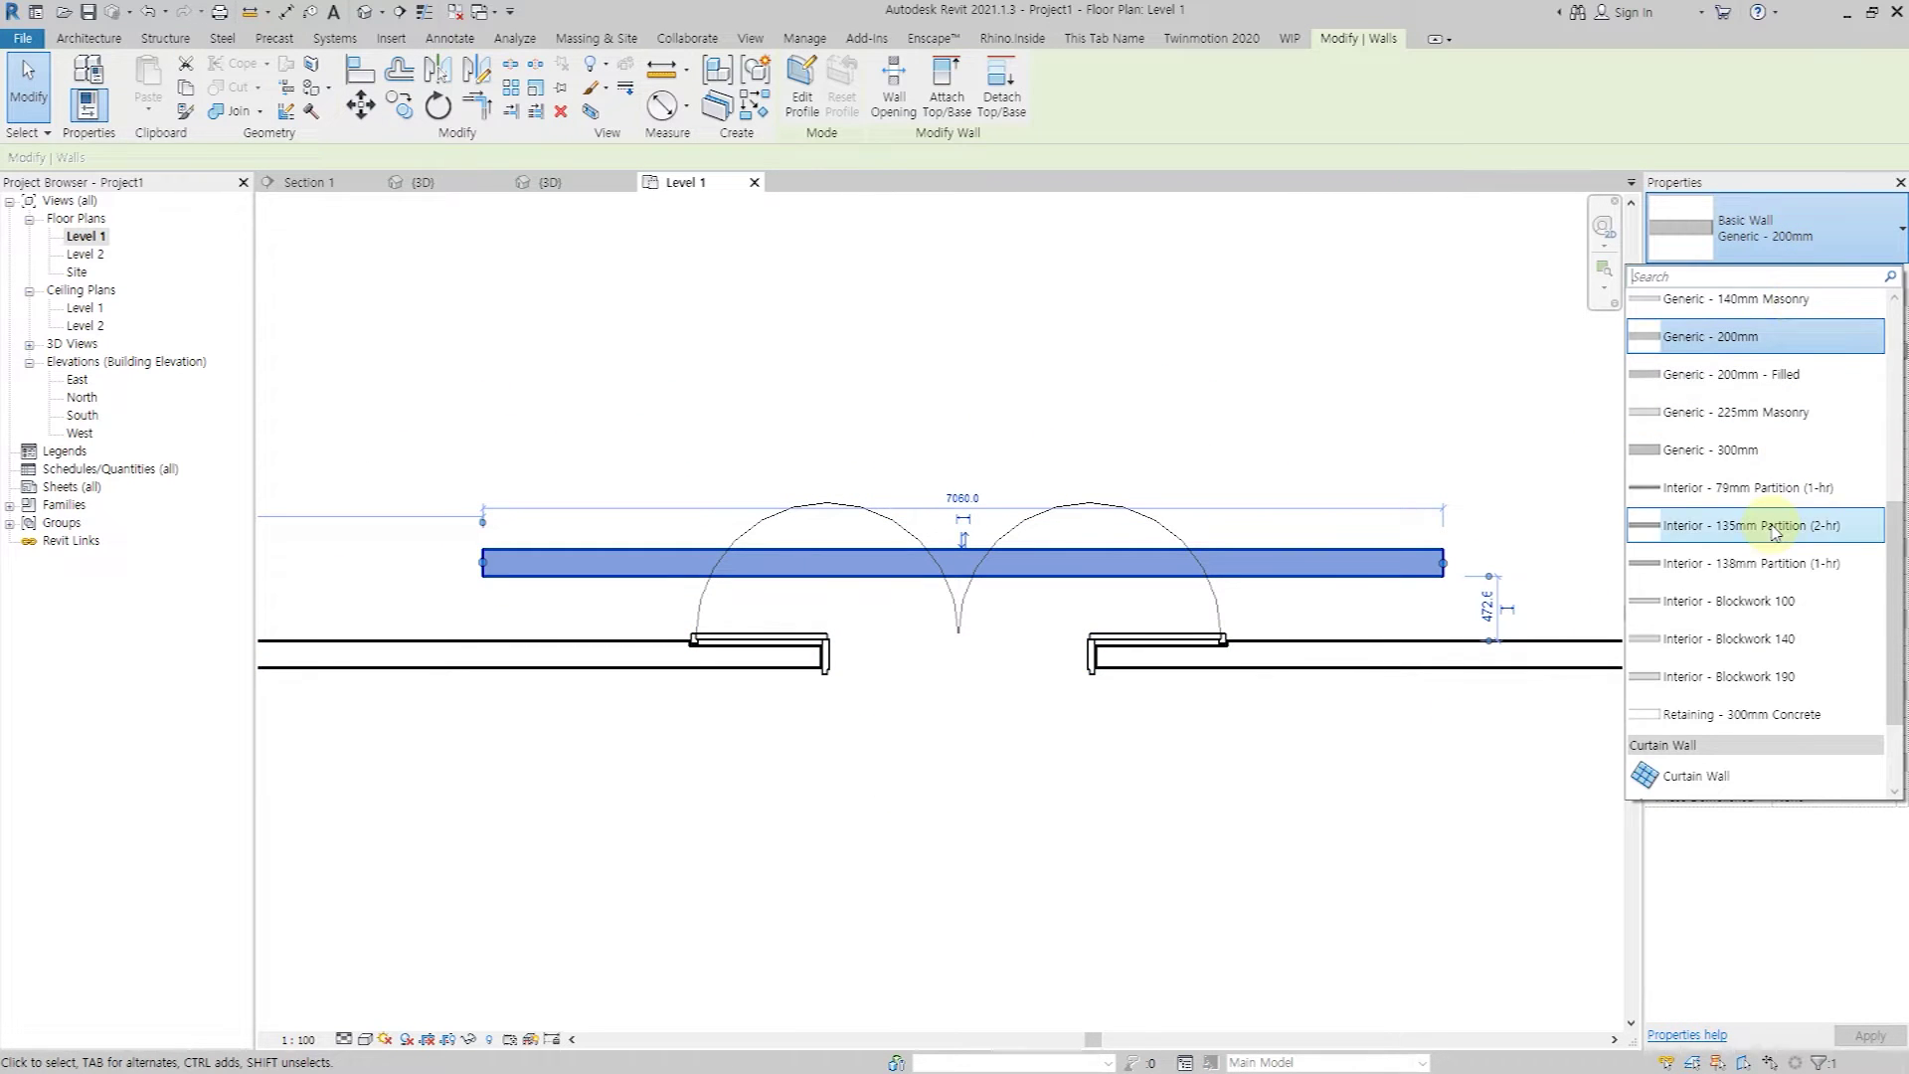
pyautogui.scroll(-1, 1787, 456)
pyautogui.click(1787, 455)
pyautogui.click(1266, 431)
# Align the new partition wall onto the host wall line.
pyautogui.press('a')
pyautogui.press('l')
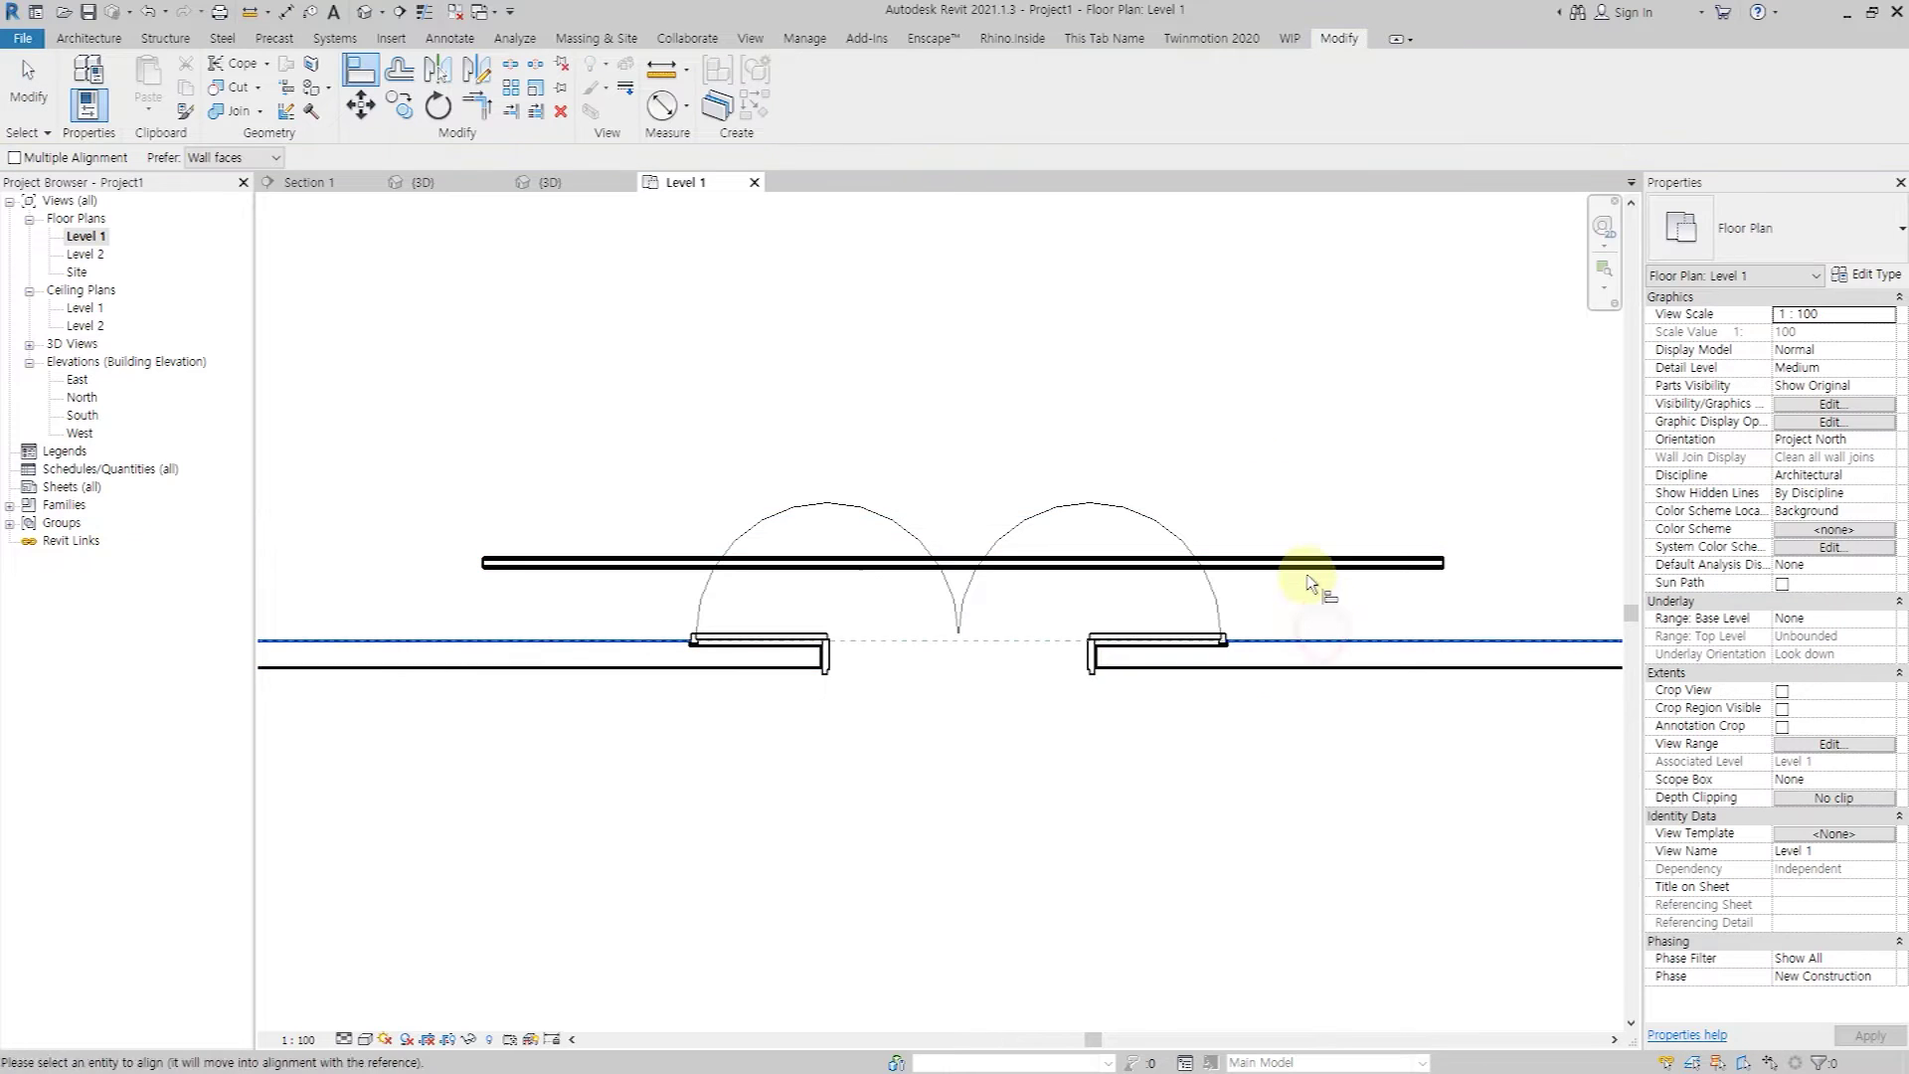
pyautogui.click(1318, 641)
pyautogui.click(1310, 569)
pyautogui.press('Escape')
pyautogui.press('Escape')
# Join the new wall with the host wall in the 3D view.
pyautogui.click(360, 12)
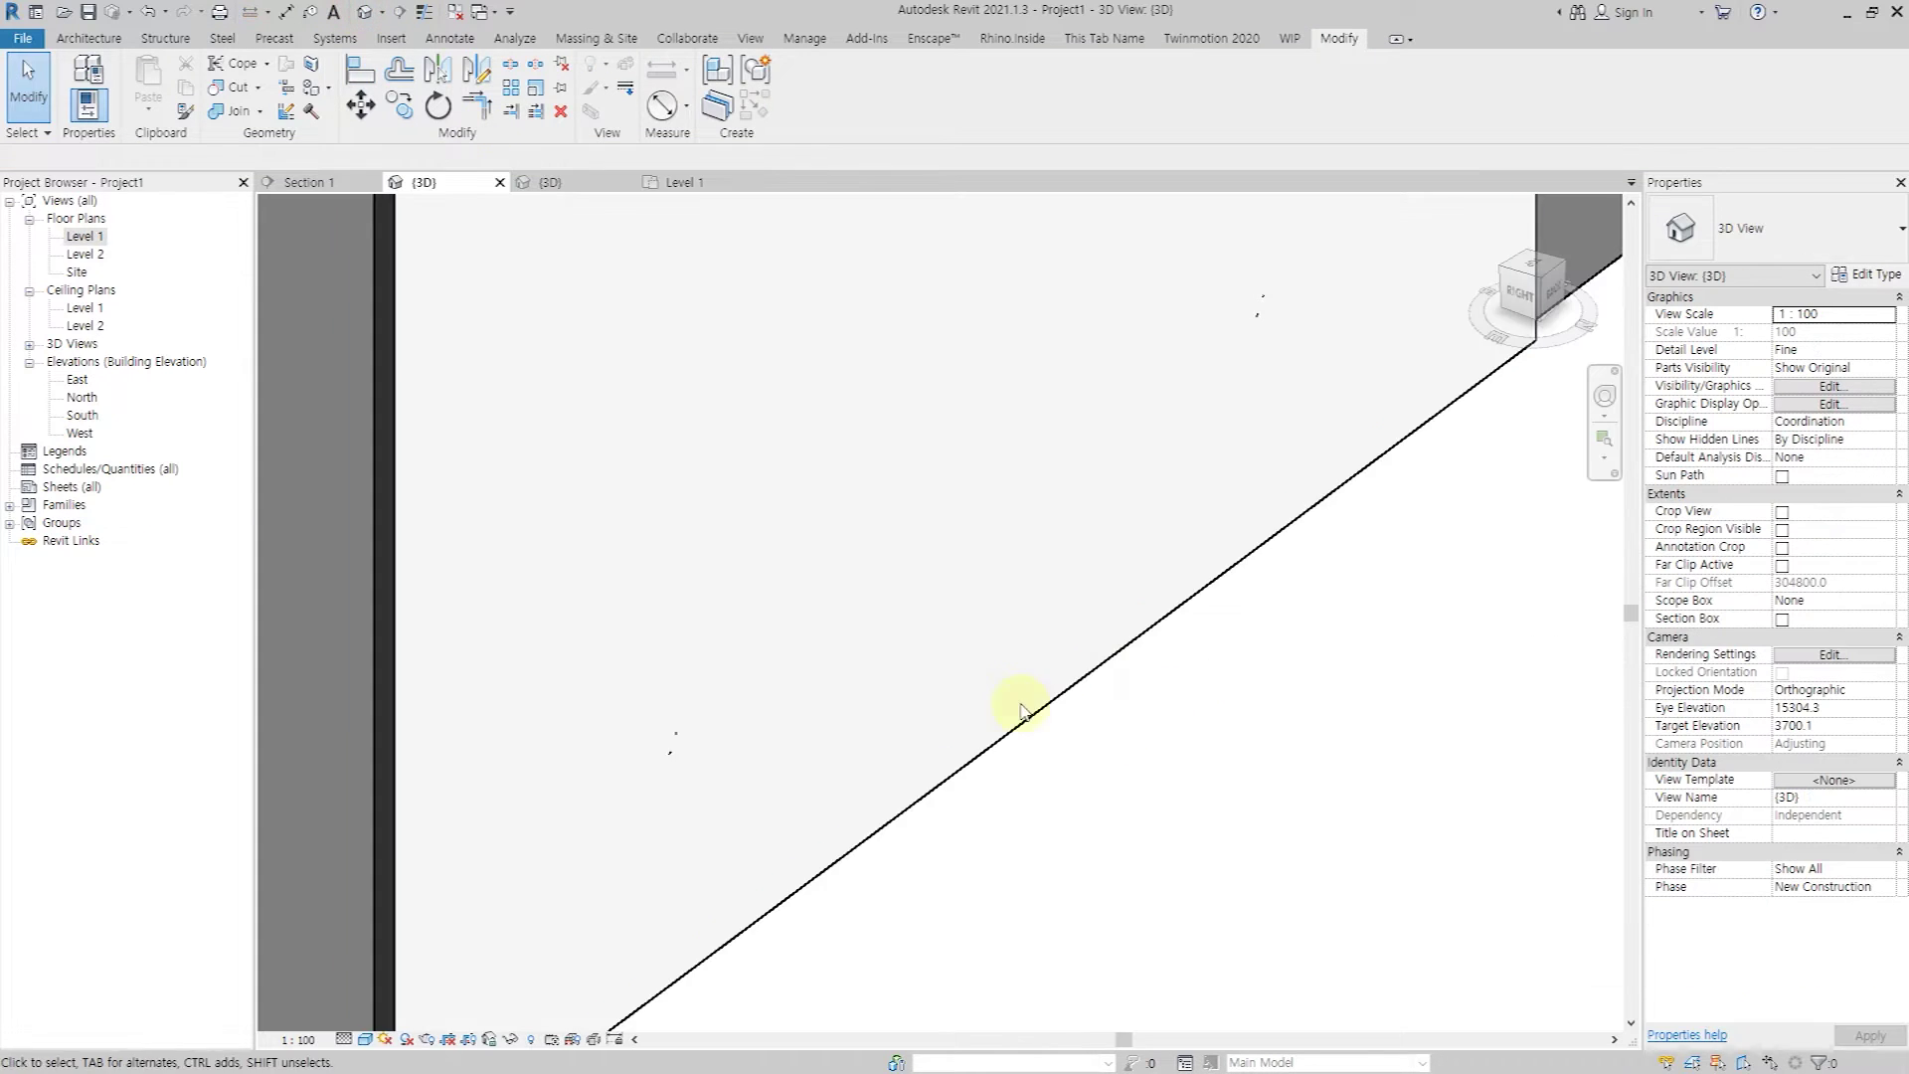
pyautogui.scroll(-2, 1153, 681)
pyautogui.press('j')
pyautogui.press('g')
pyautogui.scroll(2, 1337, 545)
pyautogui.click(1229, 628)
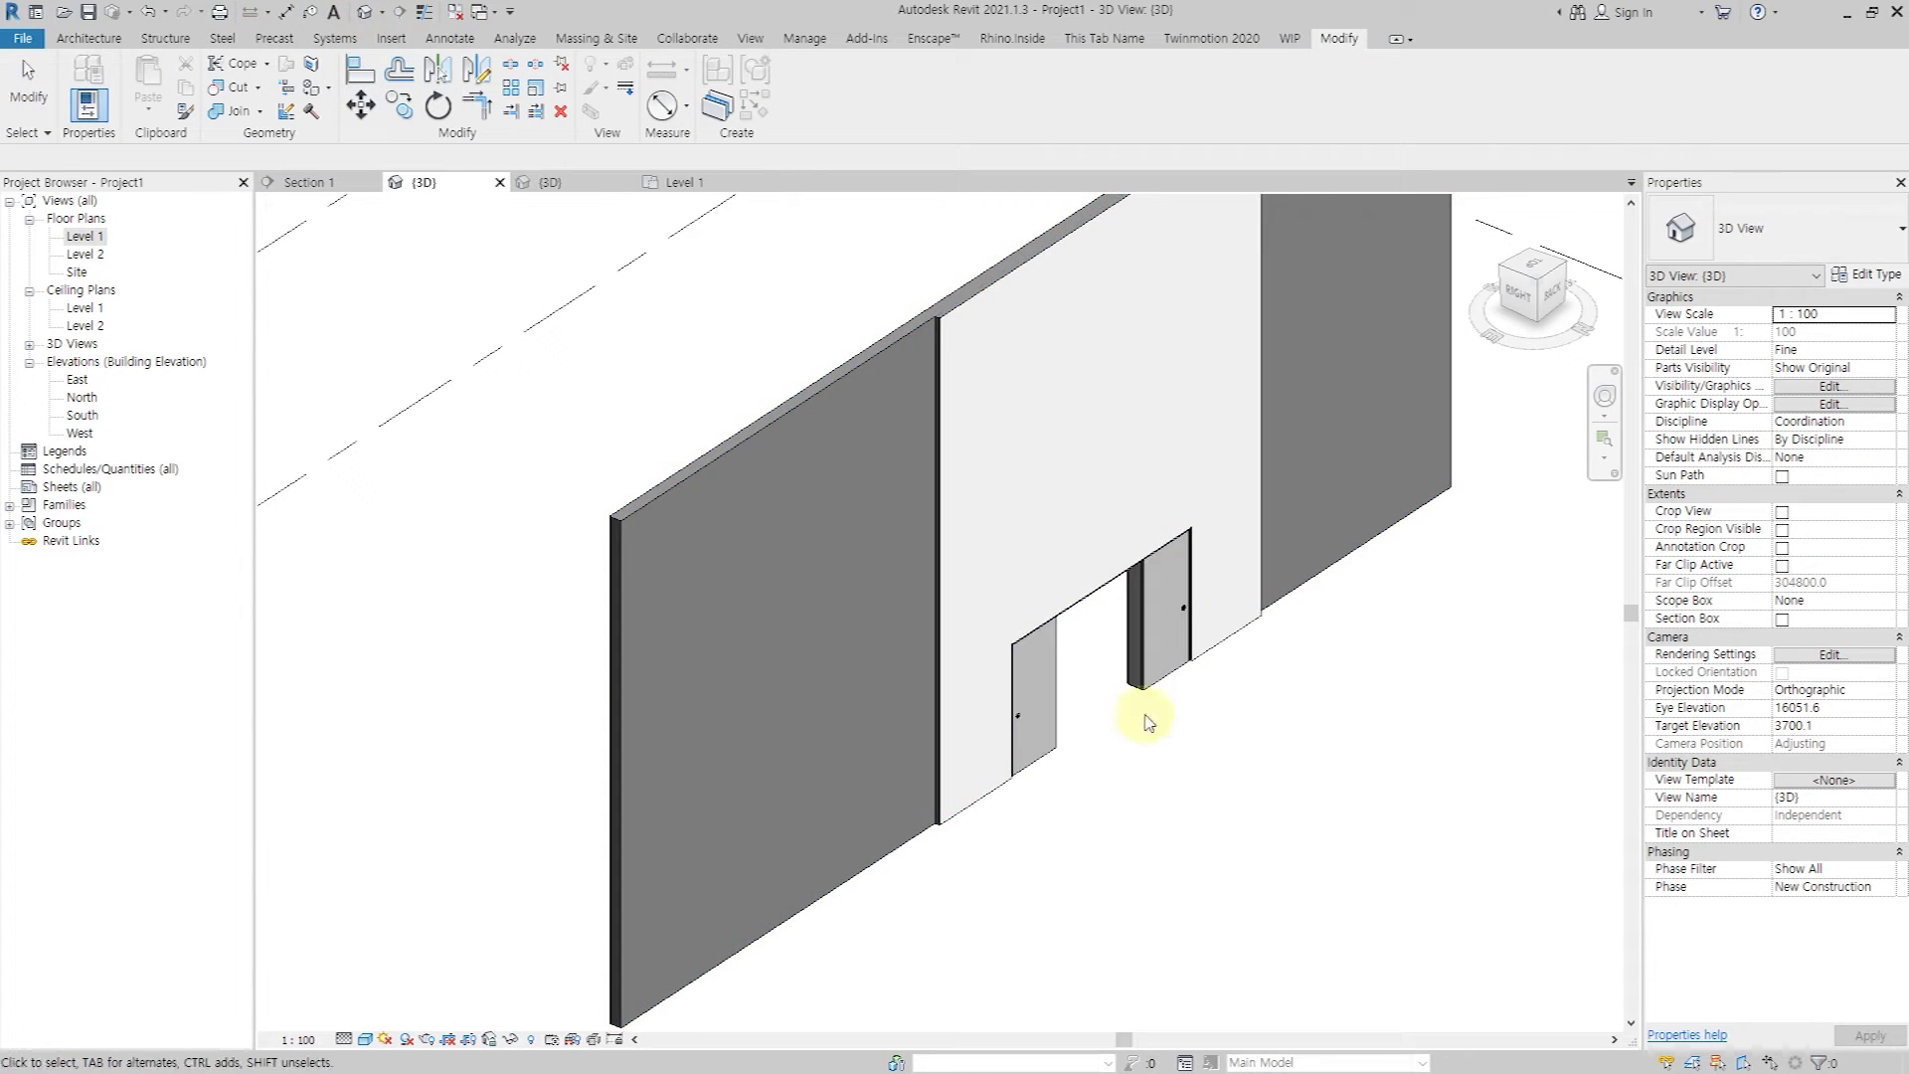
pyautogui.press('Escape')
# Set the DDF_Door type's _Offset to 70.
pyautogui.scroll(2, 1143, 715)
pyautogui.scroll(2, 1202, 793)
pyautogui.scroll(2, 1121, 766)
pyautogui.click(947, 741)
pyautogui.click(676, 182)
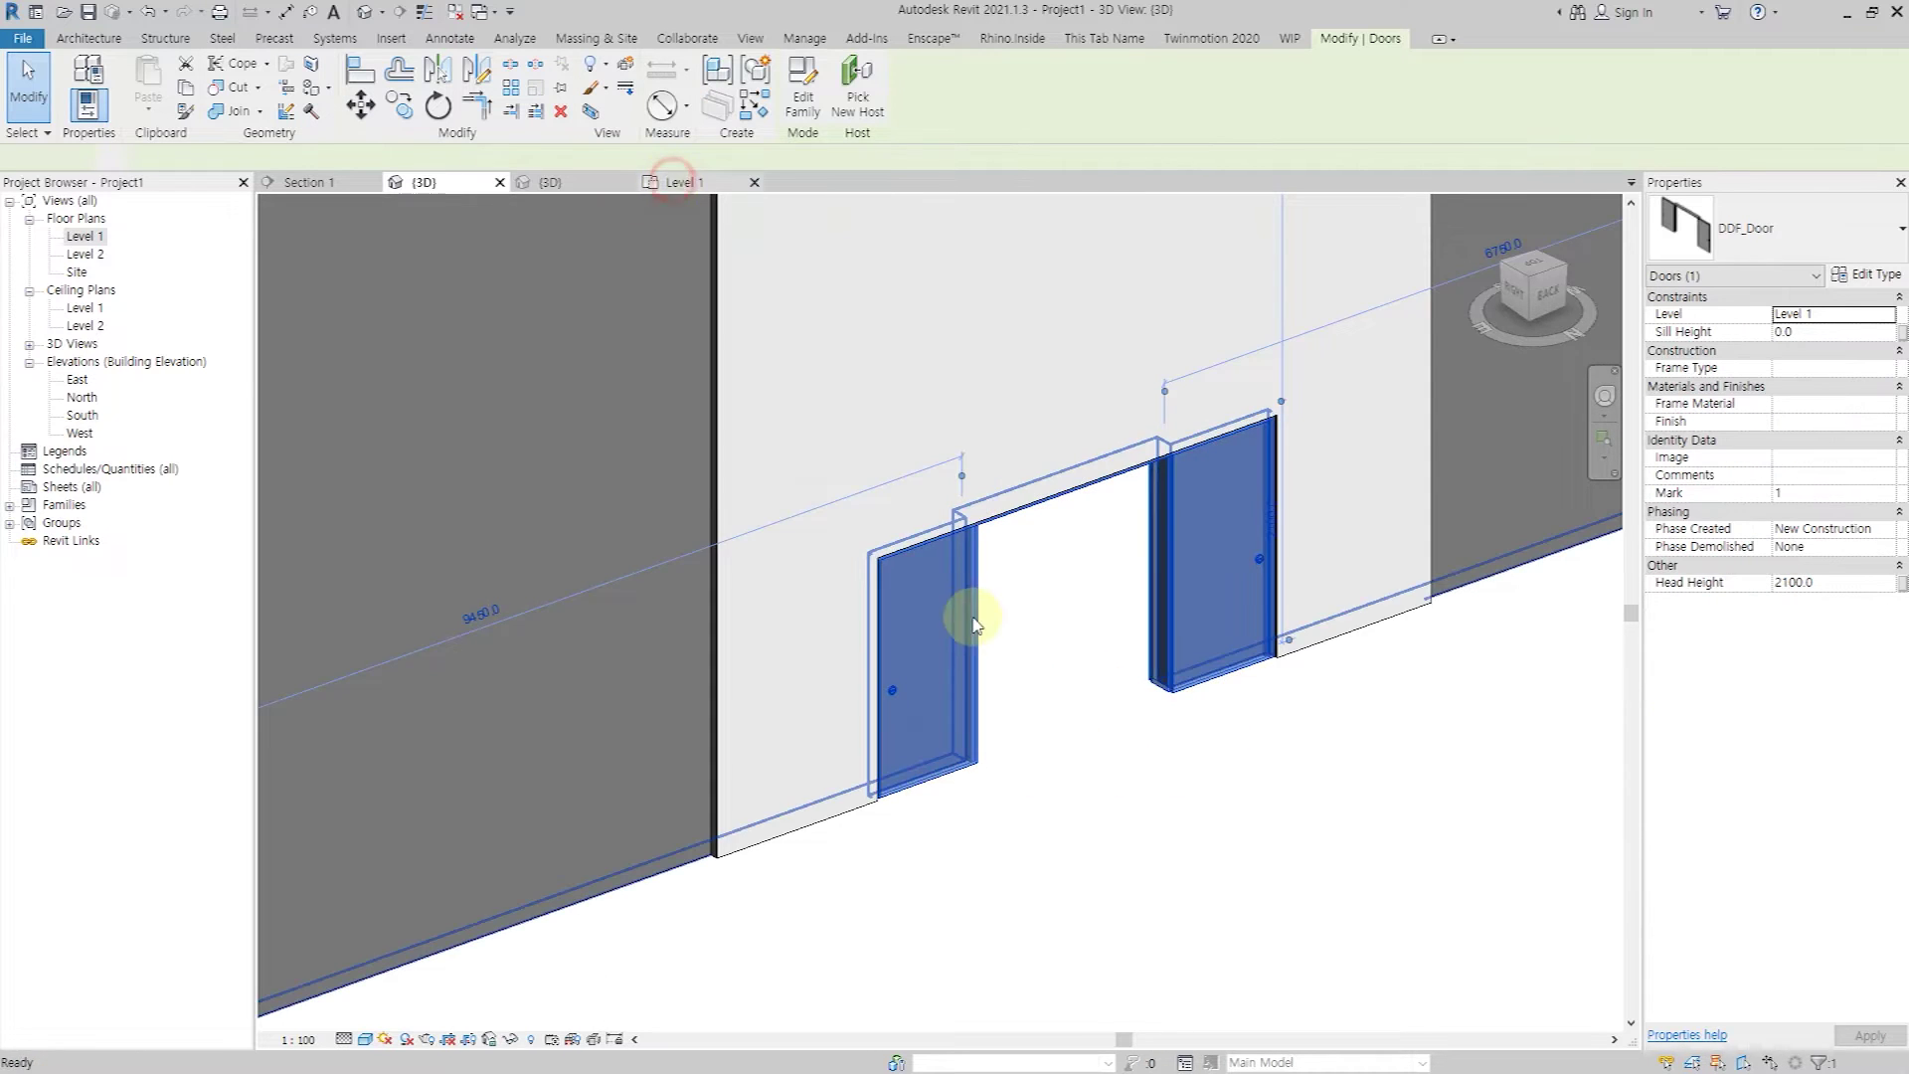
pyautogui.click(1866, 275)
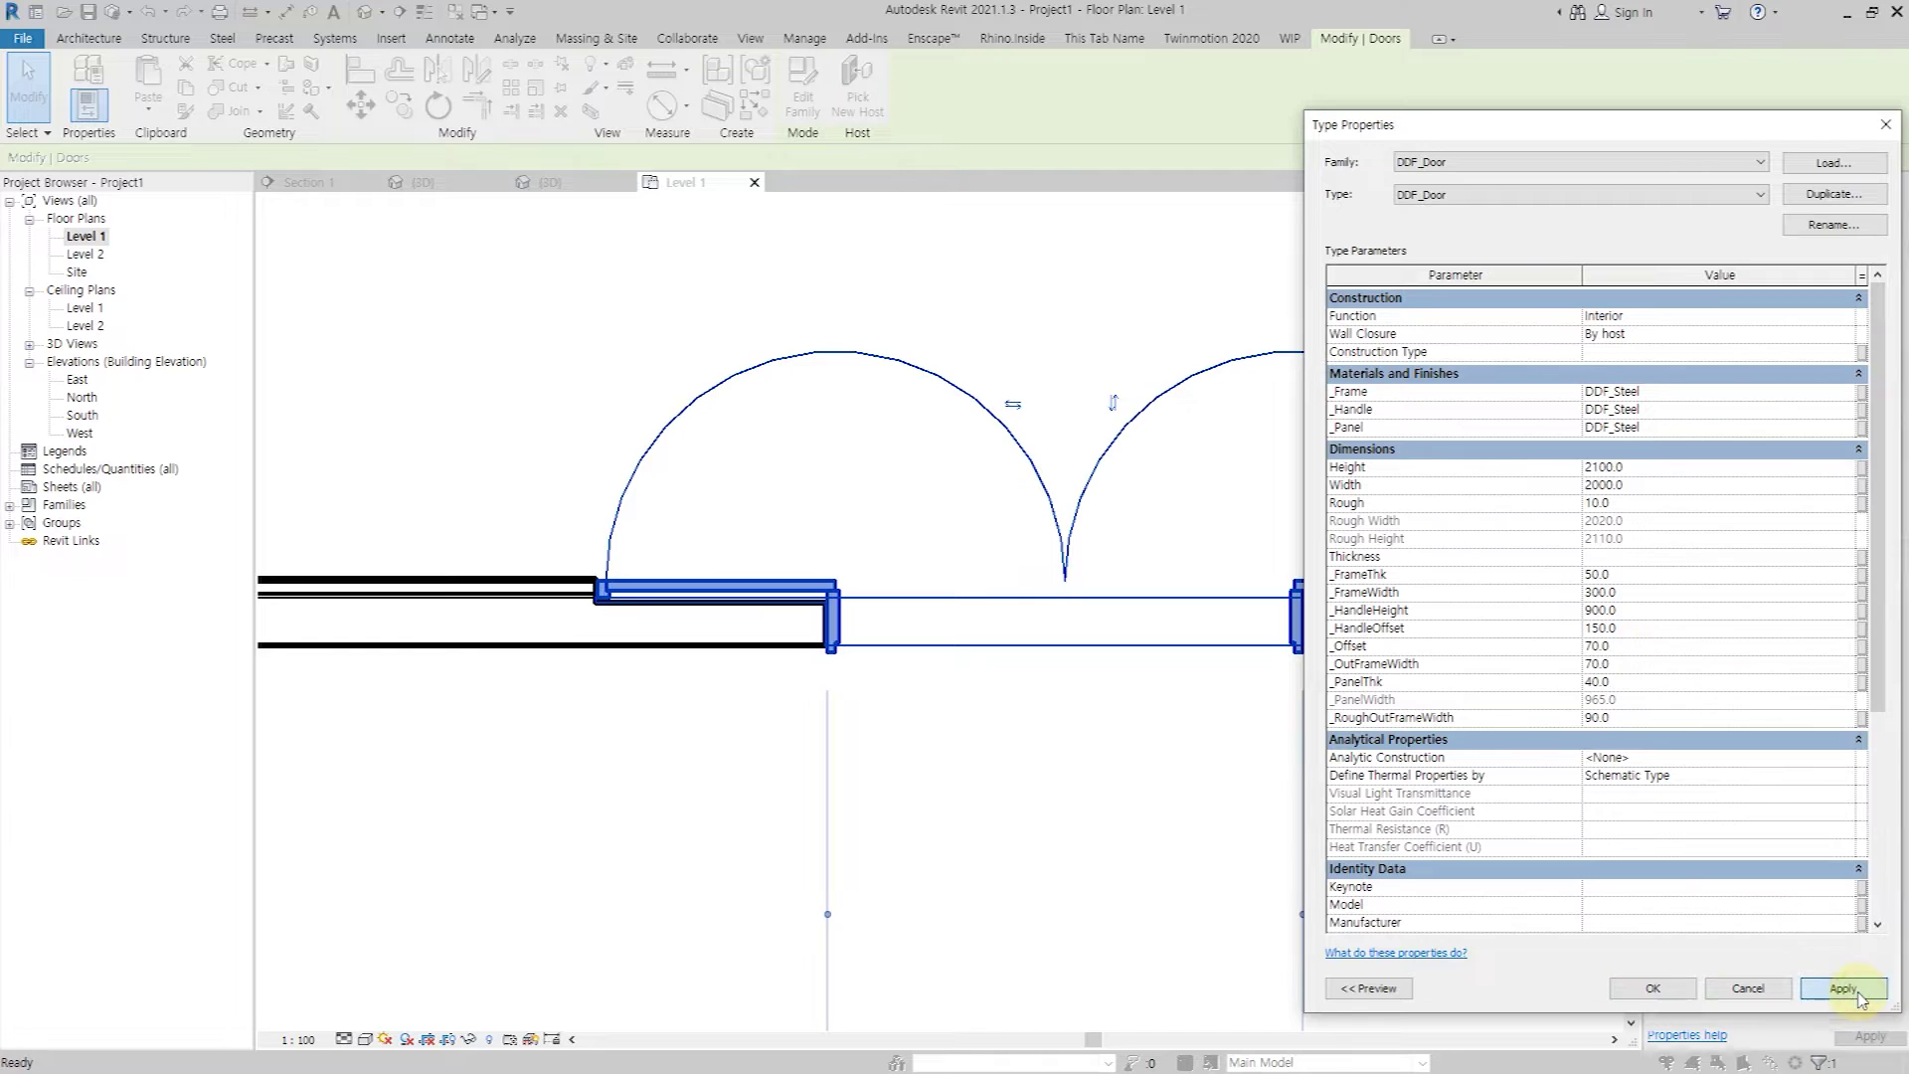
pyautogui.click(1653, 987)
pyautogui.scroll(2, 773, 723)
pyautogui.click(774, 723)
# Review the widened double door in 3D, facing the wall.
pyautogui.scroll(-3, 638, 746)
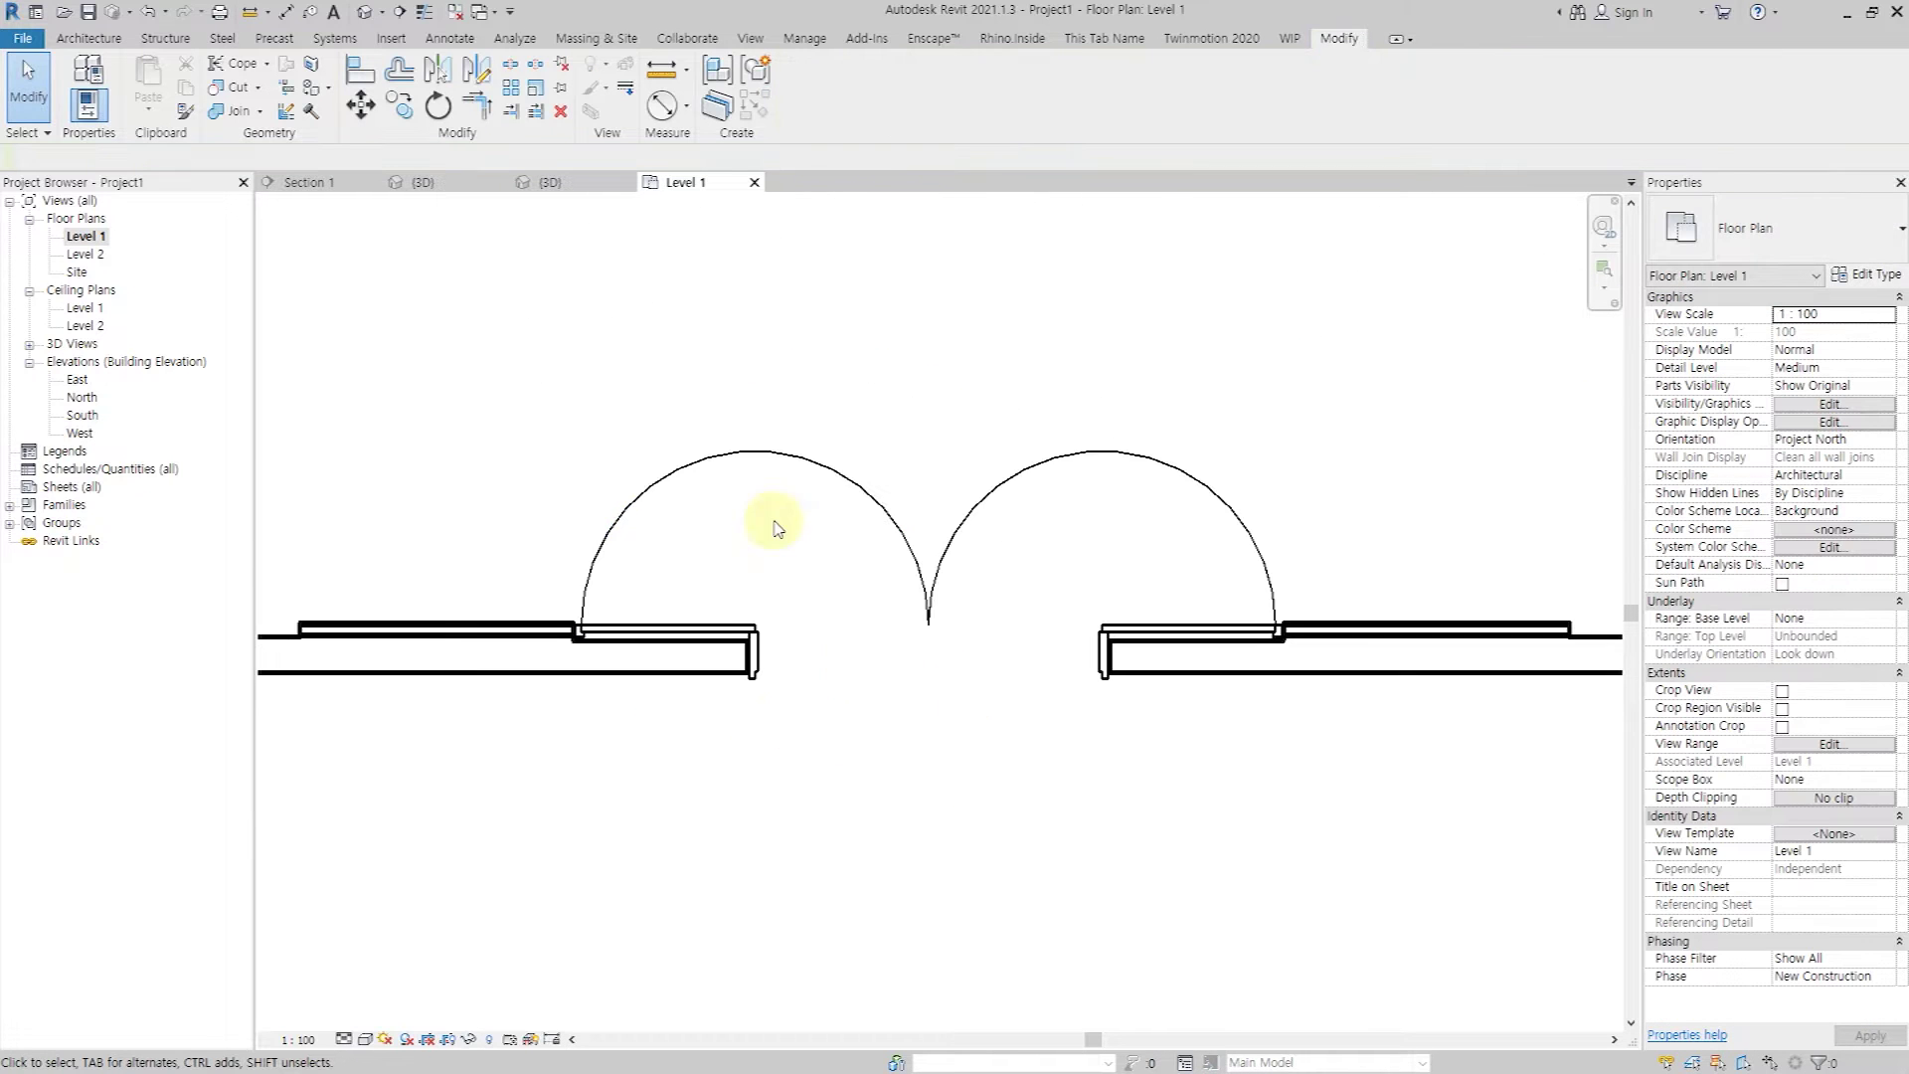
pyautogui.click(365, 11)
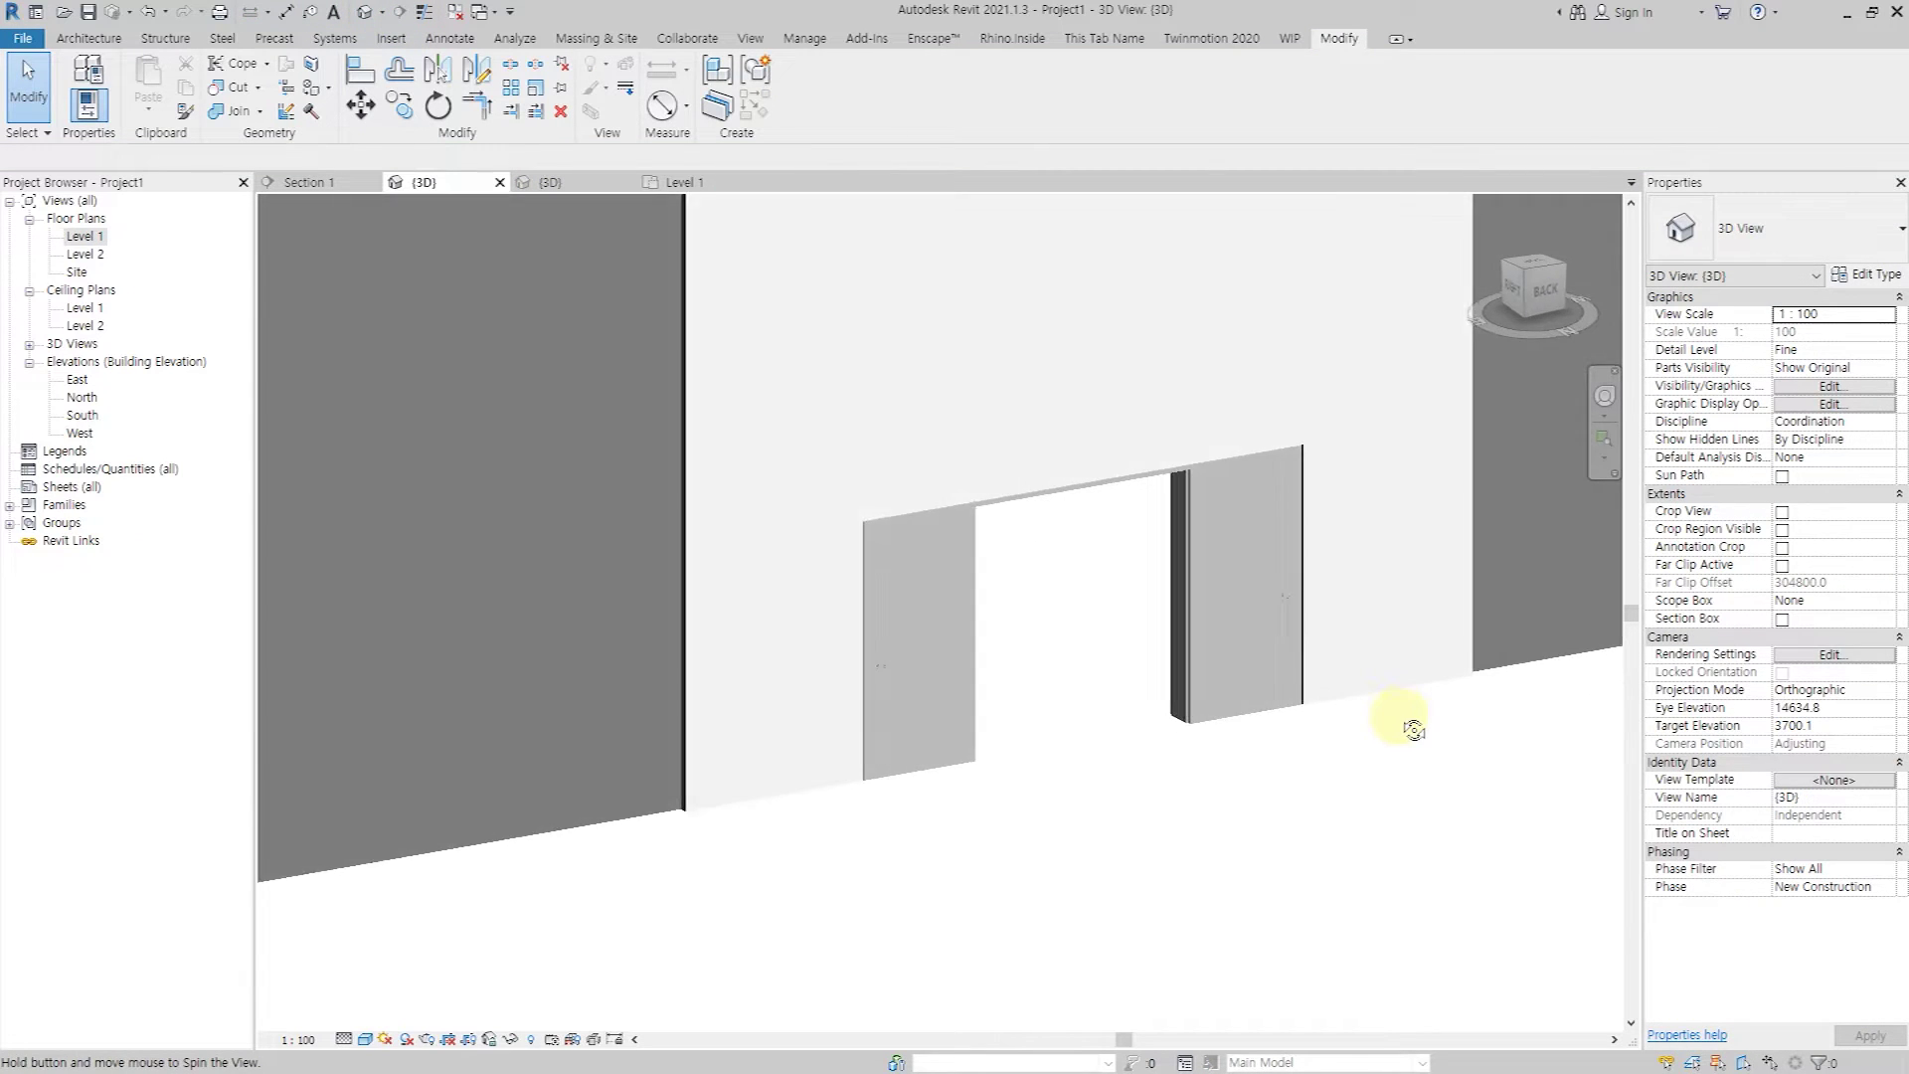
pyautogui.moveTo(751, 774)
pyautogui.keyDown('shift'); pyautogui.mouseDown(button='middle')
pyautogui.moveTo(1257, 746)
pyautogui.moveTo(1329, 869)
pyautogui.moveTo(754, 831)
pyautogui.moveTo(1311, 763)
pyautogui.moveTo(1249, 759)
pyautogui.moveTo(1164, 852)
pyautogui.mouseUp(button='middle'); pyautogui.keyUp('shift')
pyautogui.hotkey('ctrl', 'z')
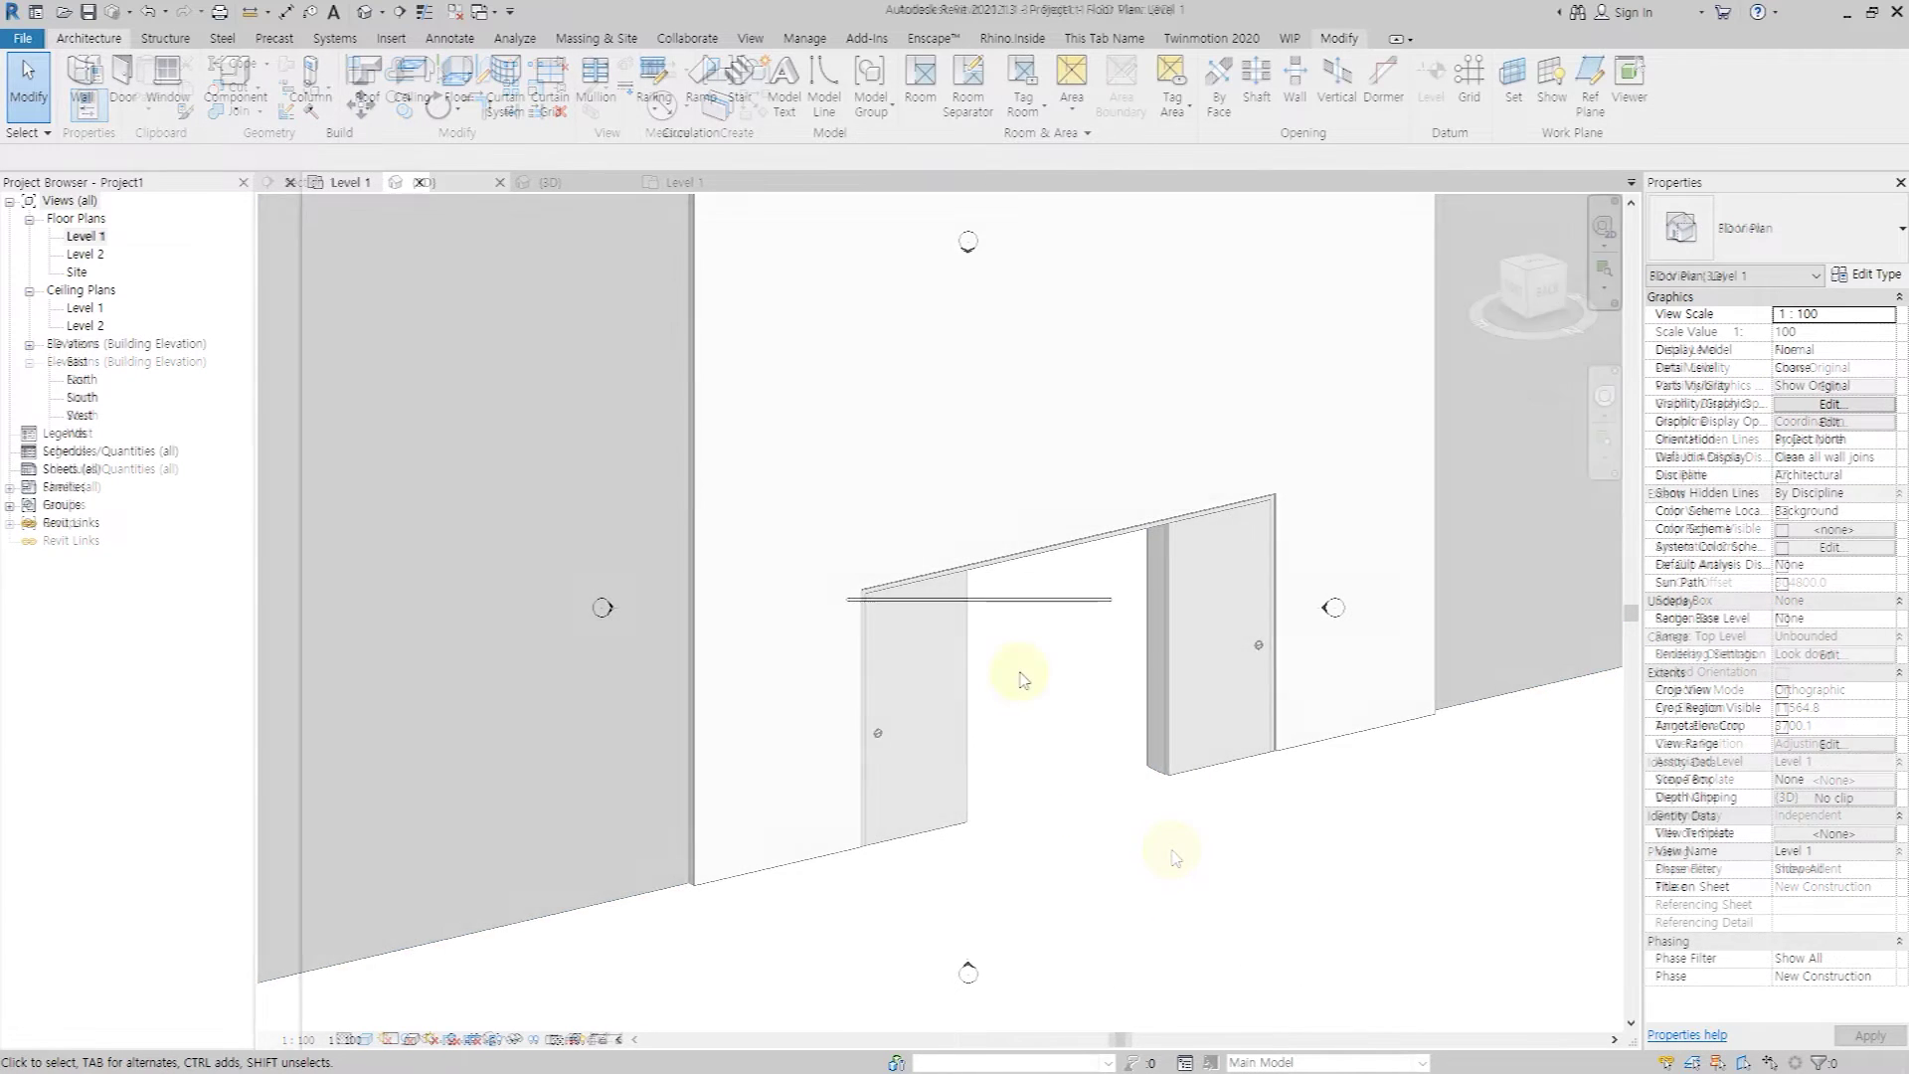
# Create a new family from the English Metric Door.rft template.
pyautogui.click(24, 40)
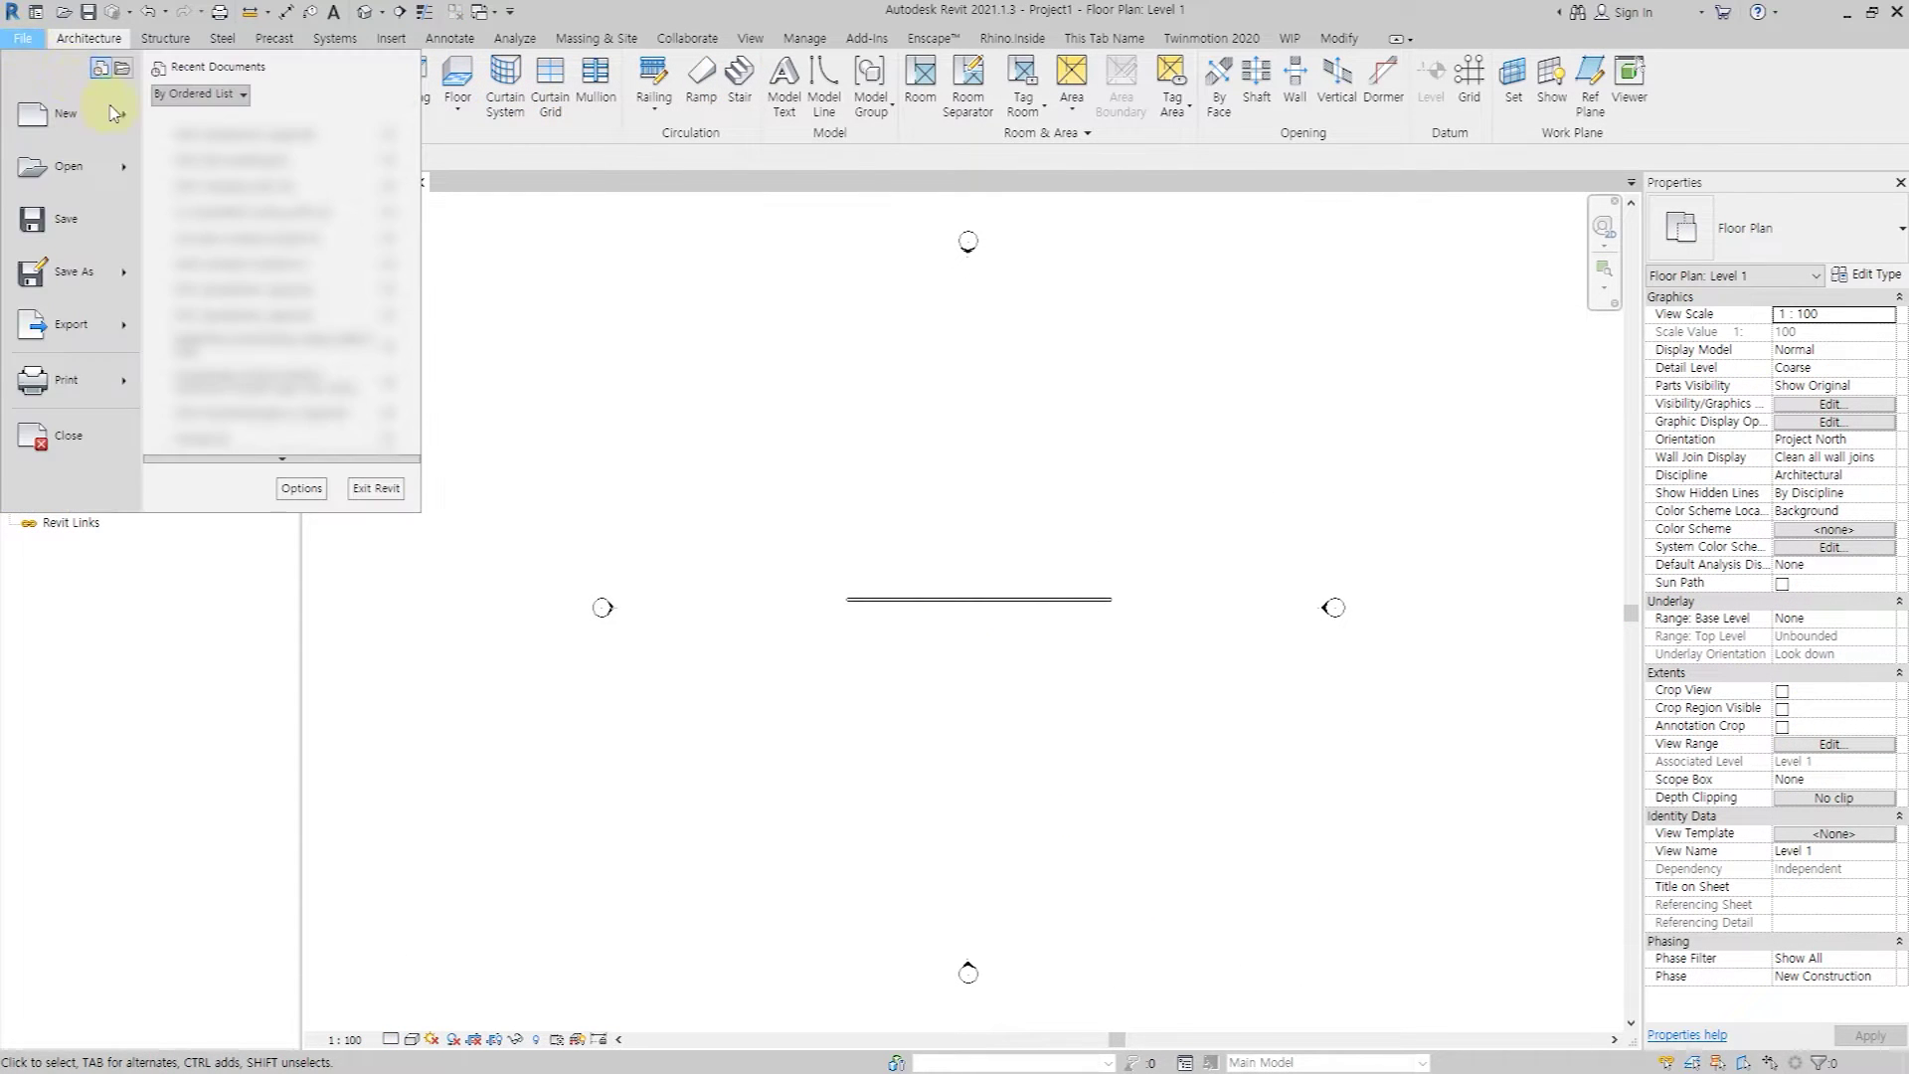
pyautogui.click(205, 162)
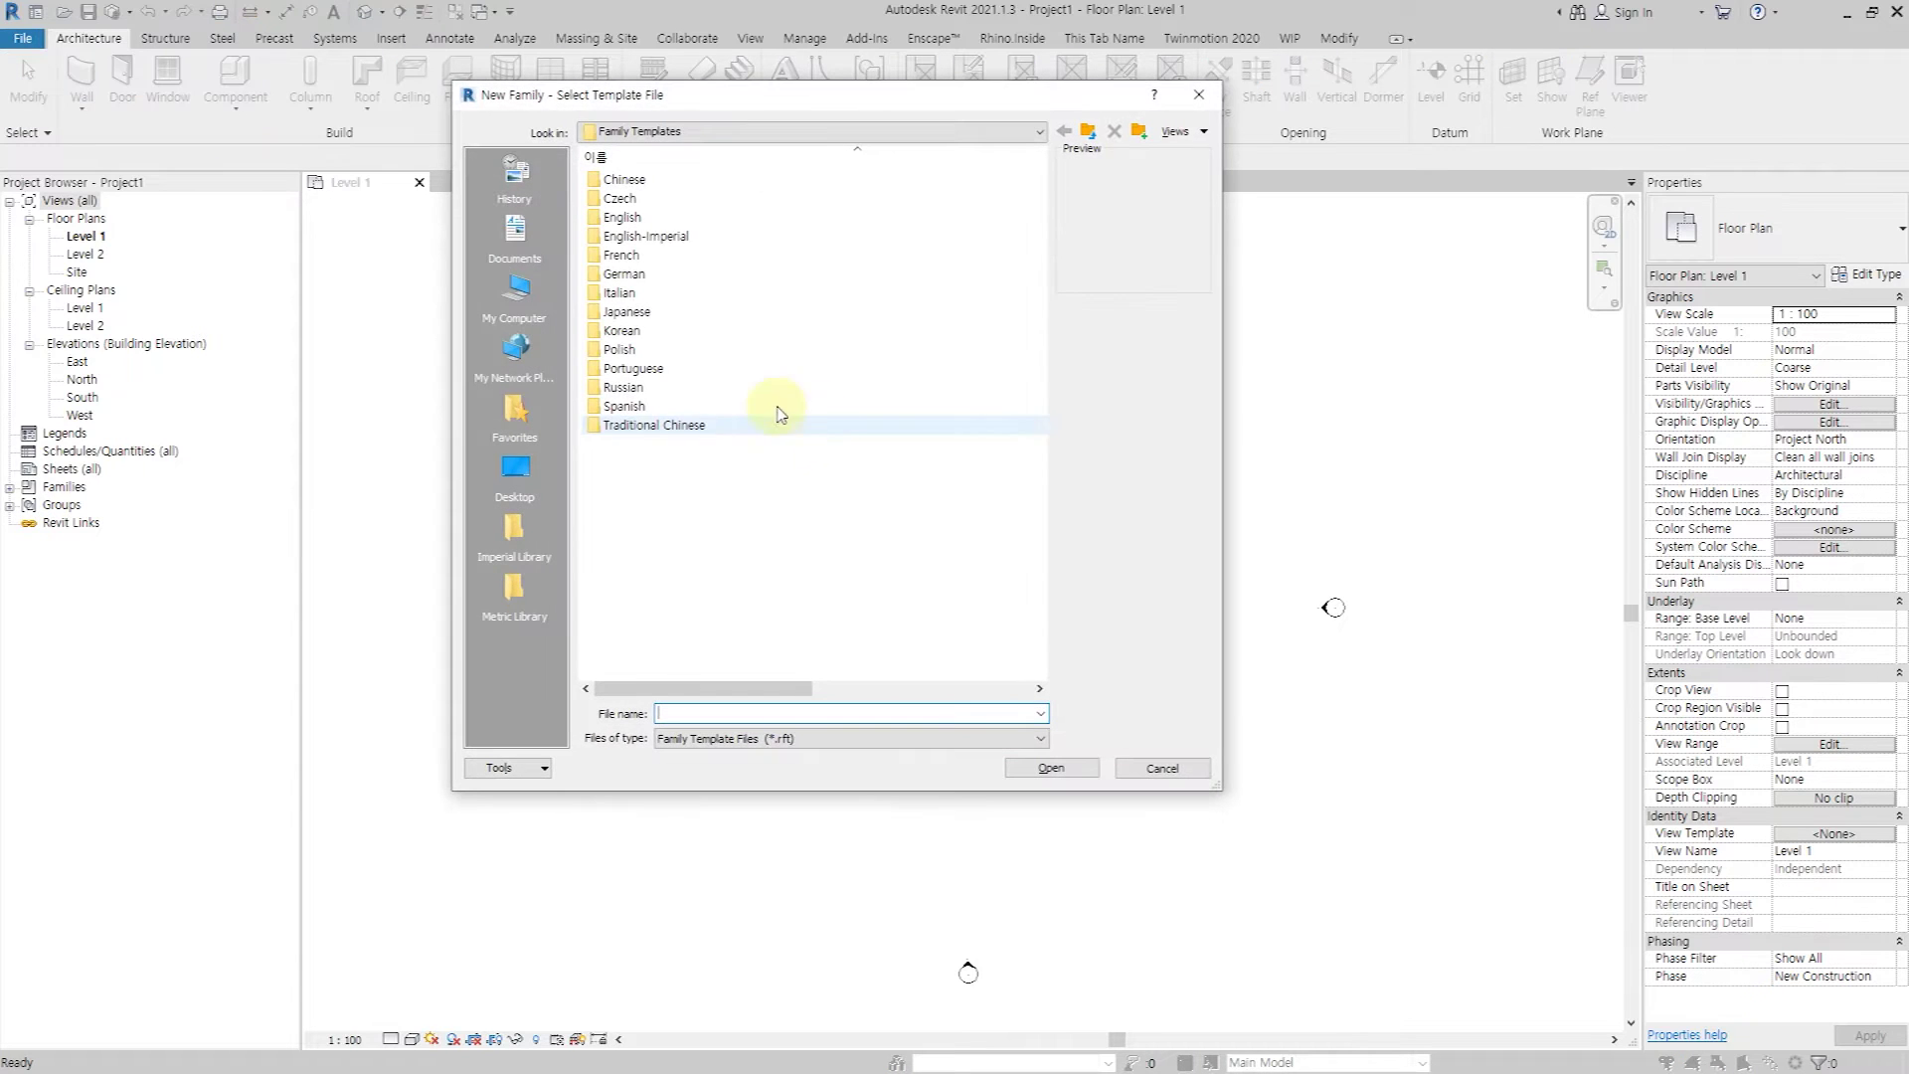
pyautogui.doubleClick(733, 220)
pyautogui.doubleClick(712, 517)
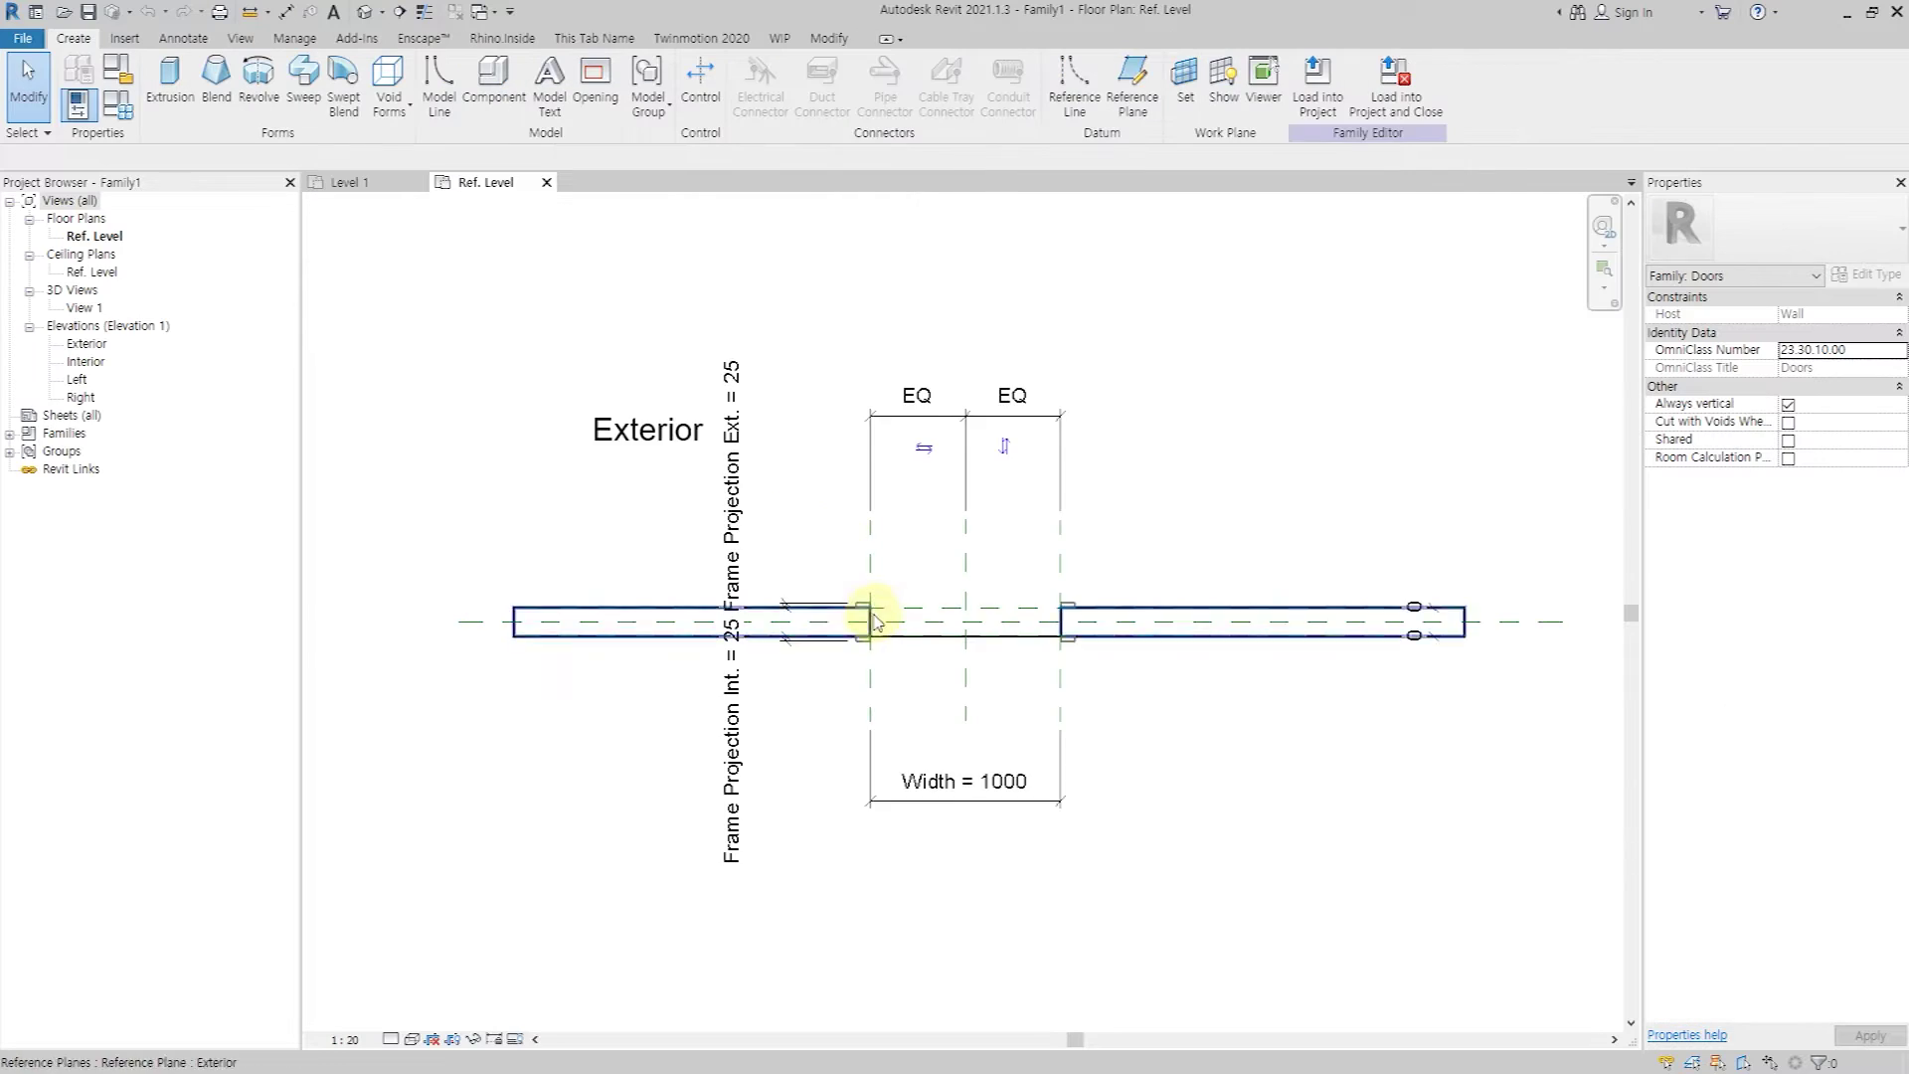
# Delete the Frame Projection Ext., Frame Projection Int. and Frame Width family parameters.
pyautogui.scroll(3, 852, 637)
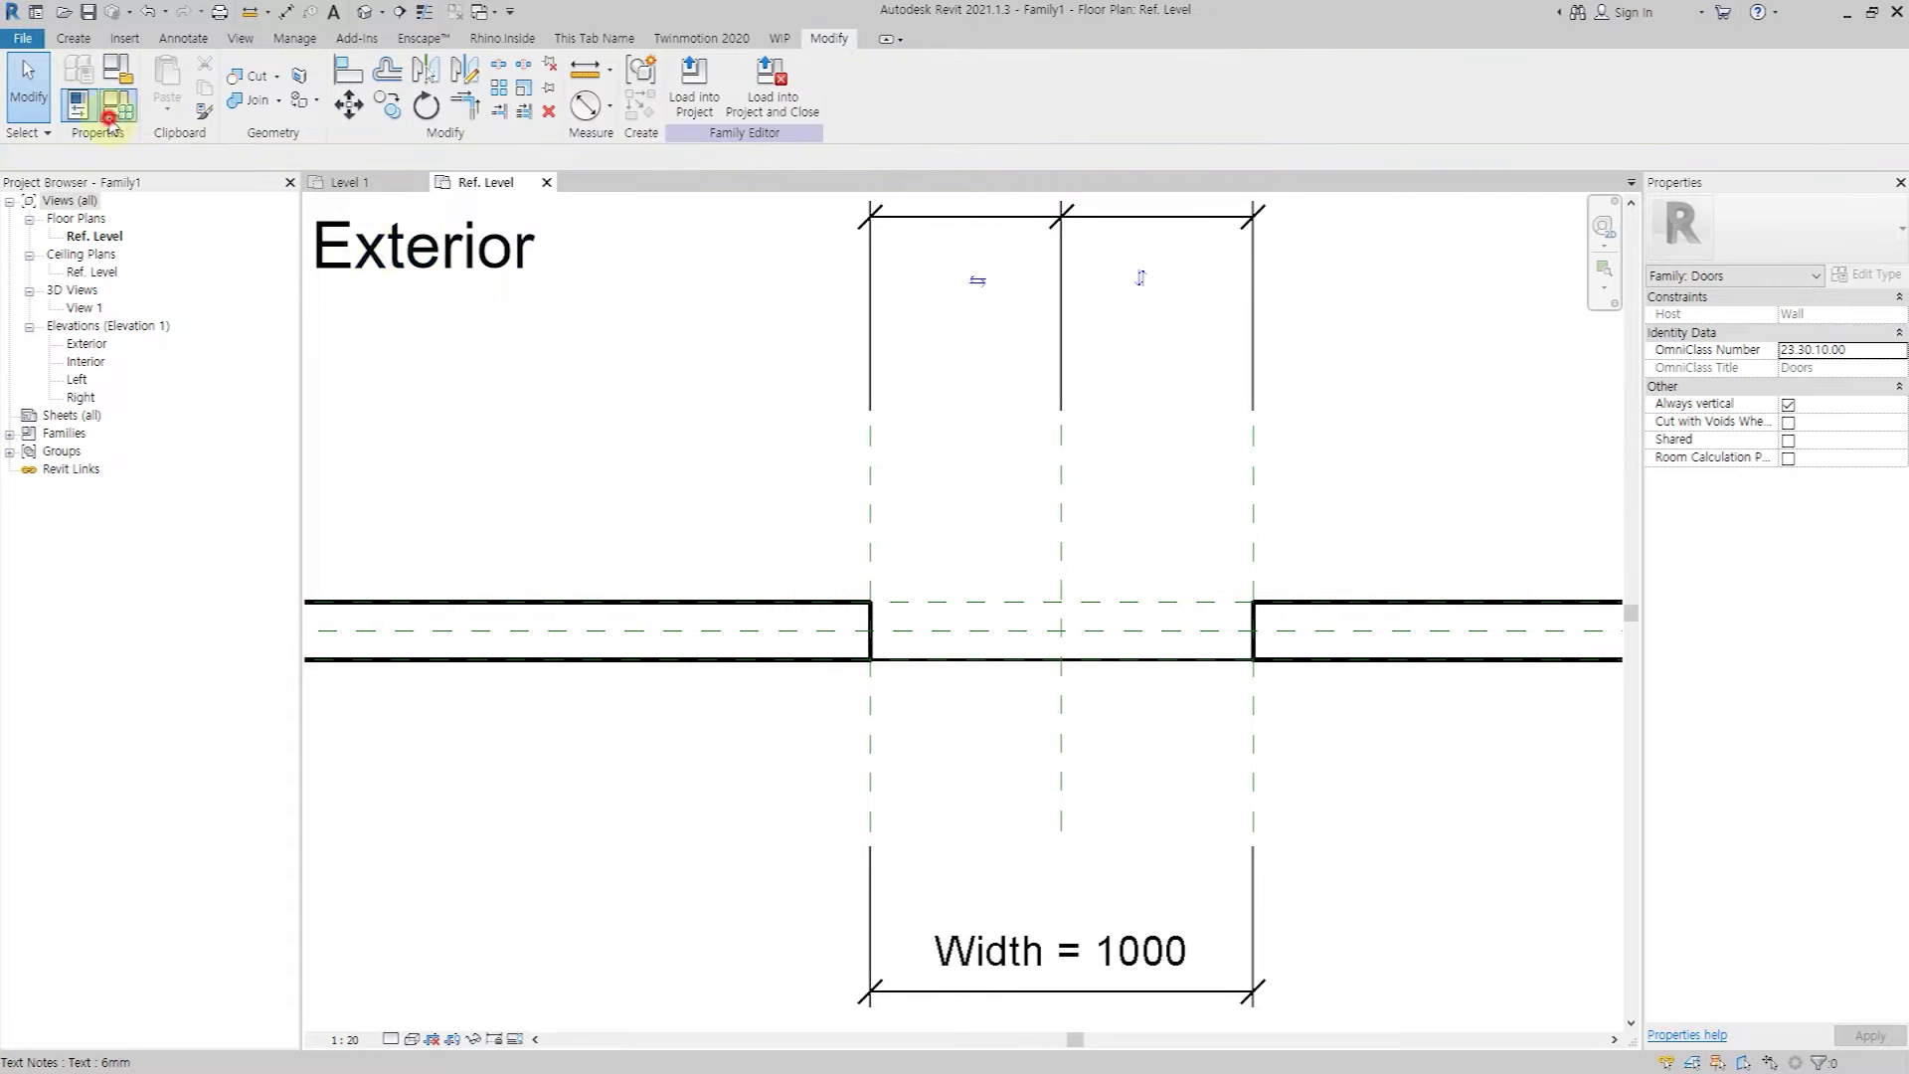
pyautogui.click(109, 119)
pyautogui.click(1246, 694)
pyautogui.click(1218, 932)
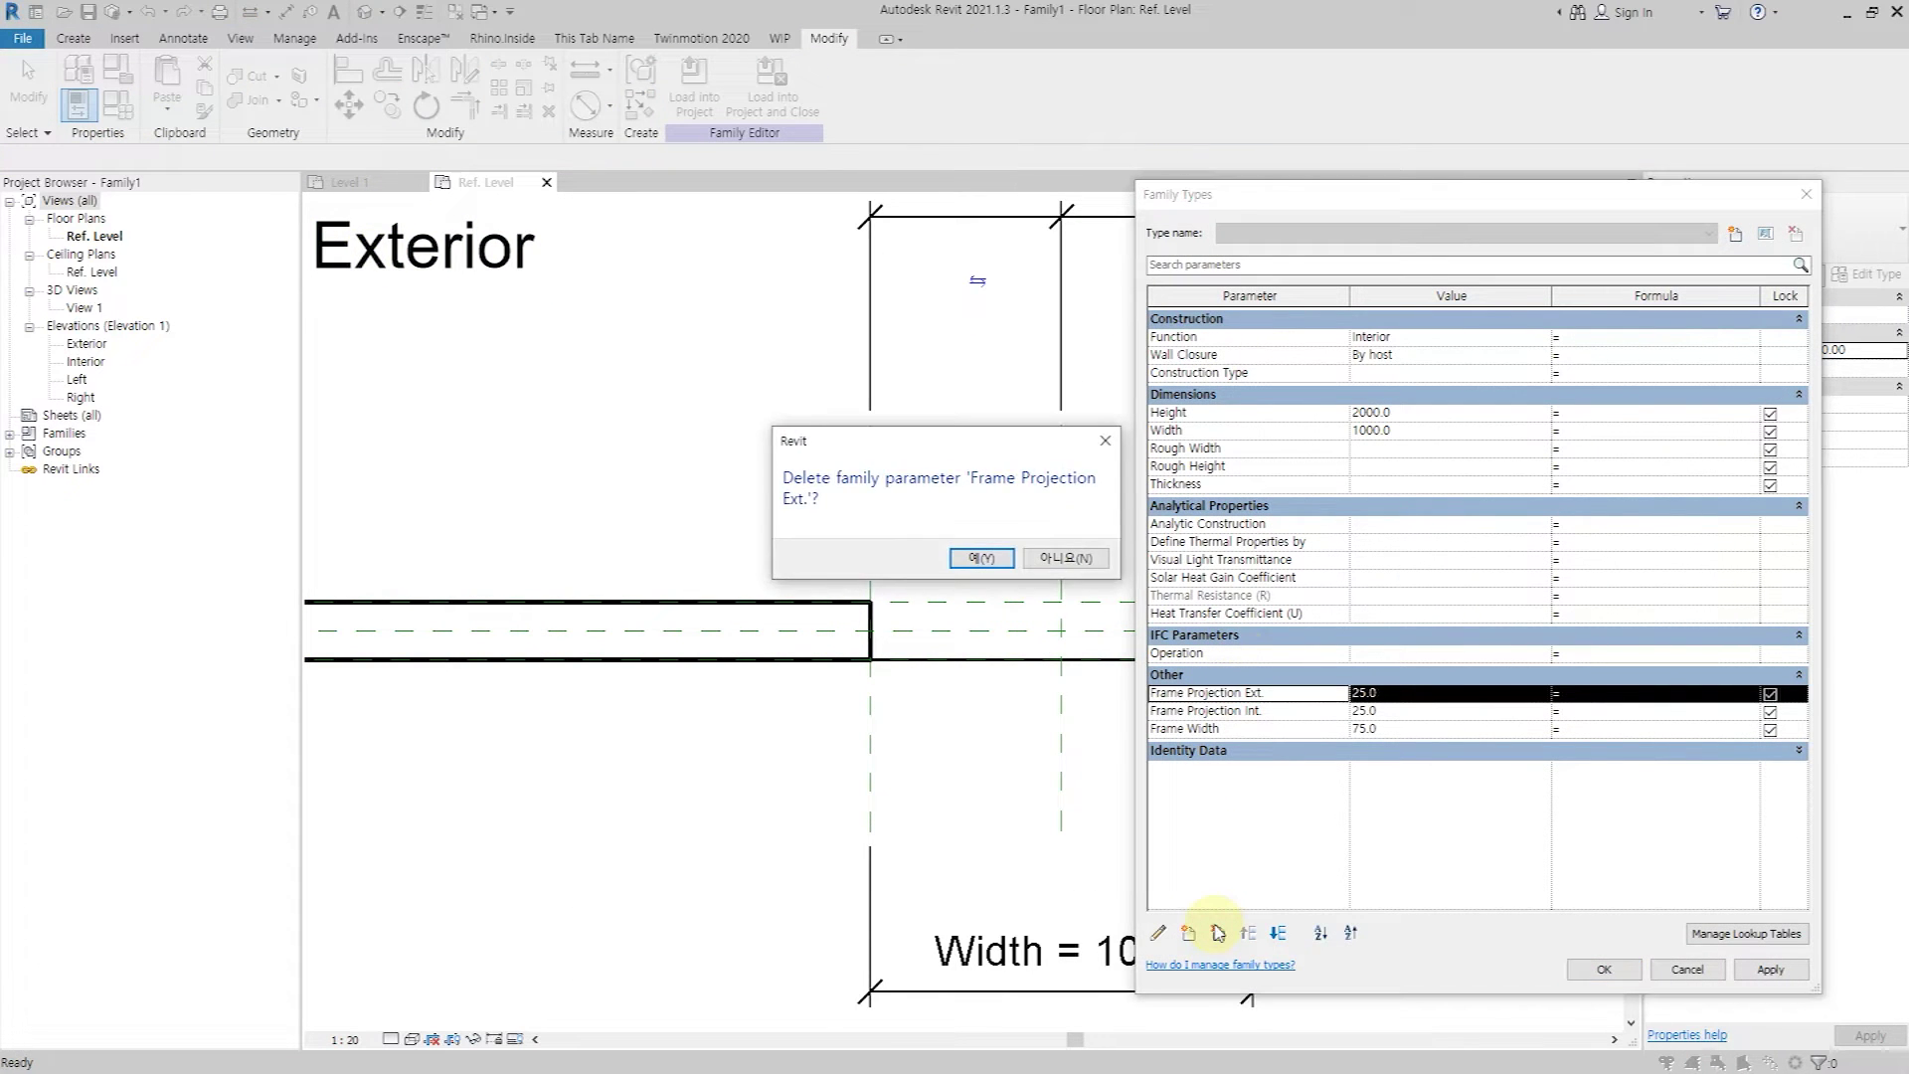
pyautogui.press('Return')
pyautogui.click(1219, 933)
pyautogui.press('Return')
pyautogui.click(1233, 695)
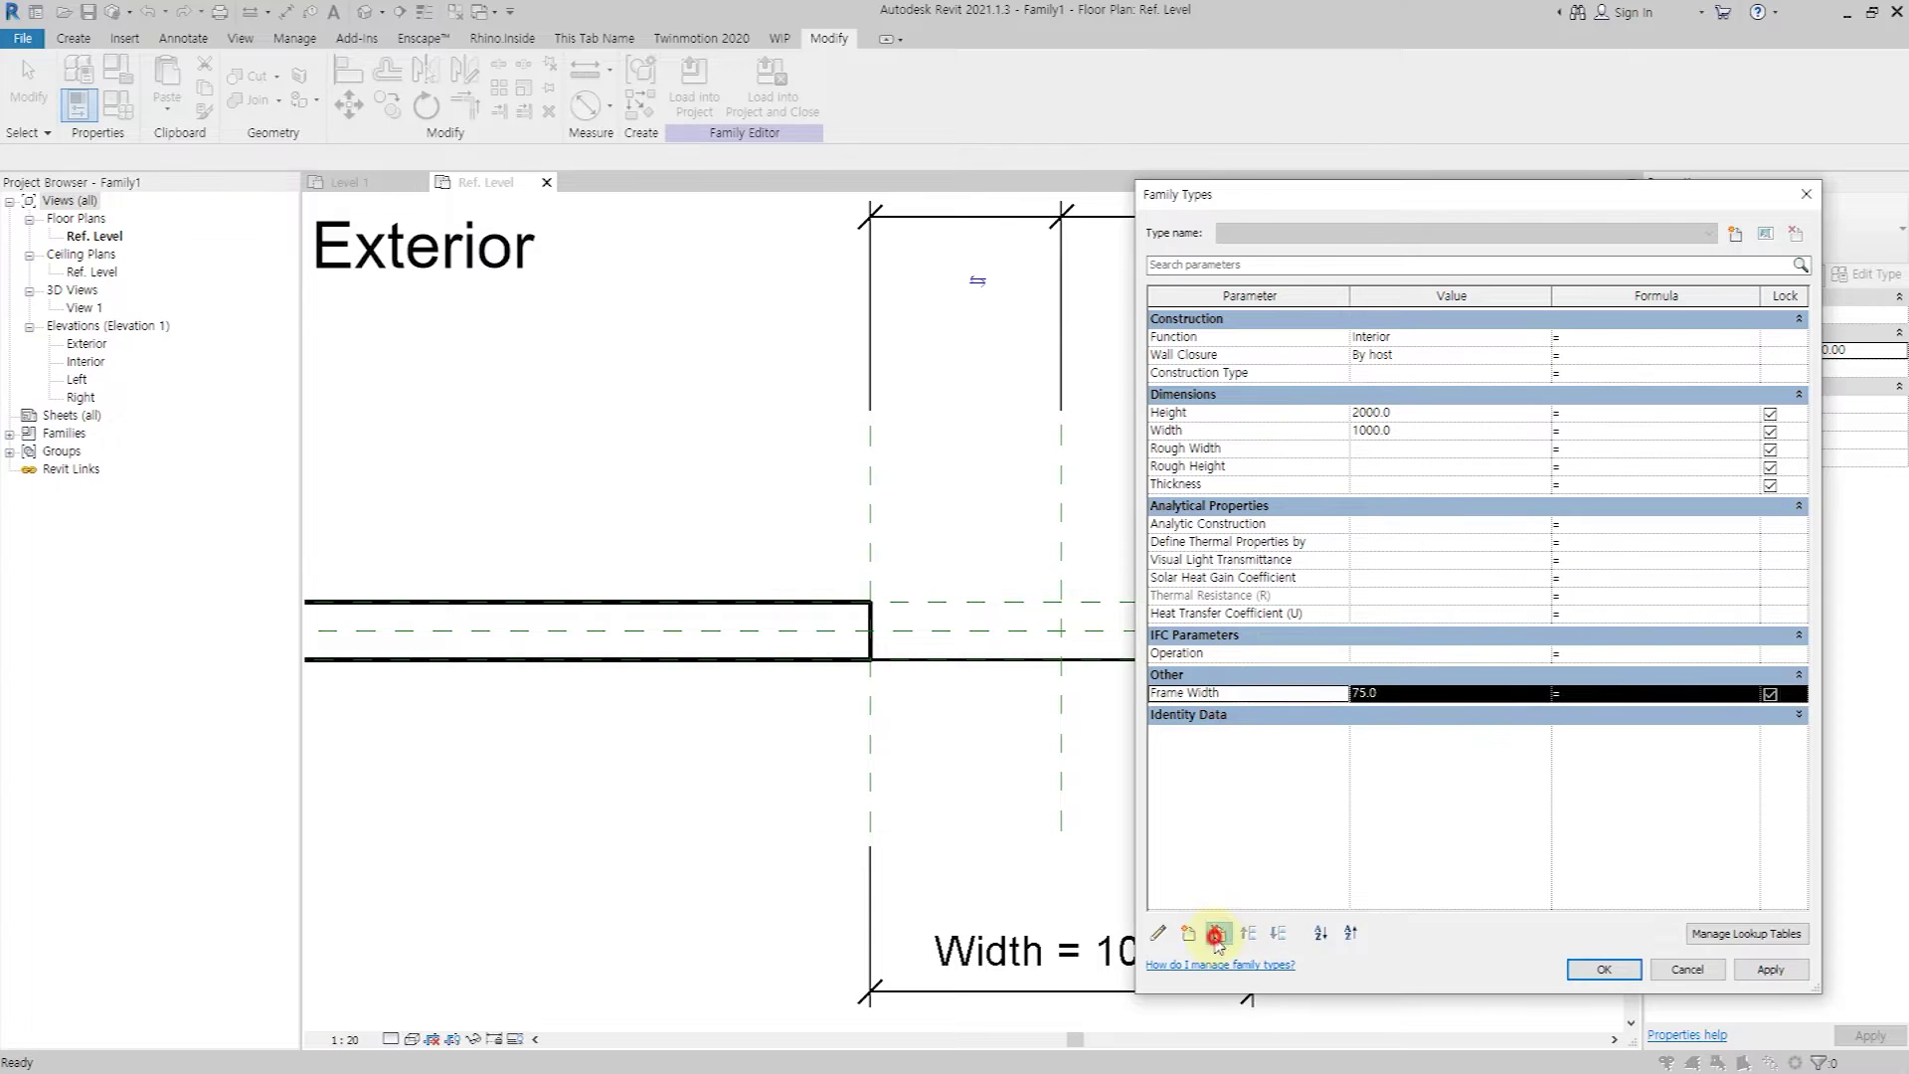
pyautogui.click(1219, 933)
pyautogui.press('Return')
pyautogui.click(1604, 970)
# Inspect the opening cut in the wall.
pyautogui.scroll(-3, 978, 824)
pyautogui.click(989, 703)
pyautogui.press('Escape')
pyautogui.click(78, 43)
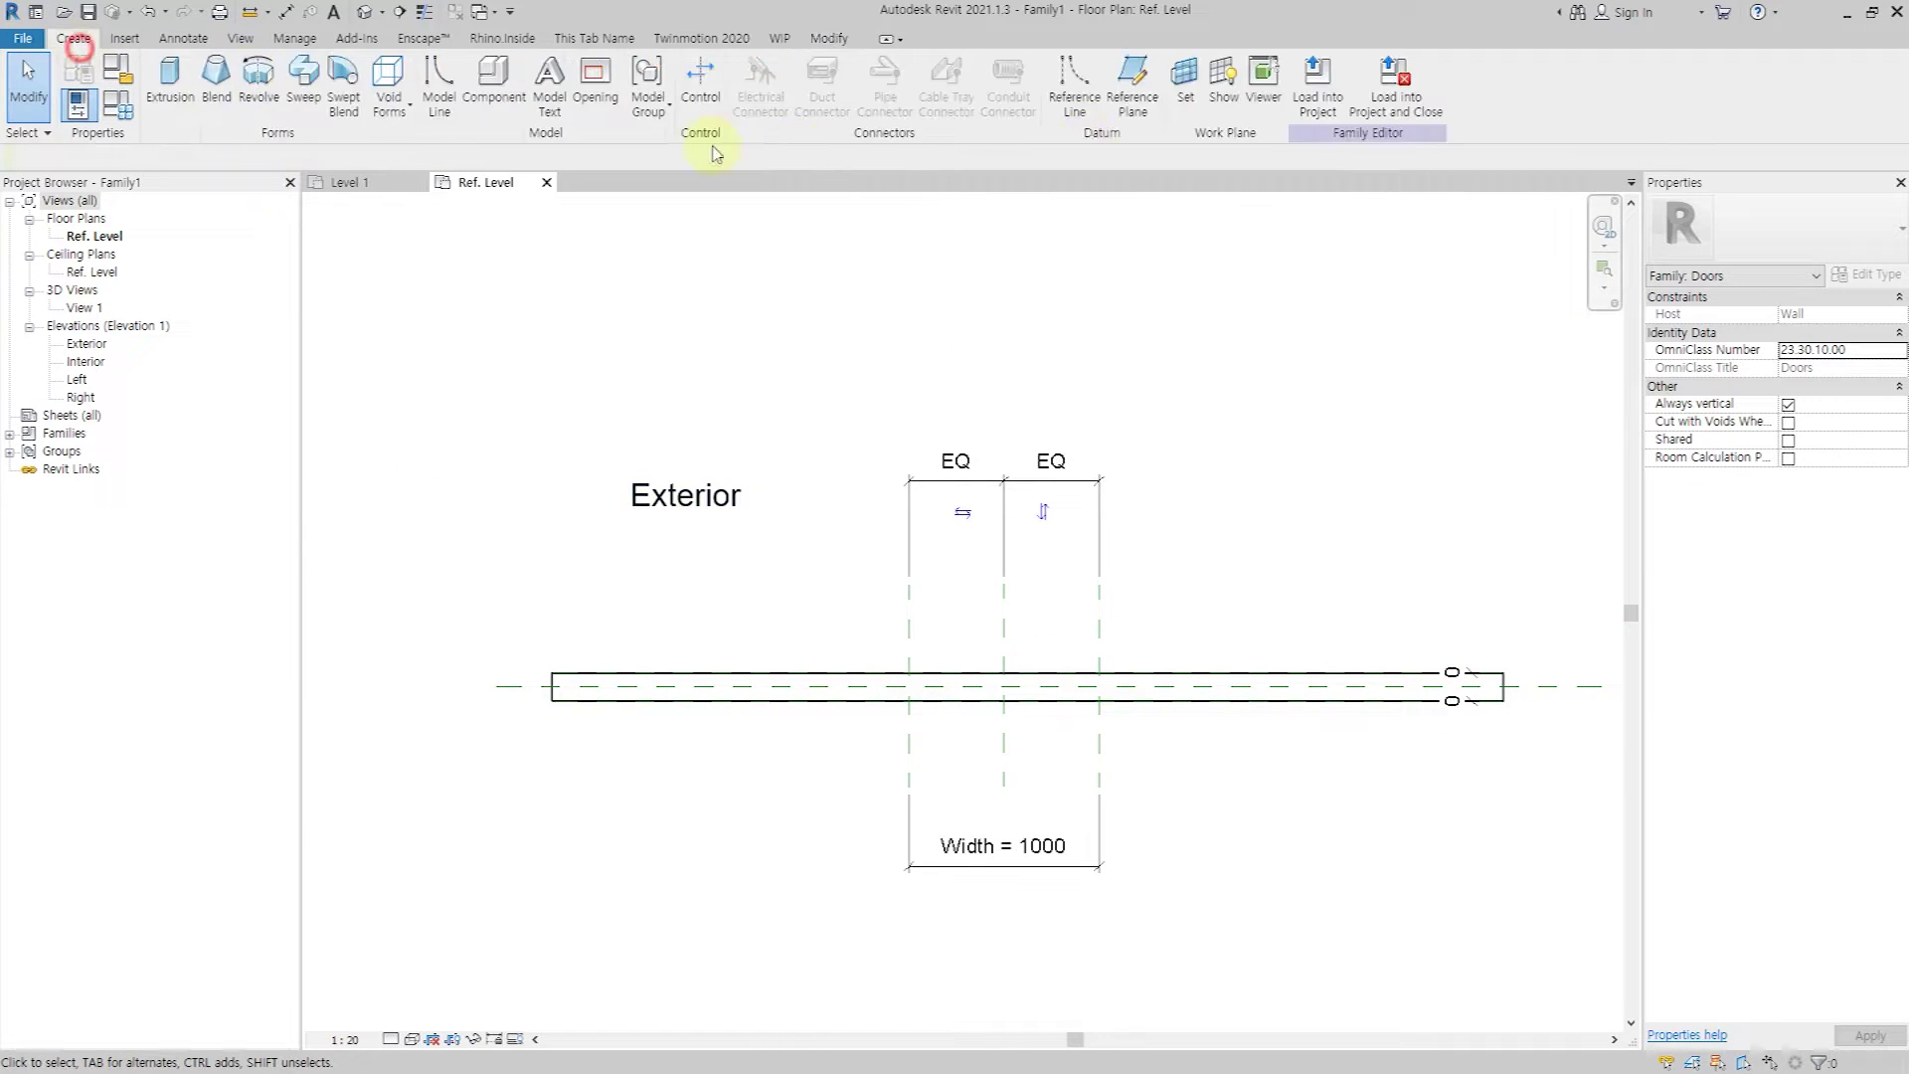
# Draw a vertical reference plane left of the opening in plan.
pyautogui.click(1149, 97)
pyautogui.scroll(2, 927, 707)
pyautogui.click(859, 530)
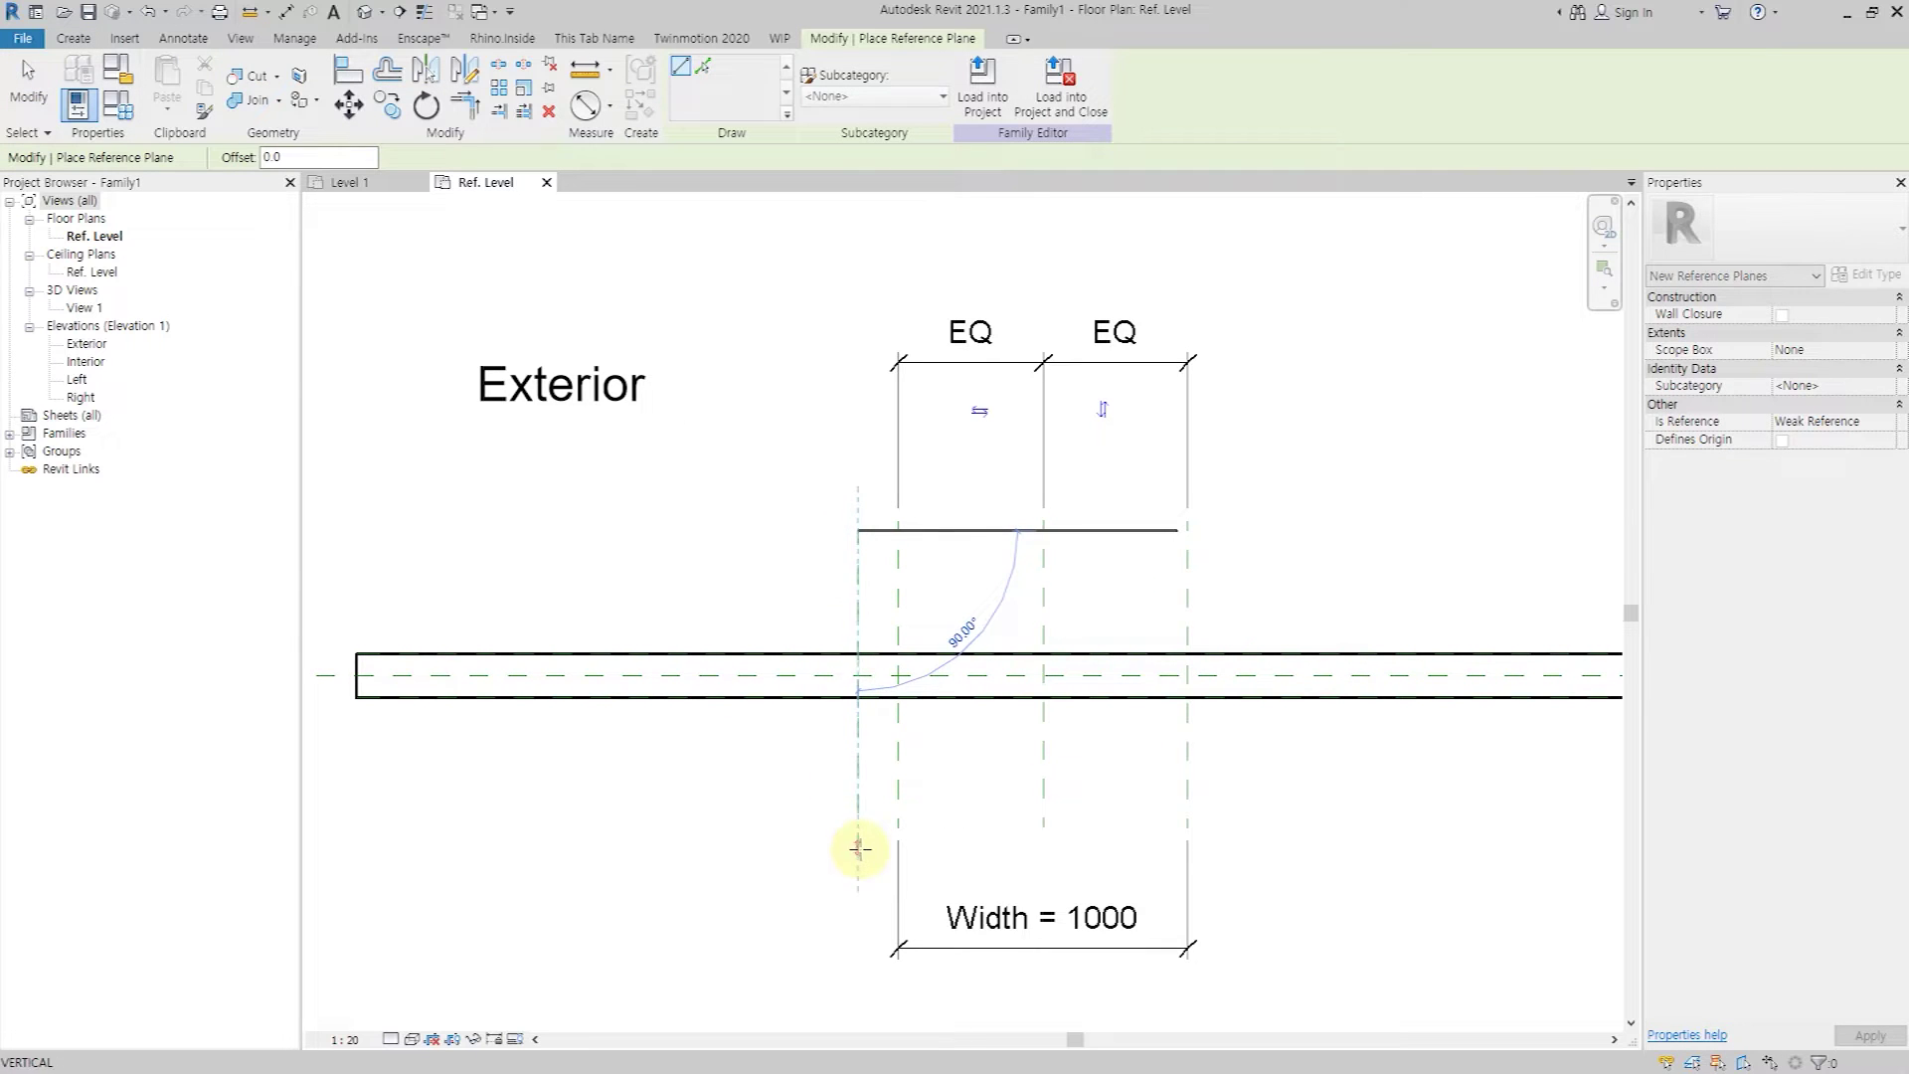
pyautogui.click(858, 848)
pyautogui.click(1226, 542)
pyautogui.press('Escape')
pyautogui.press('Escape')
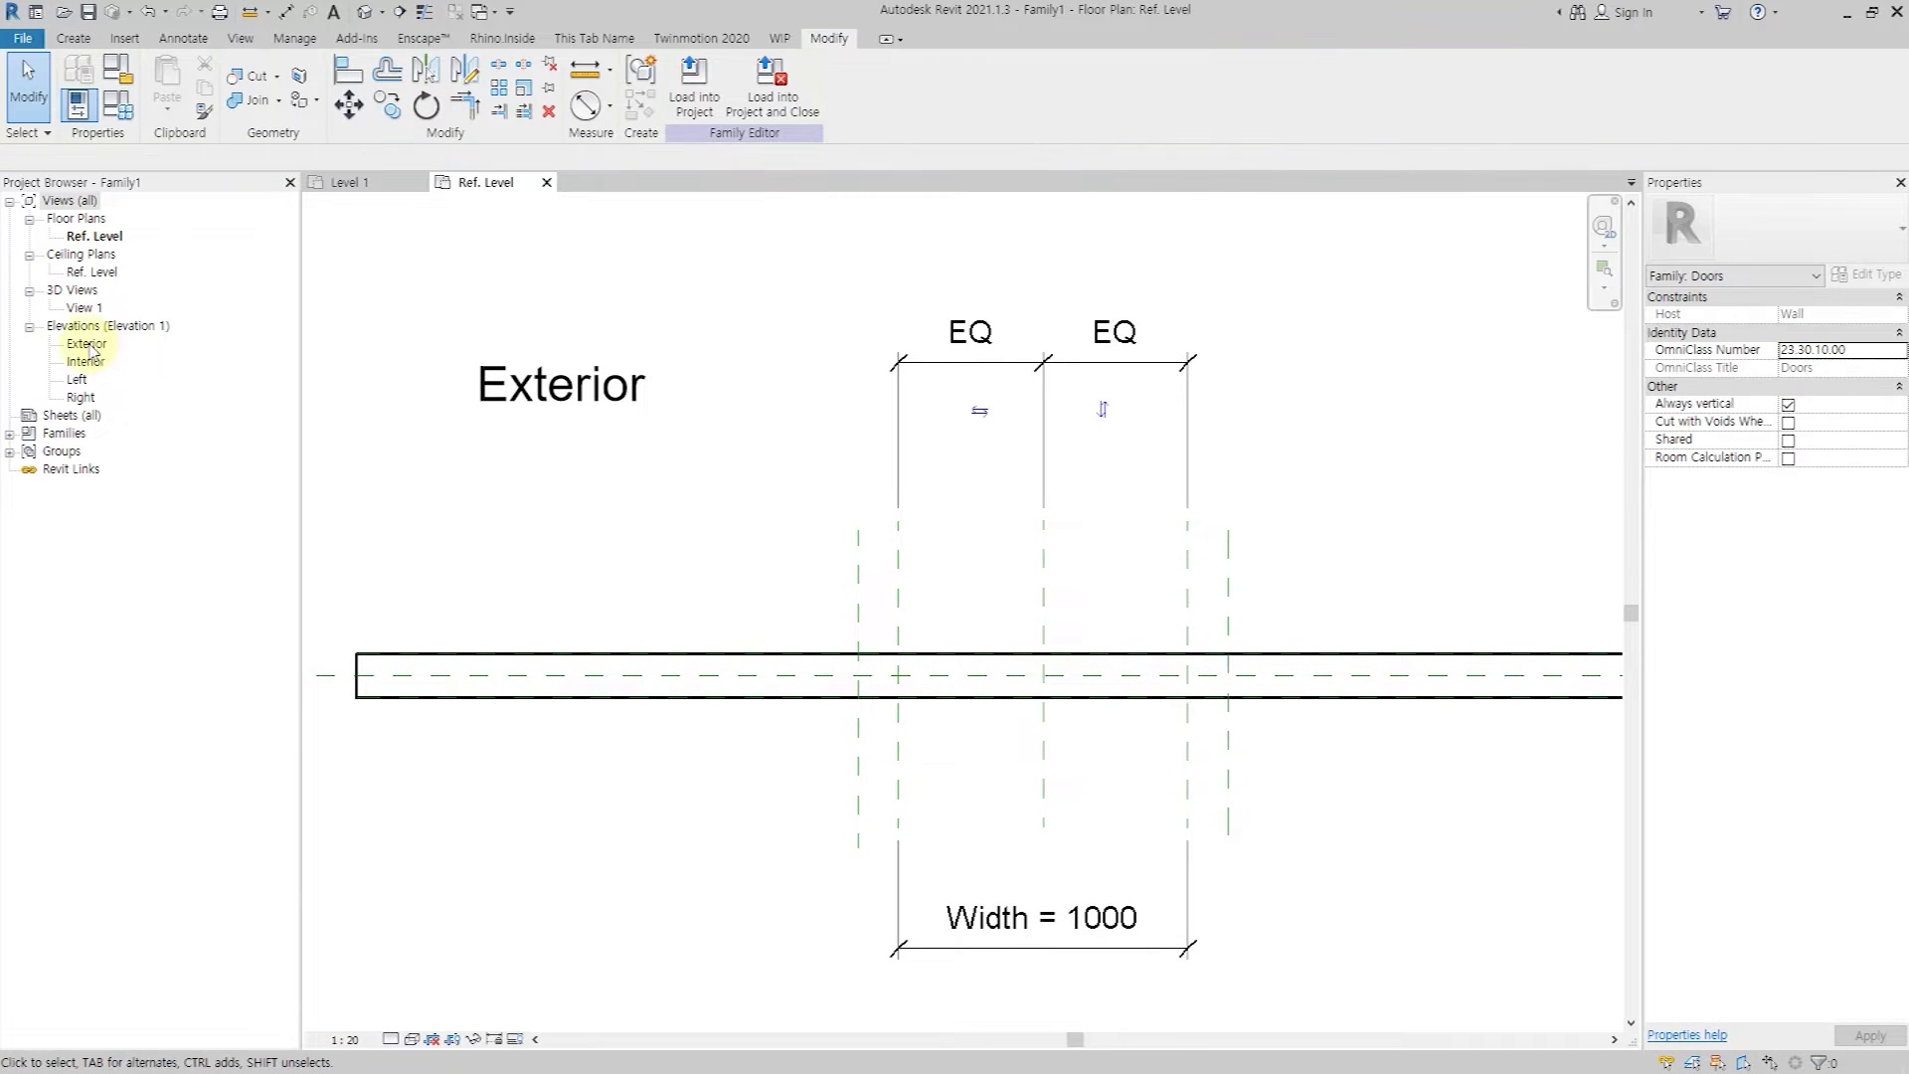
# Draw a horizontal reference plane above the door in the Exterior elevation.
pyautogui.doubleClick(88, 343)
pyautogui.press('r')
pyautogui.press('p')
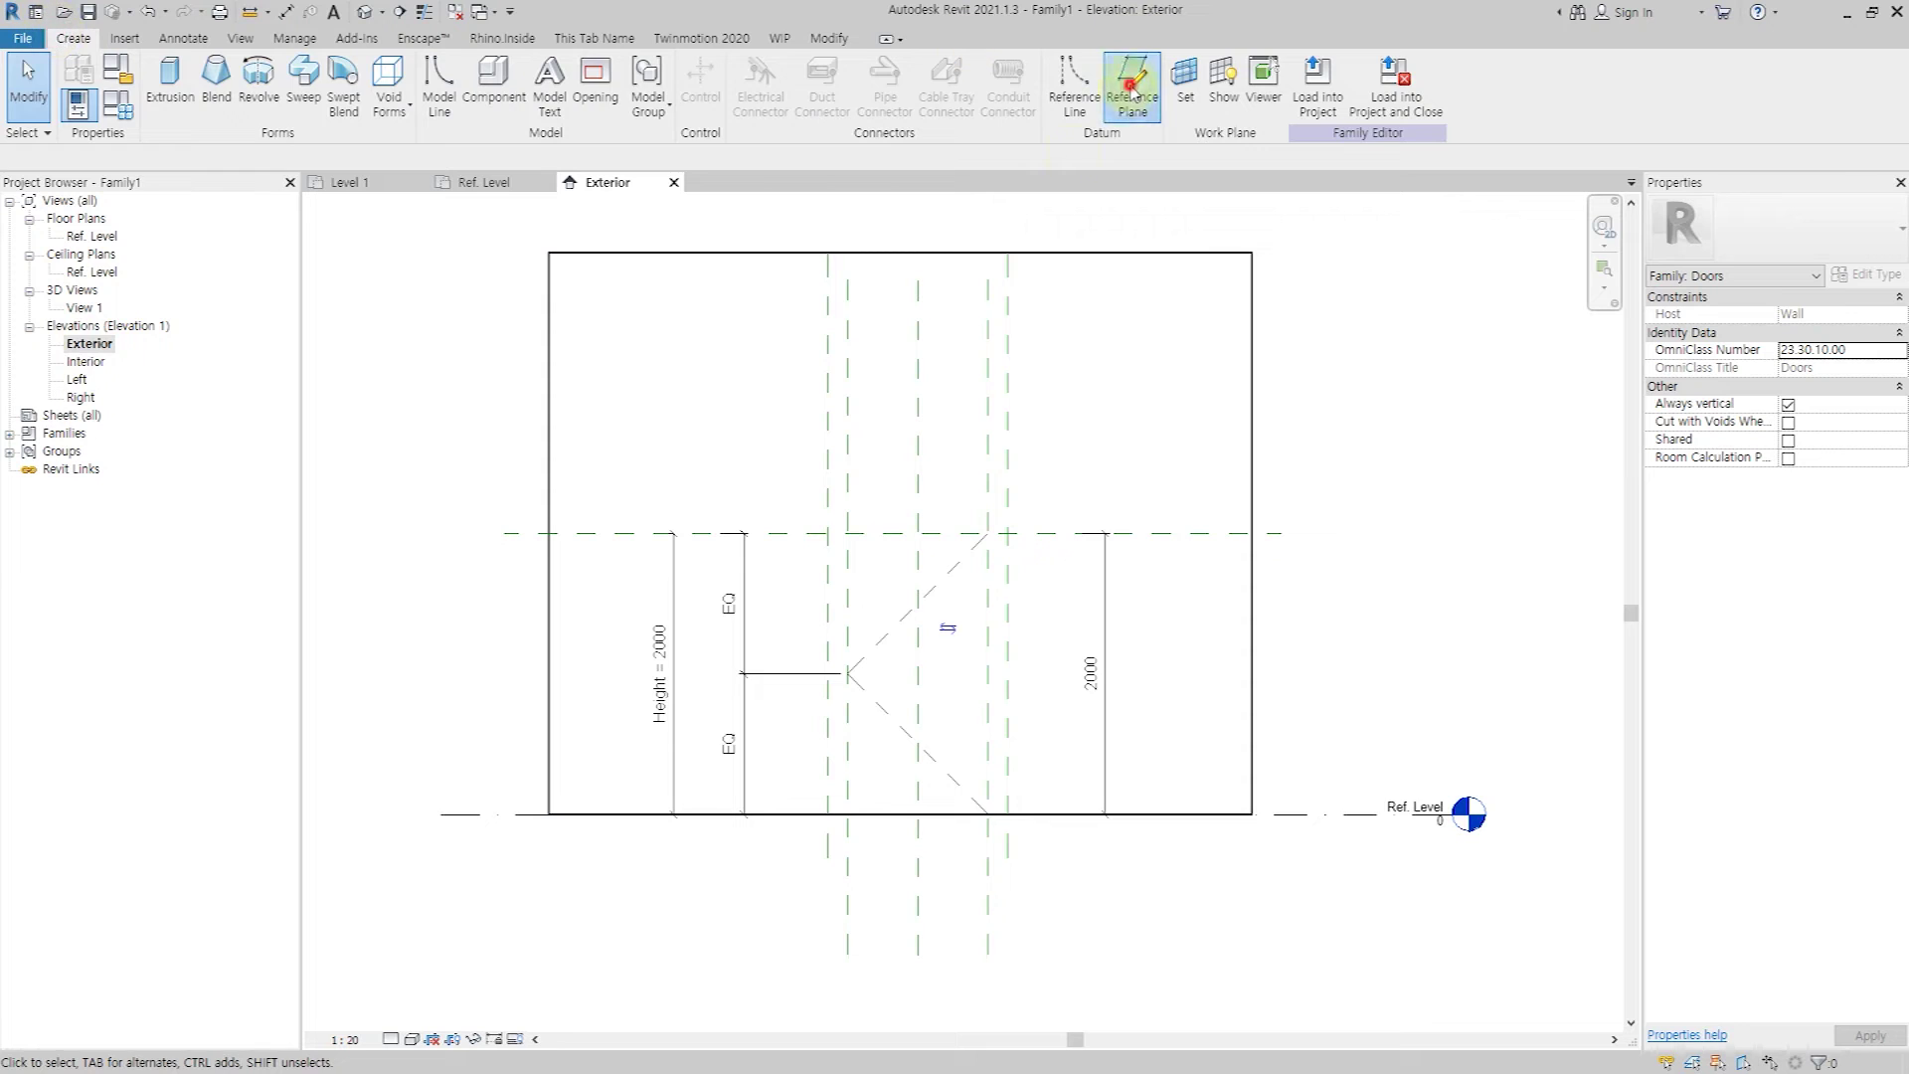
pyautogui.click(712, 494)
pyautogui.click(1079, 494)
pyautogui.press('Escape')
pyautogui.press('Escape')
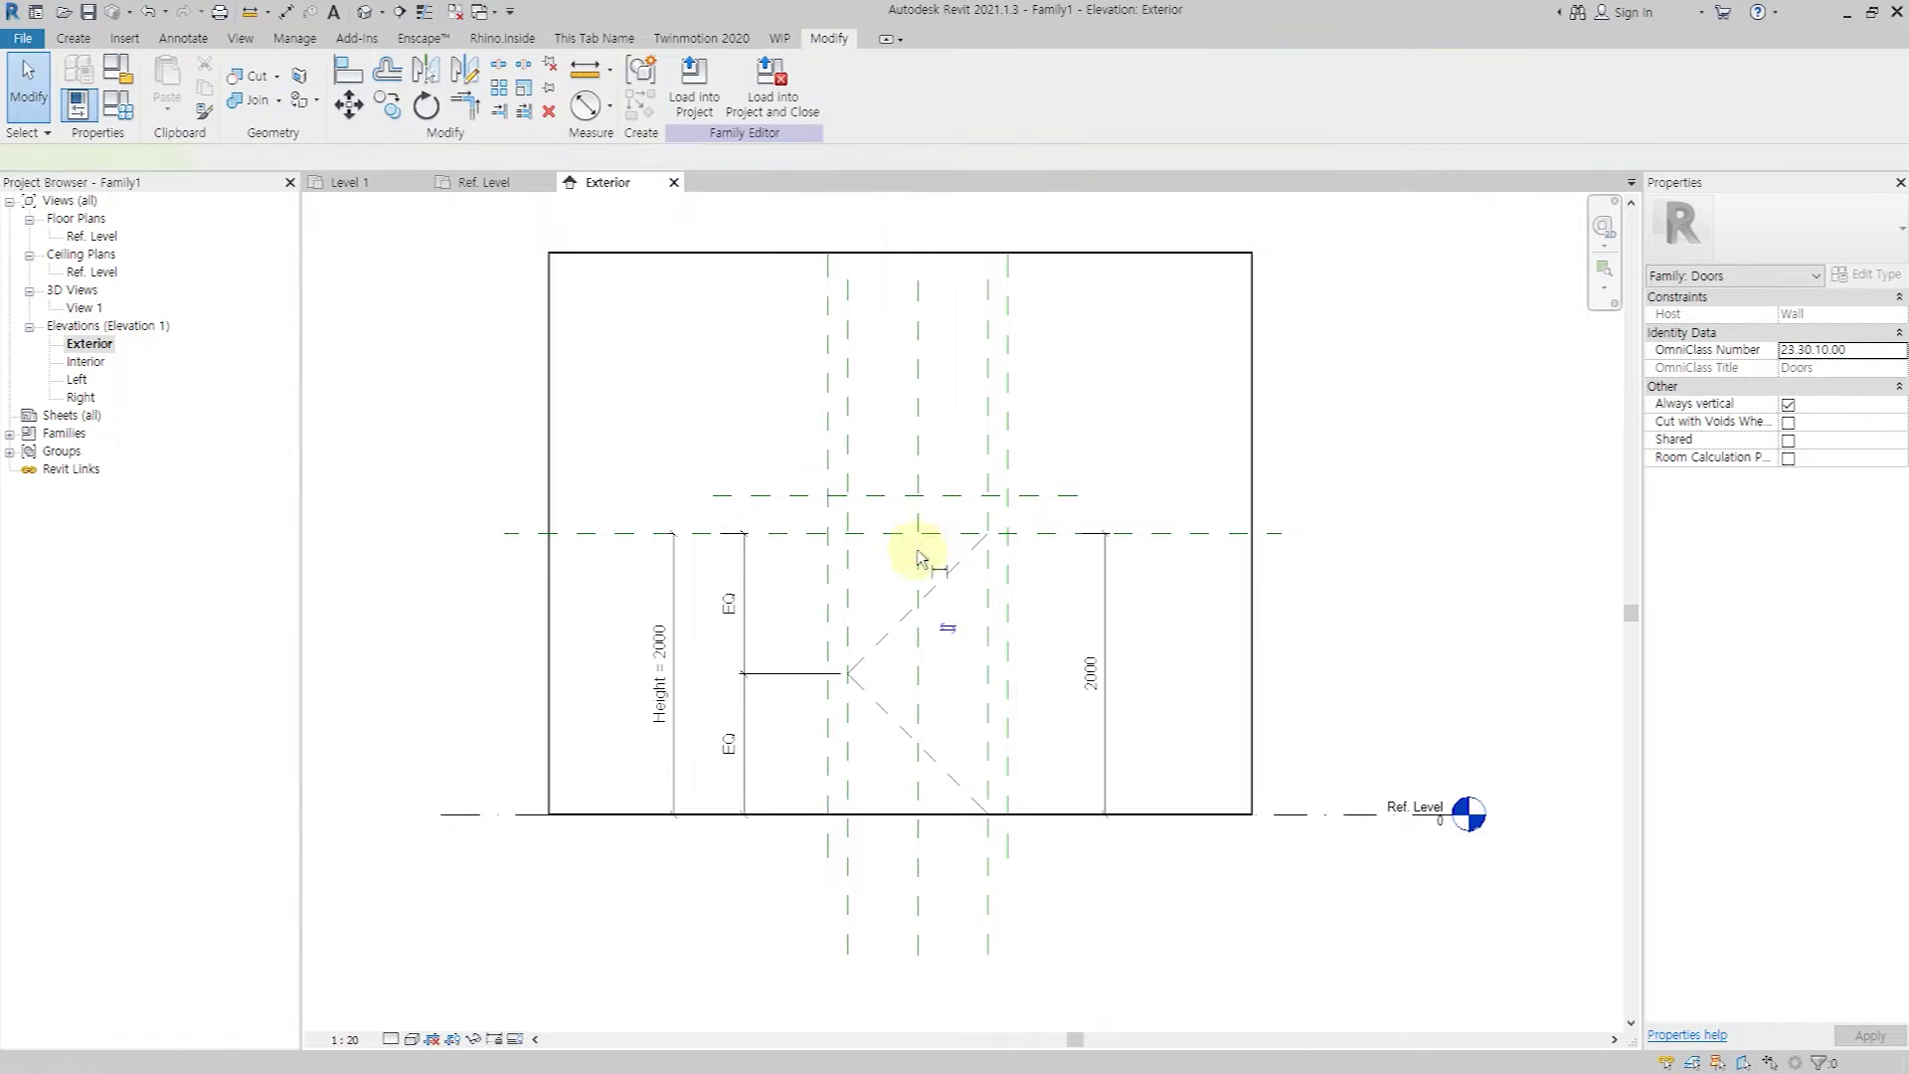
# Dimension the left, centre and right planes and set the spans equal (EQ).
pyautogui.press('d')
pyautogui.press('i')
pyautogui.click(828, 510)
pyautogui.click(918, 509)
pyautogui.click(1007, 505)
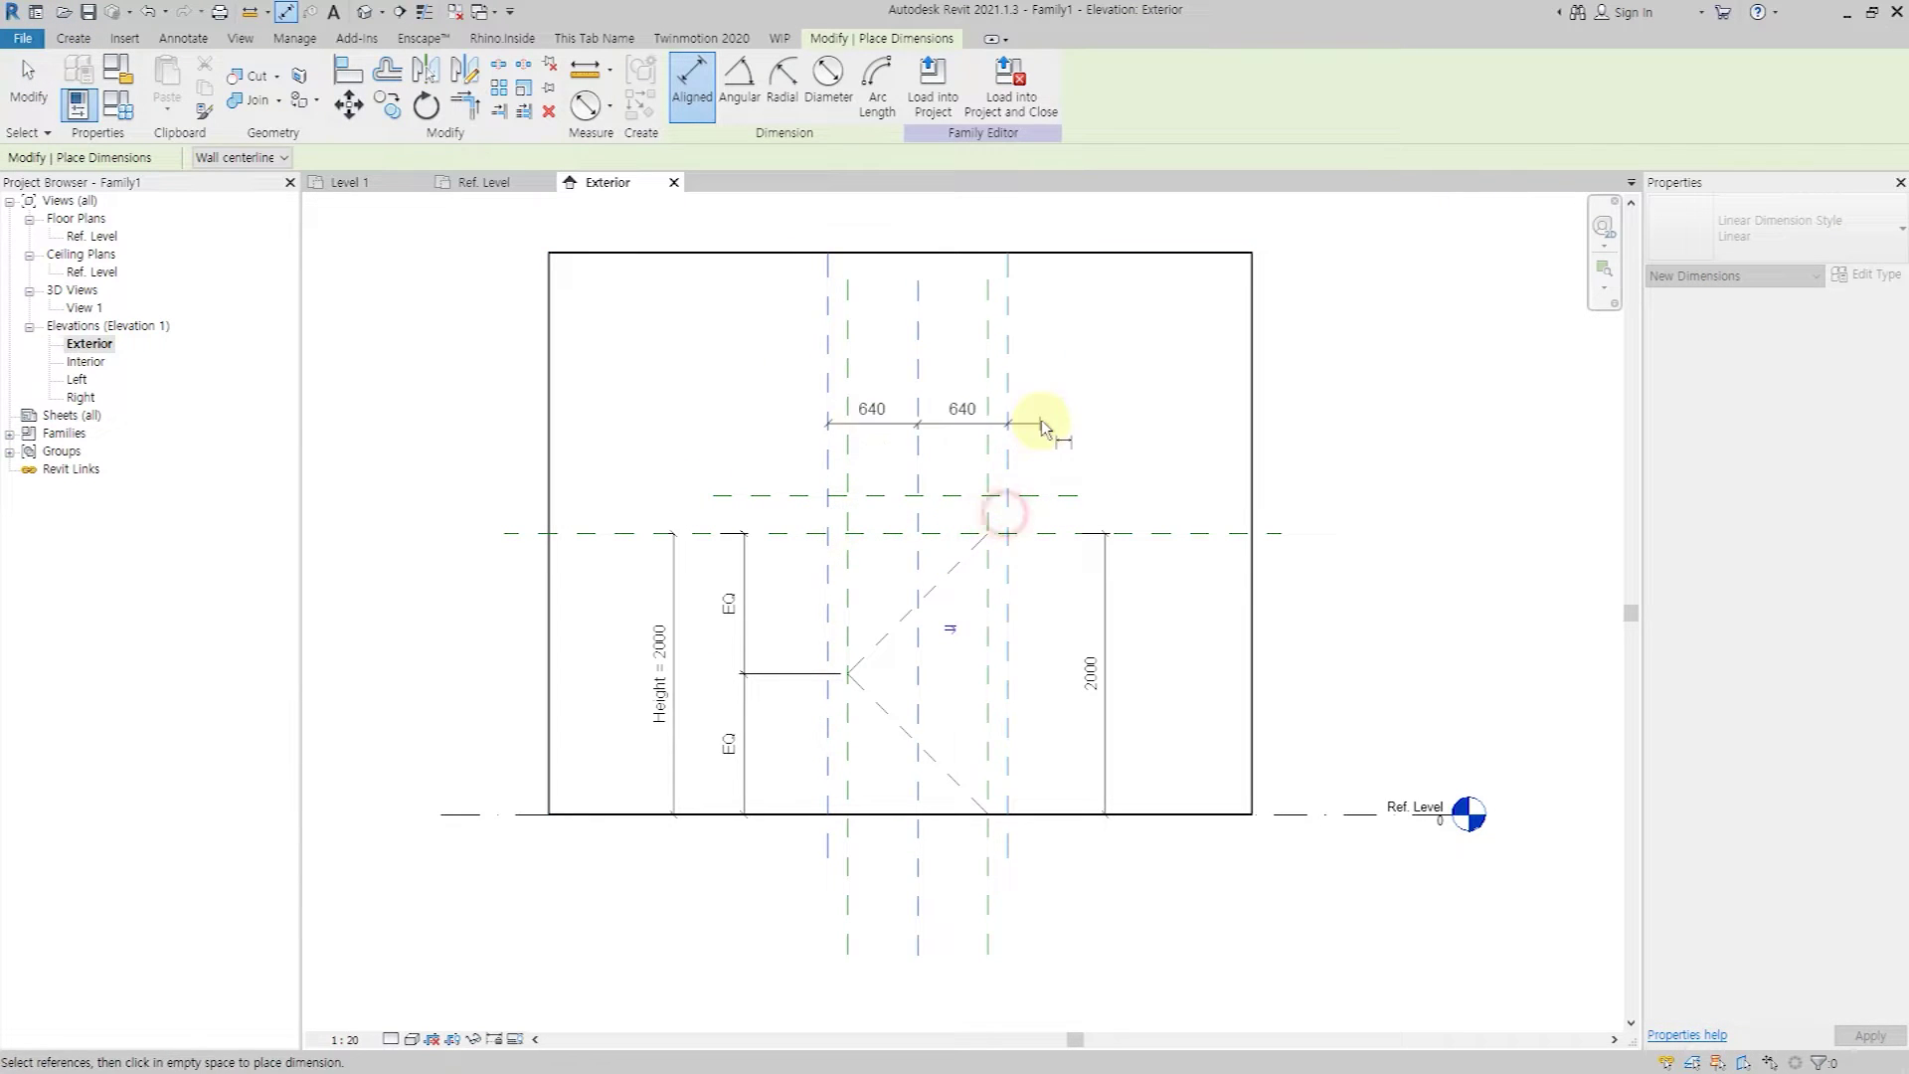
pyautogui.click(1039, 423)
pyautogui.click(1010, 531)
pyautogui.click(829, 507)
pyautogui.click(830, 388)
pyautogui.press('Escape')
pyautogui.press('Escape')
# Add the 1280 overall width dimension and label it Rough Width.
pyautogui.click(483, 182)
pyautogui.click(607, 182)
pyautogui.press('d')
pyautogui.press('i')
pyautogui.click(829, 441)
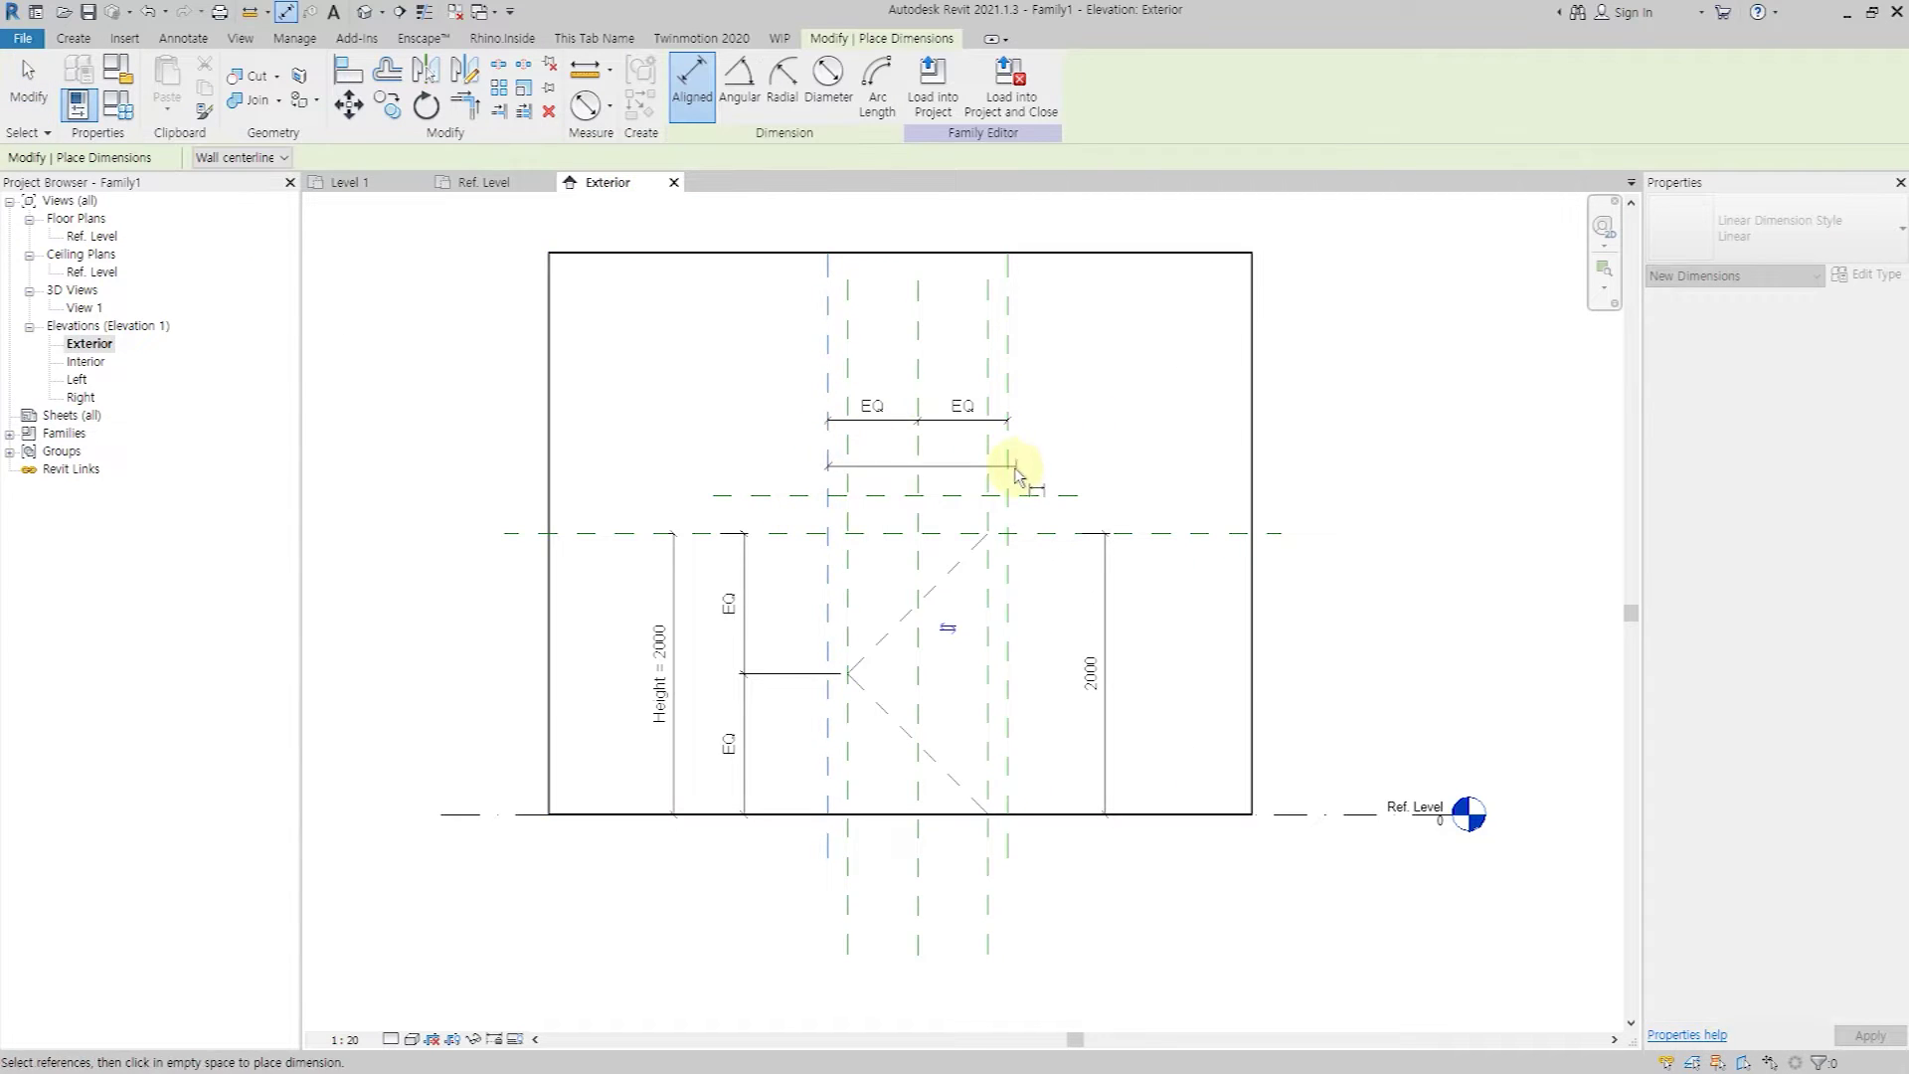
pyautogui.click(1050, 375)
pyautogui.press('Escape')
pyautogui.click(958, 371)
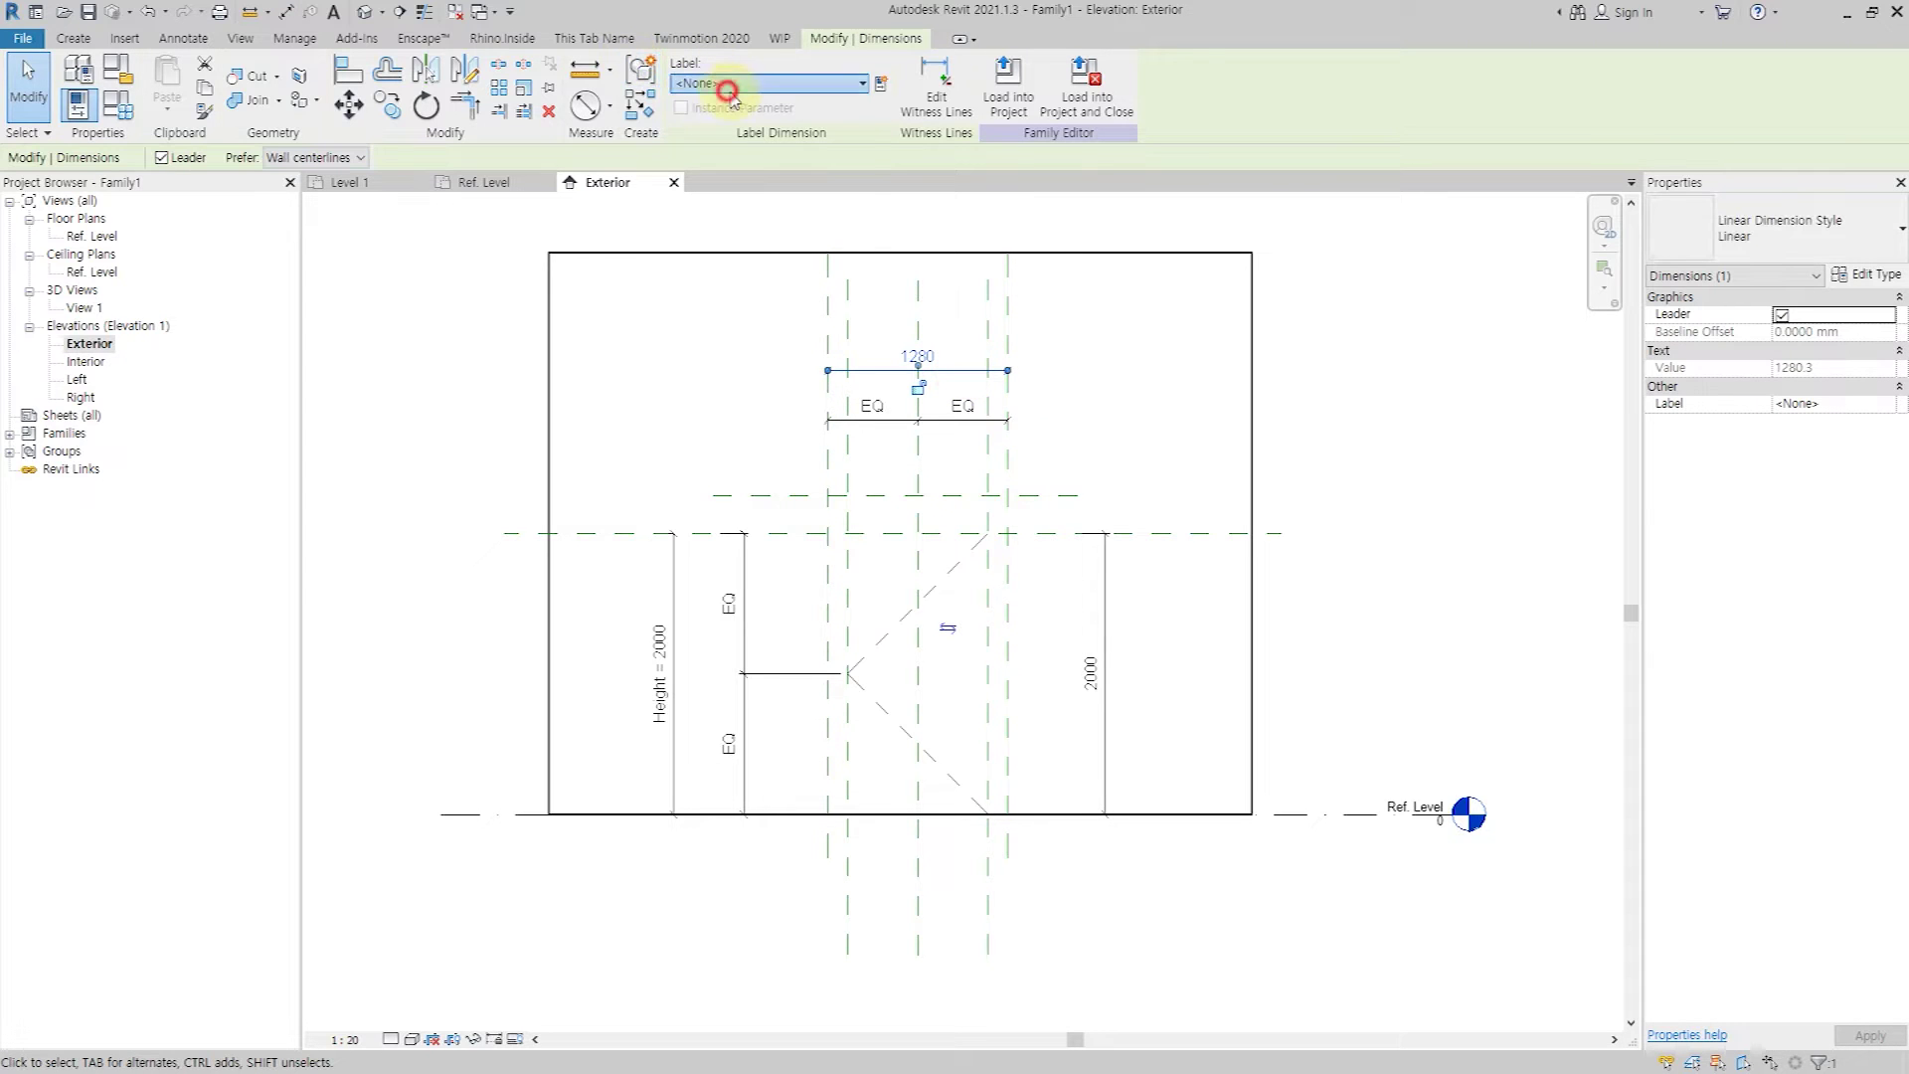
pyautogui.click(766, 83)
pyautogui.click(712, 196)
# Dimension the top plane to Ref. Level at 2264 and label it Rough Height.
pyautogui.click(1144, 367)
pyautogui.press('d')
pyautogui.press('i')
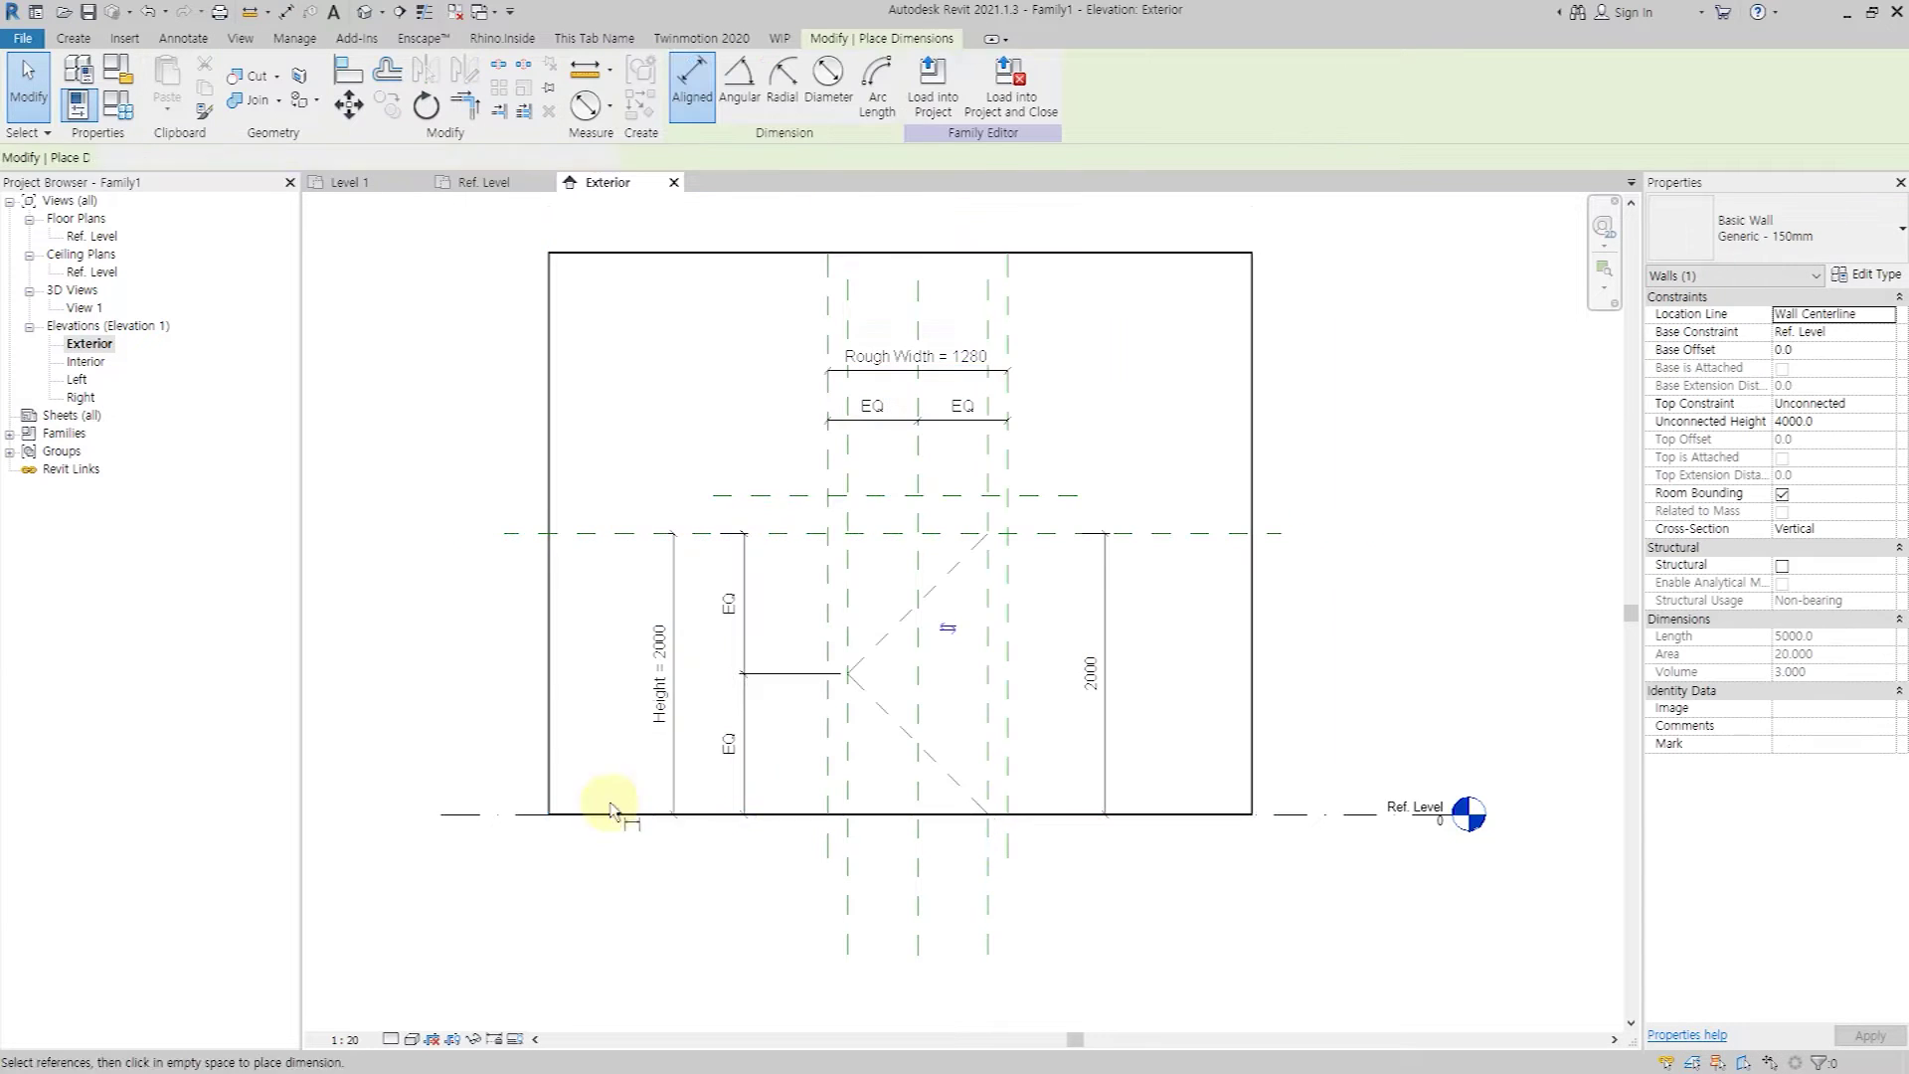
pyautogui.click(758, 494)
pyautogui.click(630, 511)
pyautogui.press('Escape')
pyautogui.click(629, 646)
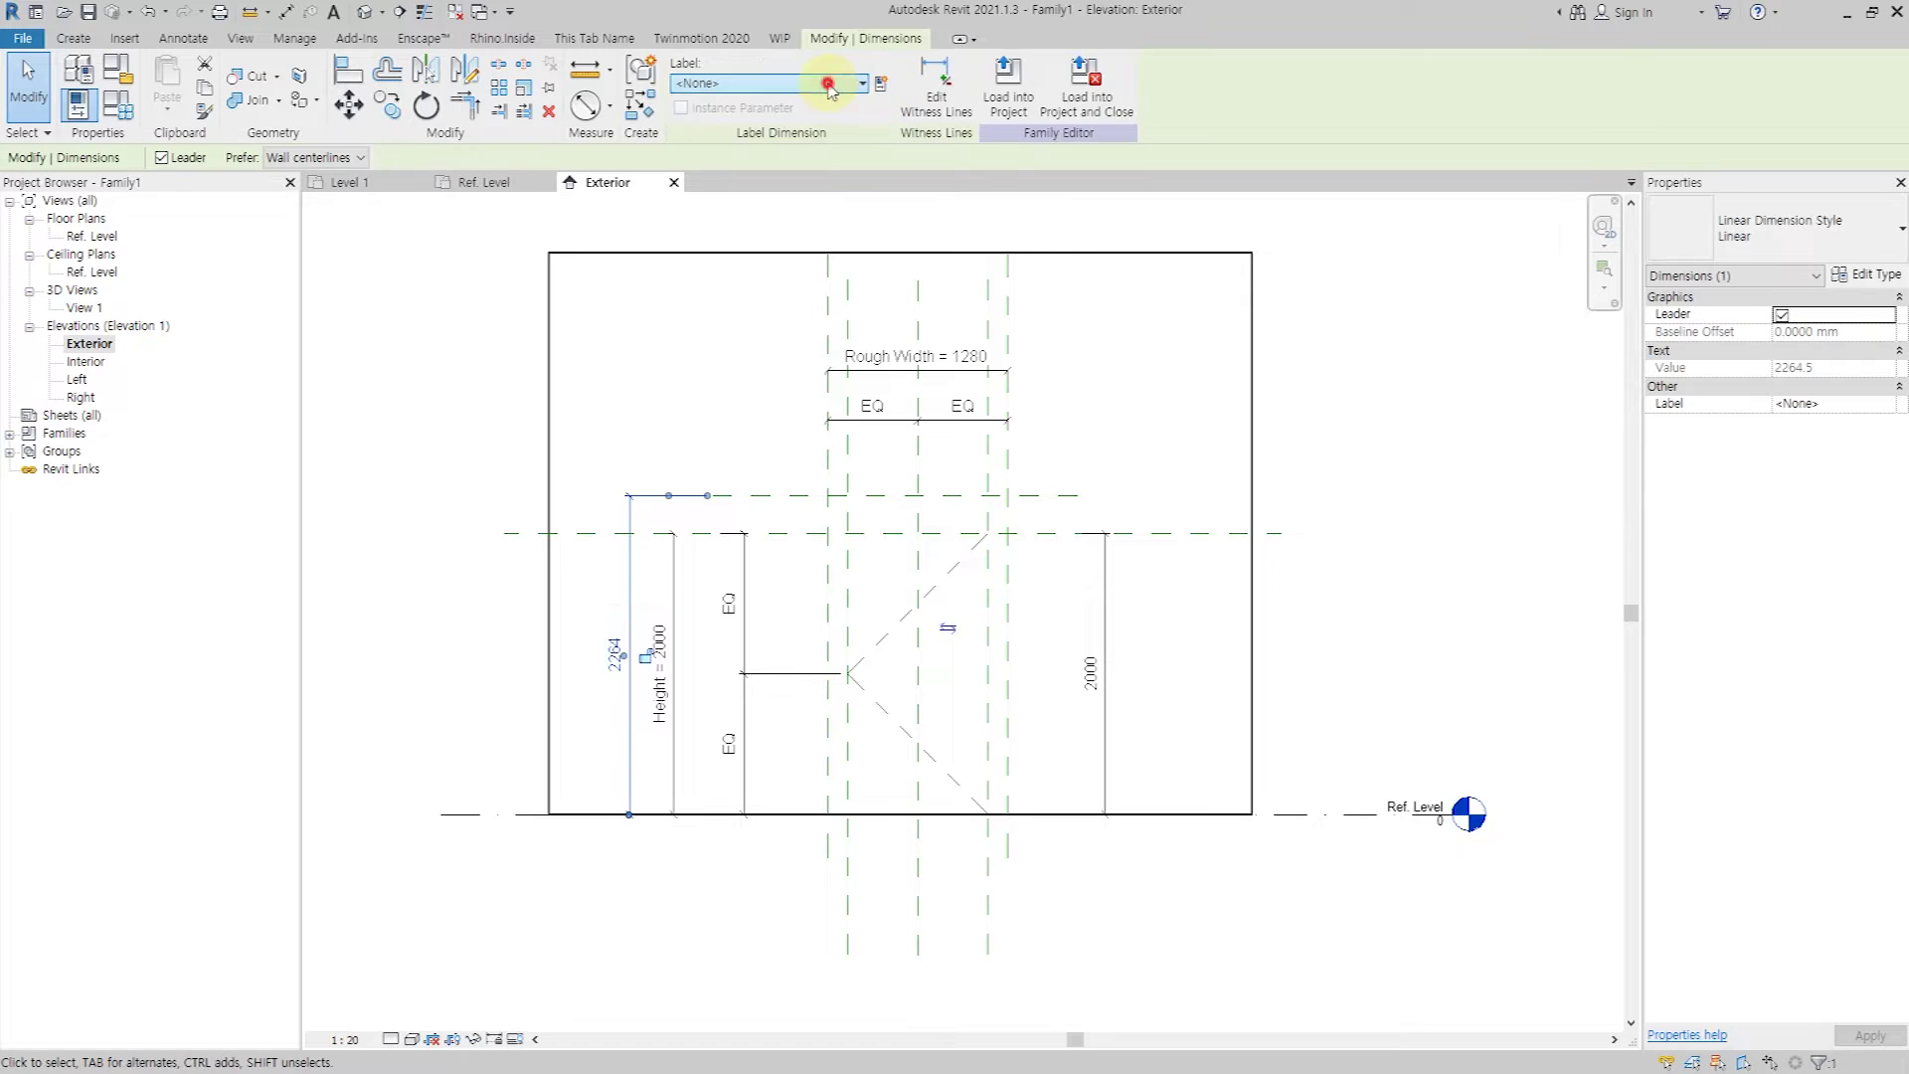
pyautogui.click(765, 82)
pyautogui.click(830, 175)
pyautogui.press('Escape')
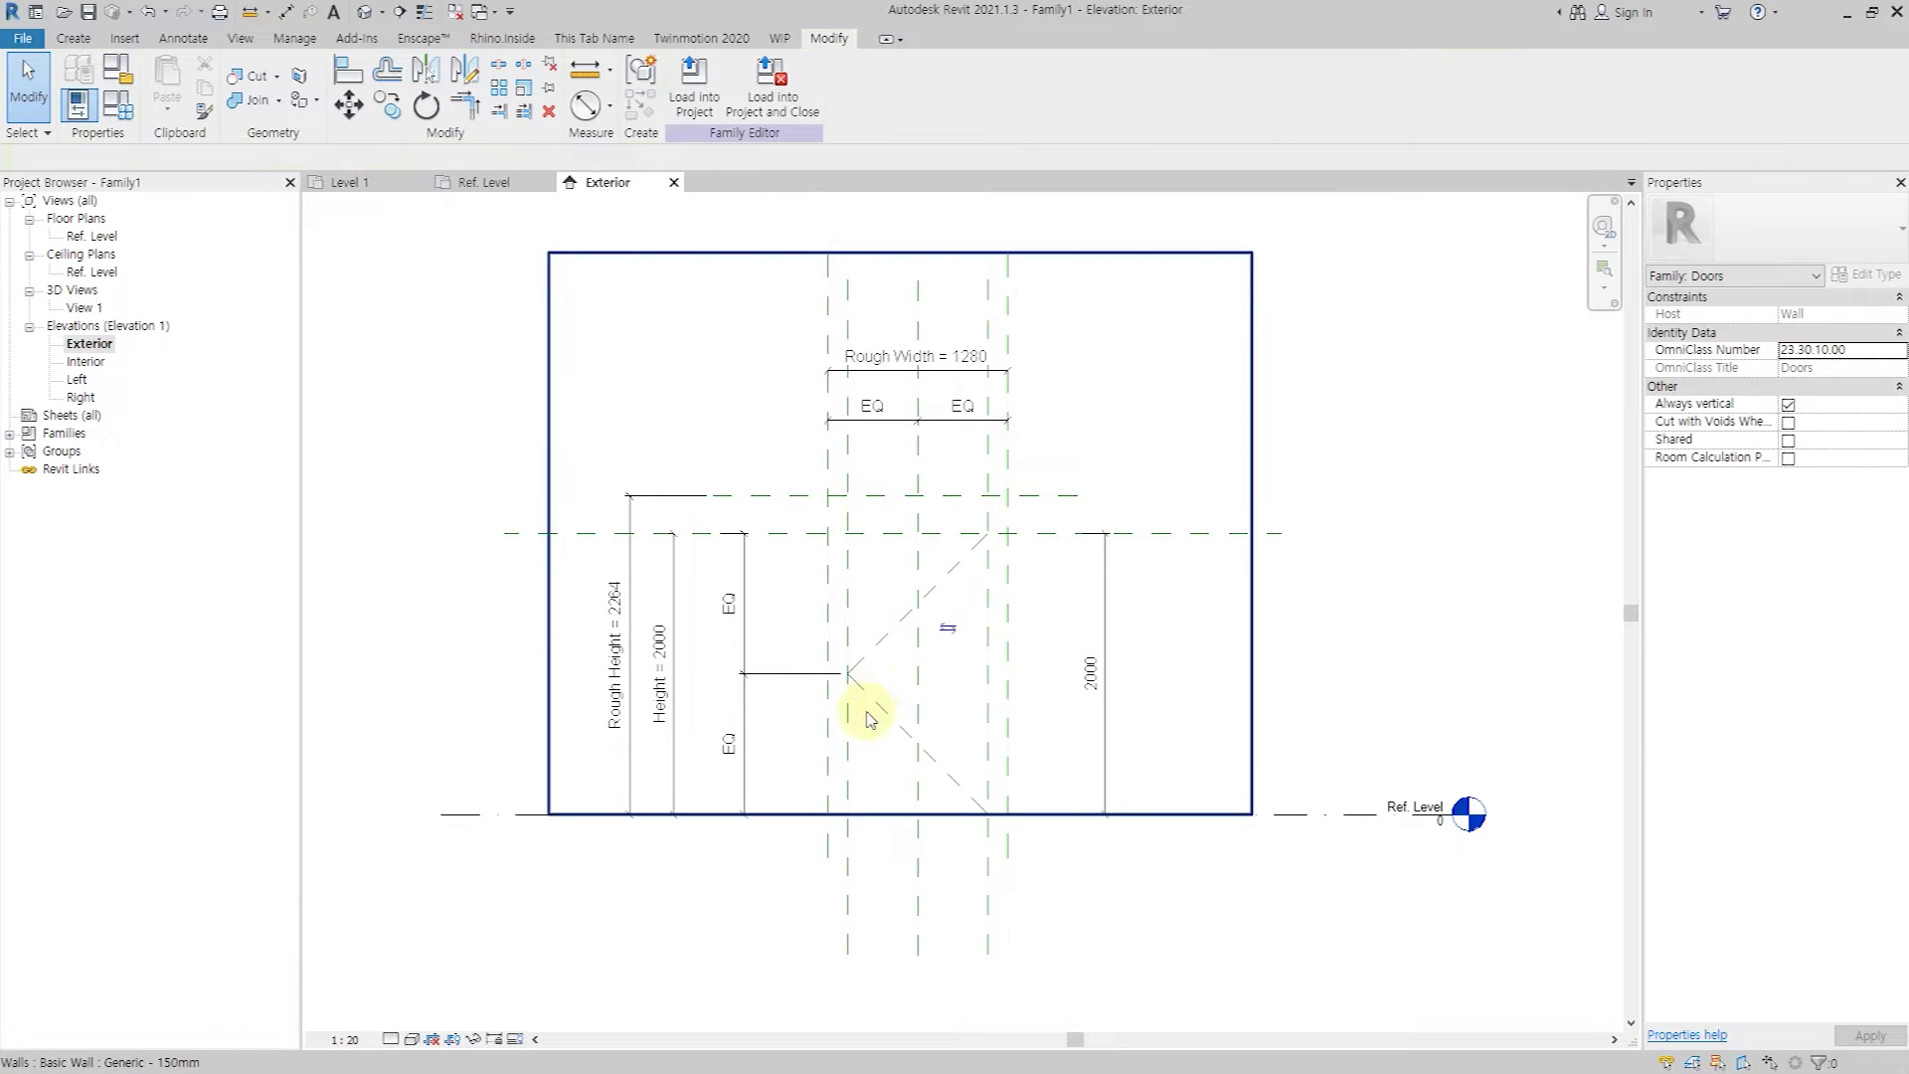
# Select and inspect the door swing lines.
pyautogui.click(883, 644)
pyautogui.click(797, 900)
pyautogui.click(902, 627)
pyautogui.press('Escape')
# Add a new 'Rough' family parameter and move it below Width.
pyautogui.click(117, 104)
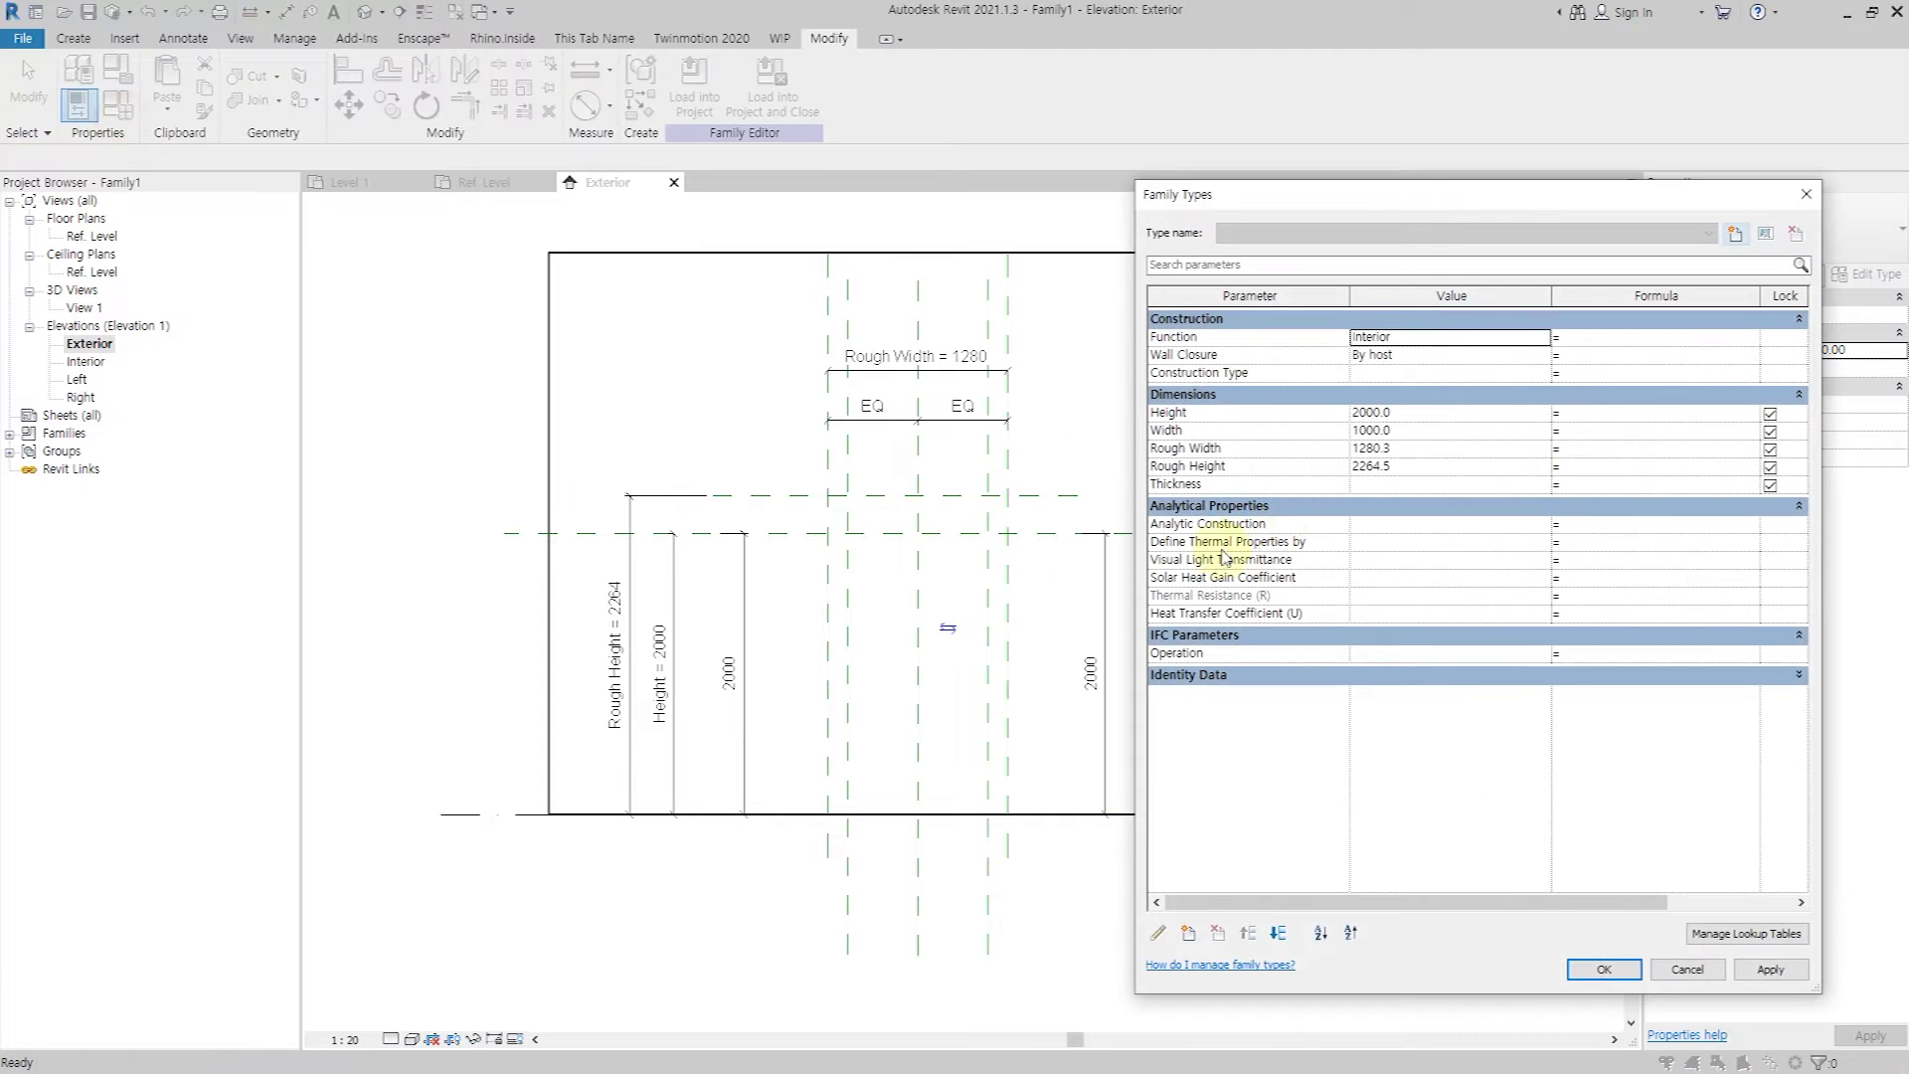
pyautogui.click(1190, 932)
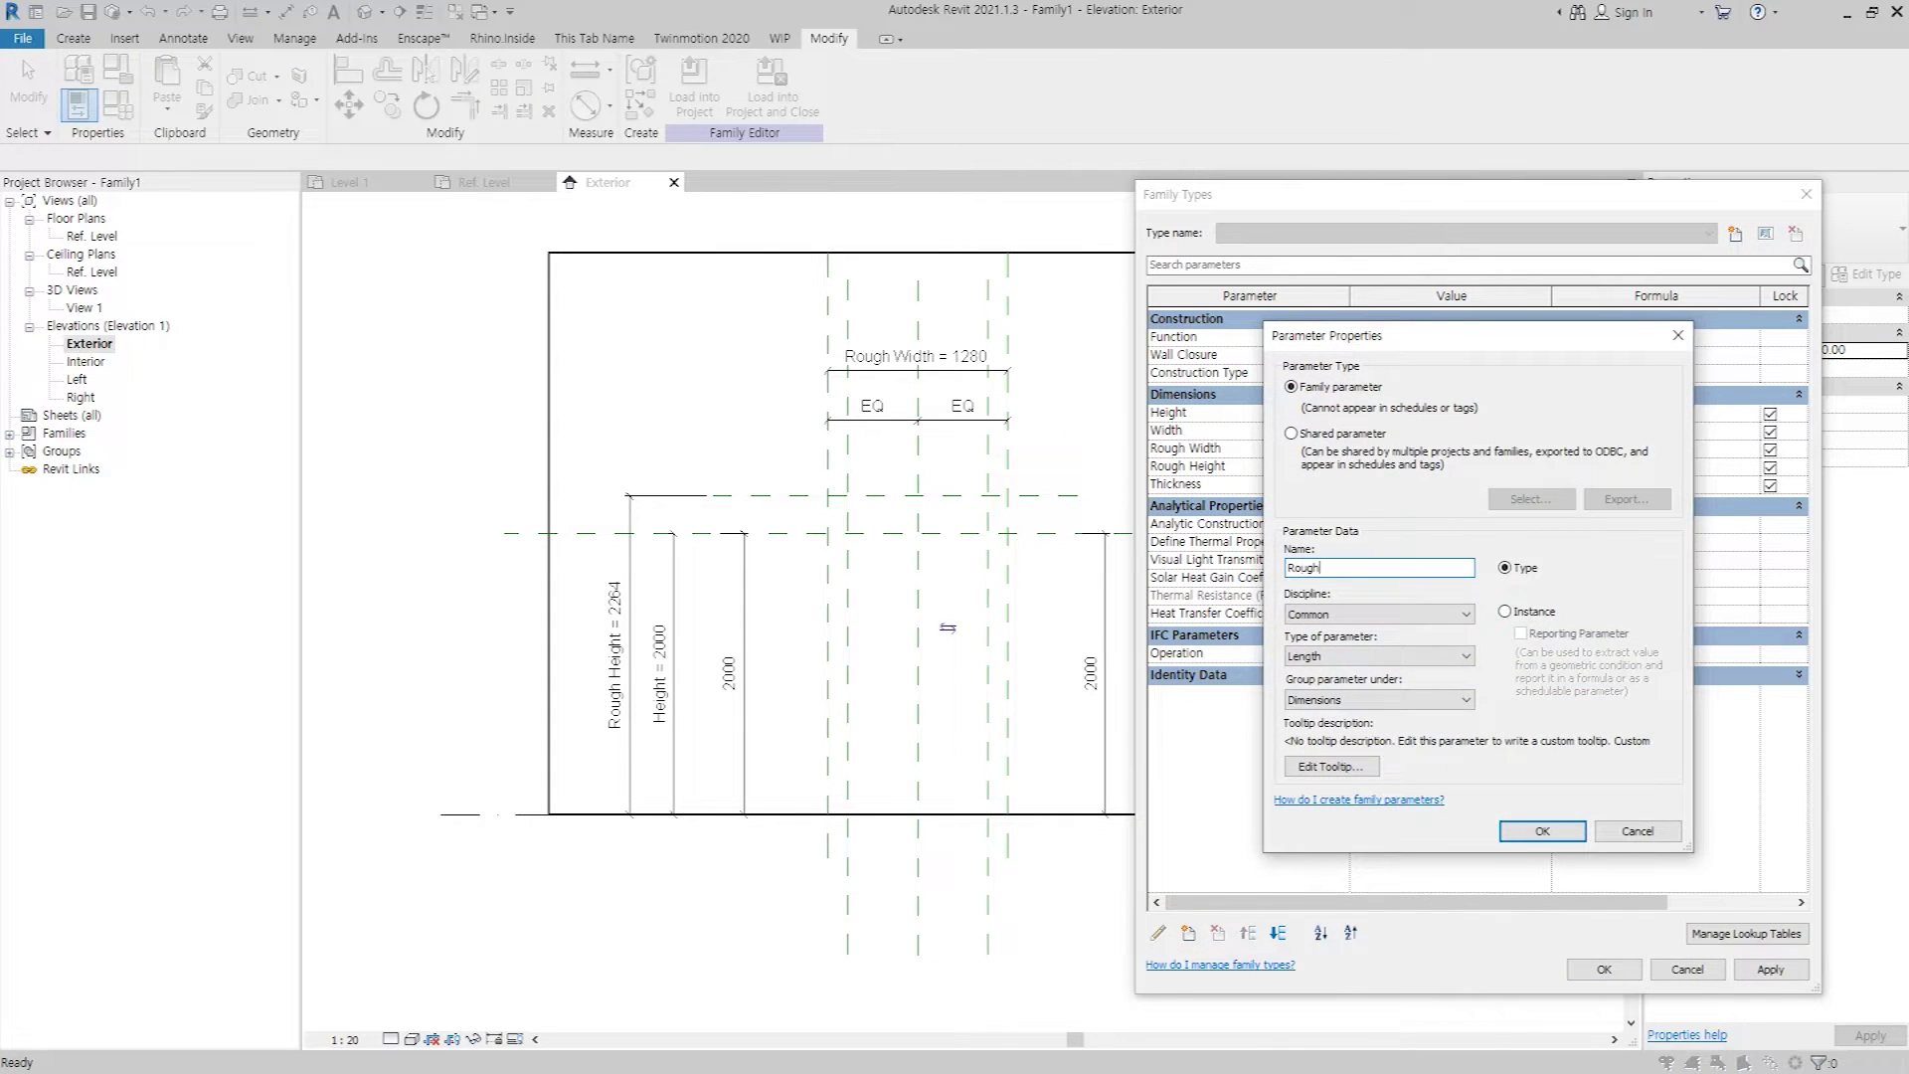
pyautogui.press('Return')
pyautogui.click(1168, 427)
pyautogui.click(1276, 933)
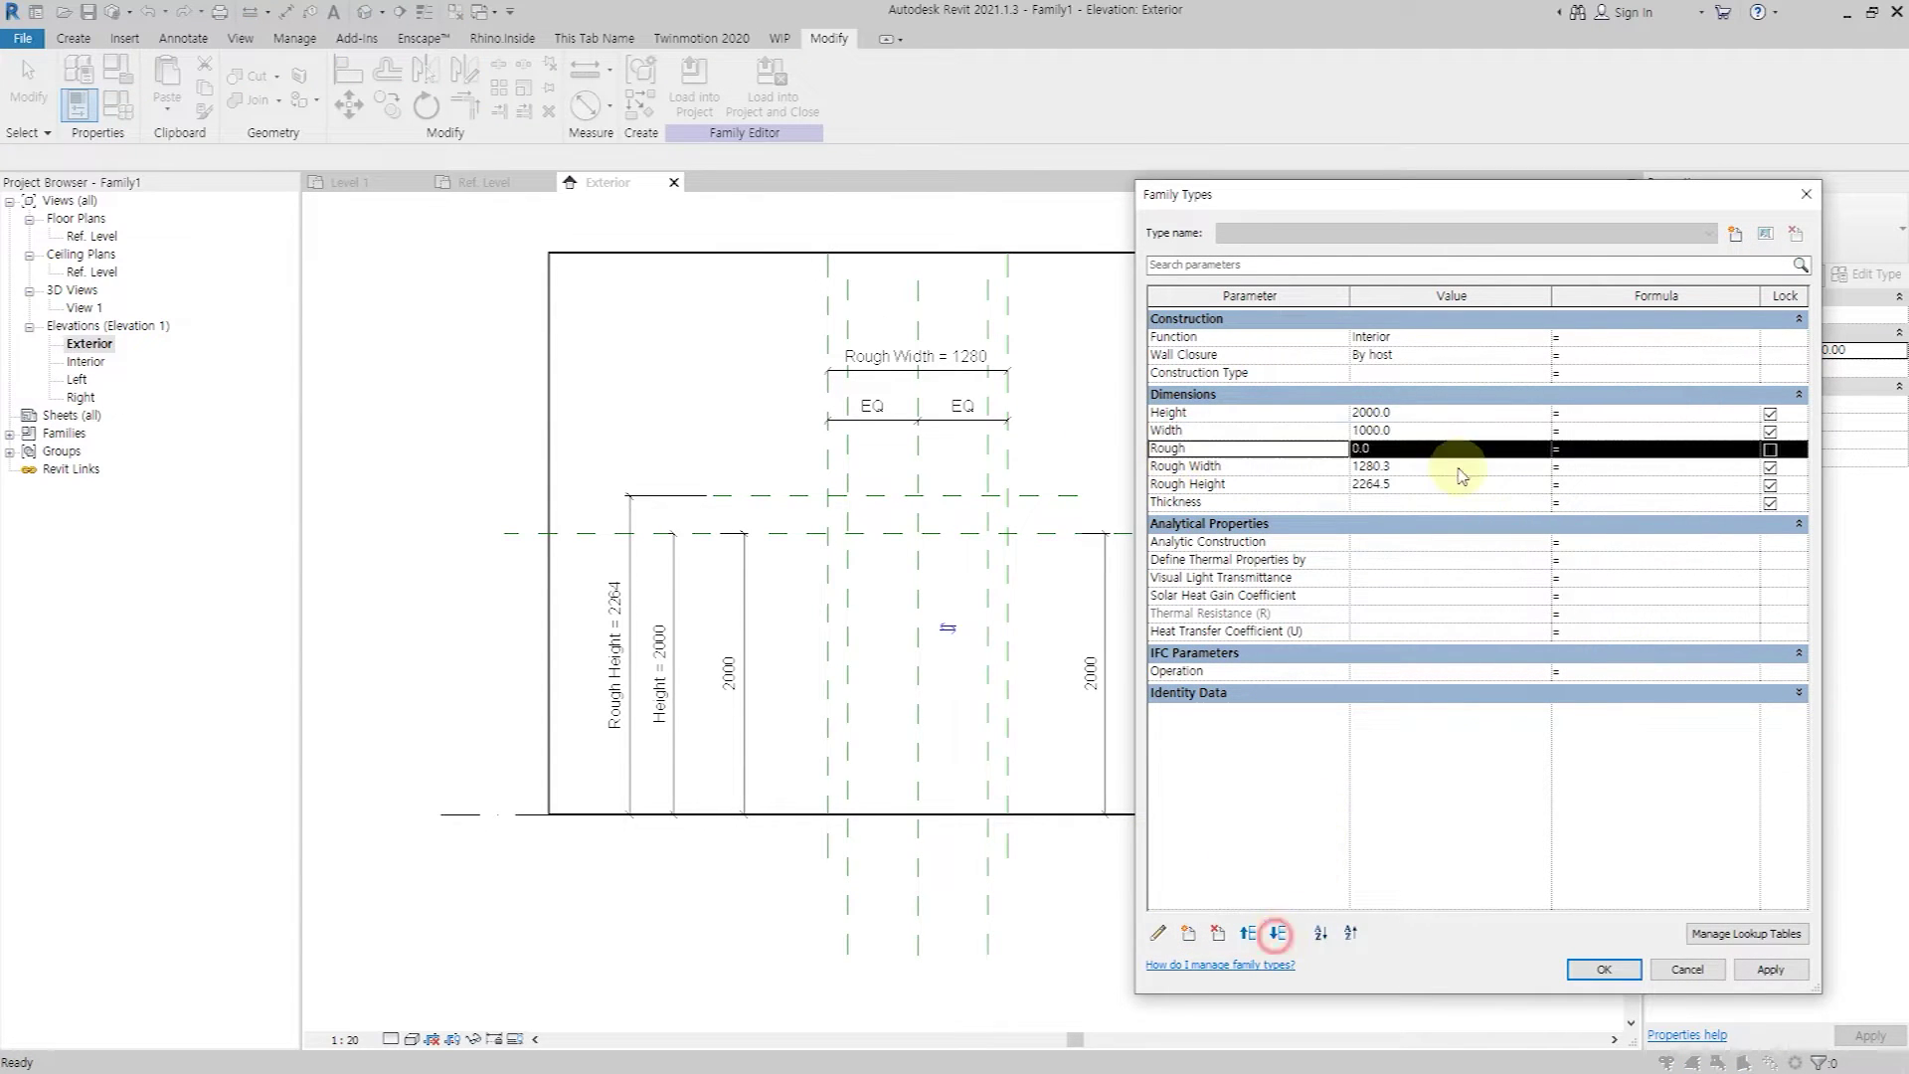
# Set formulas Width + Rough * 2 and Height + Rough, with Rough 50 and Width 2000.
pyautogui.click(1591, 468)
pyautogui.write('Width + Rough * 2')
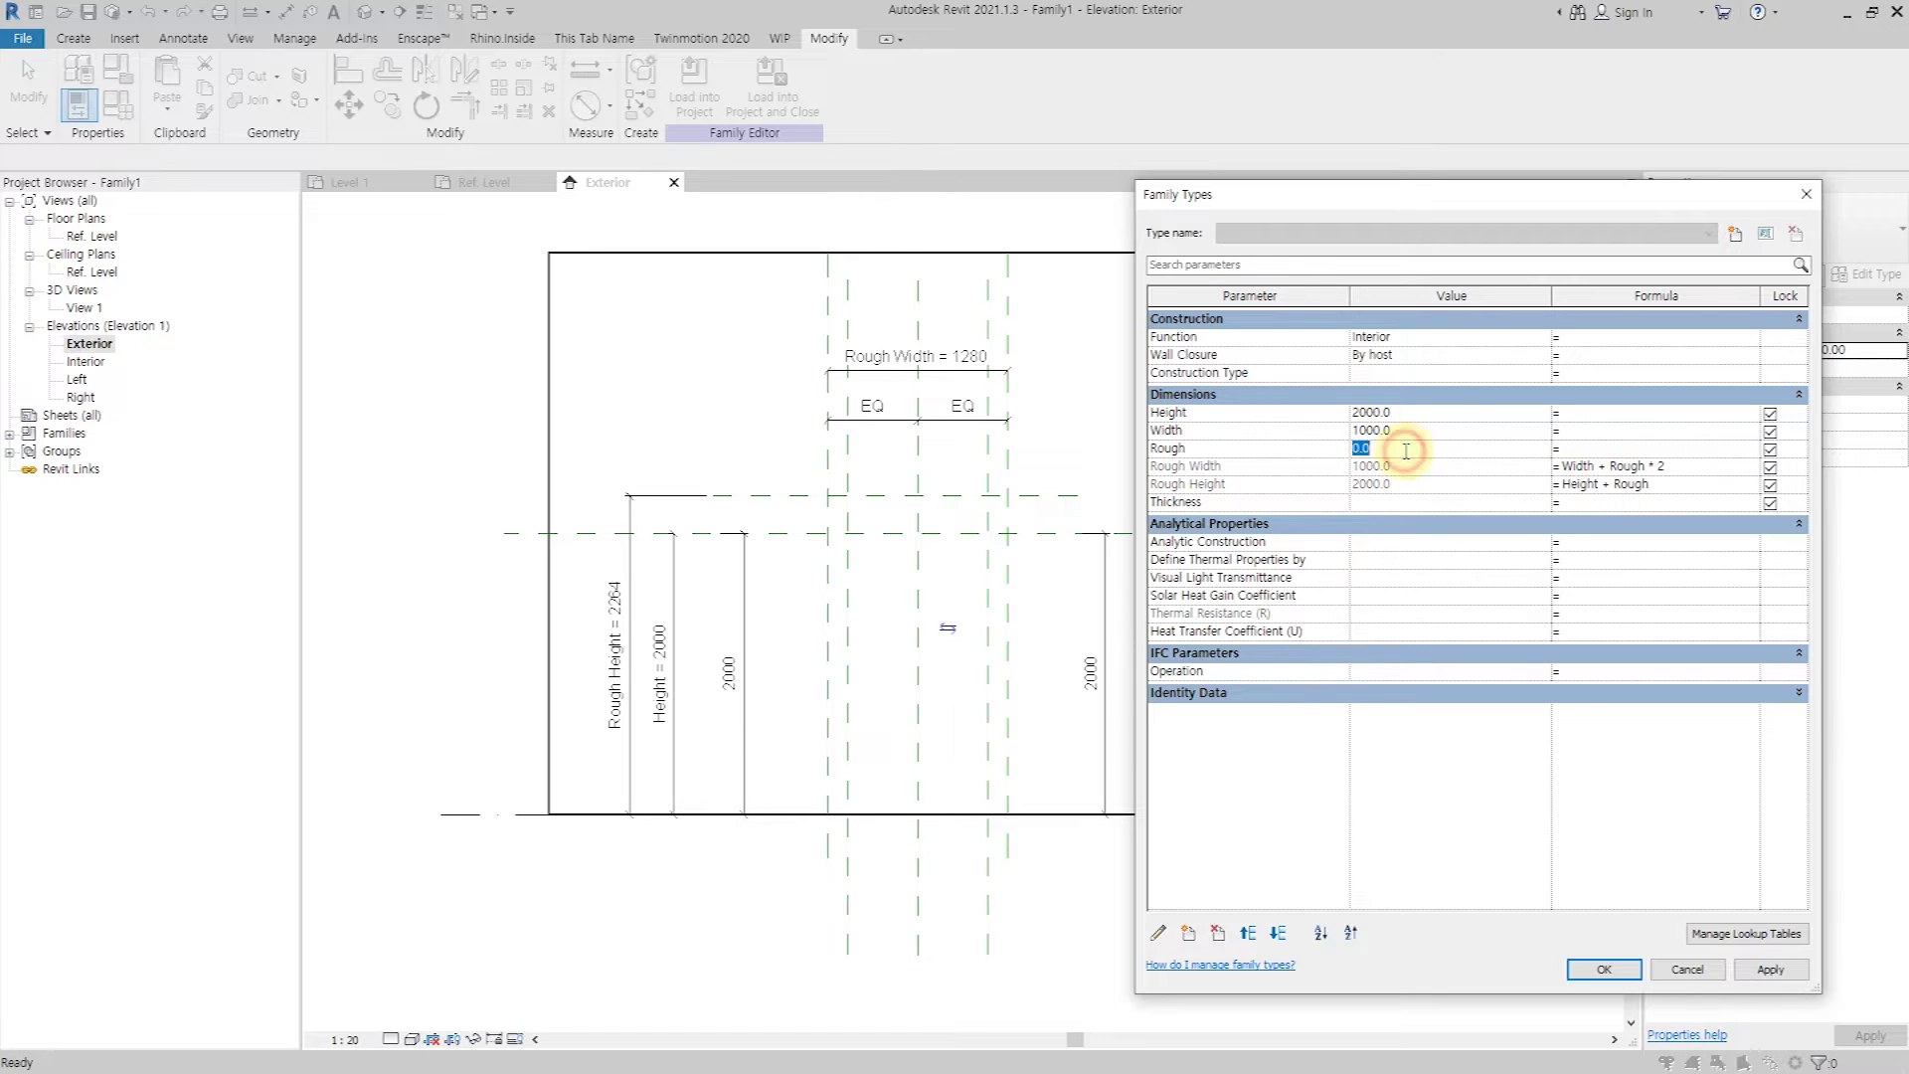
pyautogui.write('50')
pyautogui.click(1785, 971)
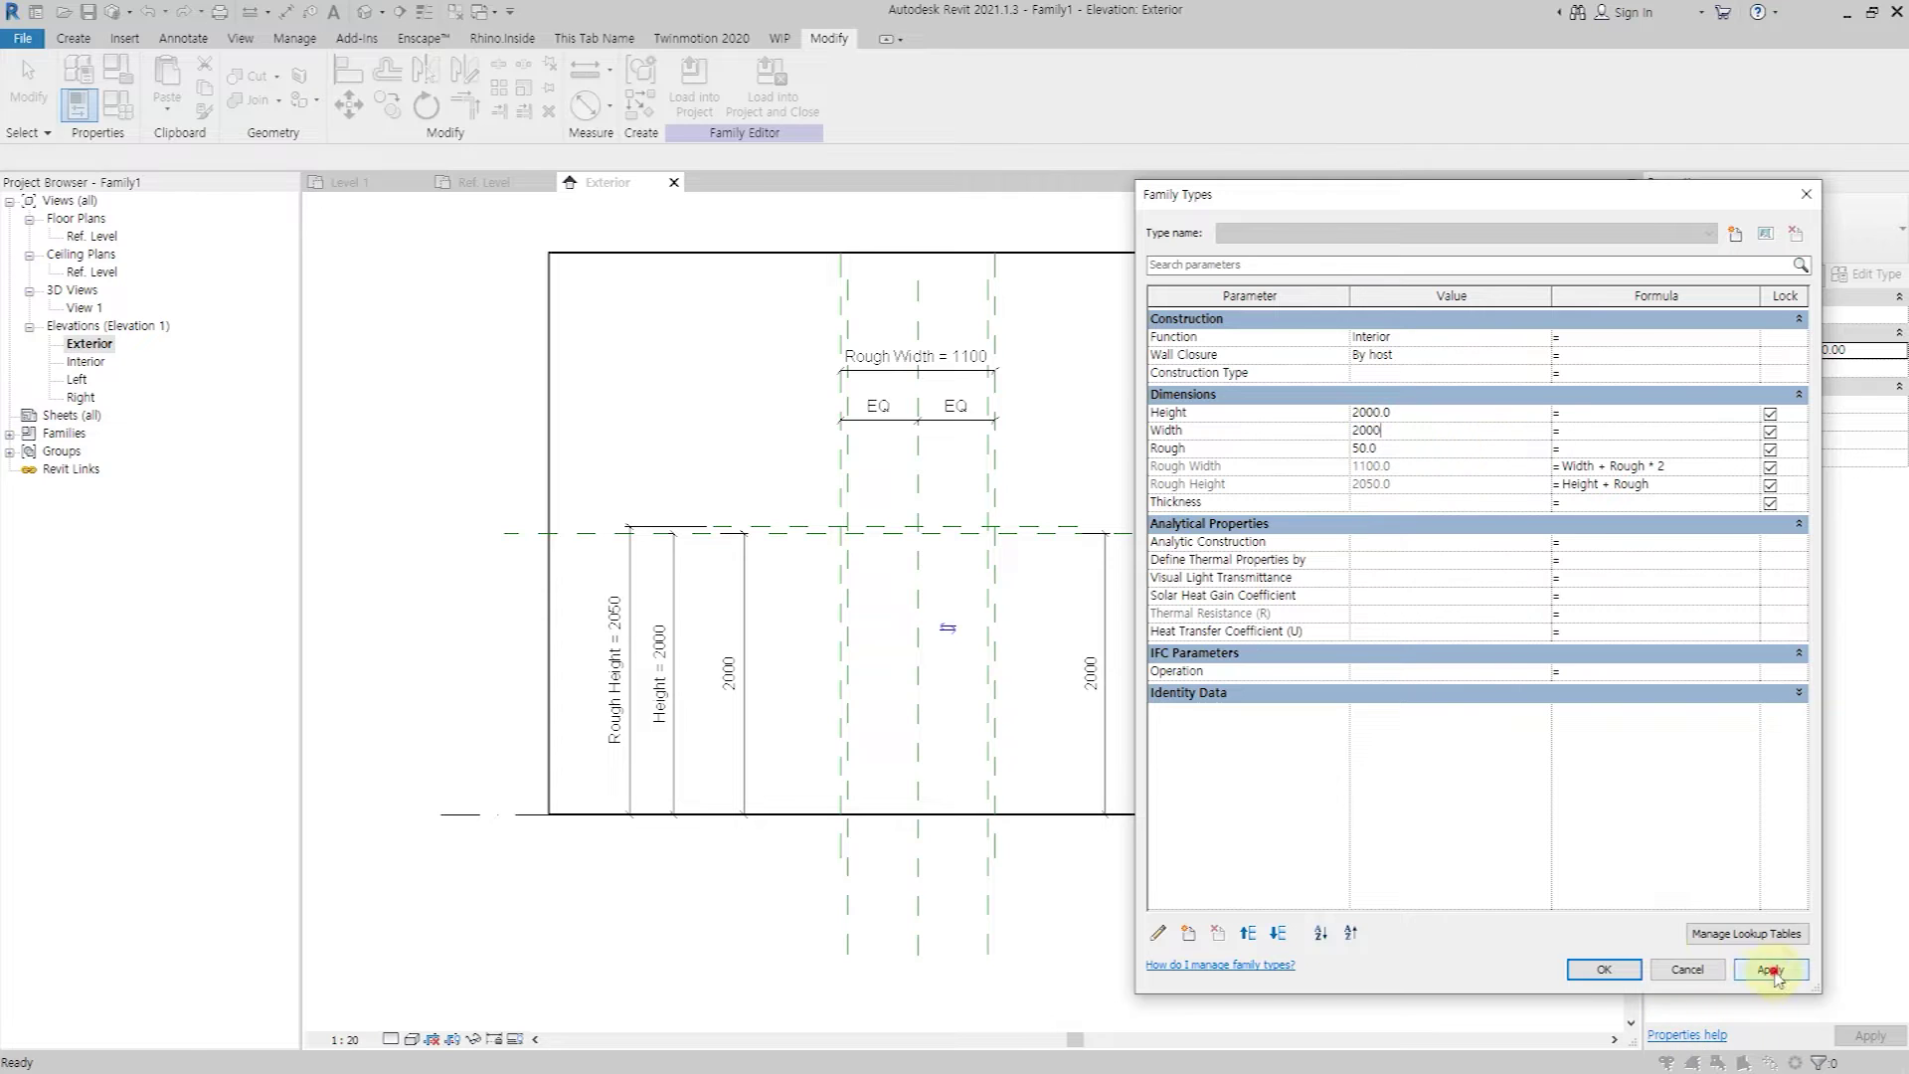
pyautogui.click(1604, 969)
pyautogui.scroll(2, 885, 631)
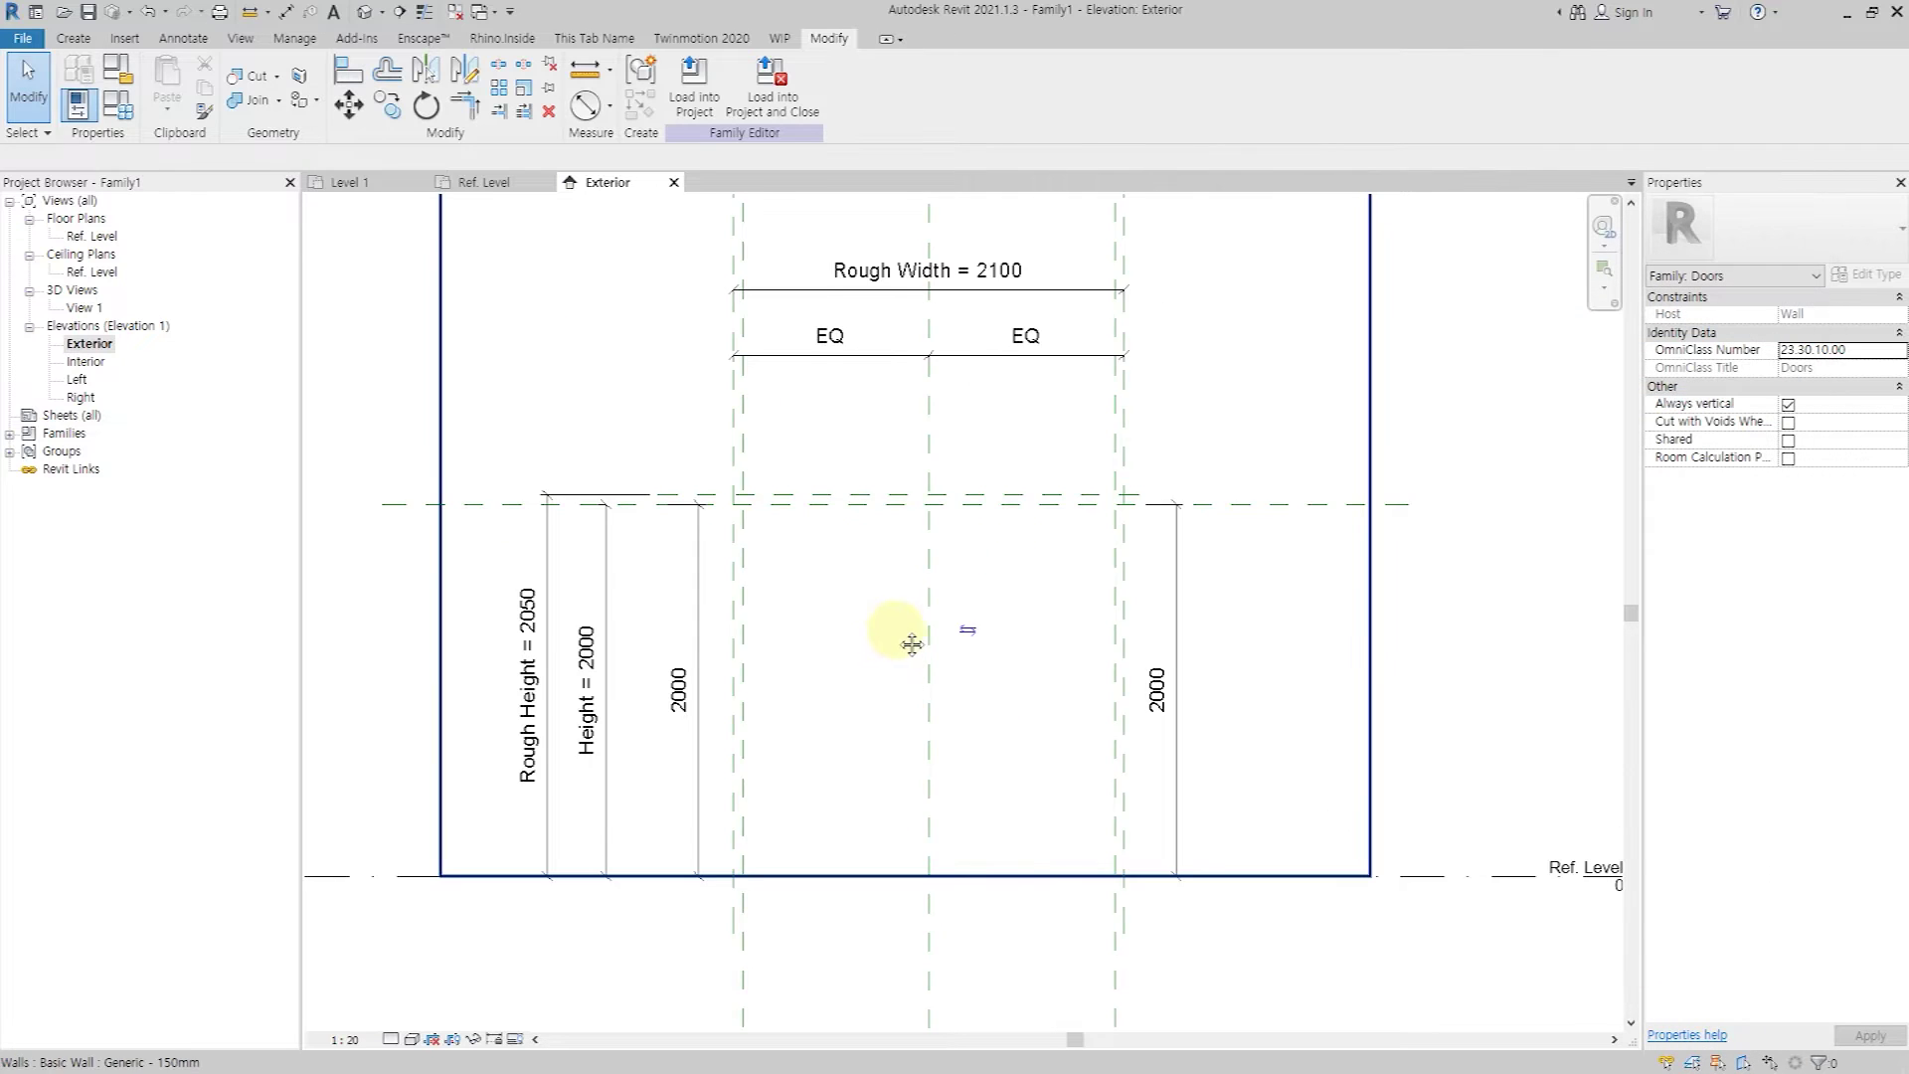
pyautogui.doubleClick(109, 237)
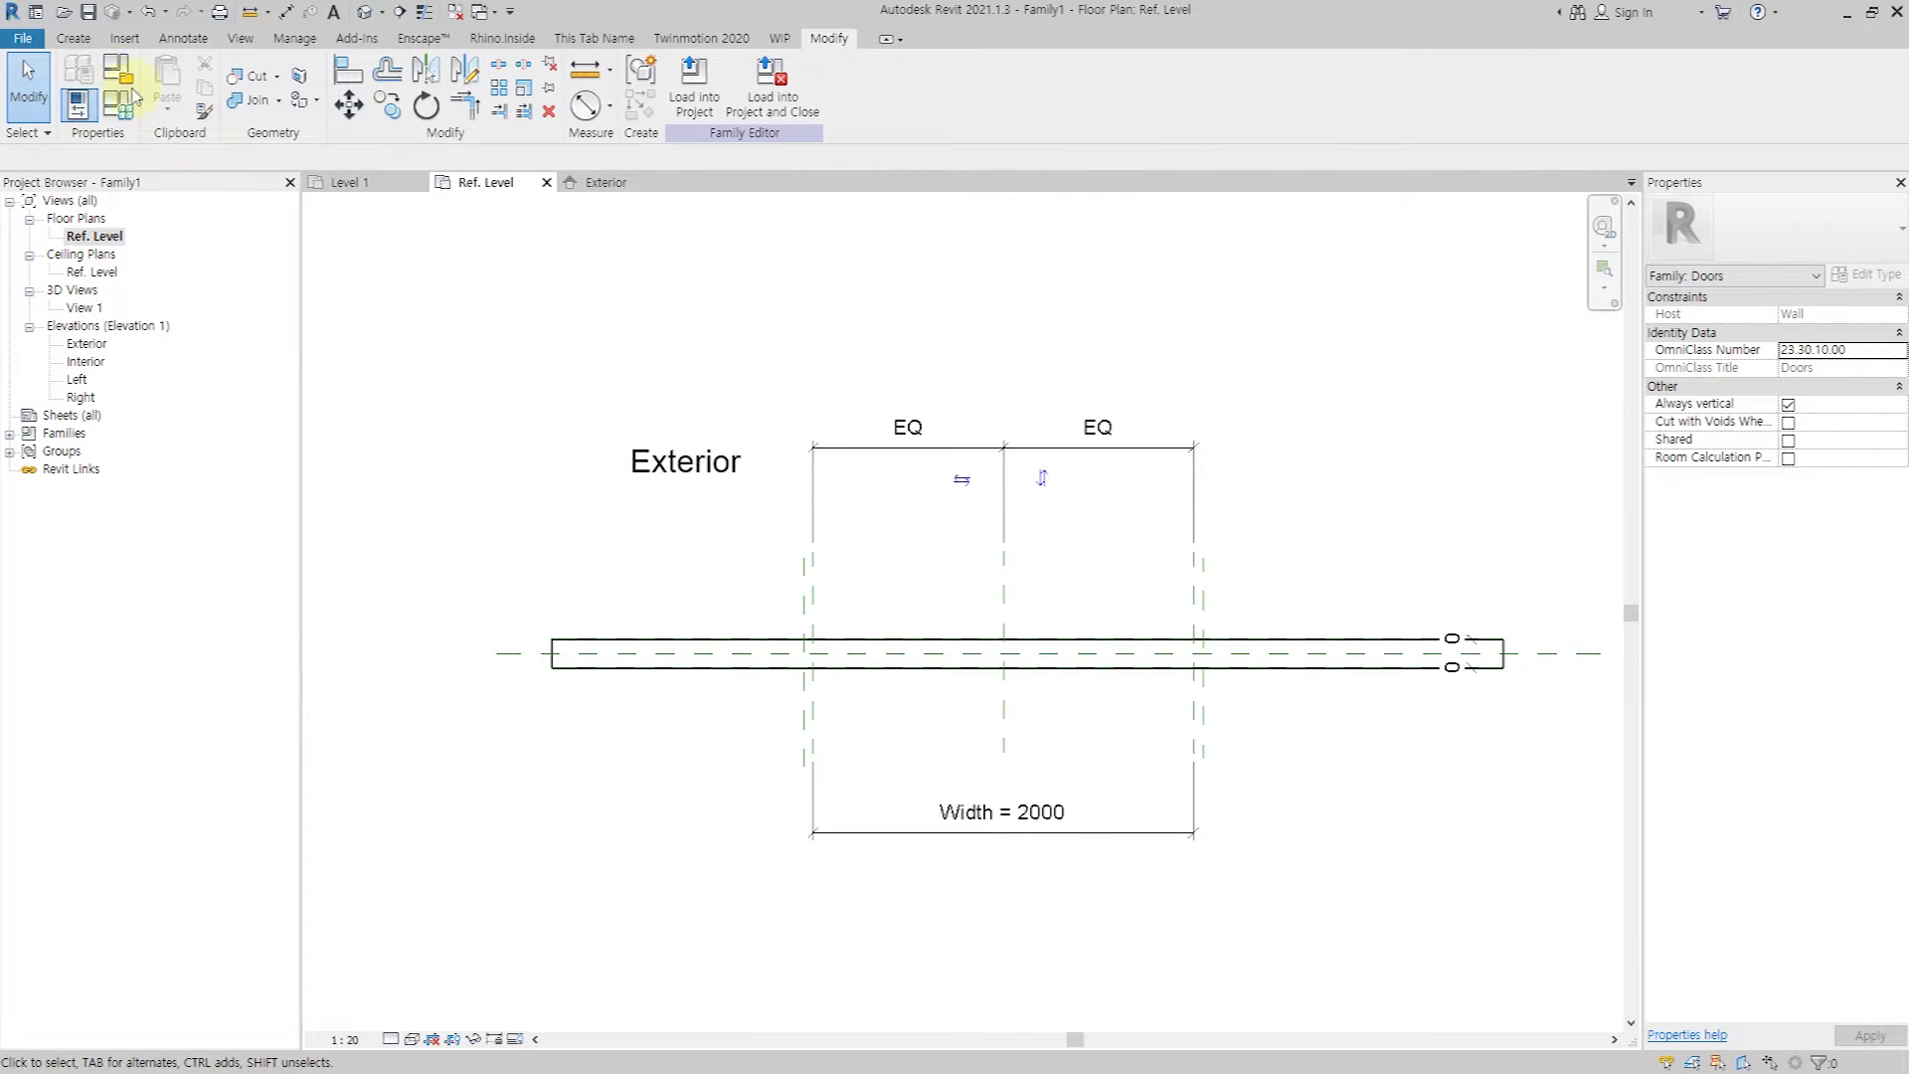
# Draw two vertical reference planes left of the door and mirror them to the right side.
pyautogui.click(74, 38)
pyautogui.click(1134, 79)
pyautogui.click(604, 550)
pyautogui.click(605, 758)
pyautogui.click(582, 553)
pyautogui.click(596, 753)
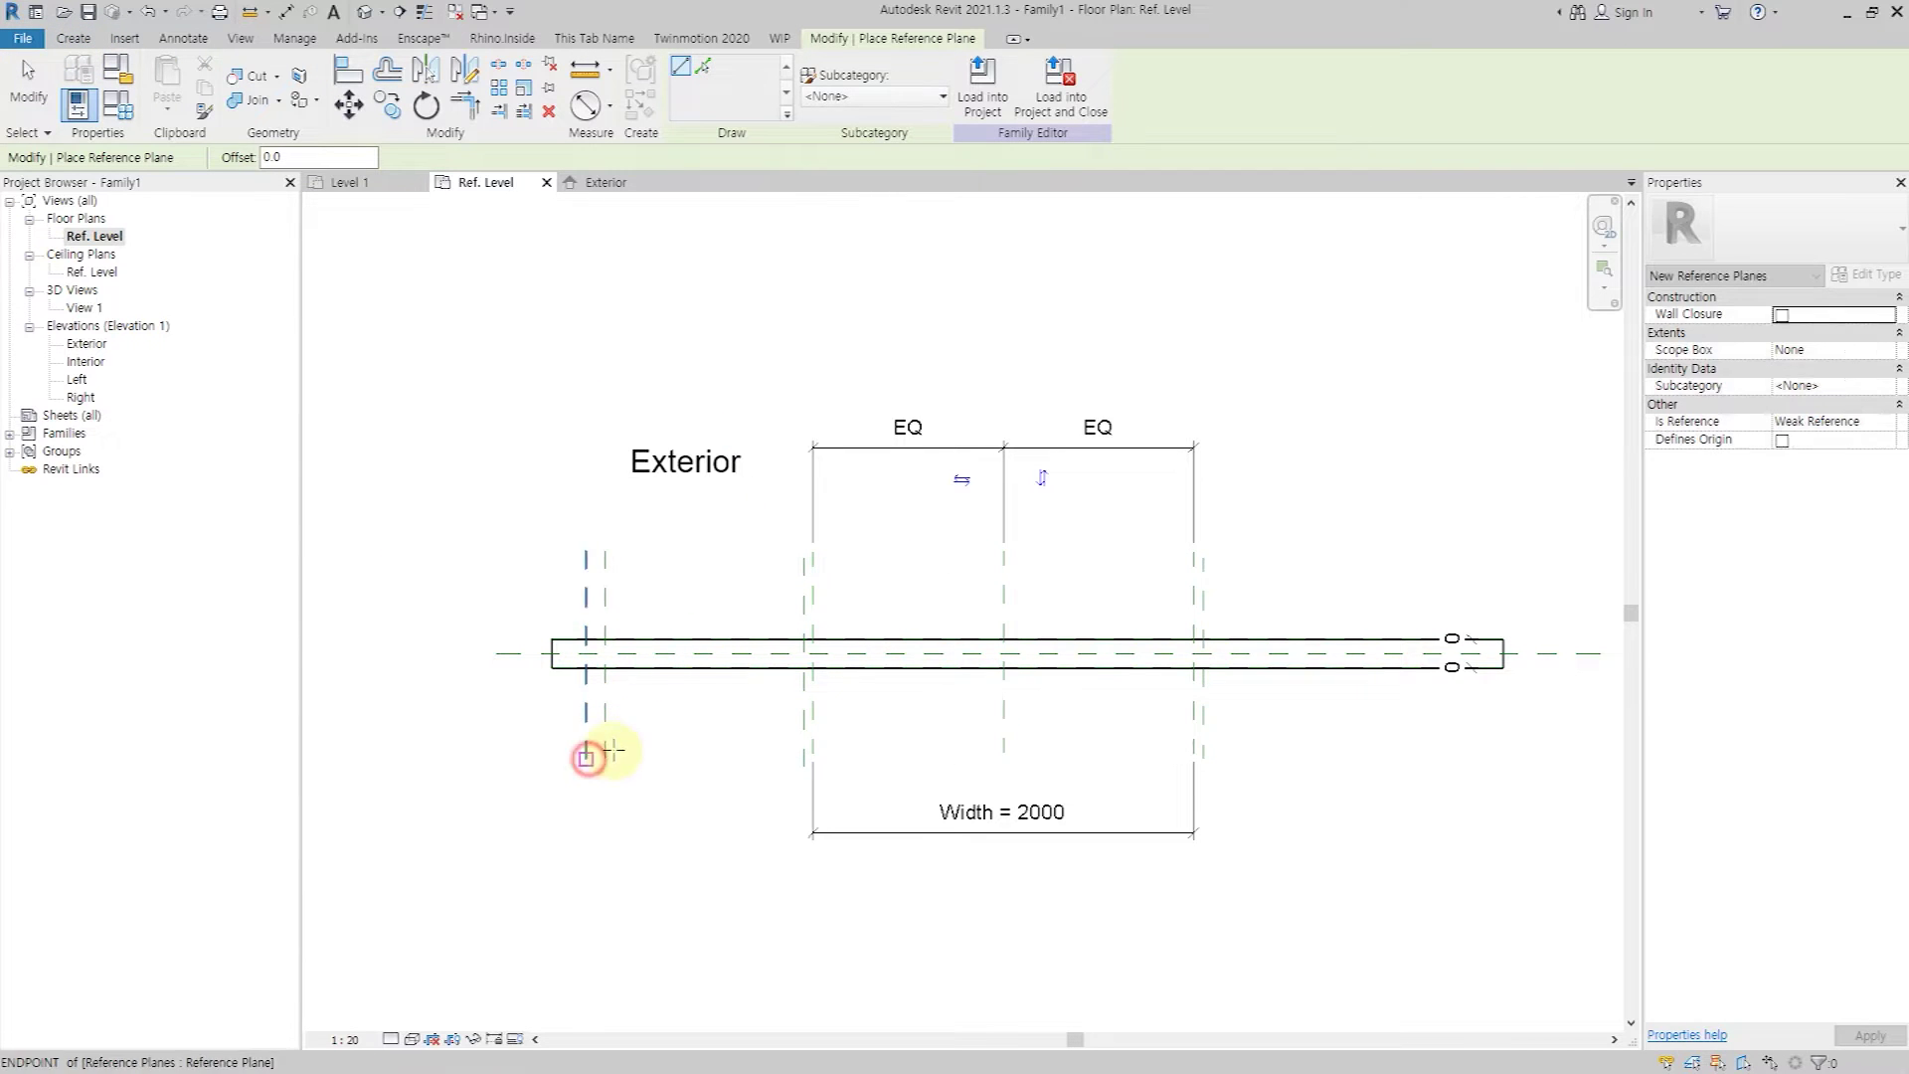
pyautogui.press('Escape')
pyautogui.press('Escape')
pyautogui.click(805, 714)
pyautogui.click(1007, 726)
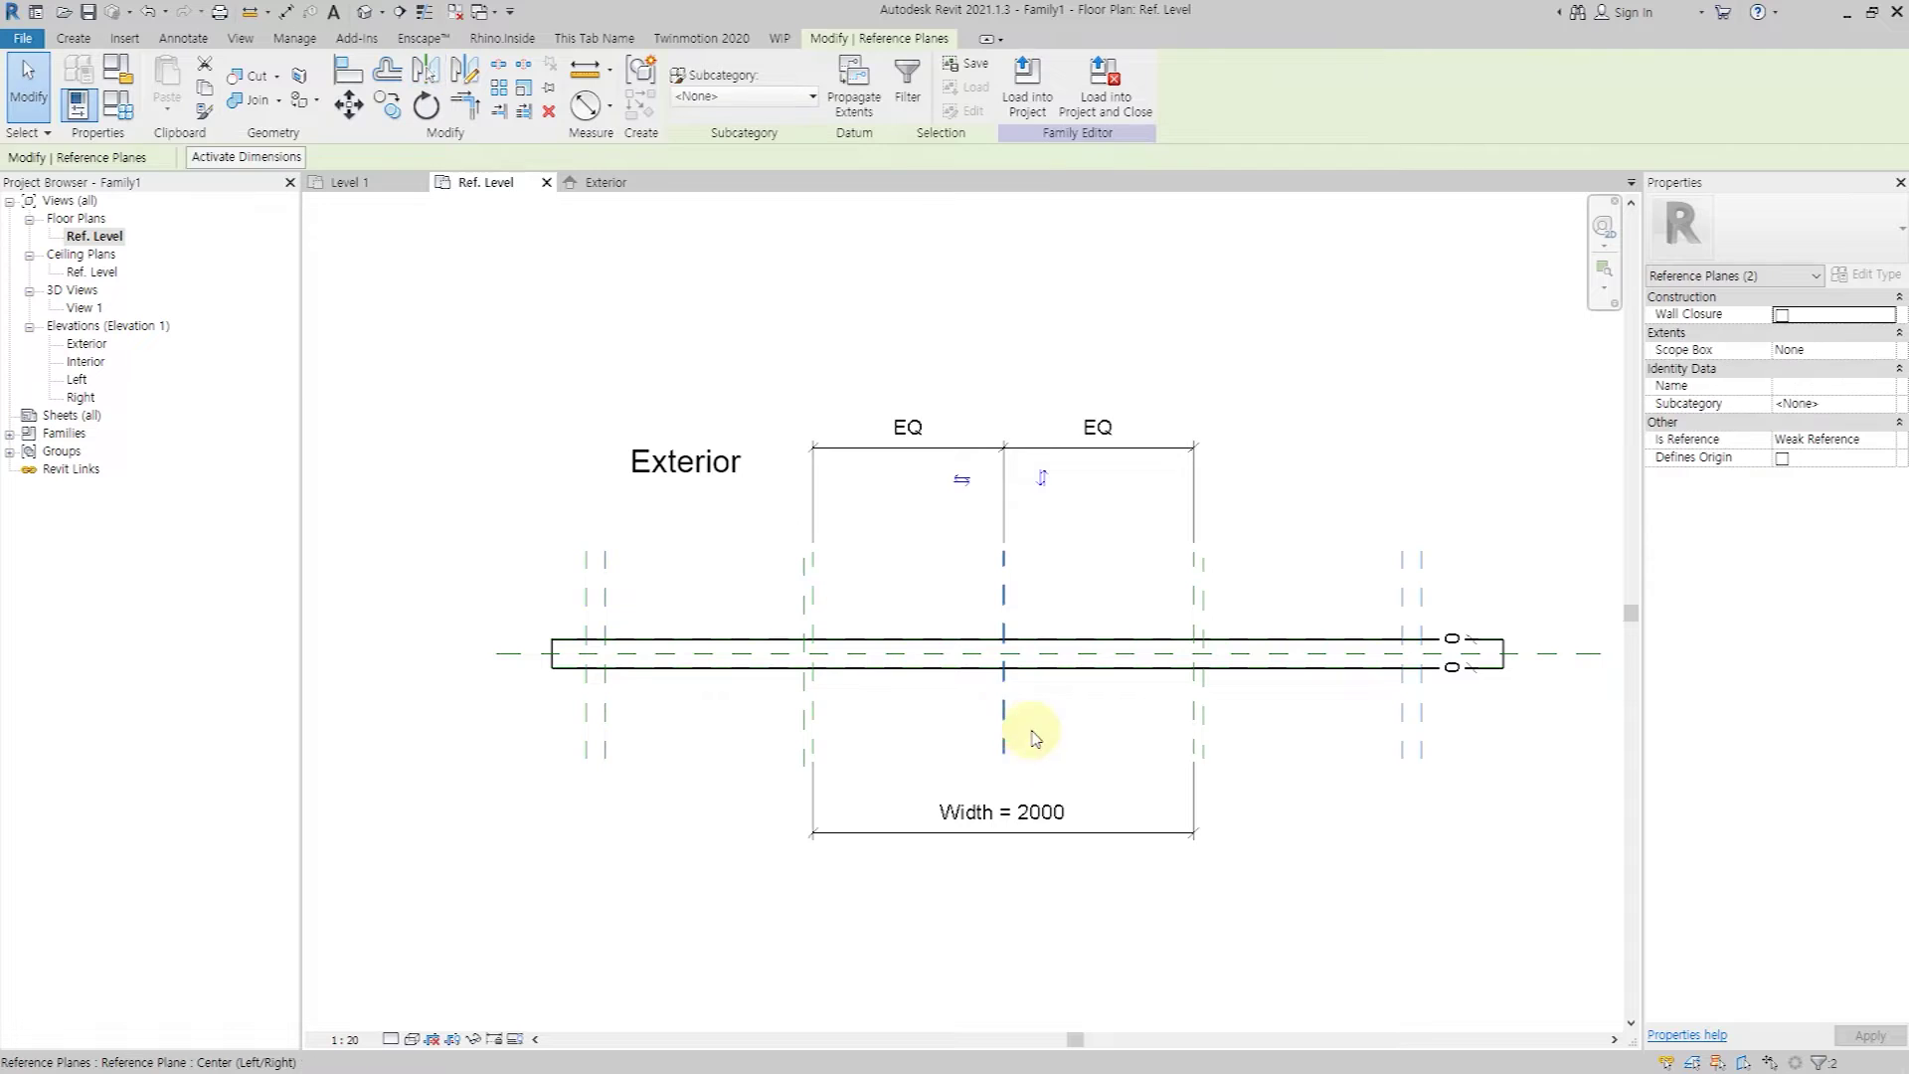
# Dimension both 100 plane gaps and label them with the Rough parameter.
pyautogui.press('d')
pyautogui.press('i')
pyautogui.click(627, 847)
pyautogui.click(1402, 721)
pyautogui.click(1447, 857)
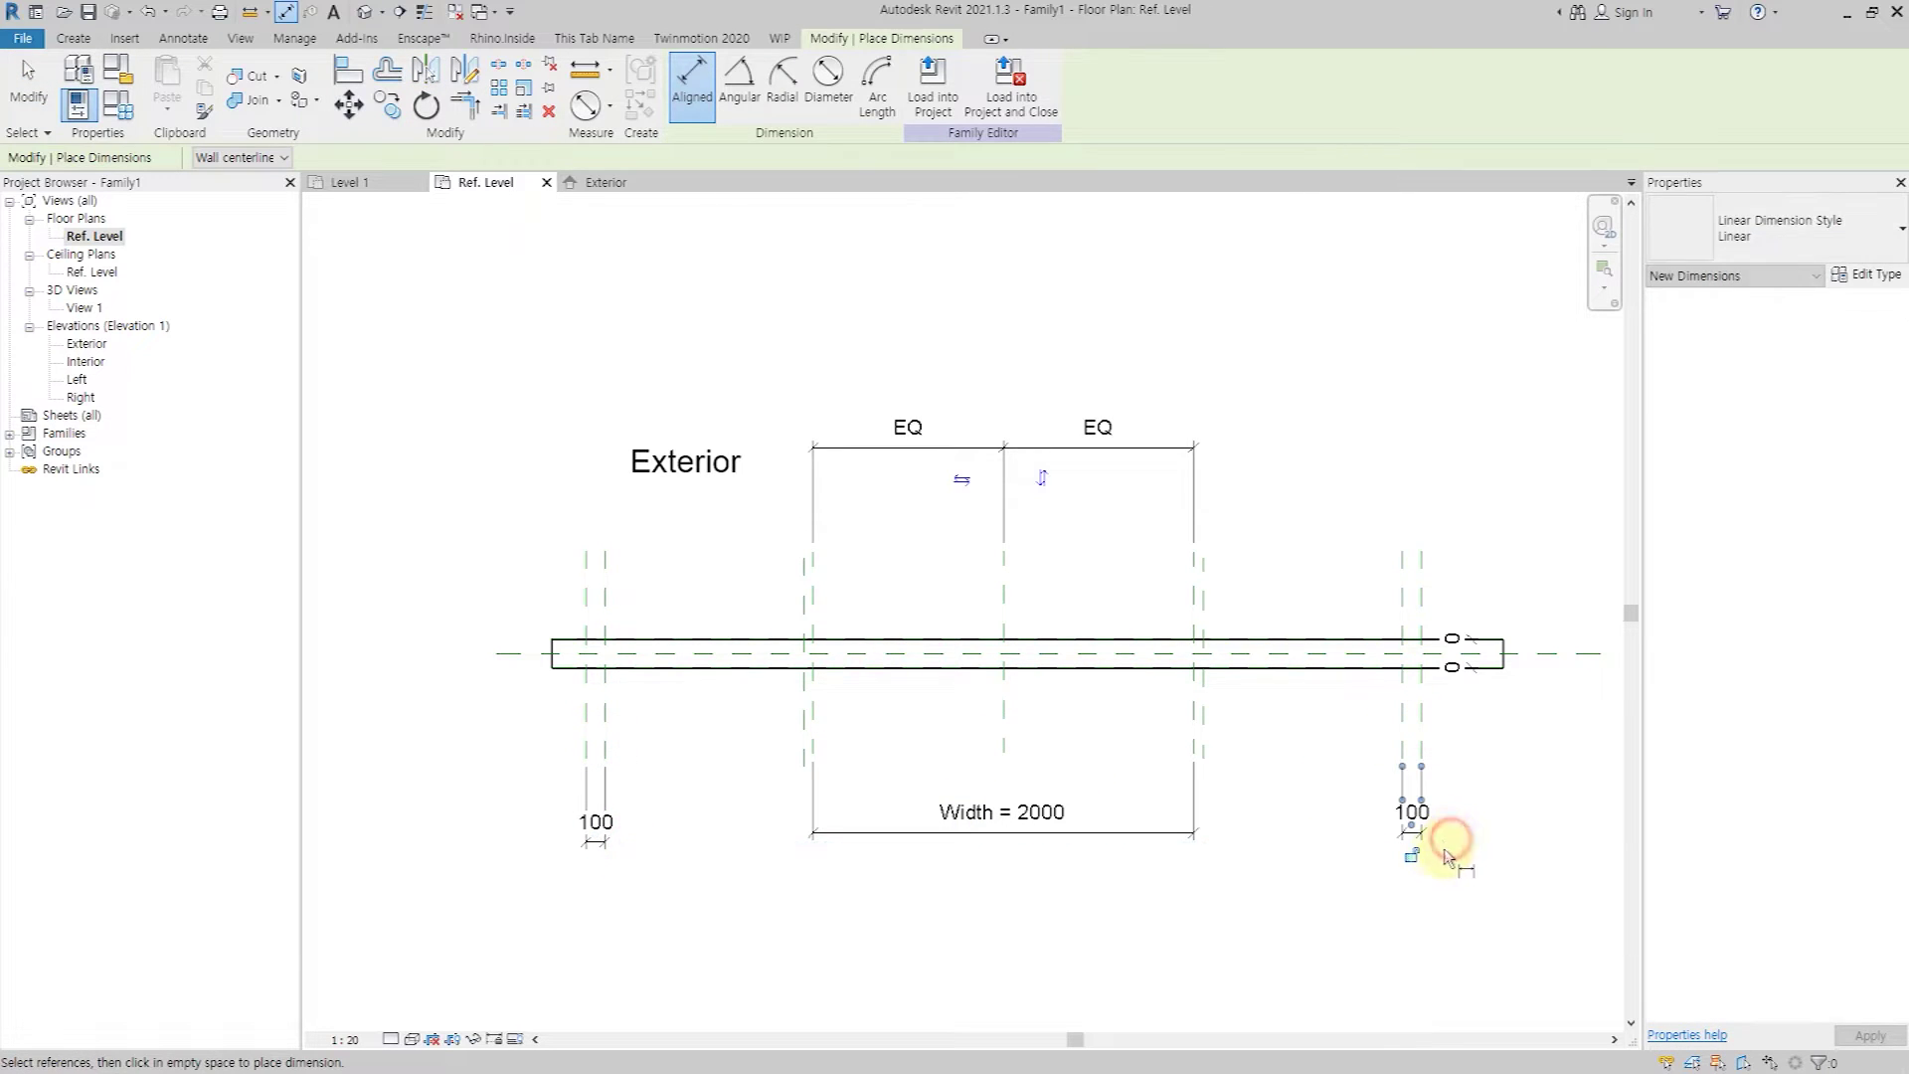
pyautogui.press('Escape')
pyautogui.keyDown('ctrl'); pyautogui.click(597, 822); pyautogui.keyUp('ctrl')
pyautogui.click(766, 83)
pyautogui.click(794, 174)
# Dimension the left and right 1095 panel gaps between the rough and door-width planes.
pyautogui.press('d')
pyautogui.press('i')
pyautogui.scroll(1, 682, 797)
pyautogui.scroll(1, 708, 768)
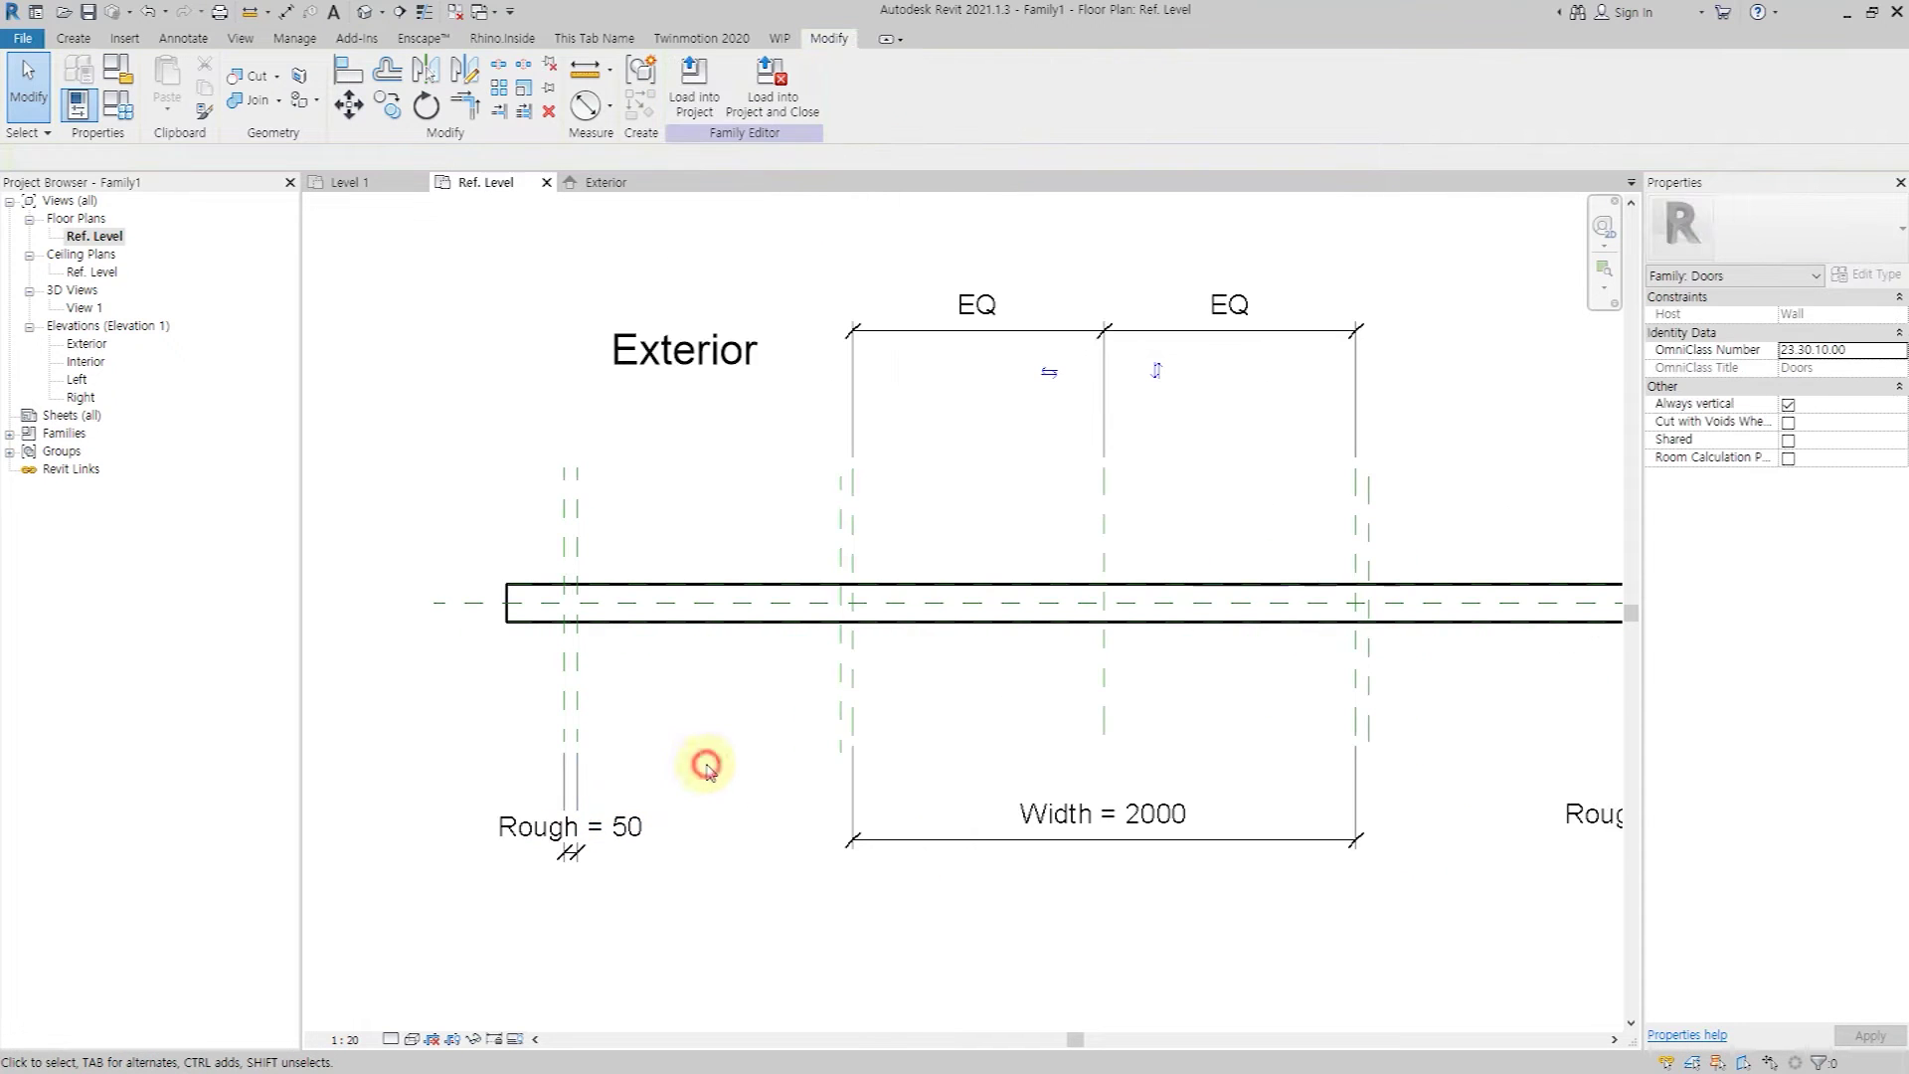
pyautogui.click(576, 662)
pyautogui.click(853, 656)
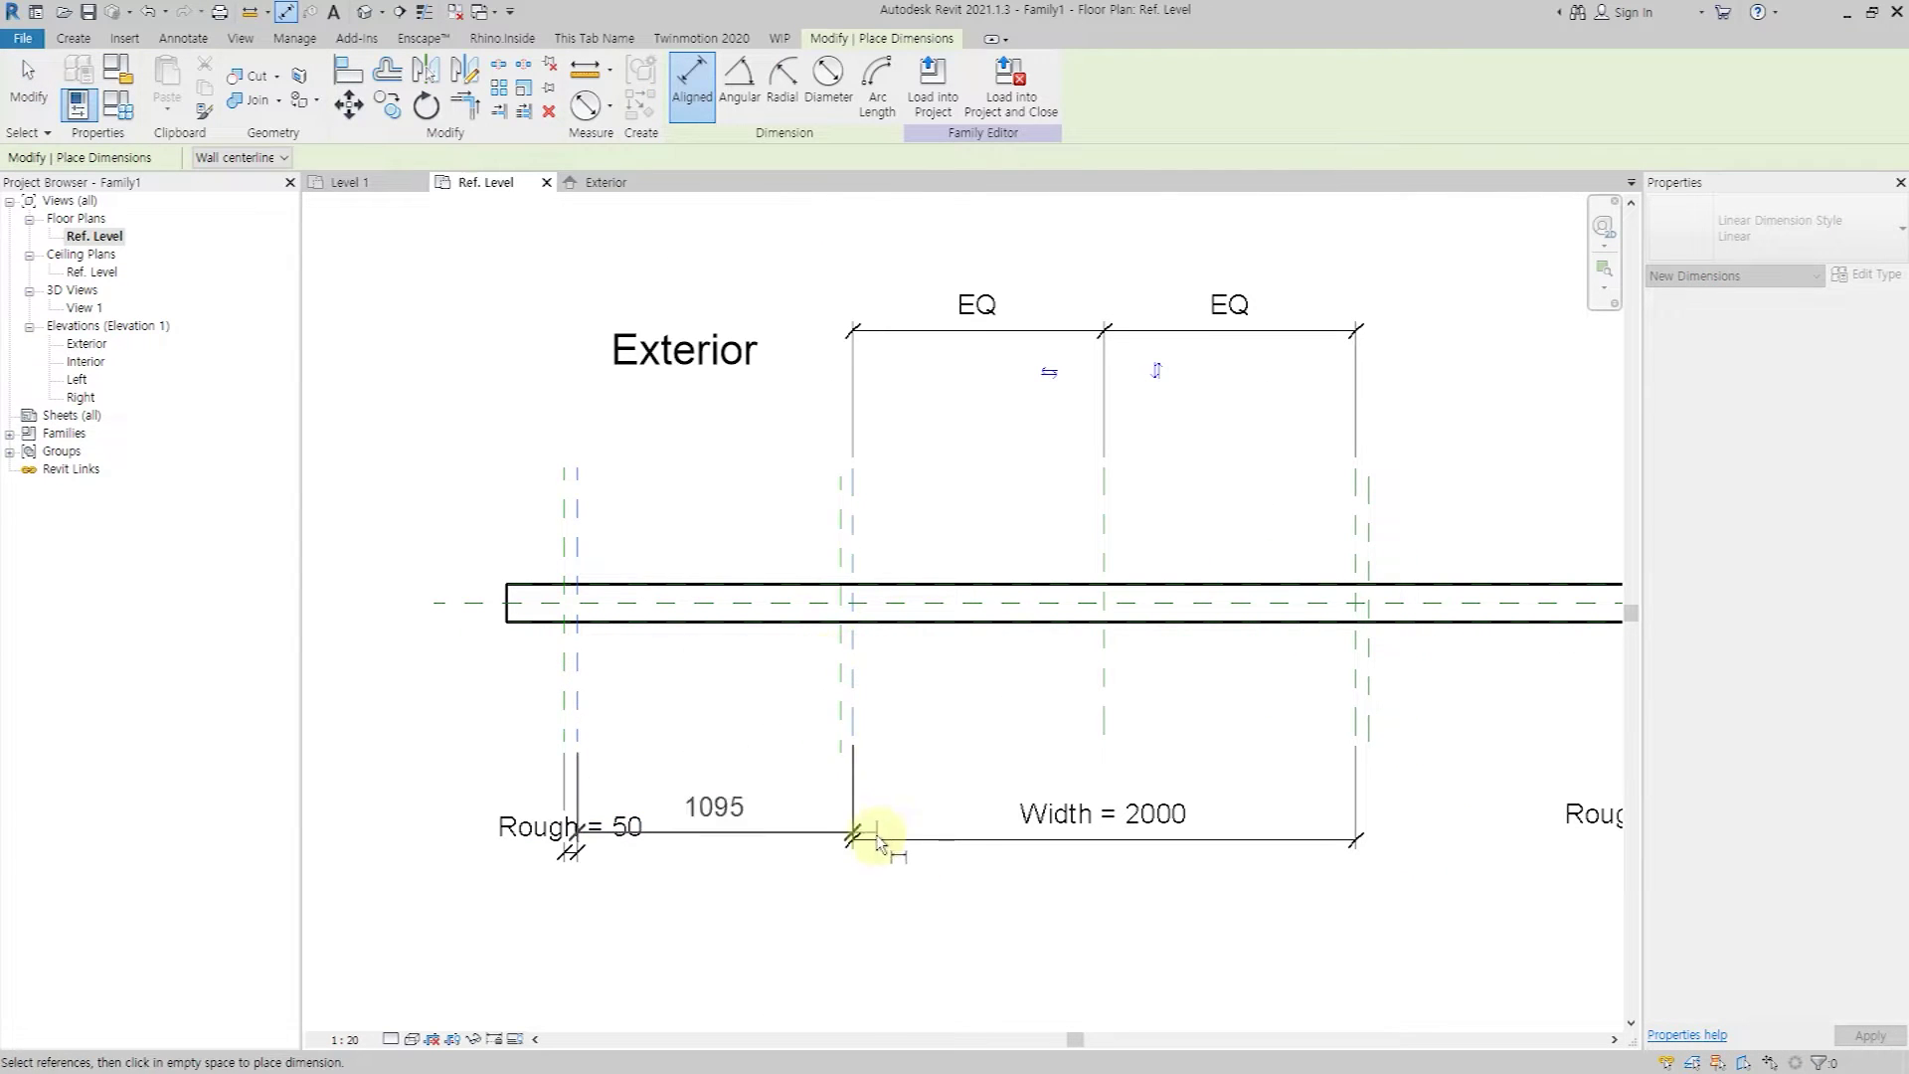
pyautogui.click(876, 843)
pyautogui.scroll(-1, 1292, 756)
pyautogui.click(1100, 641)
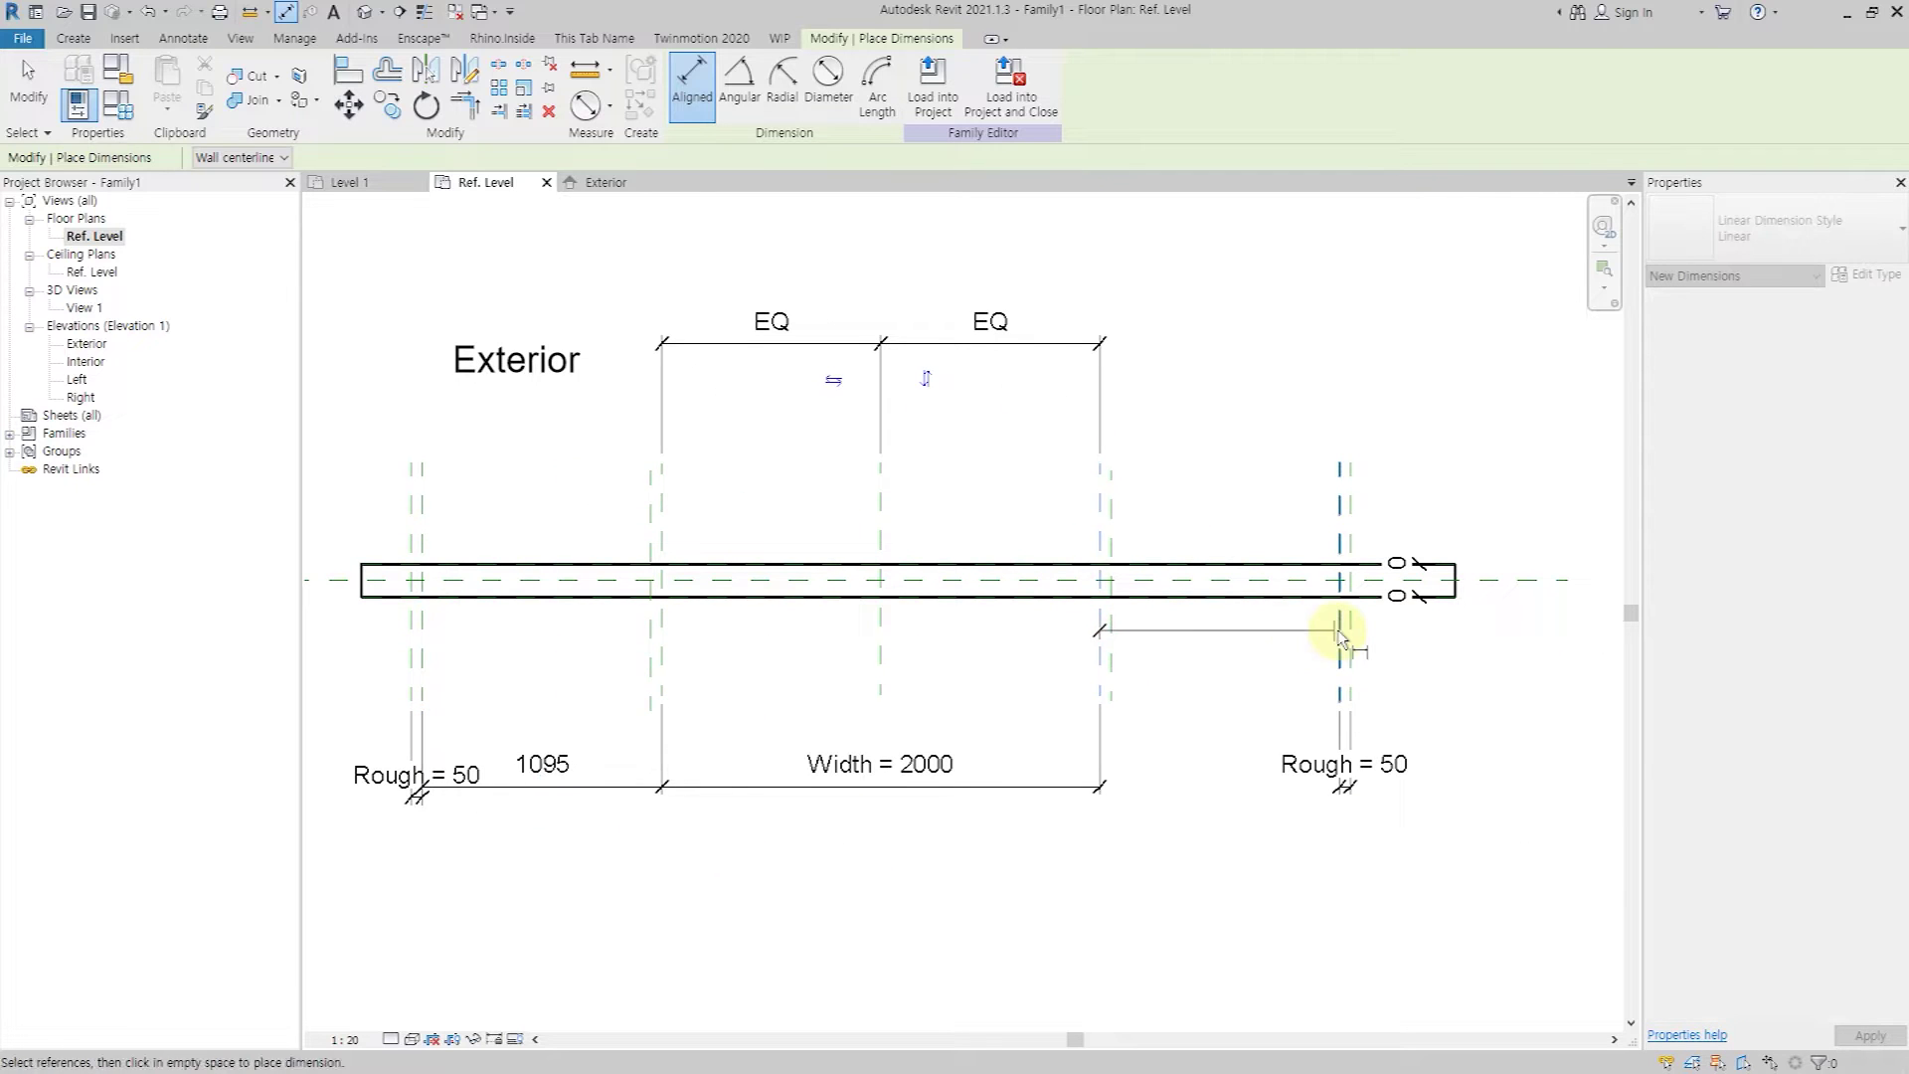
pyautogui.click(1160, 784)
pyautogui.press('Escape')
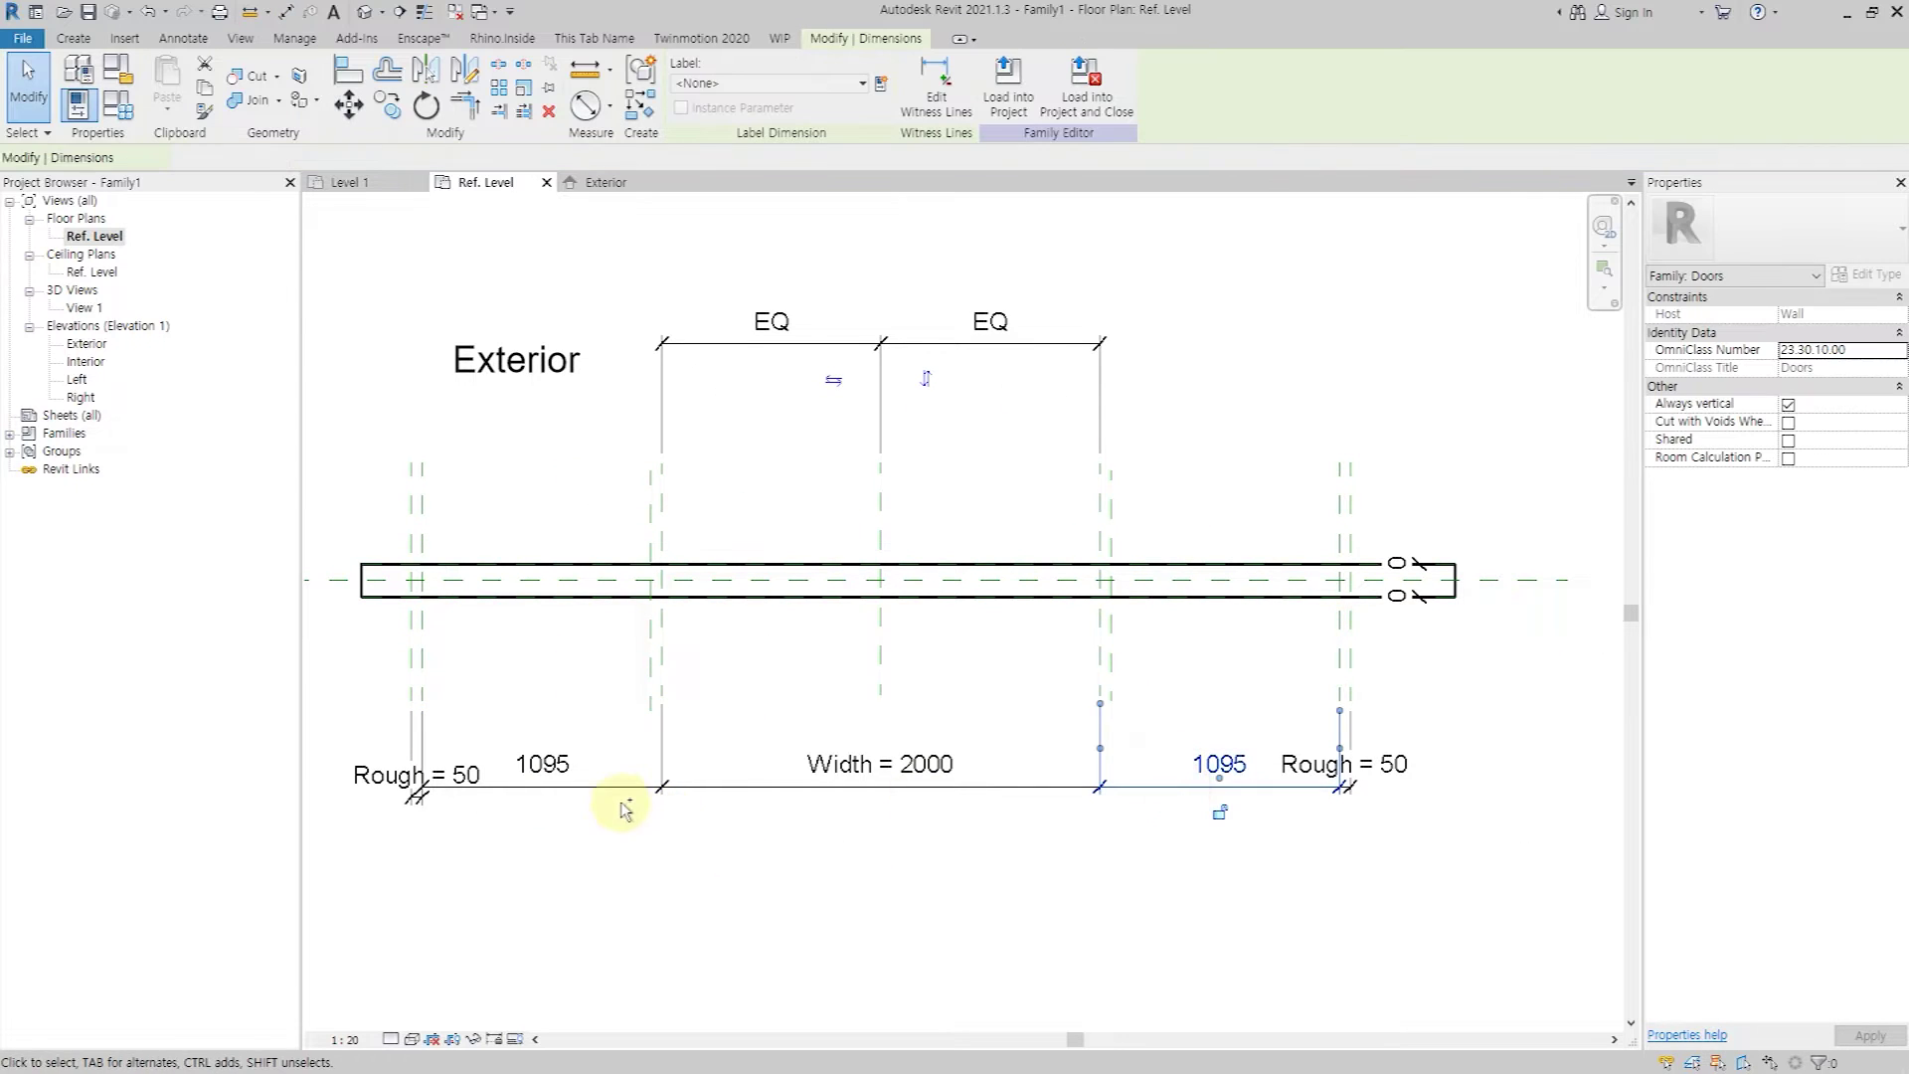
# Label both 1095 dimensions with a new _PanelWidth parameter.
pyautogui.keyDown('ctrl'); pyautogui.click(621, 799); pyautogui.keyUp('ctrl')
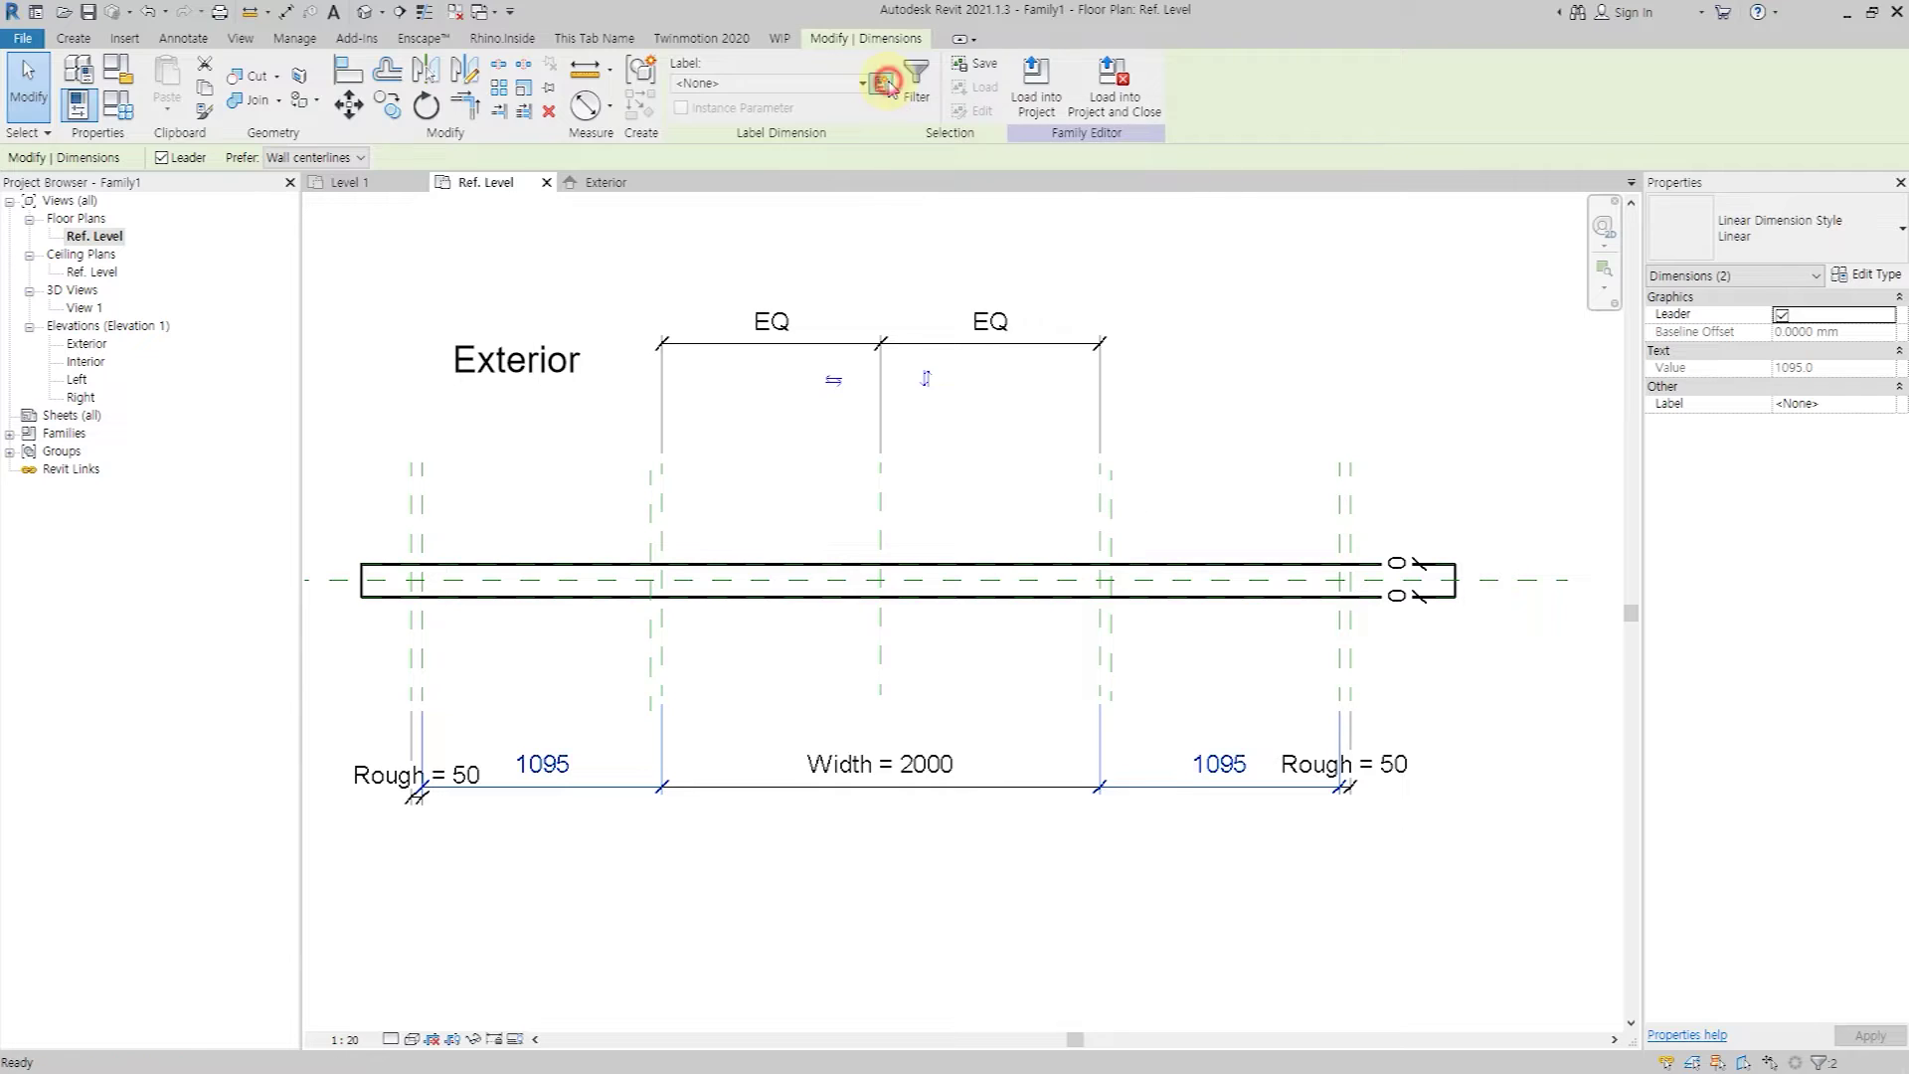
pyautogui.click(886, 83)
pyautogui.write('_PanelWidth')
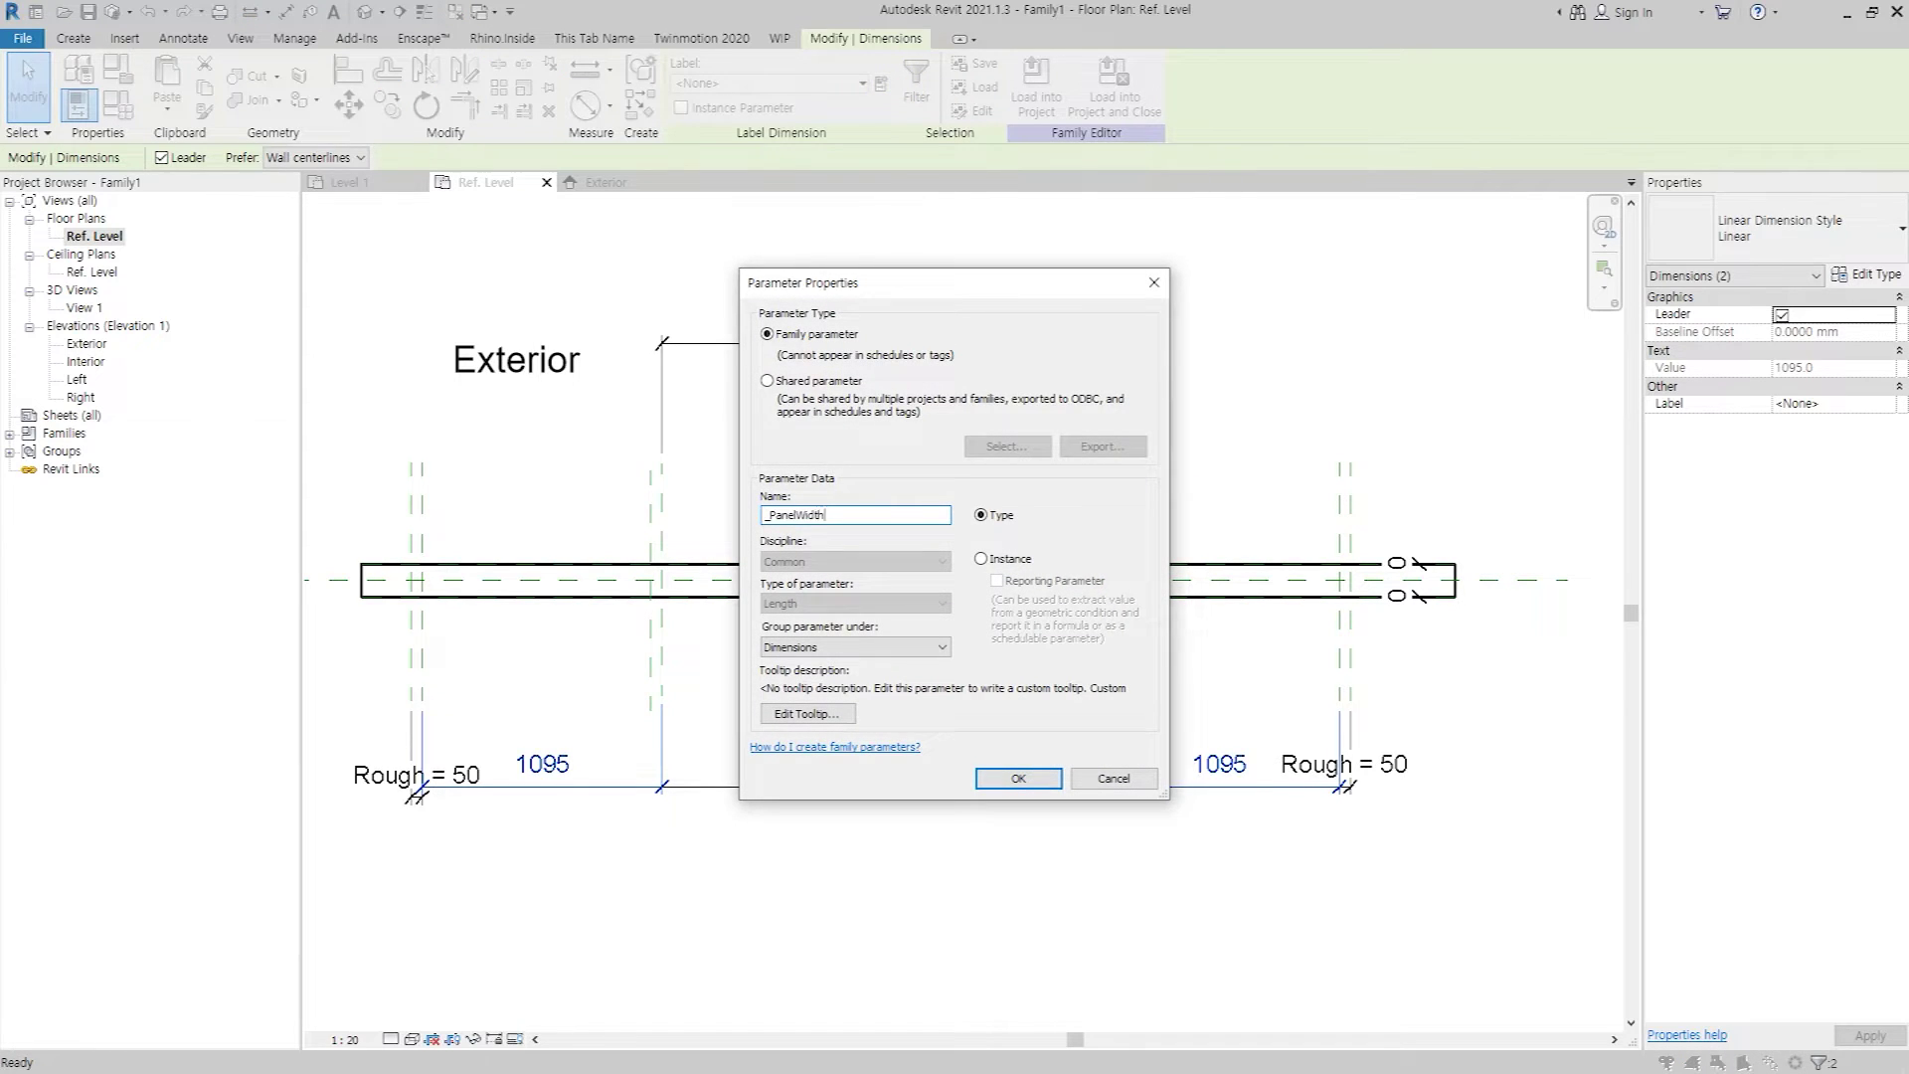
pyautogui.press('Return')
pyautogui.click(873, 873)
pyautogui.moveTo(873, 873); pyautogui.dragTo(938, 810, button='middle')
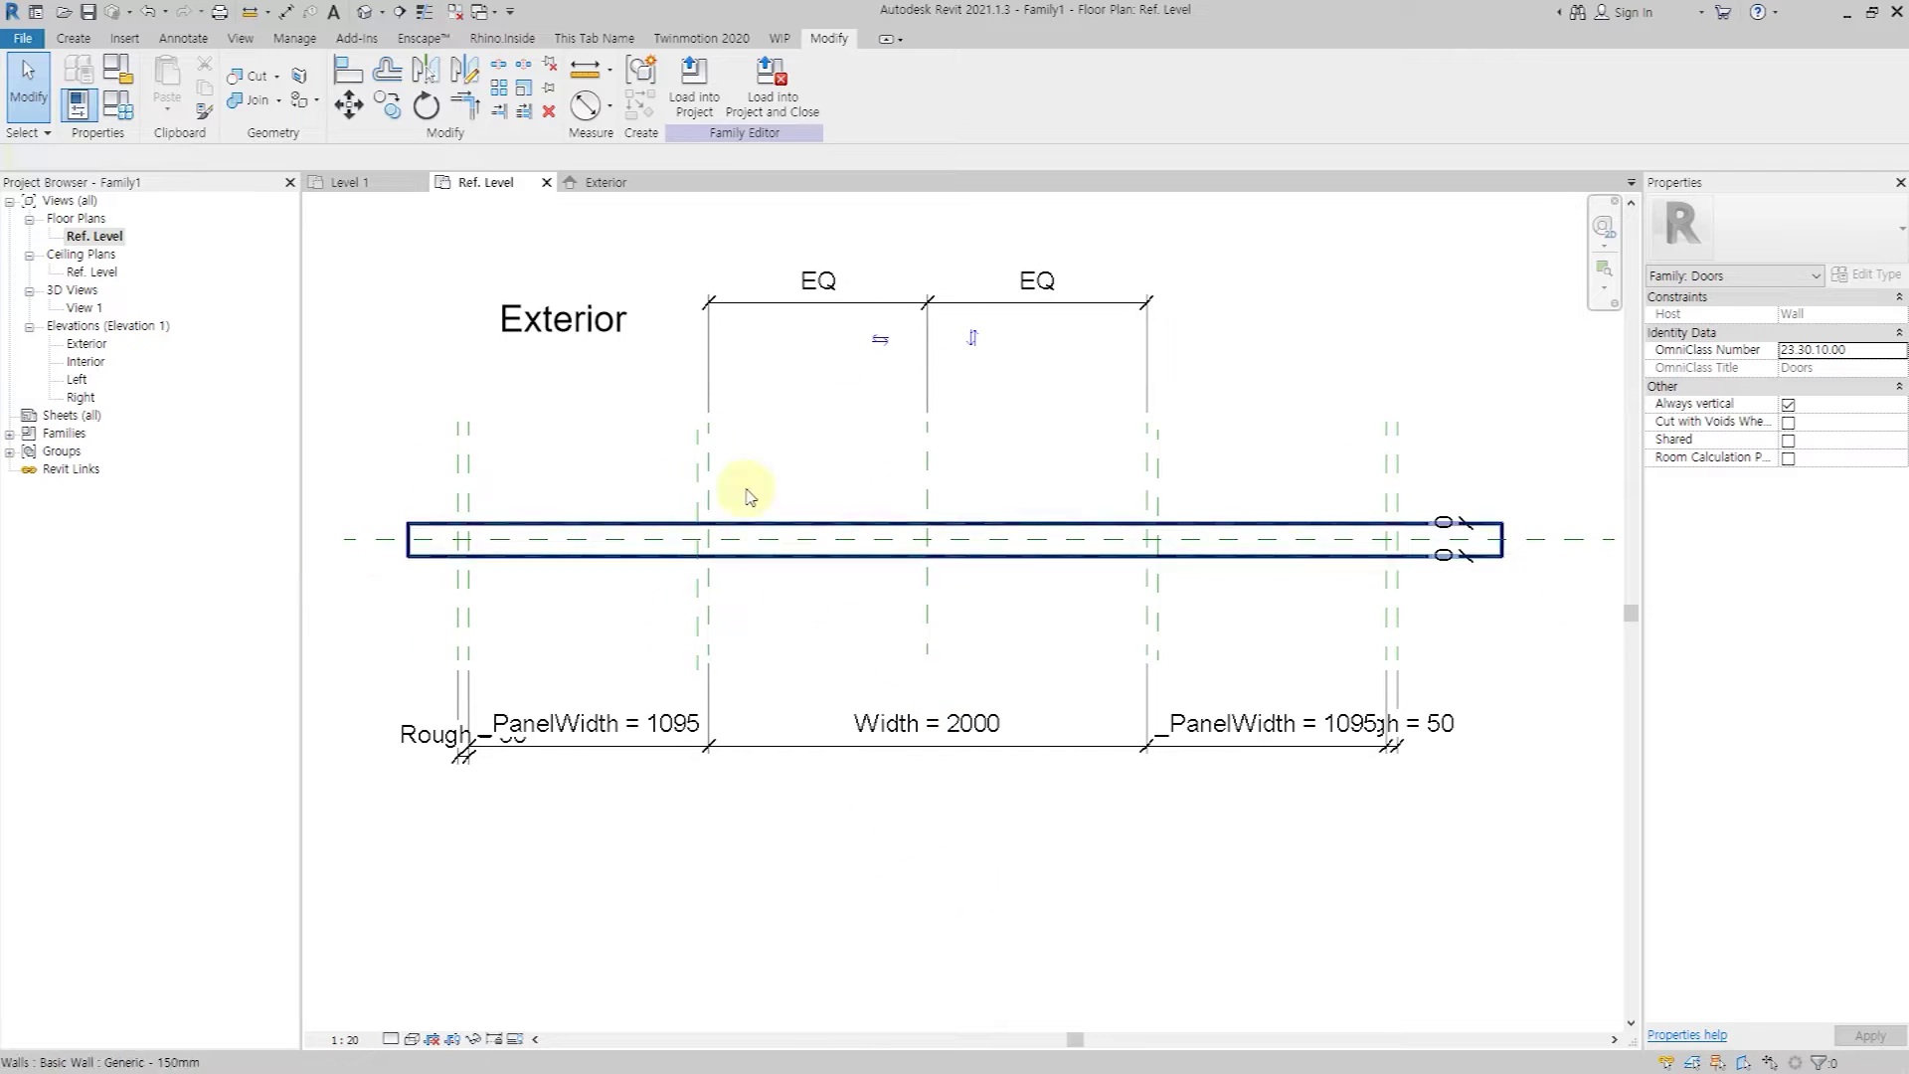
pyautogui.click(74, 38)
pyautogui.click(171, 88)
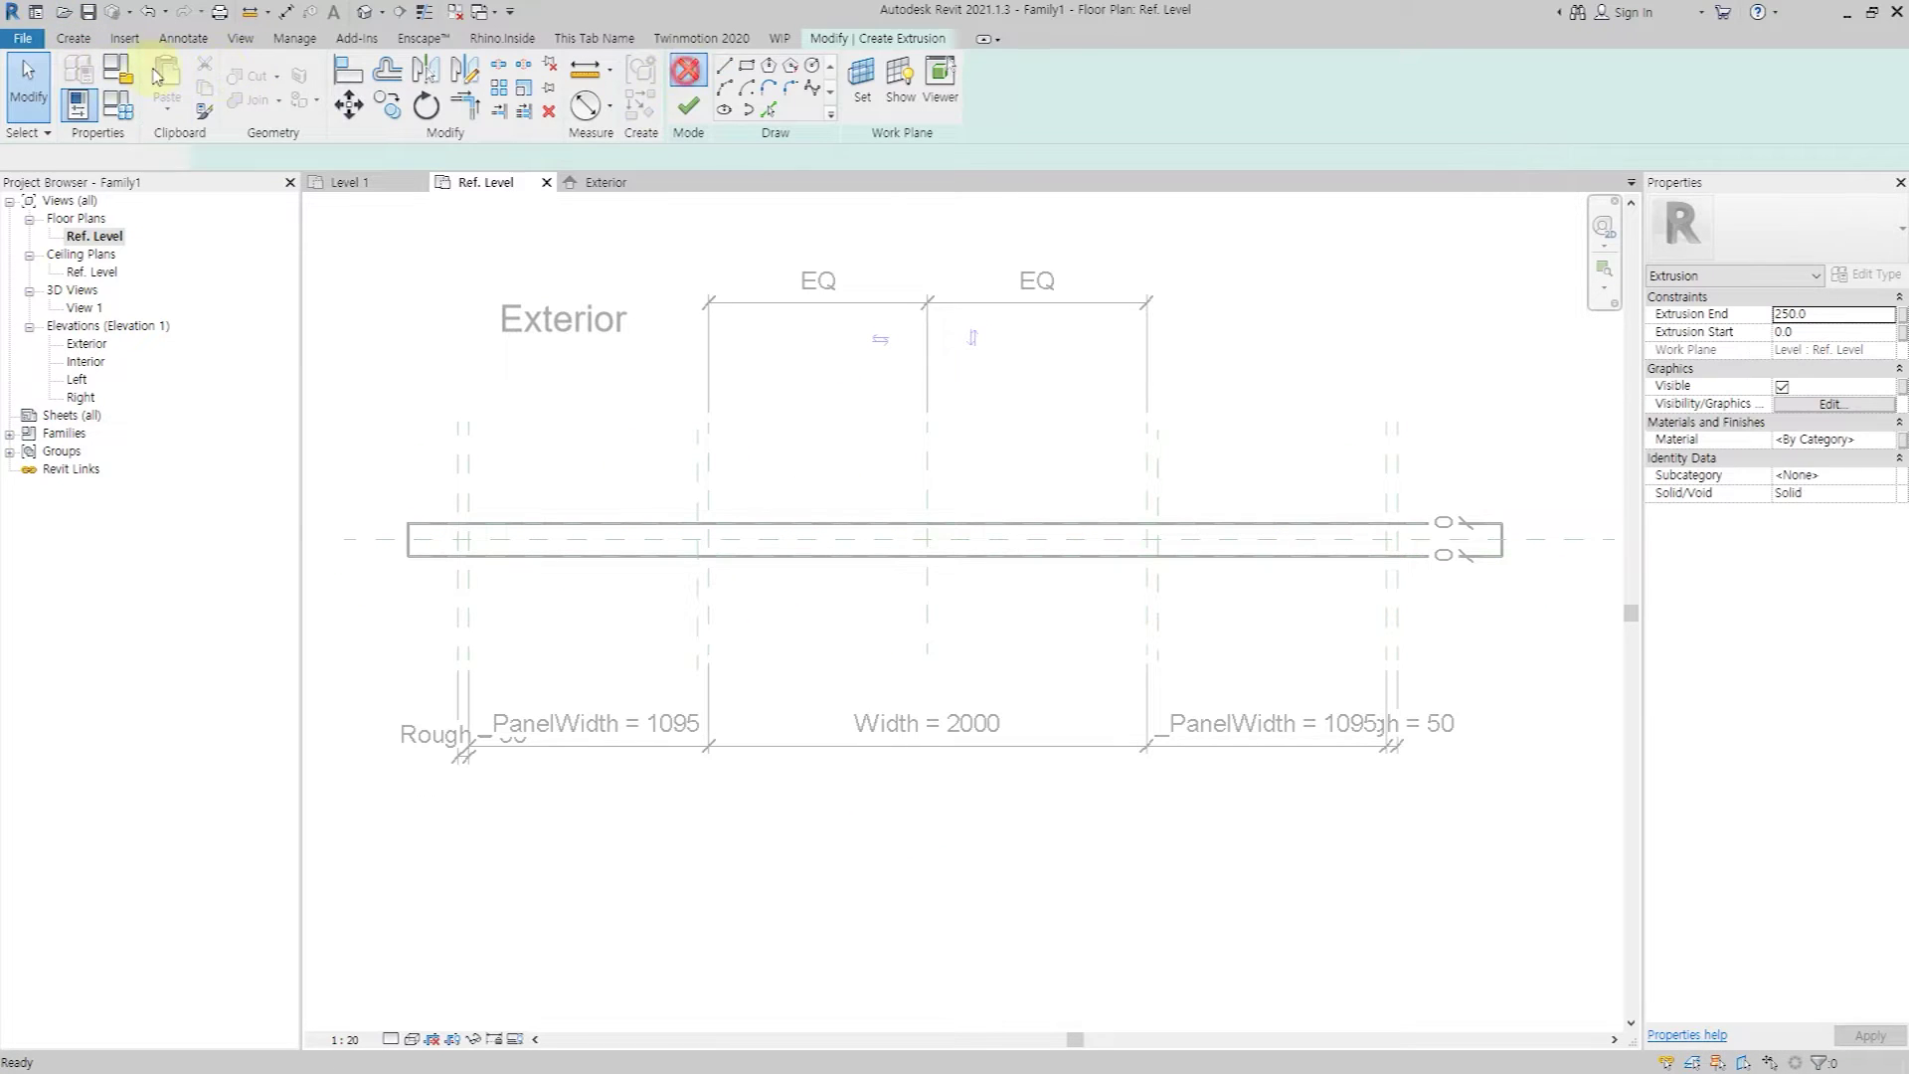
# Draw a horizontal reference plane above the wall and dimension it 333 from the wall face.
pyautogui.click(686, 70)
pyautogui.click(382, 449)
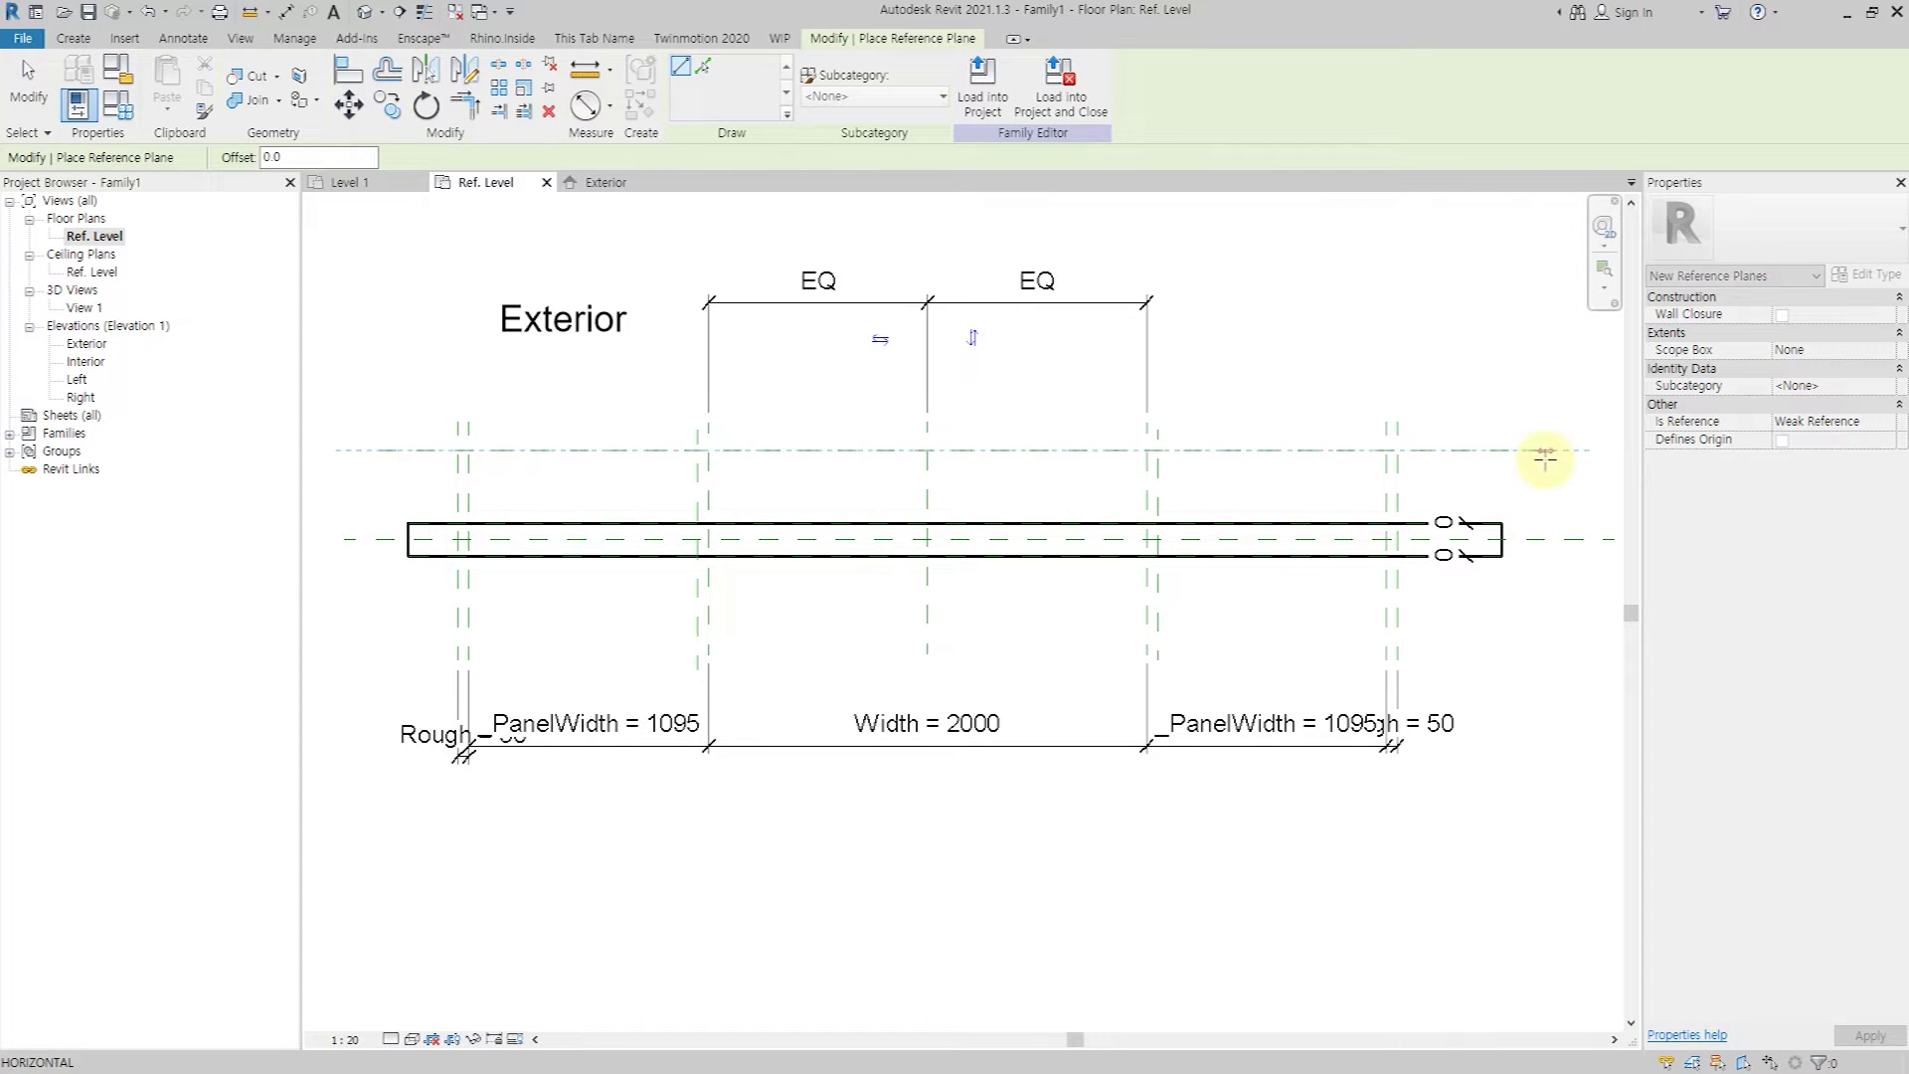
pyautogui.click(1544, 450)
pyautogui.press('Escape')
pyautogui.press('Escape')
pyautogui.press('d')
pyautogui.press('i')
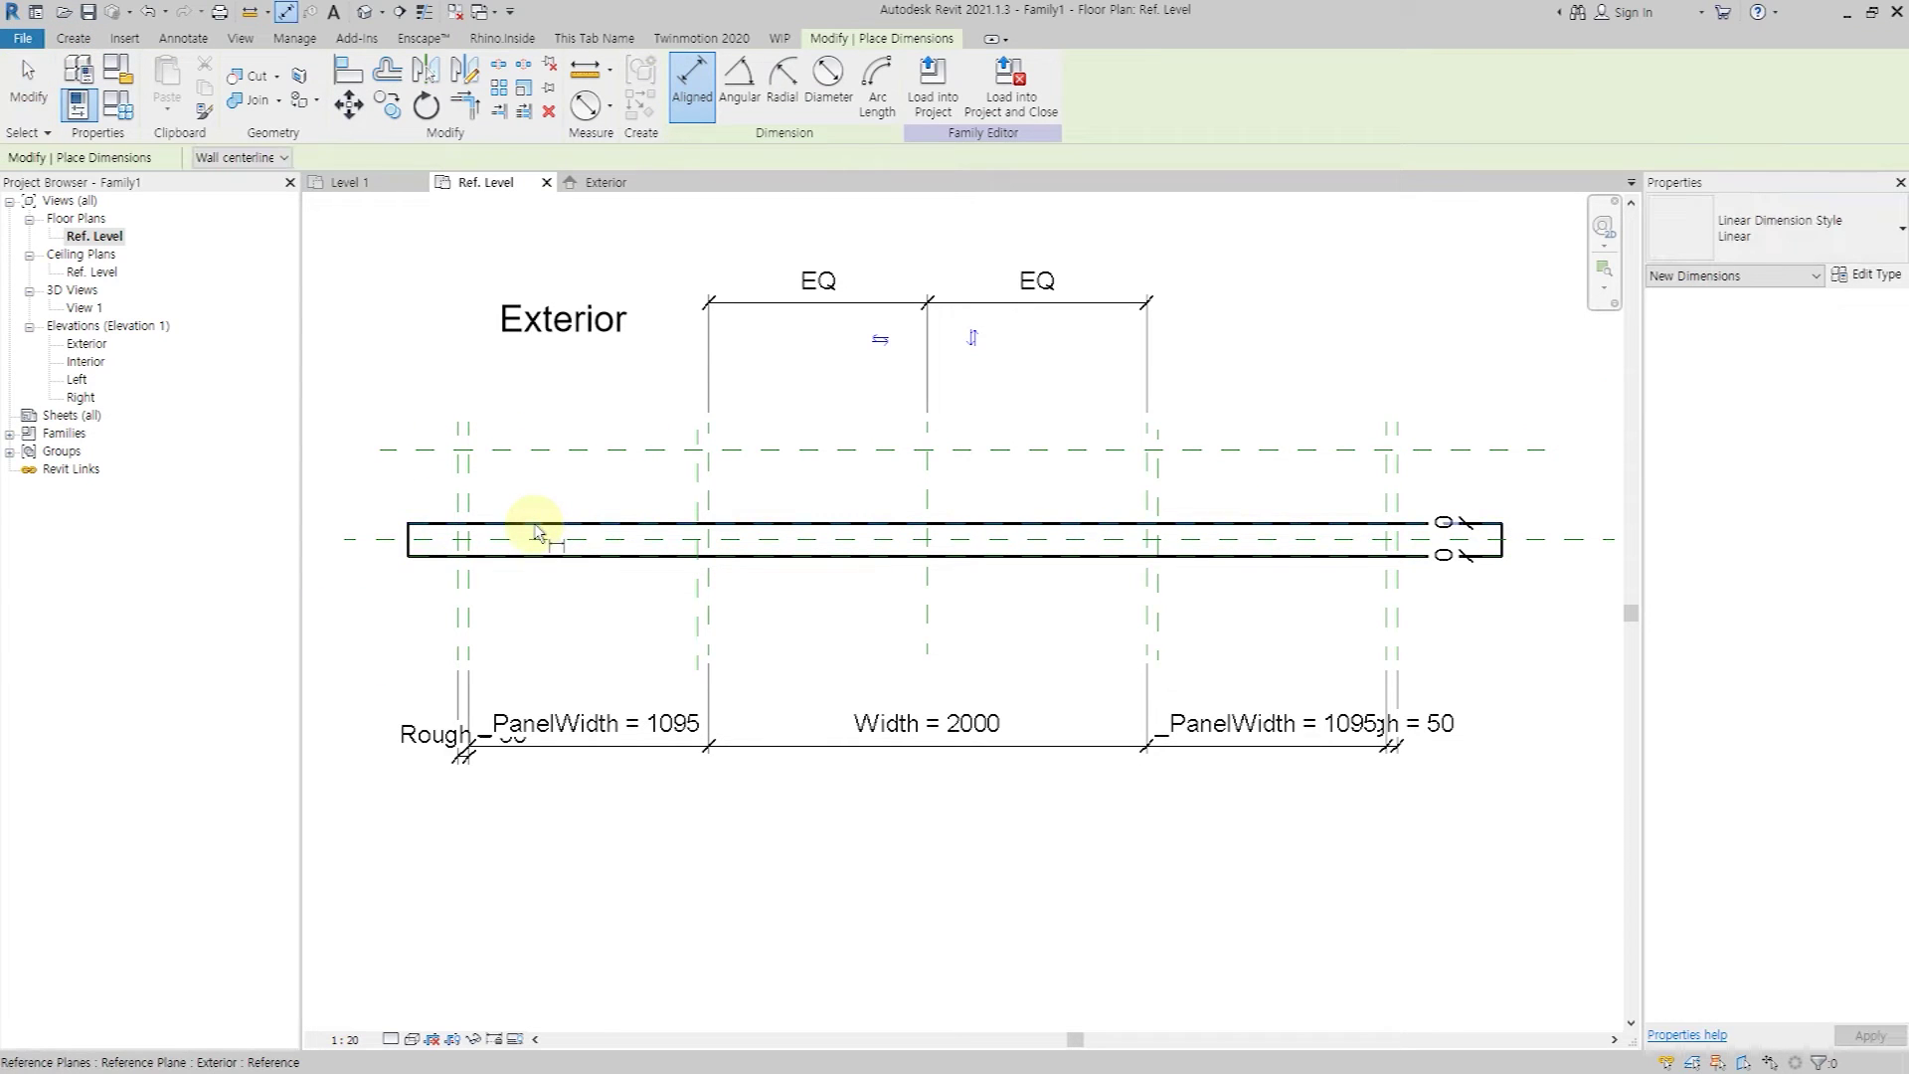
pyautogui.click(534, 523)
pyautogui.click(557, 451)
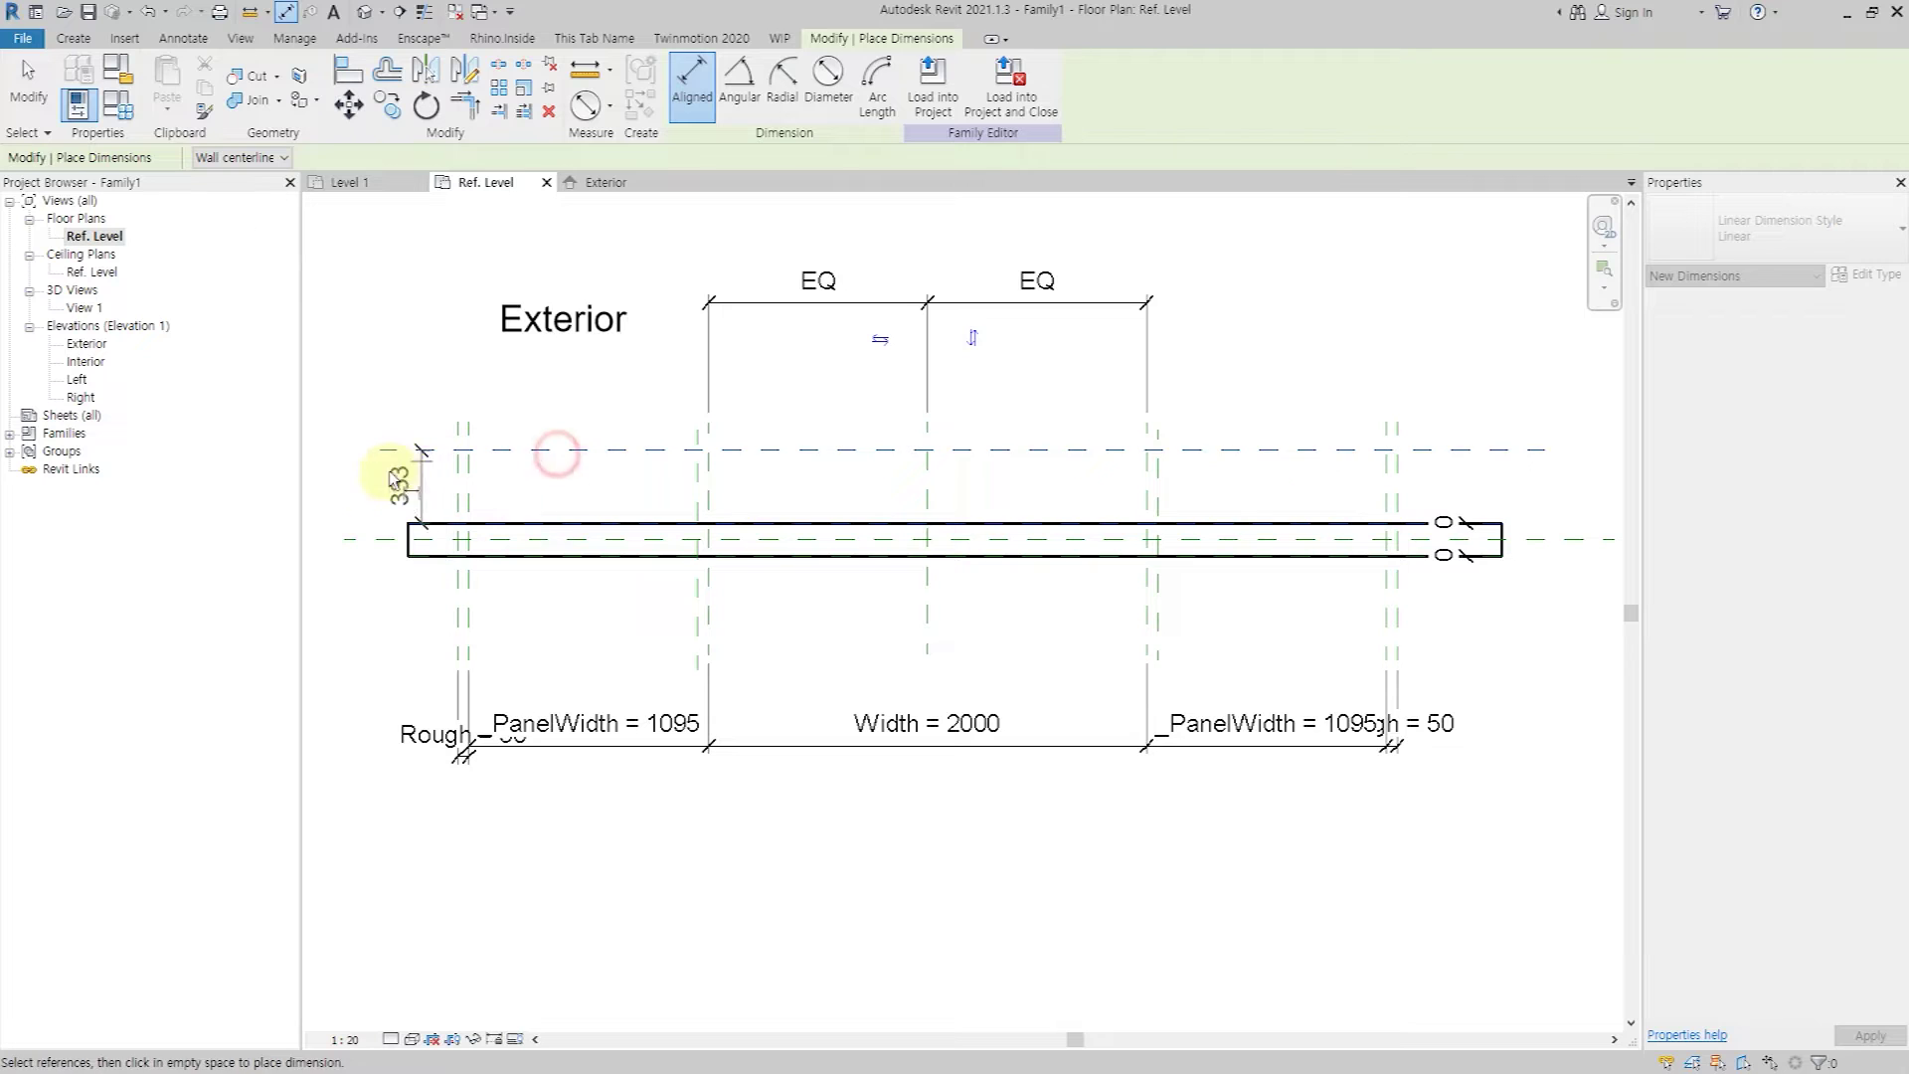
pyautogui.click(395, 482)
# Label the 333 dimension with a new _Offset parameter and close Family Types.
pyautogui.press('Escape')
pyautogui.click(880, 84)
pyautogui.write('_Of')
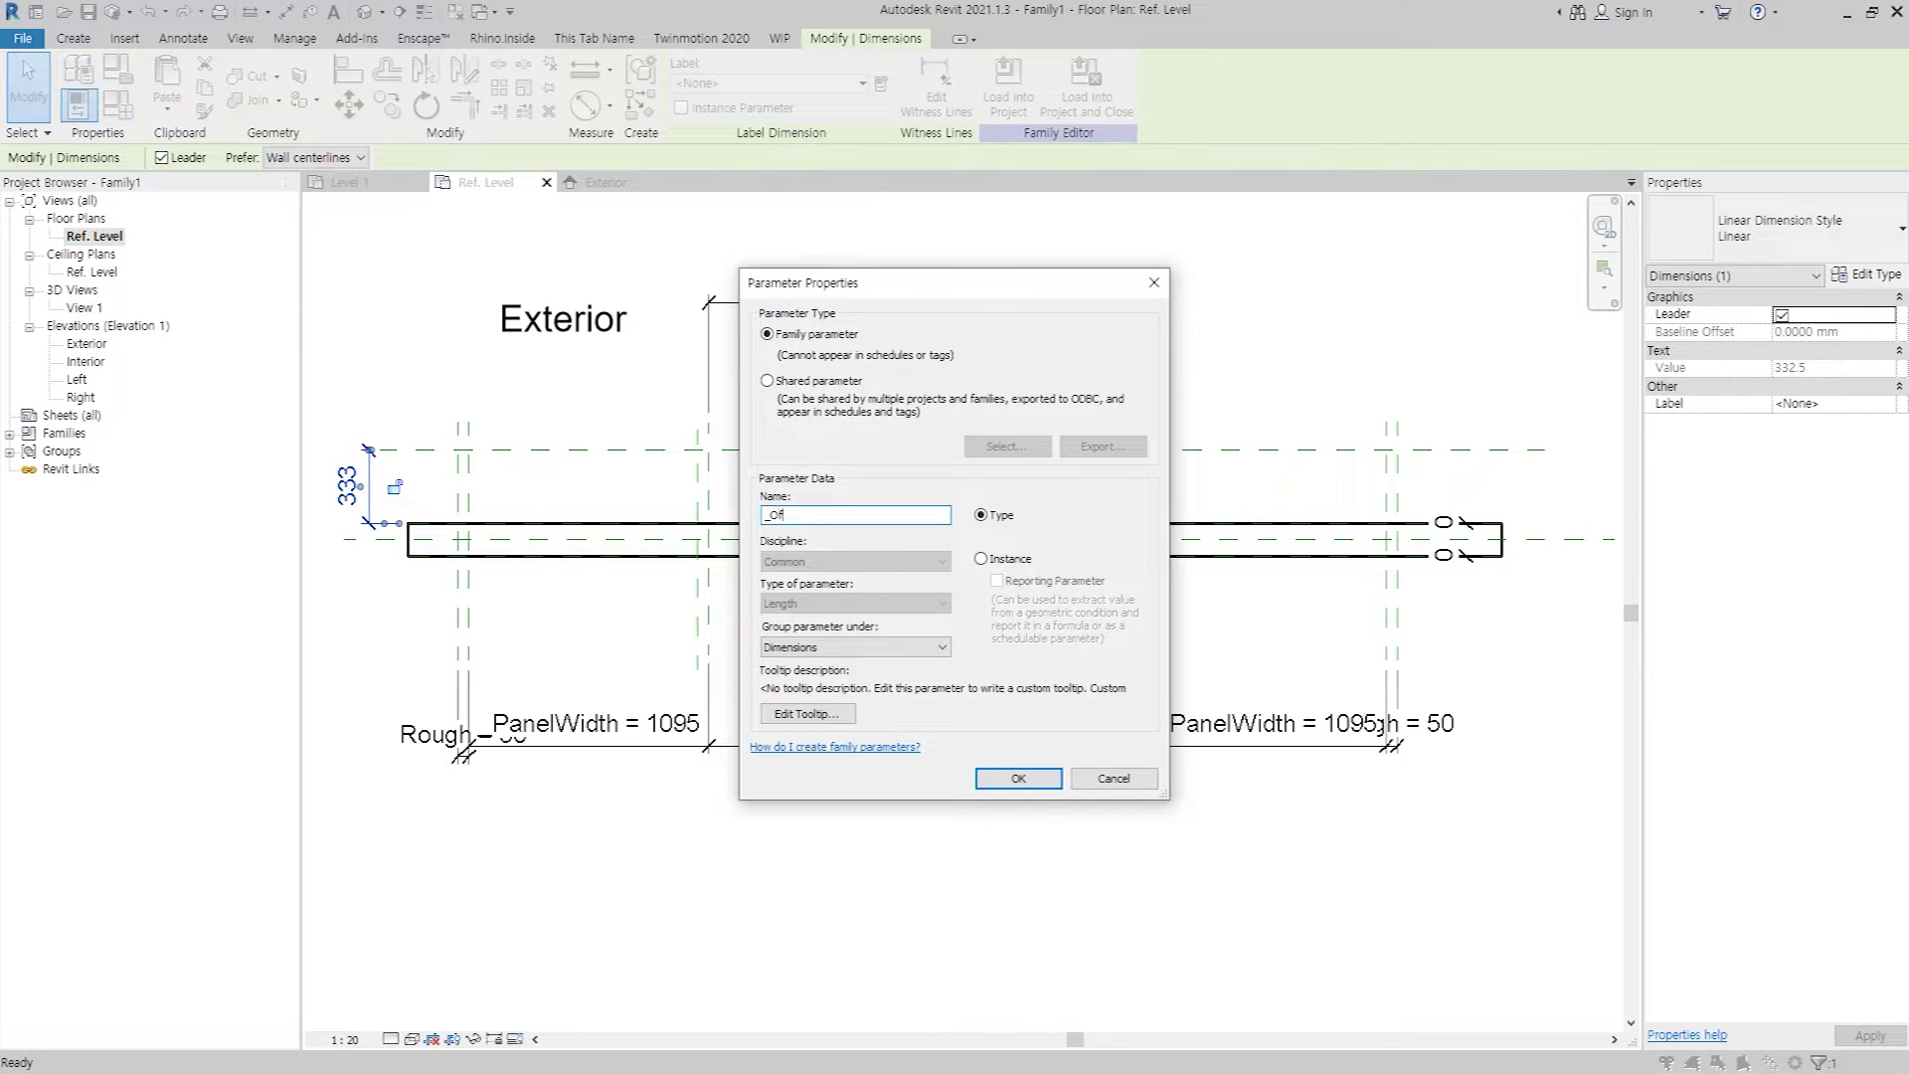
pyautogui.write('fset')
pyautogui.press('Return')
pyautogui.press('Escape')
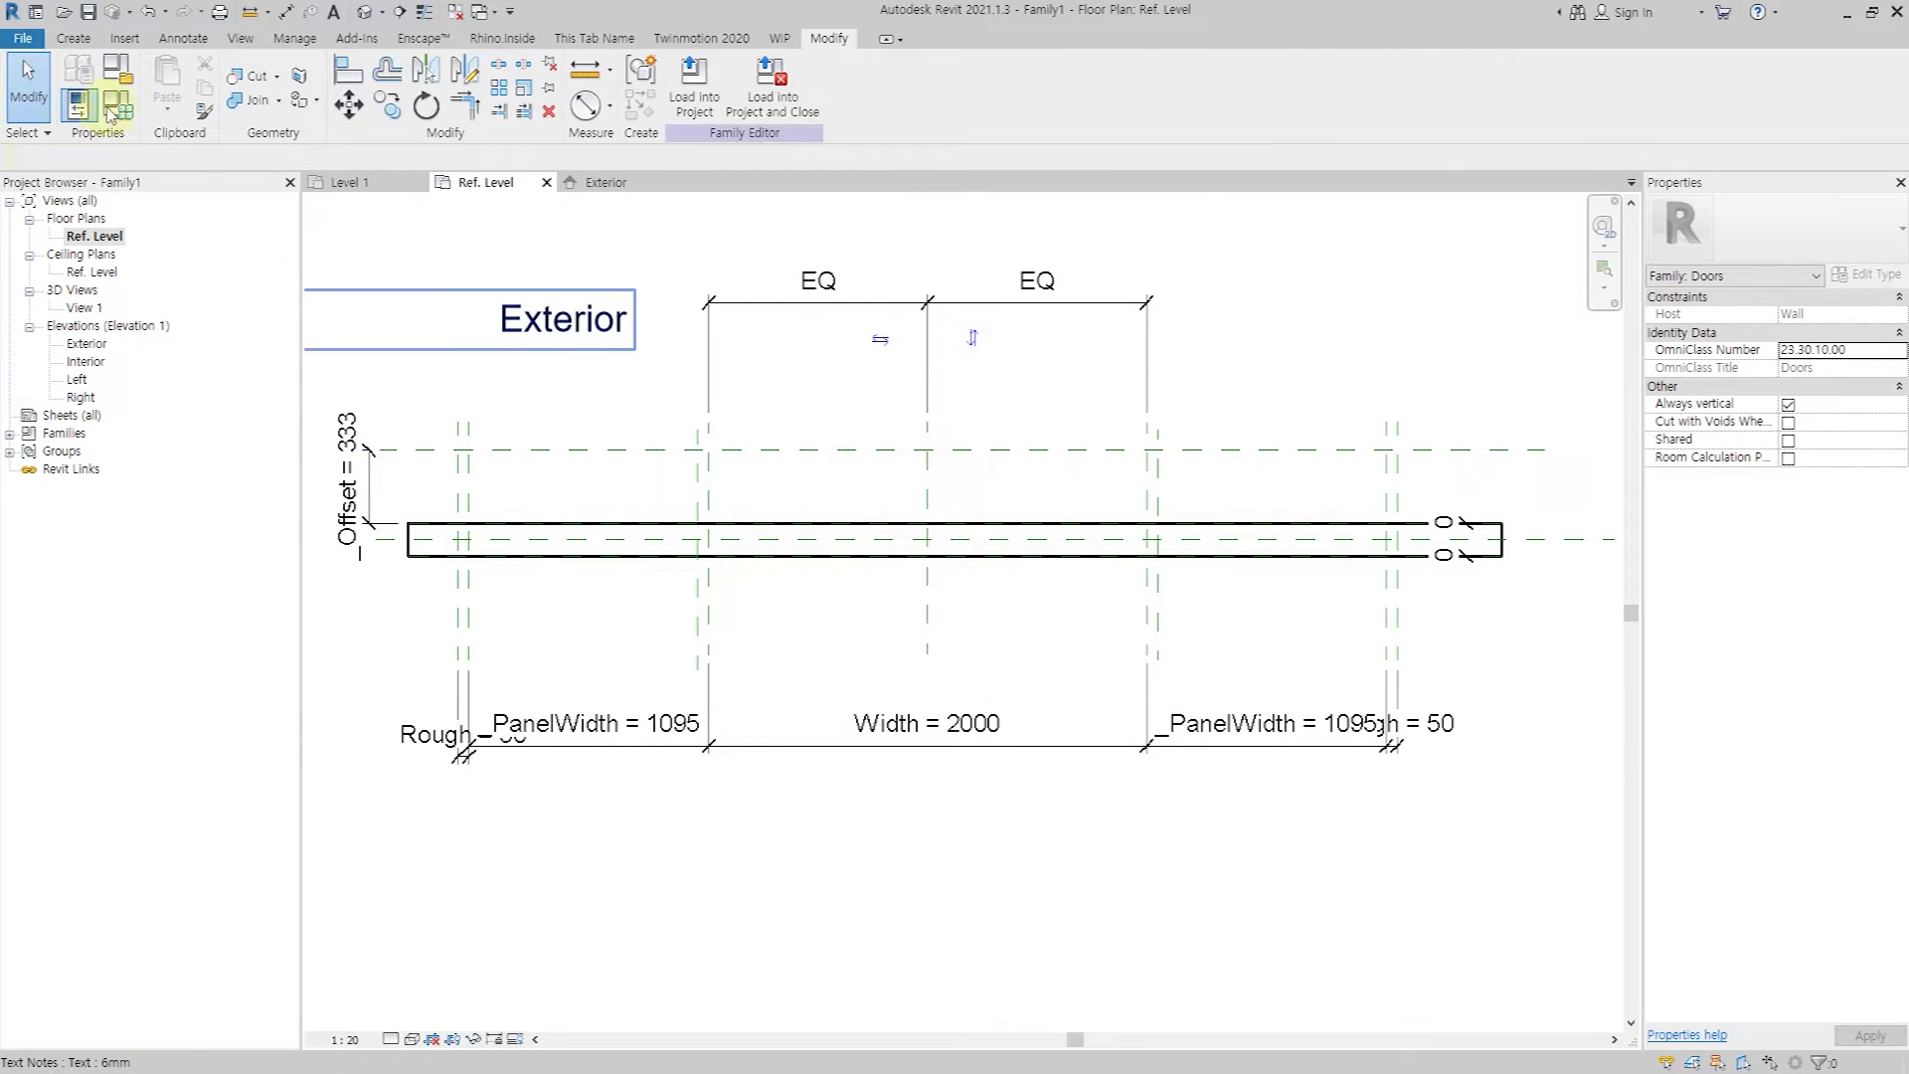
pyautogui.click(118, 104)
pyautogui.press('Escape')
pyautogui.click(72, 38)
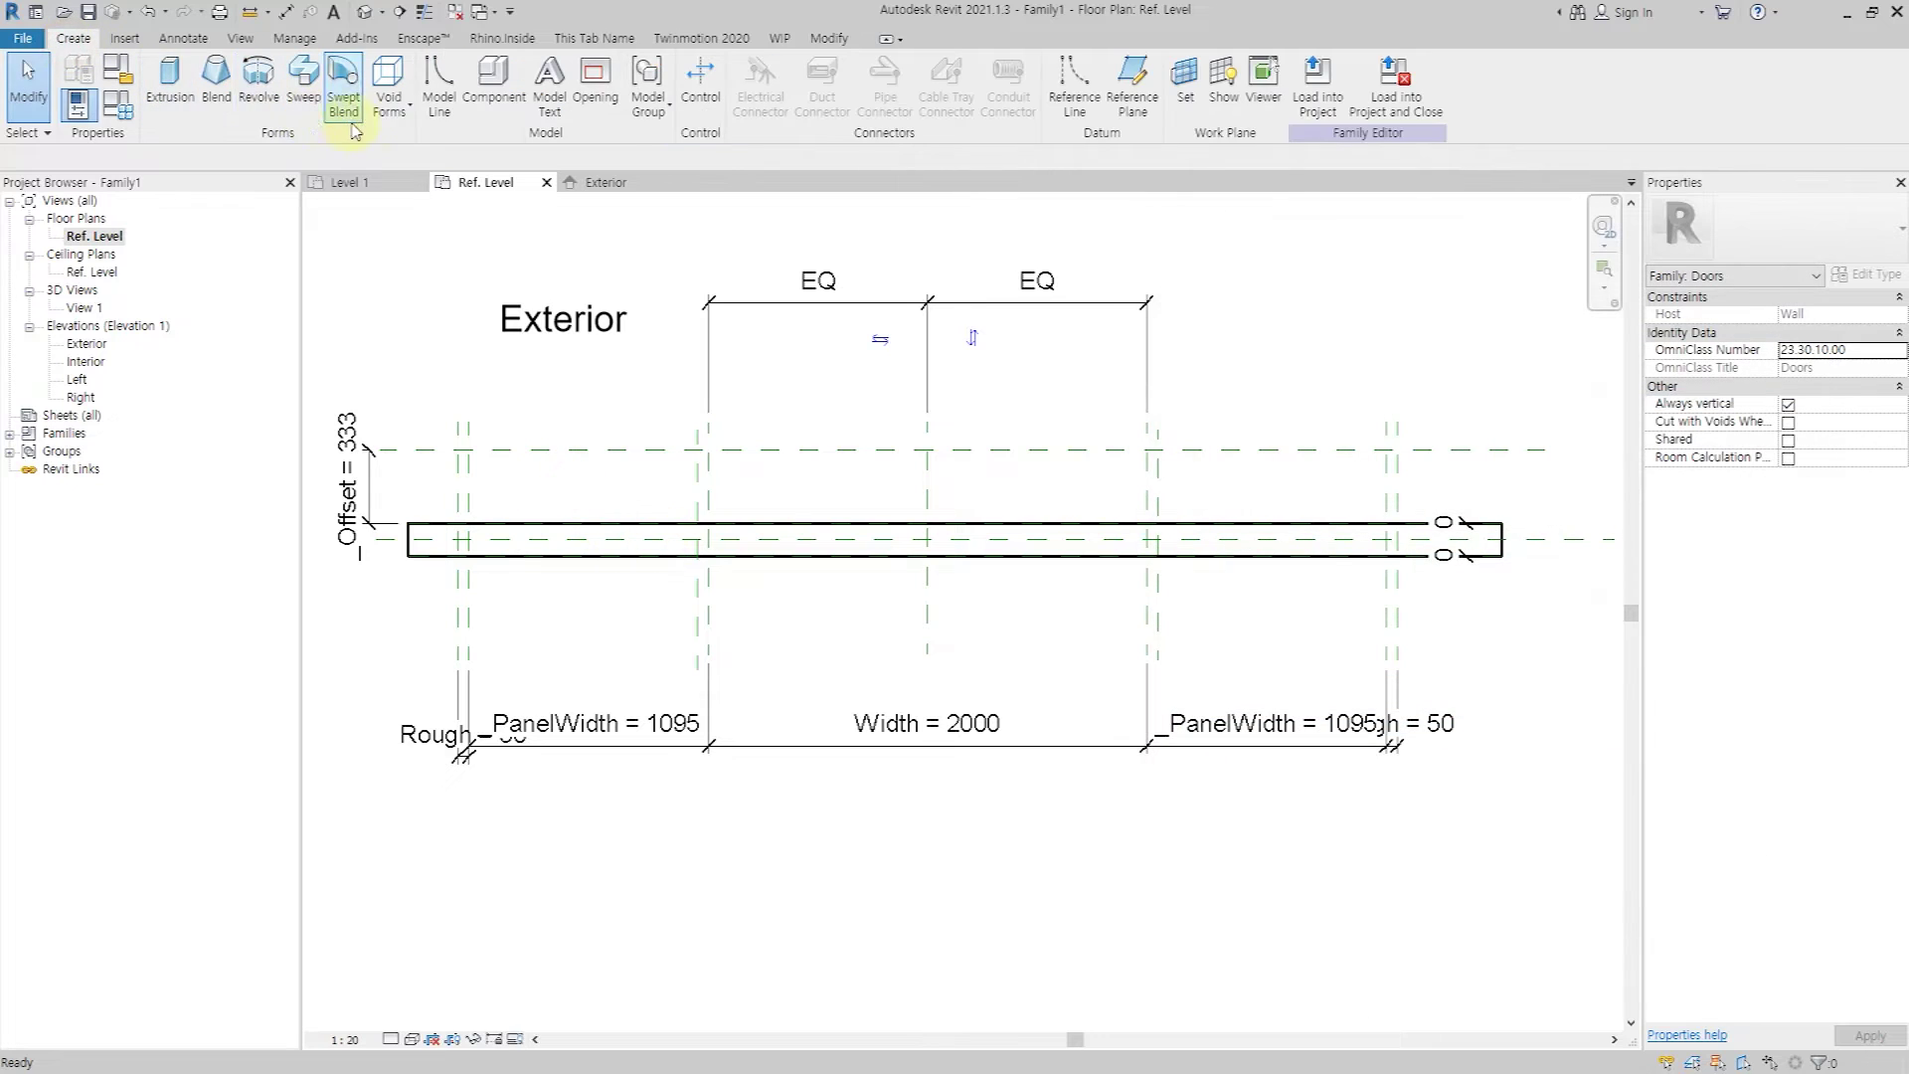
# Sketch a stepped void extrusion outline around the door opening from the upper plane.
pyautogui.click(408, 116)
pyautogui.click(441, 143)
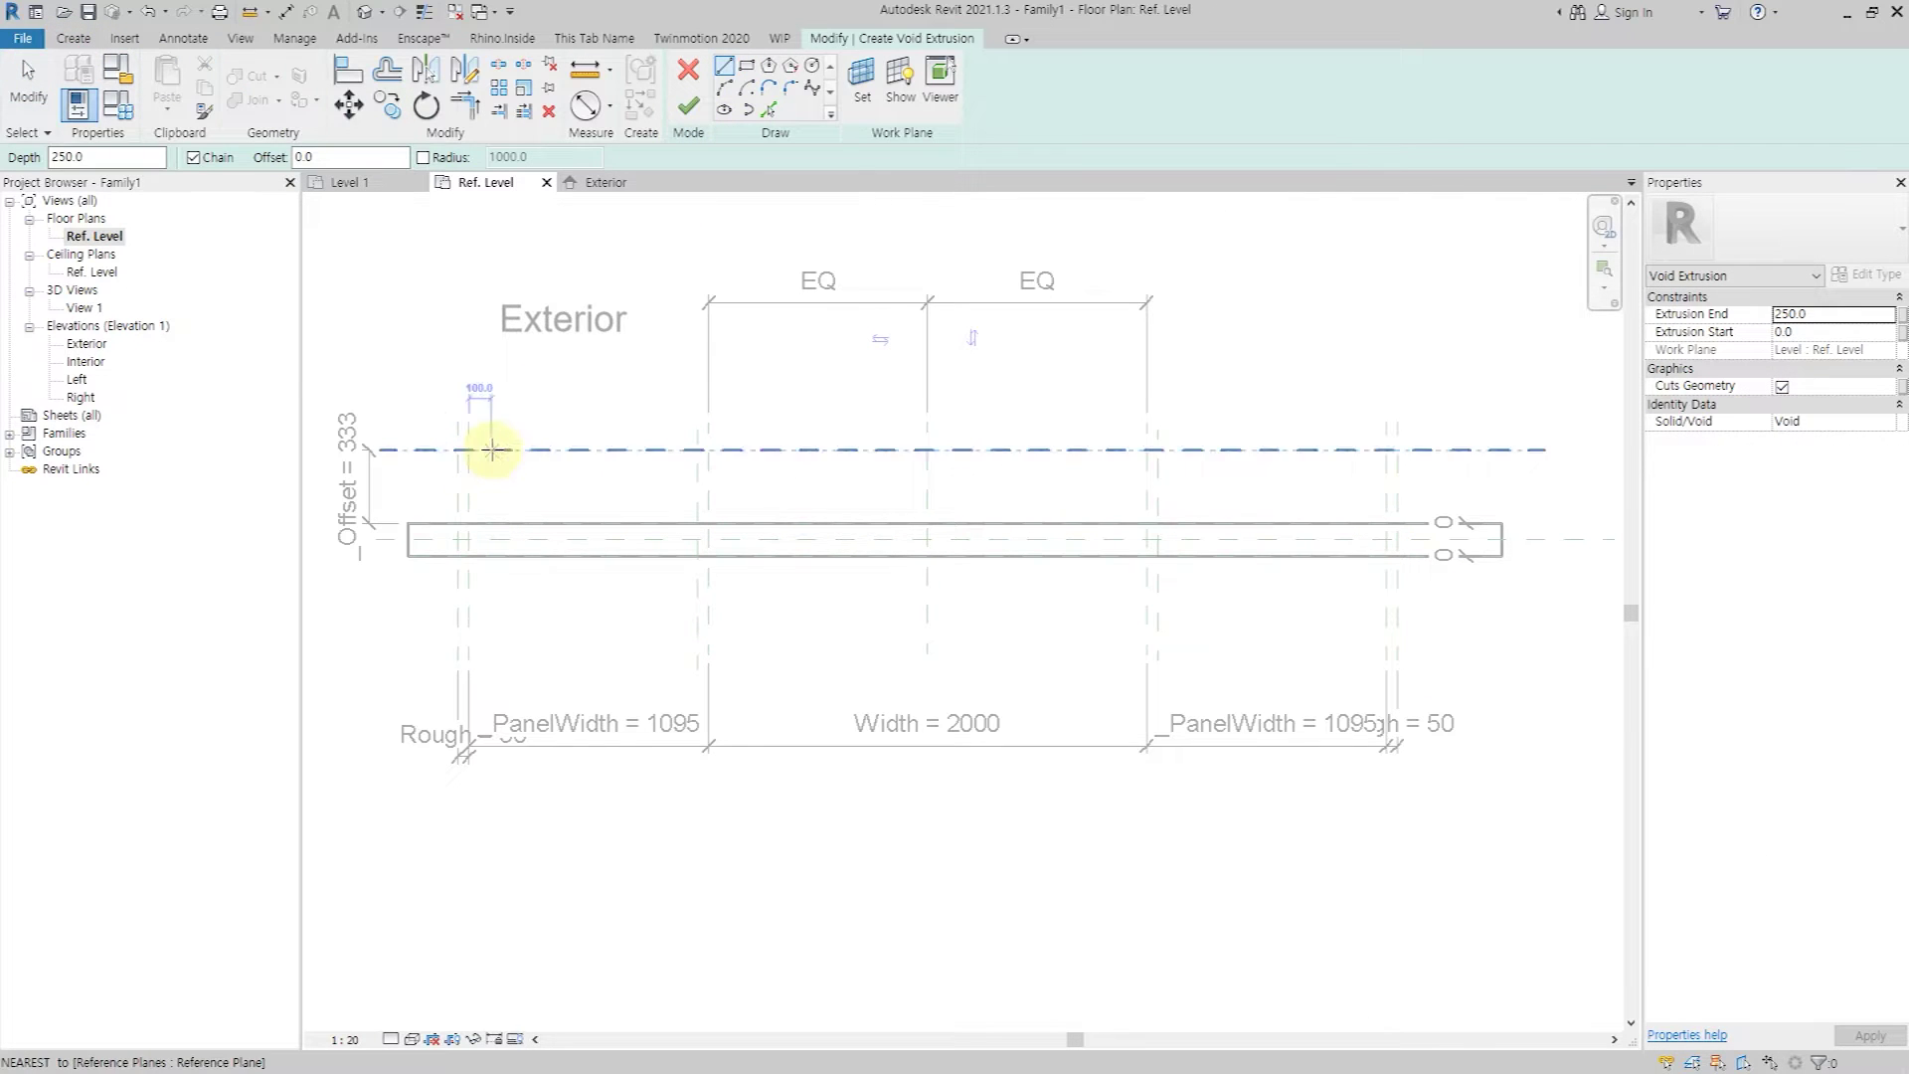
pyautogui.click(492, 449)
pyautogui.click(1363, 450)
pyautogui.click(1344, 499)
pyautogui.click(1096, 508)
pyautogui.click(1096, 617)
pyautogui.click(743, 618)
pyautogui.click(744, 514)
pyautogui.click(500, 494)
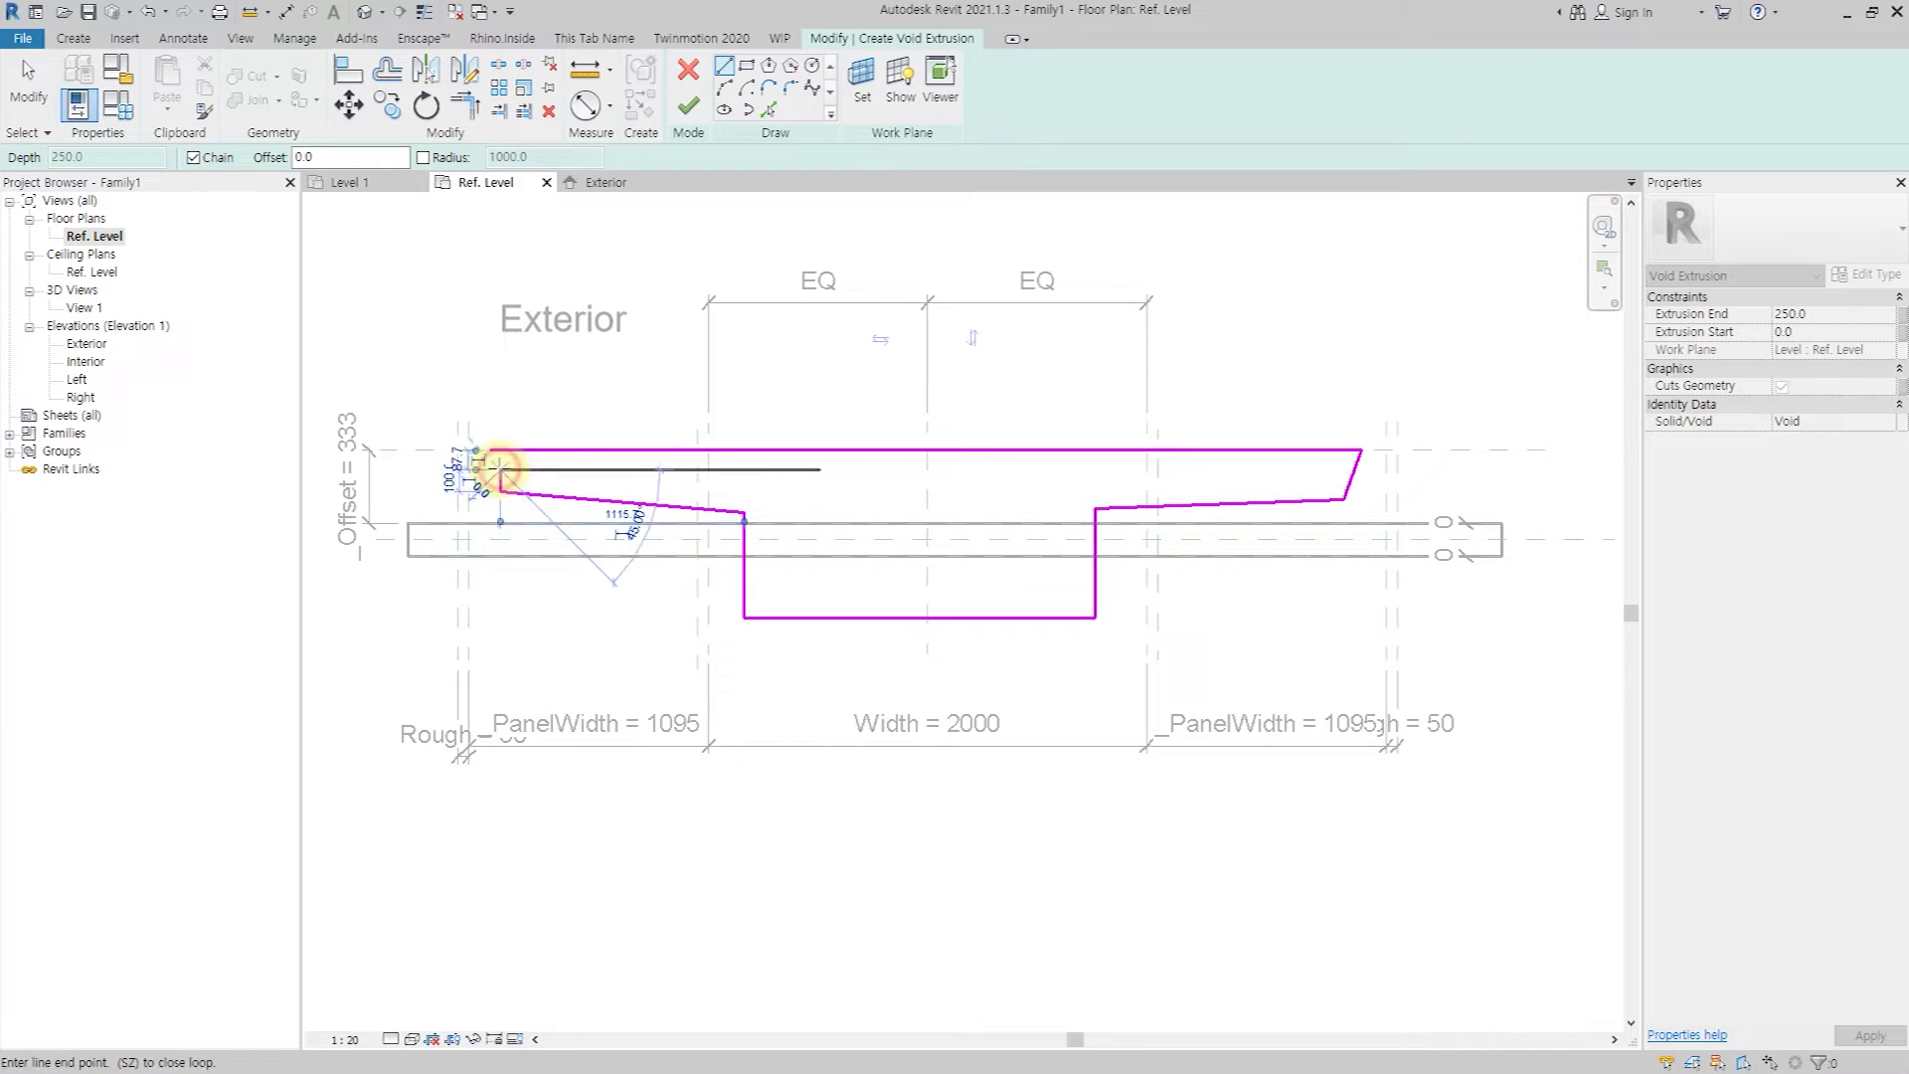
pyautogui.click(501, 452)
pyautogui.press('Escape')
# Align and lock the left, right and top void edges to their reference planes.
pyautogui.click(473, 487)
pyautogui.click(502, 481)
pyautogui.click(1384, 478)
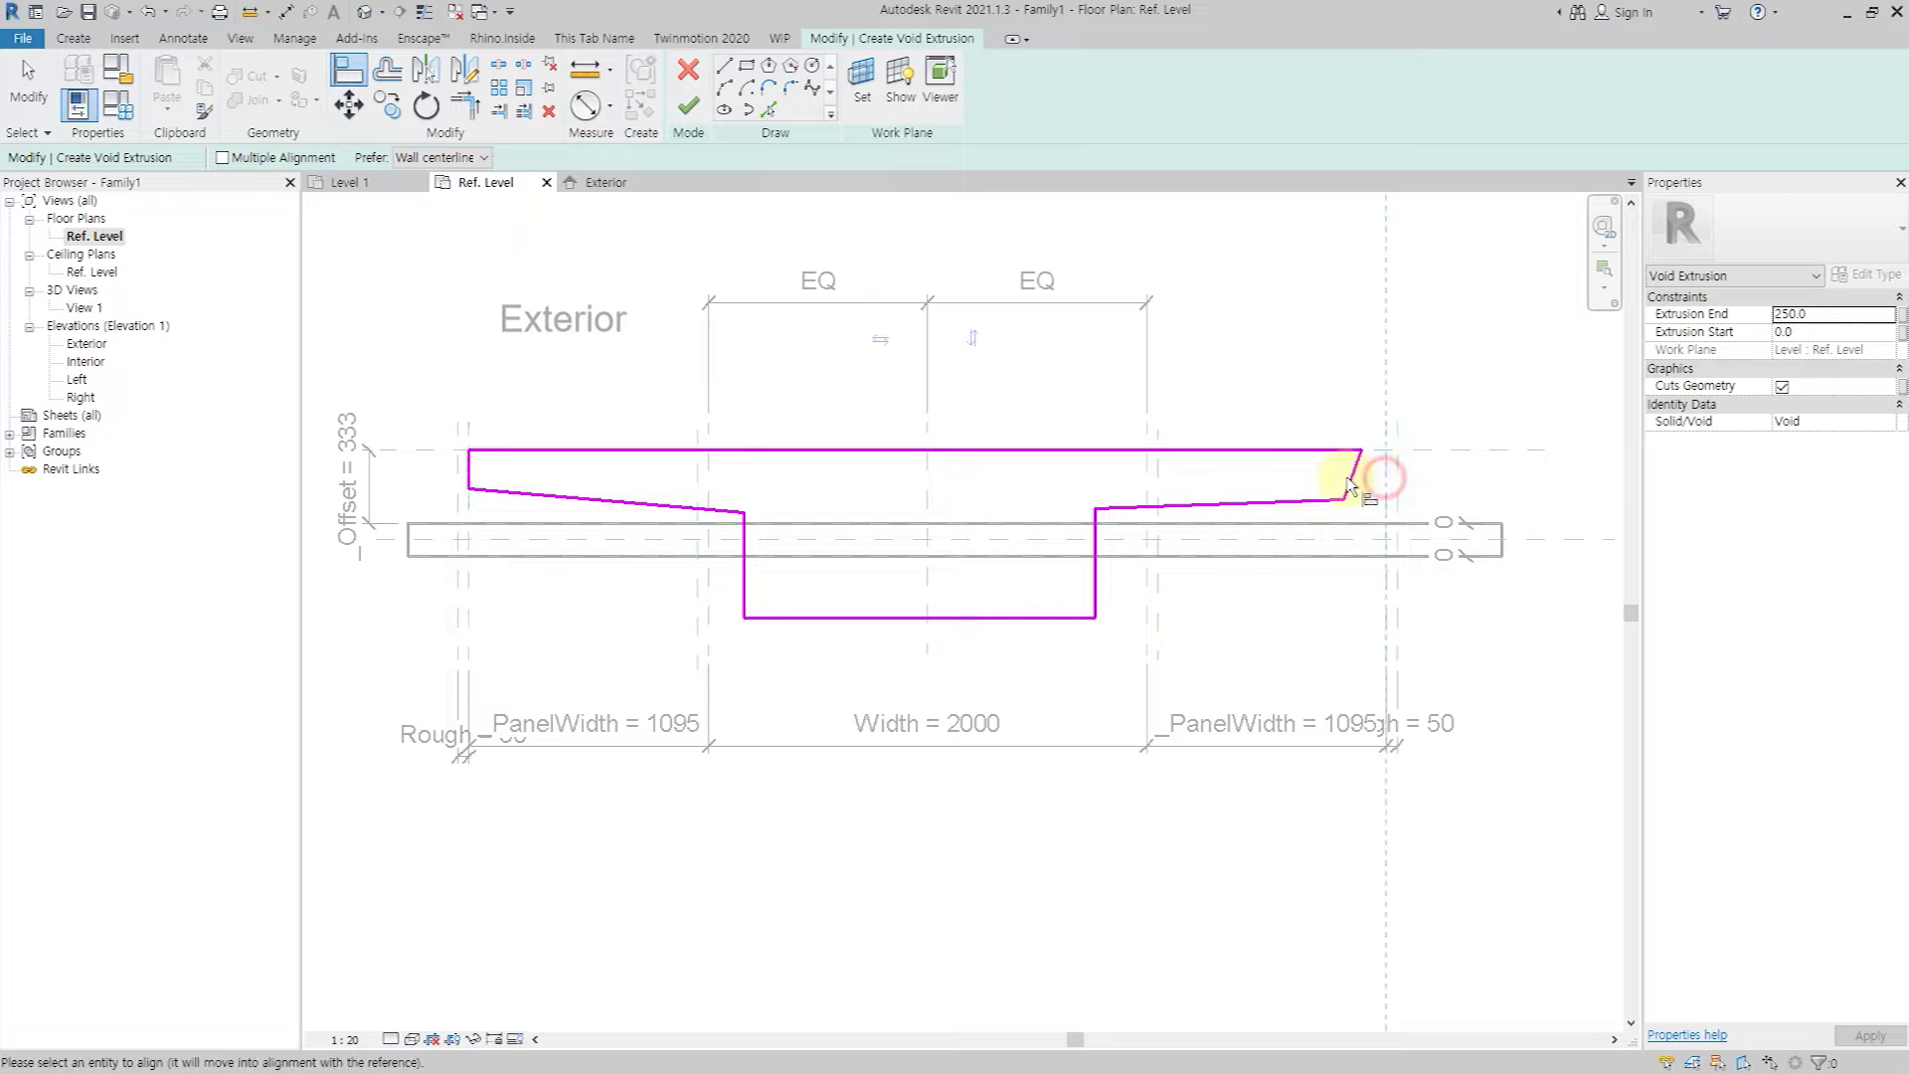
pyautogui.click(1449, 453)
pyautogui.click(1287, 449)
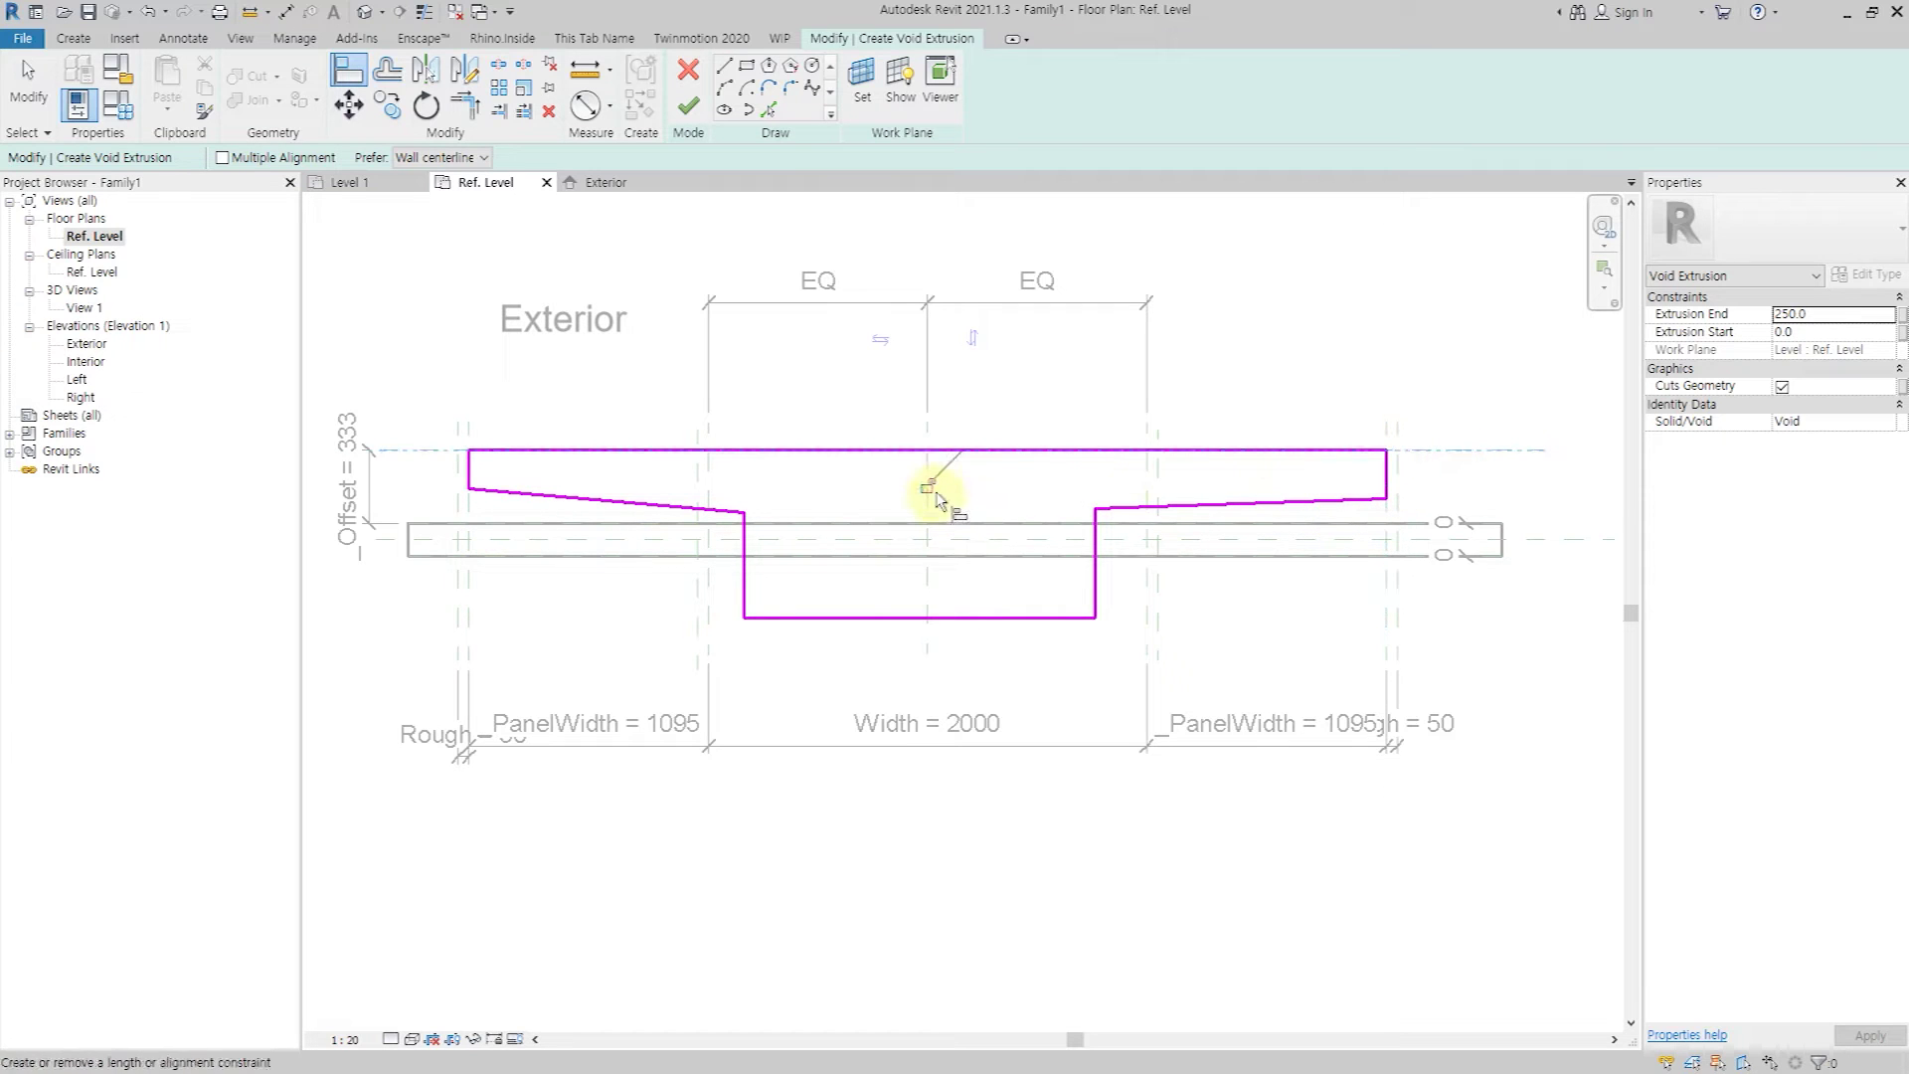
pyautogui.scroll(1, 714, 597)
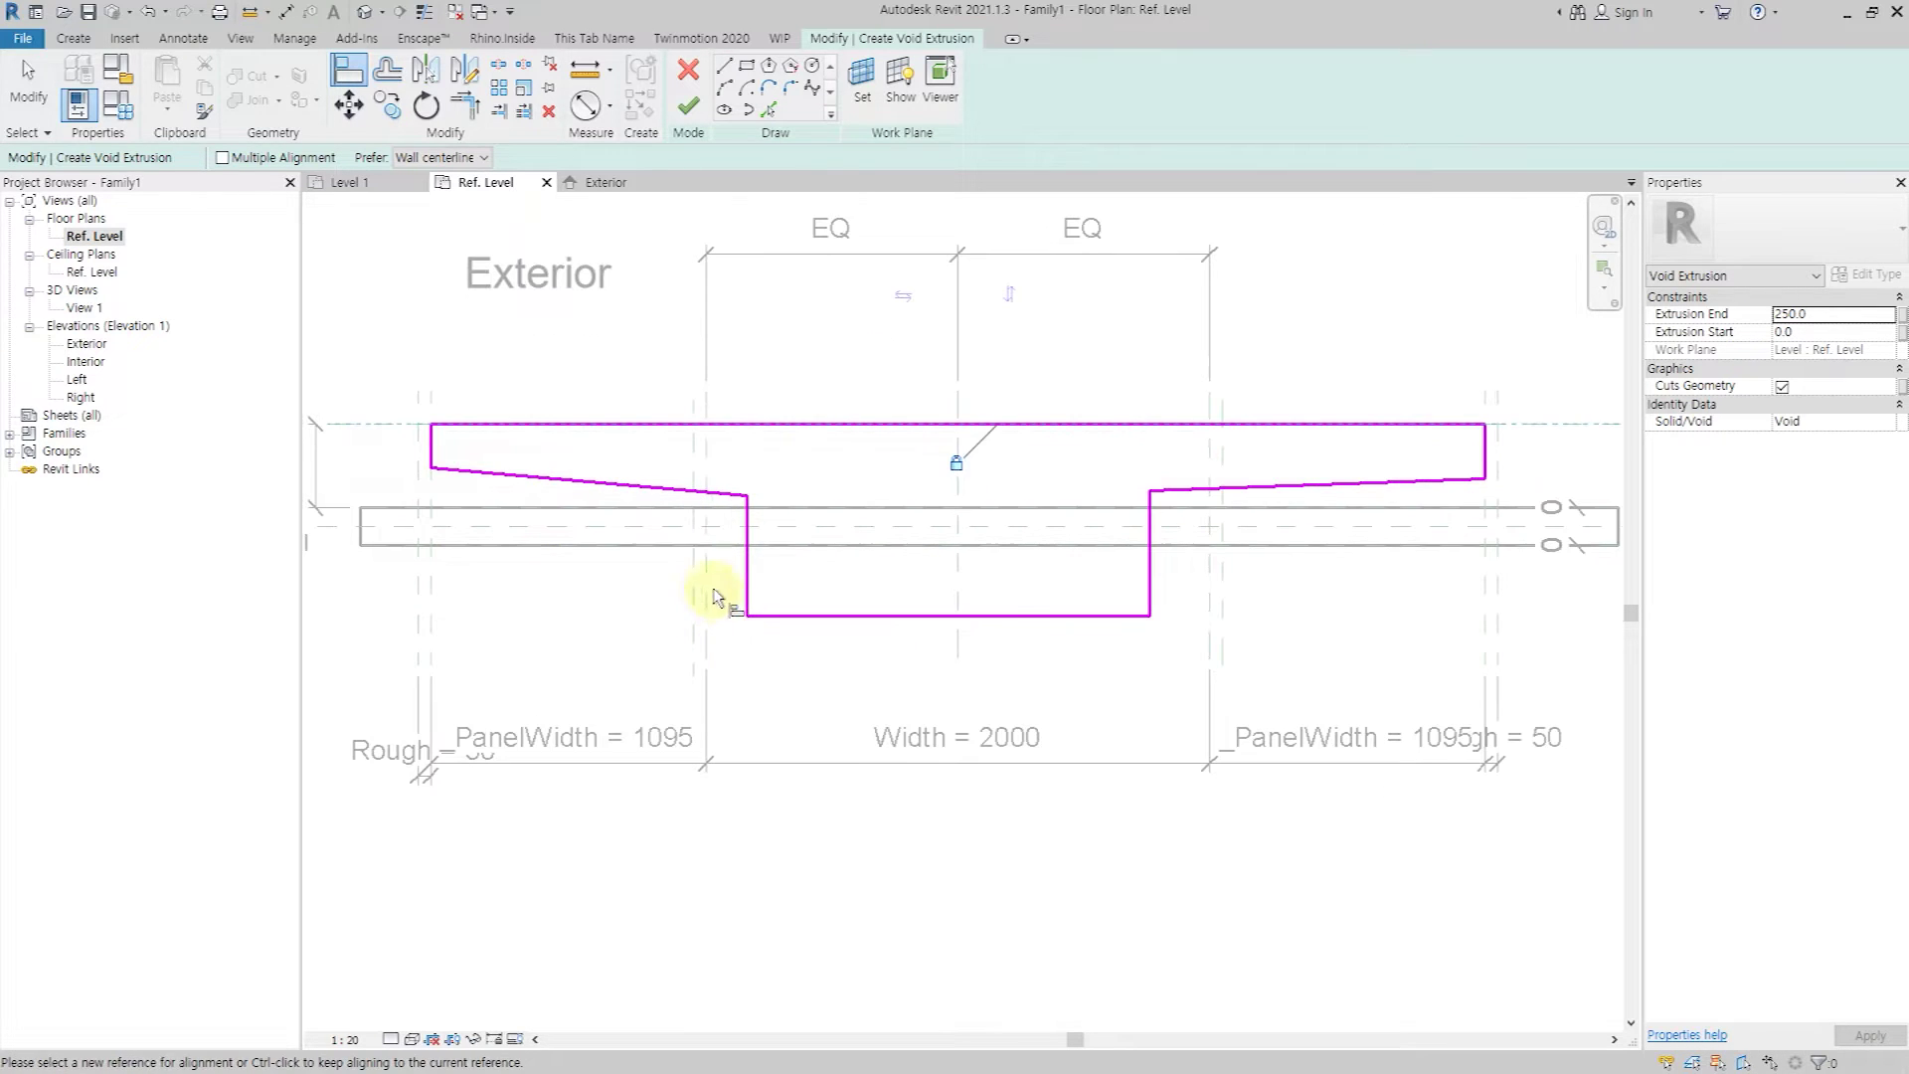
pyautogui.click(1208, 577)
pyautogui.click(1149, 569)
pyautogui.click(1176, 490)
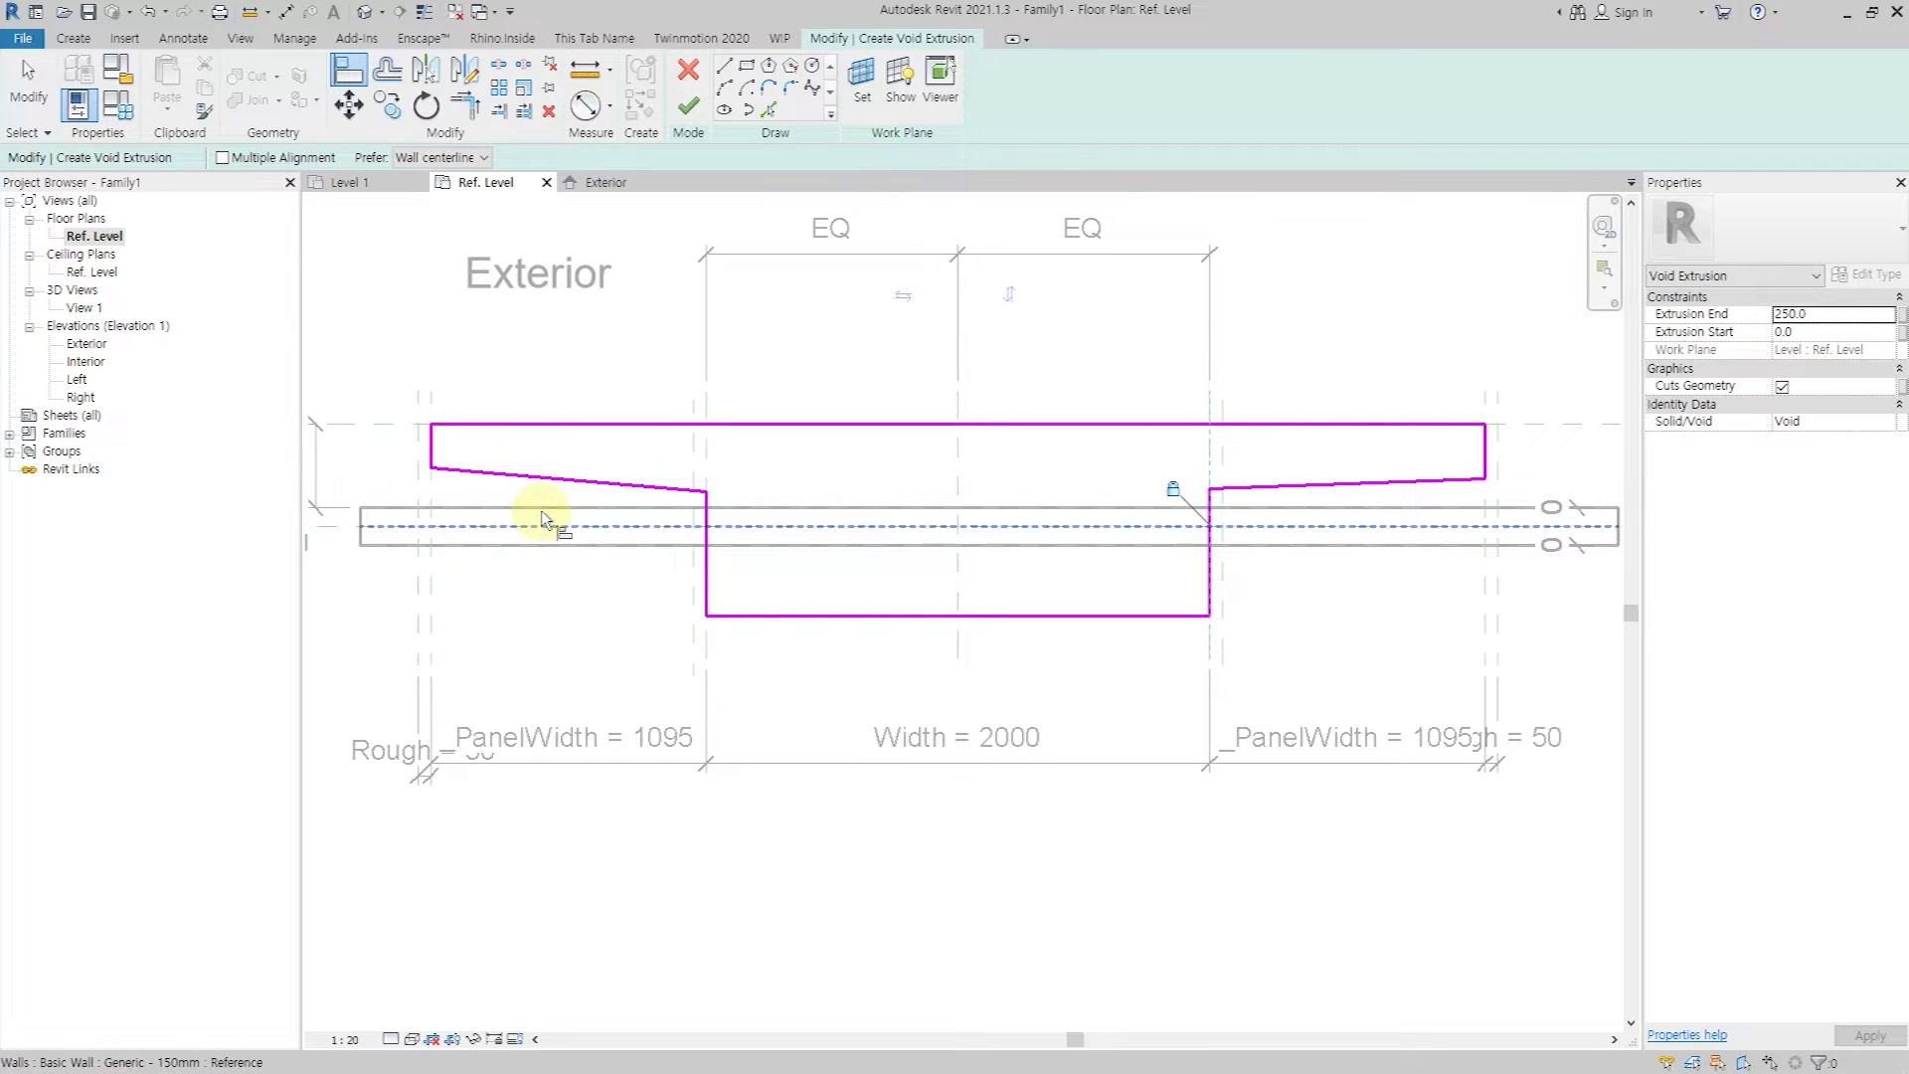
# Align the left and right sloped outline edges flat onto the wall face.
pyautogui.click(563, 487)
pyautogui.press('a')
pyautogui.press('l')
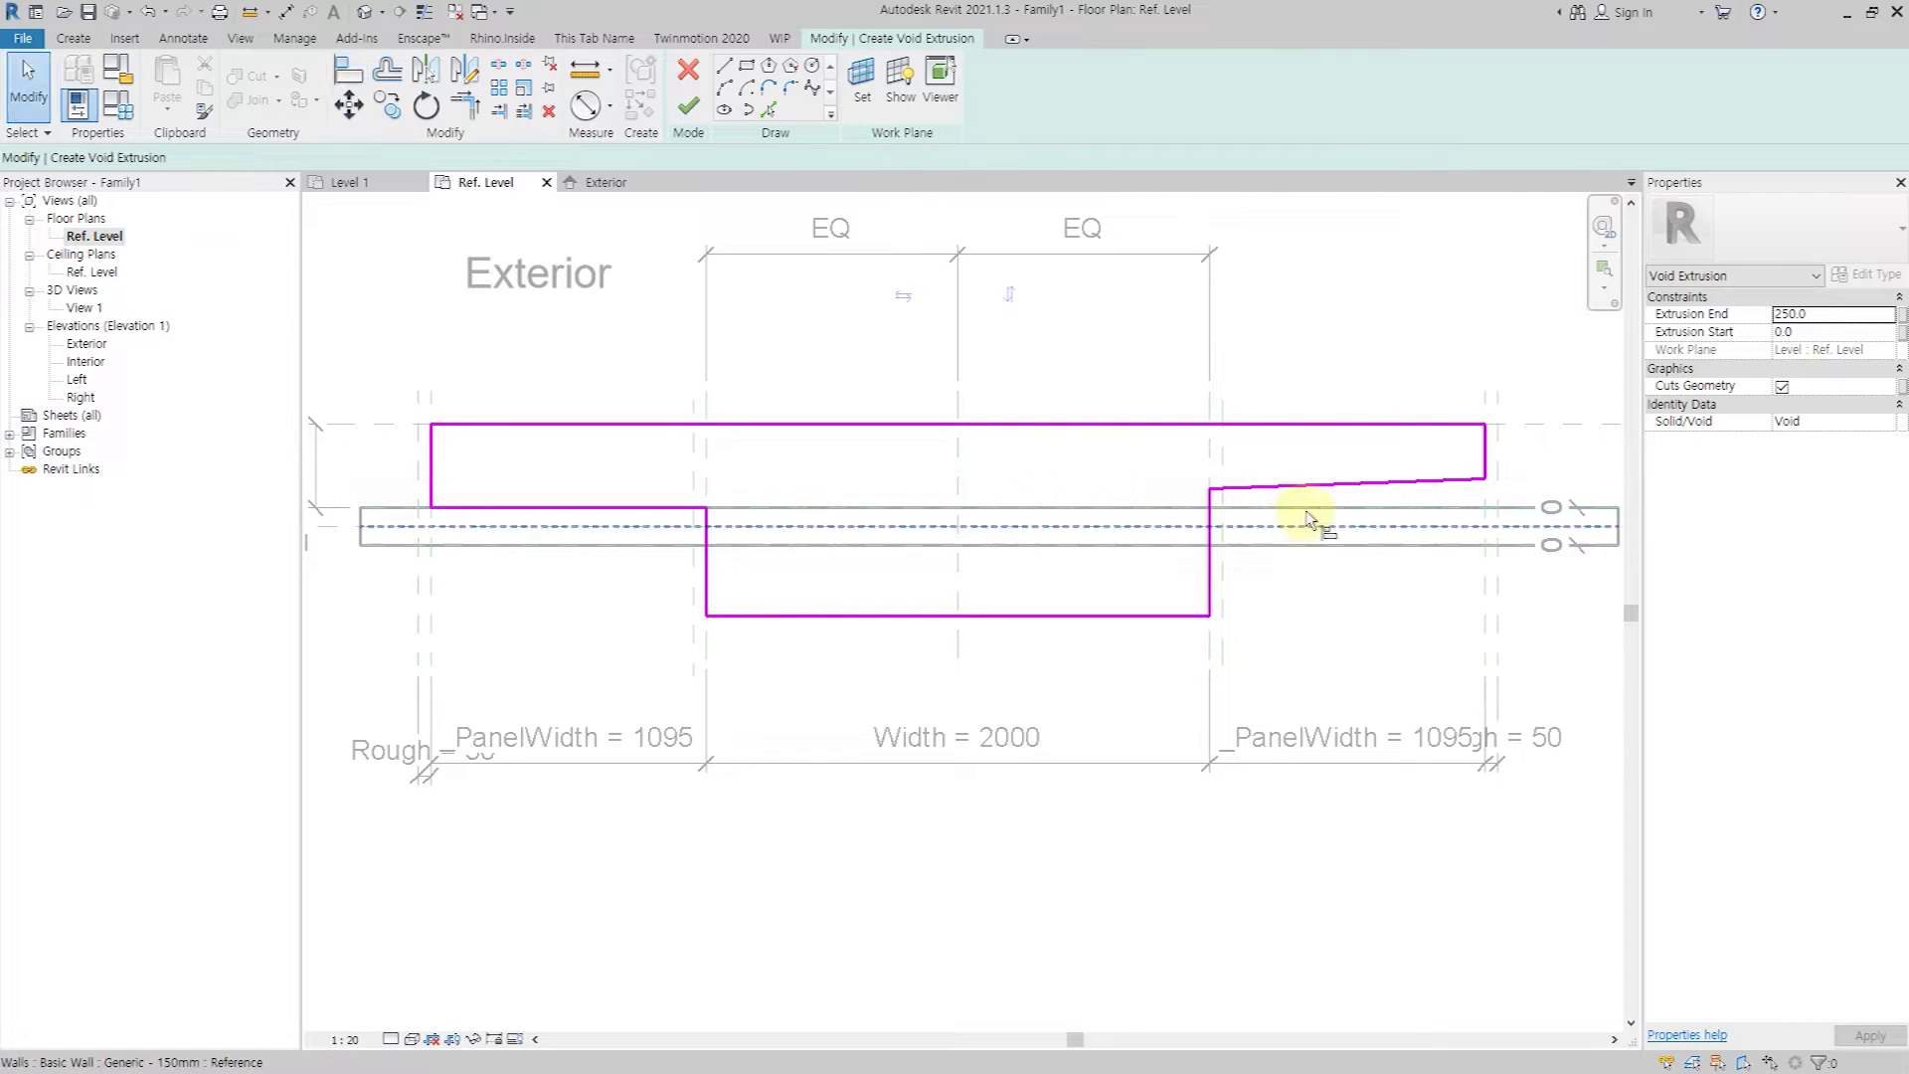
pyautogui.click(1307, 509)
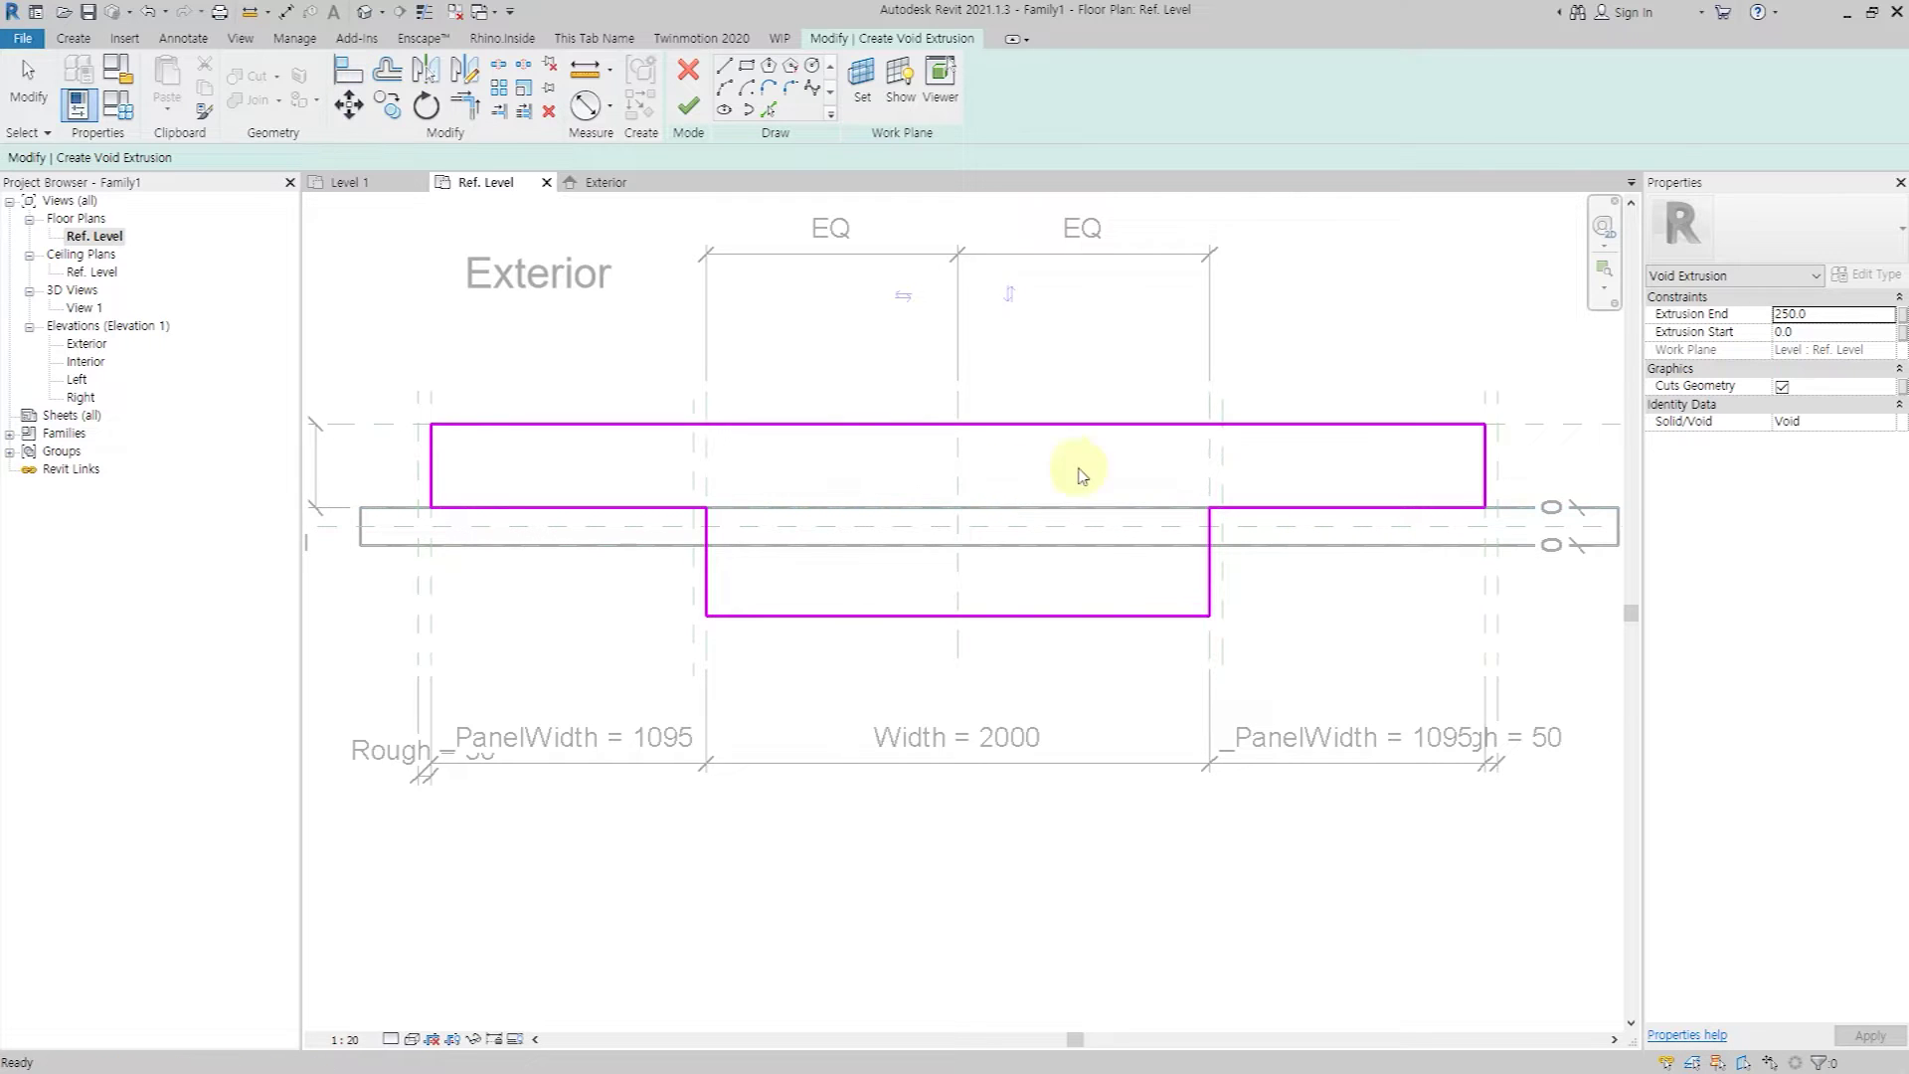
pyautogui.scroll(-1, 1082, 476)
pyautogui.press('Escape')
# Raise the top line and both wall-face segments of the outline, removing broken constraints.
pyautogui.click(1018, 437)
pyautogui.moveTo(1063, 431); pyautogui.dragTo(1065, 410)
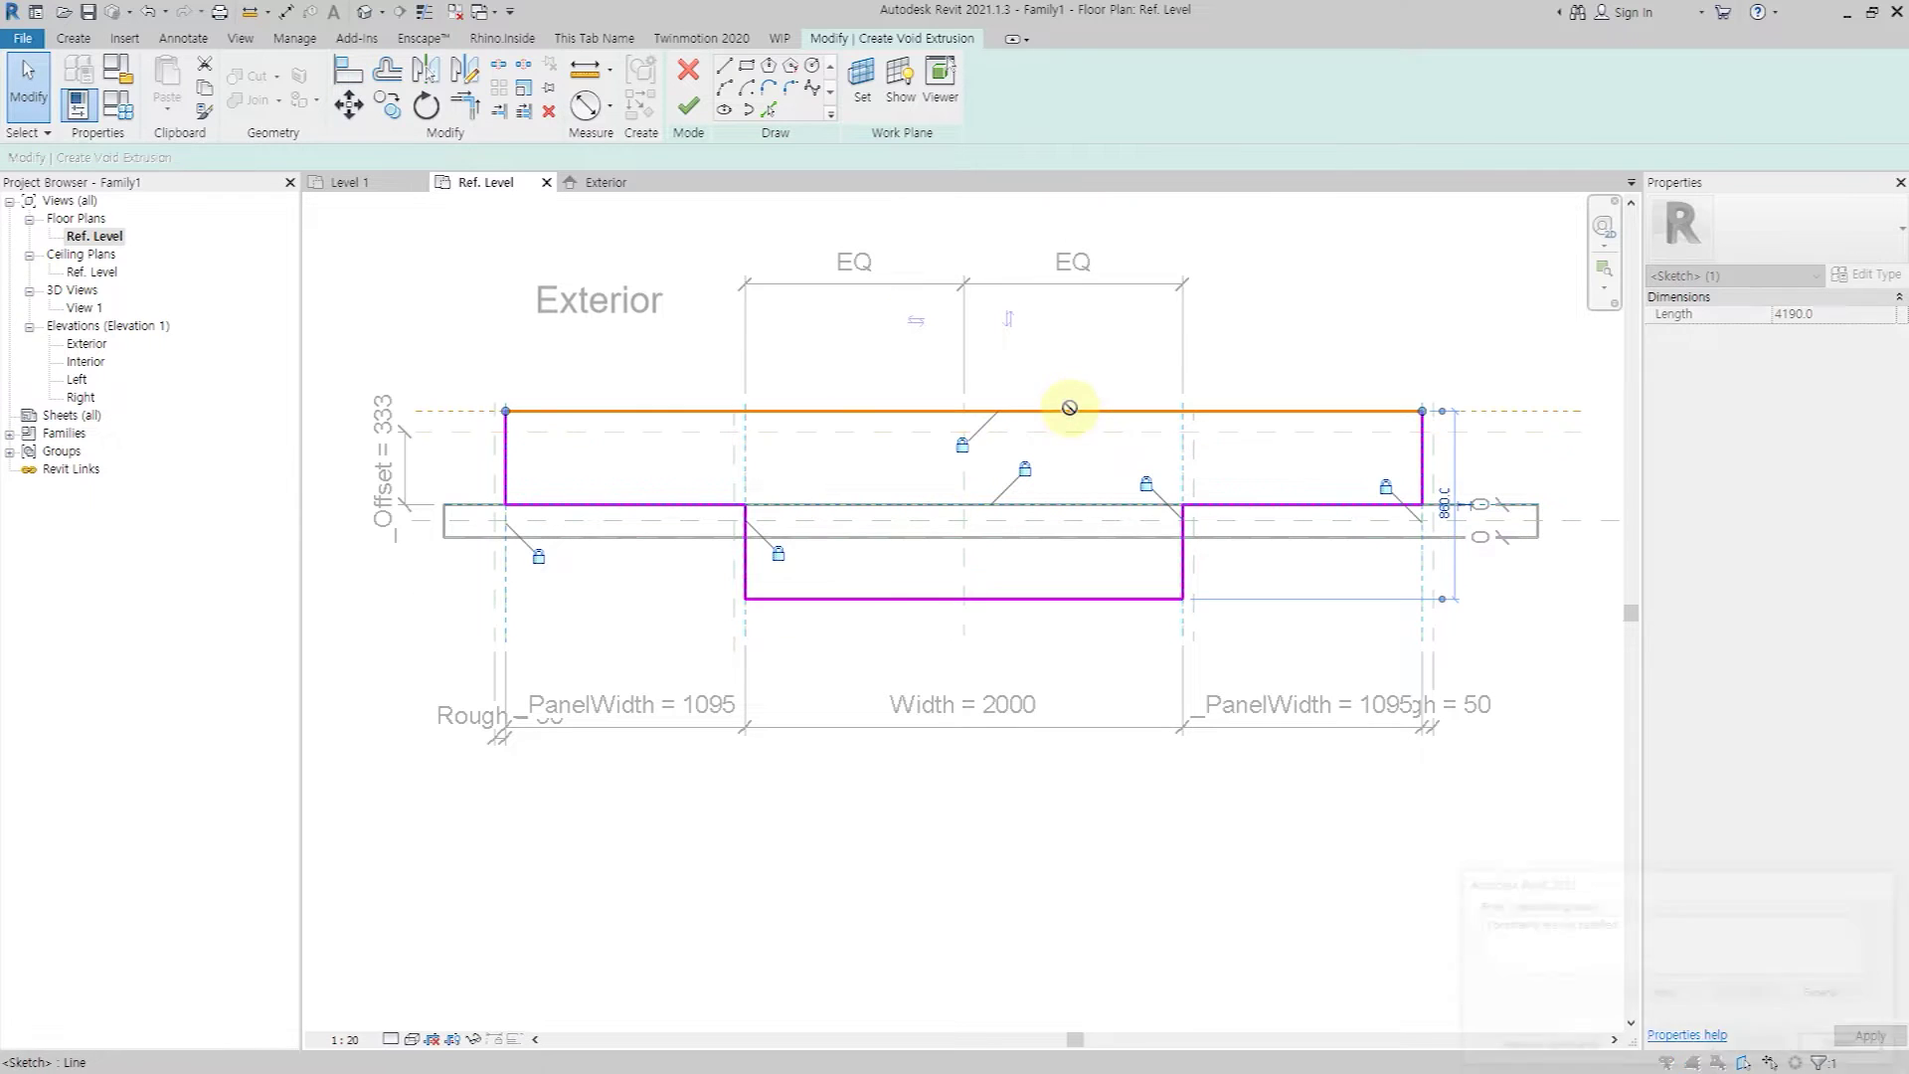
pyautogui.click(1542, 1037)
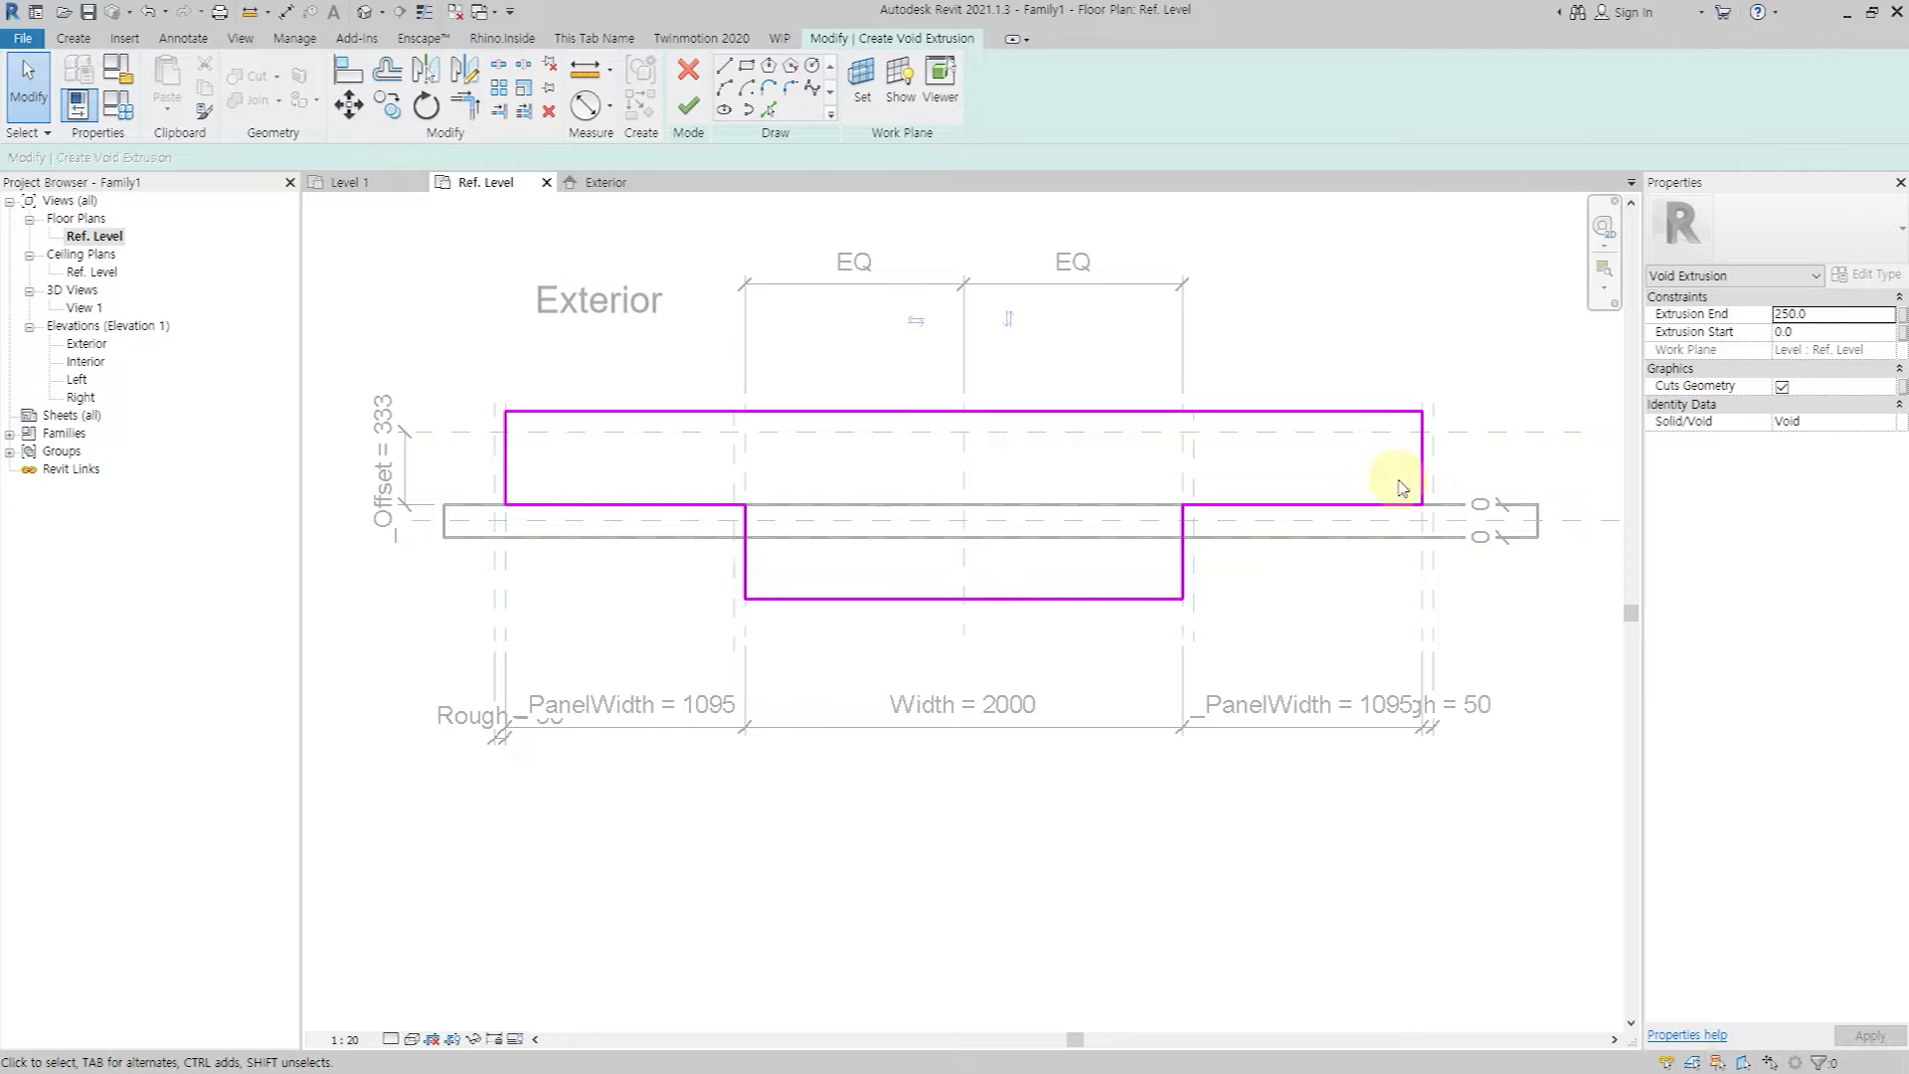
pyautogui.moveTo(1332, 509); pyautogui.dragTo(1283, 473)
pyautogui.click(1560, 1035)
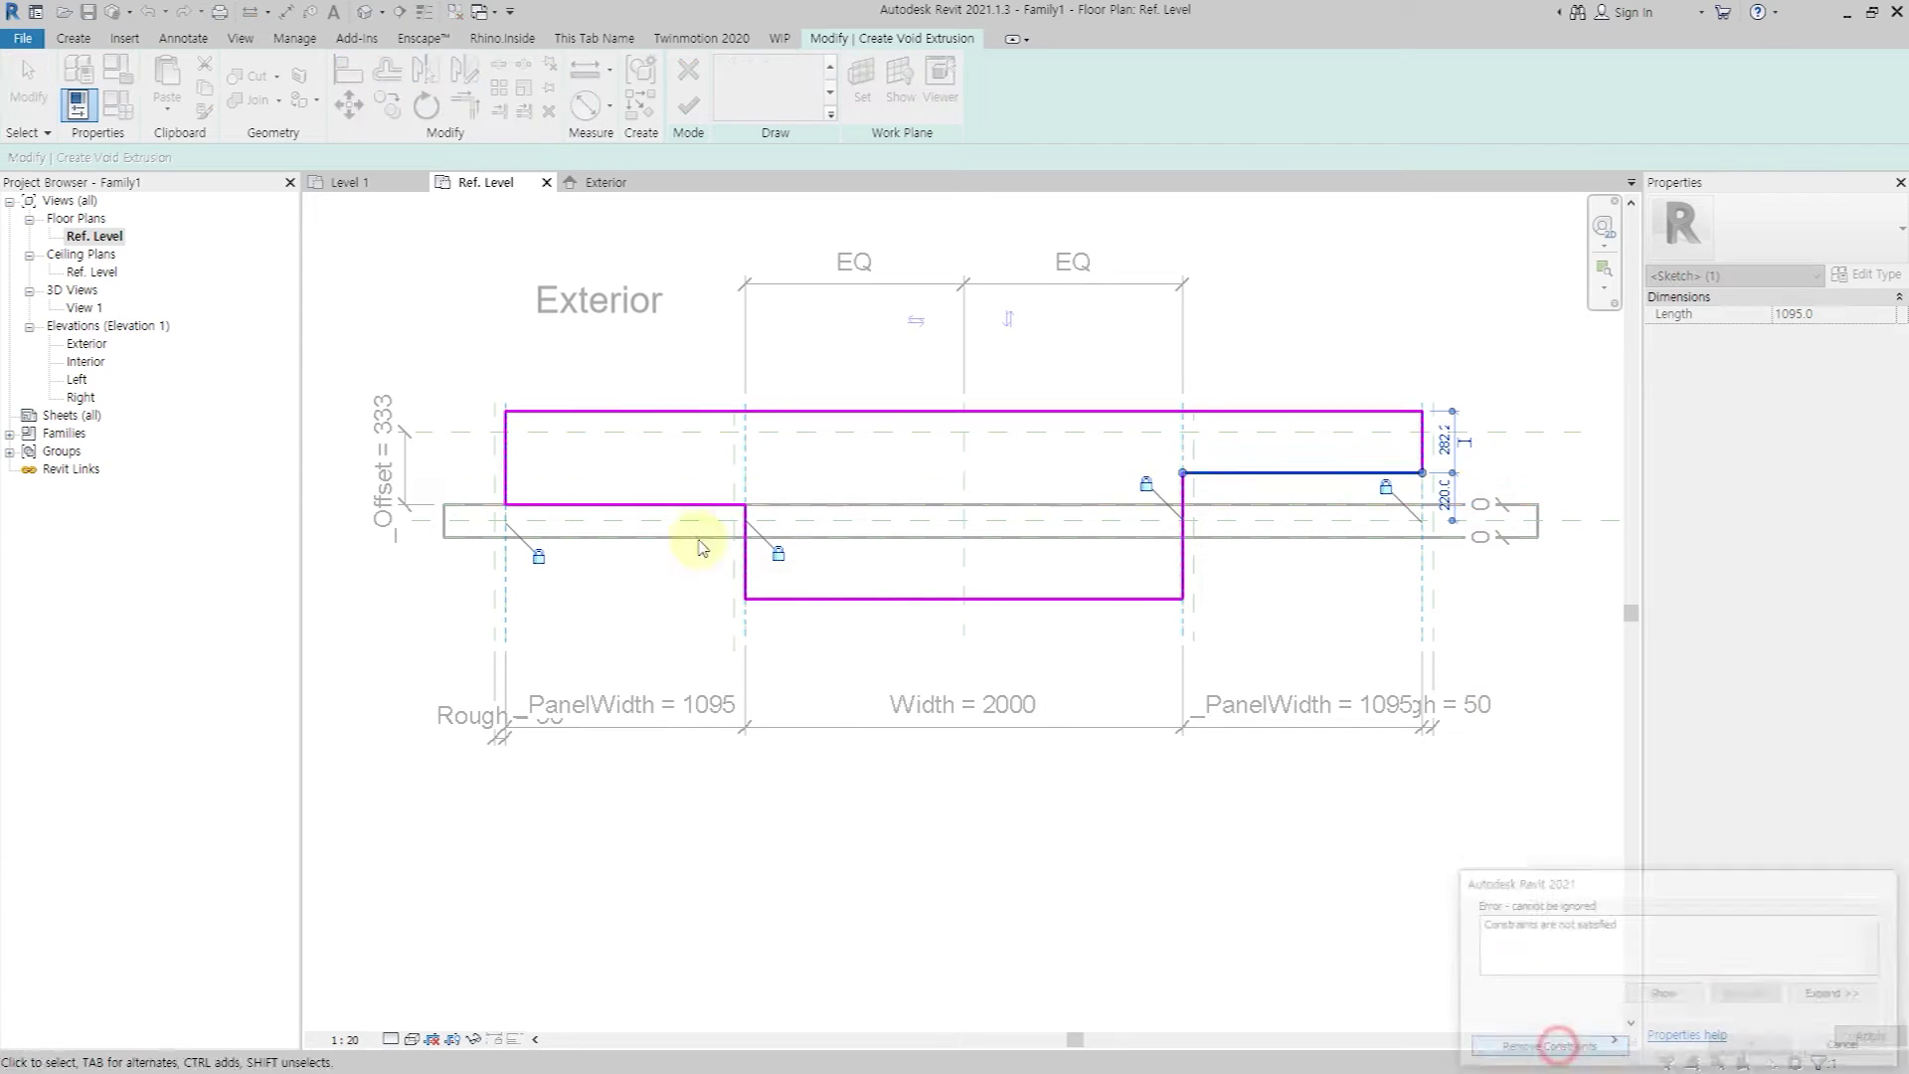
pyautogui.click(644, 505)
pyautogui.moveTo(644, 505); pyautogui.dragTo(644, 485)
pyautogui.click(1364, 627)
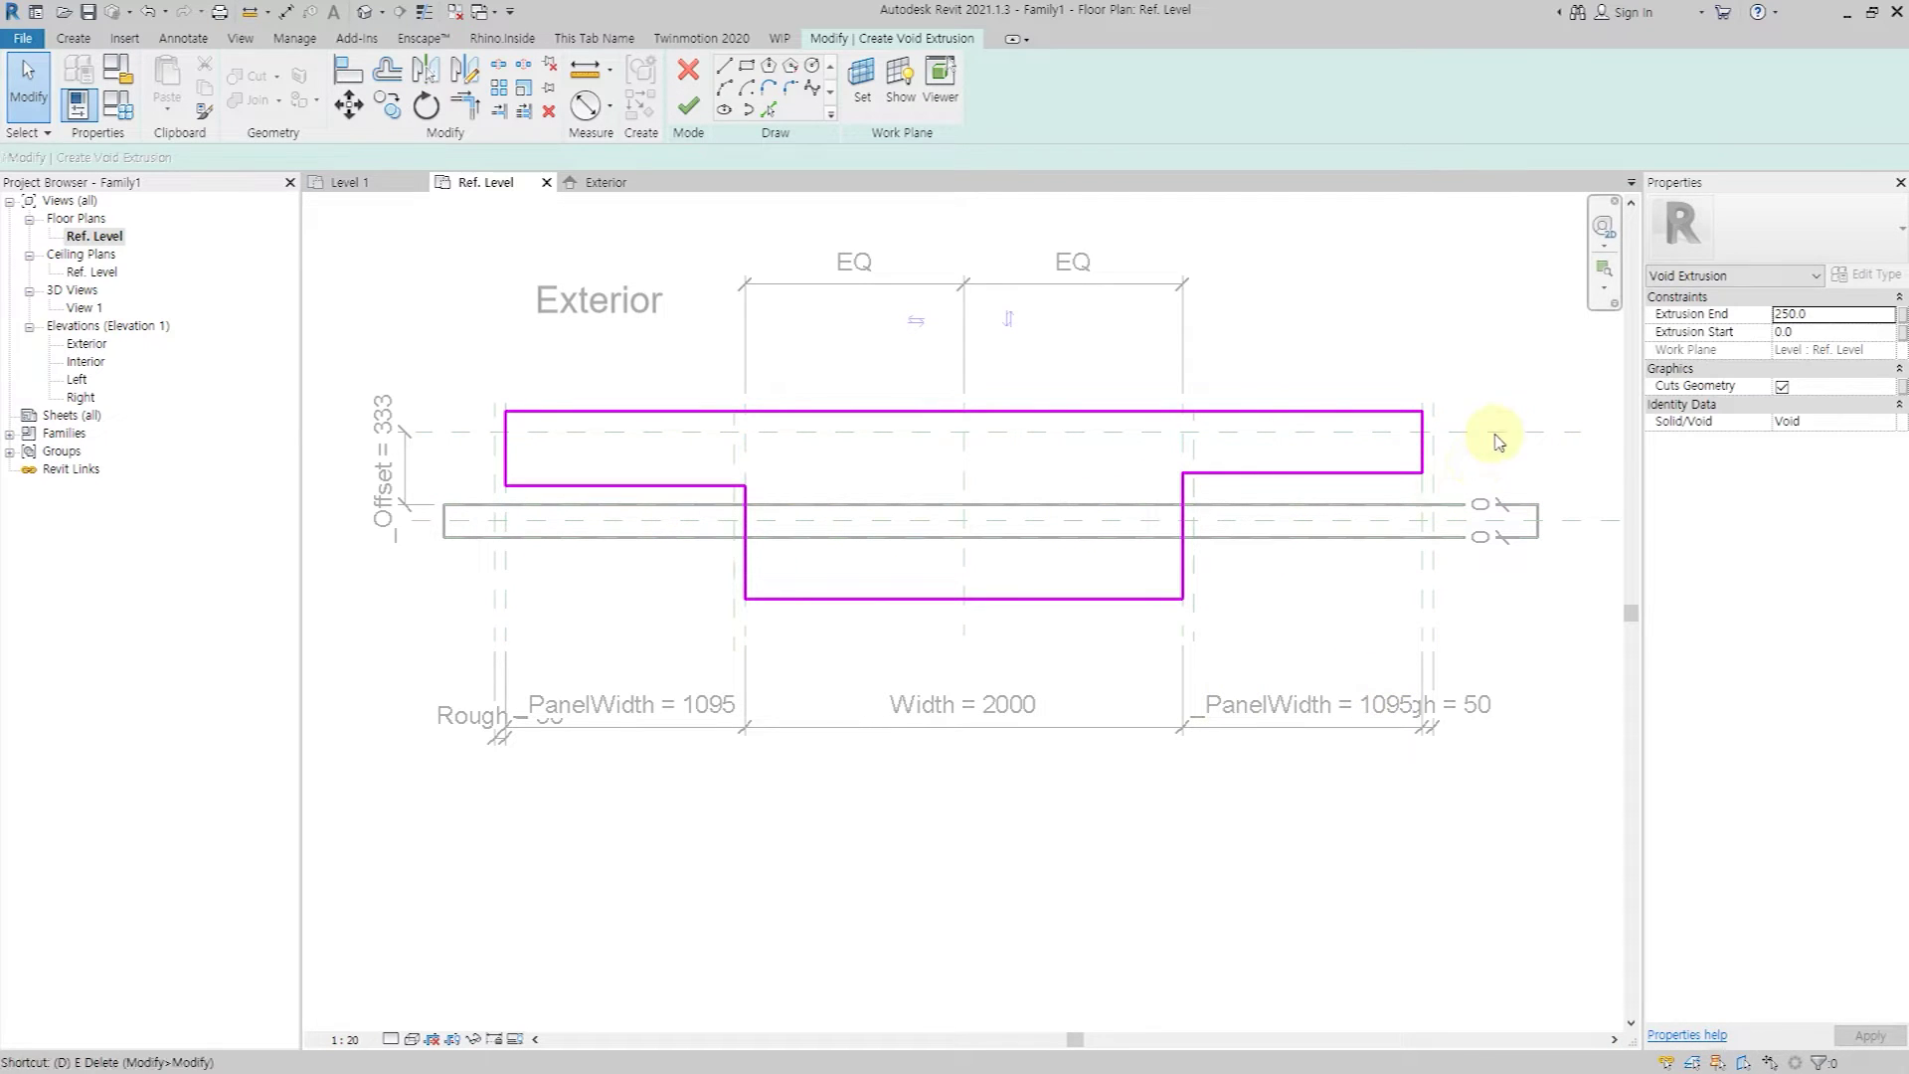
# Dimension the 188 frame gap and label it with a new _RoughOutFrameWidth parameter.
pyautogui.press('d')
pyautogui.press('i')
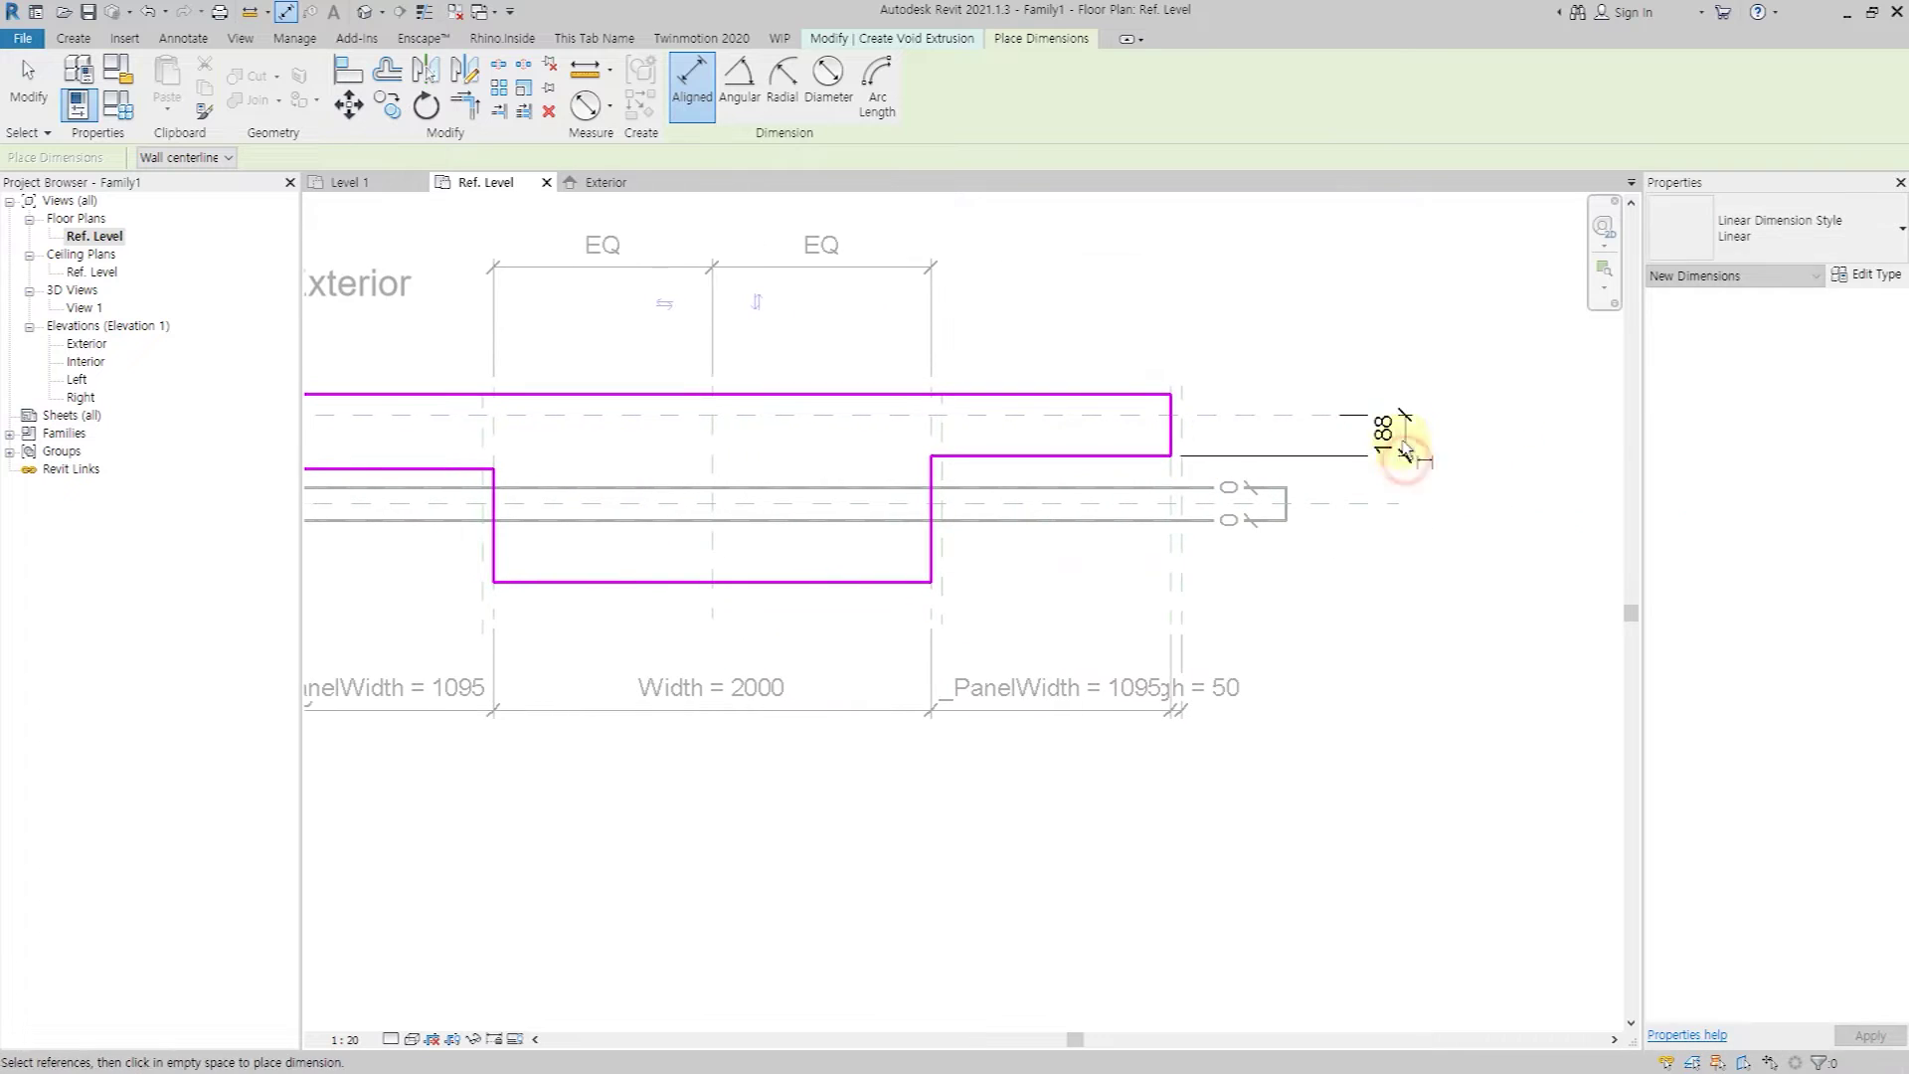
pyautogui.click(1386, 428)
pyautogui.press('Escape')
pyautogui.press('Escape')
pyautogui.moveTo(1069, 415); pyautogui.dragTo(1149, 433, button='middle')
pyautogui.click(1462, 450)
pyautogui.click(882, 86)
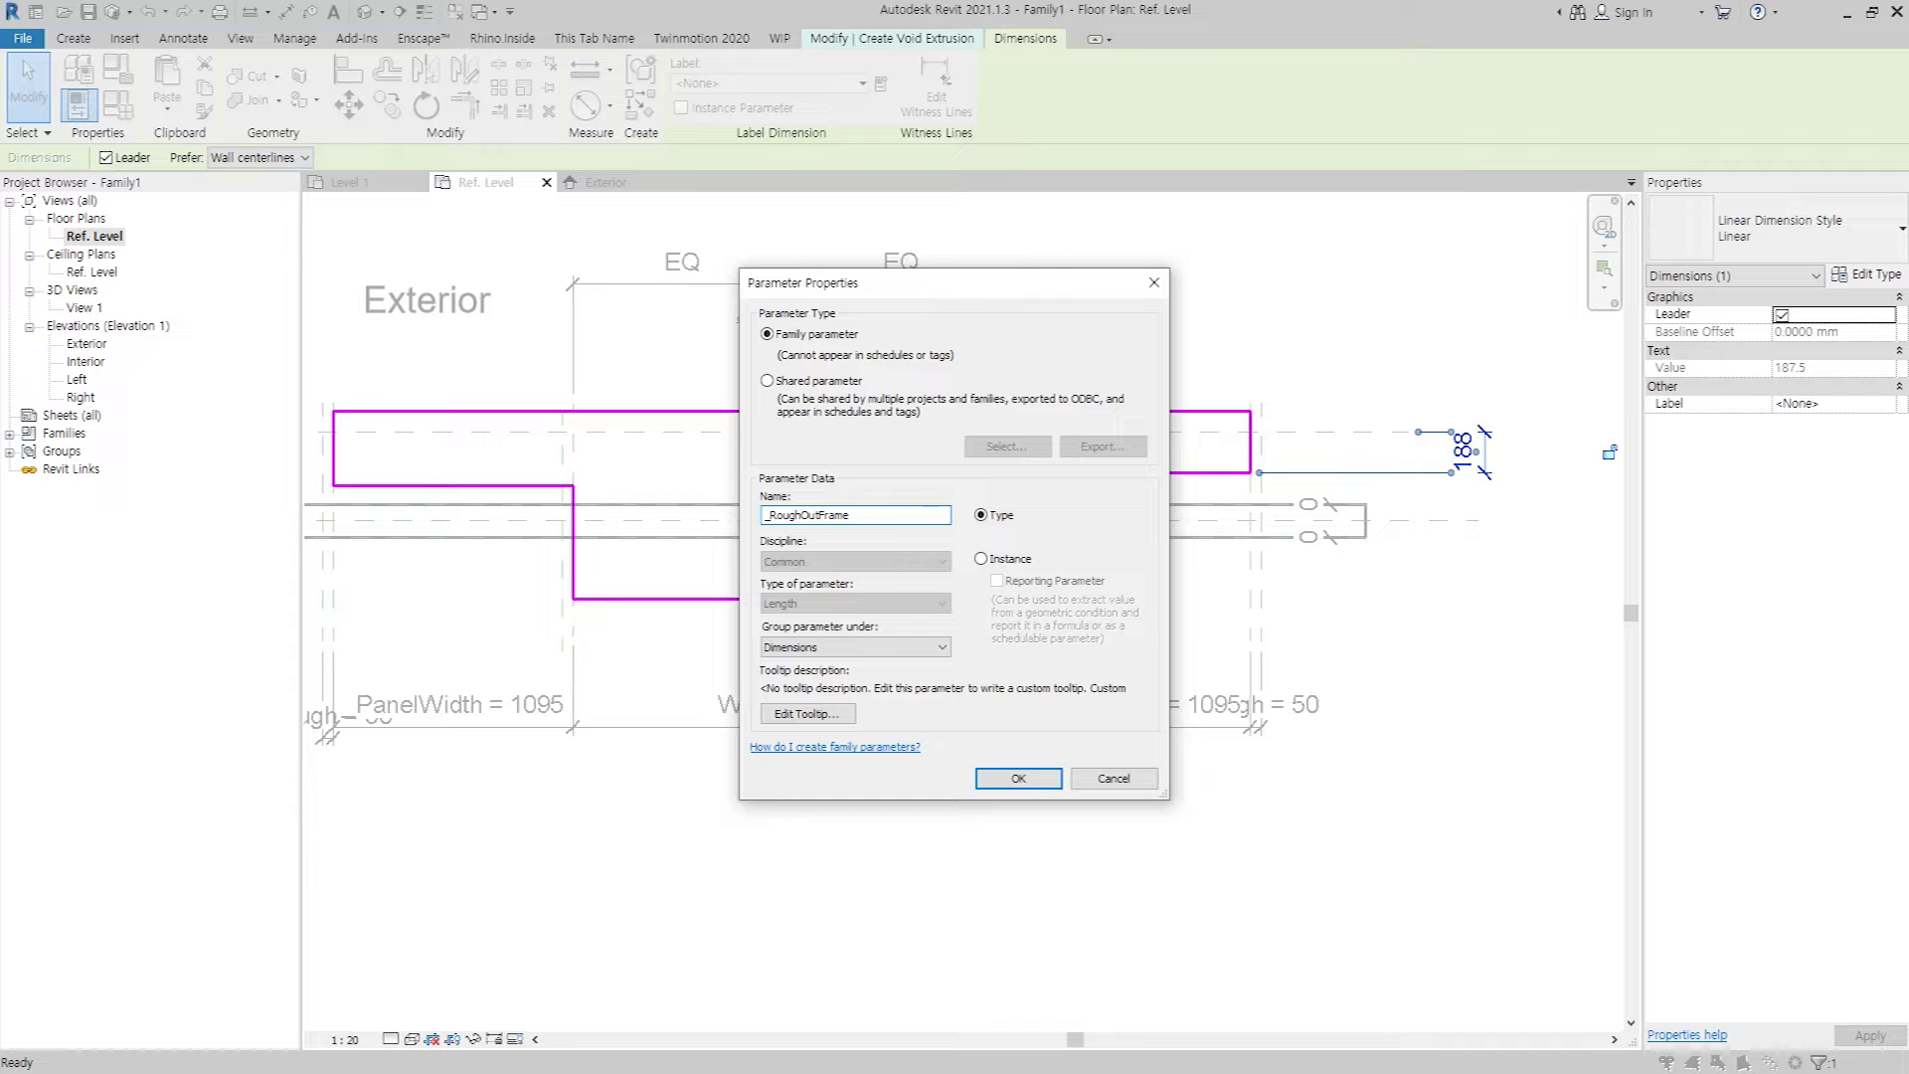
pyautogui.press('Return')
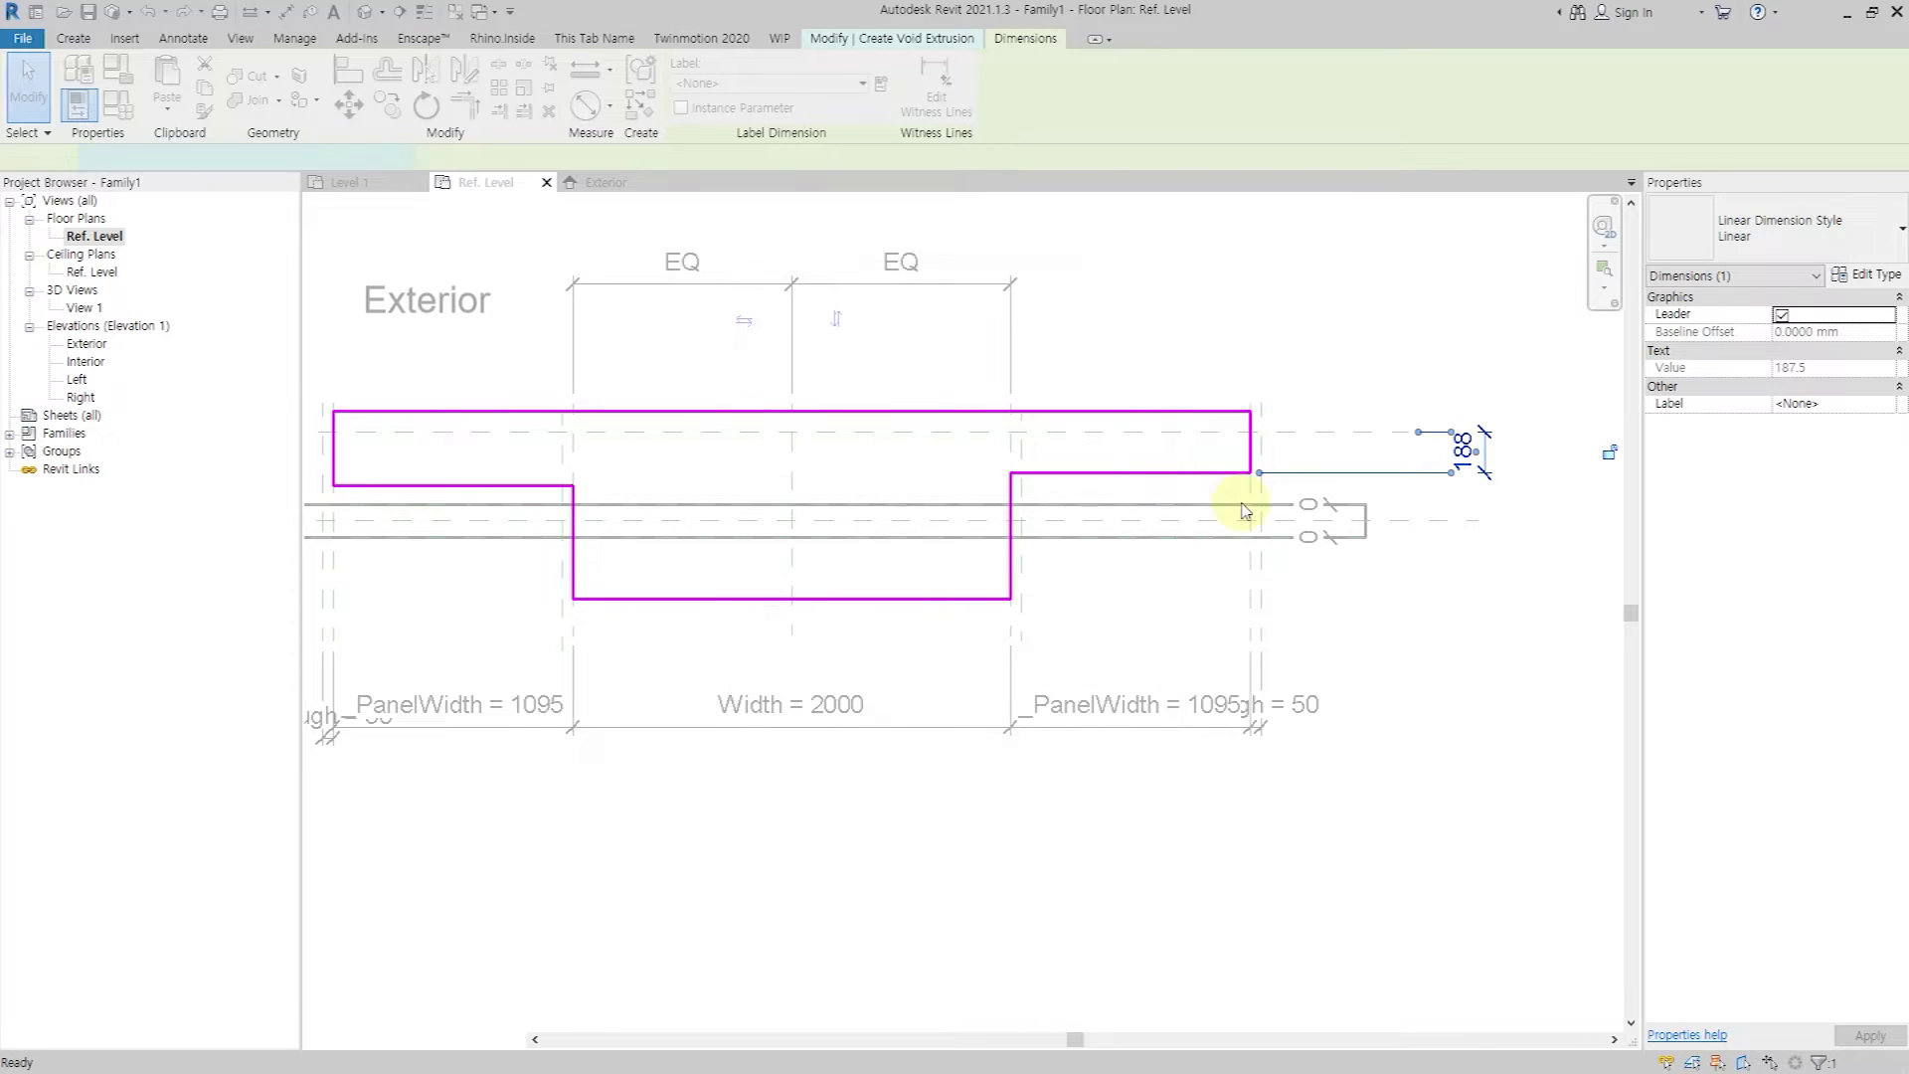
pyautogui.click(1424, 649)
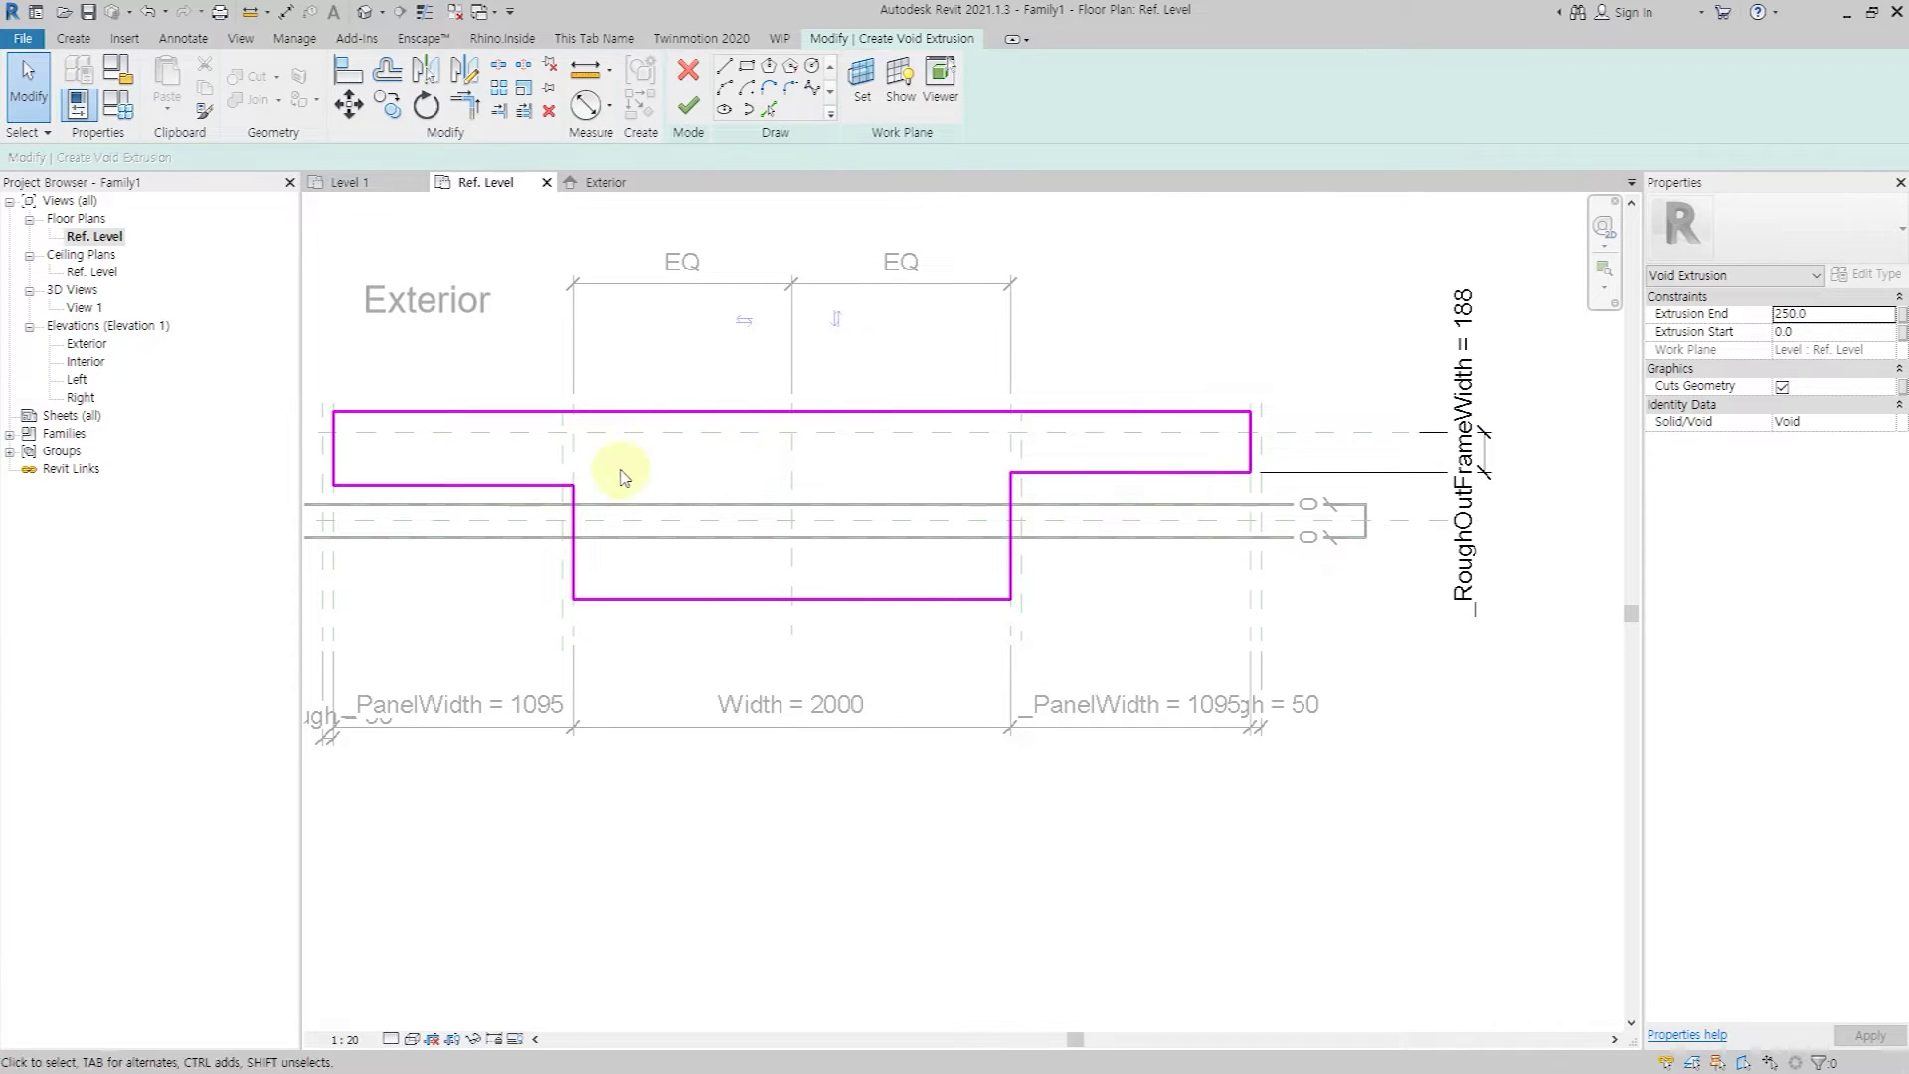
# Set the void outline's top edge 1000 above the offset plane as a permanent dimension.
pyautogui.press('a')
pyautogui.press('l')
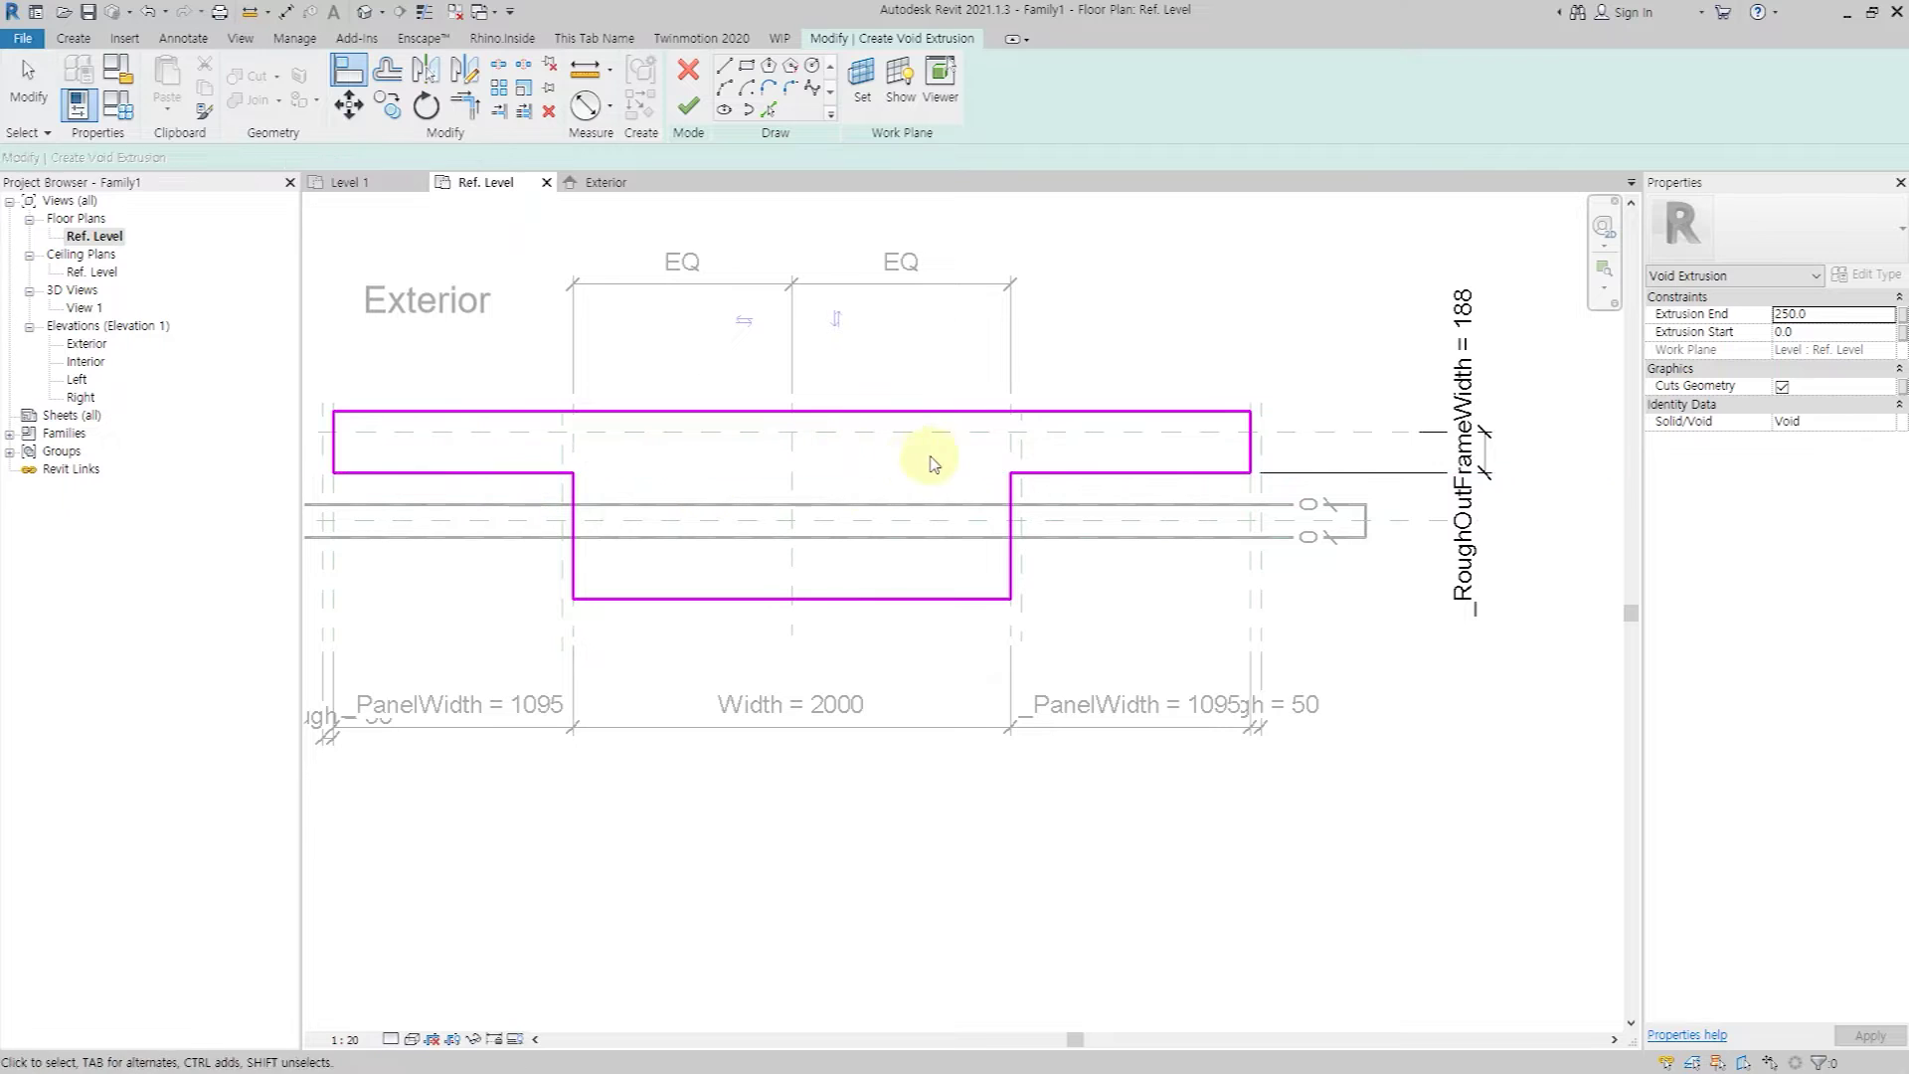
pyautogui.press('d')
pyautogui.press('i')
pyautogui.click(1150, 411)
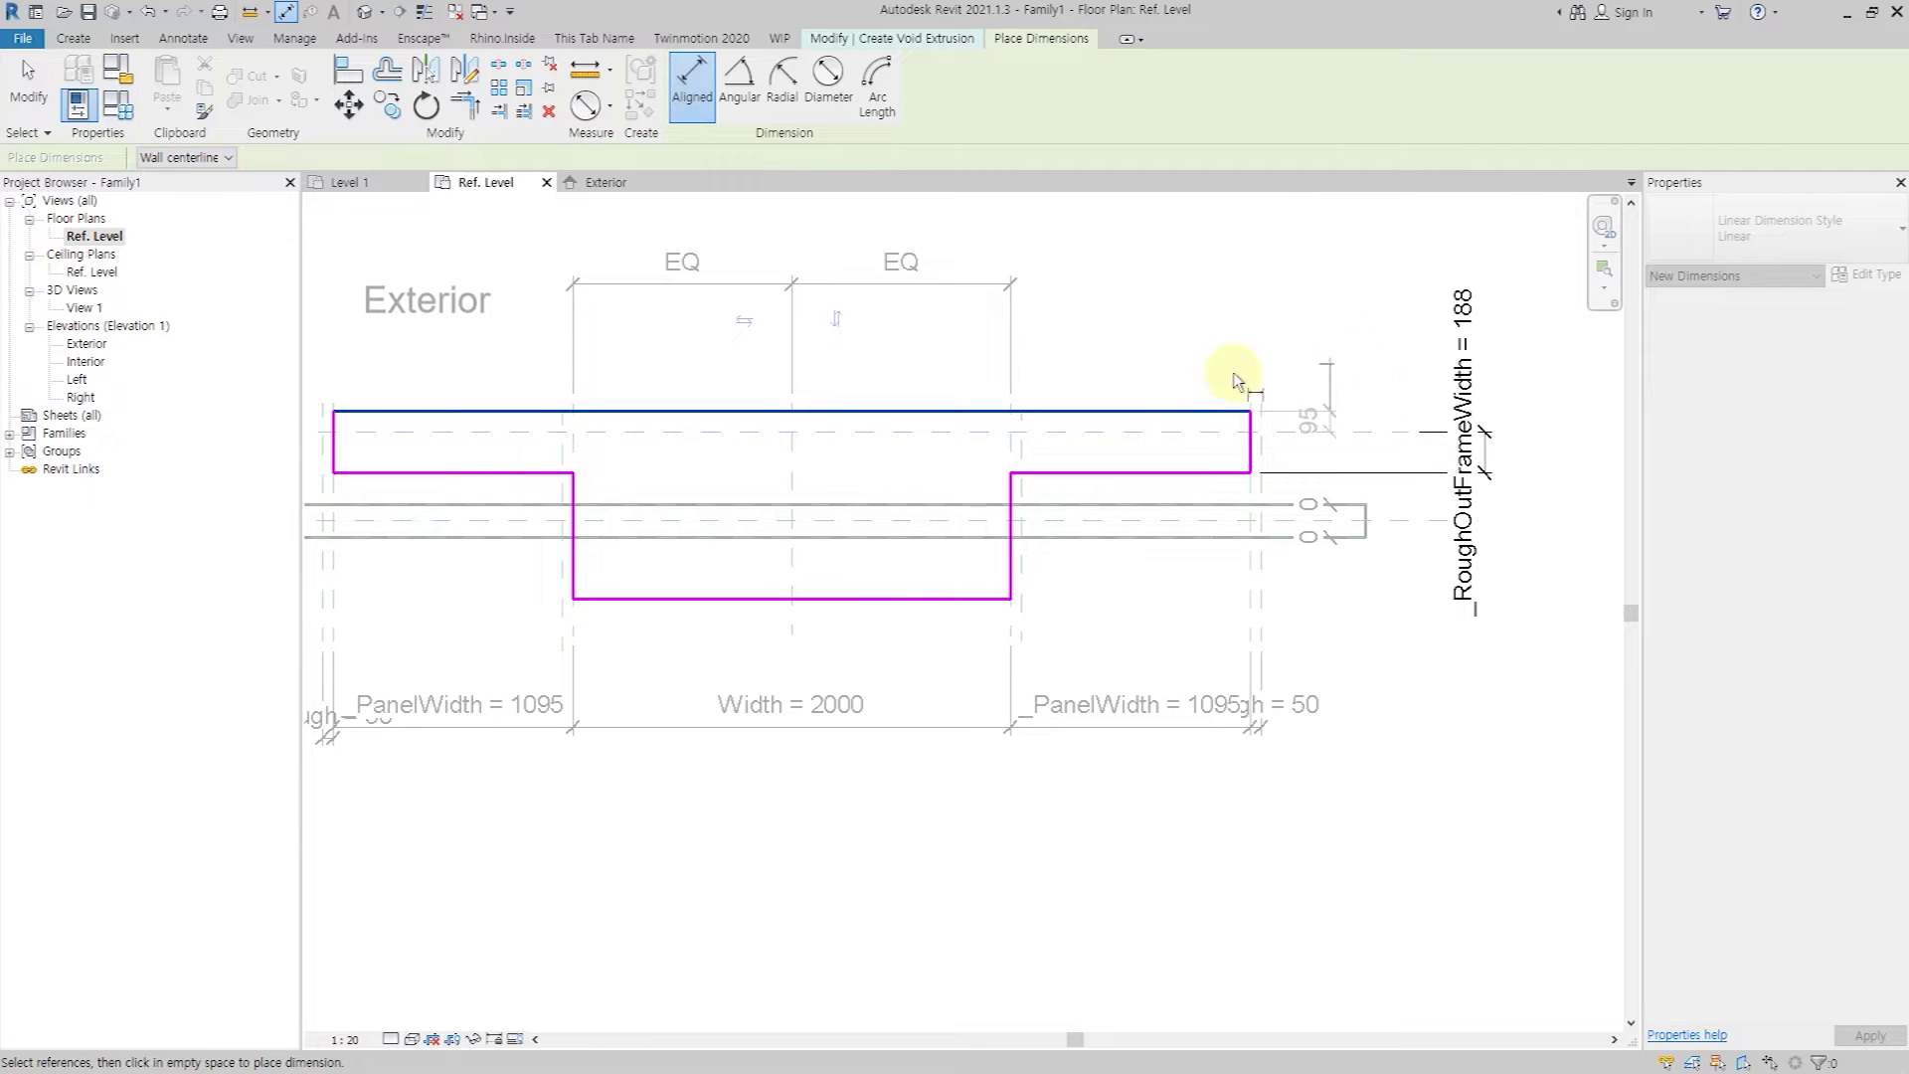
pyautogui.moveTo(1308, 373); pyautogui.dragTo(1583, 373, button='middle')
pyautogui.press('Escape')
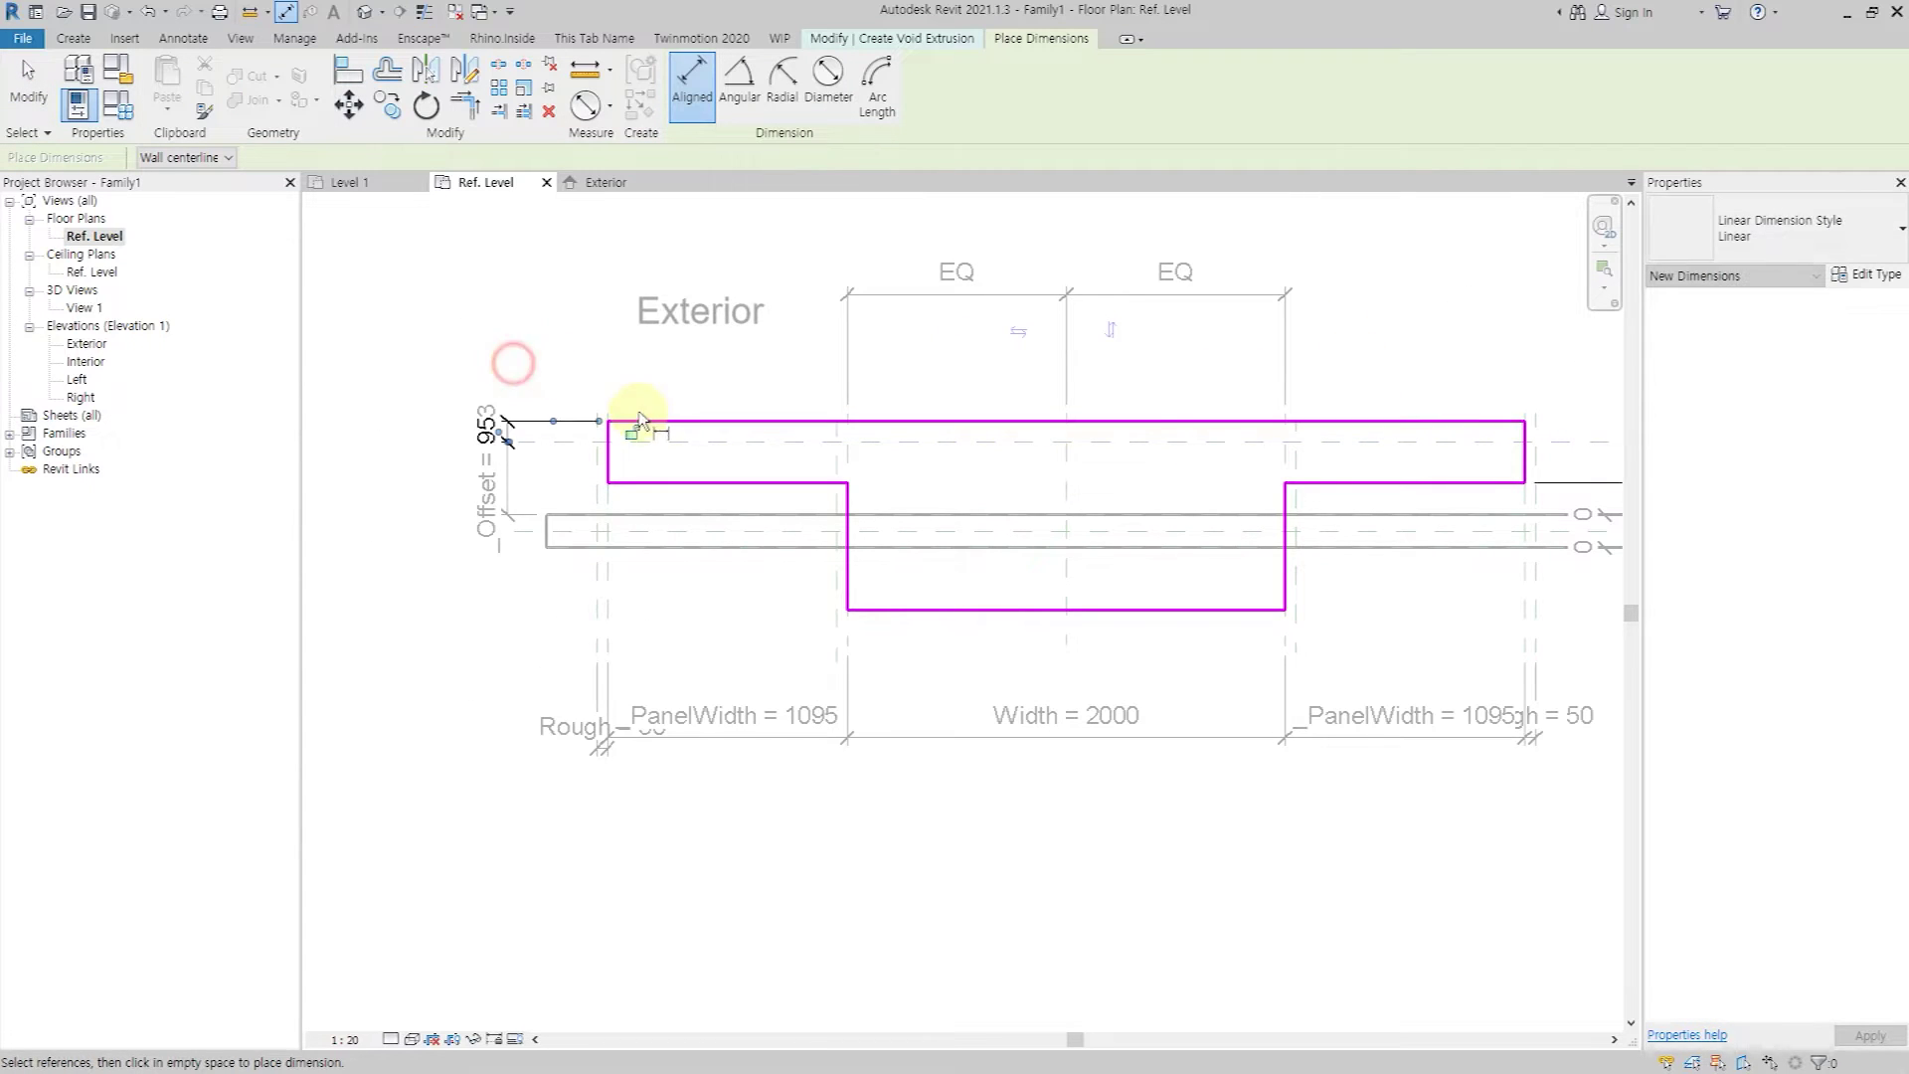
pyautogui.press('Escape')
pyautogui.click(639, 420)
pyautogui.press('Return')
pyautogui.click(503, 402)
pyautogui.scroll(-1, 571, 437)
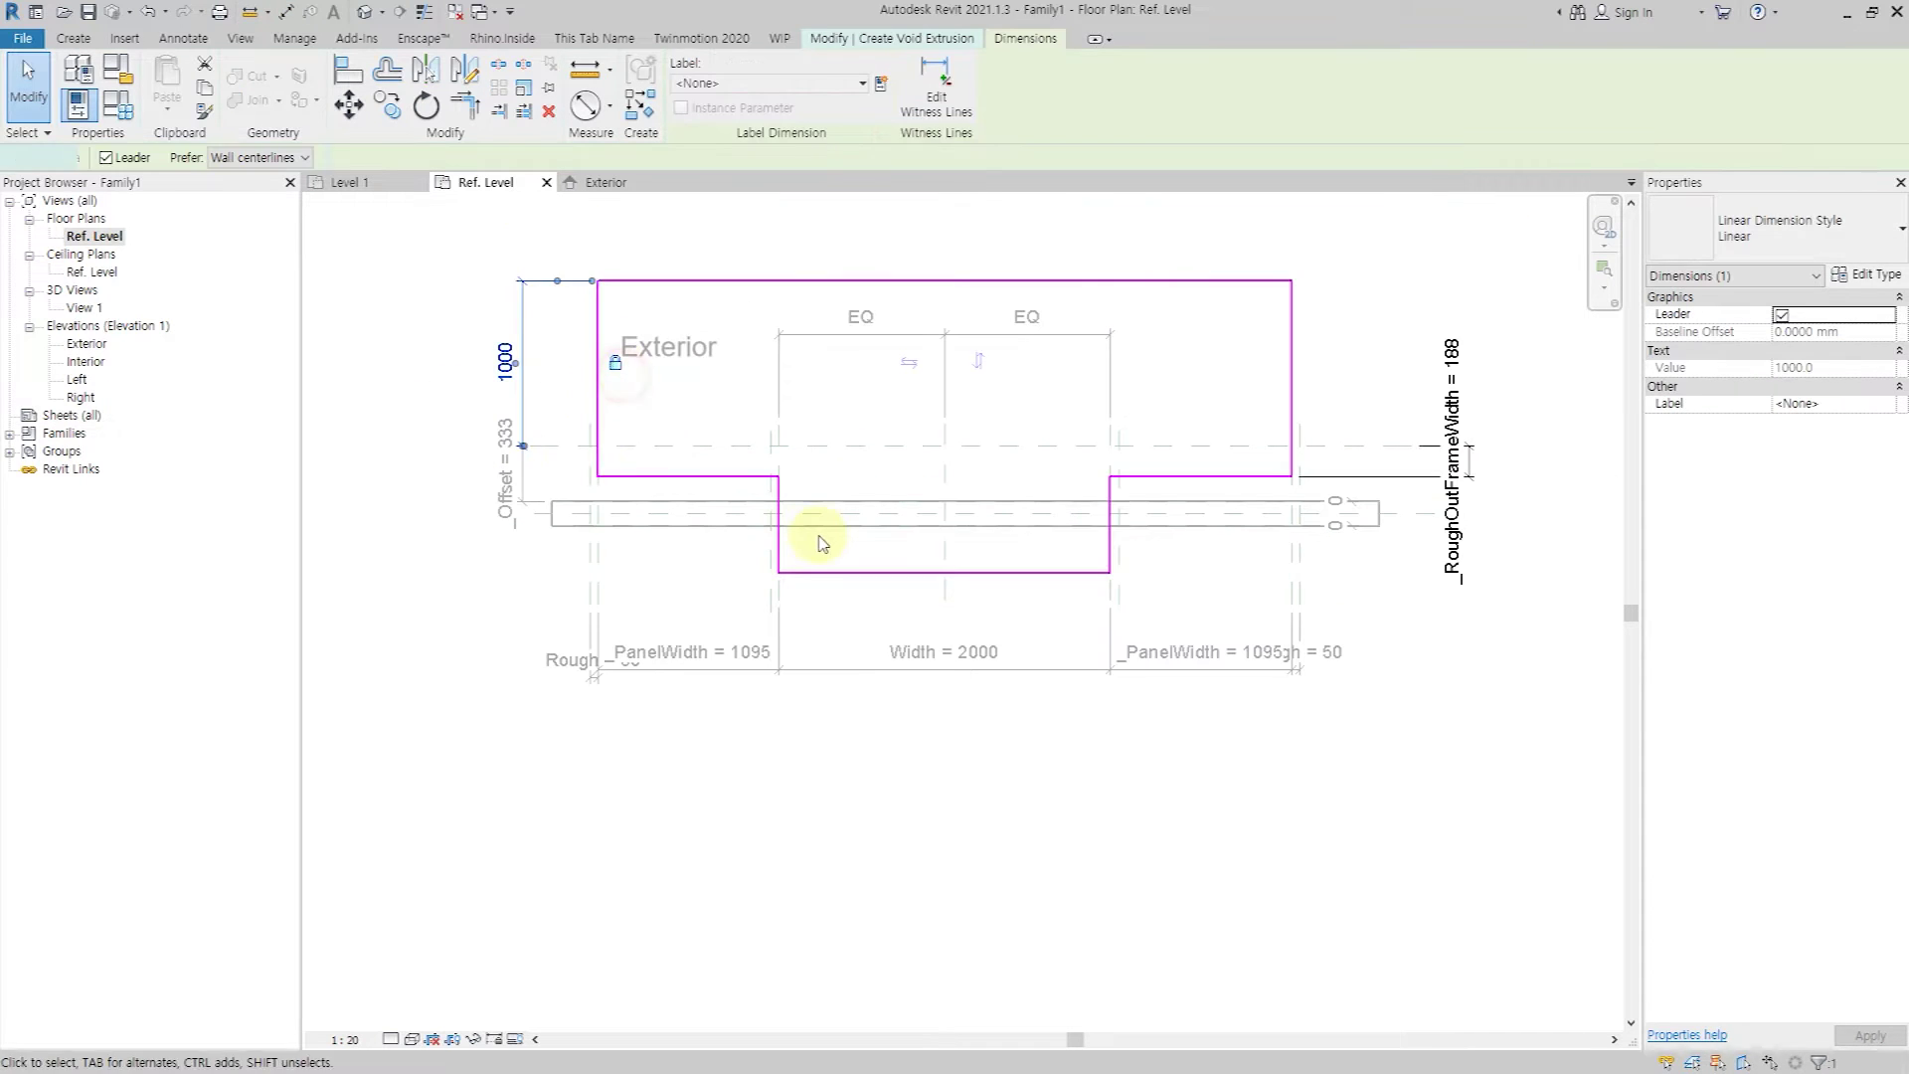
# Move the void outline's bottom edge 1000 below the wall face.
pyautogui.press('Escape')
pyautogui.press('d')
pyautogui.press('i')
pyautogui.click(836, 568)
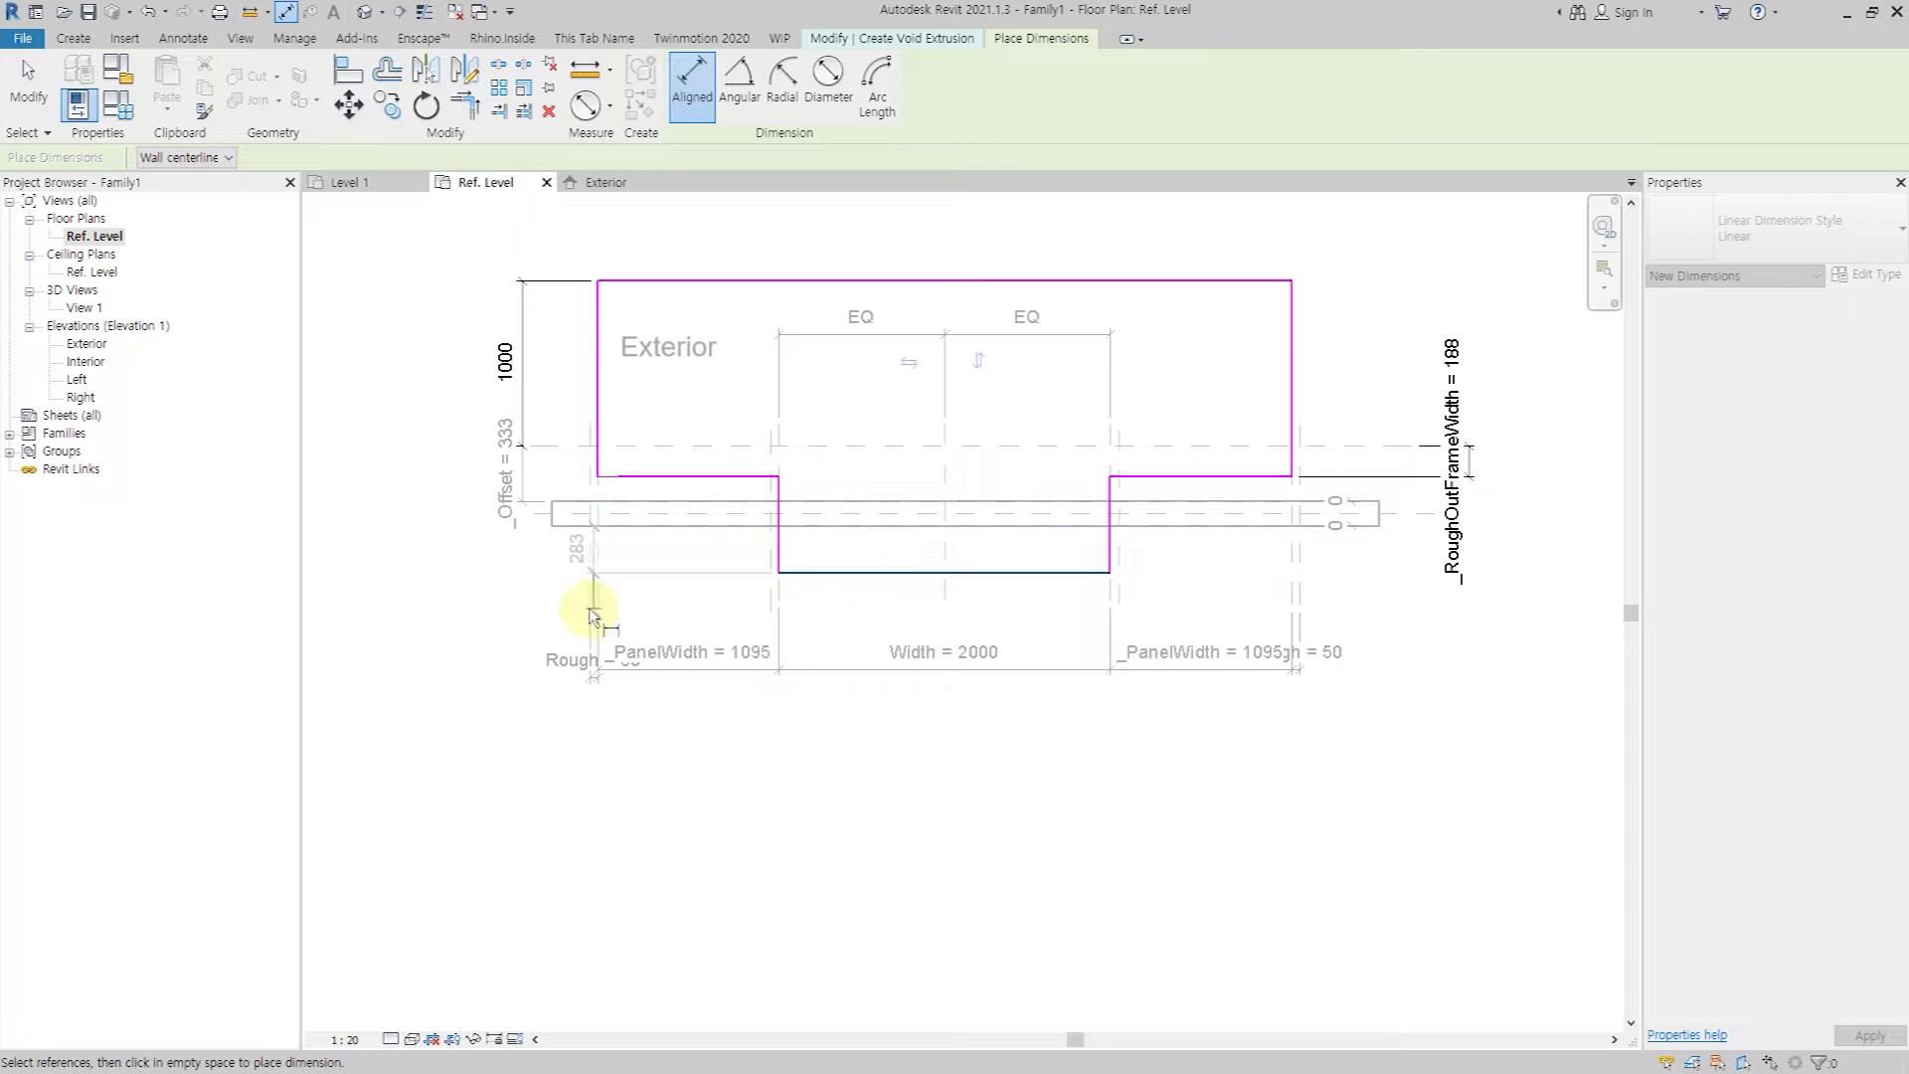
pyautogui.click(522, 608)
pyautogui.press('Escape')
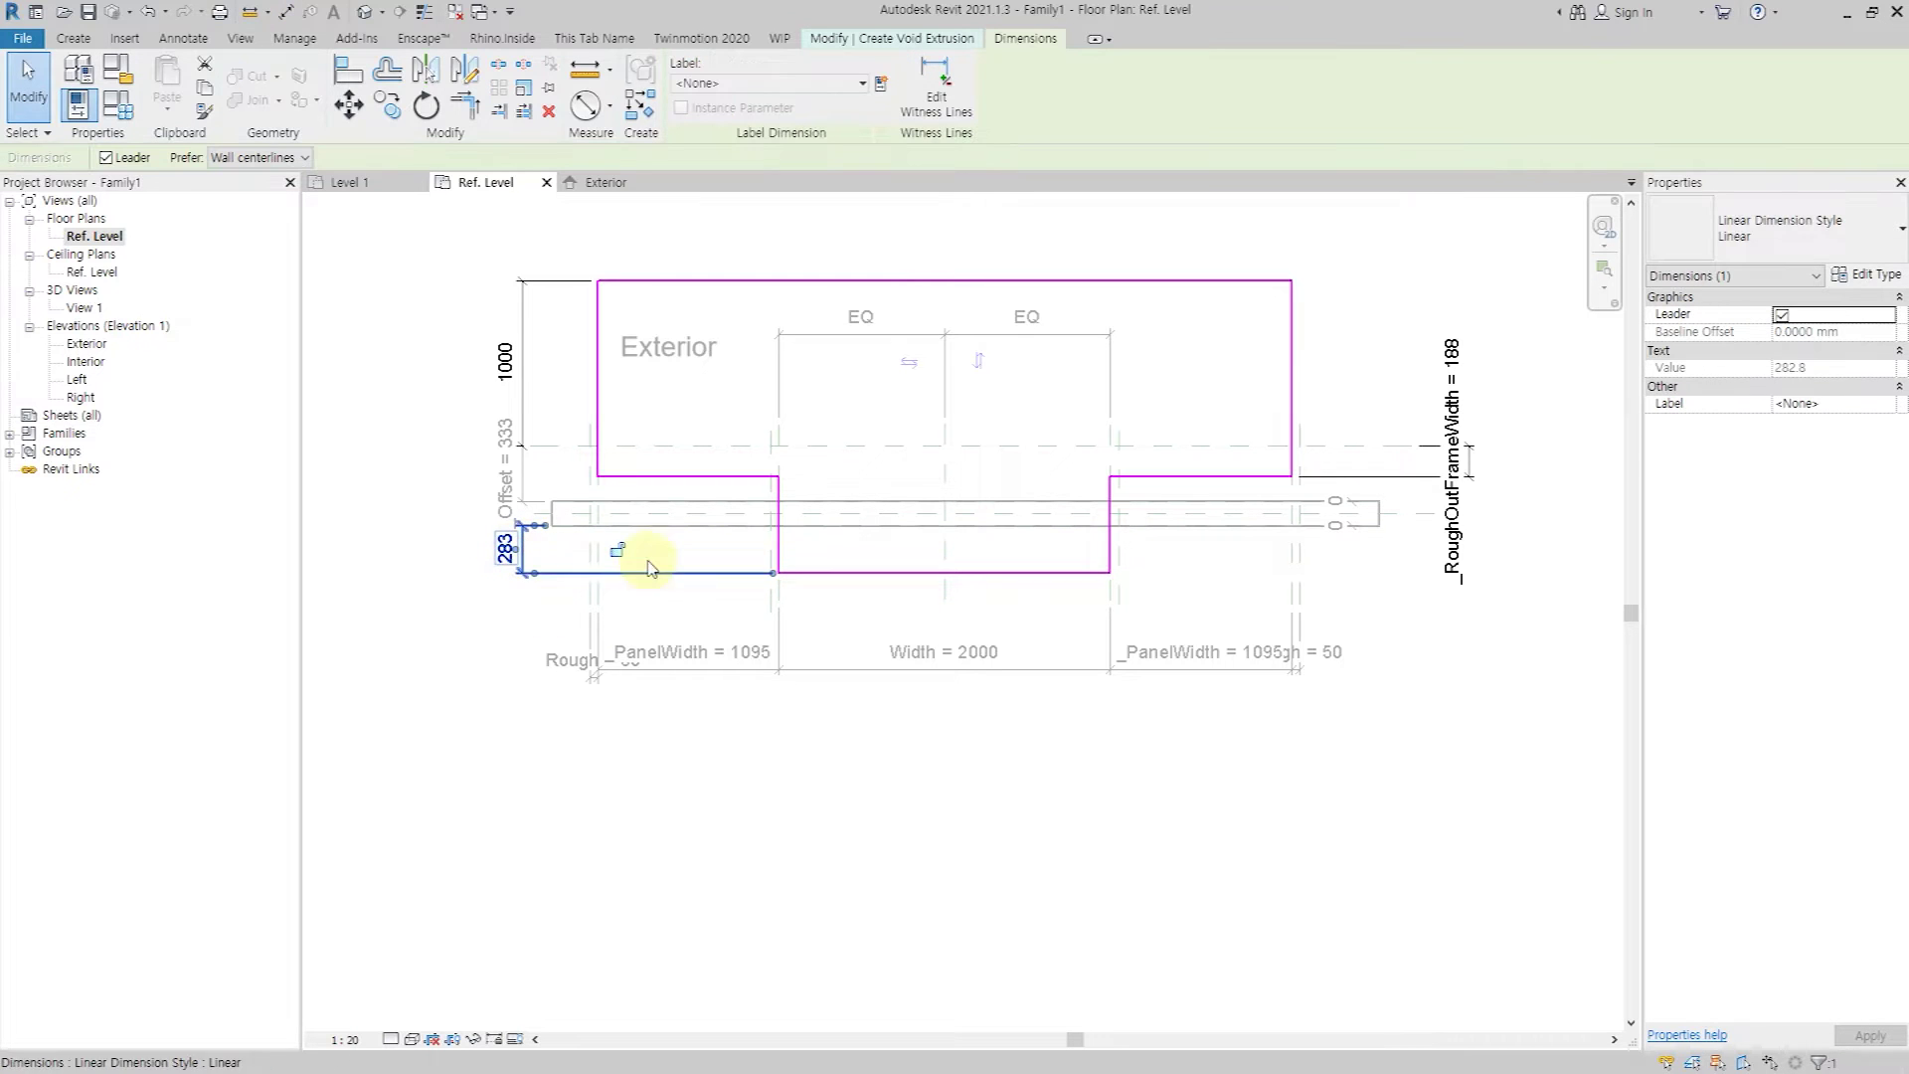
pyautogui.click(838, 581)
pyautogui.click(476, 549)
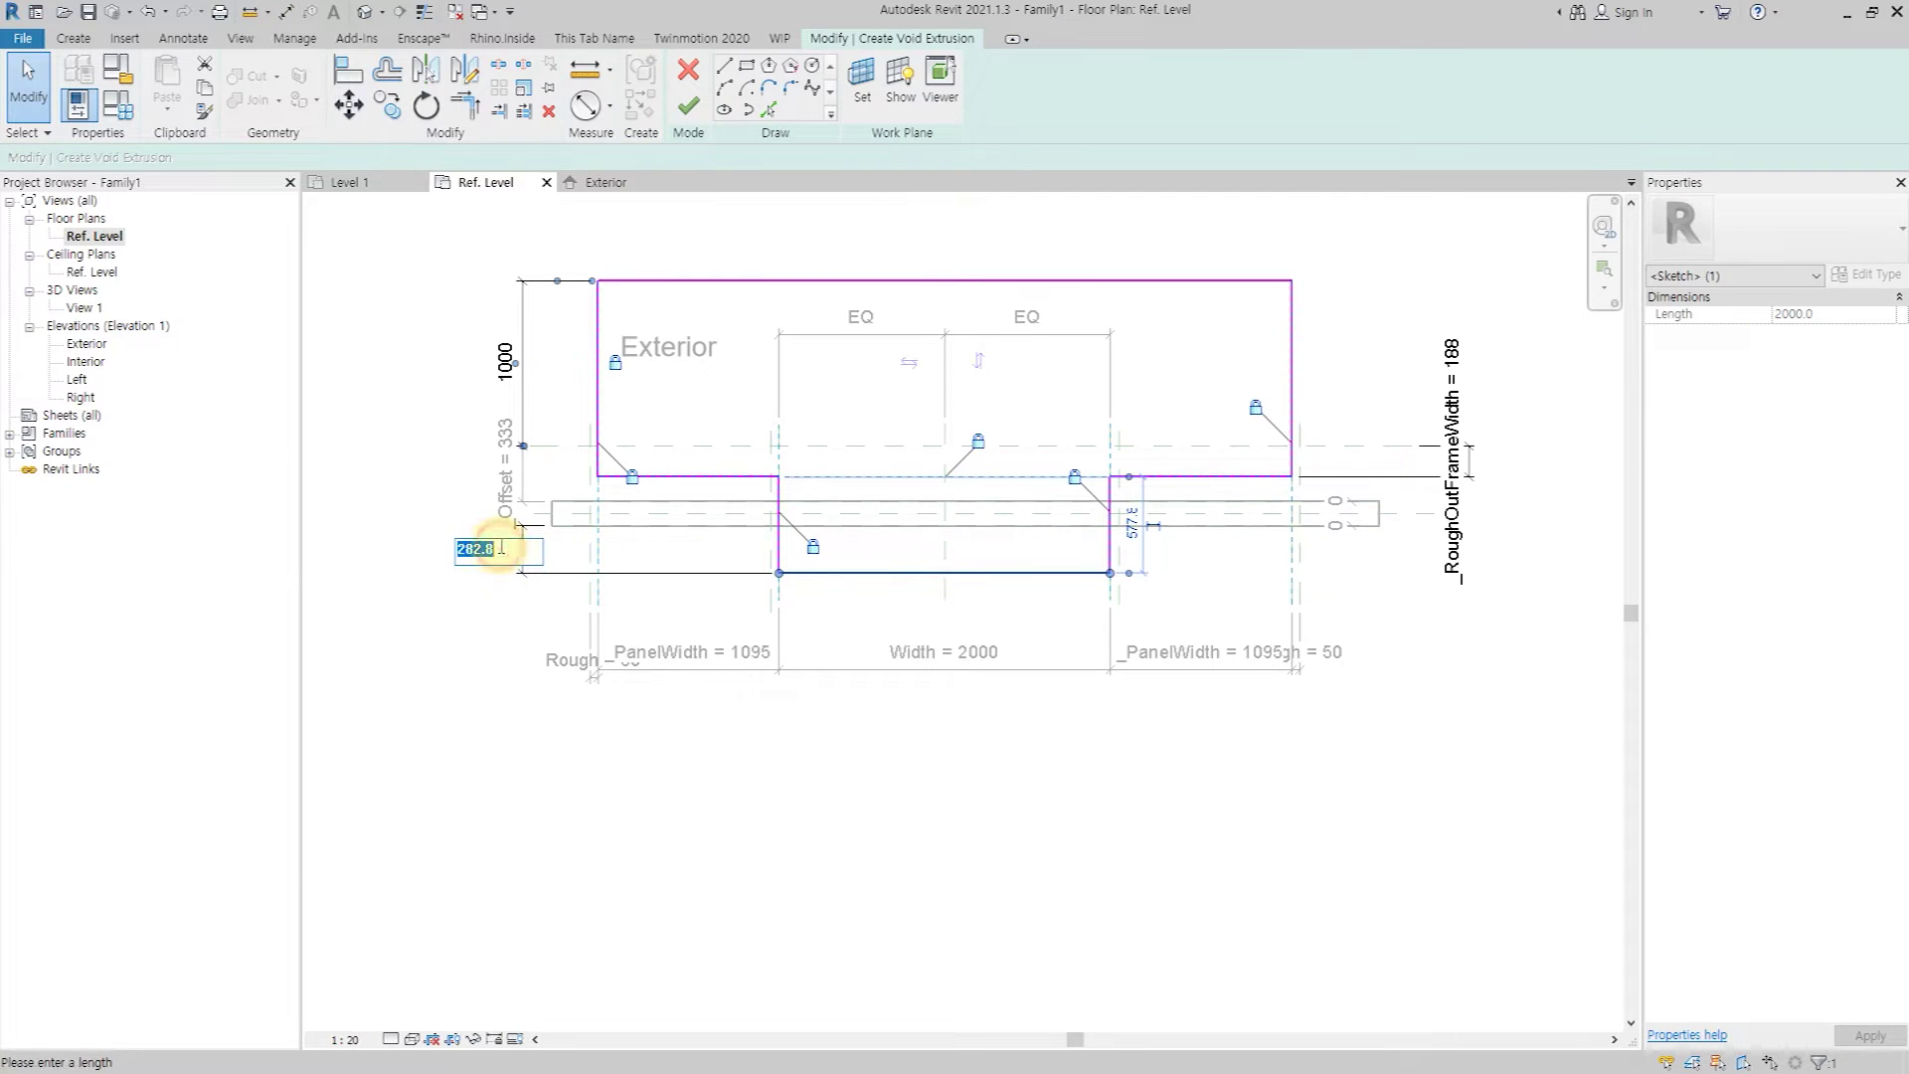
pyautogui.write('00')
pyautogui.press('Return')
pyautogui.click(616, 612)
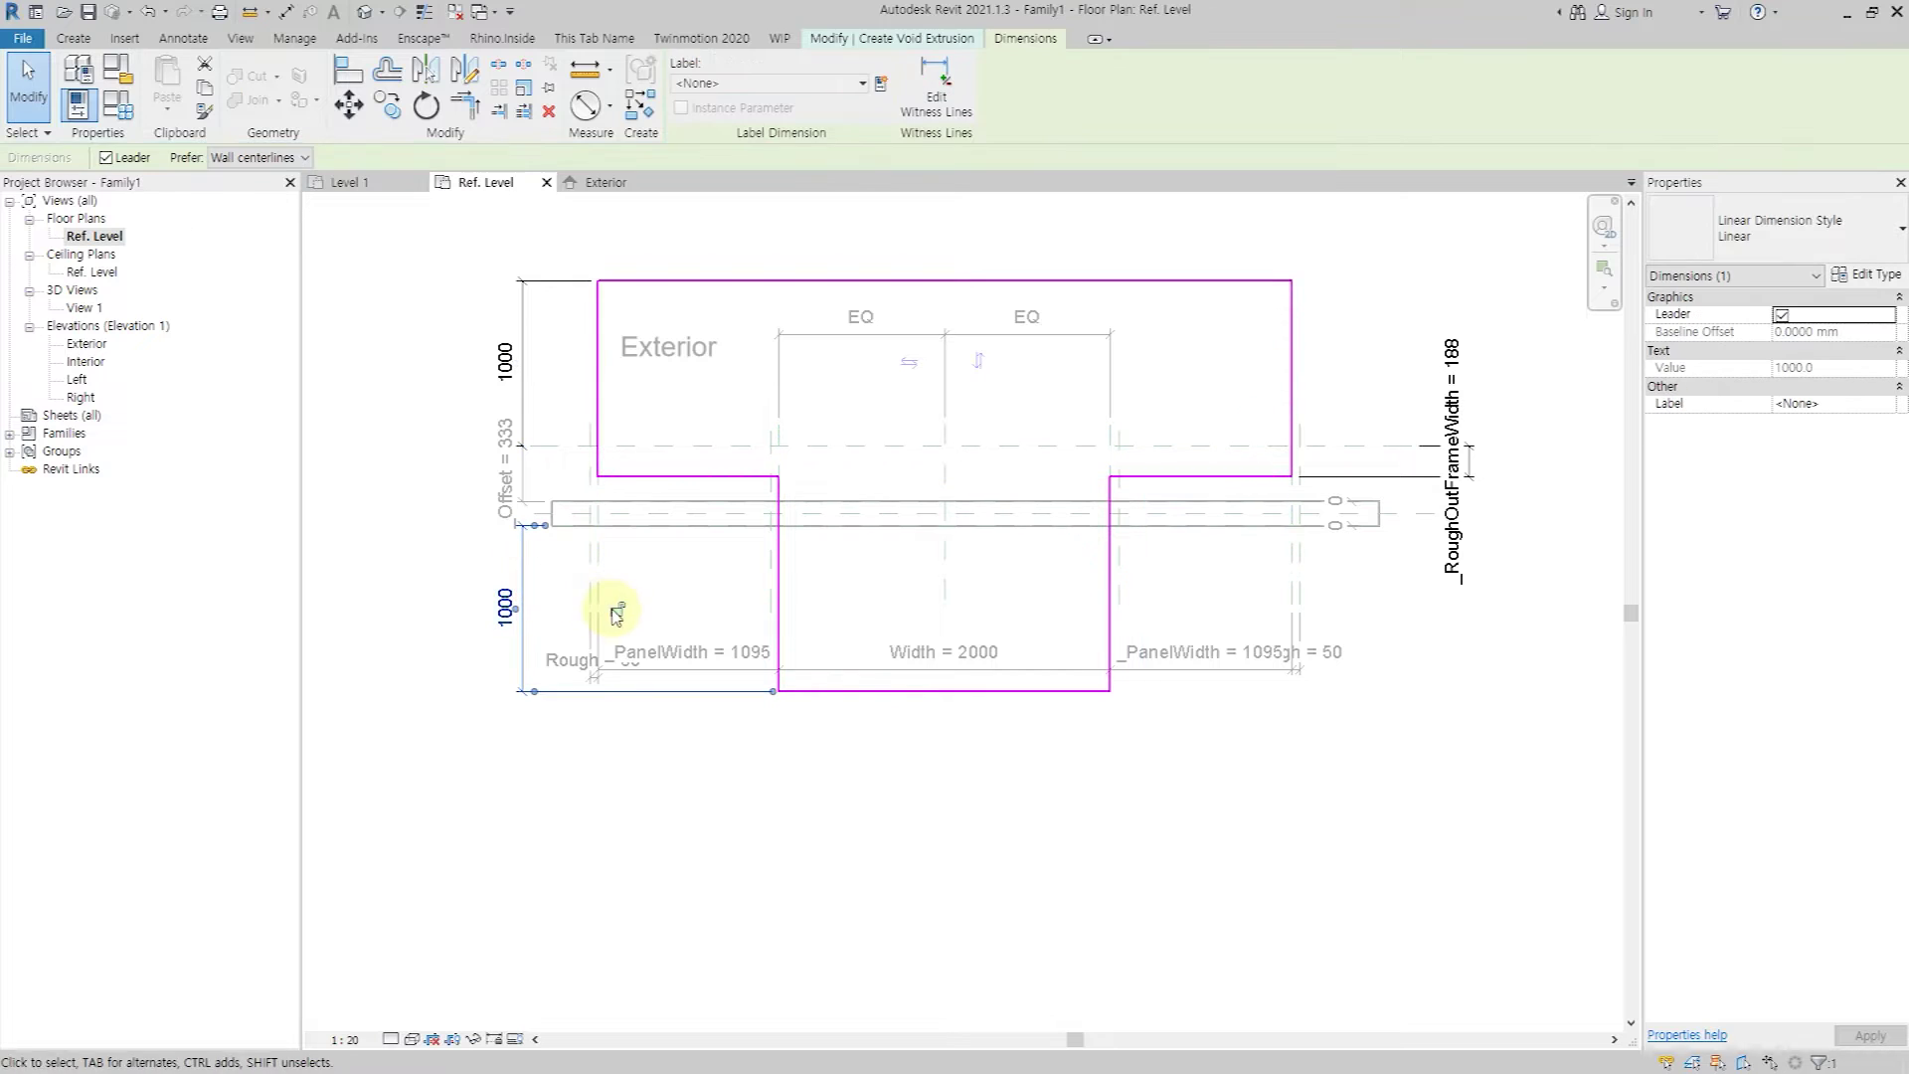
pyautogui.press('Escape')
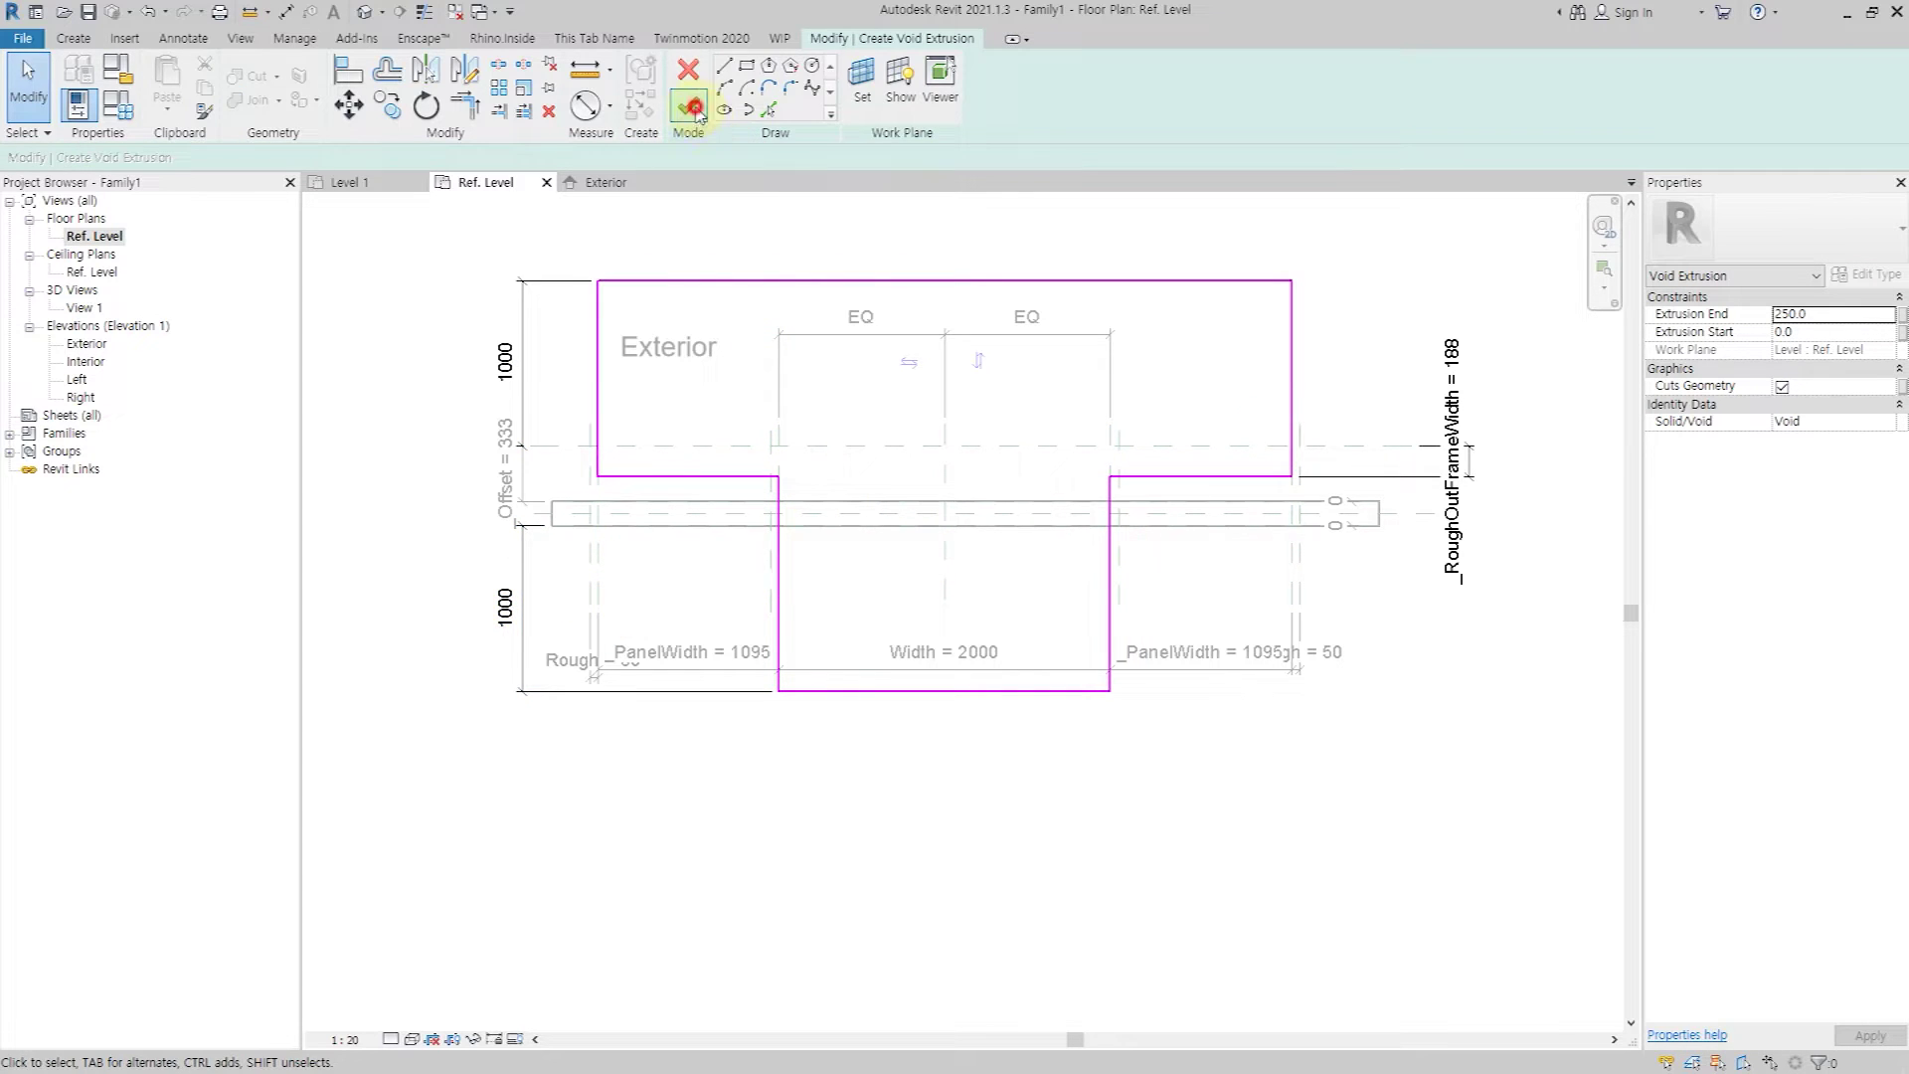
# Finish the void extrusion, check it in 3D, then open the Exterior elevation.
pyautogui.click(695, 109)
pyautogui.click(1138, 810)
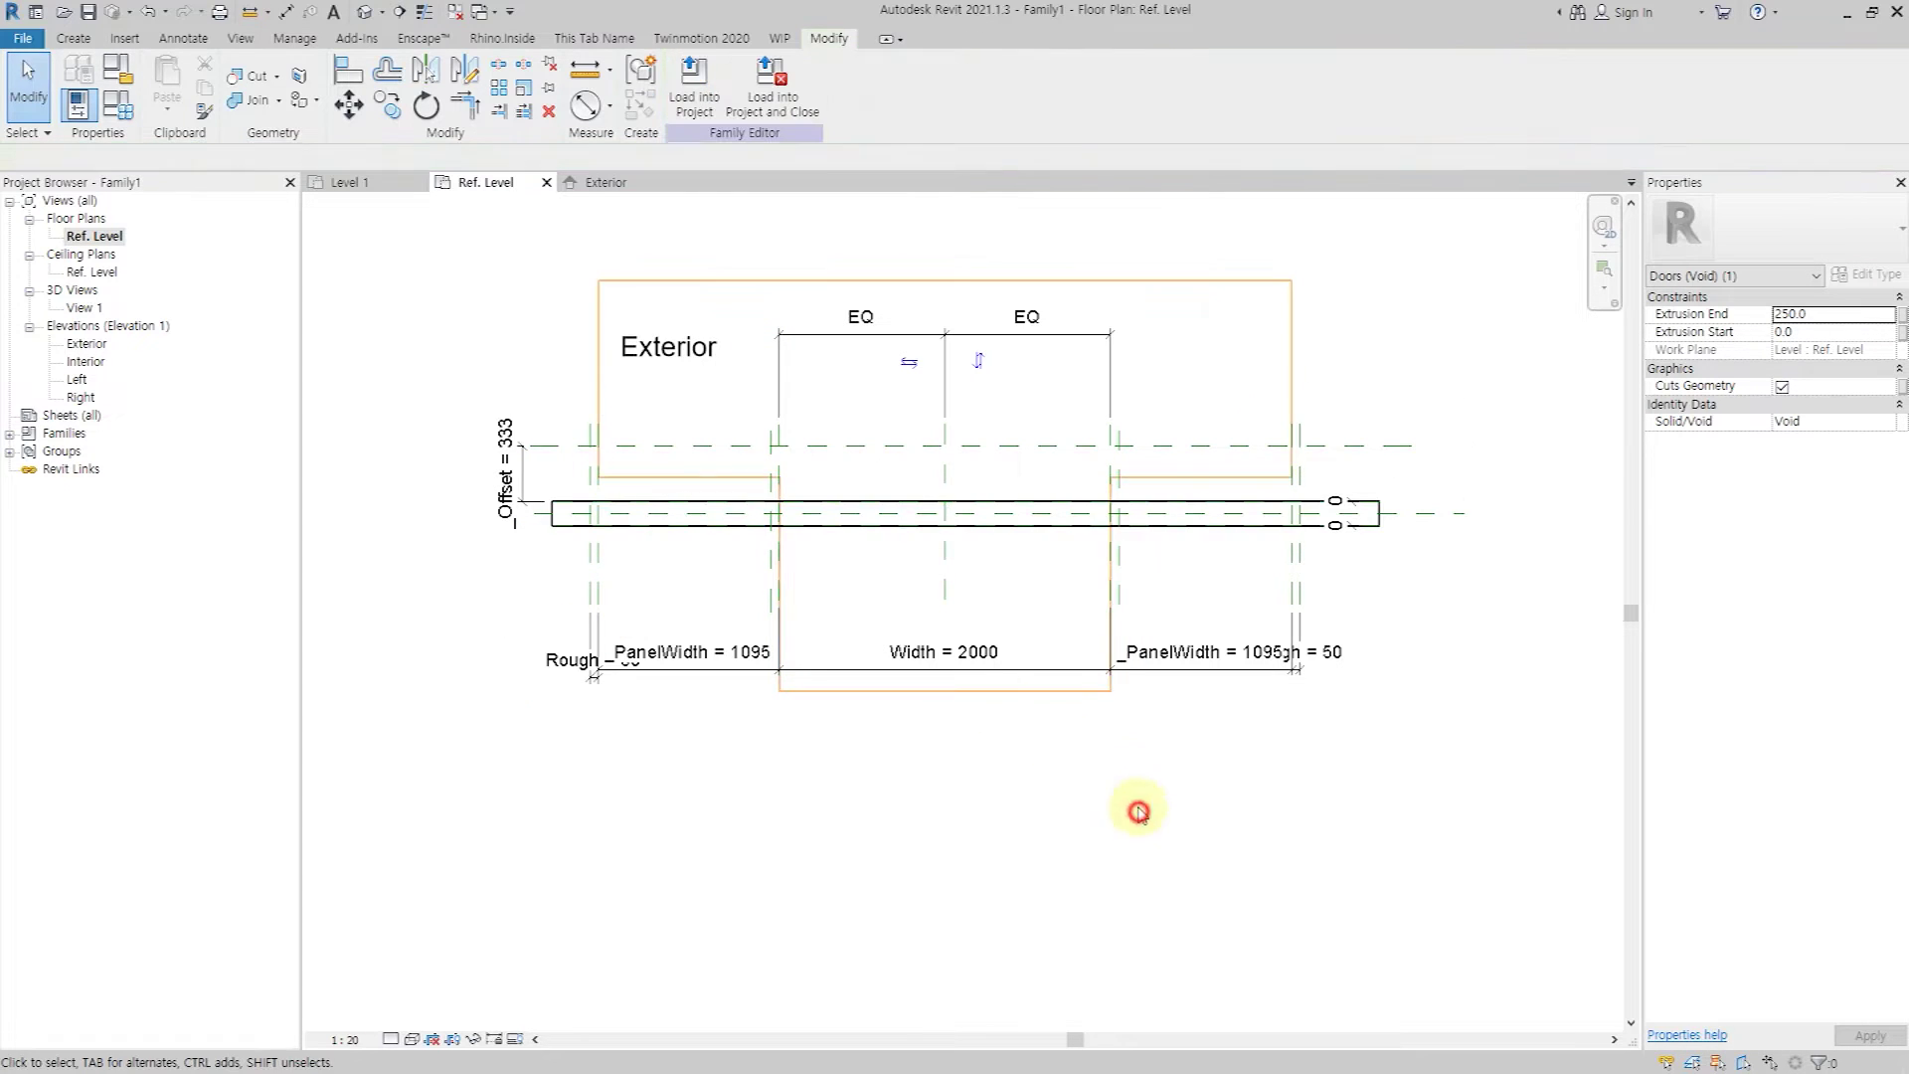
pyautogui.click(381, 17)
pyautogui.keyDown('shift'); pyautogui.moveTo(1065, 779); pyautogui.dragTo(1142, 835, button='middle'); pyautogui.keyUp('shift')
pyautogui.click(84, 362)
pyautogui.doubleClick(83, 362)
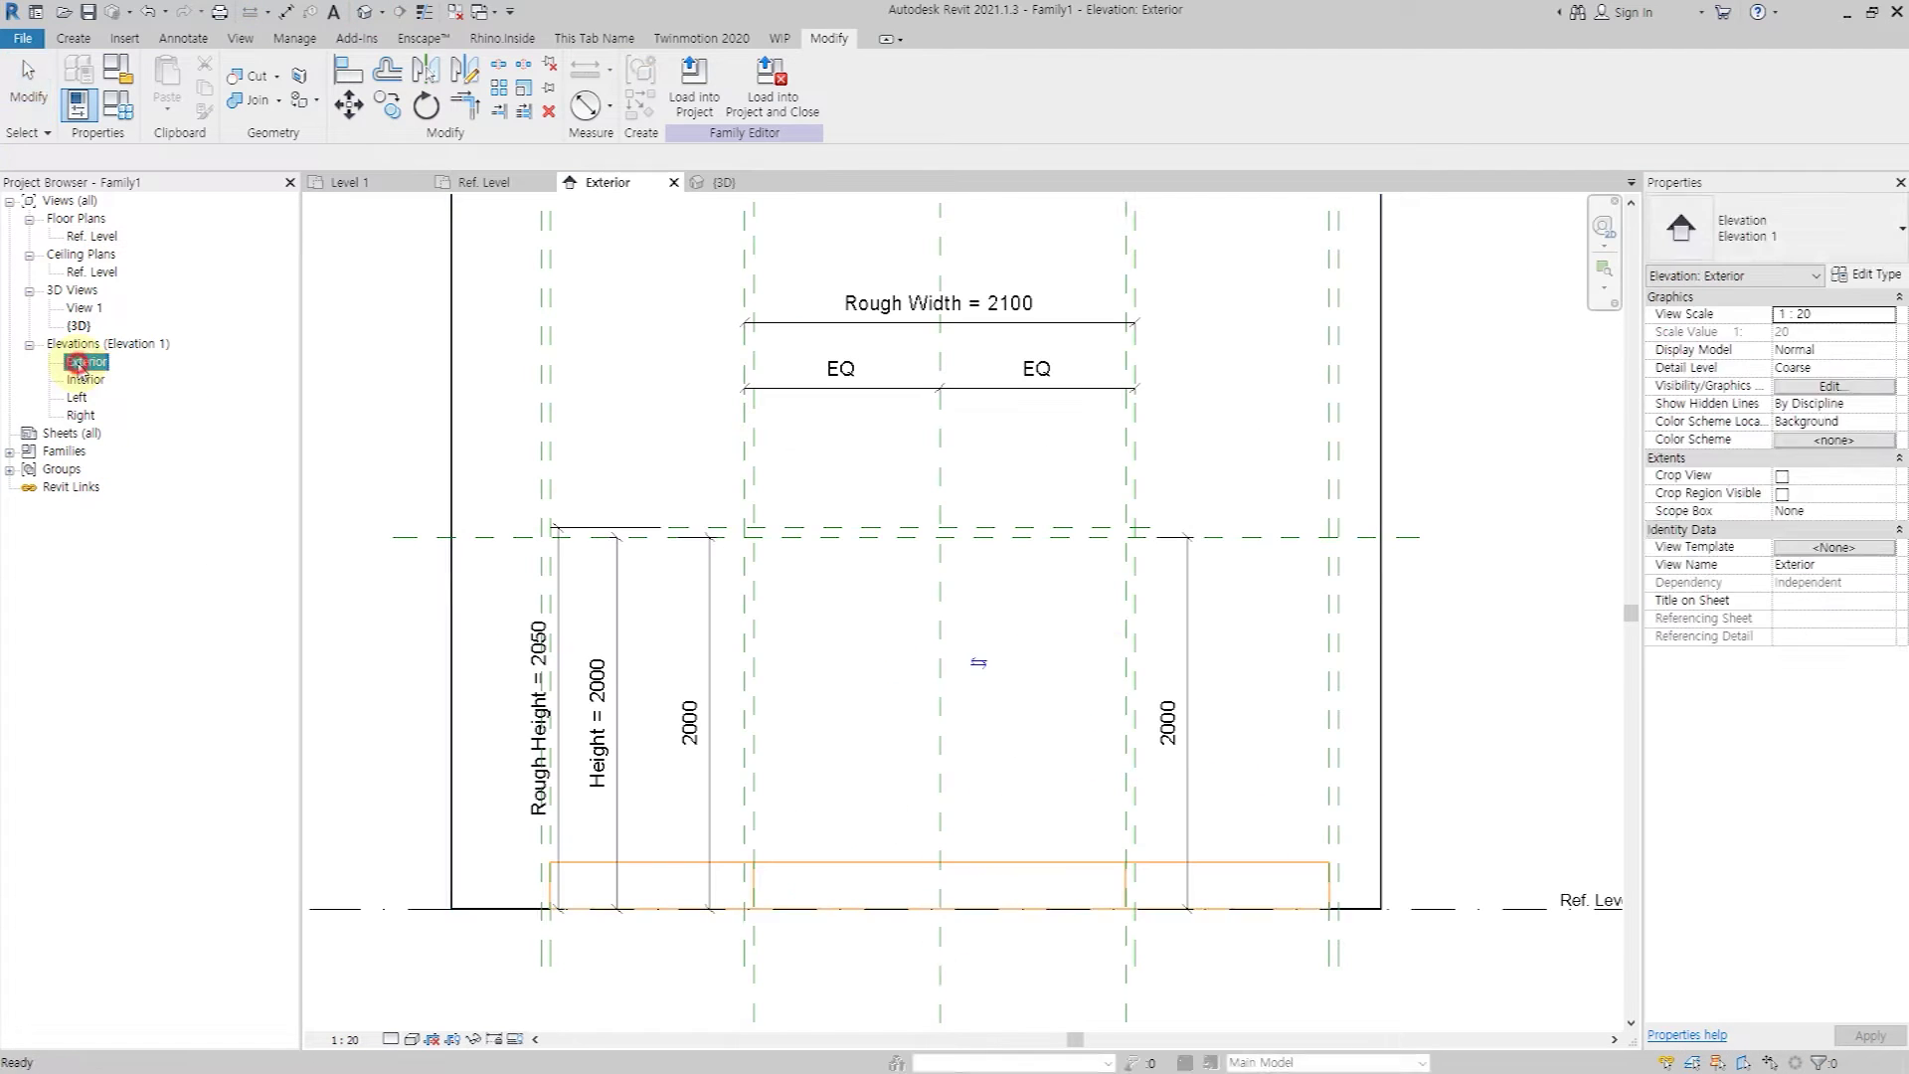
# Cut the wall with the void using Cut Geometry and check the opening in 3D.
pyautogui.press('a')
pyautogui.press('l')
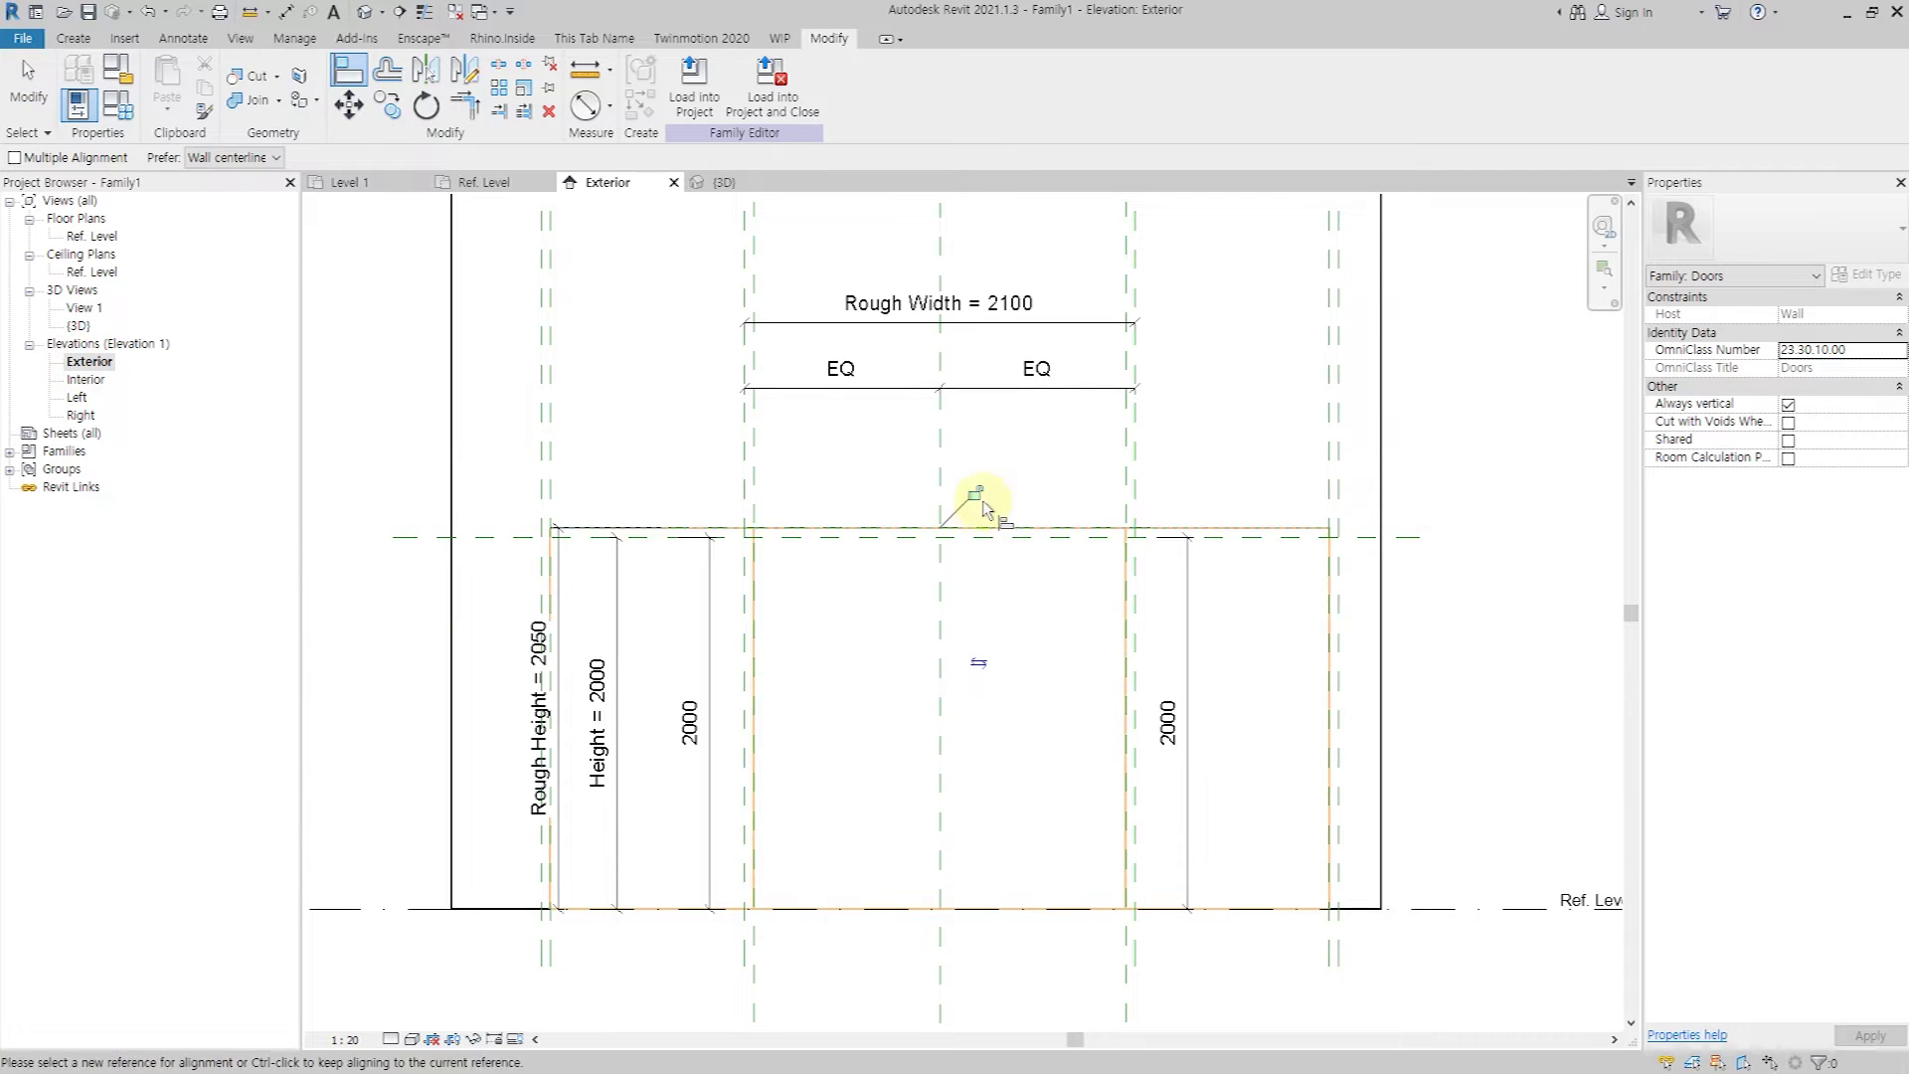
pyautogui.click(363, 12)
pyautogui.moveTo(946, 669)
pyautogui.keyDown('shift'); pyautogui.mouseDown(button='middle')
pyautogui.moveTo(1023, 703)
pyautogui.moveTo(1143, 503)
pyautogui.mouseUp(button='middle'); pyautogui.keyUp('shift')
pyautogui.press('c')
pyautogui.press('g')
pyautogui.press('Escape')
pyautogui.keyDown('shift'); pyautogui.moveTo(746, 669); pyautogui.dragTo(1455, 521, button='middle'); pyautogui.keyUp('shift')
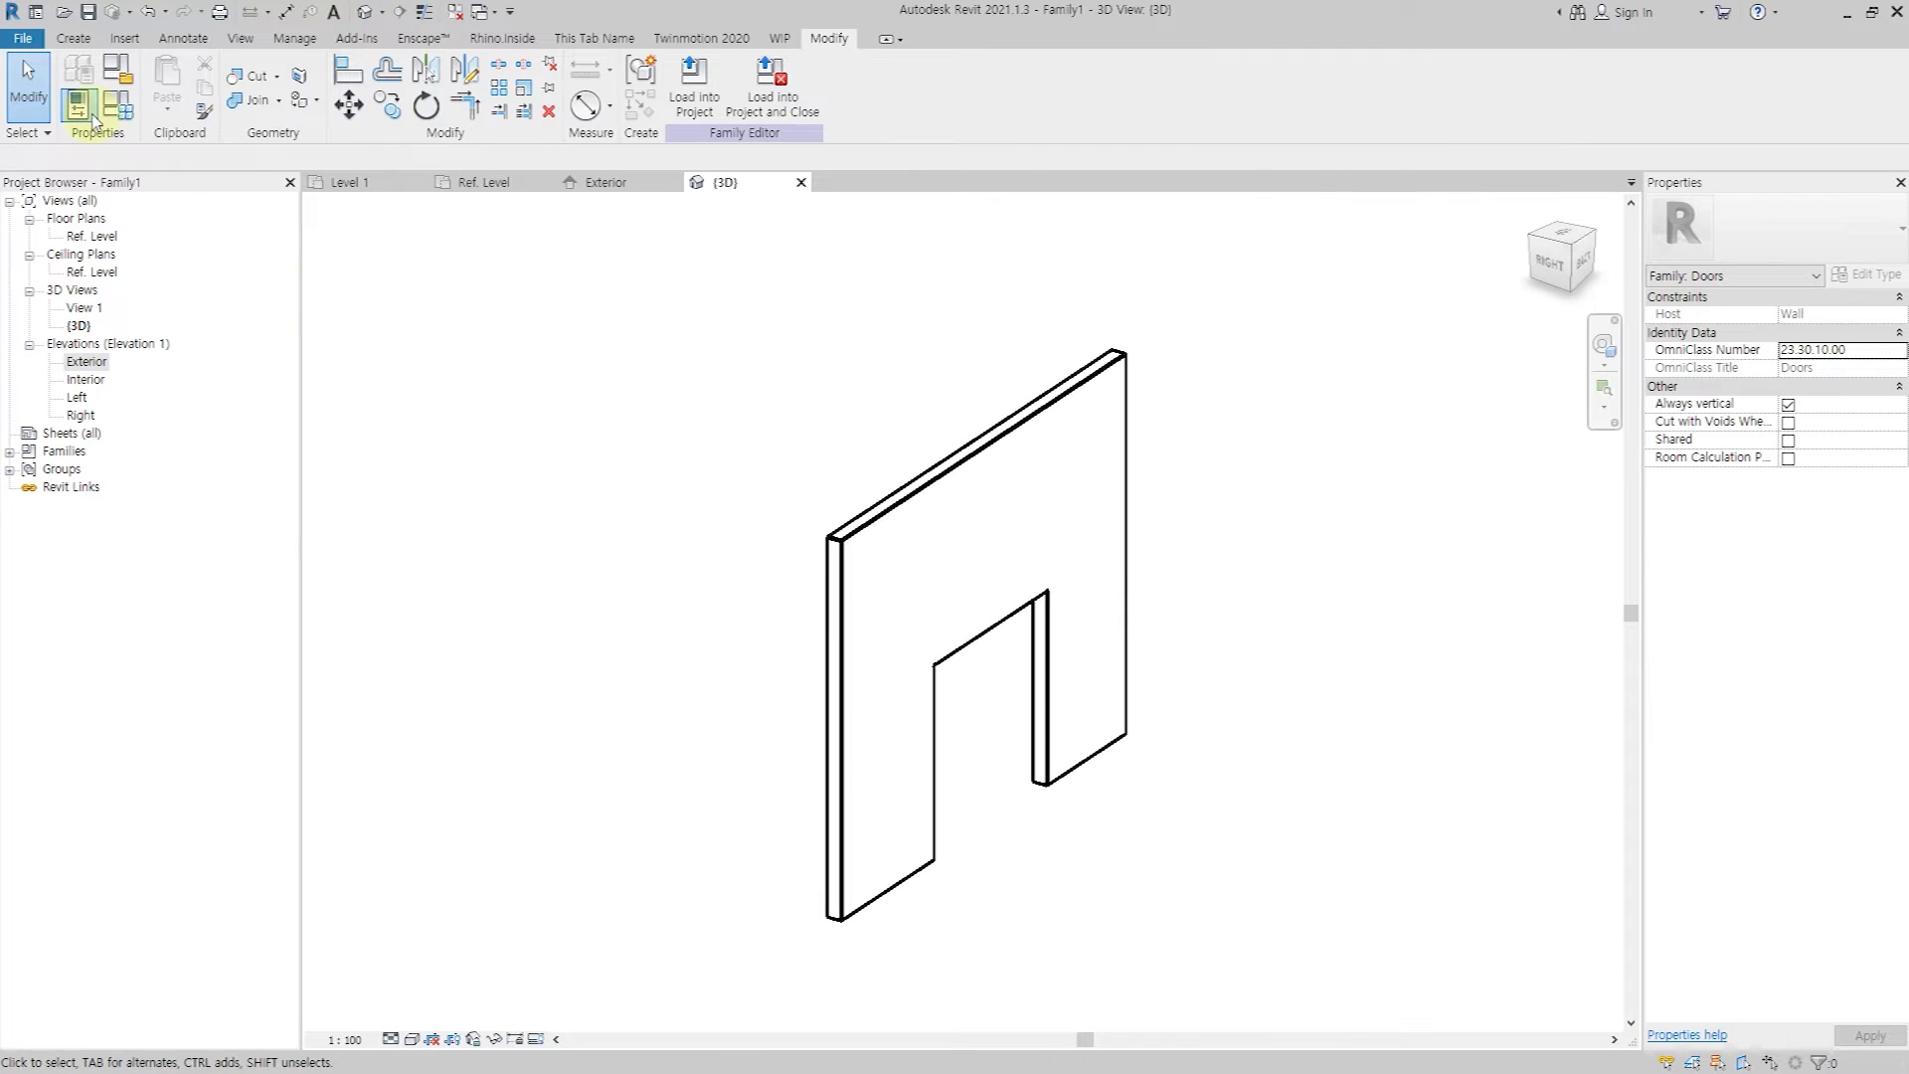
# Edit the _Offset value in Family Types, then return to the Ref. Level plan.
pyautogui.press('f')
pyautogui.press('t')
pyautogui.click(1432, 521)
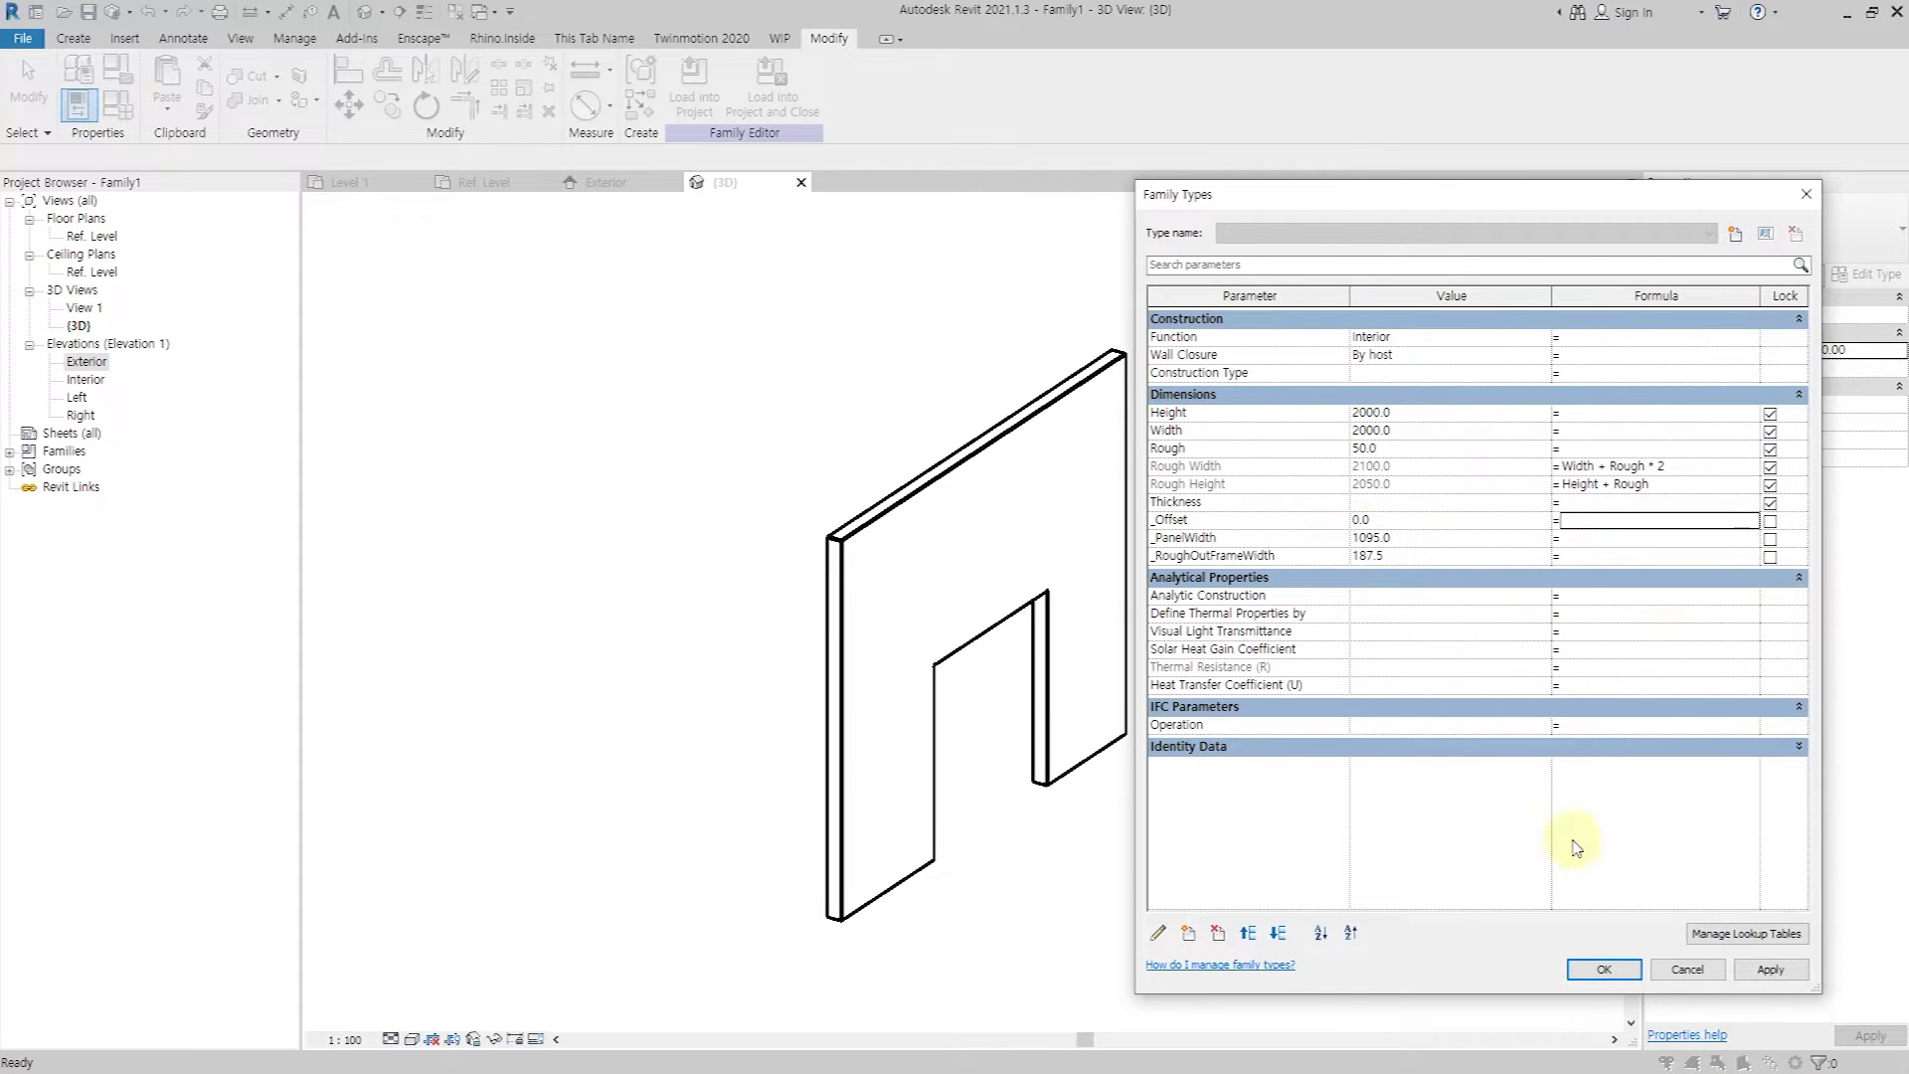
pyautogui.click(1621, 972)
pyautogui.click(105, 239)
pyautogui.doubleClick(104, 239)
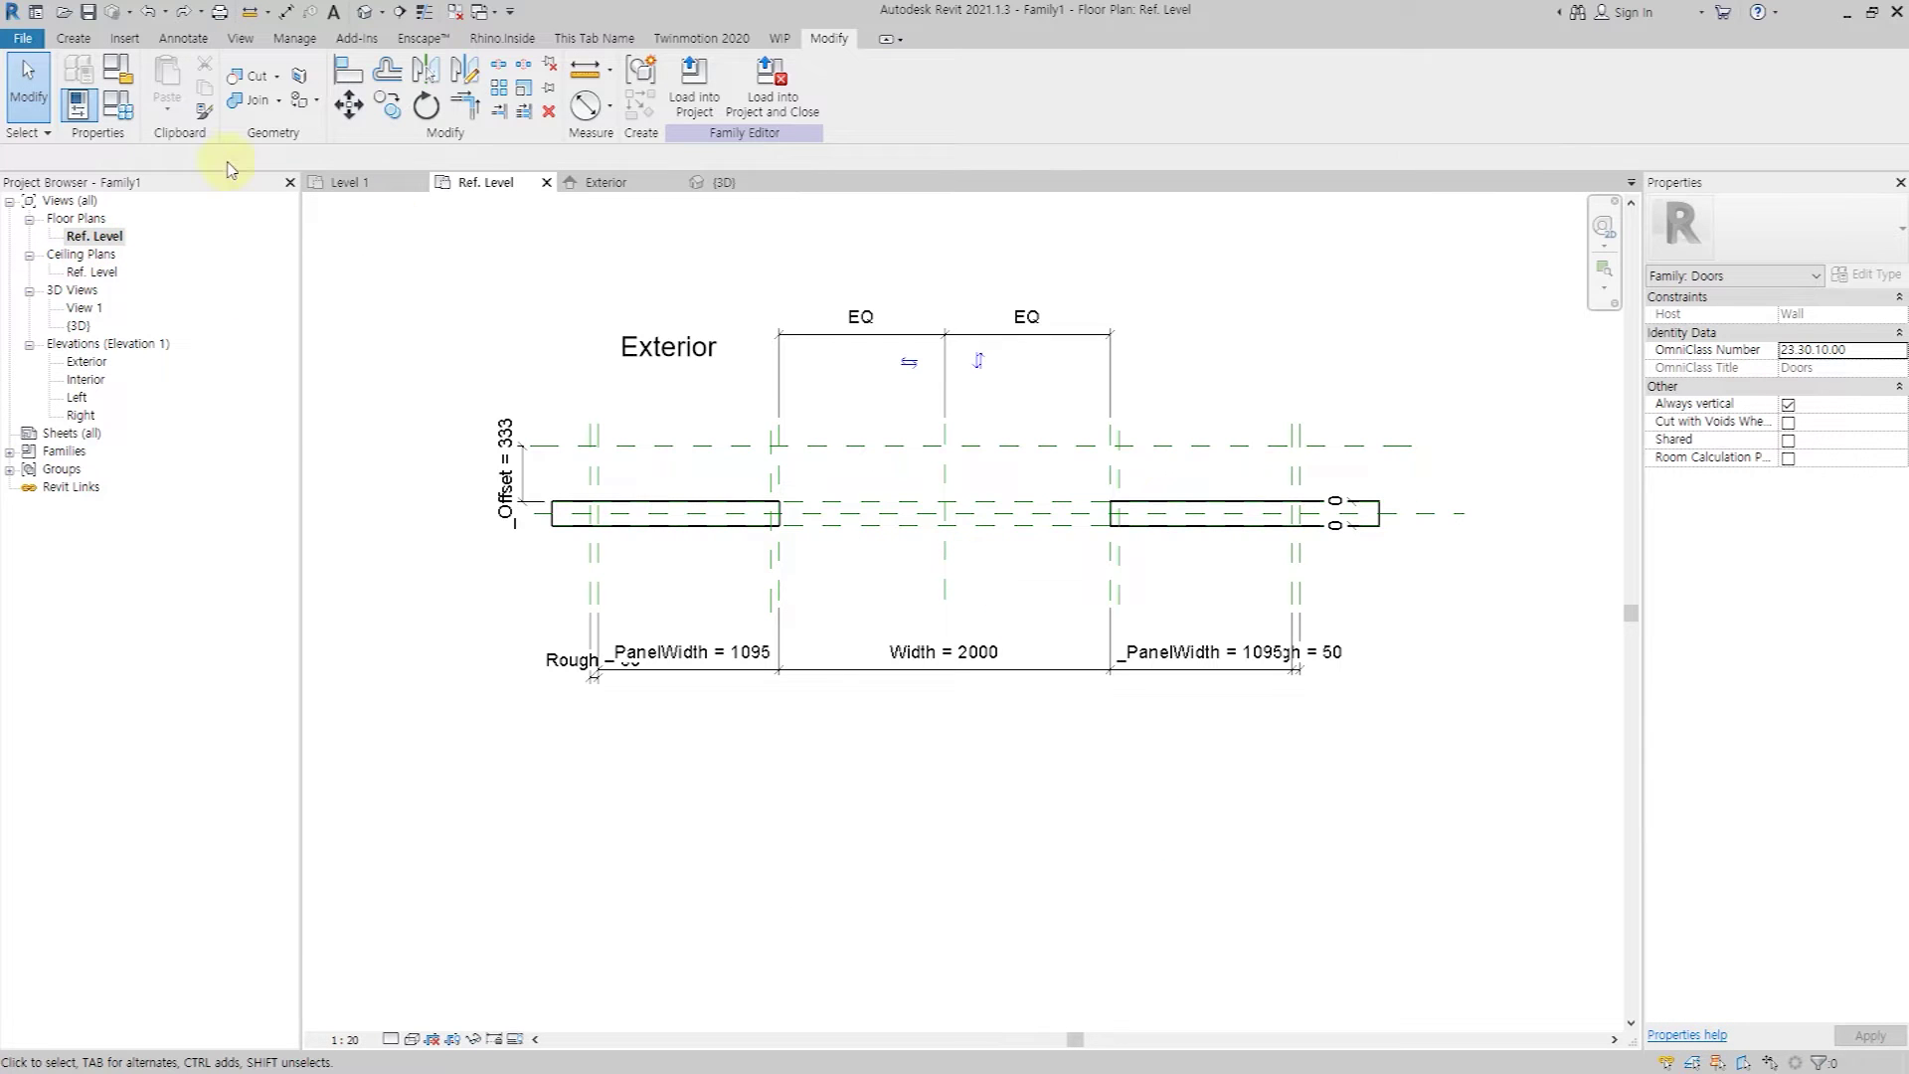
# Set _RoughOutFrameWidth to 70 and apply an _Offset of 0.
pyautogui.click(1433, 558)
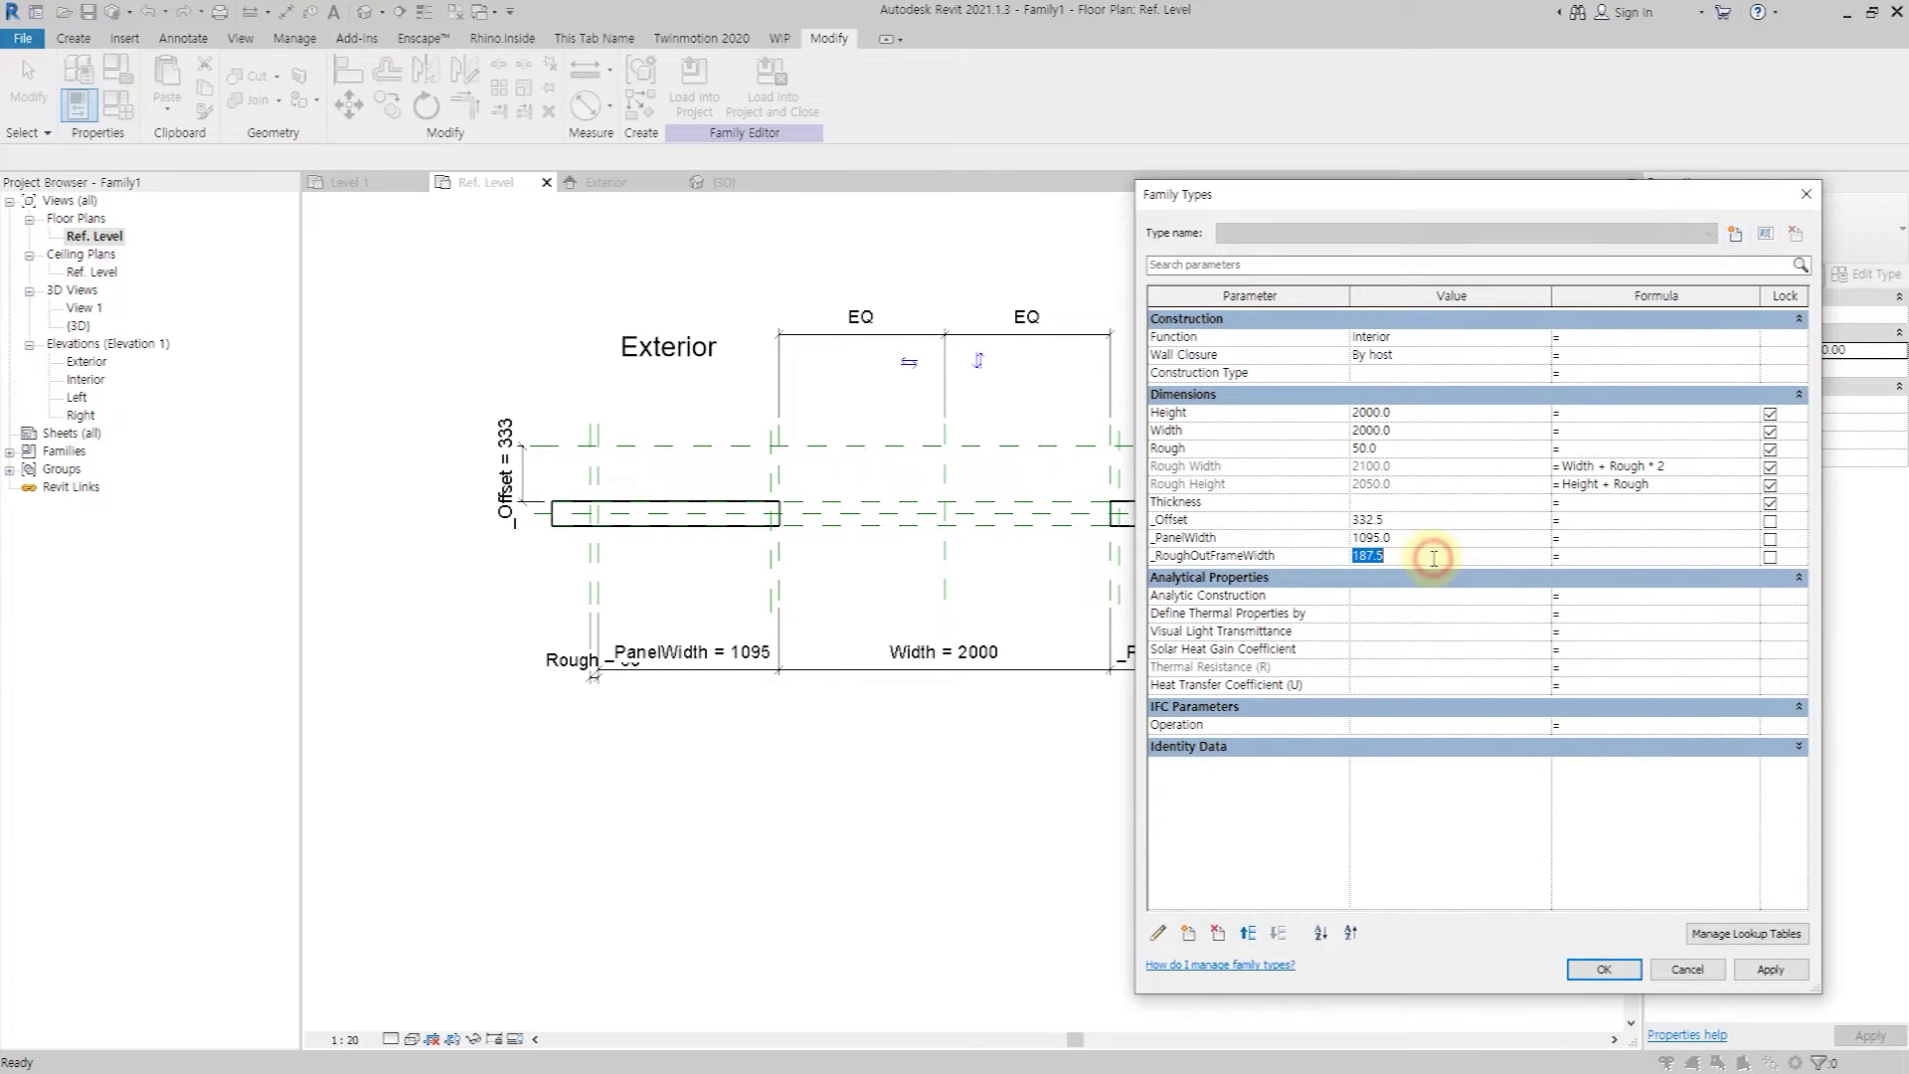
pyautogui.click(1109, 504)
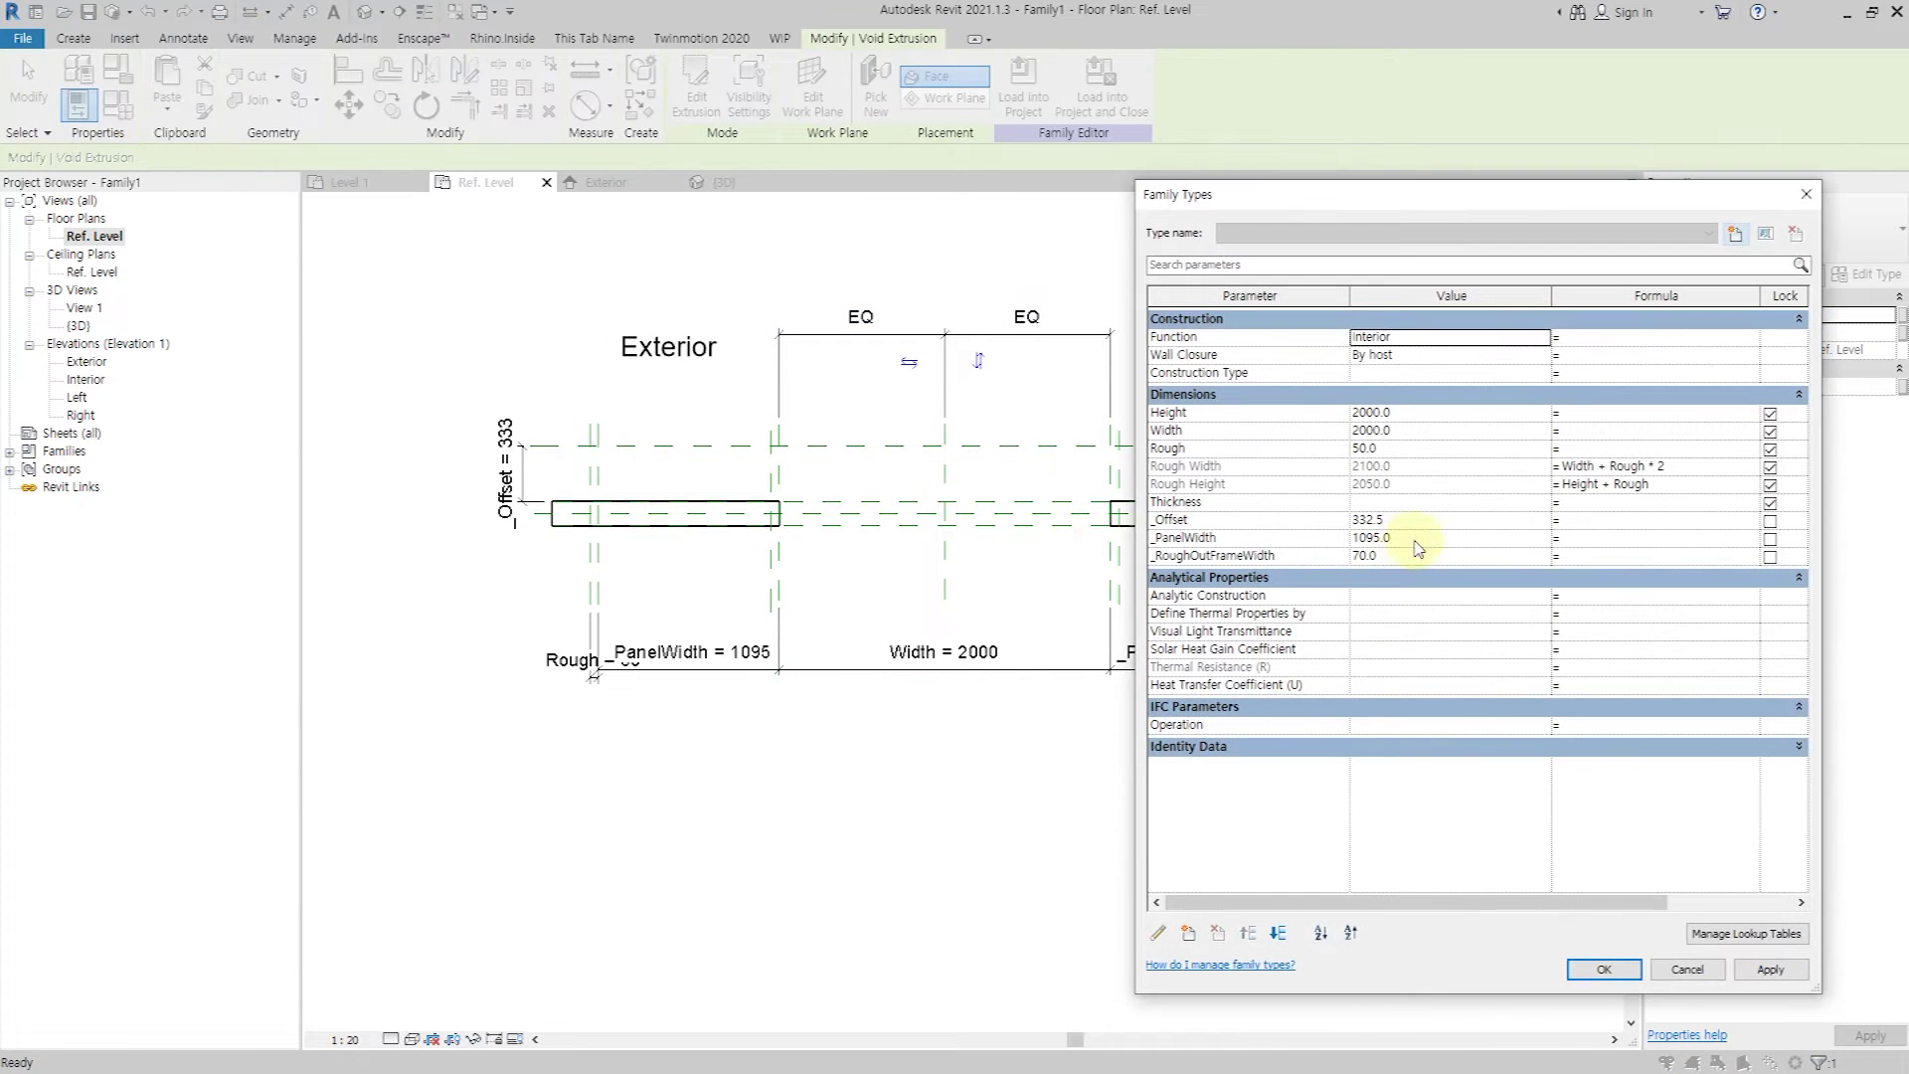
pyautogui.click(1429, 522)
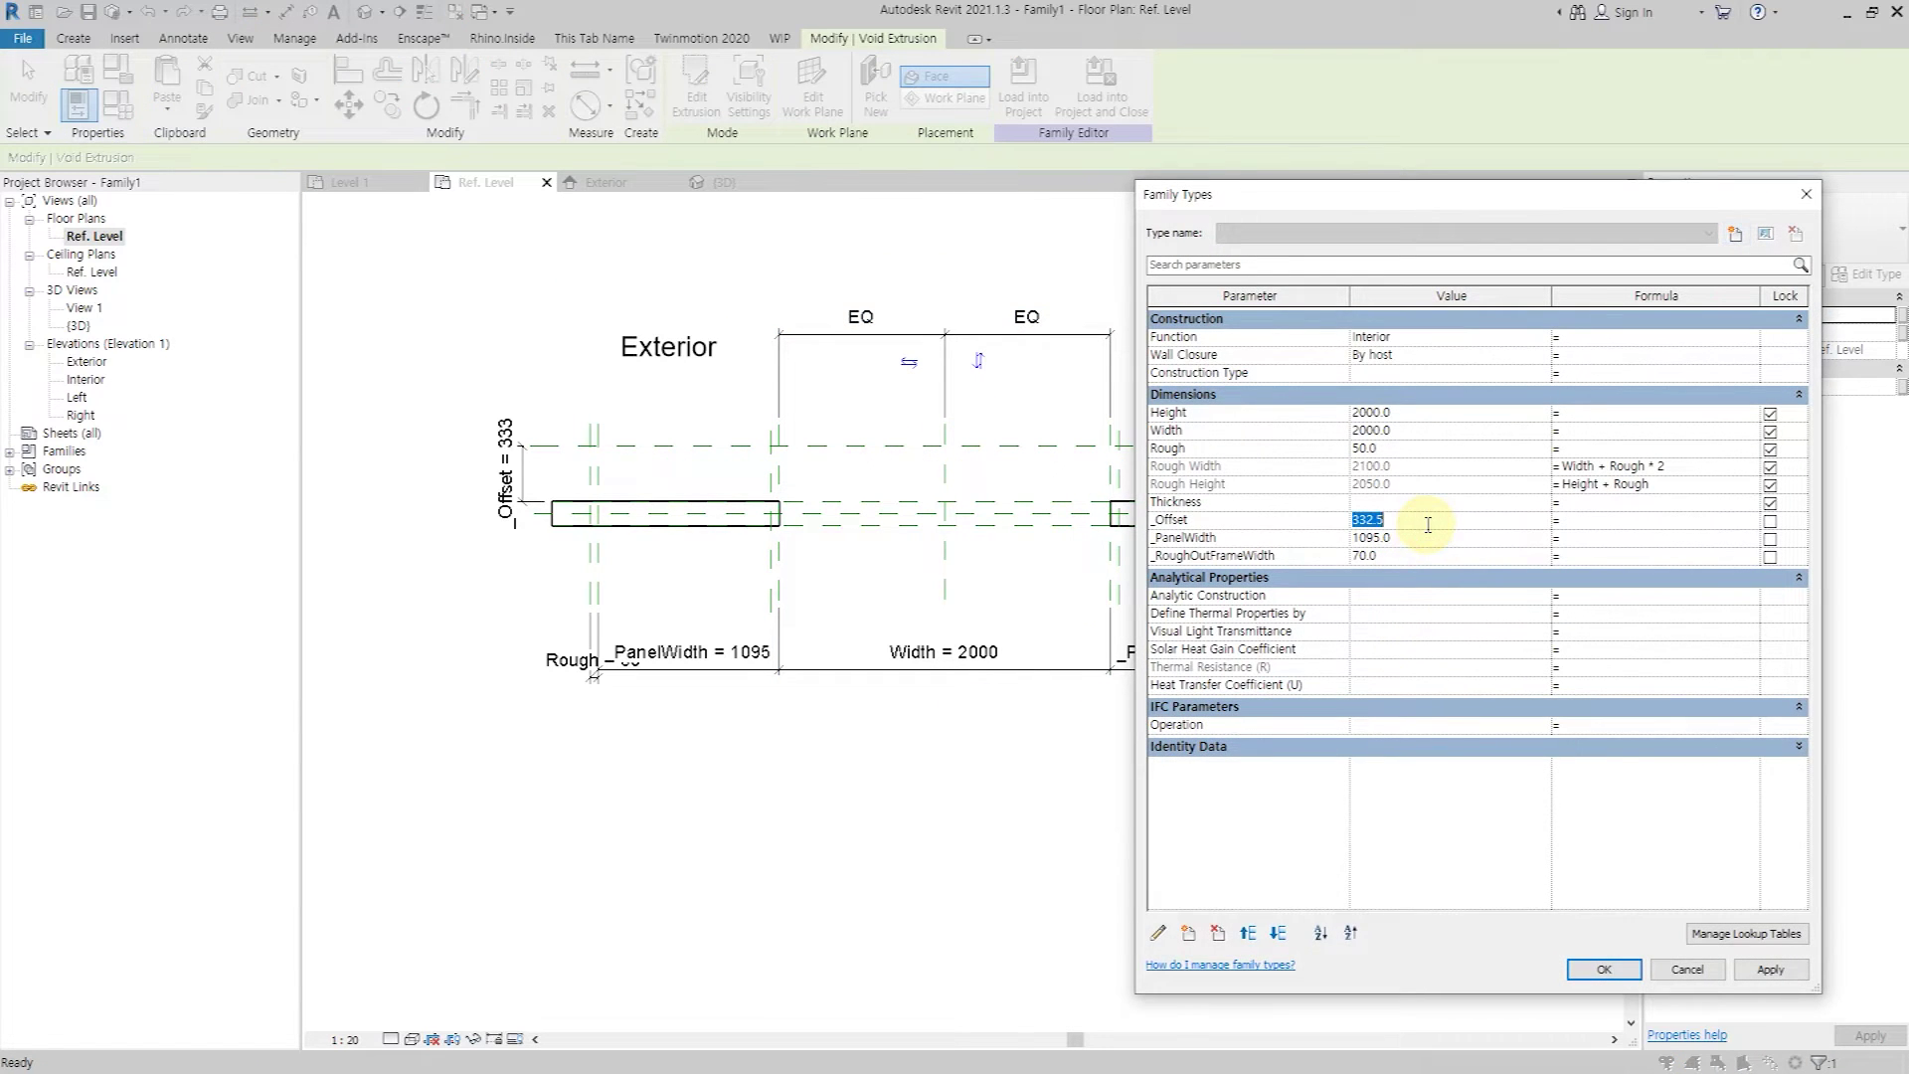
pyautogui.click(1776, 970)
pyautogui.click(1608, 969)
# After inspecting the openings in 3D, set _Offset to 50 and begin a sweep.
pyautogui.click(368, 12)
pyautogui.moveTo(1079, 774)
pyautogui.keyDown('shift'); pyautogui.mouseDown(button='middle')
pyautogui.moveTo(1074, 865)
pyautogui.moveTo(1236, 725)
pyautogui.moveTo(1143, 593)
pyautogui.moveTo(1049, 774)
pyautogui.moveTo(1117, 809)
pyautogui.mouseUp(button='middle'); pyautogui.keyUp('shift')
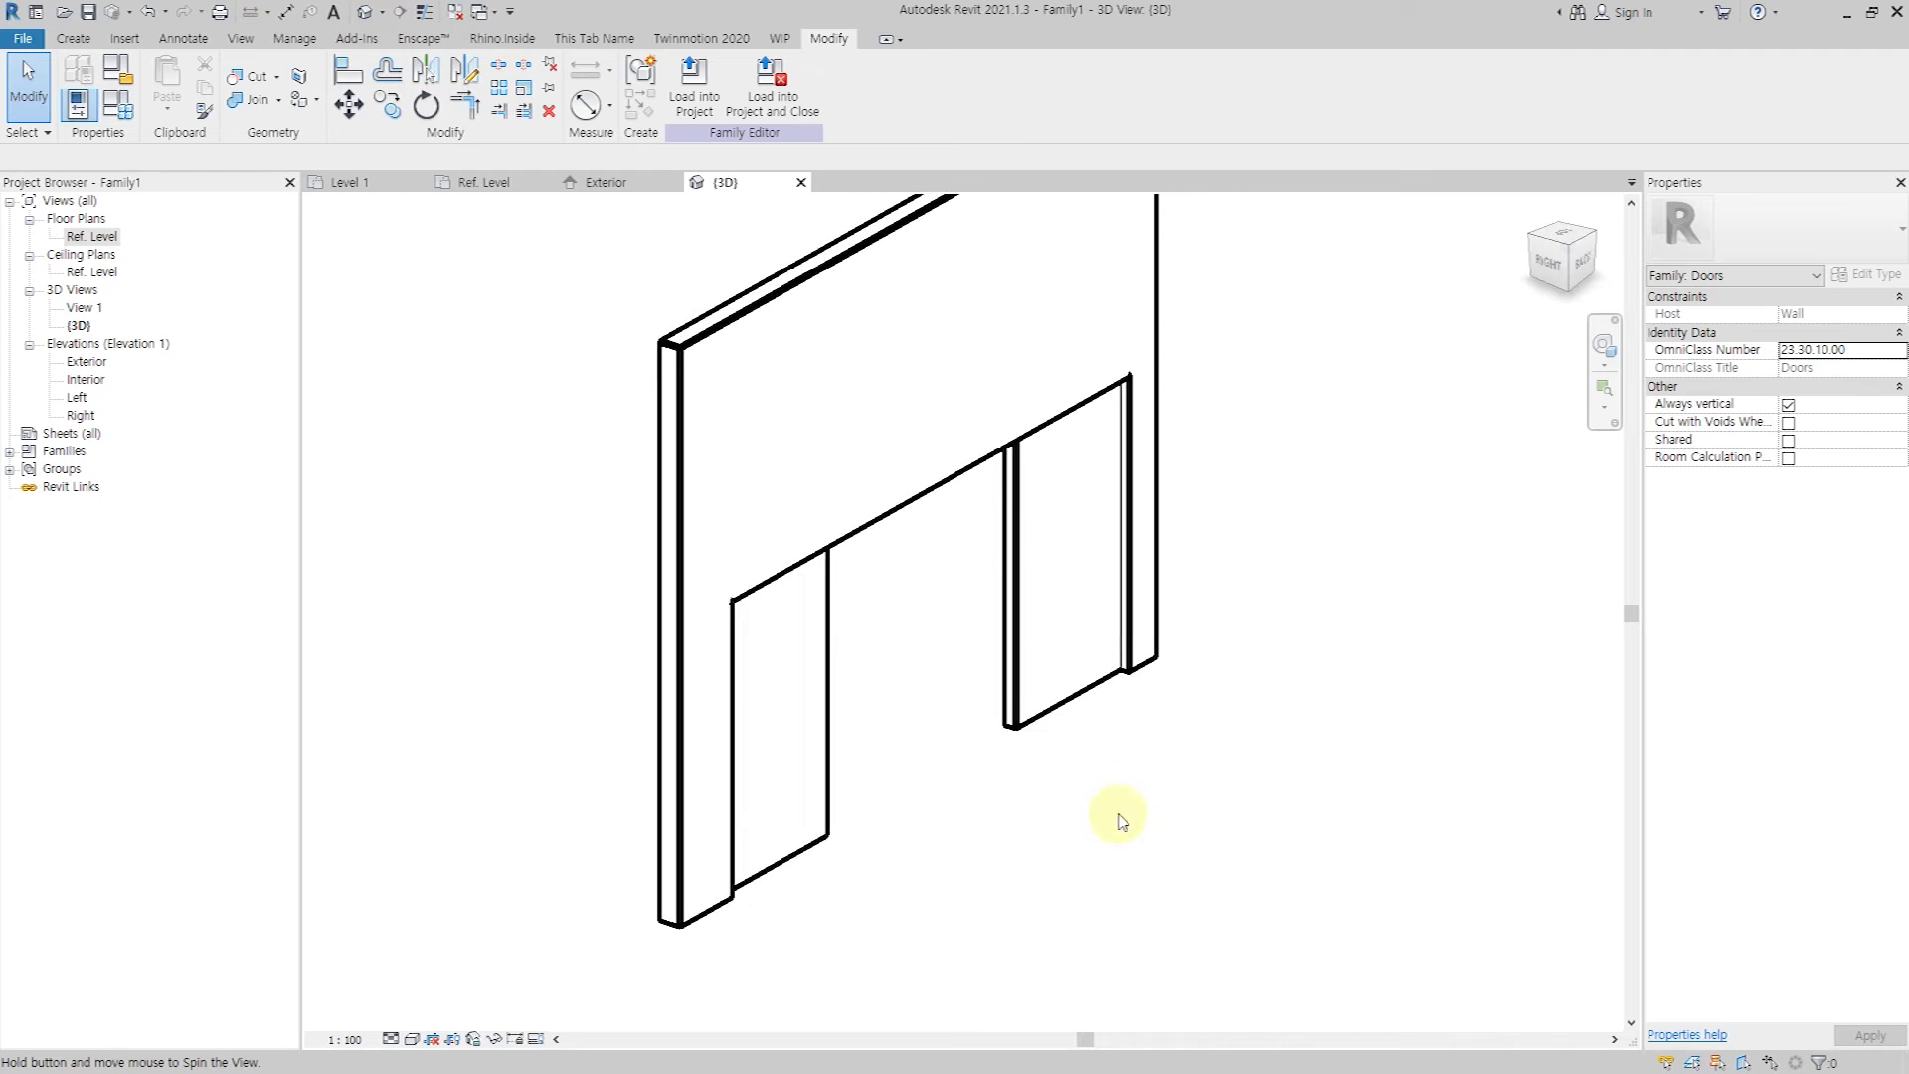
pyautogui.doubleClick(92, 236)
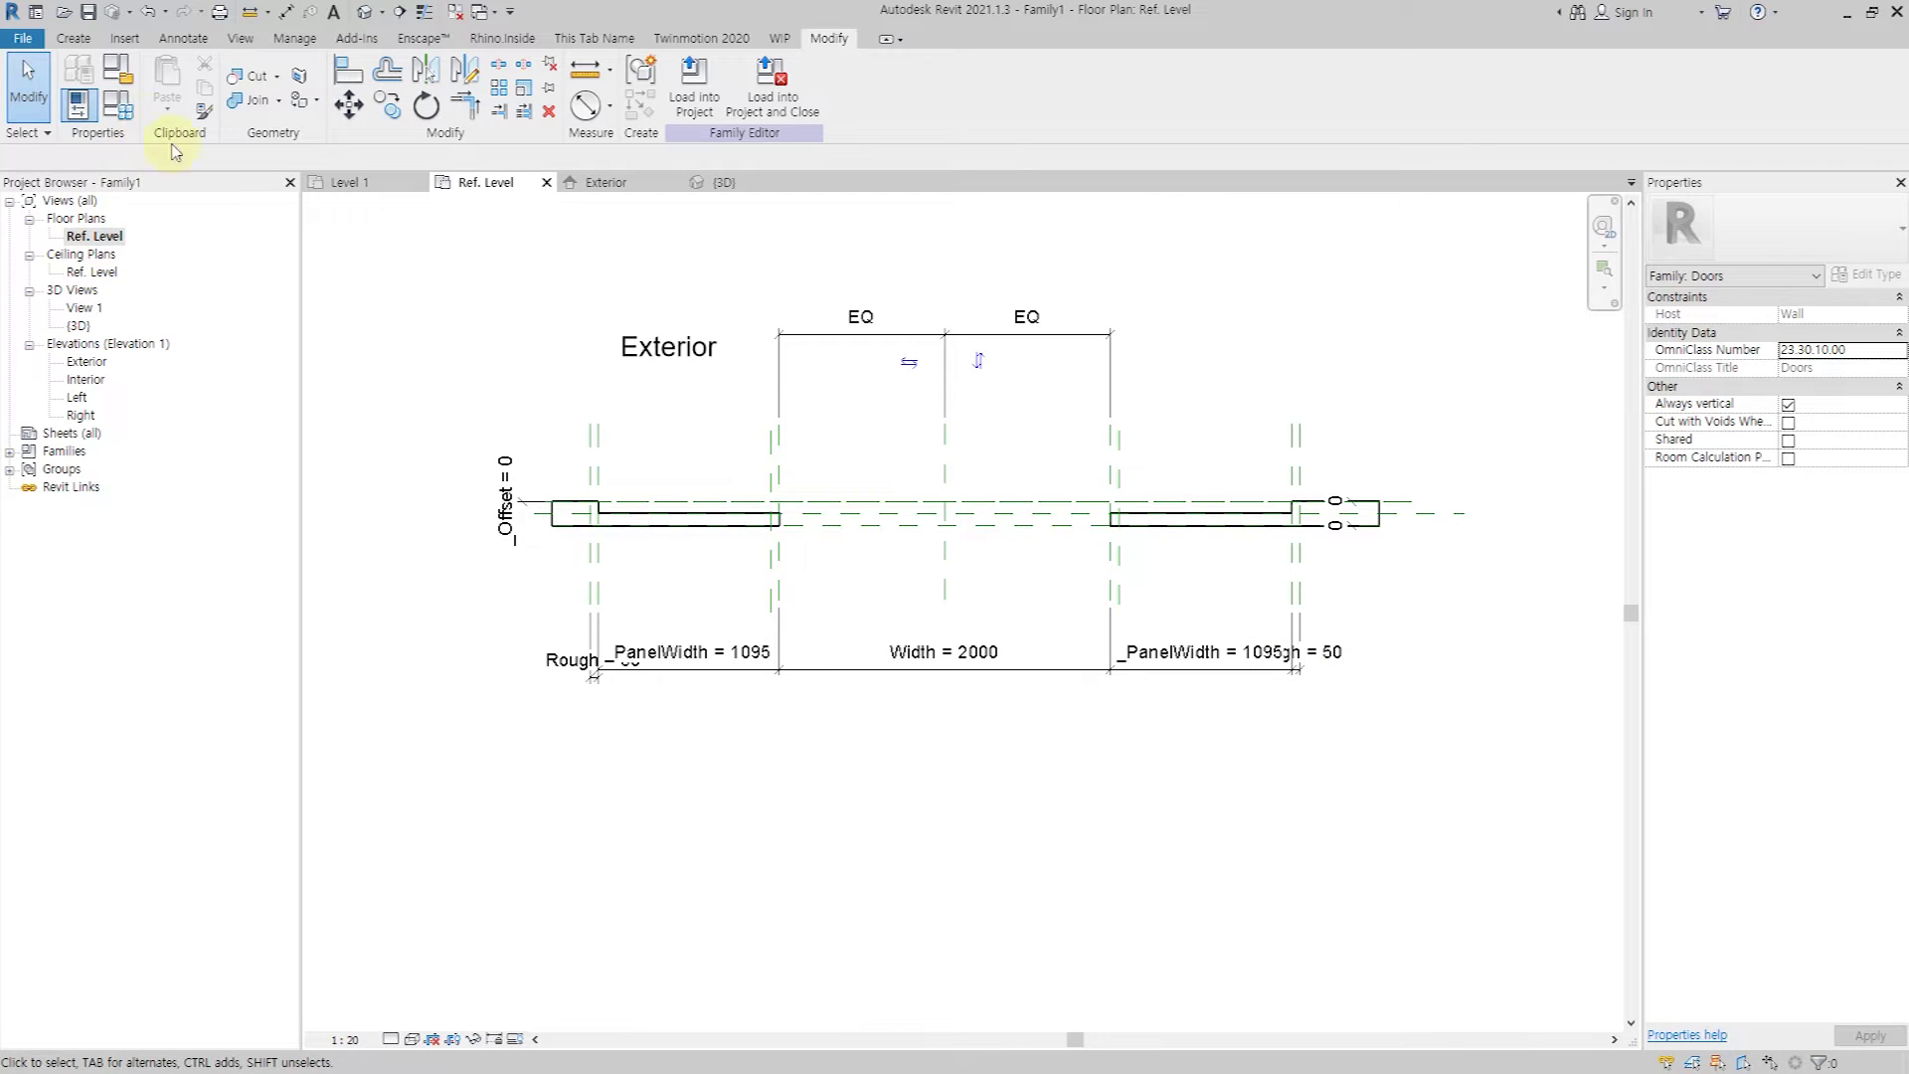
pyautogui.click(120, 106)
pyautogui.click(1422, 522)
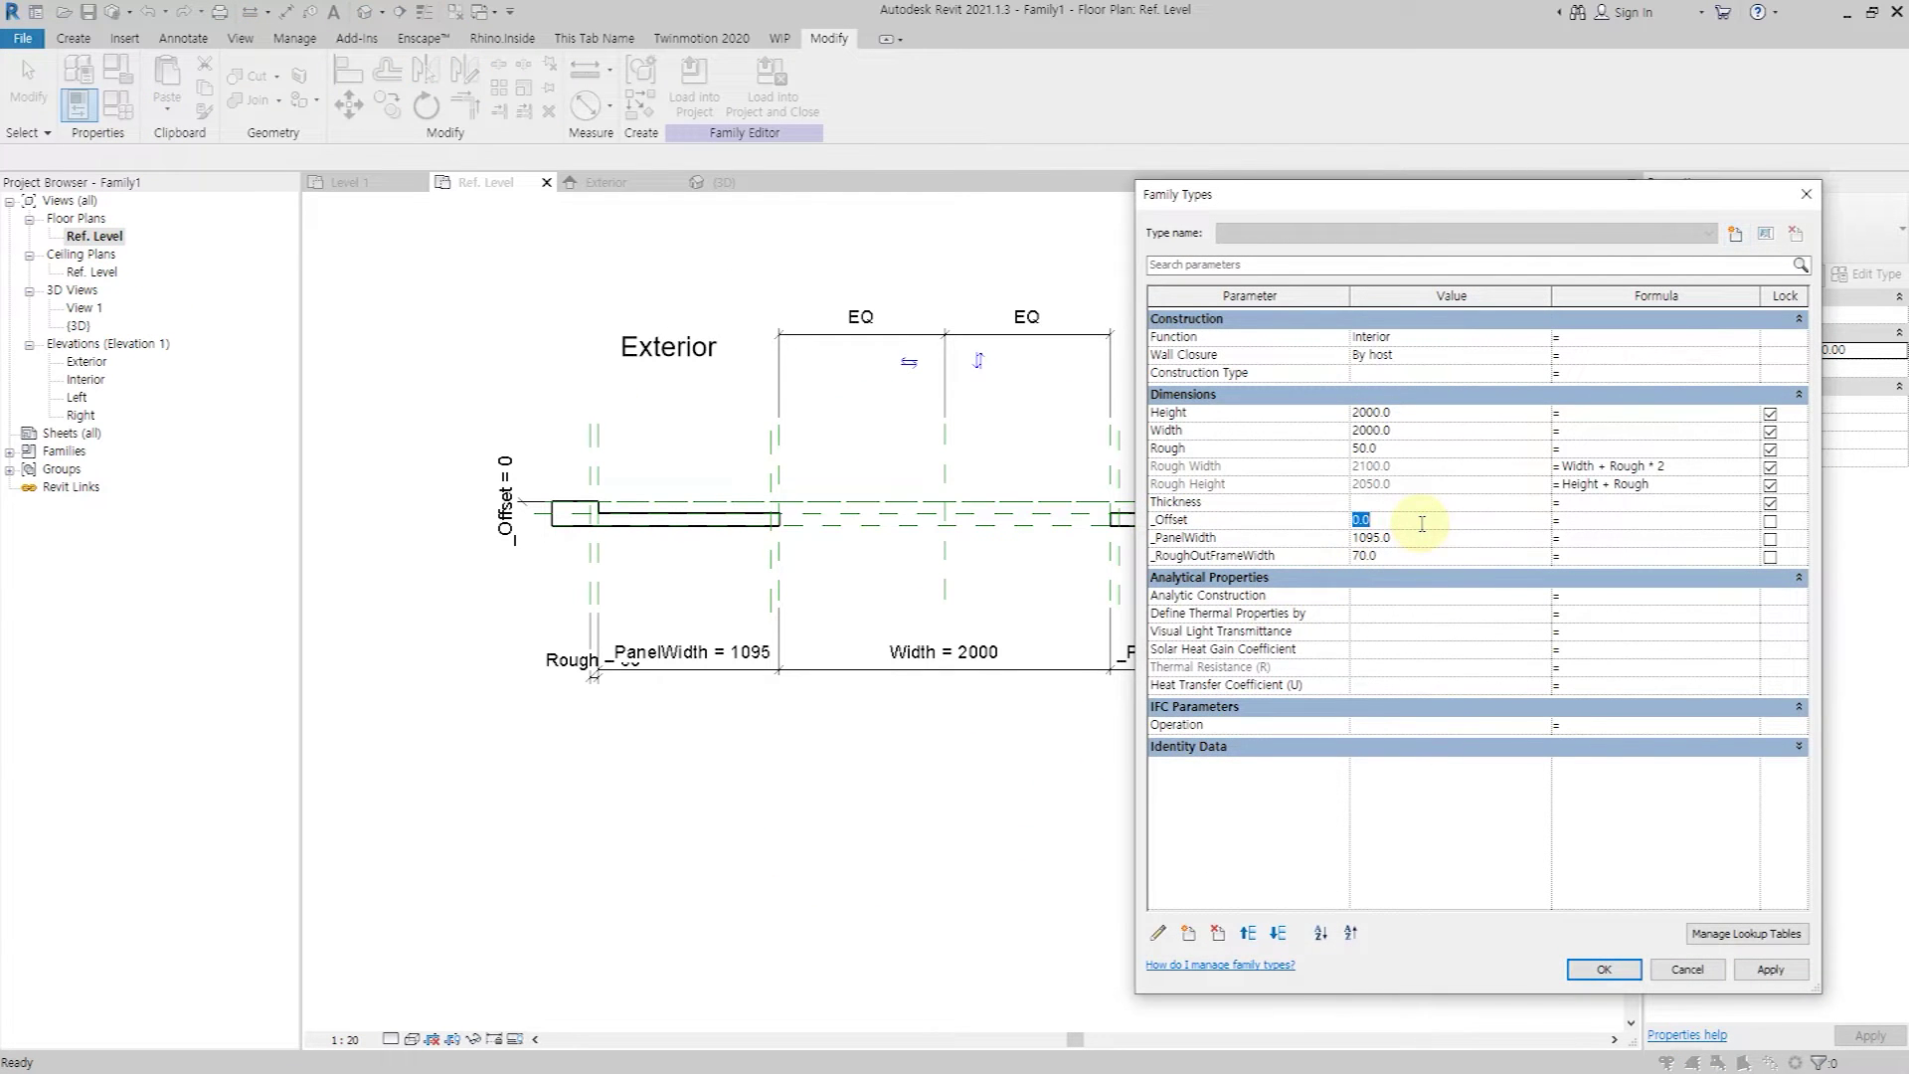
pyautogui.click(1608, 970)
pyautogui.scroll(3, 786, 517)
pyautogui.scroll(-1, 905, 597)
pyautogui.scroll(-1, 1044, 642)
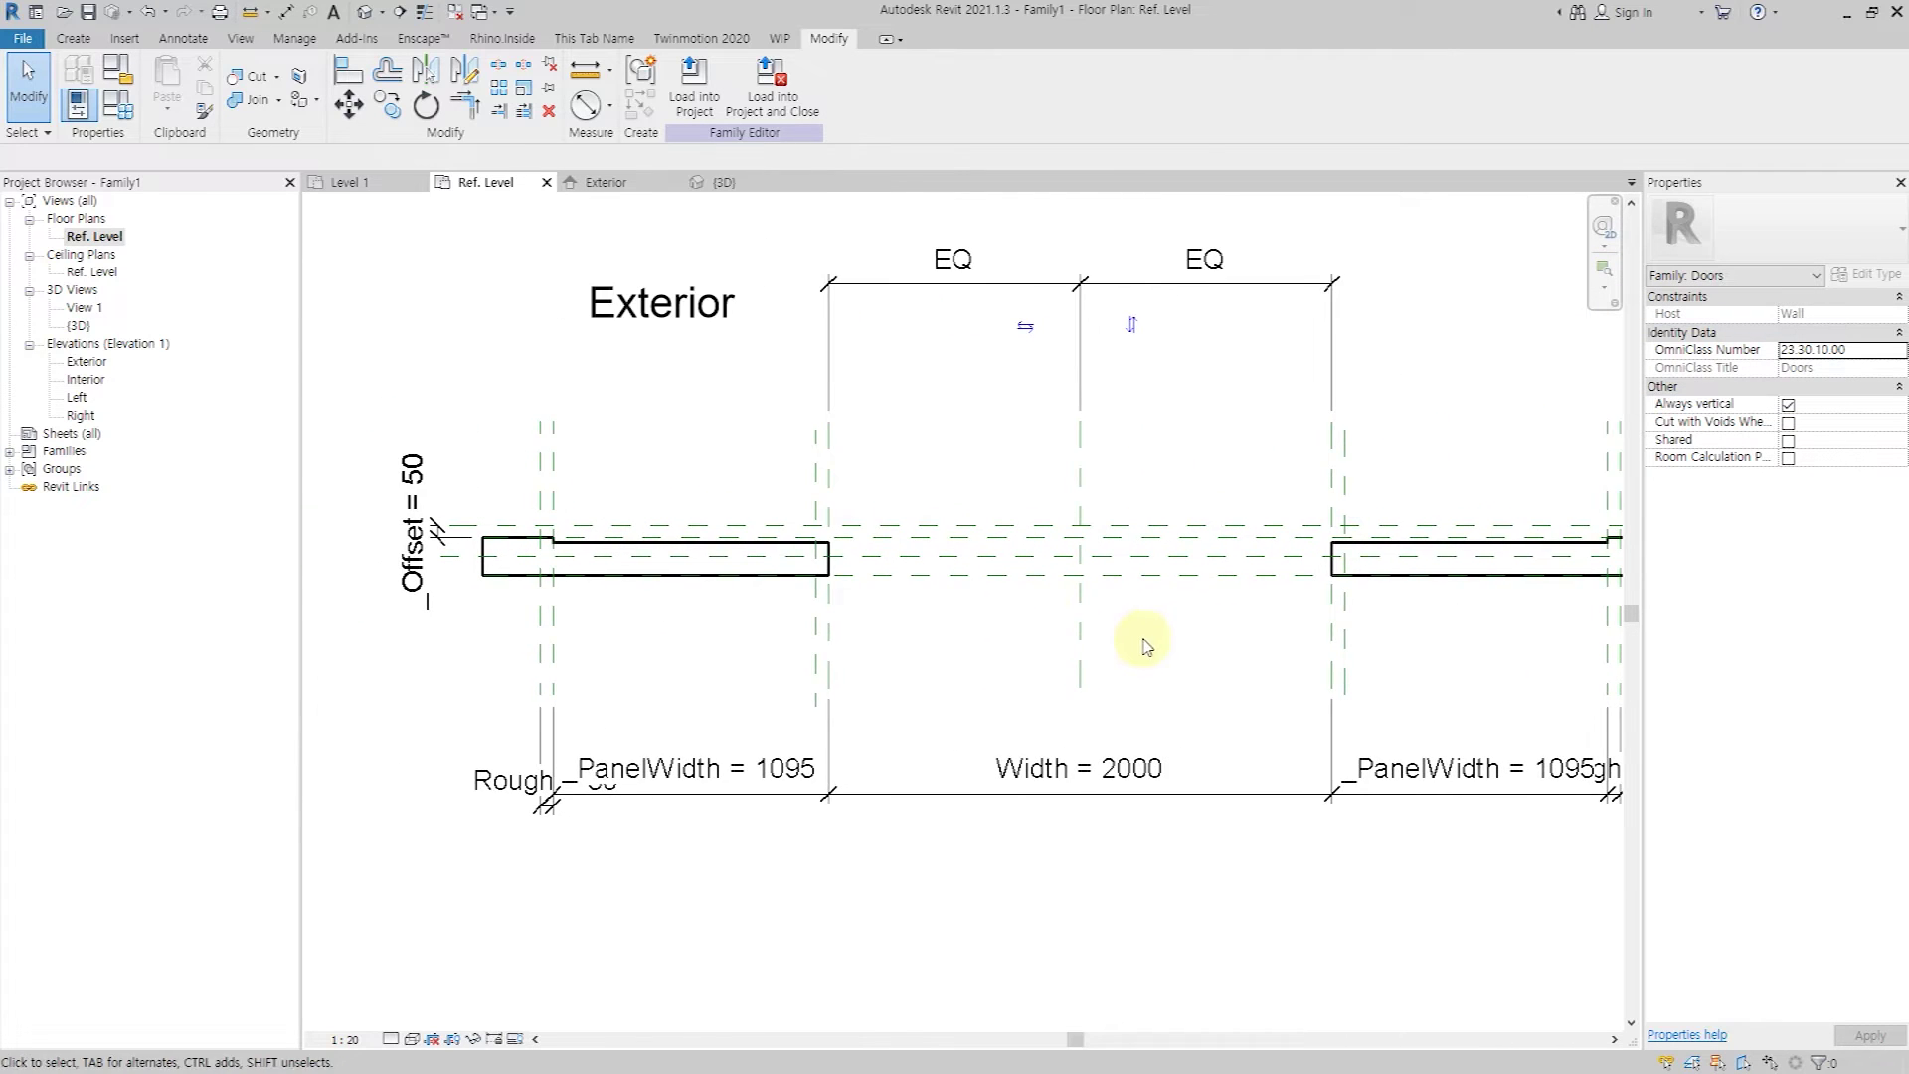
pyautogui.click(77, 38)
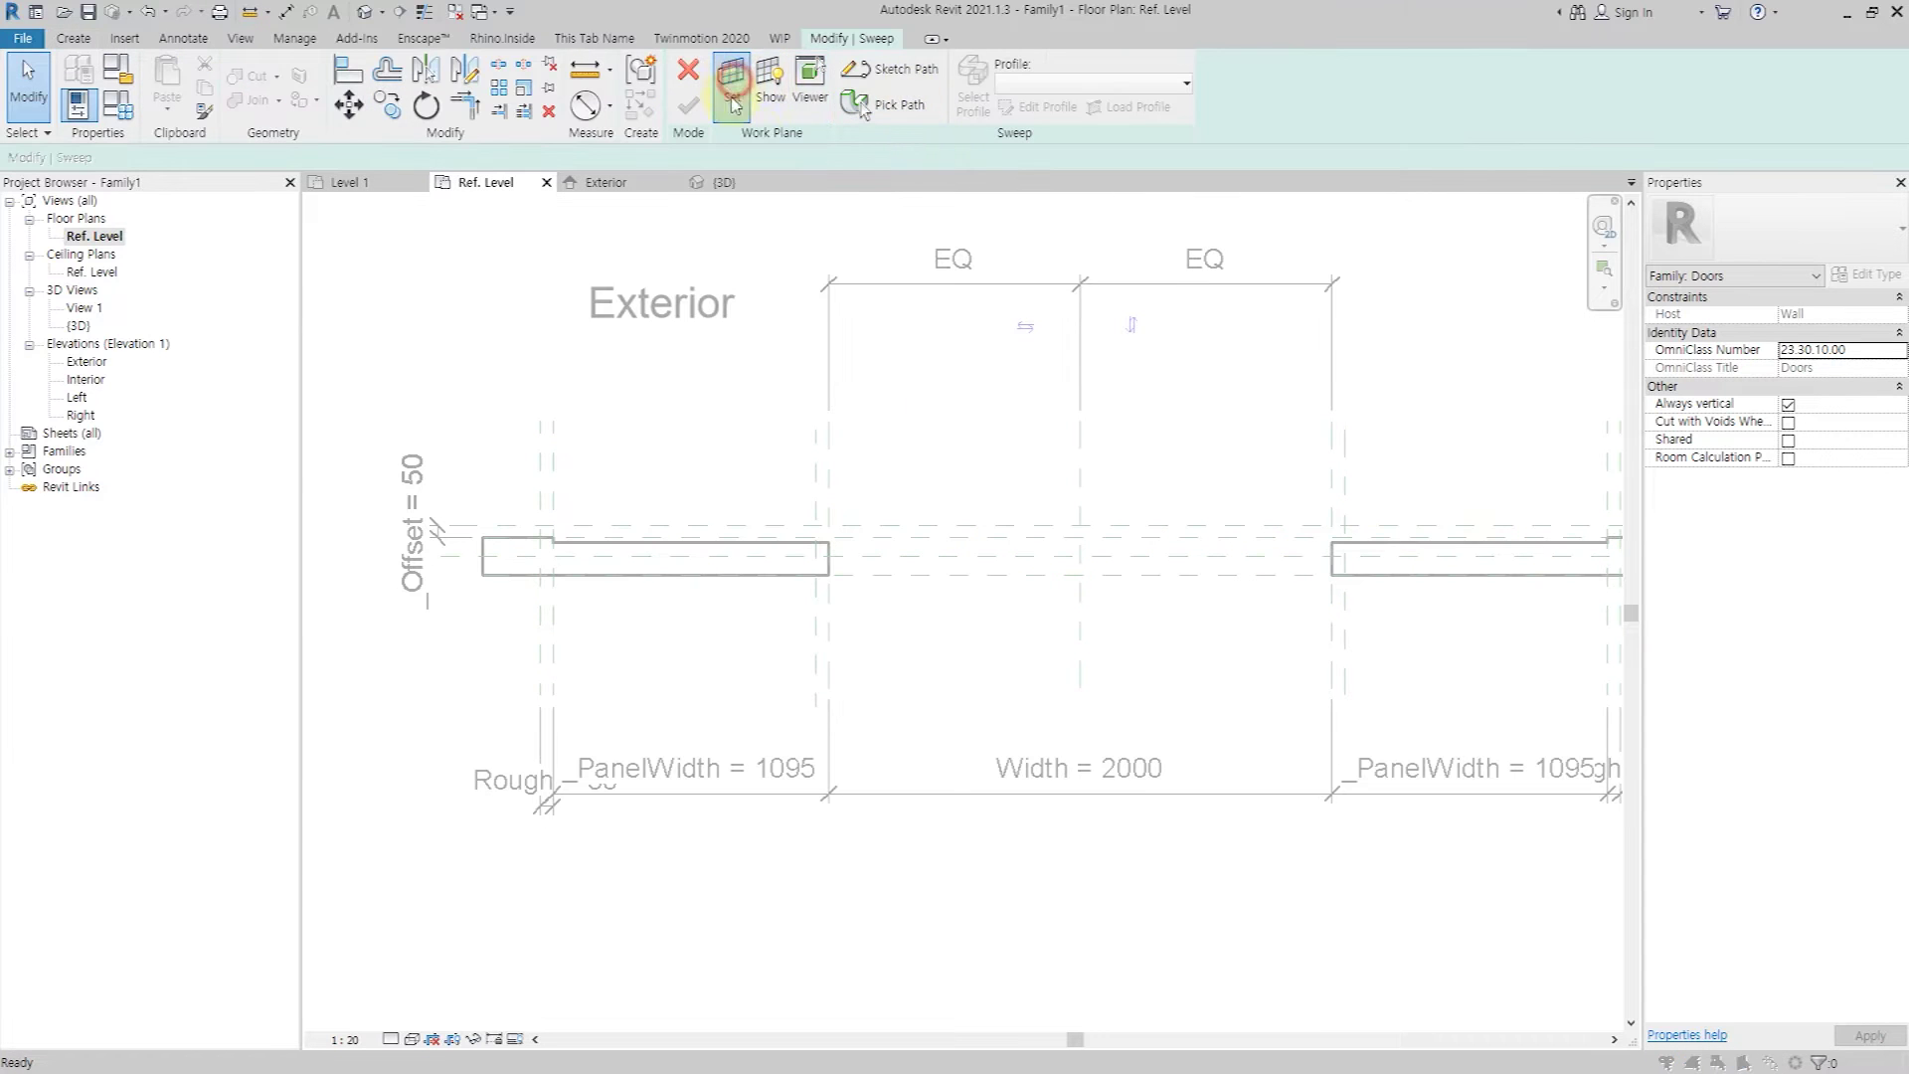
# Set the wall's reference plane as work plane and start a line path in Exterior elevation.
pyautogui.click(730, 92)
pyautogui.click(888, 654)
pyautogui.click(895, 530)
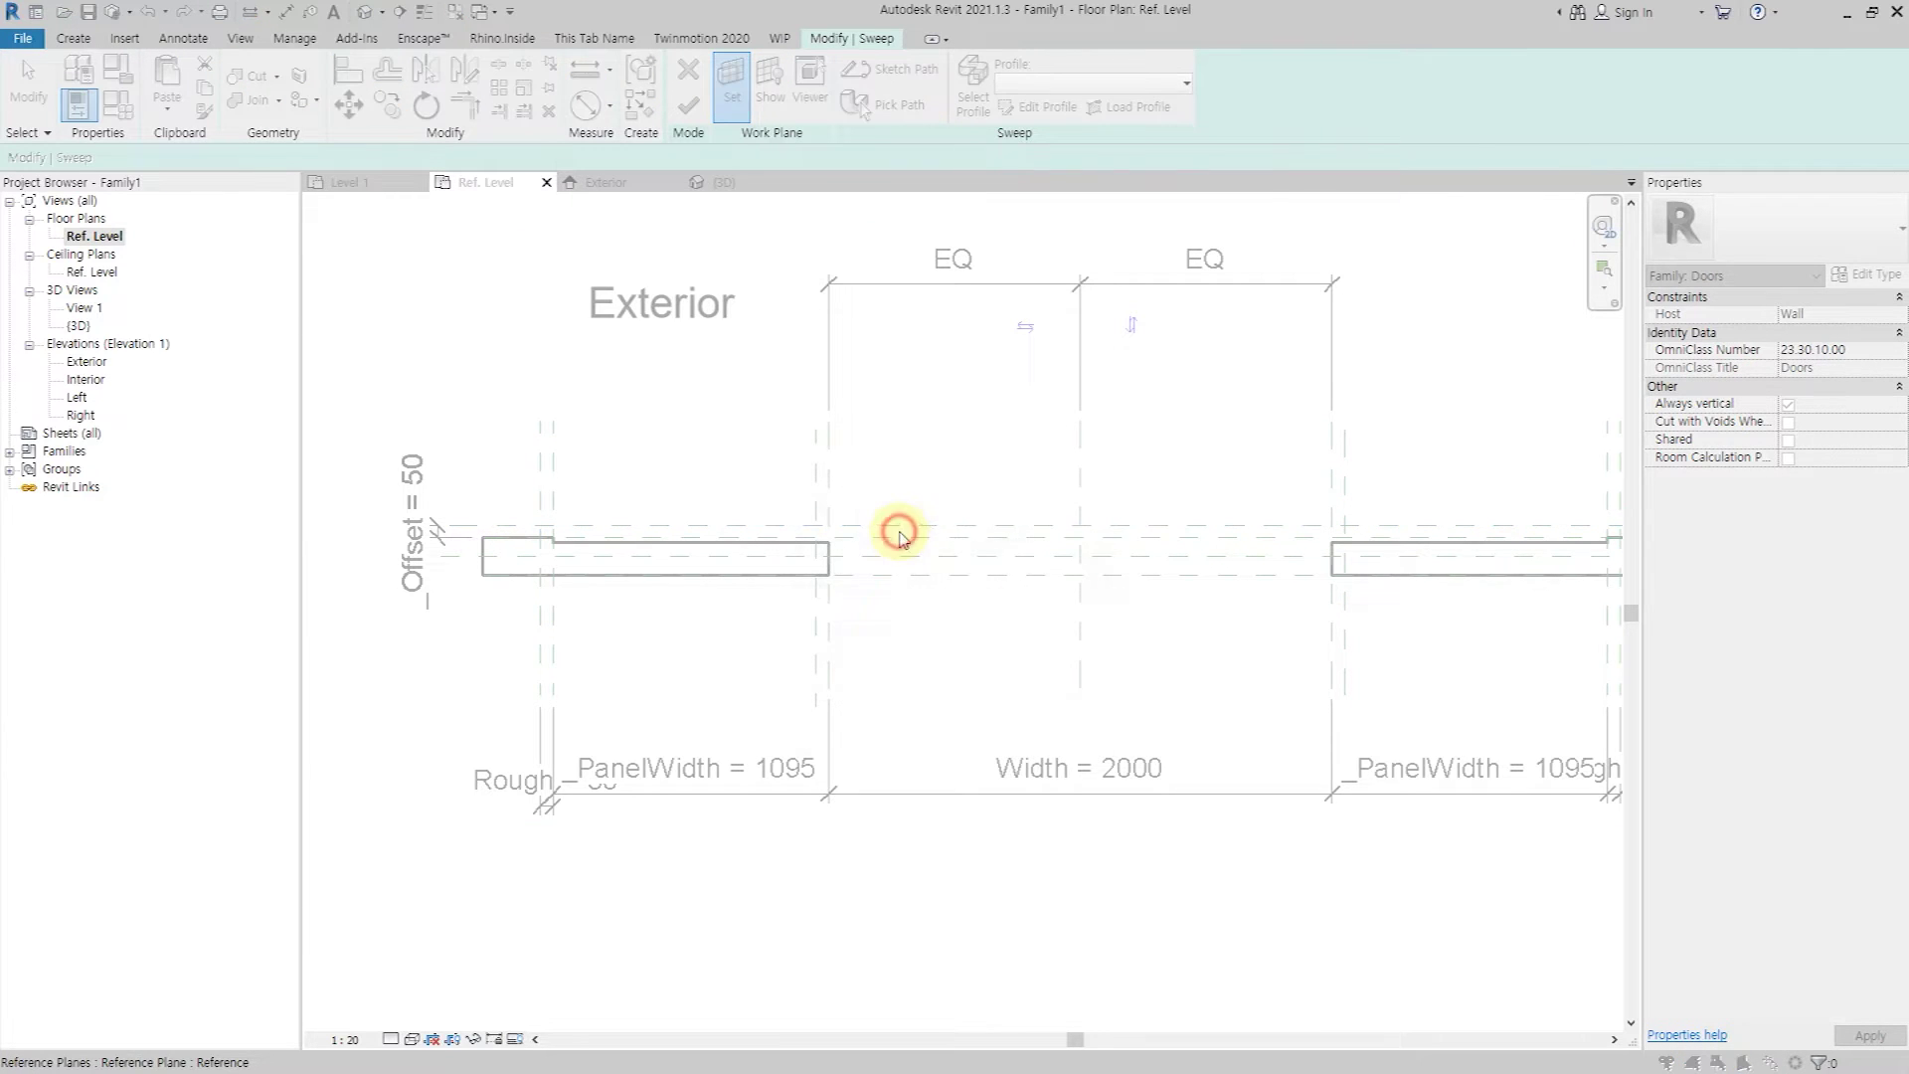
pyautogui.click(960, 737)
pyautogui.click(892, 78)
pyautogui.click(833, 38)
# Draw the path up the opening's left side, across the top and down the right side.
pyautogui.scroll(2, 601, 915)
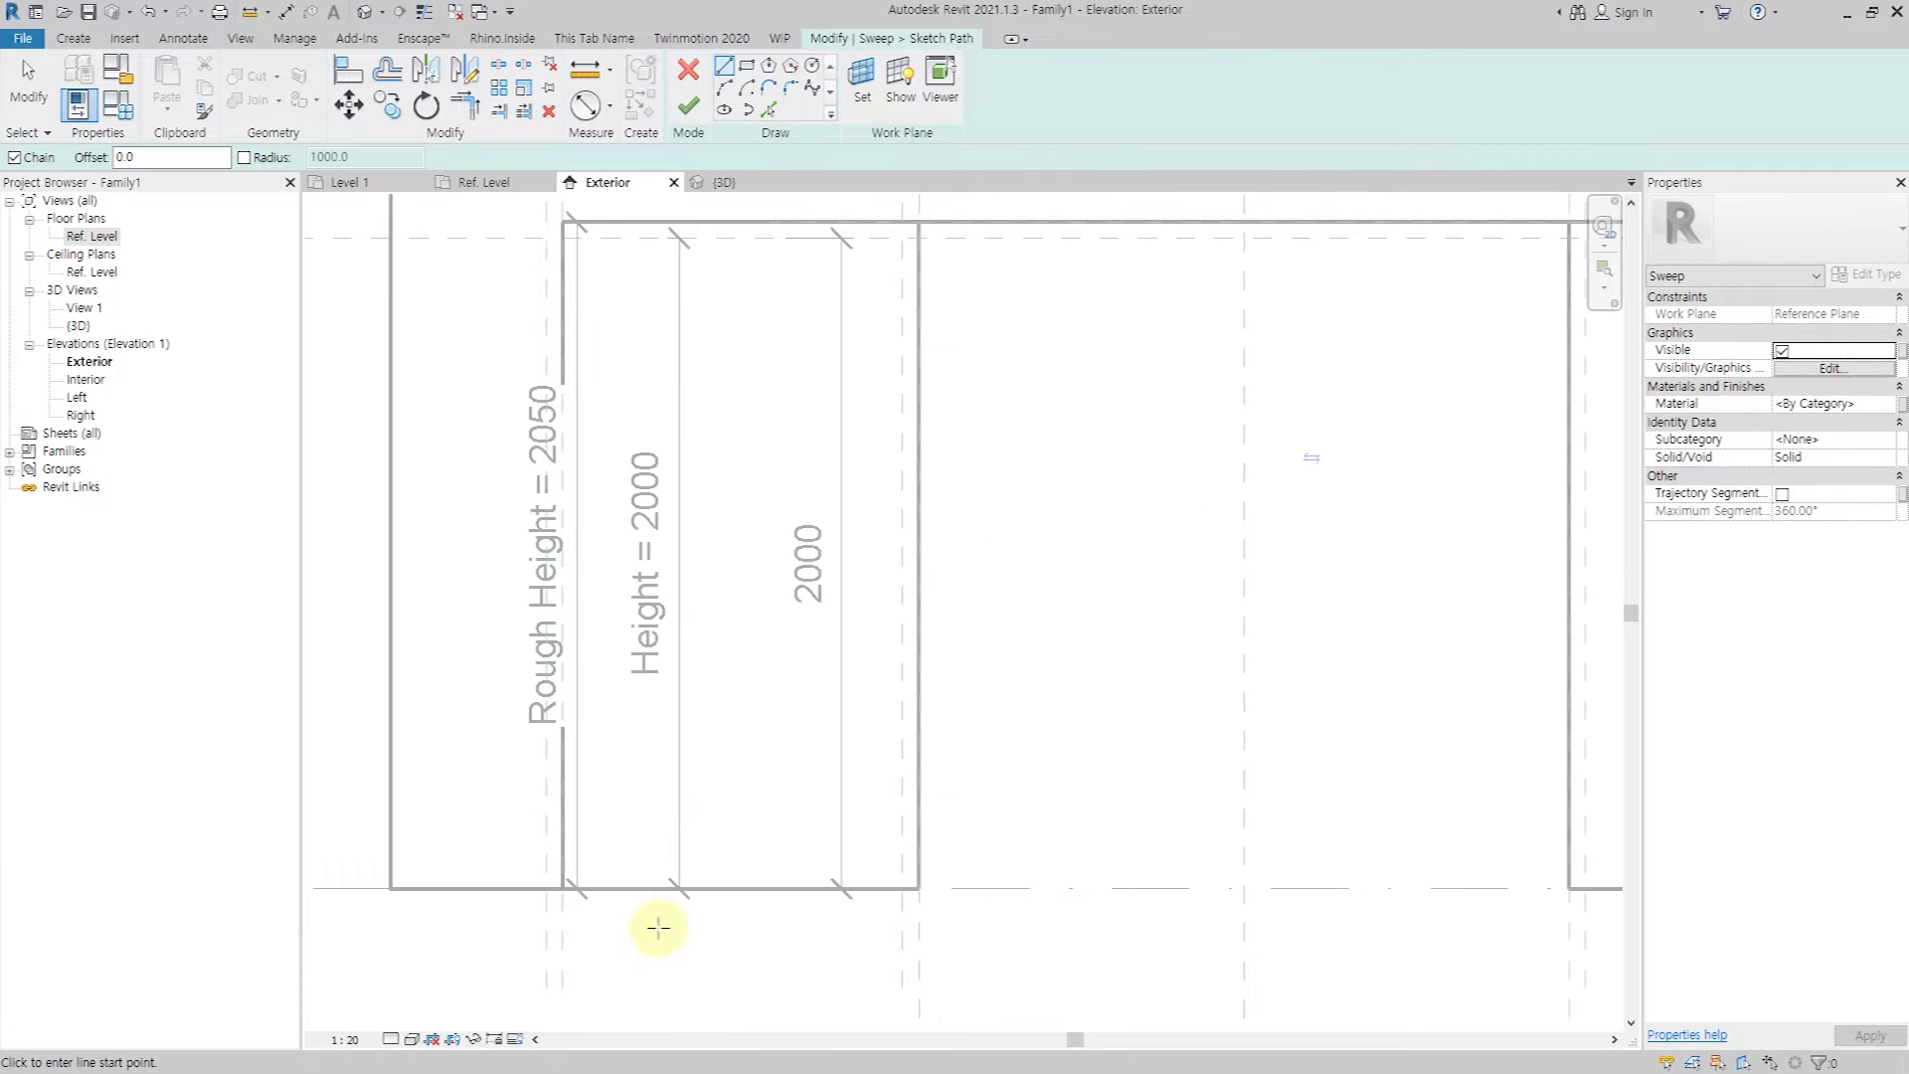
pyautogui.scroll(-2, 636, 866)
pyautogui.scroll(3, 595, 883)
pyautogui.scroll(-1, 595, 883)
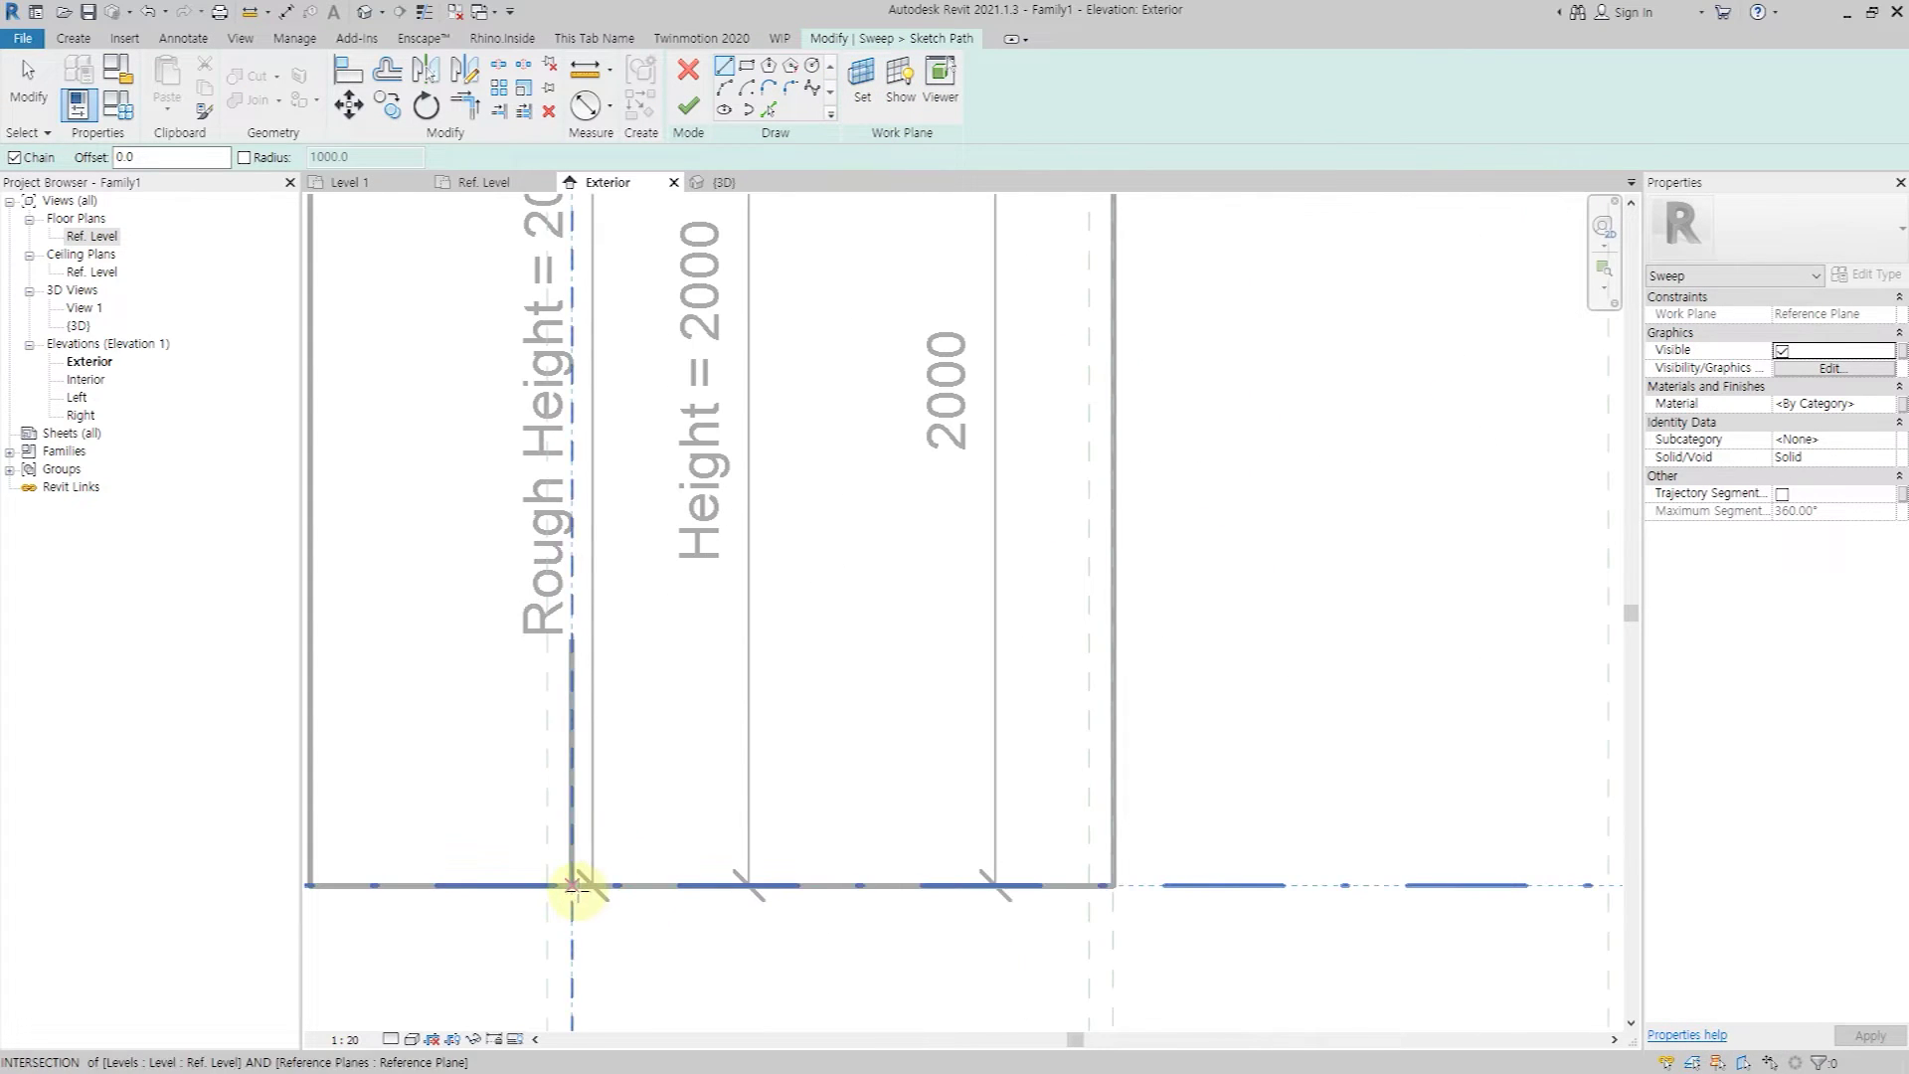
pyautogui.click(581, 884)
pyautogui.scroll(-2, 584, 886)
pyautogui.scroll(-1, 584, 886)
pyautogui.click(582, 324)
pyautogui.scroll(-1, 533, 428)
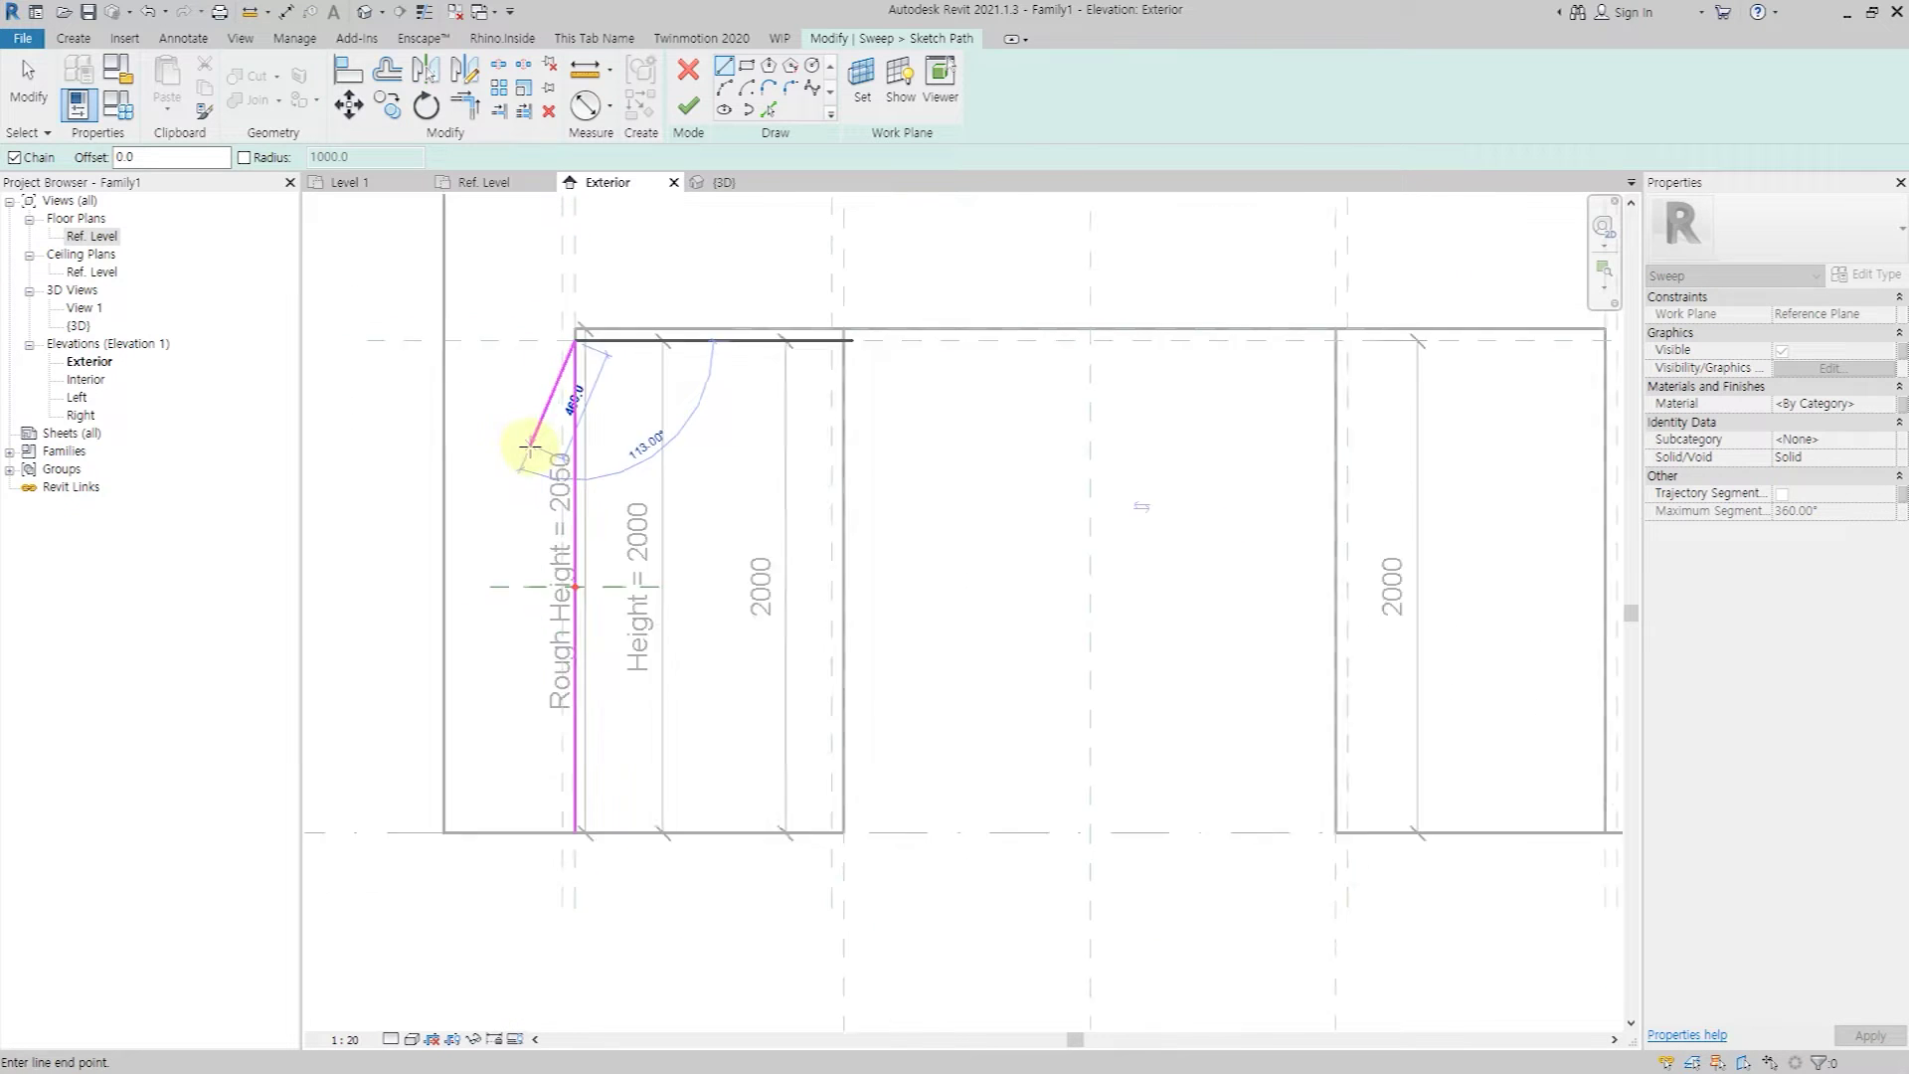
pyautogui.scroll(1, 1442, 360)
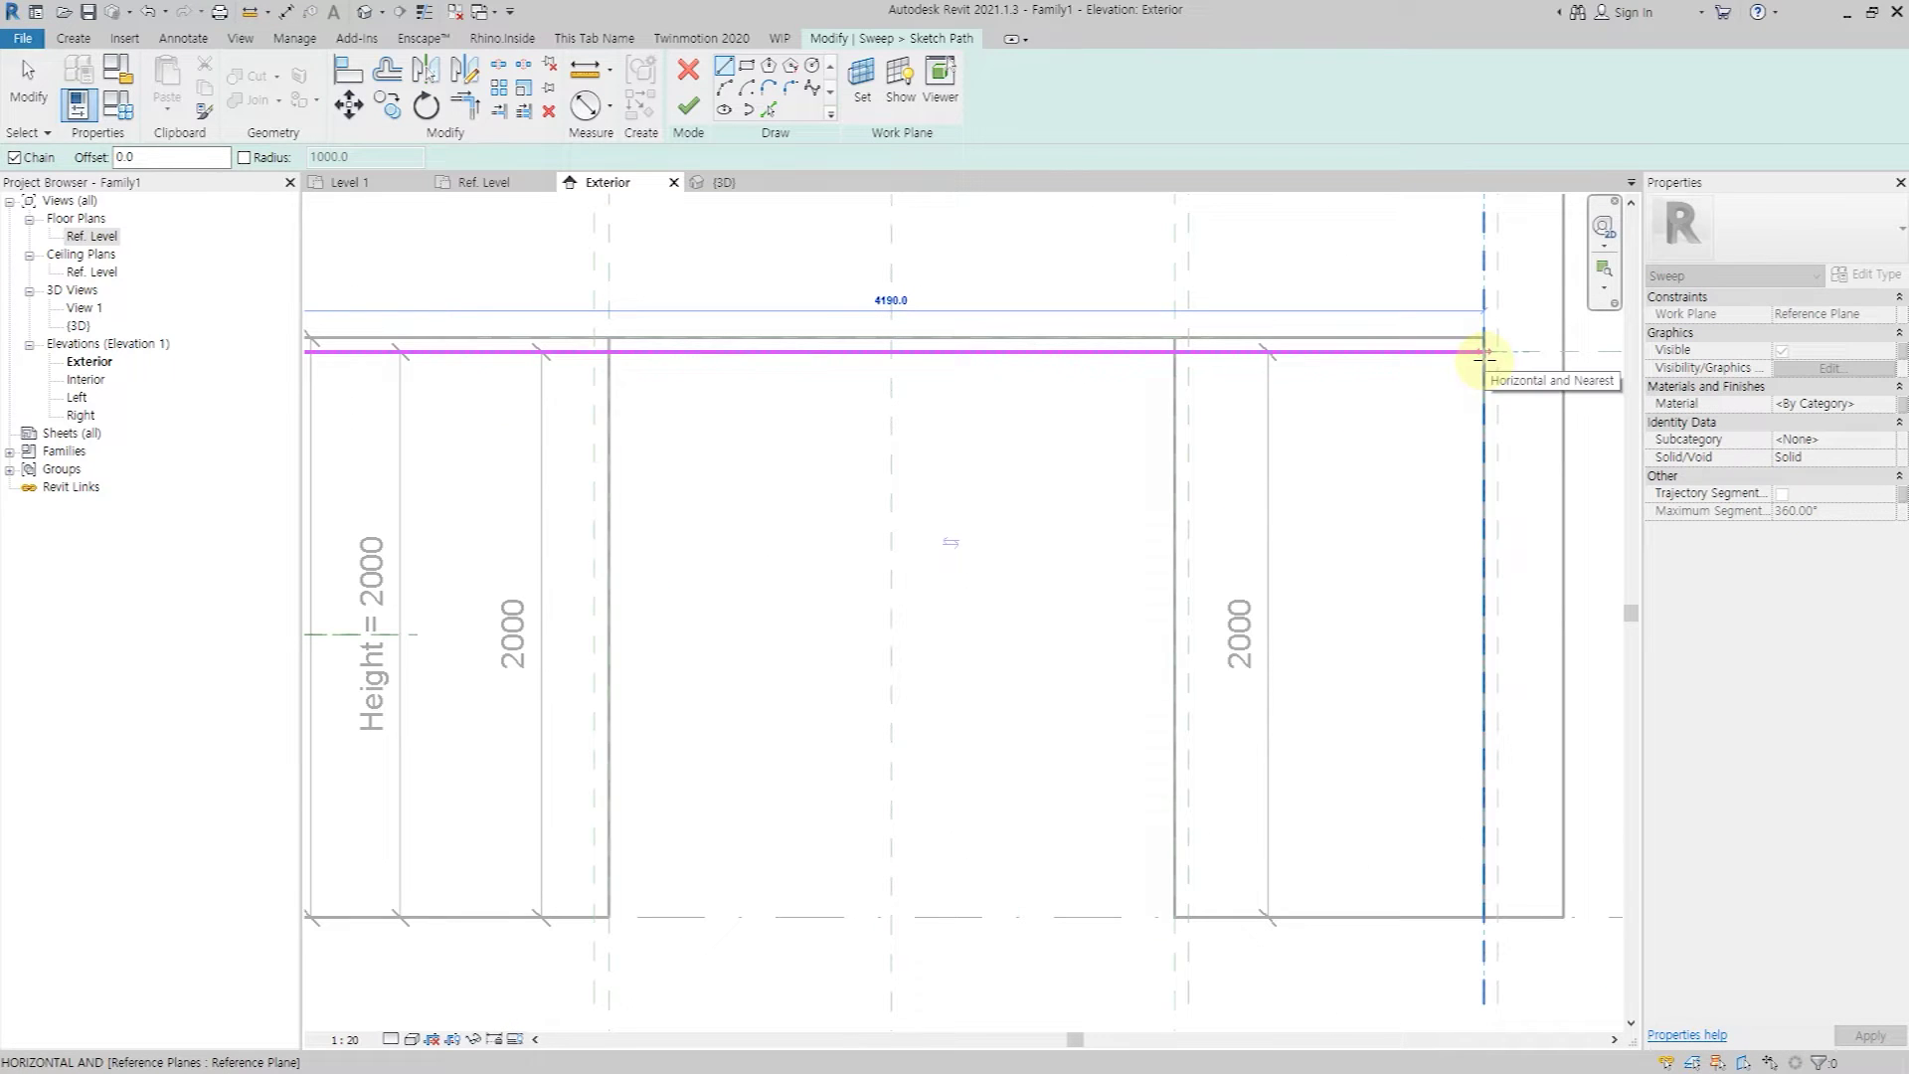
pyautogui.click(1485, 351)
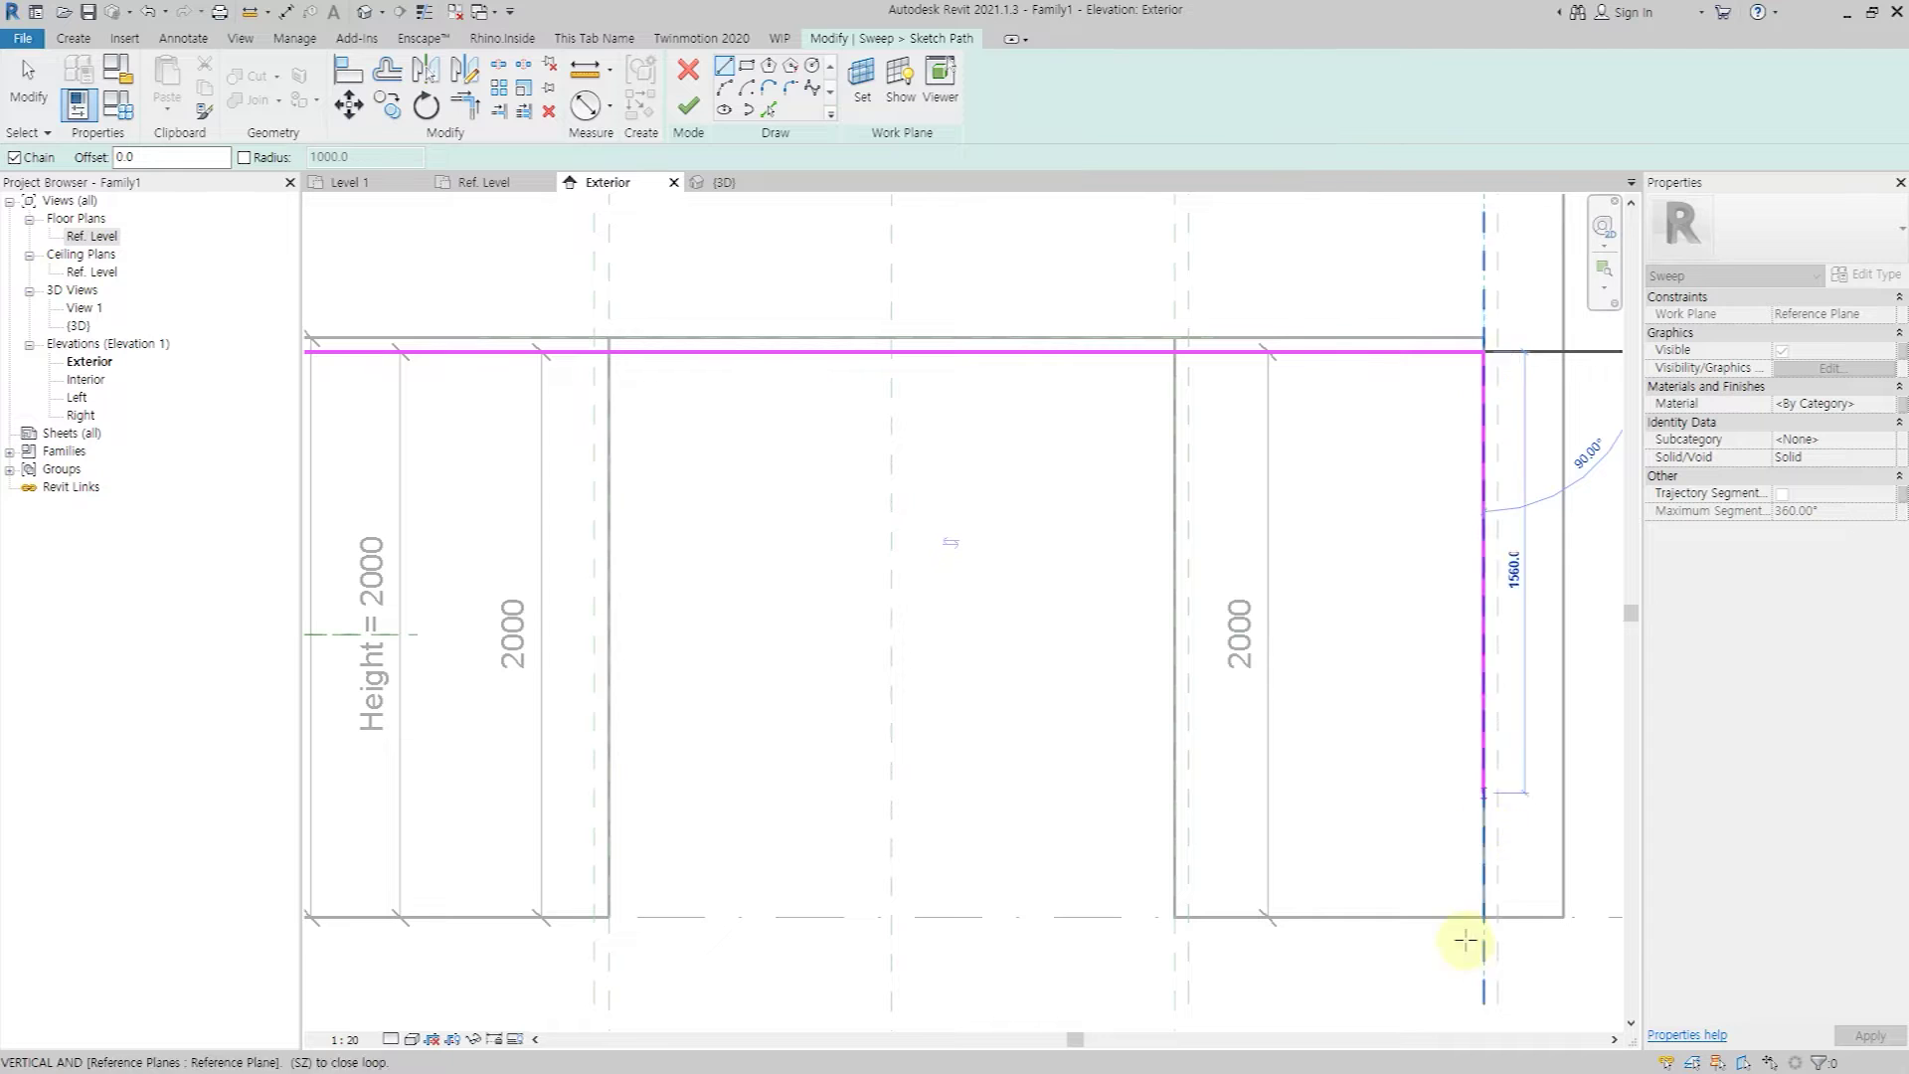
pyautogui.click(1485, 916)
pyautogui.scroll(-2, 1392, 875)
pyautogui.press('Escape')
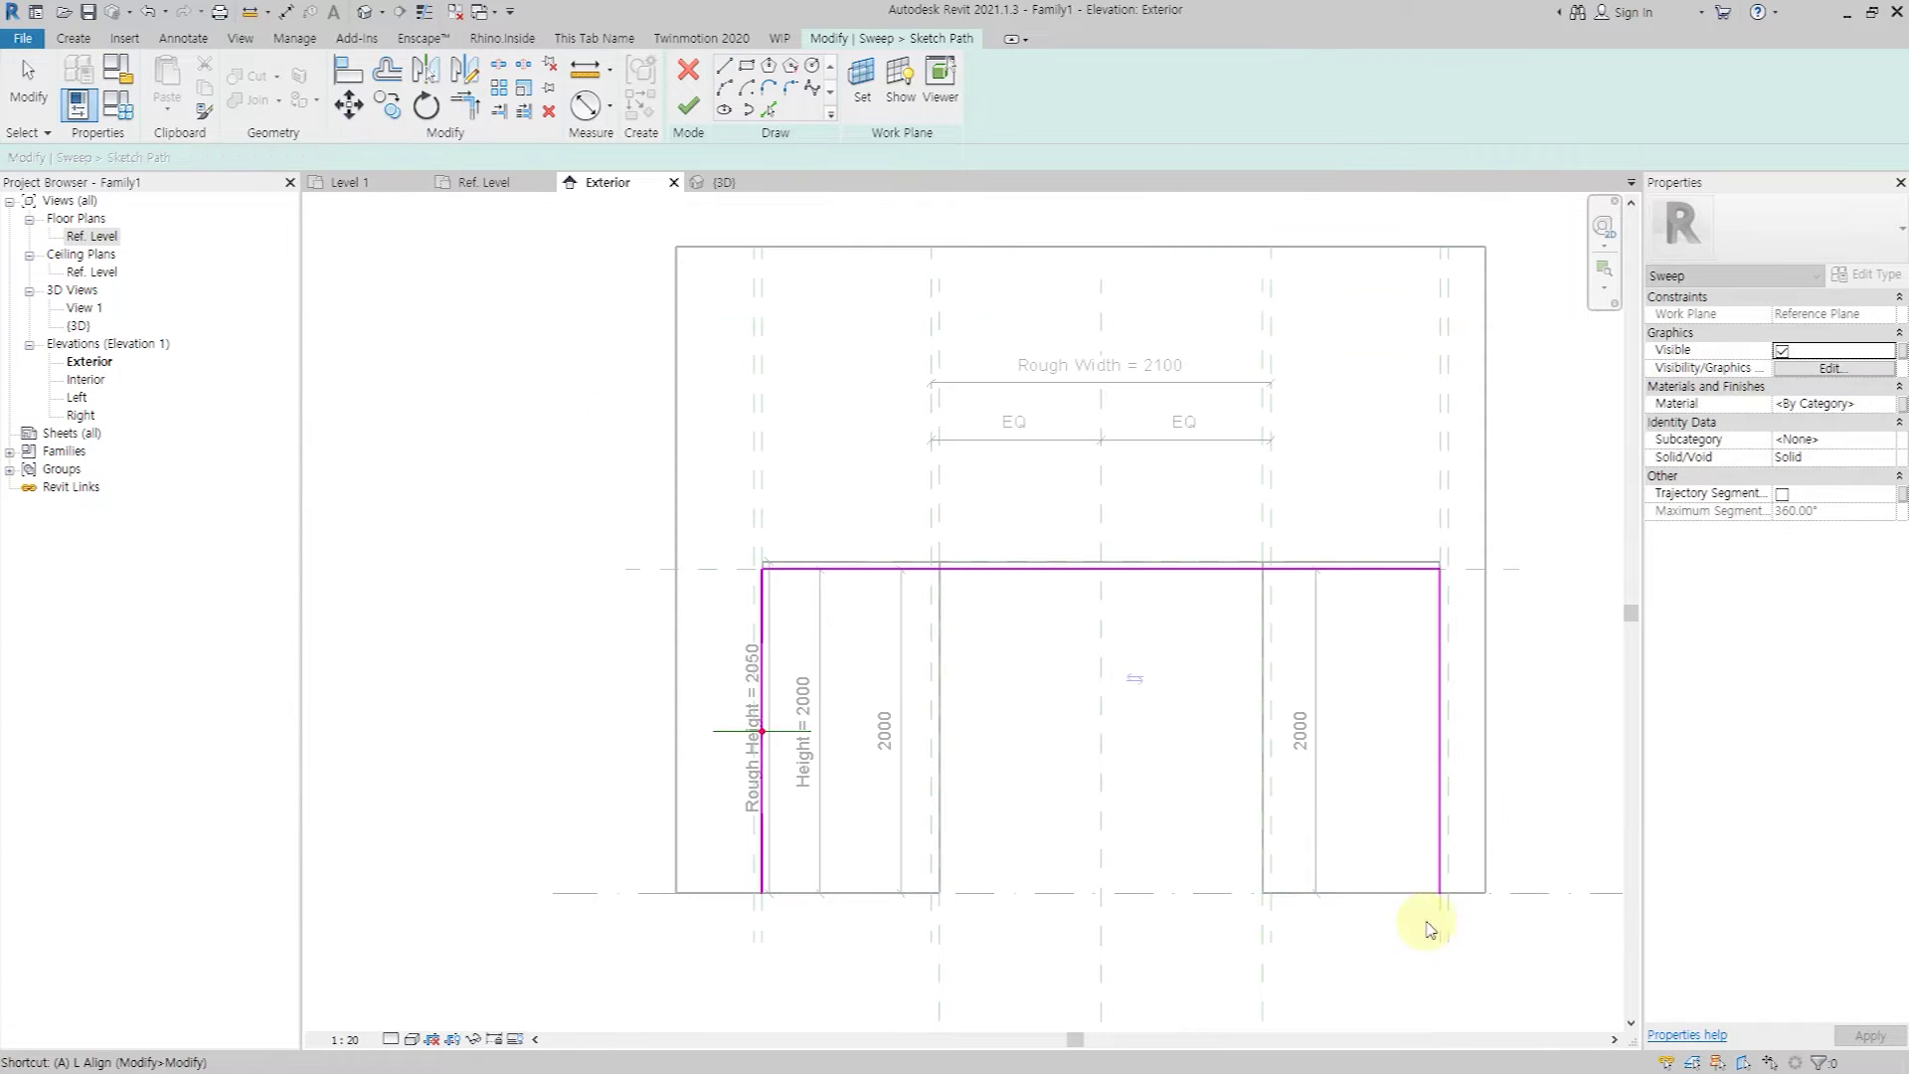
# Align the path lines to the reference planes and finish the sweep path.
pyautogui.press('a')
pyautogui.press('l')
pyautogui.scroll(2, 1433, 928)
pyautogui.click(1451, 838)
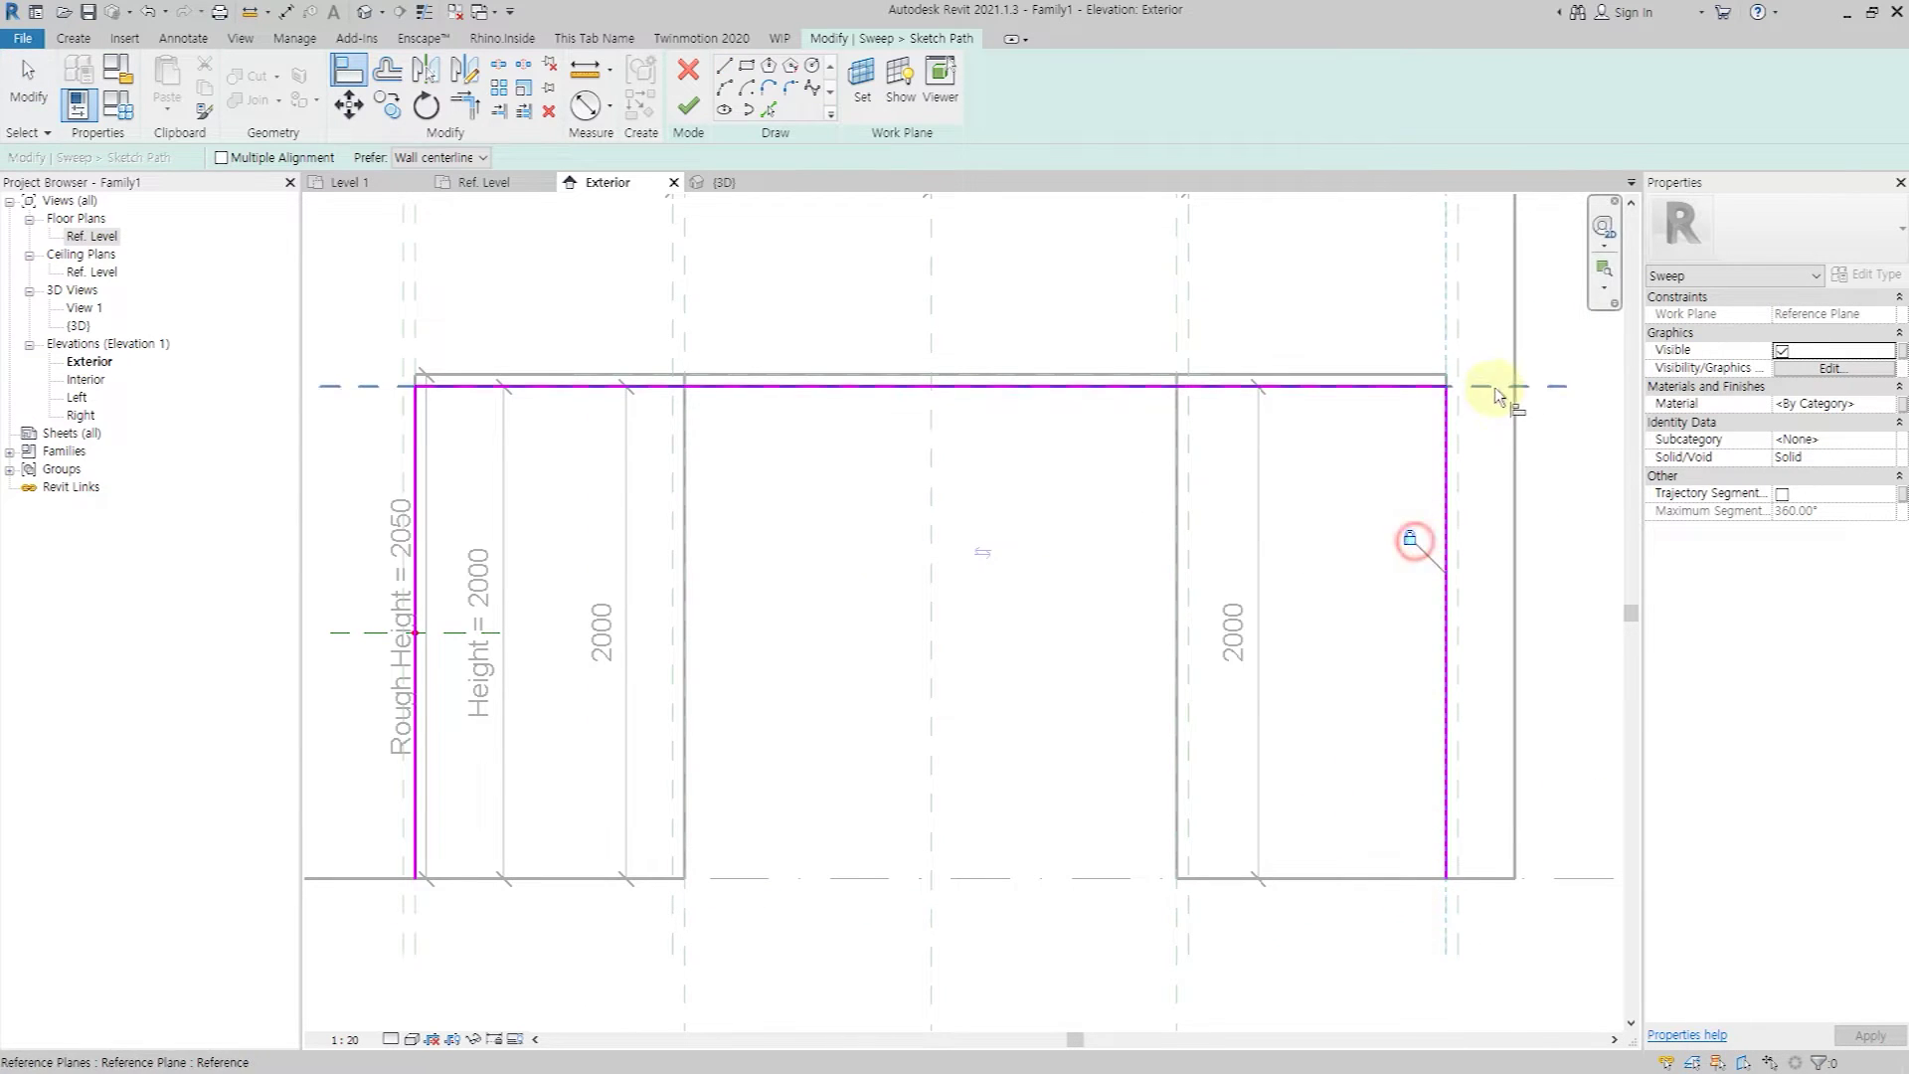
pyautogui.click(929, 426)
pyautogui.moveTo(418, 934); pyautogui.dragTo(496, 880, button='middle')
pyautogui.click(492, 809)
pyautogui.scroll(-1, 552, 614)
pyautogui.moveTo(801, 512); pyautogui.dragTo(743, 506, button='middle')
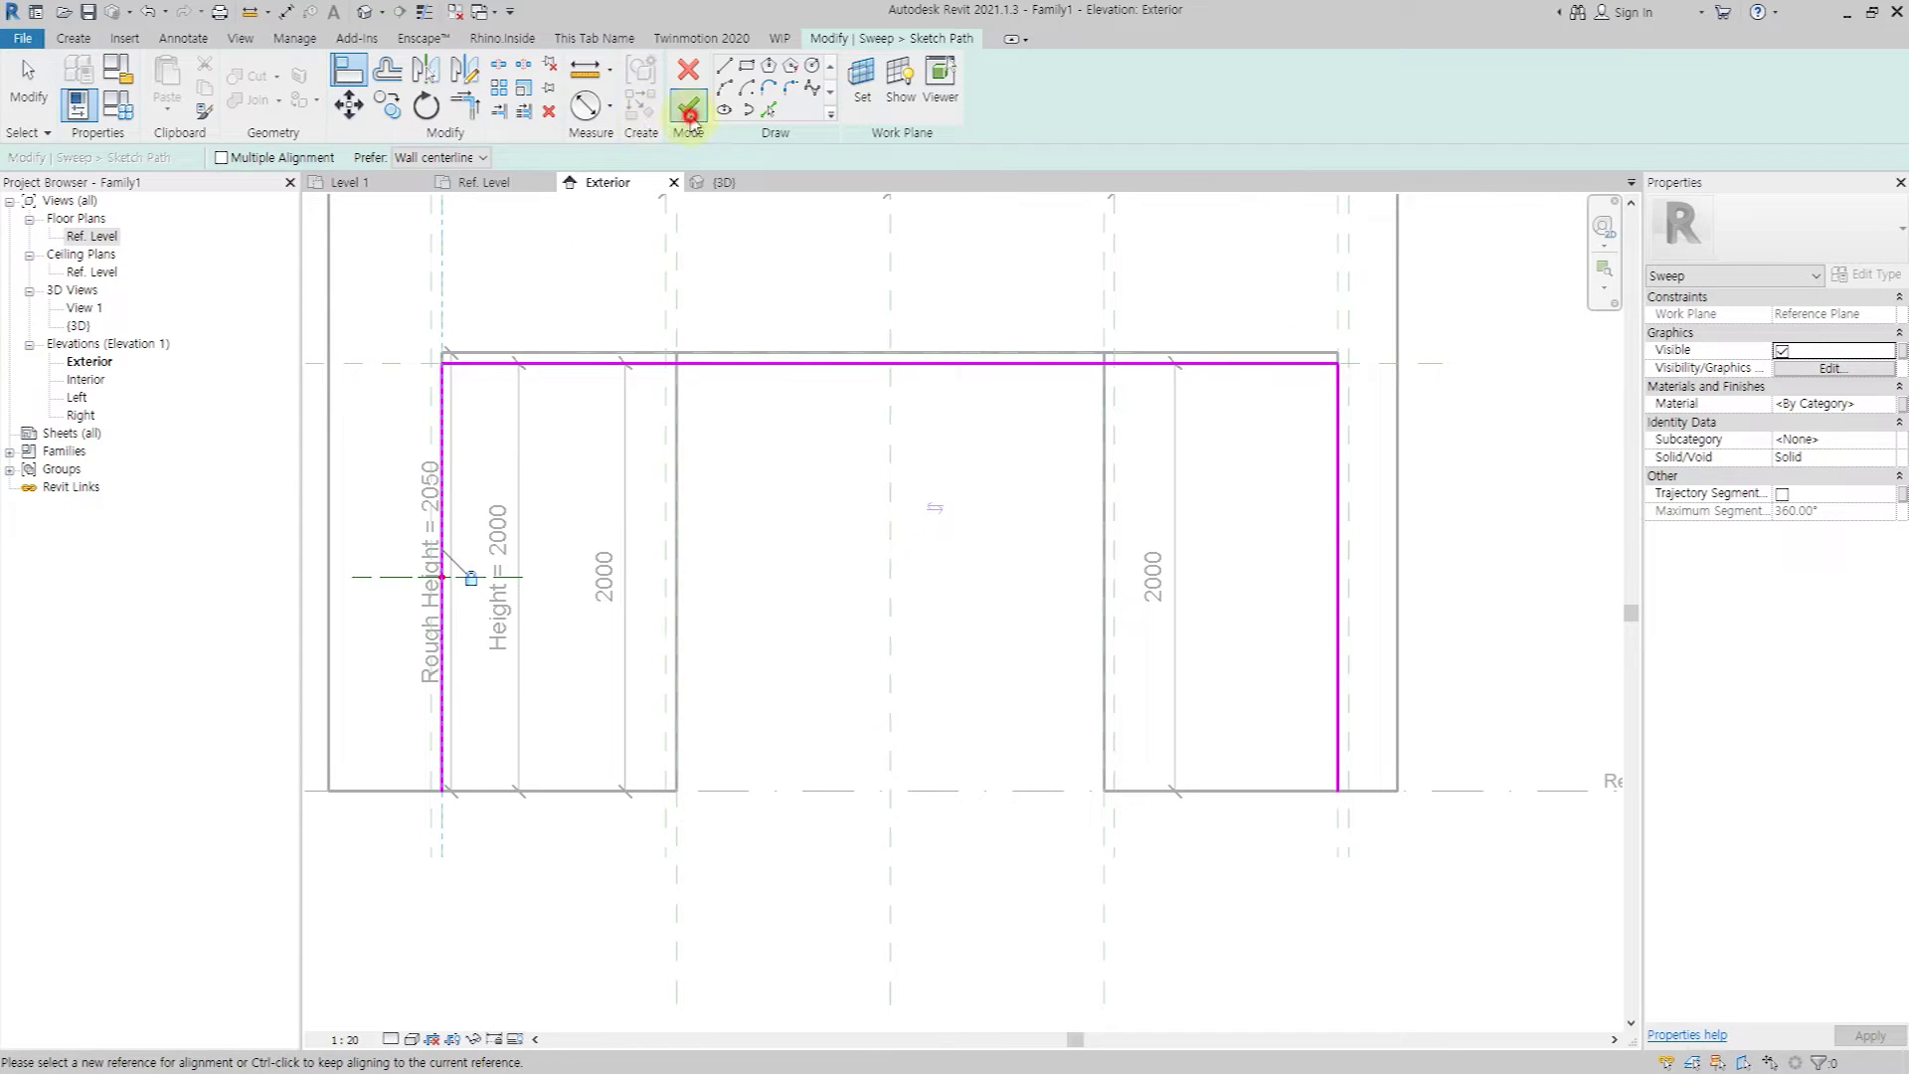
pyautogui.click(688, 105)
pyautogui.click(1030, 108)
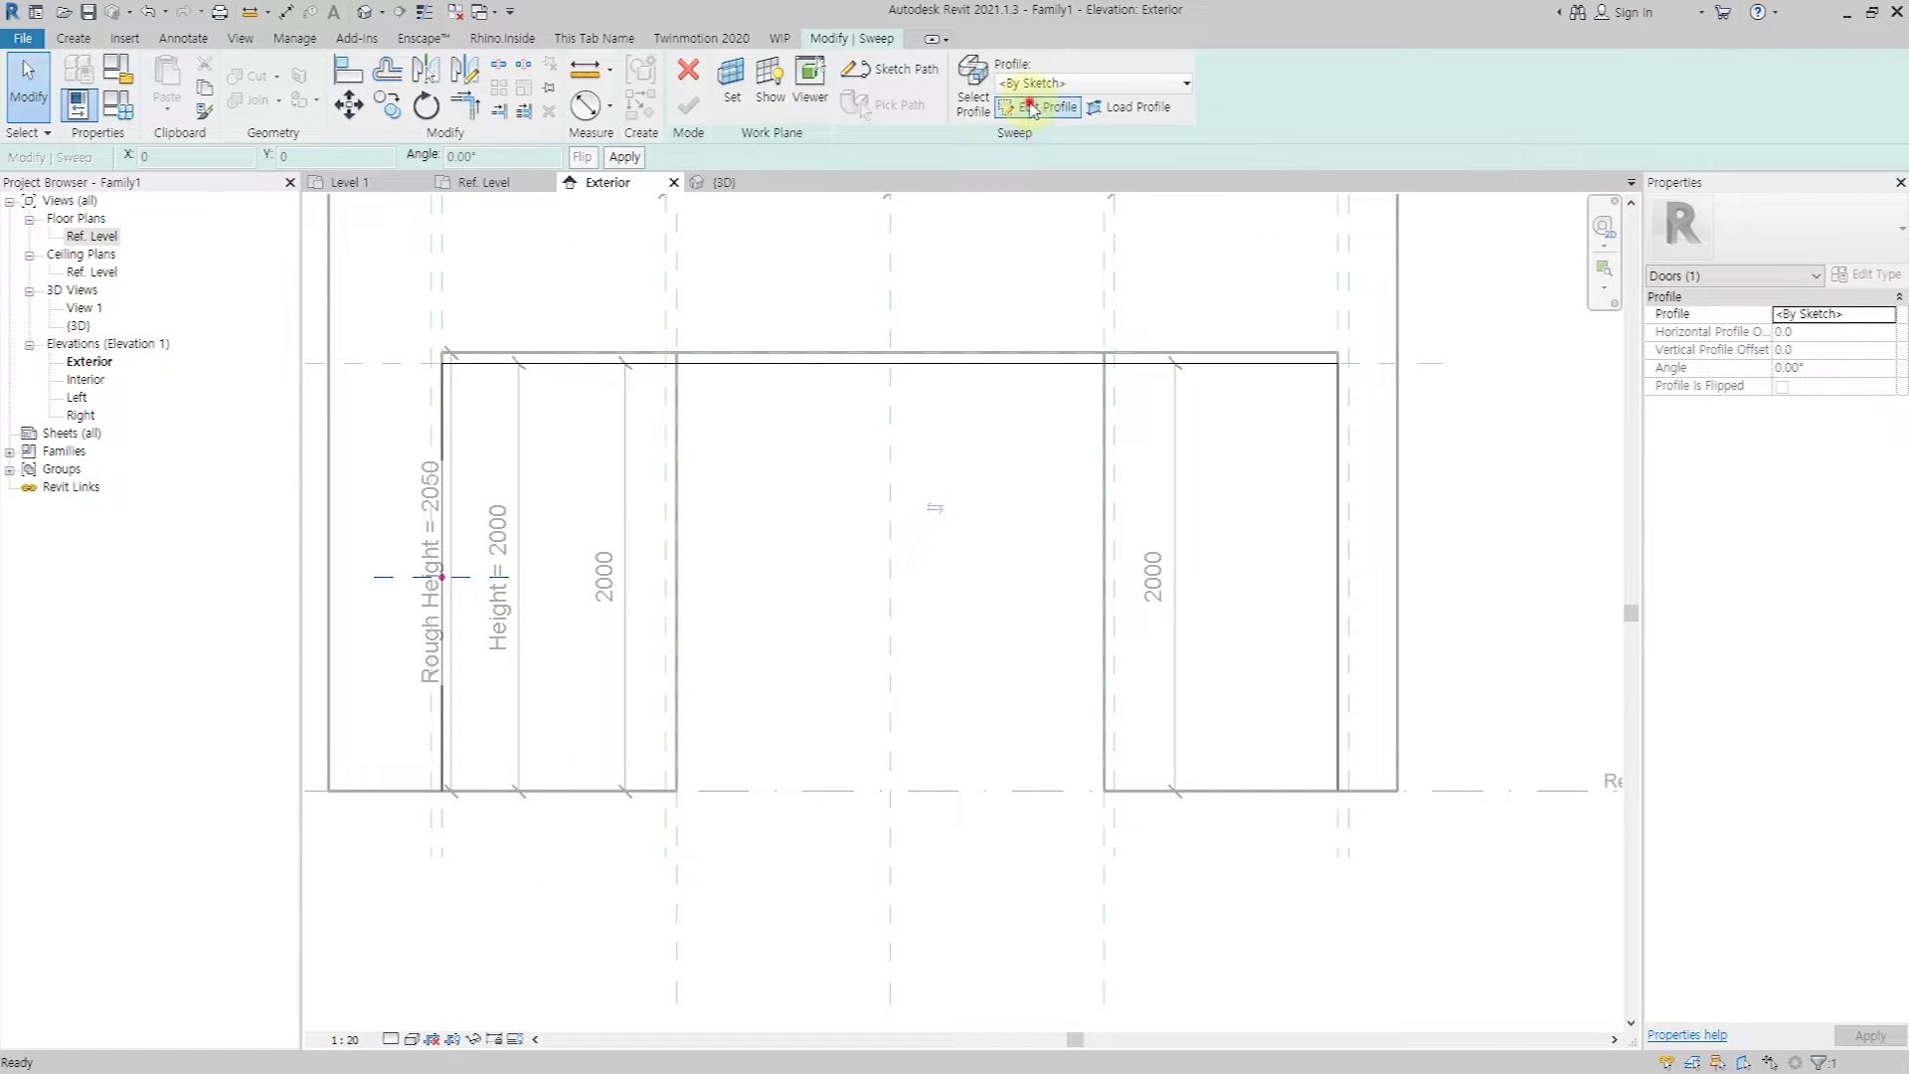
# Sketch the six-edge frame profile outline from the reference-plane intersection in the Ref. Level plan.
pyautogui.click(960, 748)
pyautogui.scroll(1, 1266, 507)
pyautogui.scroll(2, 1227, 481)
pyautogui.scroll(1, 1385, 528)
pyautogui.scroll(1, 1139, 468)
pyautogui.click(1139, 467)
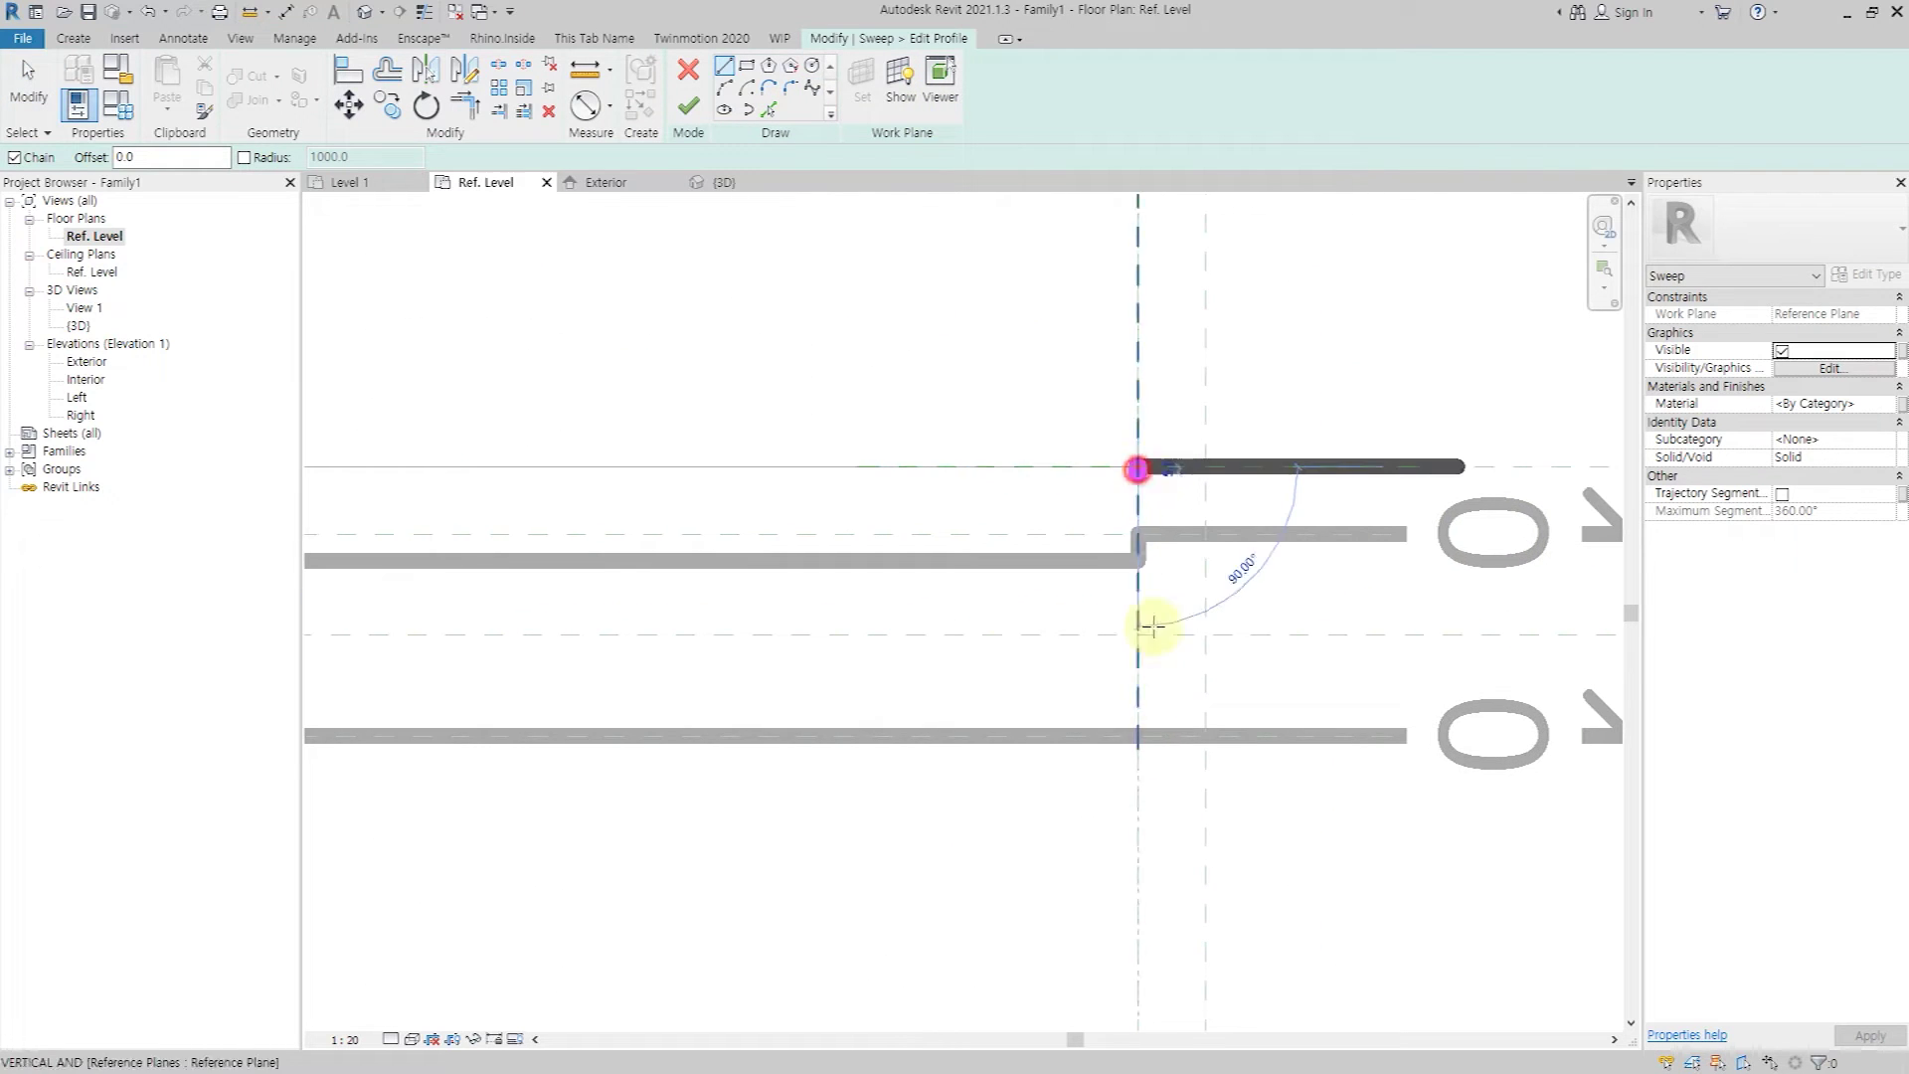
pyautogui.click(1138, 688)
pyautogui.click(1024, 688)
pyautogui.click(1023, 595)
pyautogui.click(1091, 595)
pyautogui.click(1091, 466)
pyautogui.press('Escape')
# Align and lock the profile's top edge to the horizontal reference plane.
pyautogui.press('a')
pyautogui.press('l')
pyautogui.click(1299, 465)
pyautogui.click(1114, 465)
pyautogui.click(930, 502)
pyautogui.click(1143, 633)
# Add aligned dimensions to the profile, including the 50 dimension above it.
pyautogui.press('Escape')
pyautogui.press('Escape')
pyautogui.press('d')
pyautogui.press('i')
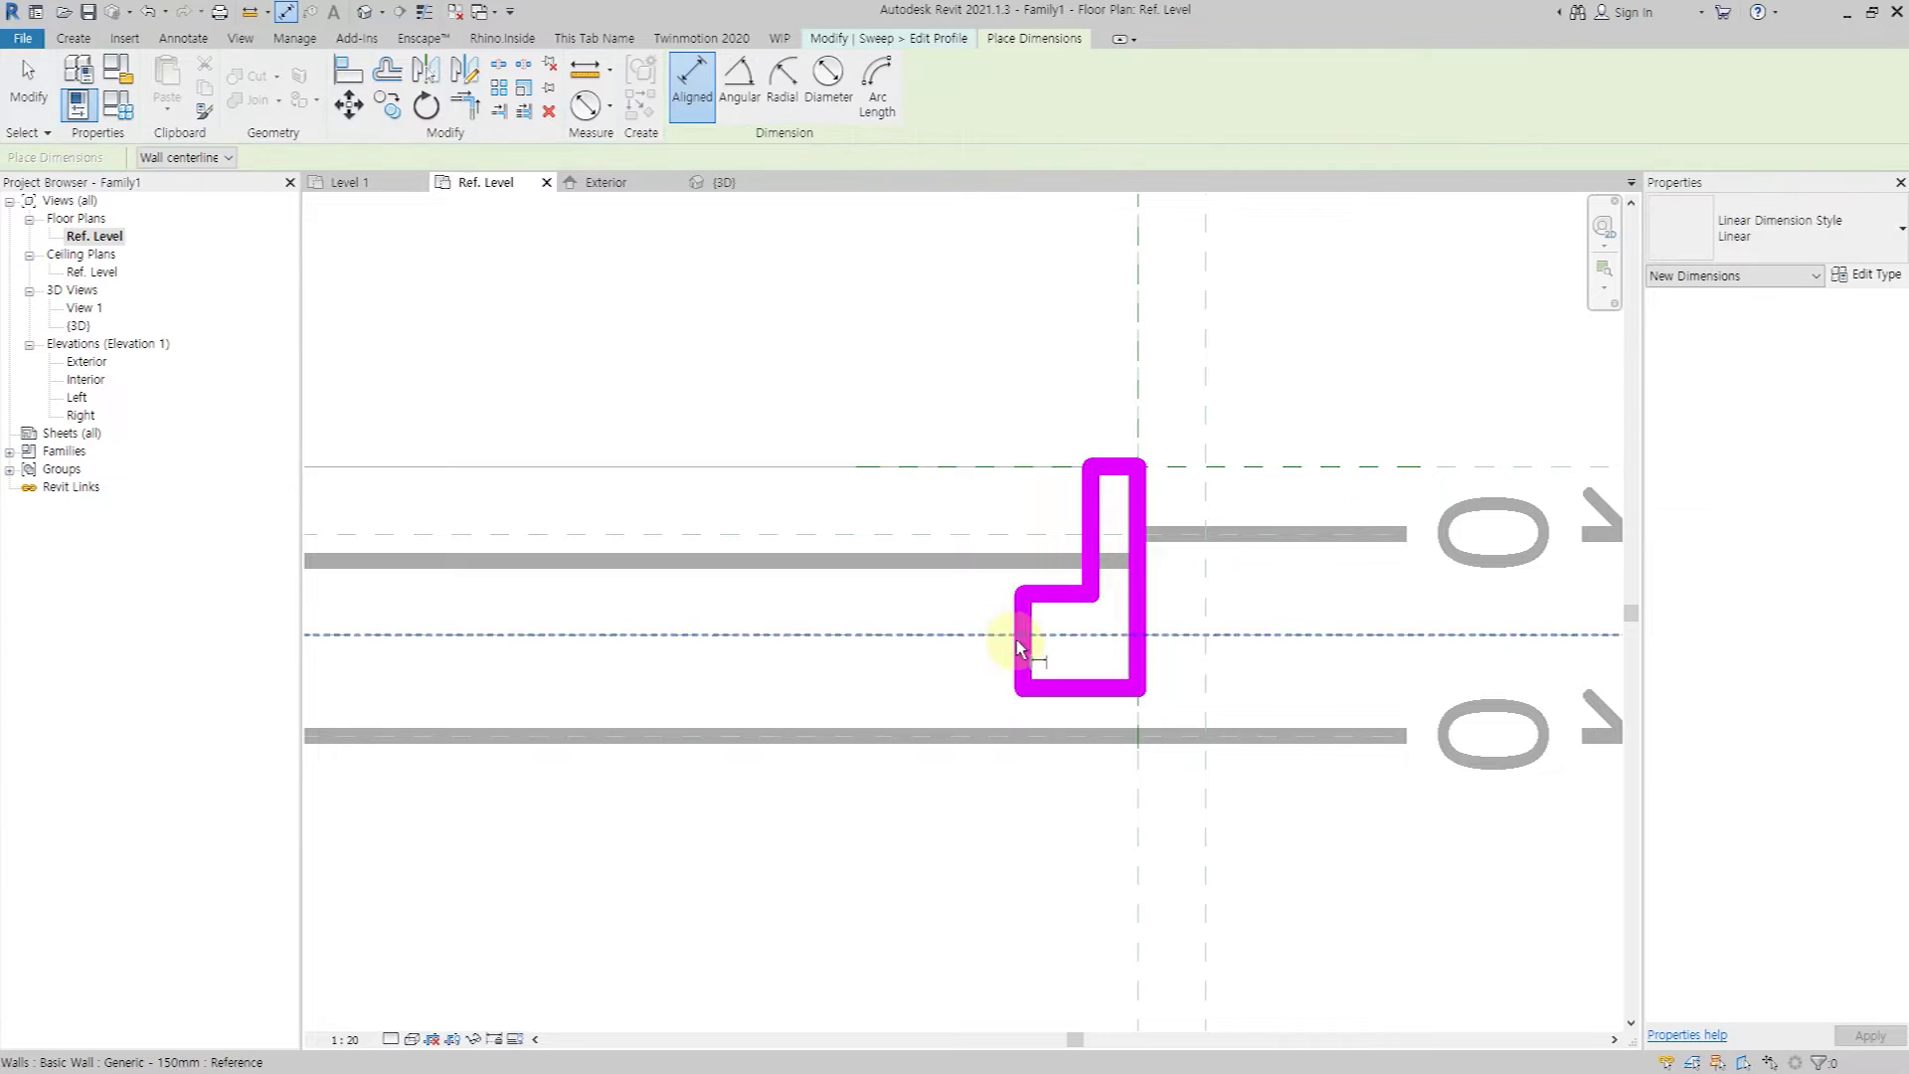
pyautogui.click(1024, 637)
pyautogui.scroll(-2, 1093, 635)
pyautogui.scroll(-1, 1094, 634)
pyautogui.click(1087, 348)
pyautogui.click(1050, 636)
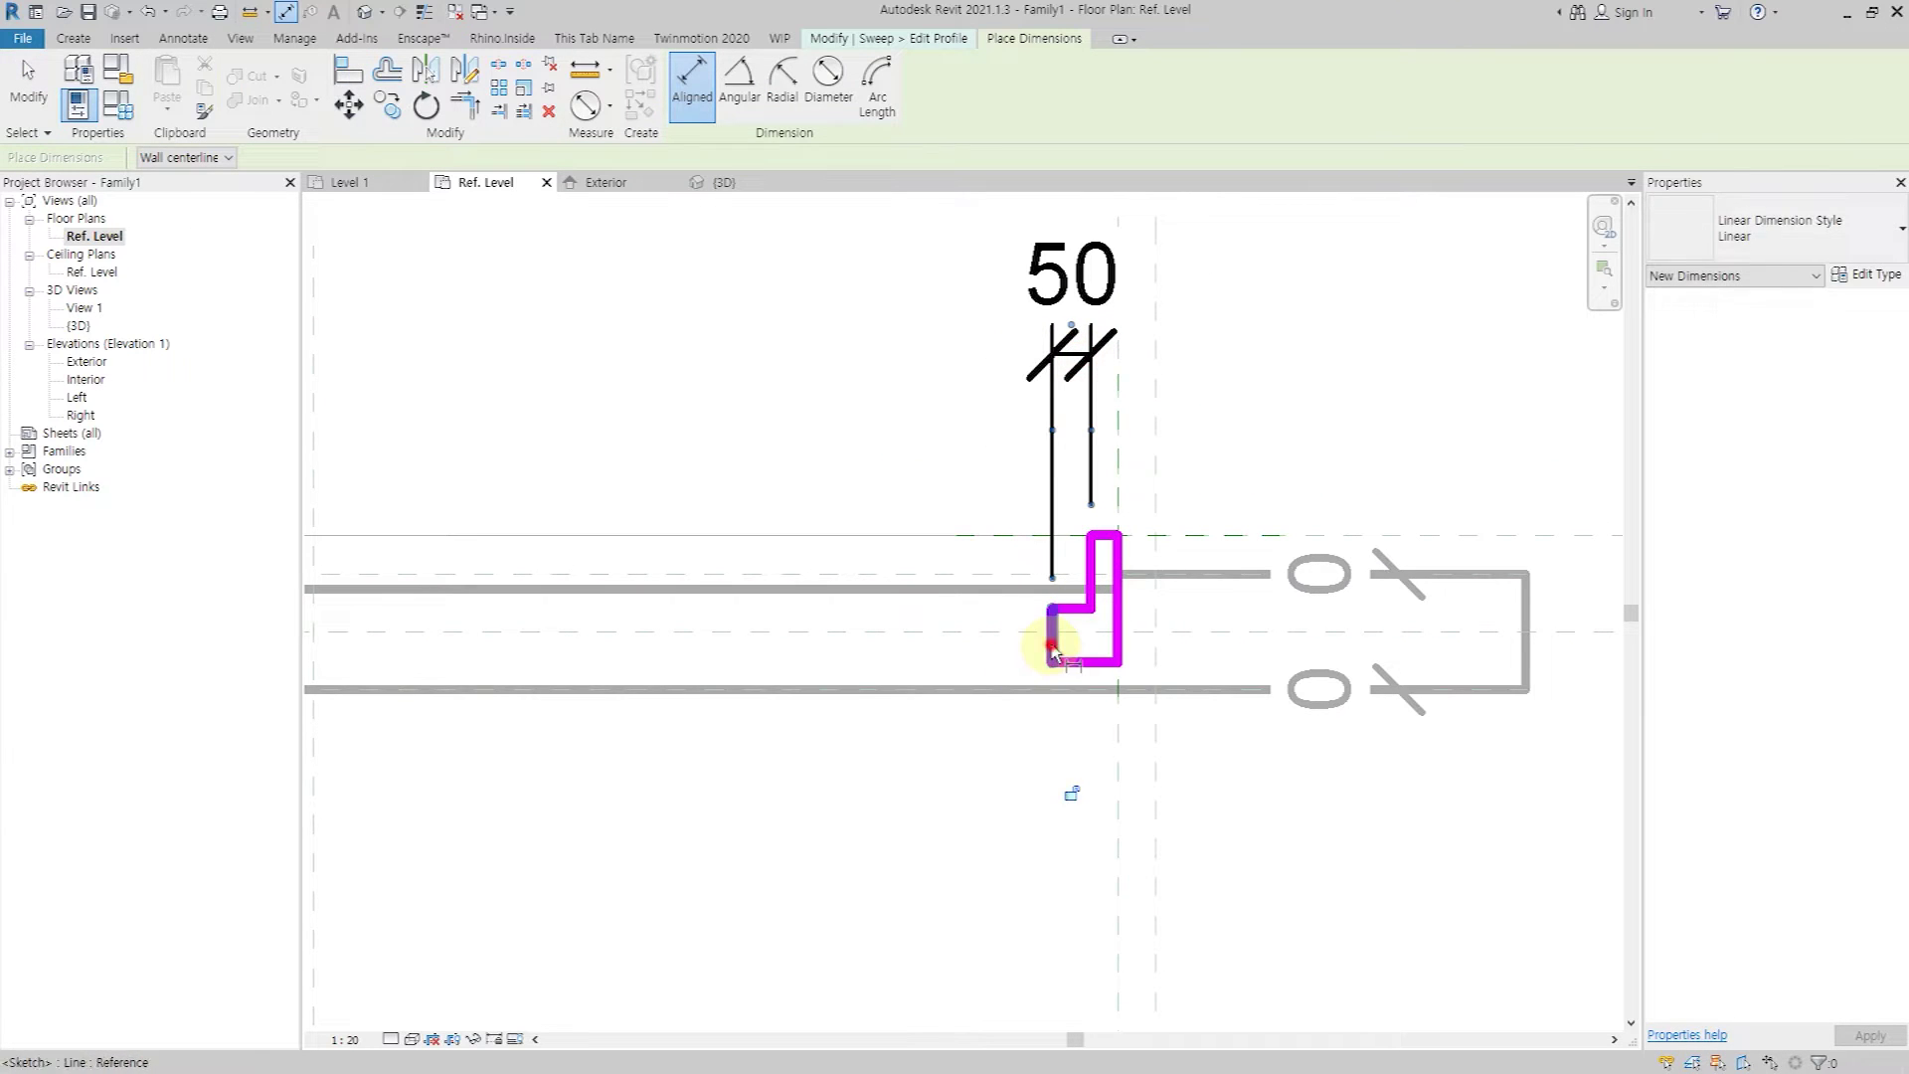
pyautogui.click(1120, 734)
pyautogui.click(1053, 640)
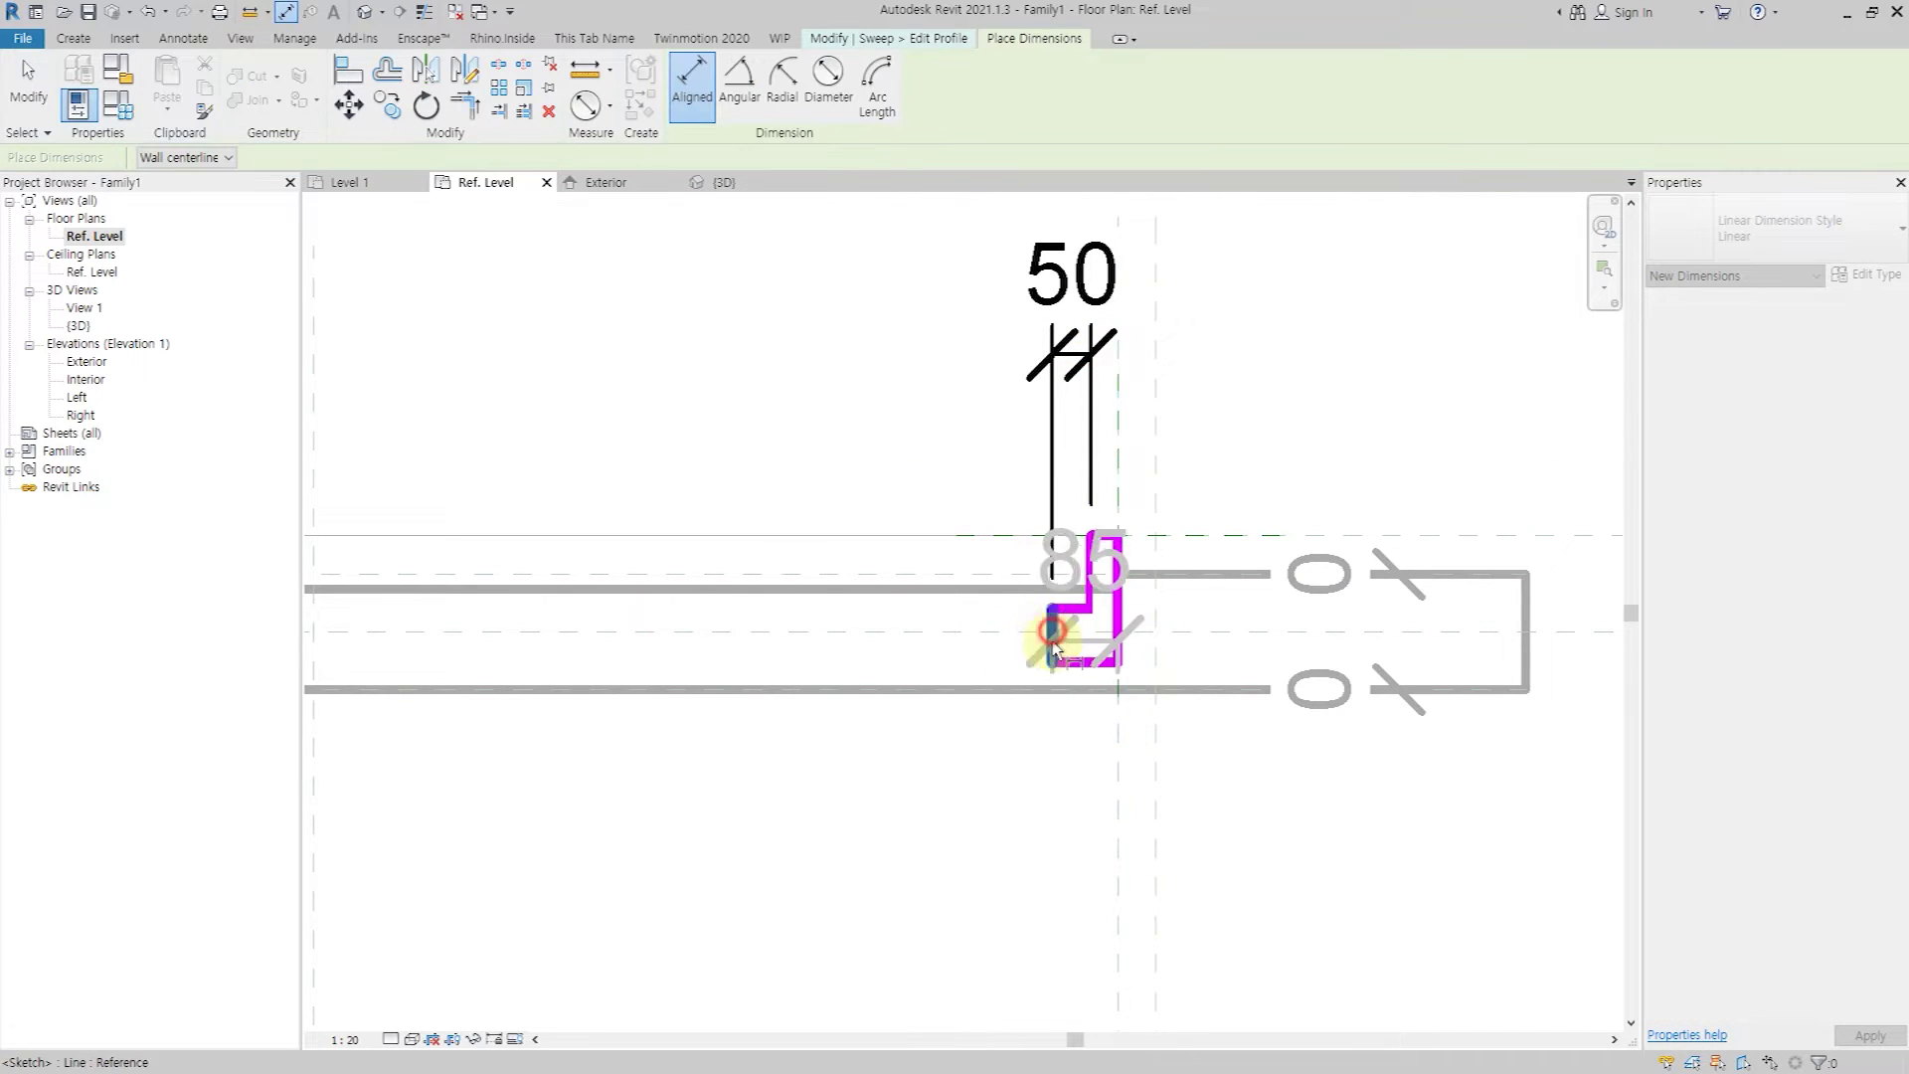
pyautogui.scroll(-1, 1054, 639)
pyautogui.press('Escape')
pyautogui.press('Escape')
# Change the profile's left-edge dimension to 15.
pyautogui.click(1064, 418)
pyautogui.click(1052, 637)
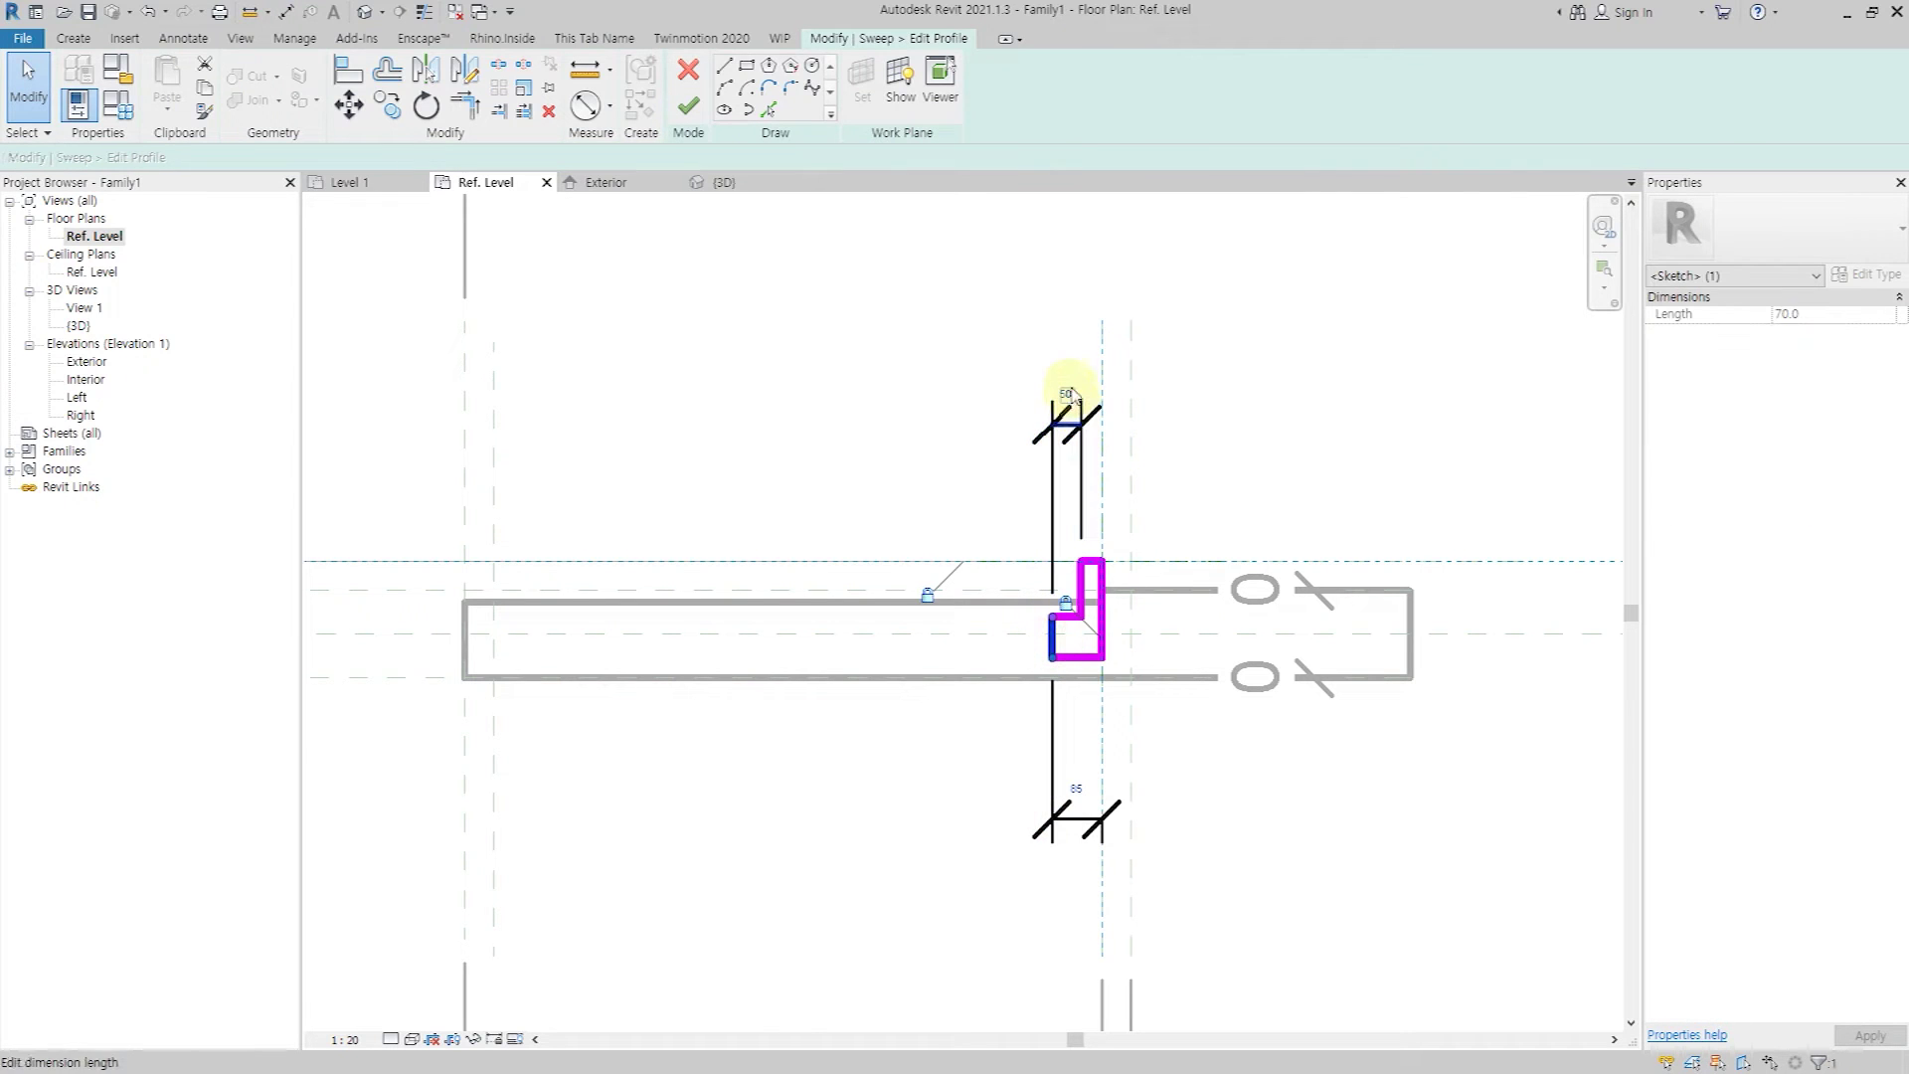
pyautogui.write('15')
pyautogui.press('Return')
# Label the 50 dimension with the _FrameThk parameter.
pyautogui.click(1087, 809)
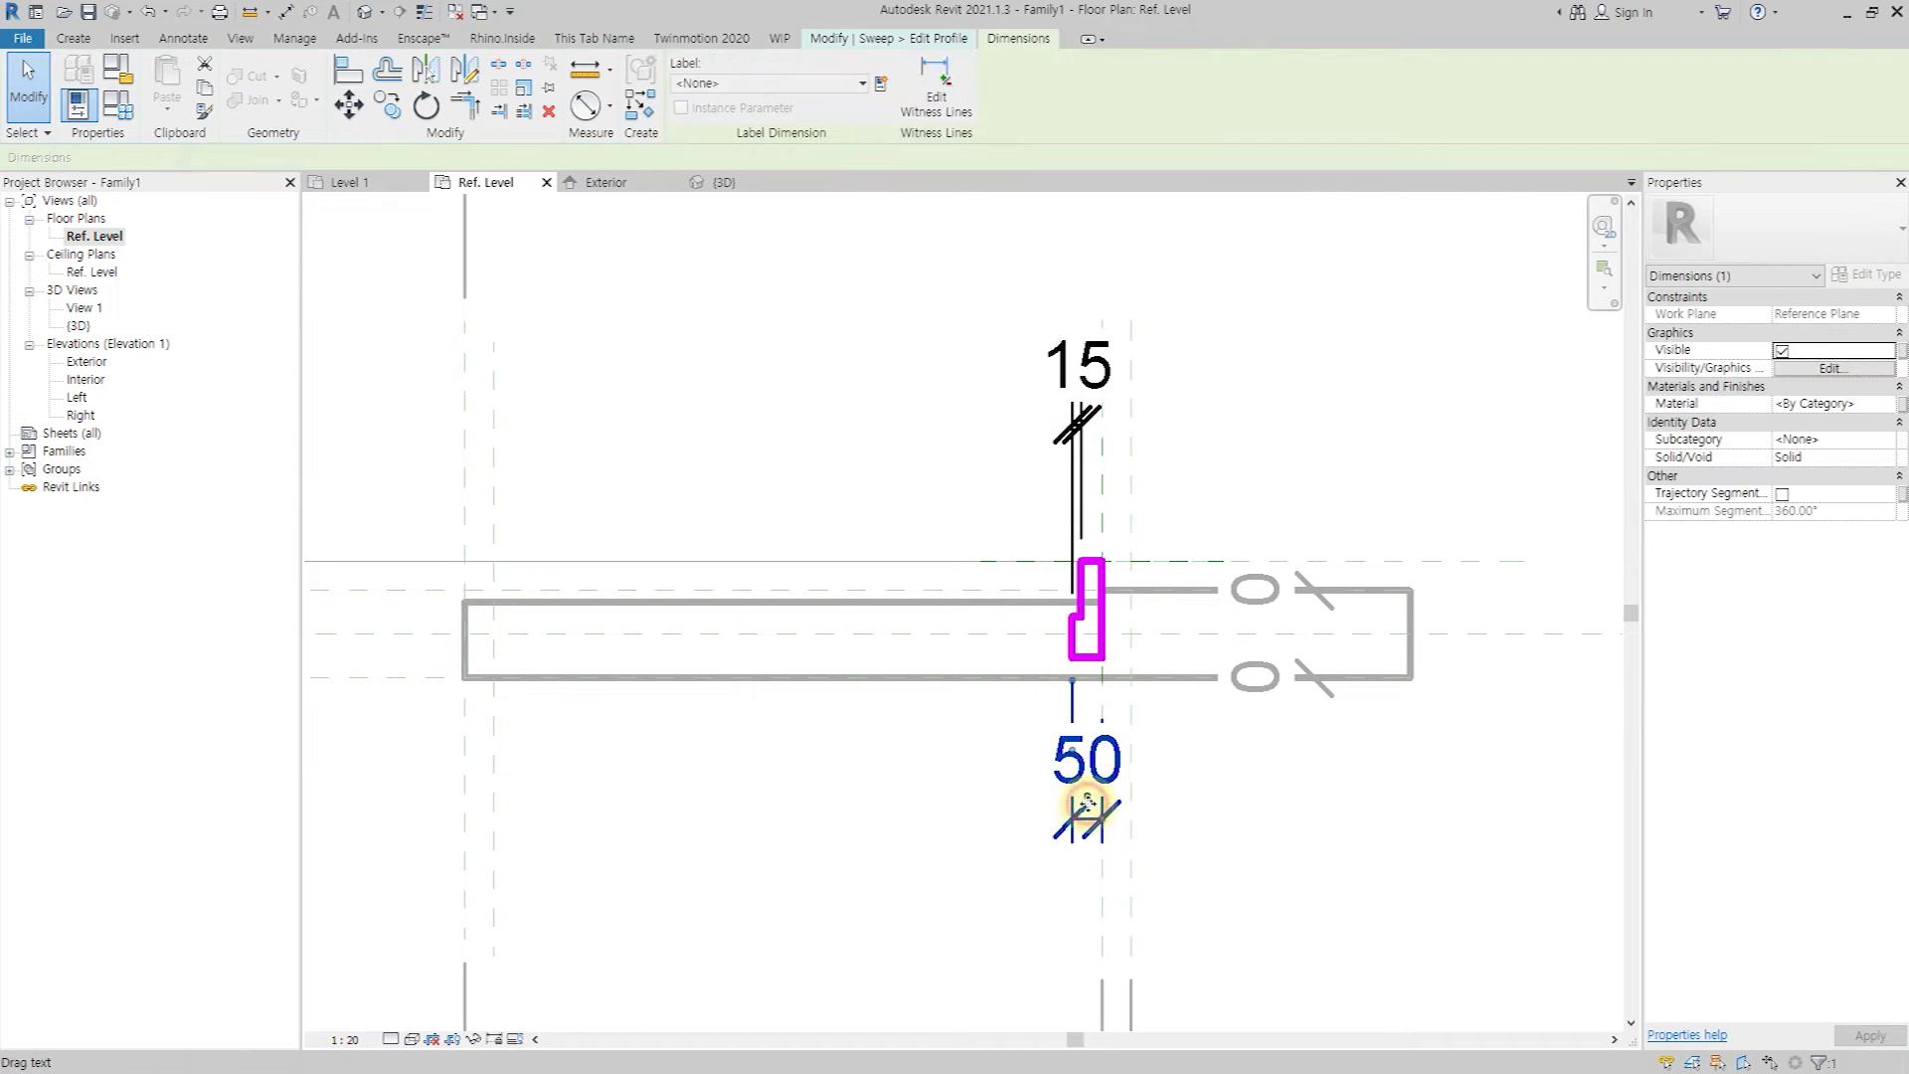
pyautogui.click(884, 87)
pyautogui.write('_FrameThk')
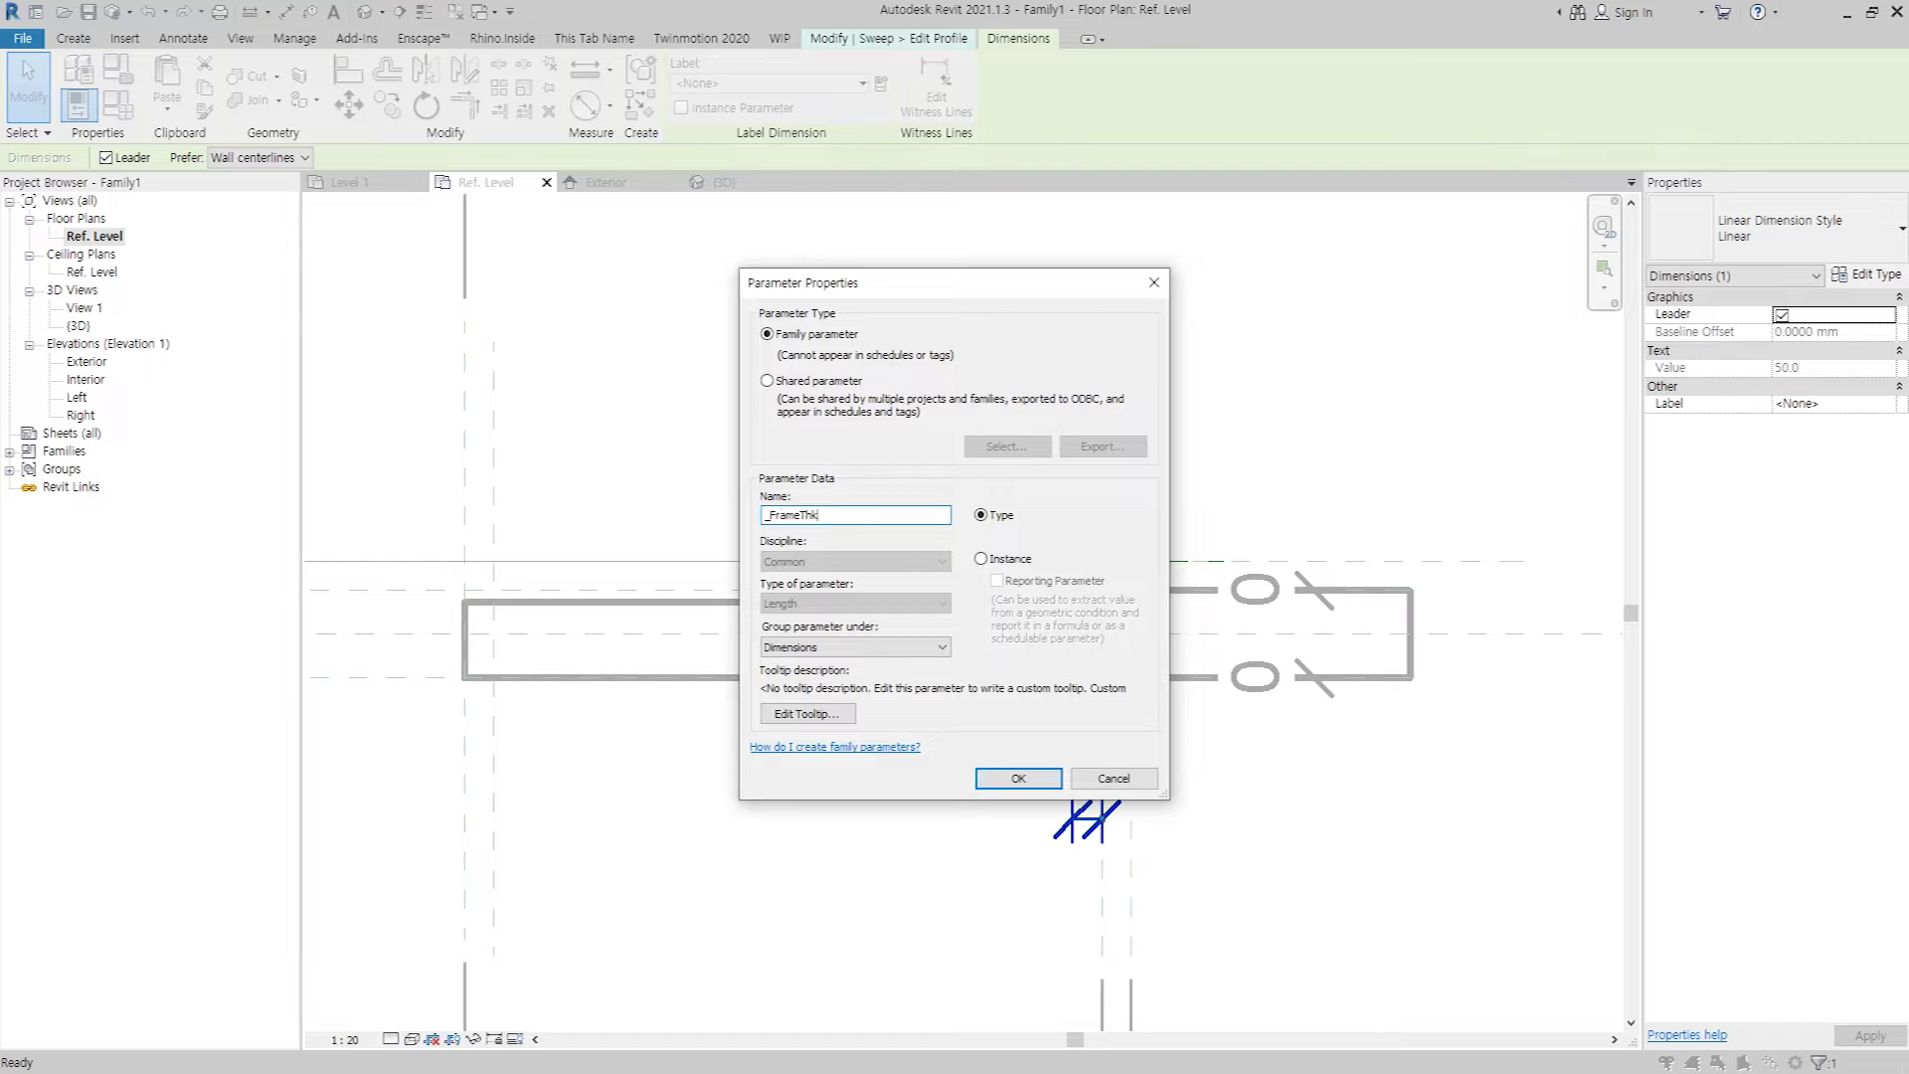
pyautogui.press('Return')
pyautogui.click(1185, 392)
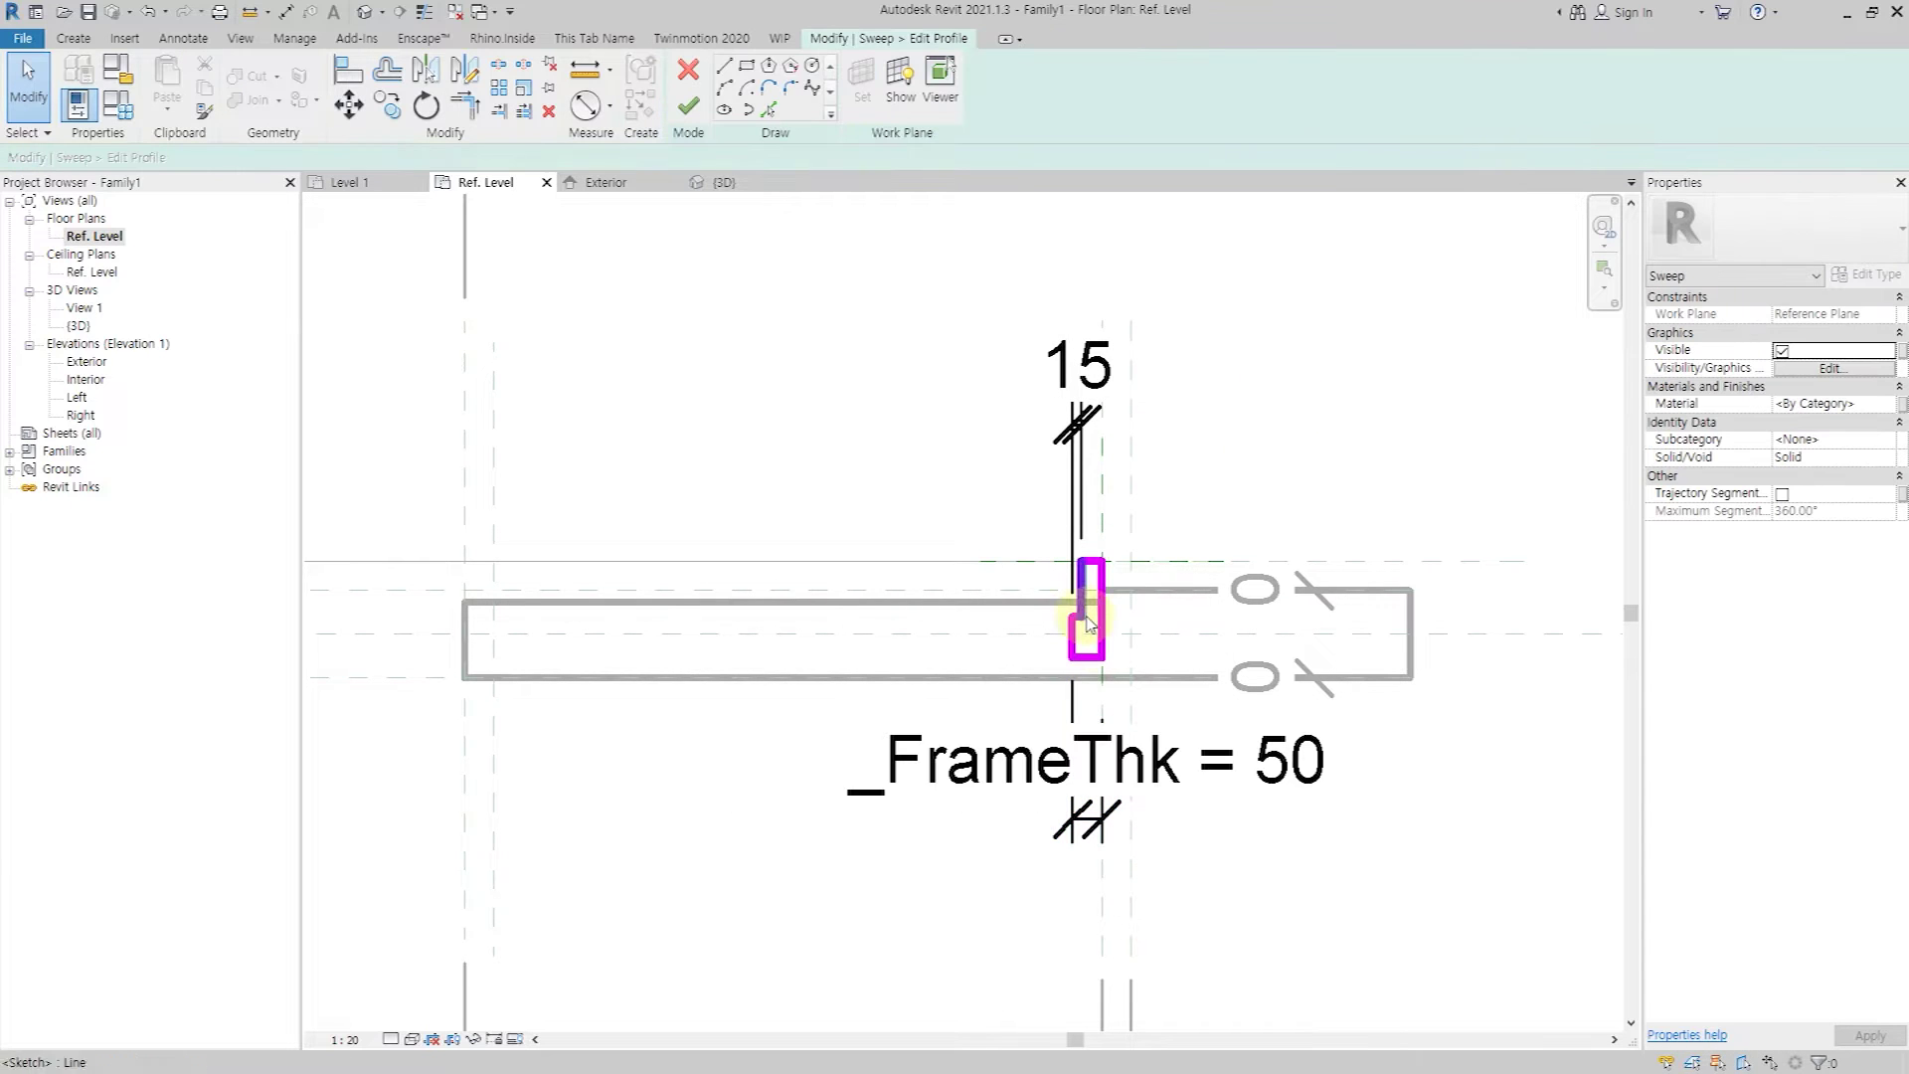
pyautogui.click(1087, 474)
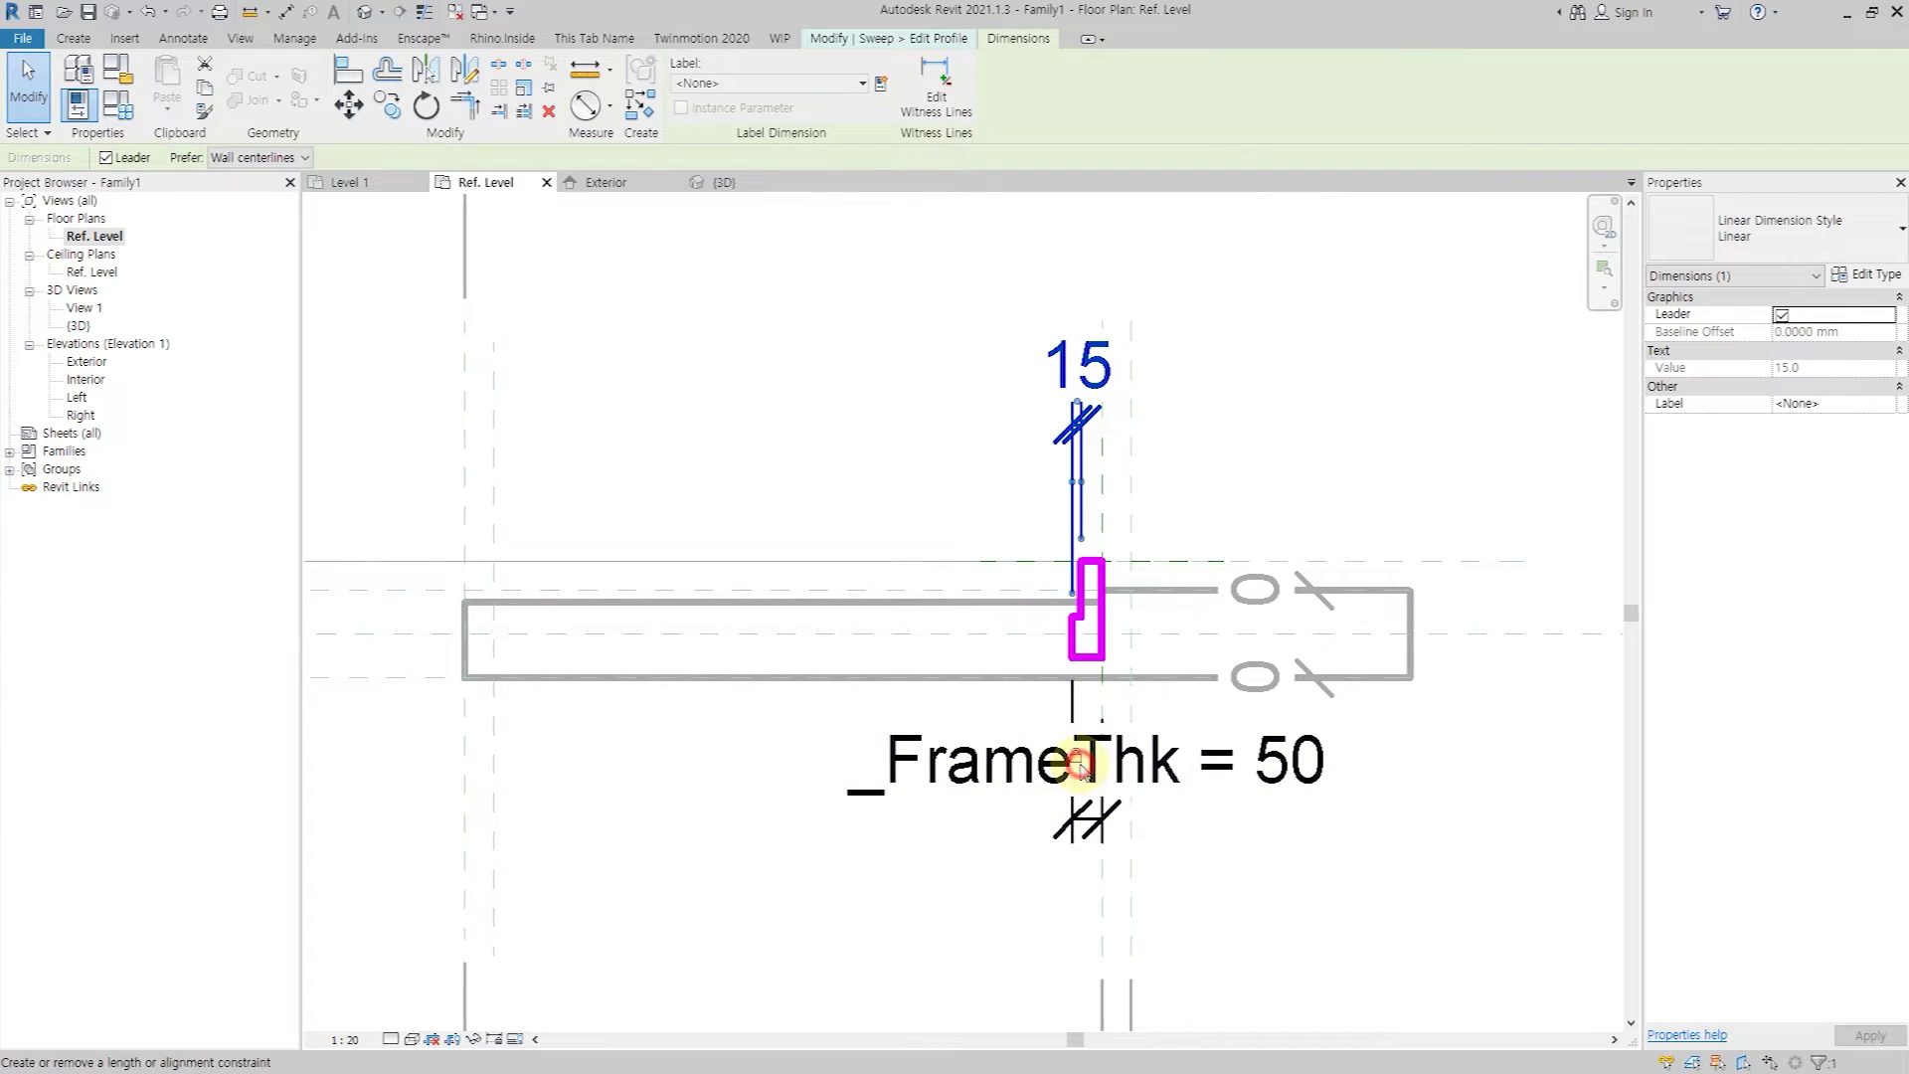
pyautogui.click(1221, 474)
# Place a new 95 aligned dimension from the reference plane to the profile edge.
pyautogui.press('d')
pyautogui.press('i')
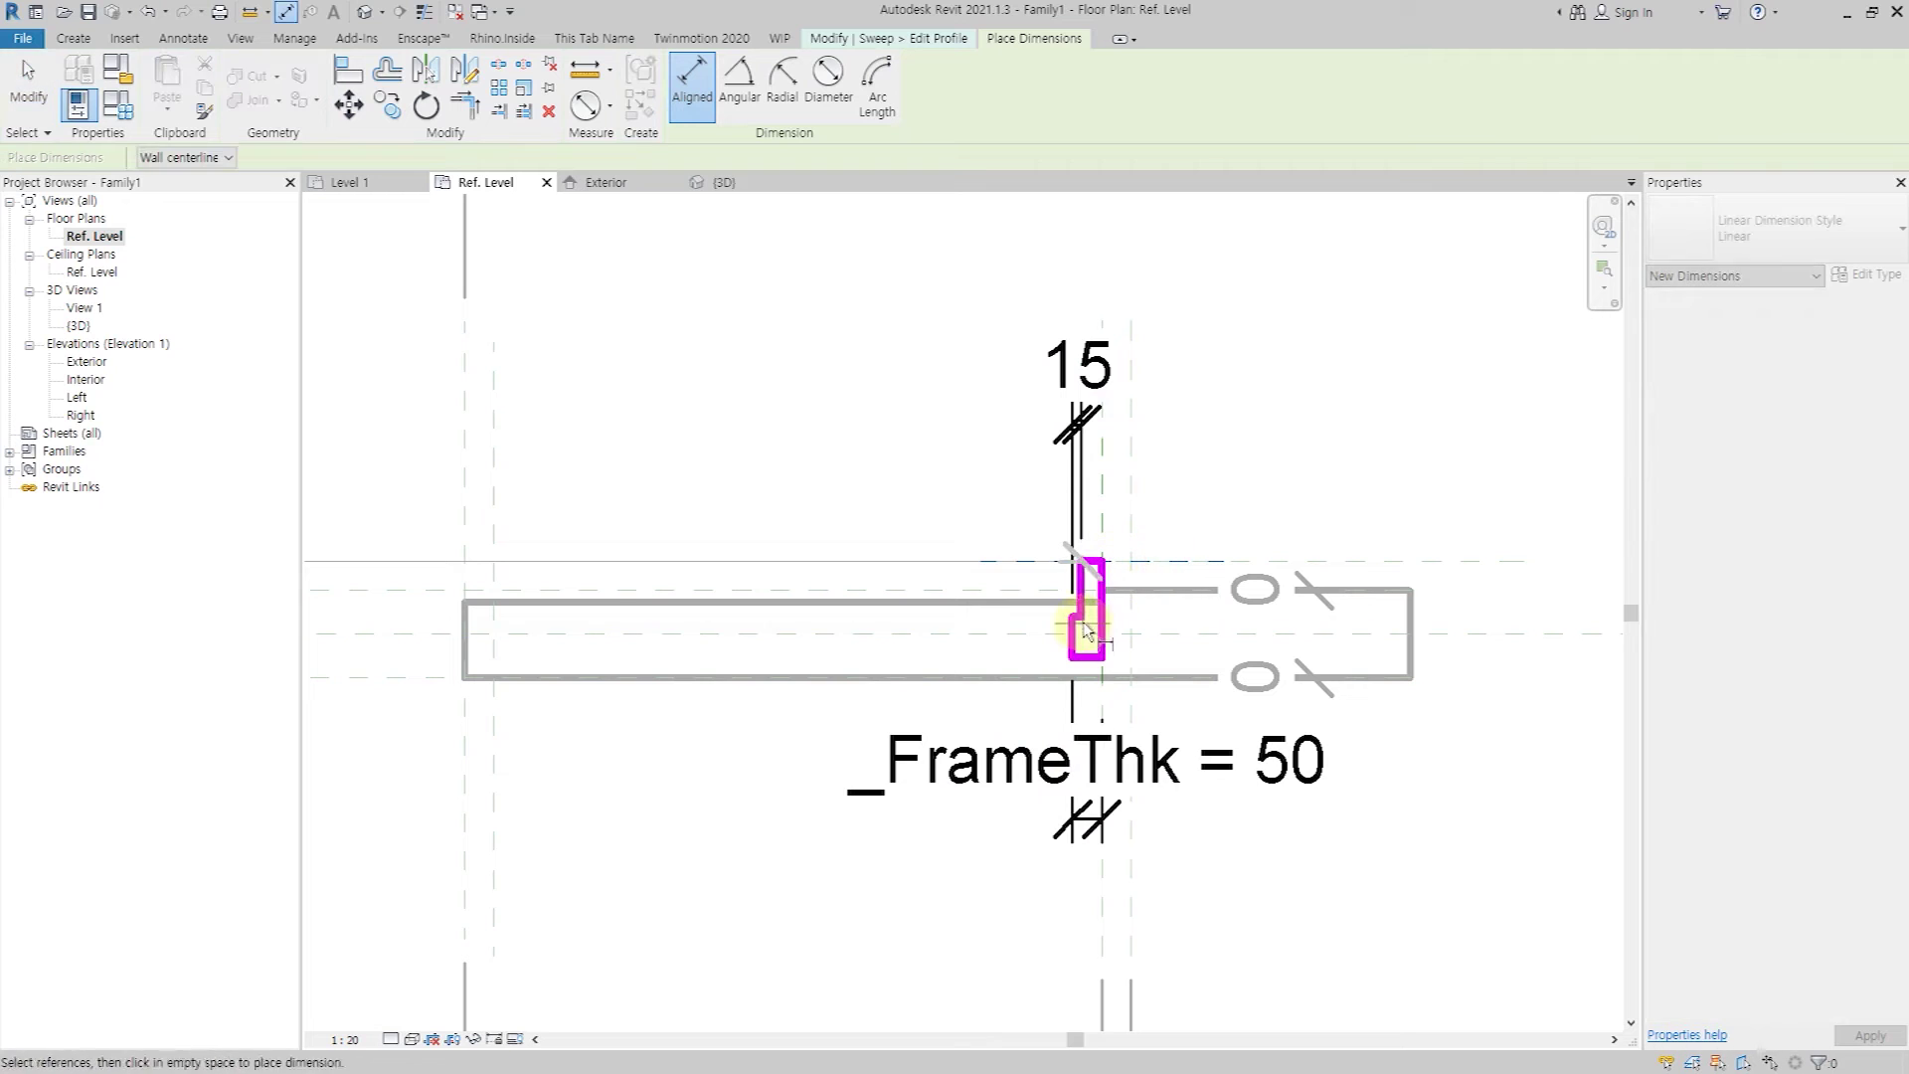
pyautogui.press('Escape')
pyautogui.press('Escape')
pyautogui.press('d')
pyautogui.press('i')
pyautogui.click(1059, 565)
pyautogui.scroll(2, 1074, 612)
pyautogui.click(1074, 612)
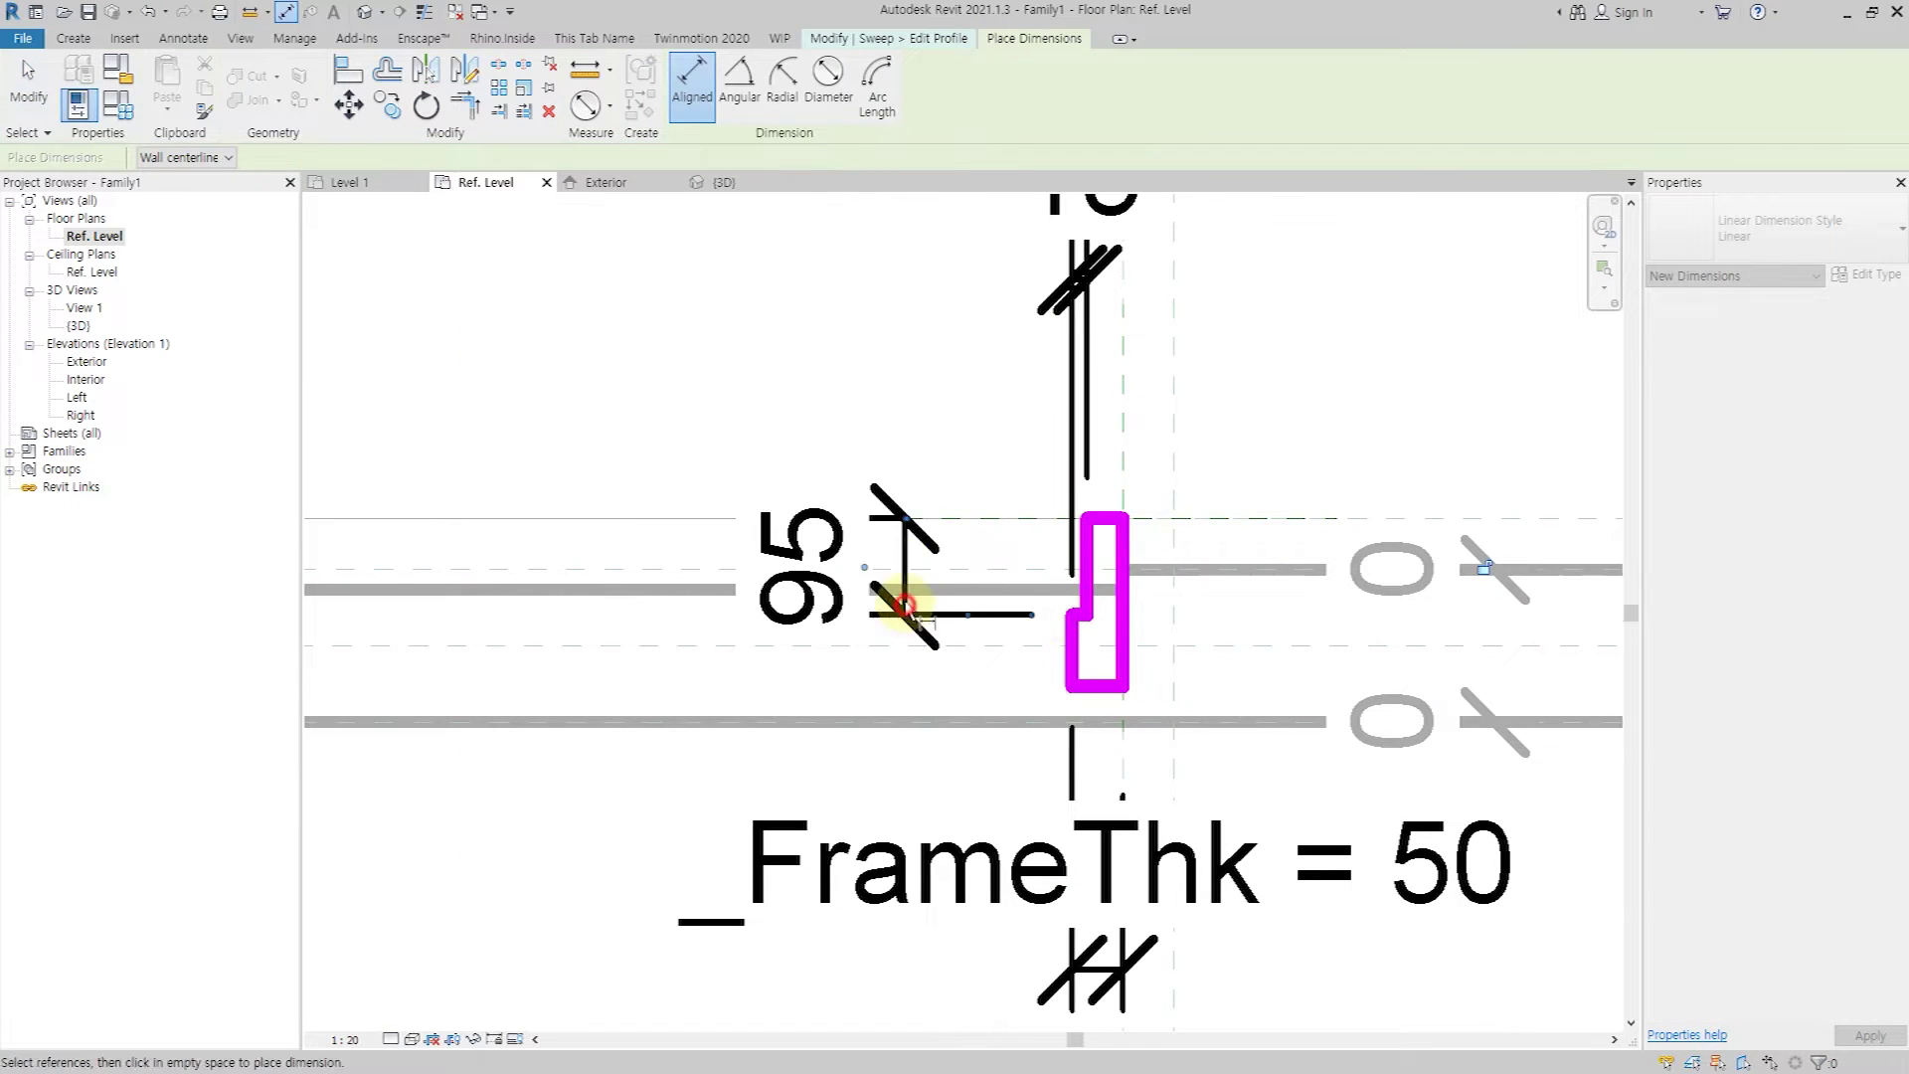
pyautogui.click(900, 597)
# Label the 95 dimension with a new _PanelThk parameter.
pyautogui.press('Escape')
pyautogui.click(900, 557)
pyautogui.click(880, 83)
pyautogui.write('_PanelThk')
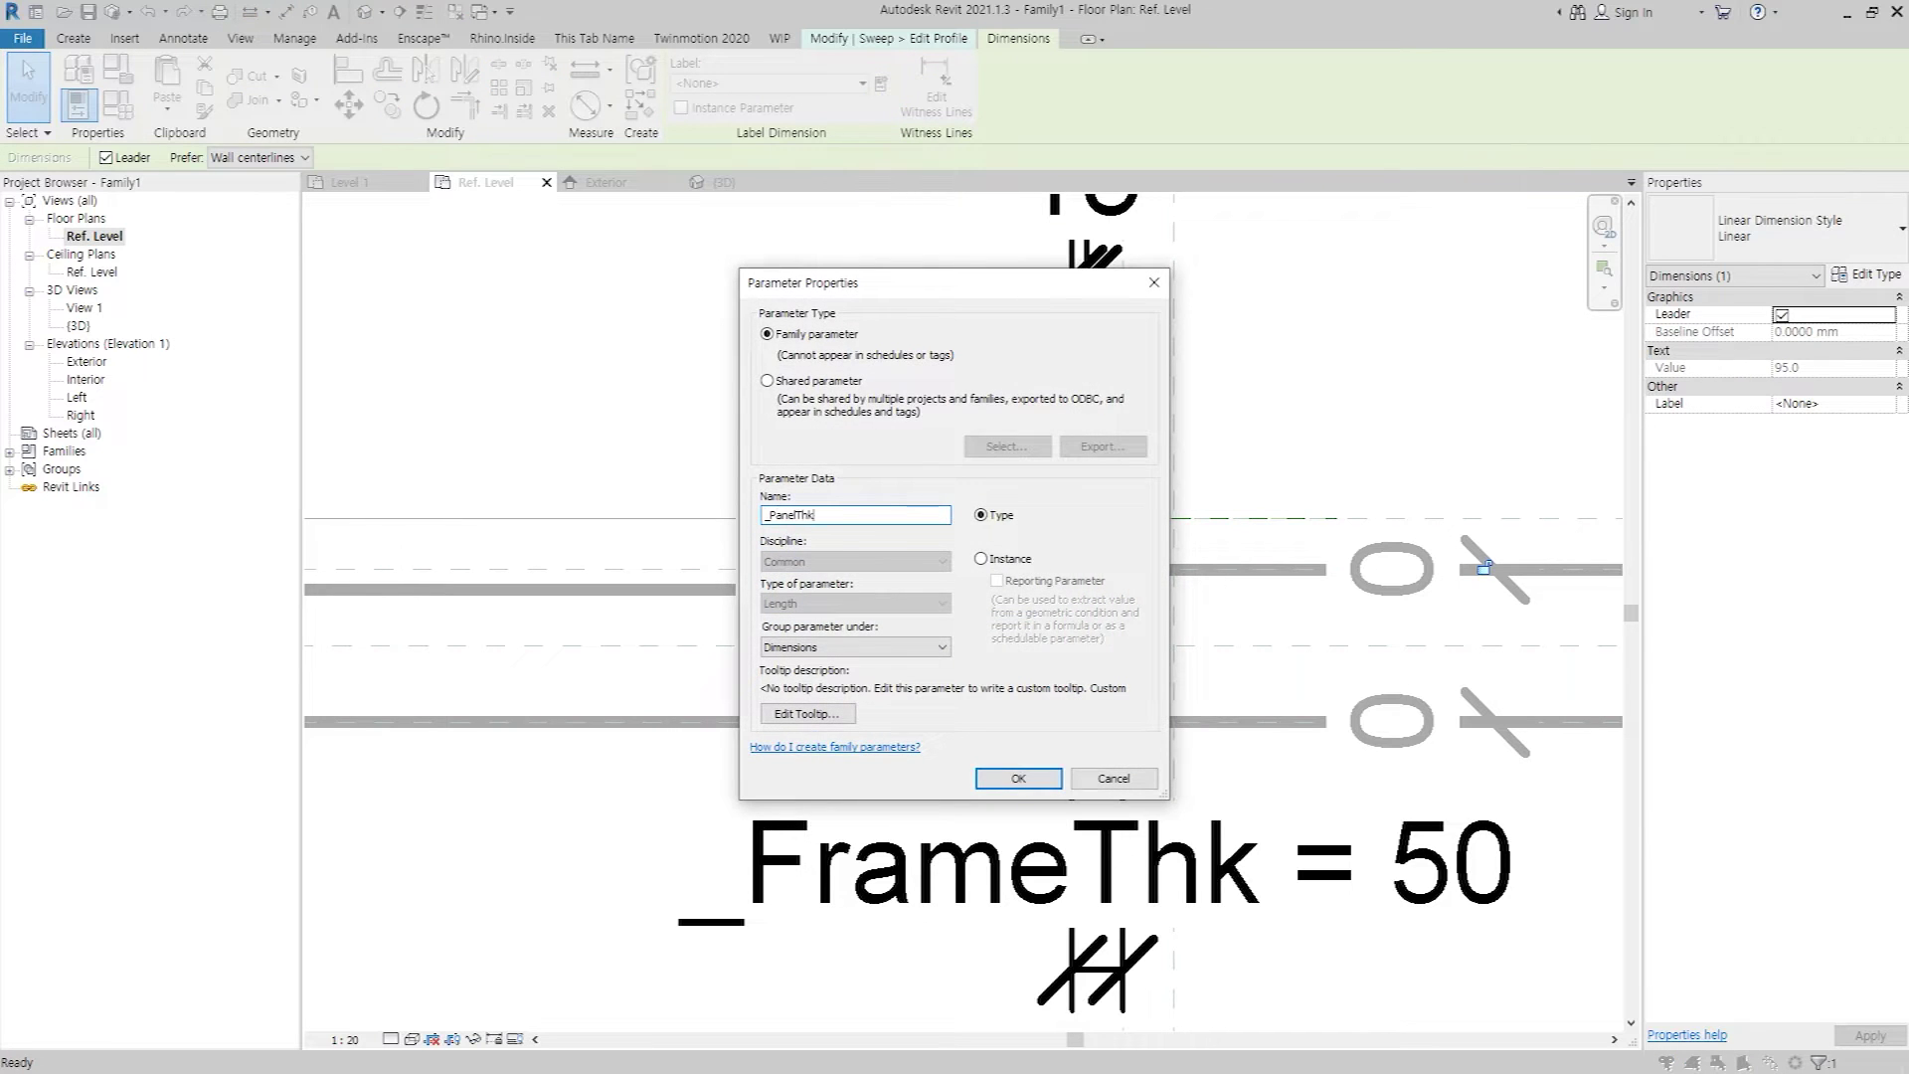
pyautogui.press('Return')
# Add a 165 dimension to the profile's bottom edge and label it _OutFrameWidth.
pyautogui.press('Escape')
pyautogui.press('d')
pyautogui.press('i')
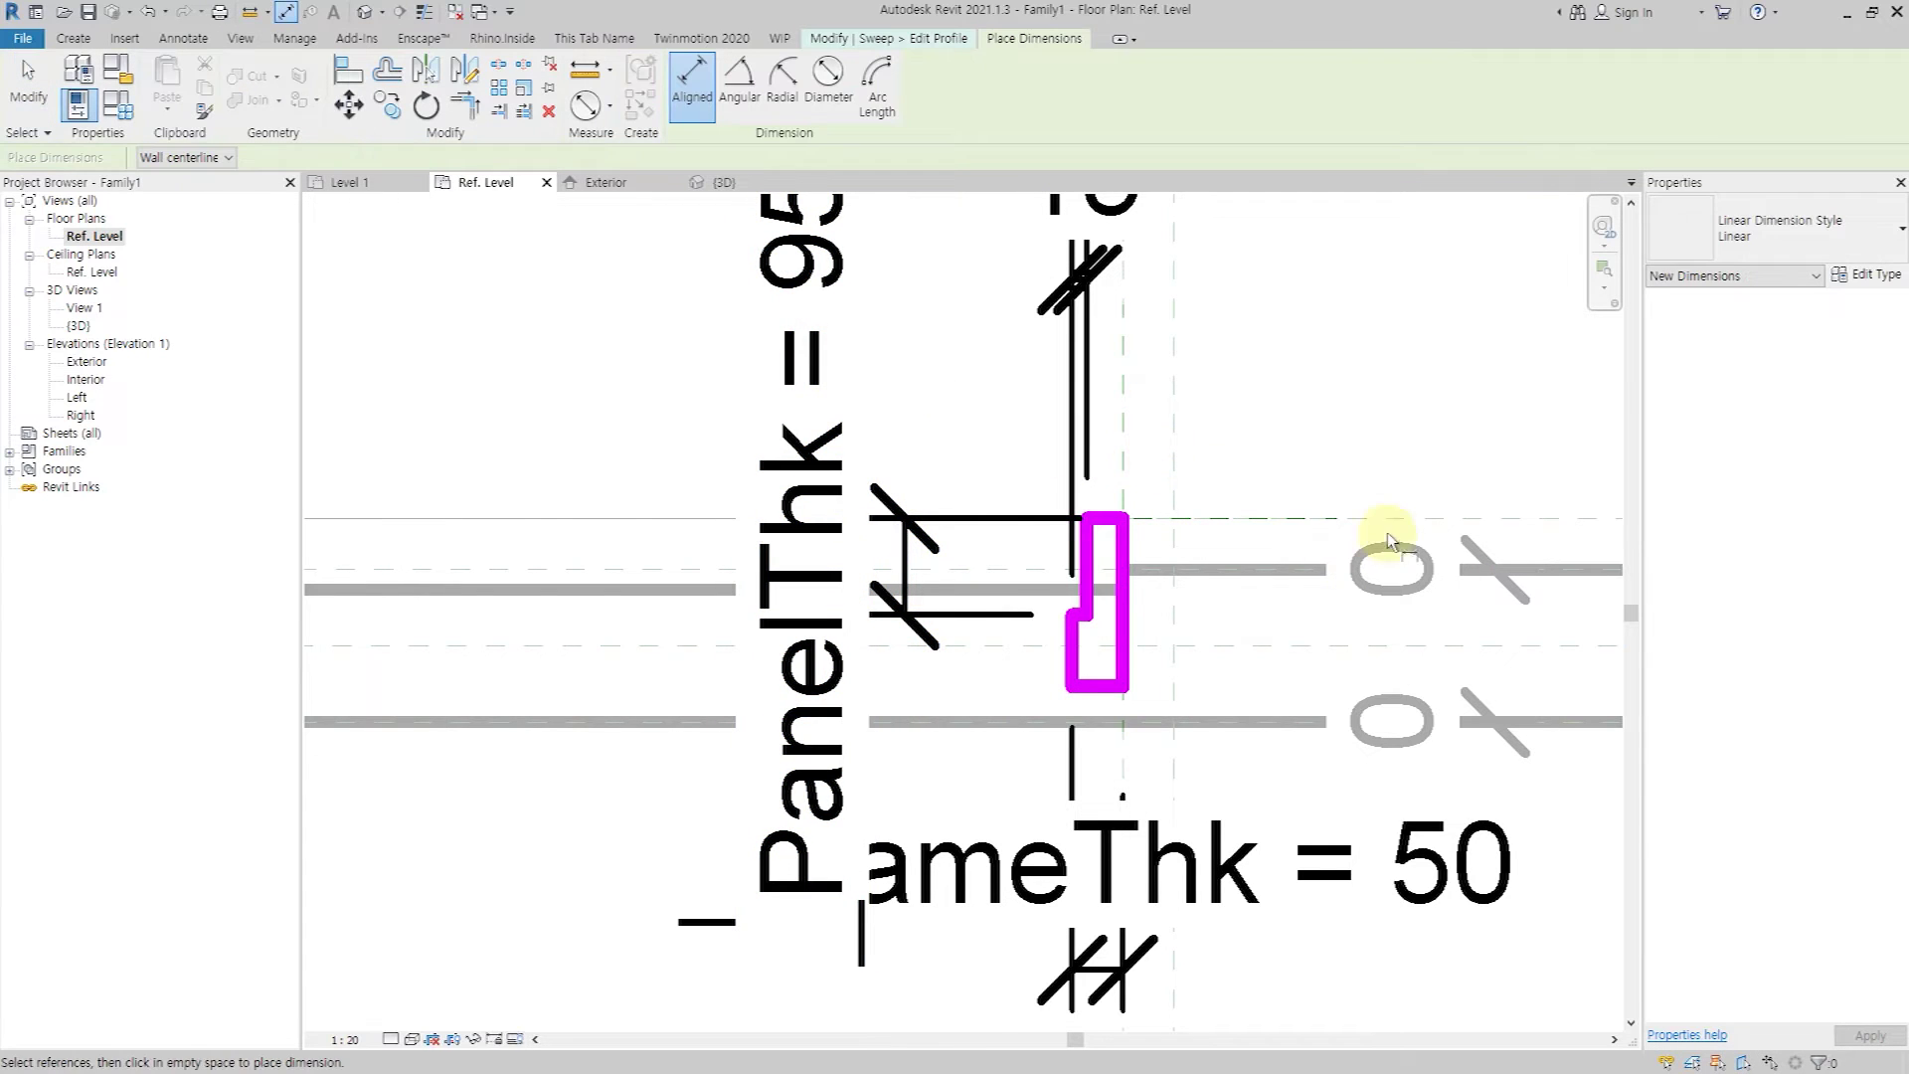
pyautogui.click(1412, 518)
pyautogui.click(1098, 688)
pyautogui.scroll(-2, 1100, 682)
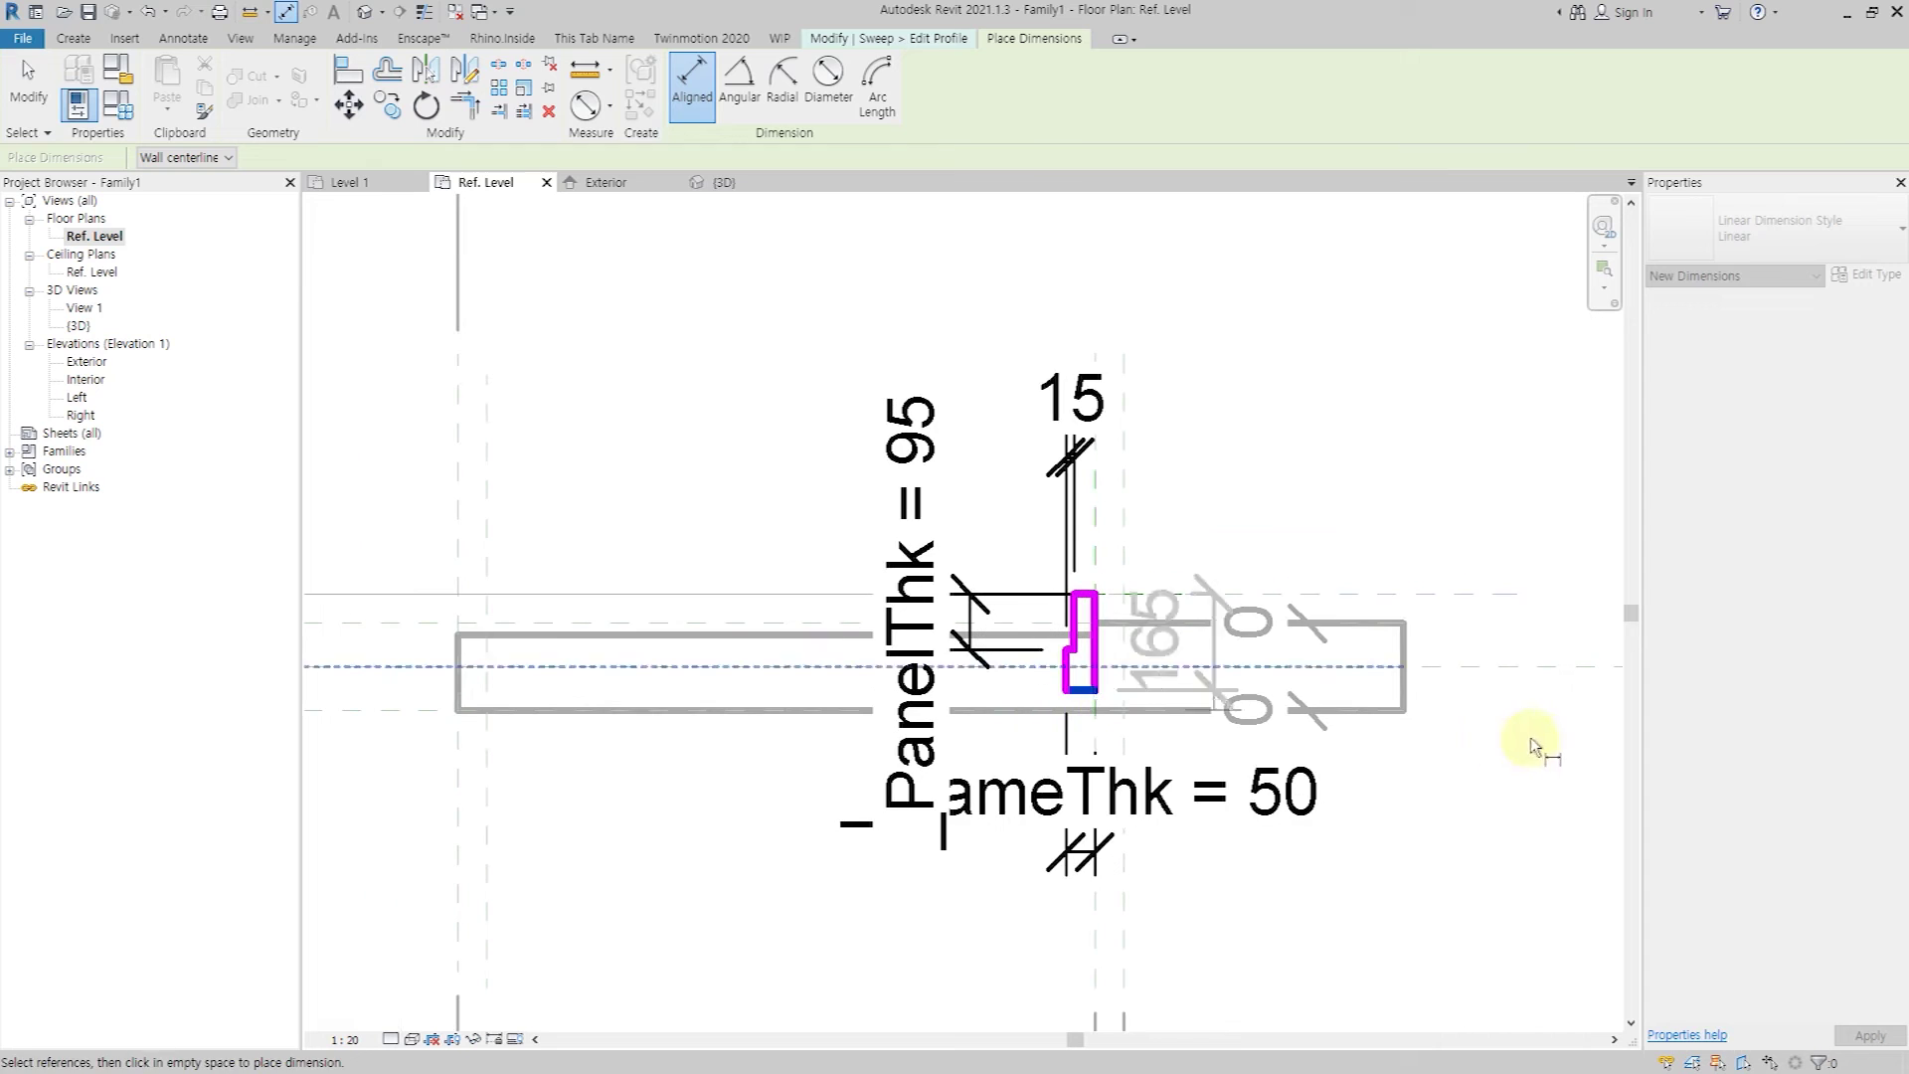
pyautogui.click(1529, 739)
pyautogui.press('Escape')
pyautogui.click(880, 87)
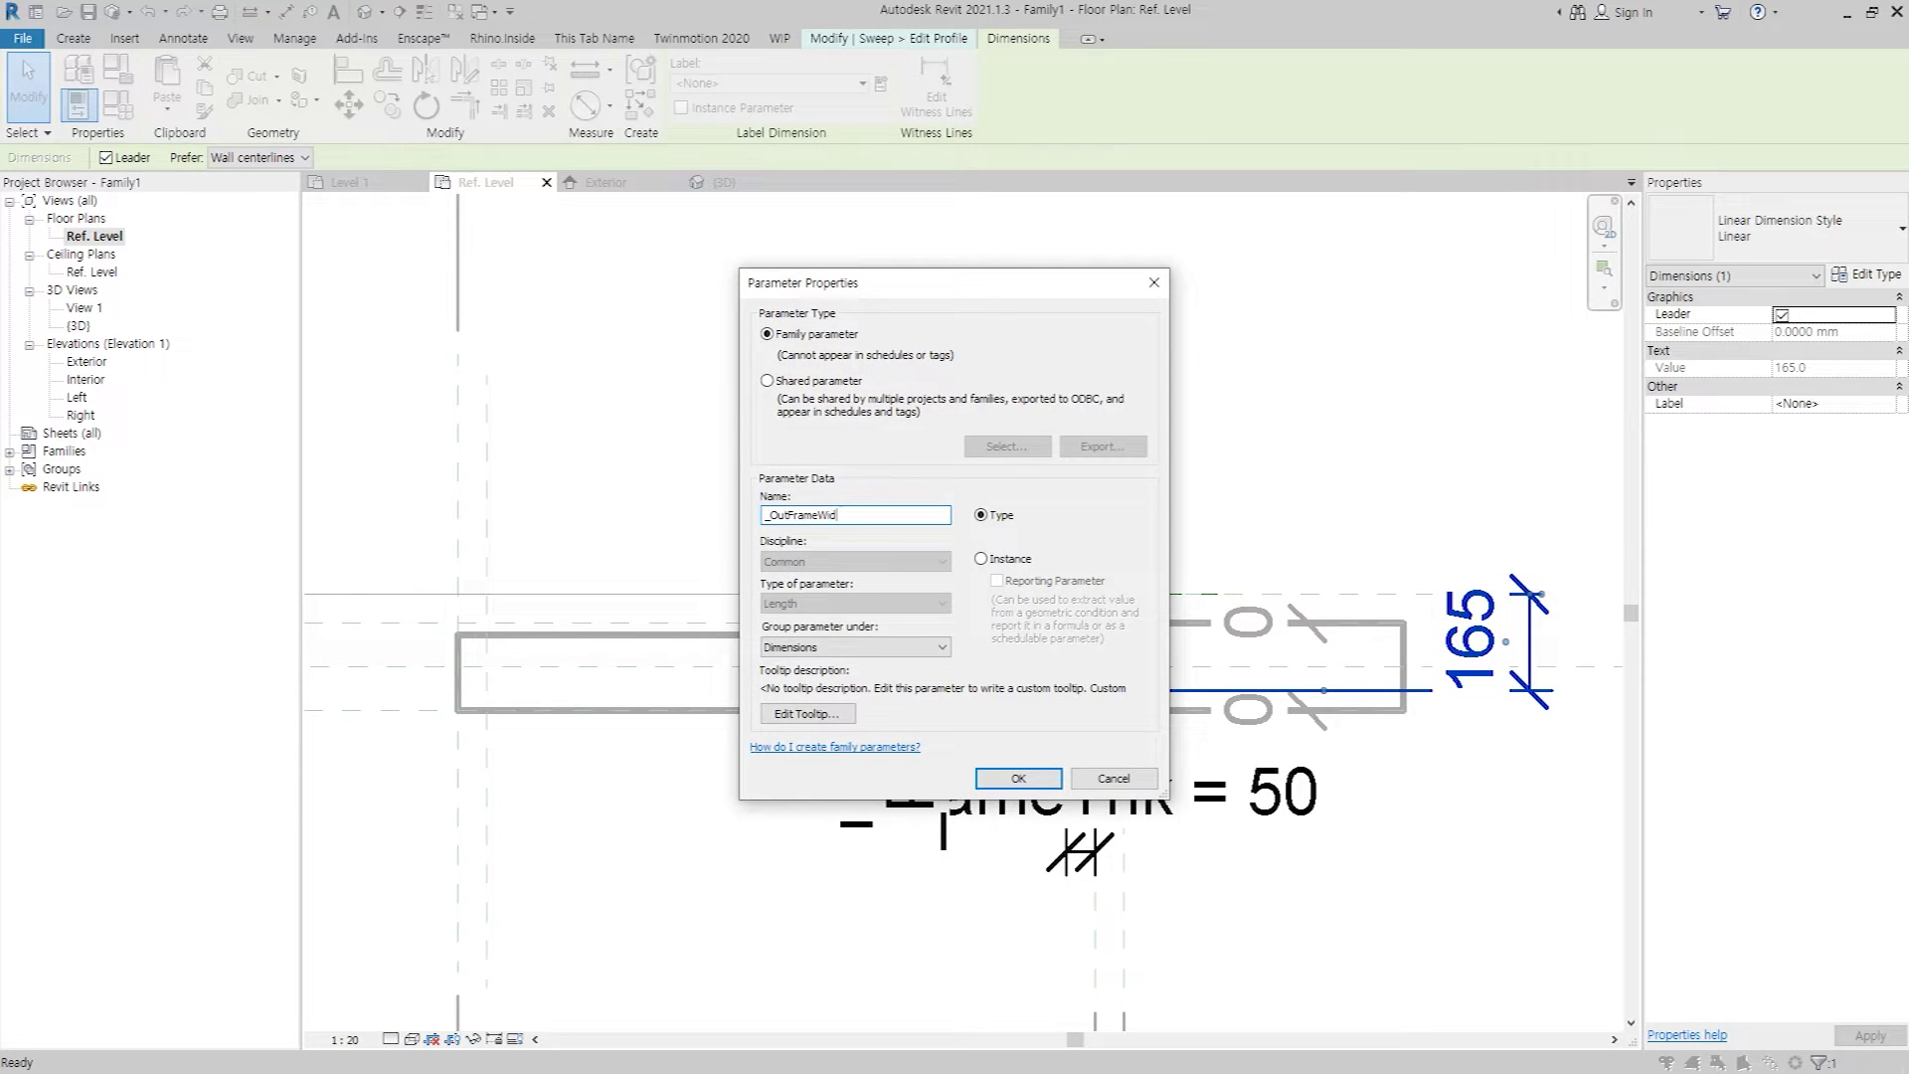
pyautogui.write('th')
pyautogui.press('Return')
# Open Family Types to begin editing the _PanelThk value.
pyautogui.click(724, 396)
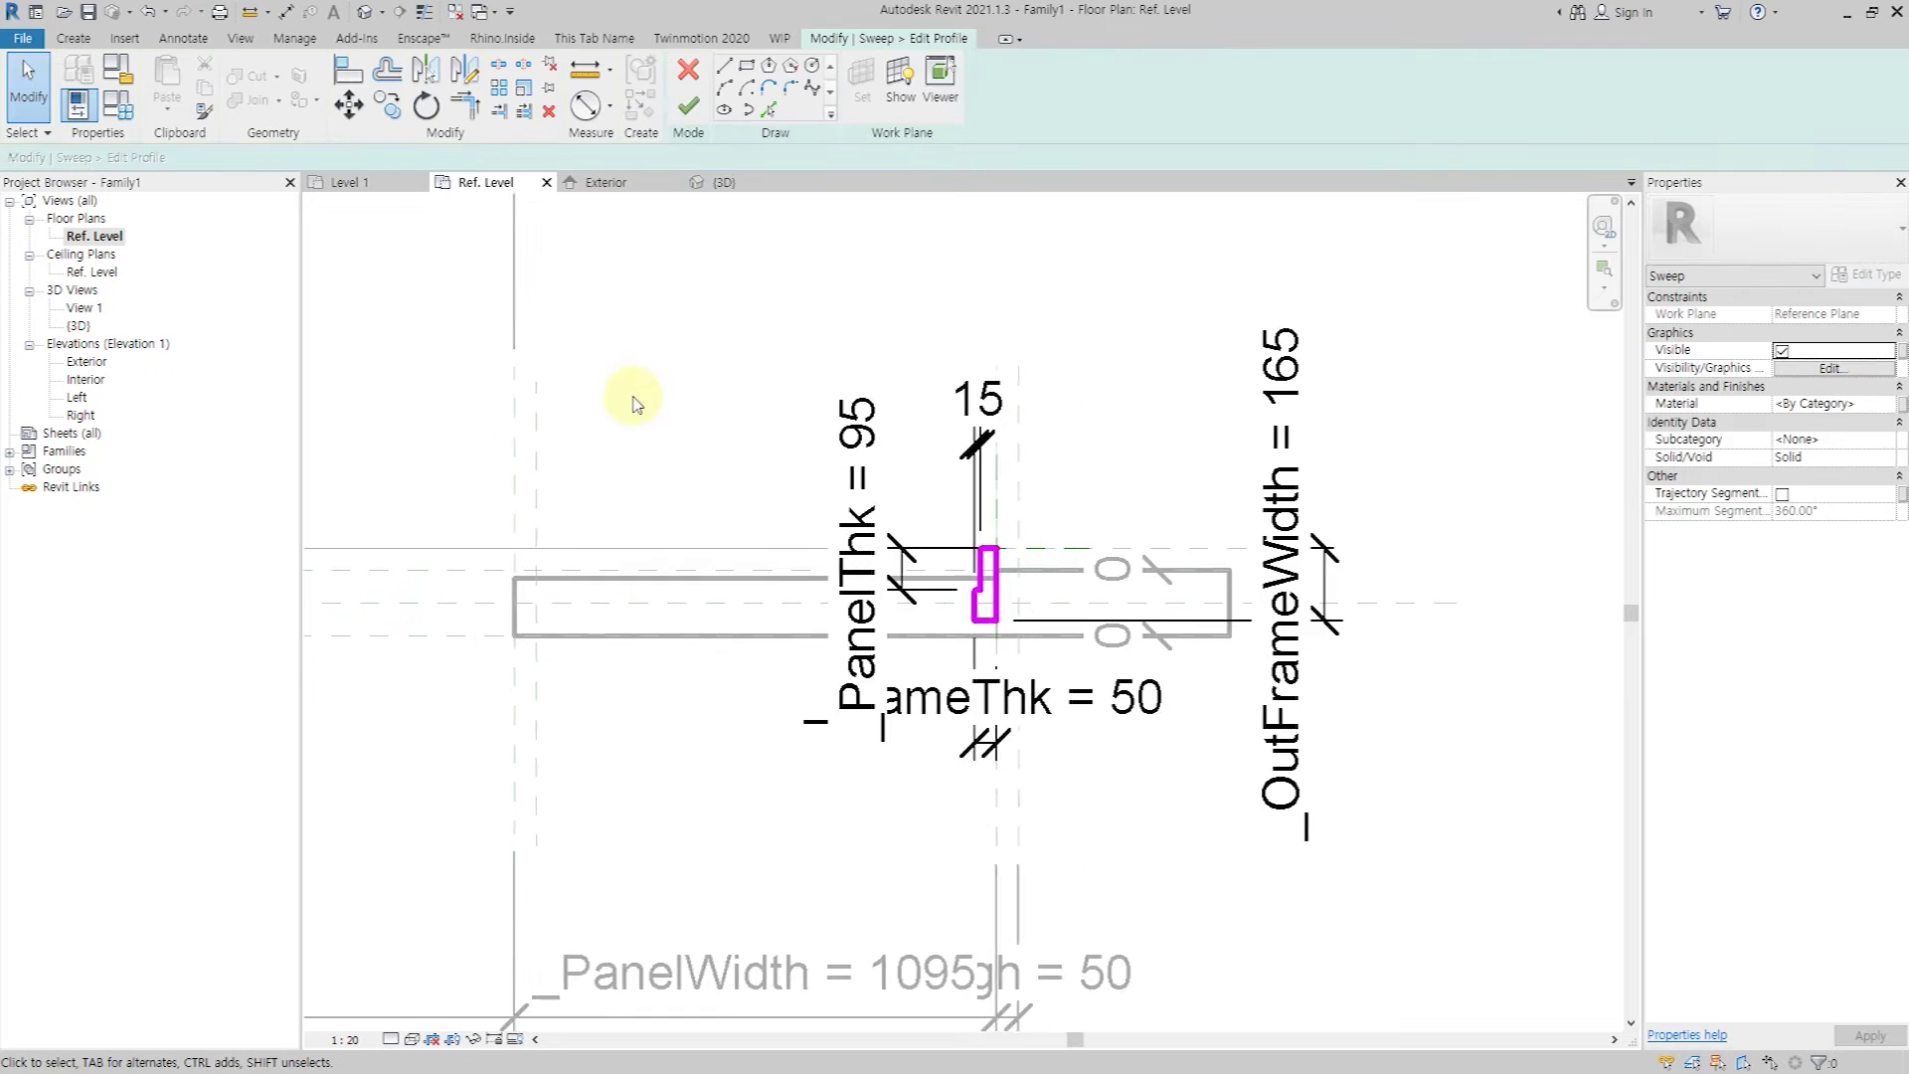
pyautogui.moveTo(633, 407); pyautogui.dragTo(514, 410, button='middle')
pyautogui.click(117, 103)
pyautogui.click(1370, 575)
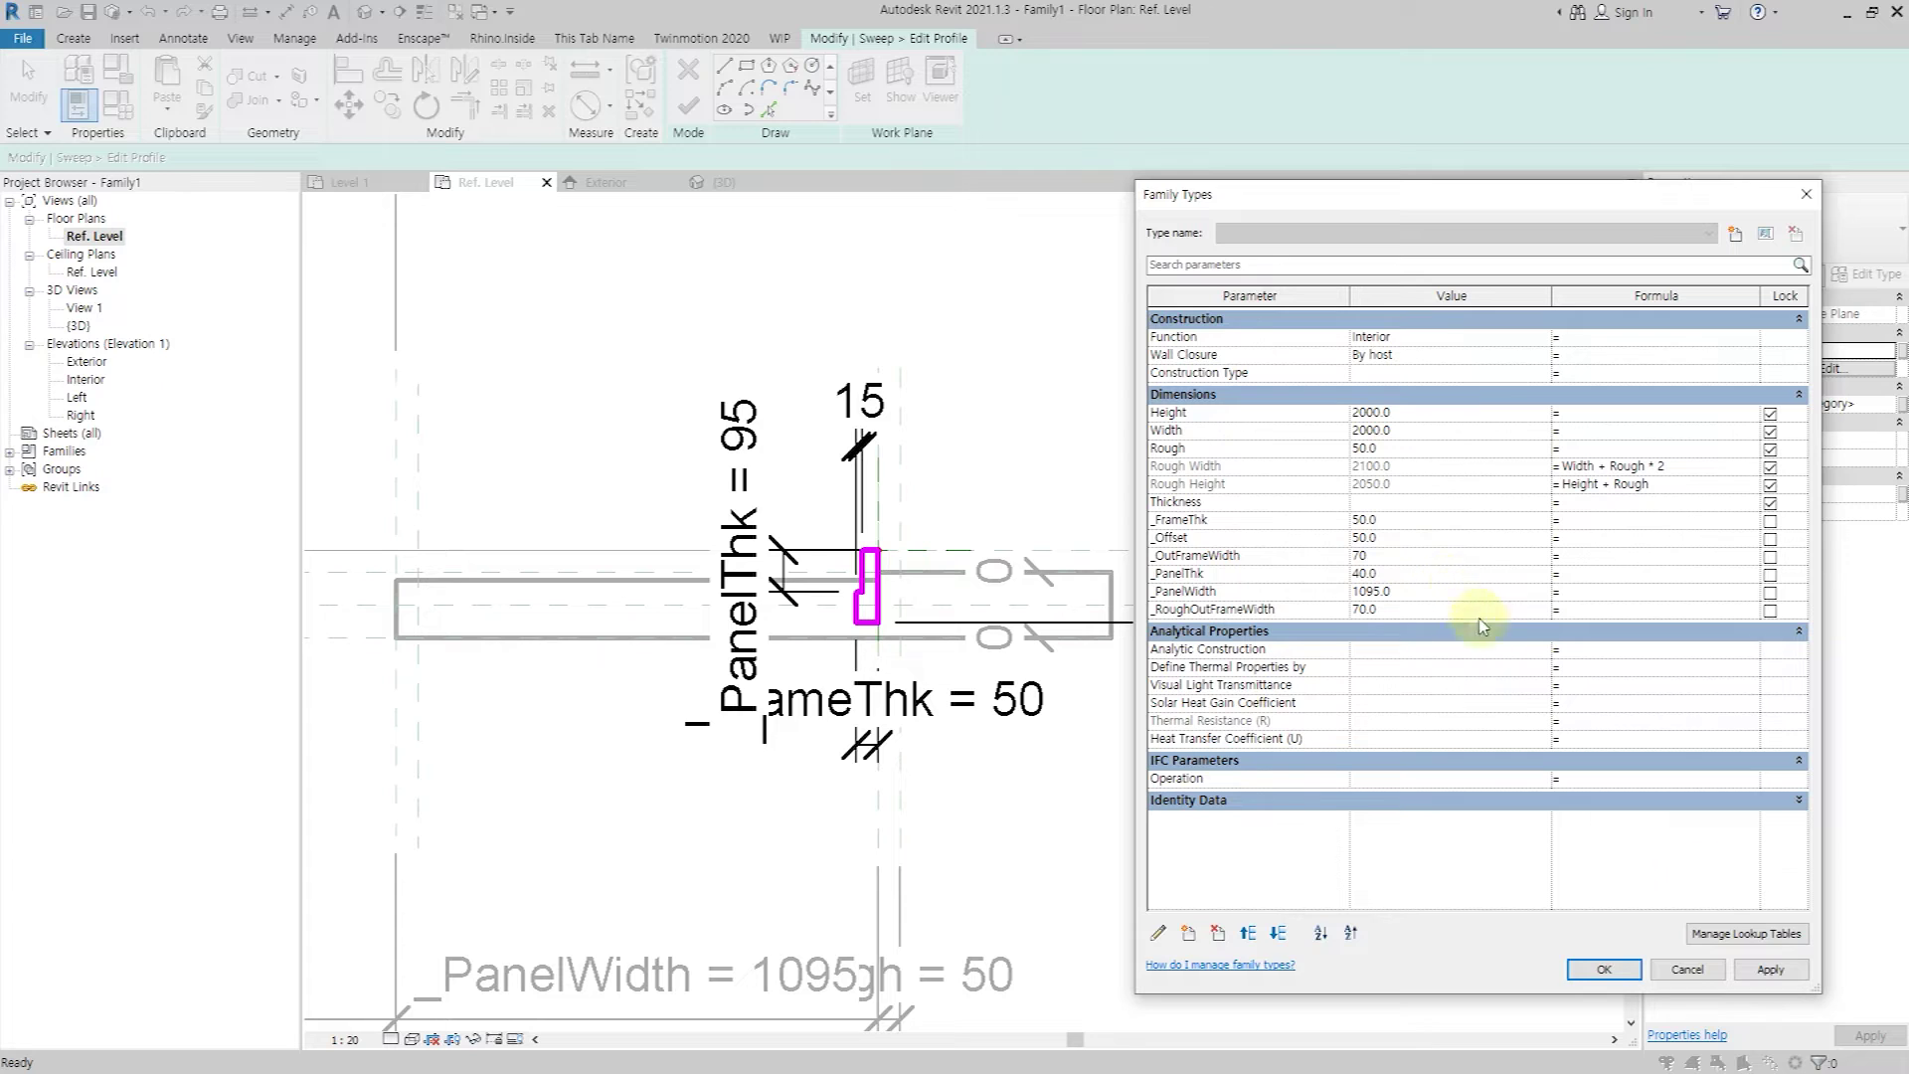
# Apply _PanelThk = 40, then finish the profile sketch and the frame sweep.
pyautogui.click(1769, 972)
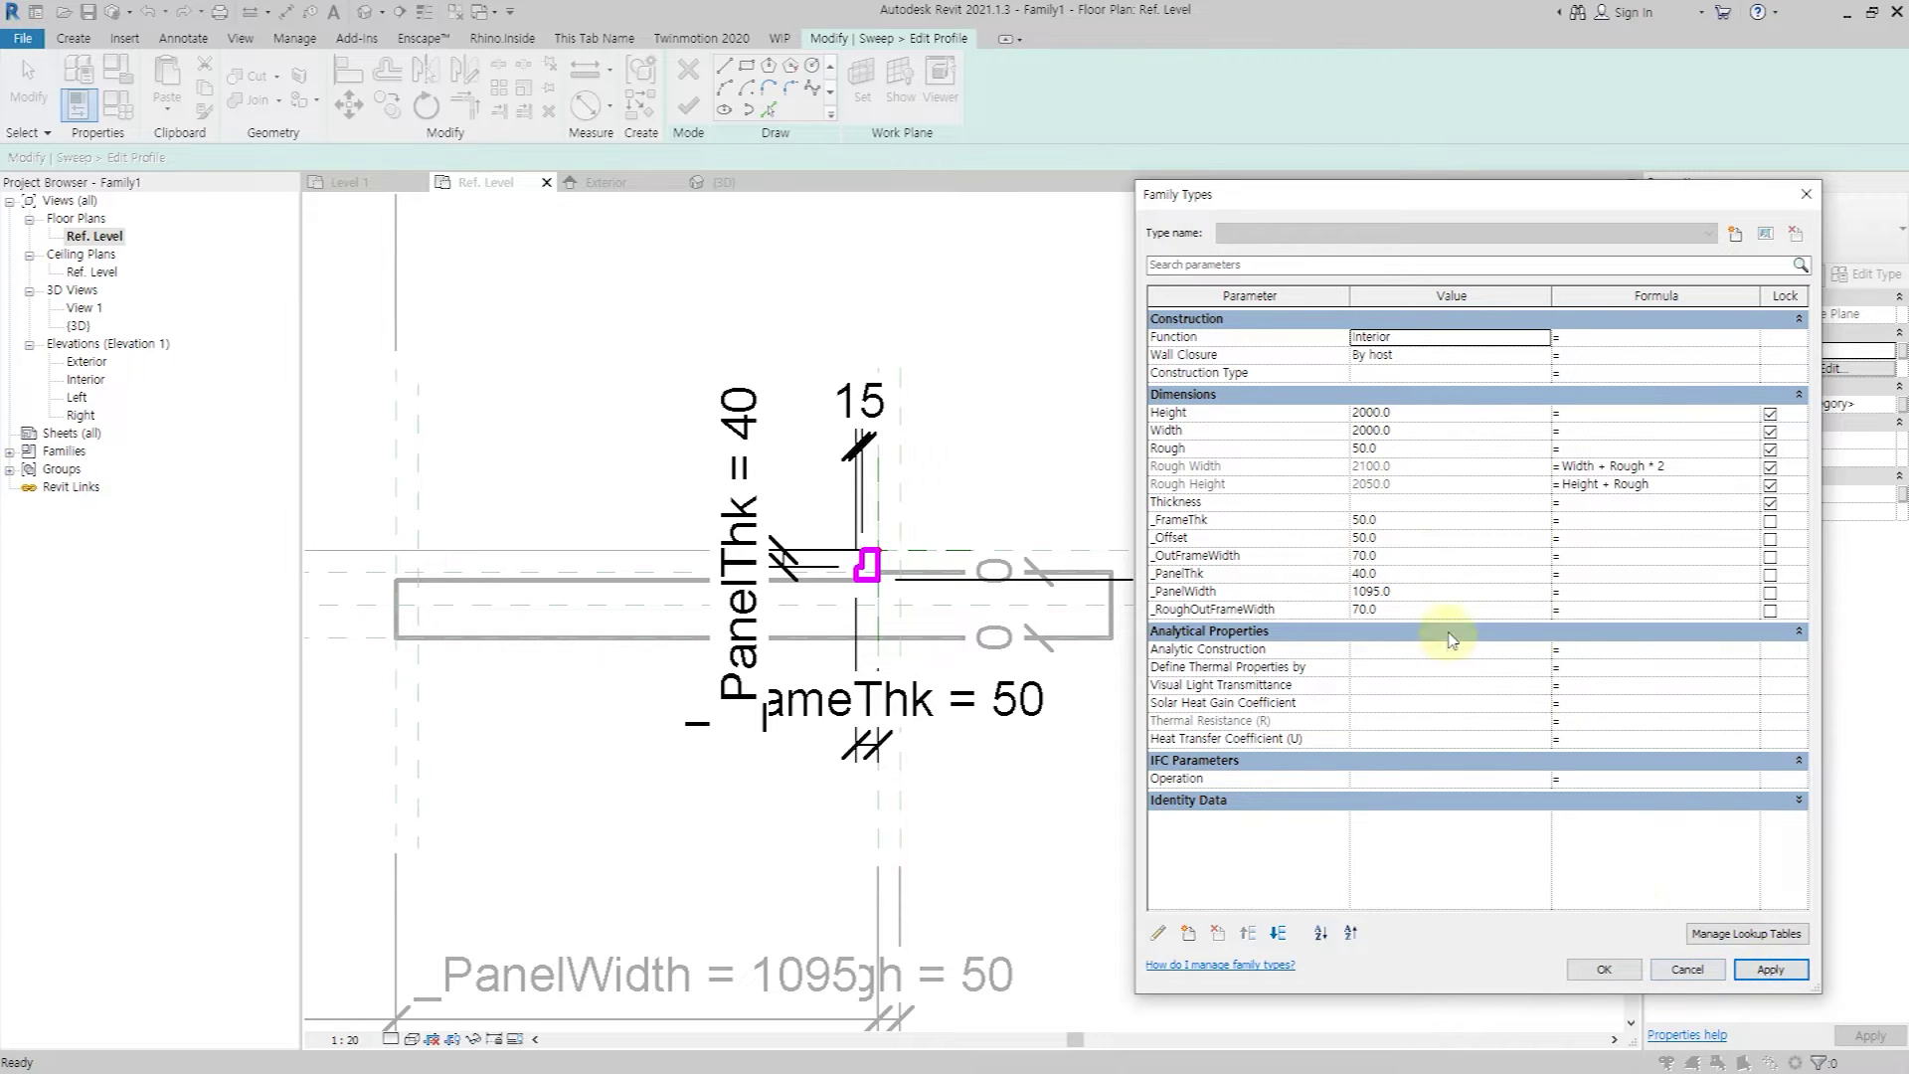
pyautogui.click(1604, 971)
pyautogui.click(688, 105)
pyautogui.click(684, 106)
# Give _RoughOutFrameWidth the formula =_OutFrameWidth + 20 and apply it.
pyautogui.scroll(2, 907, 586)
pyautogui.scroll(2, 865, 606)
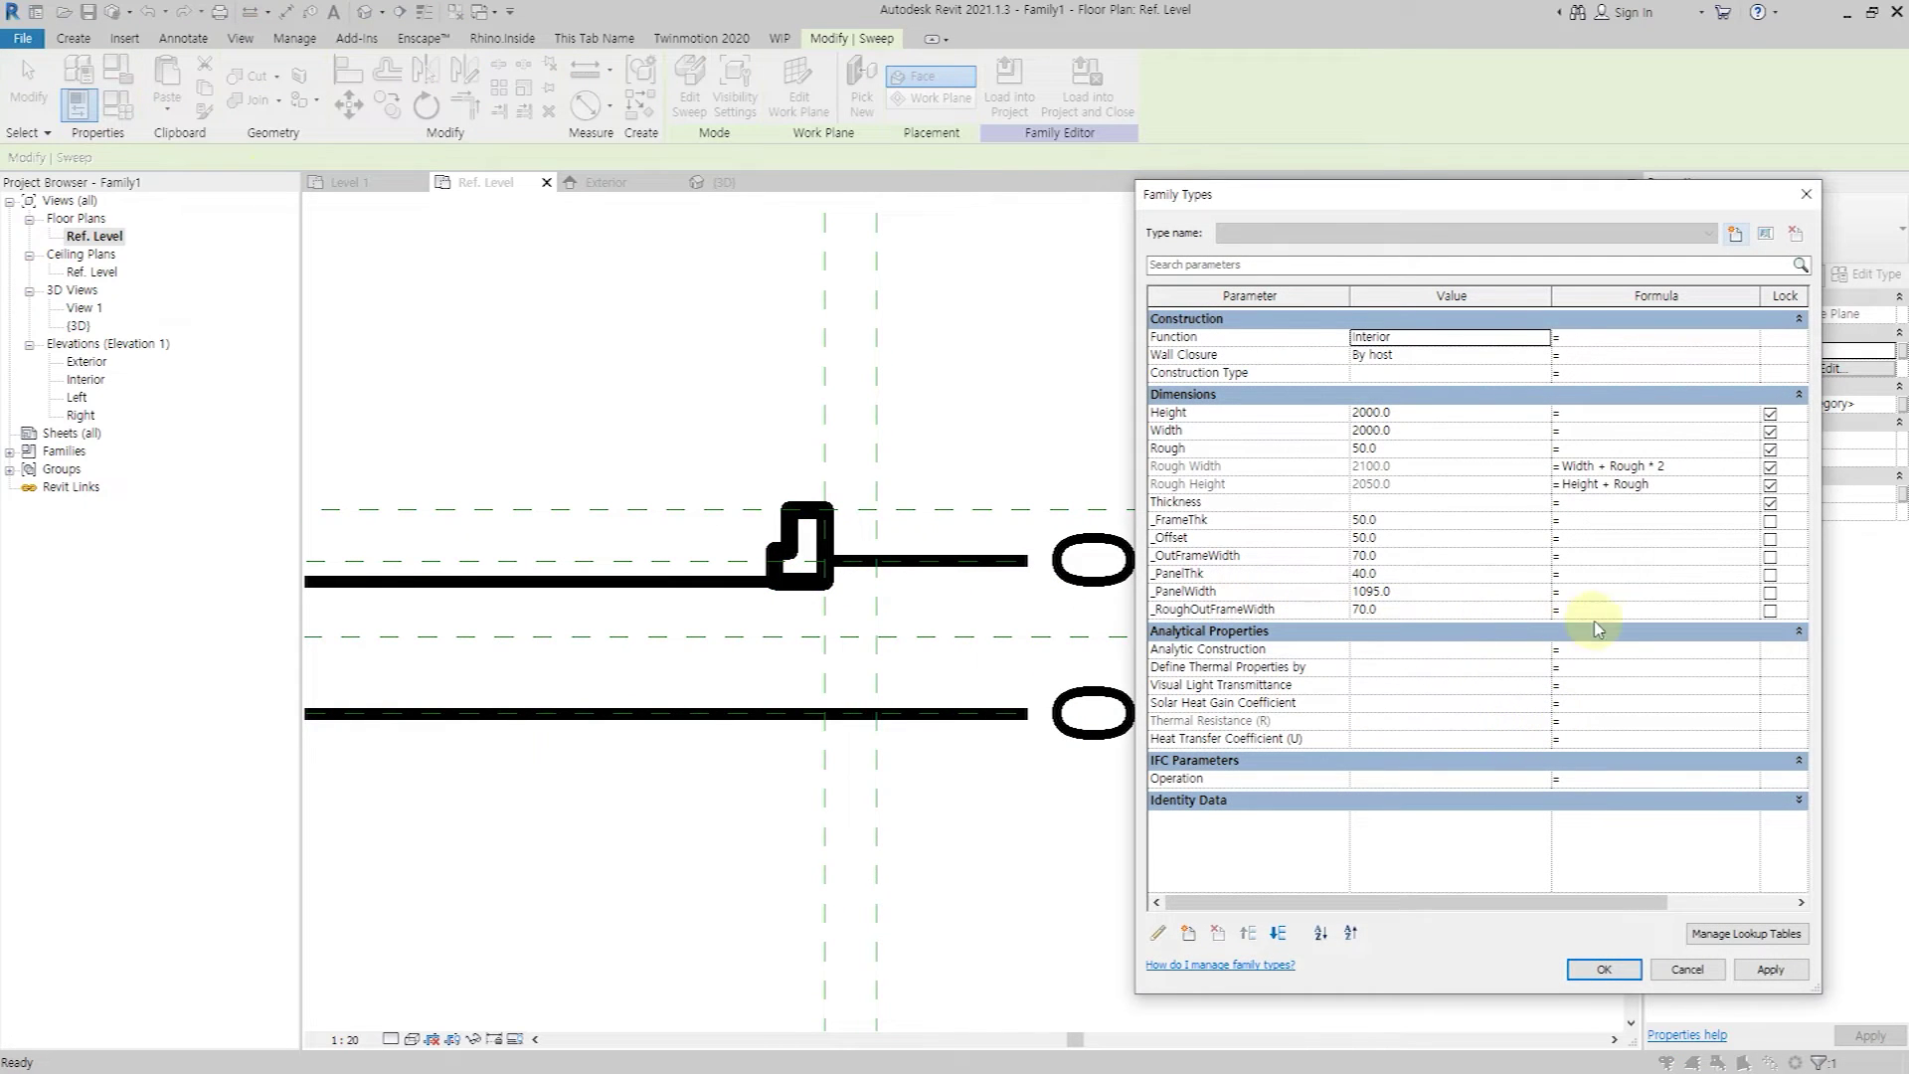
pyautogui.click(1609, 611)
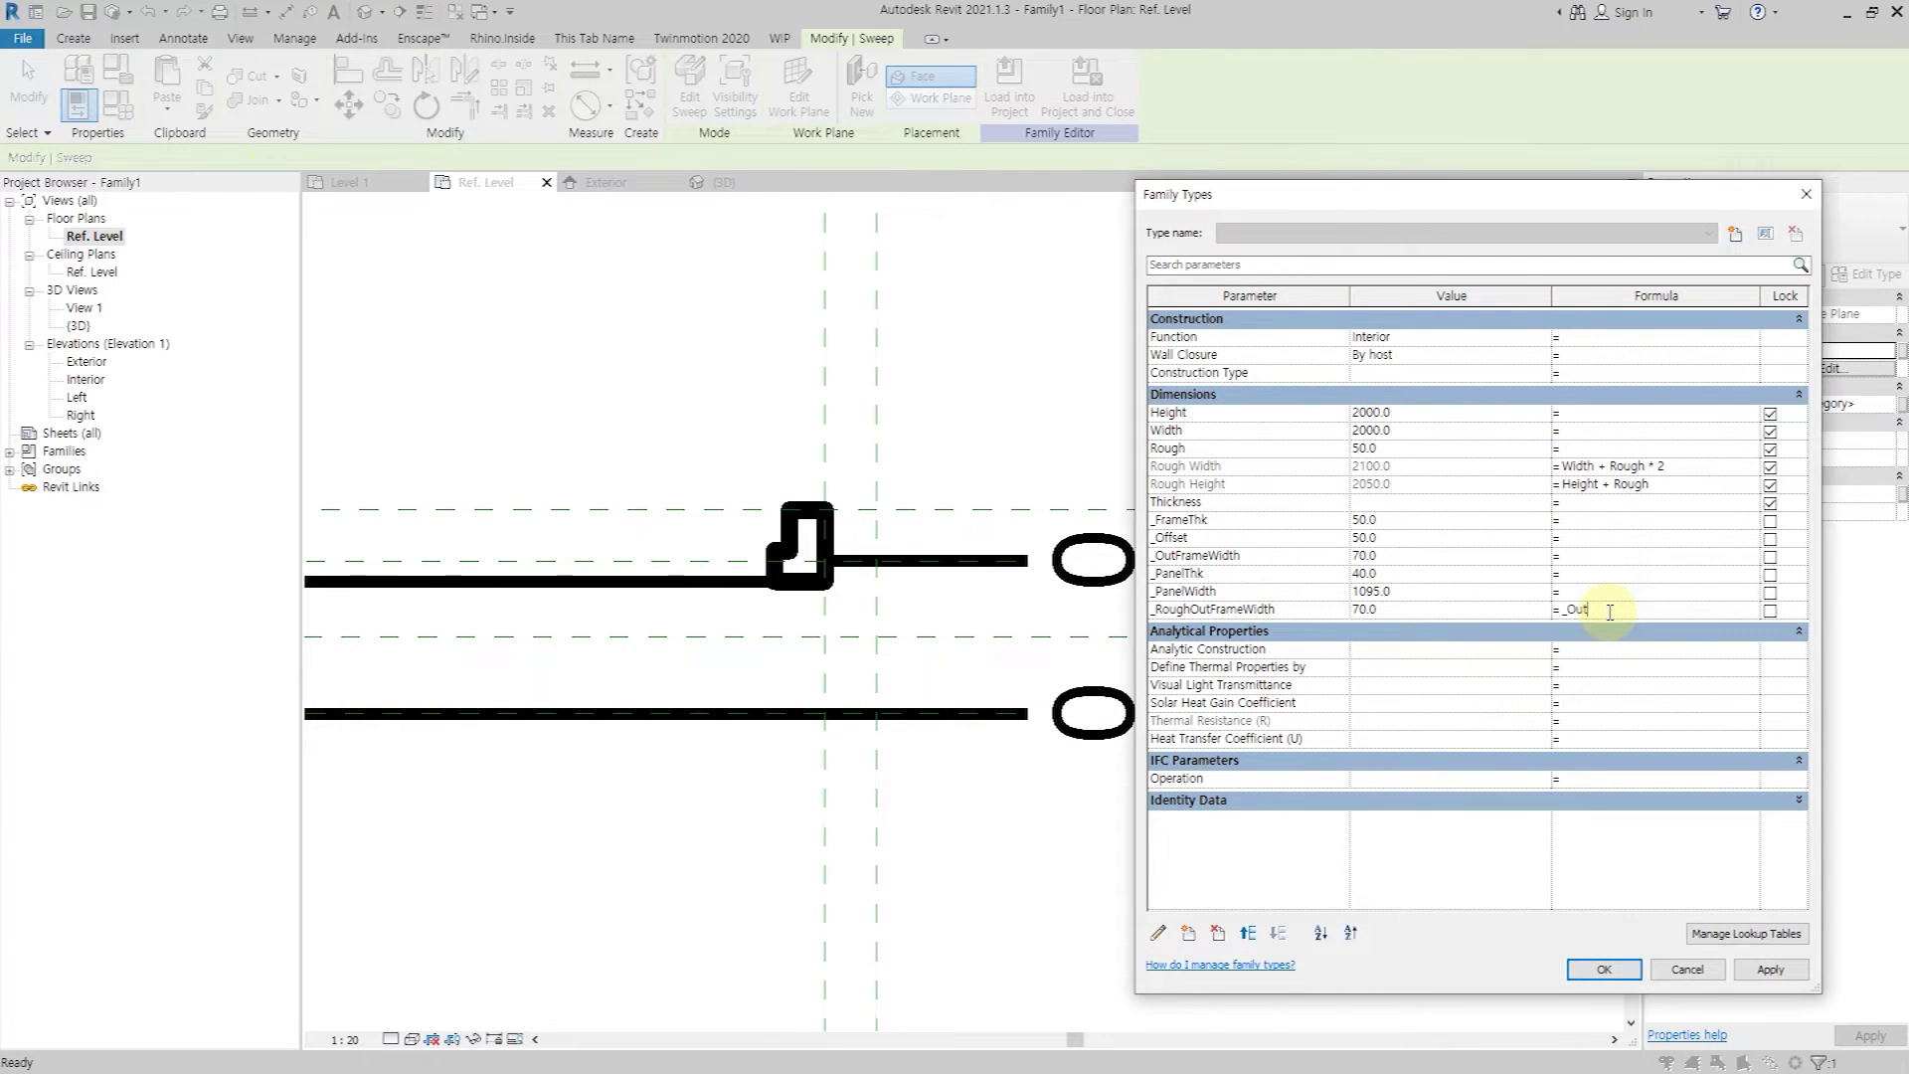
pyautogui.write('_OutFrameWidth+20')
pyautogui.click(1769, 971)
pyautogui.click(1603, 969)
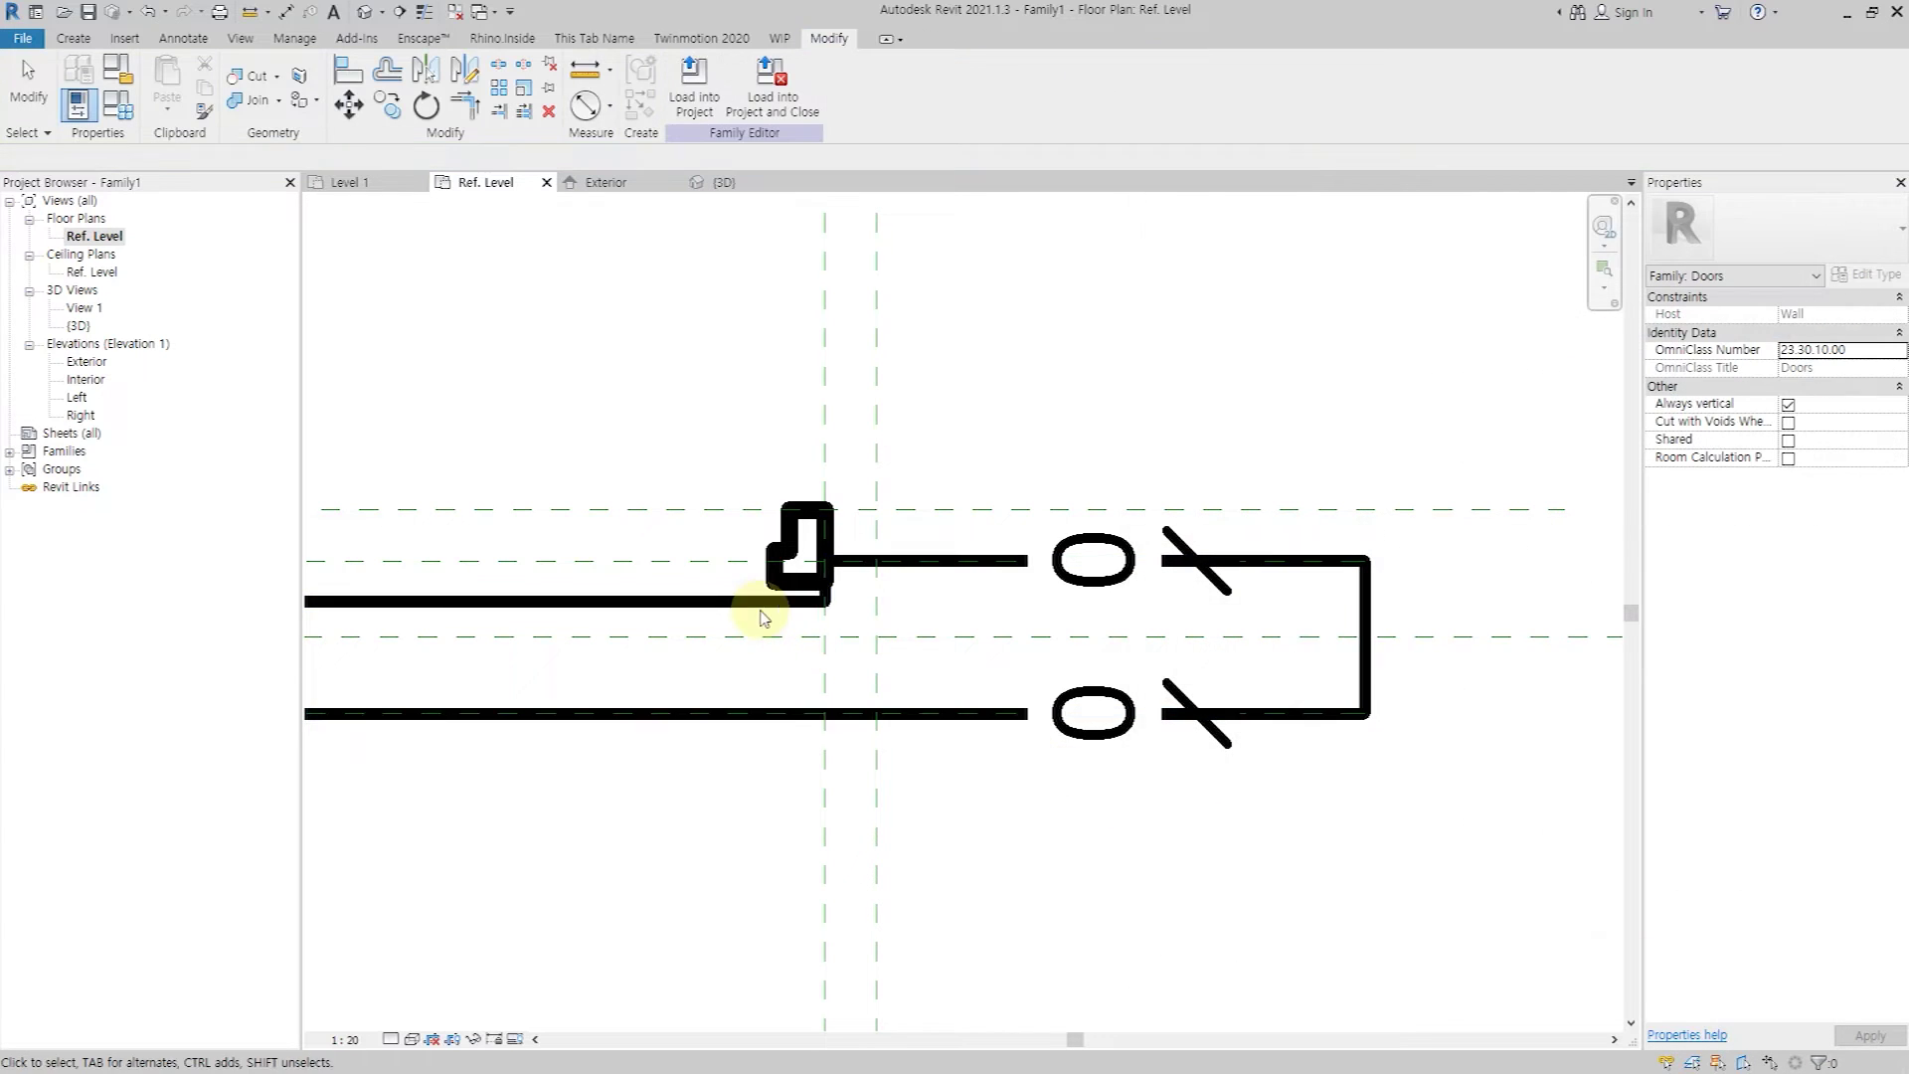
# Align a void extrusion sketch line to the reference plane, removing conflicting constraints.
pyautogui.doubleClick(759, 602)
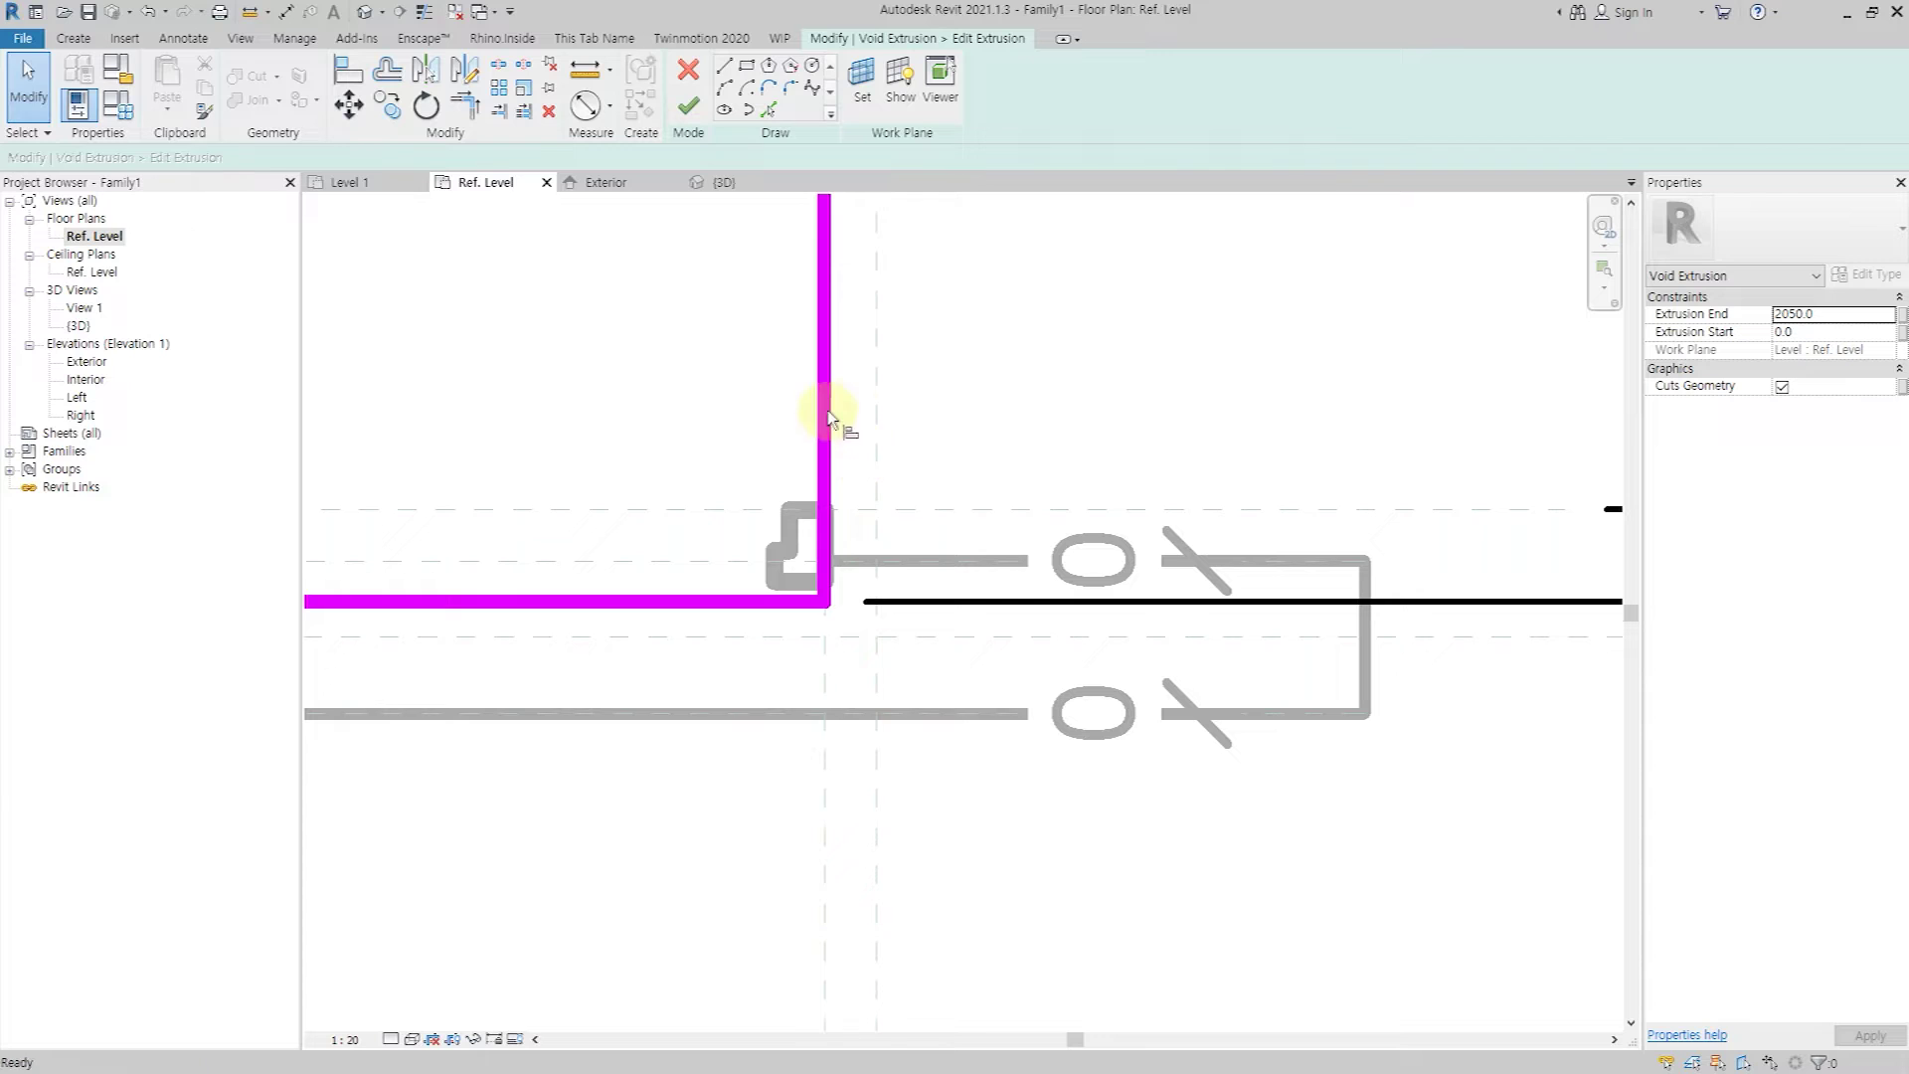
pyautogui.press('a')
pyautogui.press('l')
pyautogui.click(876, 413)
pyautogui.click(827, 421)
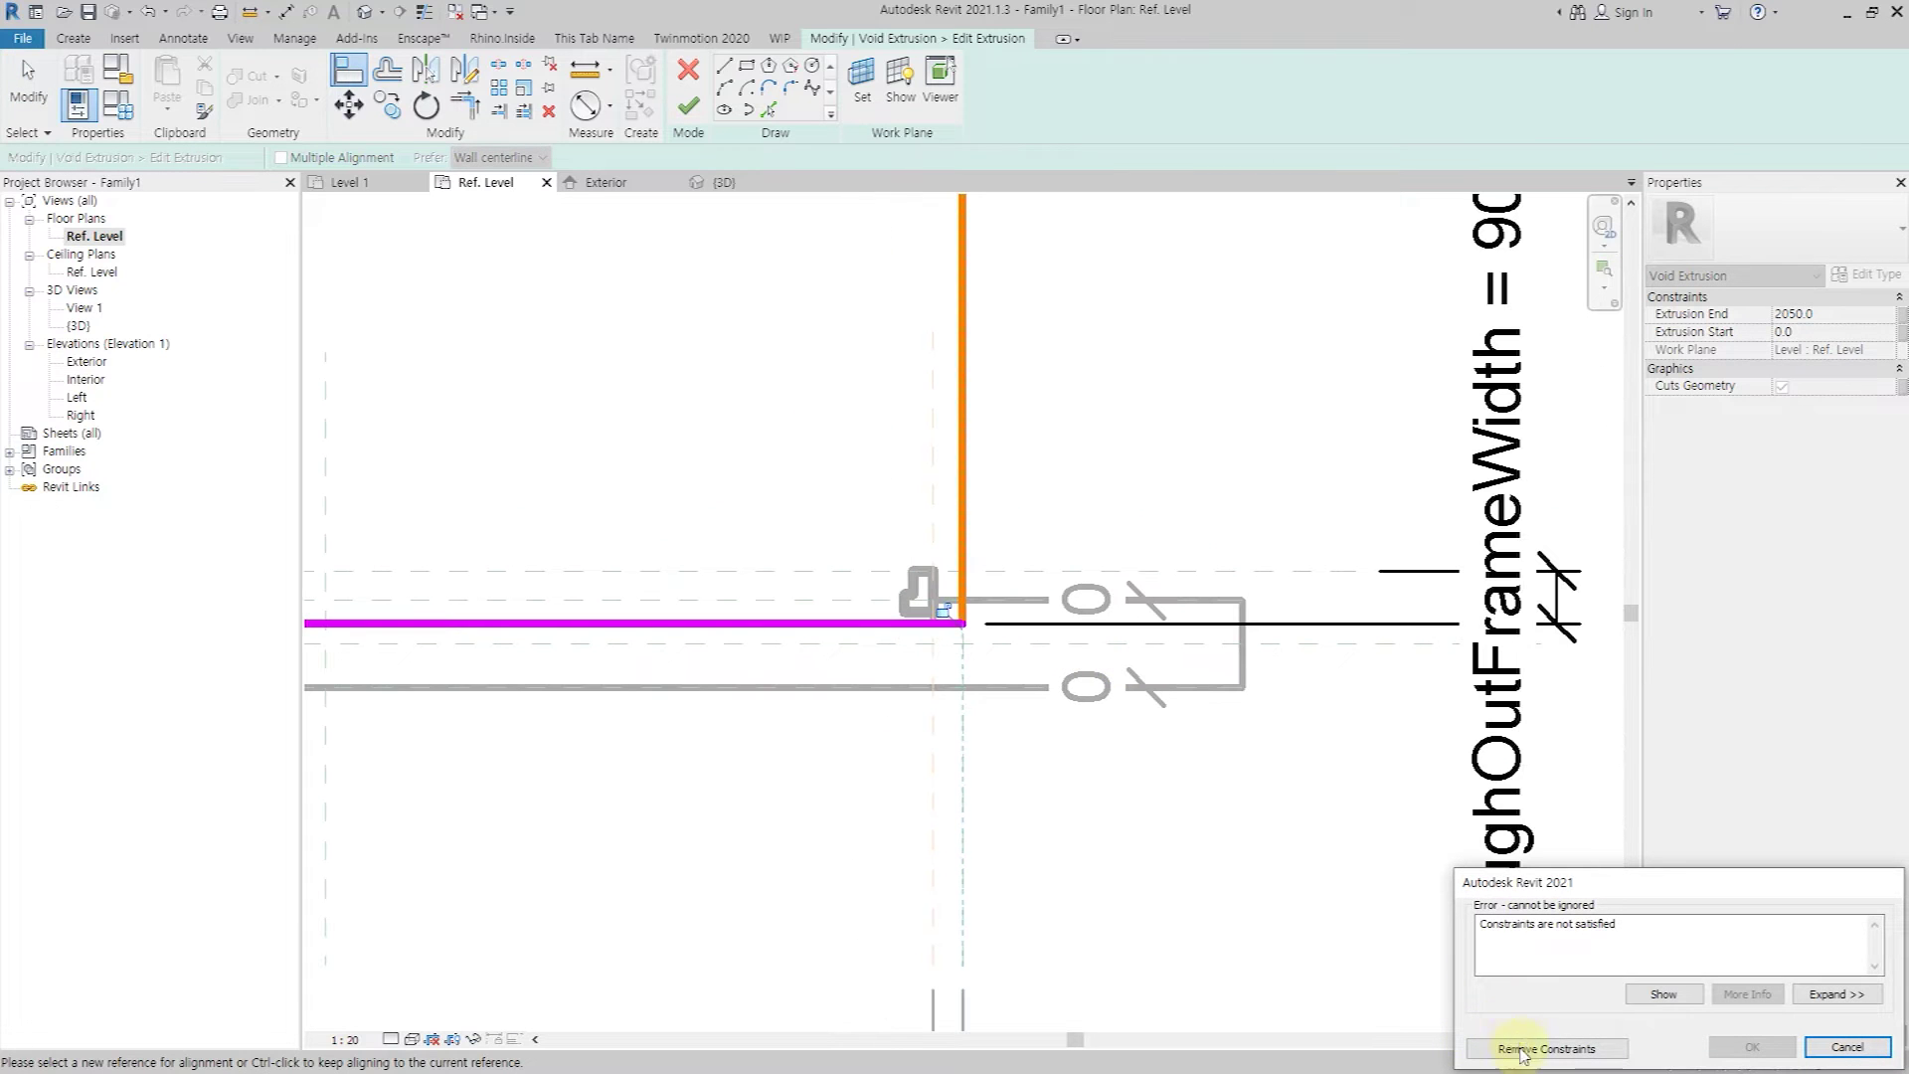
pyautogui.click(1521, 1047)
# Align the void's sketch edge to the frame reference plane and finish the extrusion.
pyautogui.scroll(-3, 1129, 676)
pyautogui.scroll(1, 1130, 669)
pyautogui.scroll(3, 821, 613)
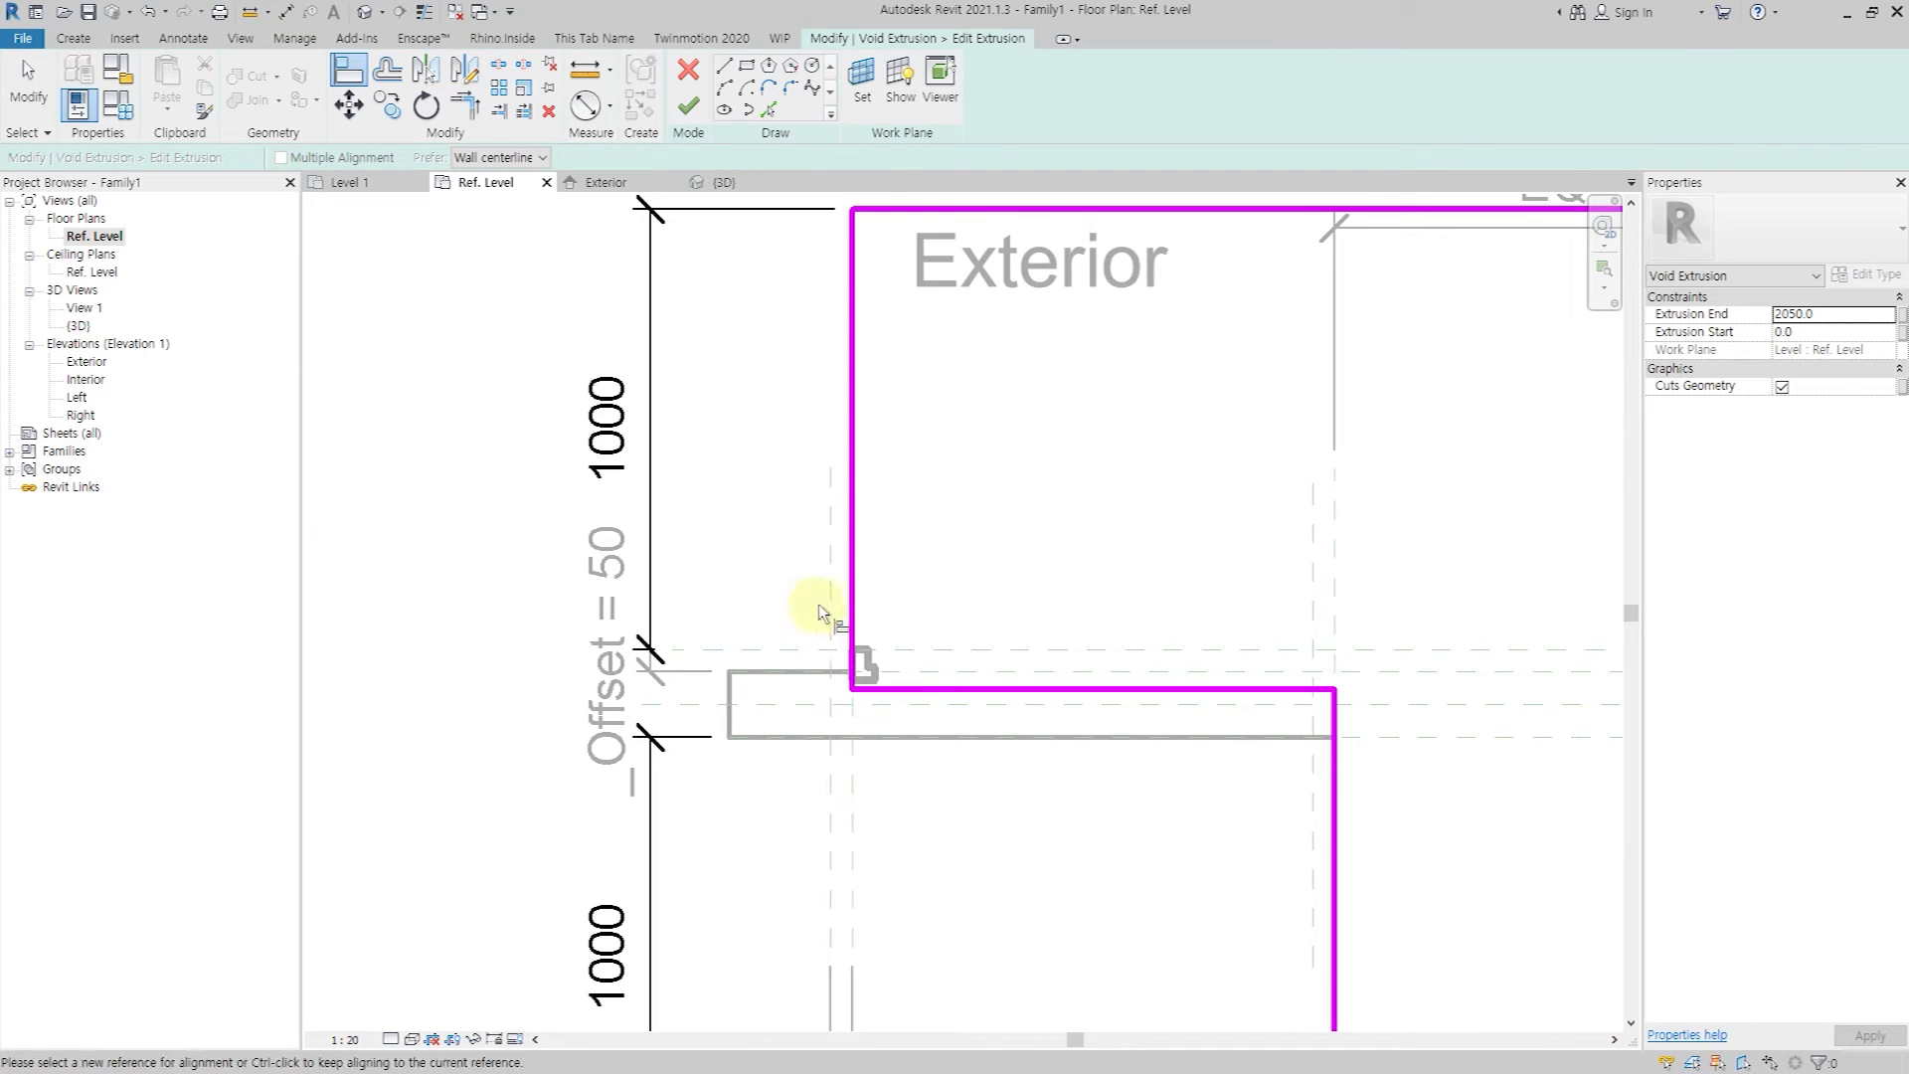
pyautogui.click(847, 609)
pyautogui.click(1525, 1044)
pyautogui.scroll(-2, 619, 575)
pyautogui.scroll(-2, 619, 574)
pyautogui.click(688, 106)
# Inspect the cut opening in a shaded, orbited 3D view, then return to Ref. Level.
pyautogui.scroll(1, 1227, 610)
pyautogui.scroll(3, 1027, 543)
pyautogui.click(1027, 543)
pyautogui.click(371, 15)
pyautogui.scroll(2, 1237, 766)
pyautogui.scroll(3, 1214, 853)
pyautogui.click(413, 1039)
pyautogui.click(450, 978)
pyautogui.moveTo(1329, 844)
pyautogui.keyDown('shift'); pyautogui.mouseDown(button='middle')
pyautogui.moveTo(1452, 260)
pyautogui.moveTo(1402, 771)
pyautogui.moveTo(1336, 821)
pyautogui.moveTo(1356, 660)
pyautogui.moveTo(1453, 780)
pyautogui.moveTo(1258, 636)
pyautogui.mouseUp(button='middle'); pyautogui.keyUp('shift')
pyautogui.scroll(-2, 1258, 637)
pyautogui.doubleClick(94, 237)
pyautogui.scroll(-3, 1024, 542)
# Start a new sweep path on a picked reference plane, then cancel the sweep.
pyautogui.click(72, 38)
pyautogui.click(326, 109)
pyautogui.click(902, 75)
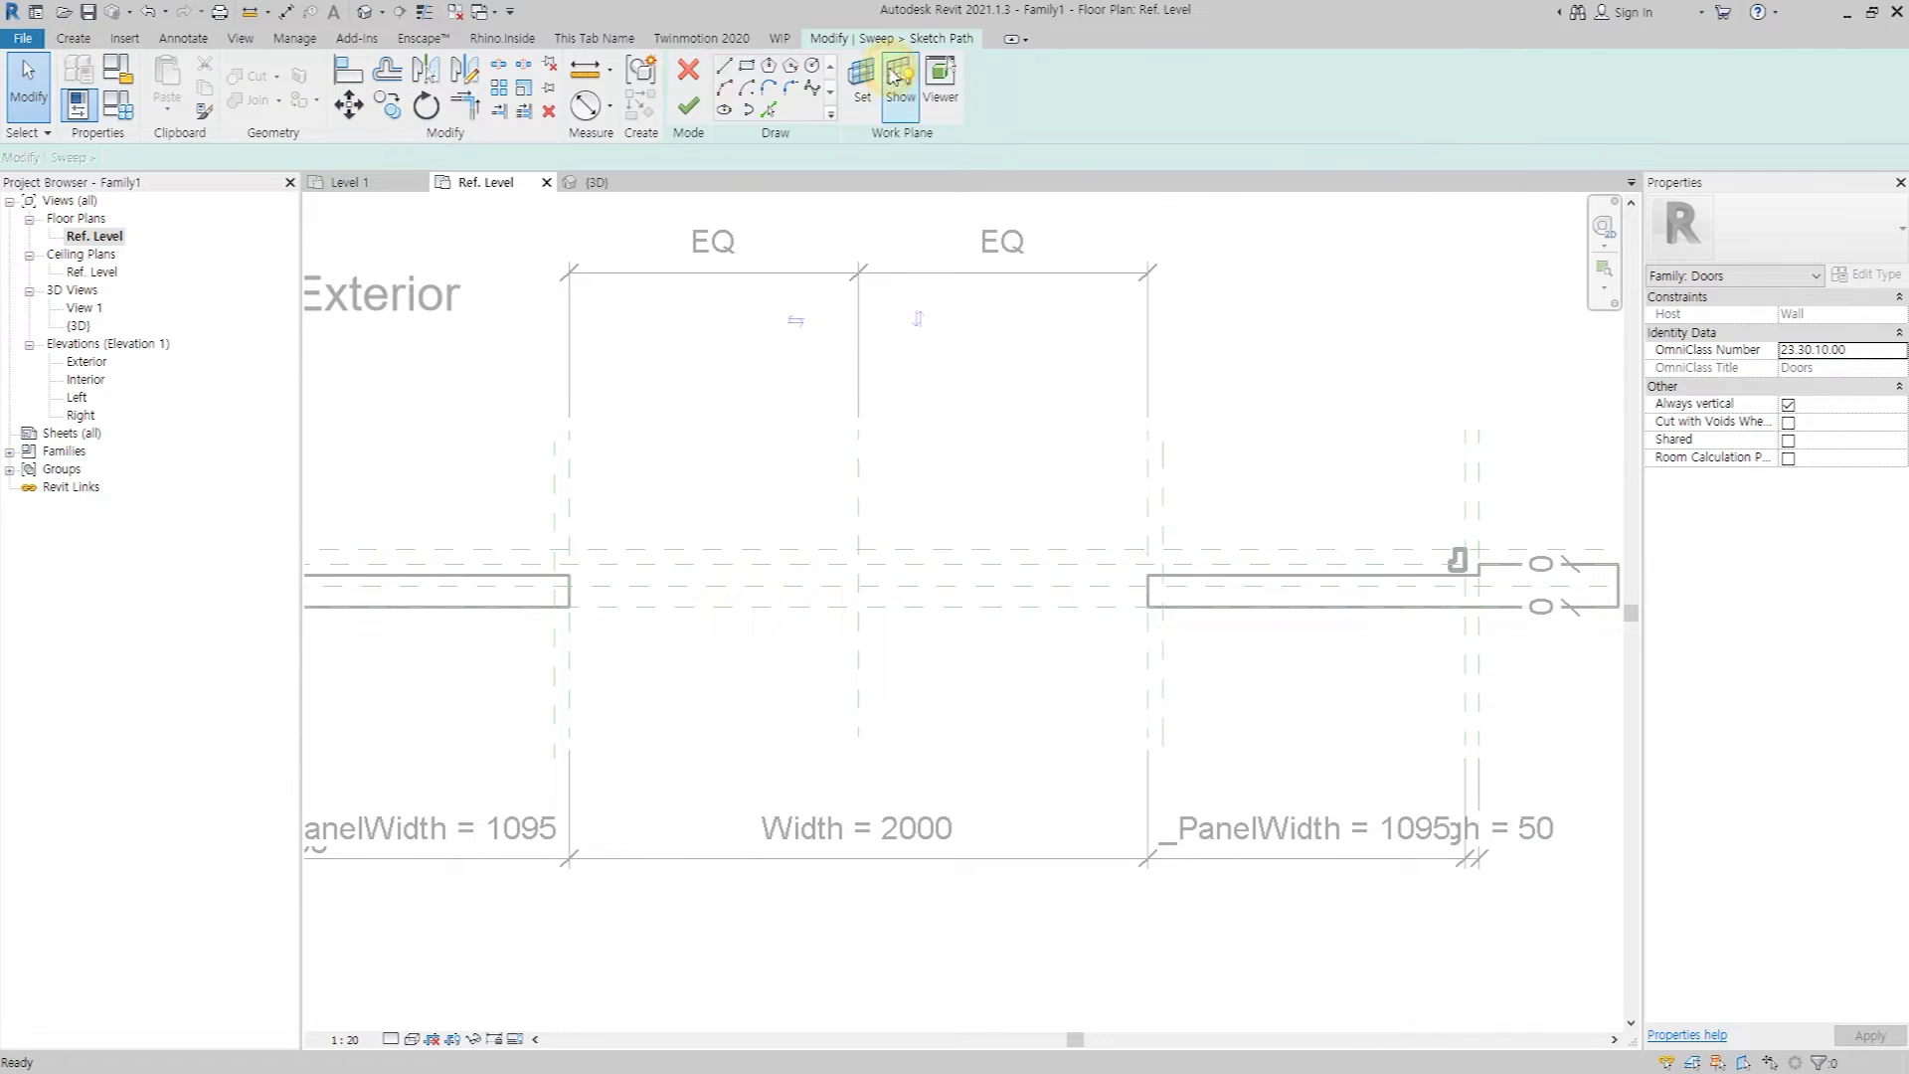
pyautogui.click(869, 99)
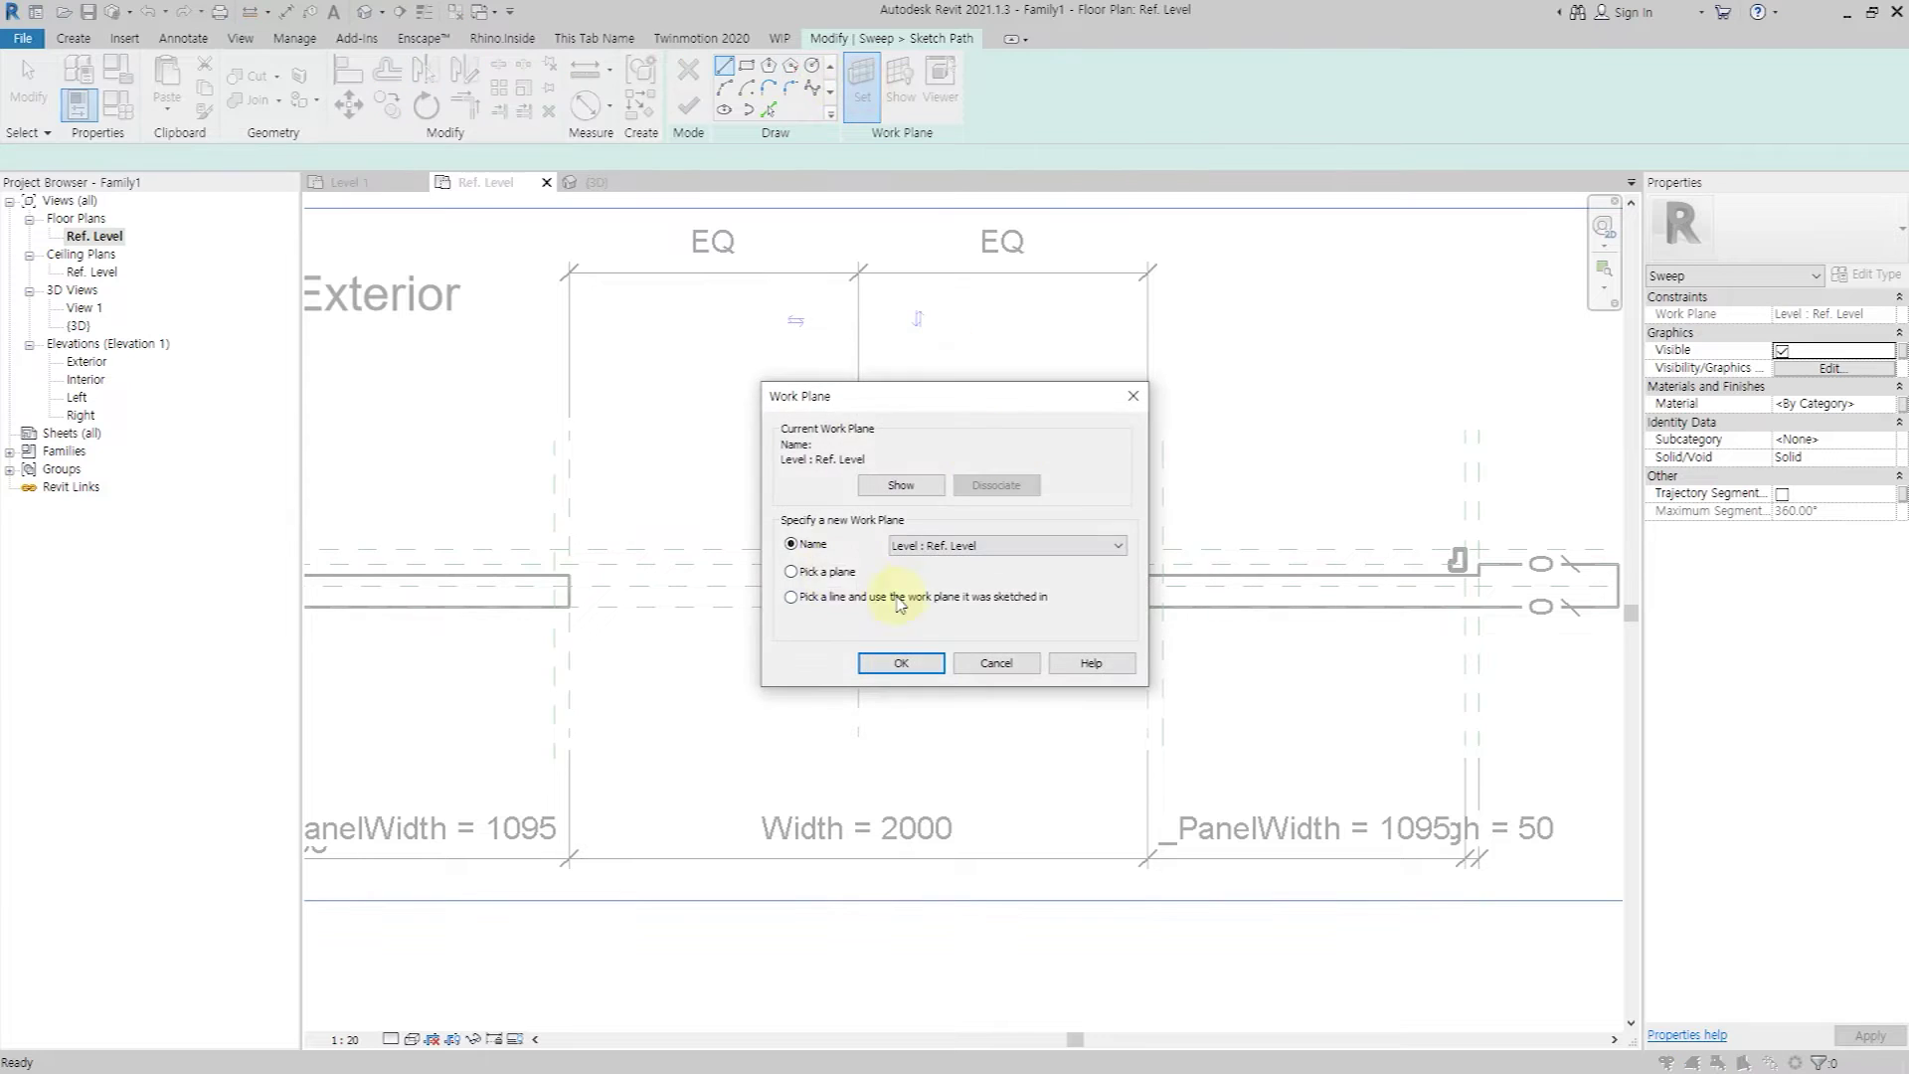
pyautogui.click(894, 663)
pyautogui.click(908, 545)
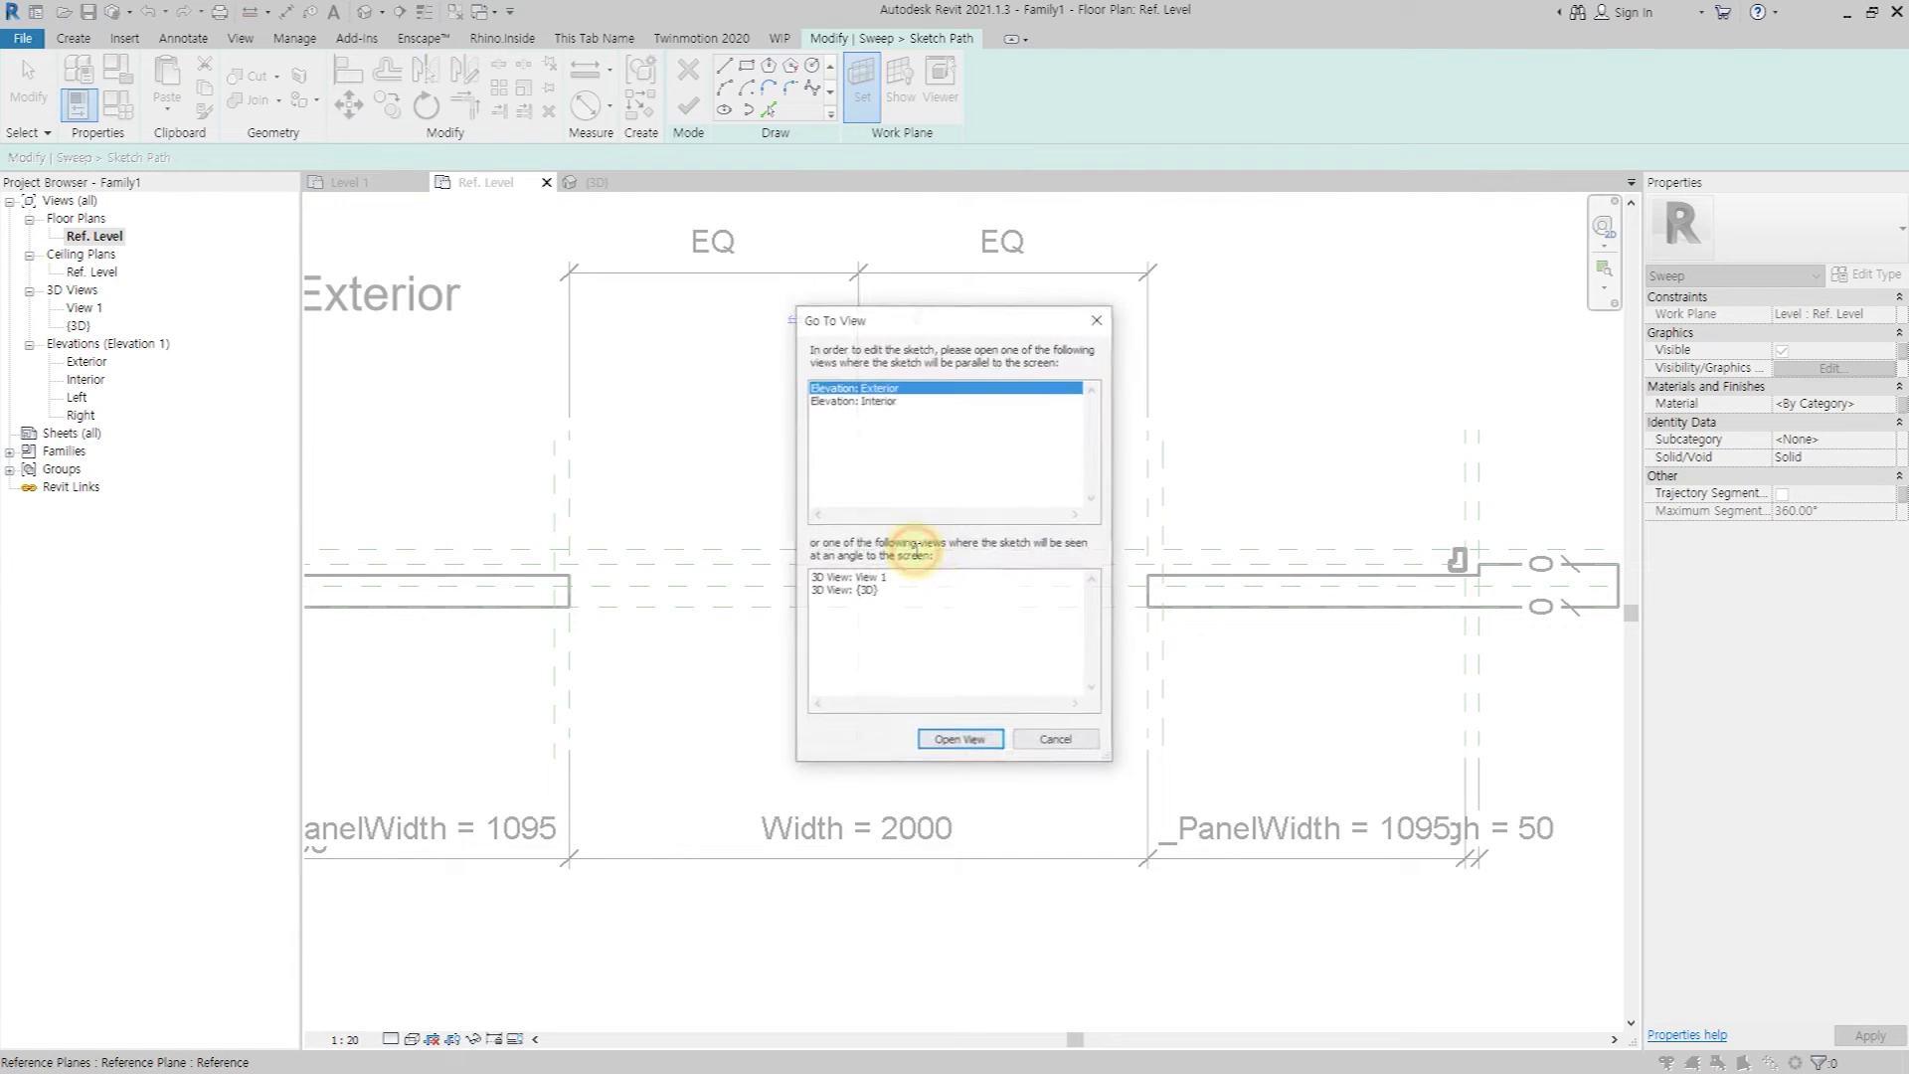
pyautogui.click(1058, 741)
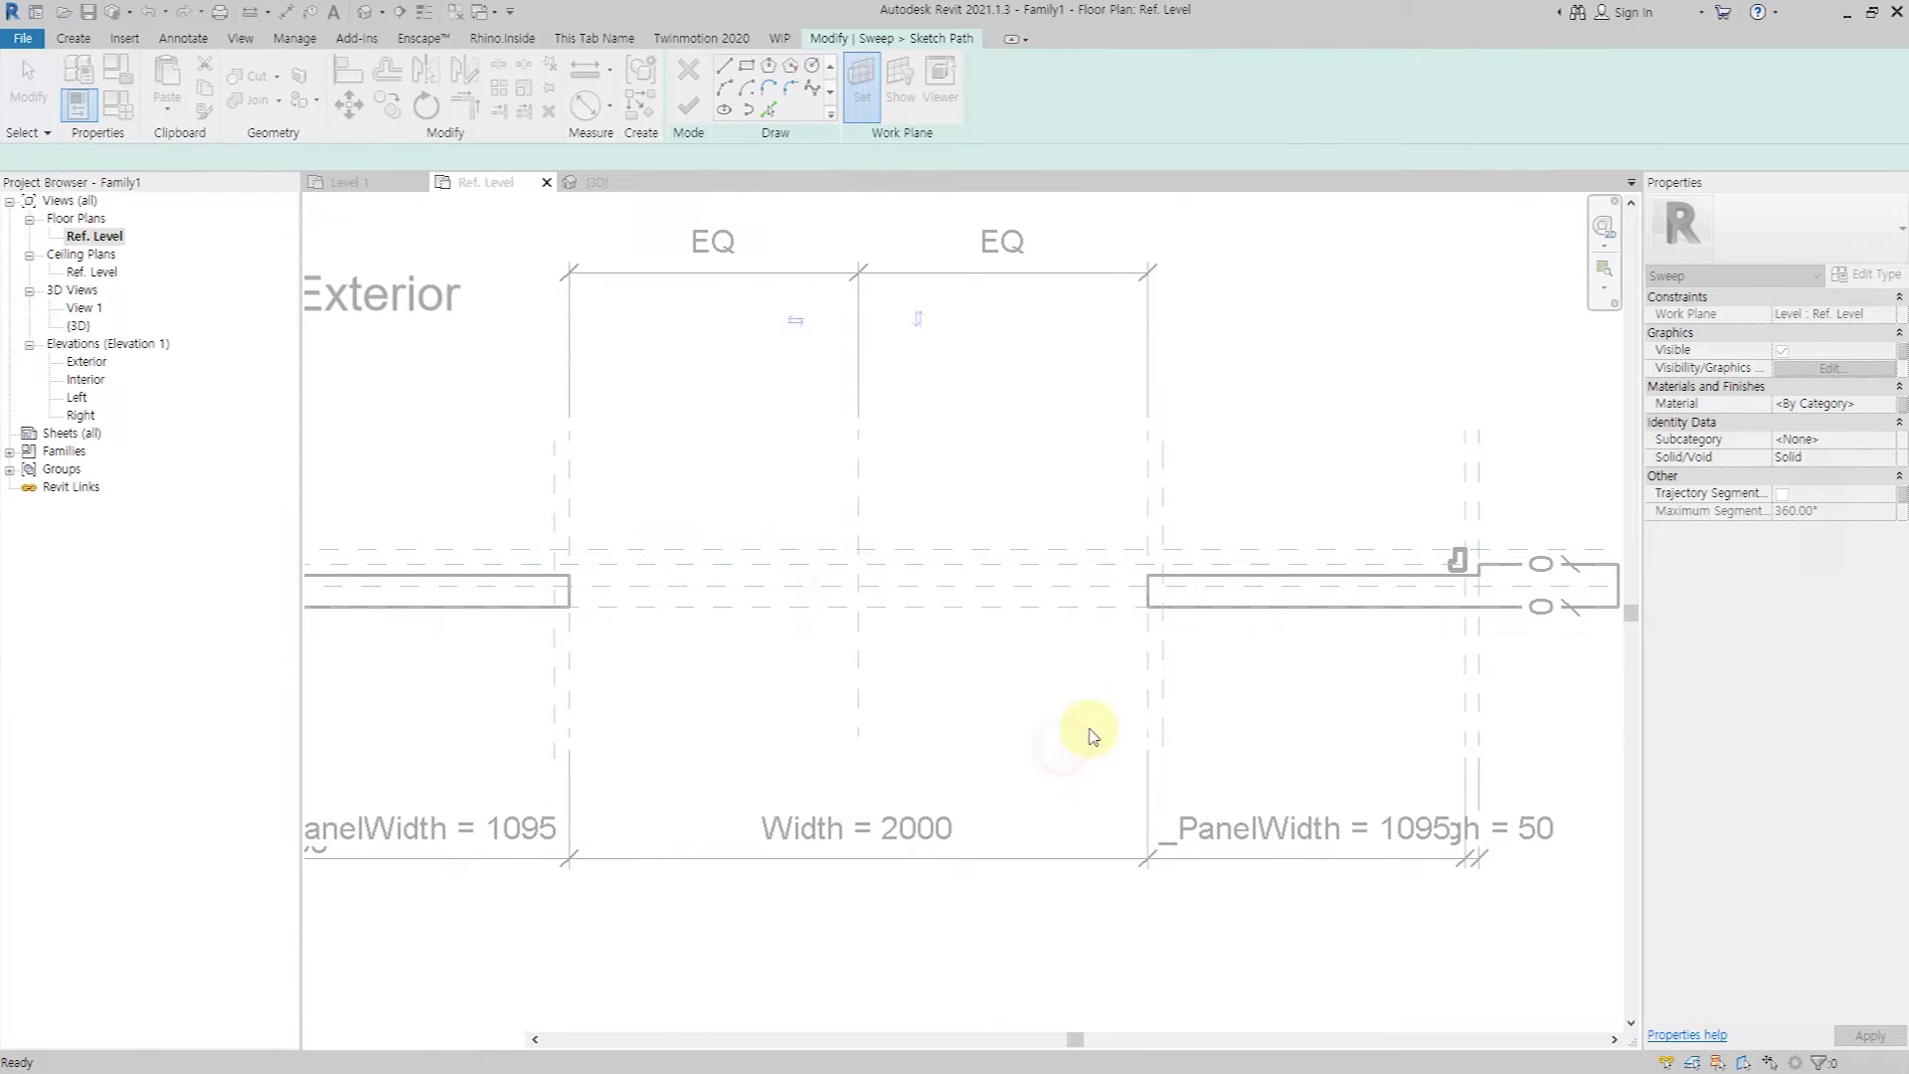
pyautogui.press('Escape')
pyautogui.click(688, 69)
# Align the void's left and right sides to the width reference planes, locked.
pyautogui.scroll(-1, 874, 555)
pyautogui.moveTo(588, 682); pyautogui.dragTo(810, 647, button='middle')
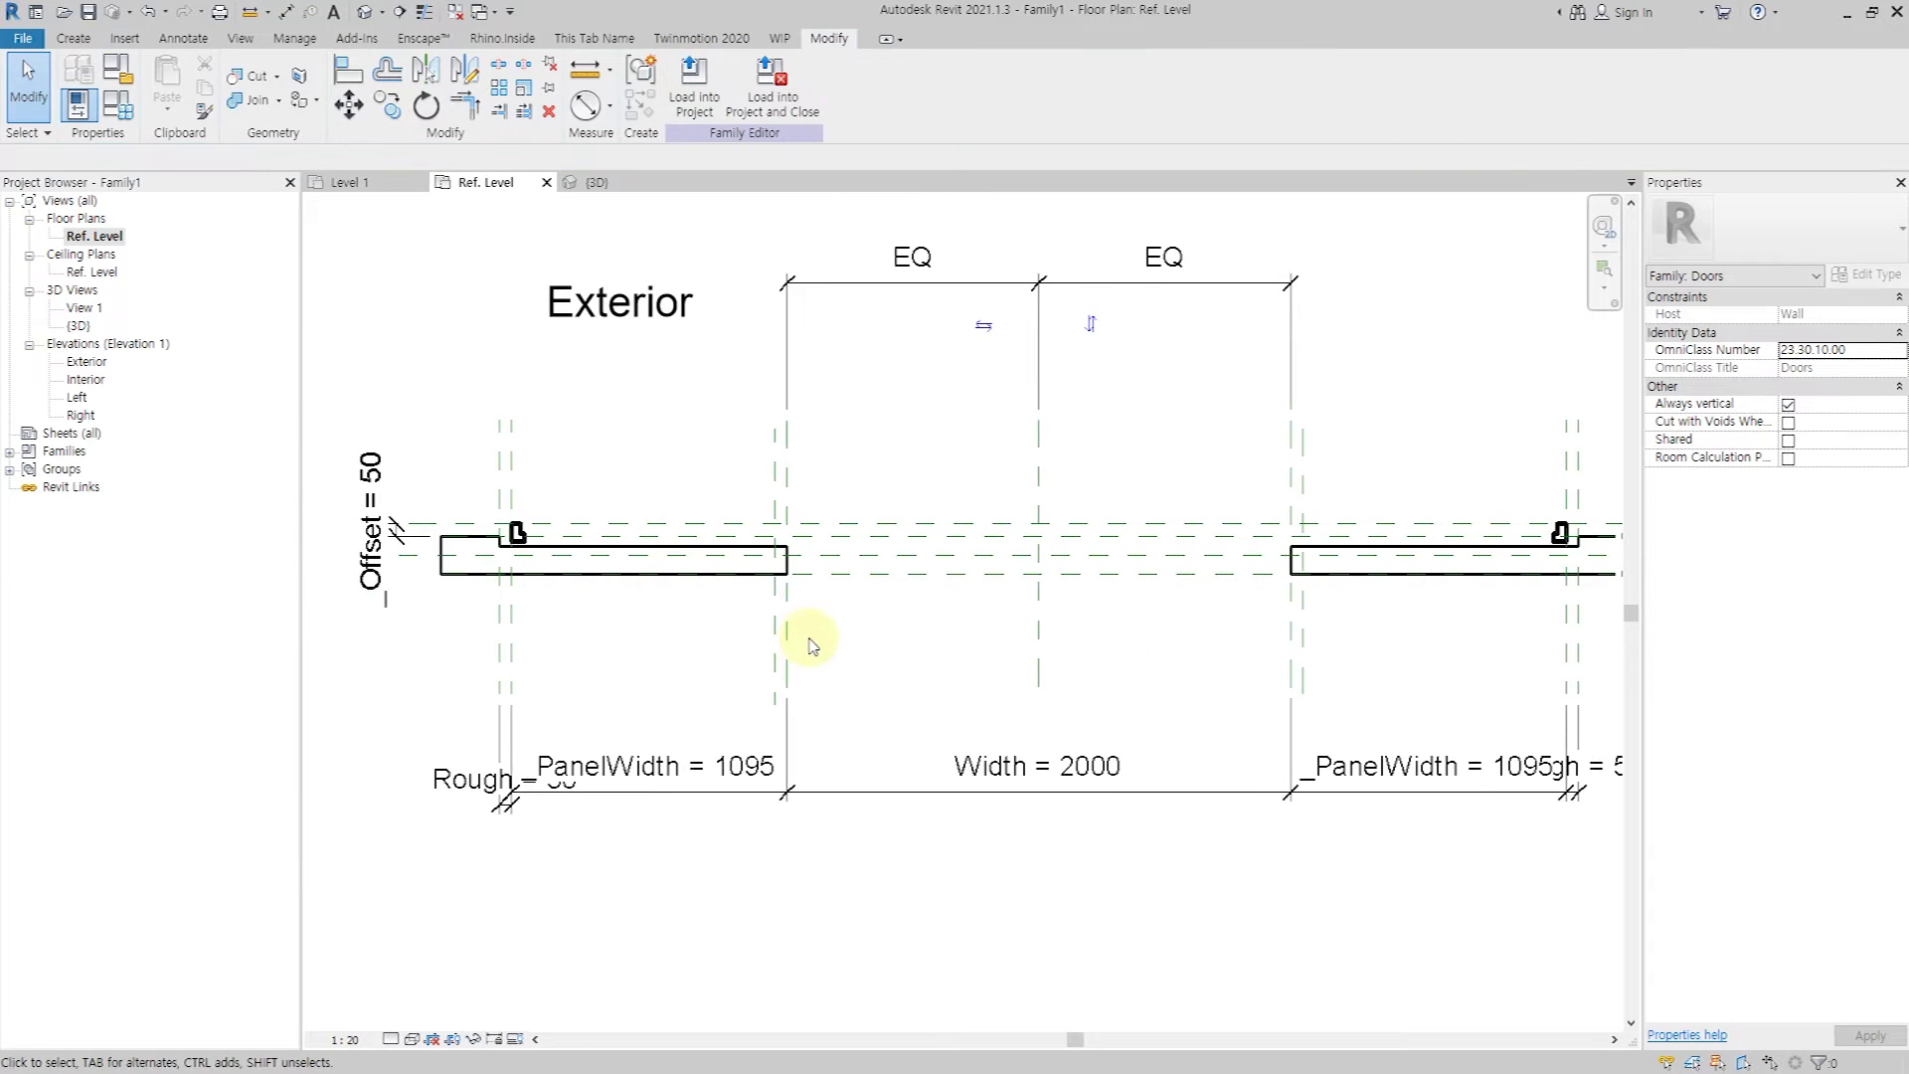
pyautogui.click(786, 561)
pyautogui.press('l')
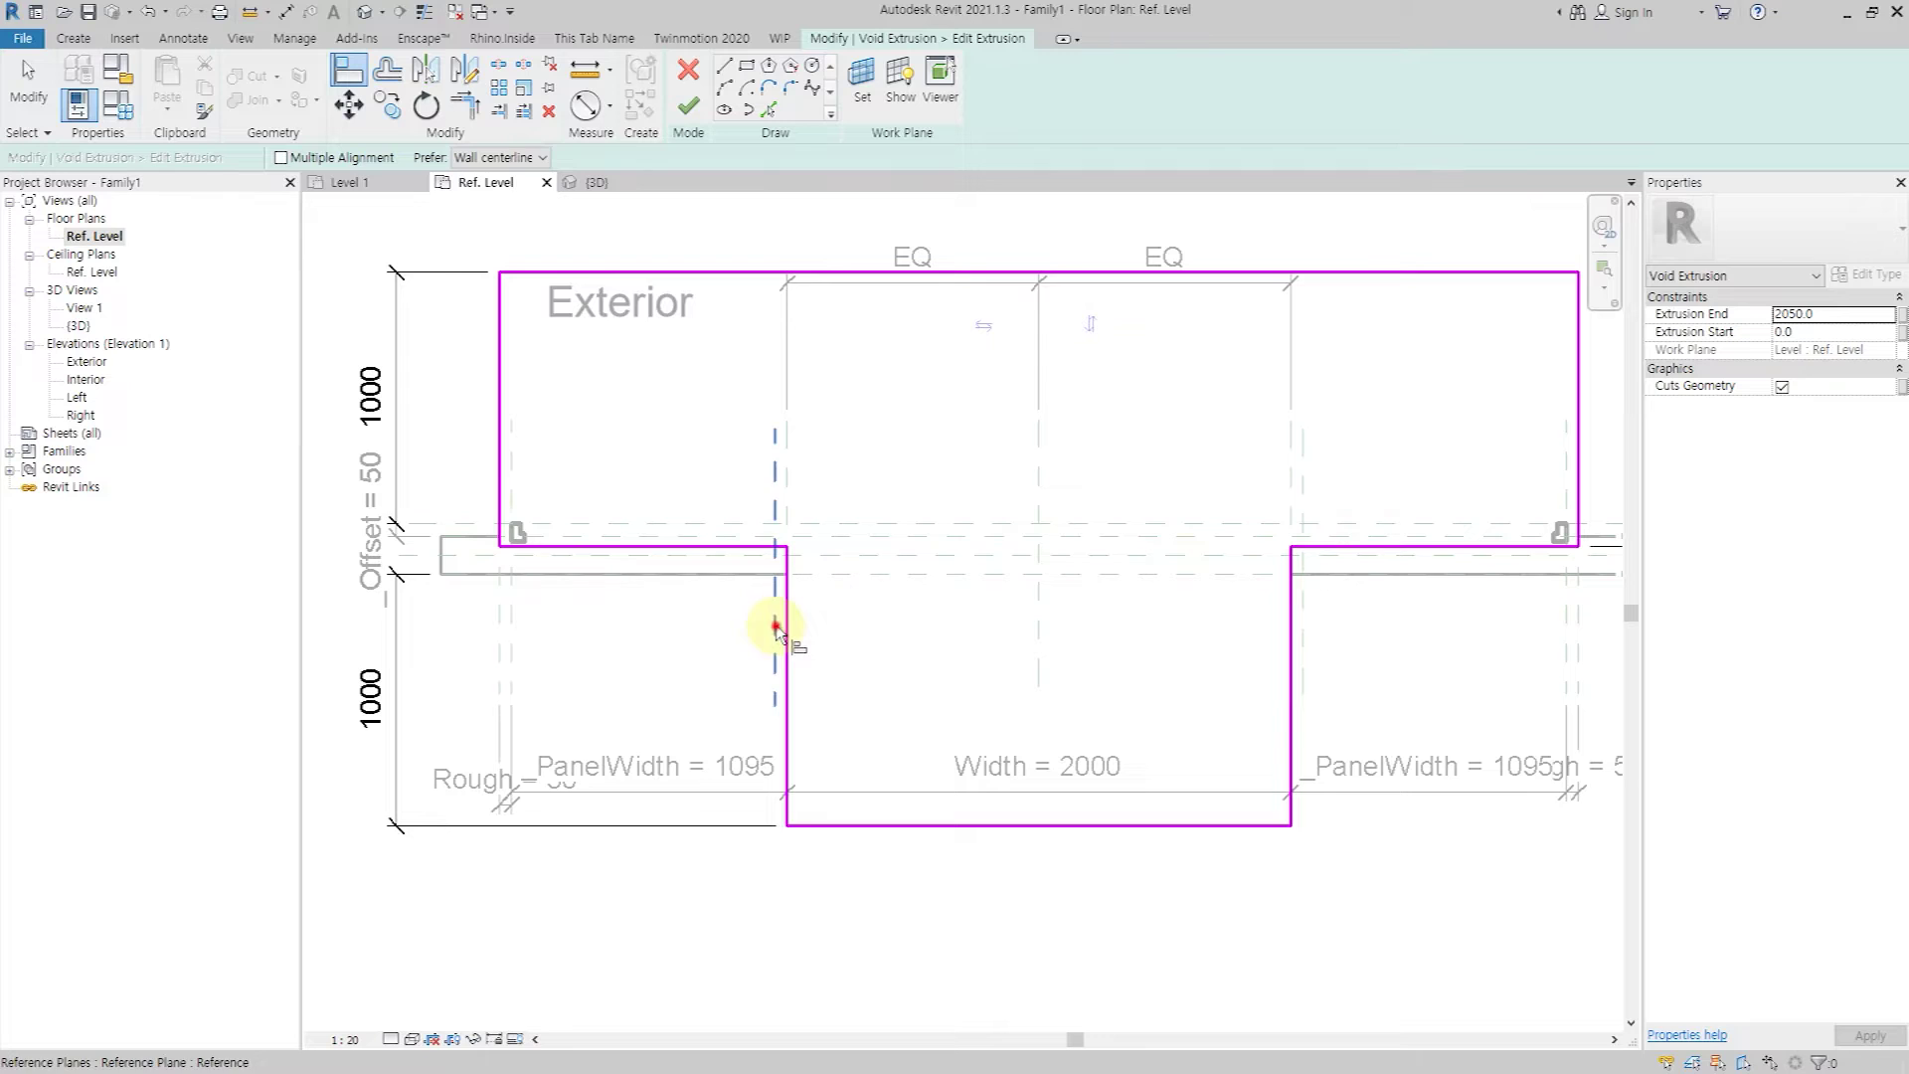
pyautogui.click(775, 631)
pyautogui.click(787, 660)
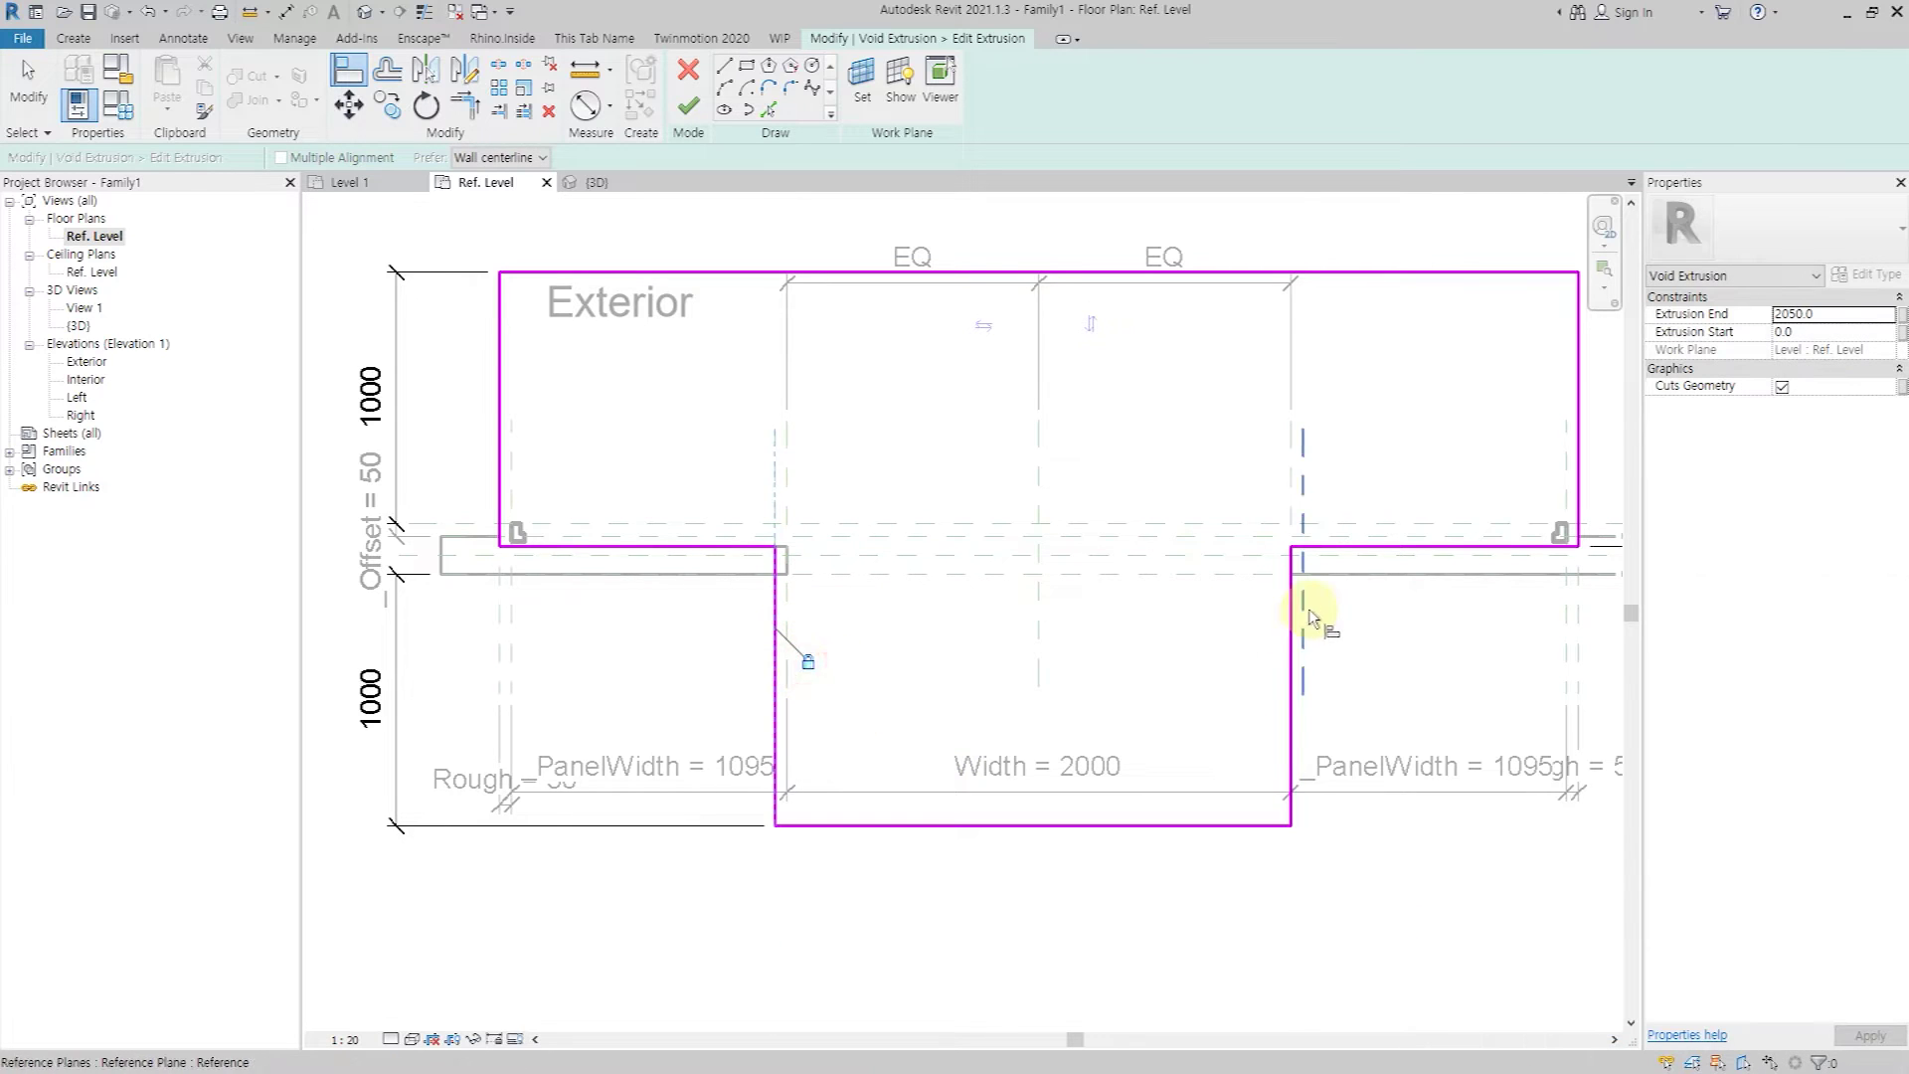
pyautogui.click(1295, 618)
pyautogui.click(1536, 1040)
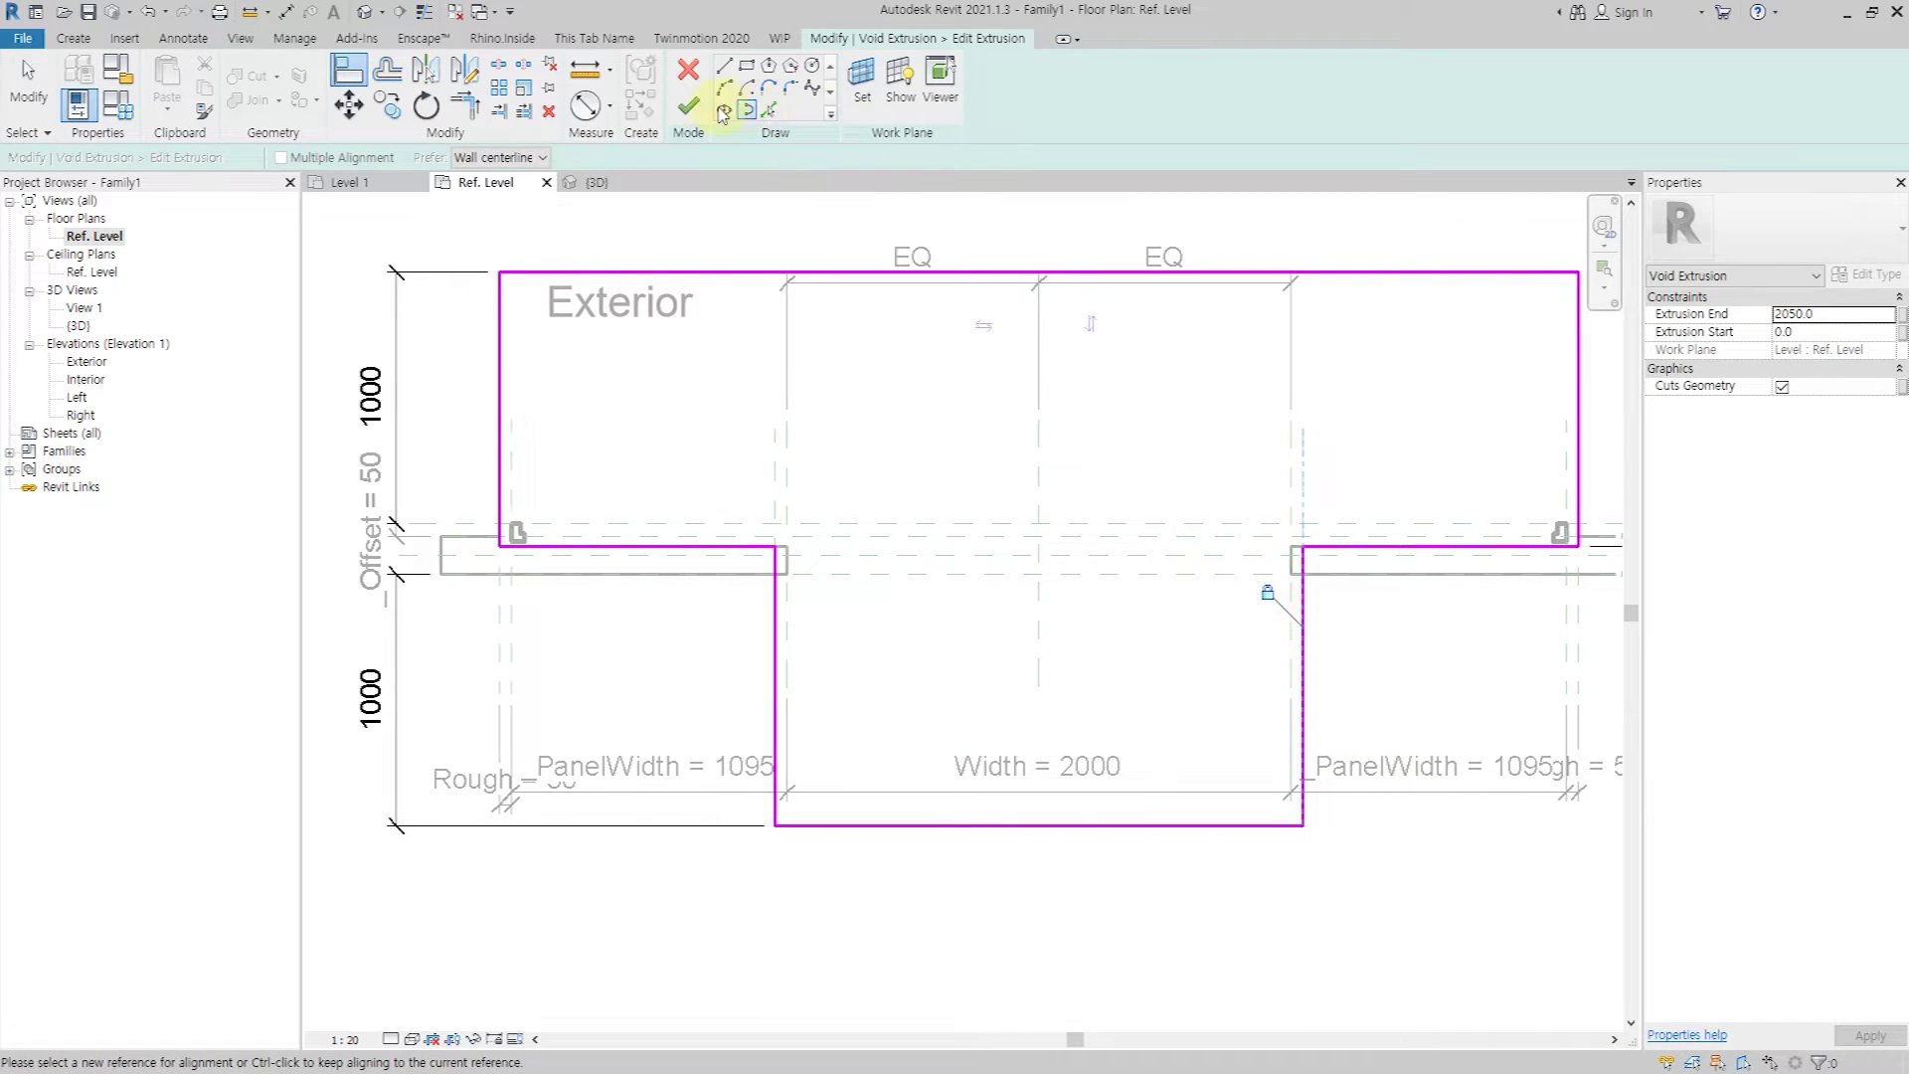
pyautogui.click(688, 106)
pyautogui.click(73, 37)
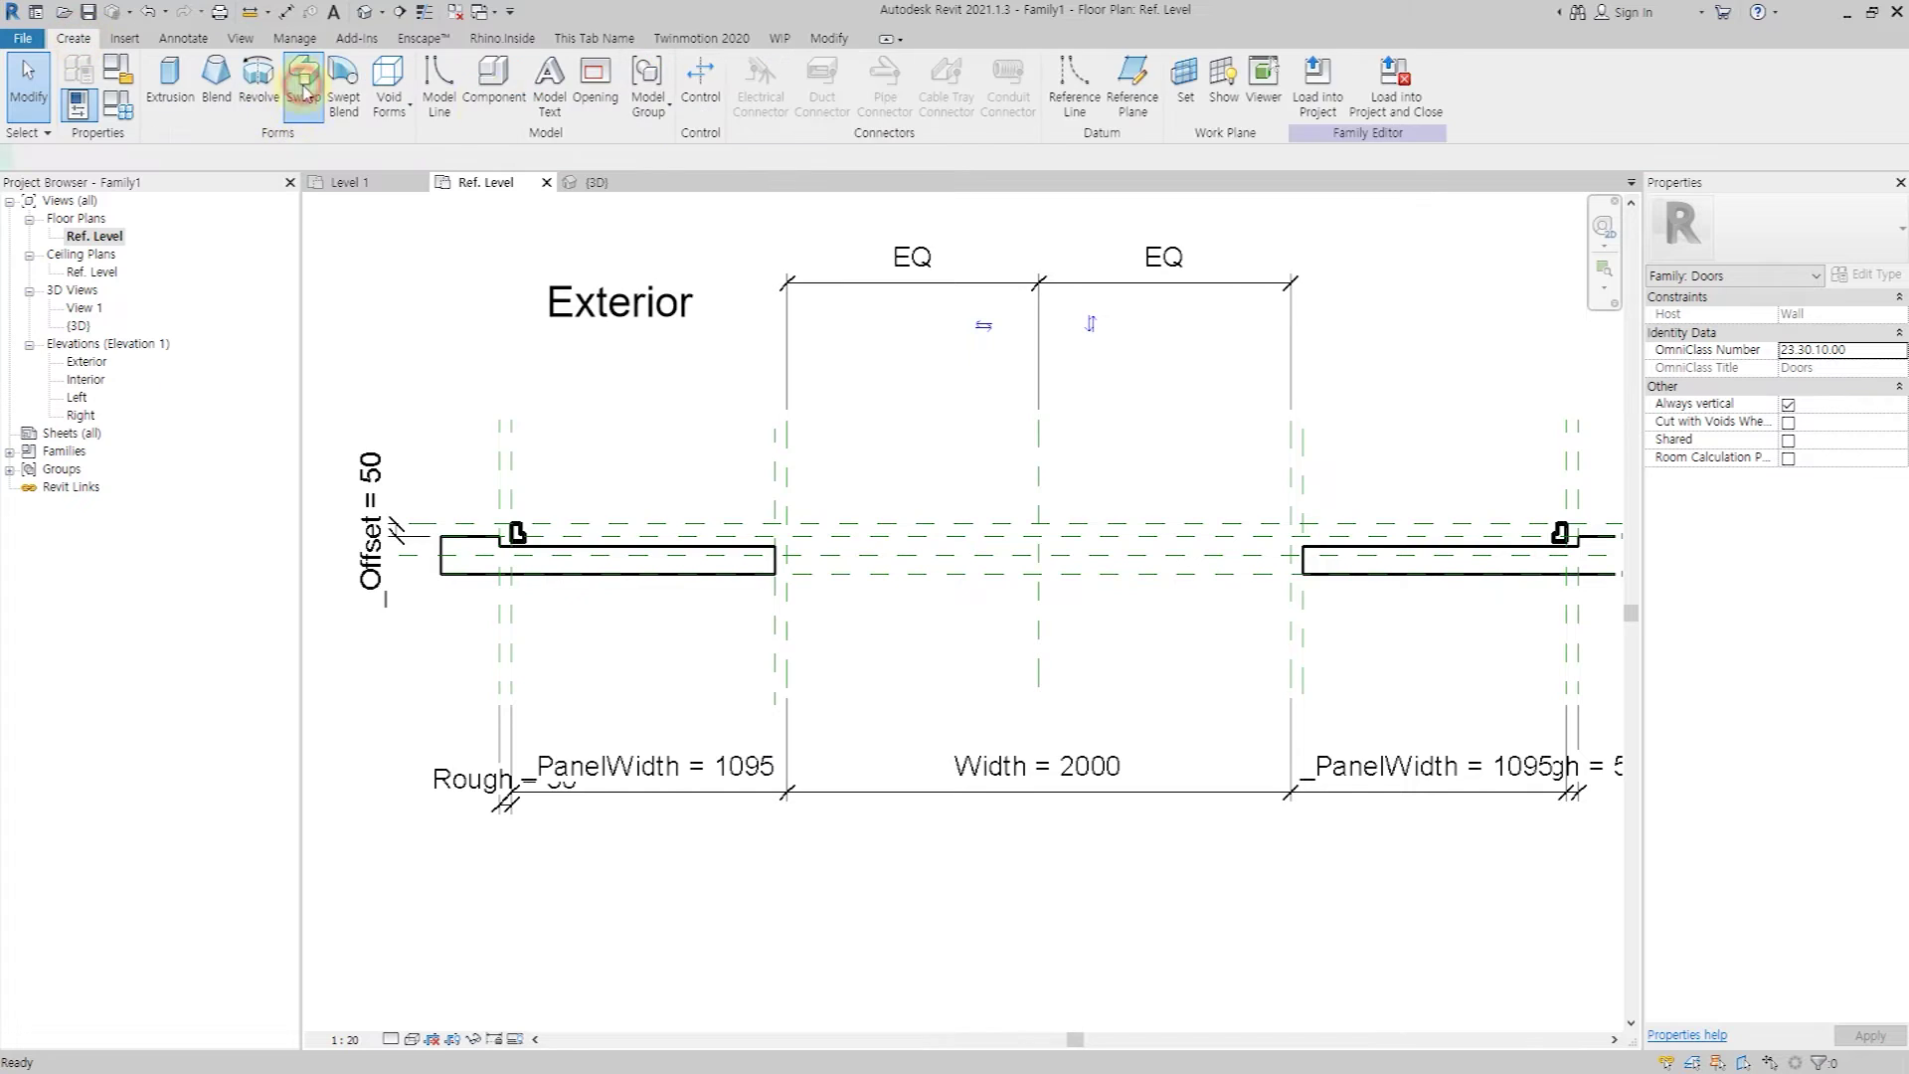
# Start a new sweep path on the reference plane in the Exterior elevation.
pyautogui.click(304, 85)
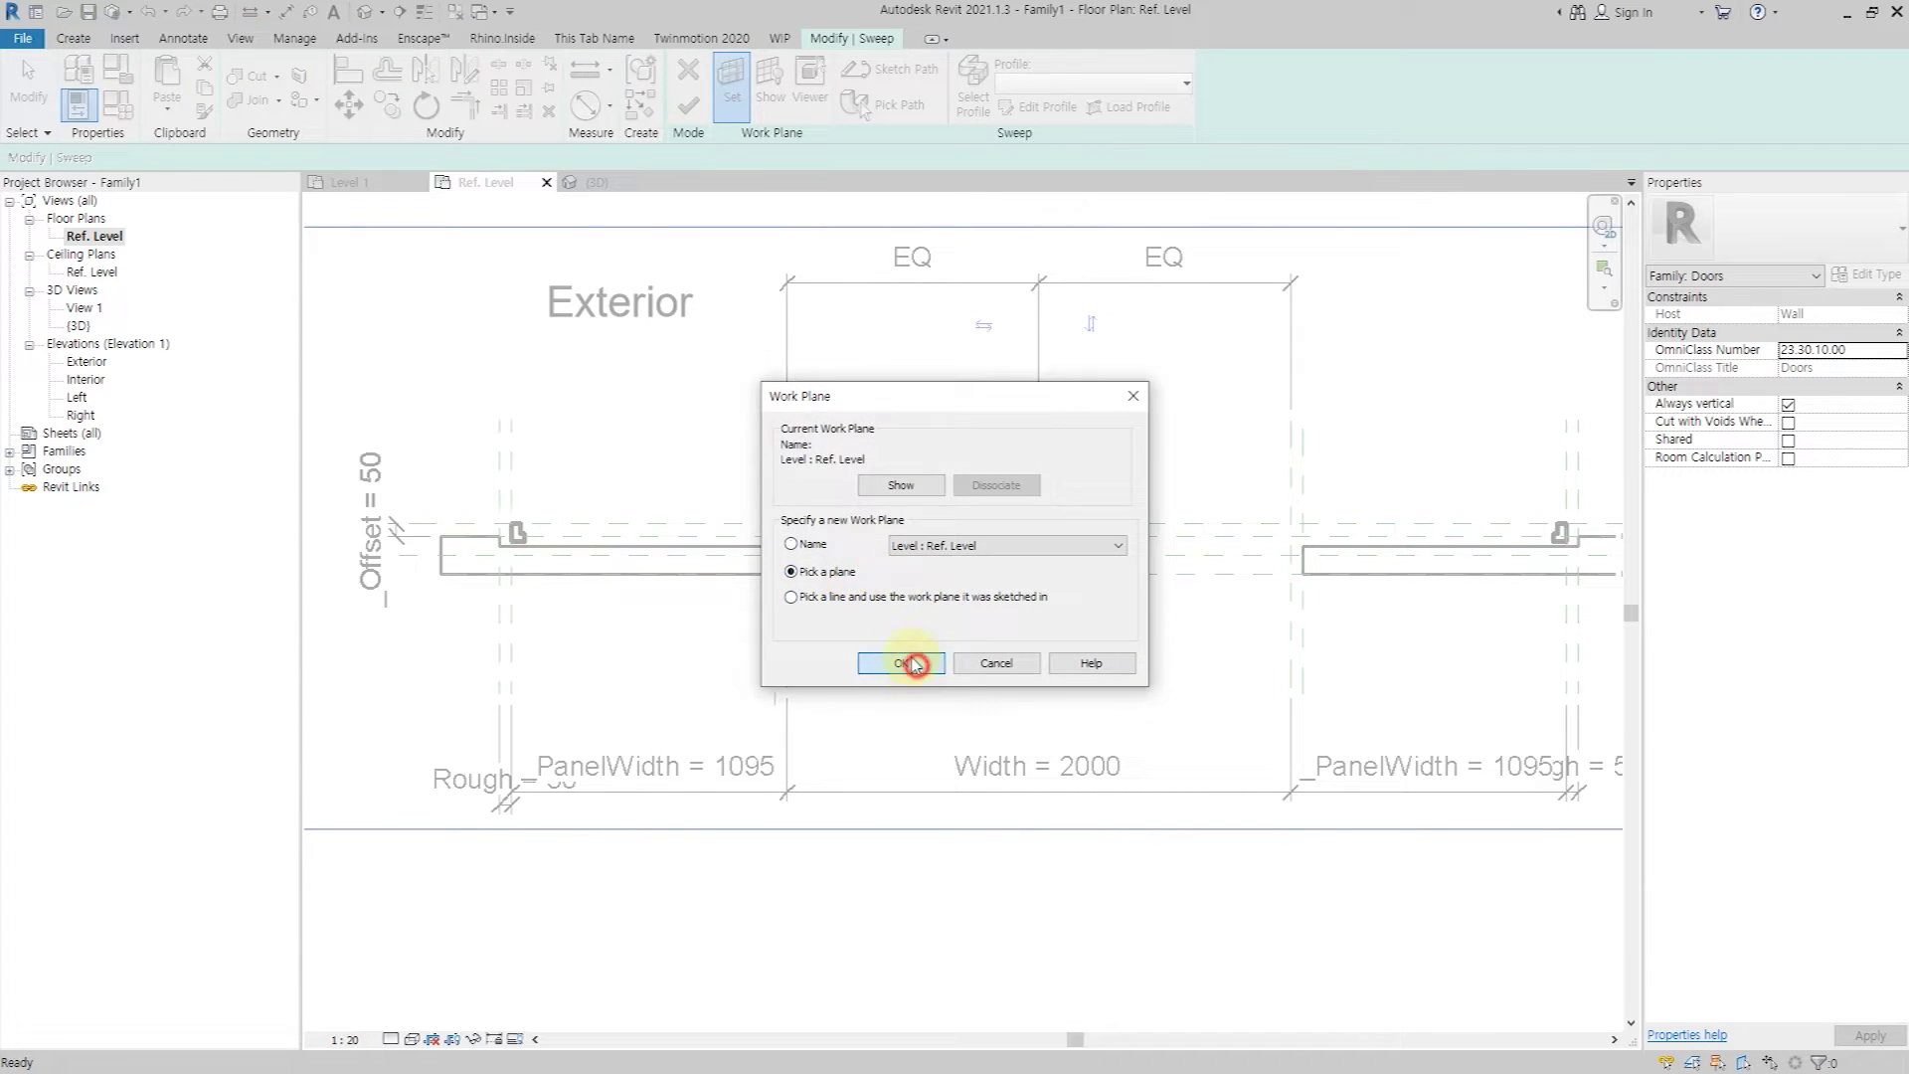
pyautogui.click(916, 664)
pyautogui.click(880, 535)
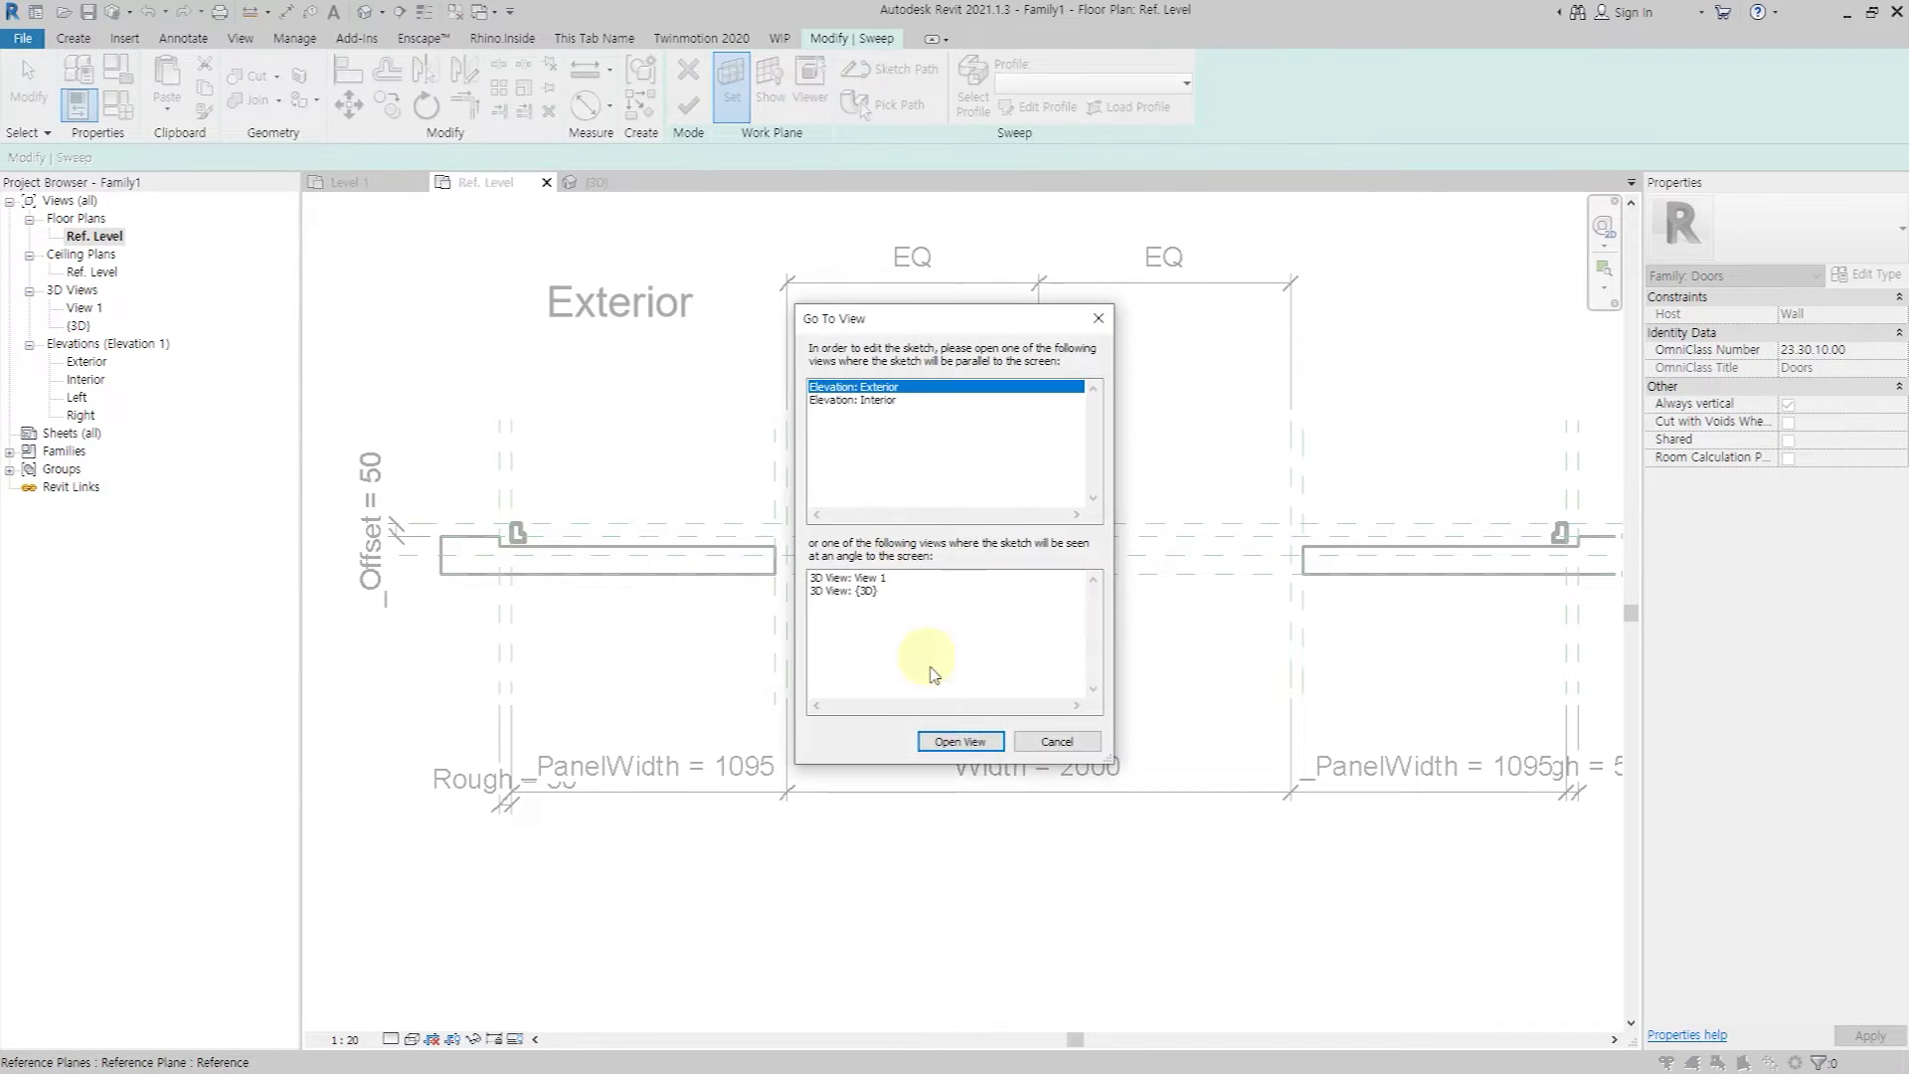
pyautogui.click(972, 754)
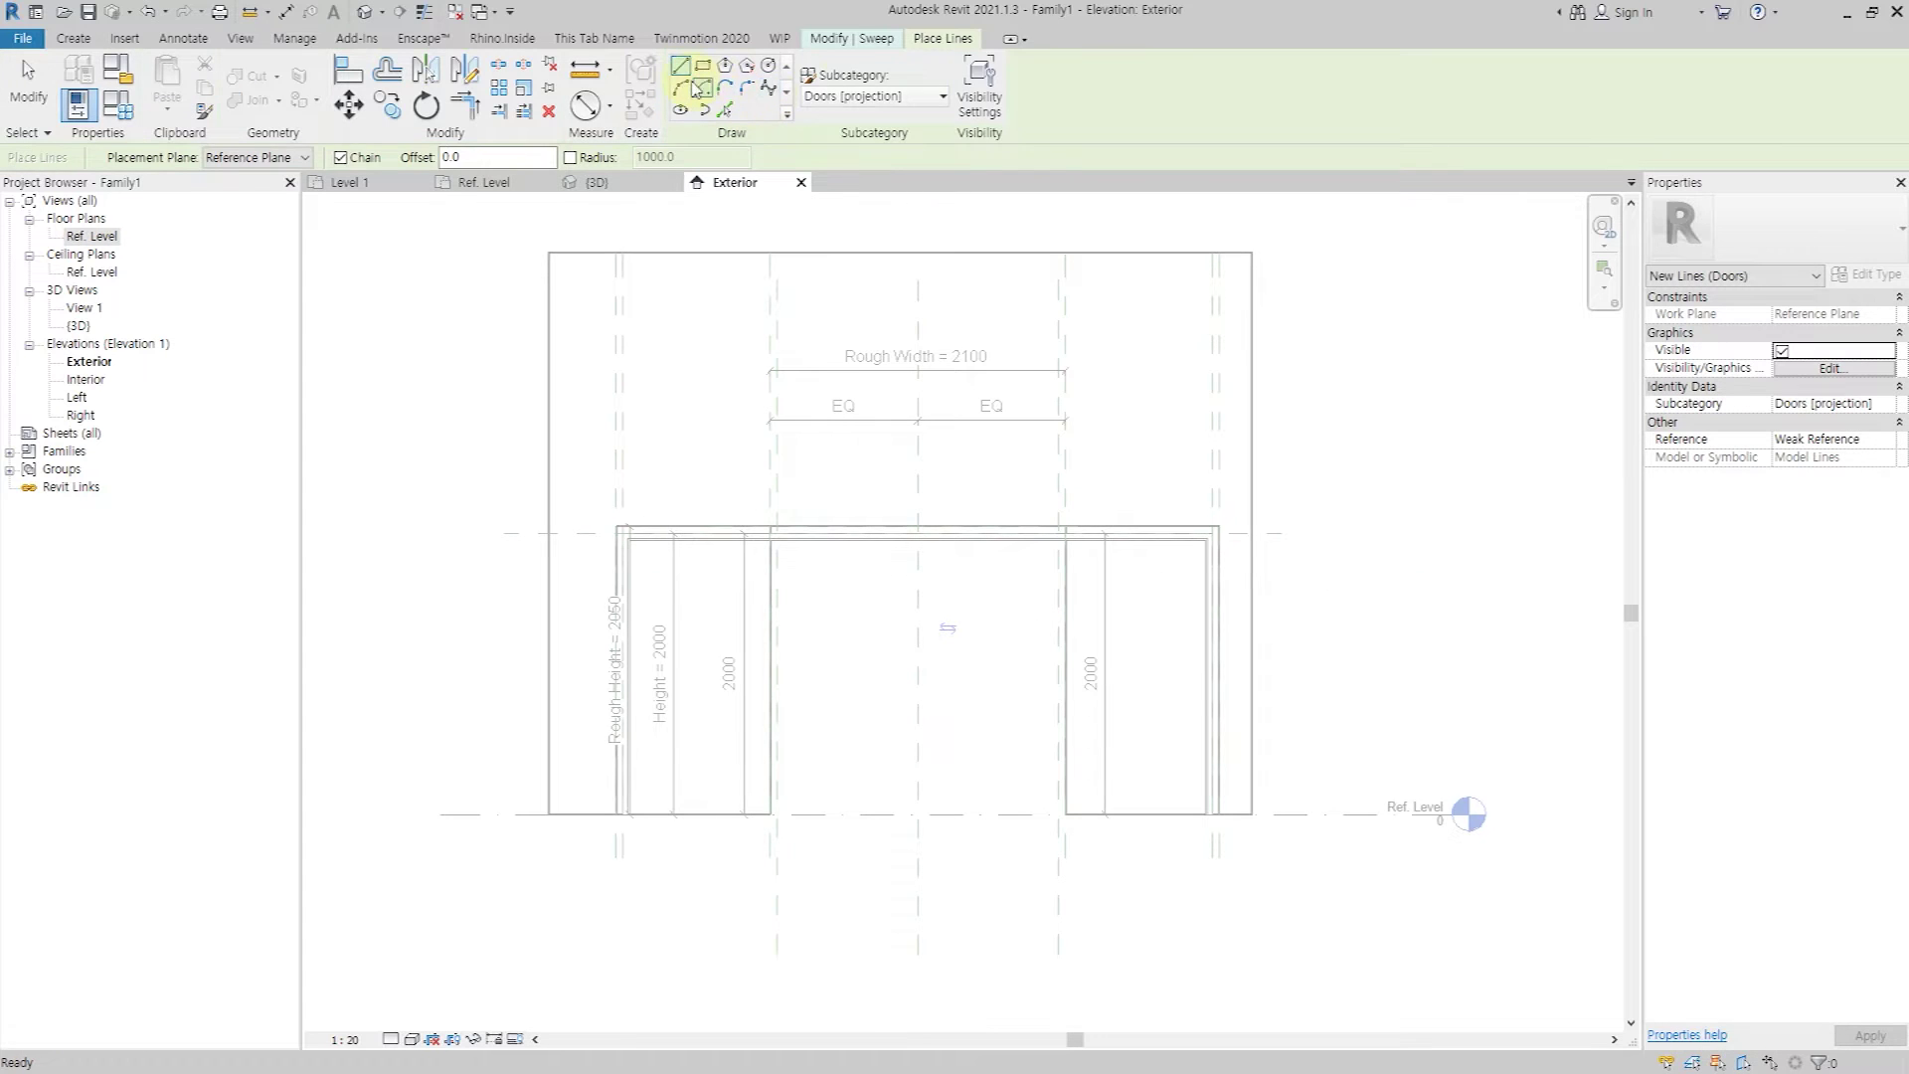
pyautogui.click(846, 51)
pyautogui.click(808, 80)
# Draw the path up one jamb, across the head, down the other, align it, and finish.
pyautogui.scroll(2, 768, 812)
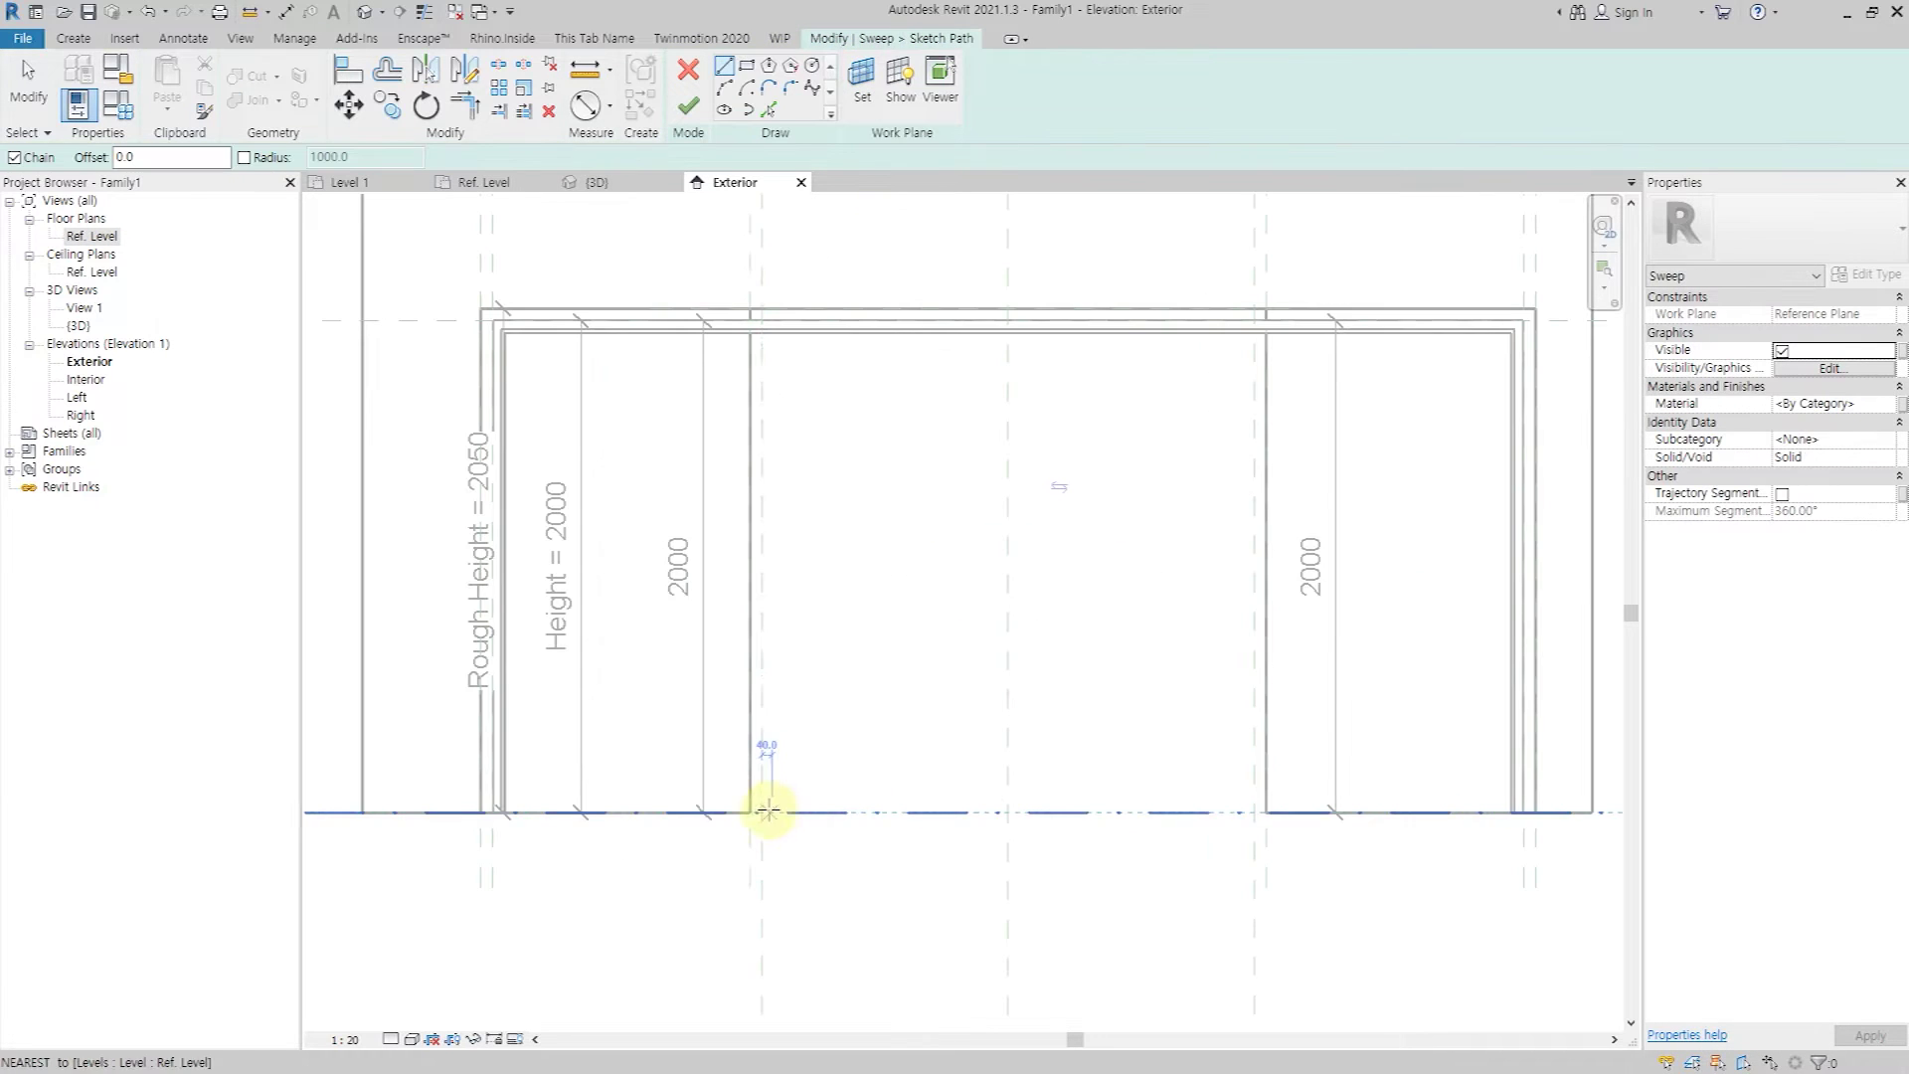
pyautogui.click(762, 813)
pyautogui.scroll(1, 771, 354)
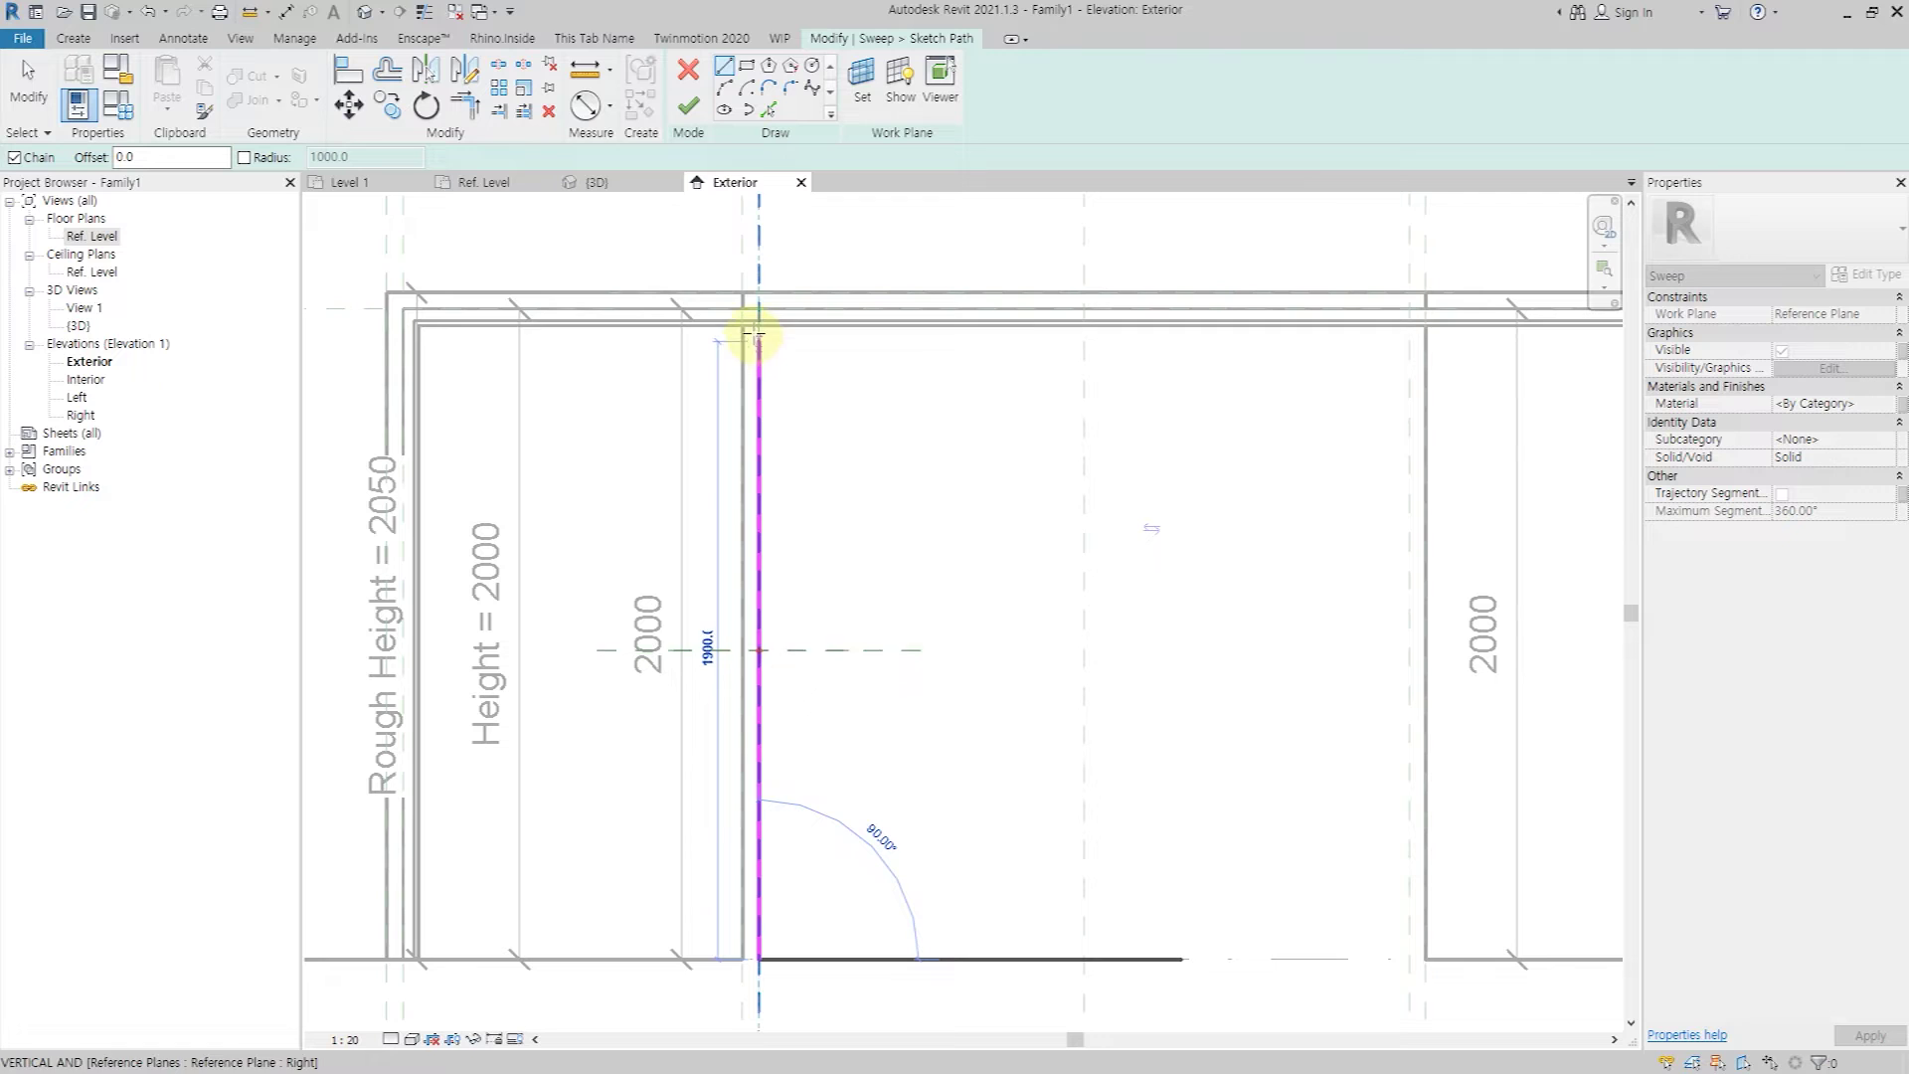
pyautogui.click(757, 310)
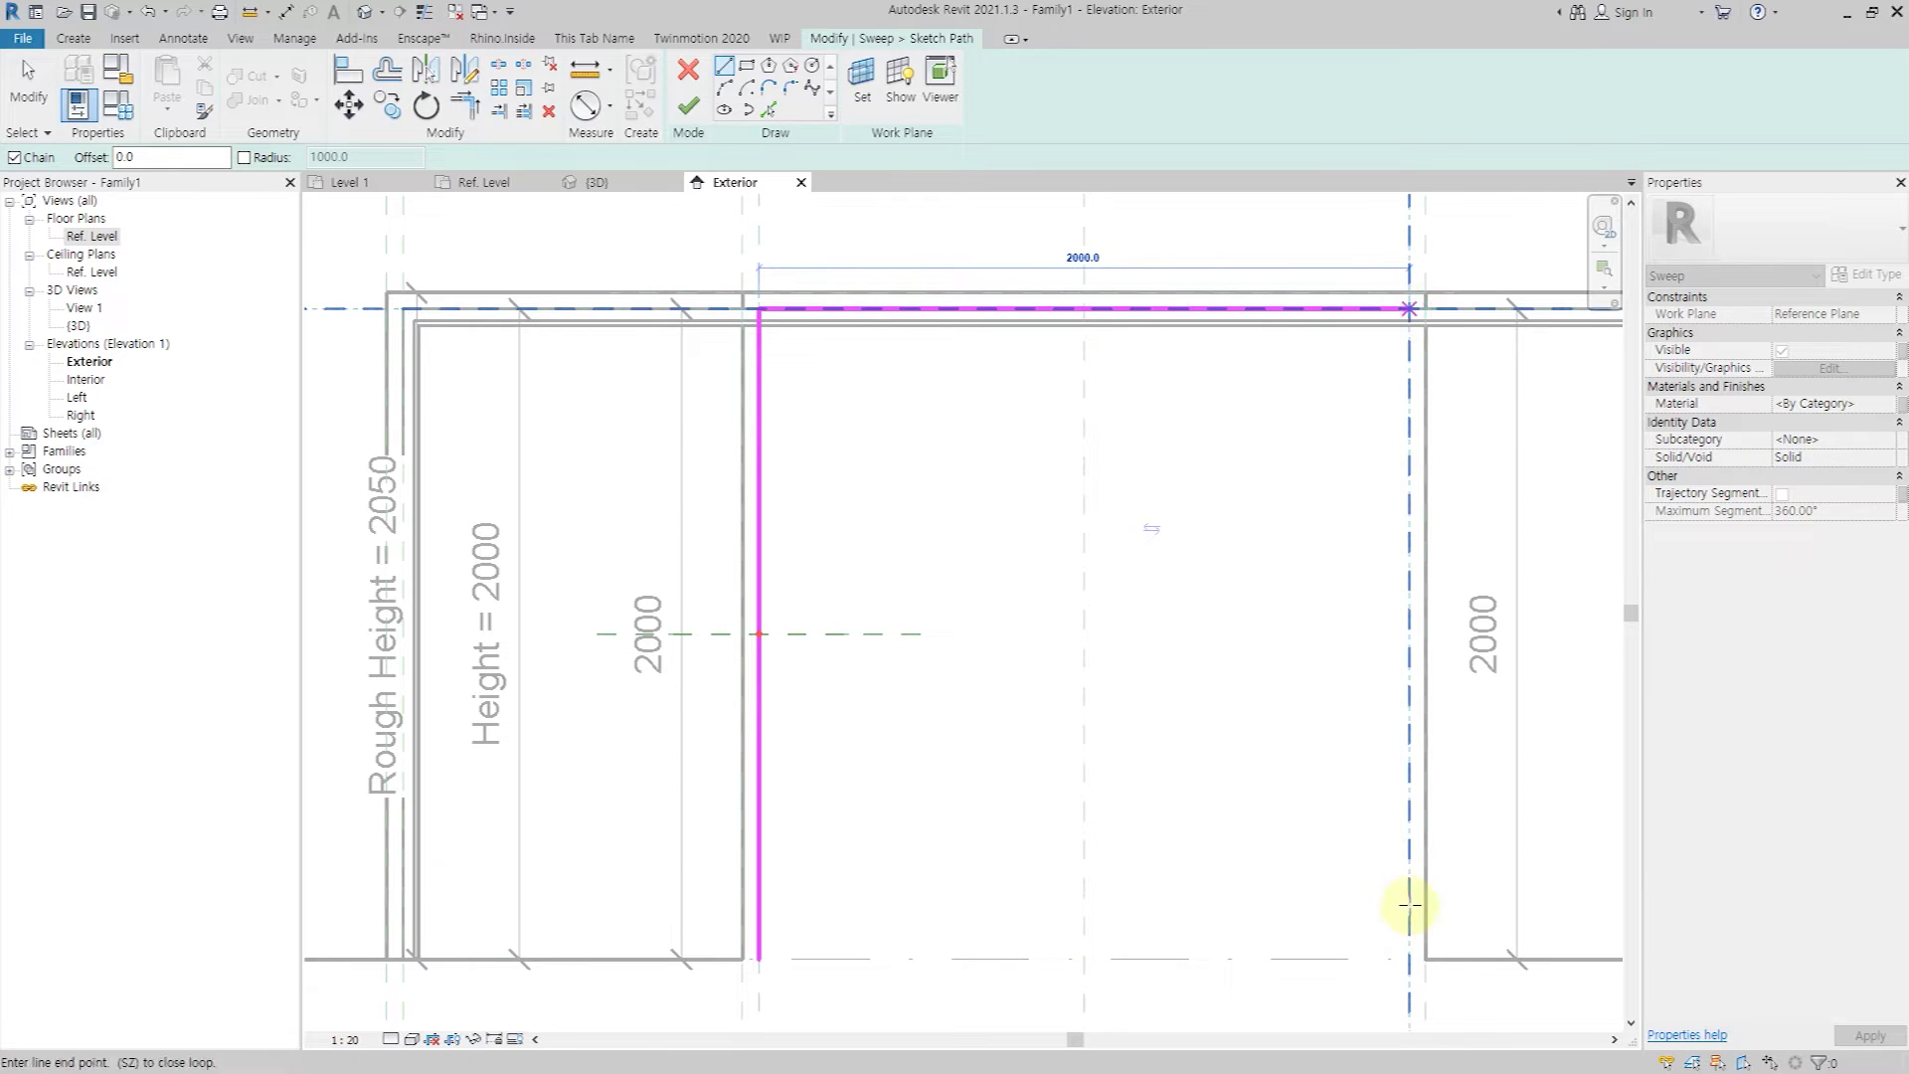
pyautogui.click(1409, 960)
pyautogui.press('Escape')
pyautogui.scroll(-2, 993, 789)
pyautogui.press('a')
pyautogui.press('l')
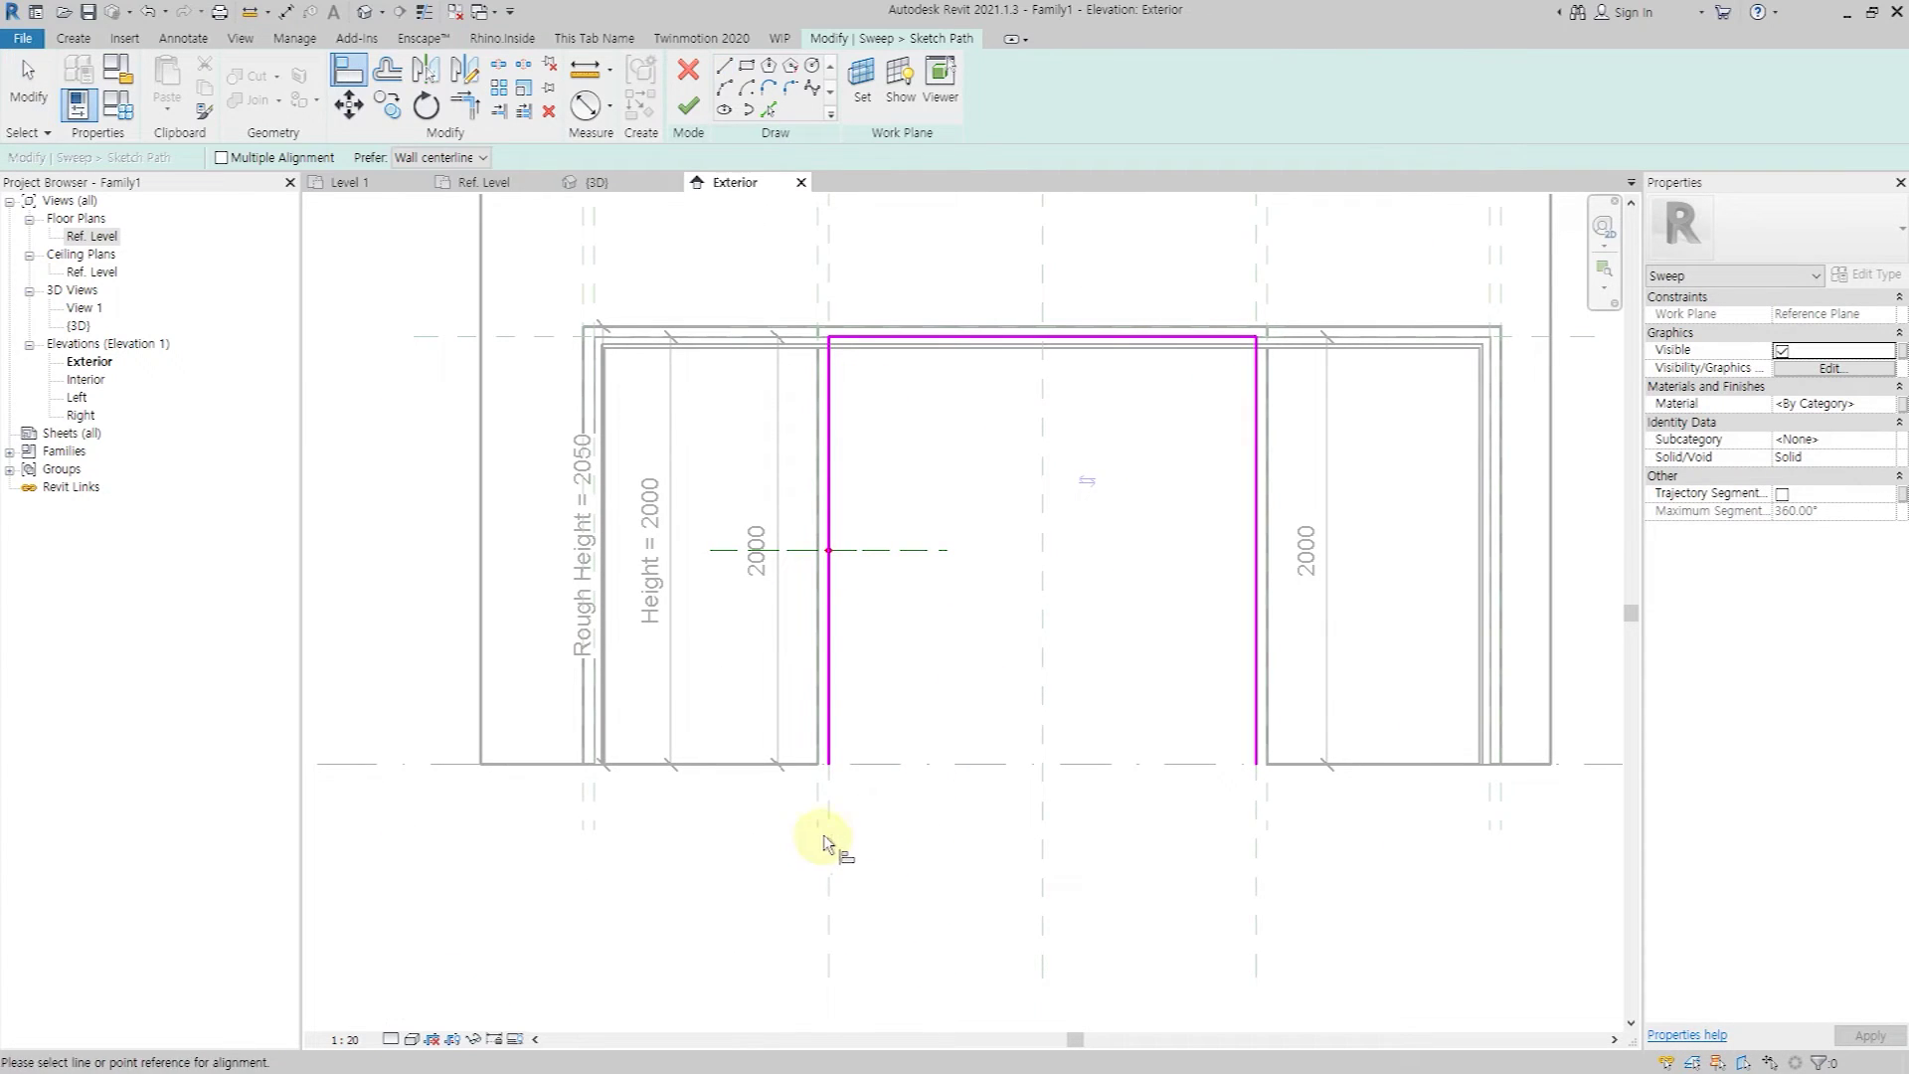
pyautogui.click(827, 712)
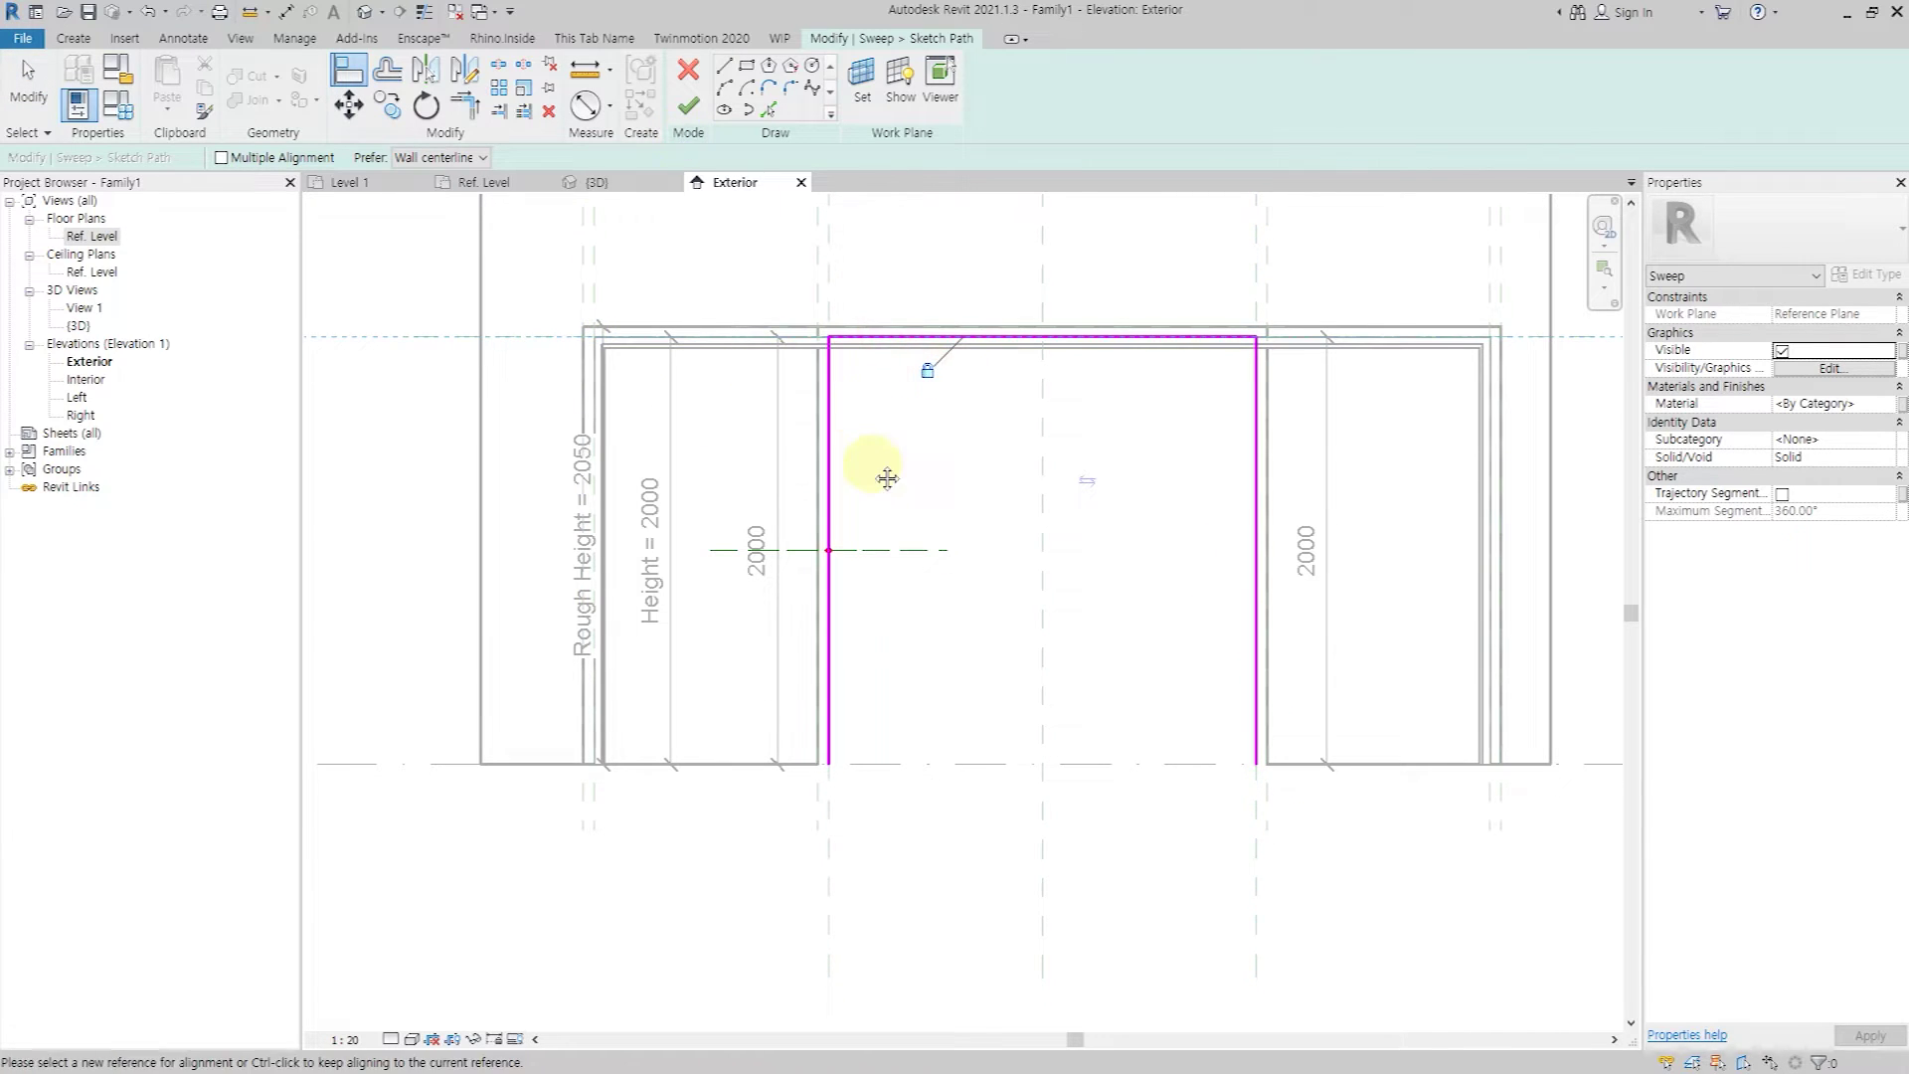
pyautogui.moveTo(887, 478); pyautogui.dragTo(895, 554, button='middle')
pyautogui.click(687, 107)
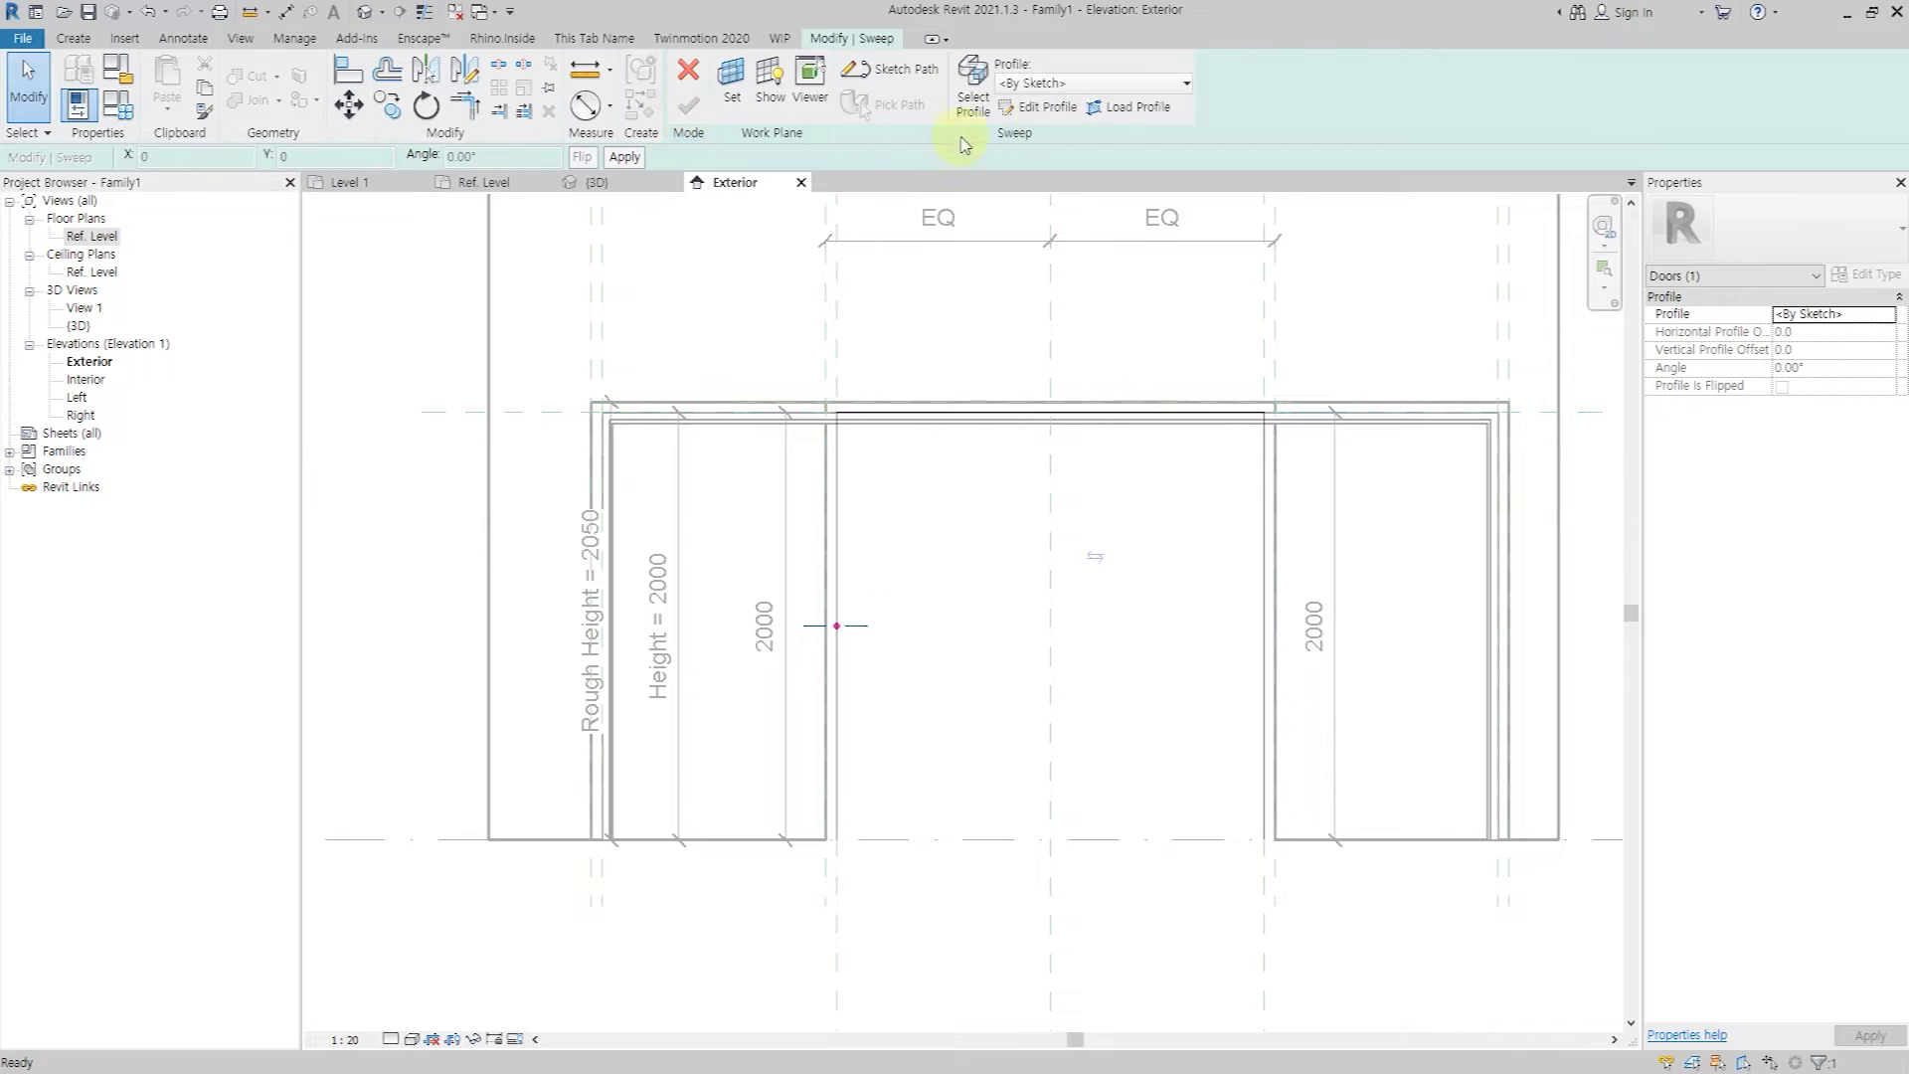
# Draw the closed frame profile outline in the Ref. Level plan.
pyautogui.click(1041, 121)
pyautogui.click(957, 744)
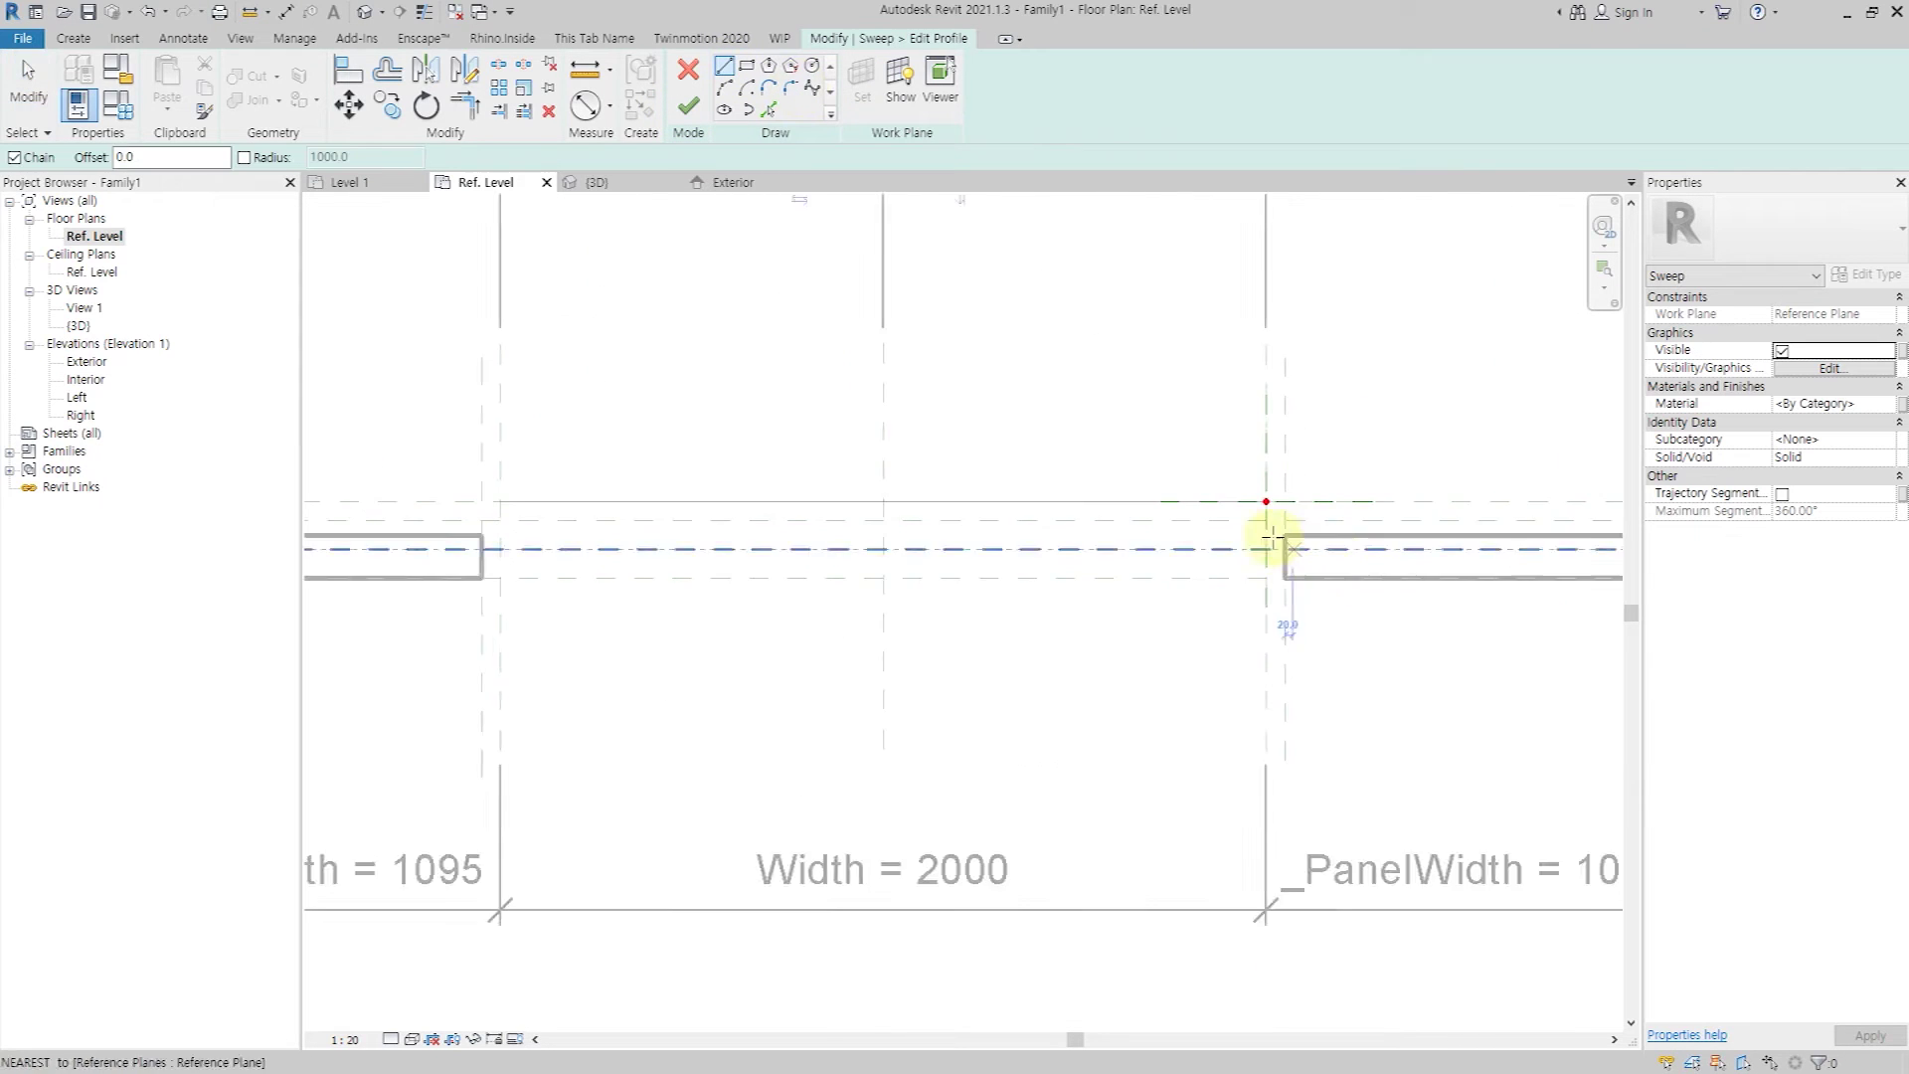
pyautogui.scroll(2, 1272, 538)
pyautogui.click(1261, 510)
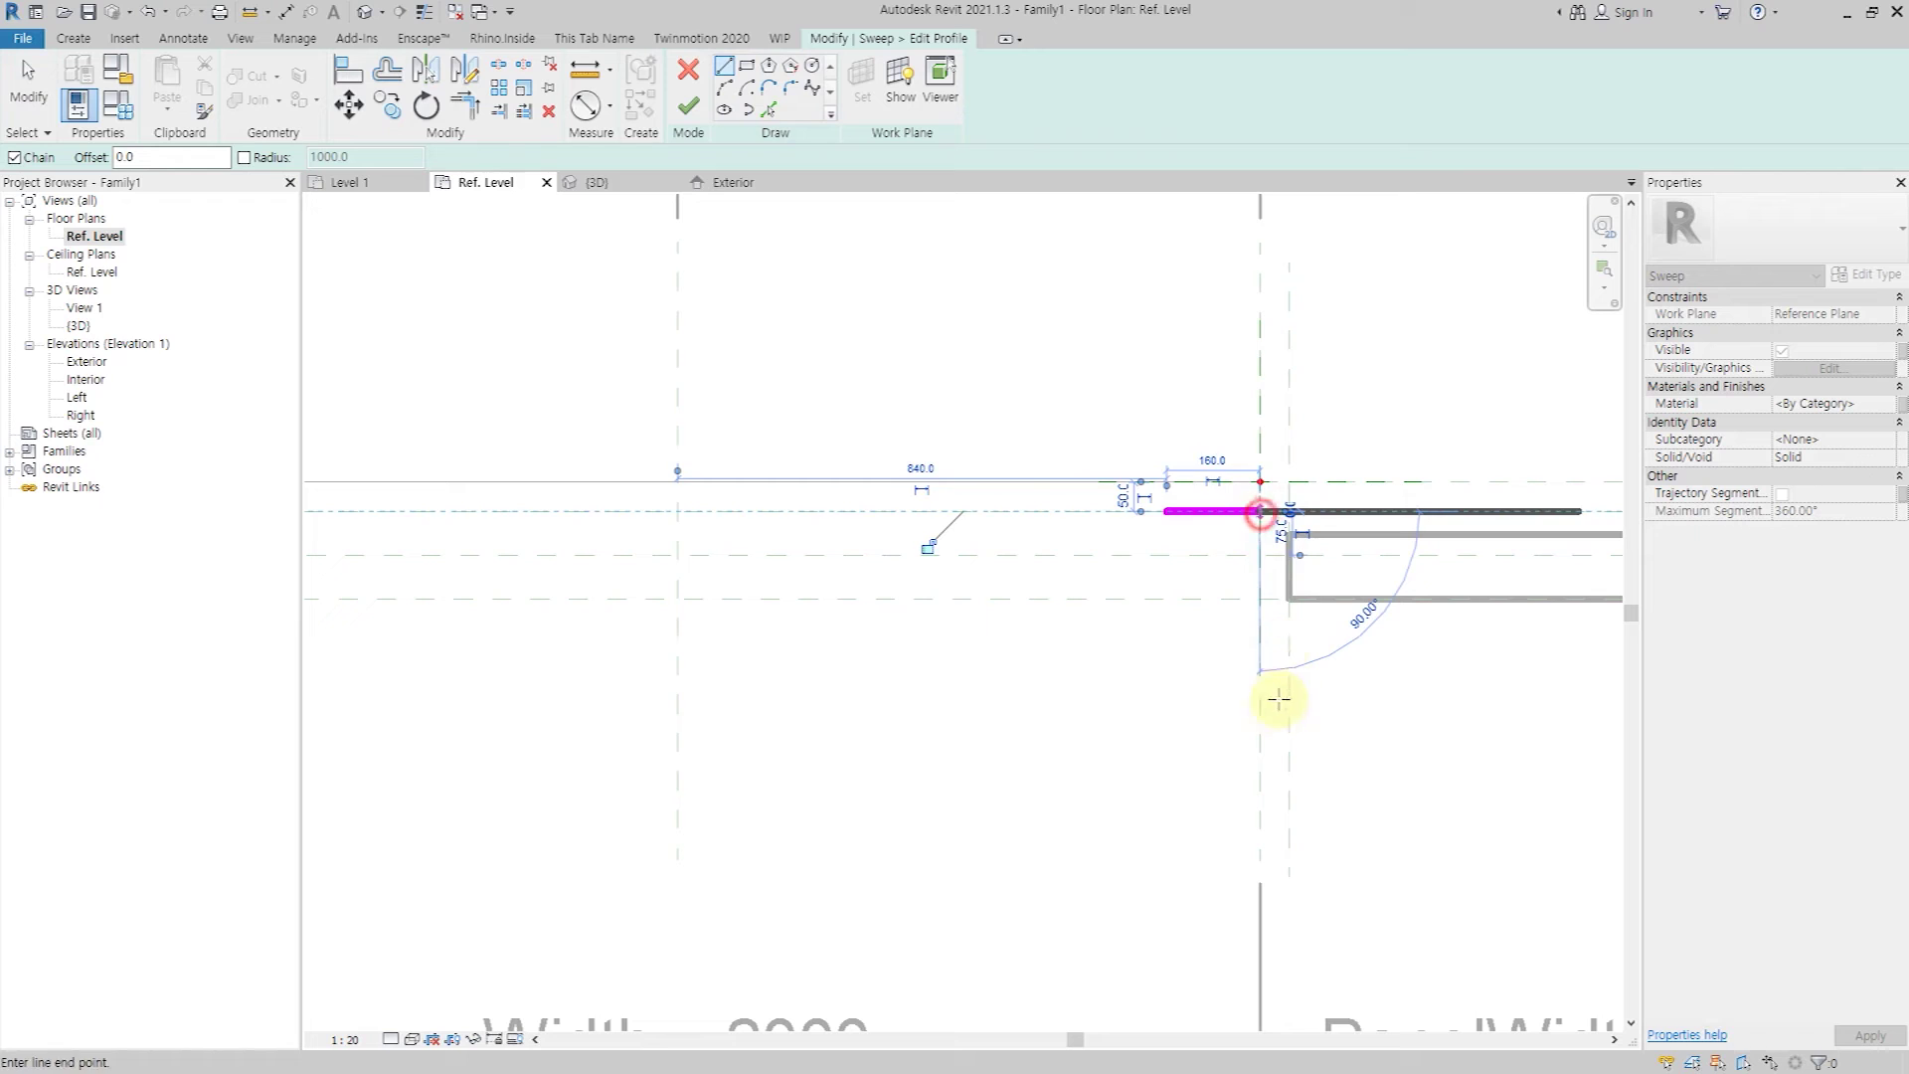
pyautogui.click(1261, 709)
pyautogui.click(1224, 661)
pyautogui.click(1166, 661)
pyautogui.click(1166, 510)
pyautogui.press('Escape')
# Add aligned 100 and 160 dimensions to the profile.
pyautogui.press('d')
pyautogui.press('i')
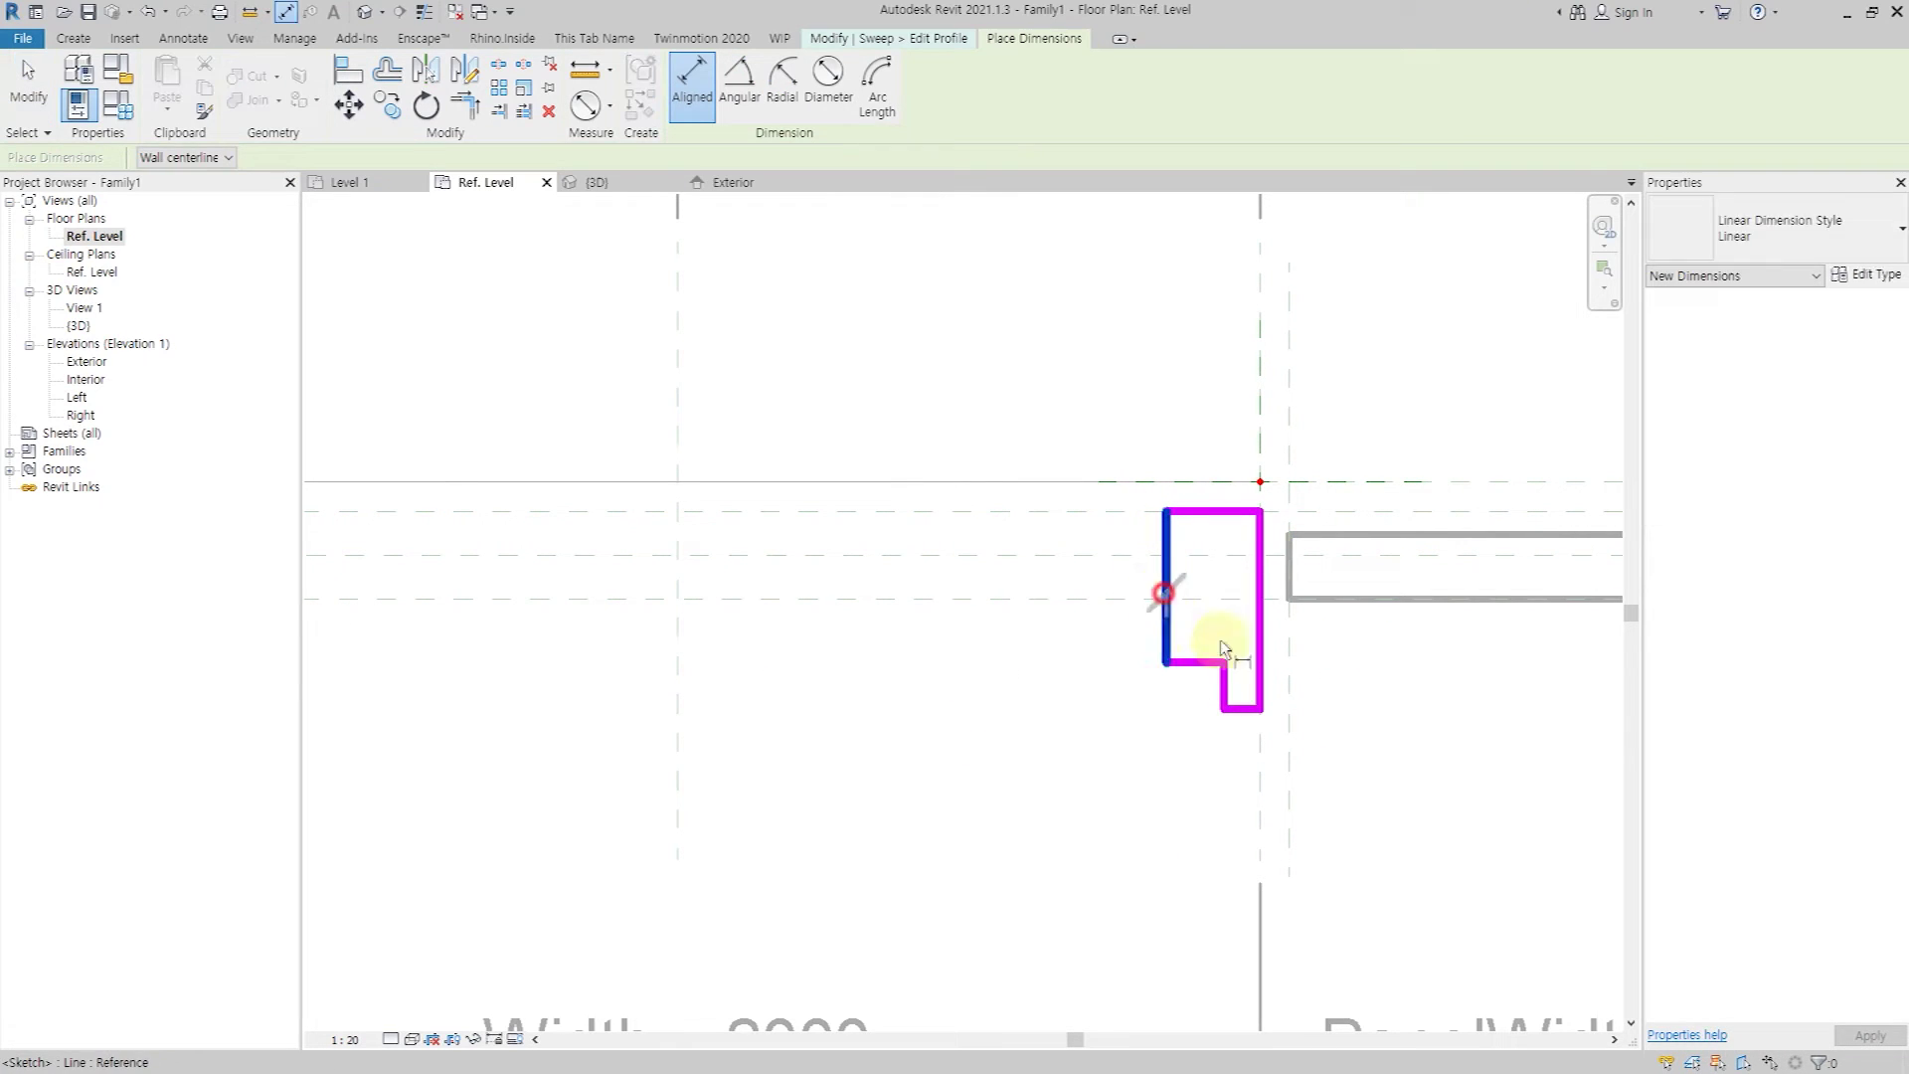
pyautogui.click(1167, 587)
pyautogui.click(1223, 686)
pyautogui.click(1214, 873)
pyautogui.click(1166, 582)
pyautogui.click(1263, 587)
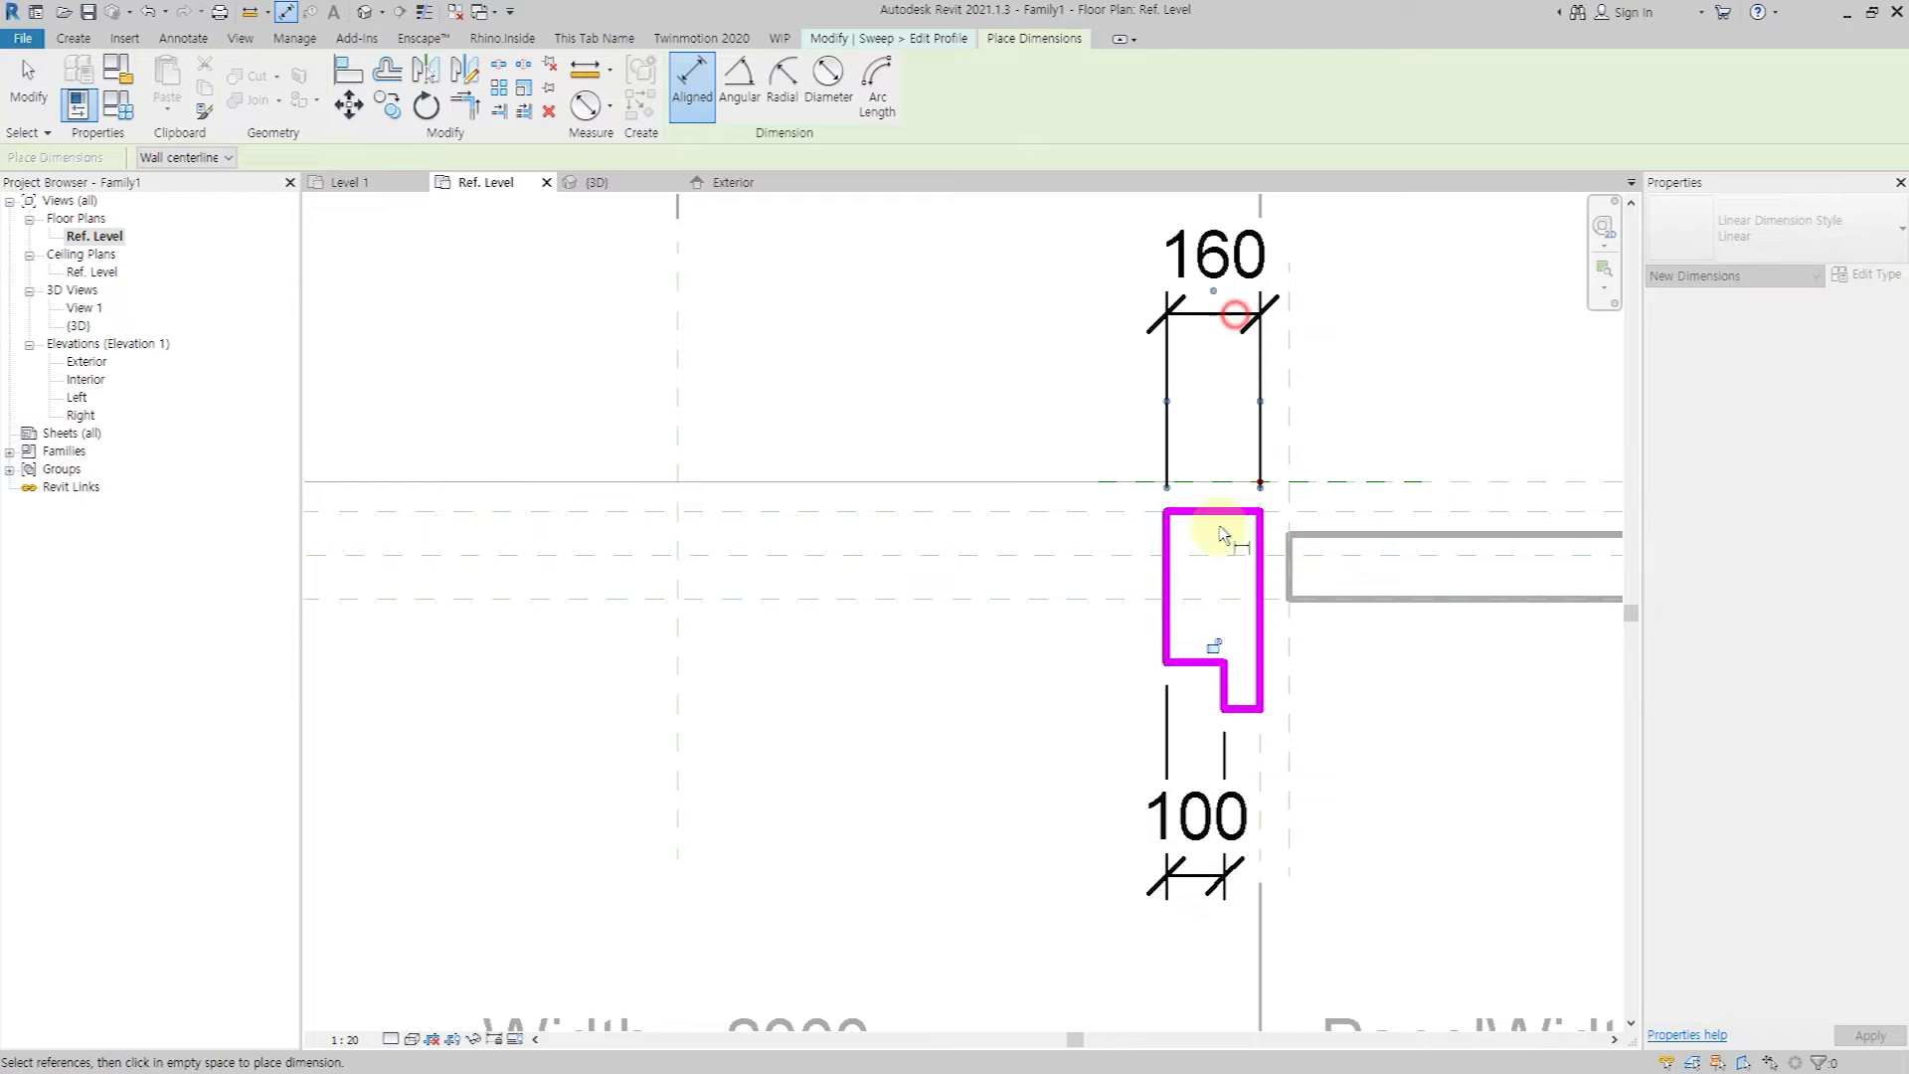
pyautogui.click(1230, 313)
pyautogui.press('Escape')
pyautogui.press('Escape')
# Change the 100 profile dimension to 15.
pyautogui.click(1167, 592)
pyautogui.click(1192, 839)
pyautogui.press('Return')
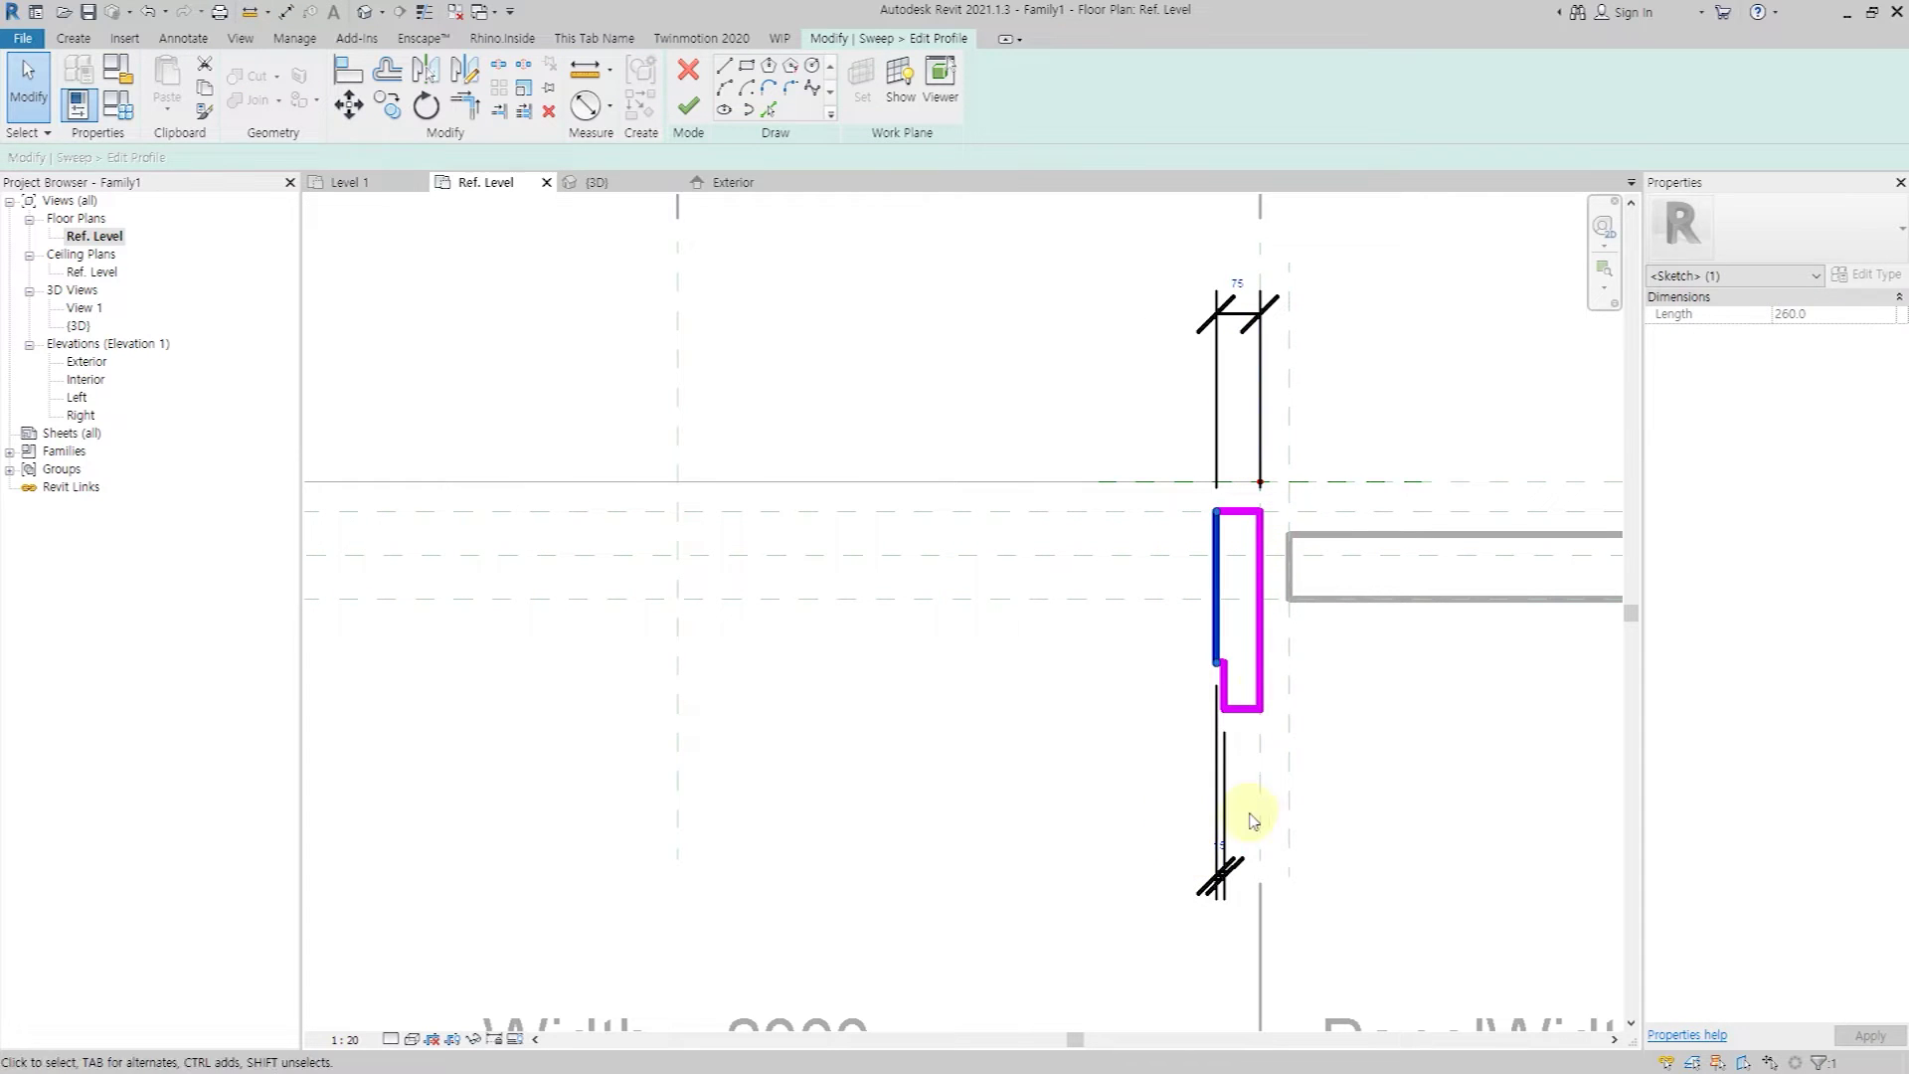
pyautogui.click(1233, 752)
pyautogui.scroll(-2, 1233, 748)
pyautogui.moveTo(1279, 647)
pyautogui.mouseDown(button='middle')
pyautogui.moveTo(1184, 840)
pyautogui.moveTo(1279, 716)
pyautogui.mouseUp(button='middle')
pyautogui.scroll(1, 1279, 716)
pyautogui.press('Escape')
# Label the 75 frame thickness dimension _FrameThk.
pyautogui.click(1134, 391)
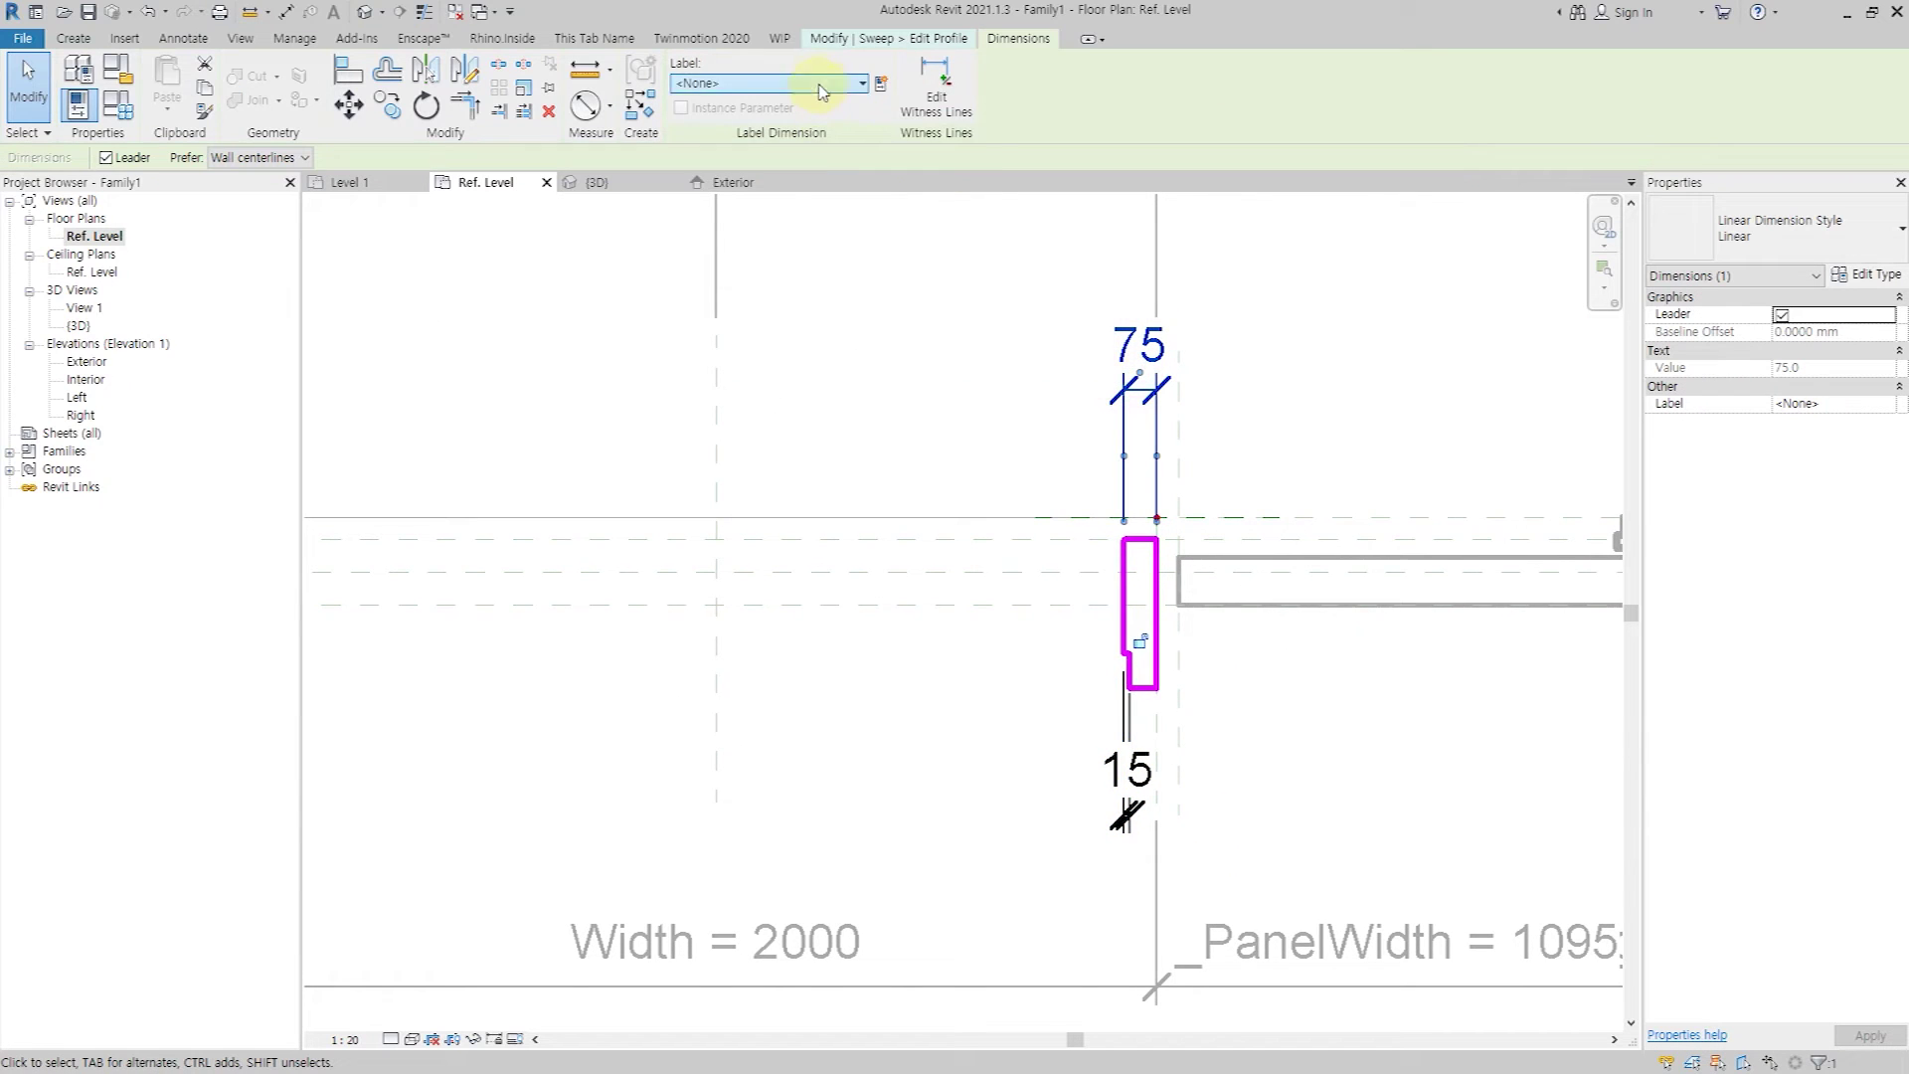
pyautogui.click(861, 82)
pyautogui.click(1330, 396)
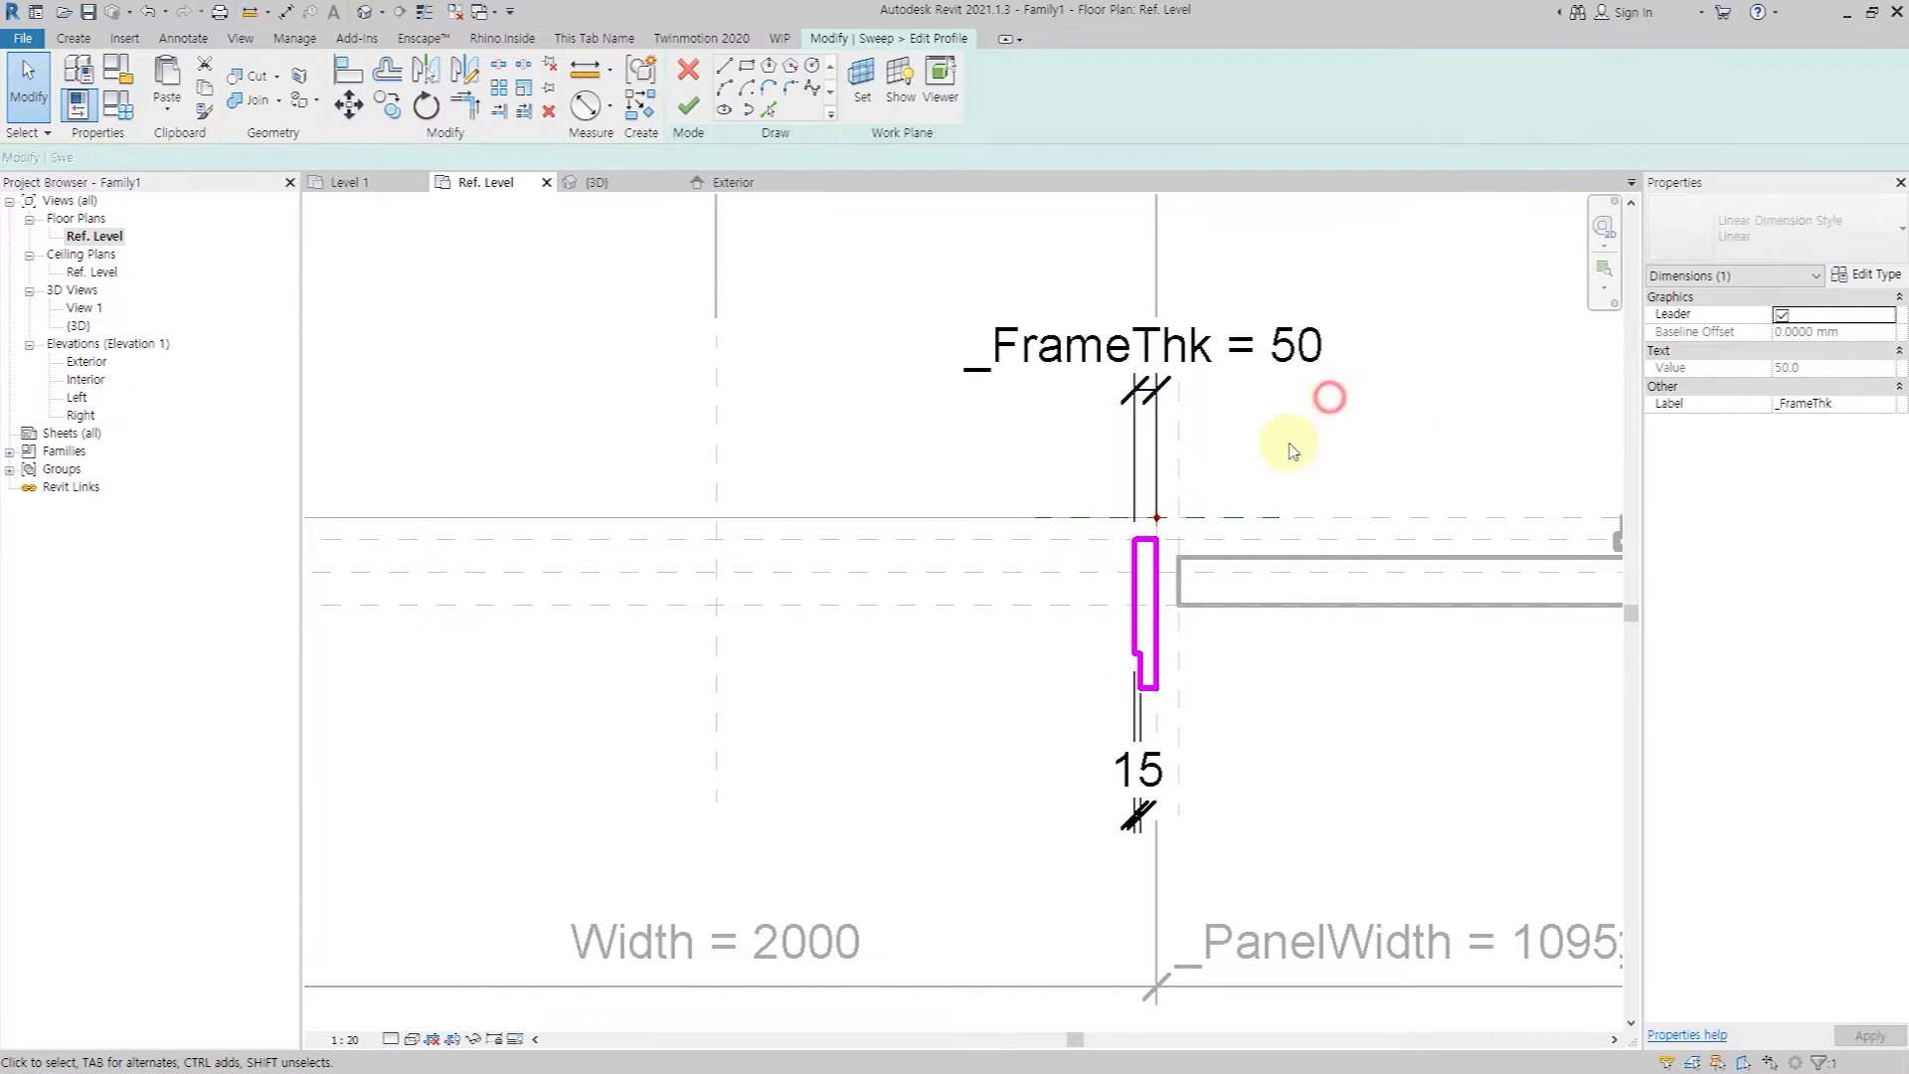
pyautogui.scroll(1, 1249, 600)
pyautogui.scroll(1, 1142, 734)
# Add an 80 dimension beside the profile and label it _PanelThk.
pyautogui.press('i')
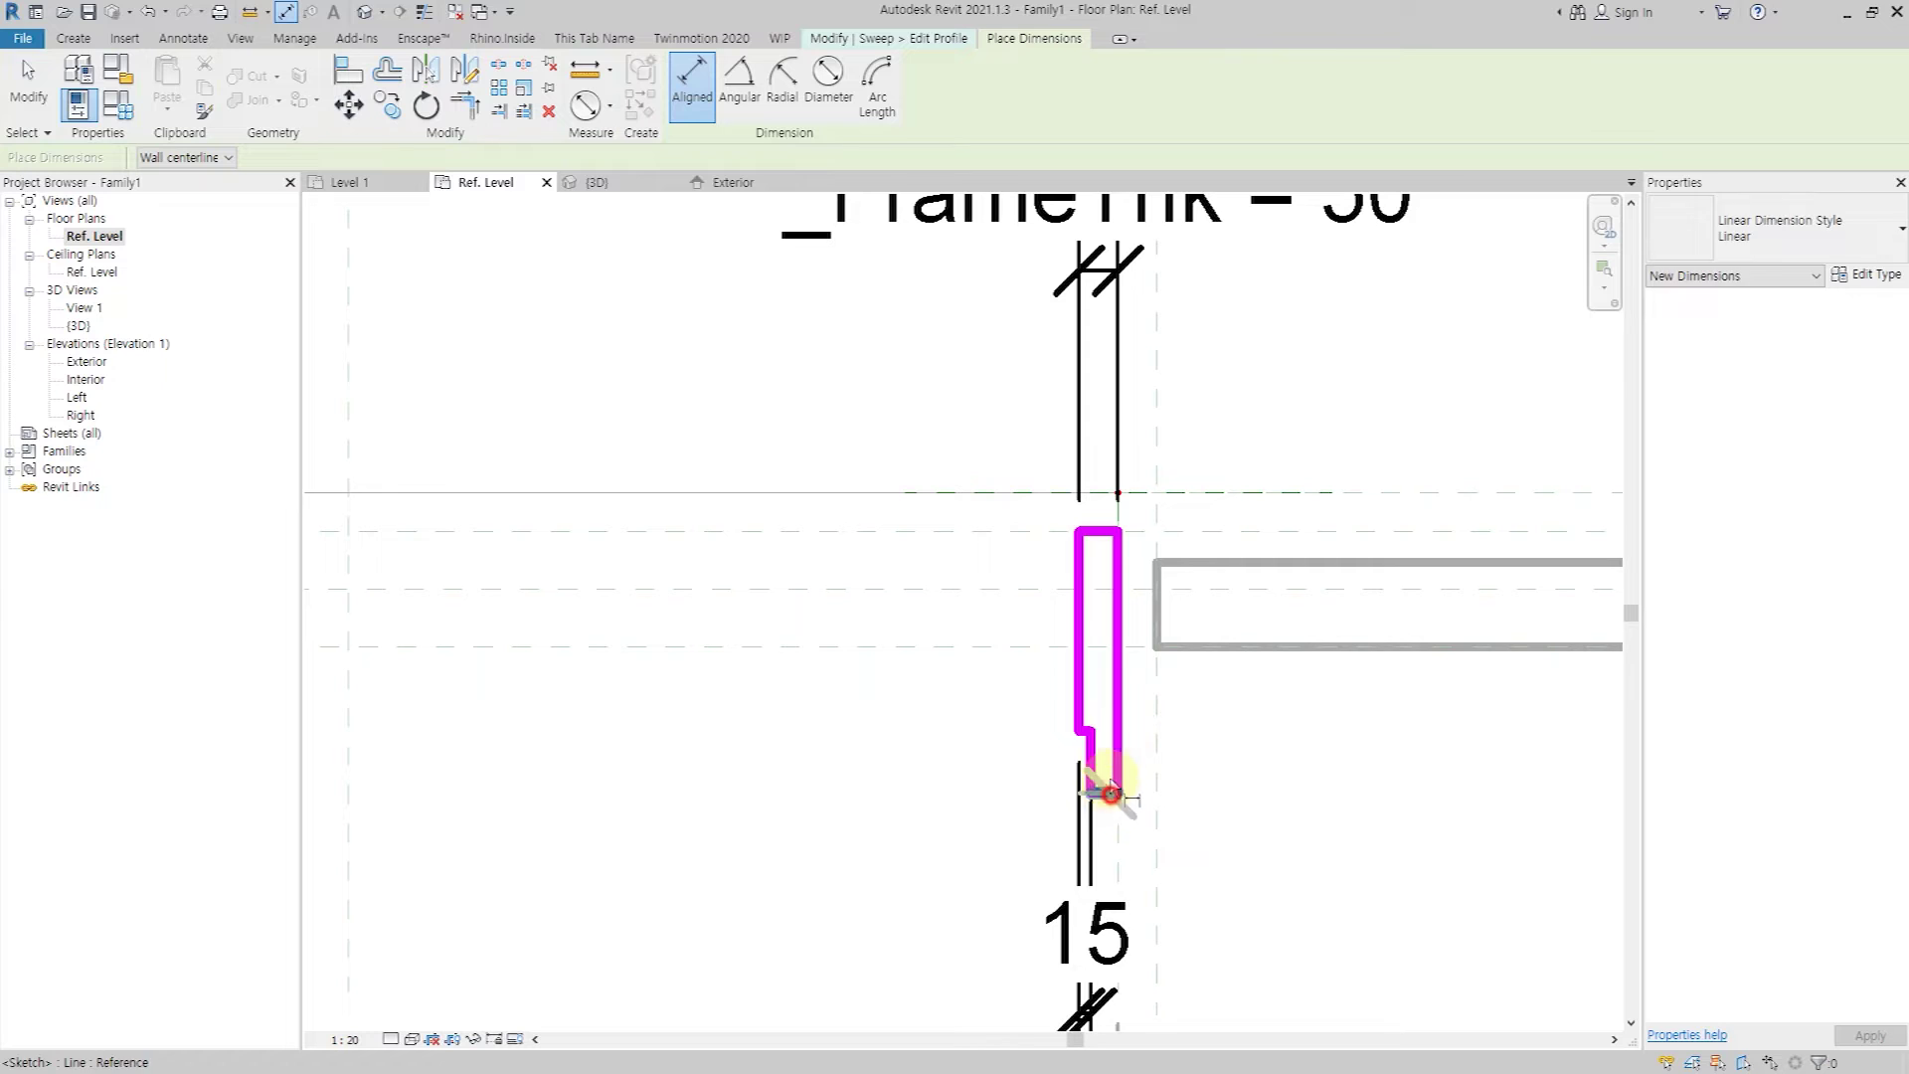
pyautogui.click(1082, 741)
pyautogui.scroll(-1, 931, 754)
pyautogui.click(931, 754)
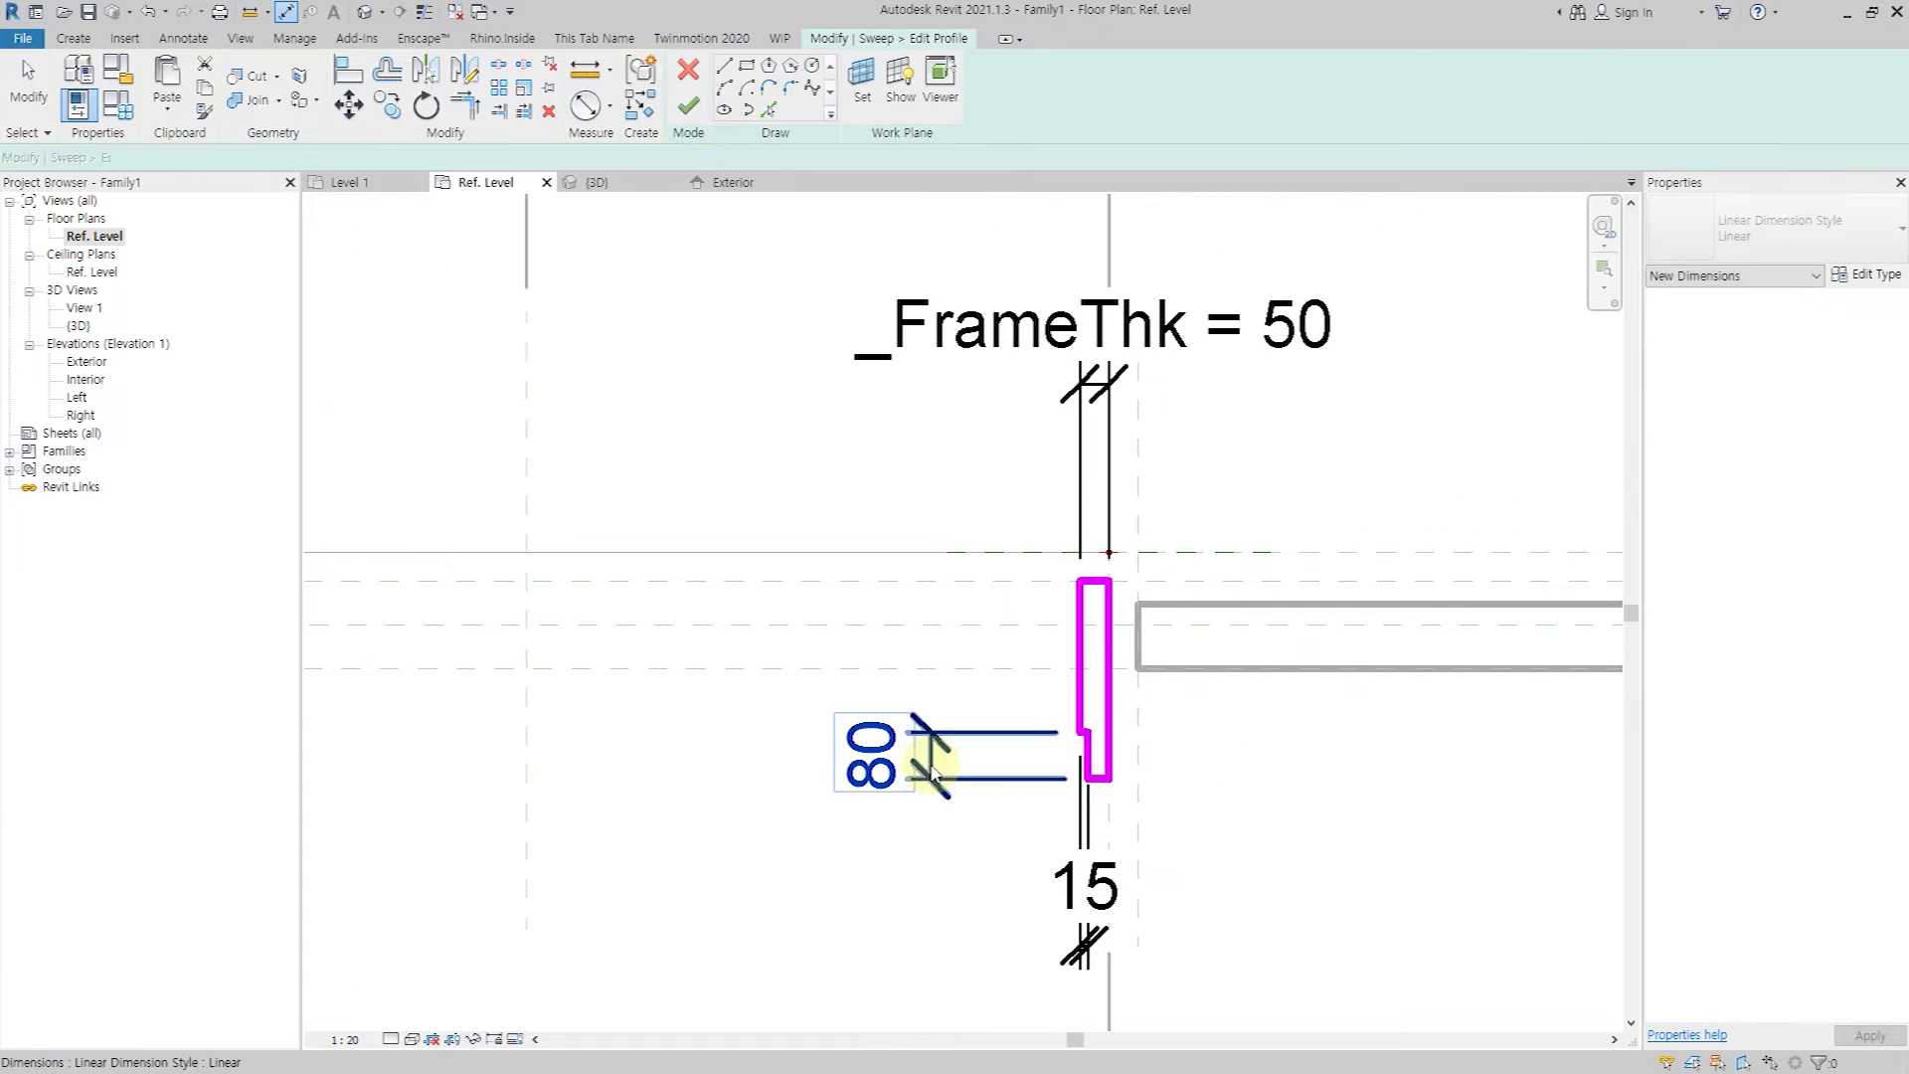
pyautogui.press('Escape')
pyautogui.click(771, 82)
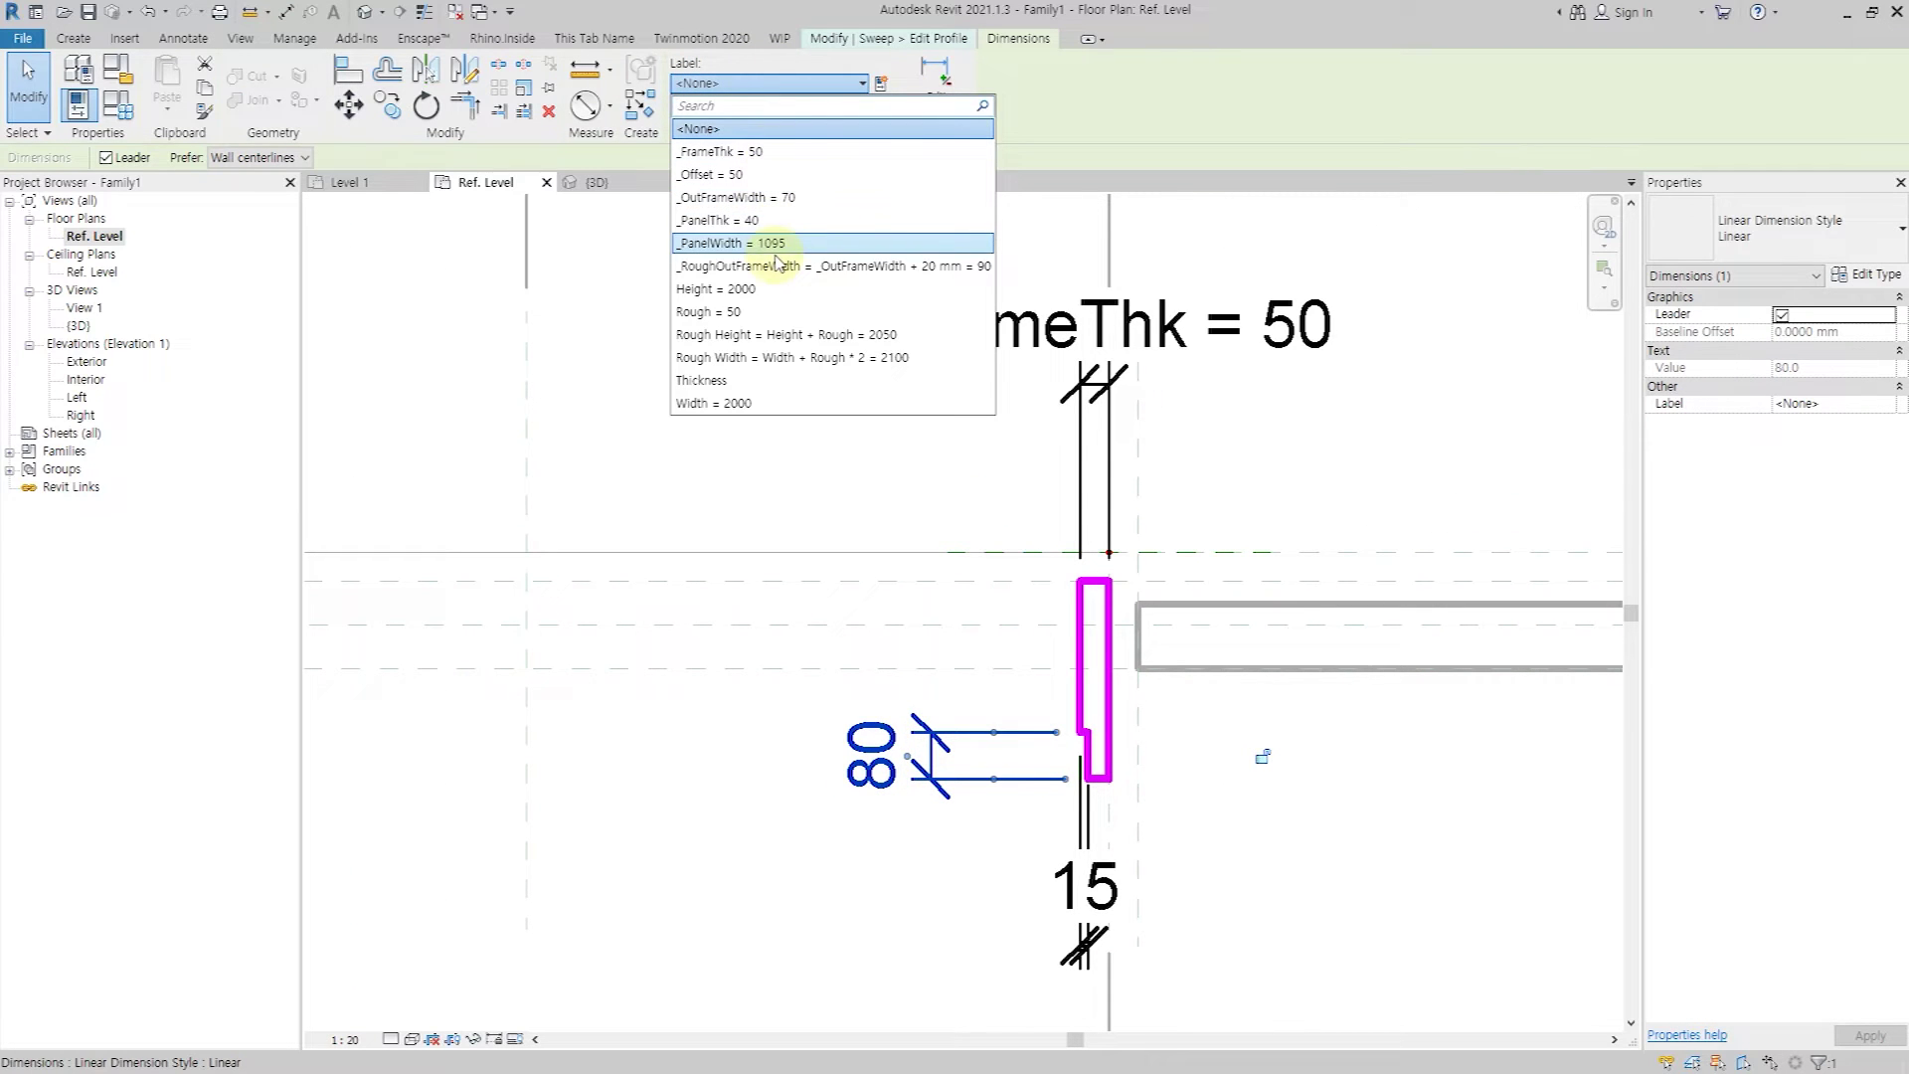
pyautogui.click(770, 220)
pyautogui.press('Escape')
# Add a 390 aligned dimension between the profile and the wall reference.
pyautogui.moveTo(1244, 554); pyautogui.dragTo(984, 554, button='middle')
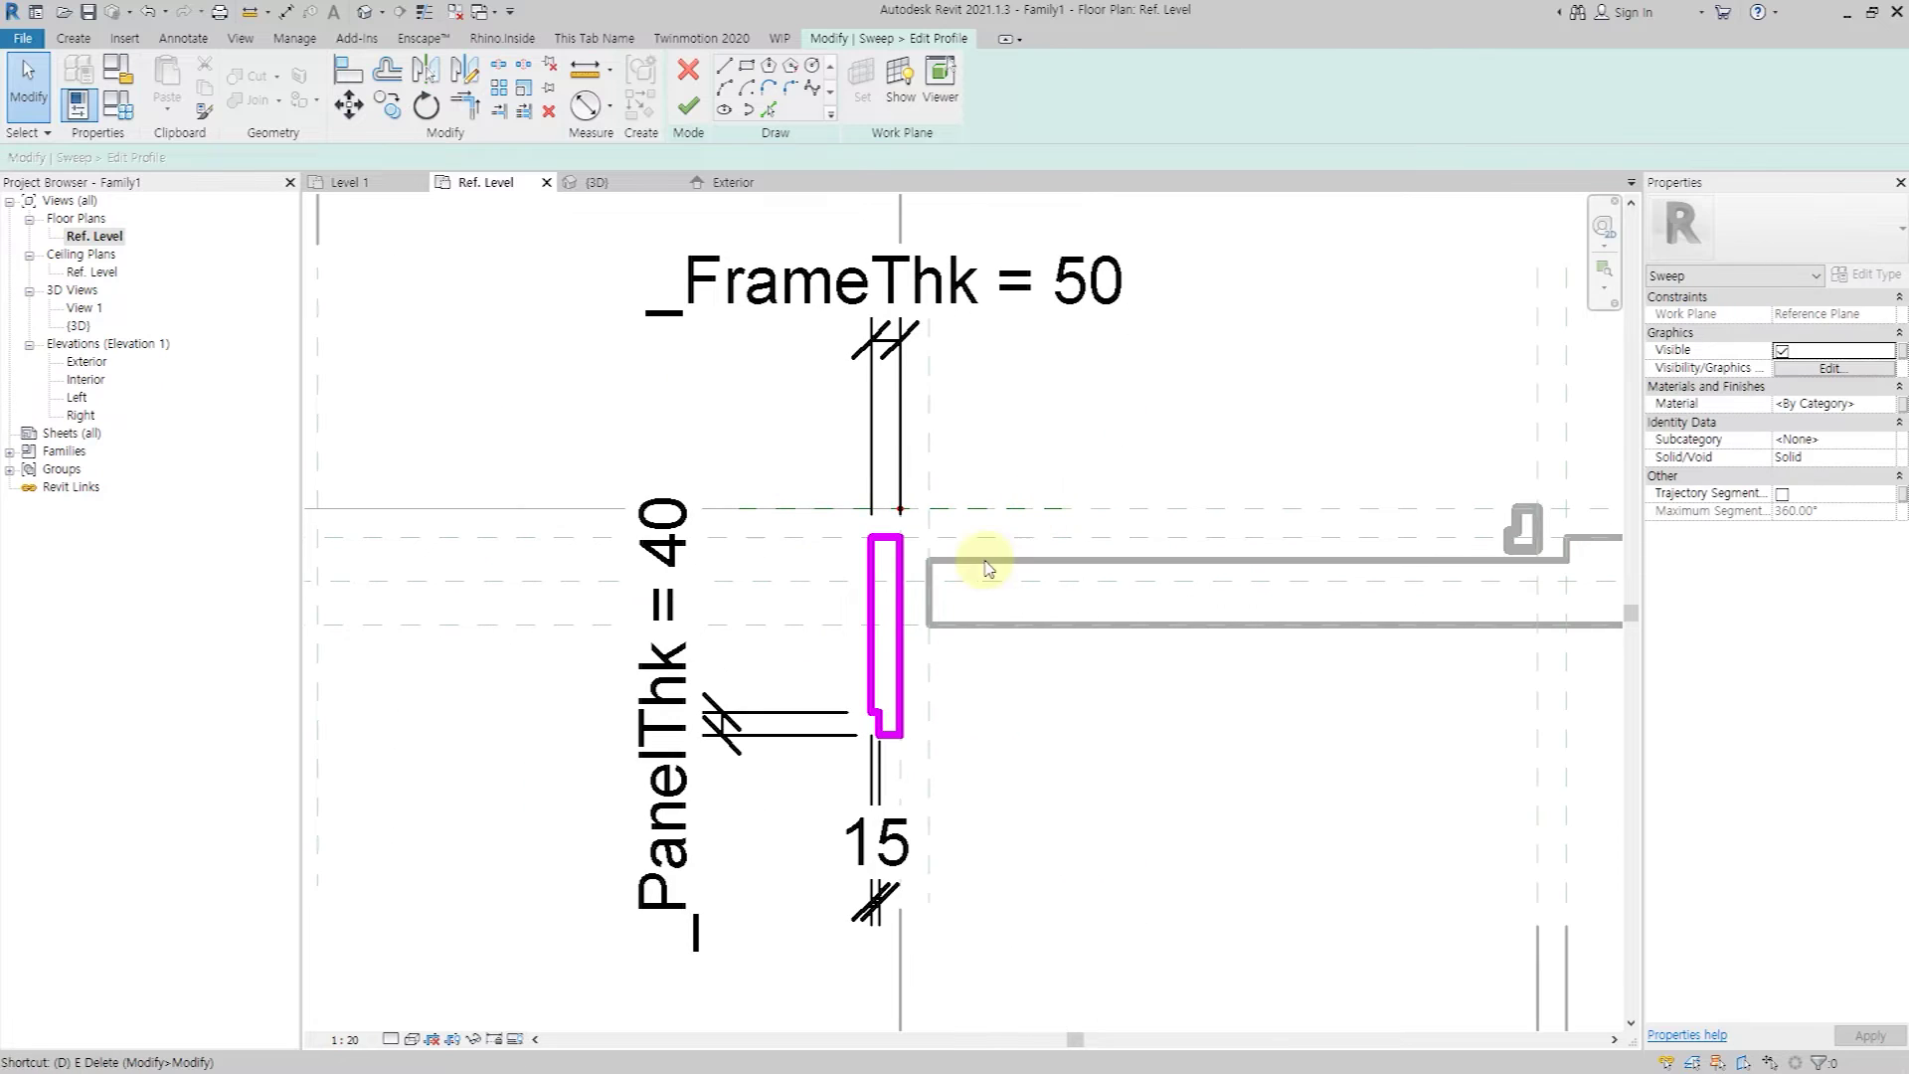
pyautogui.press('d')
pyautogui.press('i')
pyautogui.click(1122, 511)
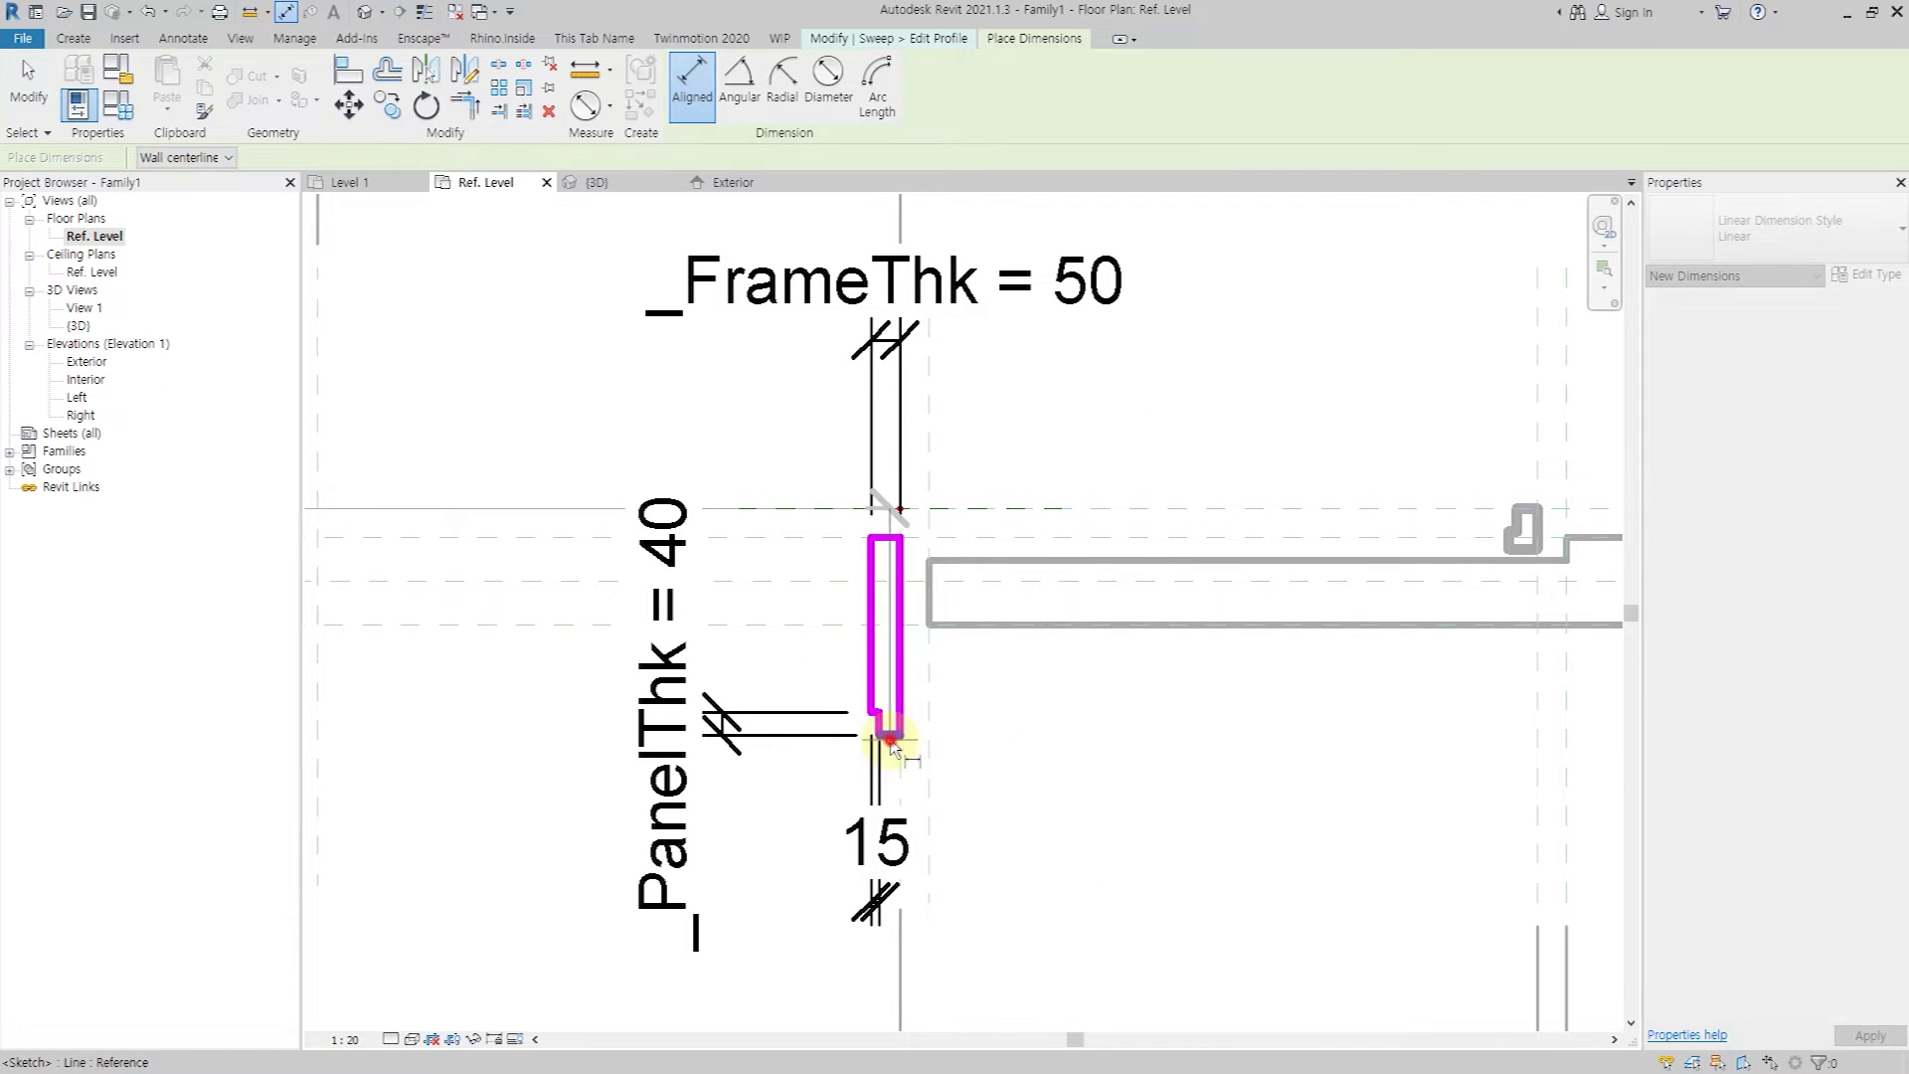
pyautogui.click(892, 744)
pyautogui.scroll(-2, 892, 744)
pyautogui.click(1106, 756)
pyautogui.press('Escape')
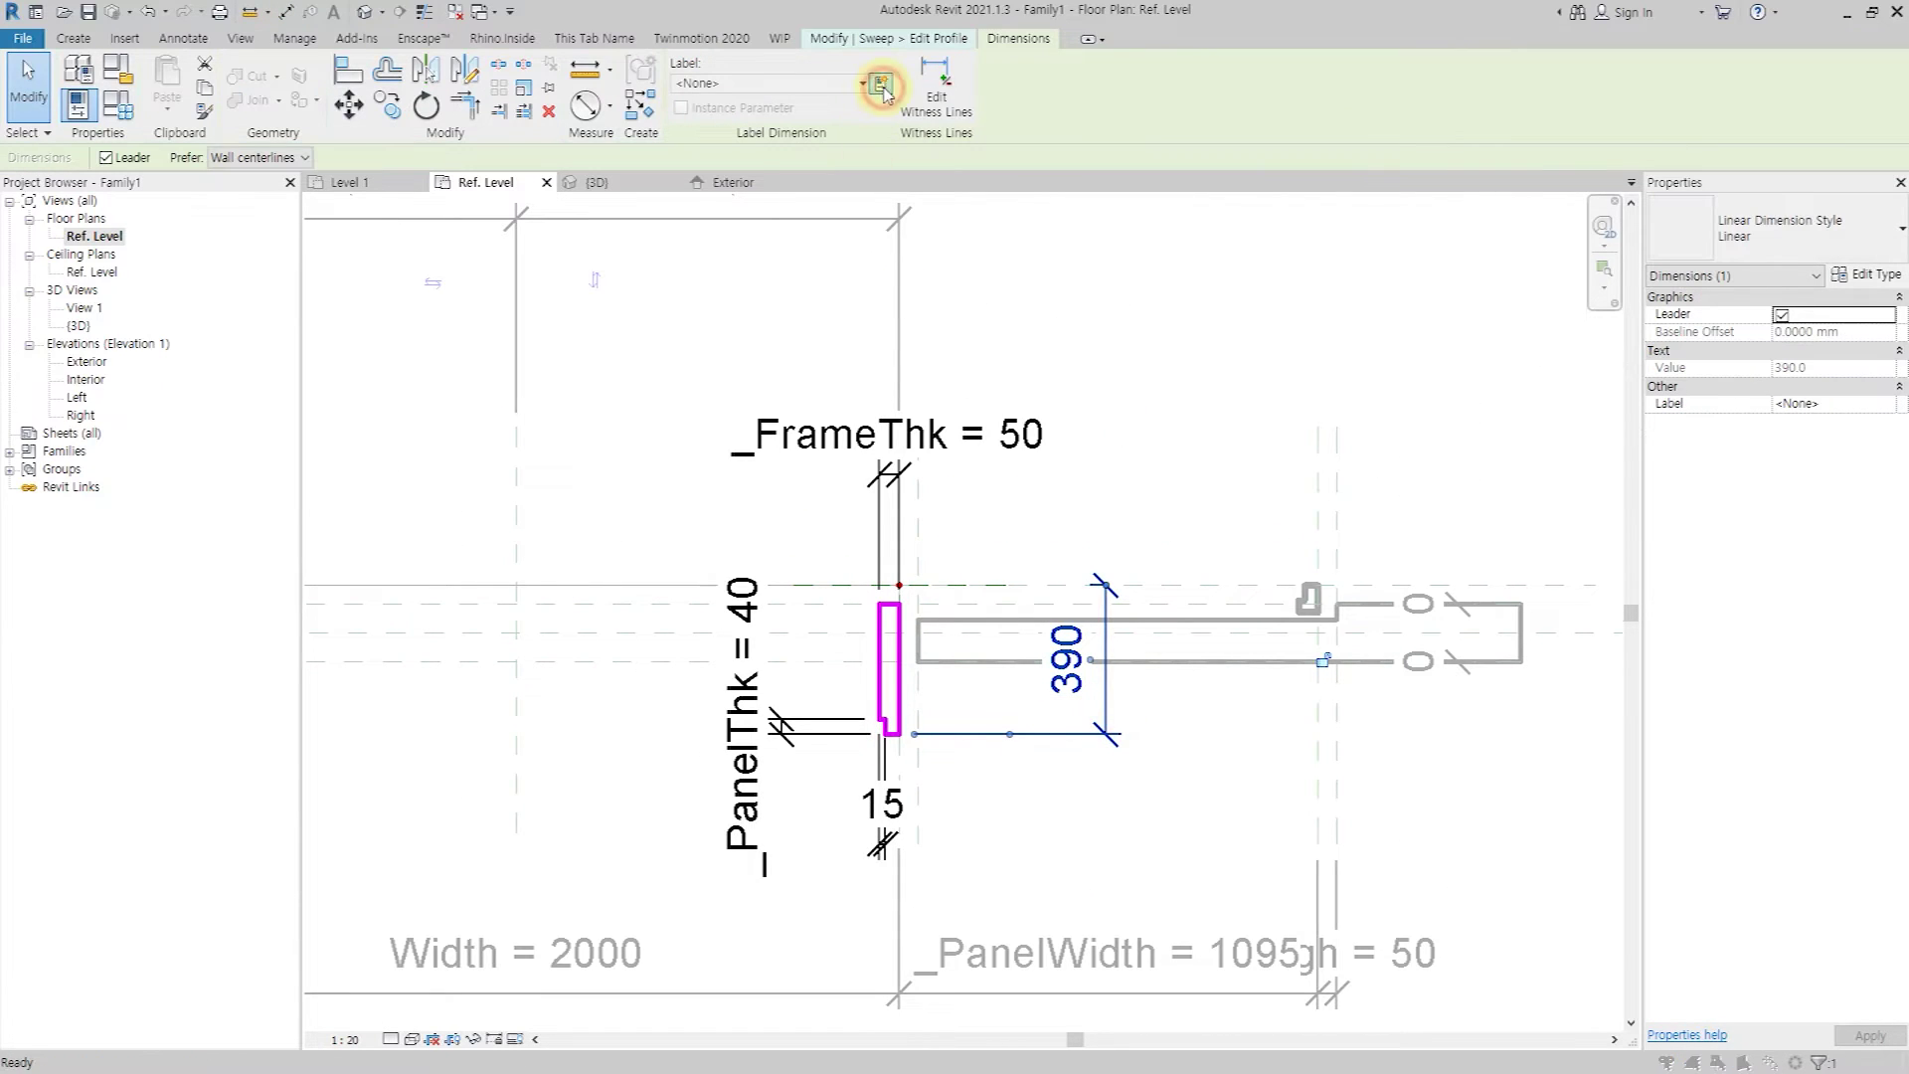
# Label the 390 dimension with a new _FrameWidth parameter set to 200.
pyautogui.click(881, 85)
pyautogui.write('_FrameWidth')
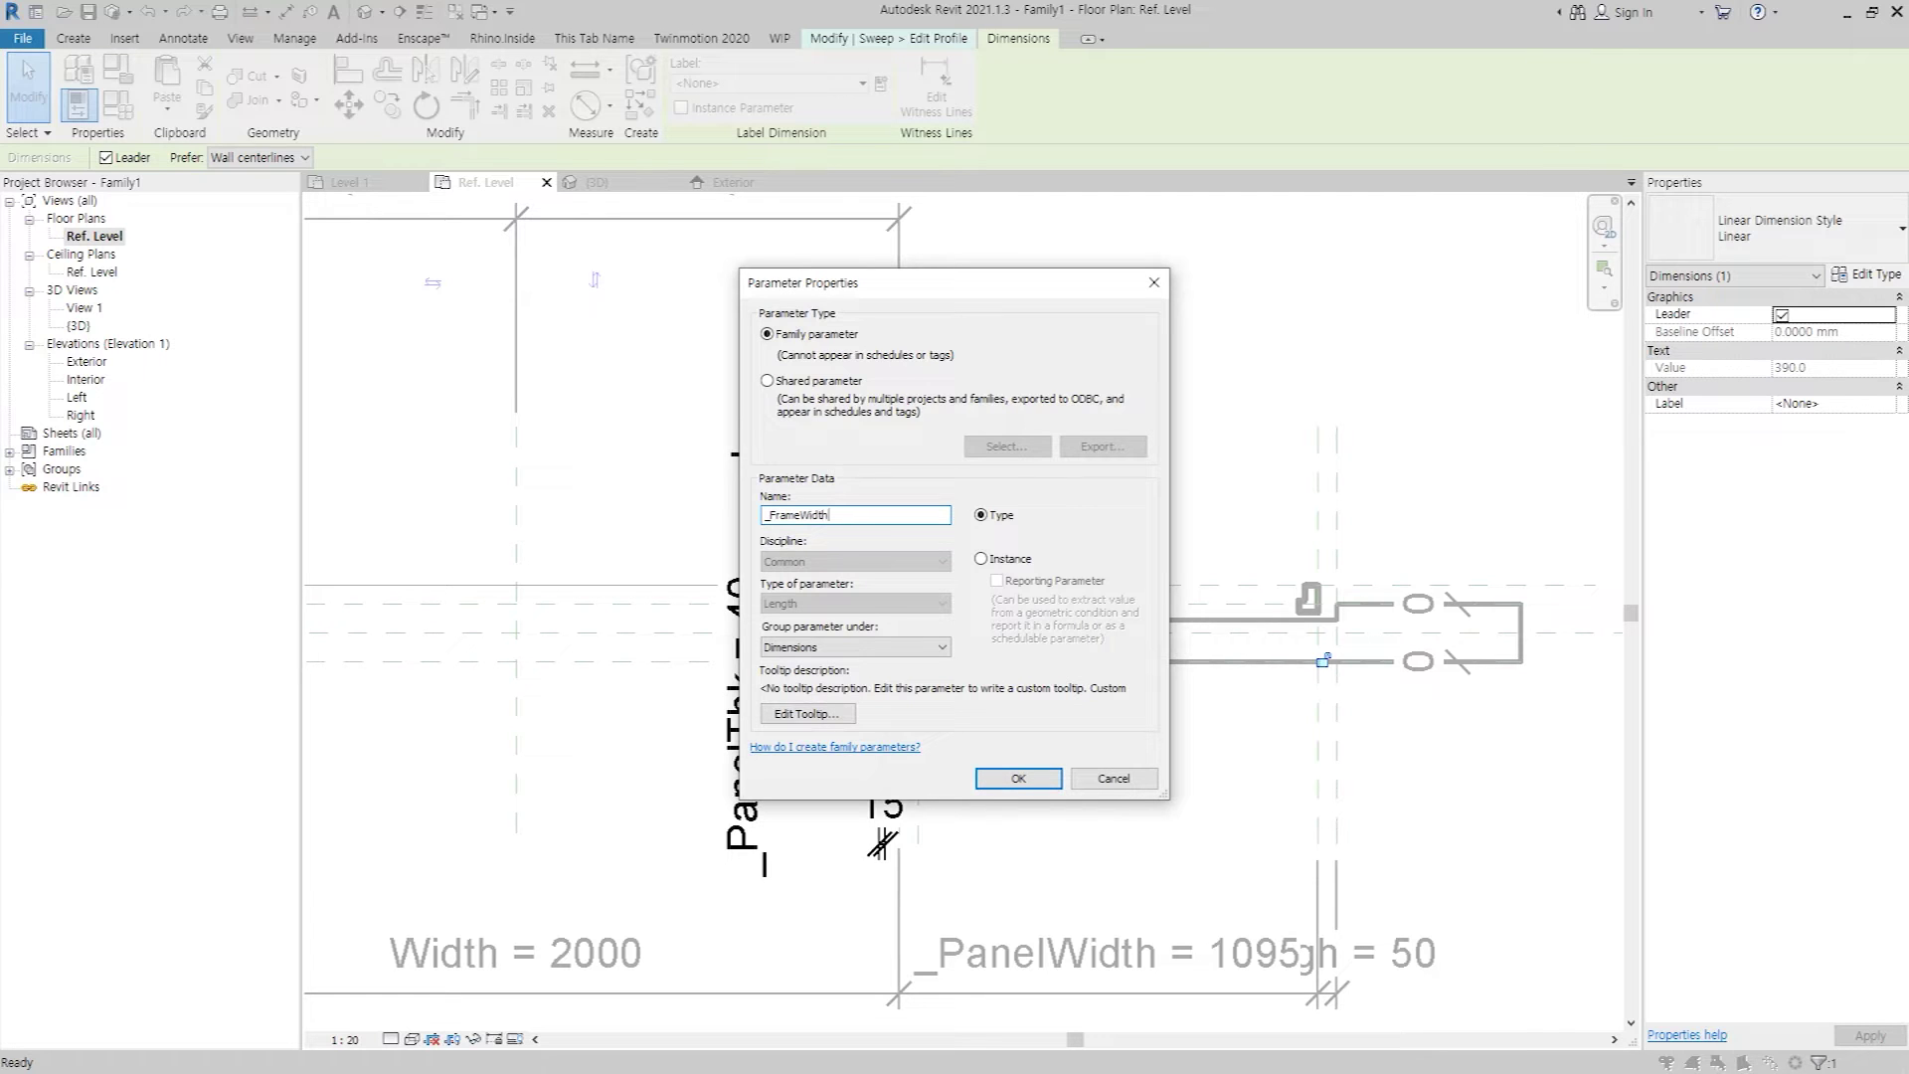
pyautogui.press('Return')
pyautogui.click(126, 113)
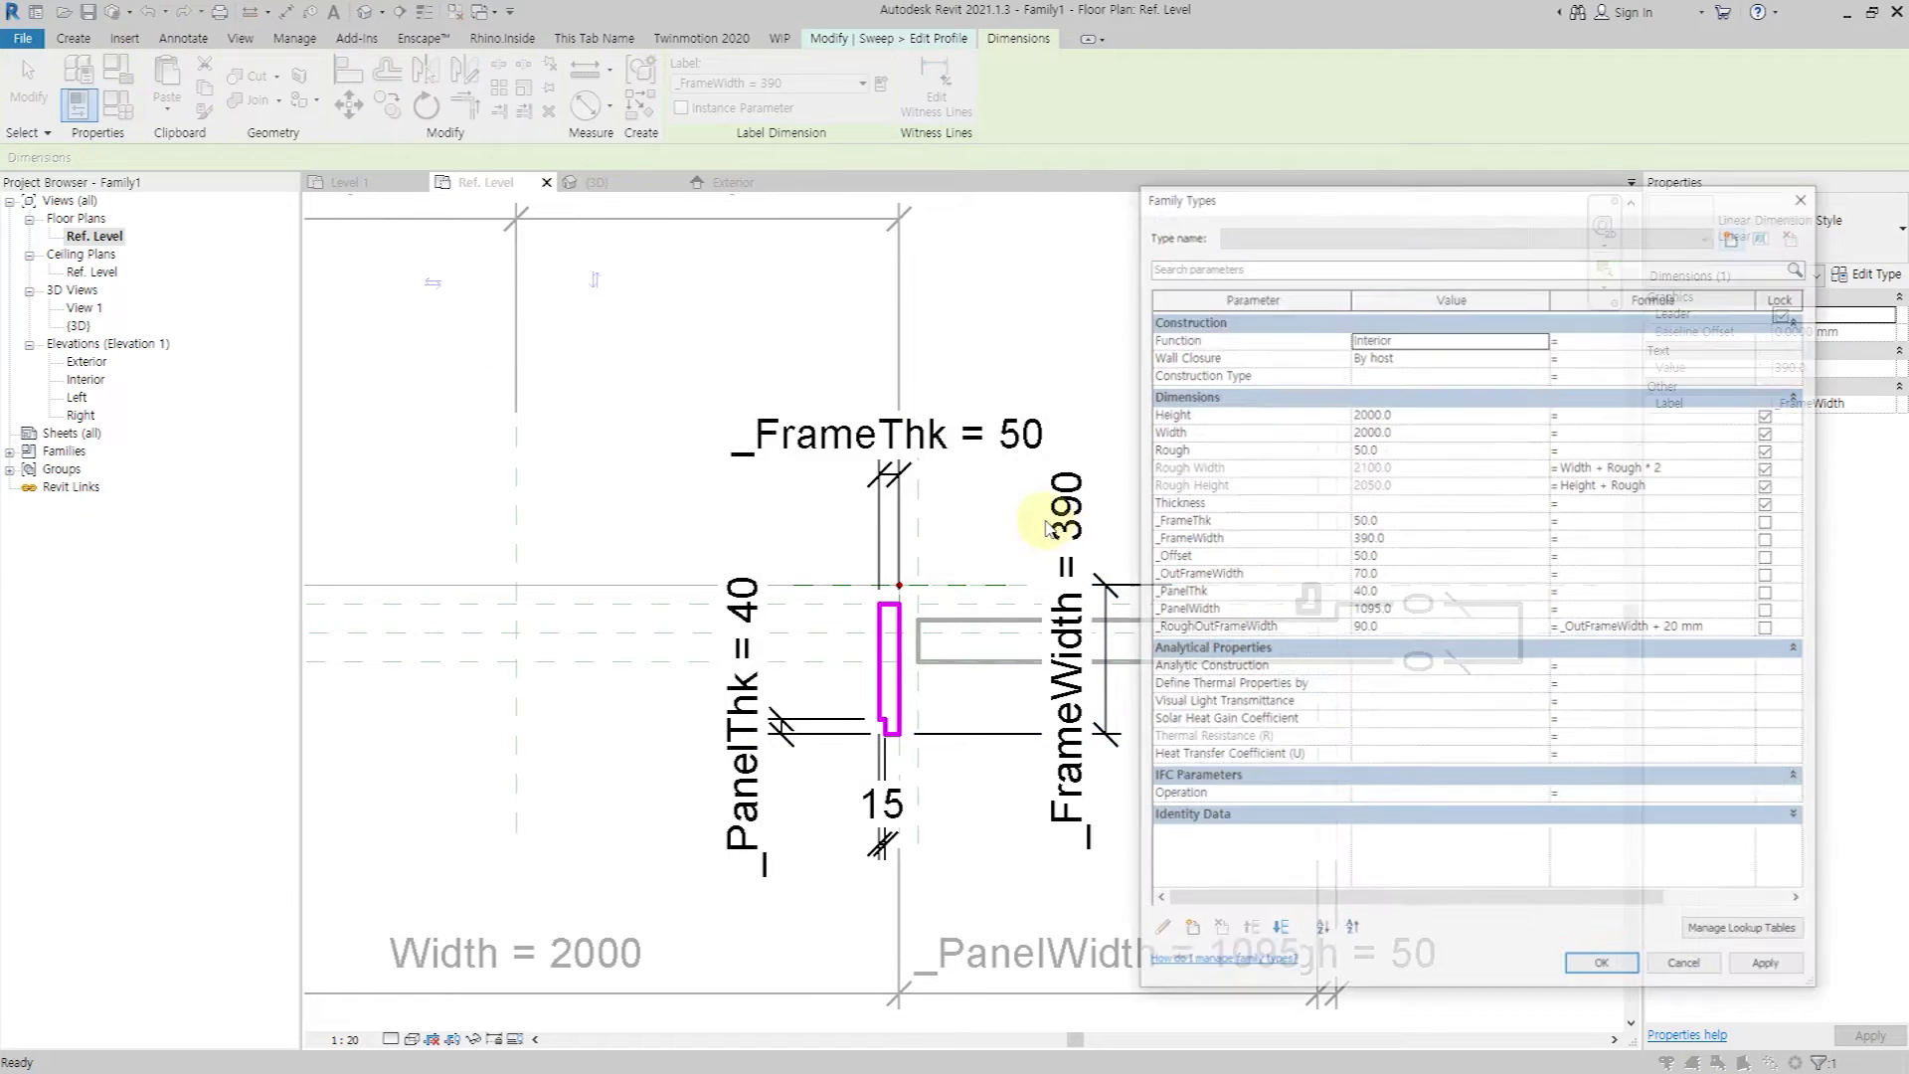
pyautogui.click(1405, 610)
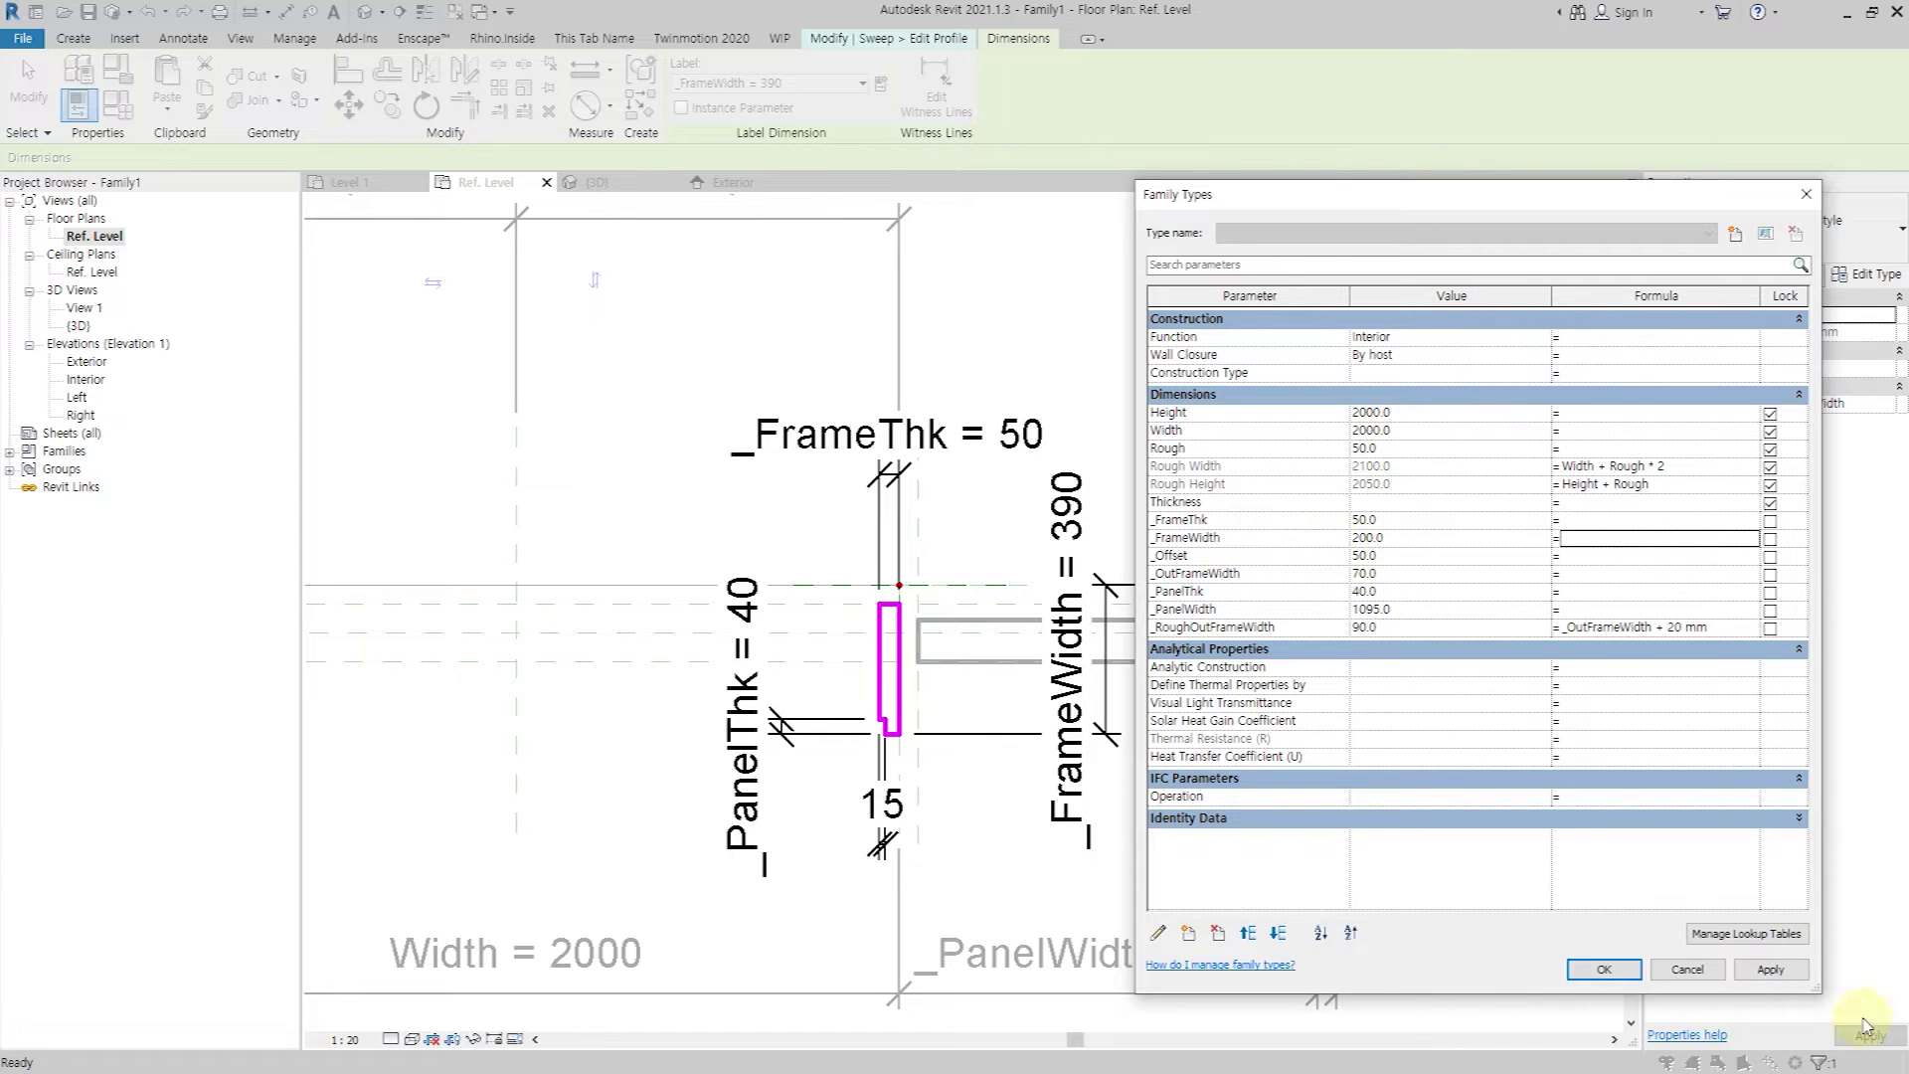
pyautogui.click(1771, 969)
pyautogui.click(1604, 970)
pyautogui.press('Escape')
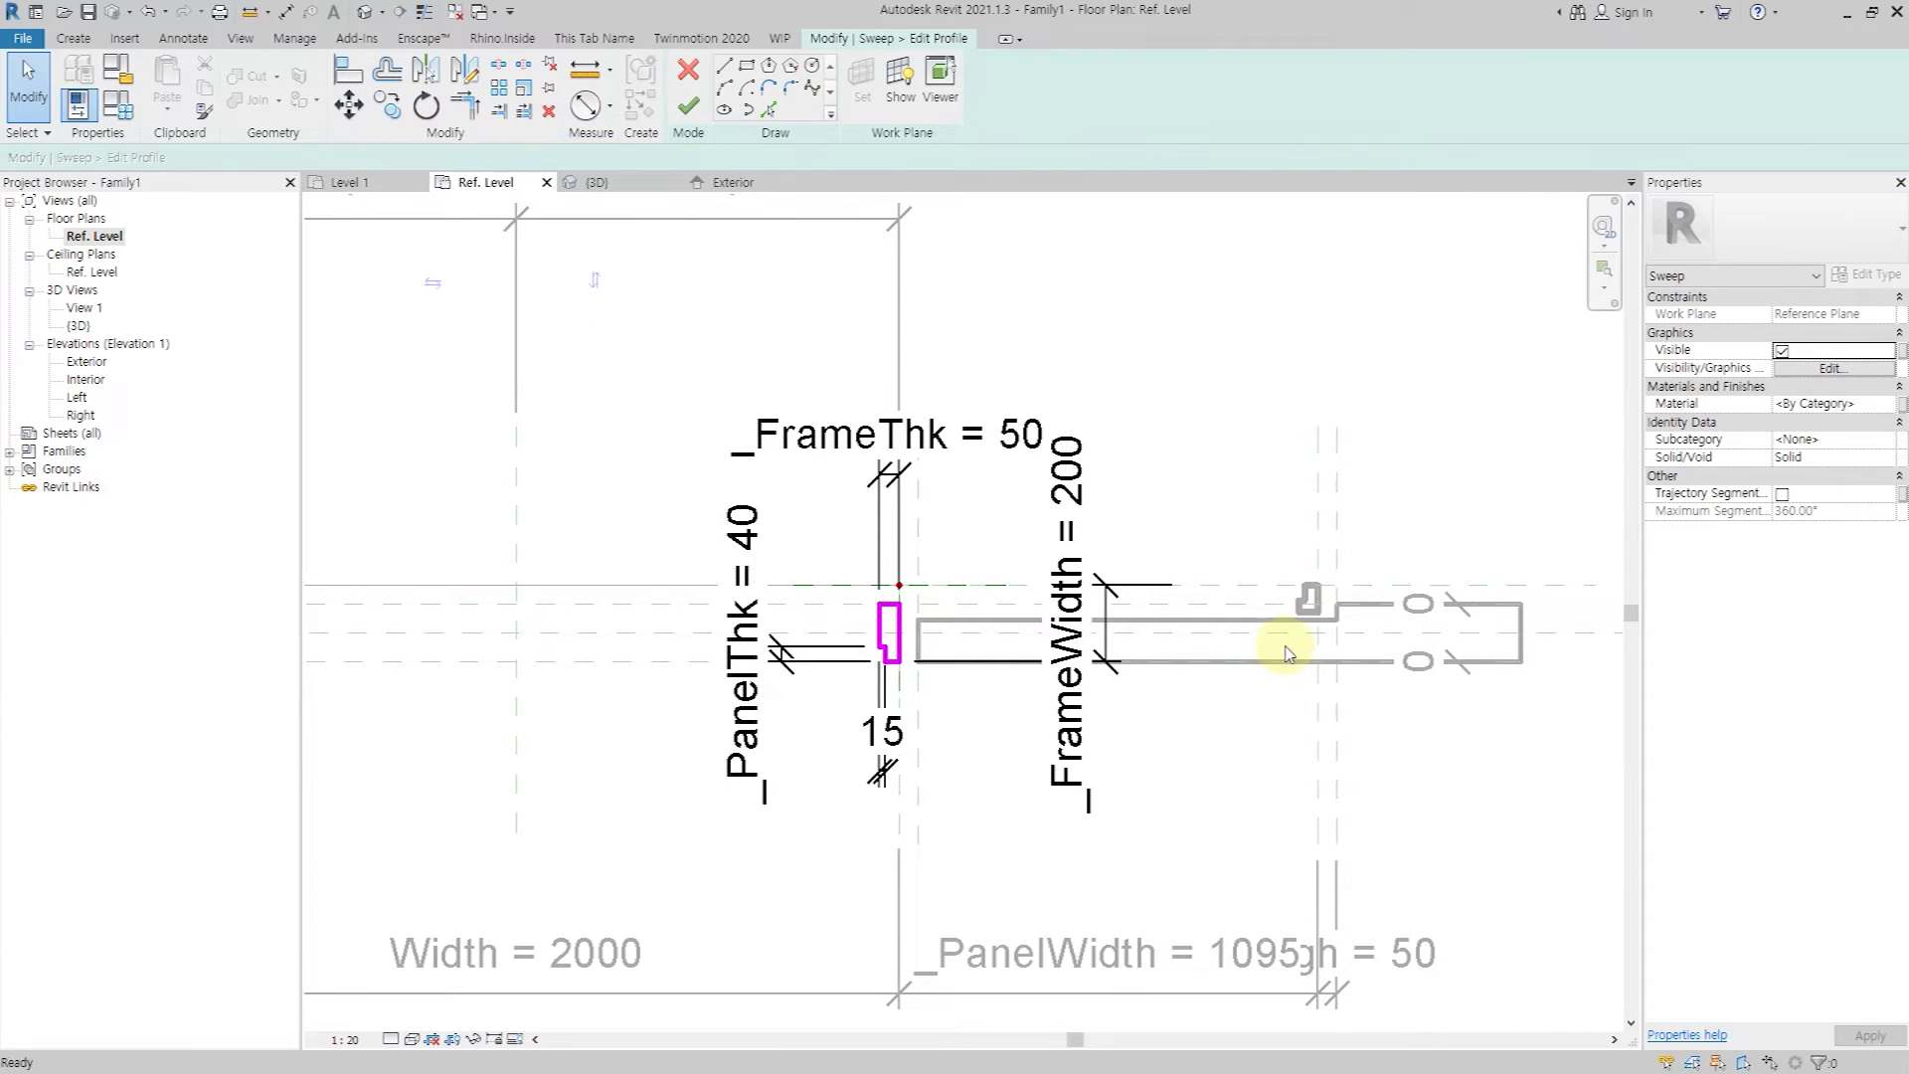
# Align and lock the profile to the reference line, then finish the profile and sweep.
pyautogui.scroll(2, 1337, 599)
pyautogui.click(622, 601)
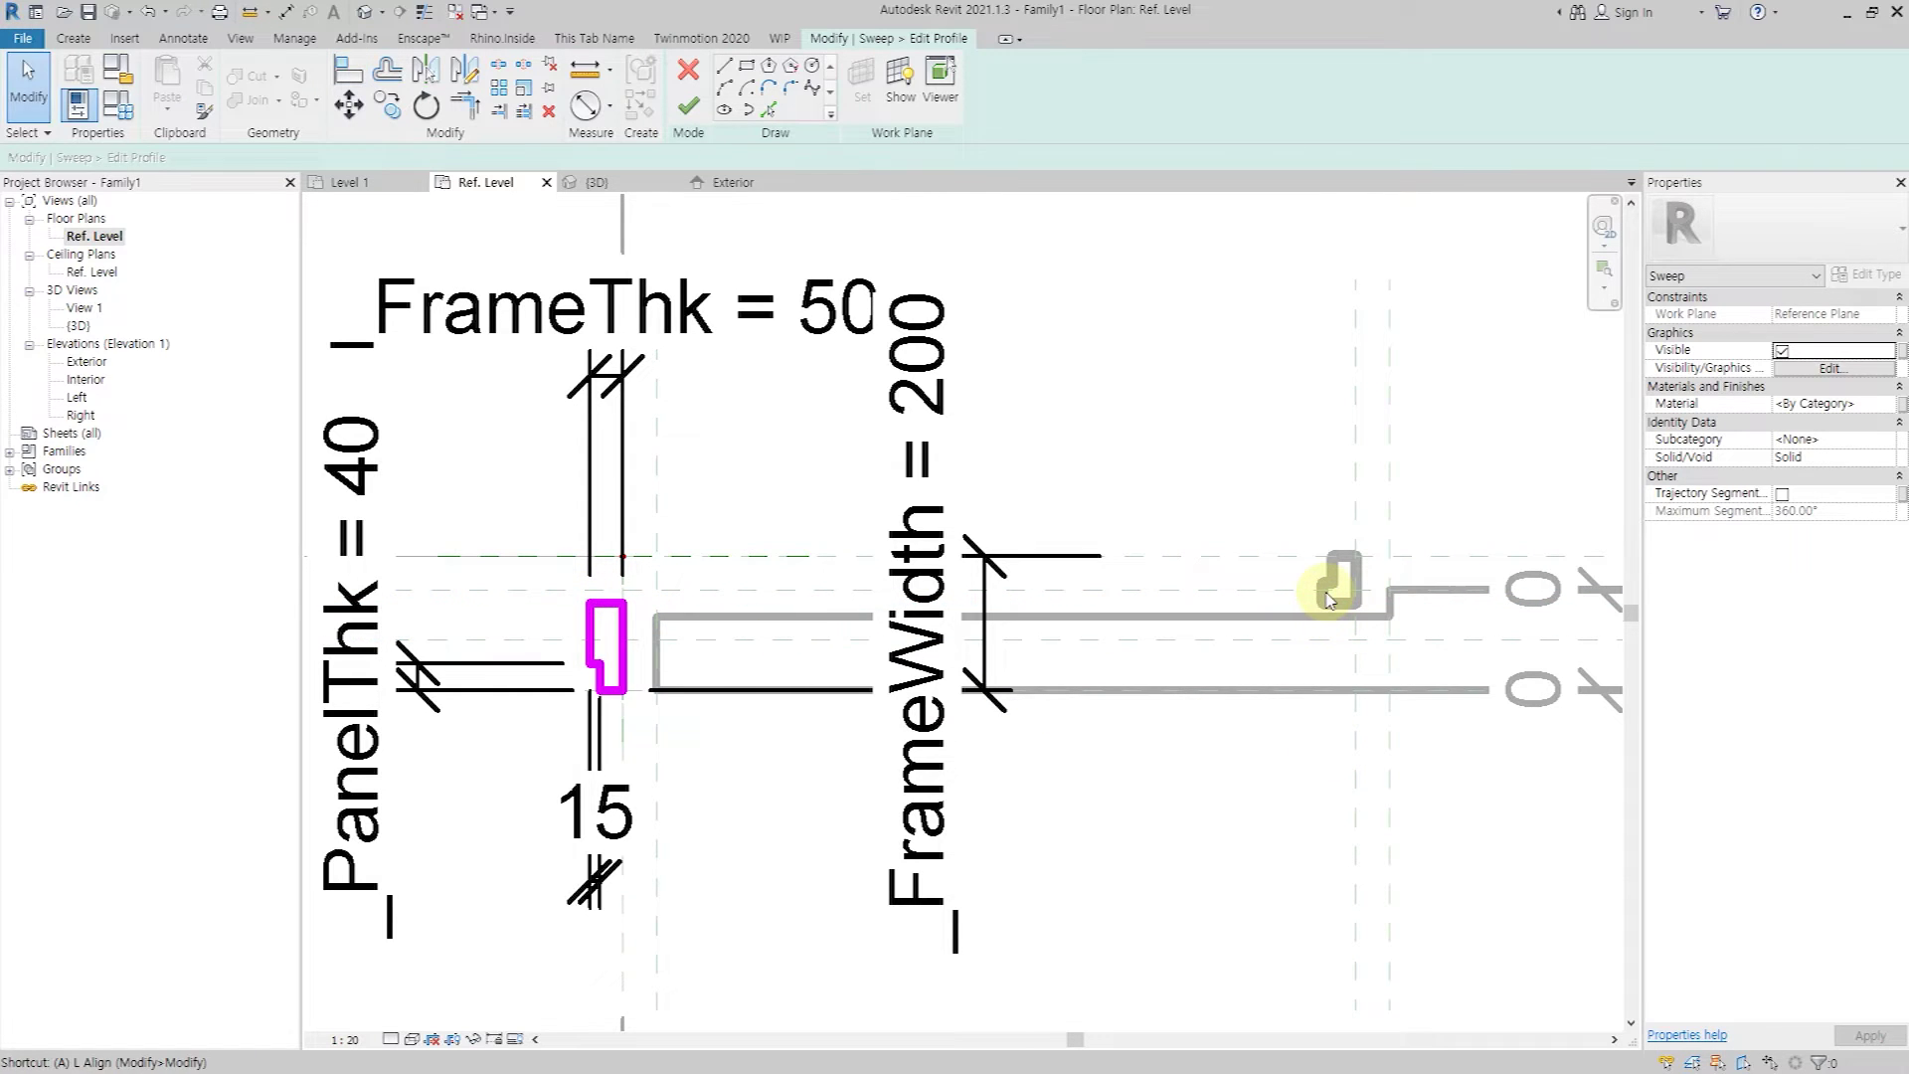
pyautogui.scroll(2, 1328, 589)
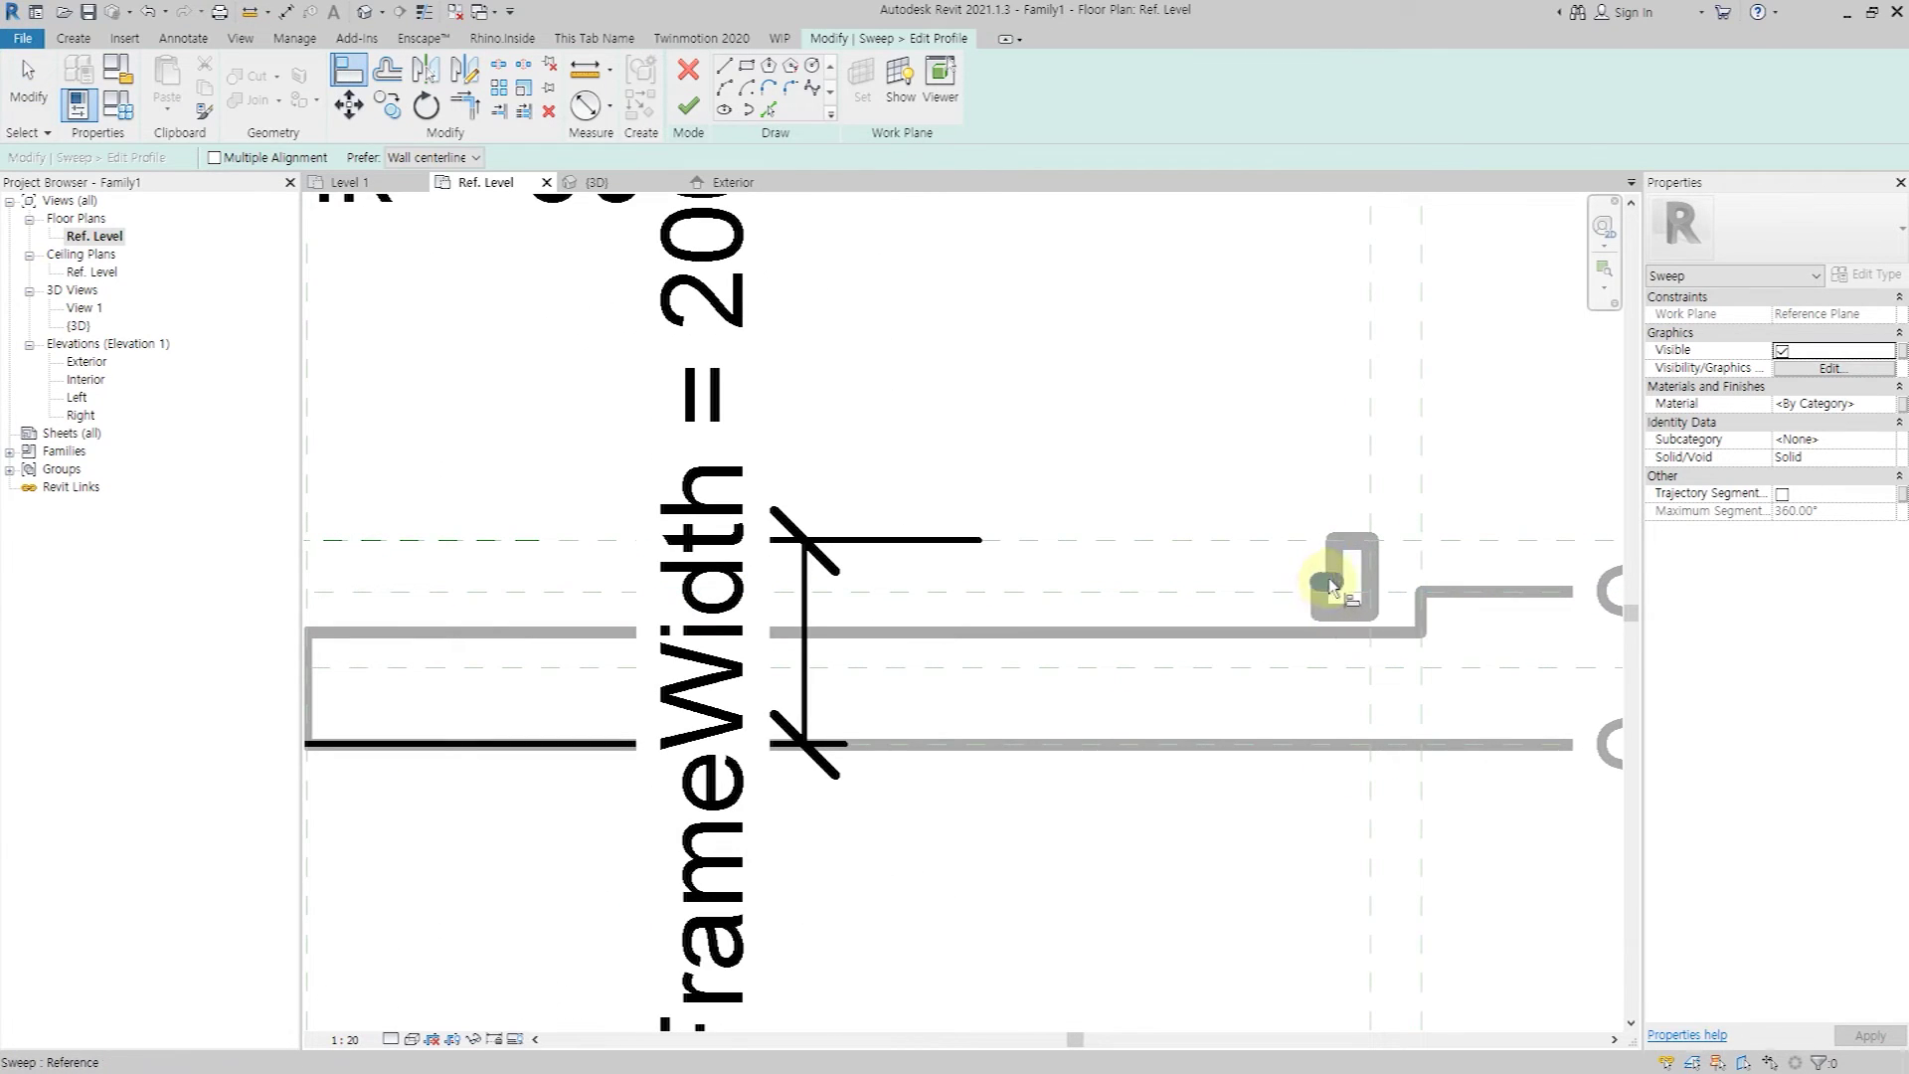
pyautogui.scroll(-3, 1331, 603)
pyautogui.click(1585, 1010)
pyautogui.click(793, 622)
pyautogui.scroll(-2, 806, 630)
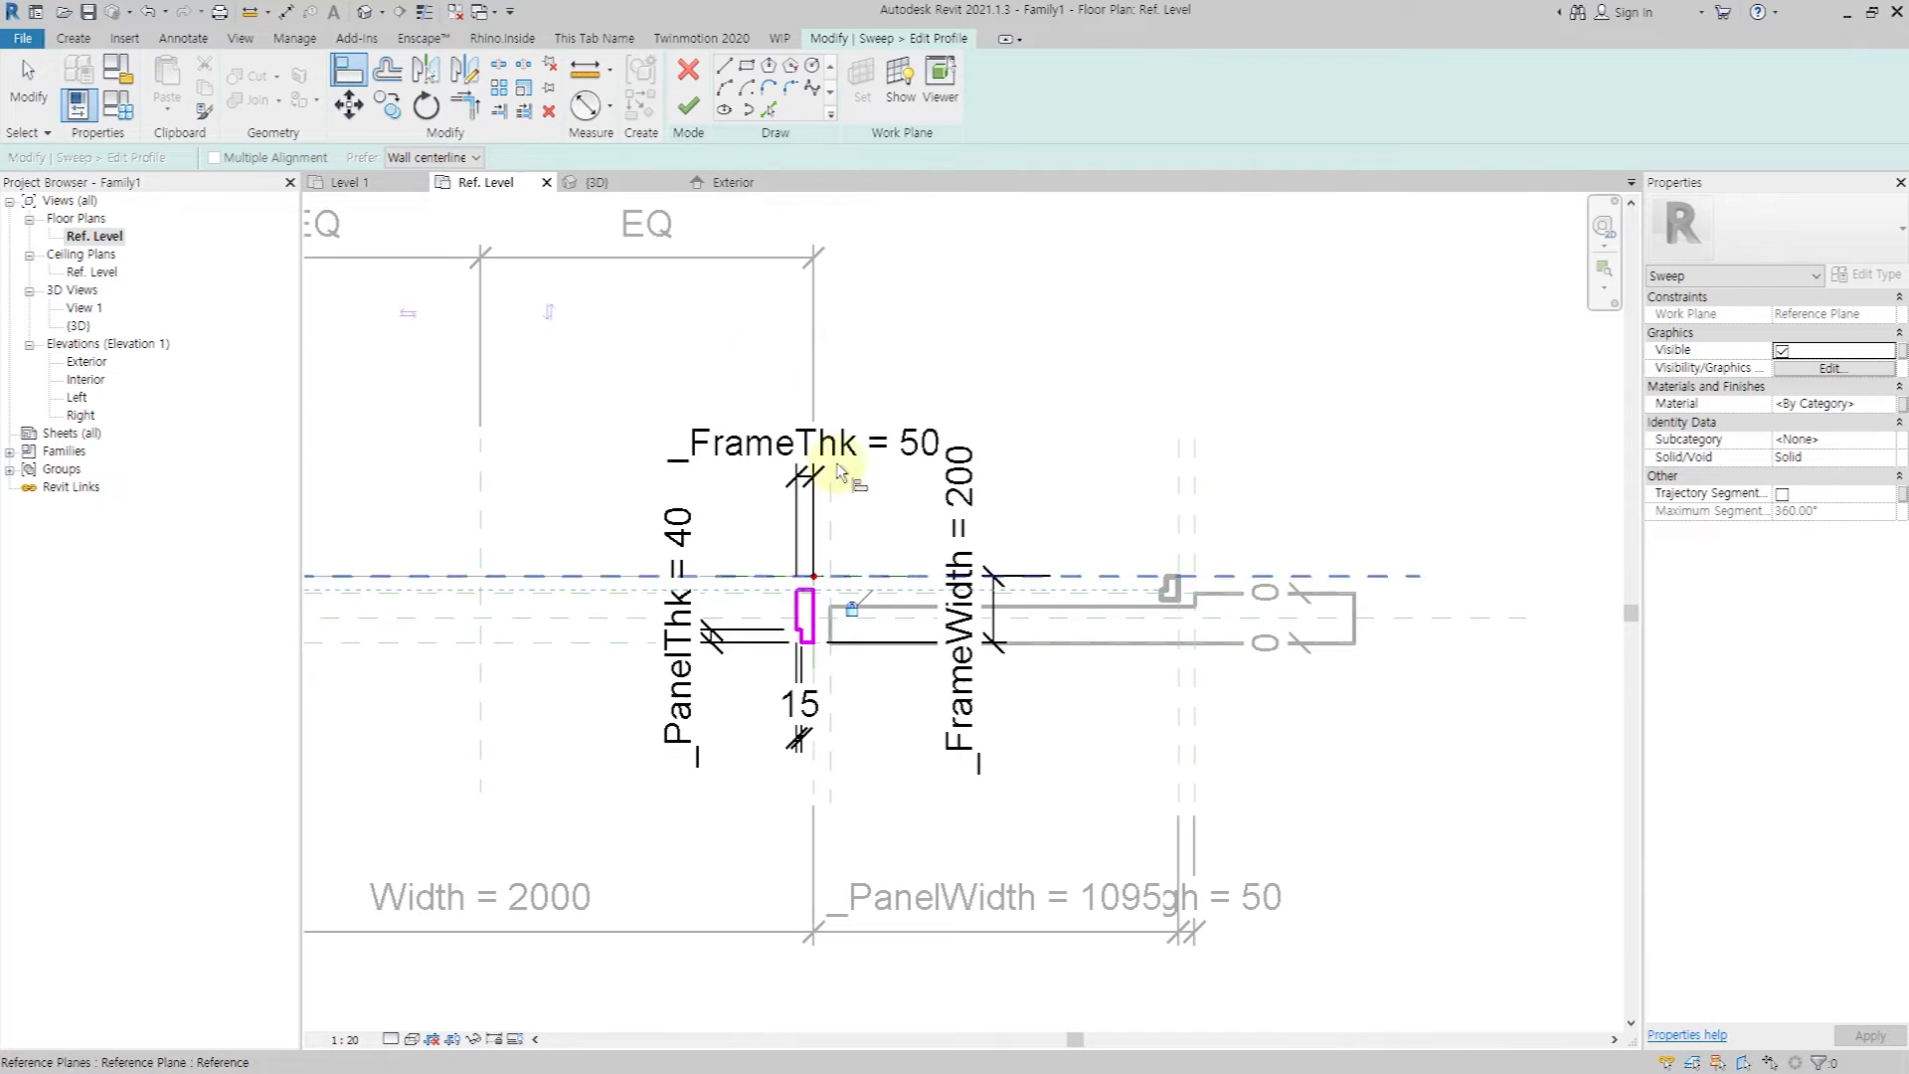
pyautogui.click(696, 109)
pyautogui.click(596, 182)
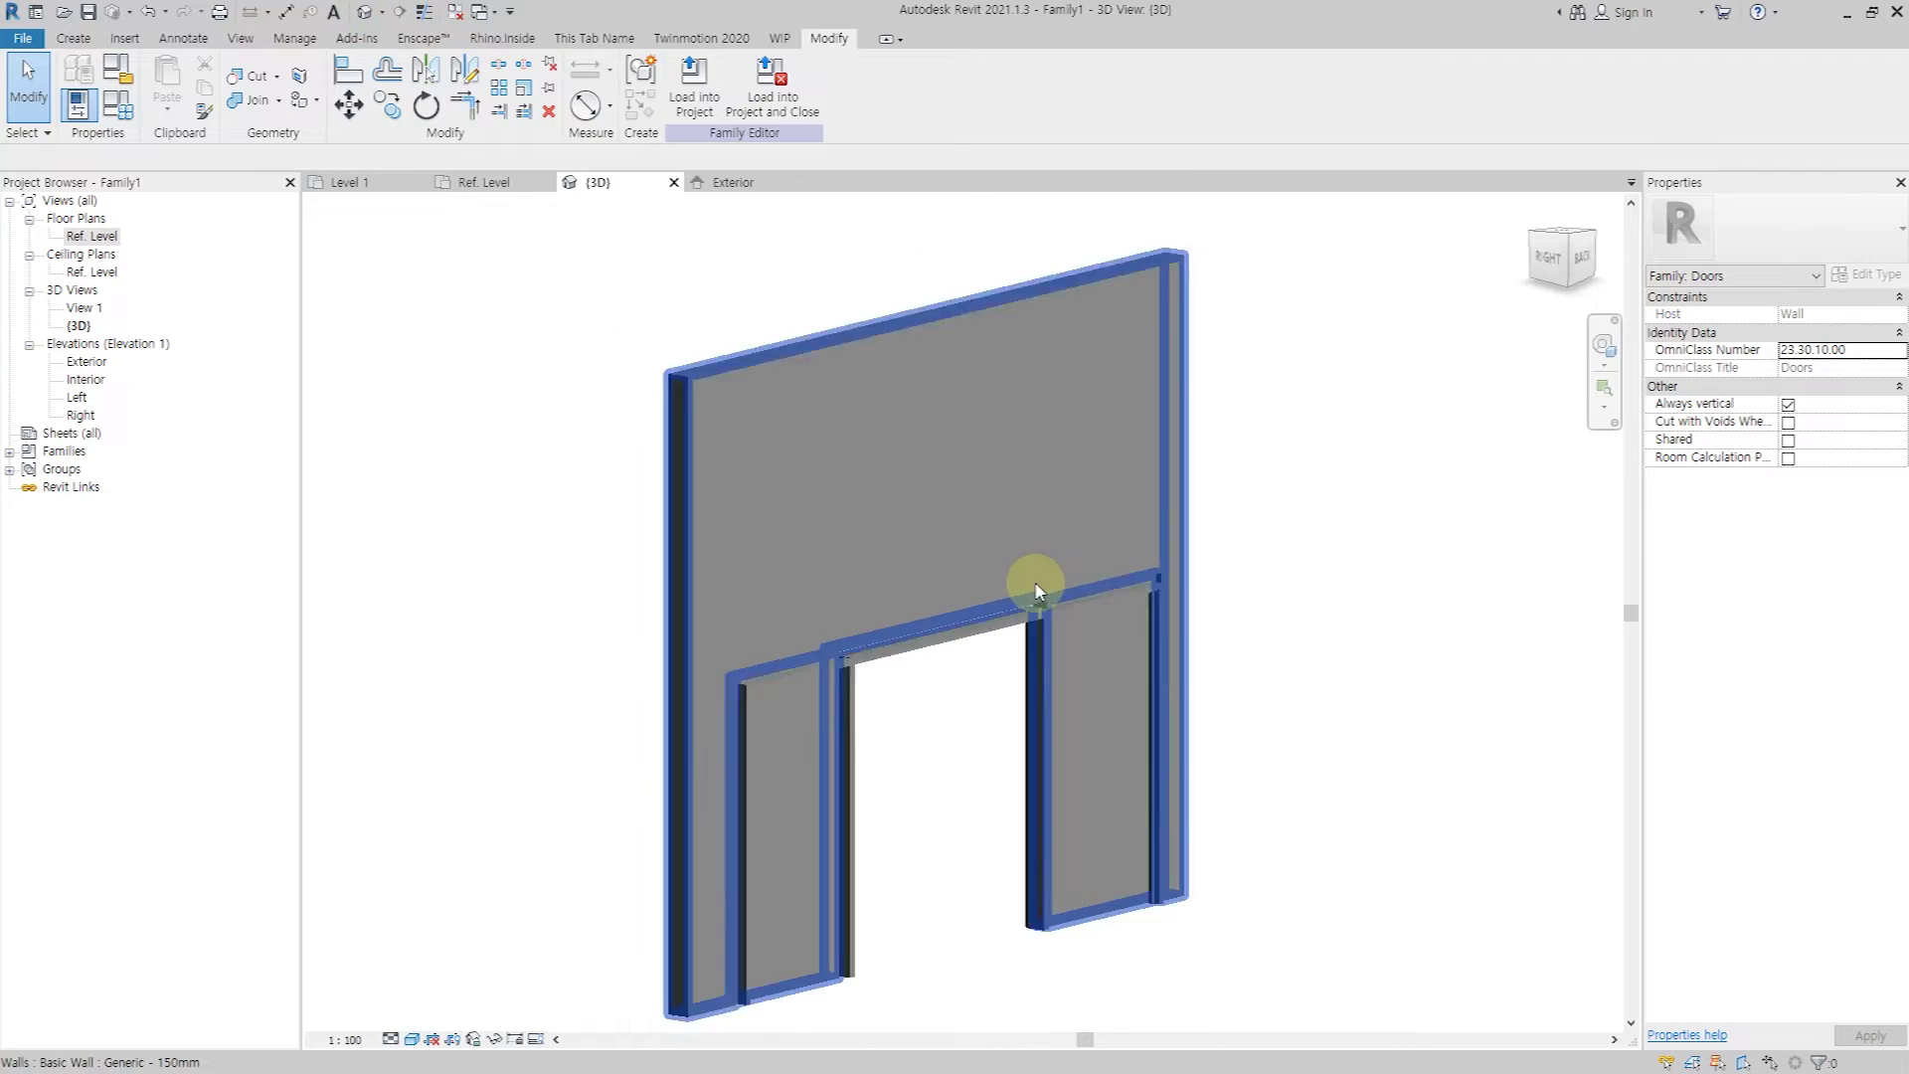
# Temporarily hide the wall and join the frame sweep with the extrusion.
pyautogui.scroll(-2, 1035, 590)
pyautogui.click(997, 491)
pyautogui.press('h')
pyautogui.press('h')
pyautogui.moveTo(1032, 660)
pyautogui.keyDown('shift'); pyautogui.mouseDown(button='middle')
pyautogui.moveTo(980, 660)
pyautogui.moveTo(1092, 636)
pyautogui.mouseUp(button='middle'); pyautogui.keyUp('shift')
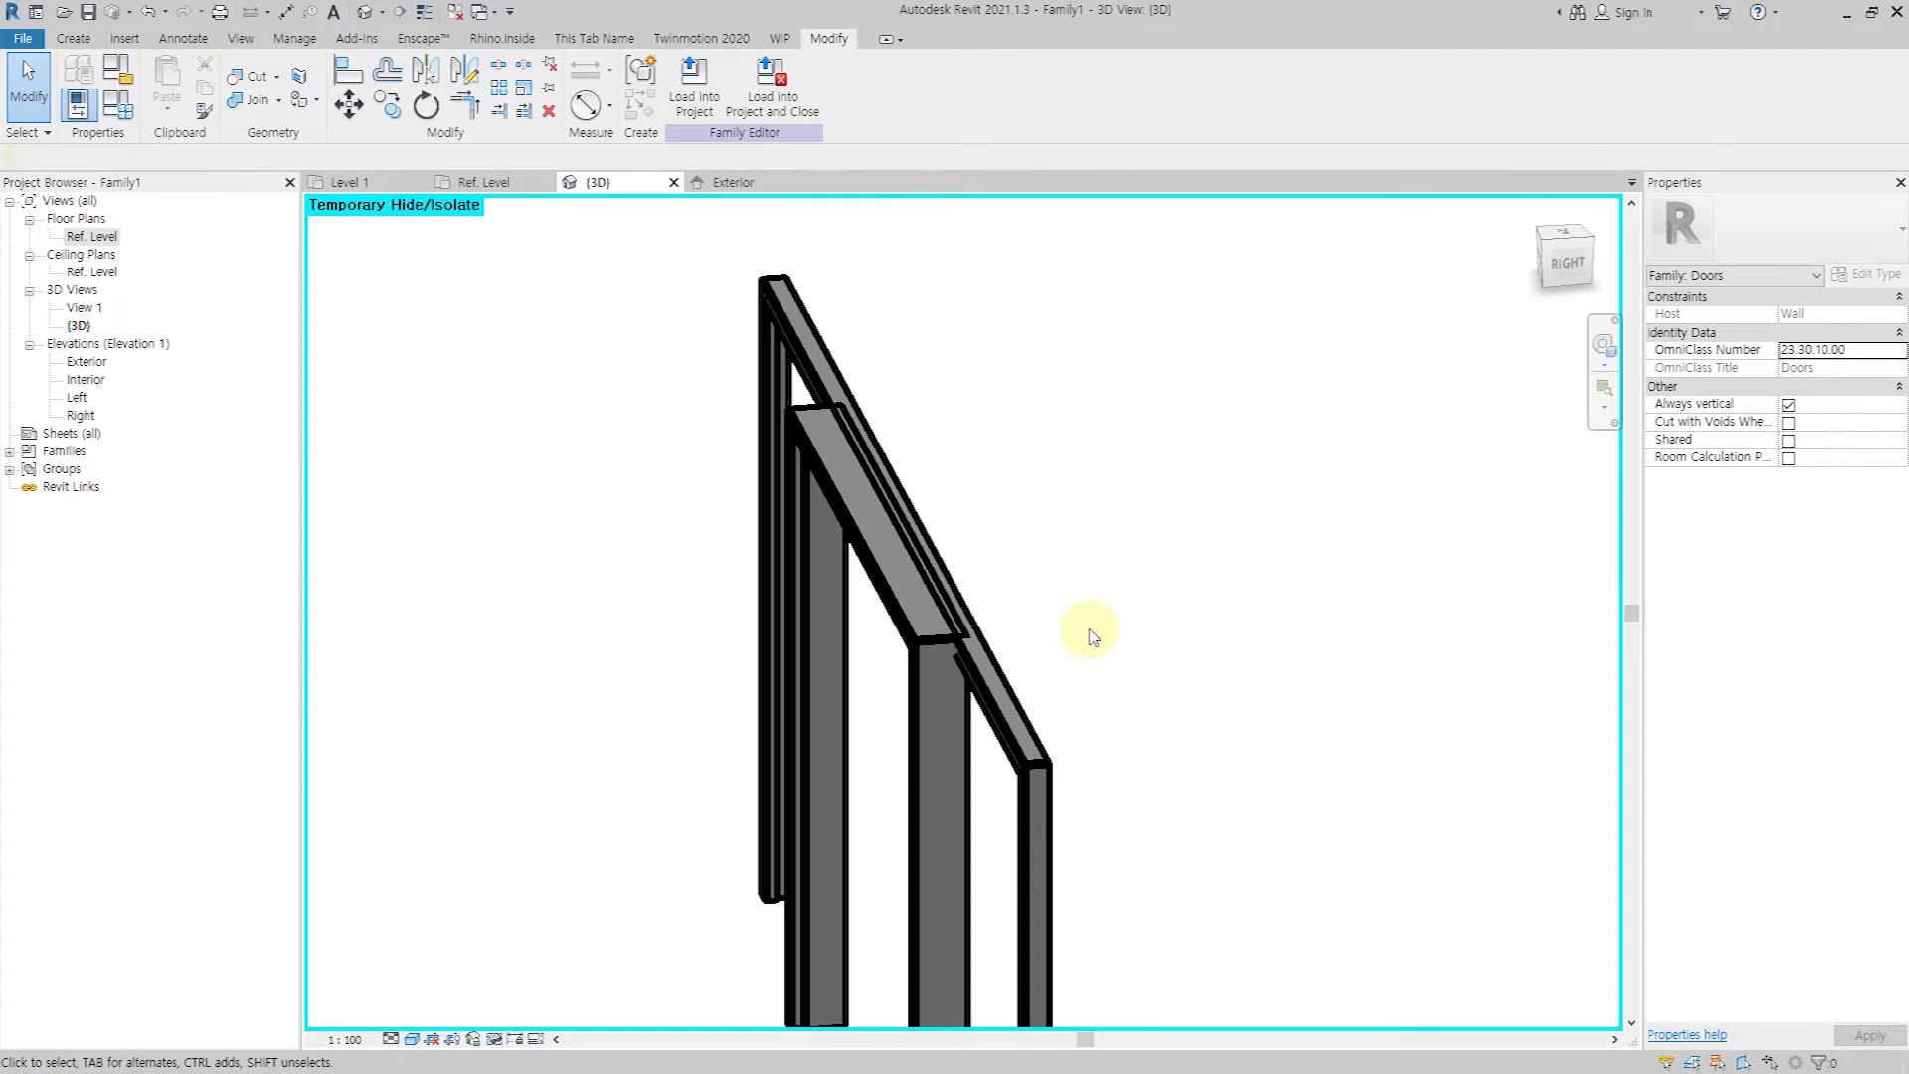
pyautogui.click(988, 639)
pyautogui.click(925, 640)
# Orbit around the 3D model to inspect the head and jamb, then restore the hidden wall.
pyautogui.moveTo(1010, 639)
pyautogui.keyDown('shift'); pyautogui.mouseDown(button='middle')
pyautogui.moveTo(1164, 828)
pyautogui.moveTo(852, 631)
pyautogui.mouseUp(button='middle'); pyautogui.keyUp('shift')
pyautogui.scroll(3, 985, 738)
pyautogui.moveTo(986, 738)
pyautogui.keyDown('shift'); pyautogui.mouseDown(button='middle')
pyautogui.moveTo(1070, 866)
pyautogui.moveTo(1084, 793)
pyautogui.moveTo(1142, 853)
pyautogui.moveTo(1116, 848)
pyautogui.mouseUp(button='middle'); pyautogui.keyUp('shift')
pyautogui.scroll(-3, 865, 716)
pyautogui.moveTo(908, 583)
pyautogui.keyDown('shift'); pyautogui.mouseDown(button='middle')
pyautogui.moveTo(1169, 838)
pyautogui.moveTo(1014, 682)
pyautogui.moveTo(1024, 818)
pyautogui.moveTo(746, 648)
pyautogui.mouseUp(button='middle'); pyautogui.keyUp('shift')
pyautogui.press('h')
pyautogui.press('r')
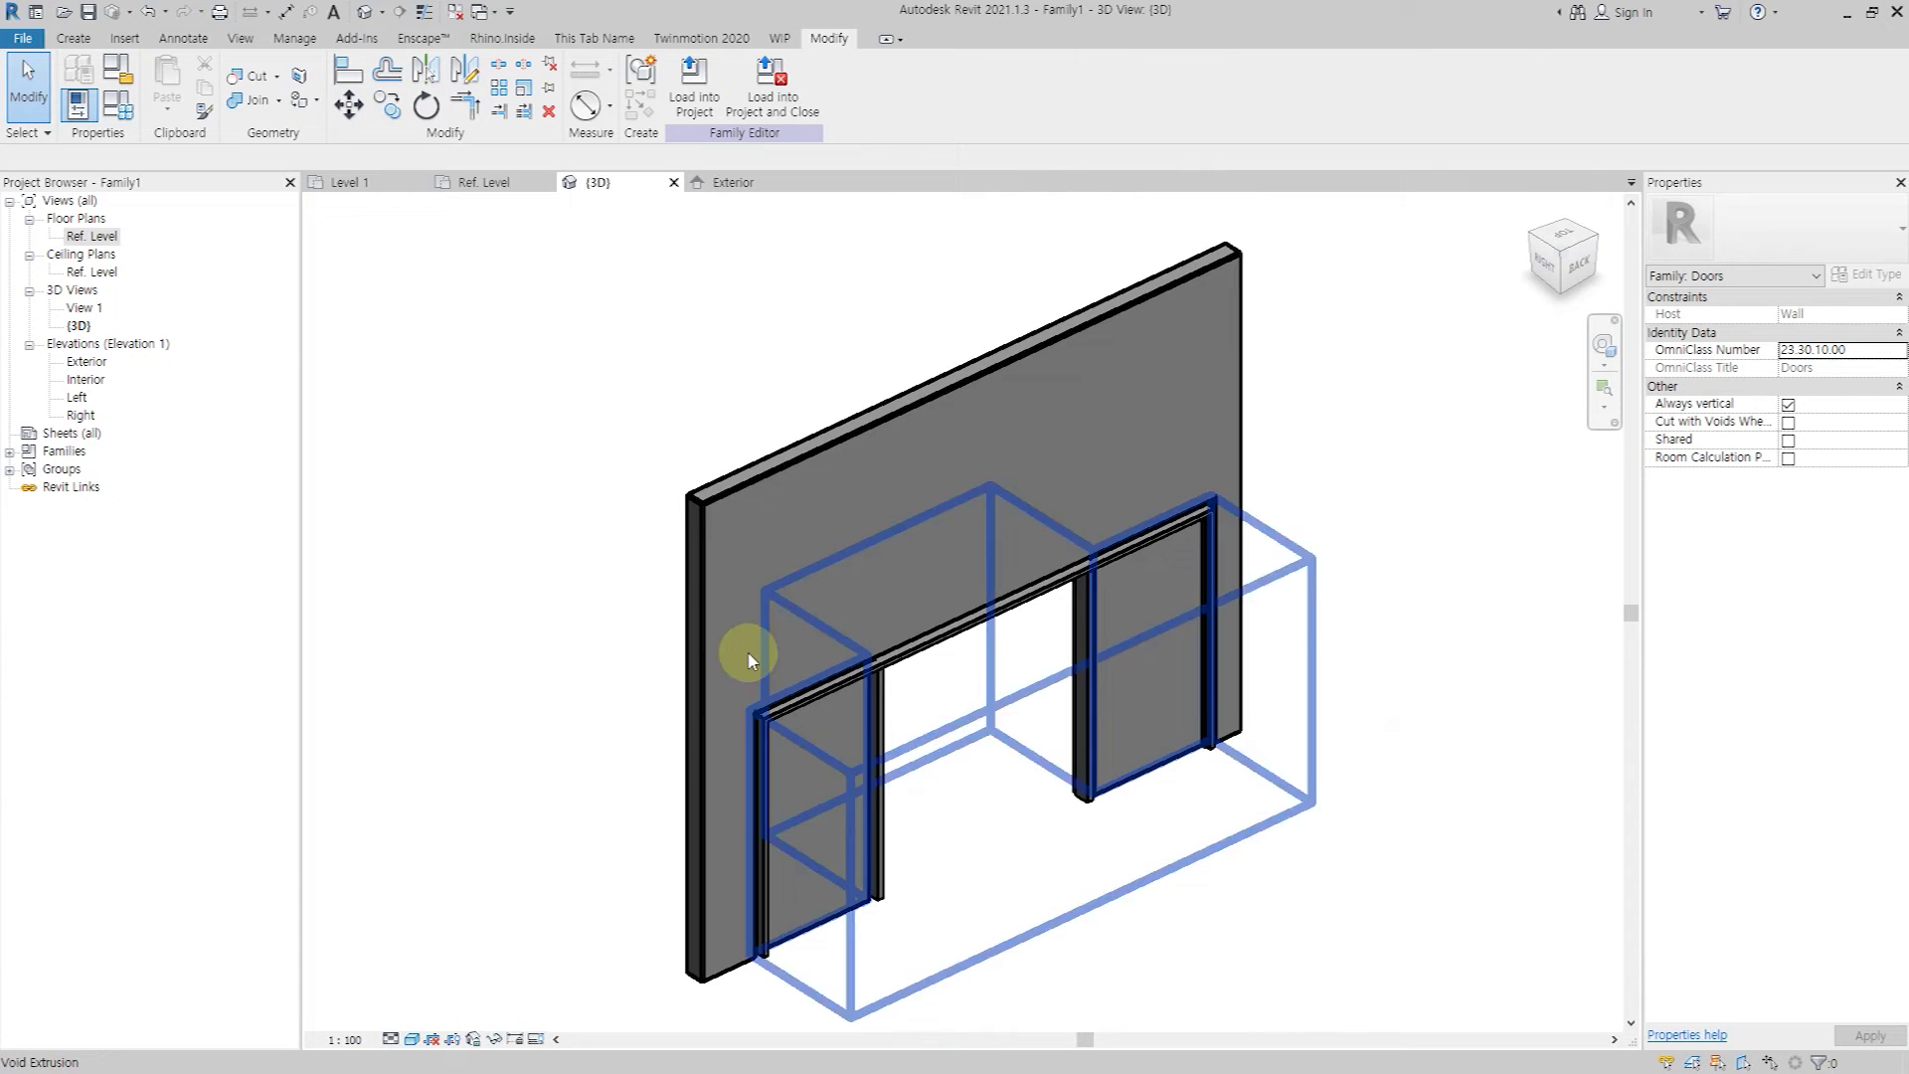
# Return to the Ref. Level floor plan, zoomed out to show the whole door plan.
pyautogui.doubleClick(92, 236)
pyautogui.scroll(-1, 1064, 596)
pyautogui.scroll(-2, 959, 638)
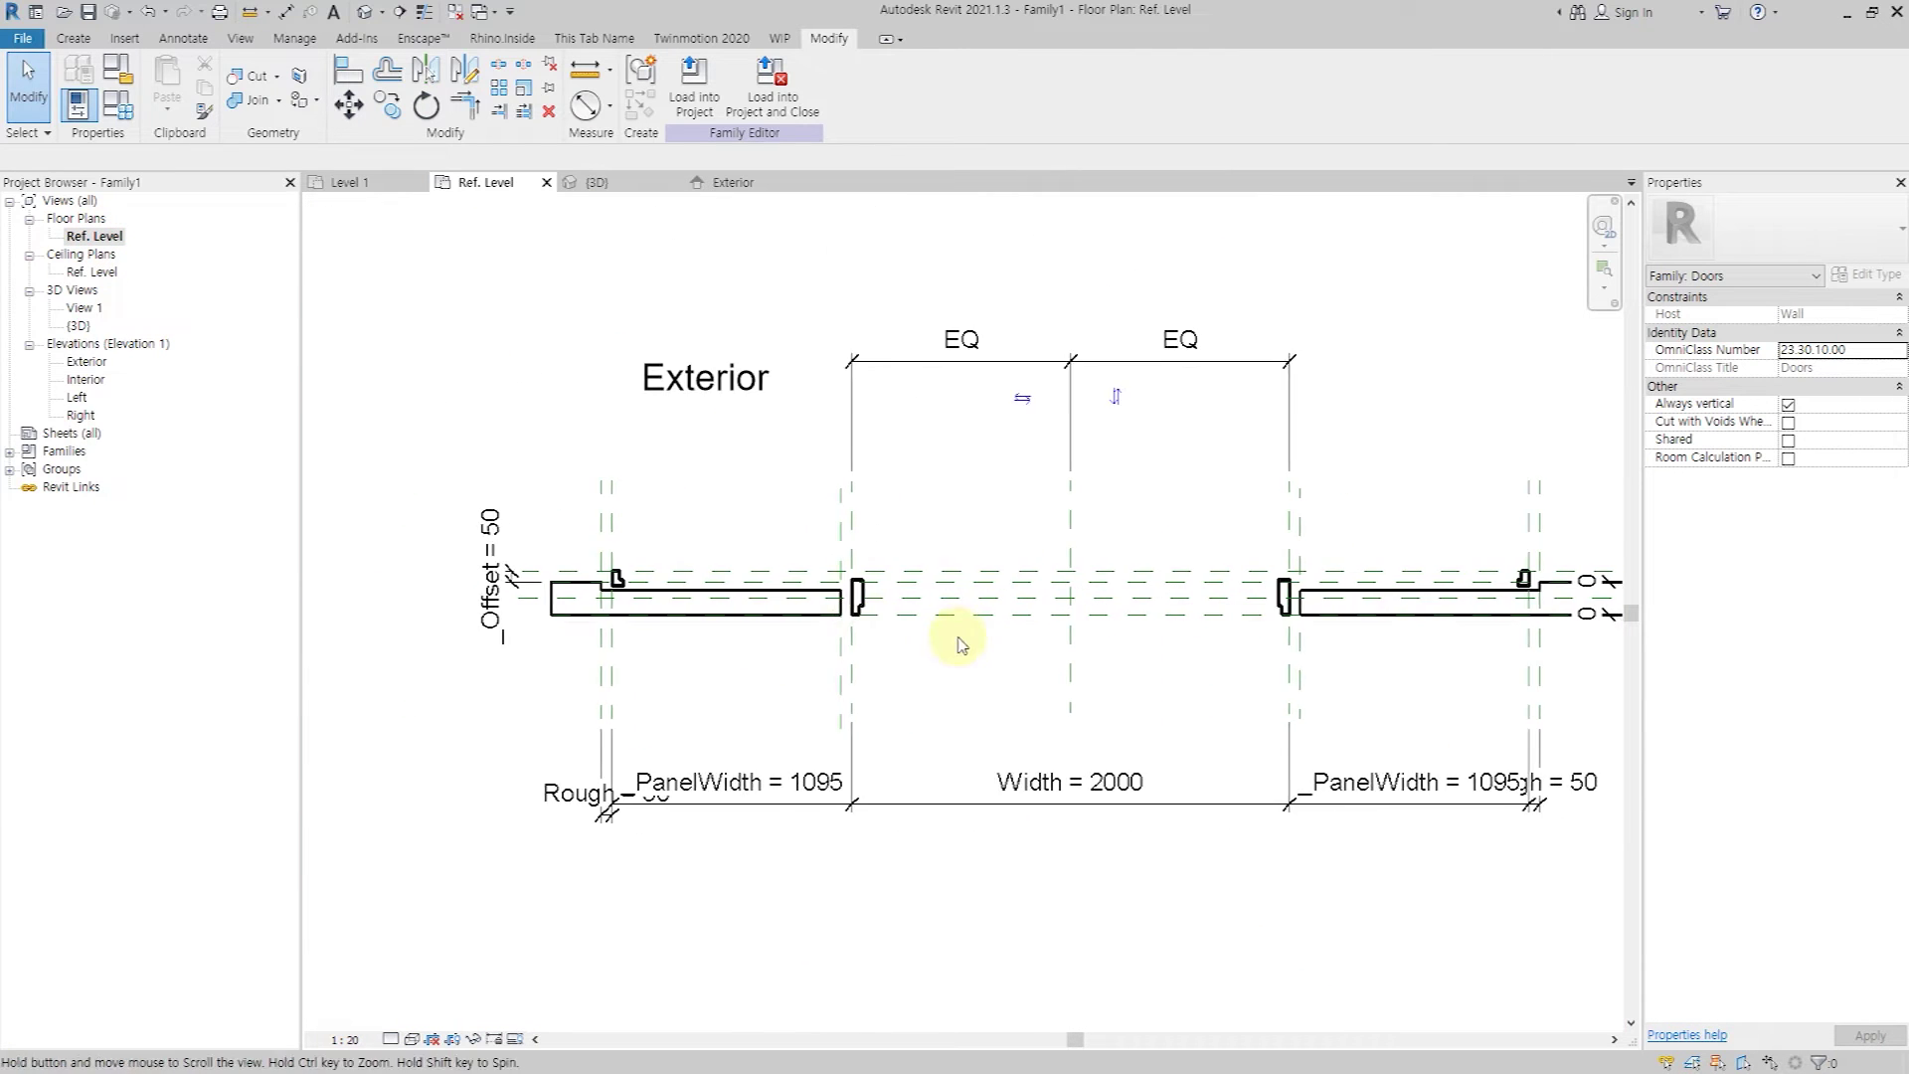
pyautogui.click(76, 42)
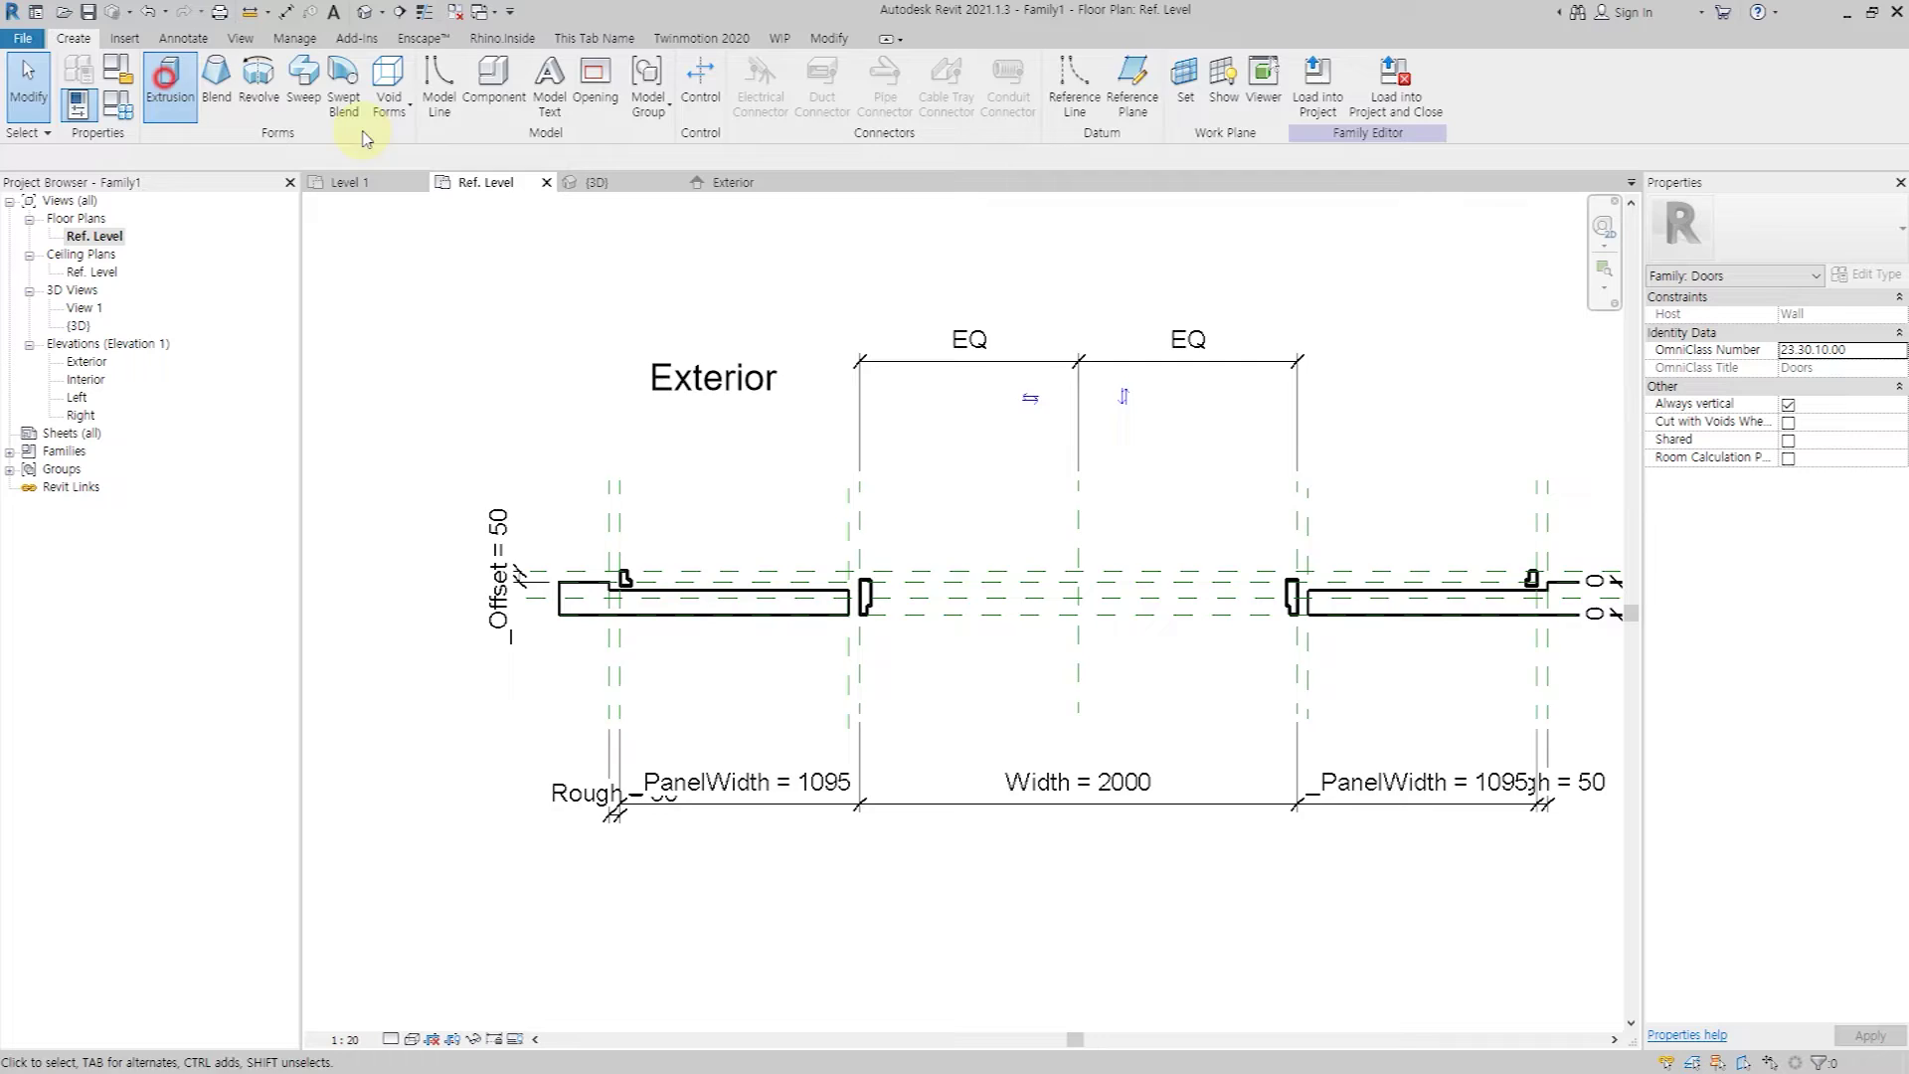
# Sketch the left panel rectangle and align and lock its edges to the frame references.
pyautogui.scroll(2, 730, 554)
pyautogui.click(616, 524)
pyautogui.click(898, 537)
pyautogui.press('a')
pyautogui.press('l')
pyautogui.scroll(2, 937, 637)
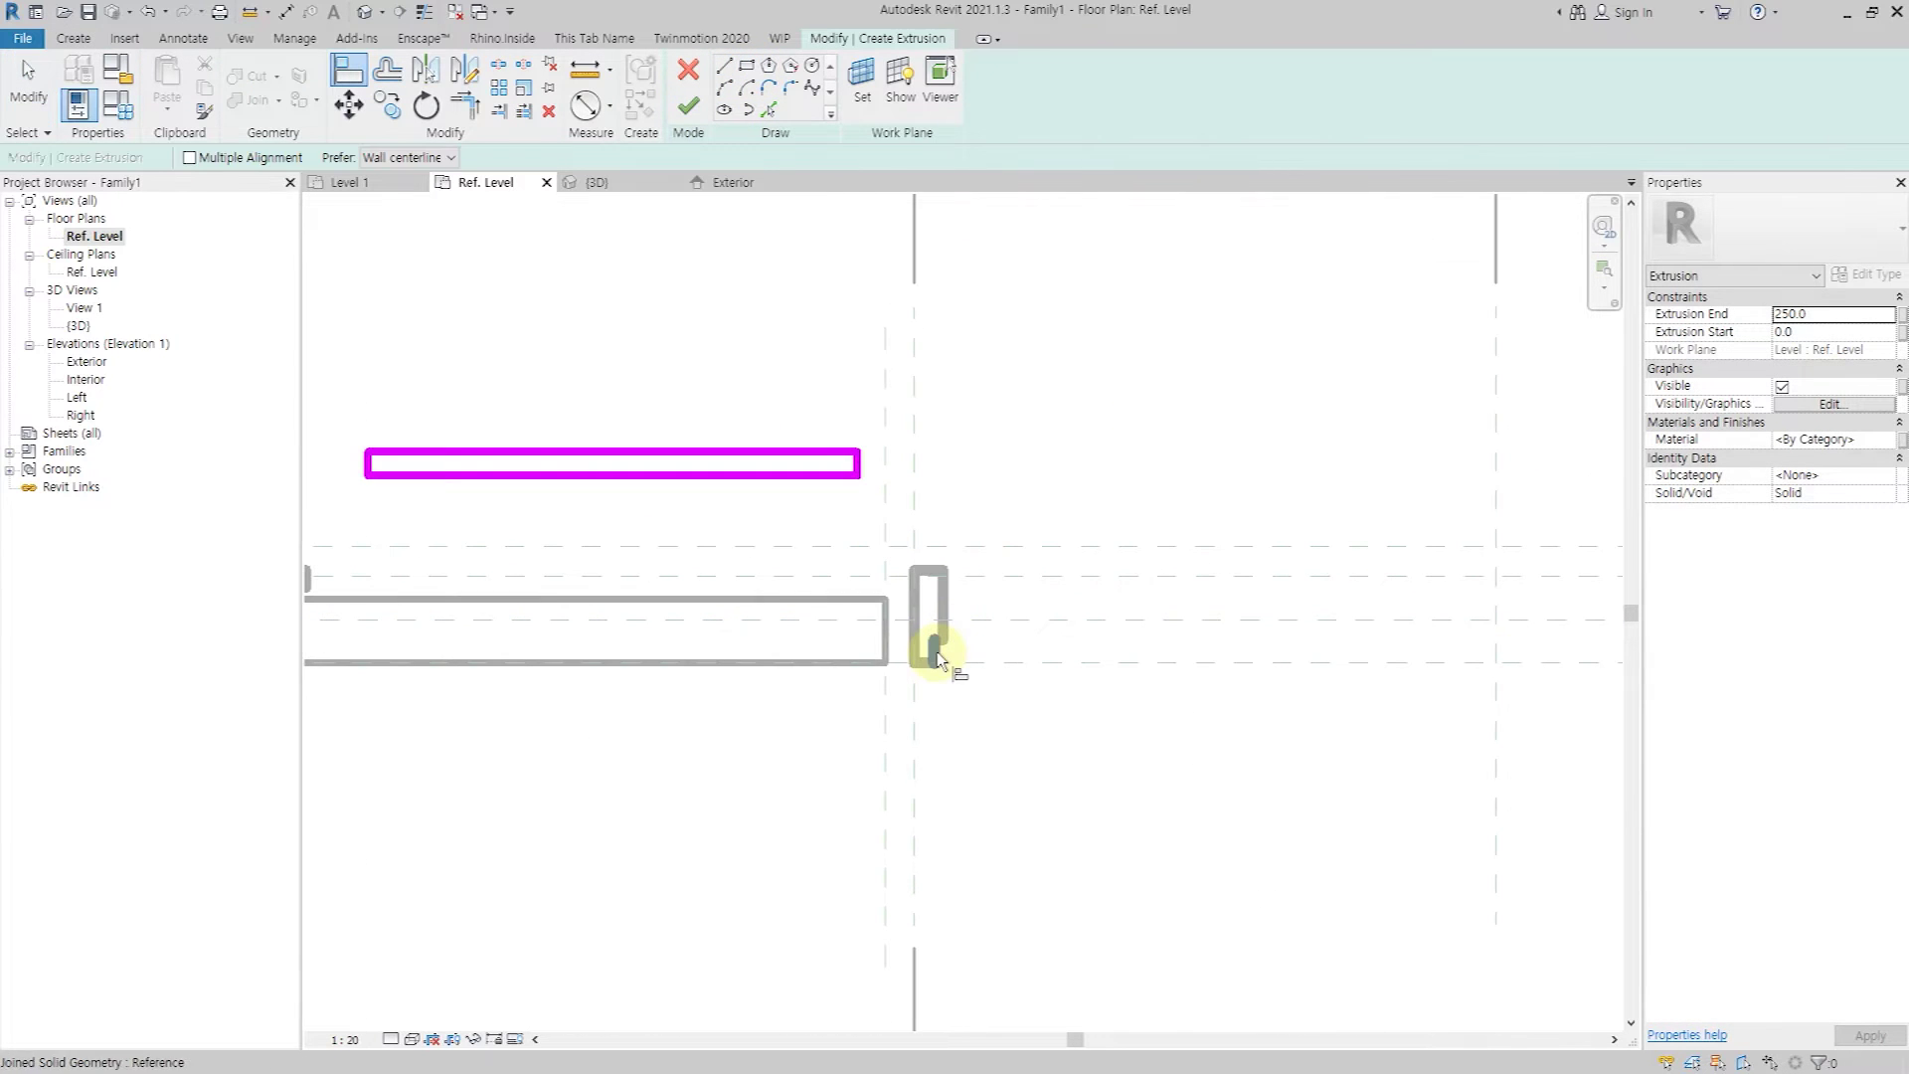
pyautogui.click(861, 475)
pyautogui.moveTo(305, 562); pyautogui.dragTo(554, 577, button='middle')
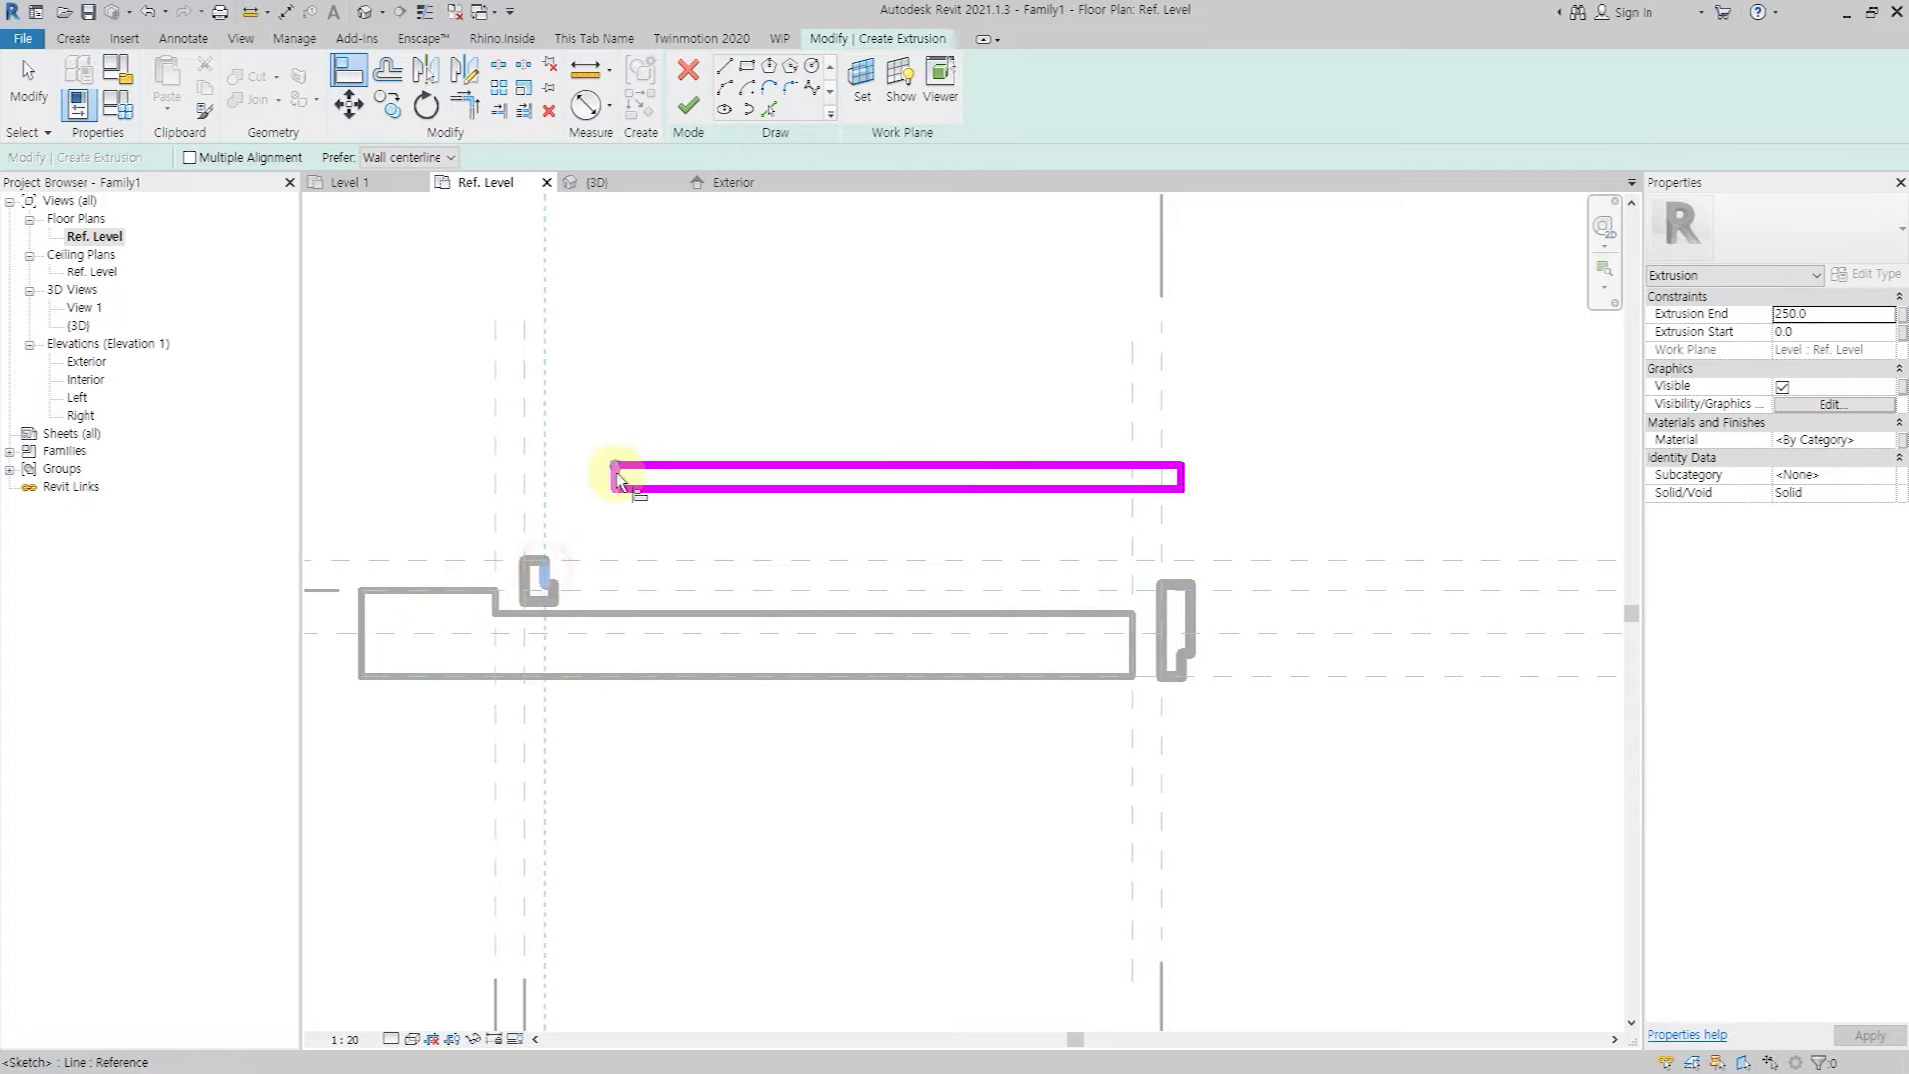
pyautogui.click(1088, 489)
pyautogui.click(881, 562)
pyautogui.click(883, 465)
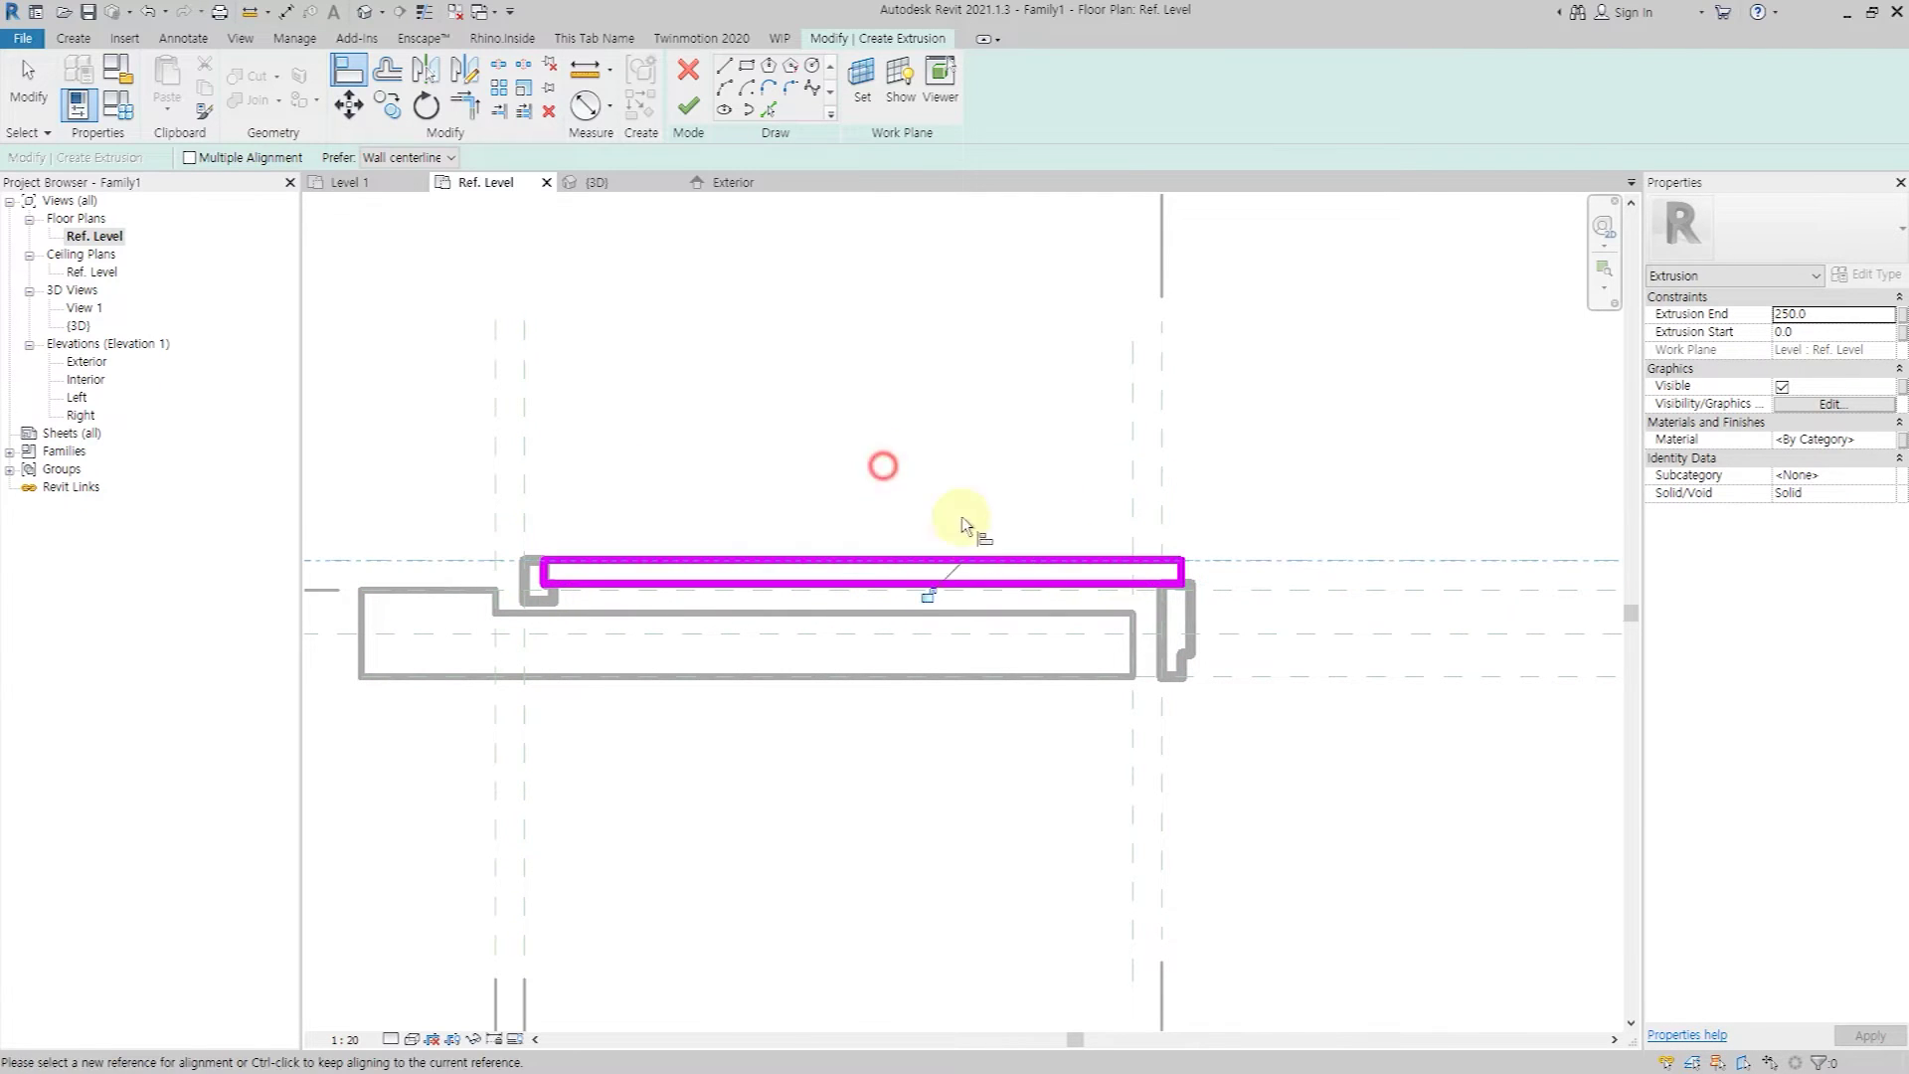
# Mirror a copy of the panel rectangle across the door centre line.
pyautogui.scroll(-2, 908, 605)
pyautogui.click(796, 577)
pyautogui.scroll(-2, 973, 618)
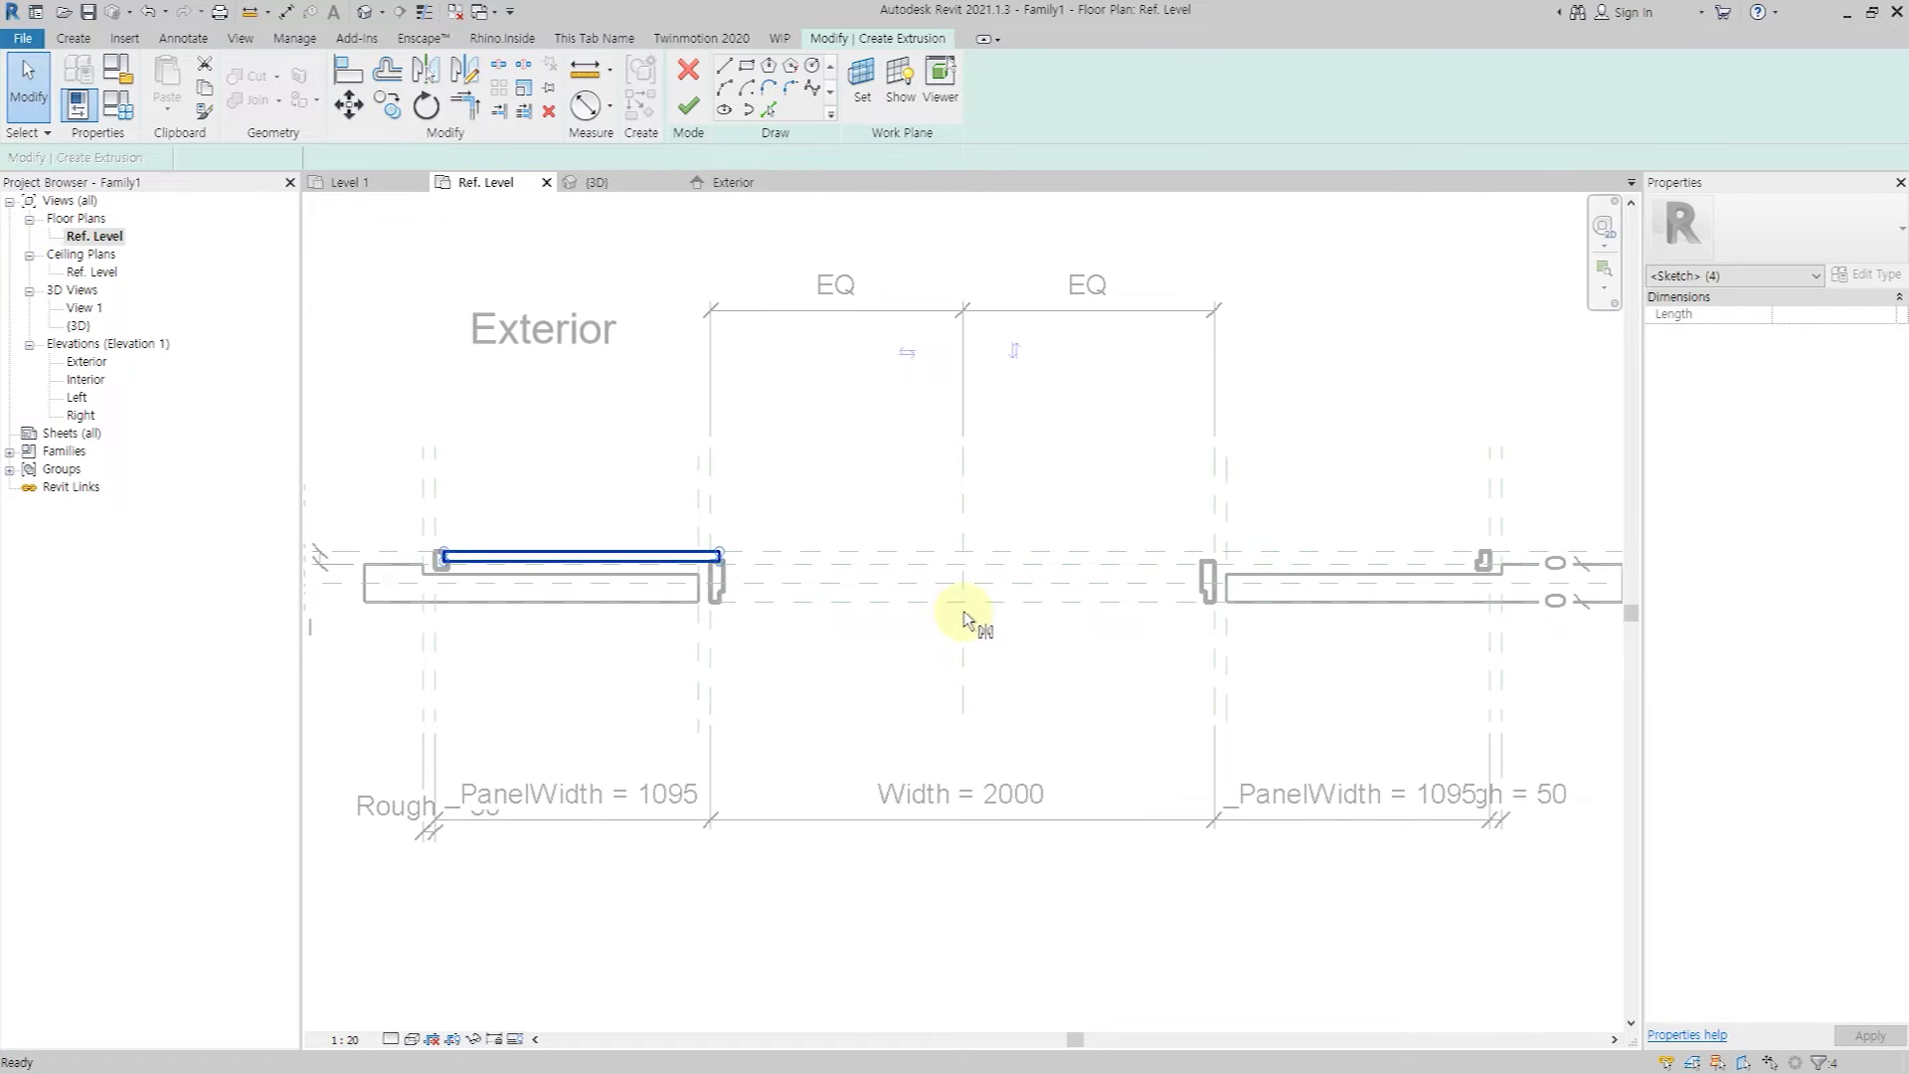
pyautogui.press('m')
pyautogui.press('m')
pyautogui.click(965, 646)
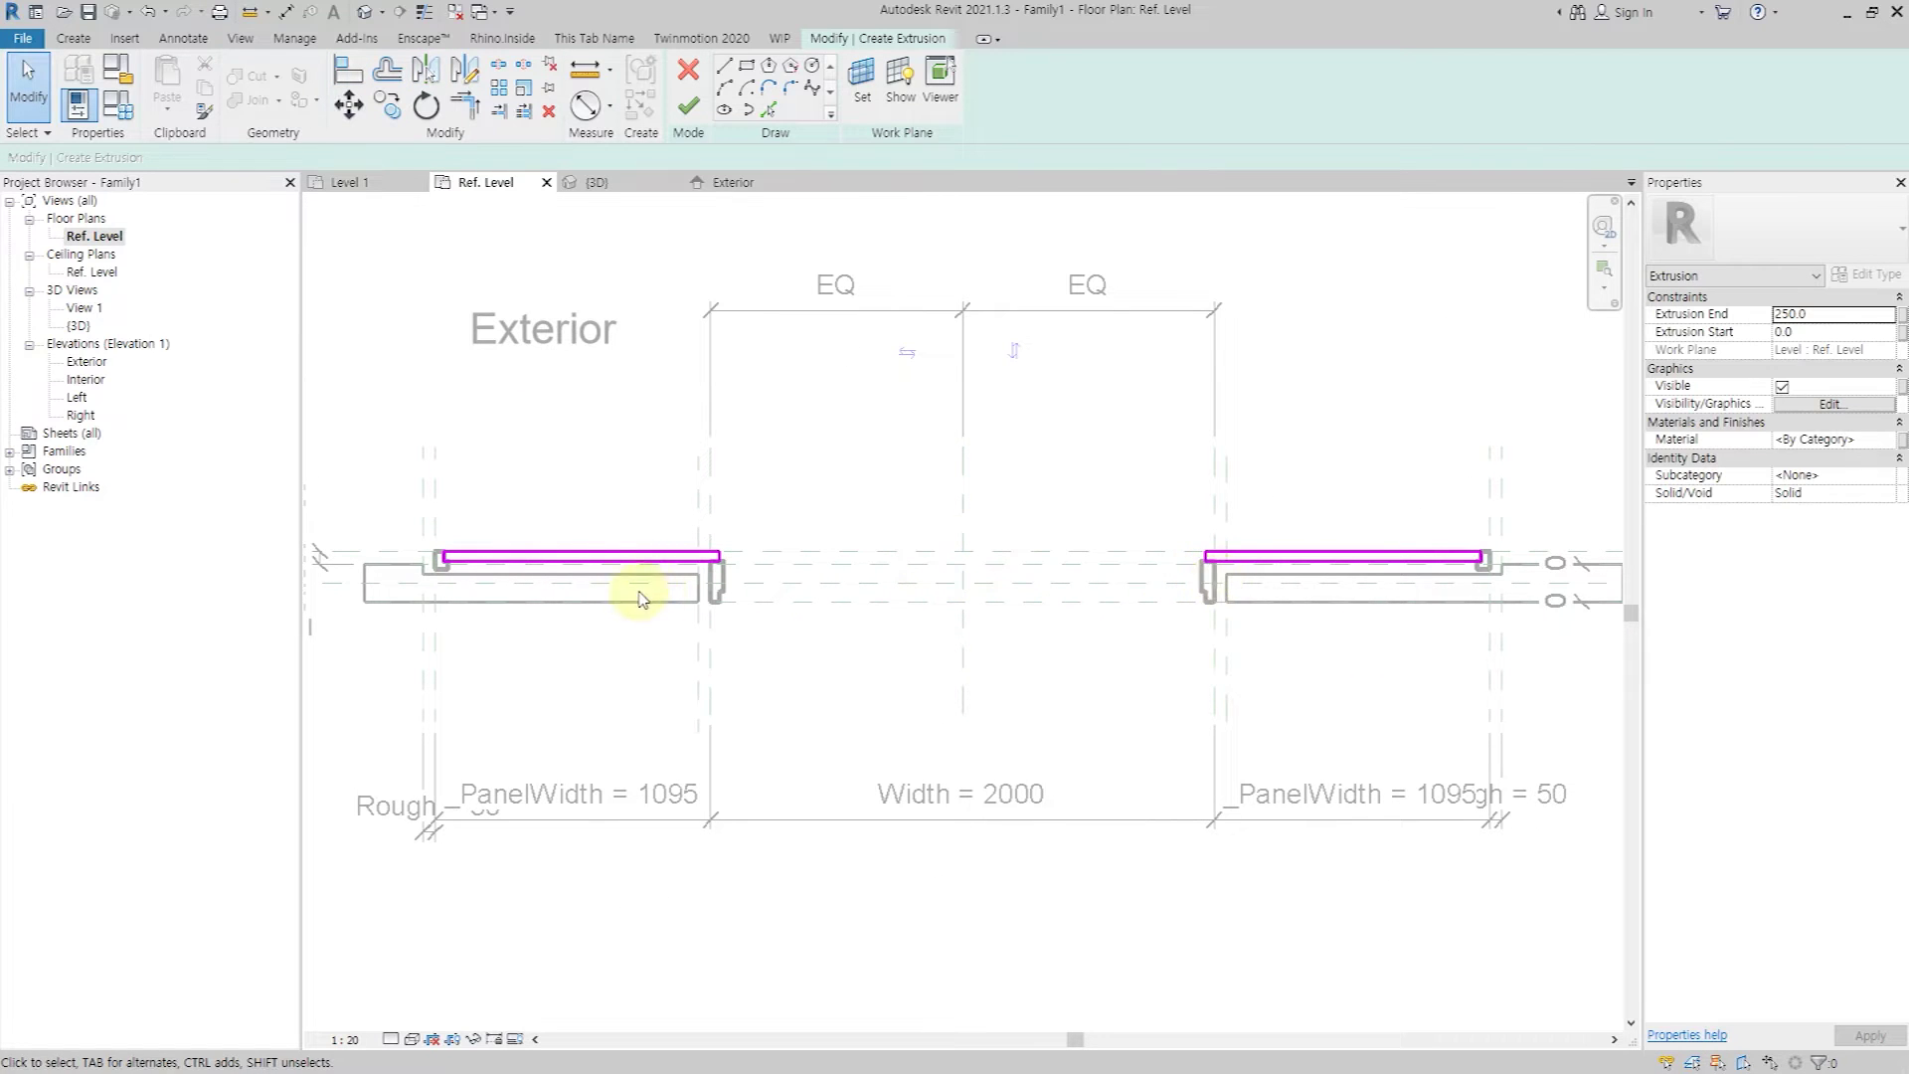
# Dimension the left panel's 40 thickness and label it _PanelThk.
pyautogui.scroll(2, 633, 573)
pyautogui.press('i')
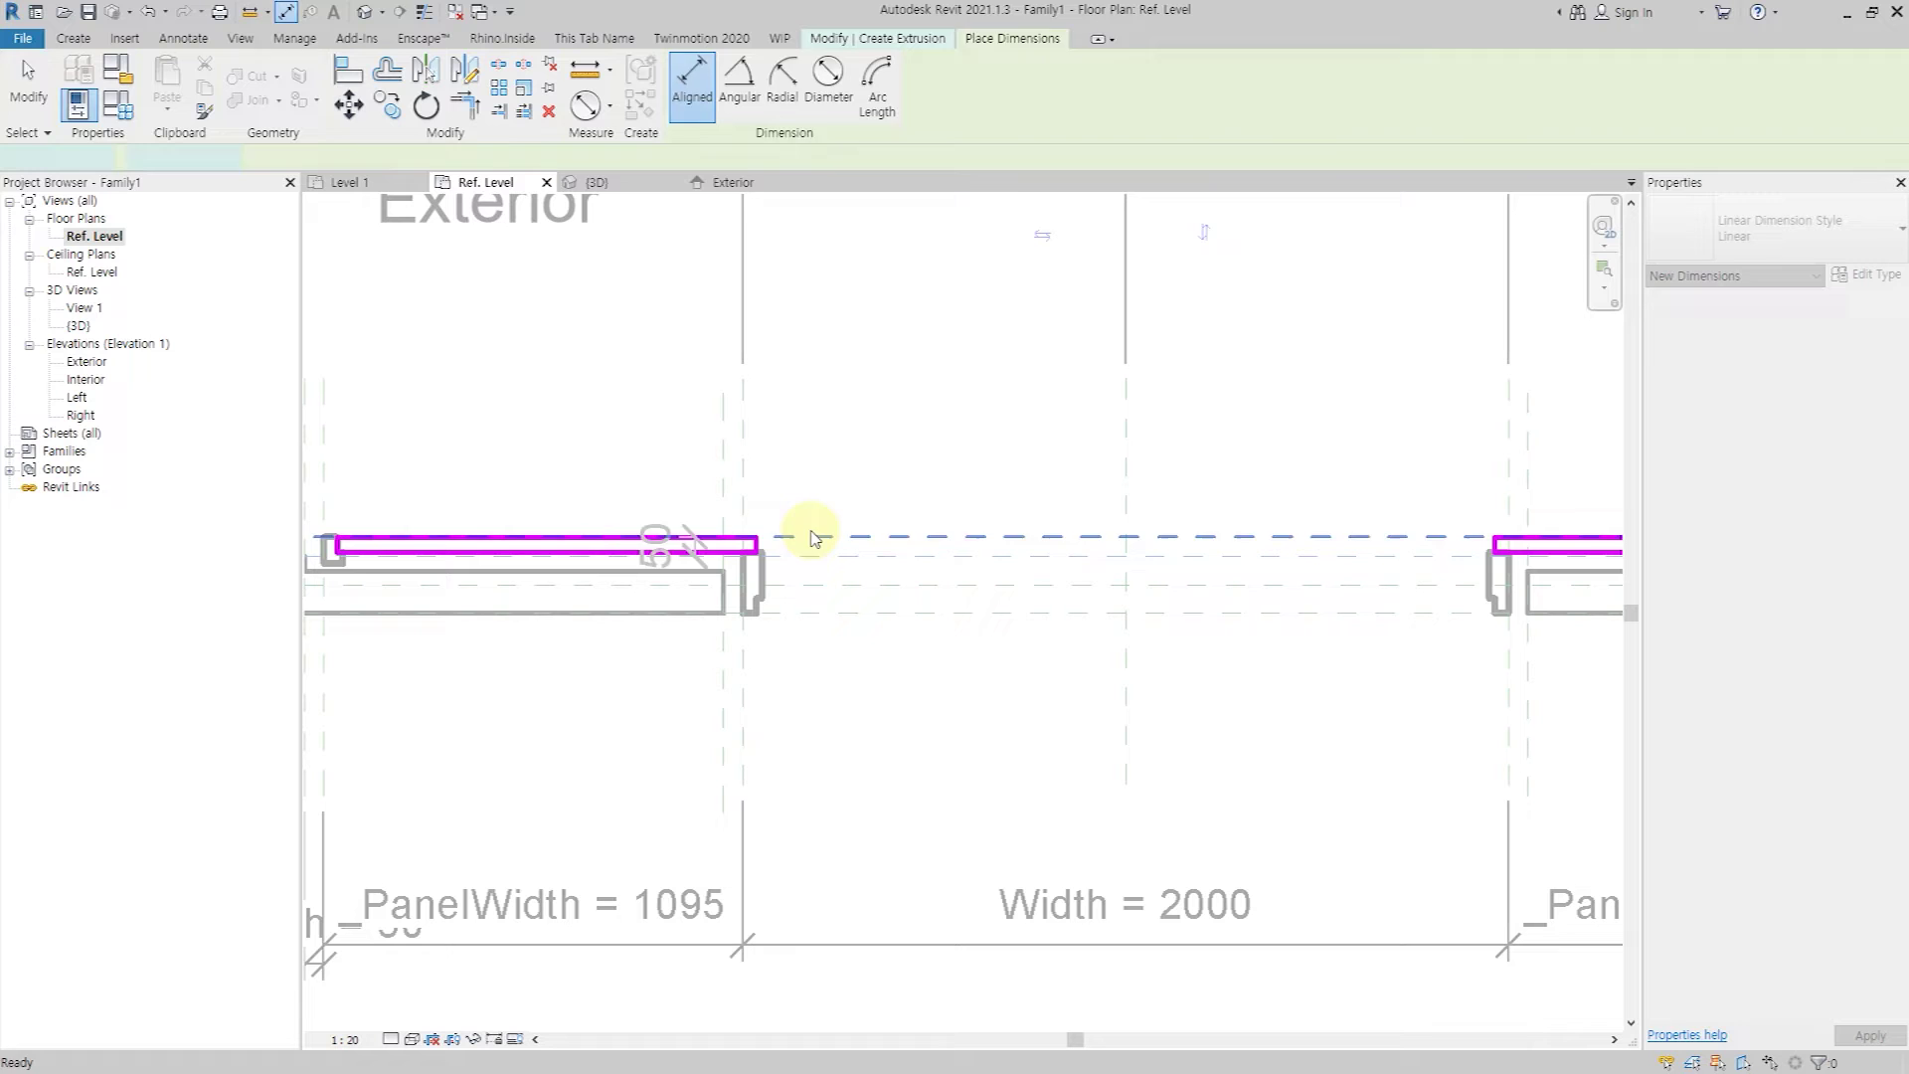
pyautogui.press('Escape')
pyautogui.press('d')
pyautogui.press('i')
pyautogui.click(636, 538)
pyautogui.click(637, 552)
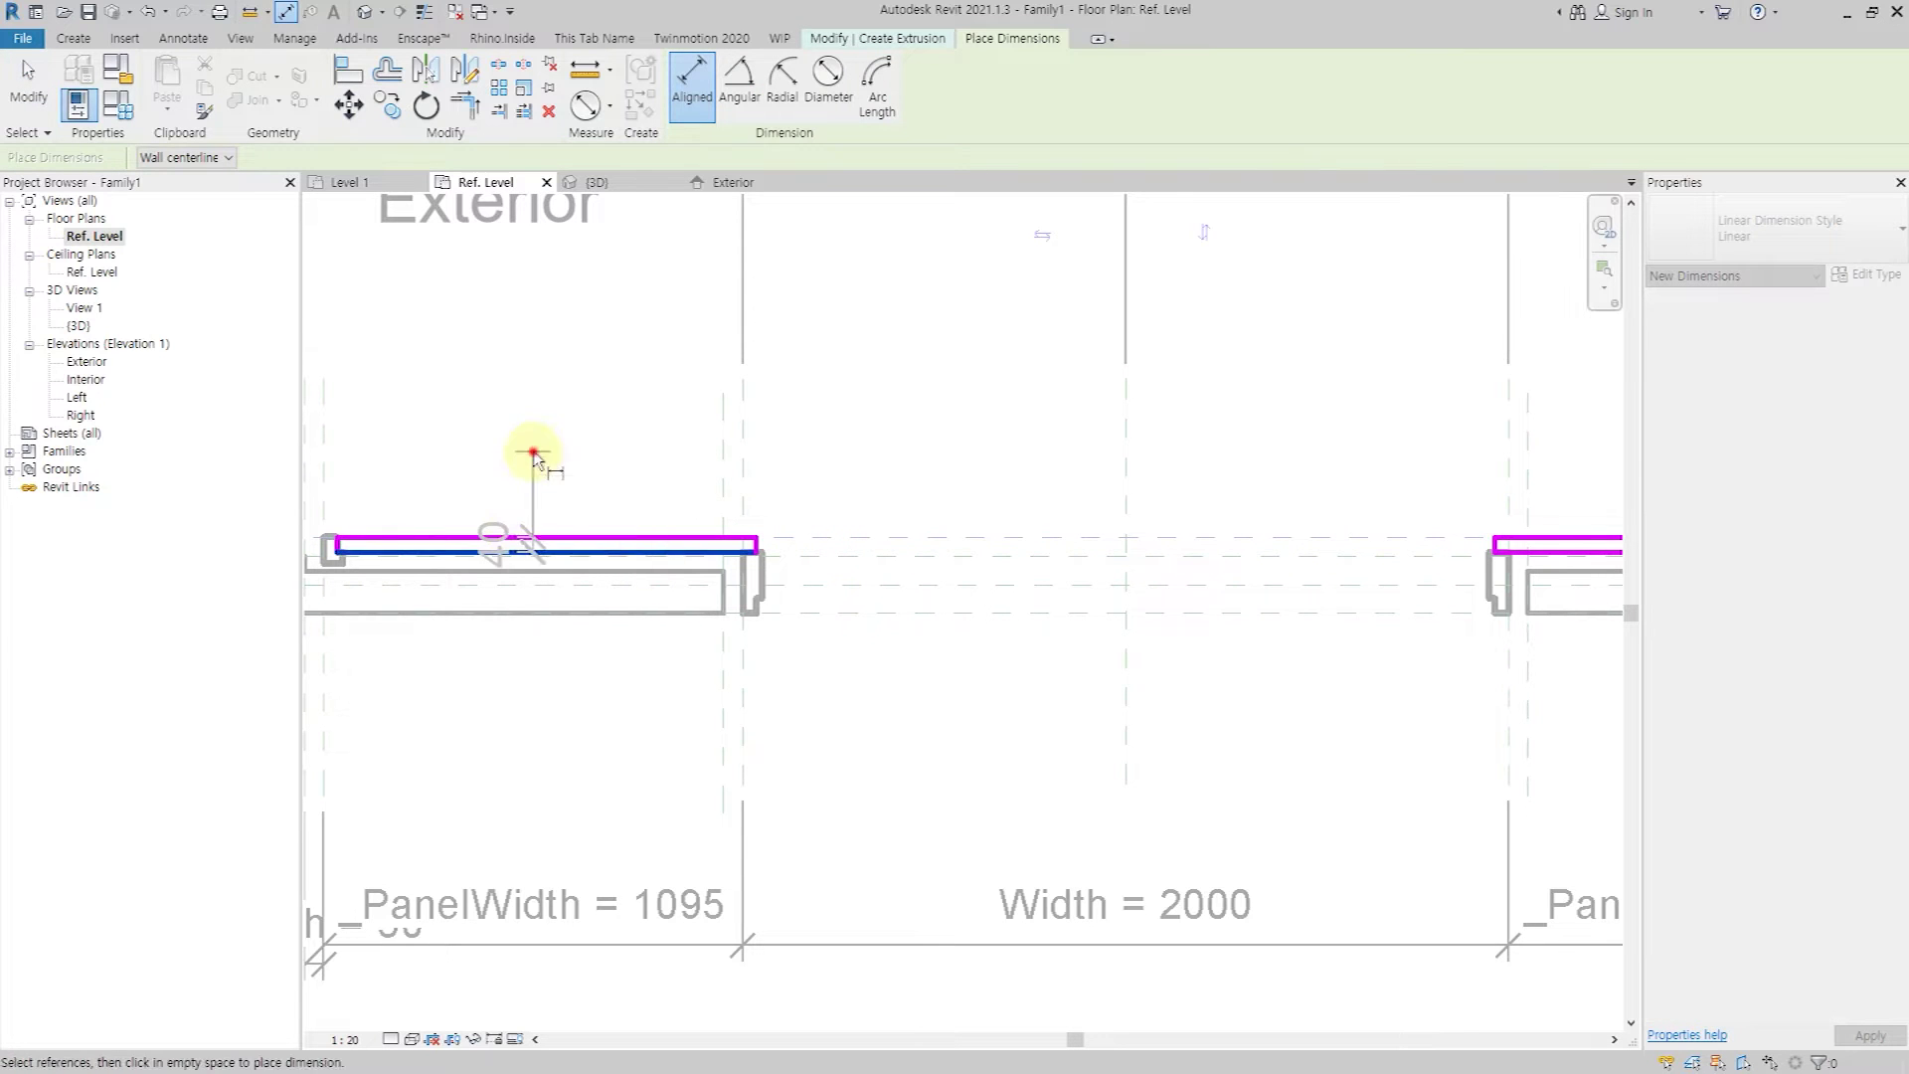
pyautogui.click(533, 546)
pyautogui.press('Escape')
pyautogui.click(733, 82)
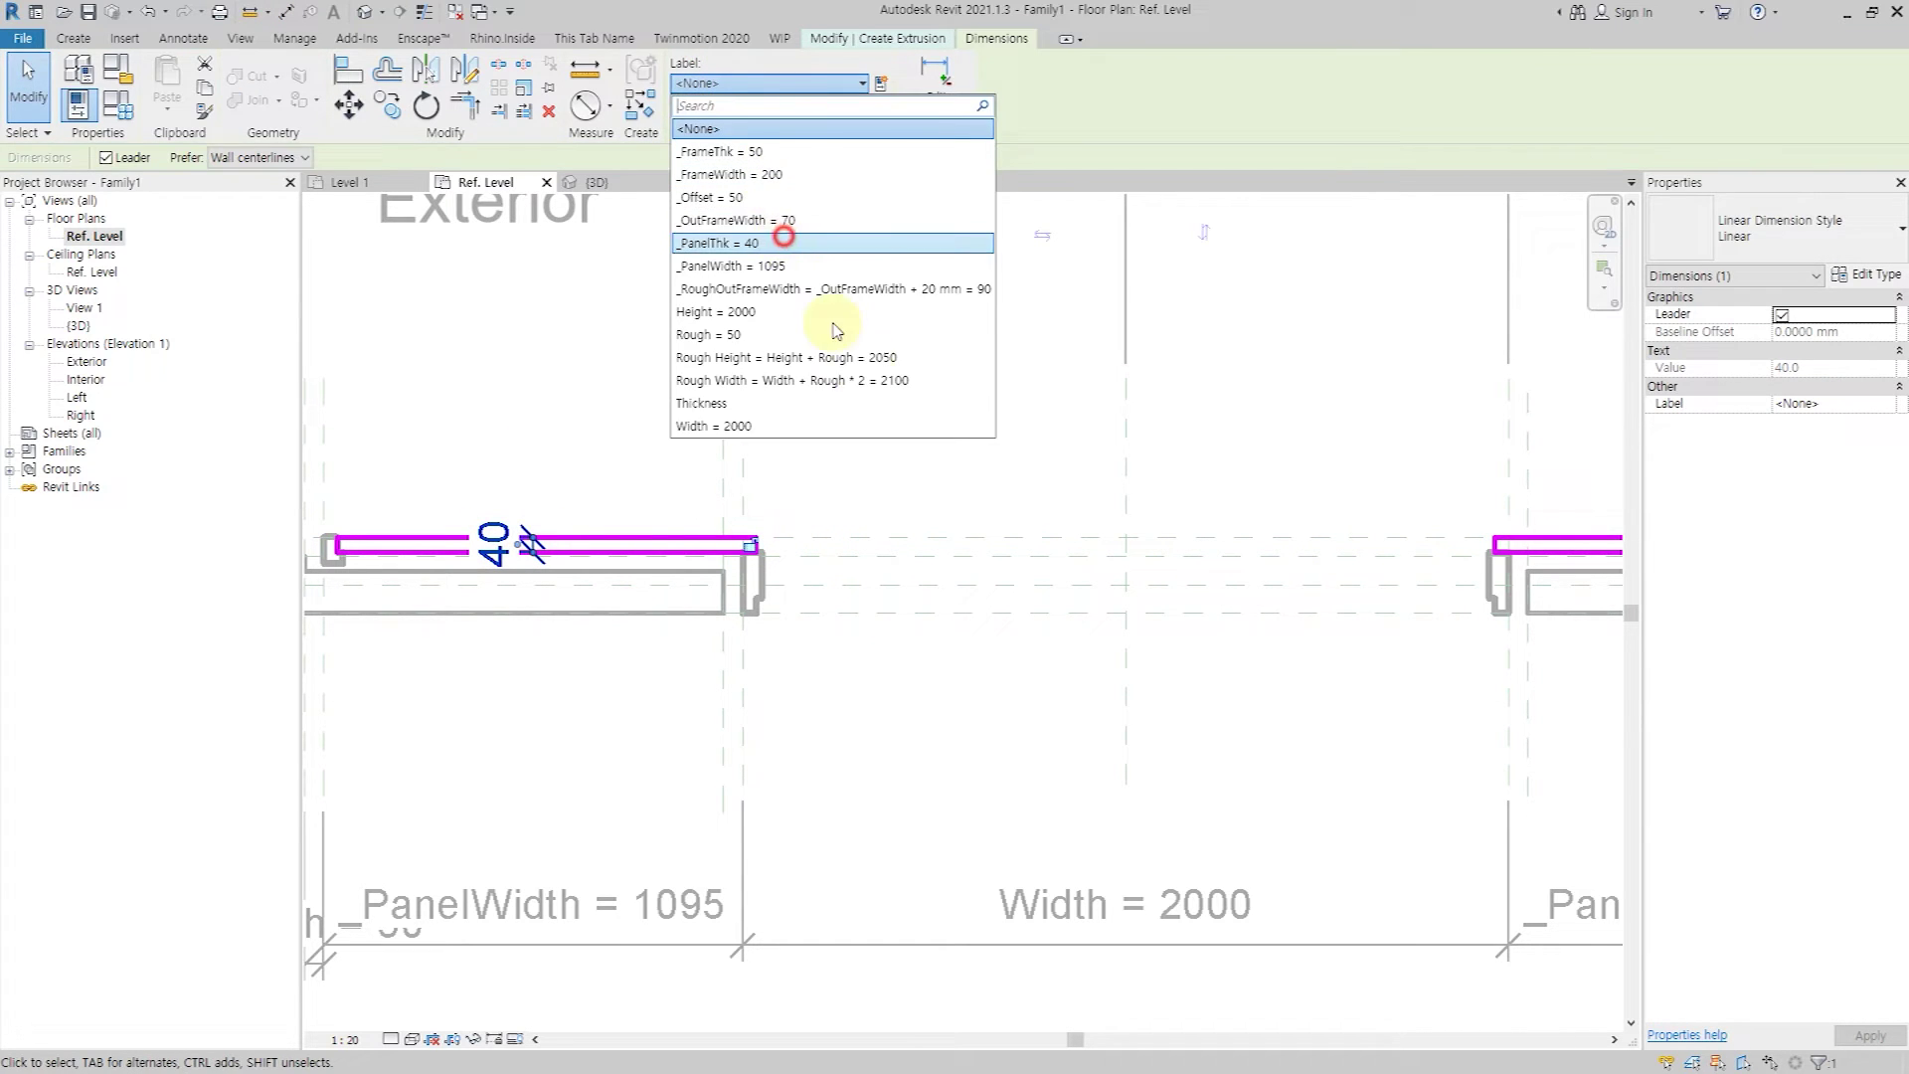
pyautogui.click(780, 238)
pyautogui.click(874, 392)
# Align the right panel's end to the frame reference, undoing one misplaced alignment.
pyautogui.moveTo(1371, 484); pyautogui.dragTo(820, 473, button='middle')
pyautogui.scroll(3, 954, 567)
pyautogui.press('l')
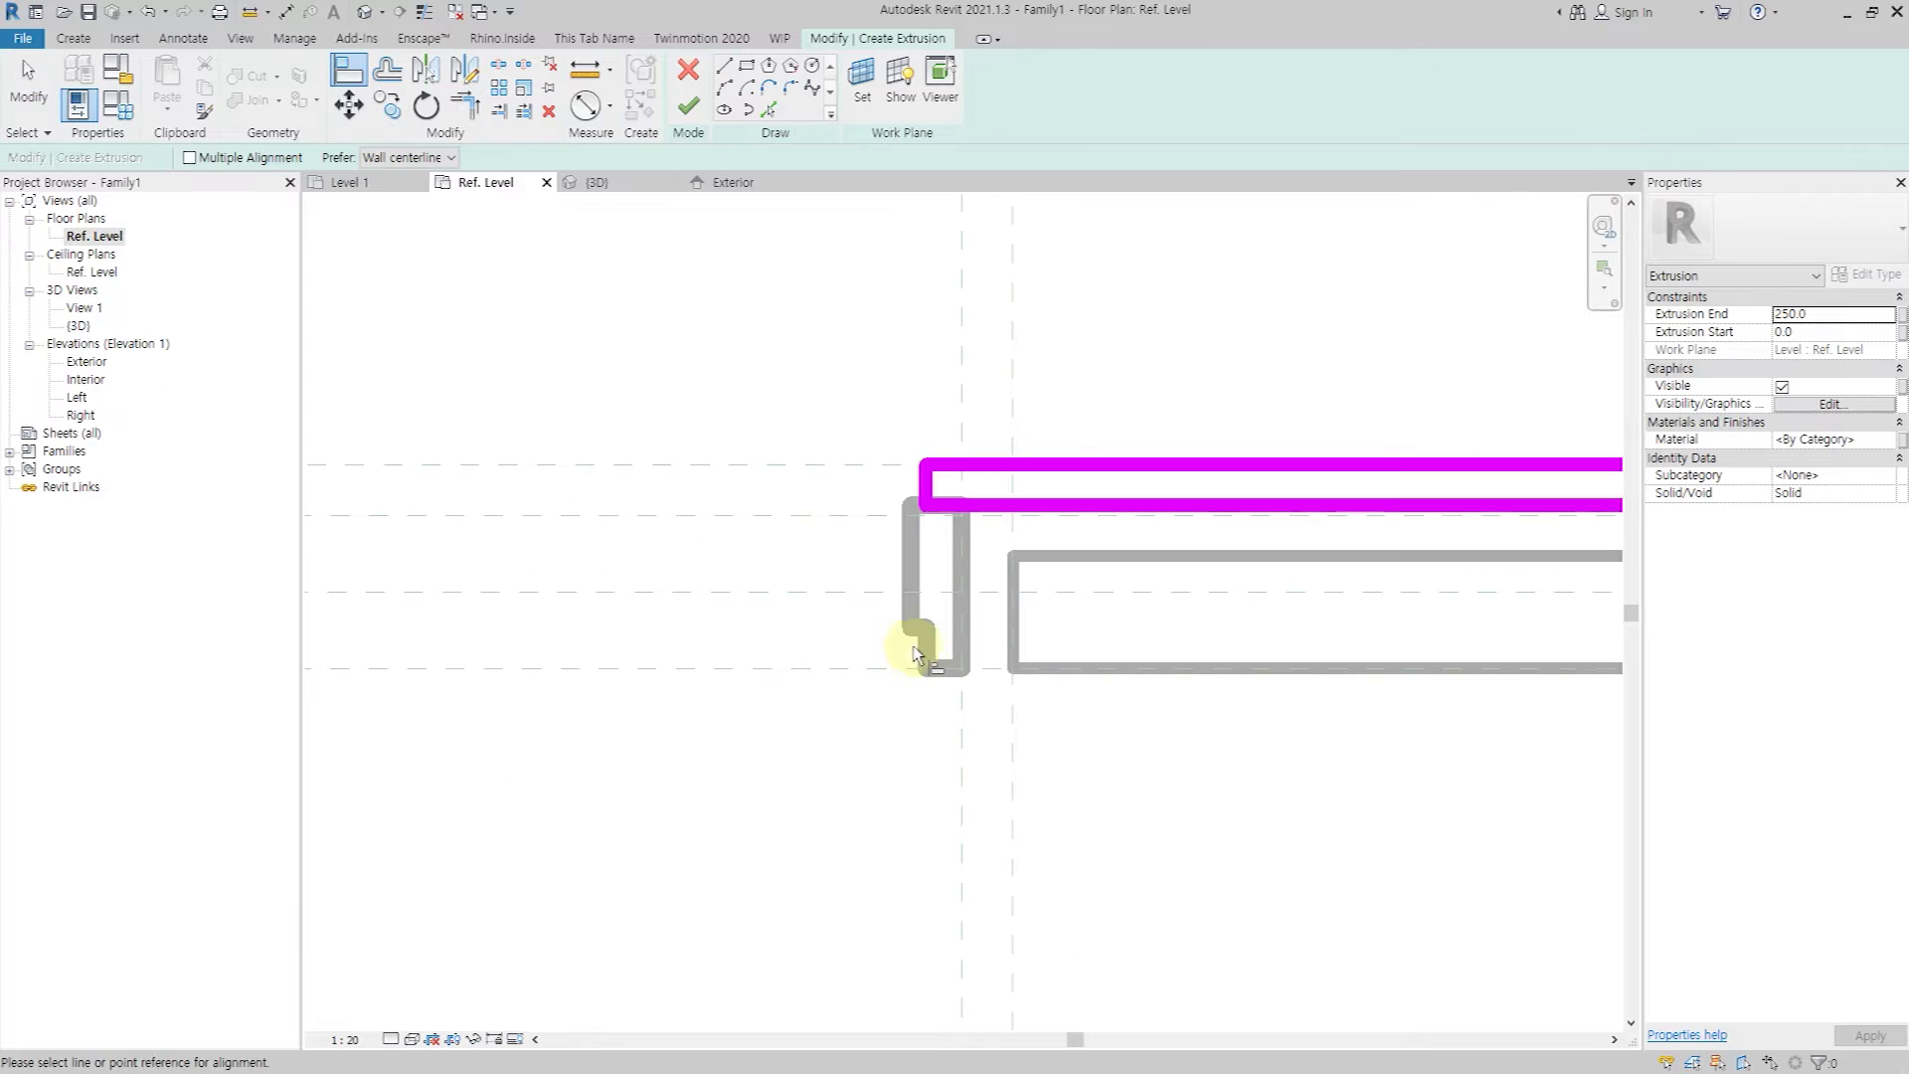
pyautogui.scroll(-2, 903, 545)
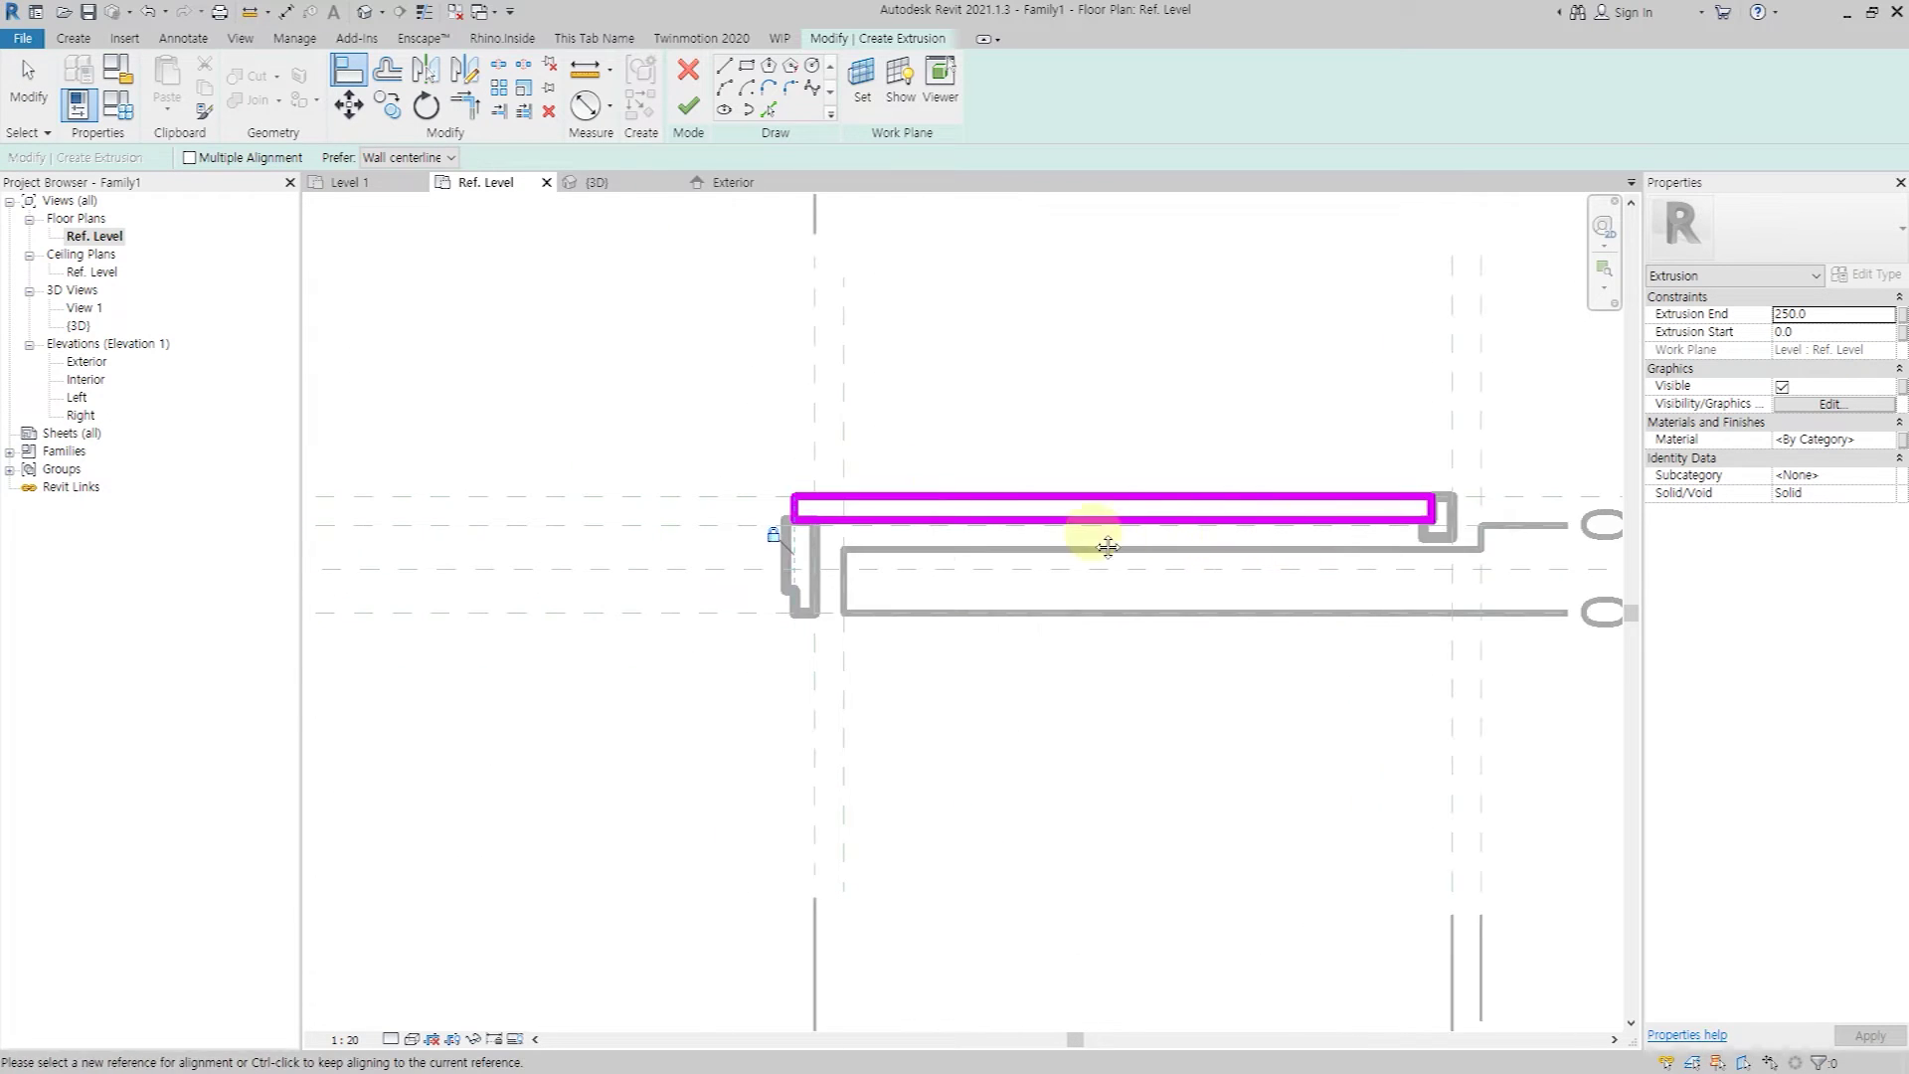
pyautogui.scroll(4, 1267, 489)
pyautogui.click(1257, 490)
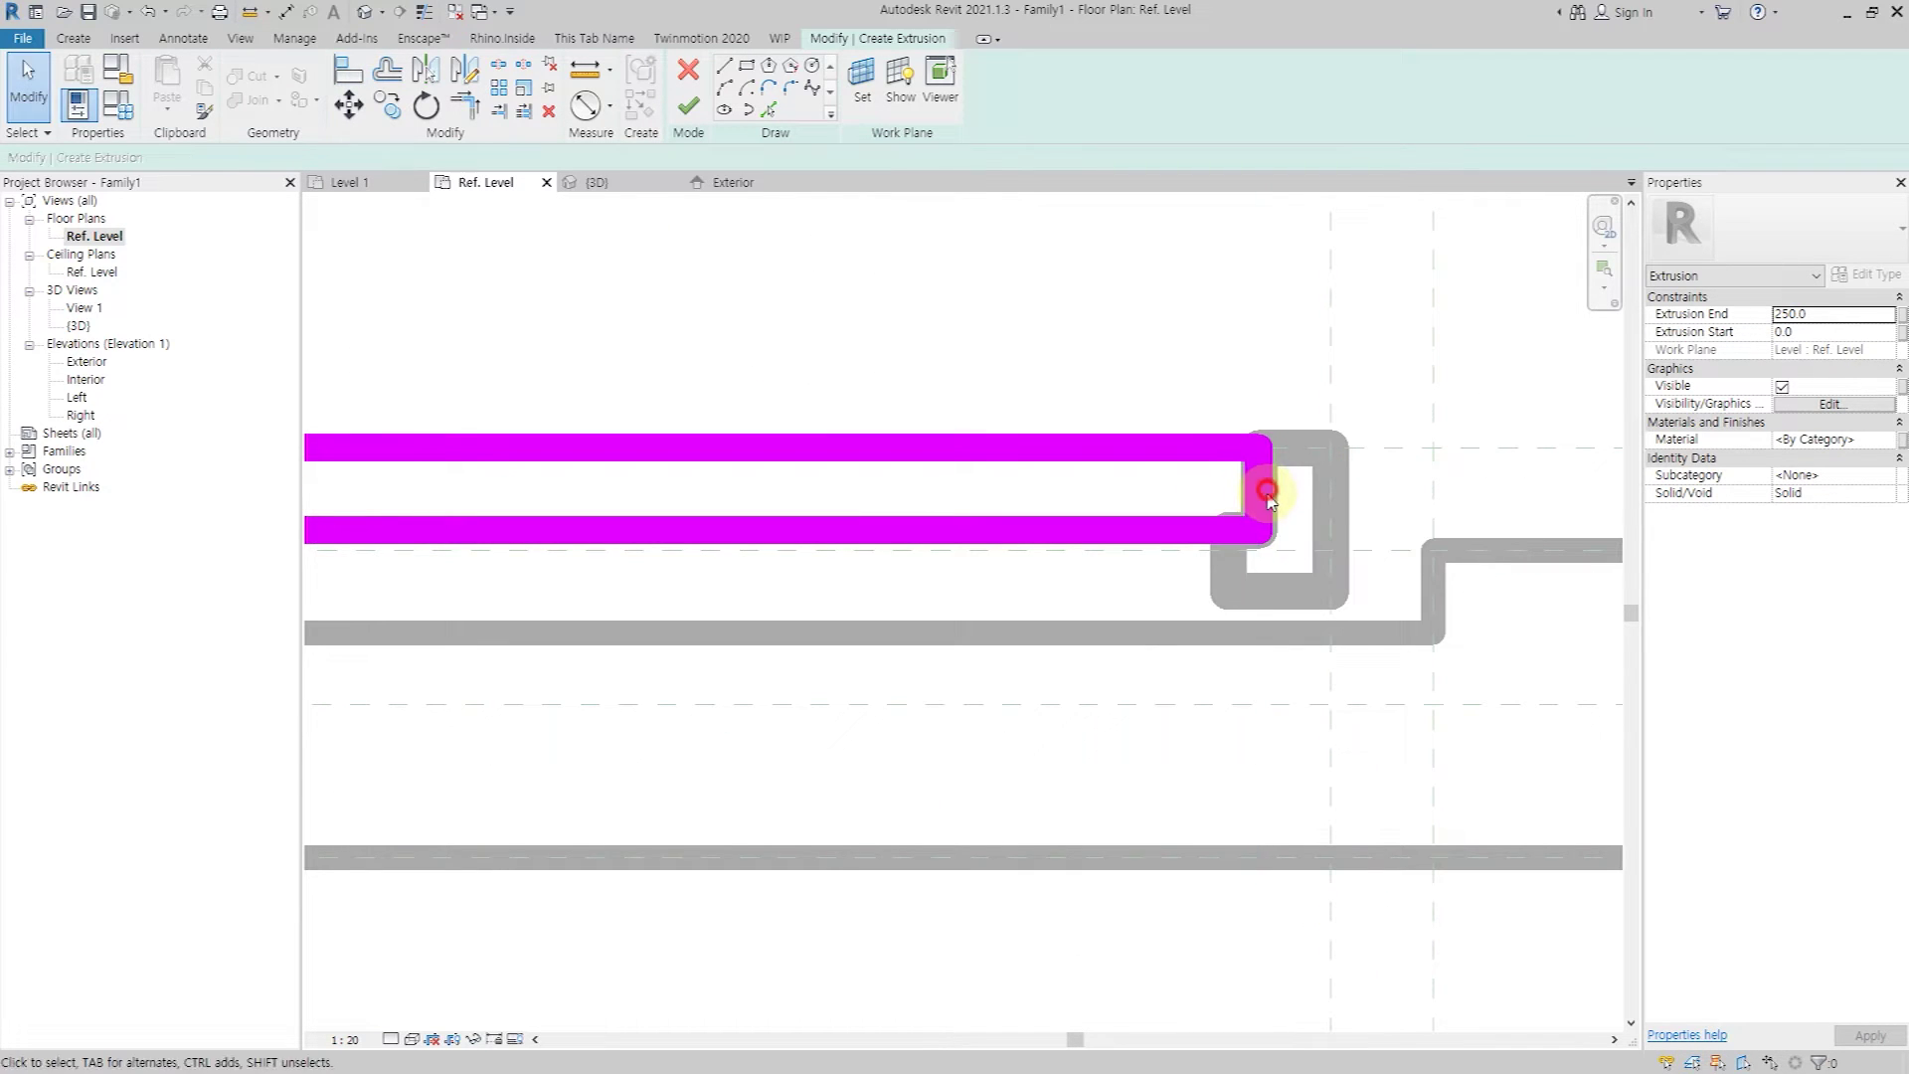
pyautogui.hotkey('ctrl', 'z')
pyautogui.press('a')
pyautogui.press('l')
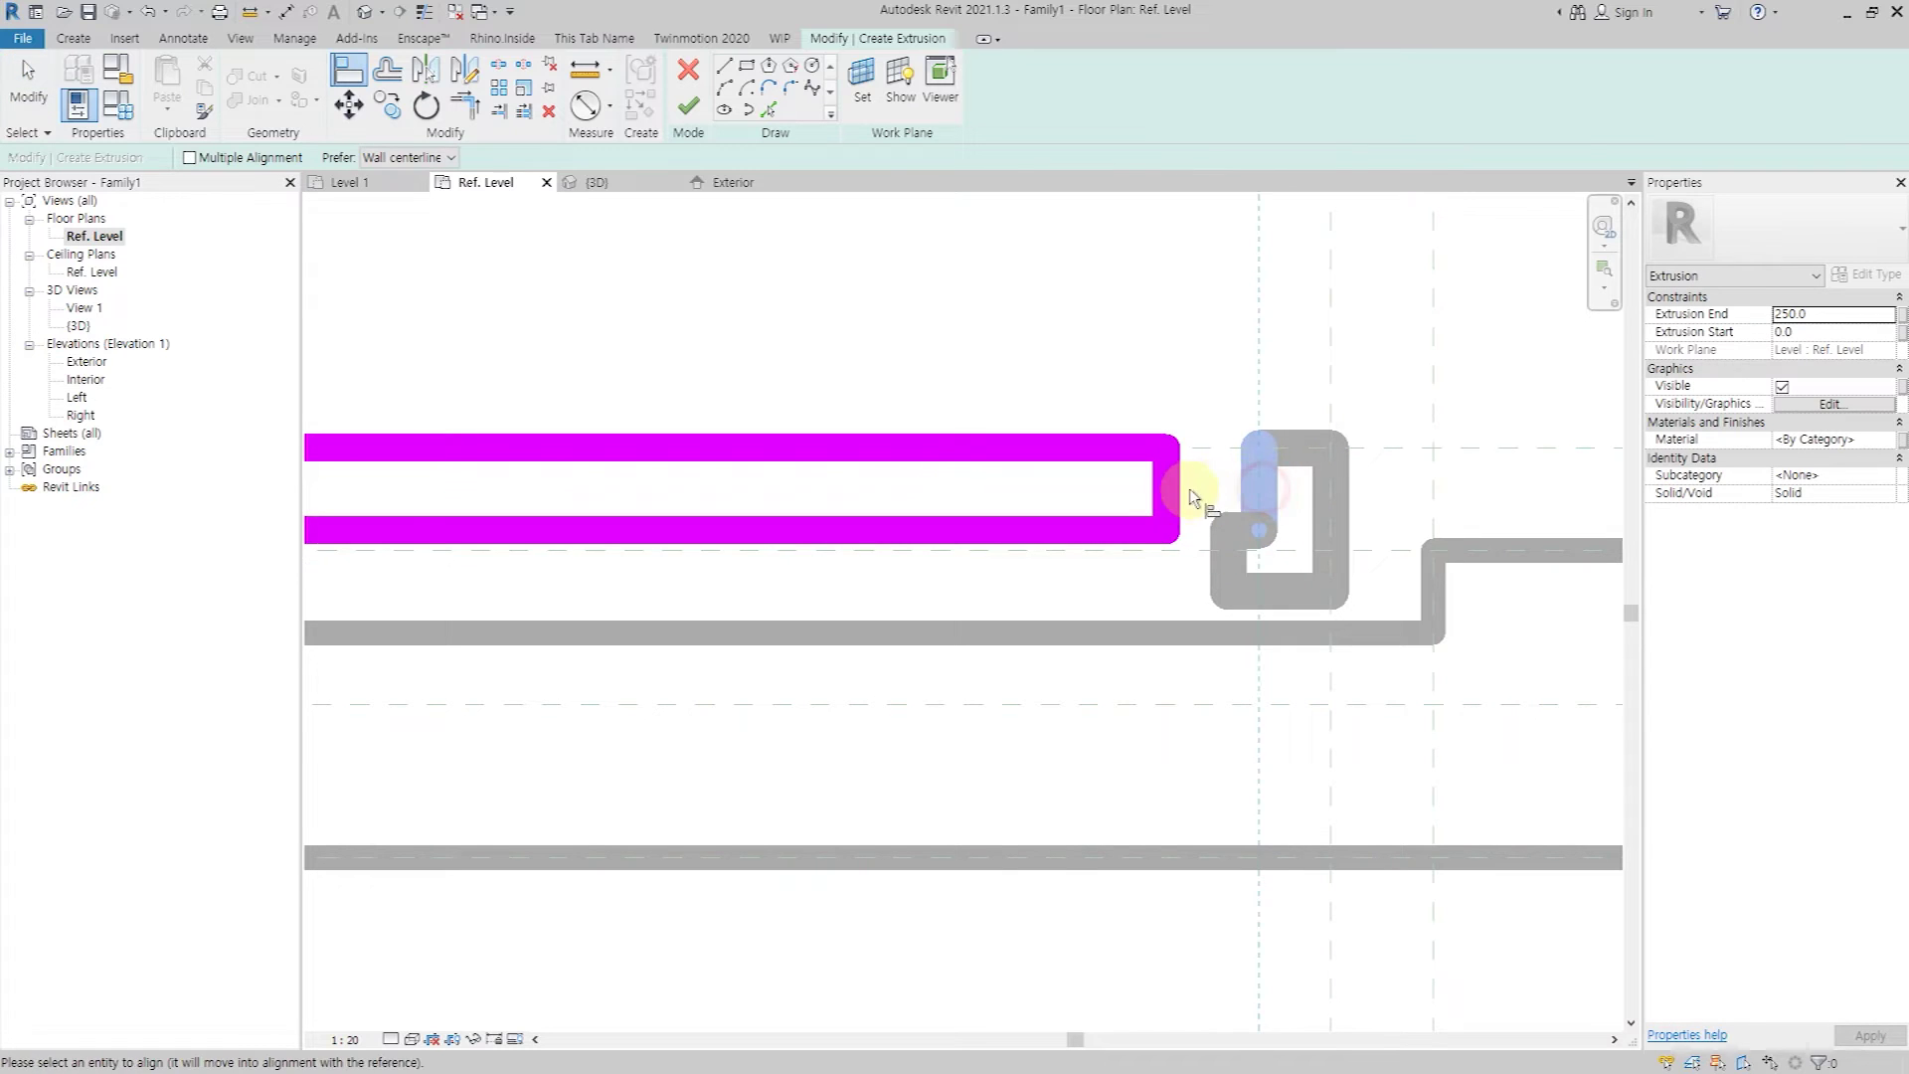
pyautogui.click(1189, 494)
pyautogui.press('Escape')
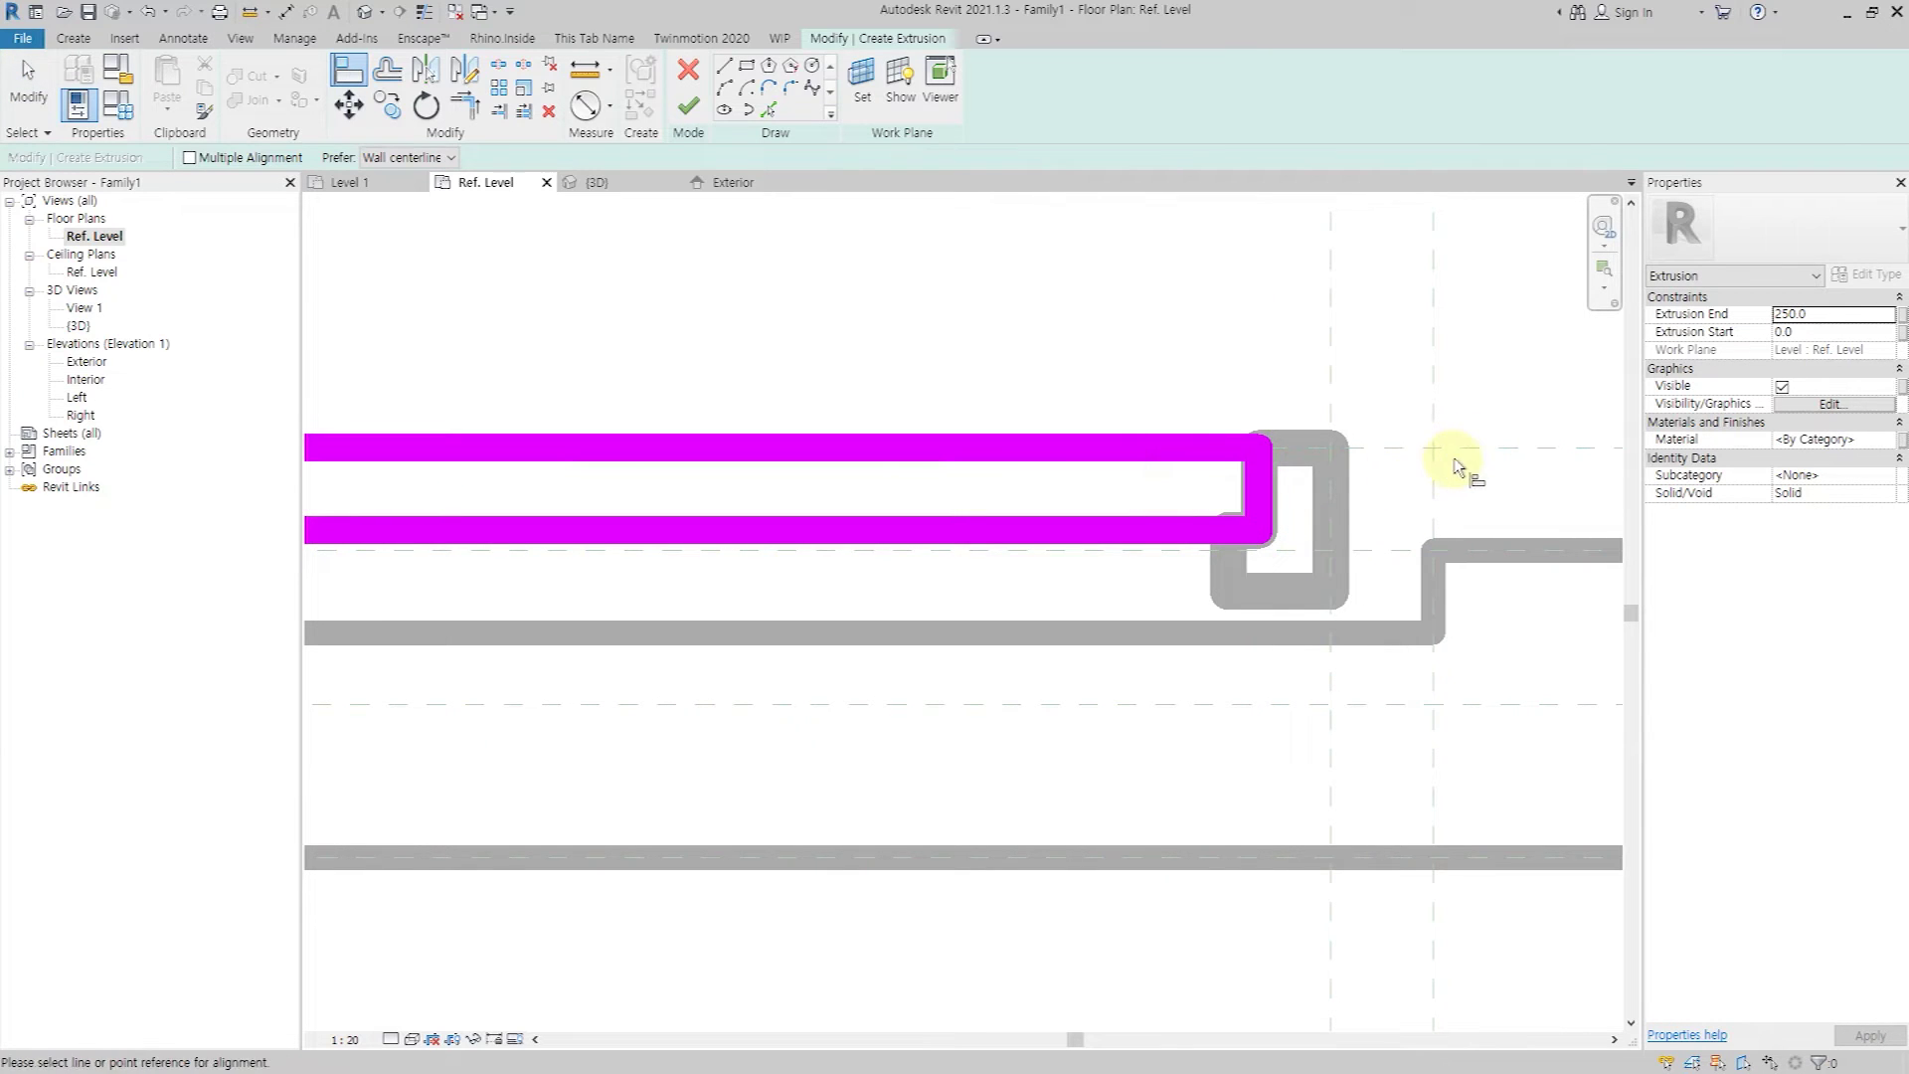
# Align and lock the right panel's top edge to the dashed reference plane.
pyautogui.press('a')
pyautogui.press('l')
pyautogui.click(1471, 448)
pyautogui.click(985, 445)
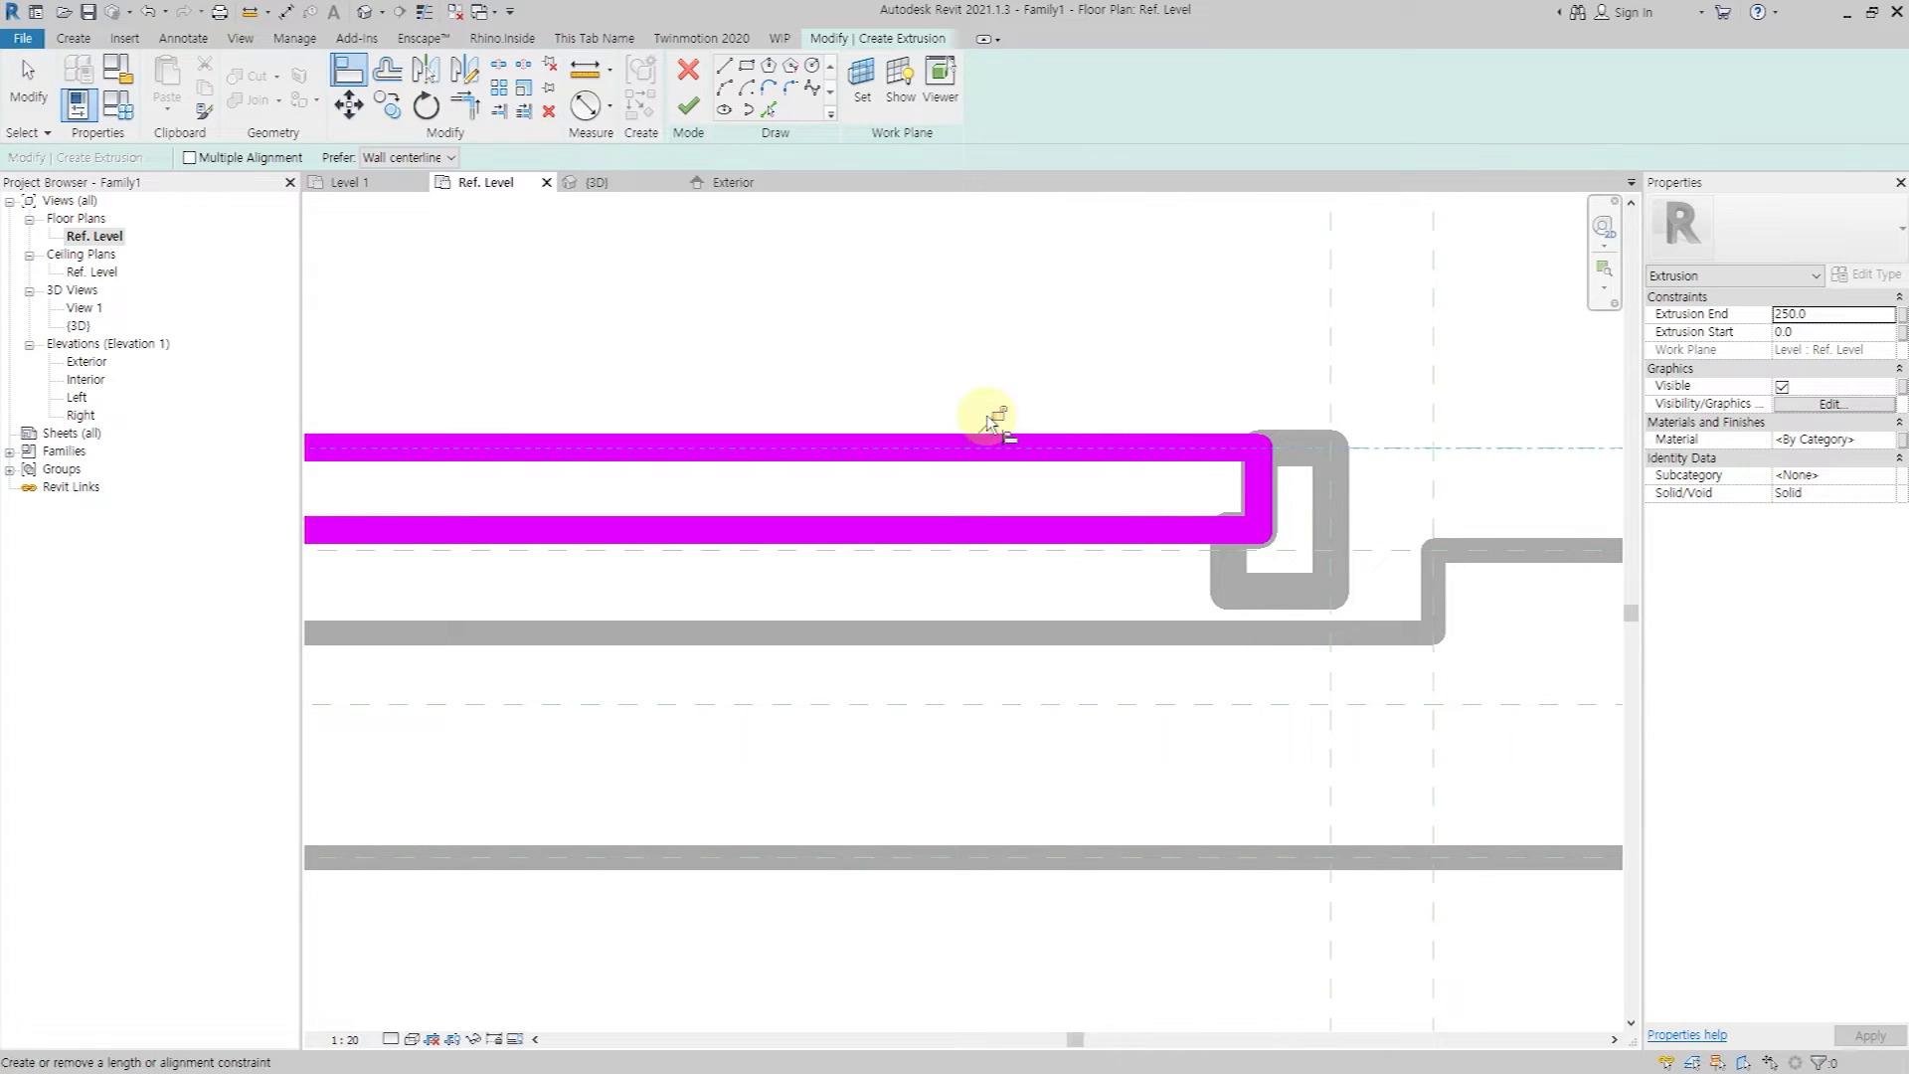
pyautogui.scroll(-3, 1130, 554)
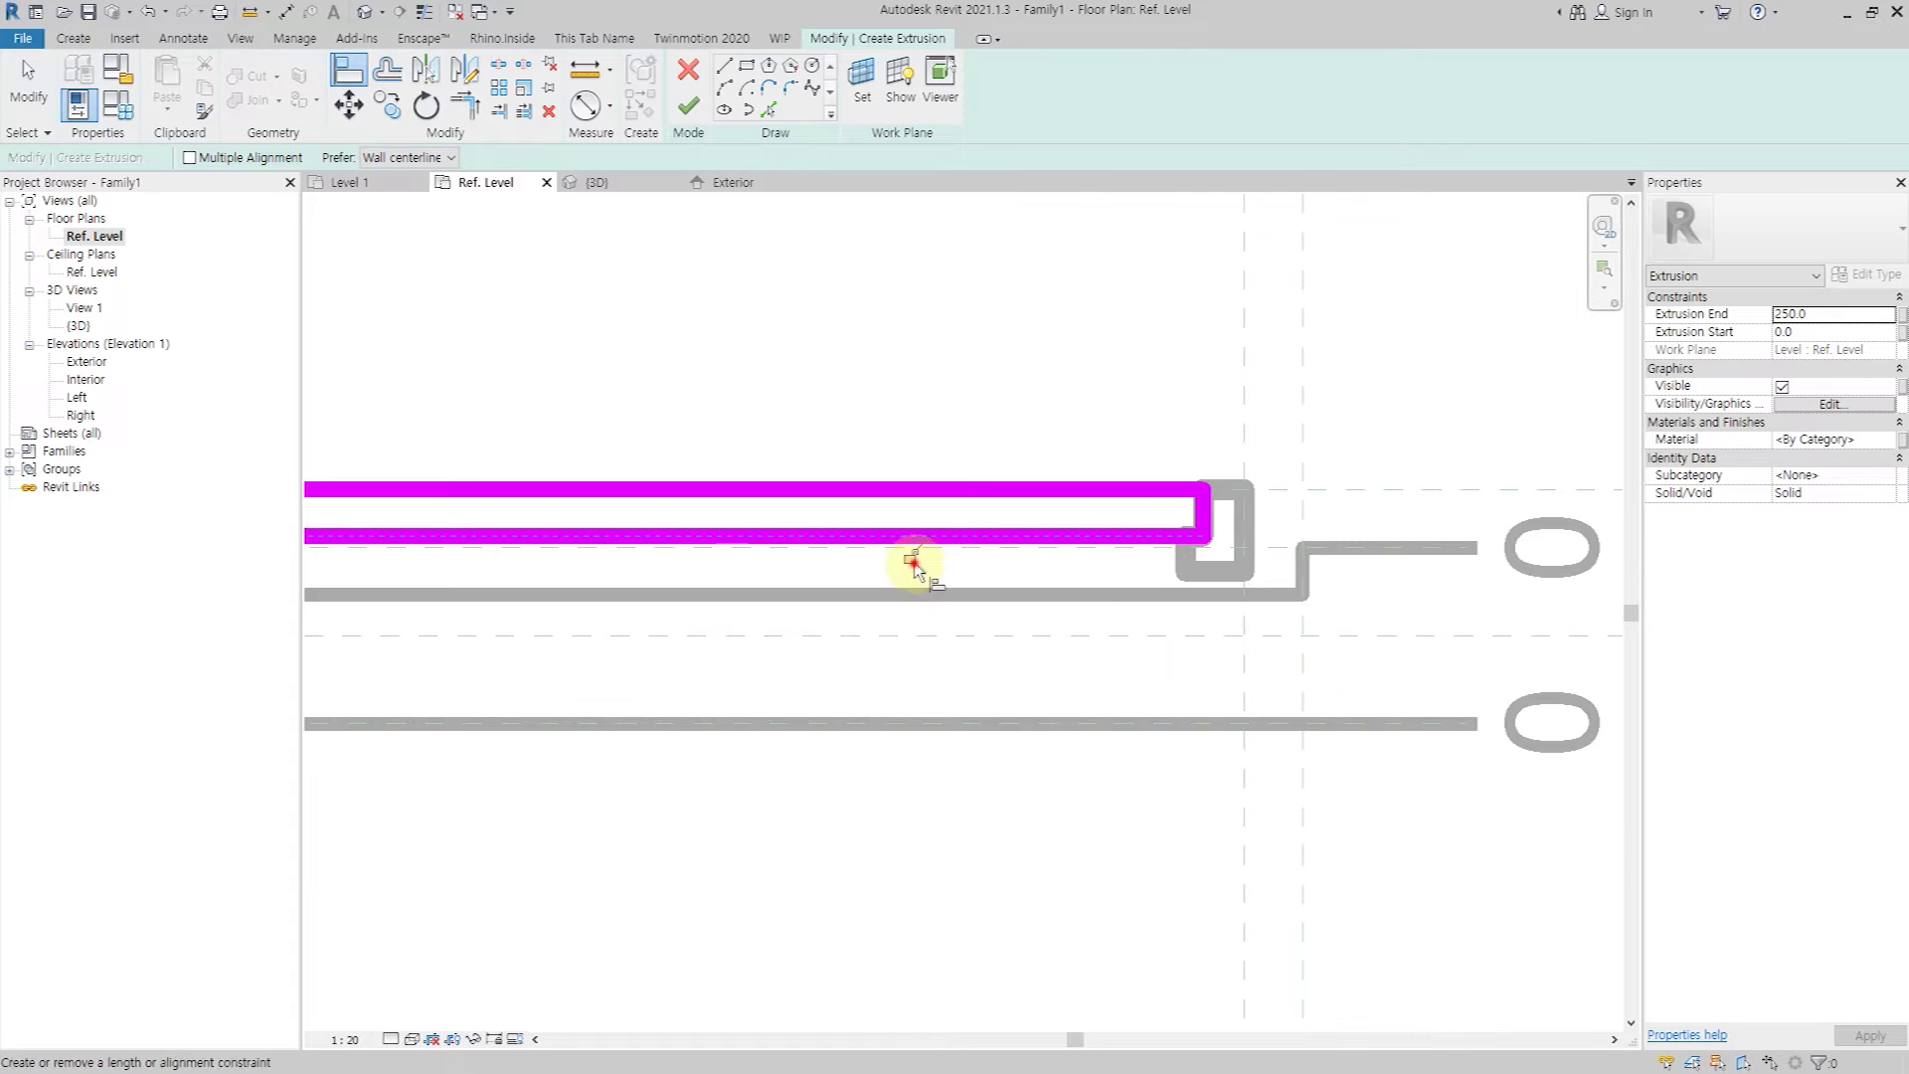
pyautogui.scroll(-5, 1129, 672)
pyautogui.moveTo(1128, 672)
pyautogui.mouseDown(button='middle')
pyautogui.moveTo(1101, 628)
pyautogui.moveTo(1010, 580)
pyautogui.mouseUp(button='middle')
pyautogui.press('Escape')
# Dimension the right panel's 40 thickness and label it _PanelThk.
pyautogui.scroll(2, 1010, 580)
pyautogui.scroll(2, 1044, 567)
pyautogui.press('d')
pyautogui.press('i')
pyautogui.click(1087, 560)
pyautogui.click(1168, 538)
pyautogui.click(1165, 545)
pyautogui.press('Escape')
pyautogui.click(861, 83)
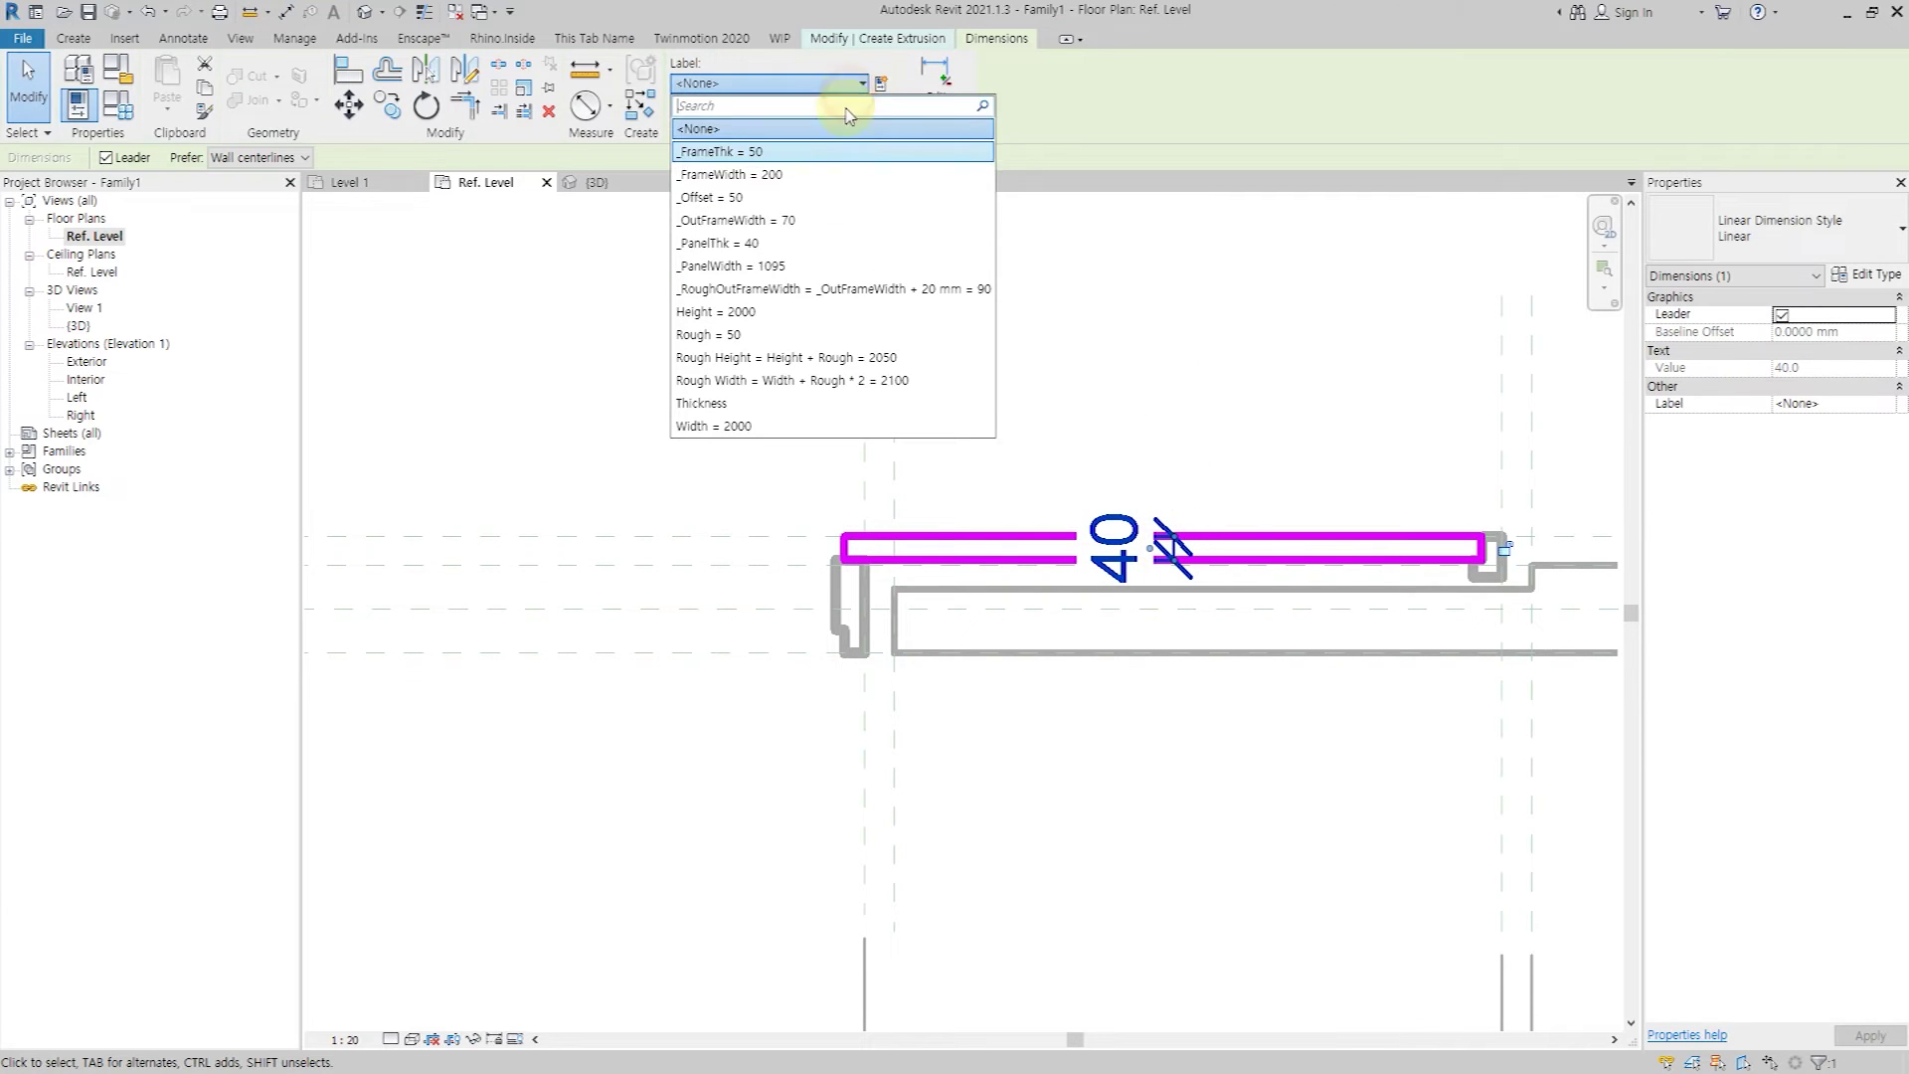
pyautogui.click(826, 243)
pyautogui.scroll(-3, 1227, 490)
pyautogui.click(438, 212)
# Finish the panel extrusion and view both panels in 3D.
pyautogui.click(686, 105)
pyautogui.click(365, 12)
pyautogui.press('a')
pyautogui.press('l')
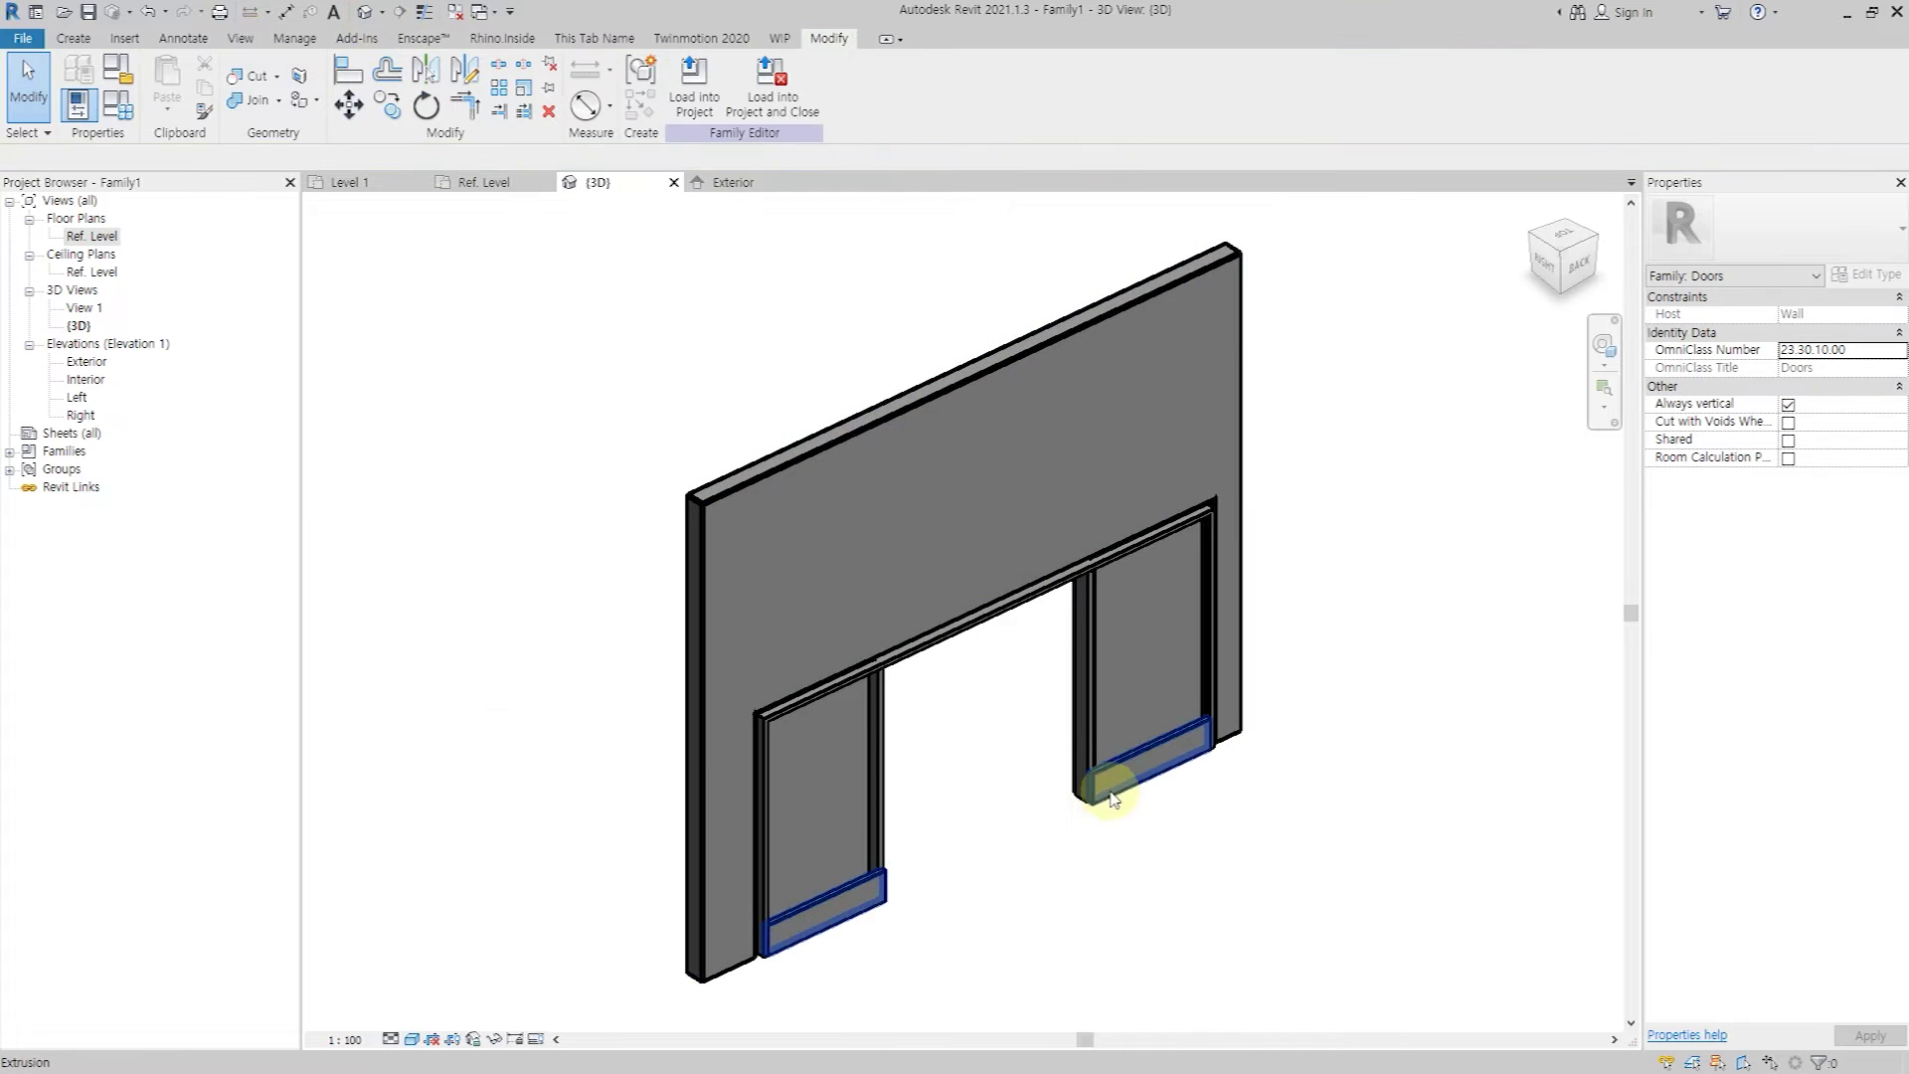
pyautogui.scroll(2, 1186, 785)
pyautogui.scroll(2, 1044, 503)
pyautogui.scroll(2, 1214, 545)
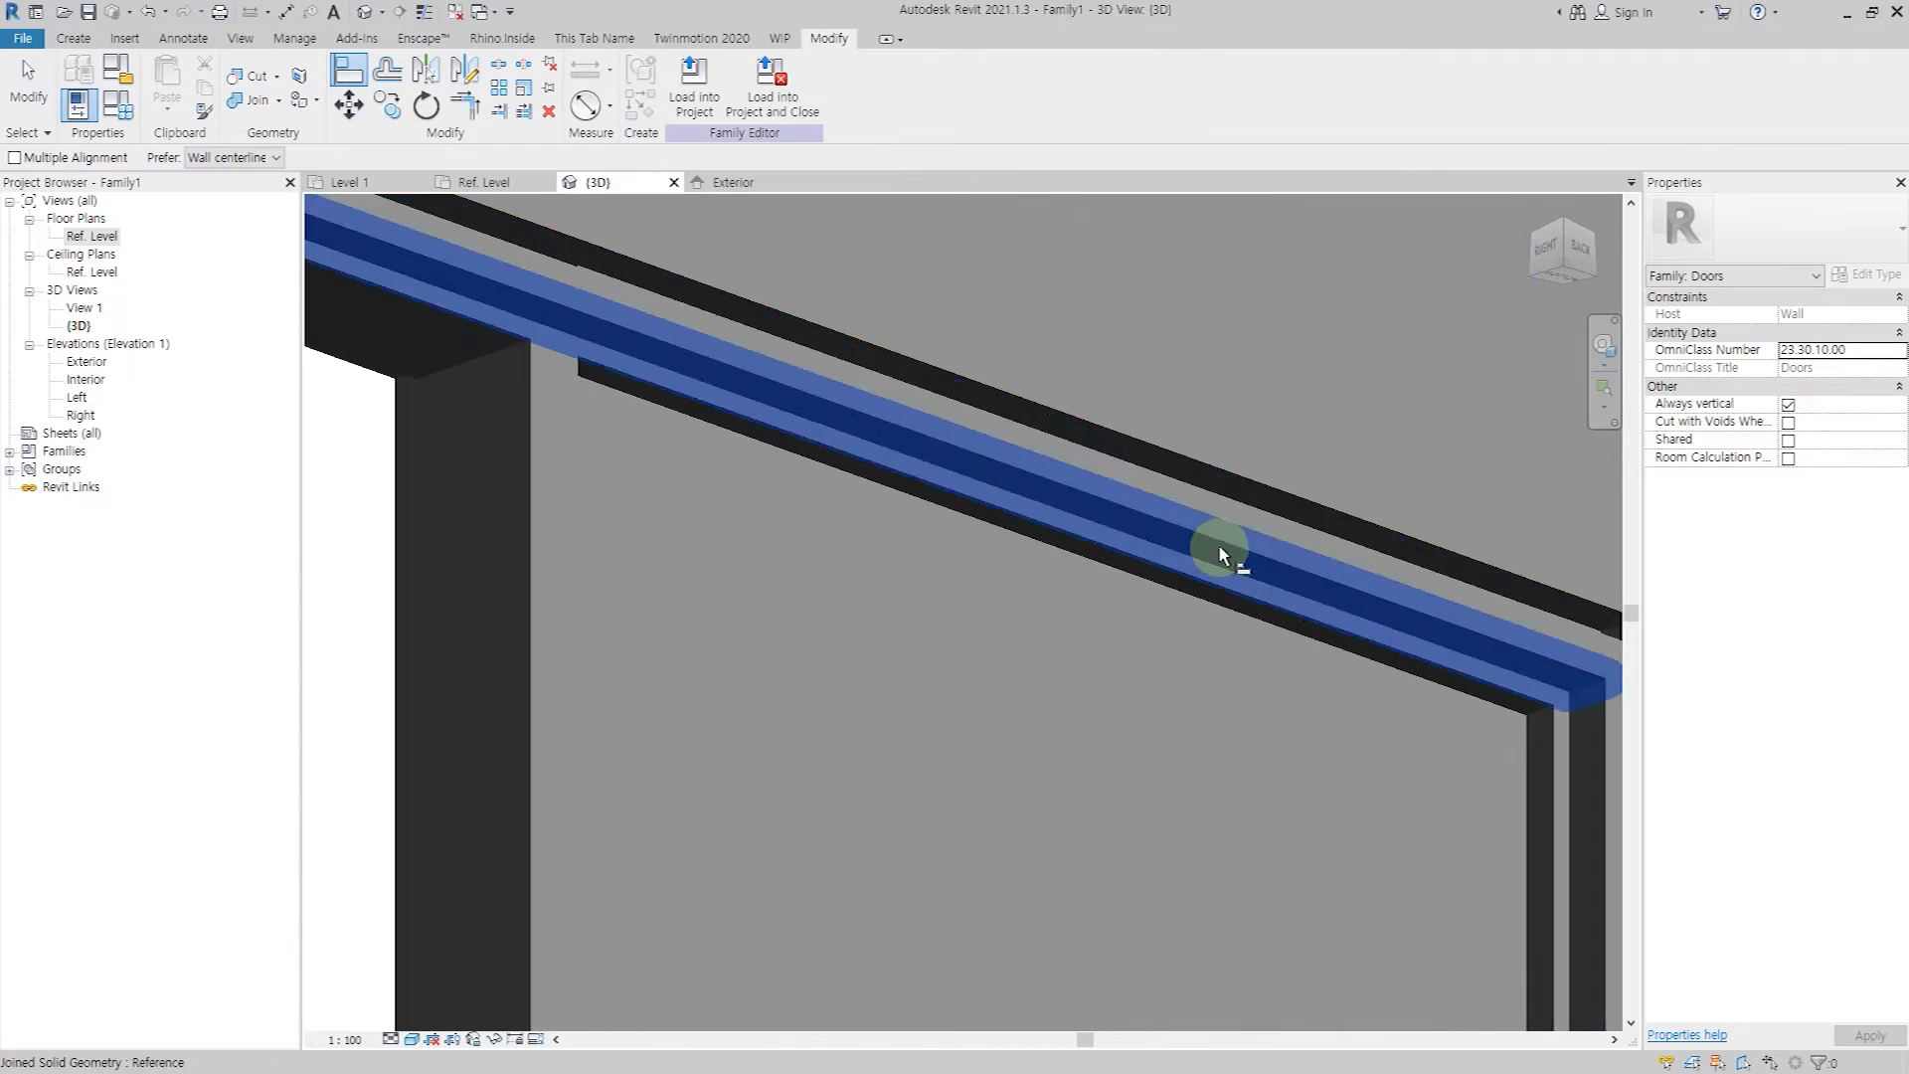
pyautogui.scroll(1, 1215, 547)
pyautogui.click(1214, 547)
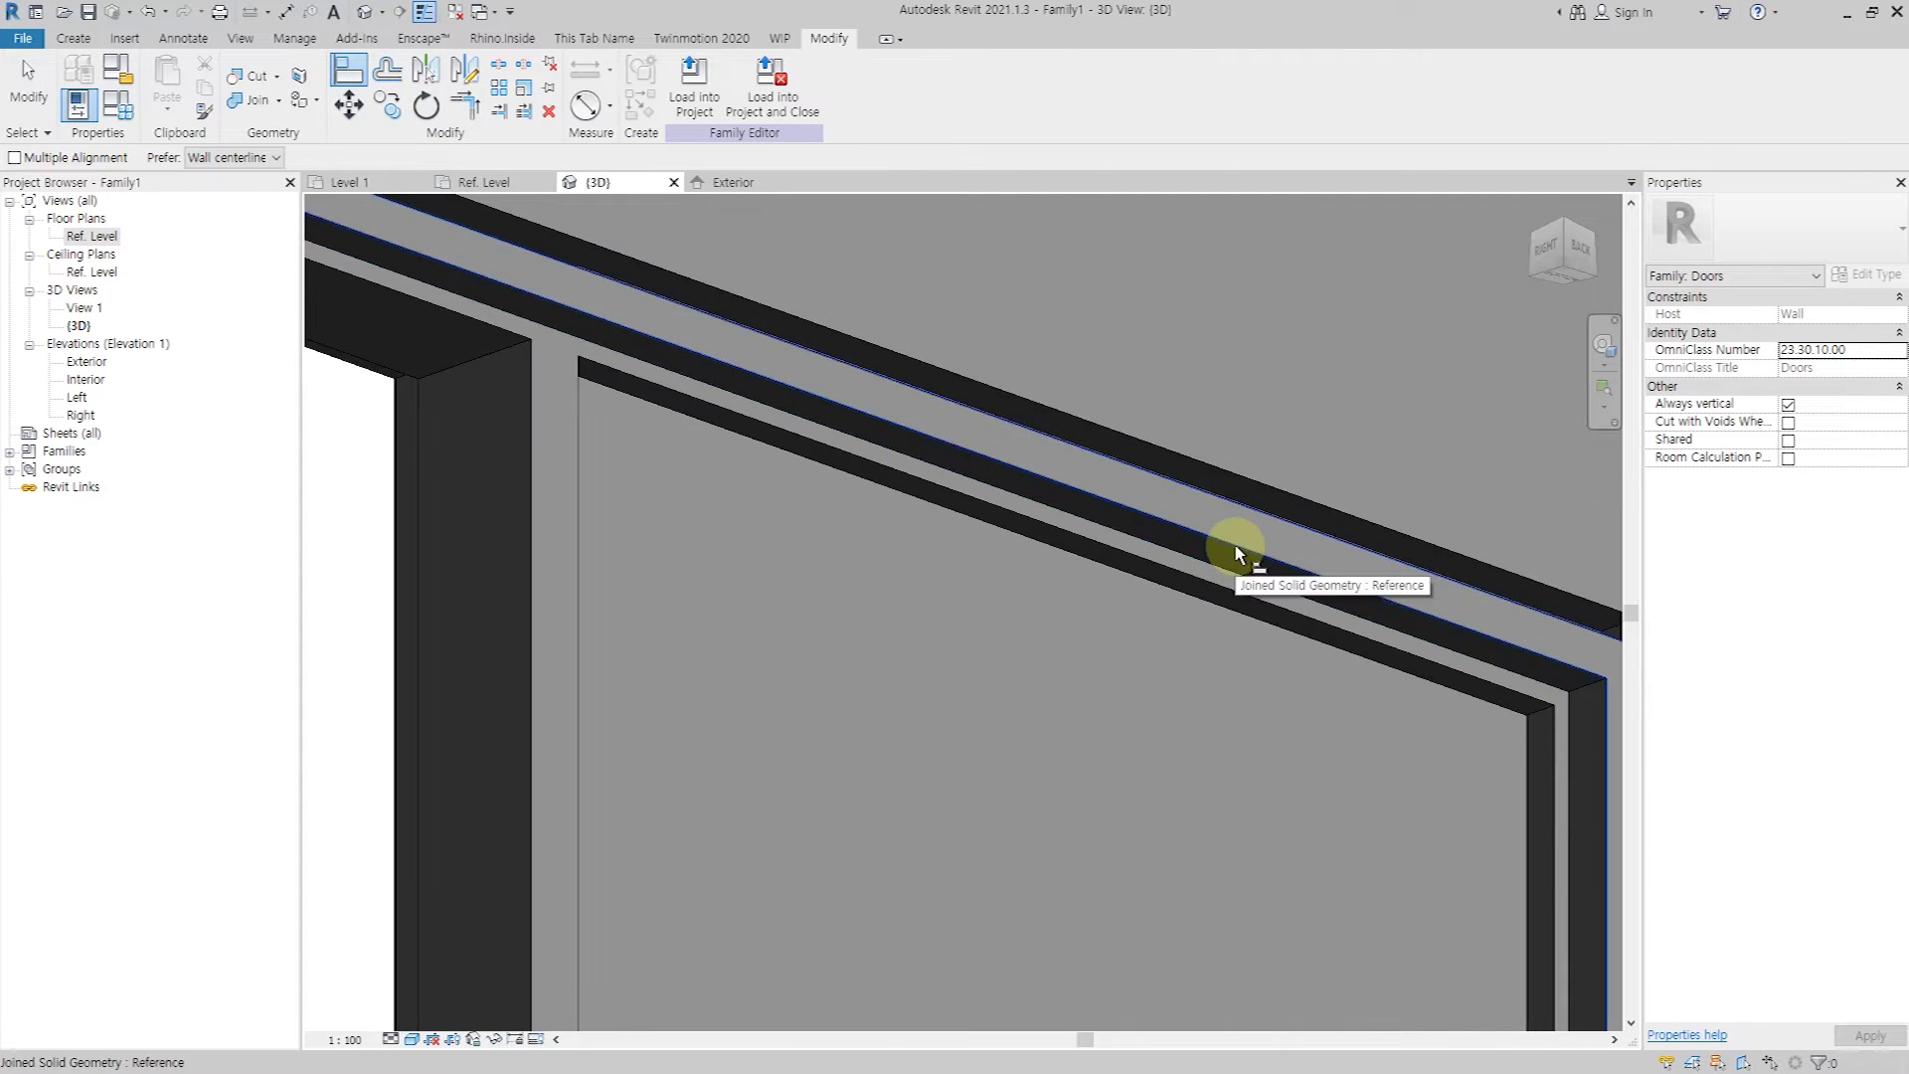
pyautogui.moveTo(1227, 564)
pyautogui.keyDown('shift'); pyautogui.mouseDown(button='middle')
pyautogui.moveTo(1187, 593)
pyautogui.moveTo(1210, 857)
pyautogui.moveTo(1343, 623)
pyautogui.moveTo(1276, 346)
pyautogui.moveTo(1231, 289)
pyautogui.moveTo(1160, 417)
pyautogui.moveTo(1077, 865)
pyautogui.moveTo(1052, 772)
pyautogui.moveTo(719, 468)
pyautogui.moveTo(946, 516)
pyautogui.moveTo(1057, 443)
pyautogui.moveTo(823, 405)
pyautogui.moveTo(817, 478)
pyautogui.mouseUp(button='middle'); pyautogui.keyUp('shift')
# Open the Ref. Level plan and show lines at true thickness by turning off Thin Lines.
pyautogui.doubleClick(89, 235)
pyautogui.scroll(2, 706, 646)
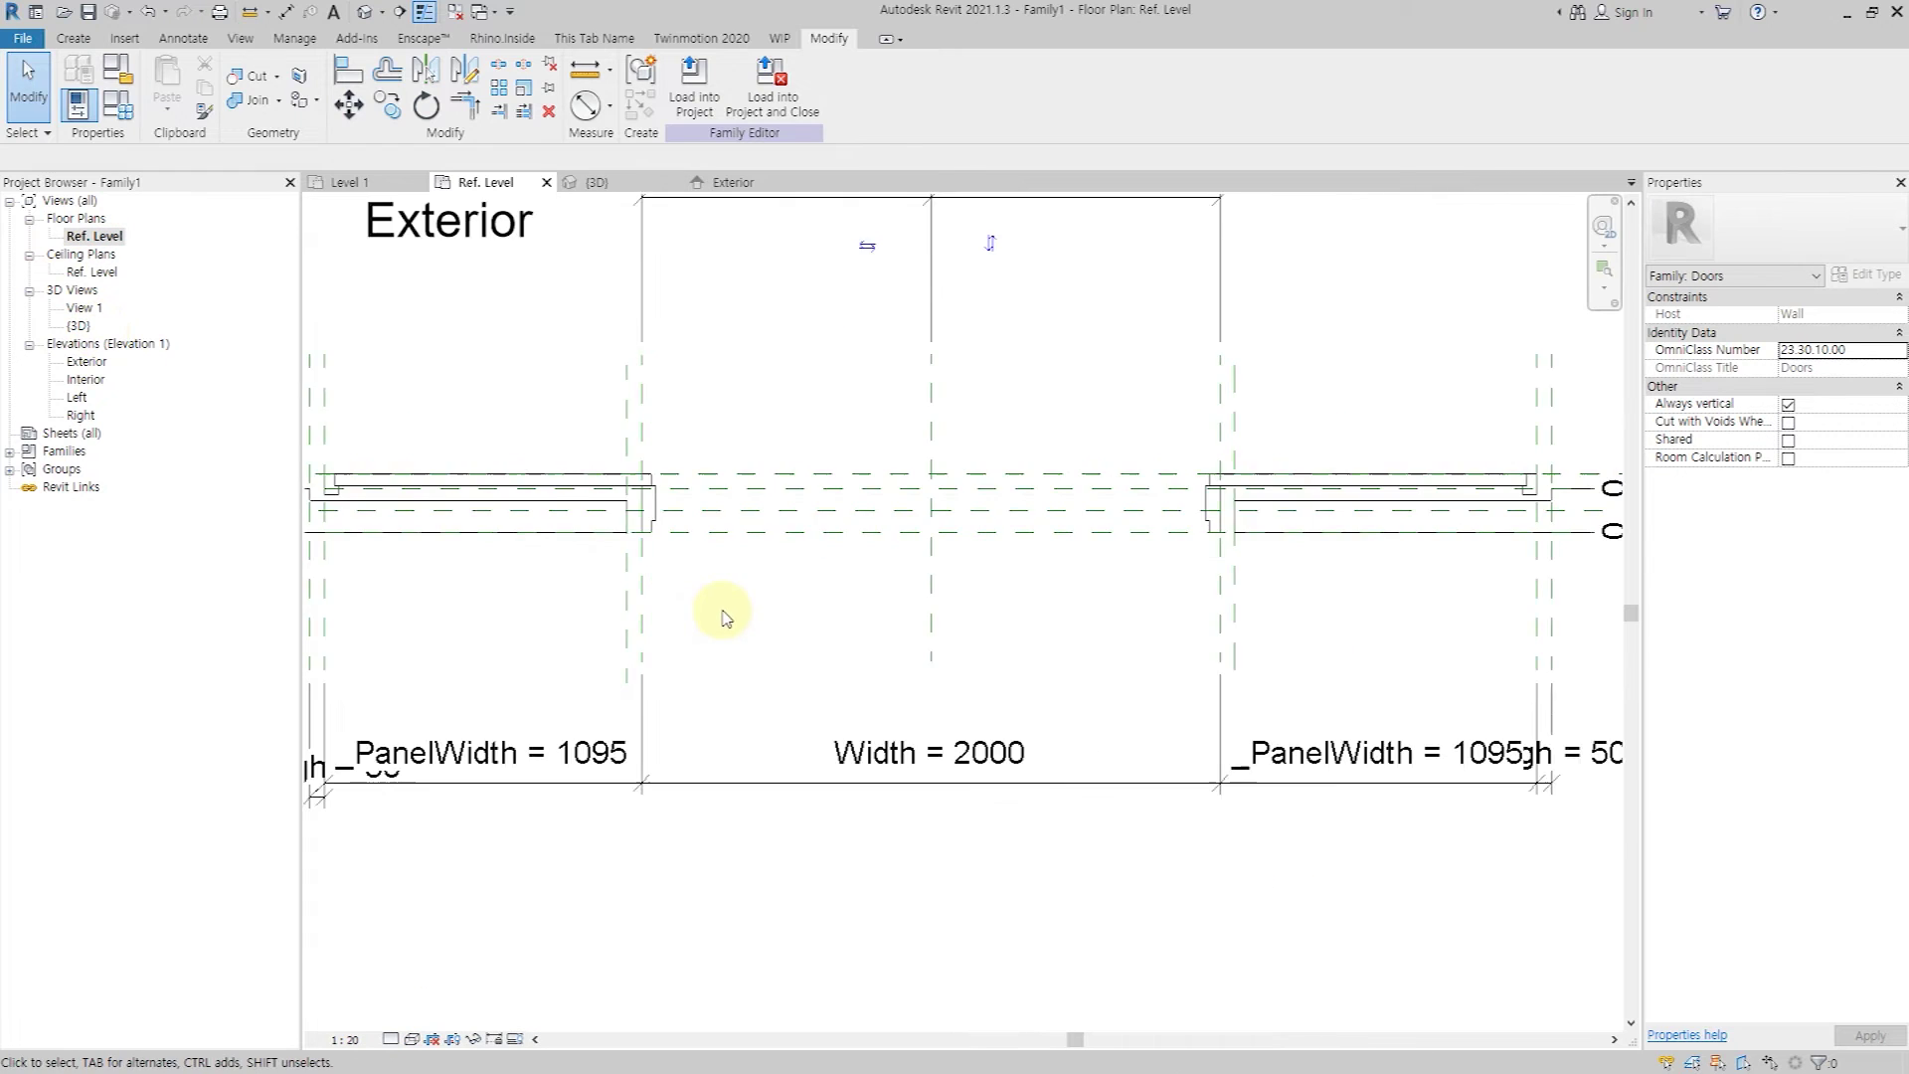
pyautogui.scroll(2, 855, 701)
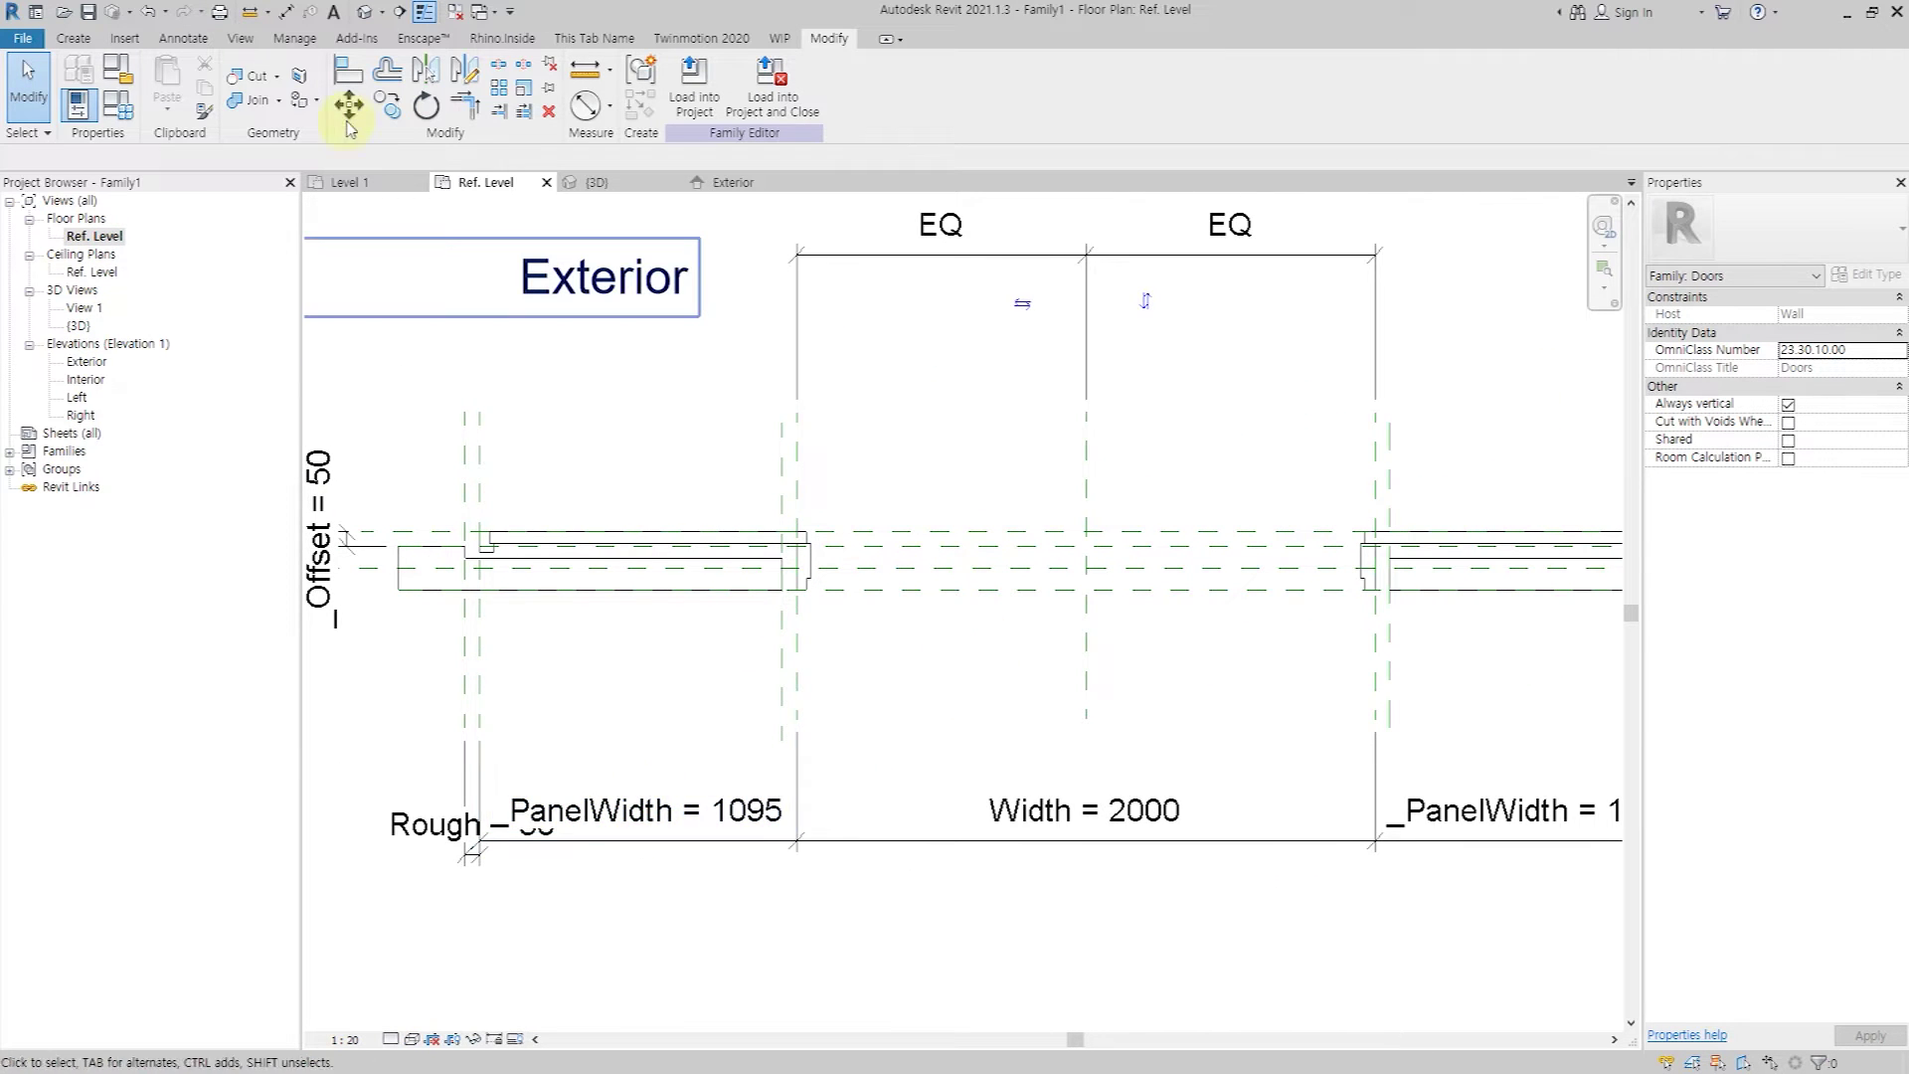
pyautogui.press('t')
pyautogui.press('l')
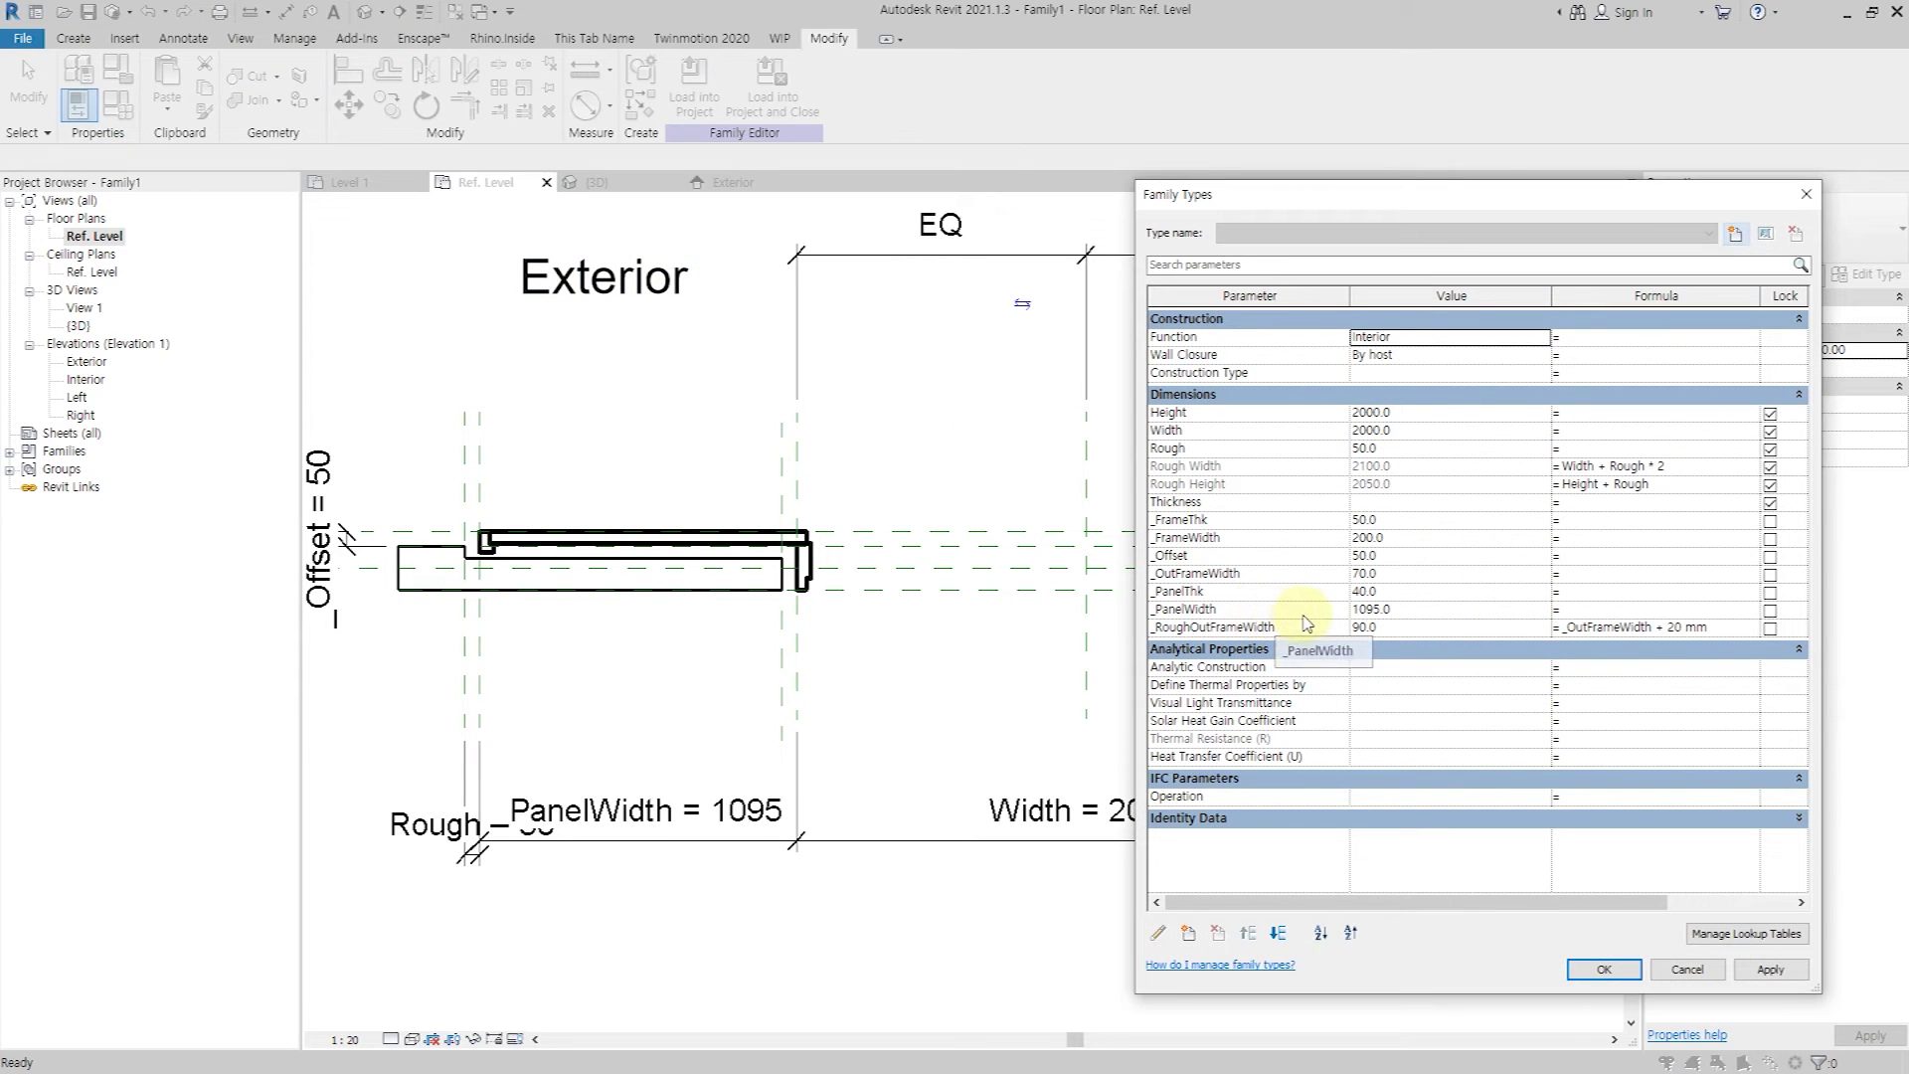
# Set the _PanelWidth formula to =Width / 2 - _FrameThk and apply it.
pyautogui.click(1625, 608)
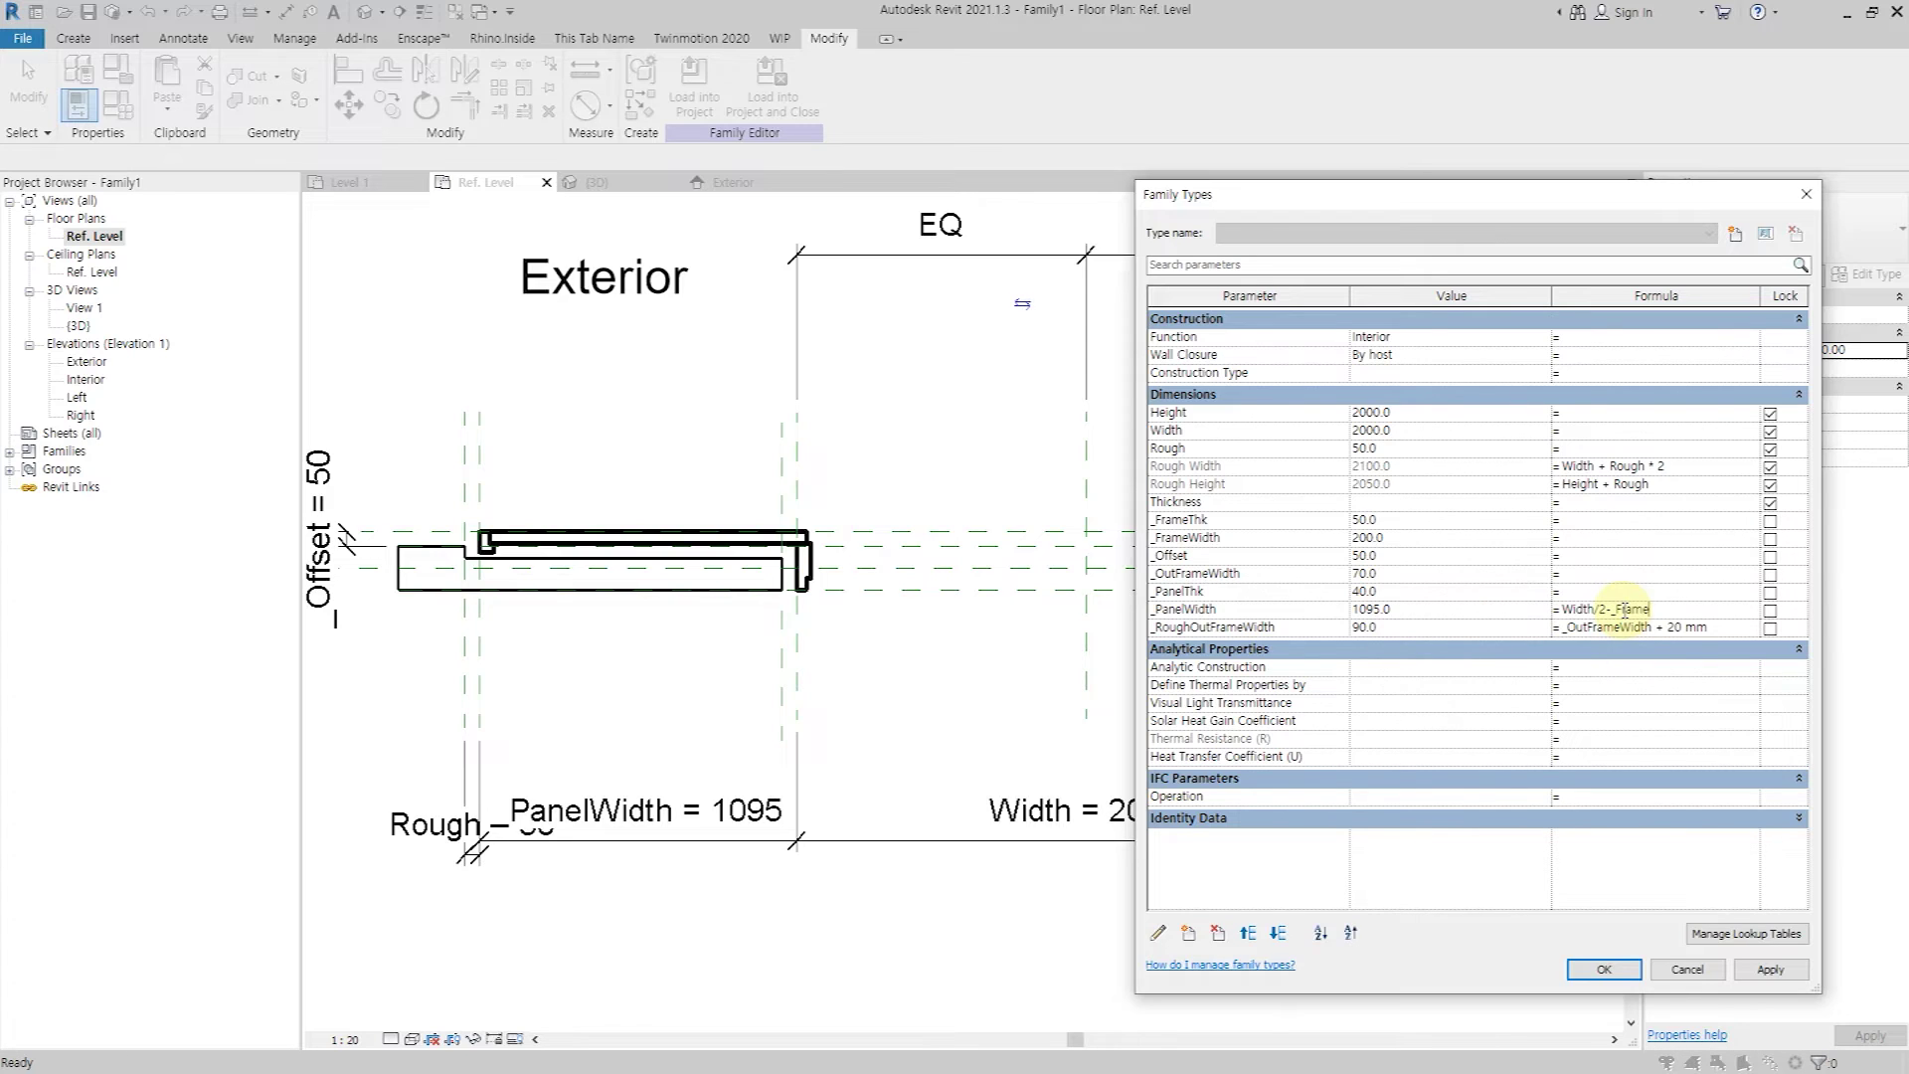
pyautogui.click(1770, 971)
pyautogui.press('d')
pyautogui.press('i')
pyautogui.scroll(3, 584, 525)
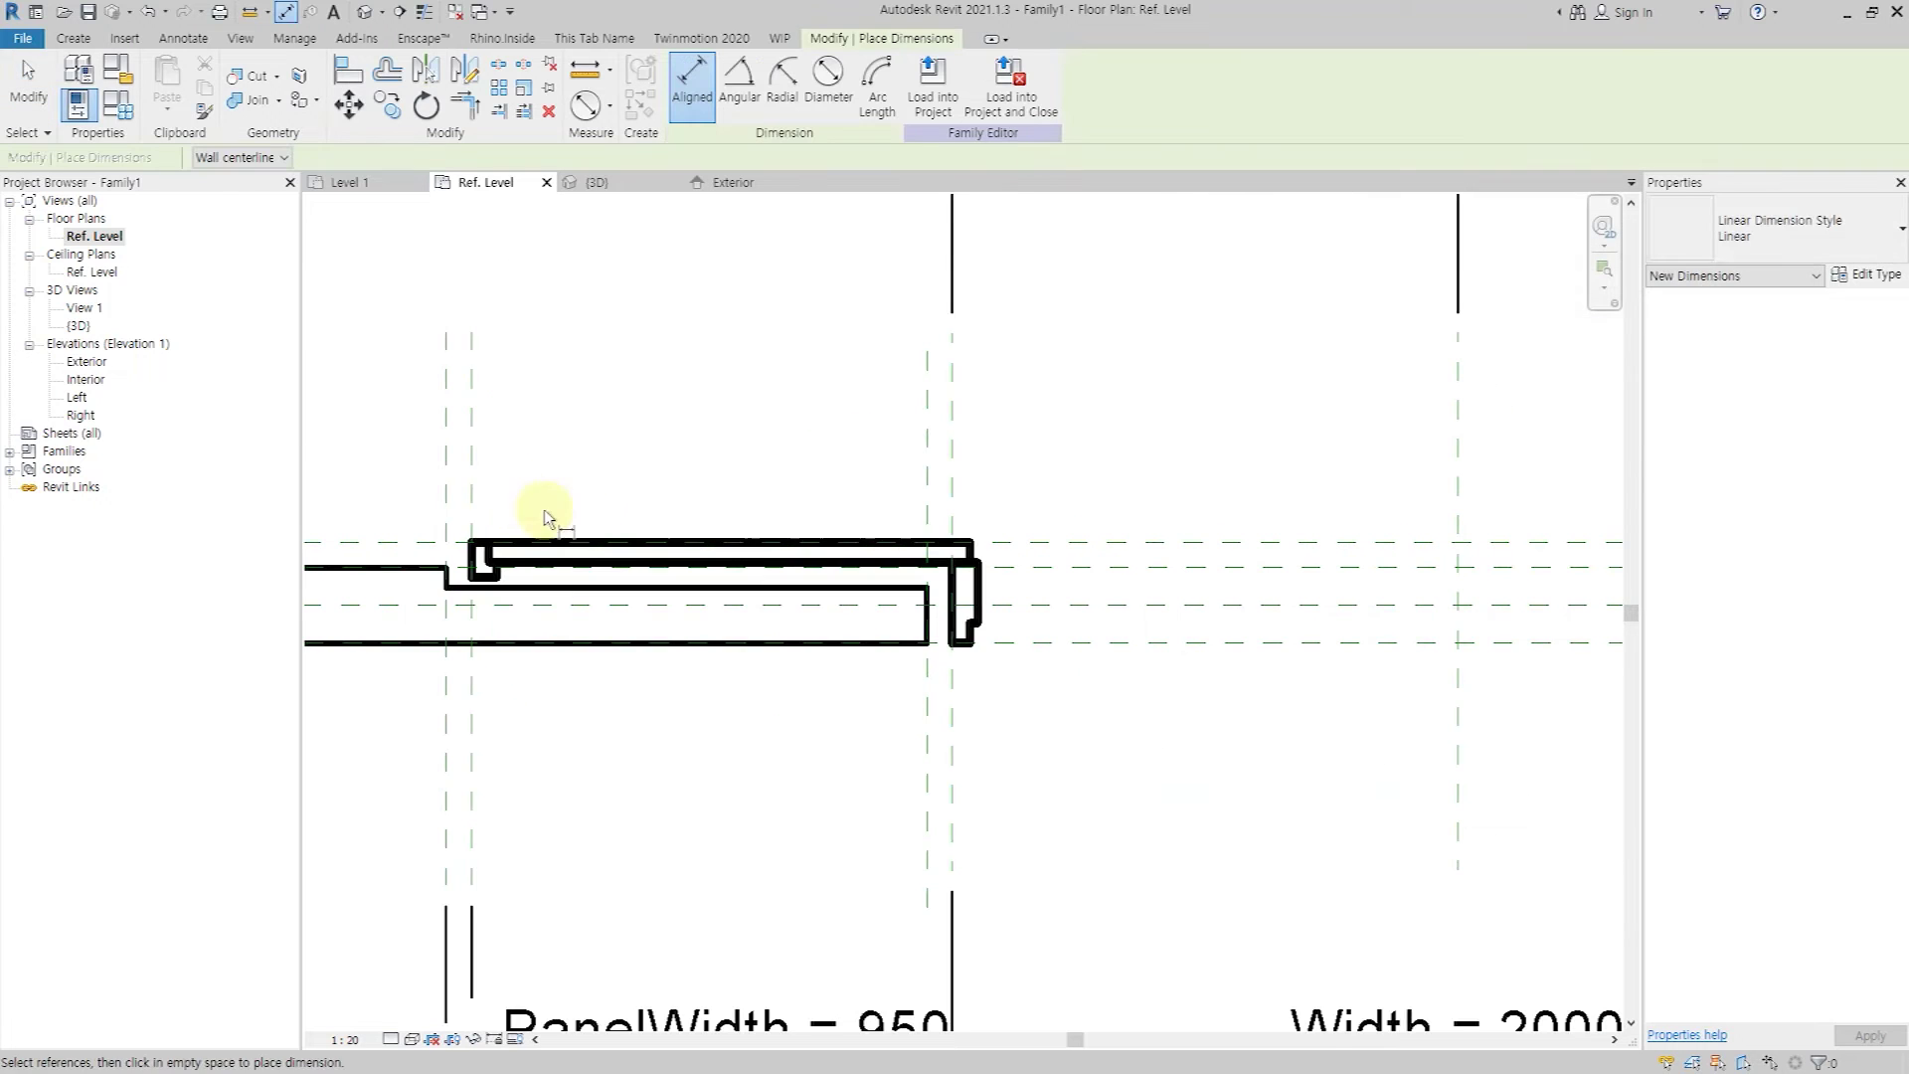
# Try dimensioning the panel width between its end edges, then cancel it.
pyautogui.click(476, 492)
pyautogui.click(979, 532)
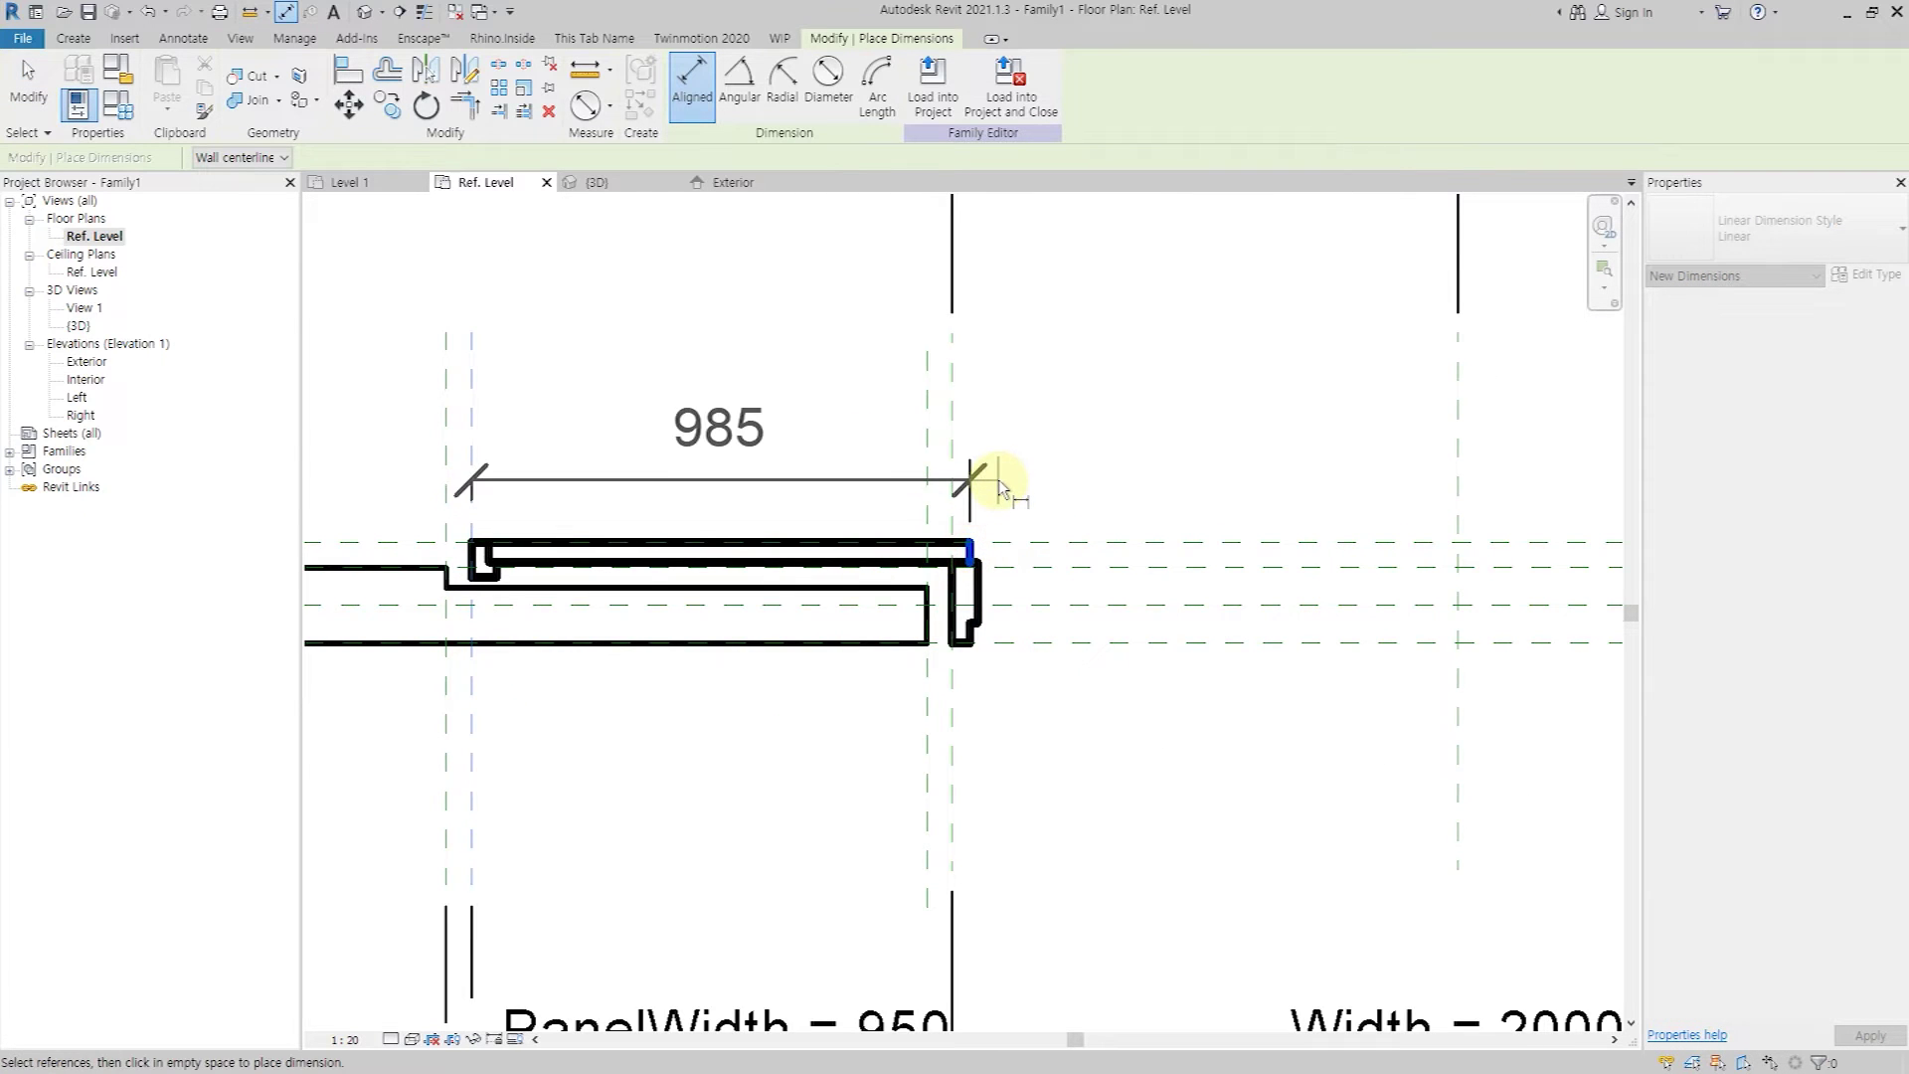
pyautogui.scroll(-2, 998, 480)
pyautogui.press('Escape')
pyautogui.scroll(2, 503, 554)
pyautogui.click(495, 545)
pyautogui.scroll(-2, 496, 545)
pyautogui.click(1065, 537)
pyautogui.scroll(-1, 1093, 467)
pyautogui.press('Escape')
pyautogui.scroll(2, 1037, 503)
pyautogui.scroll(-2, 1045, 542)
pyautogui.moveTo(1045, 546)
pyautogui.mouseDown(button='middle')
pyautogui.moveTo(780, 533)
pyautogui.moveTo(944, 533)
pyautogui.mouseUp(button='middle')
# Check the 1000 and 965 measurements from the reference plane and wall corner without placing them.
pyautogui.click(776, 537)
pyautogui.scroll(-1, 801, 539)
pyautogui.press('Escape')
pyautogui.scroll(1, 1284, 520)
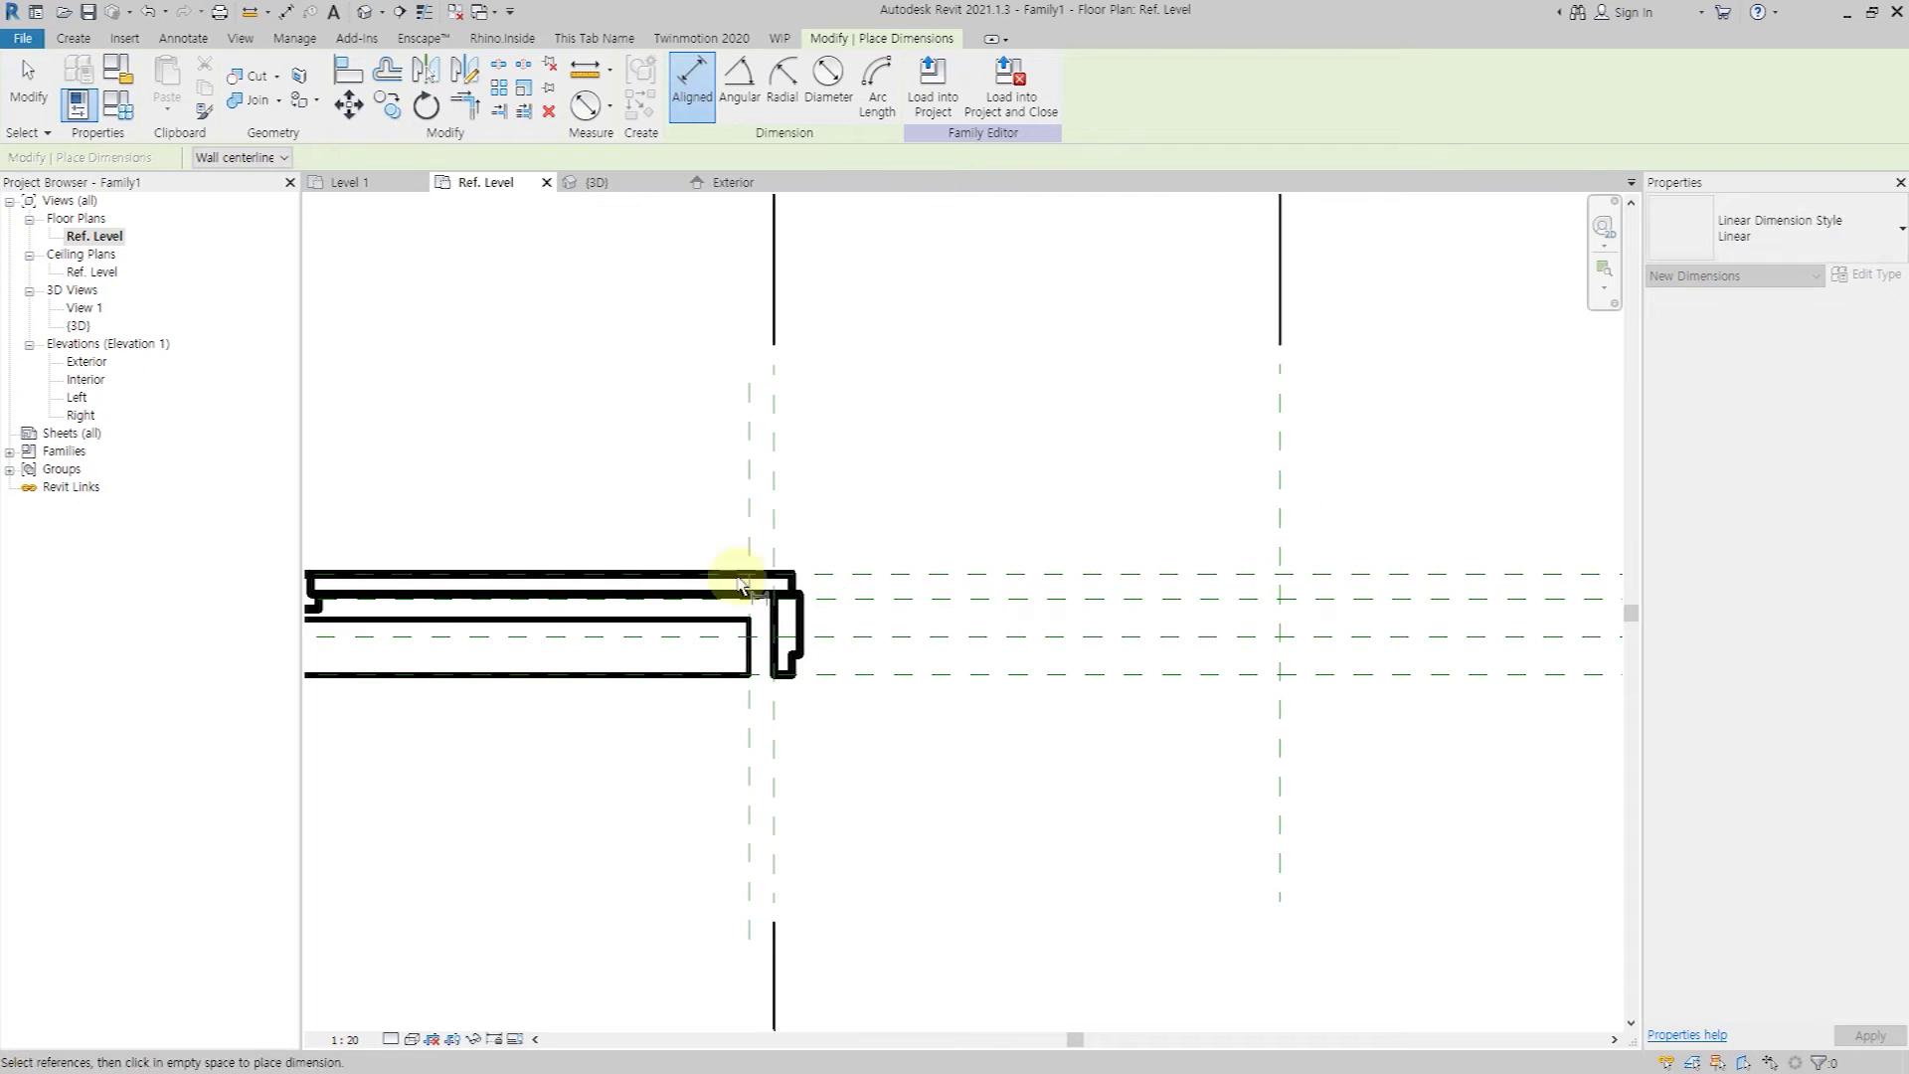
pyautogui.click(790, 581)
pyautogui.scroll(-2, 1281, 595)
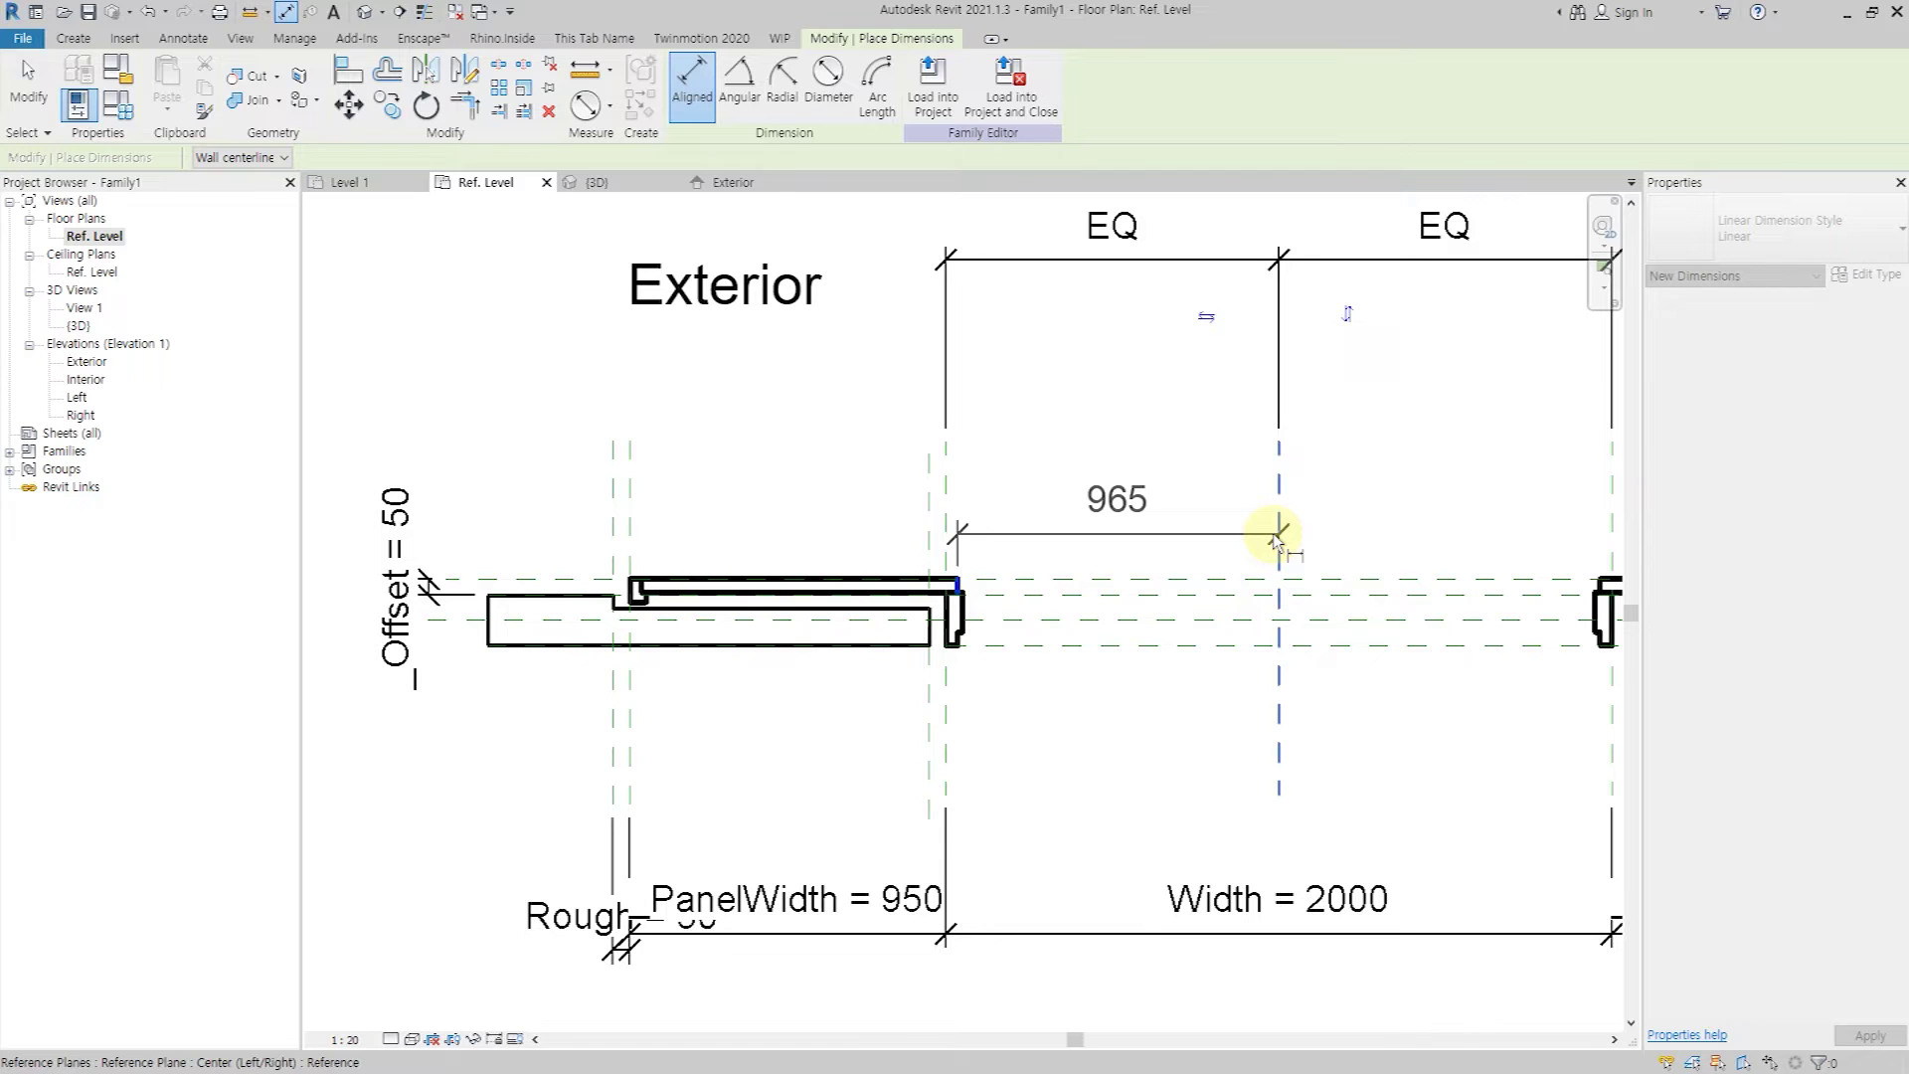
pyautogui.press('Escape')
# Change the _PanelWidth formula to Width / 2 - _FrameThk + 15 mm in Family Types.
pyautogui.press('f')
pyautogui.press('t')
pyautogui.click(1734, 609)
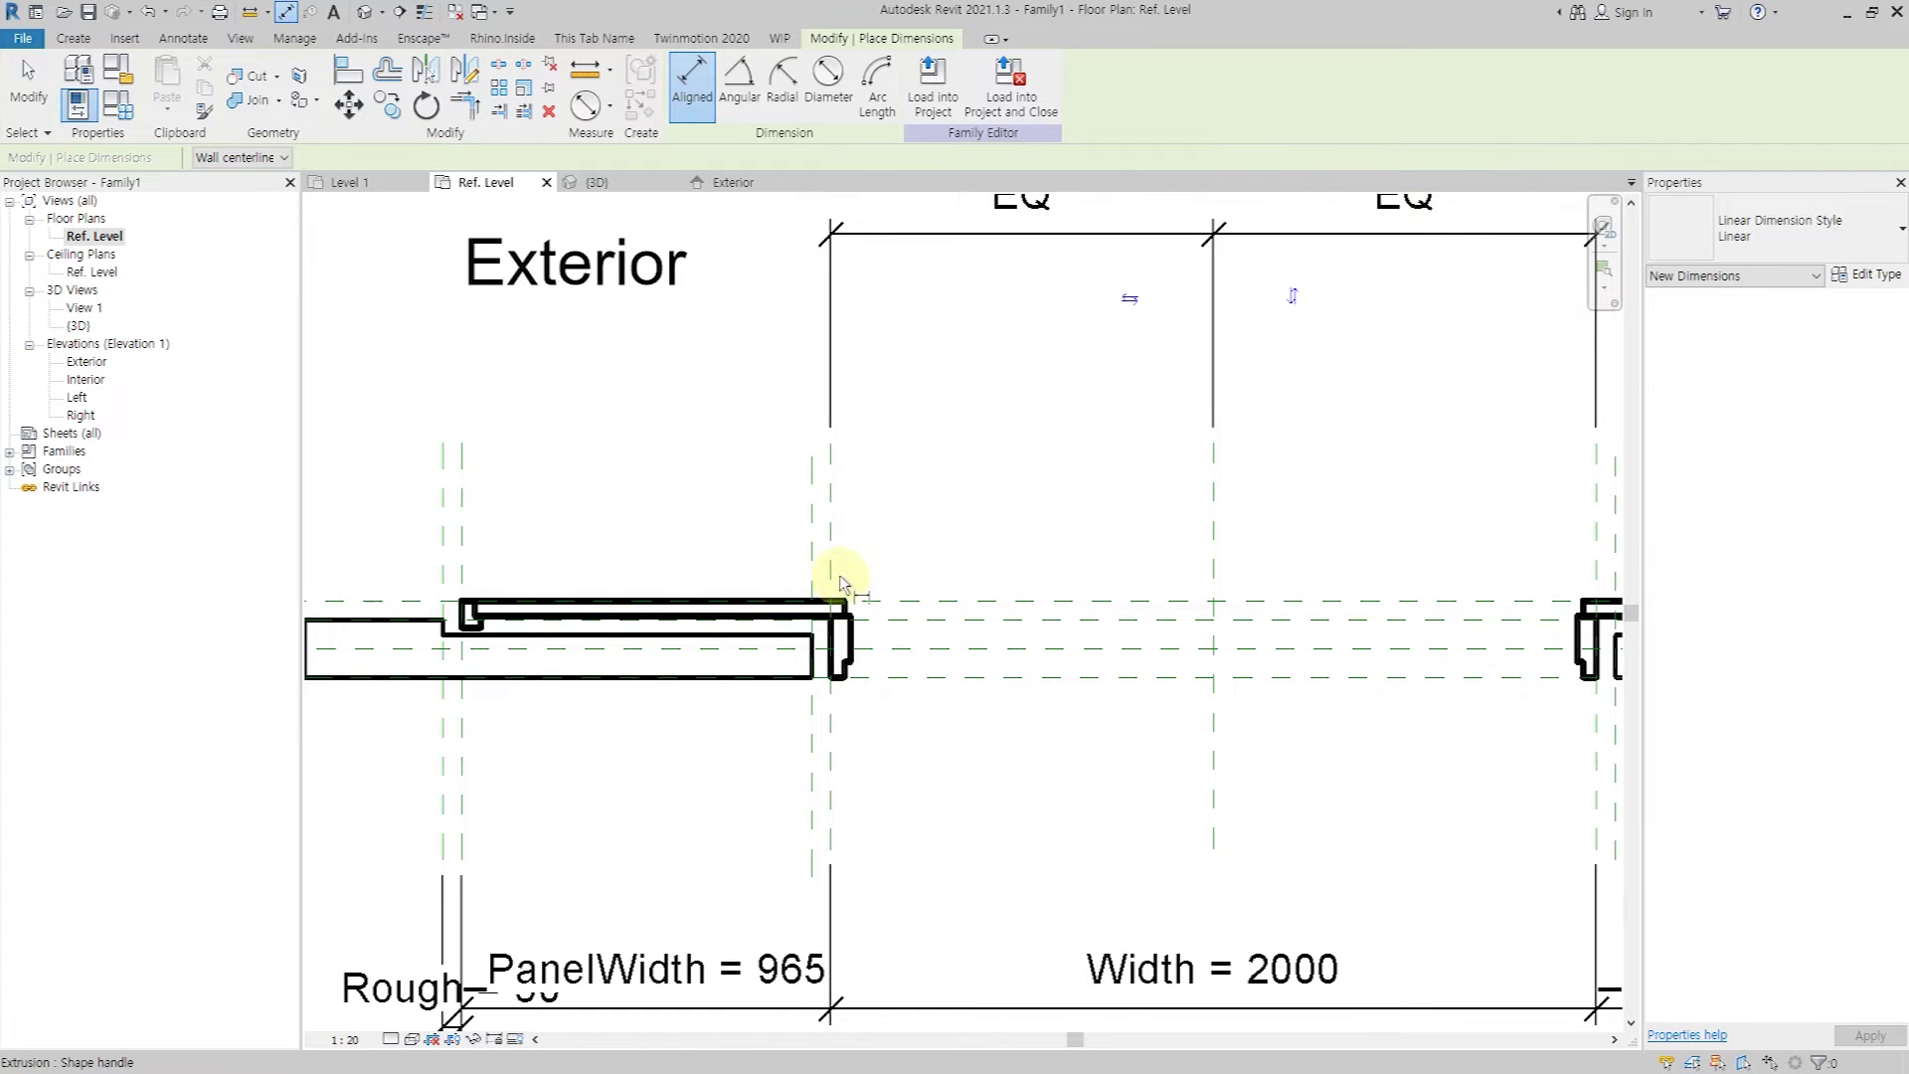
pyautogui.click(179, 38)
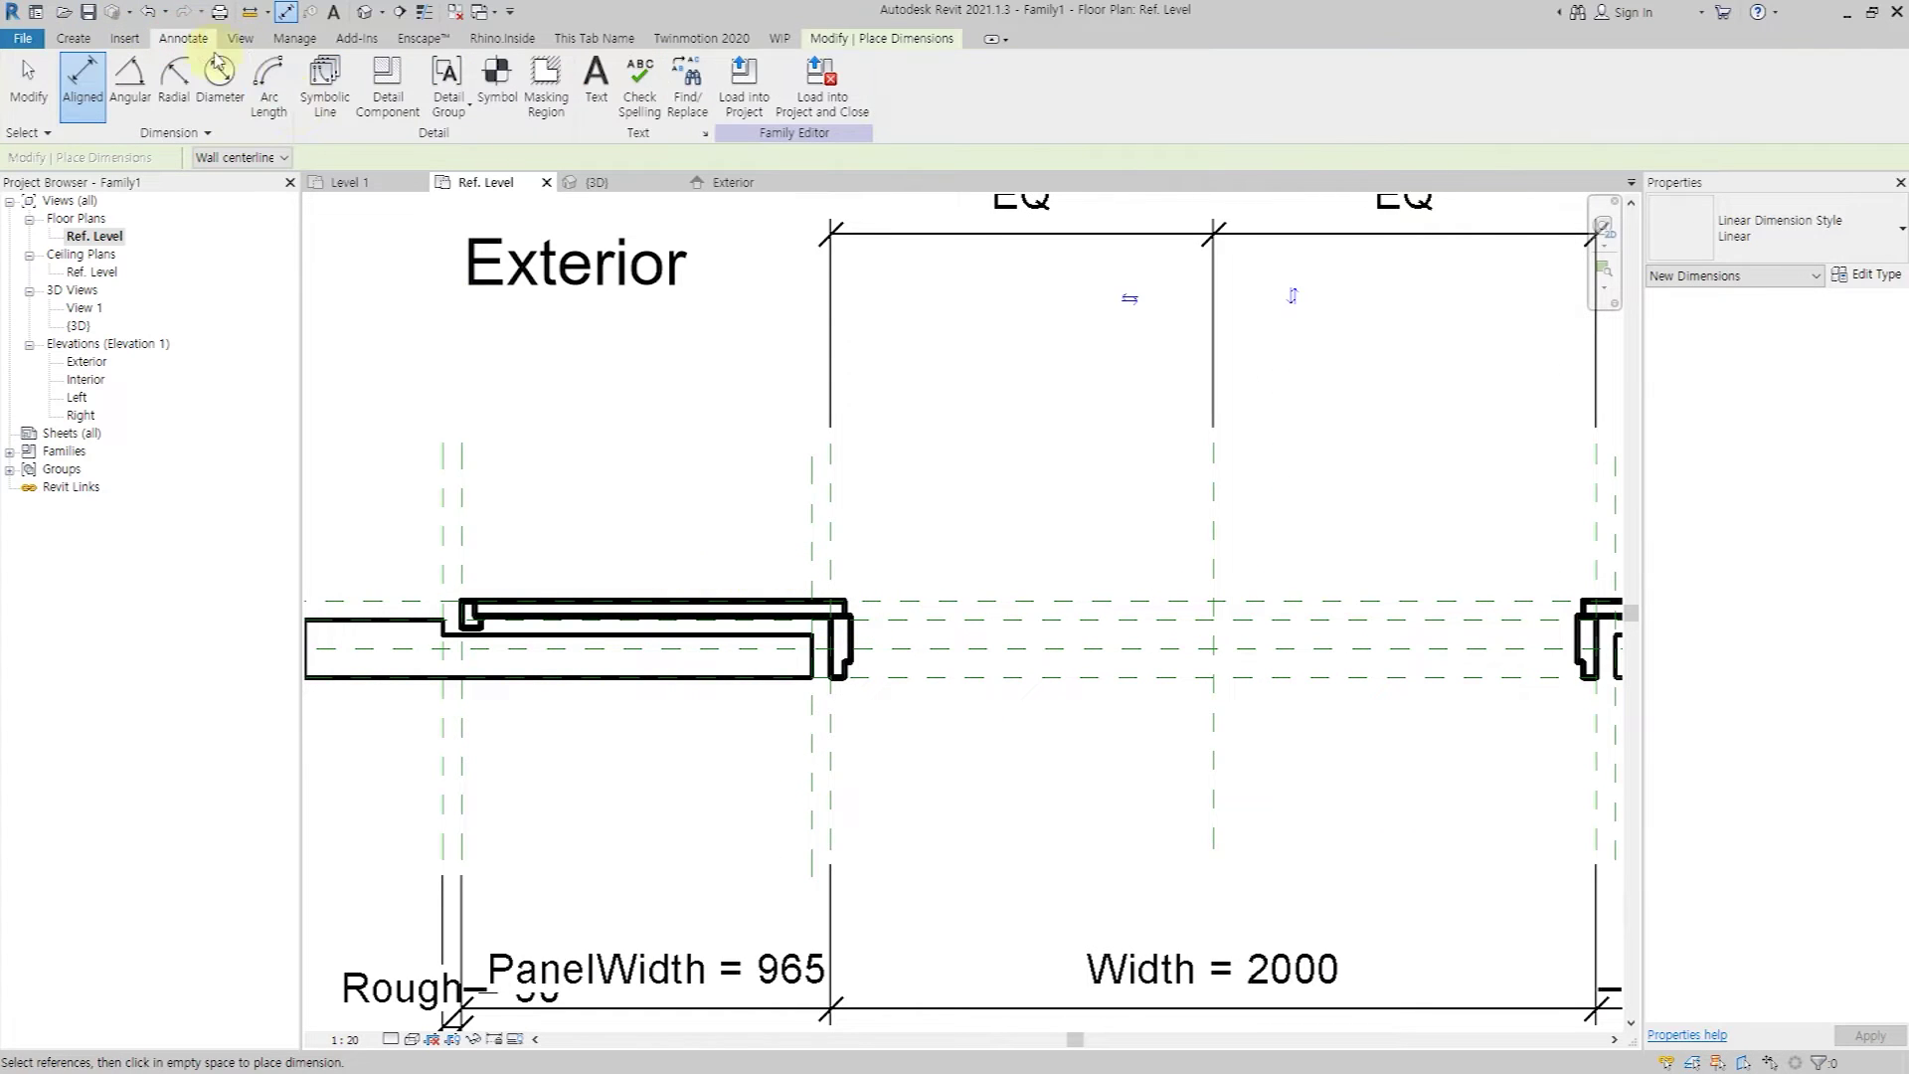
# Draw a 965-radius symbolic-line circle centred on the left panel's hinge corner.
pyautogui.click(323, 108)
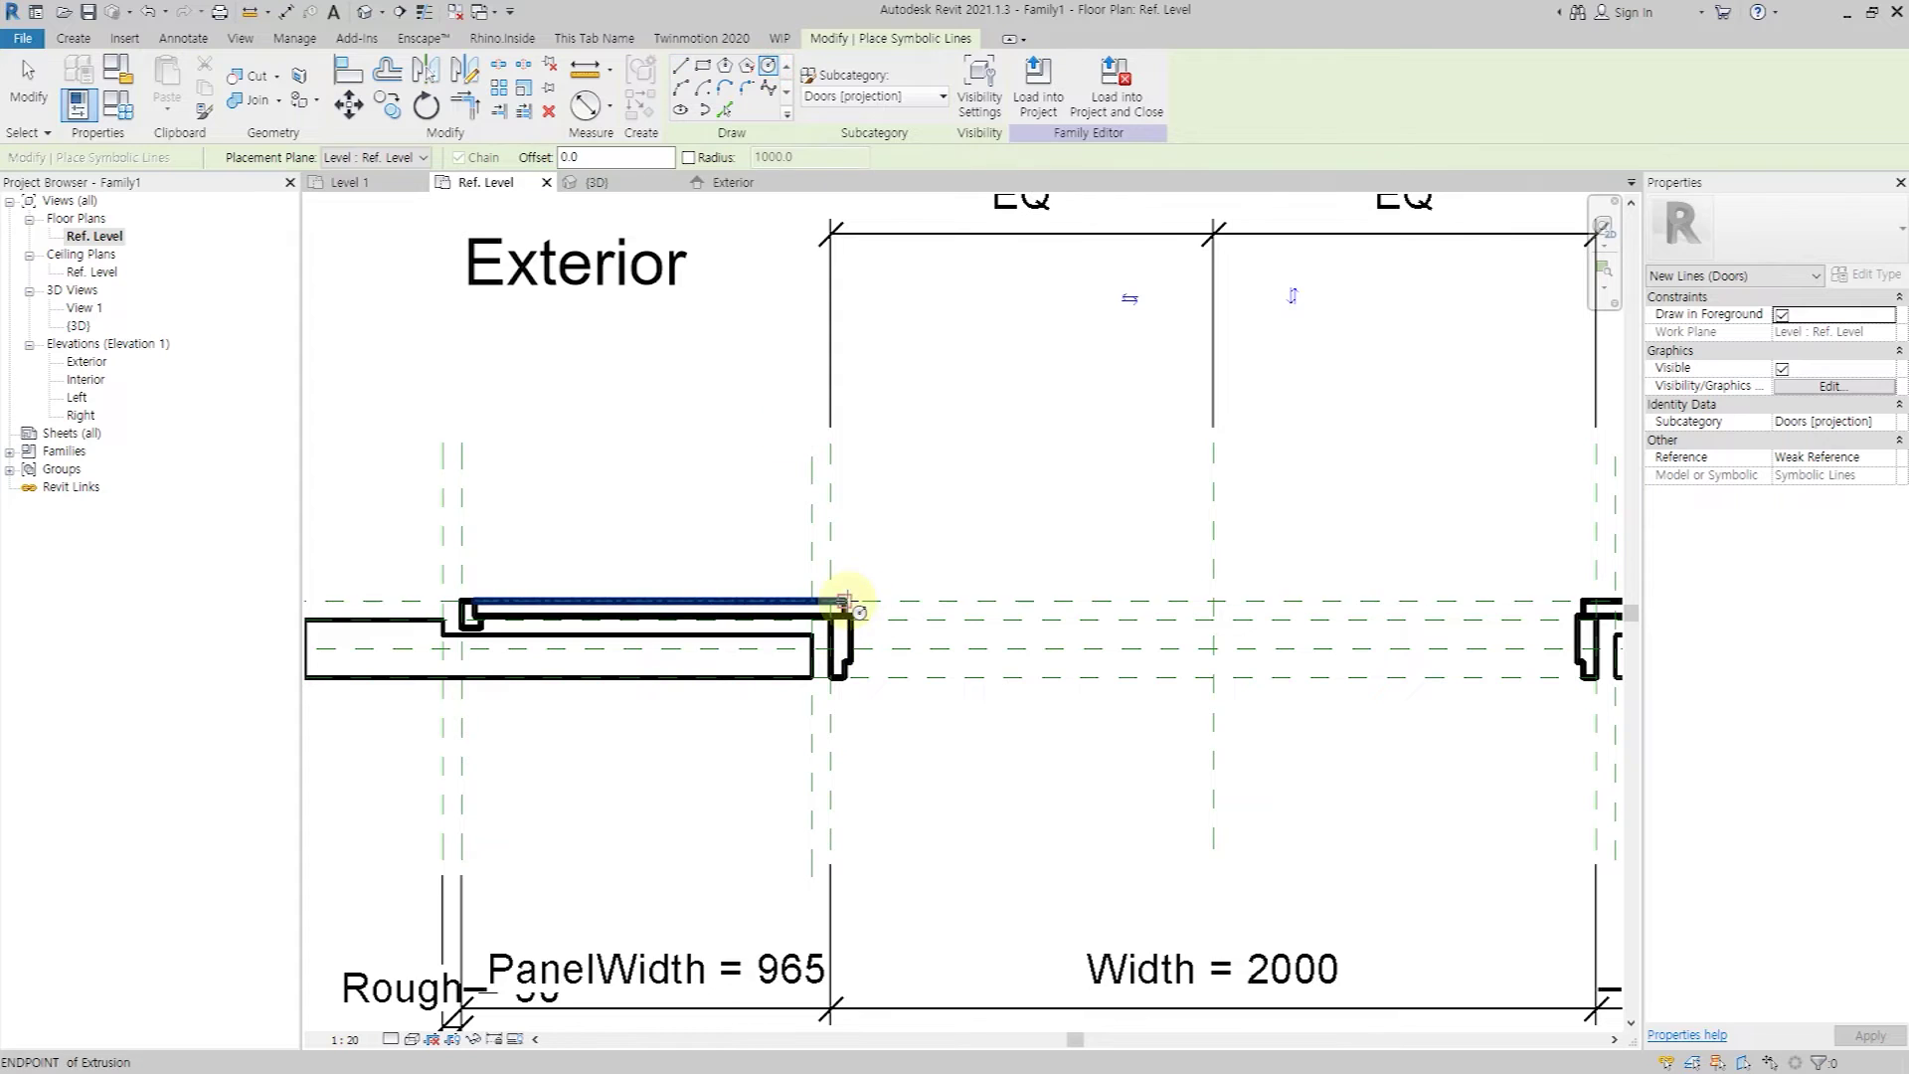
pyautogui.click(845, 601)
pyautogui.click(1218, 609)
pyautogui.press('Escape')
pyautogui.press('Escape')
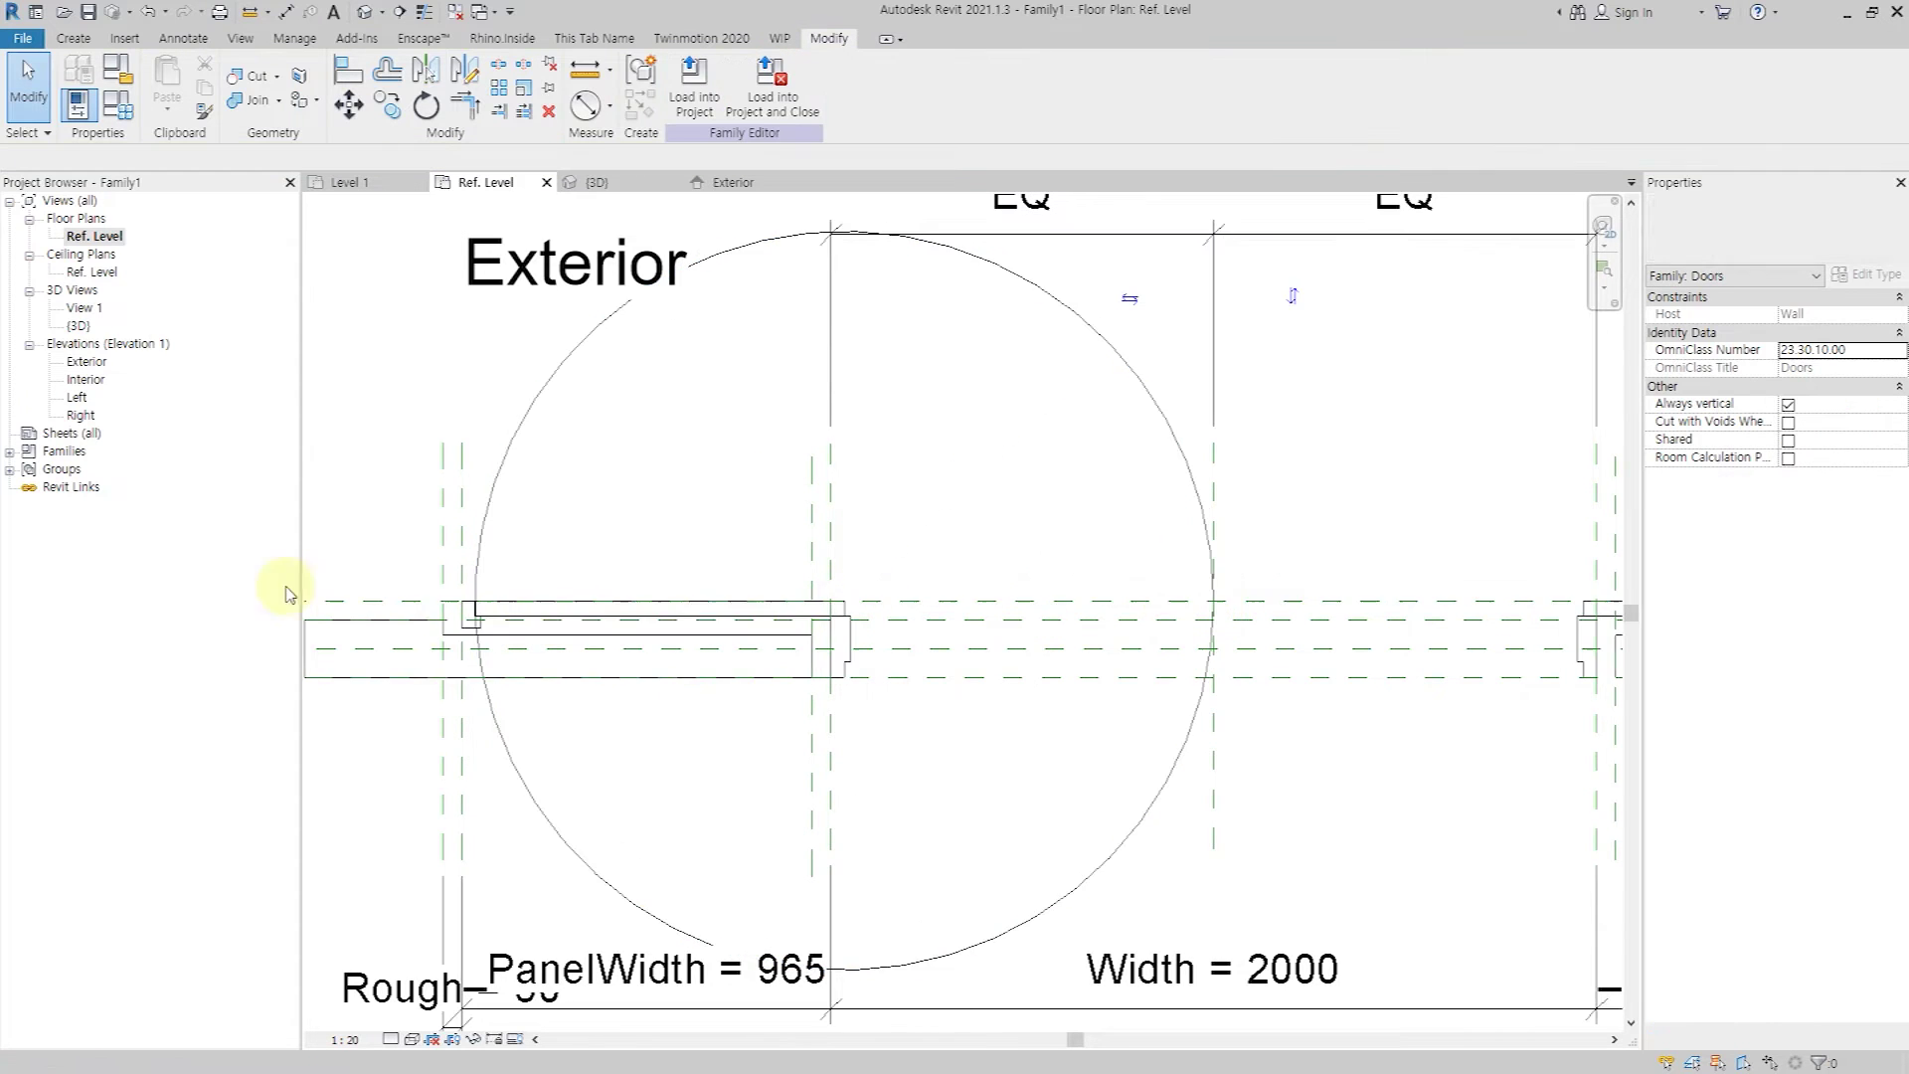
pyautogui.scroll(3, 468, 609)
pyautogui.scroll(2, 517, 647)
pyautogui.scroll(-3, 456, 615)
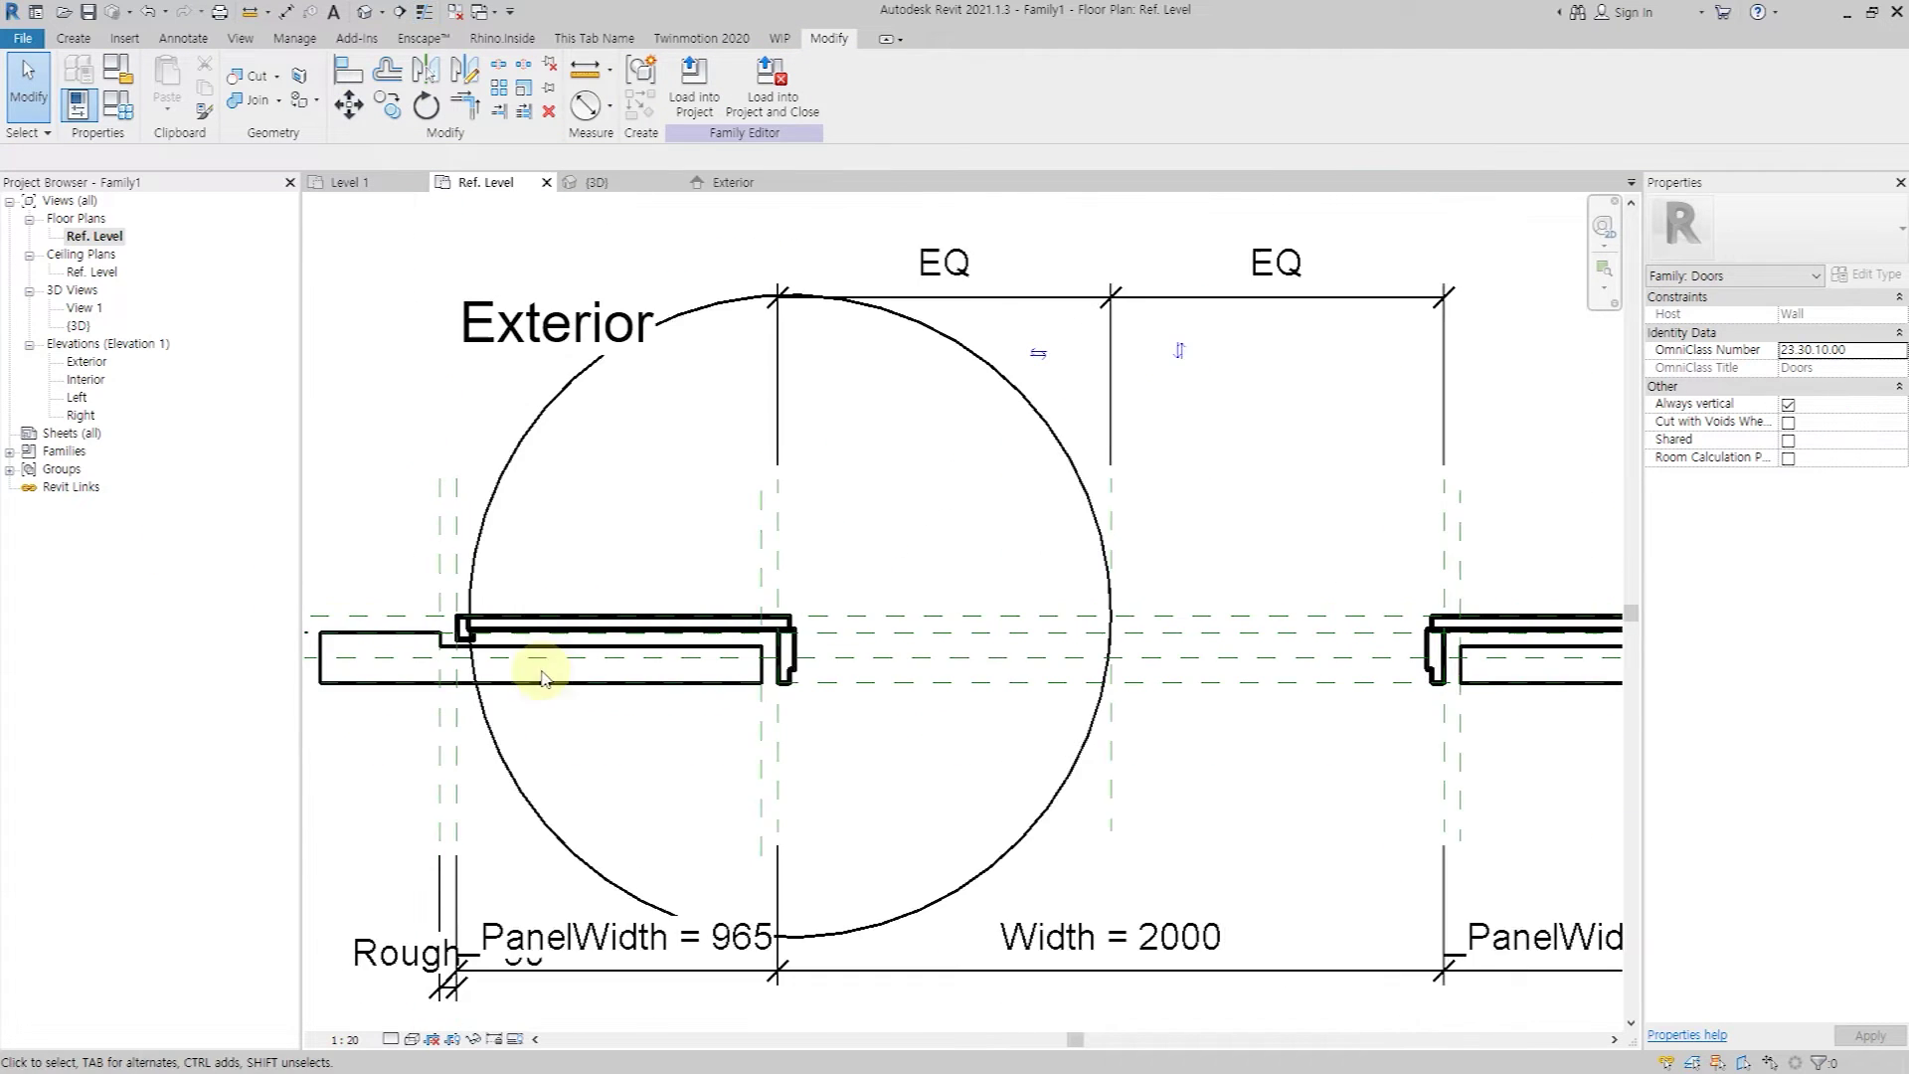
# Split the circle and trim both arc ends to the panel face plane, then check the arc.
pyautogui.press('s')
pyautogui.press('l')
pyautogui.click(505, 710)
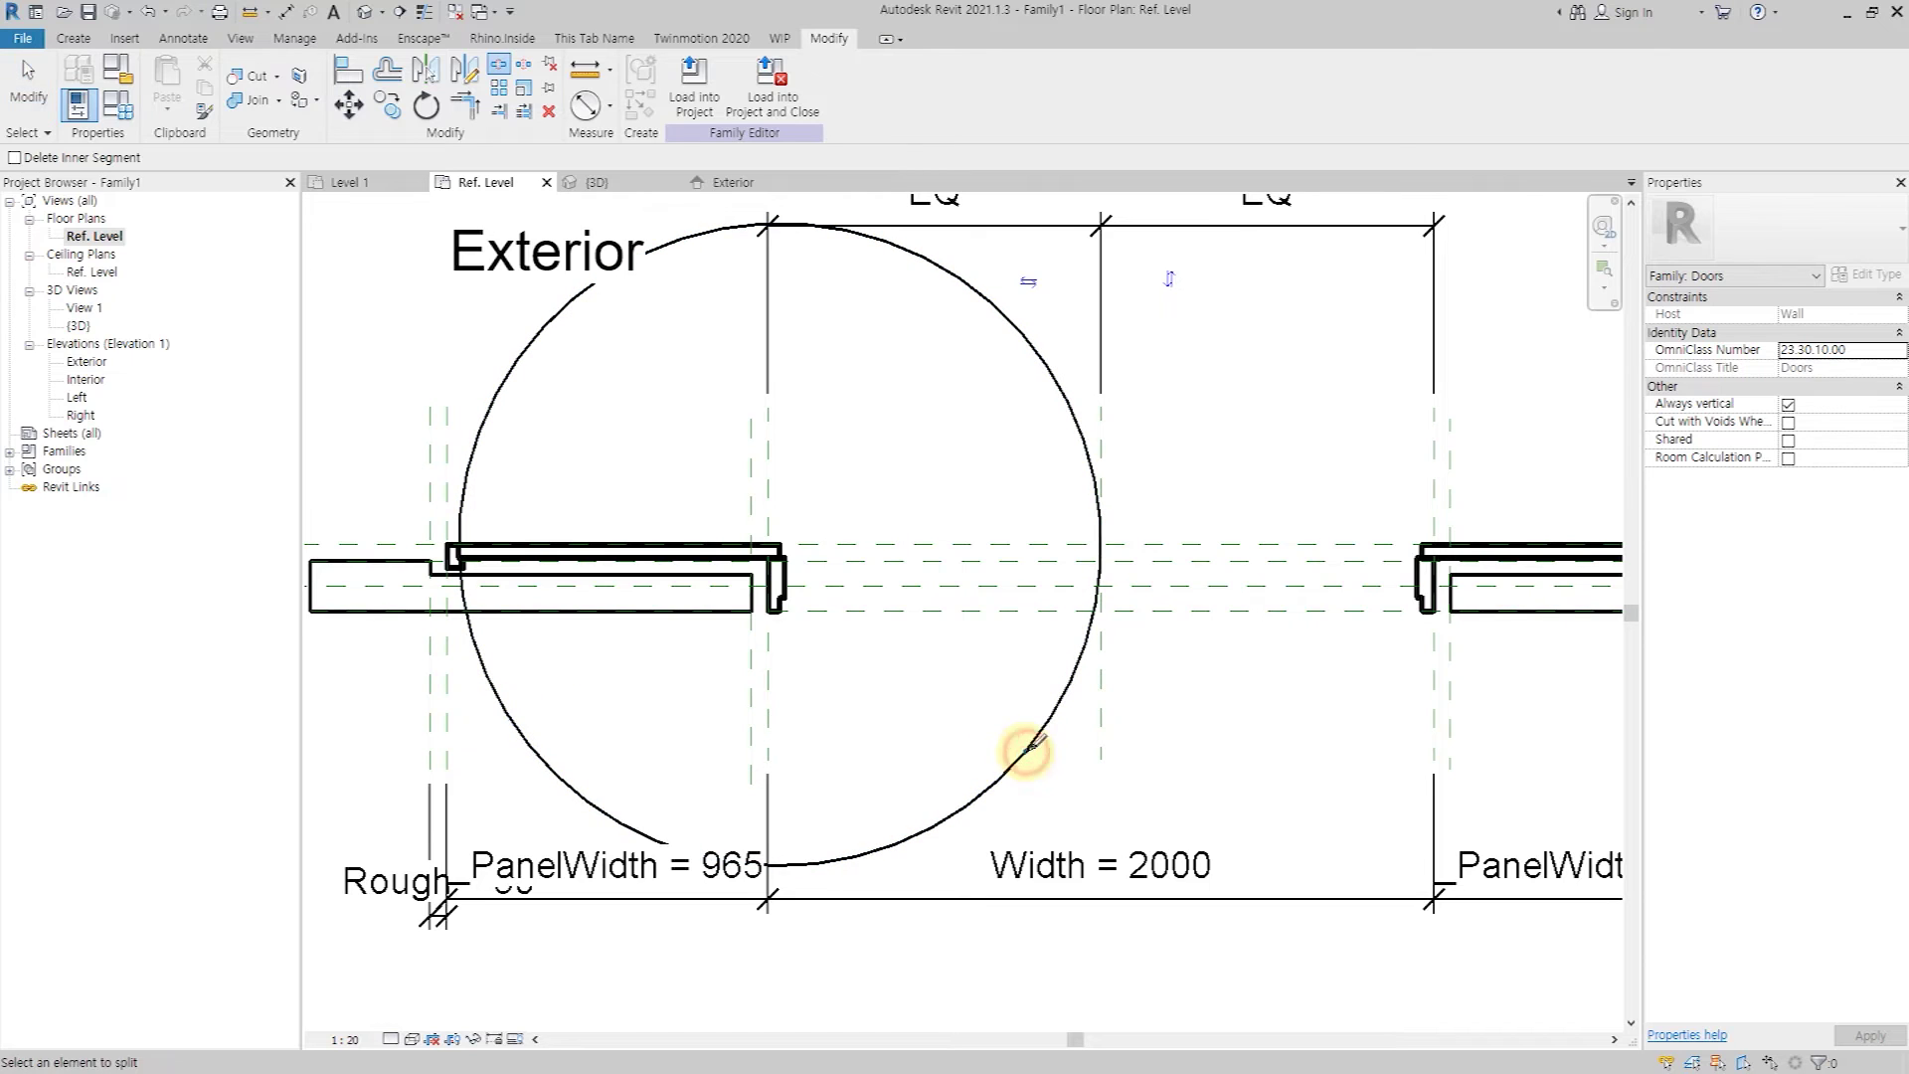
pyautogui.click(1029, 751)
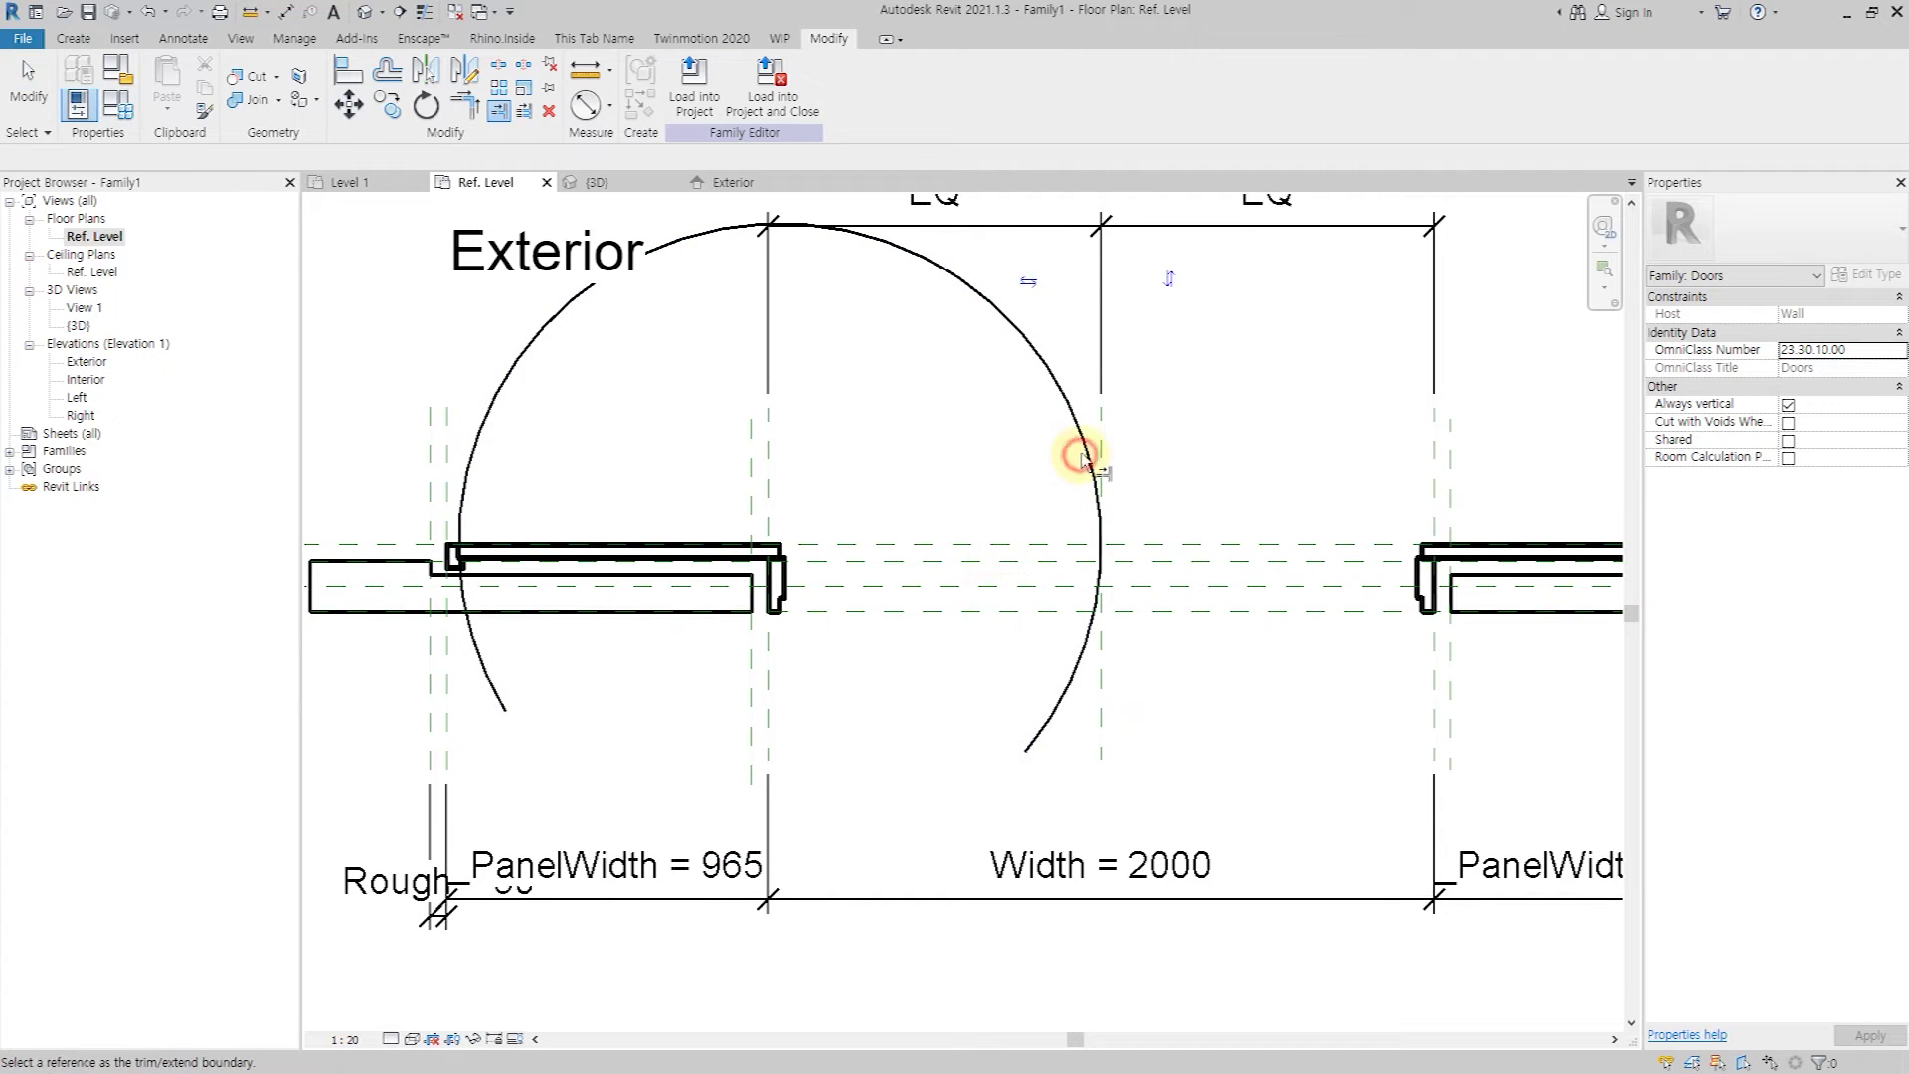
pyautogui.click(990, 544)
pyautogui.click(1057, 384)
pyautogui.click(875, 544)
pyautogui.click(481, 491)
pyautogui.press('Escape')
pyautogui.click(1002, 310)
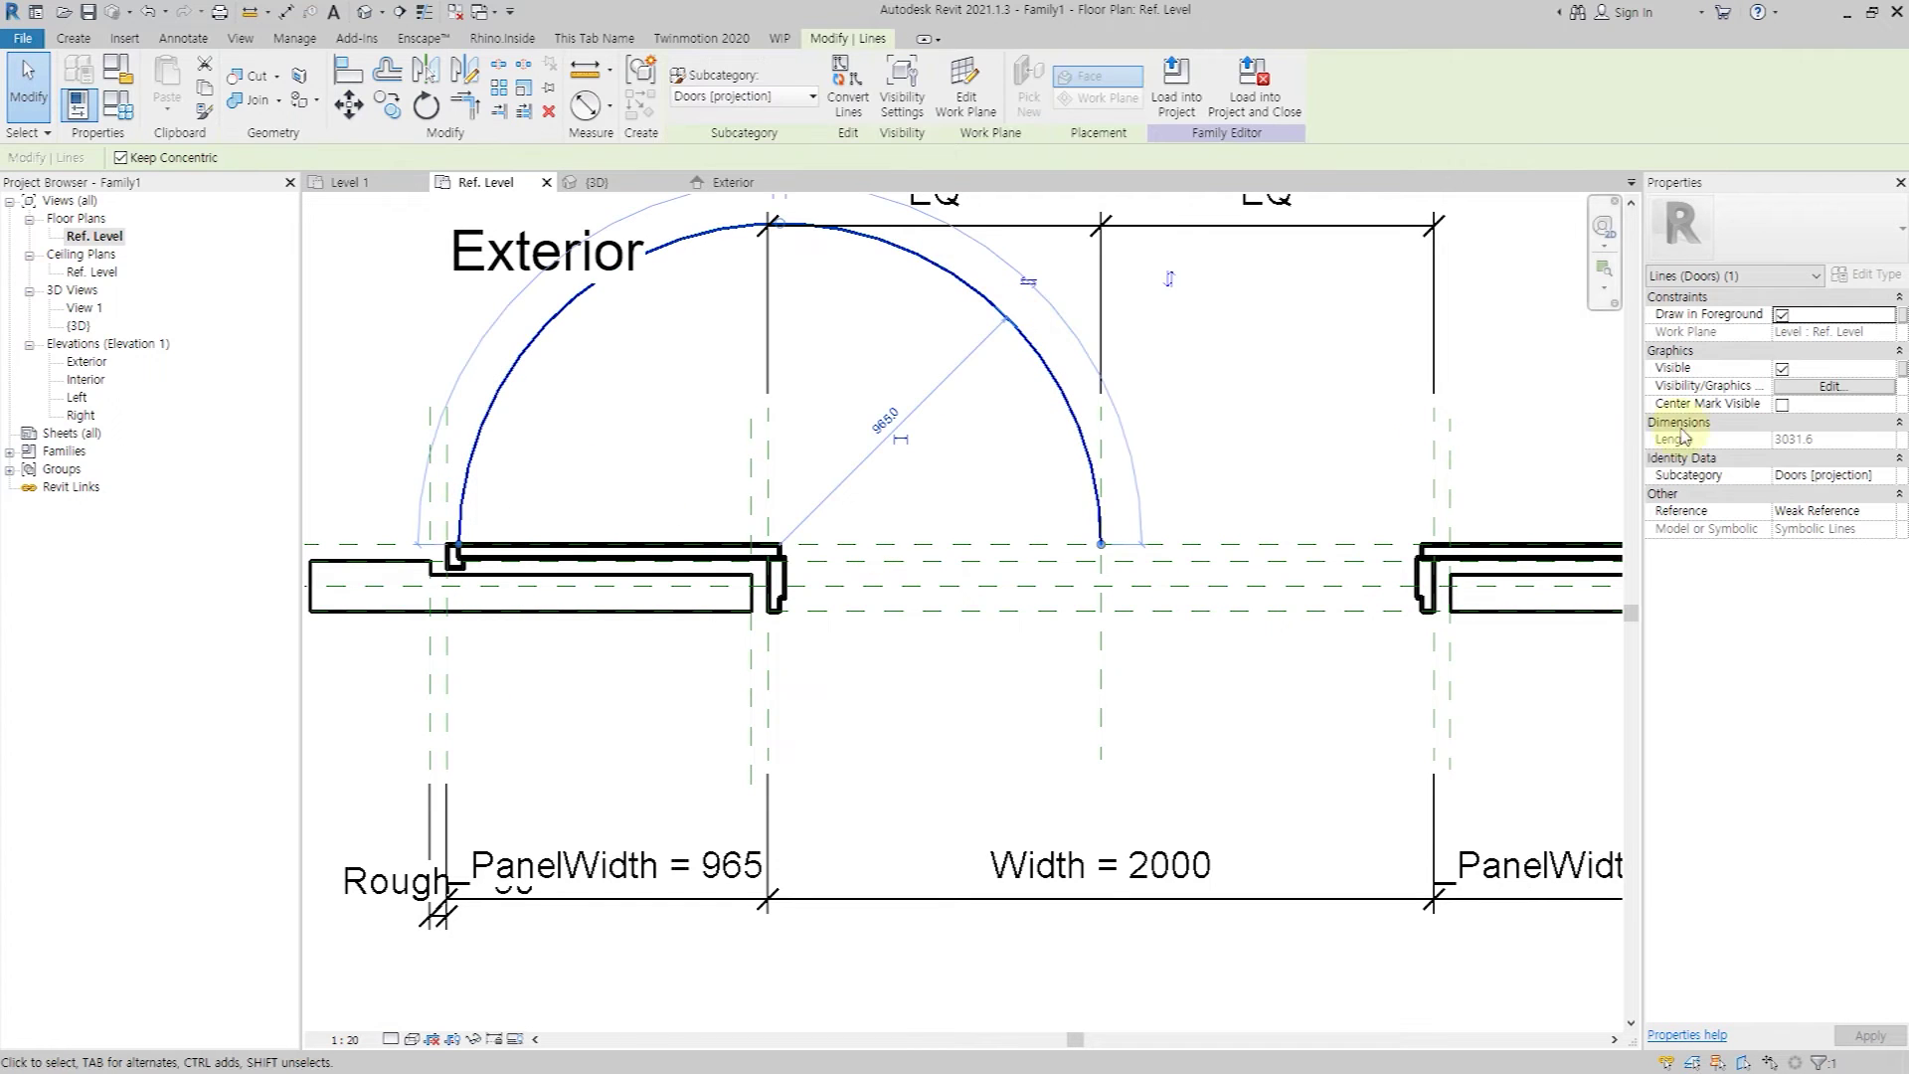
pyautogui.scroll(3, 809, 511)
pyautogui.click(944, 524)
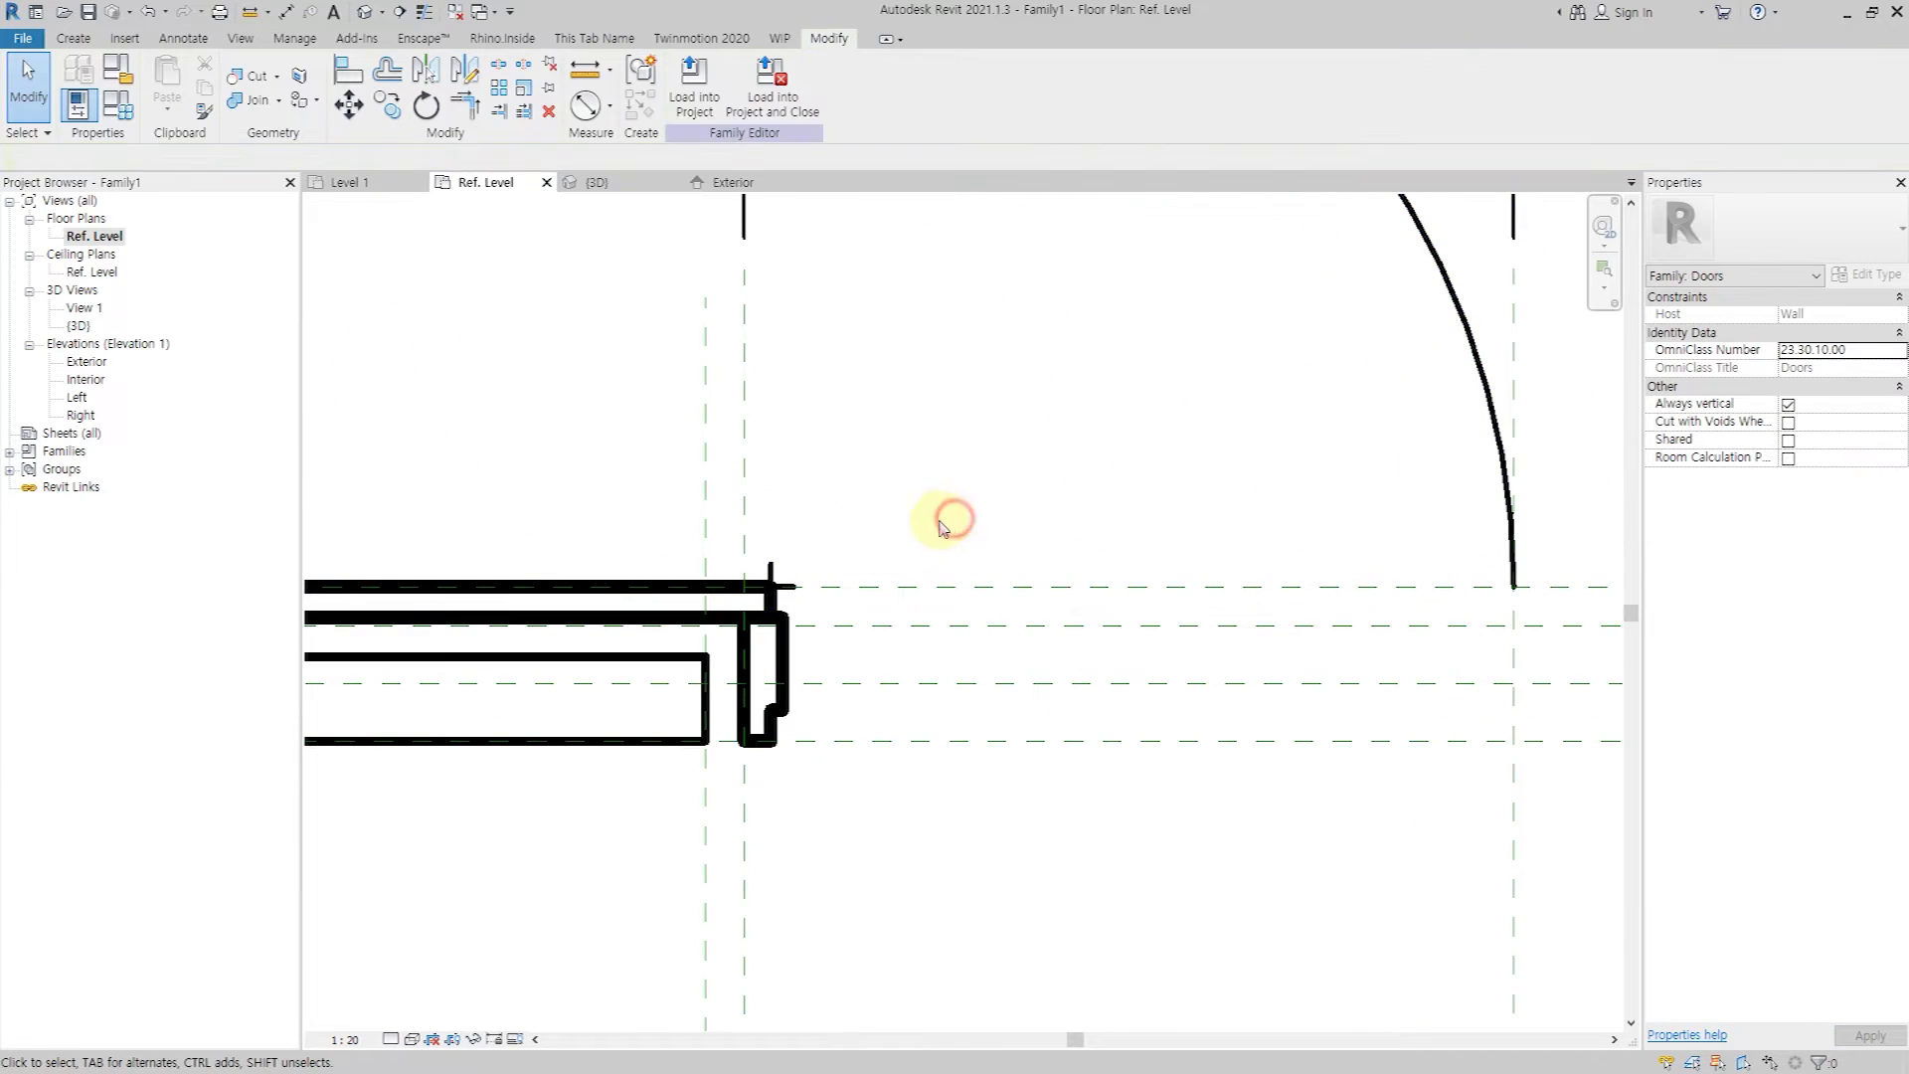
# Align the left swing arc's end to the panel face plane.
pyautogui.press('l')
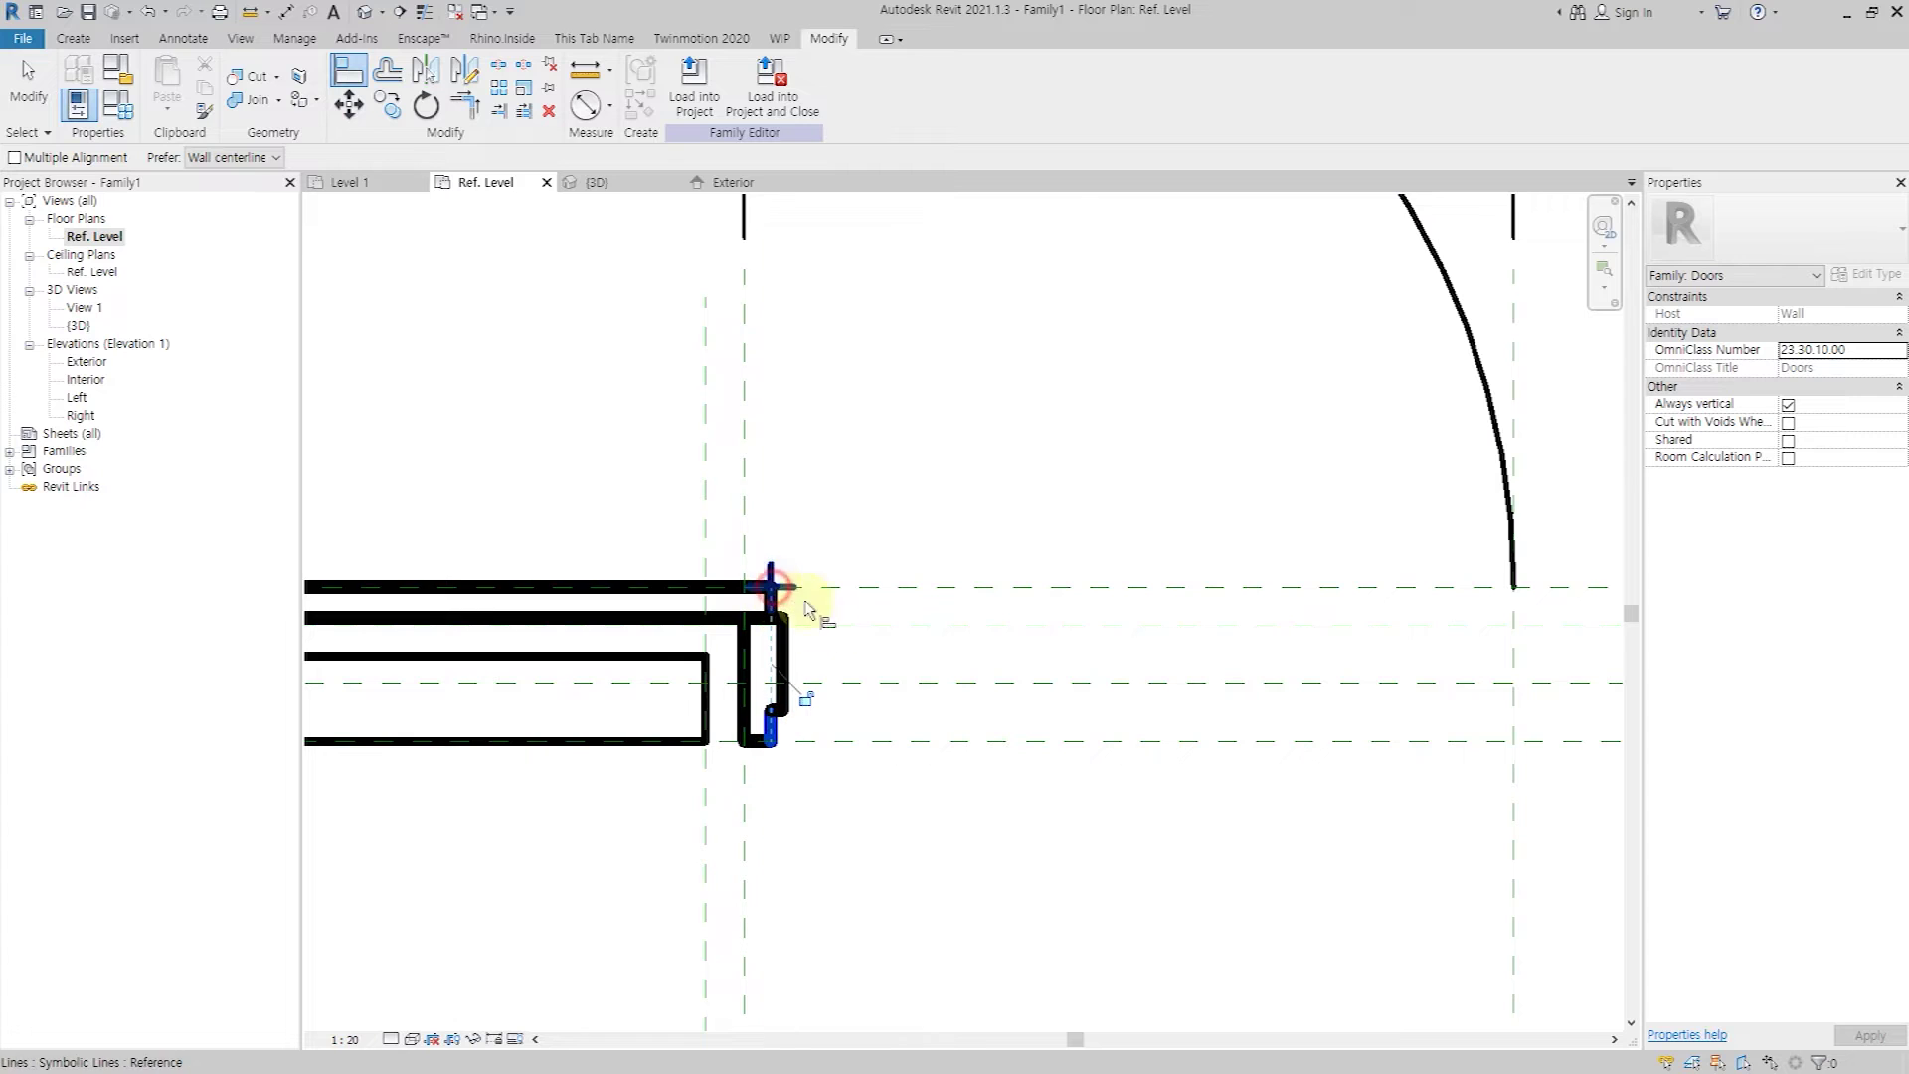
pyautogui.click(859, 587)
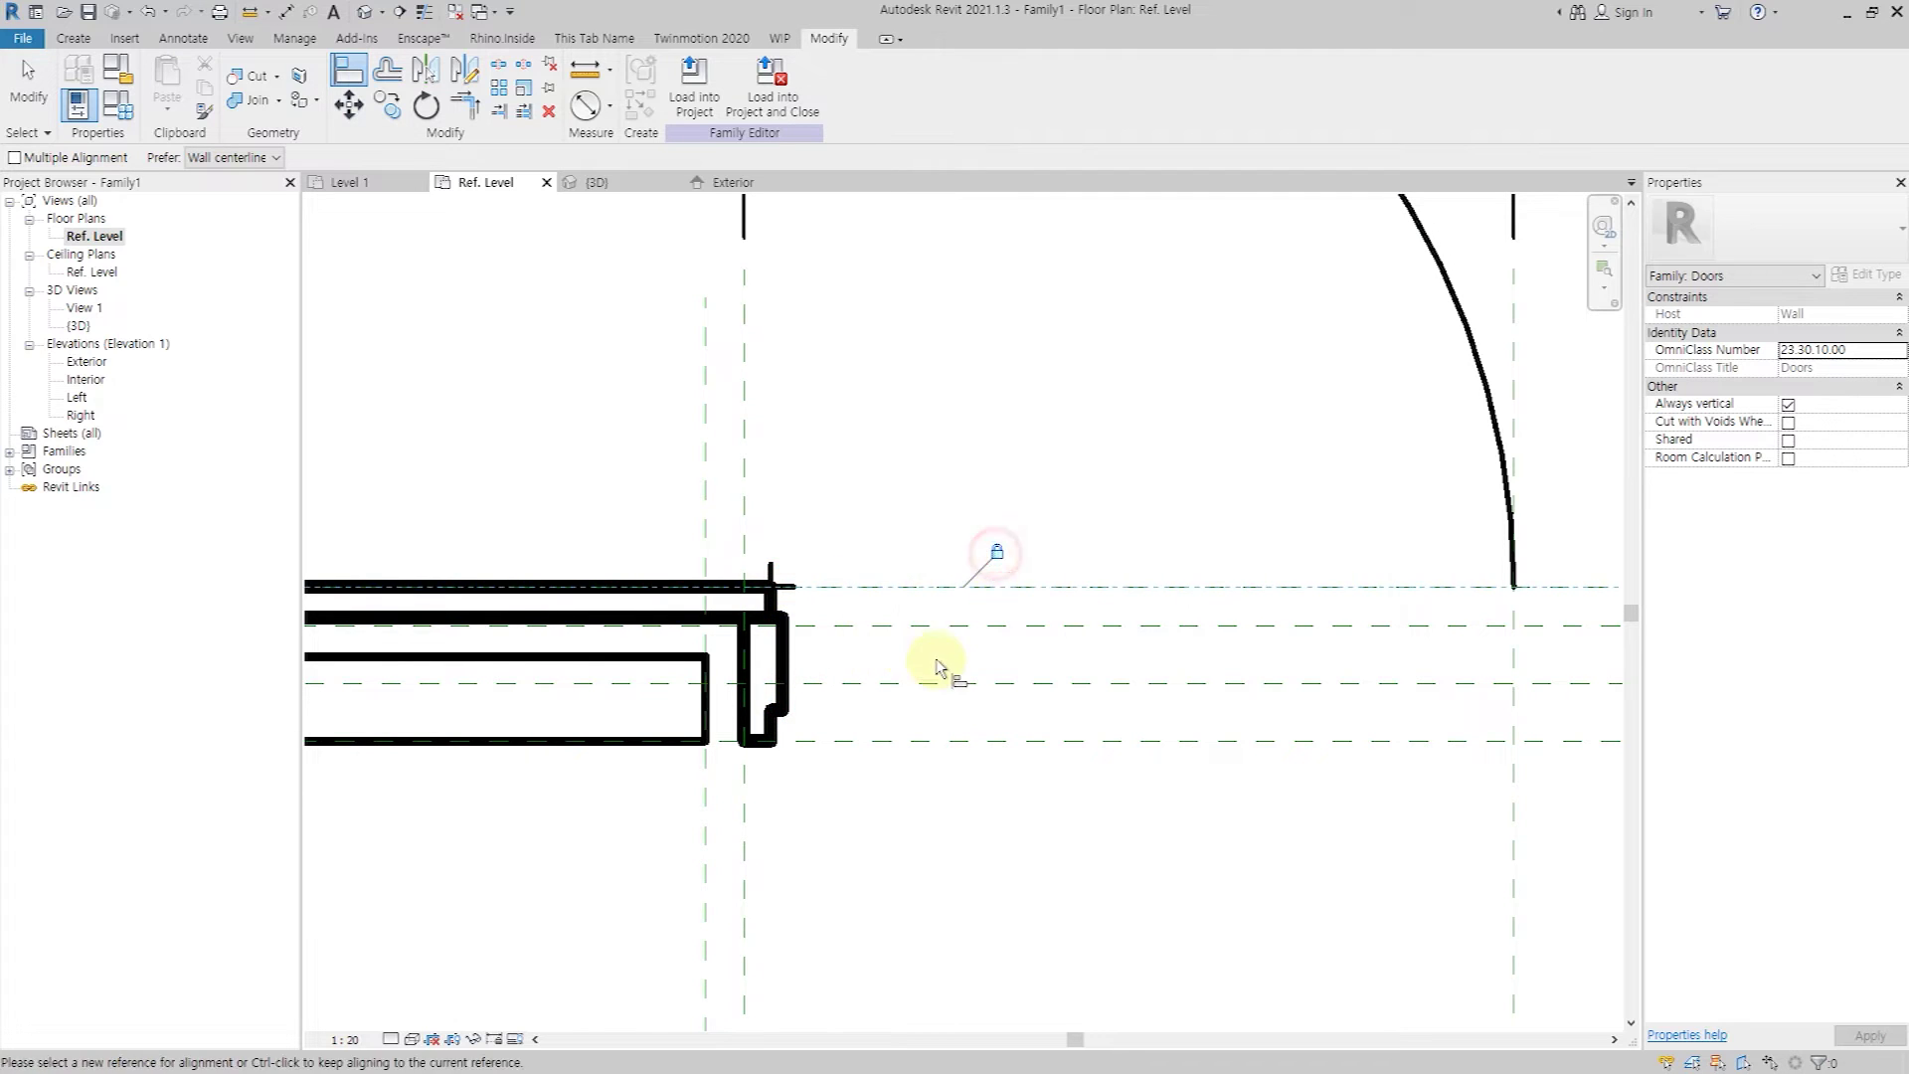
pyautogui.scroll(-3, 905, 661)
pyautogui.press('Escape')
# Add a radial dimension to the left arc and label it with the panel width parameter.
pyautogui.click(184, 38)
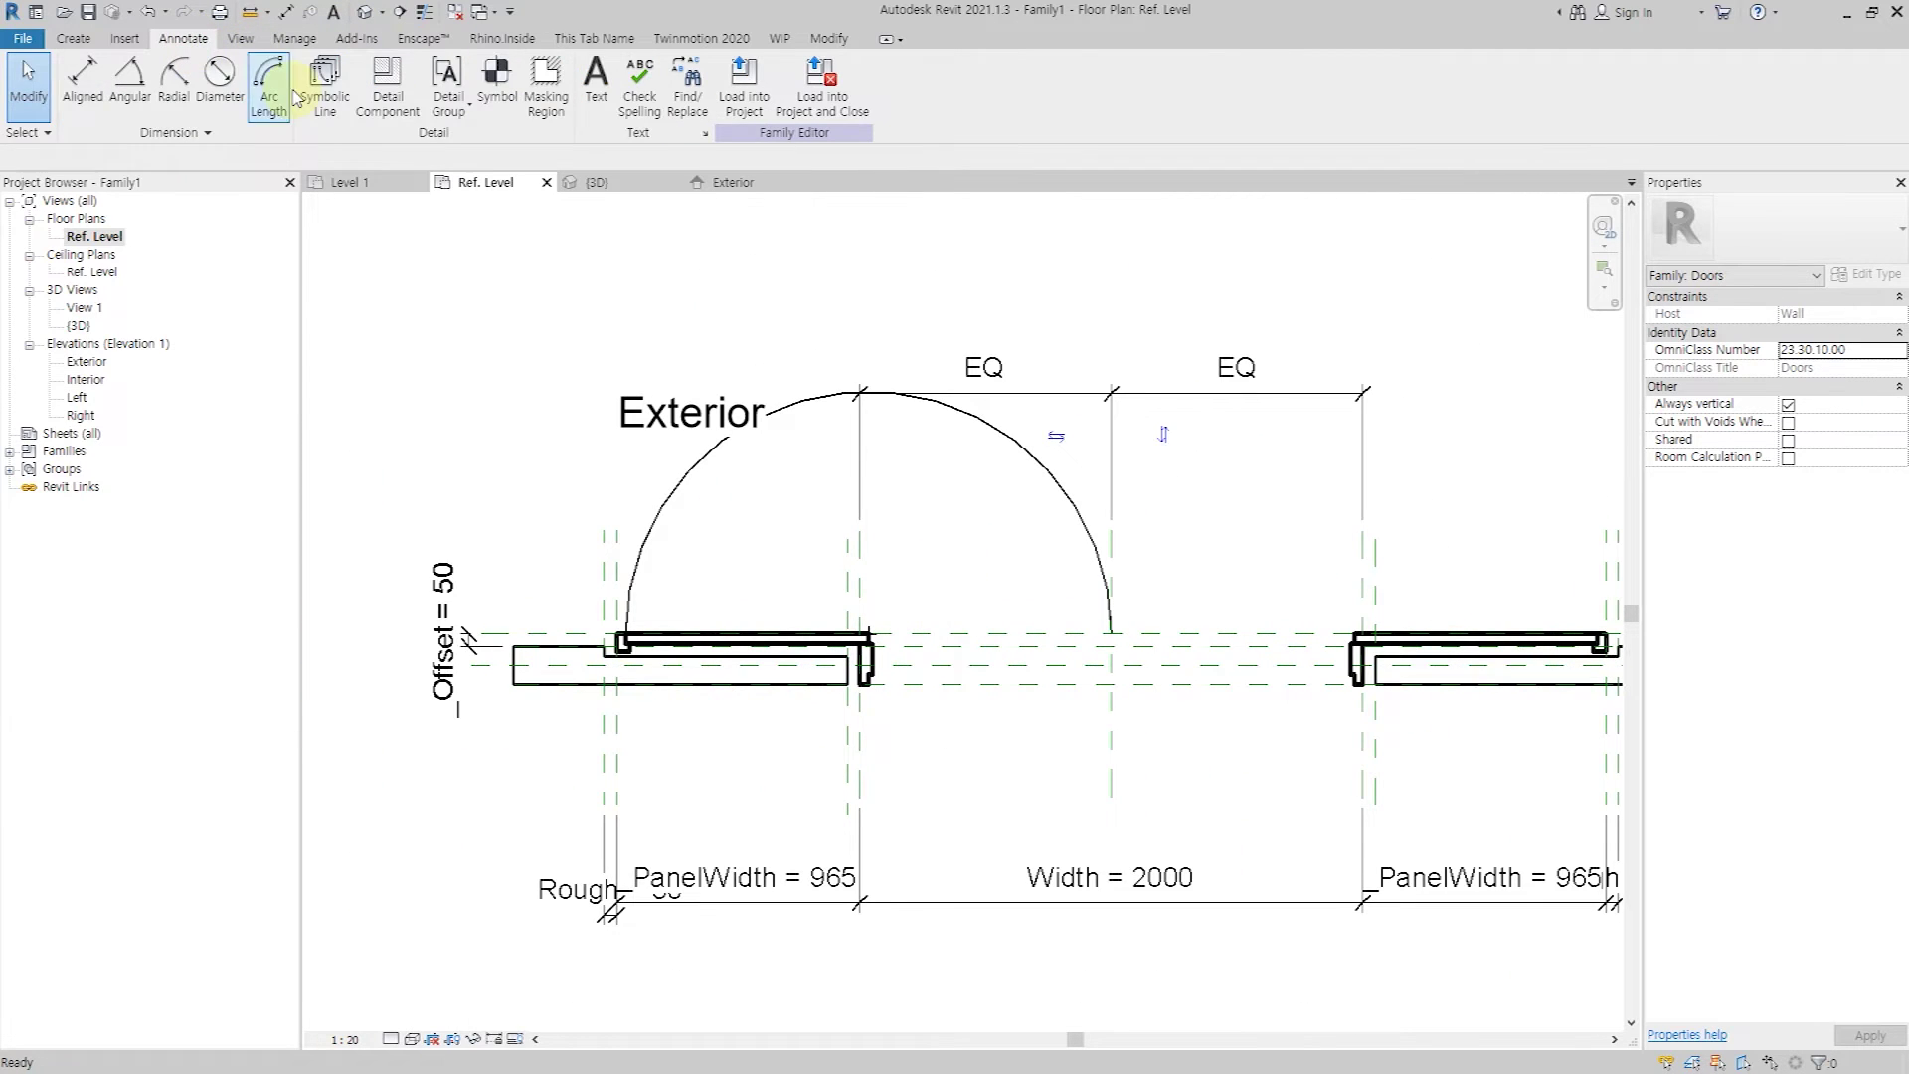
pyautogui.click(189, 90)
pyautogui.click(745, 491)
pyautogui.click(734, 539)
pyautogui.press('Escape')
pyautogui.click(755, 83)
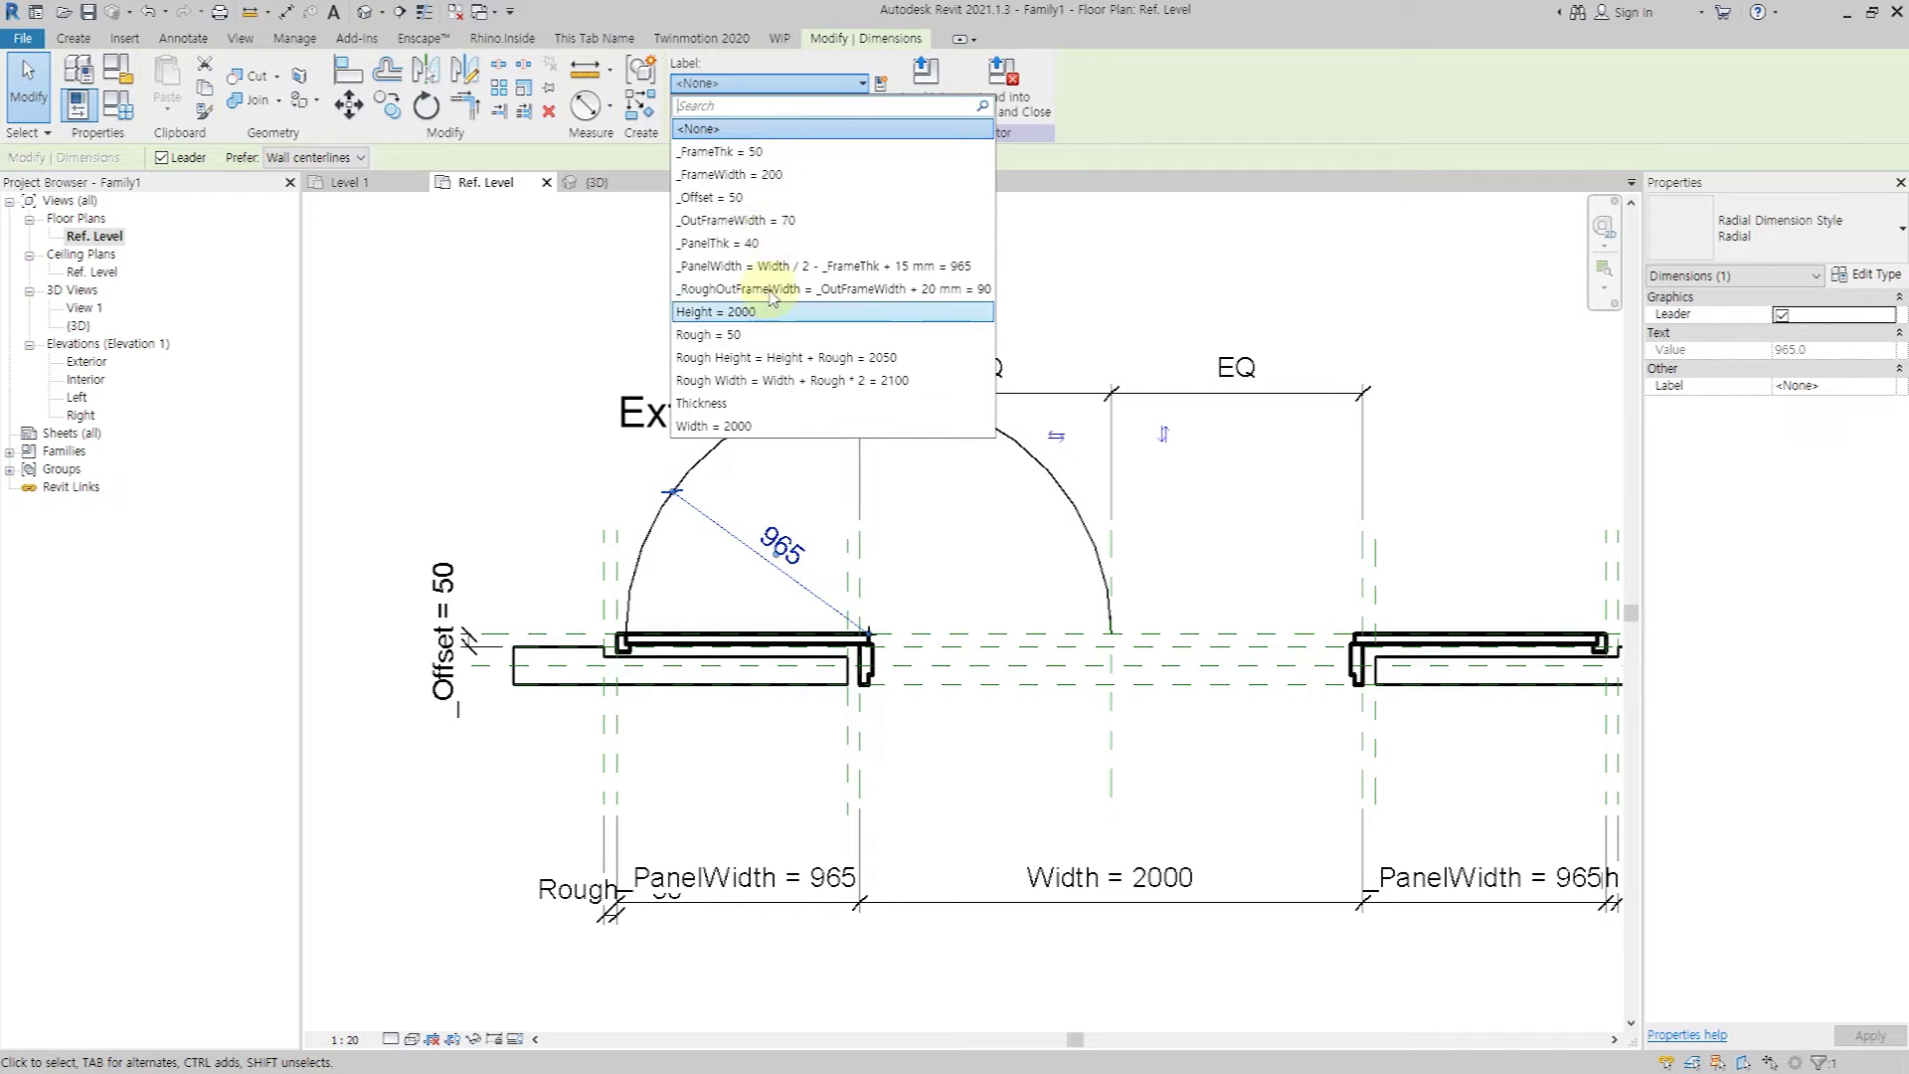
pyautogui.click(999, 564)
pyautogui.scroll(-2, 989, 546)
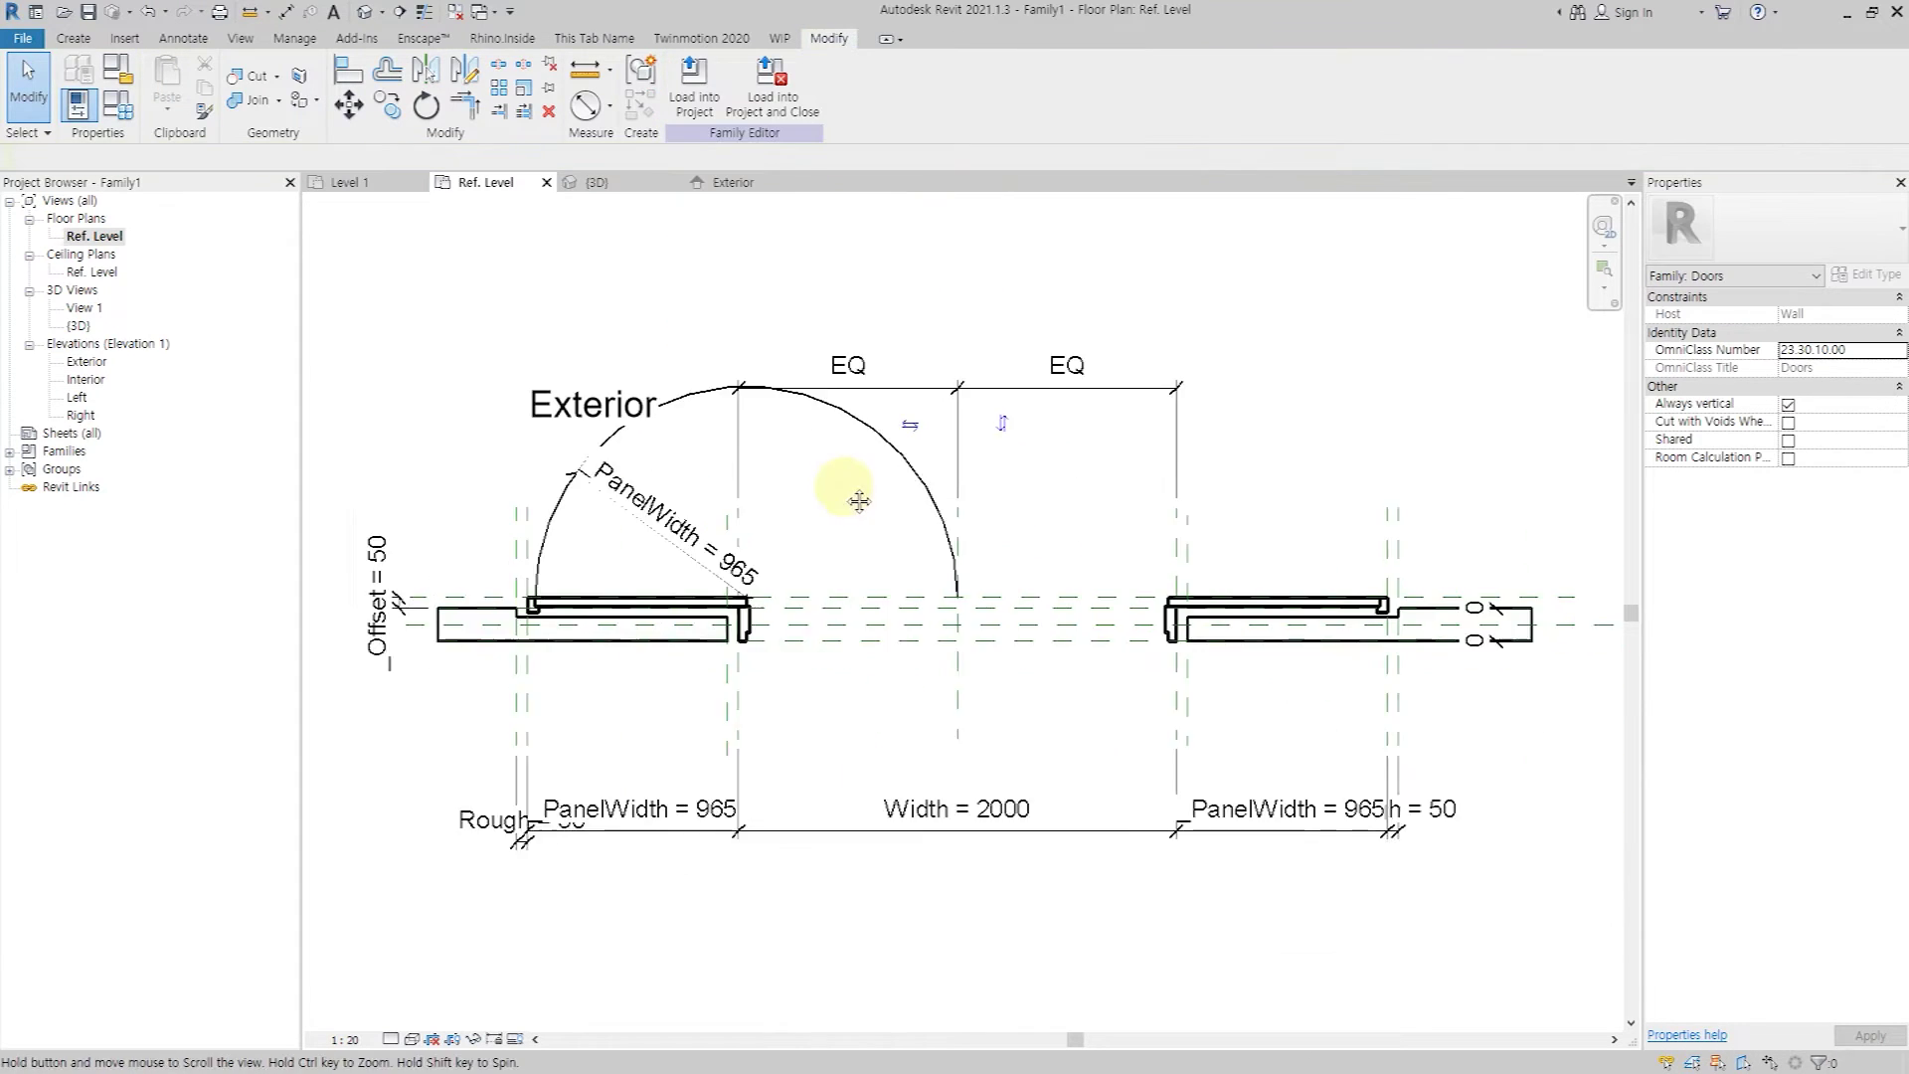
# Mirror the left arc across the centre plane and lock the right arc's end to the panel face.
pyautogui.click(853, 453)
pyautogui.press('m')
pyautogui.press('m')
pyautogui.click(910, 724)
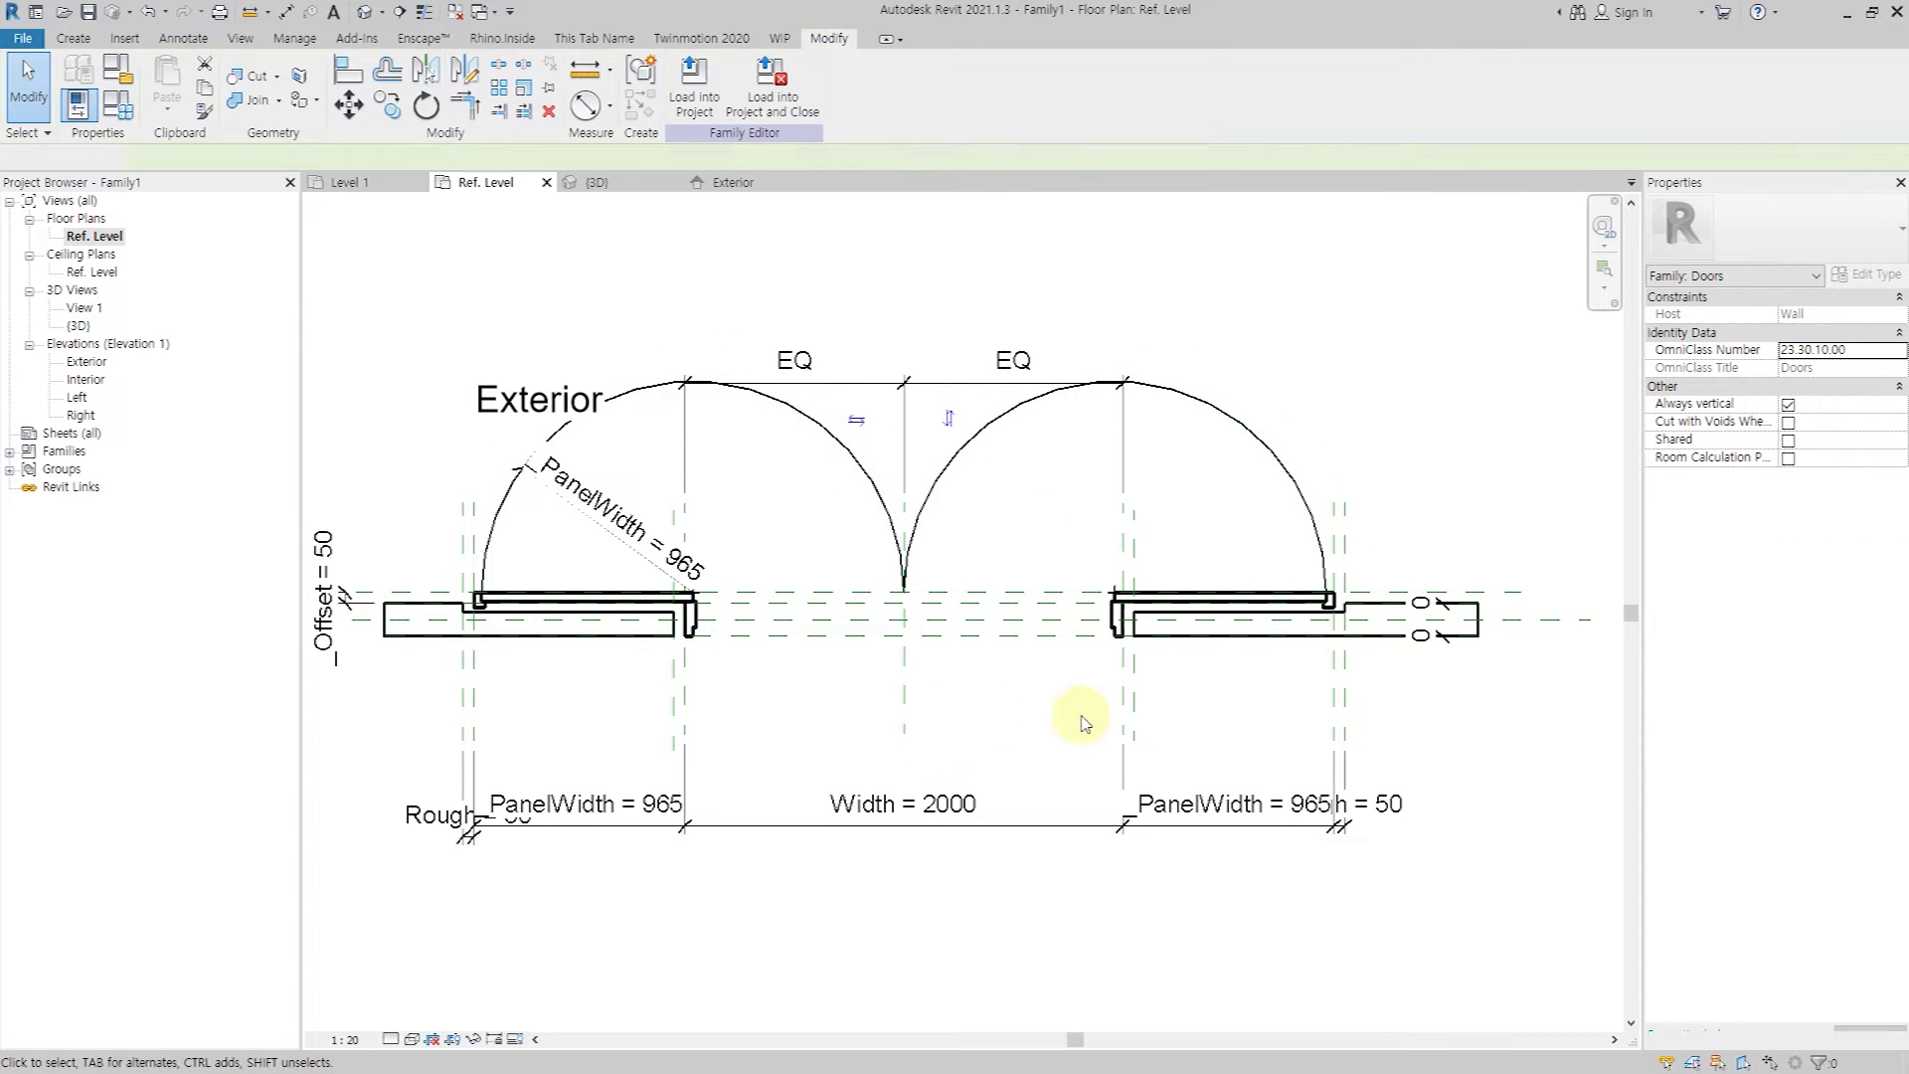
pyautogui.press('l')
pyautogui.scroll(3, 1118, 720)
pyautogui.scroll(3, 1116, 639)
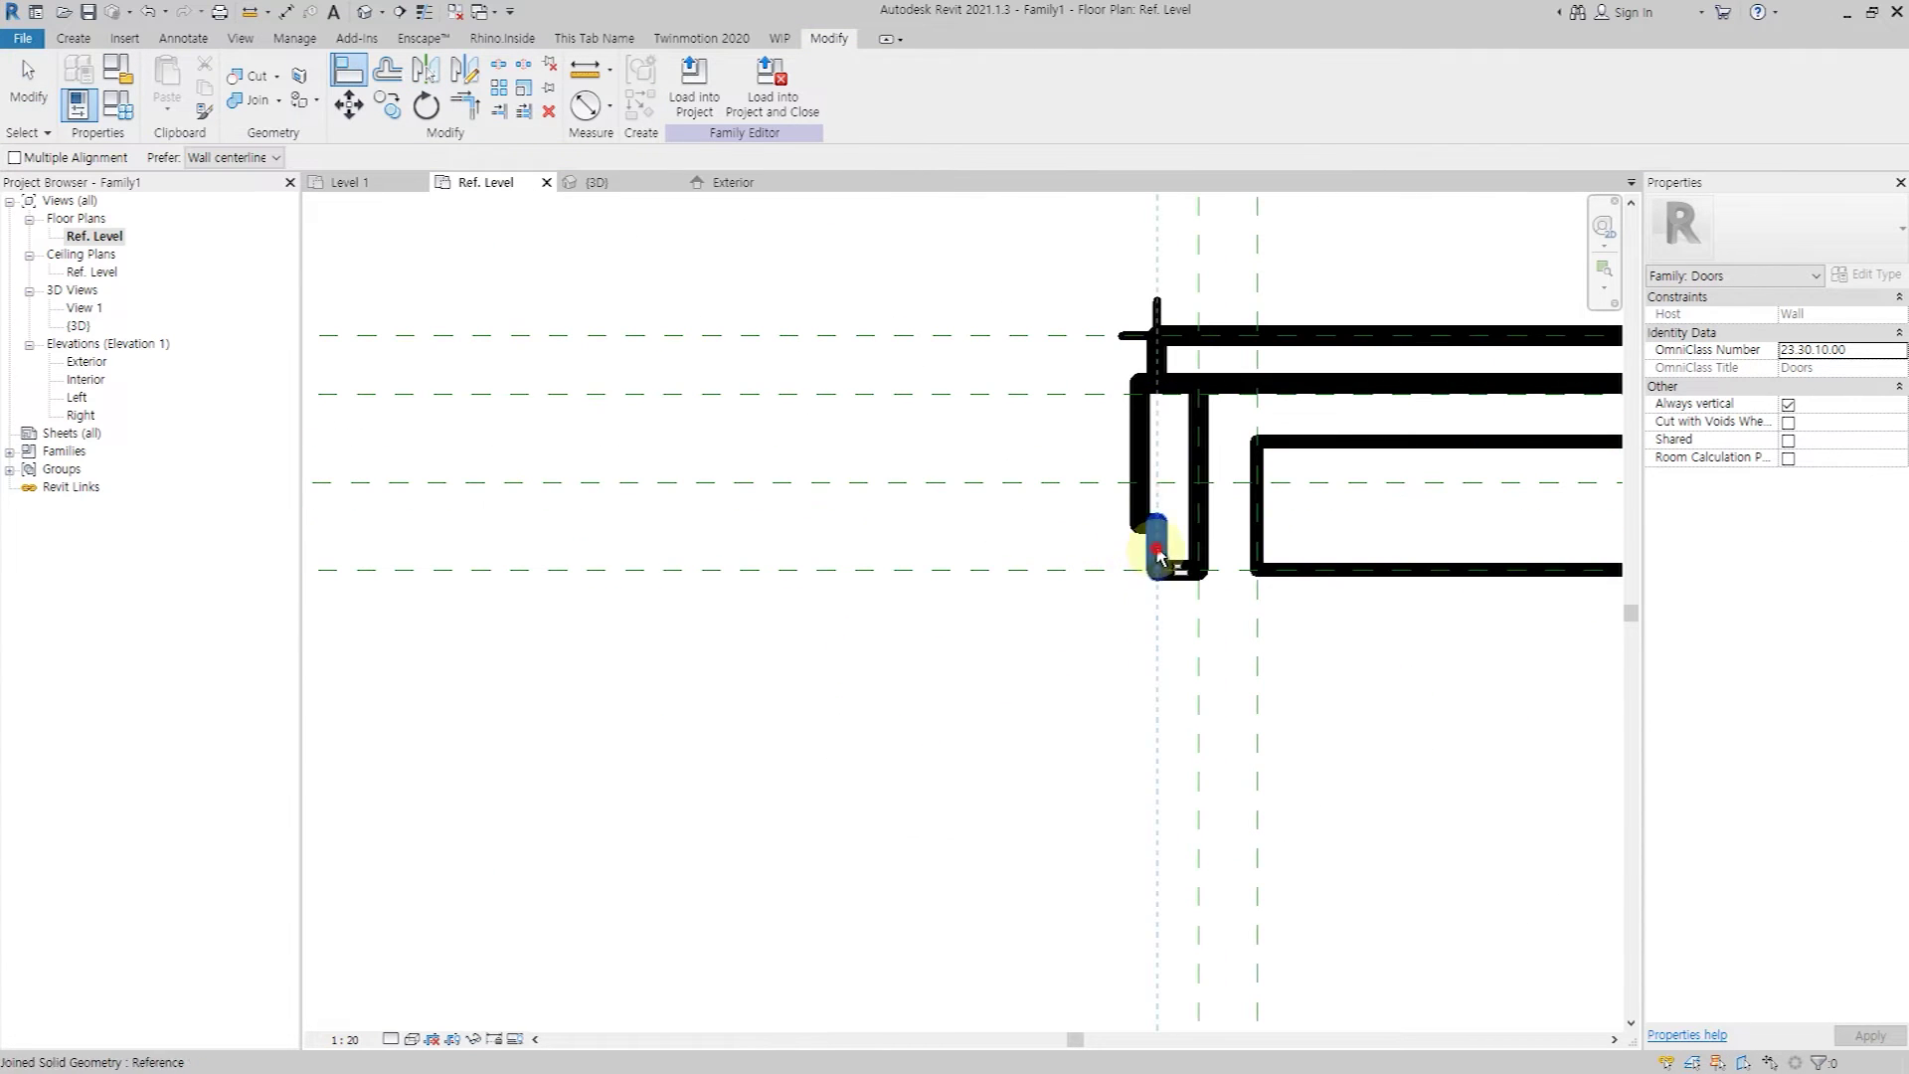
pyautogui.click(1166, 335)
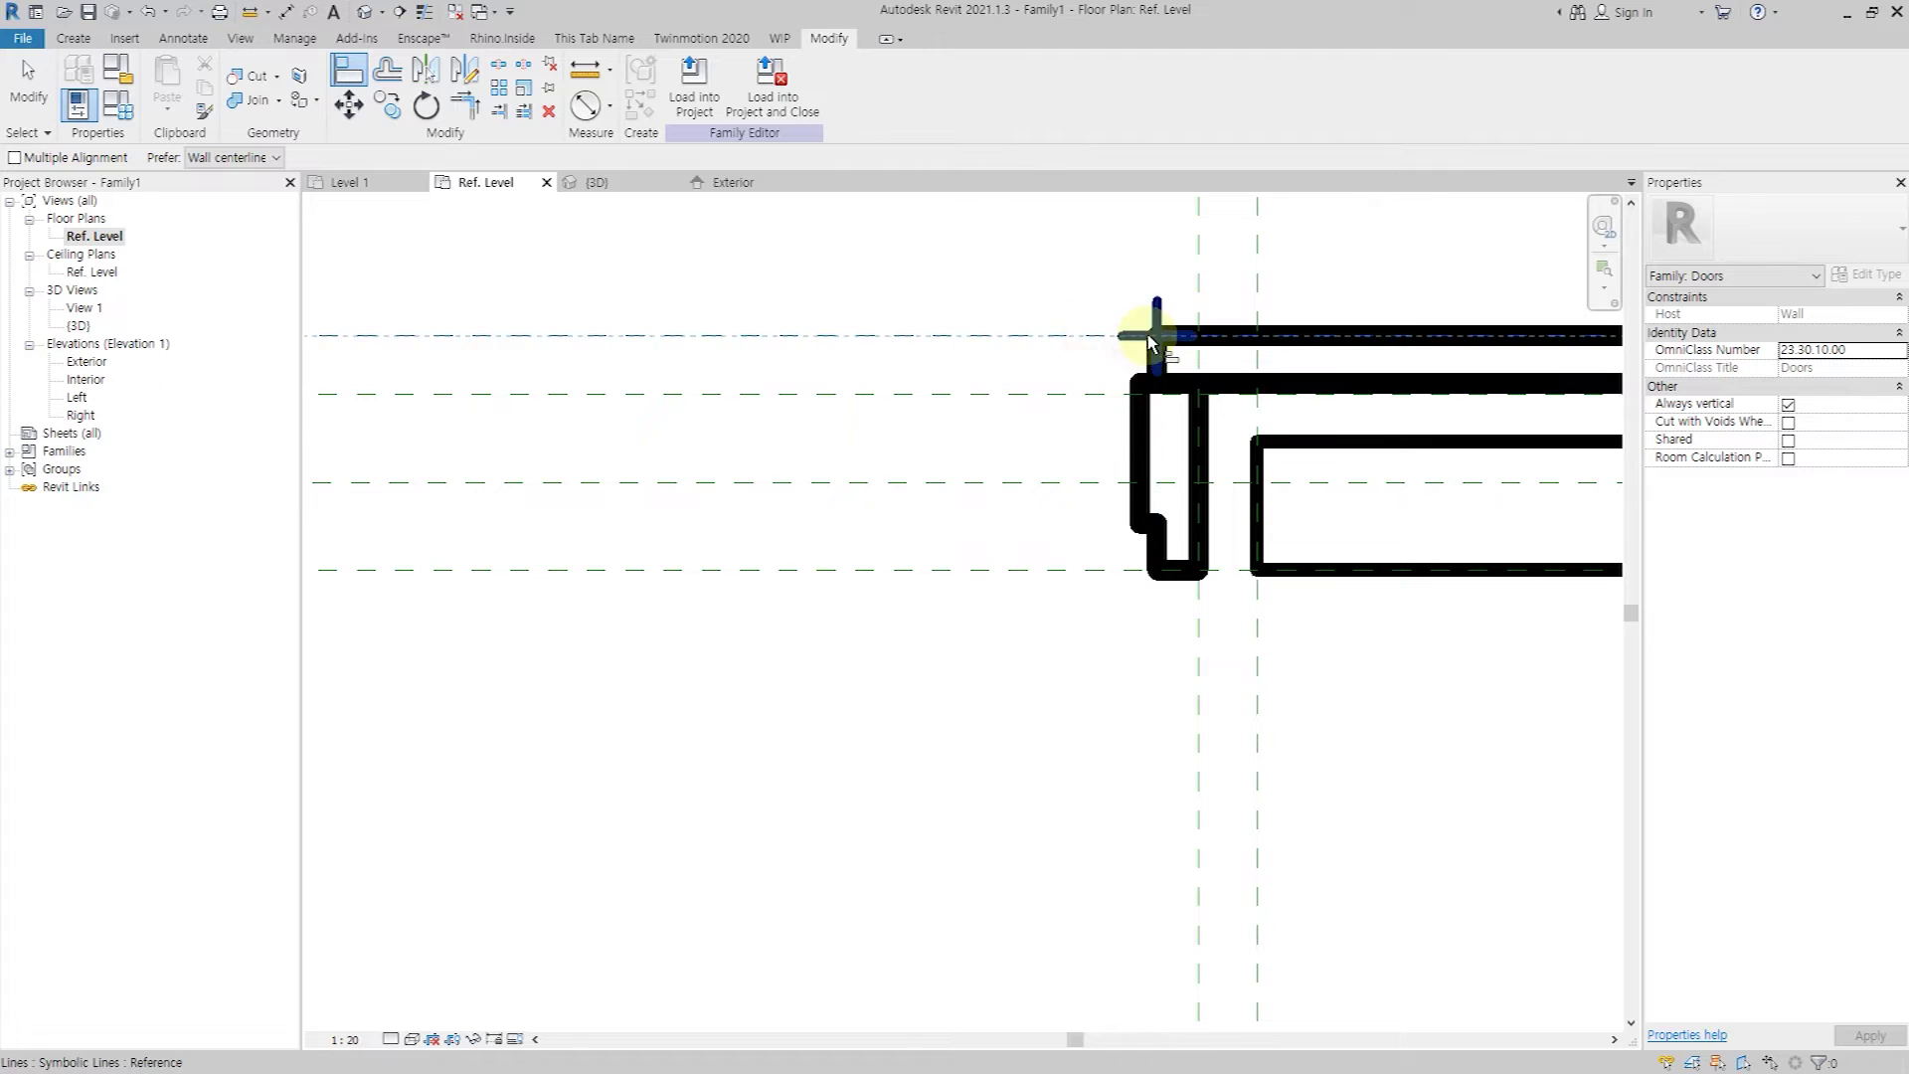
pyautogui.scroll(-3, 1151, 562)
pyautogui.scroll(-3, 1206, 529)
pyautogui.press('Escape')
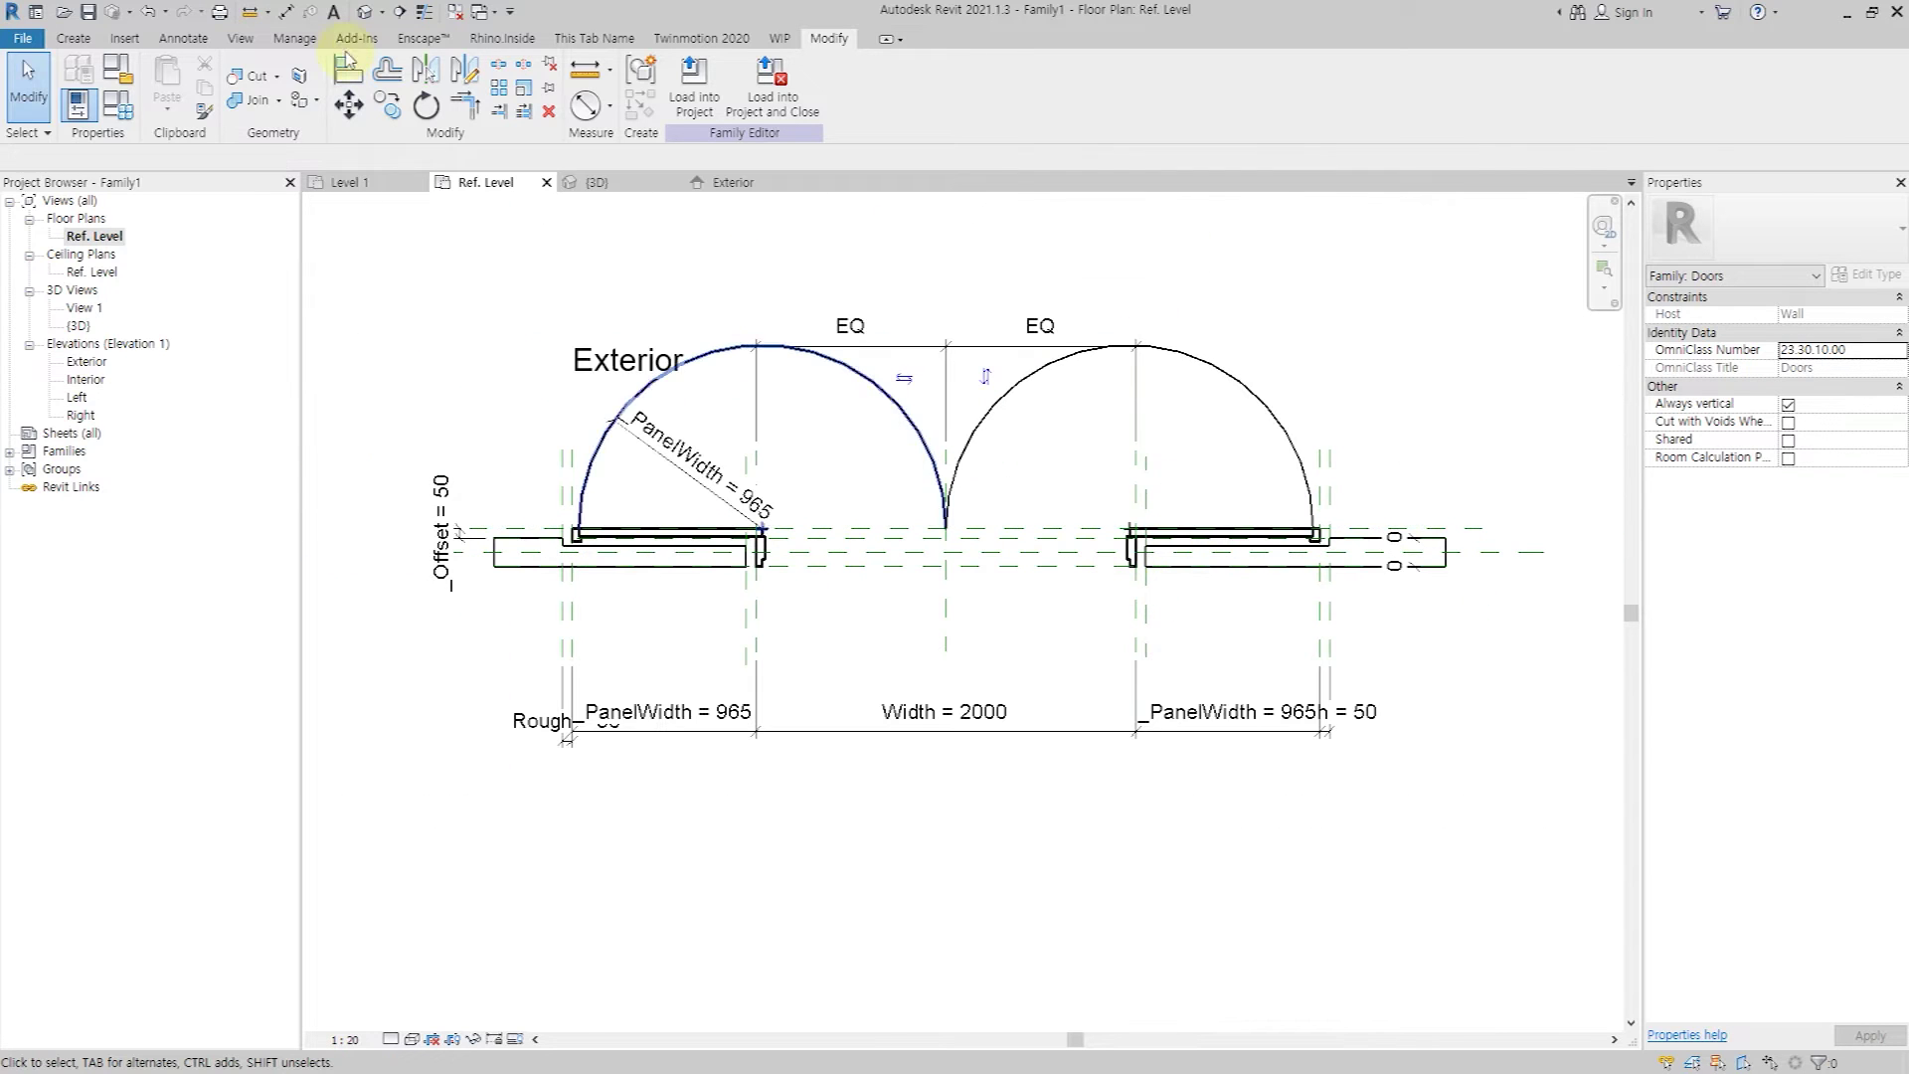
# Add a radial dimension to the right arc and label it _PanelWidth.
pyautogui.click(182, 40)
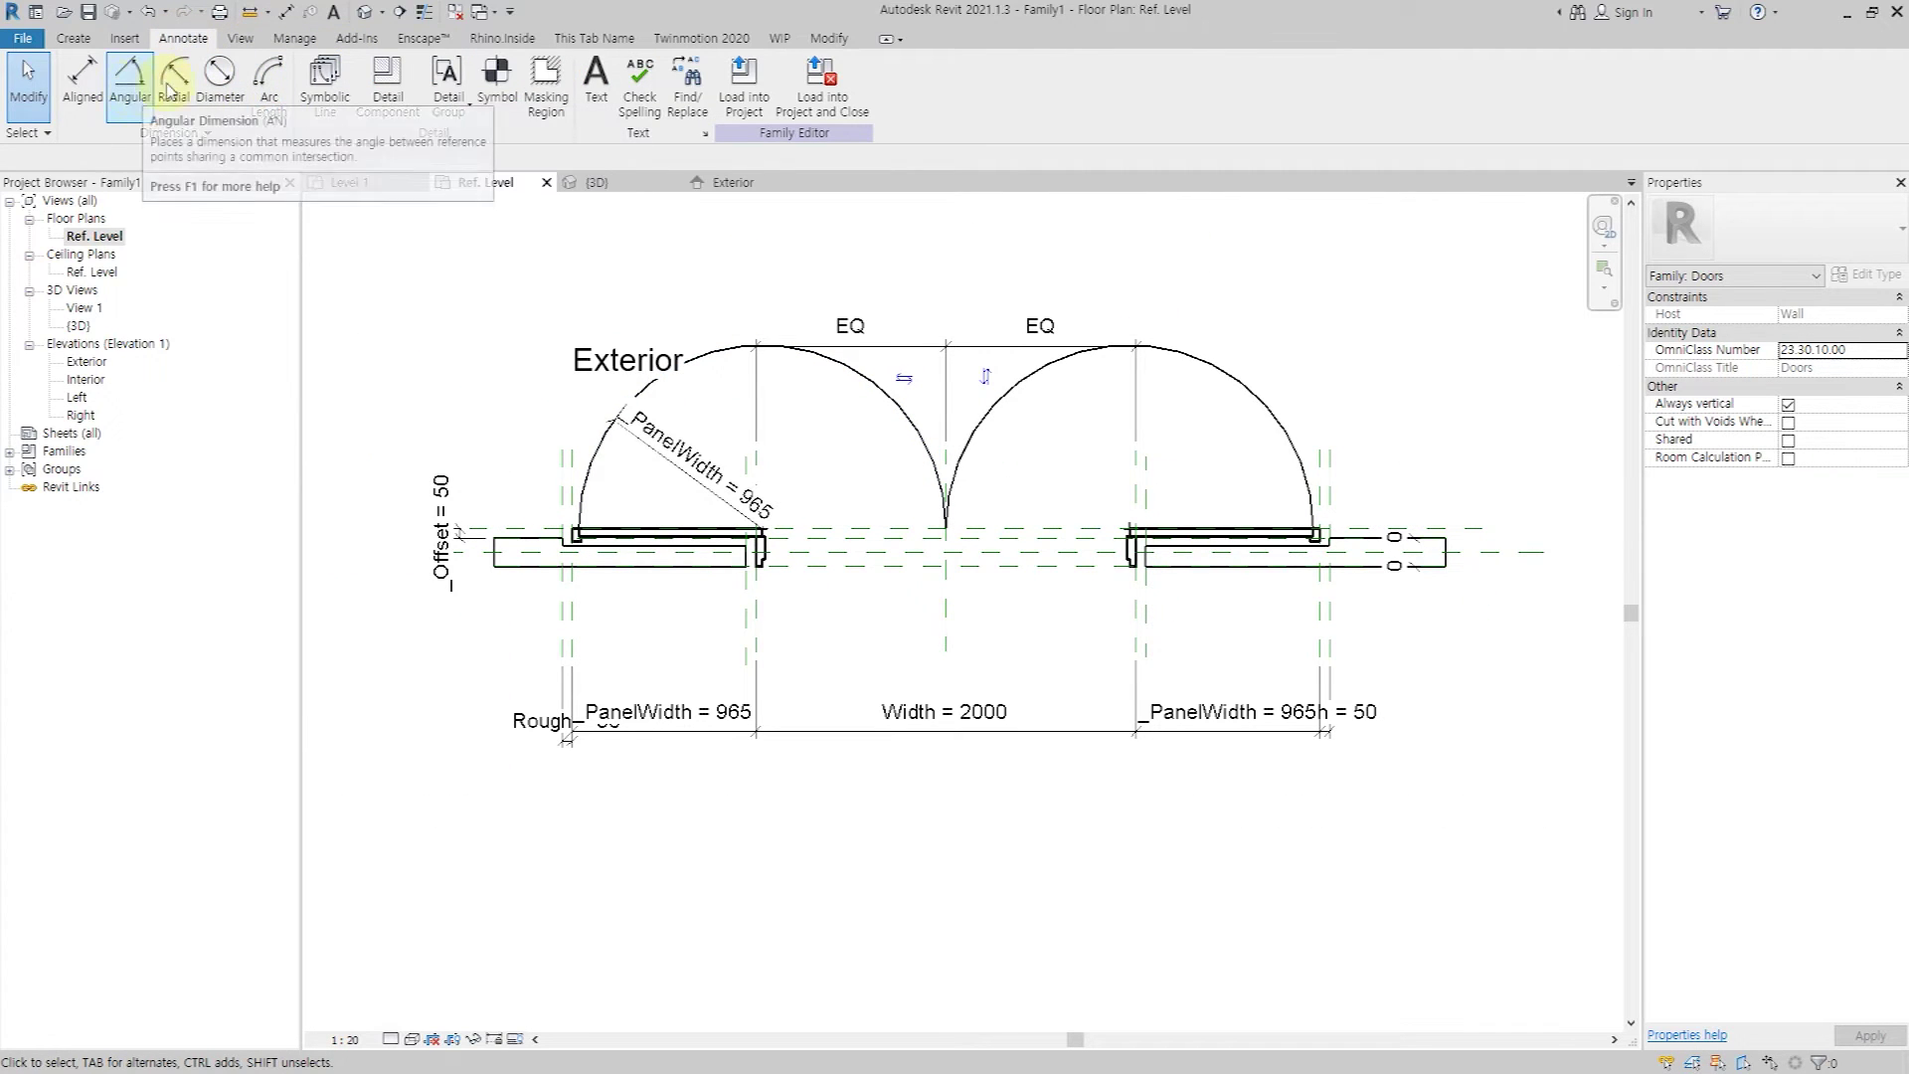
pyautogui.click(149, 74)
pyautogui.click(1240, 382)
pyautogui.click(1180, 426)
pyautogui.press('Escape')
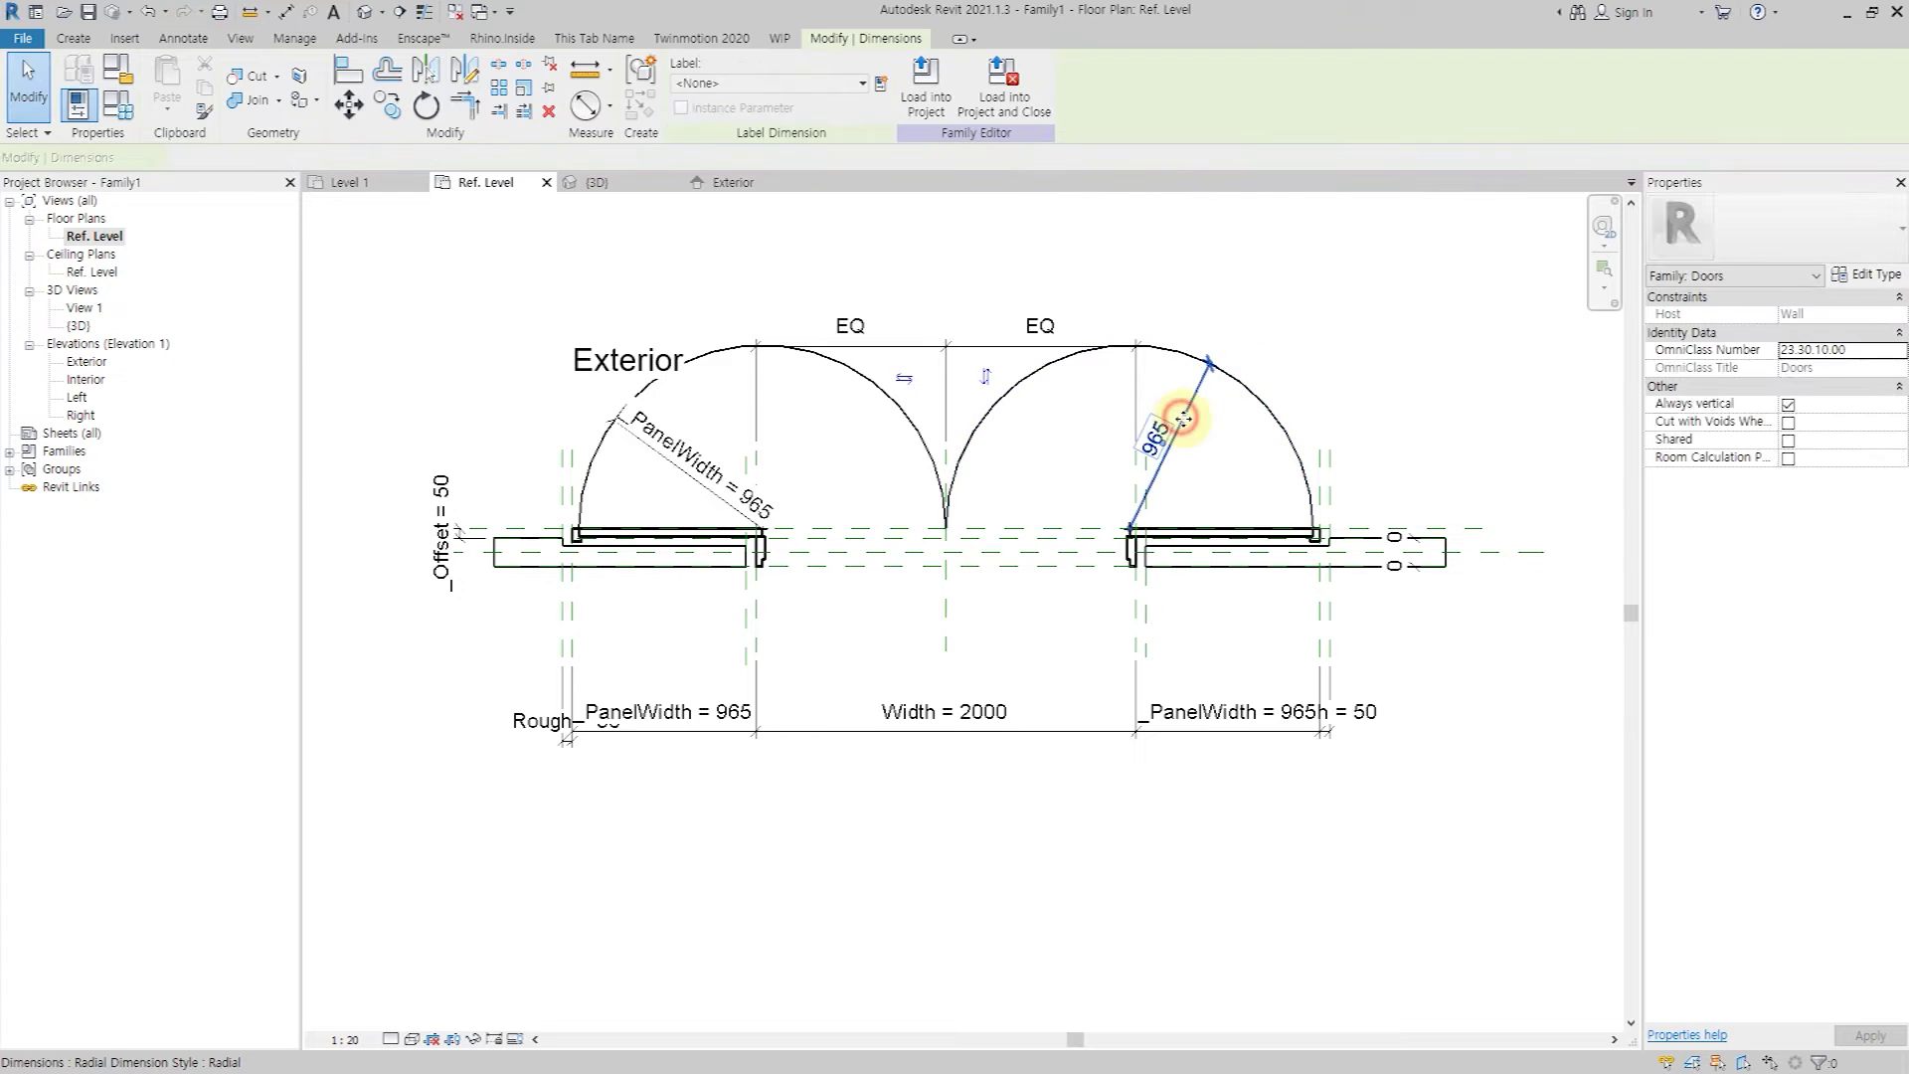
pyautogui.click(781, 83)
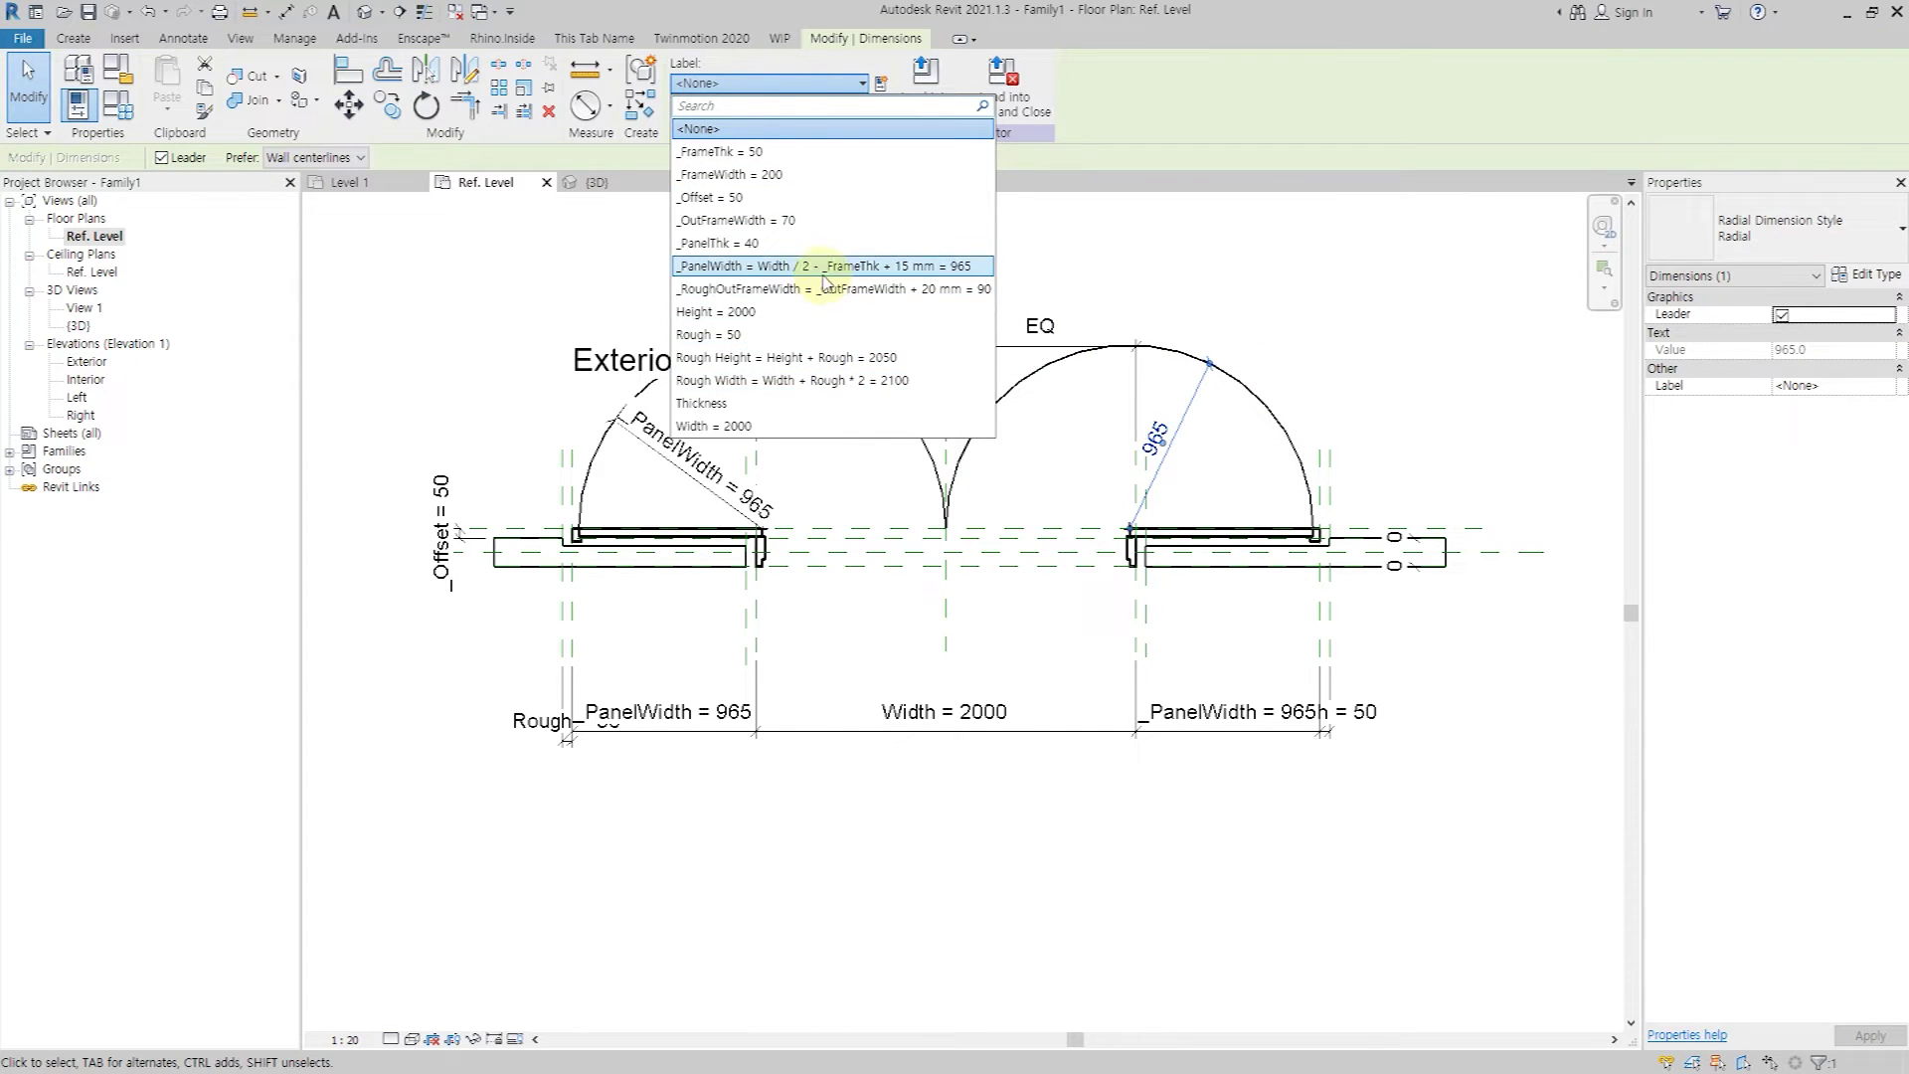
pyautogui.click(1302, 299)
pyautogui.scroll(1, 1094, 388)
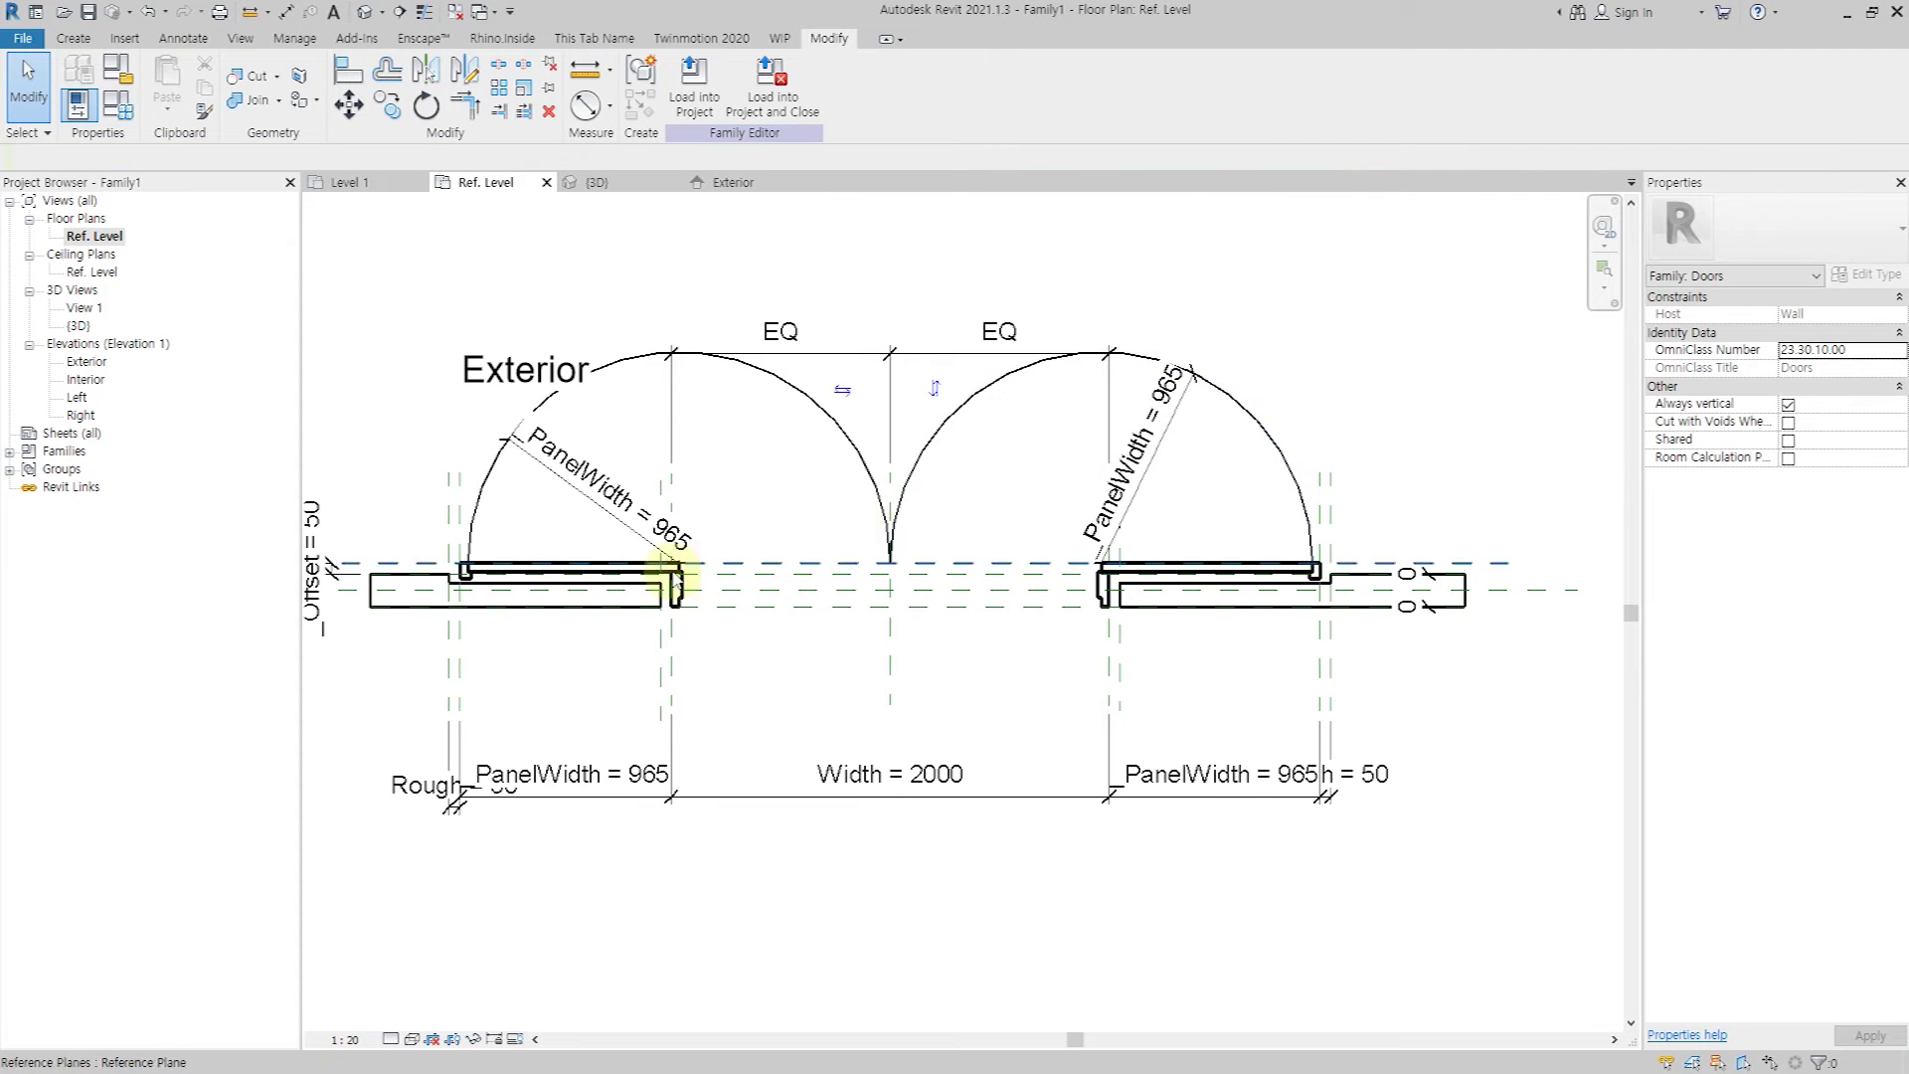
pyautogui.scroll(1, 634, 579)
pyautogui.click(633, 580)
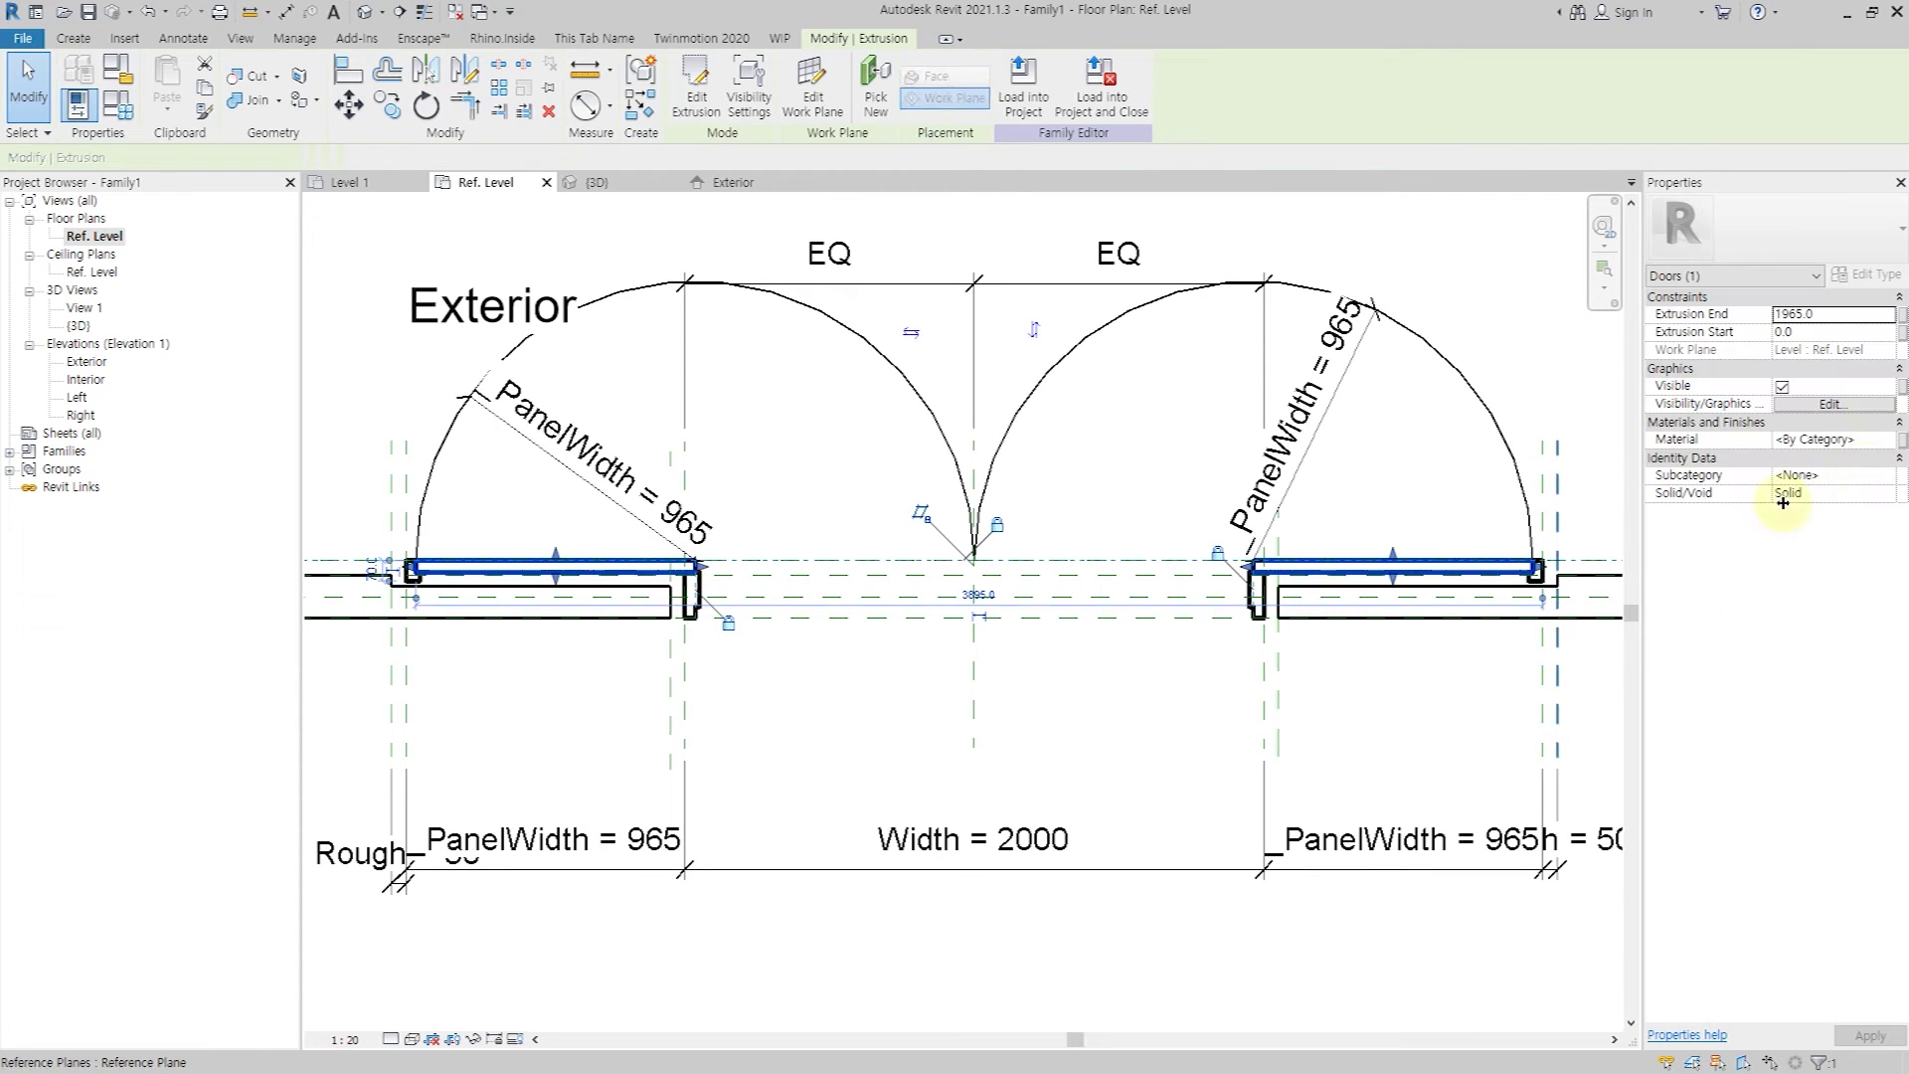
# Link the panel extrusion's material to a new _Panel family parameter.
pyautogui.click(1899, 438)
pyautogui.click(804, 673)
pyautogui.write('_Pane')
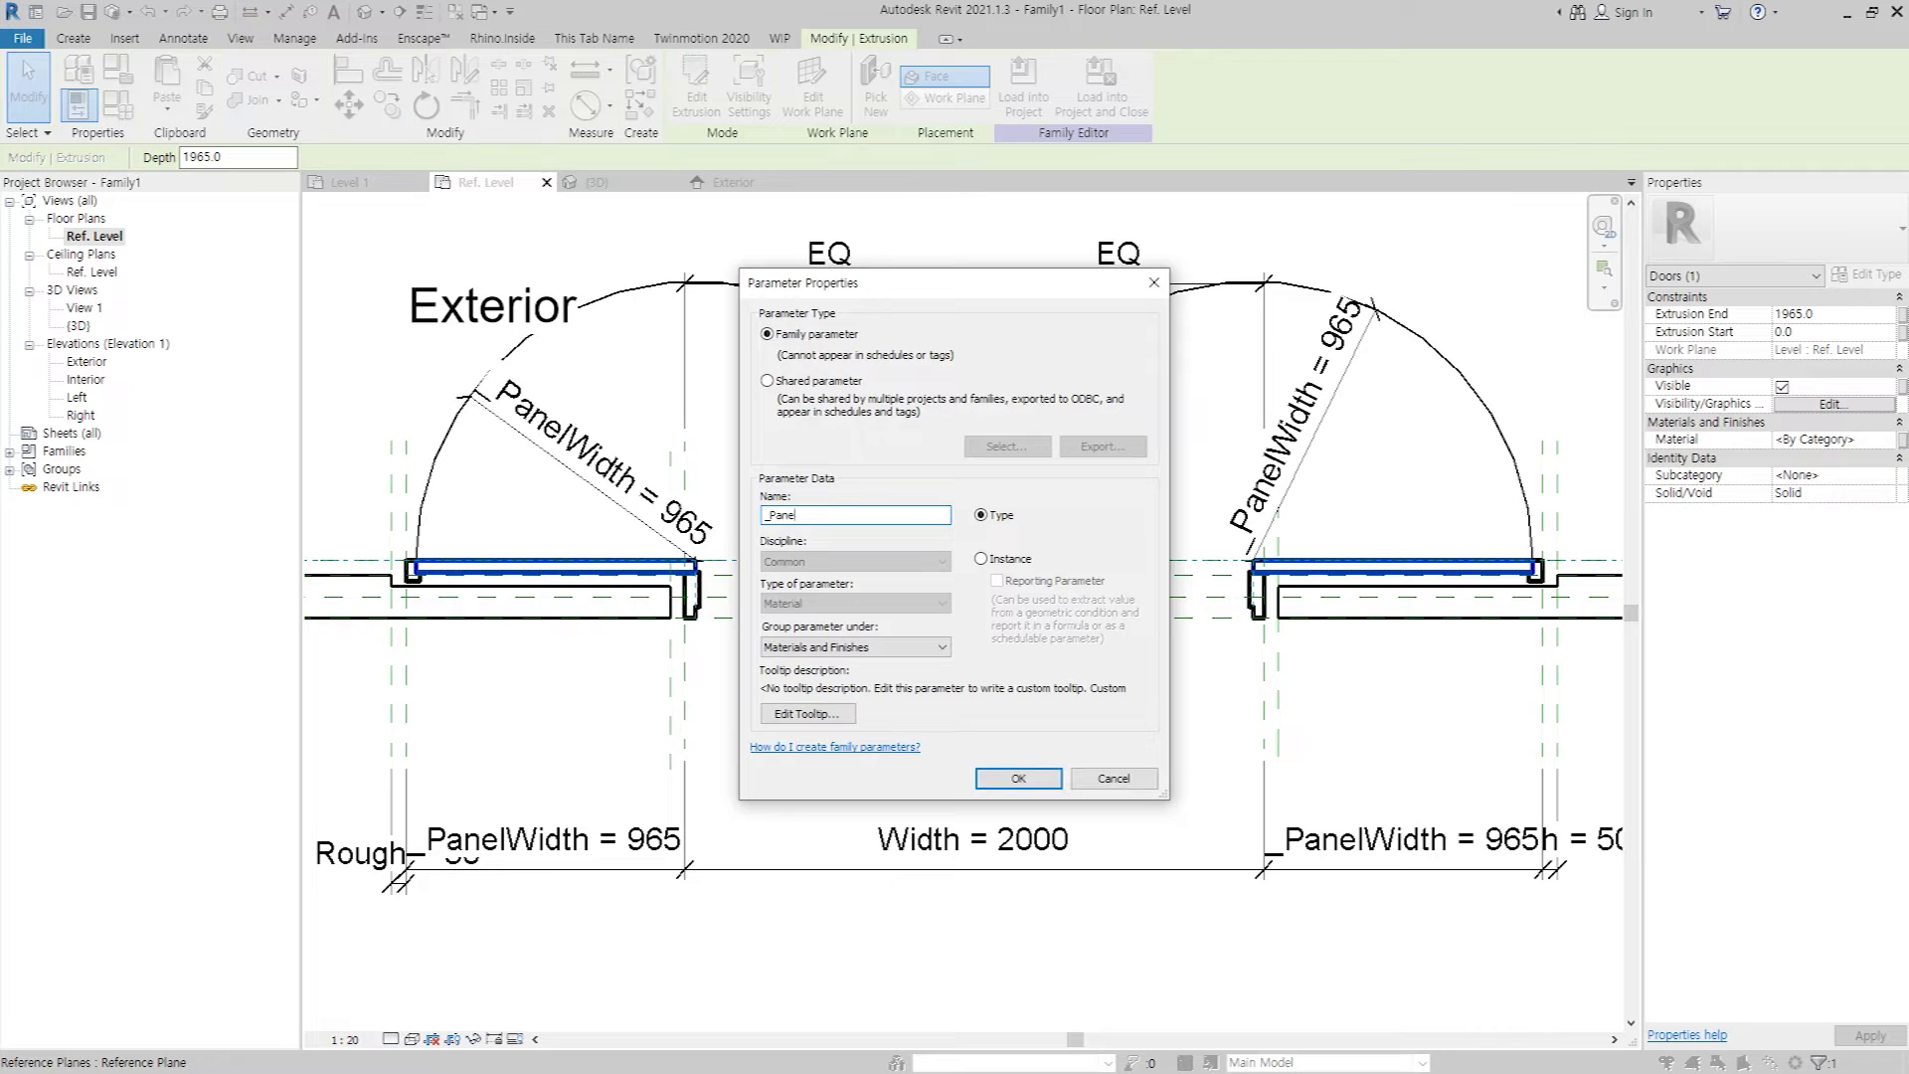
pyautogui.write('l')
pyautogui.press('Return')
pyautogui.click(978, 720)
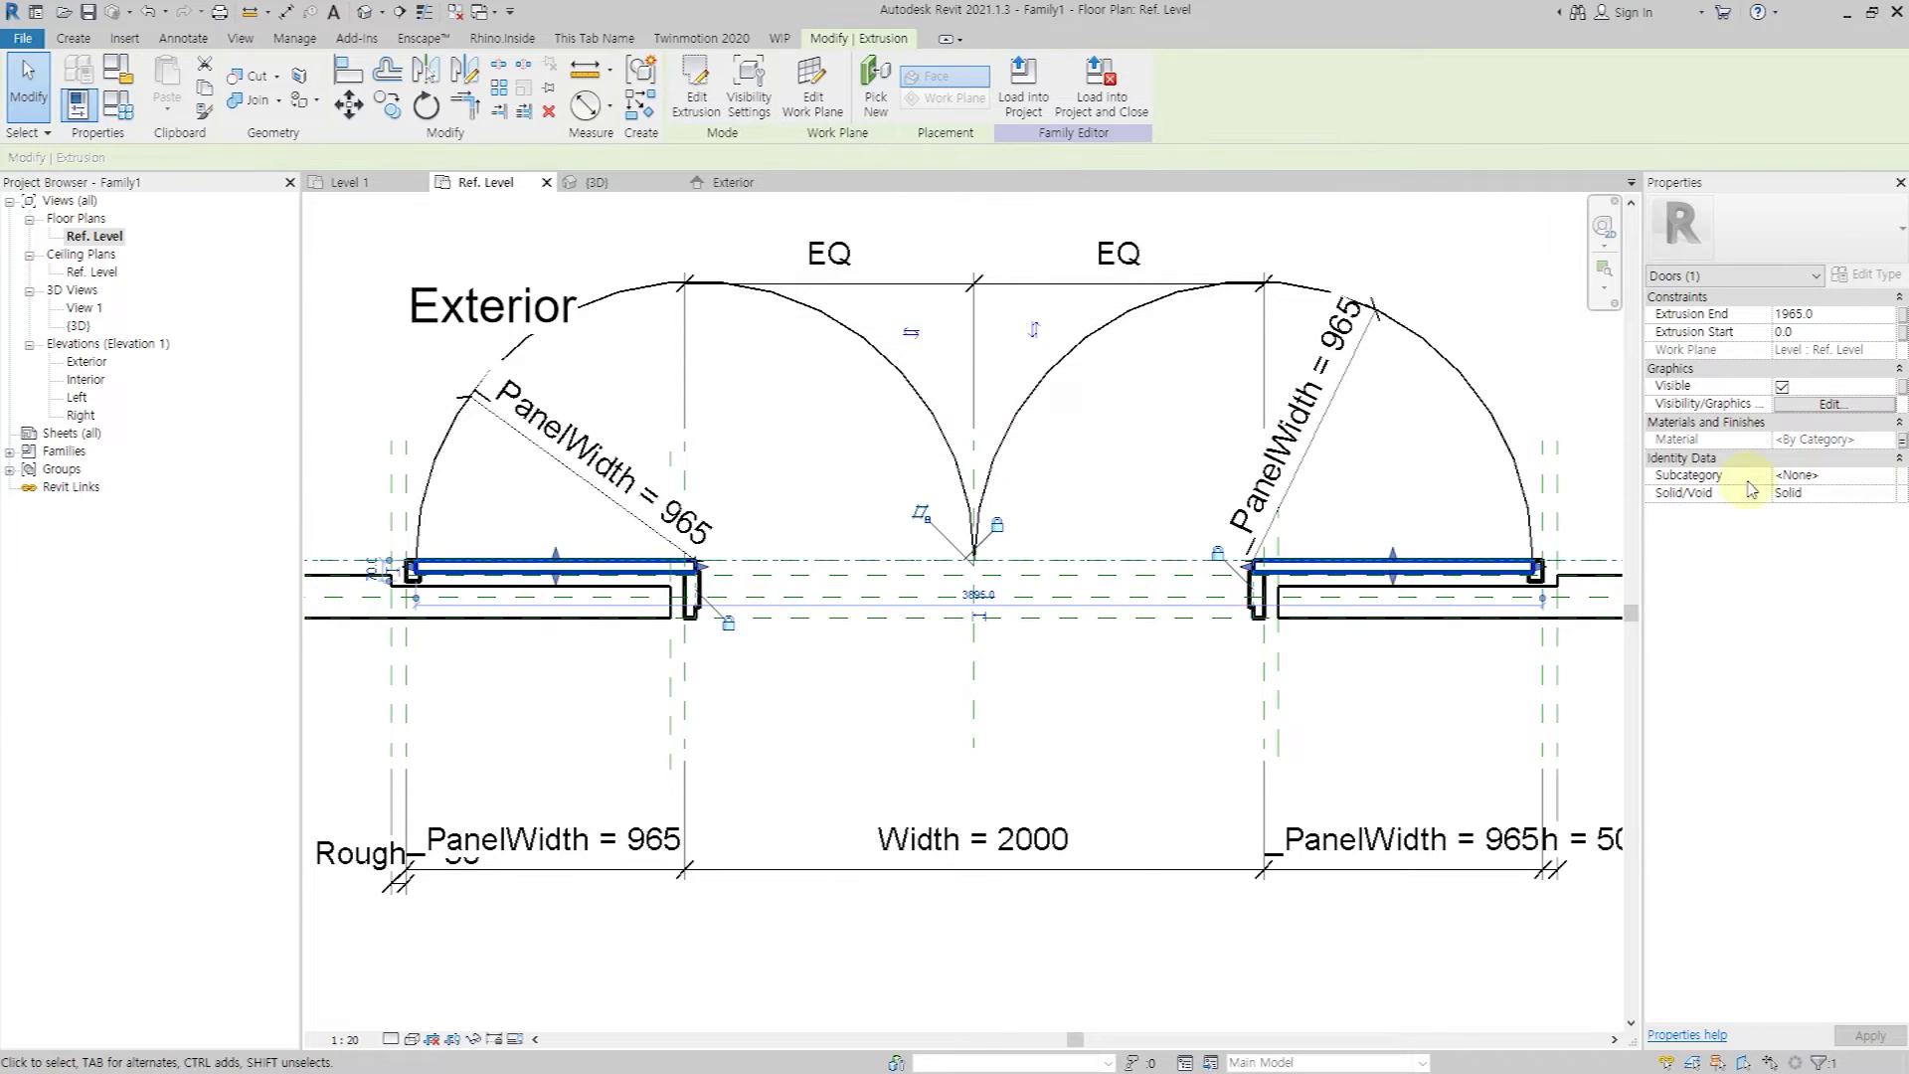
# Put the panel extrusion in the Panel subcategory and open its visibility settings.
pyautogui.click(1890, 477)
pyautogui.click(1810, 553)
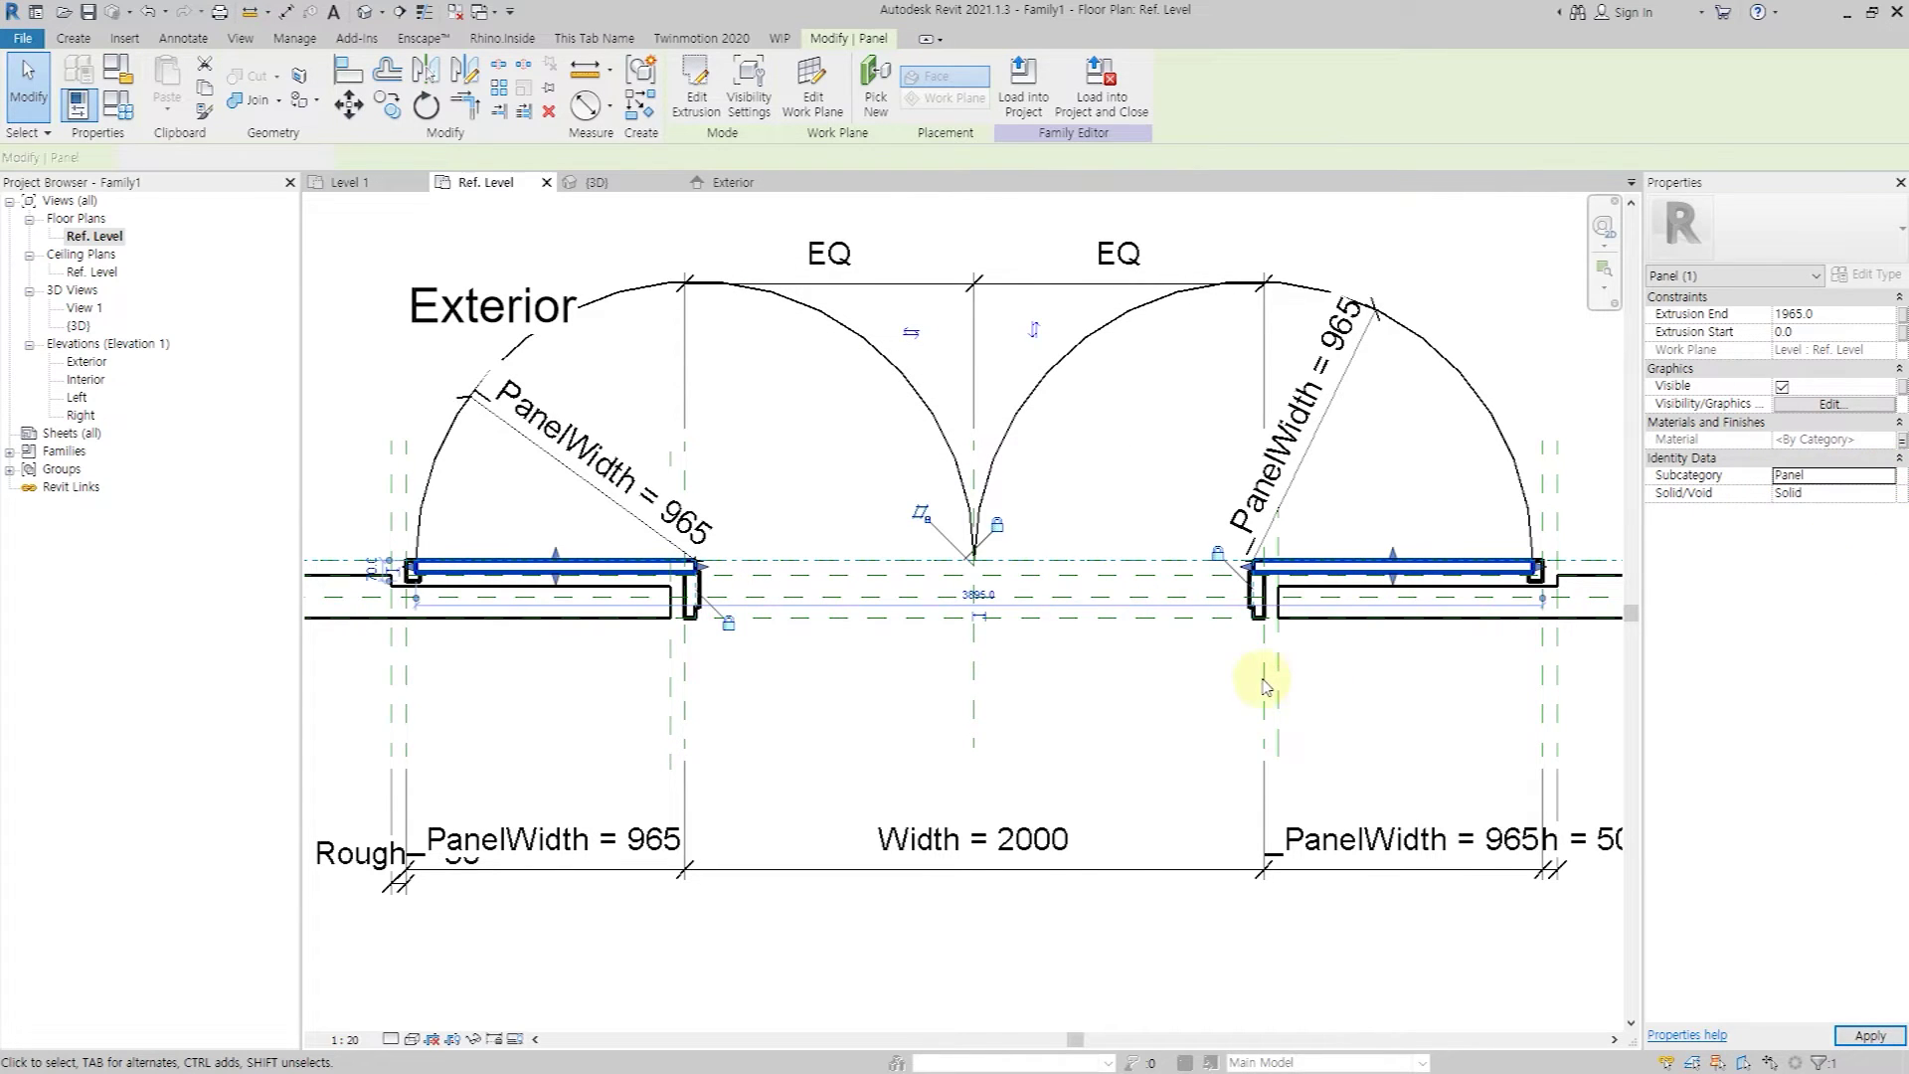
pyautogui.click(1828, 404)
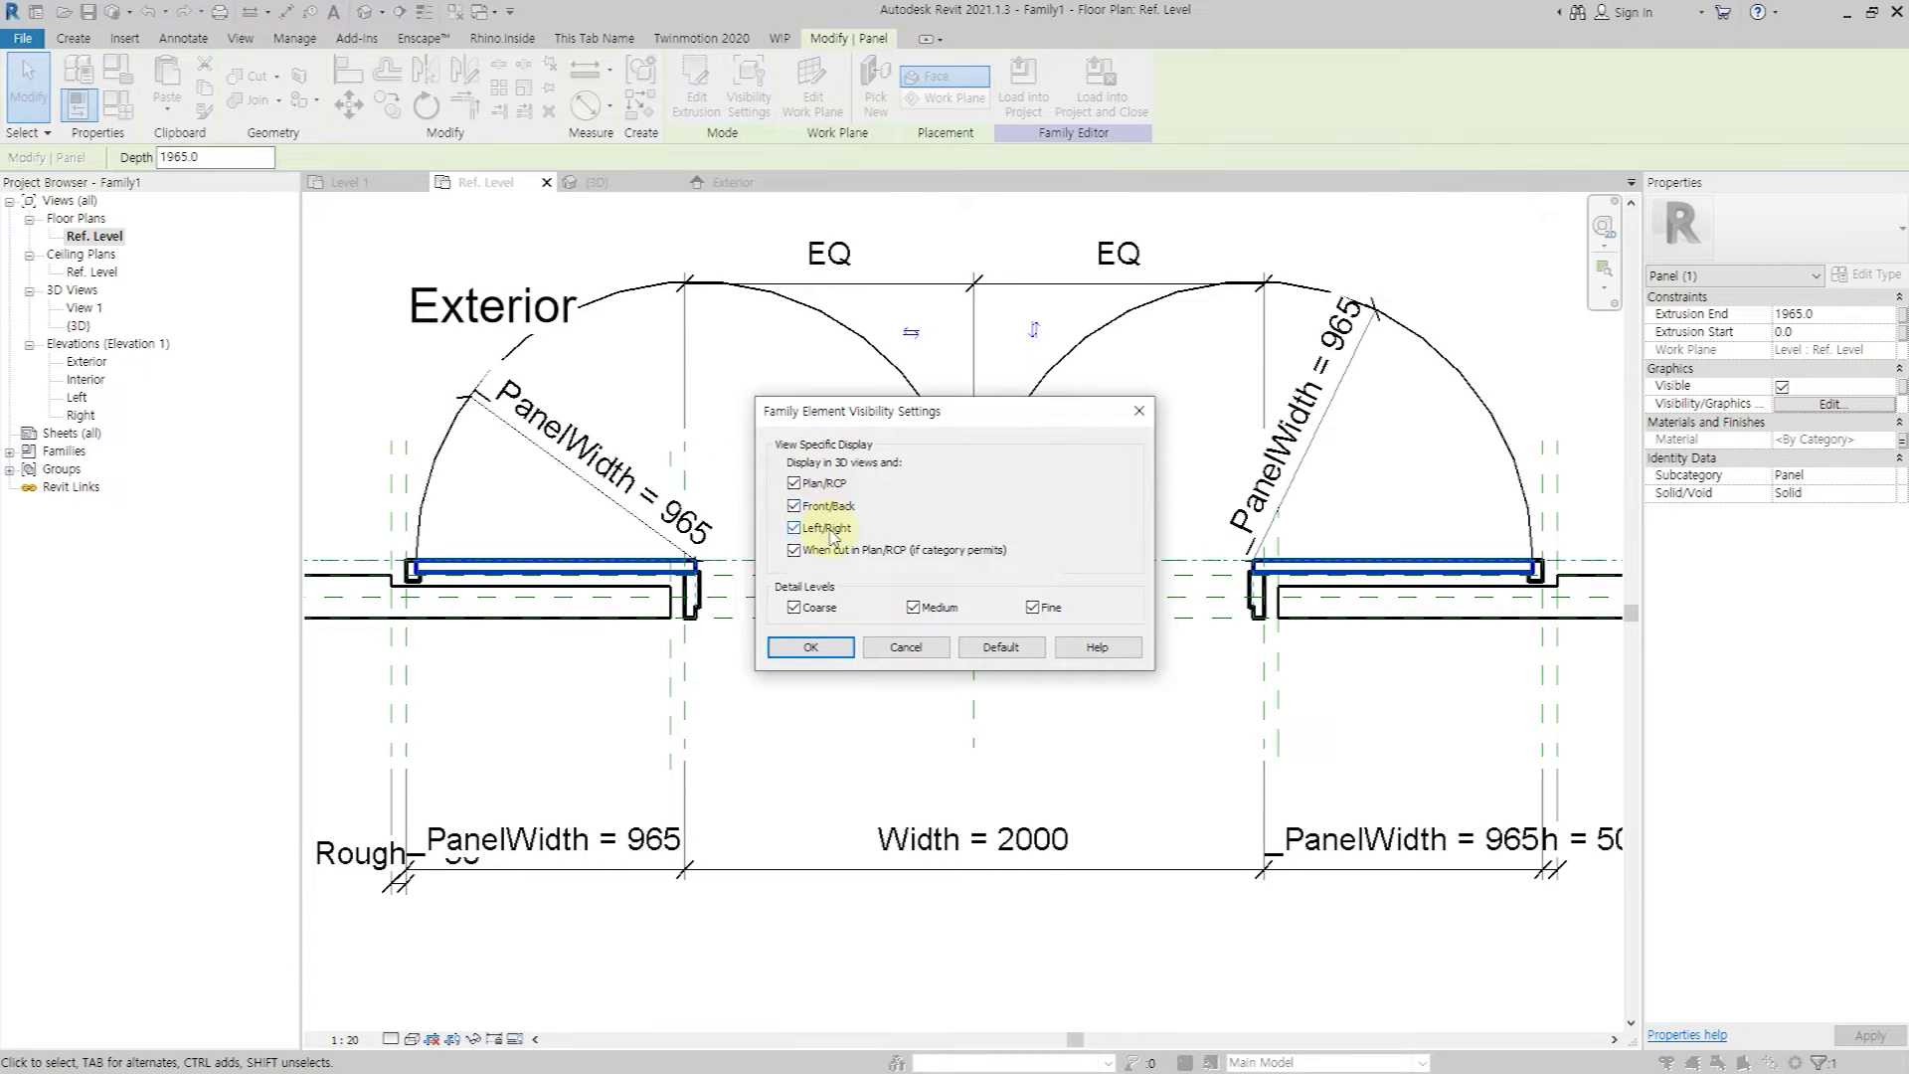
# Link the door frame sweep's material to a new _Frame family parameter.
pyautogui.click(807, 647)
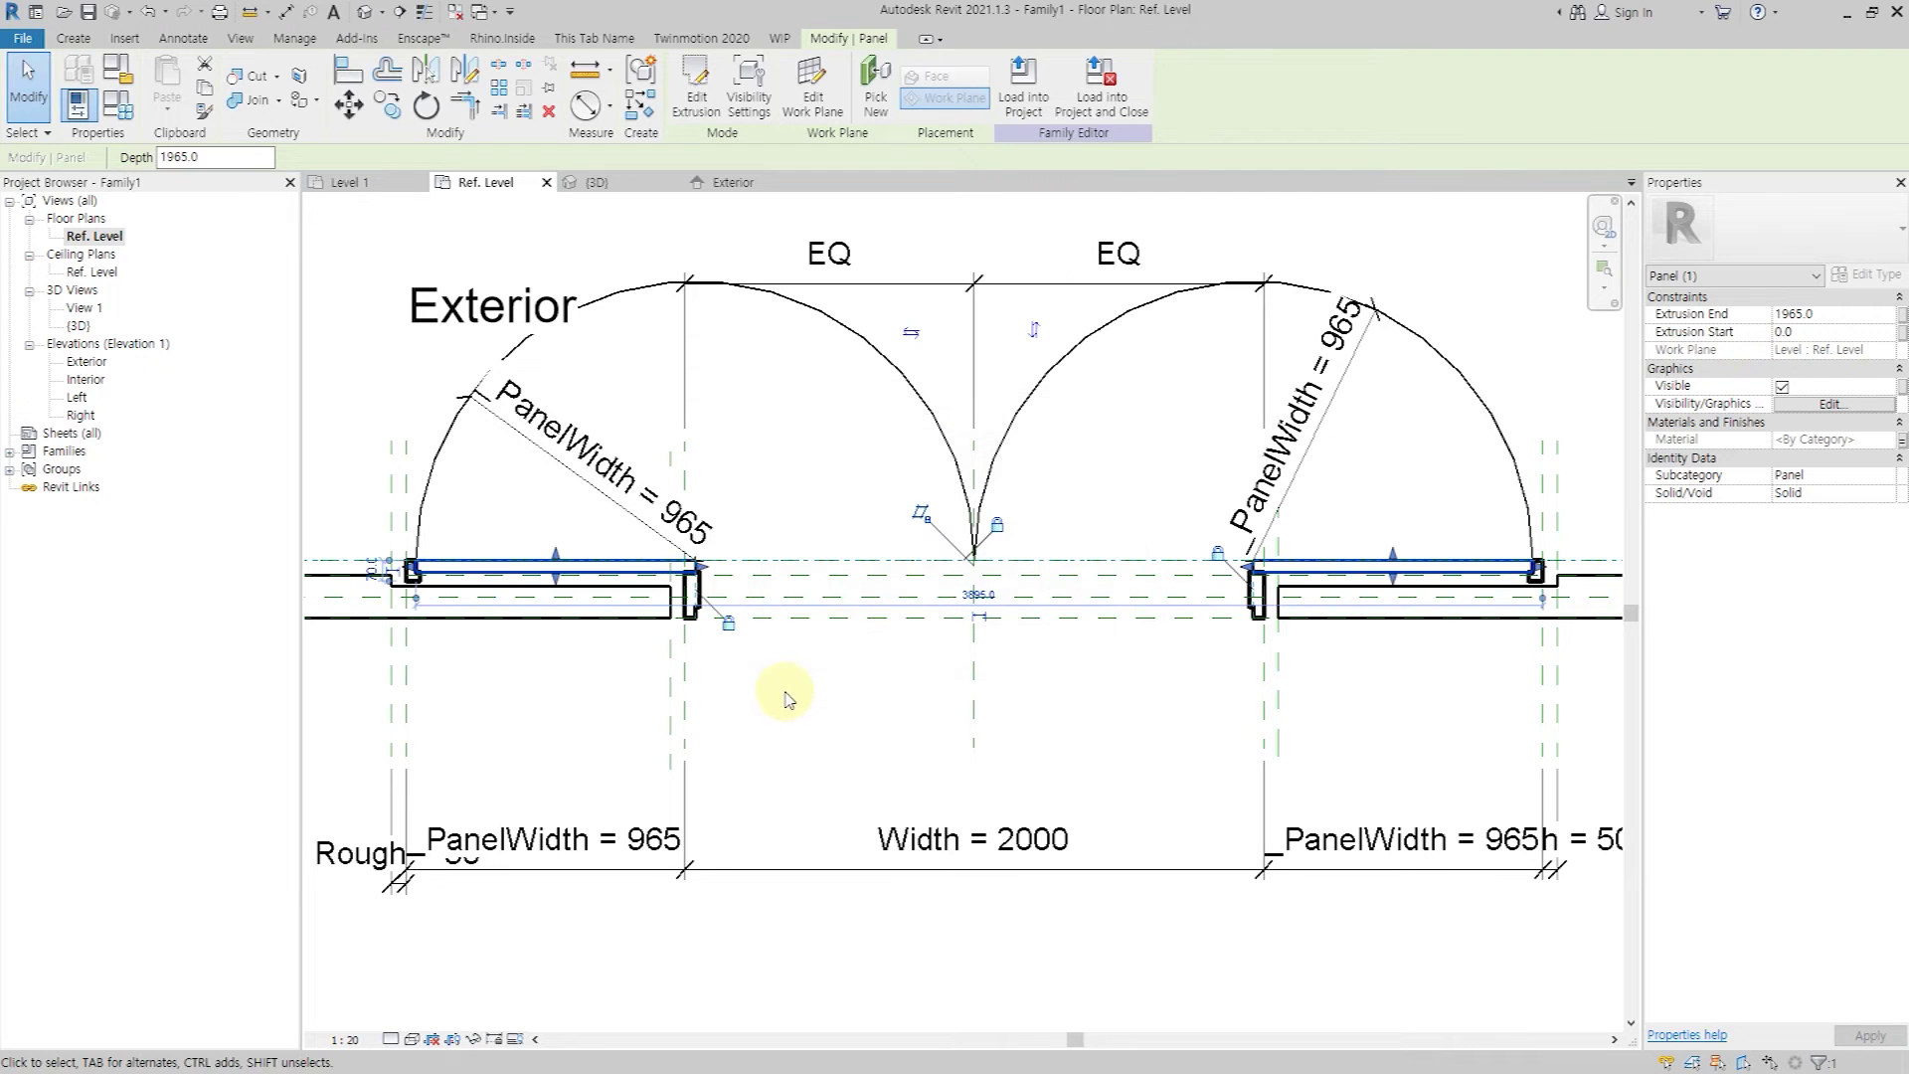
pyautogui.click(789, 697)
pyautogui.click(419, 575)
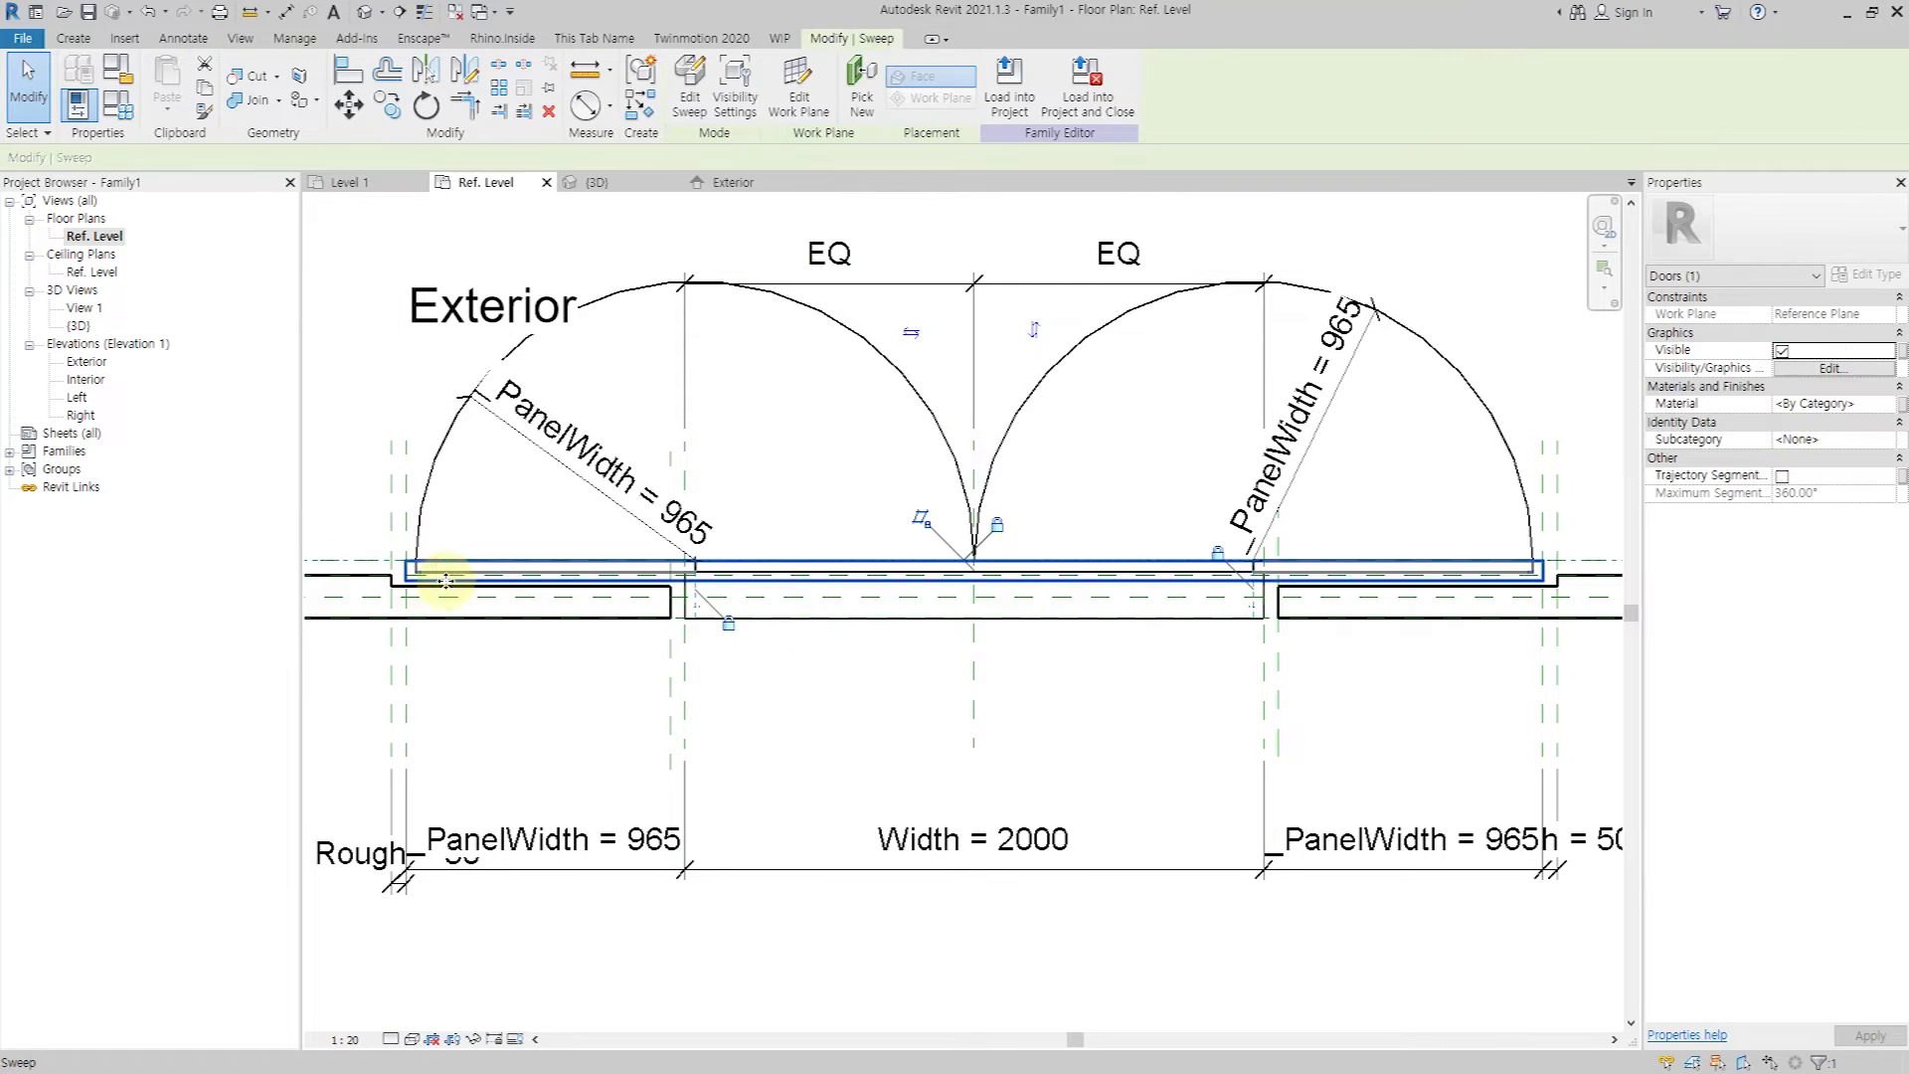
pyautogui.click(1901, 404)
pyautogui.click(808, 664)
pyautogui.write('_Frame')
pyautogui.press('Return')
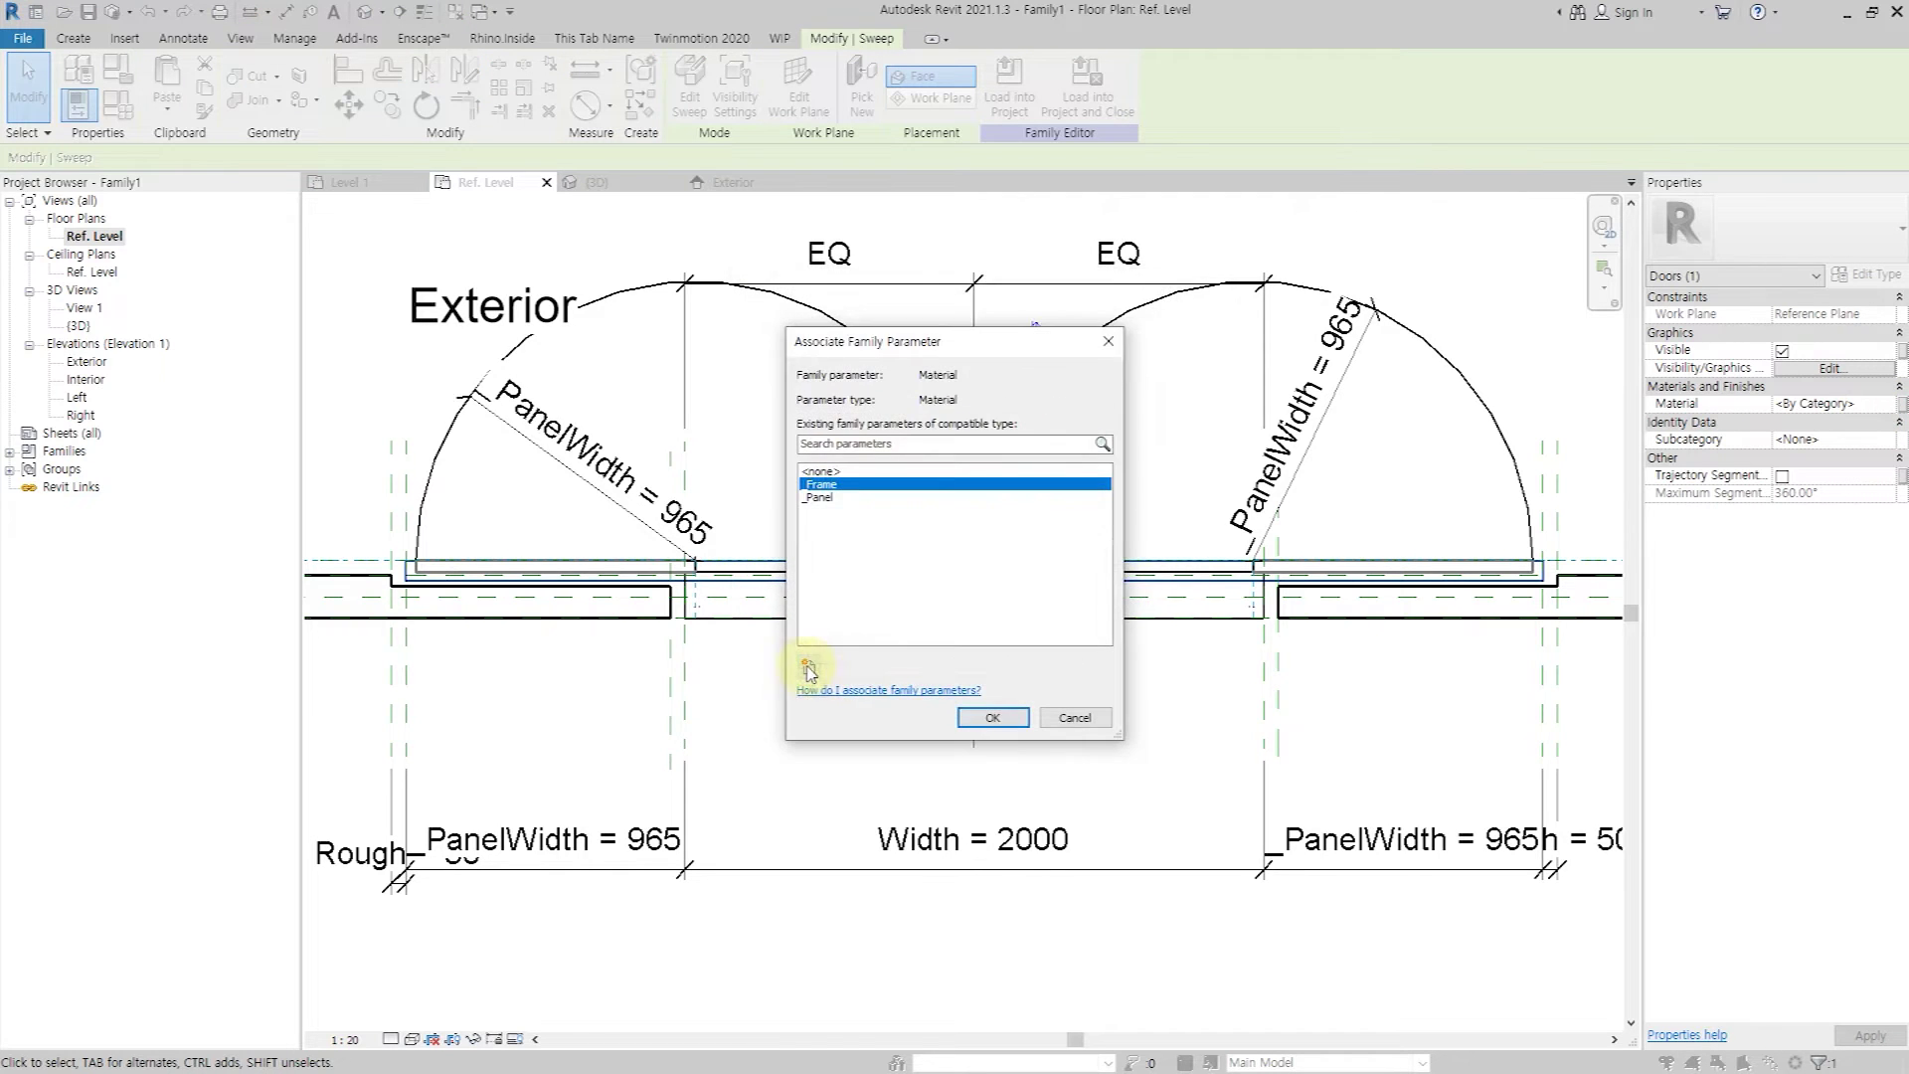
pyautogui.click(987, 716)
# Assign the frame to the Frame/Mullion subcategory and confirm its visibility settings.
pyautogui.click(1888, 440)
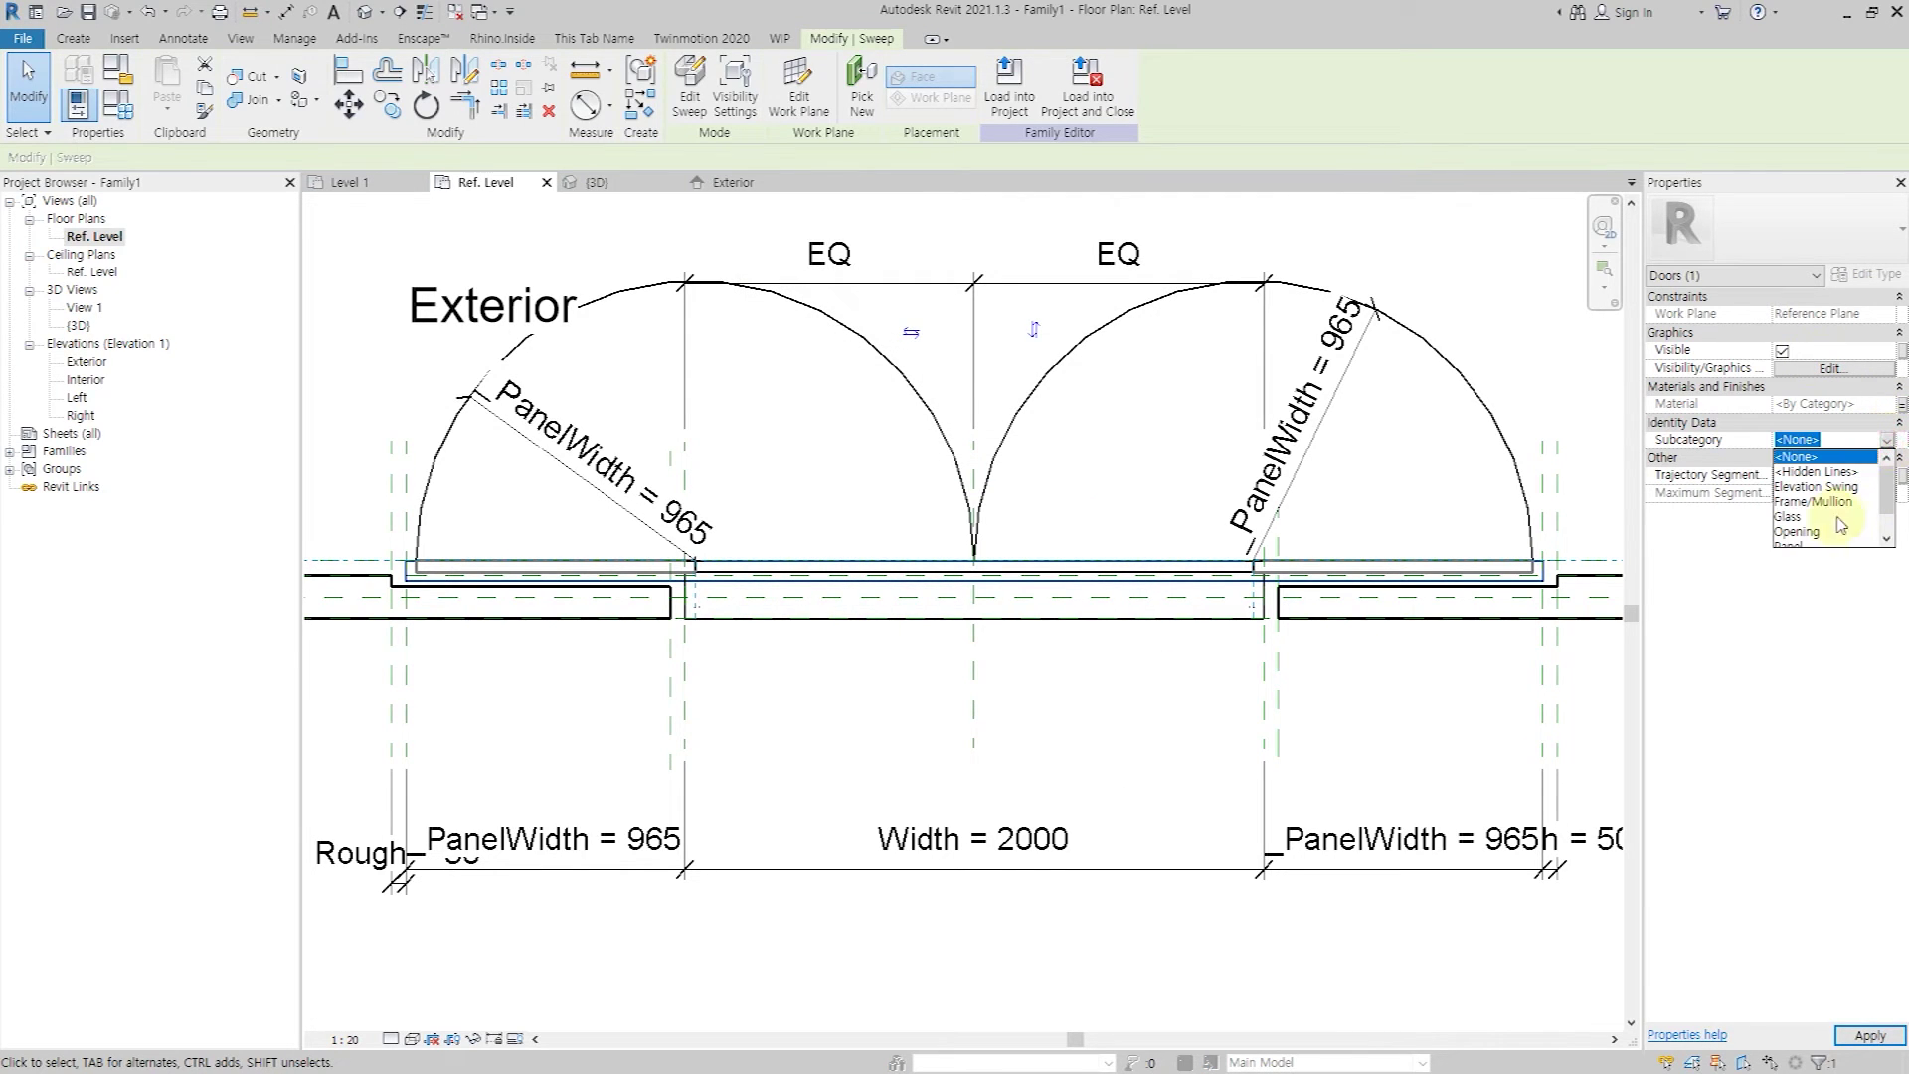
pyautogui.click(1839, 469)
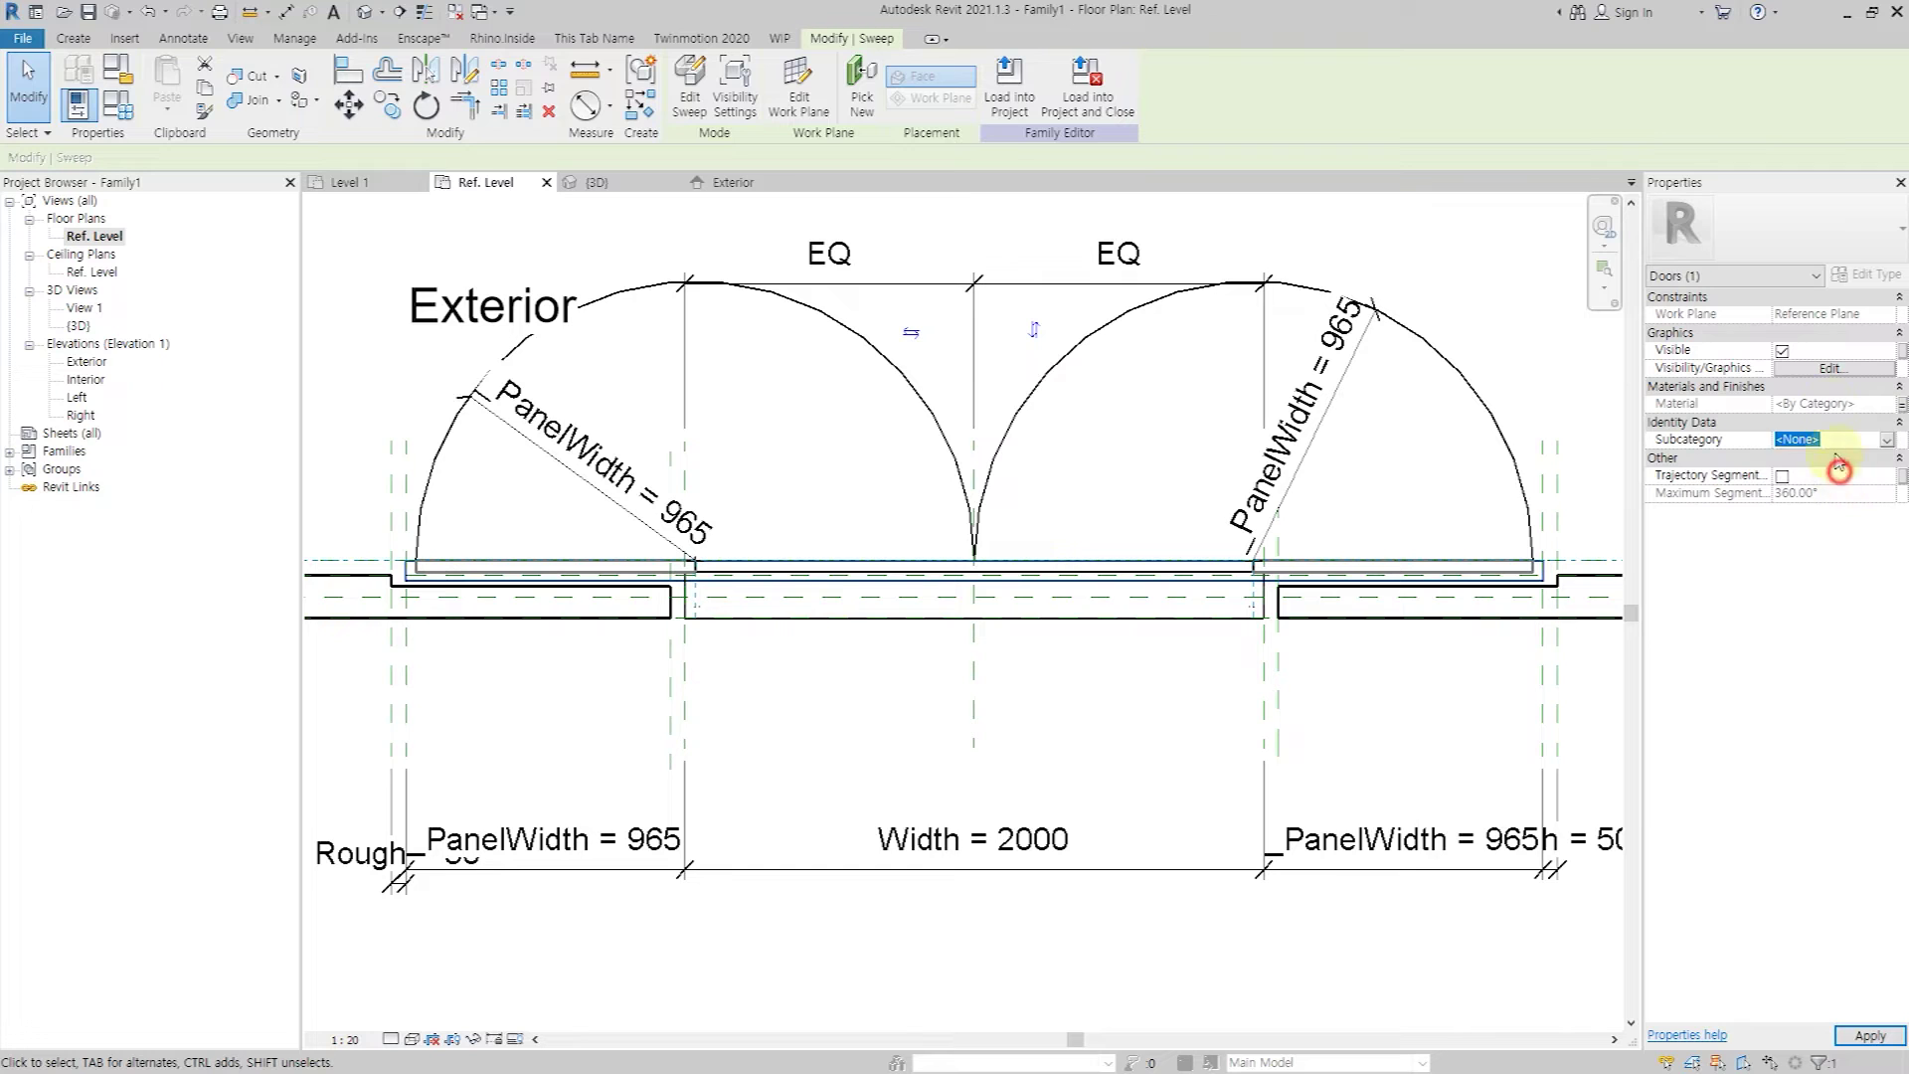
pyautogui.click(1839, 371)
pyautogui.click(813, 654)
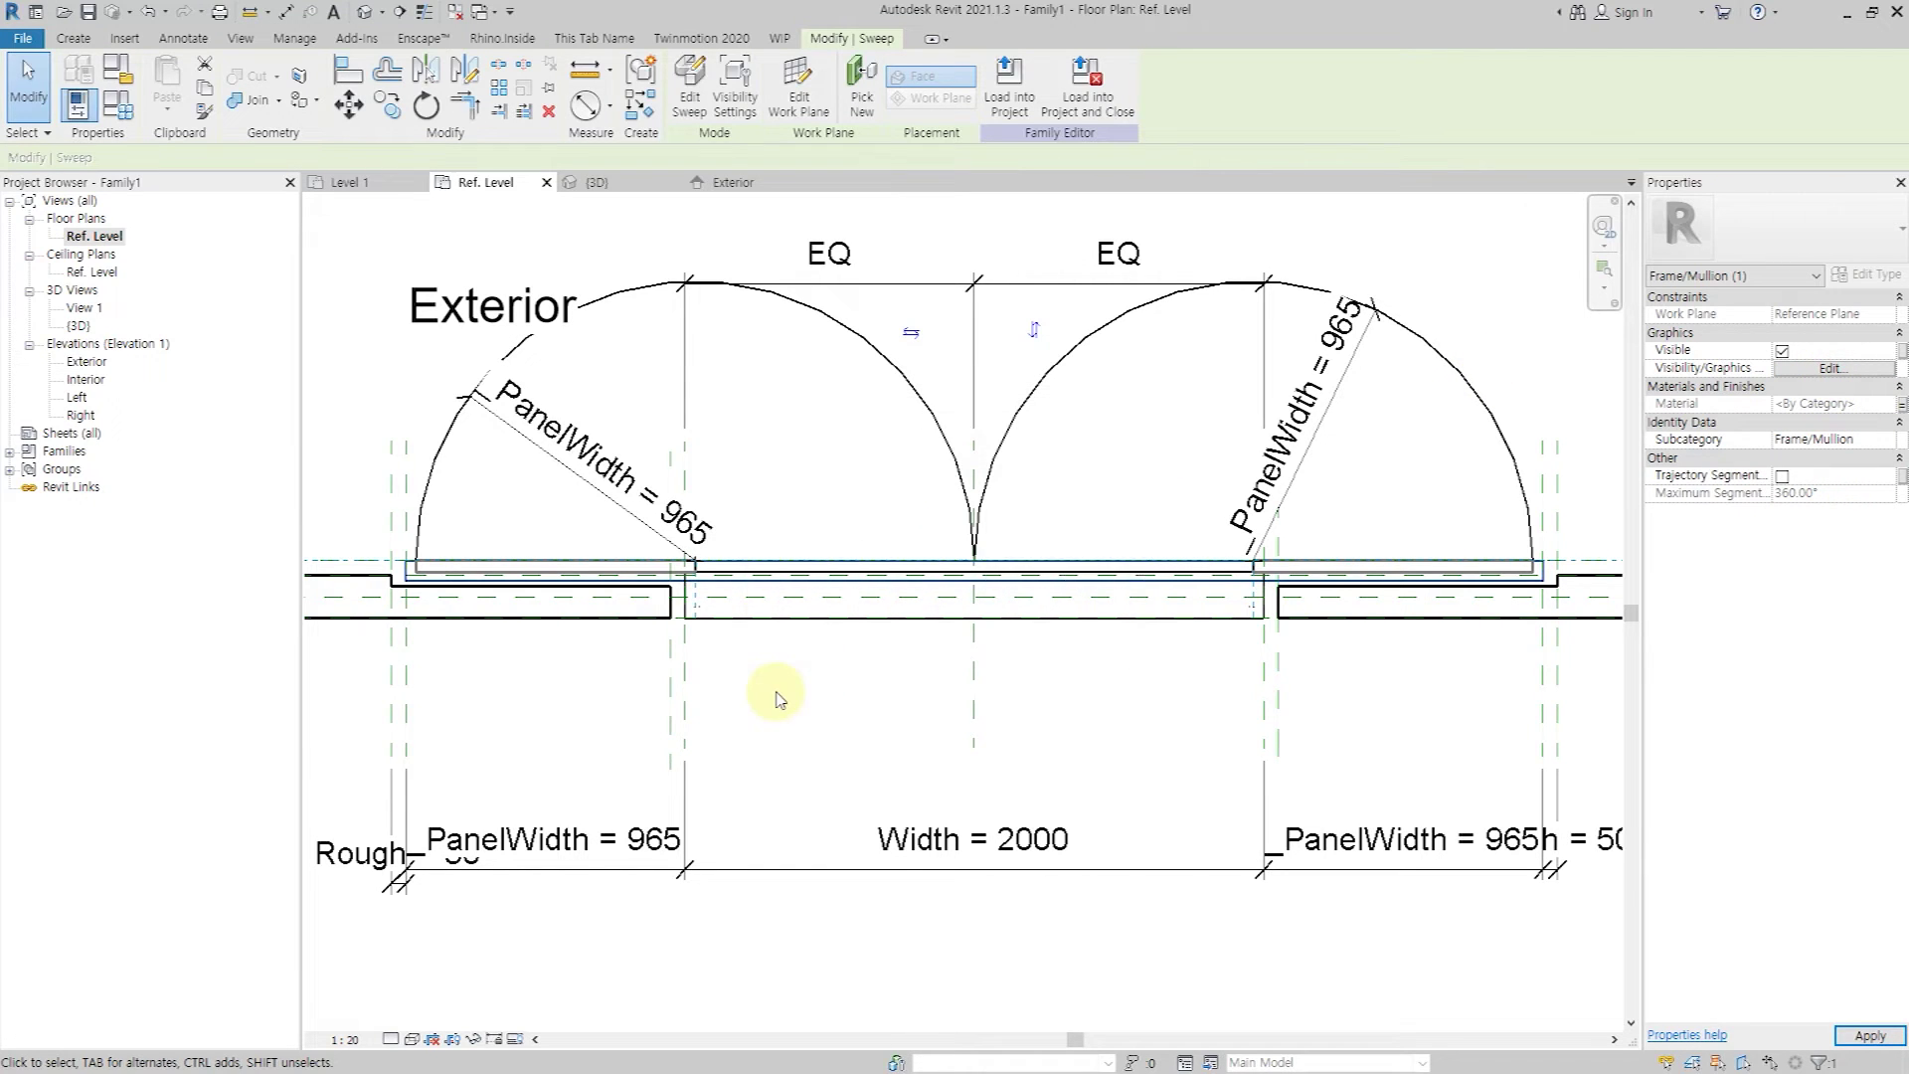
pyautogui.click(771, 690)
pyautogui.click(697, 607)
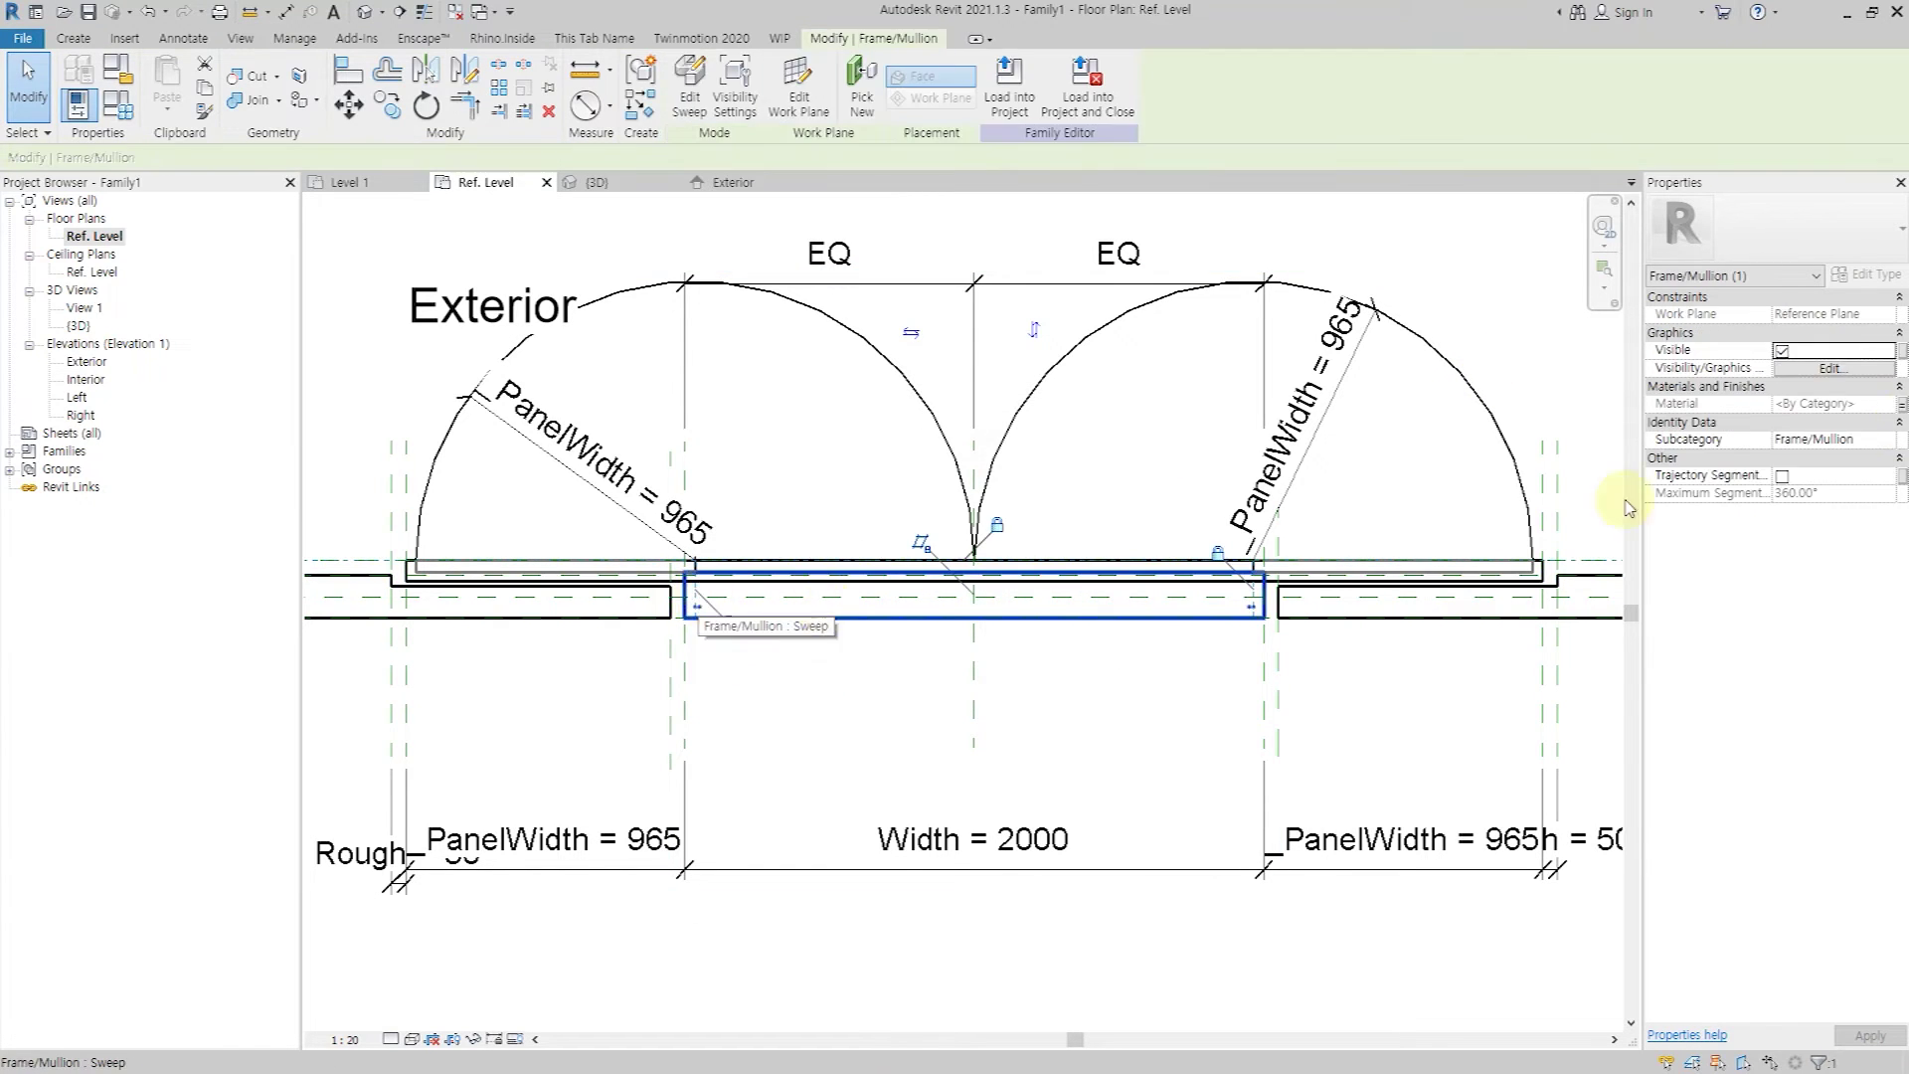
pyautogui.click(810, 703)
# Make both swing arcs visible at Medium/Fine only, in the Plan Swing [projection] subcategory.
pyautogui.click(1008, 428)
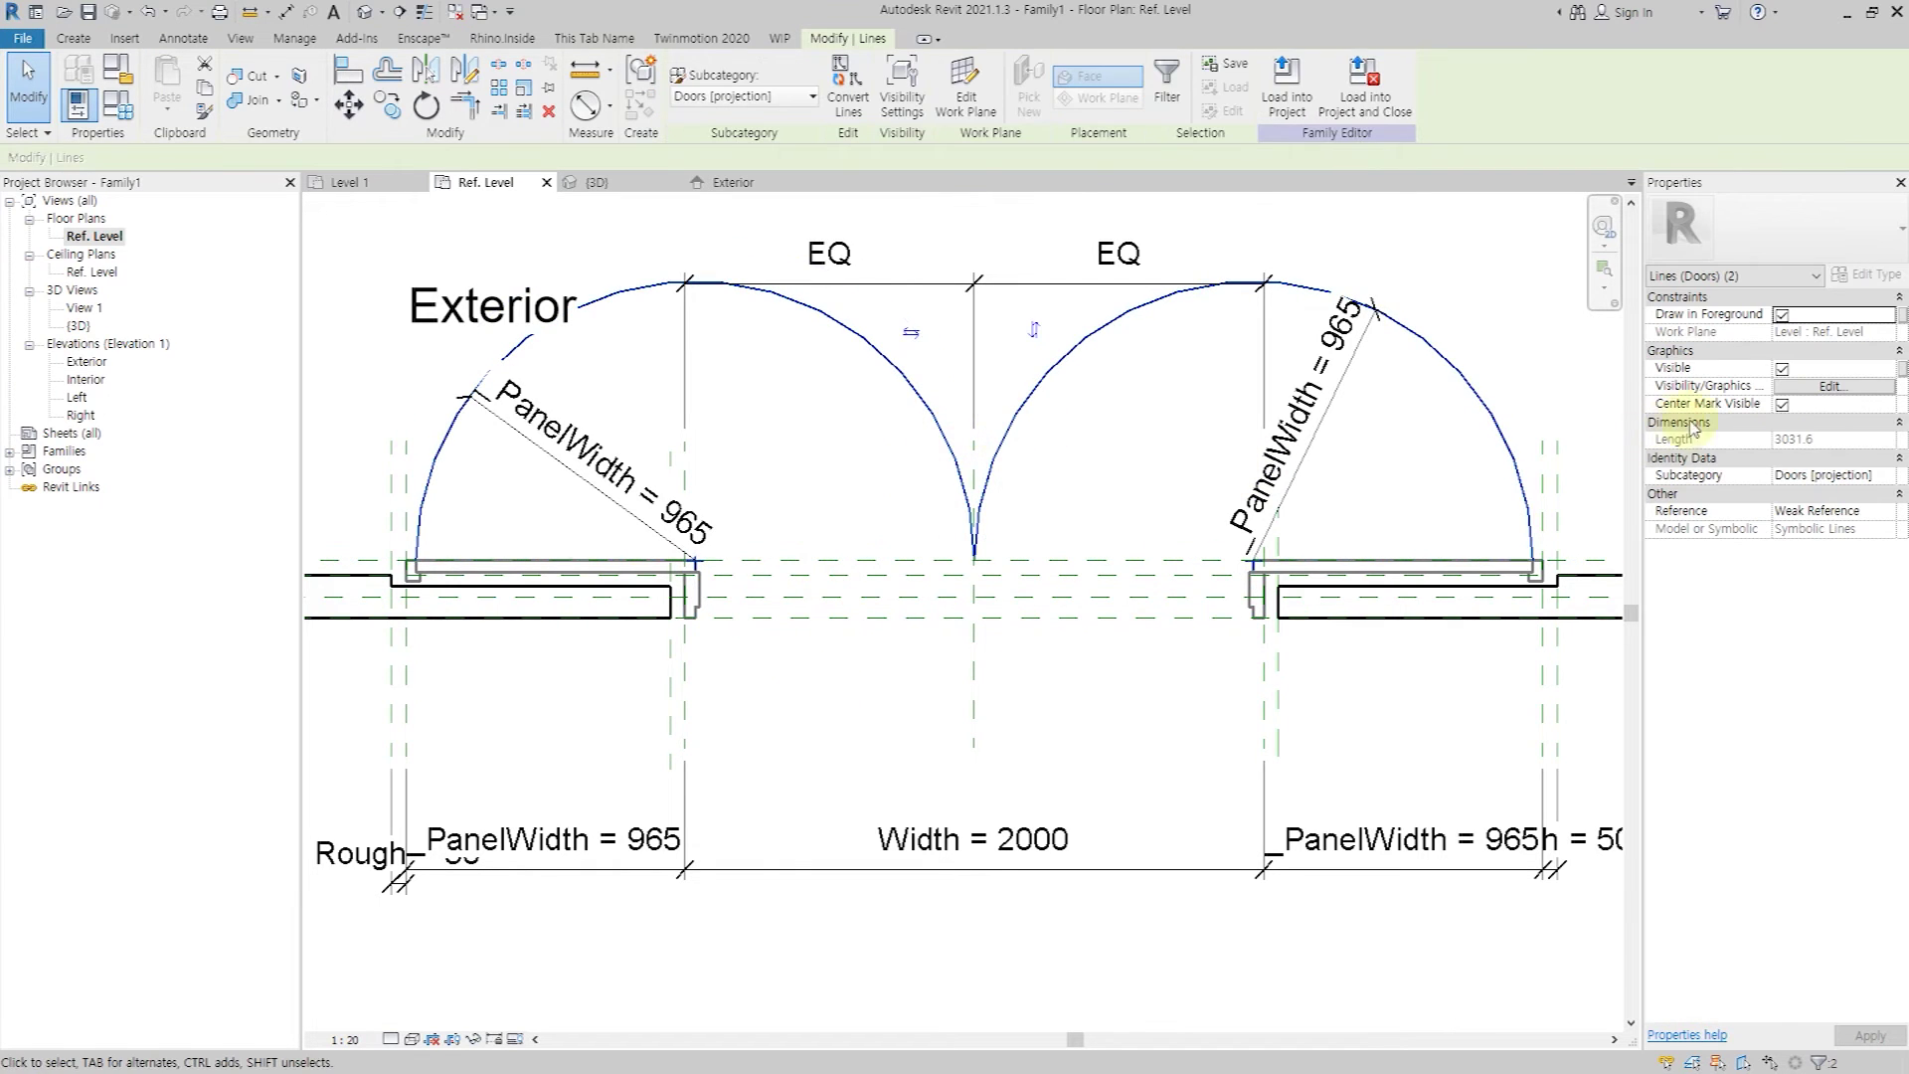
pyautogui.click(1815, 386)
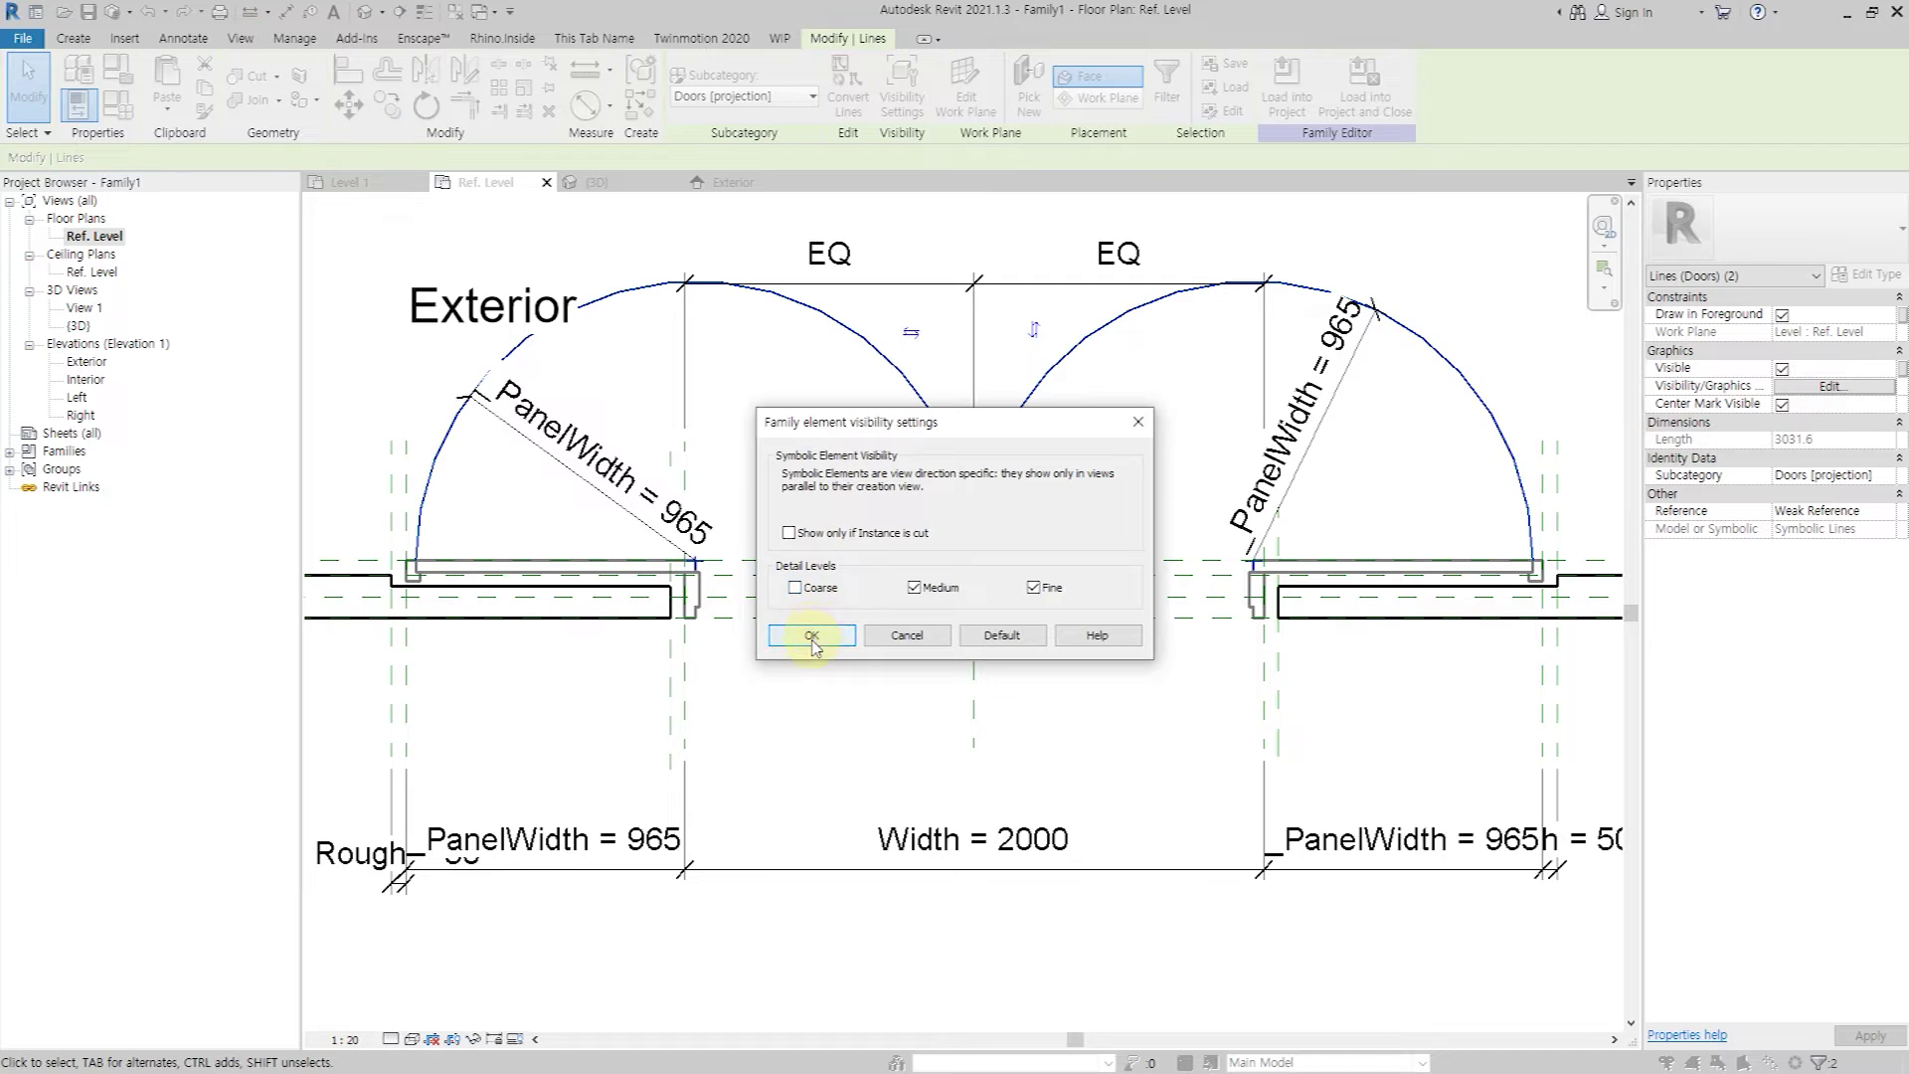
pyautogui.click(812, 637)
pyautogui.click(1835, 475)
pyautogui.scroll(-1, 1859, 560)
pyautogui.scroll(-2, 1855, 530)
pyautogui.scroll(-1, 1855, 530)
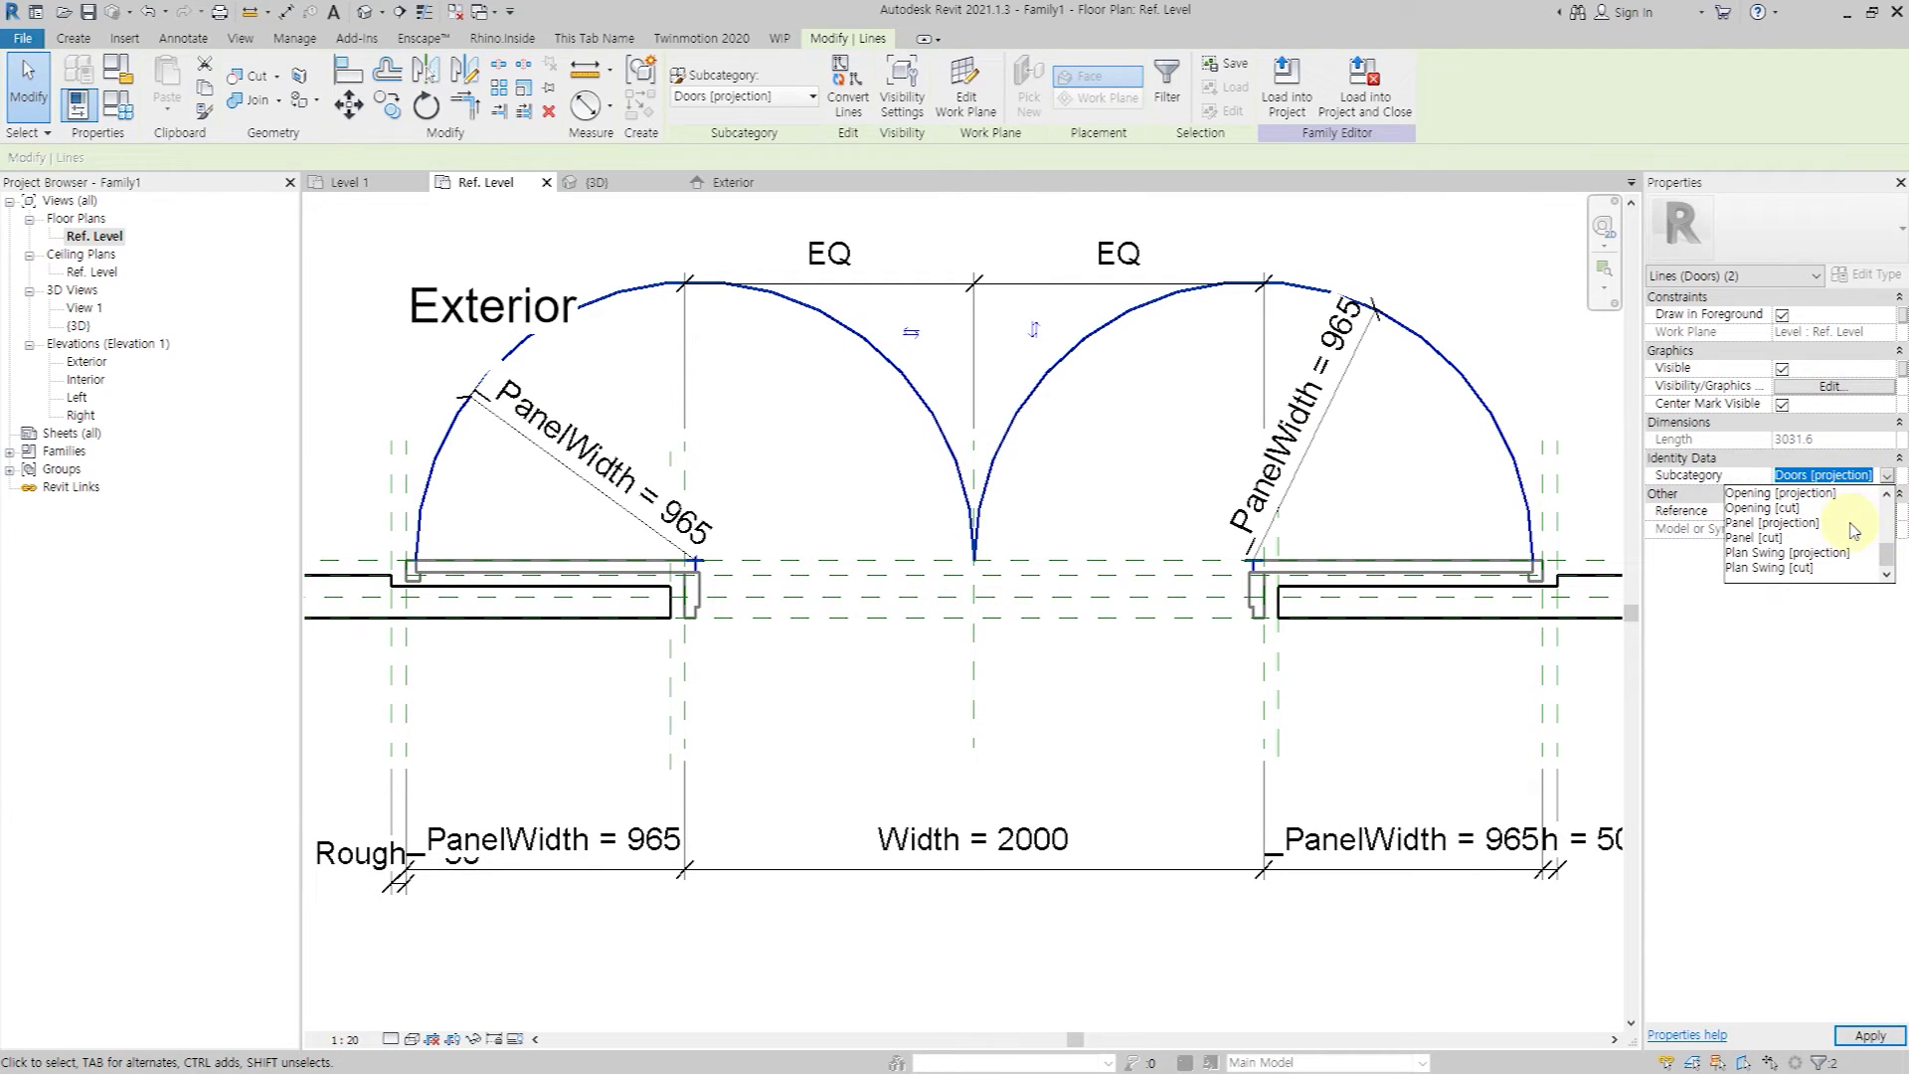
pyautogui.click(1844, 554)
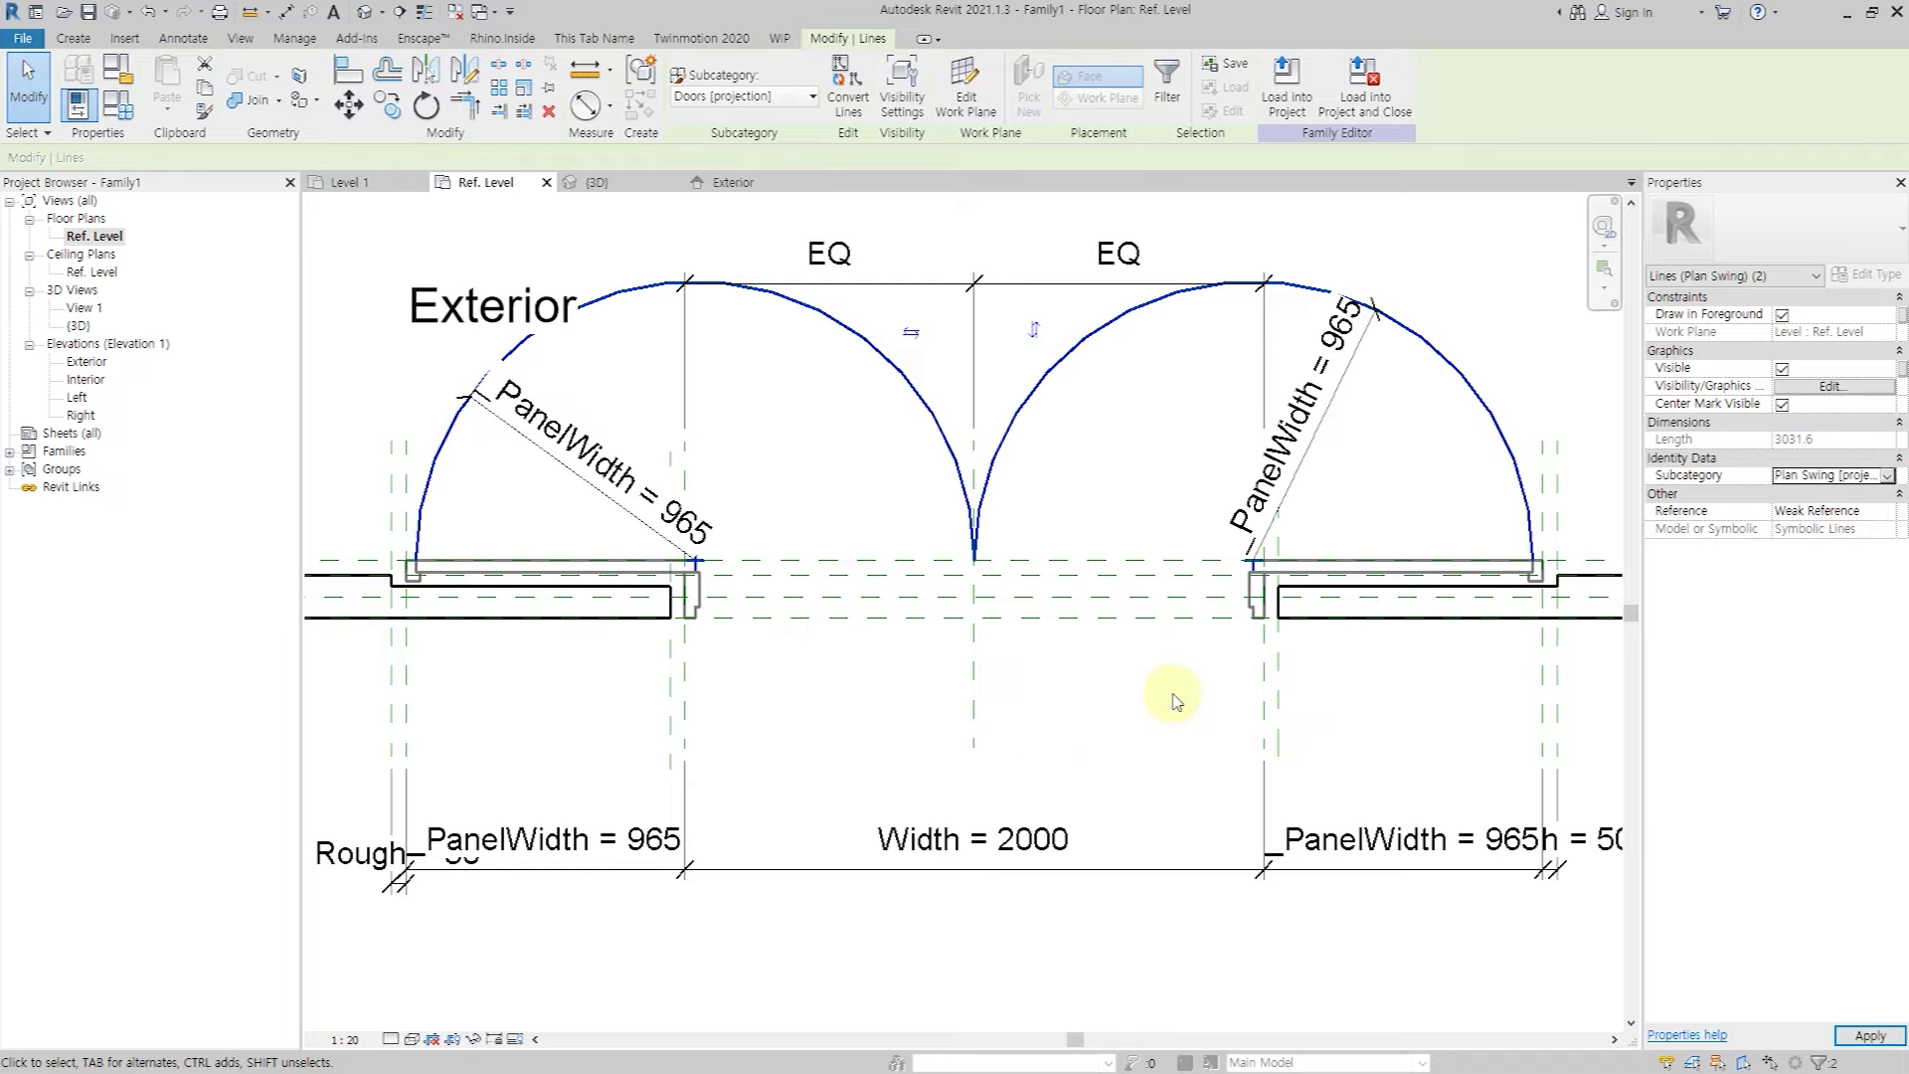
pyautogui.click(1117, 724)
pyautogui.click(514, 1044)
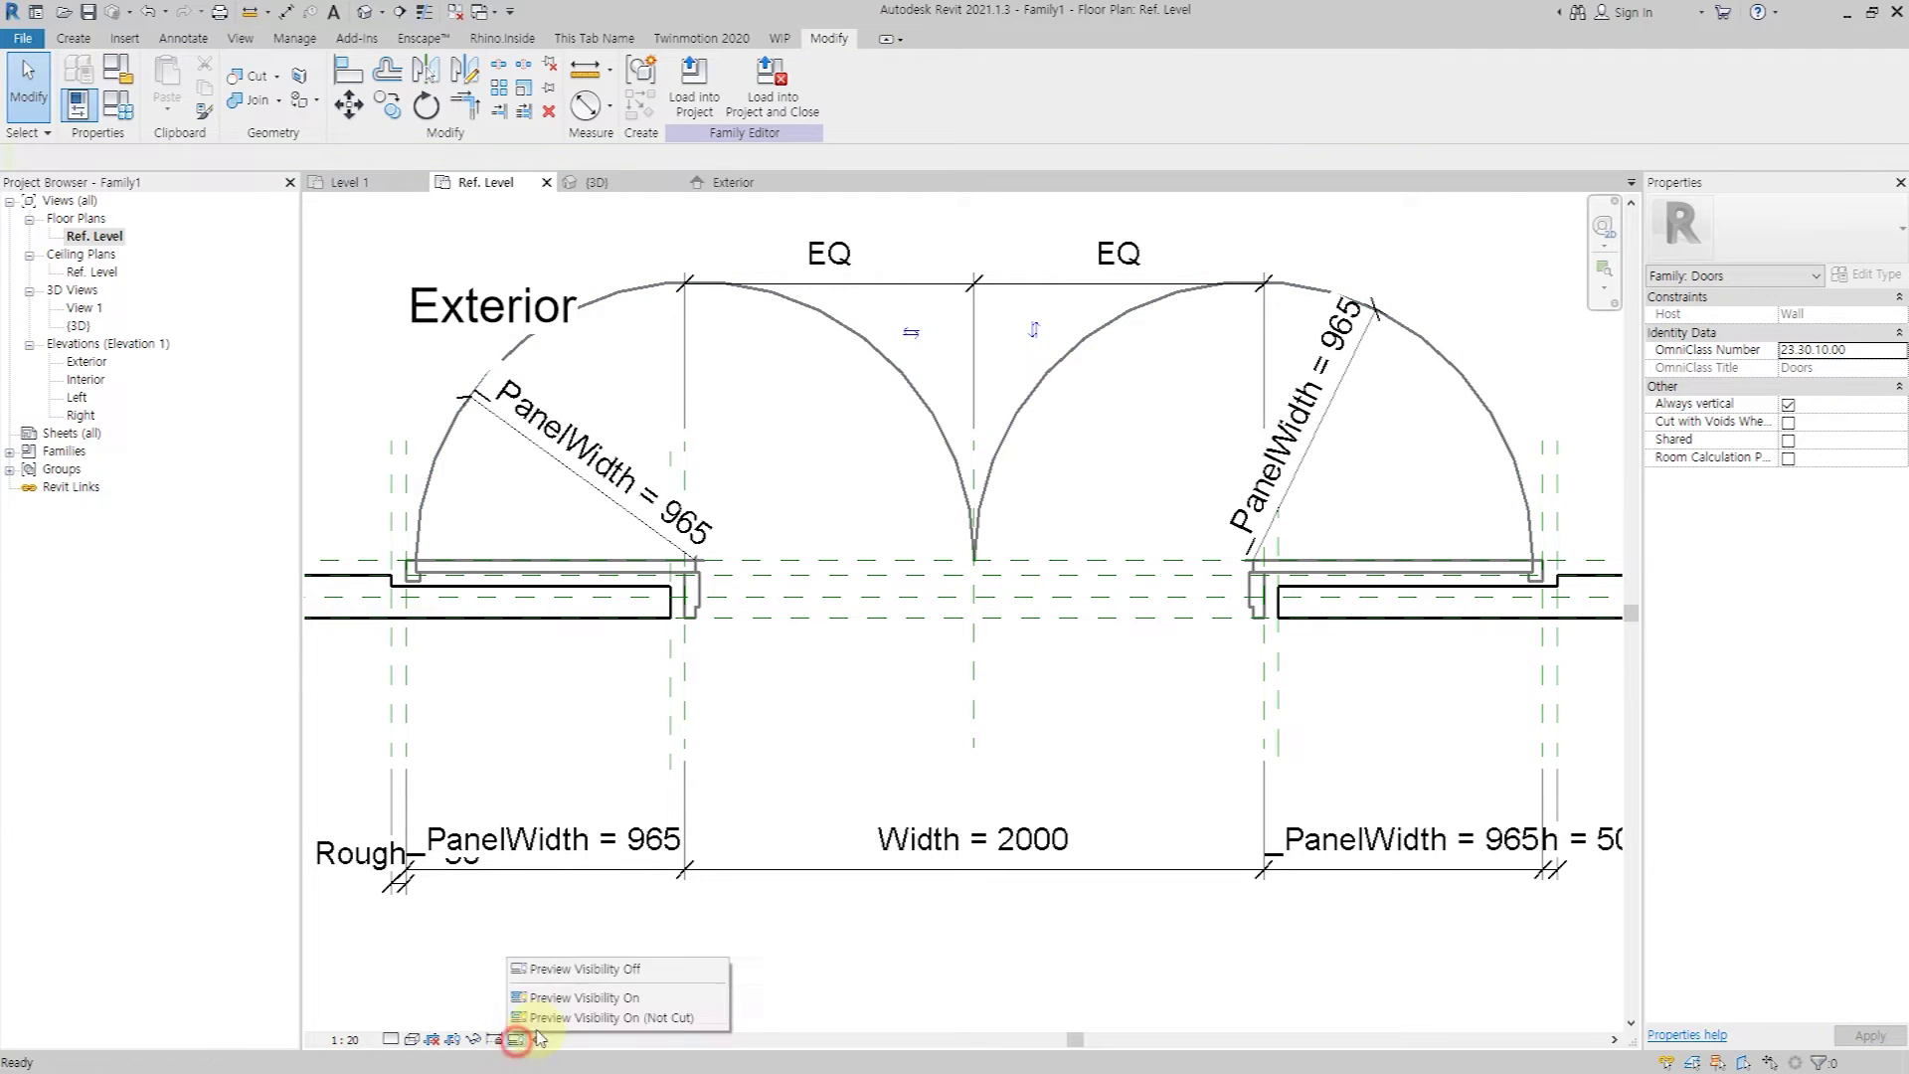
# Turn on Preview Visibility and compare the door at Coarse and Medium detail levels.
pyautogui.click(567, 1004)
pyautogui.click(416, 1044)
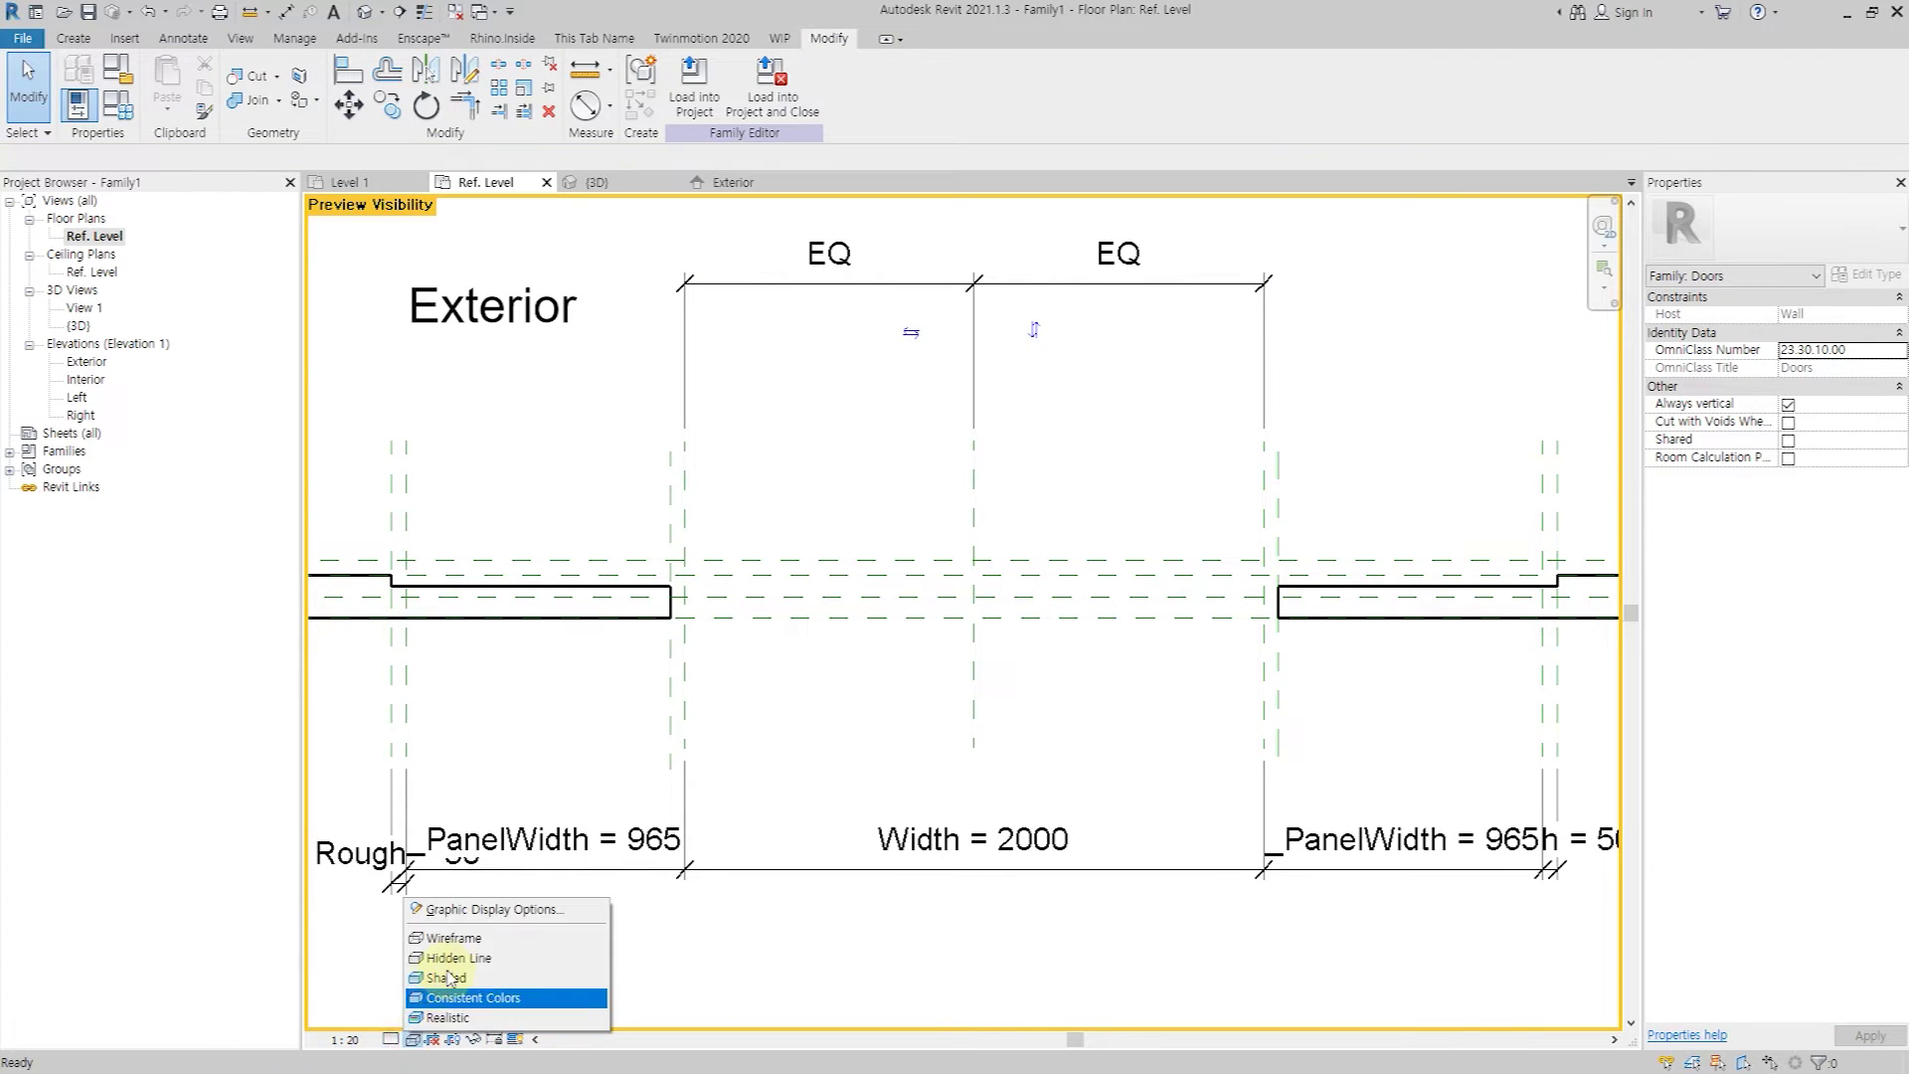
pyautogui.click(390, 1040)
pyautogui.click(422, 998)
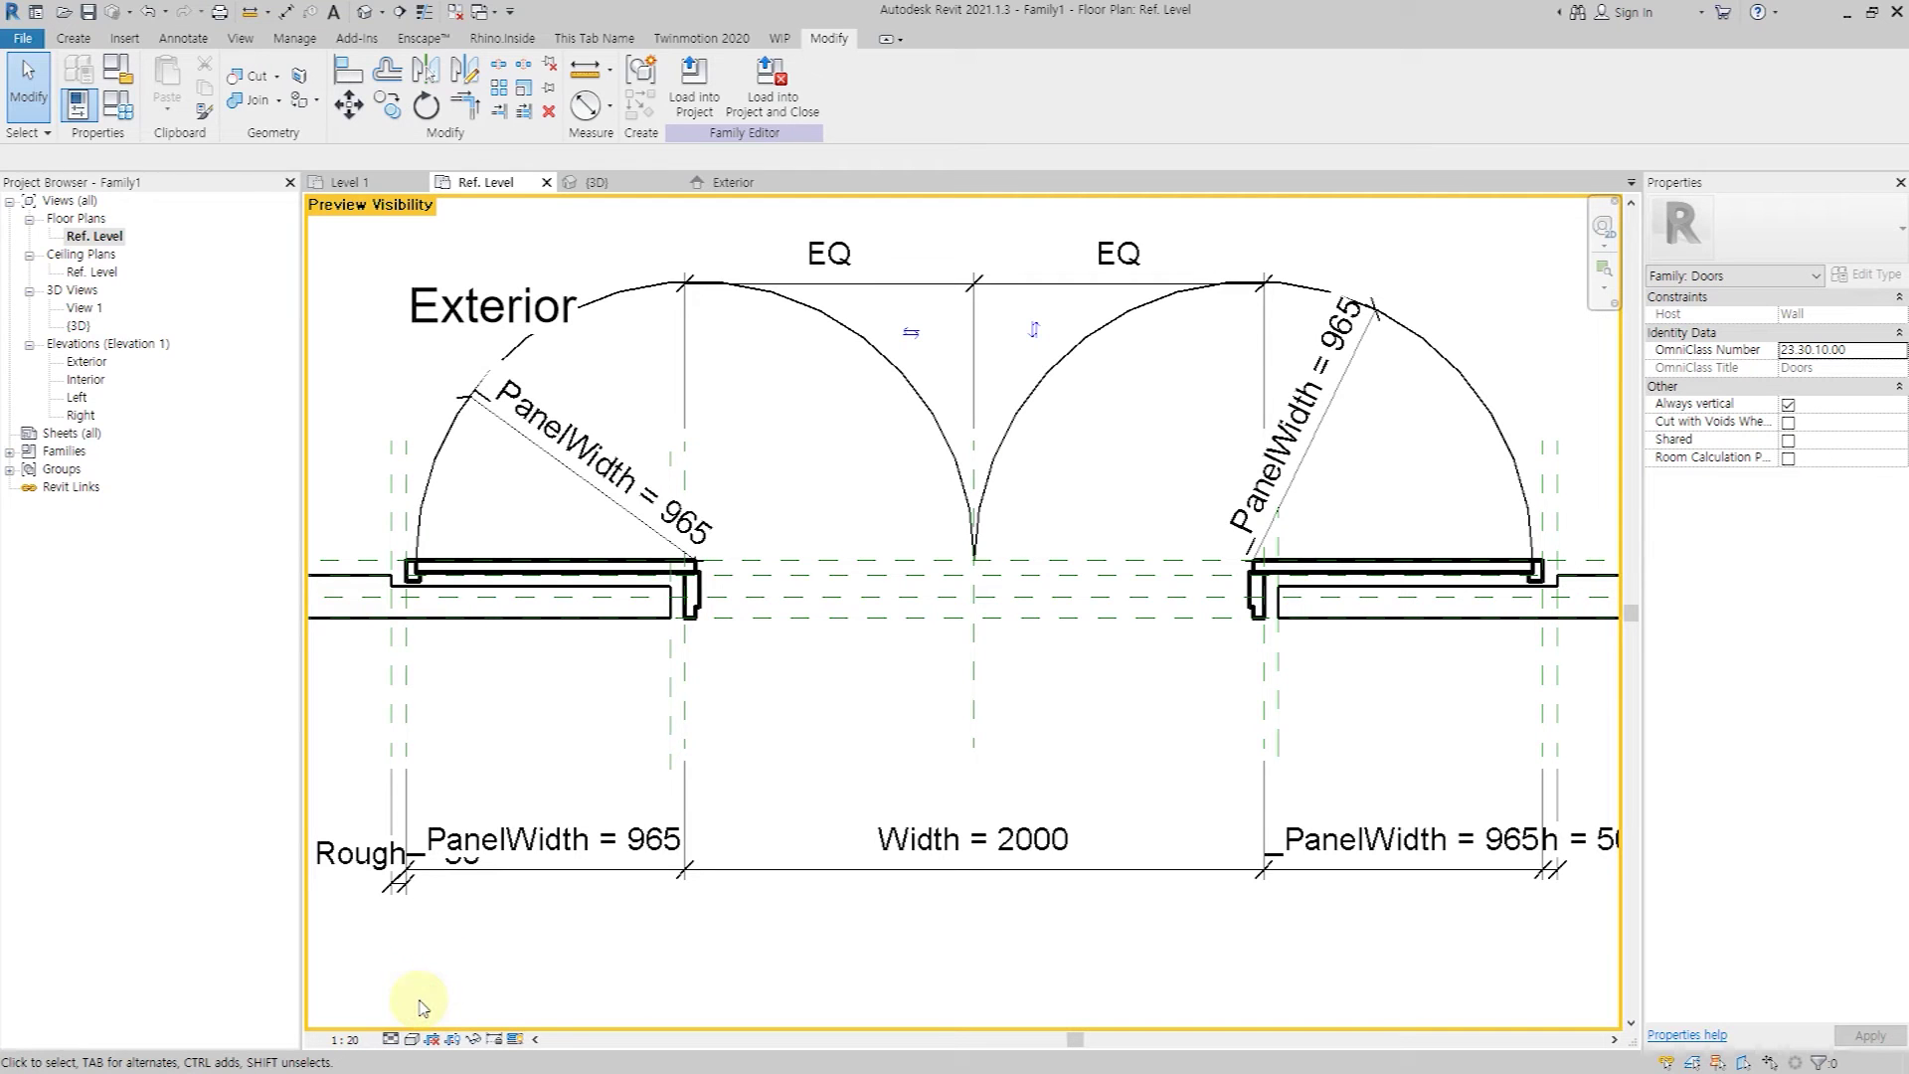
pyautogui.click(426, 978)
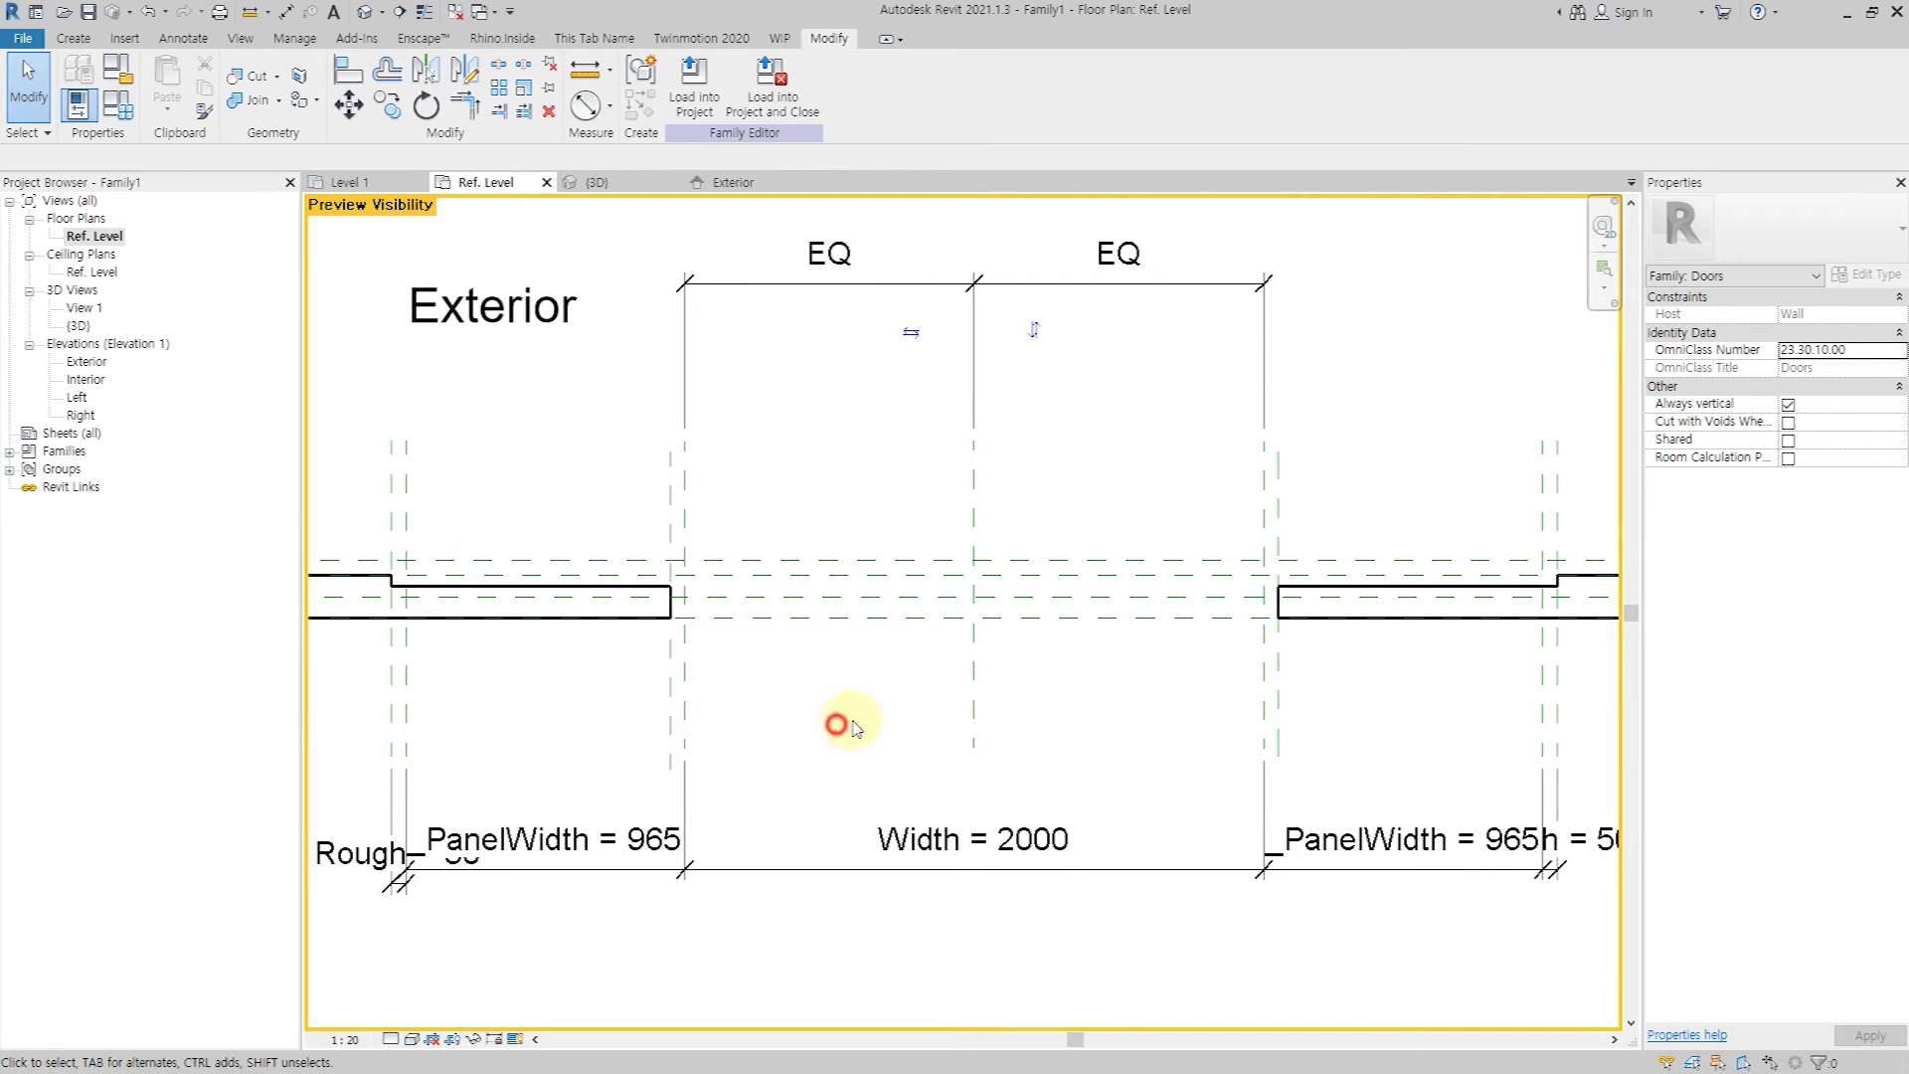
pyautogui.scroll(-1, 836, 696)
pyautogui.scroll(-1, 801, 660)
pyautogui.scroll(-1, 836, 661)
pyautogui.scroll(1, 756, 696)
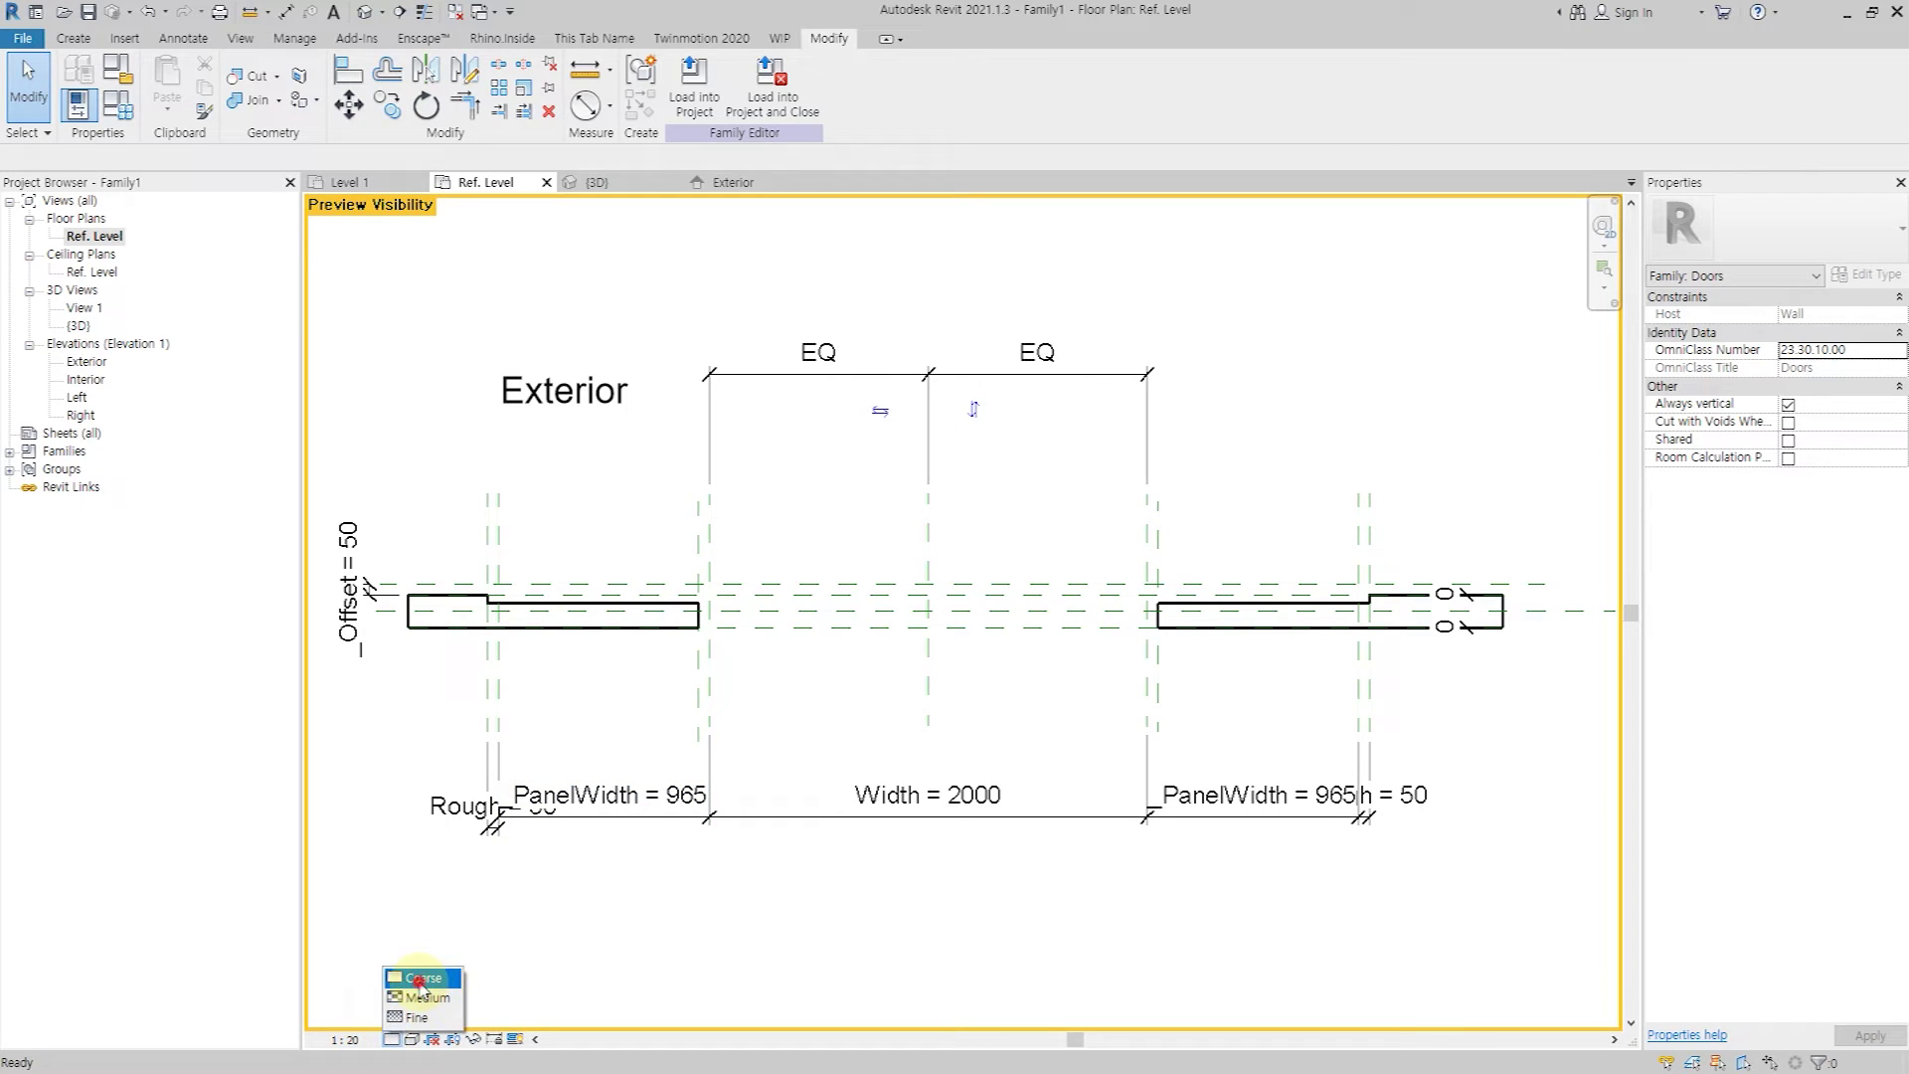
pyautogui.click(420, 998)
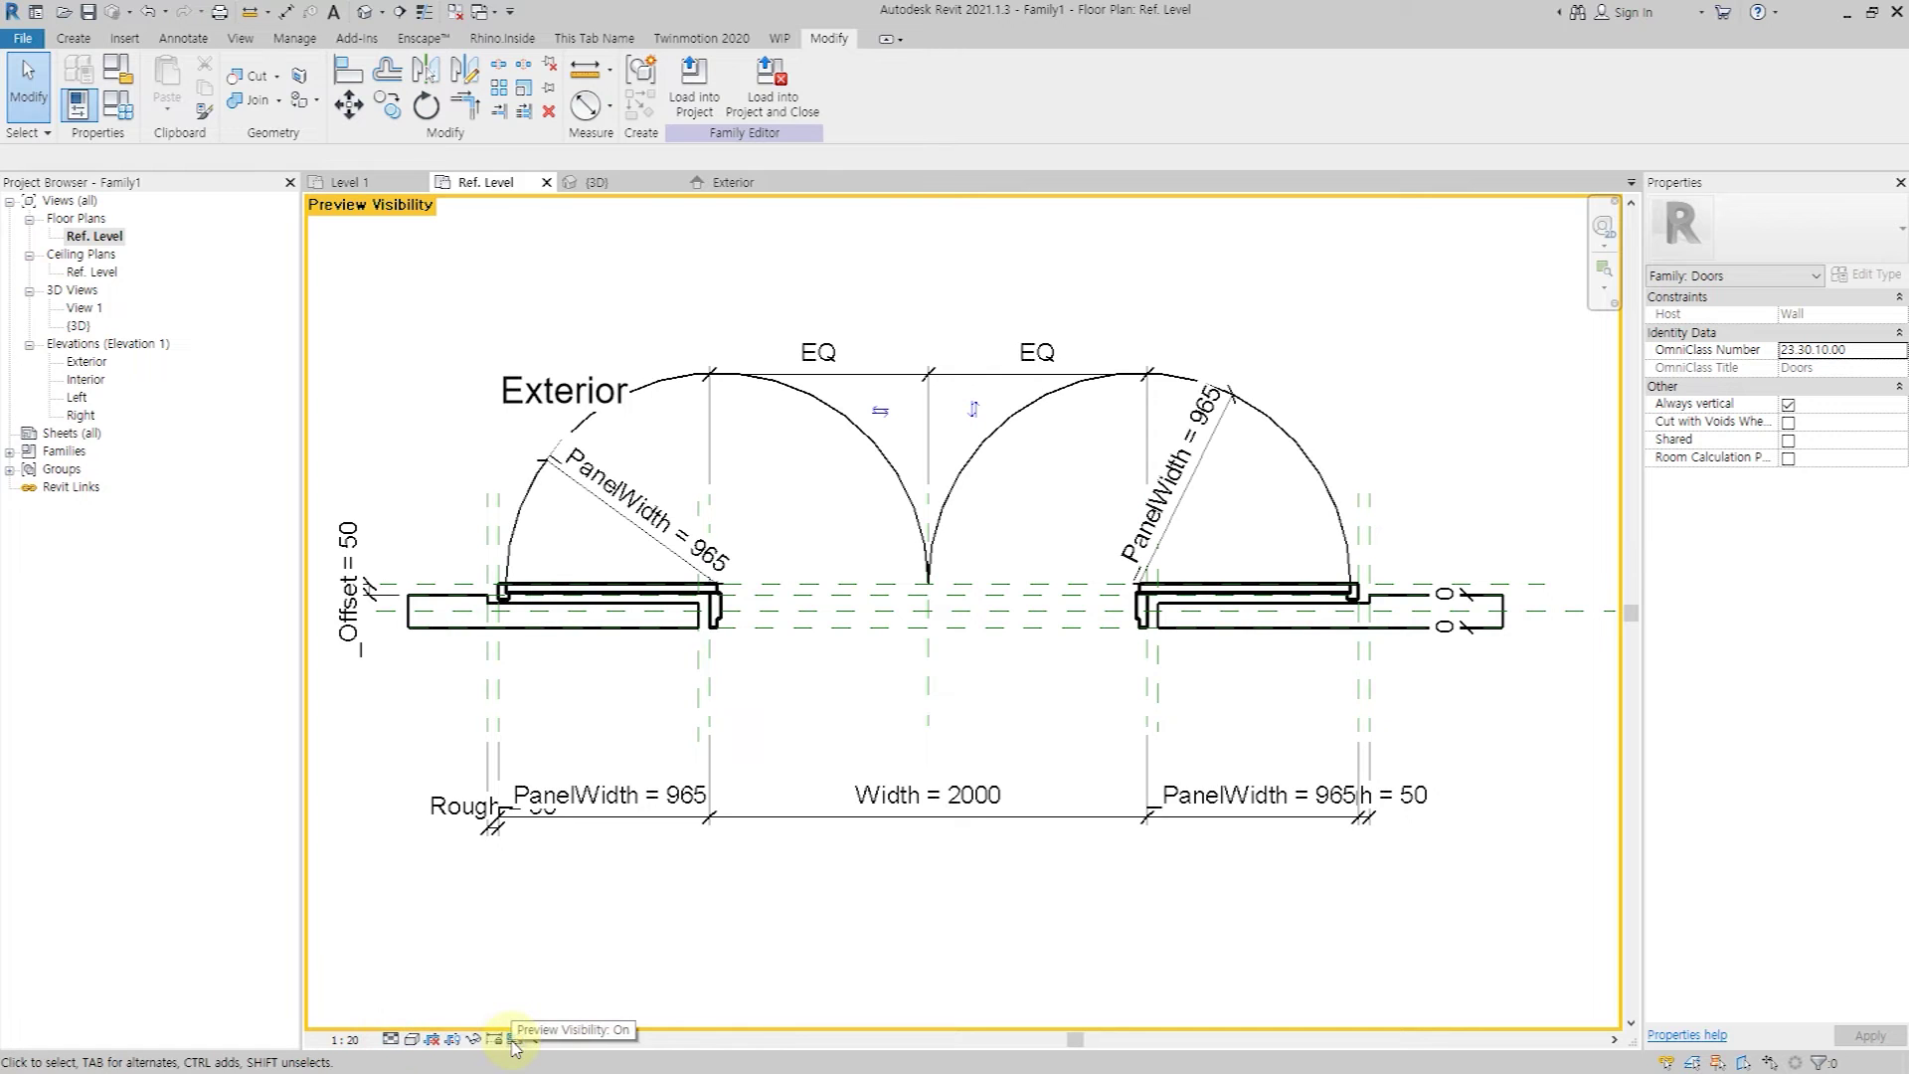
# Open the {3D} view, orbit to the back, and close all other views.
pyautogui.click(376, 25)
pyautogui.moveTo(907, 553)
pyautogui.keyDown('shift'); pyautogui.mouseDown(button='middle')
pyautogui.moveTo(915, 638)
pyautogui.moveTo(800, 630)
pyautogui.moveTo(908, 856)
pyautogui.moveTo(971, 767)
pyautogui.moveTo(971, 716)
pyautogui.moveTo(1121, 676)
pyautogui.moveTo(925, 779)
pyautogui.moveTo(524, 88)
pyautogui.mouseUp(button='middle'); pyautogui.keyUp('shift')
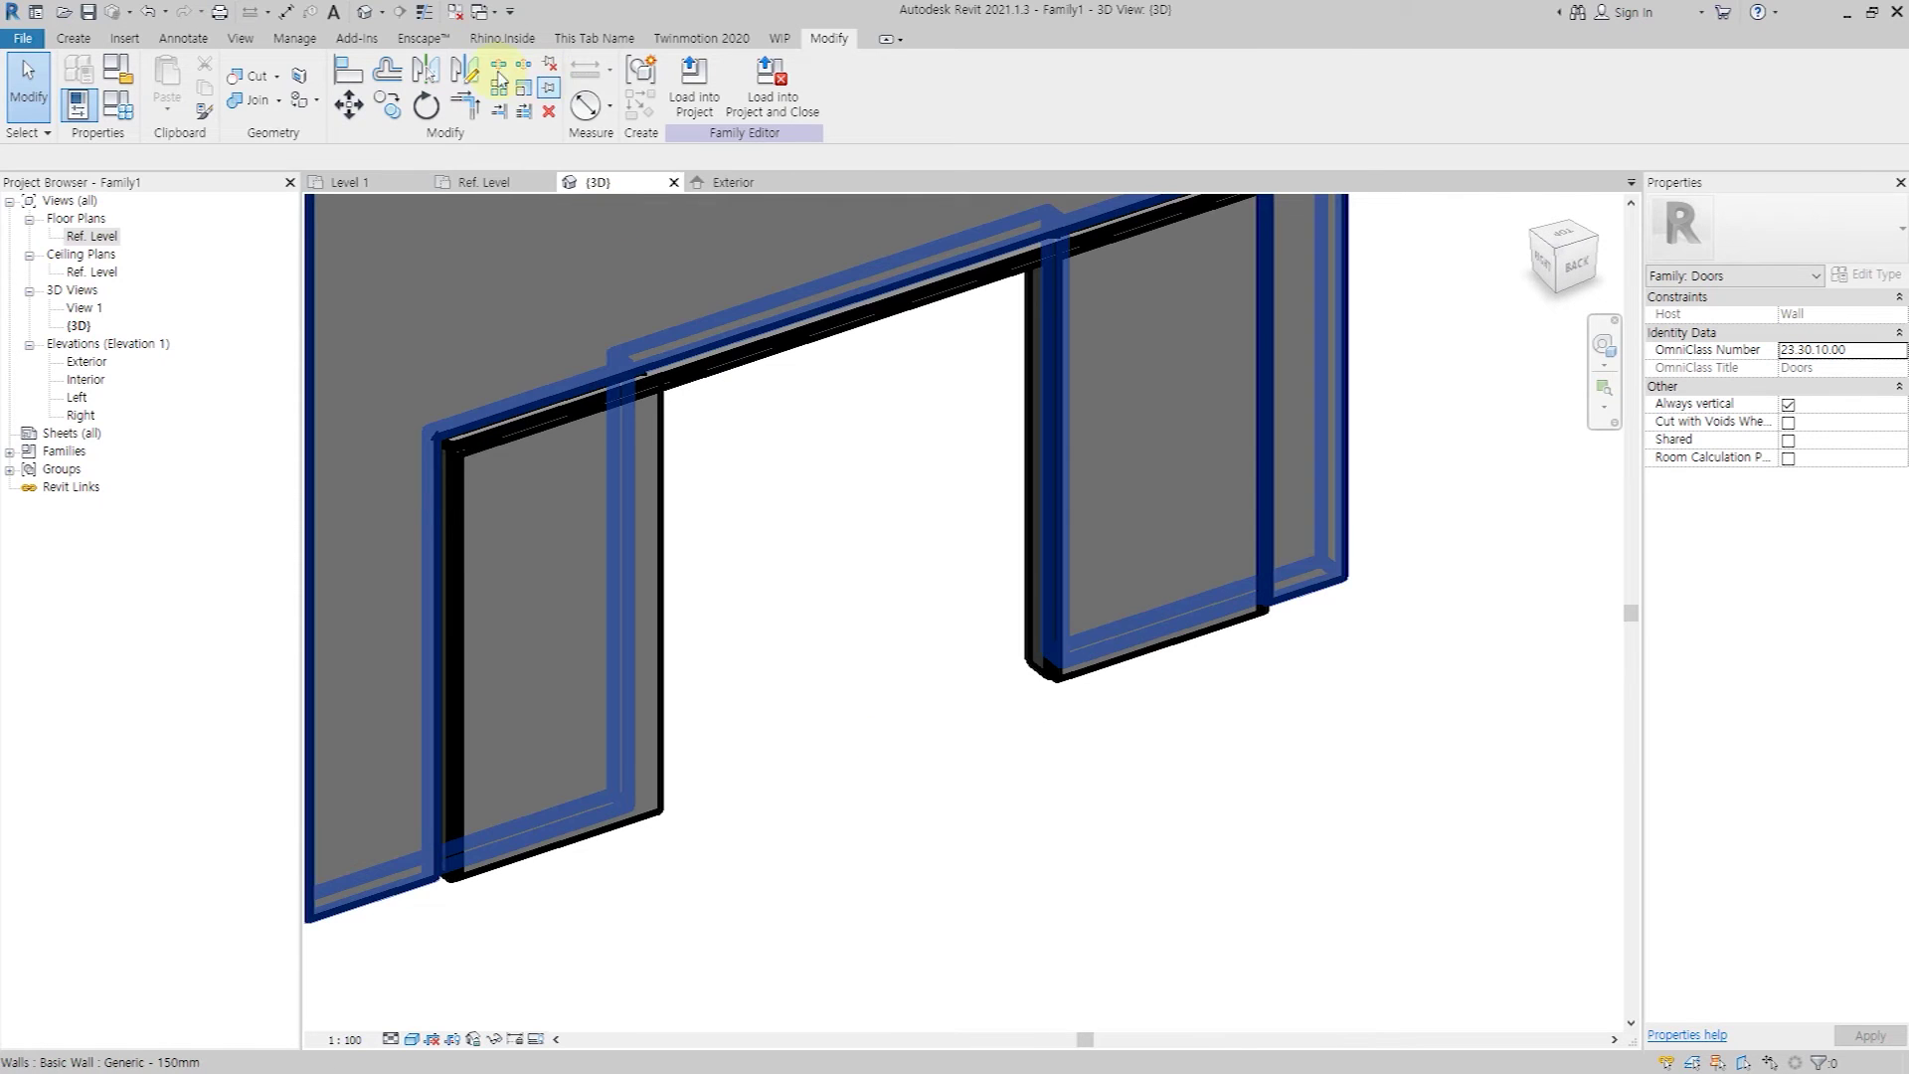
pyautogui.click(478, 13)
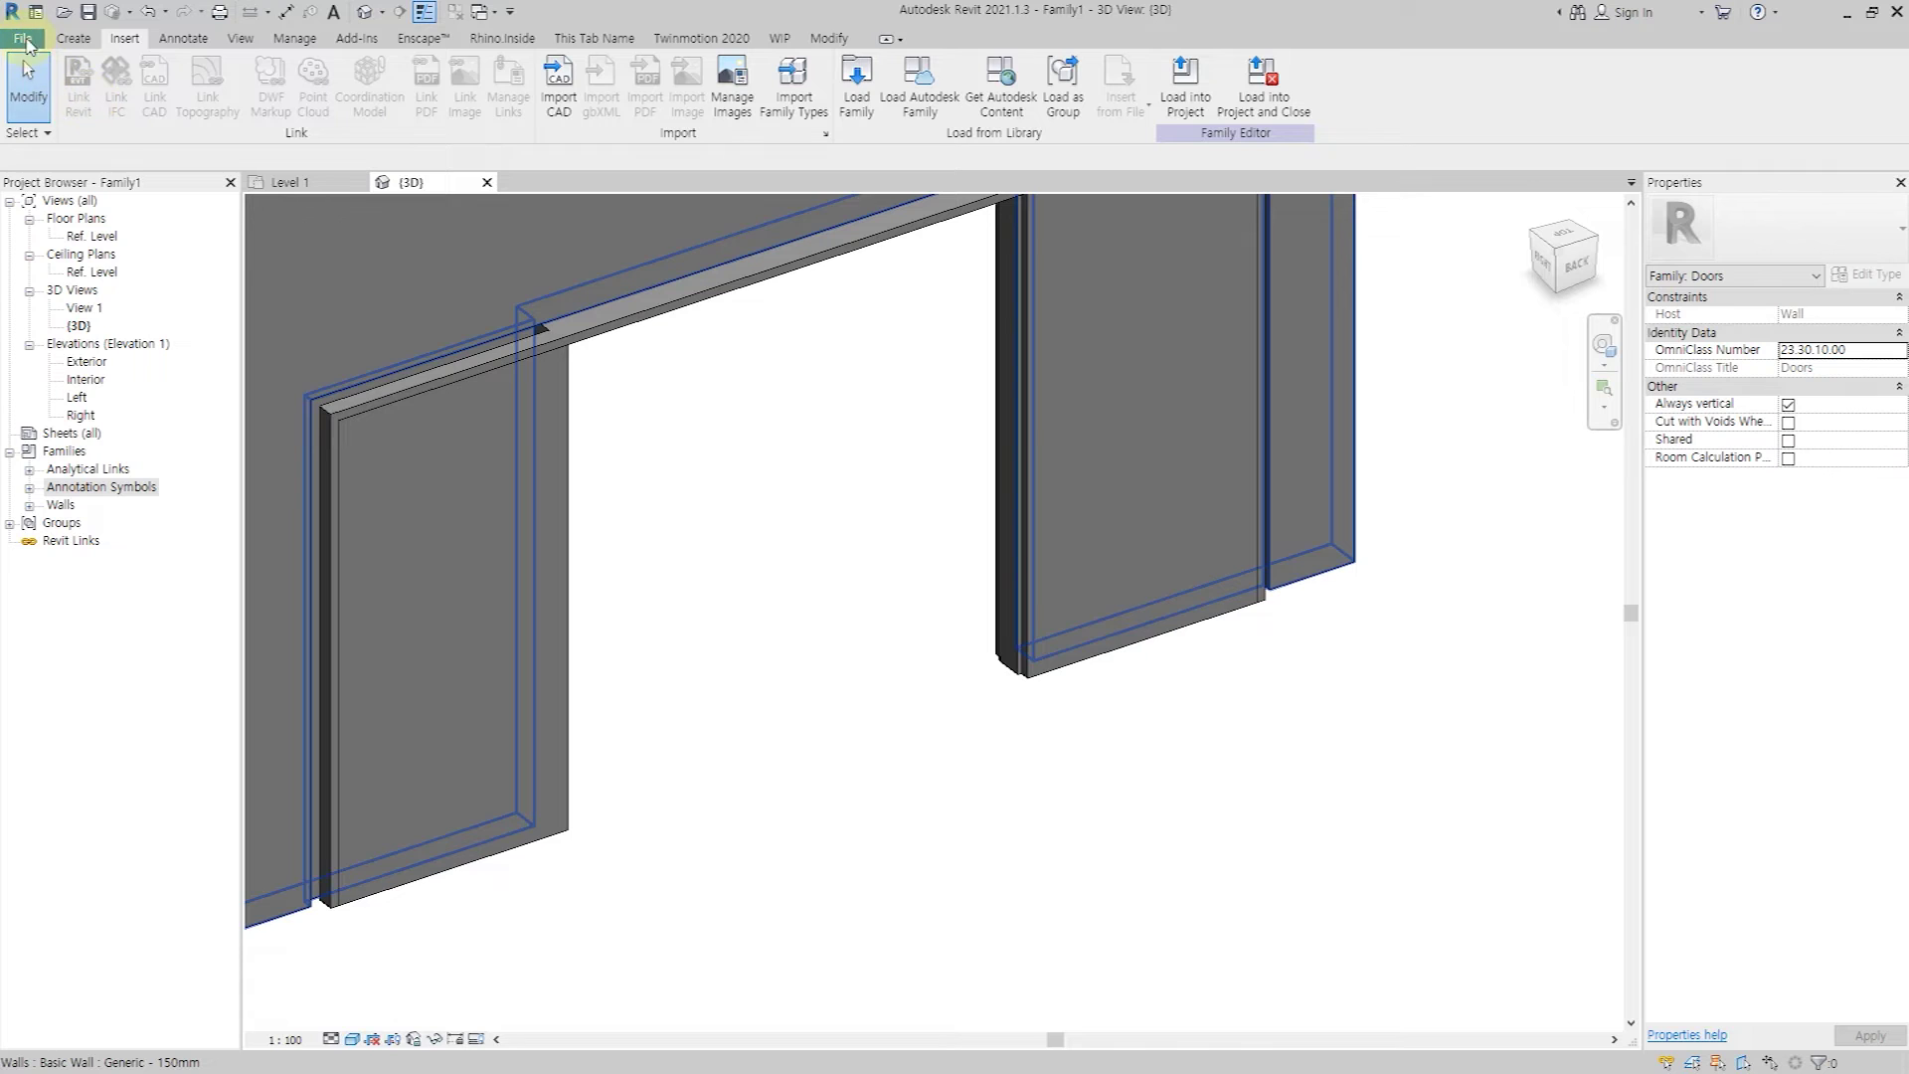
# Start a new family from the Metric Generic Model face based template.
pyautogui.click(27, 42)
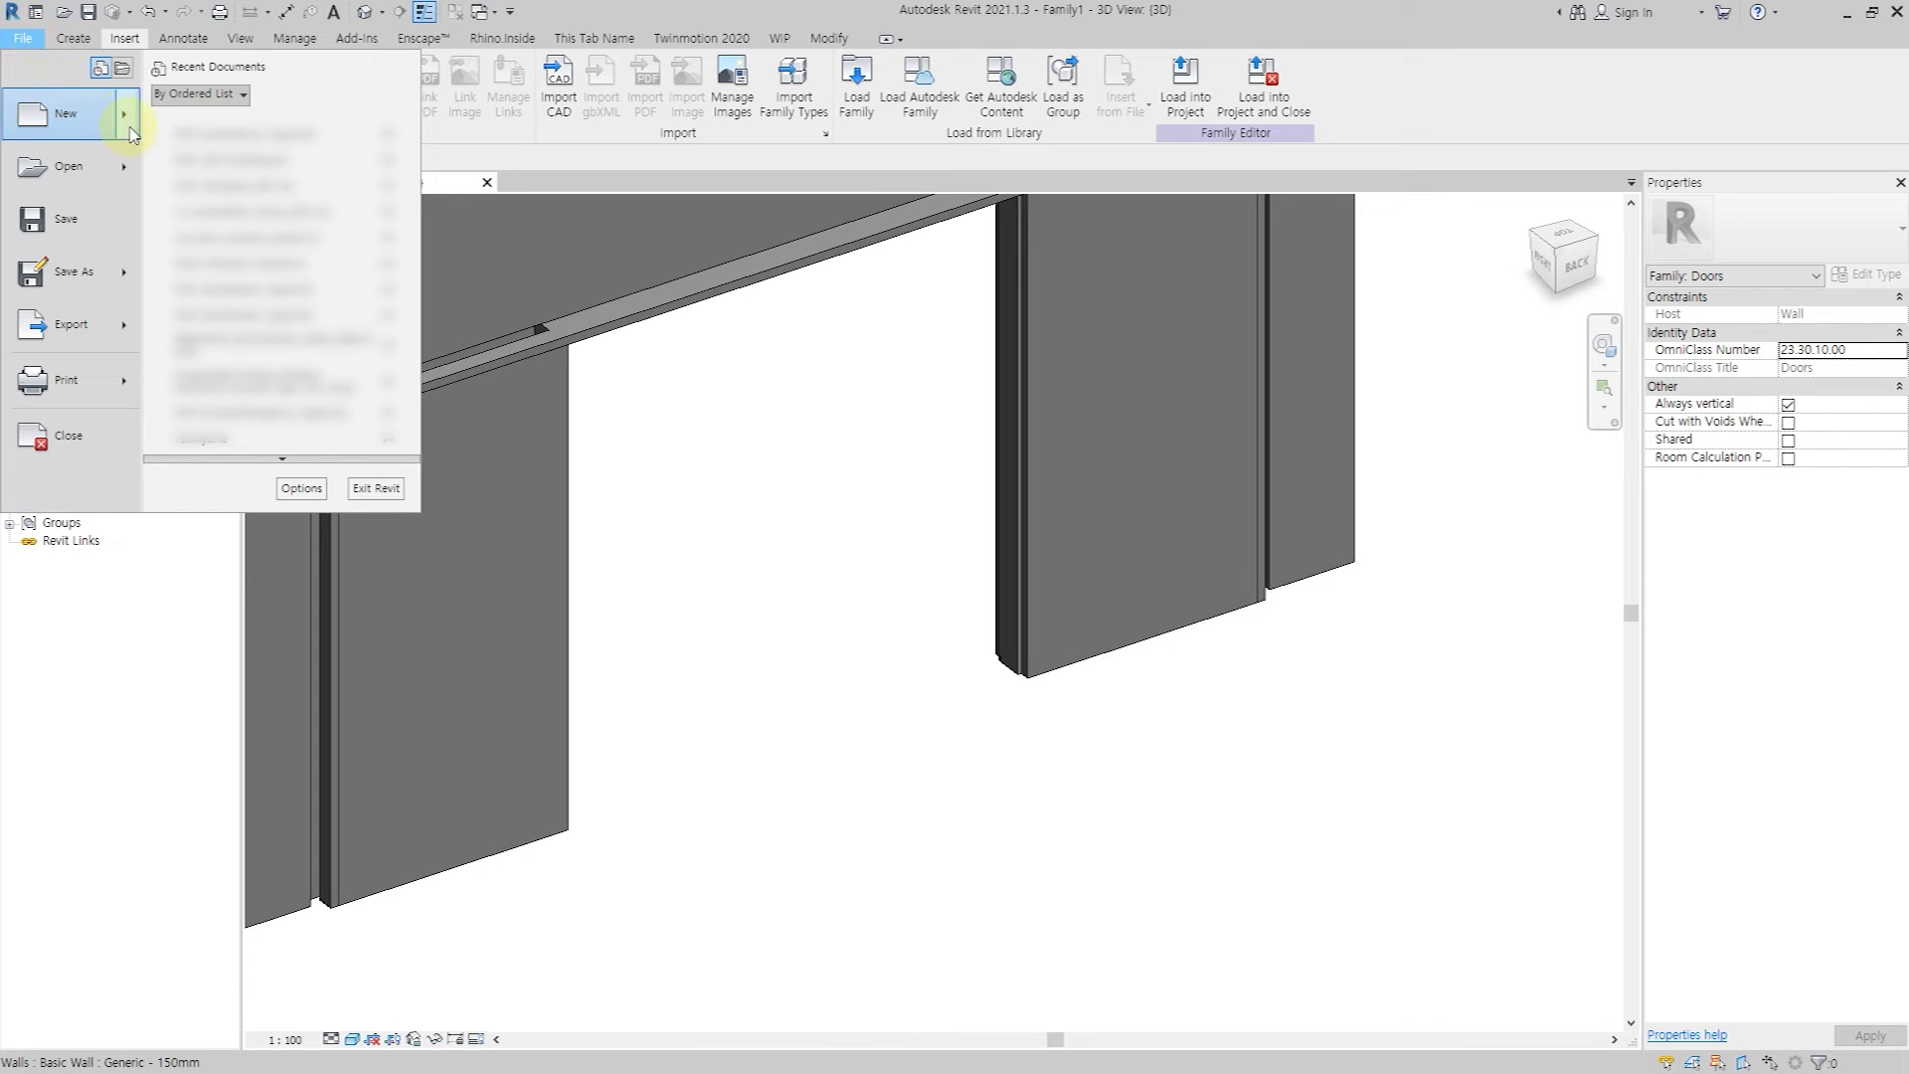
pyautogui.click(229, 175)
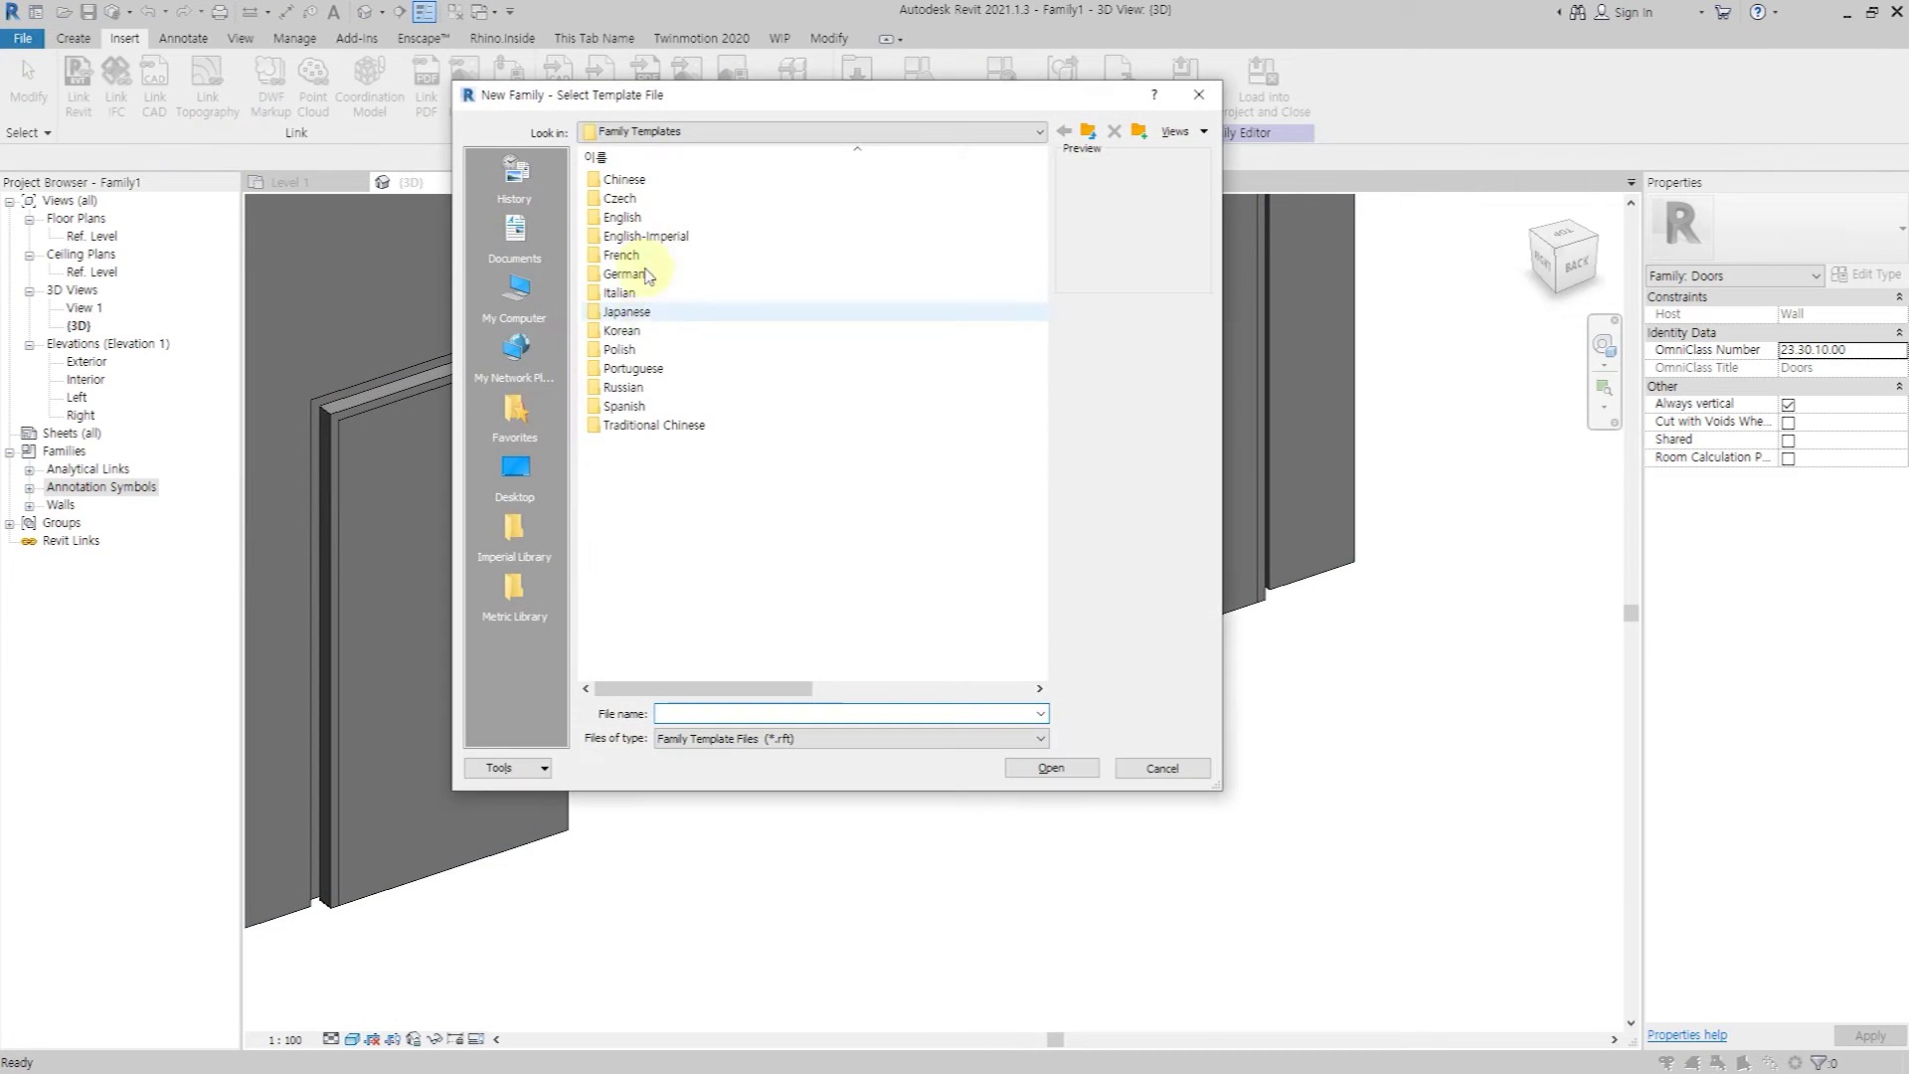
pyautogui.doubleClick(655, 223)
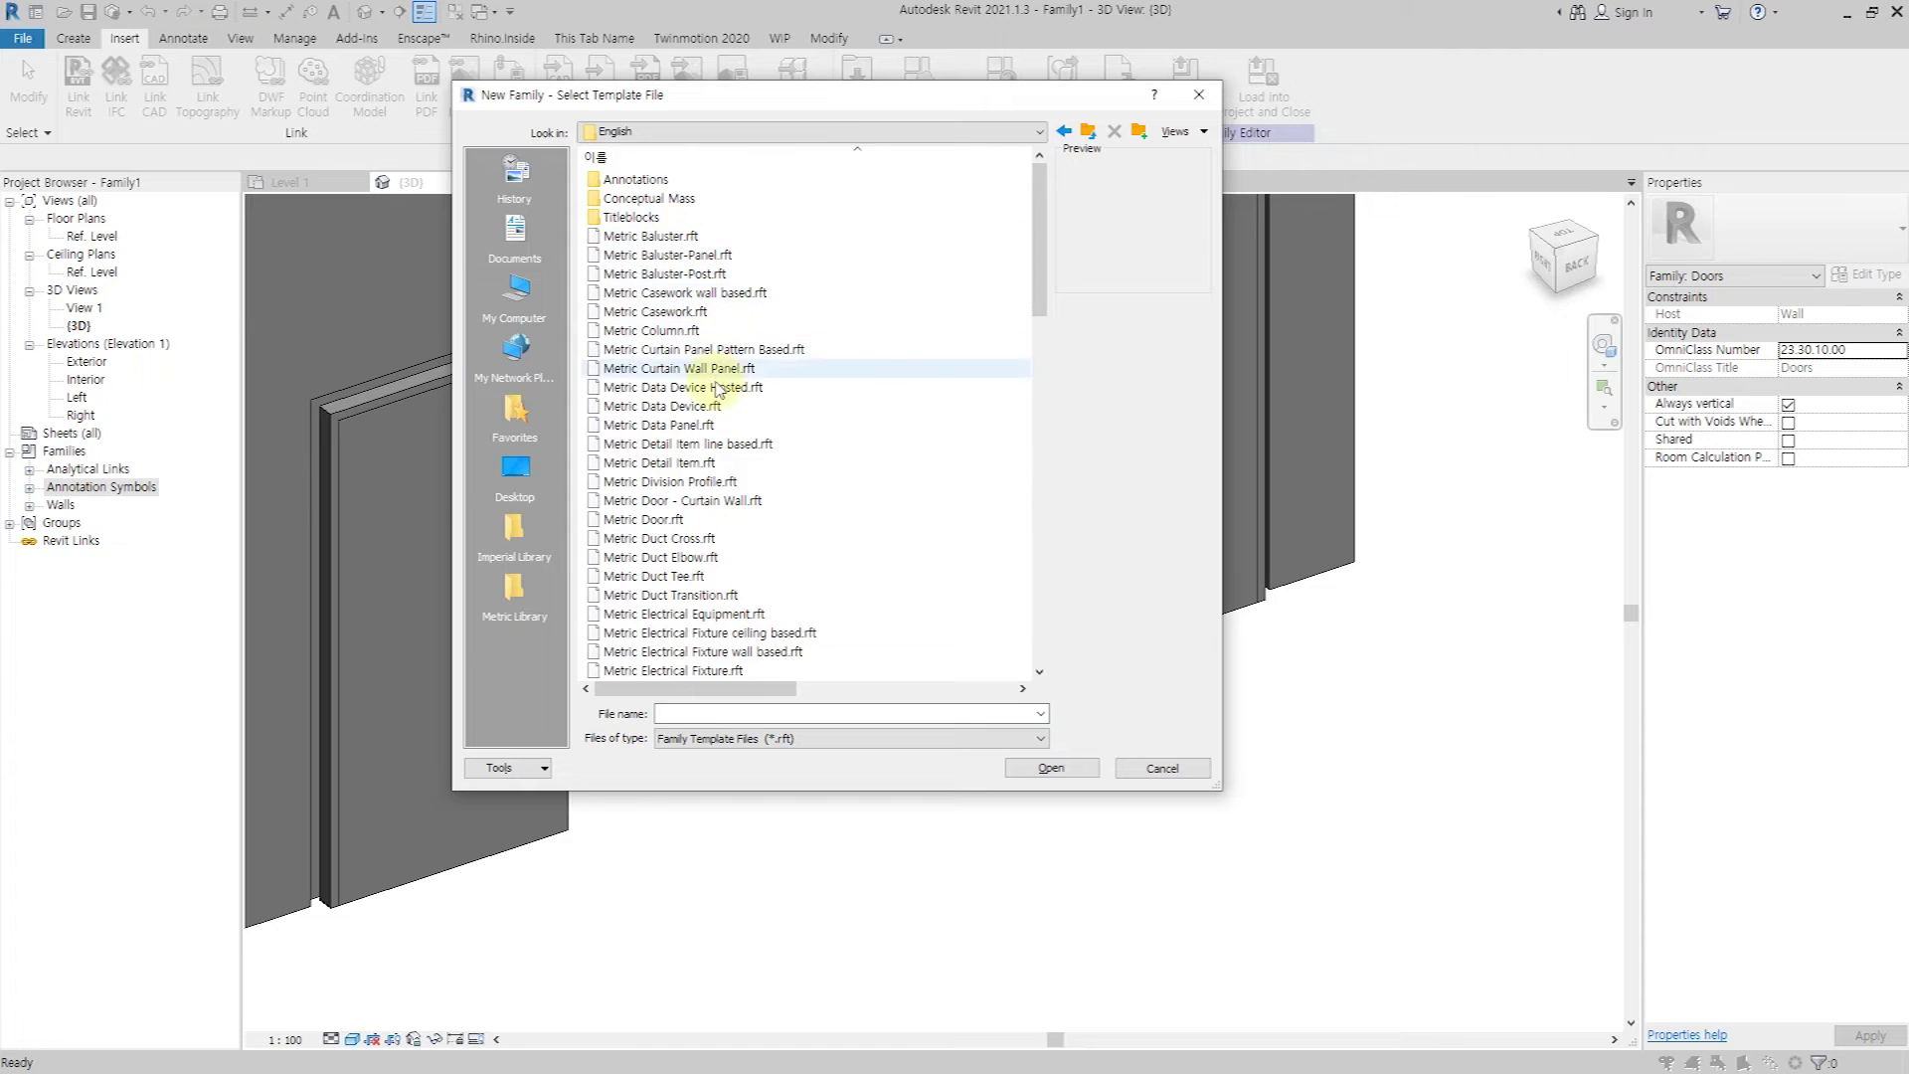
pyautogui.scroll(-3, 747, 505)
pyautogui.scroll(-5, 747, 505)
pyautogui.click(785, 427)
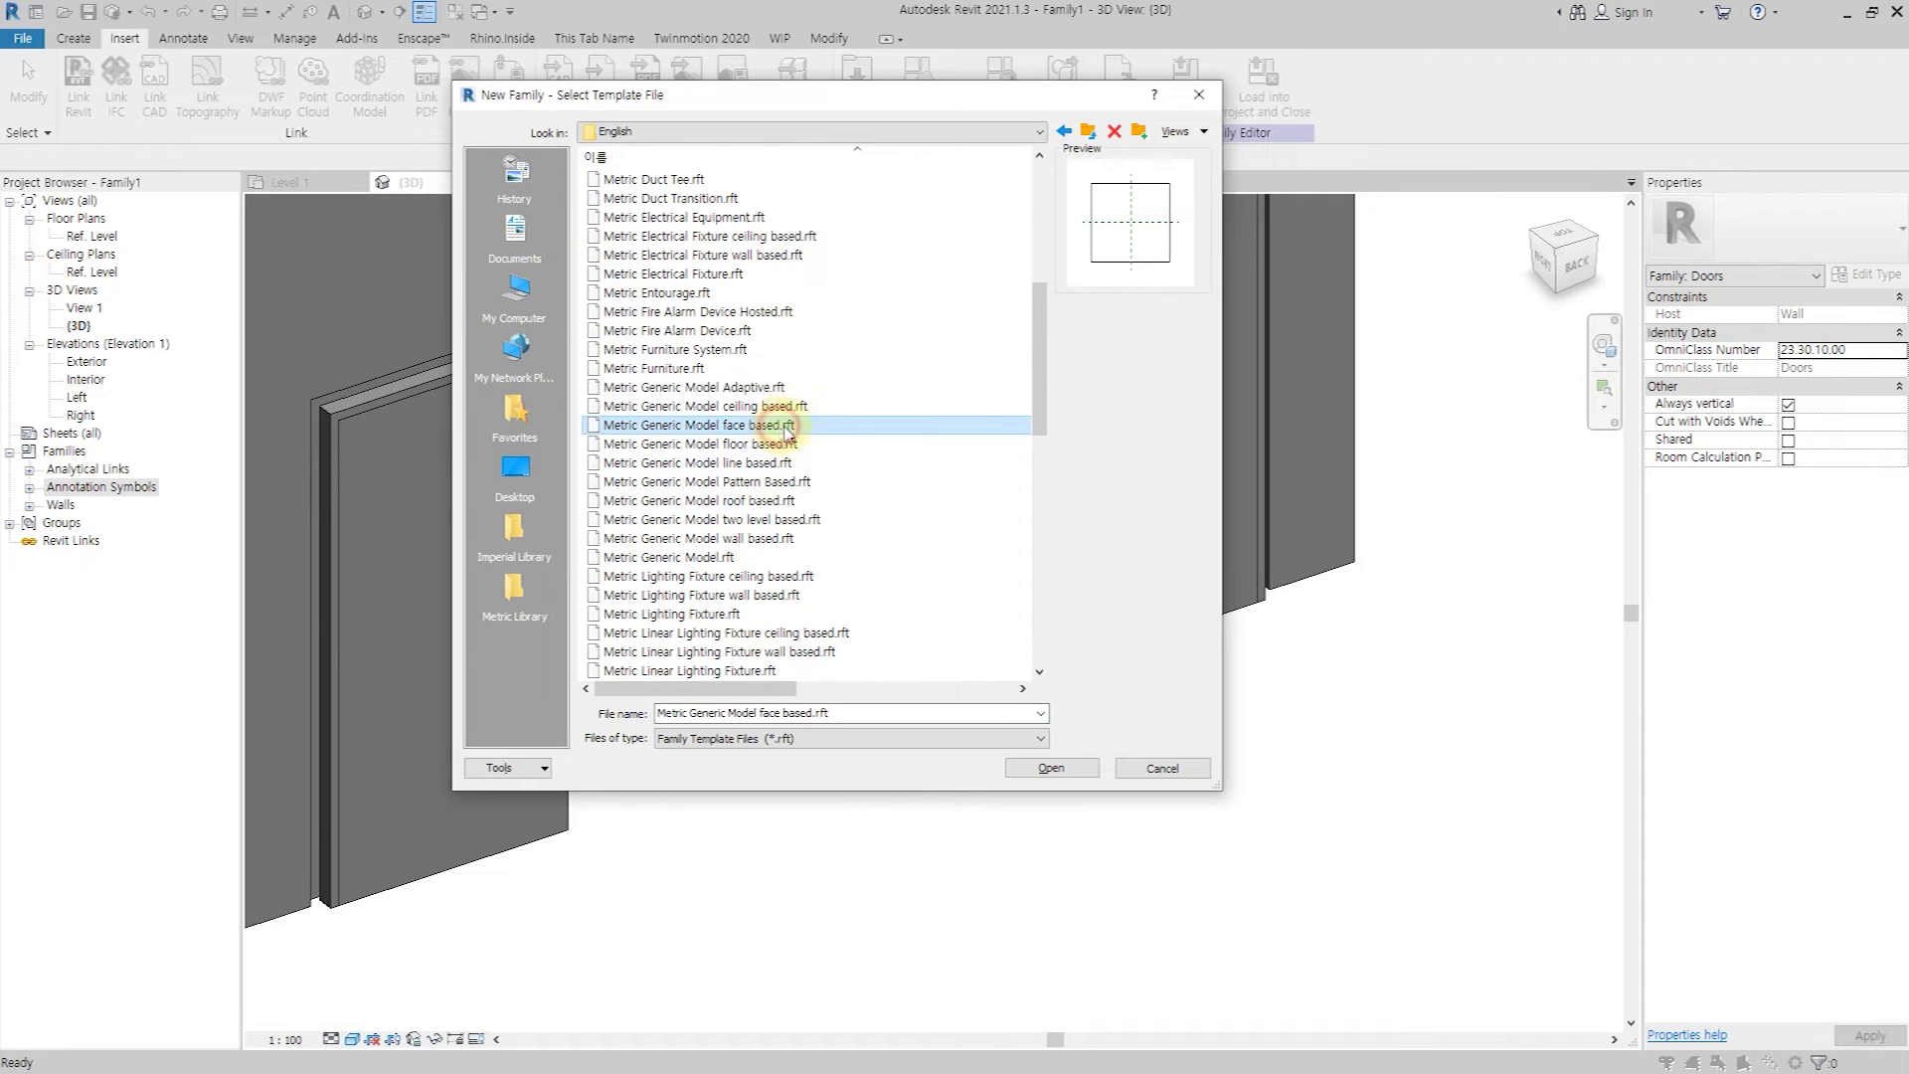
pyautogui.click(1049, 769)
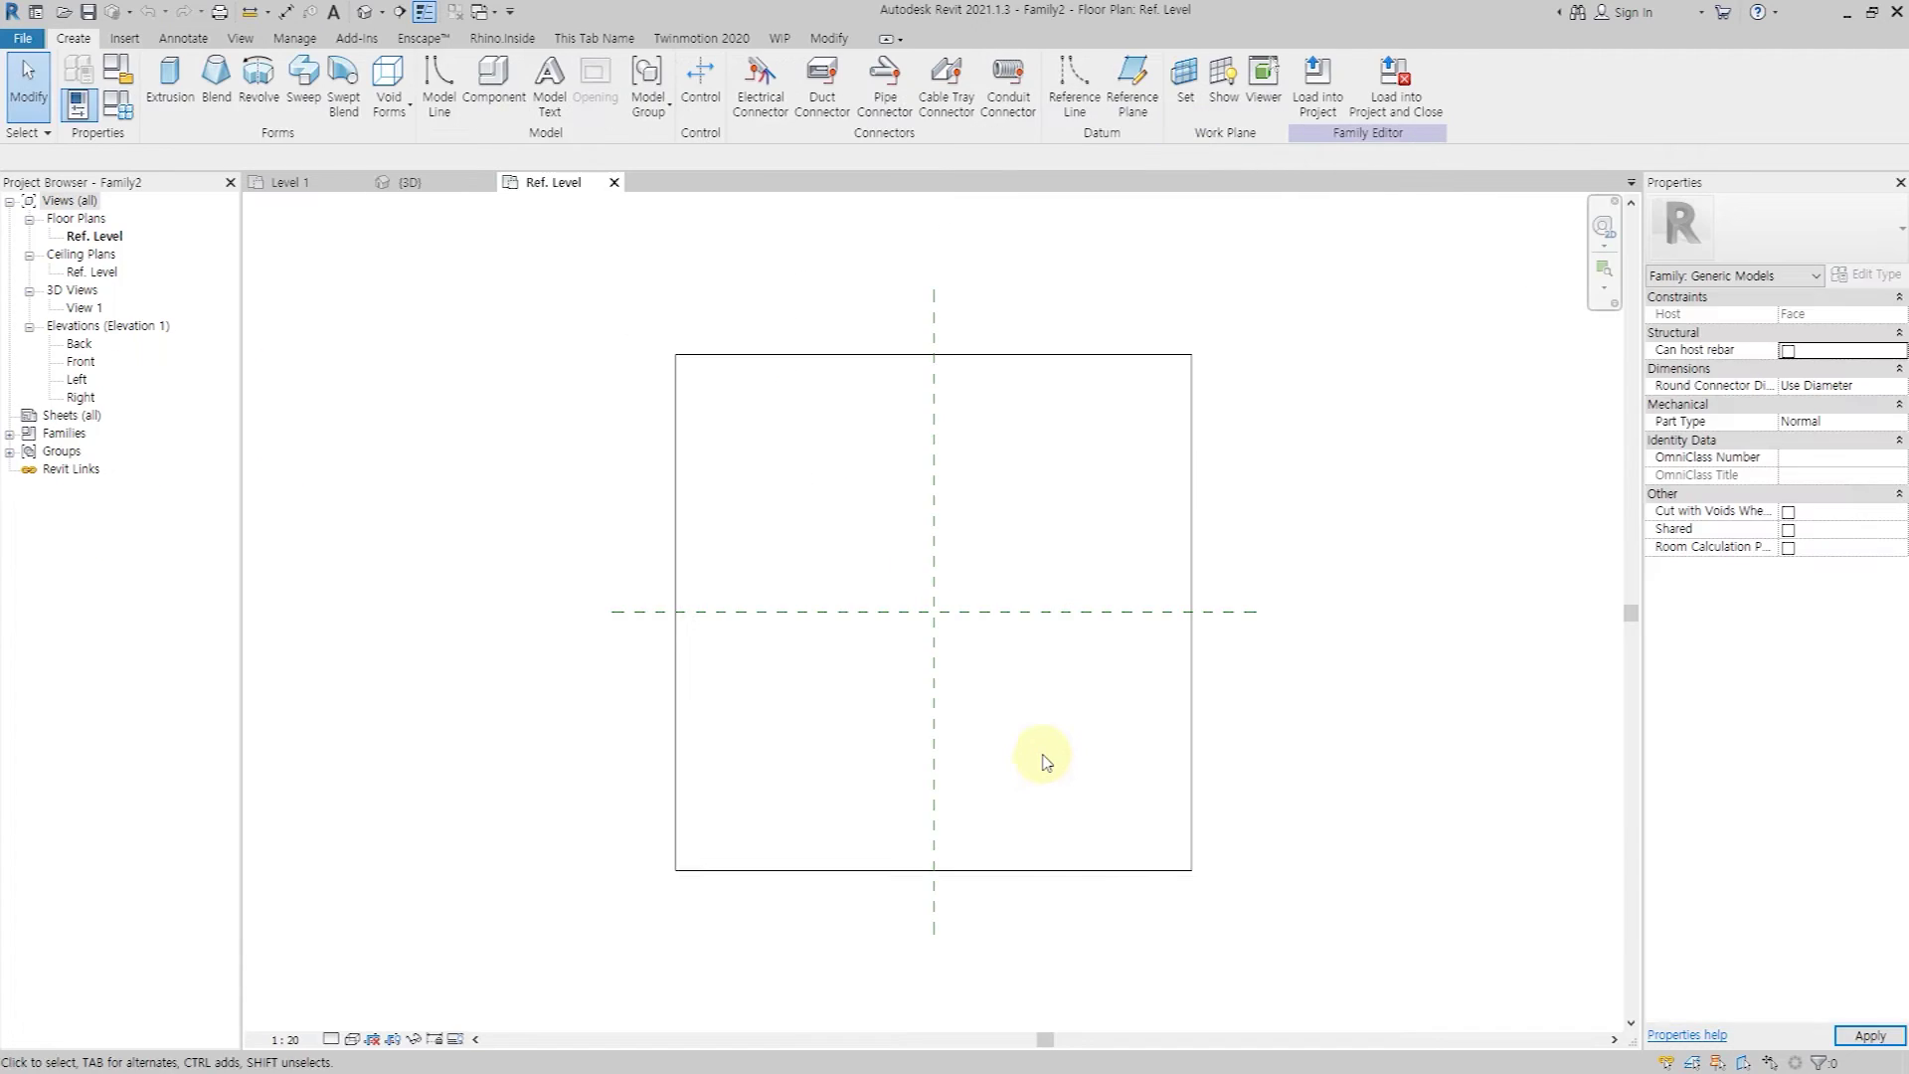
# Create a circular solid extrusion of radius 350 centred on the reference planes.
pyautogui.click(179, 104)
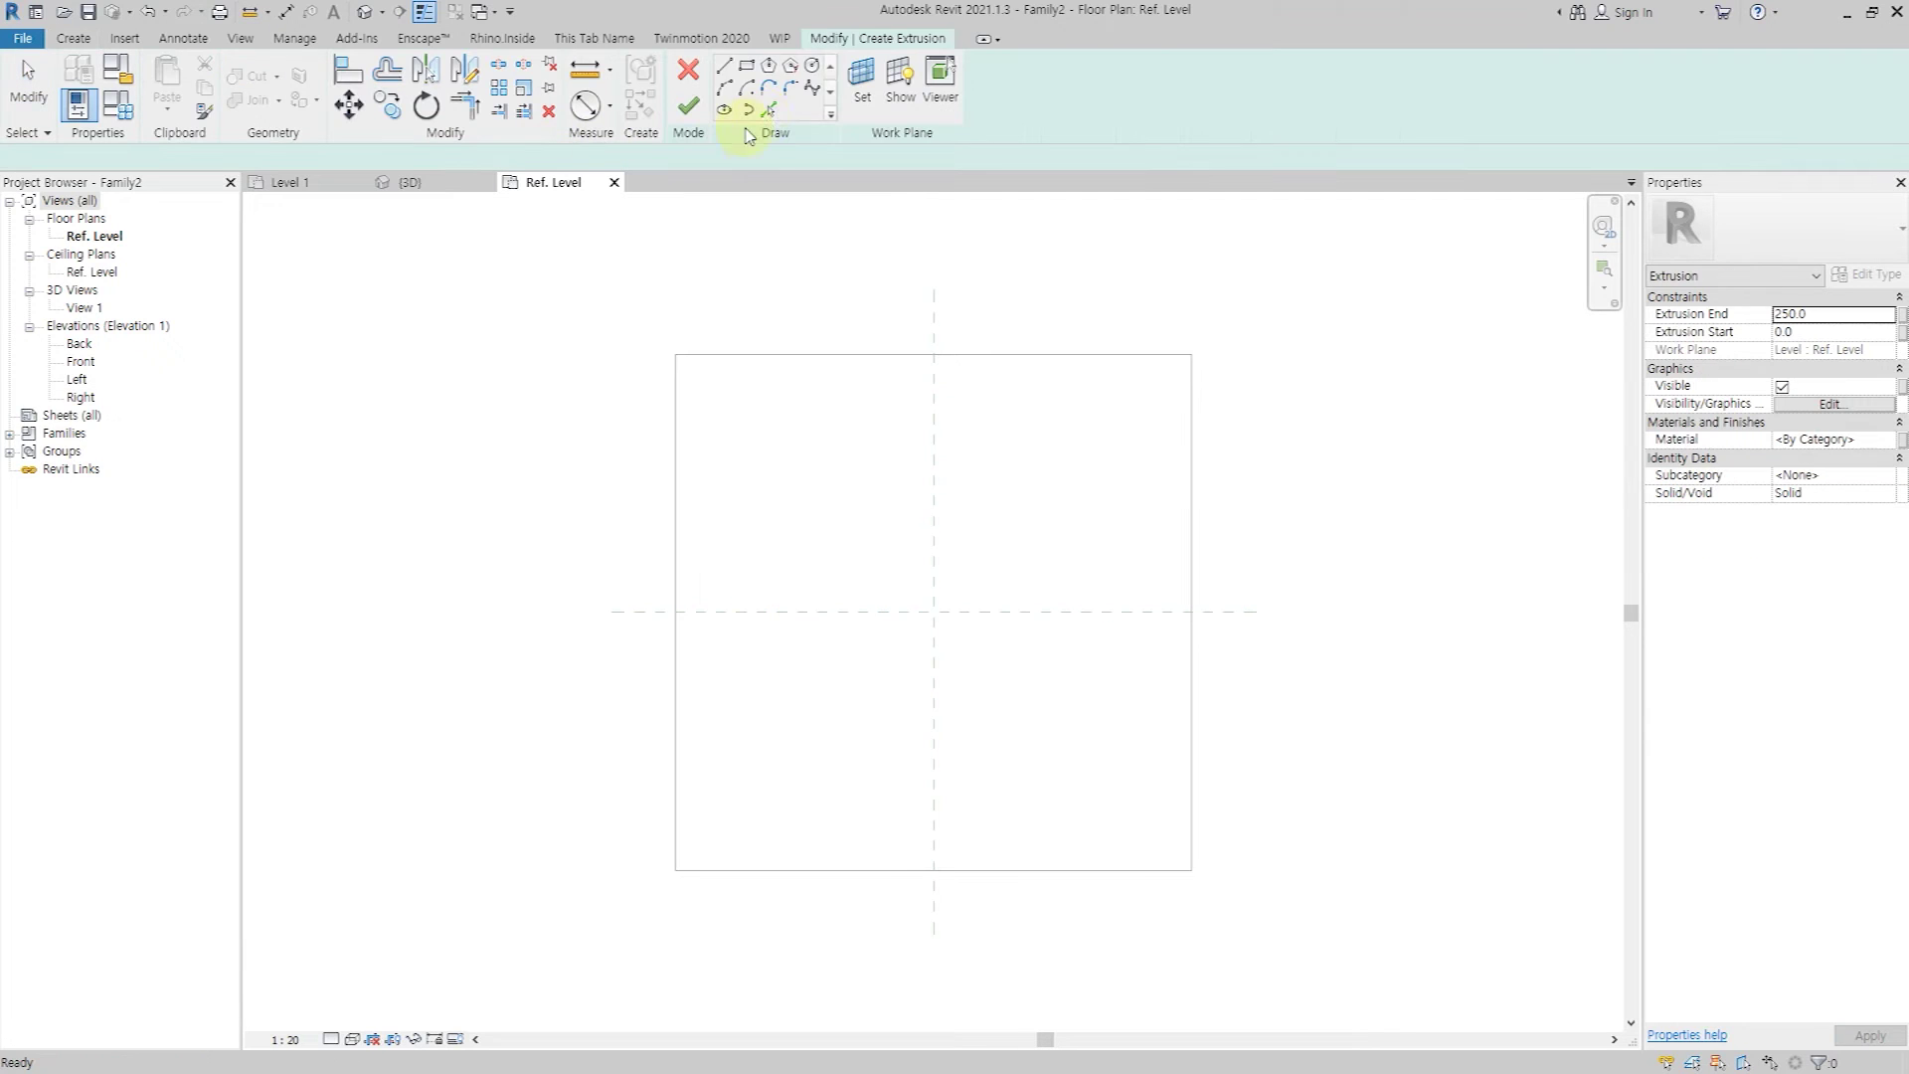
pyautogui.click(934, 615)
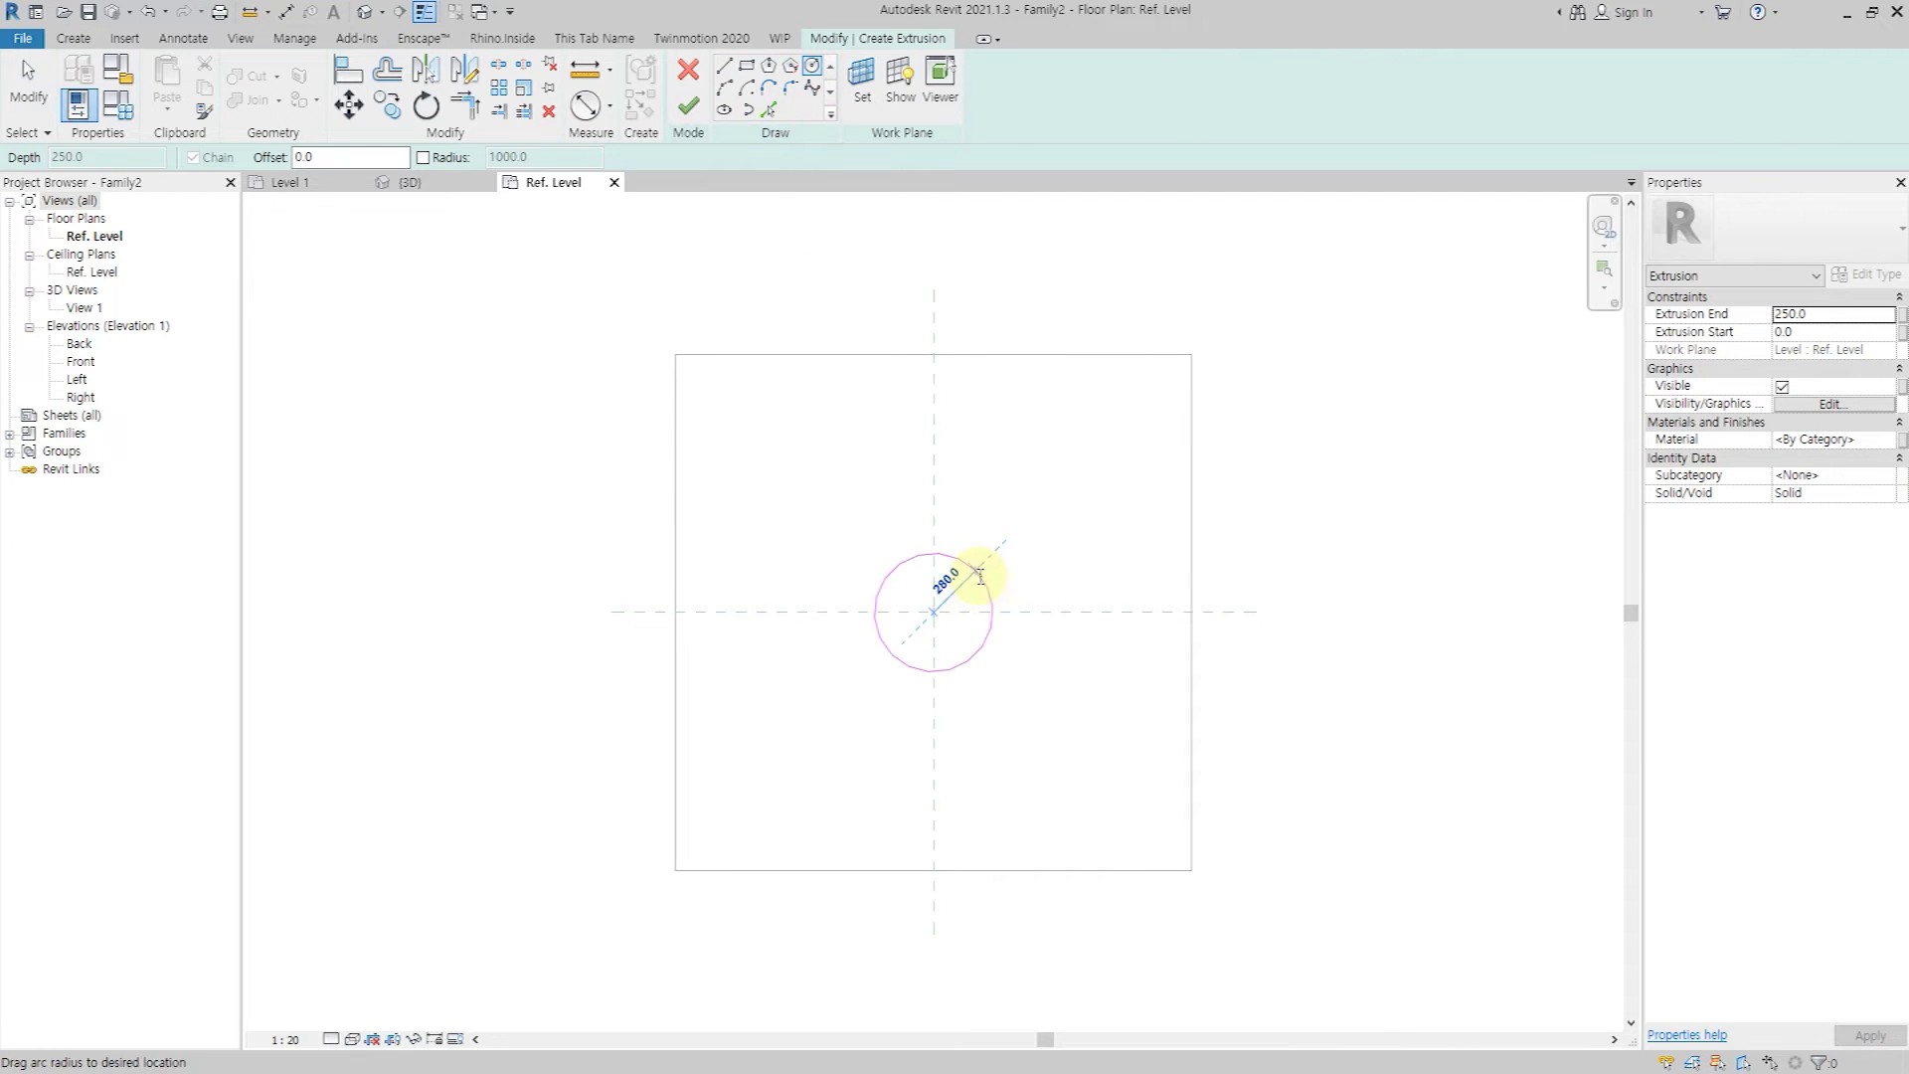
pyautogui.scroll(2, 979, 575)
pyautogui.scroll(2, 970, 597)
pyautogui.click(987, 514)
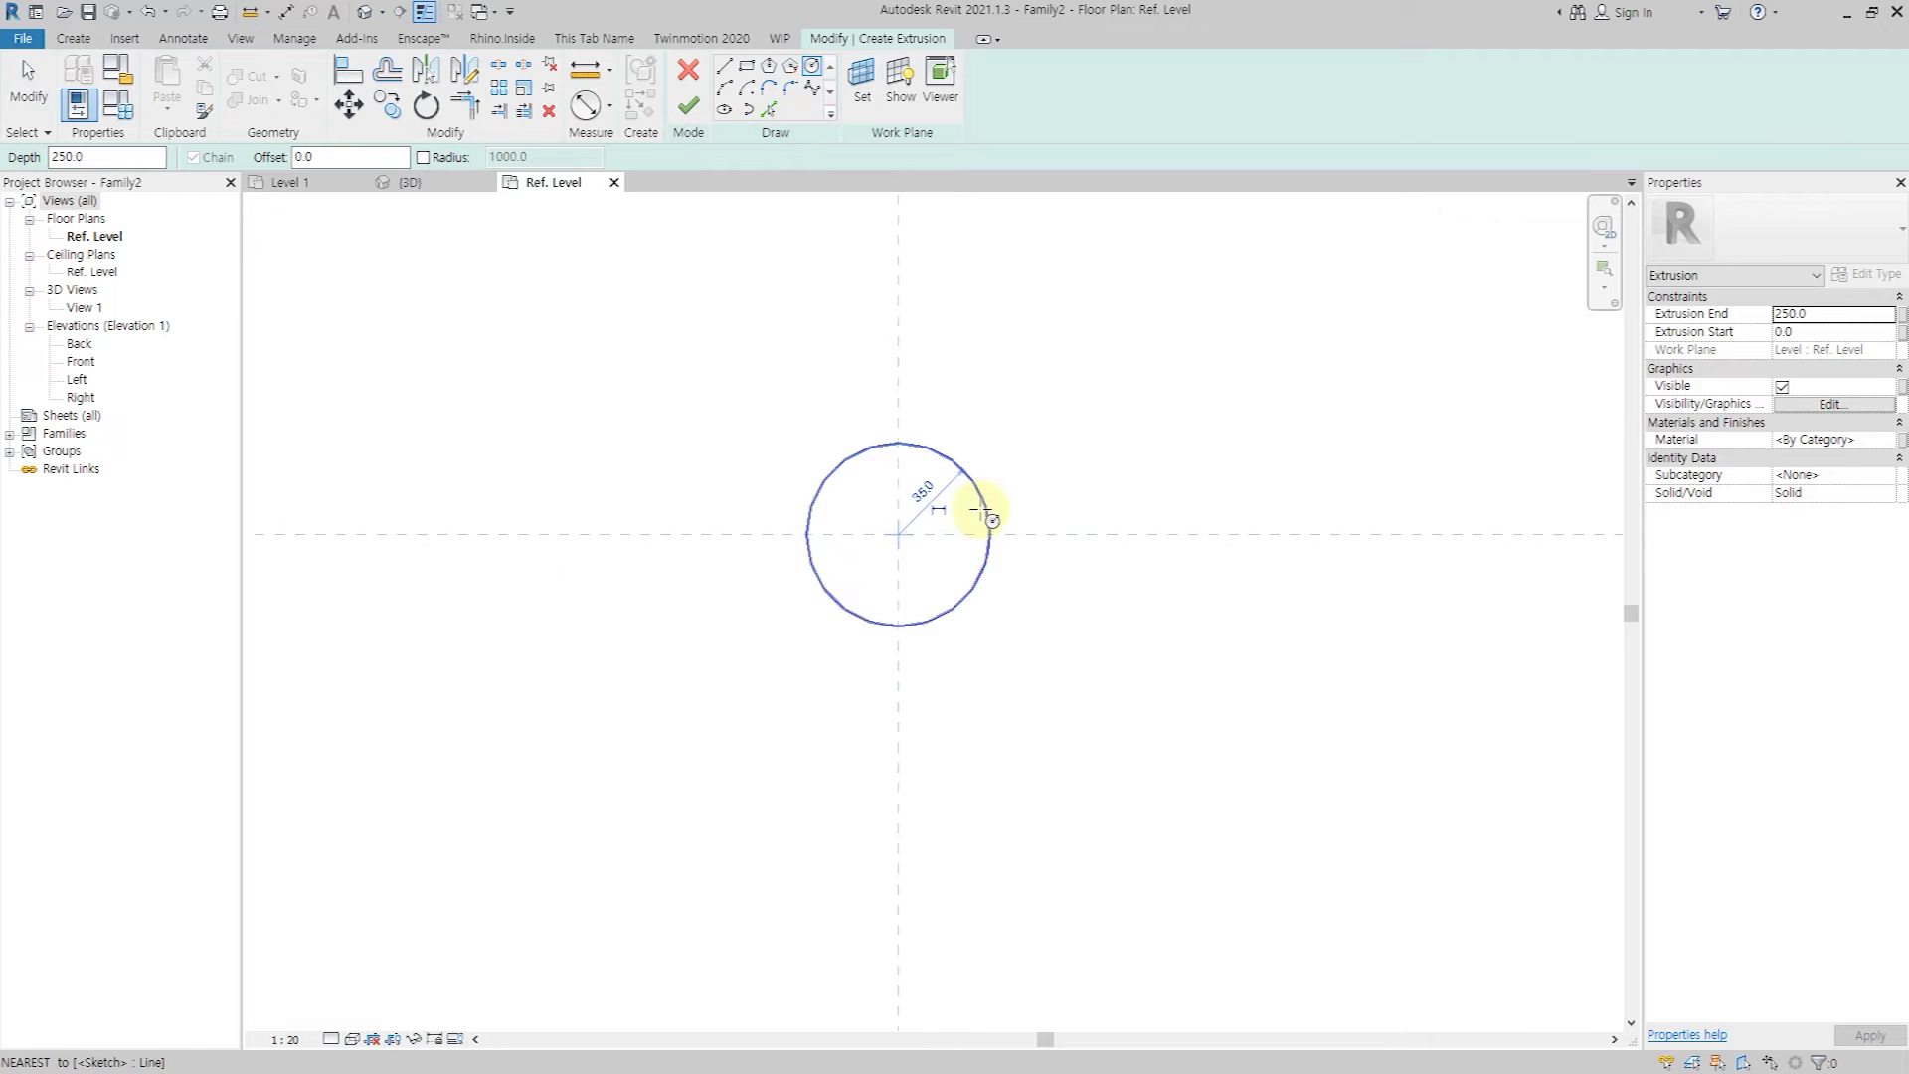
pyautogui.click(688, 107)
# In the 3D view, set the cylinder's Extrusion End to -304.8.
pyautogui.click(355, 18)
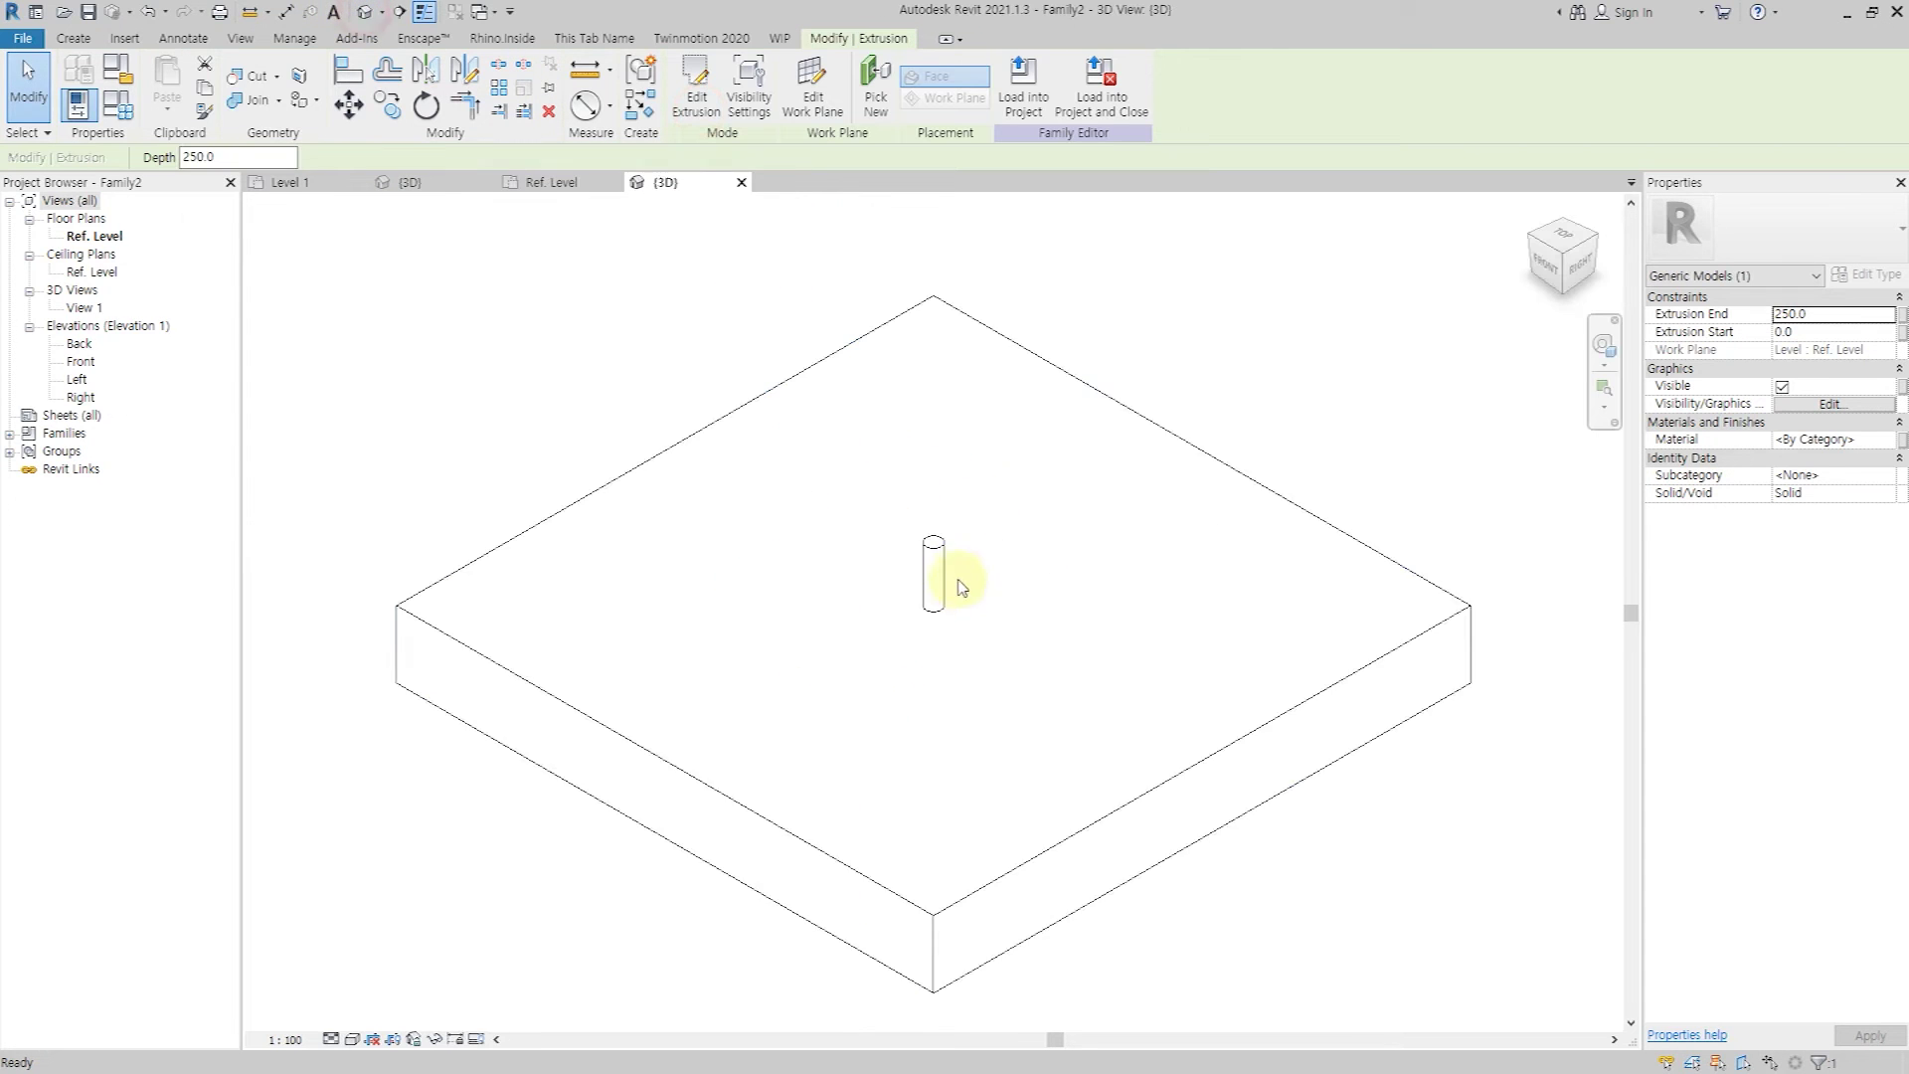
pyautogui.click(955, 589)
pyautogui.click(922, 557)
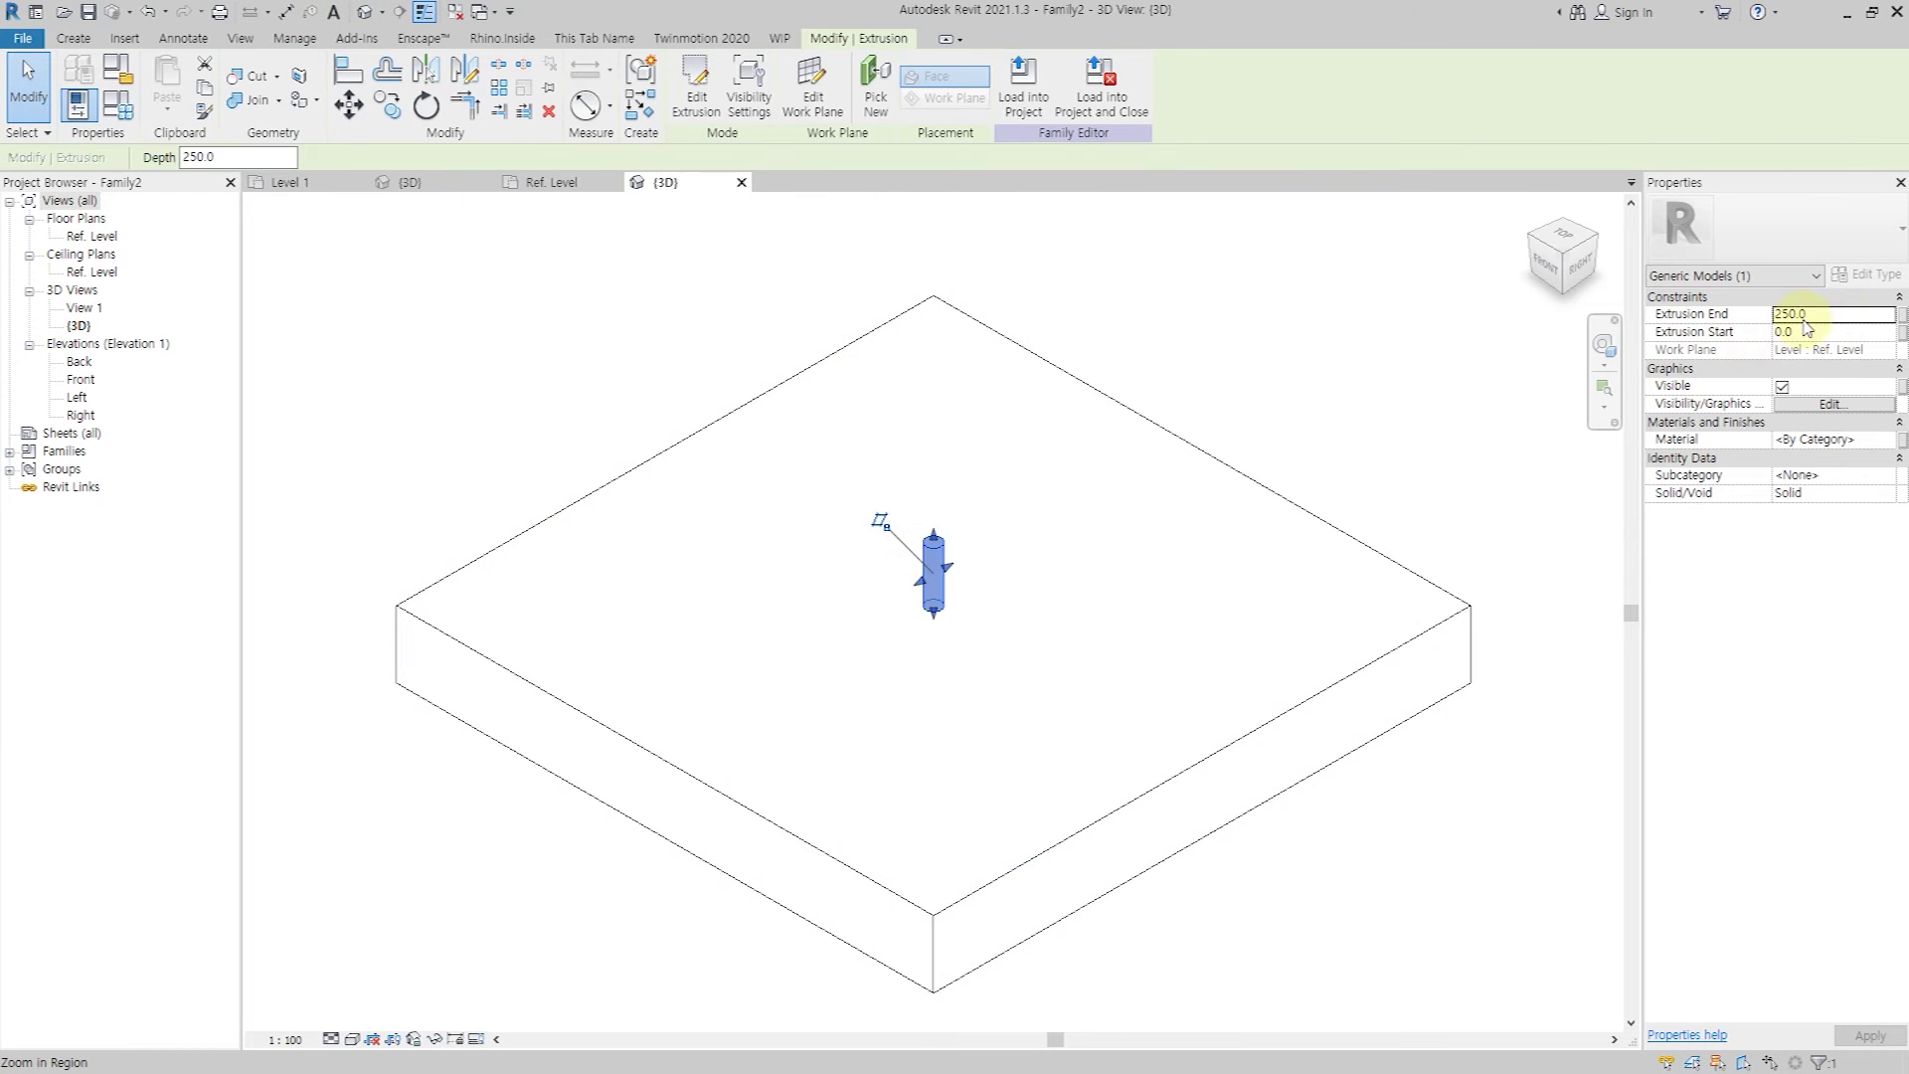
pyautogui.click(1844, 318)
pyautogui.write('14')
pyautogui.press('Return')
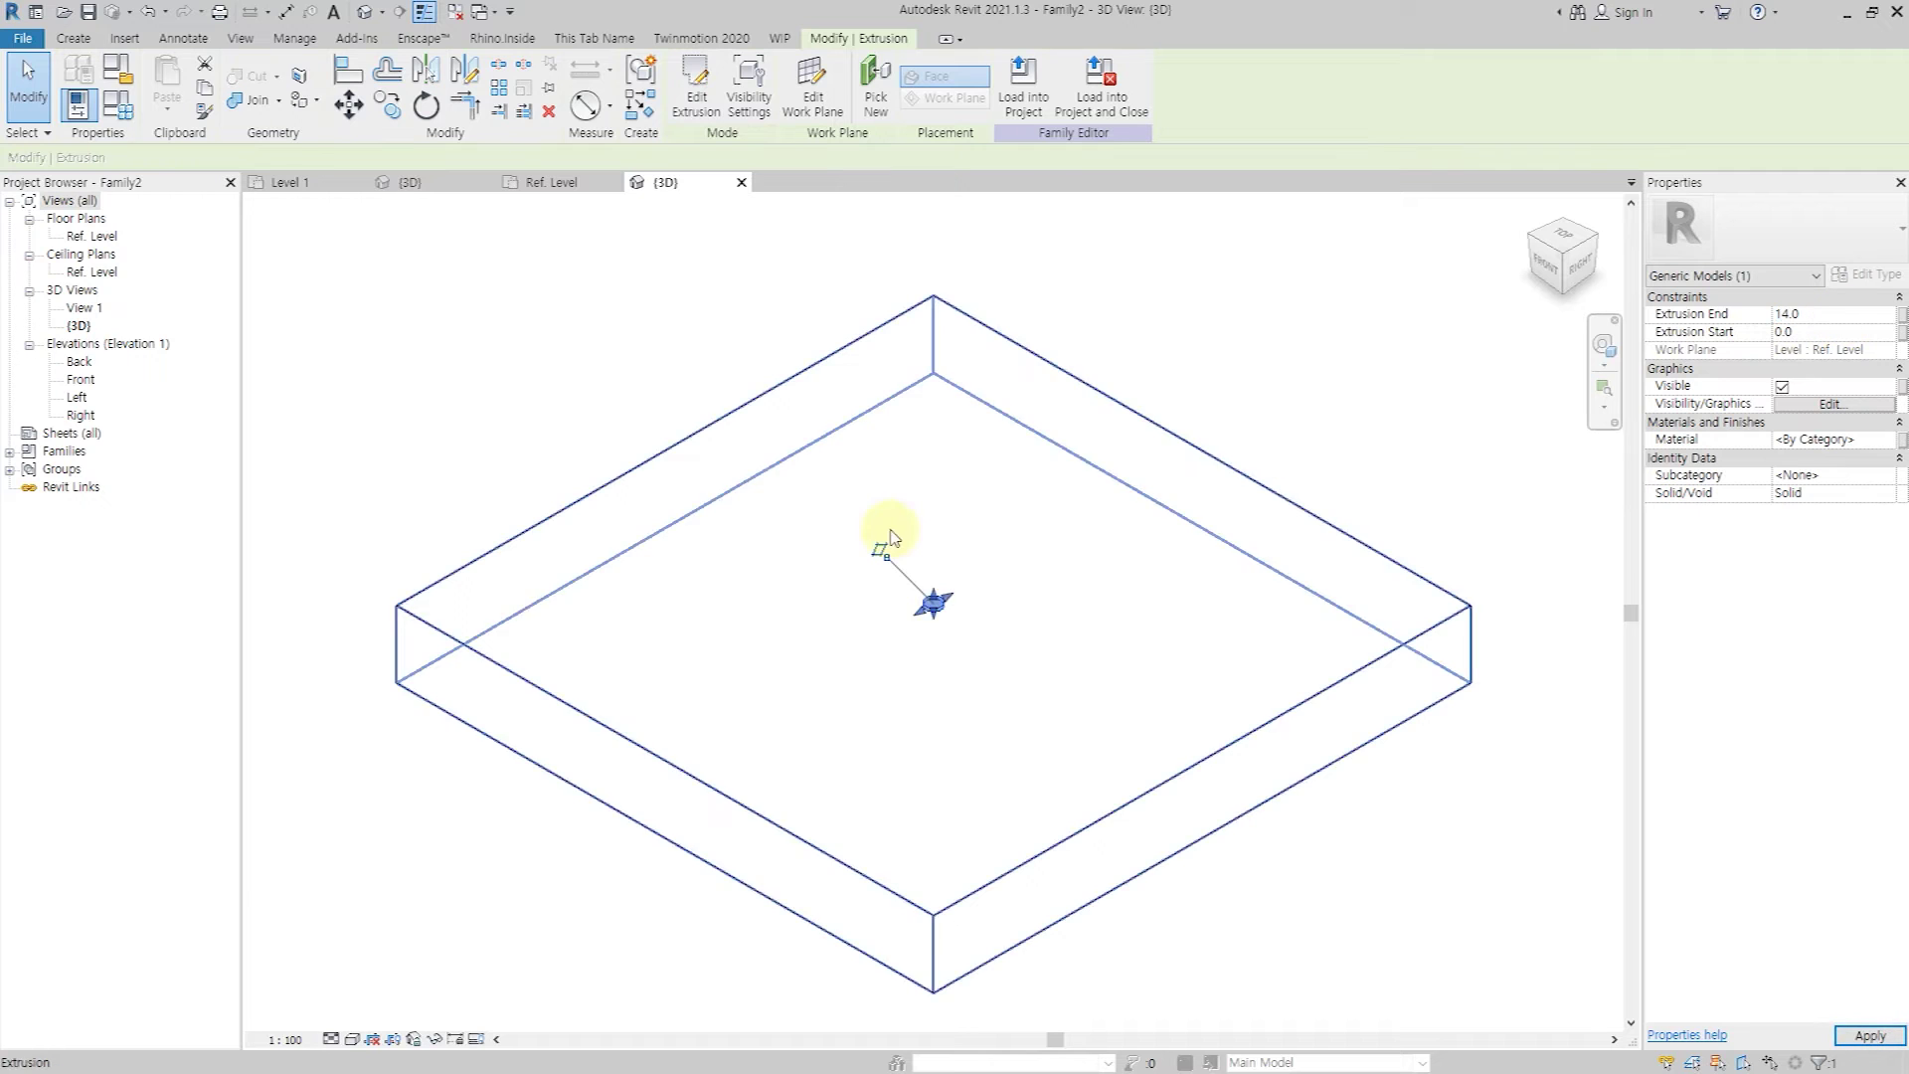
pyautogui.scroll(5, 917, 584)
# Open the Ref. Level floor plan and start a Void Extrusion sketch.
pyautogui.doubleClick(91, 236)
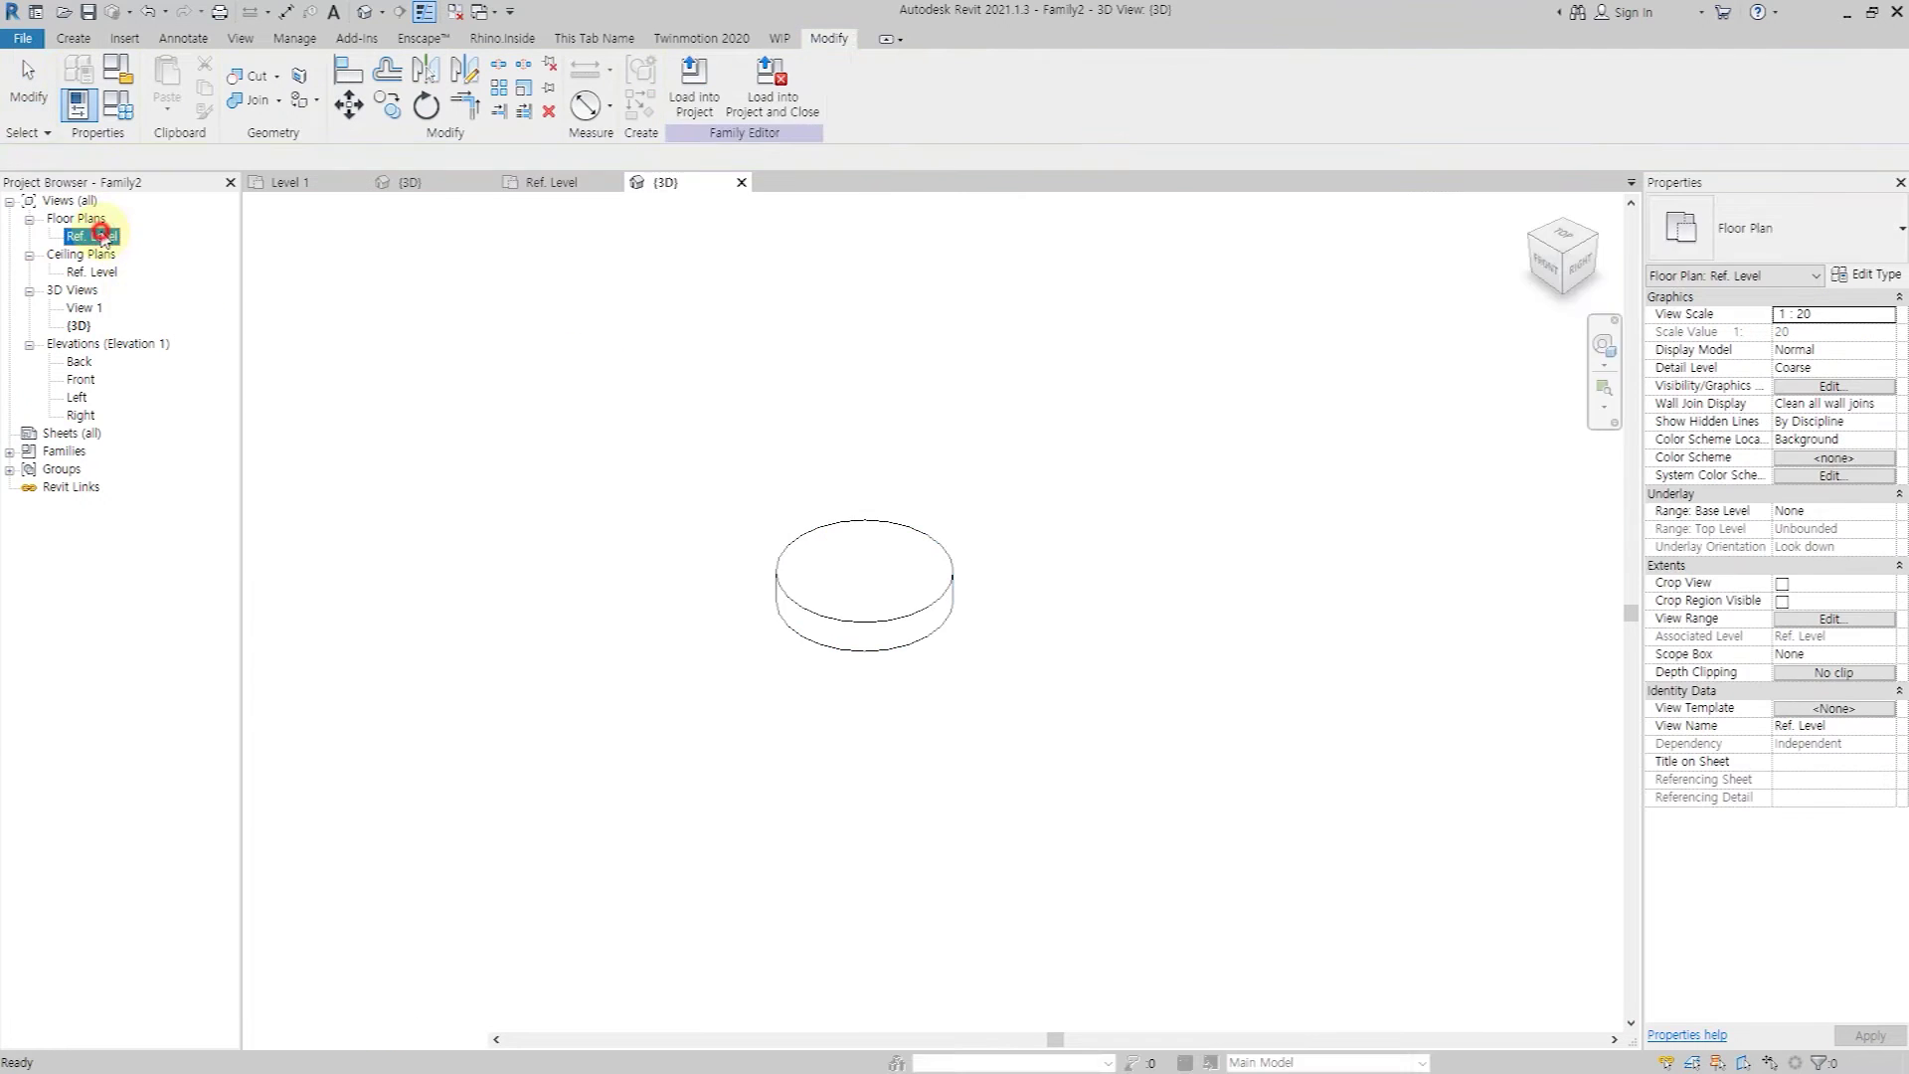
pyautogui.click(72, 38)
pyautogui.click(398, 119)
pyautogui.click(426, 140)
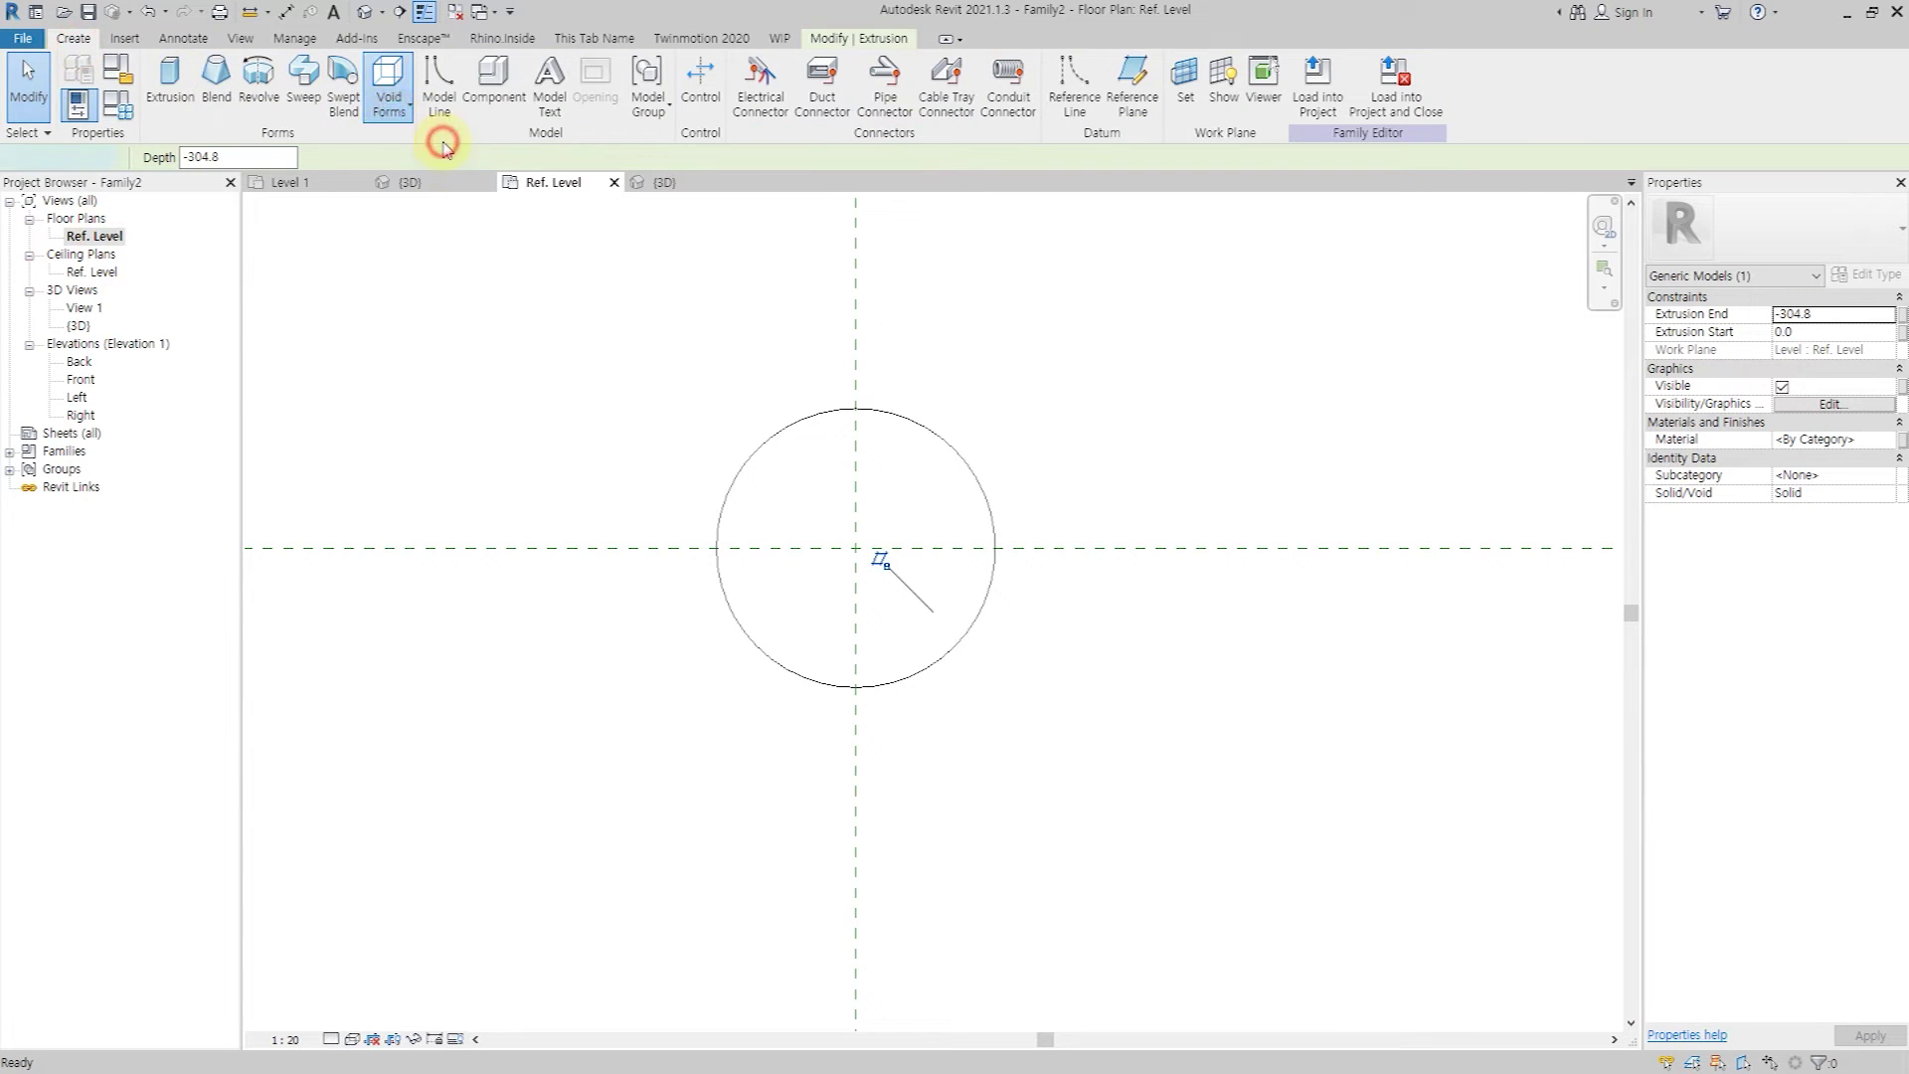
# Sketch the void circle by picking the cylinder's edge with an offset of 5.
pyautogui.click(813, 66)
pyautogui.click(348, 159)
pyautogui.write('5')
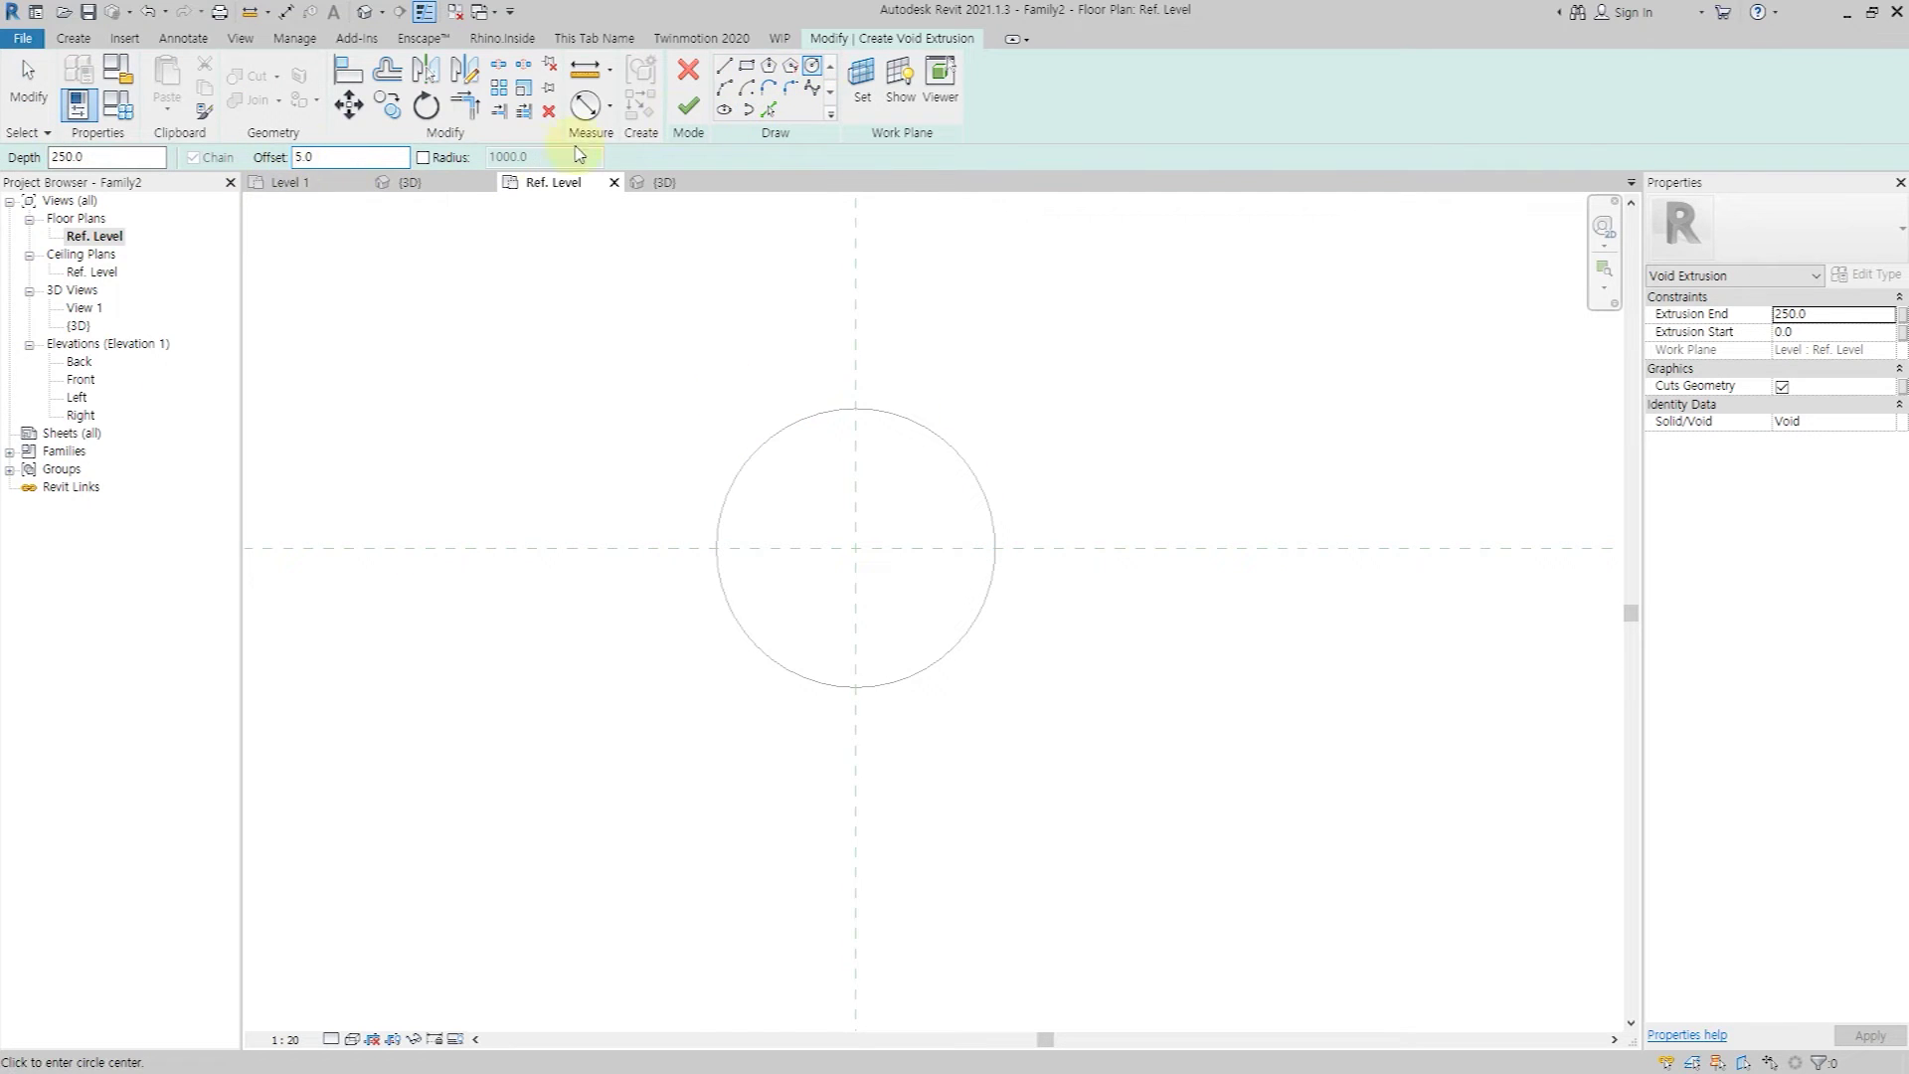
pyautogui.click(768, 109)
pyautogui.click(938, 441)
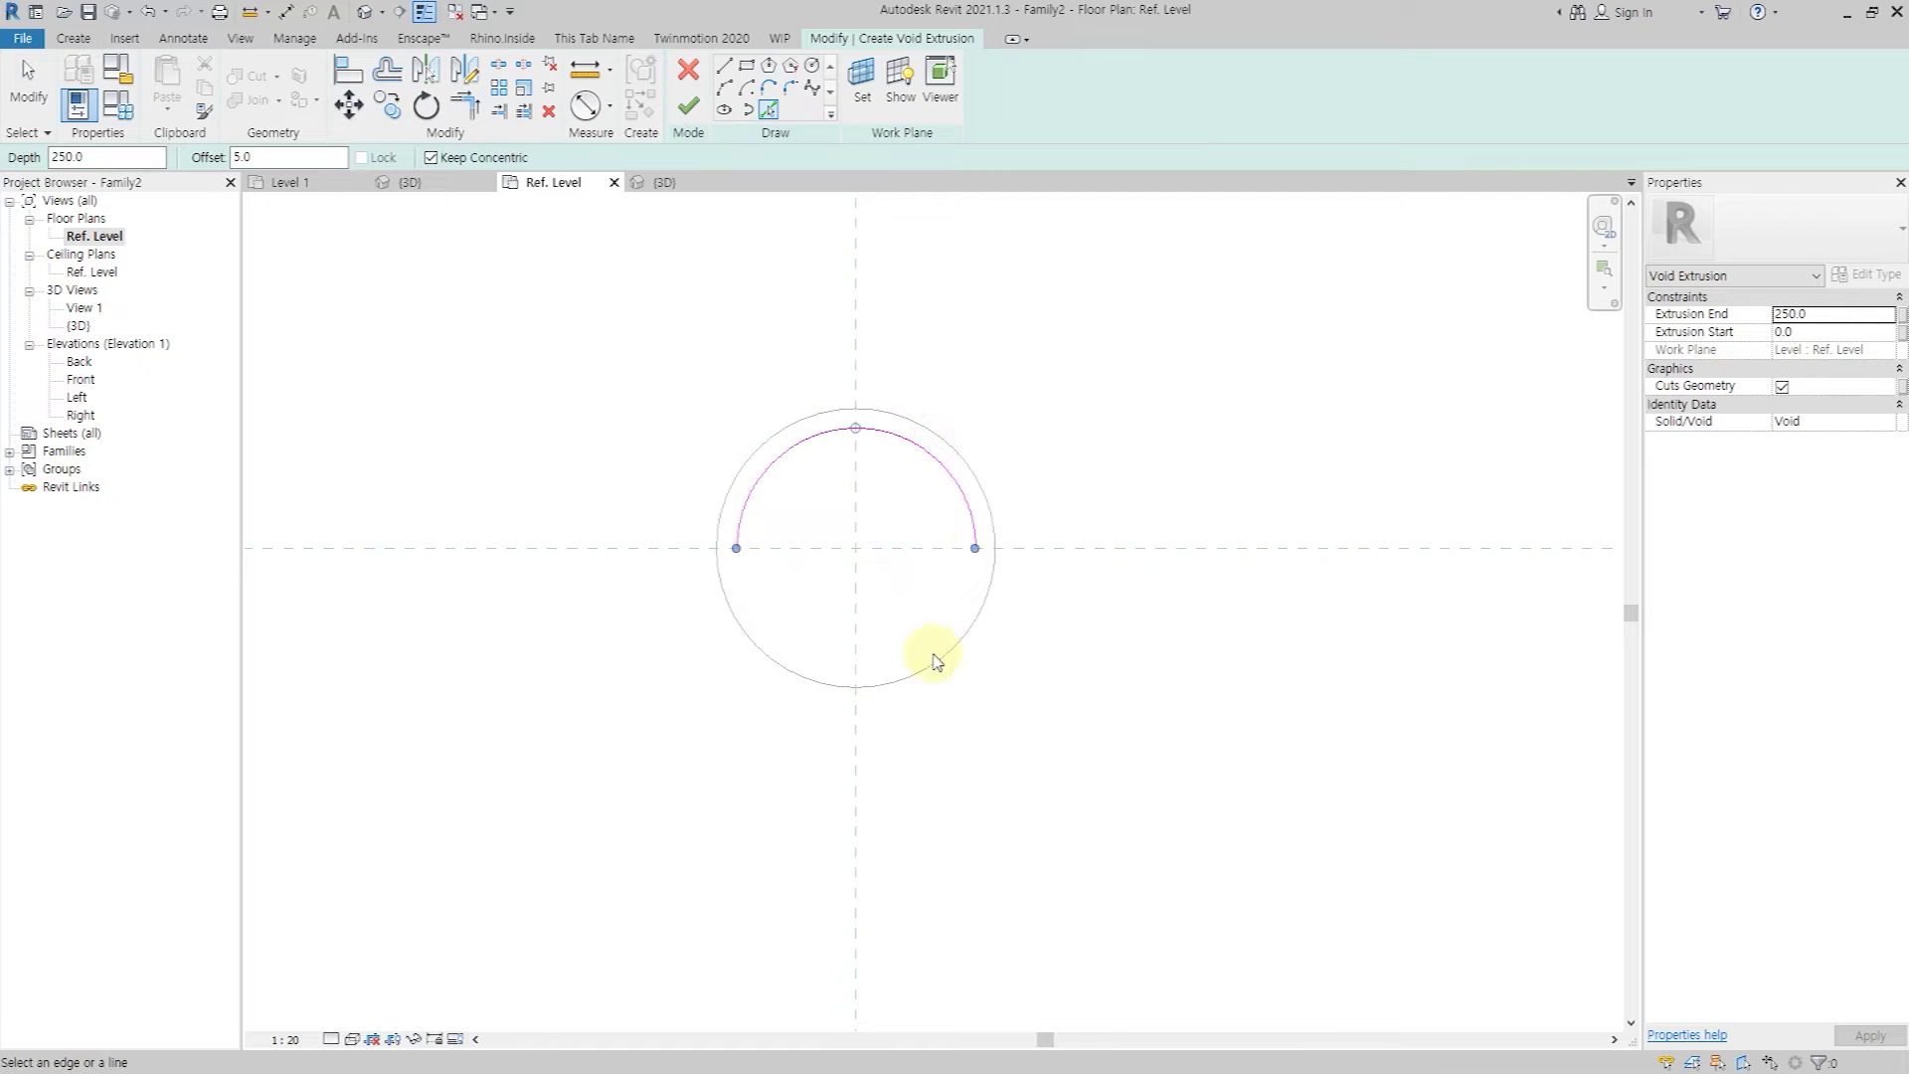
pyautogui.click(882, 440)
pyautogui.press('Escape')
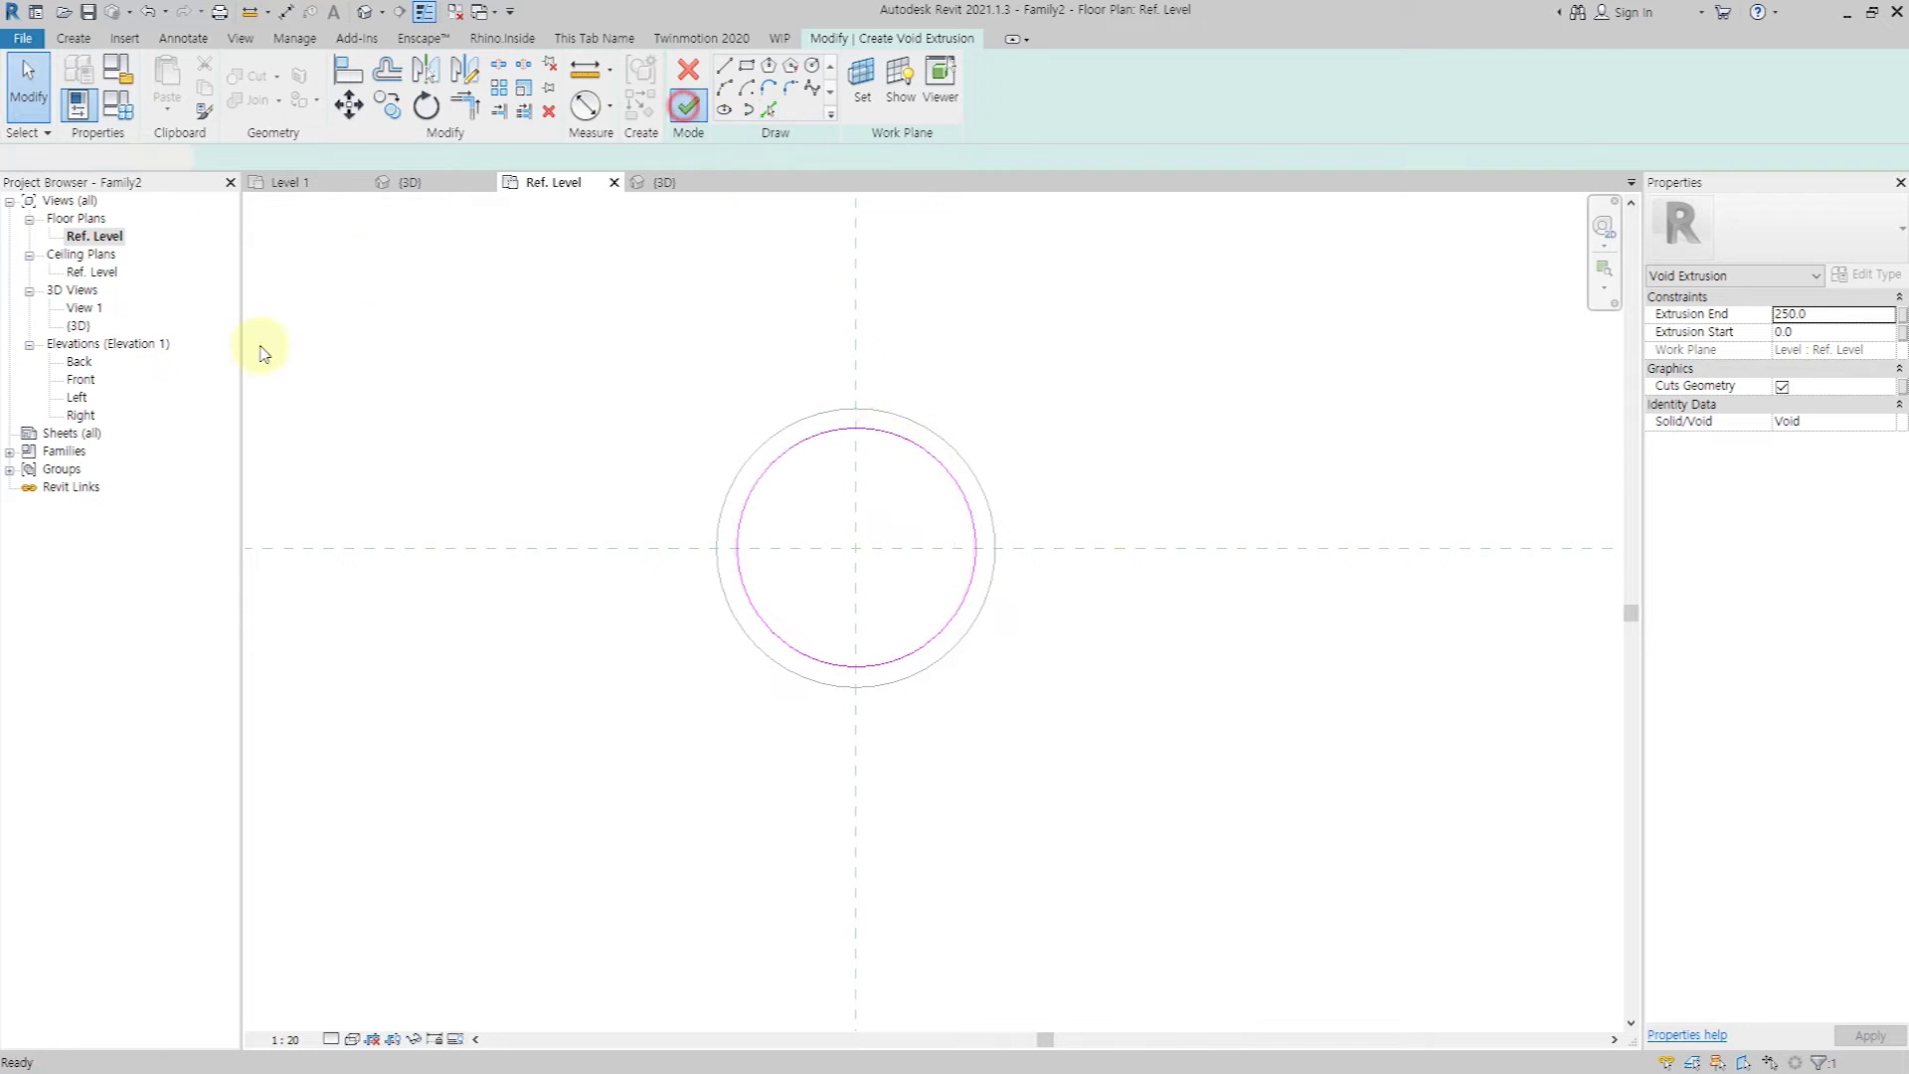
# In the Front elevation, drag the void's bottom and top ends into position.
pyautogui.doubleClick(81, 379)
pyautogui.click(852, 852)
pyautogui.scroll(5, 782, 822)
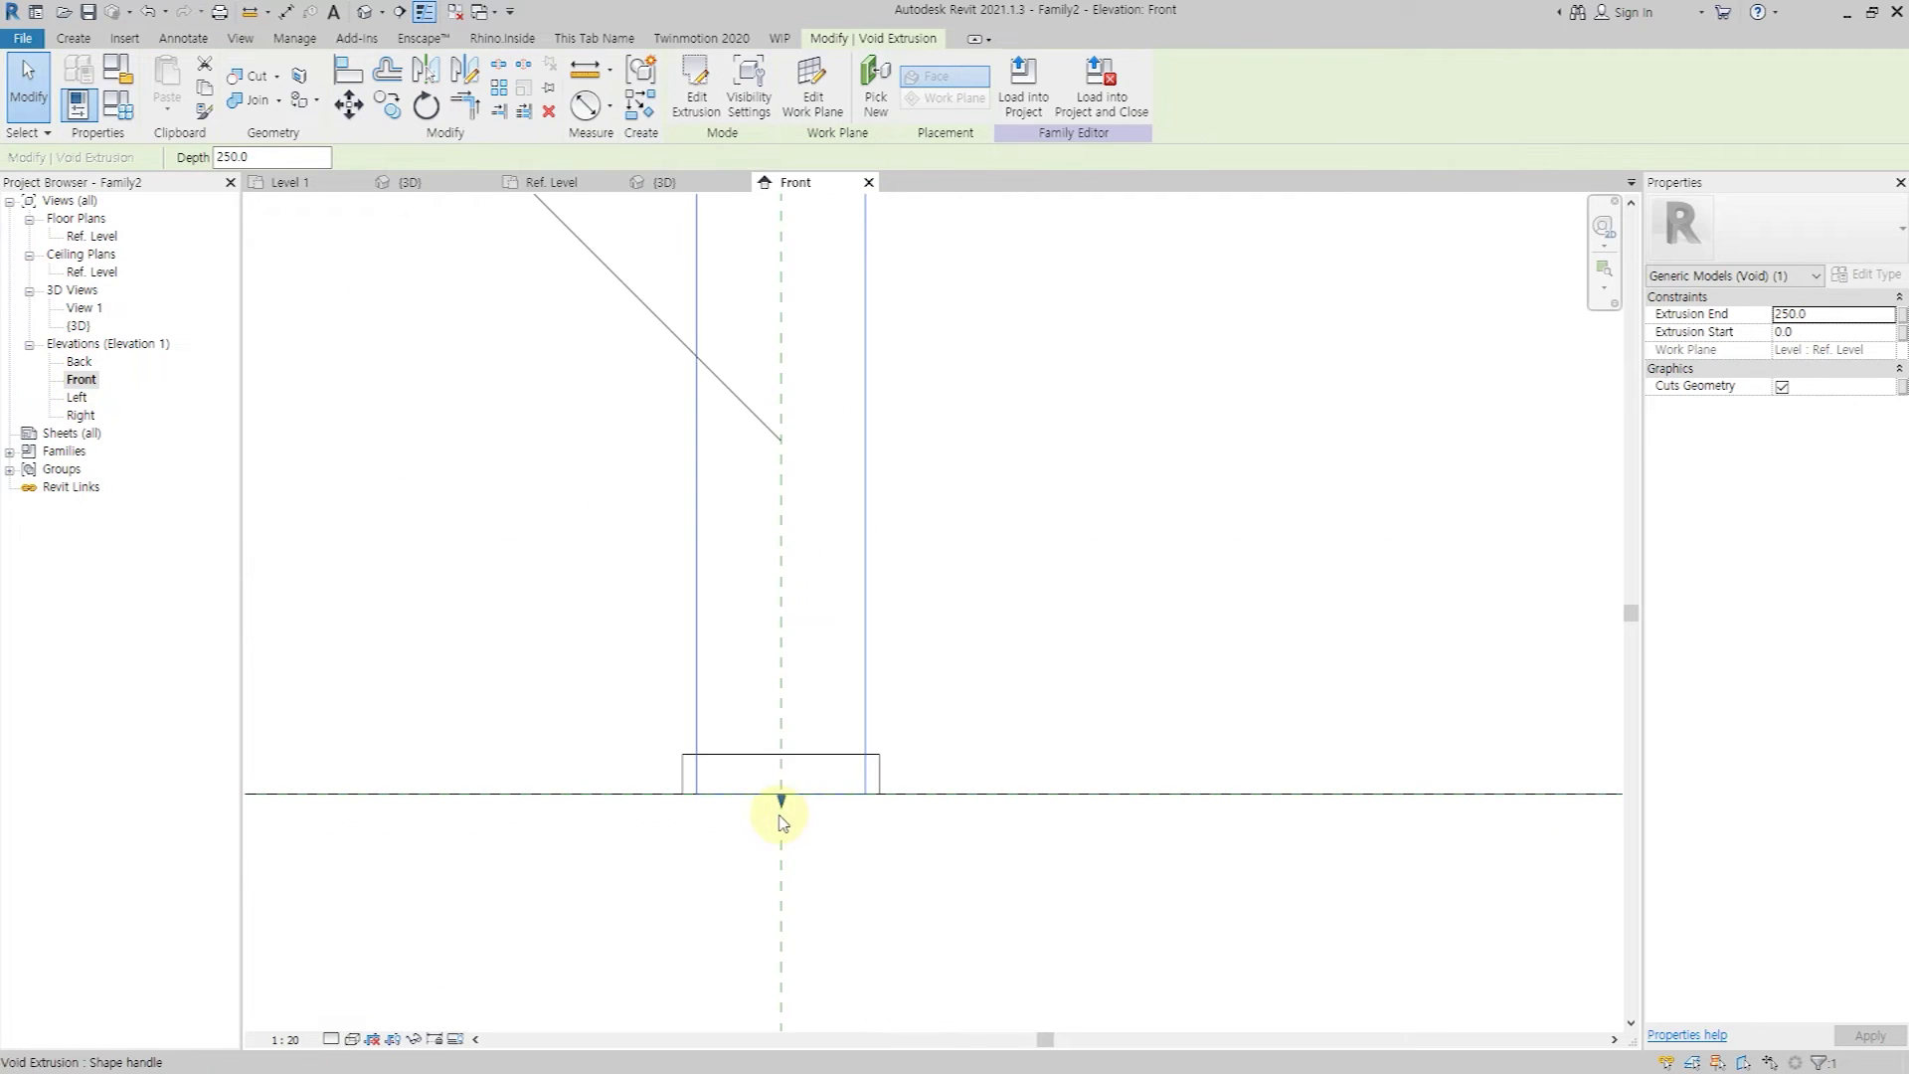
pyautogui.moveTo(783, 801); pyautogui.dragTo(781, 785)
pyautogui.scroll(-2, 780, 781)
pyautogui.moveTo(787, 377)
pyautogui.mouseDown()
pyautogui.moveTo(801, 762)
pyautogui.moveTo(822, 780)
pyautogui.mouseUp()
pyautogui.scroll(4, 796, 771)
pyautogui.click(945, 726)
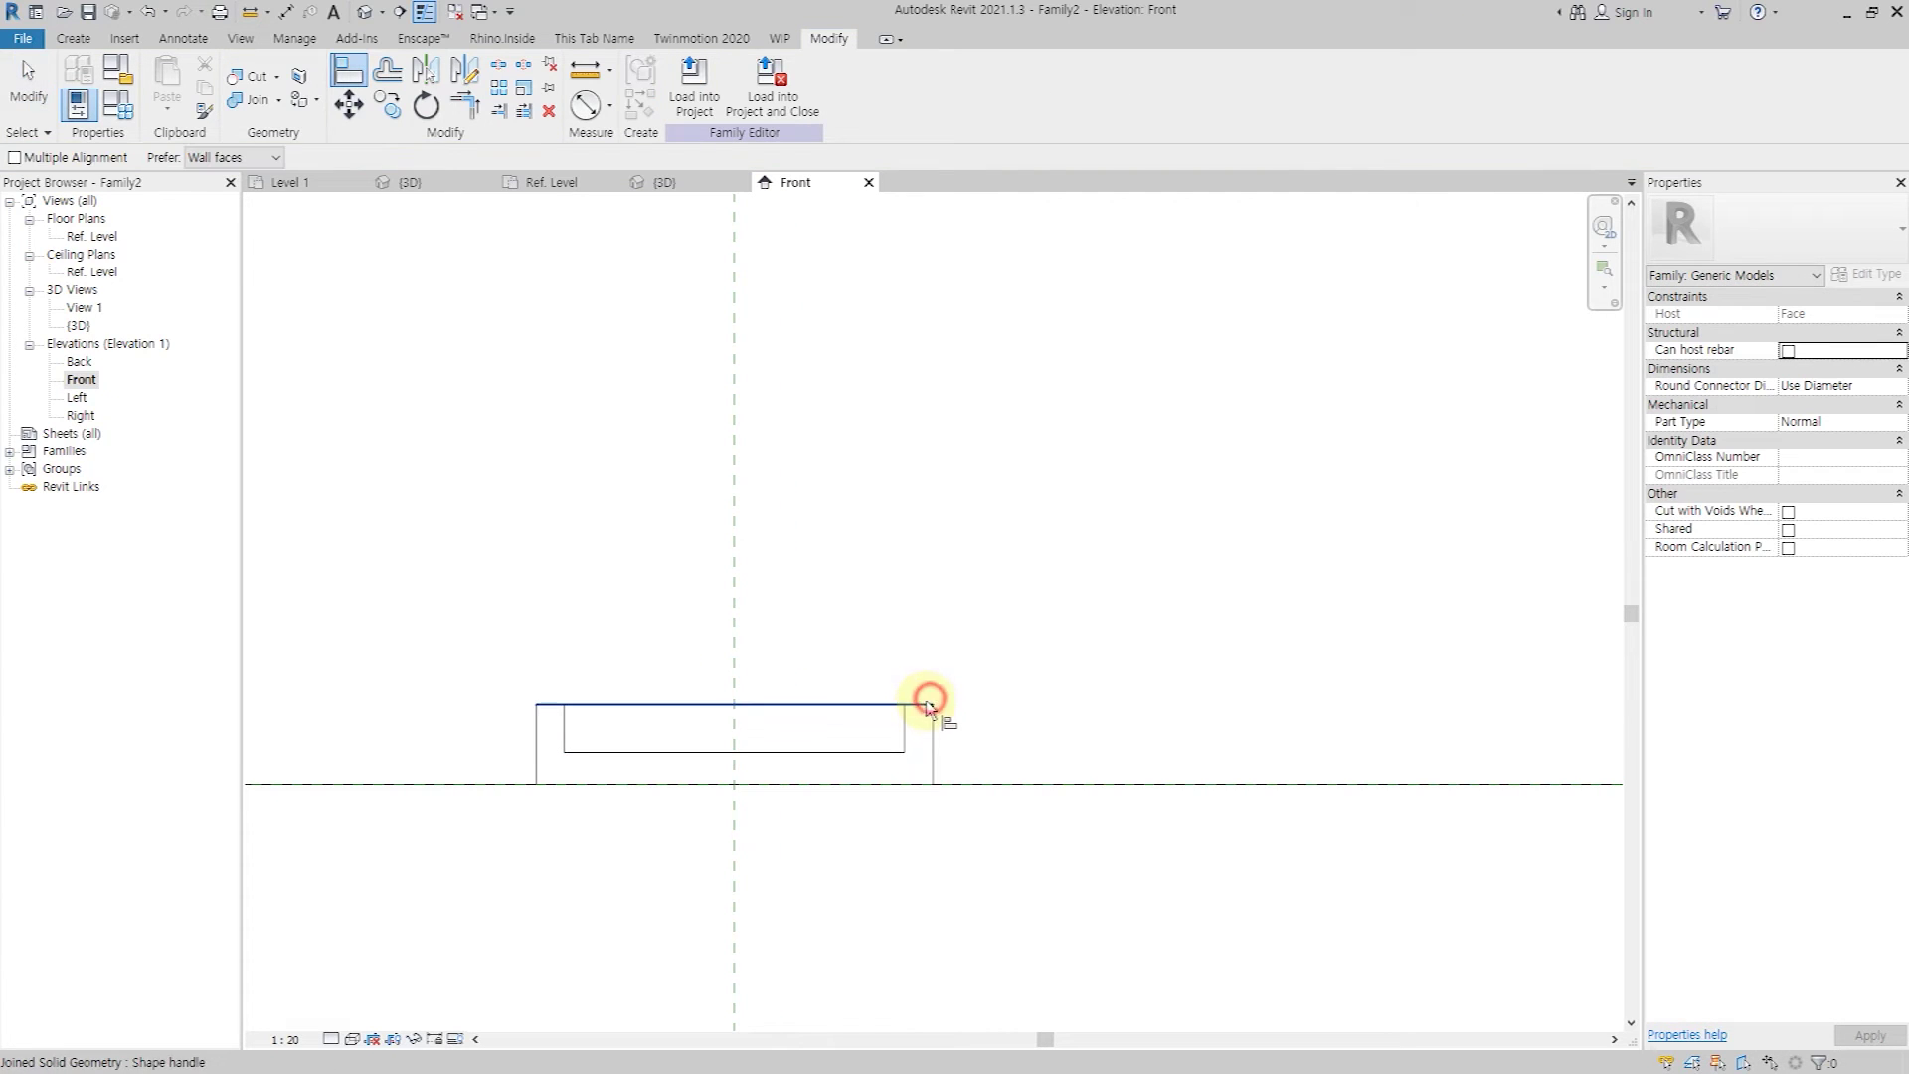
# Align the void's top edge flush with the cylinder's top edge.
pyautogui.click(736, 704)
pyautogui.click(916, 733)
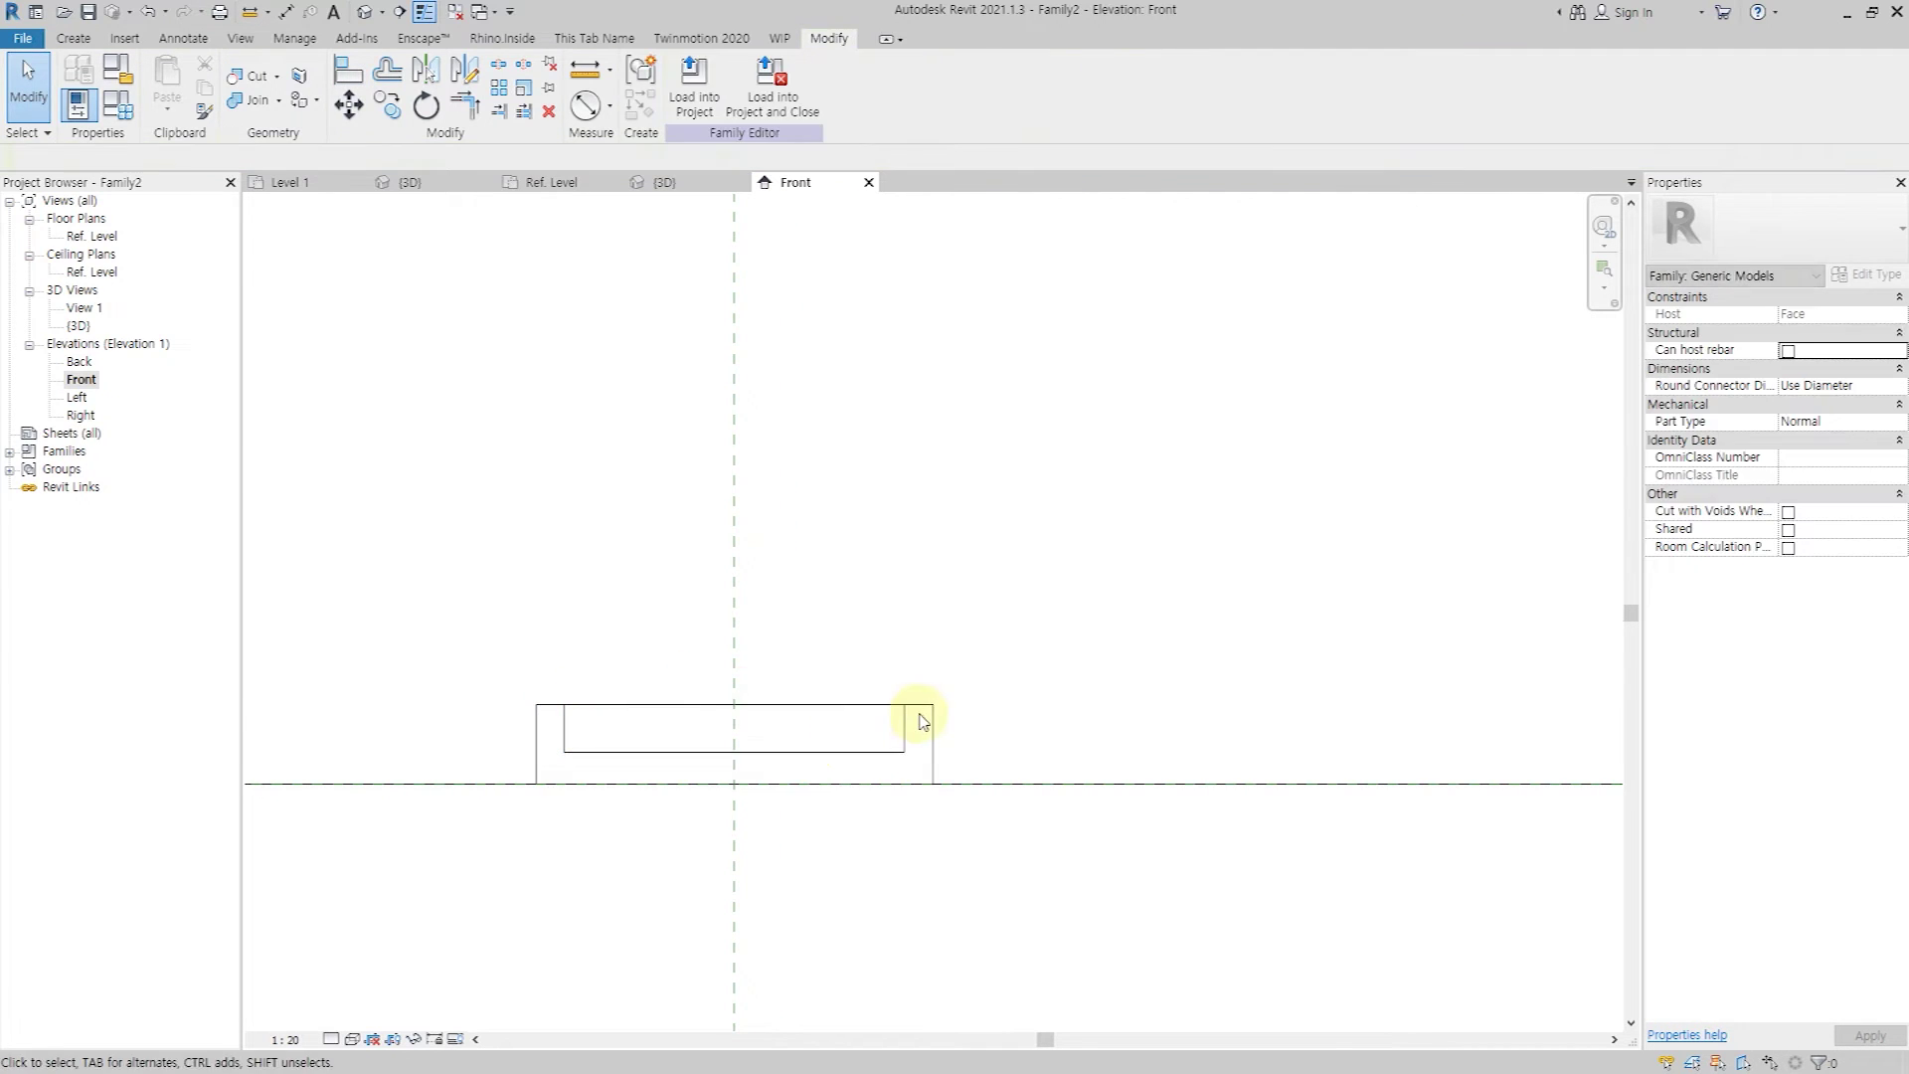
pyautogui.click(886, 753)
pyautogui.click(1219, 546)
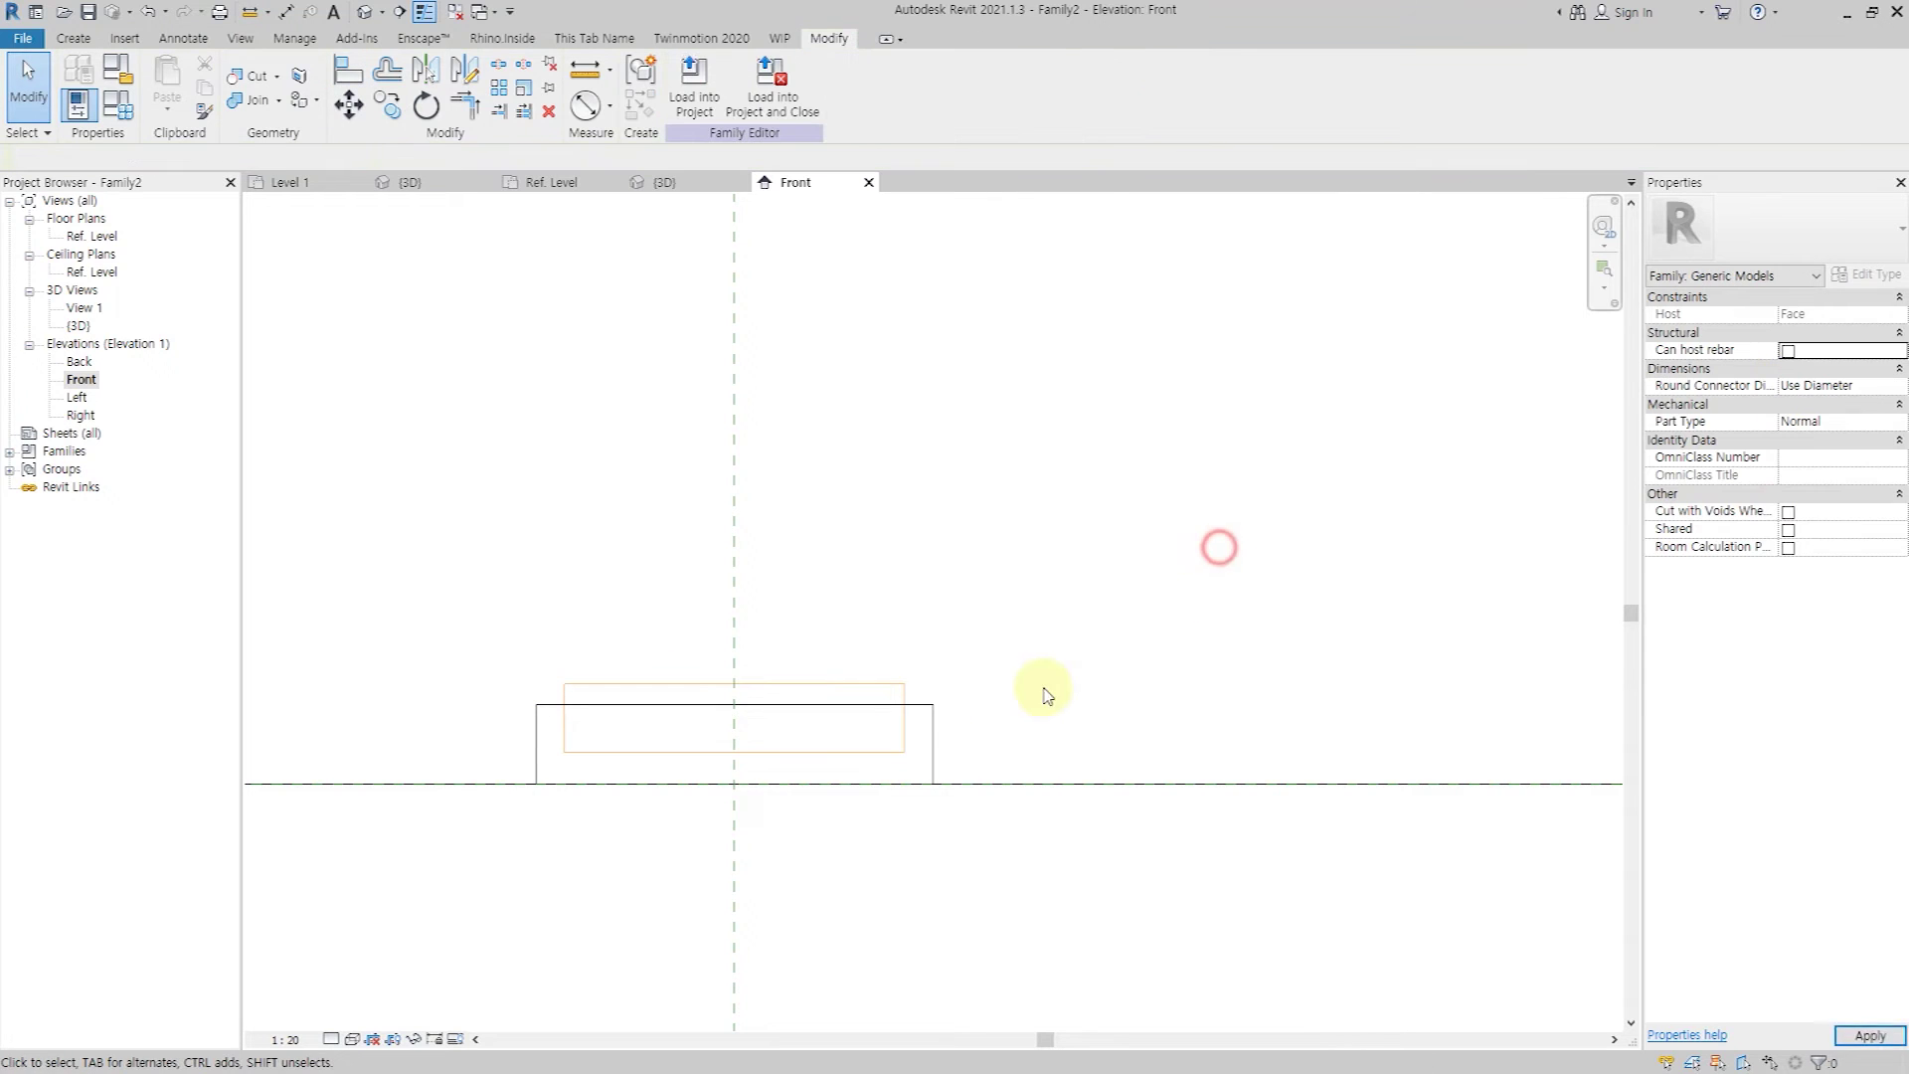
pyautogui.click(855, 704)
pyautogui.click(773, 684)
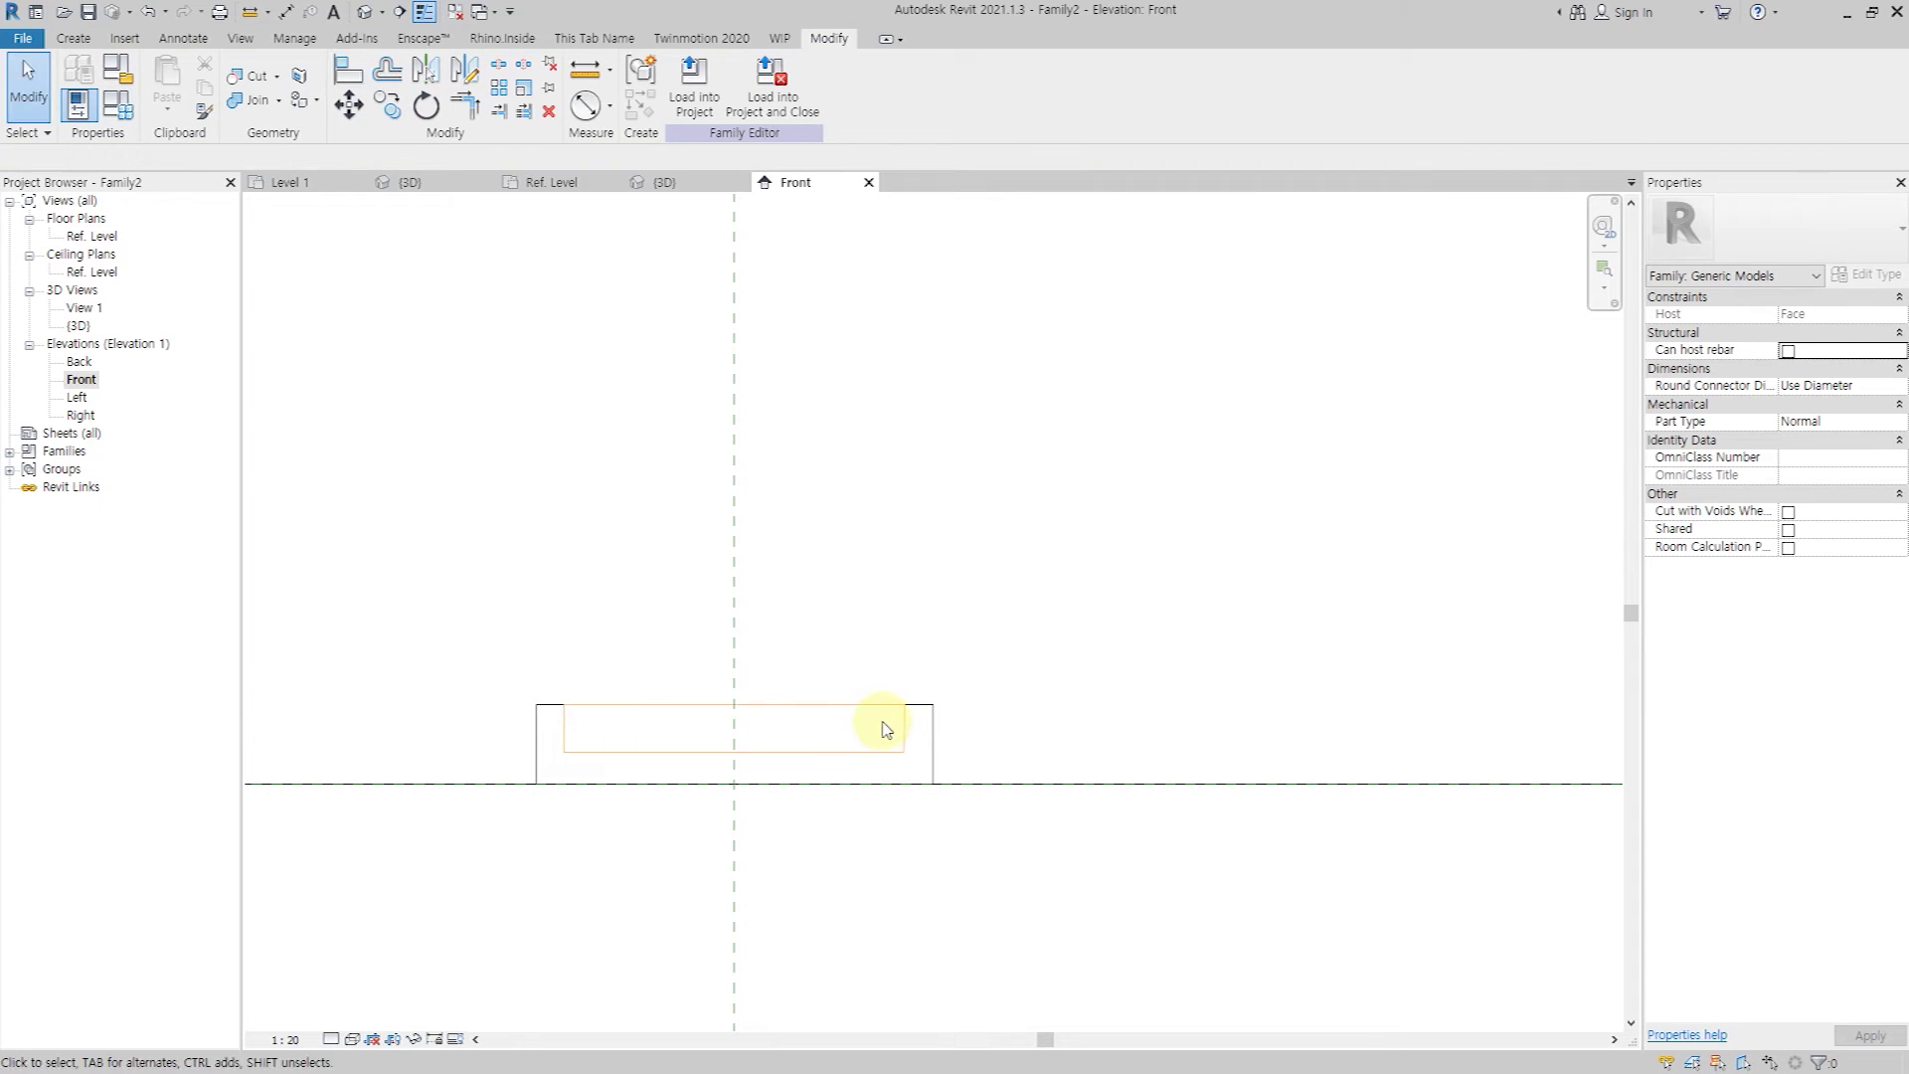
pyautogui.press('Escape')
# Add a dimension between the void and cylinder edges and set it to equal.
pyautogui.press('d')
pyautogui.press('i')
pyautogui.click(923, 718)
pyautogui.click(875, 759)
pyautogui.scroll(-5, 1053, 750)
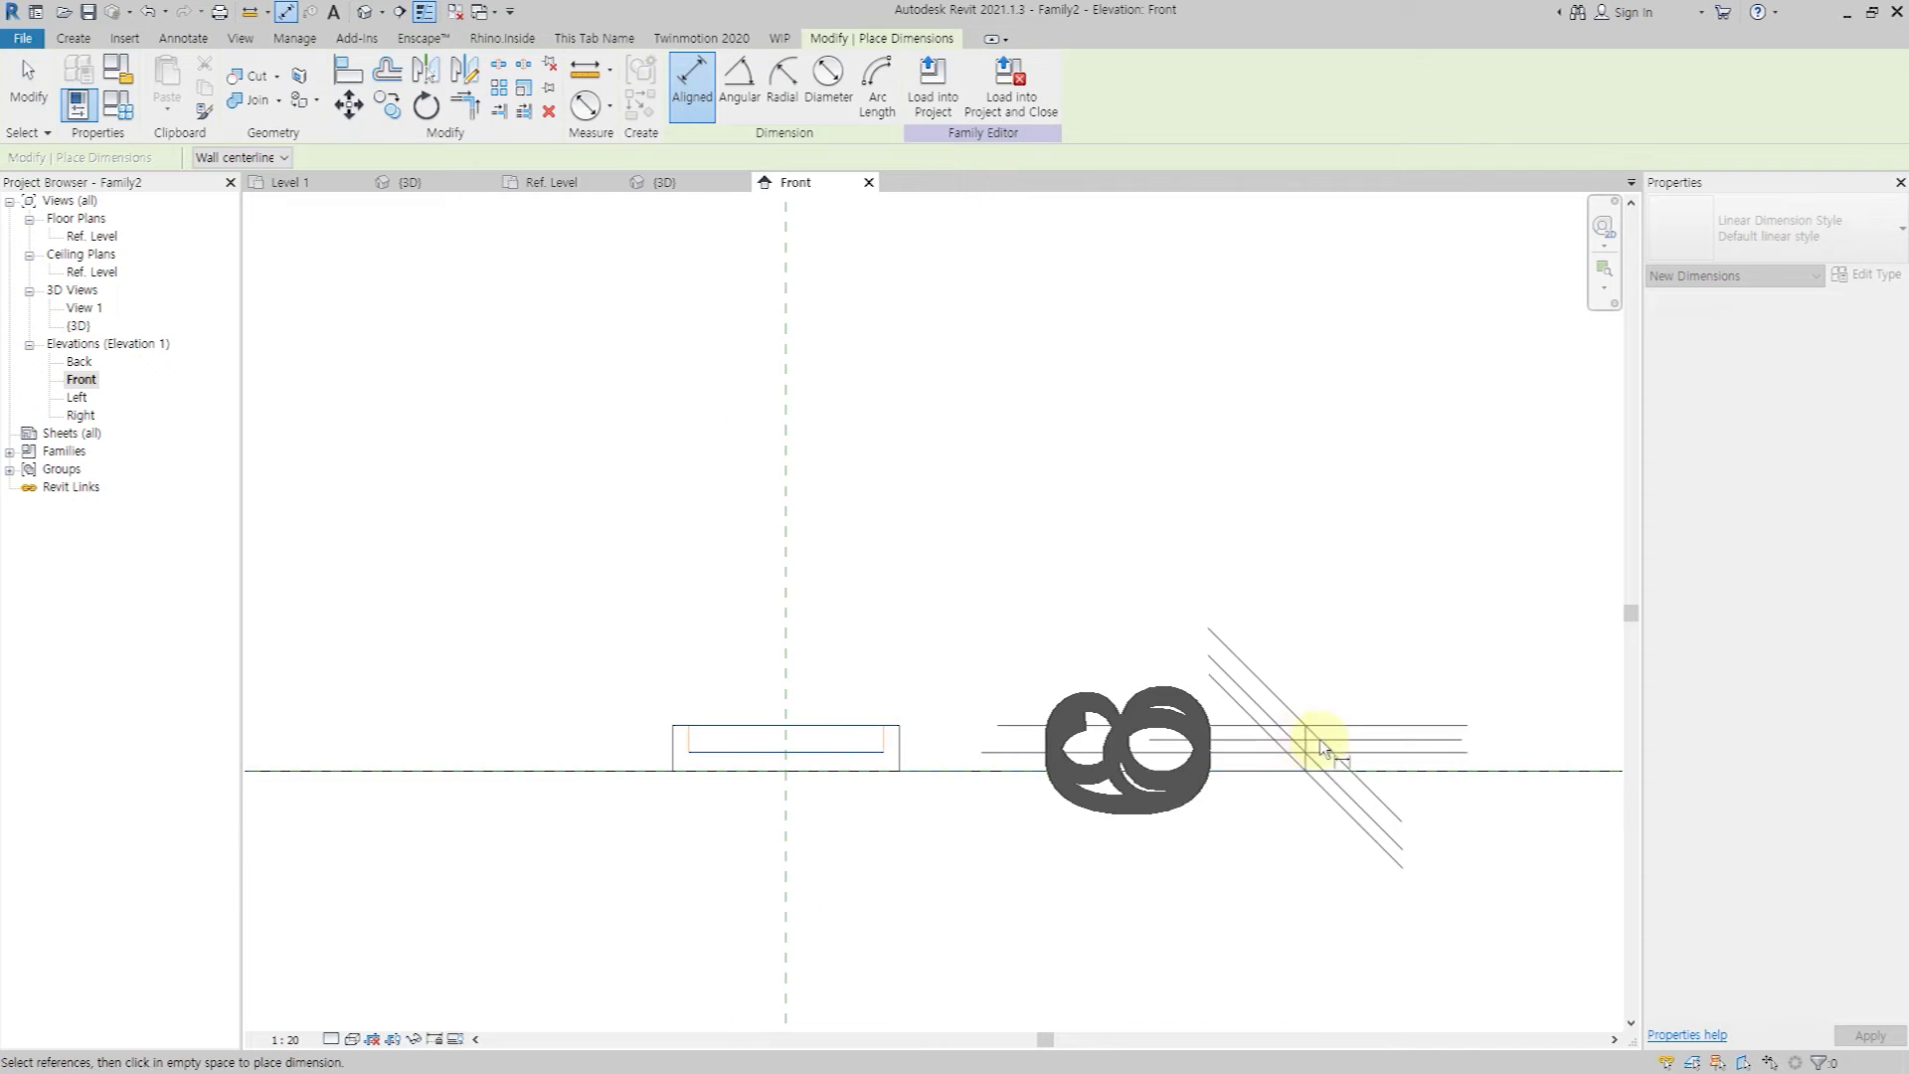
pyautogui.click(822, 722)
pyautogui.click(1363, 750)
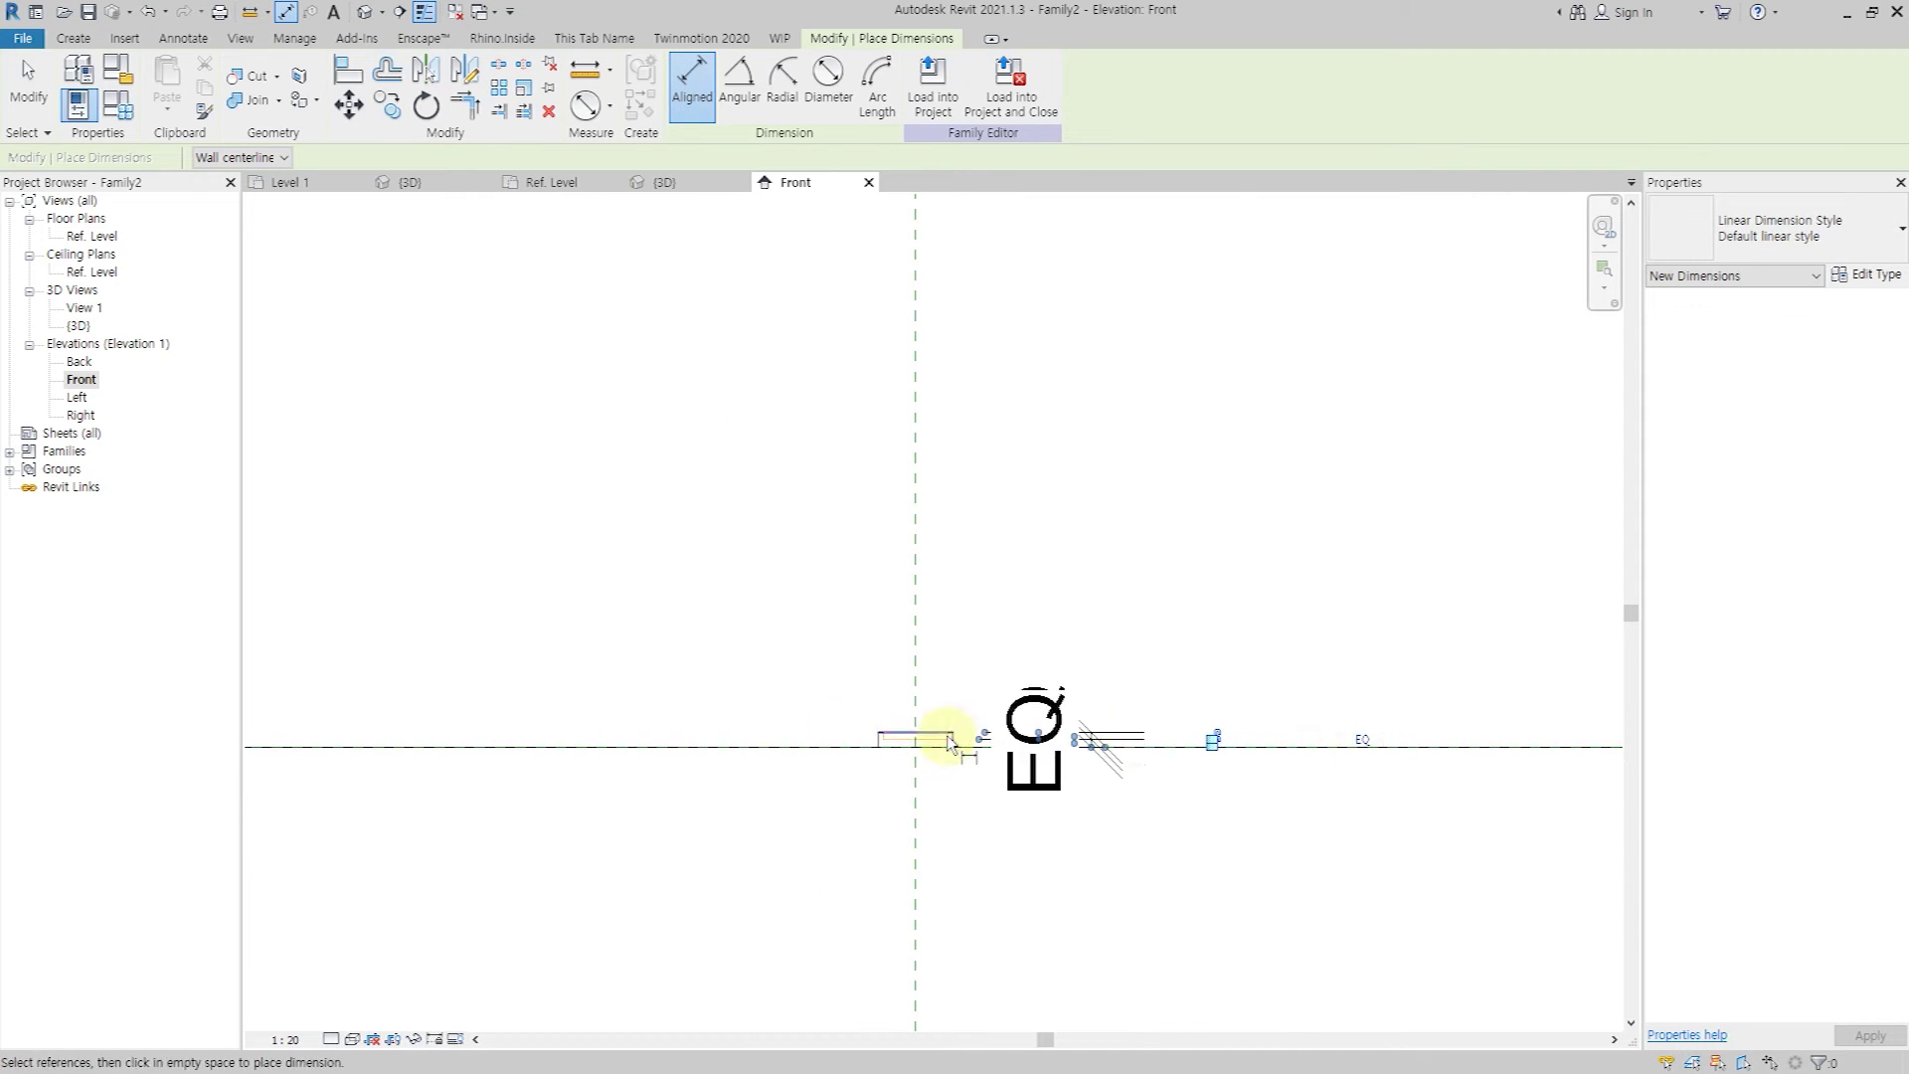
pyautogui.press('Escape')
pyautogui.press('Escape')
# Inspect the hollowed cylinder in 3D, then return to the Ref. Level floor plan.
pyautogui.click(368, 14)
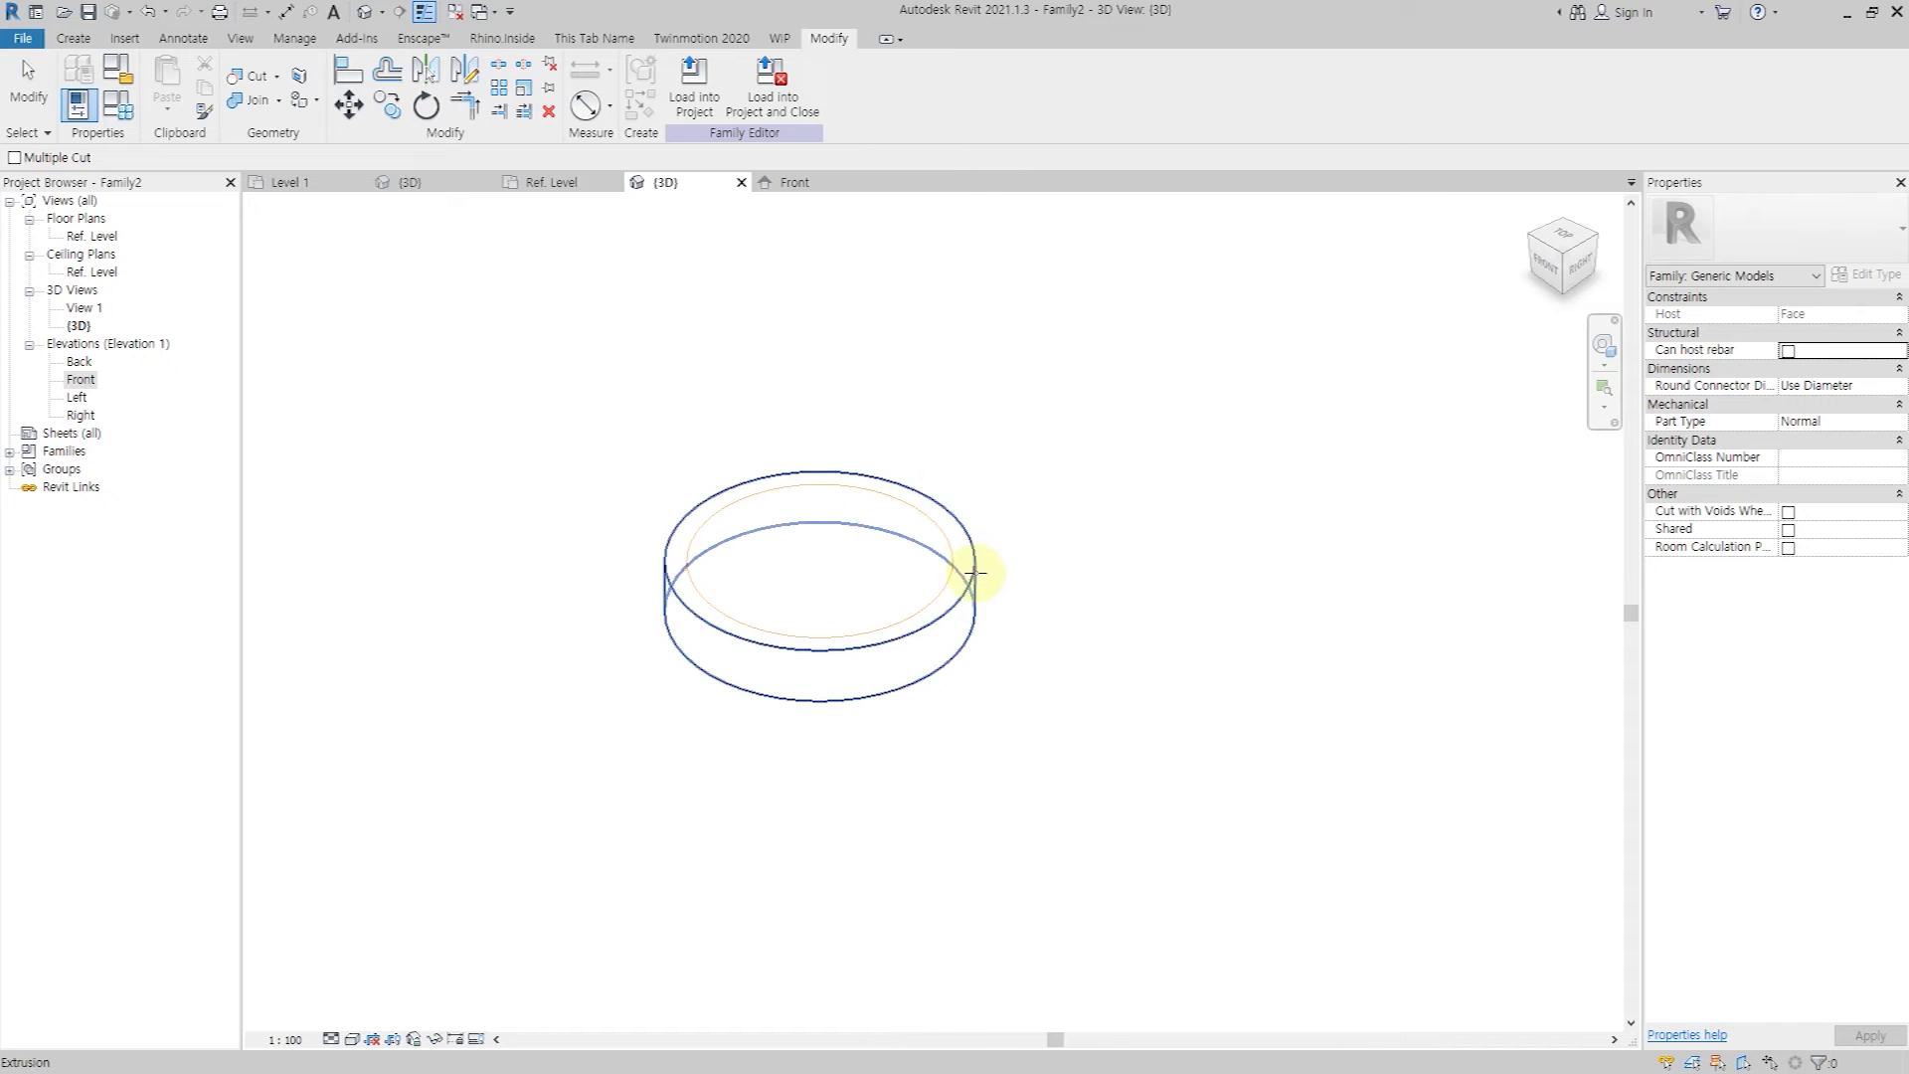
pyautogui.click(939, 575)
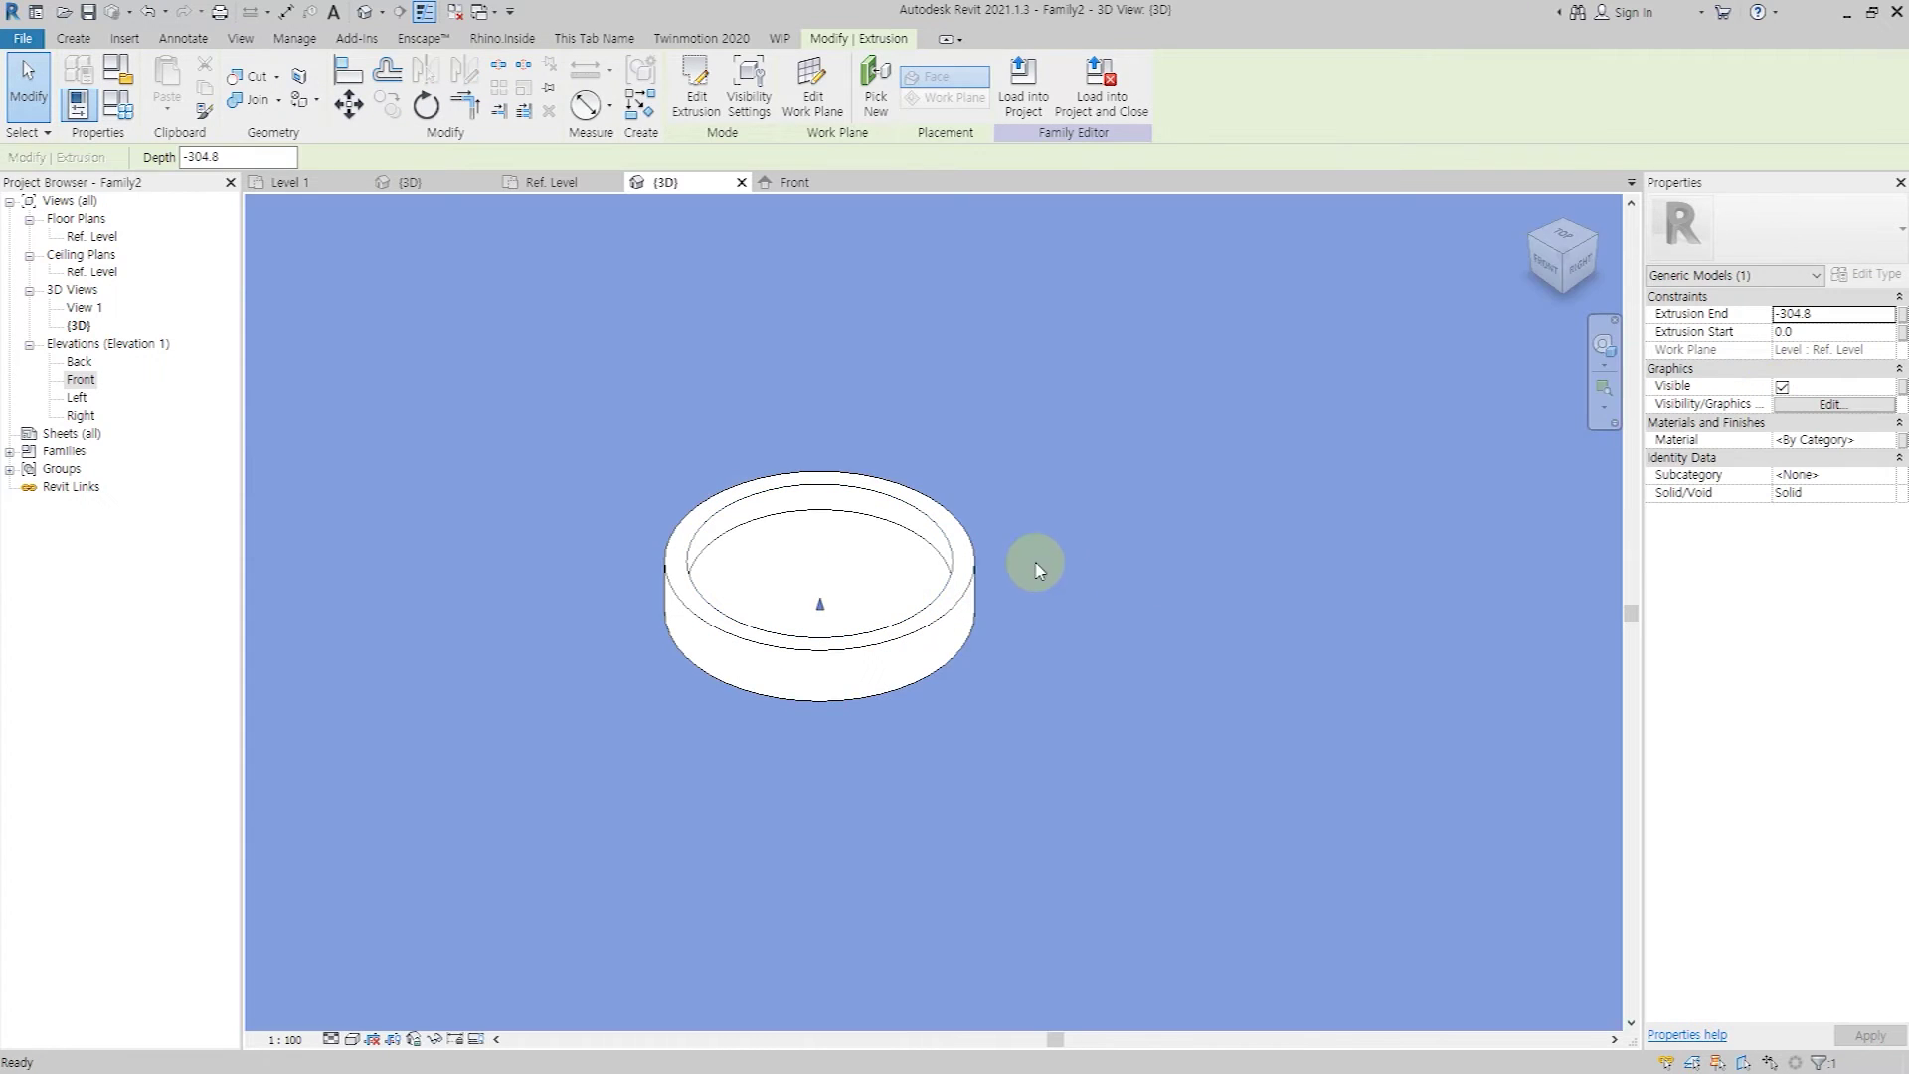
pyautogui.click(1031, 562)
pyautogui.doubleClick(91, 236)
pyautogui.click(75, 39)
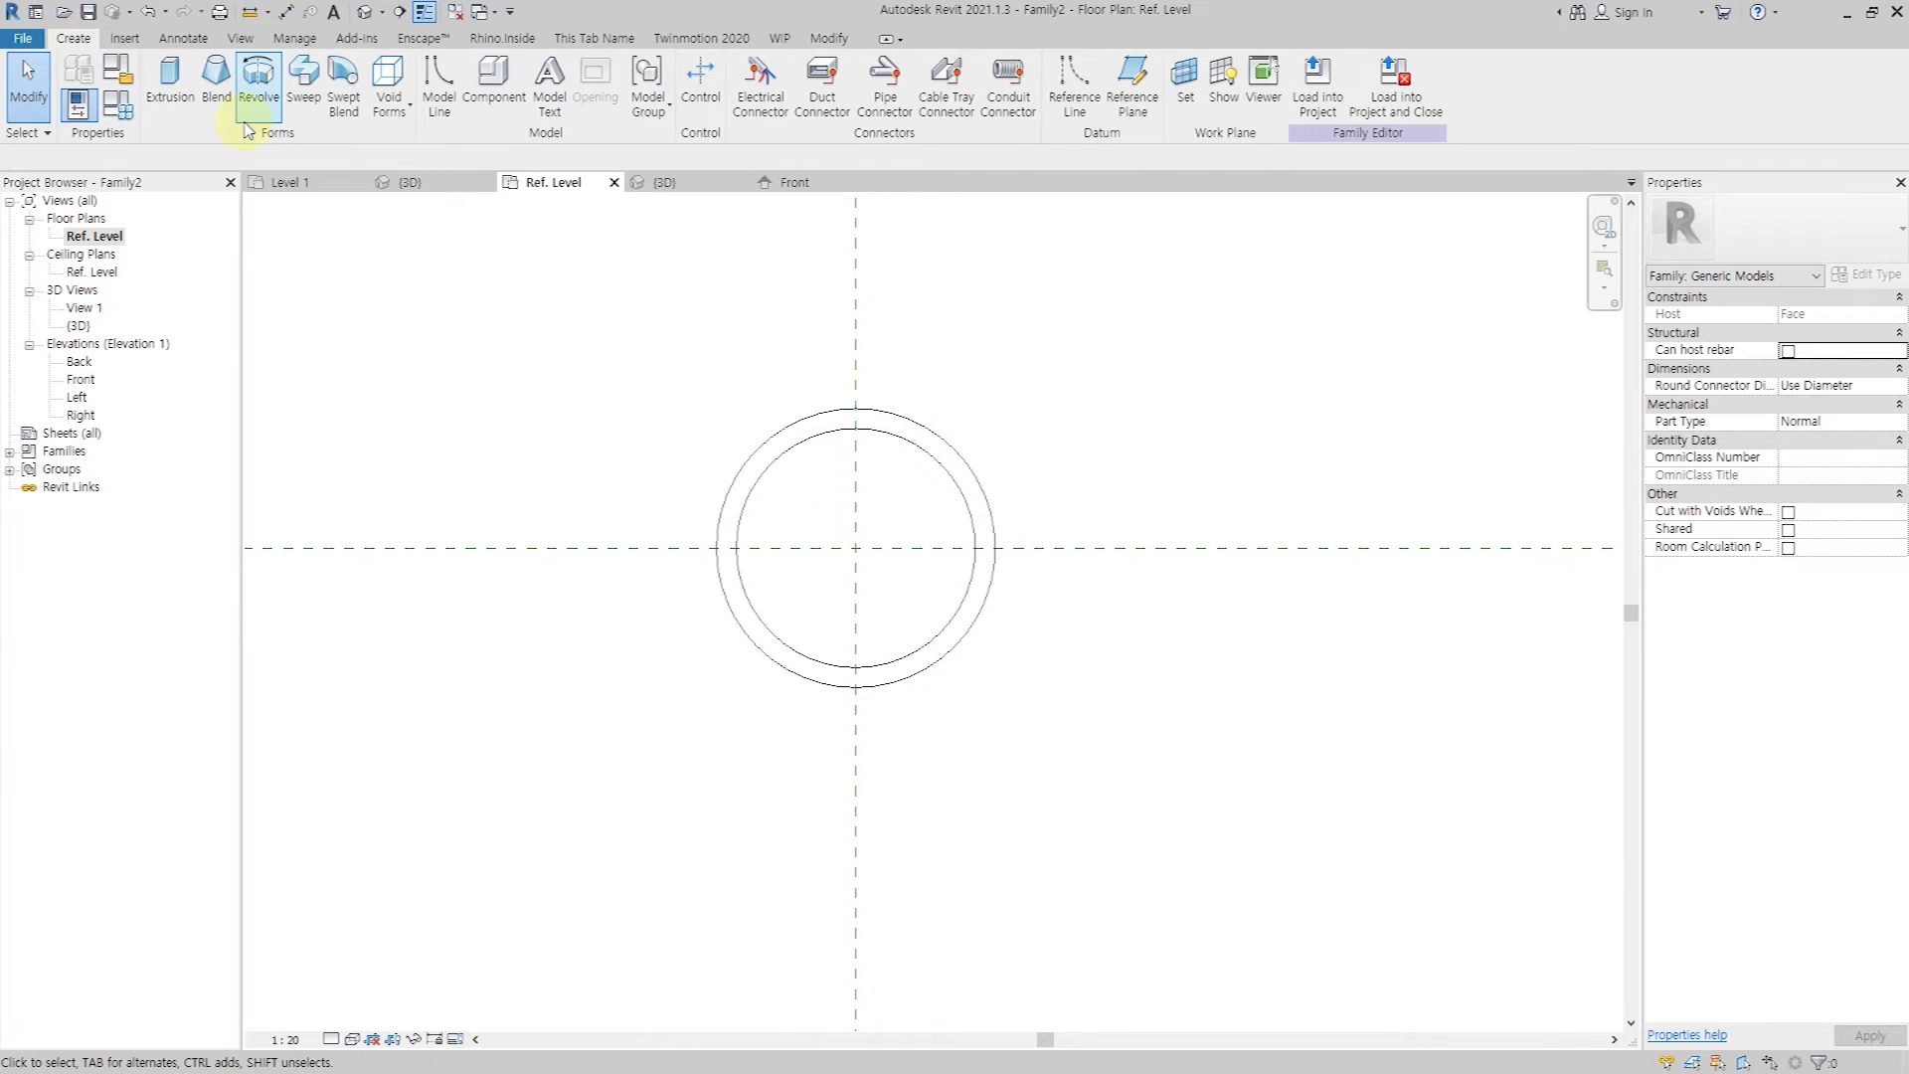
# Sketch the outer D-shape: a line along the horizontal reference plane trimmed to the arc.
pyautogui.click(171, 89)
pyautogui.click(772, 111)
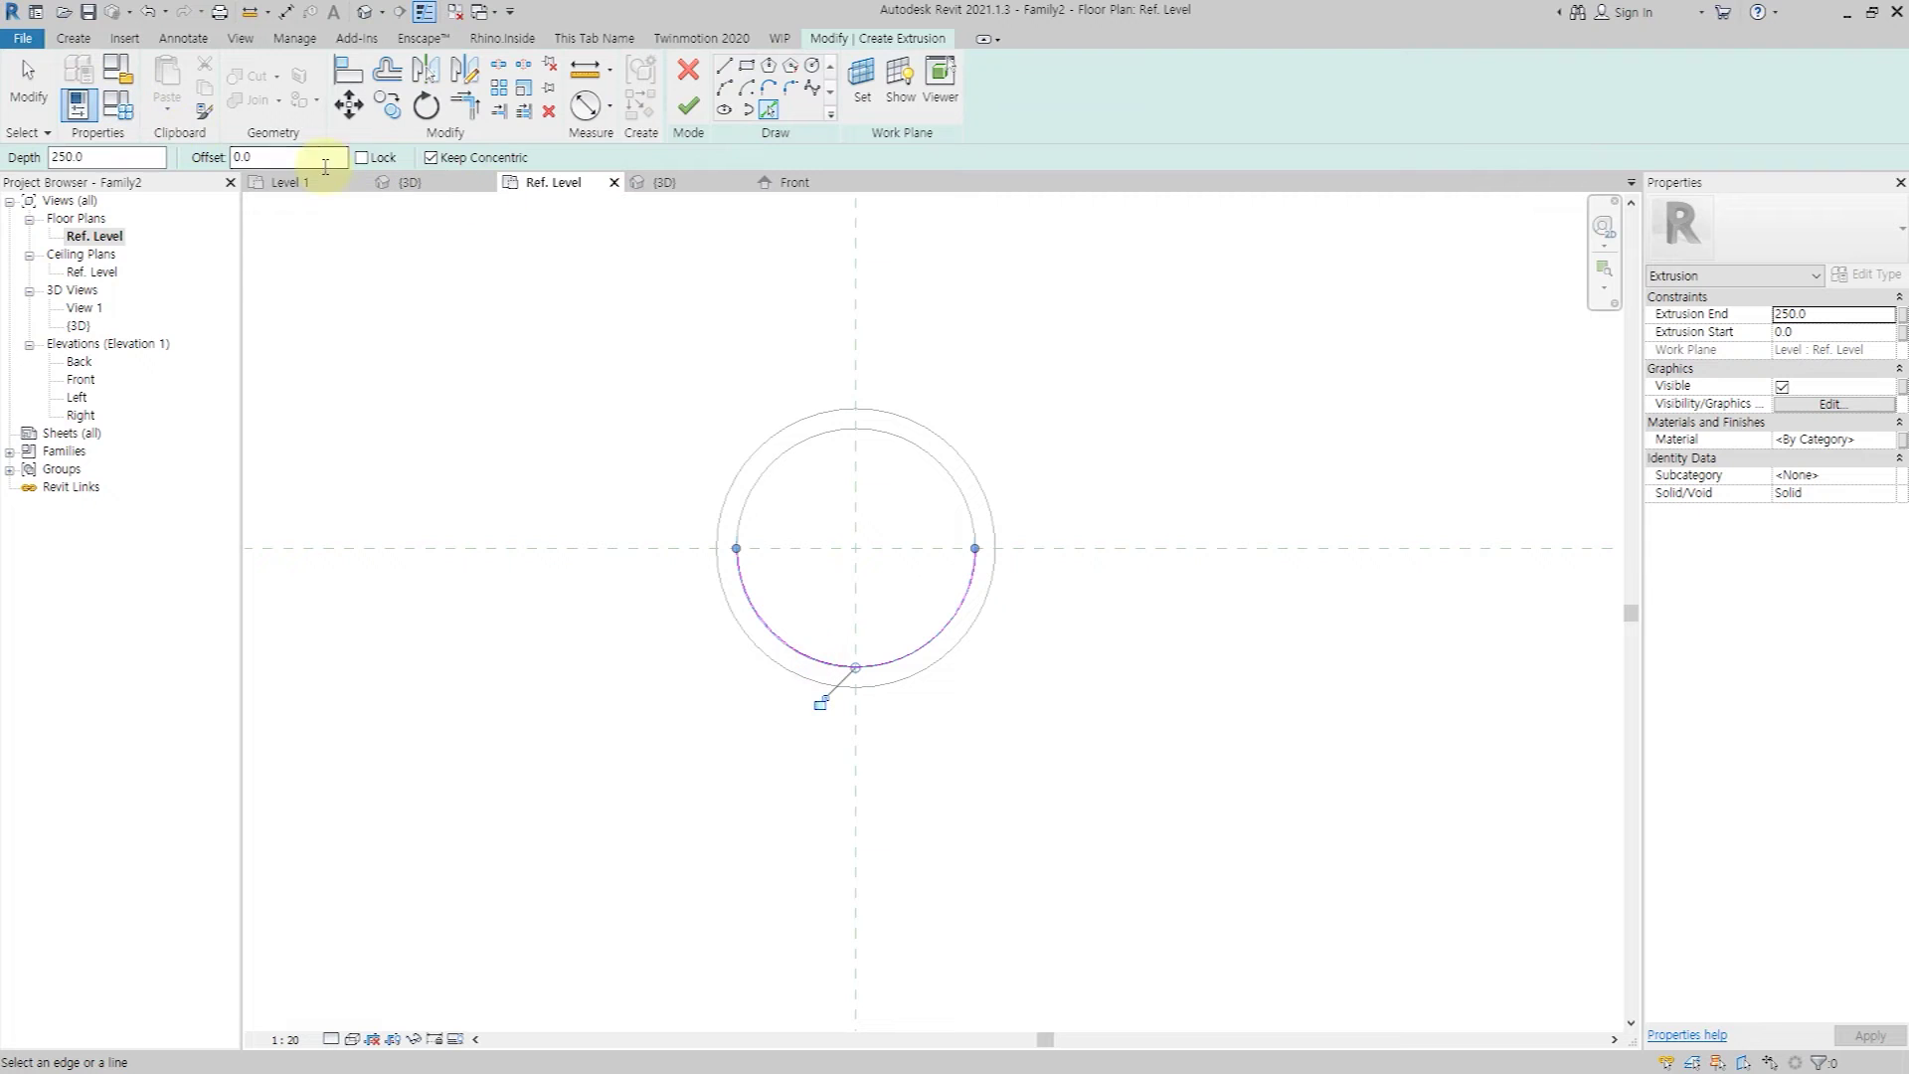
pyautogui.scroll(2, 815, 550)
pyautogui.click(834, 542)
pyautogui.press('t')
pyautogui.press('r')
pyautogui.click(724, 521)
pyautogui.click(691, 606)
pyautogui.click(1079, 521)
pyautogui.click(1094, 581)
# Add the offset inner arc and straight line, trim the corners, and finish the extrusion.
pyautogui.click(768, 109)
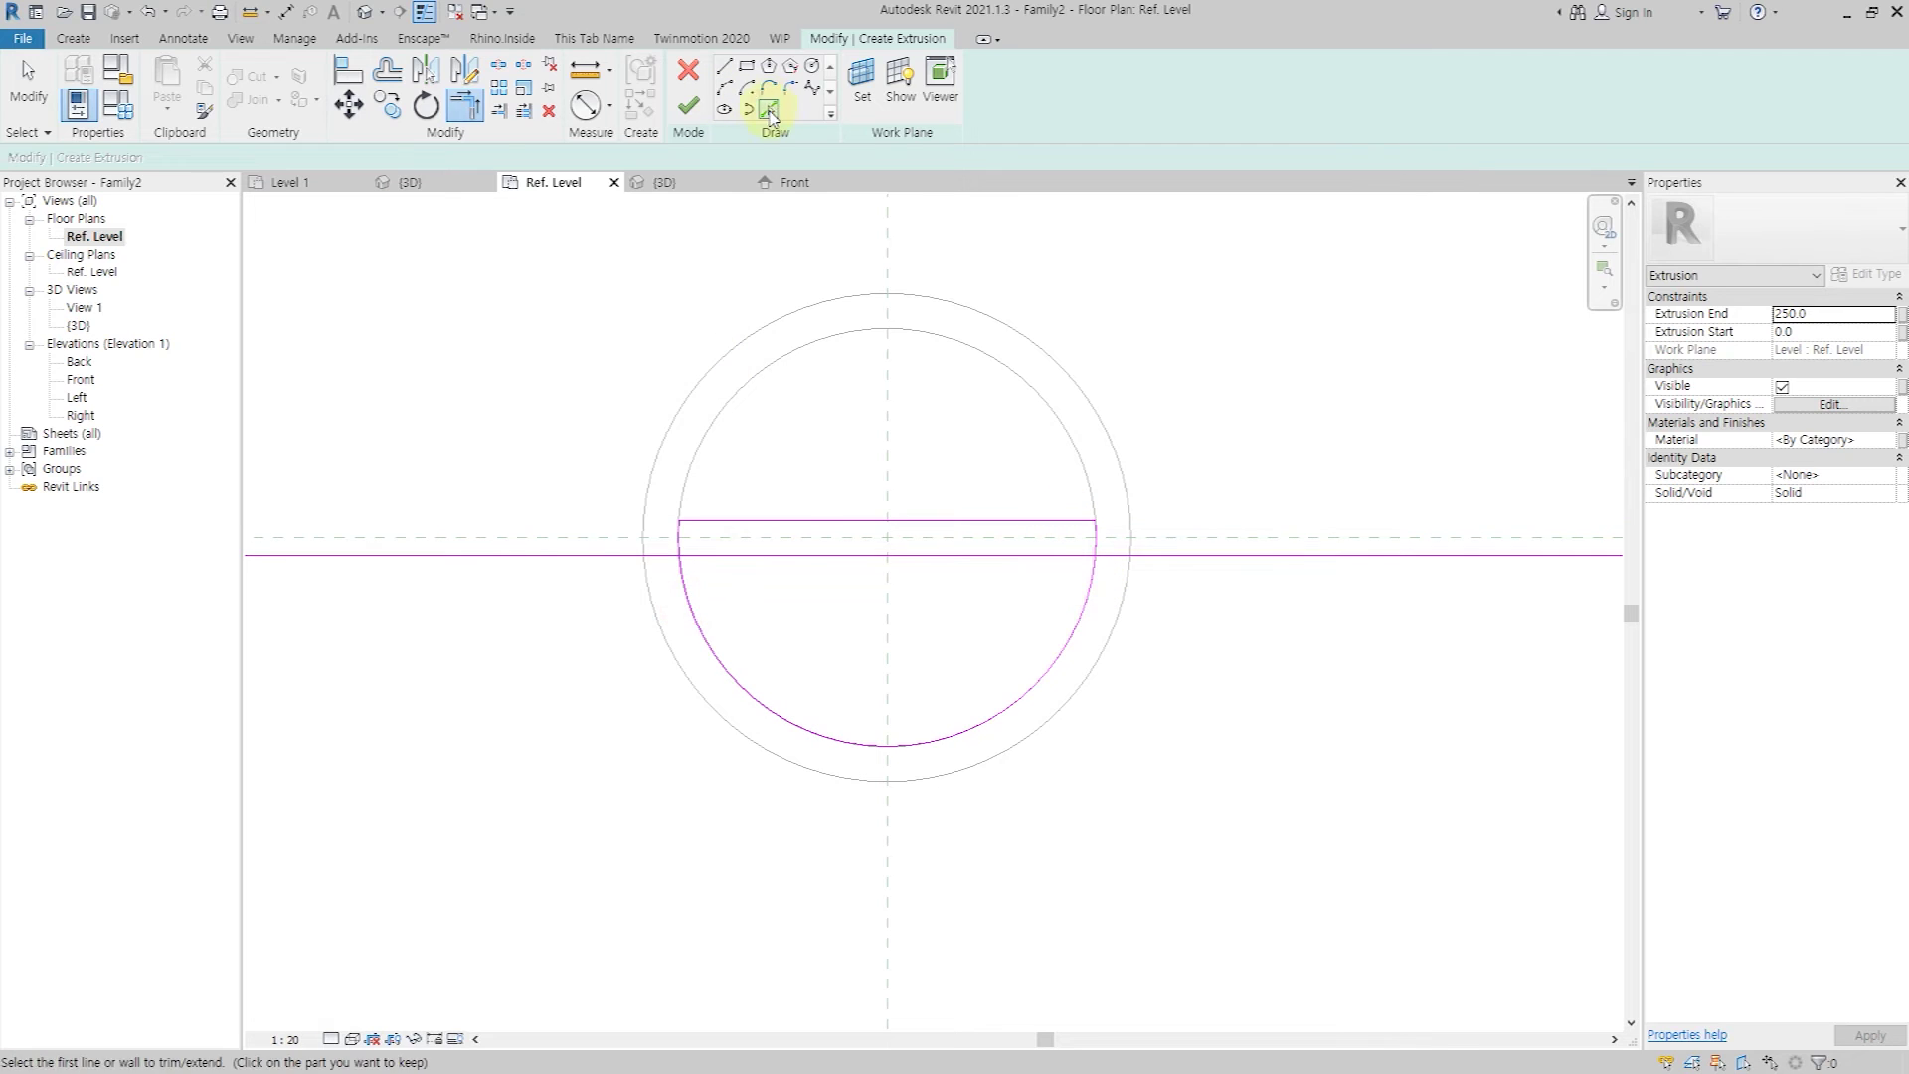
pyautogui.click(755, 706)
pyautogui.press('t')
pyautogui.press('r')
pyautogui.click(758, 554)
pyautogui.click(725, 597)
pyautogui.click(1029, 555)
pyautogui.click(1049, 597)
pyautogui.press('Escape')
pyautogui.click(686, 110)
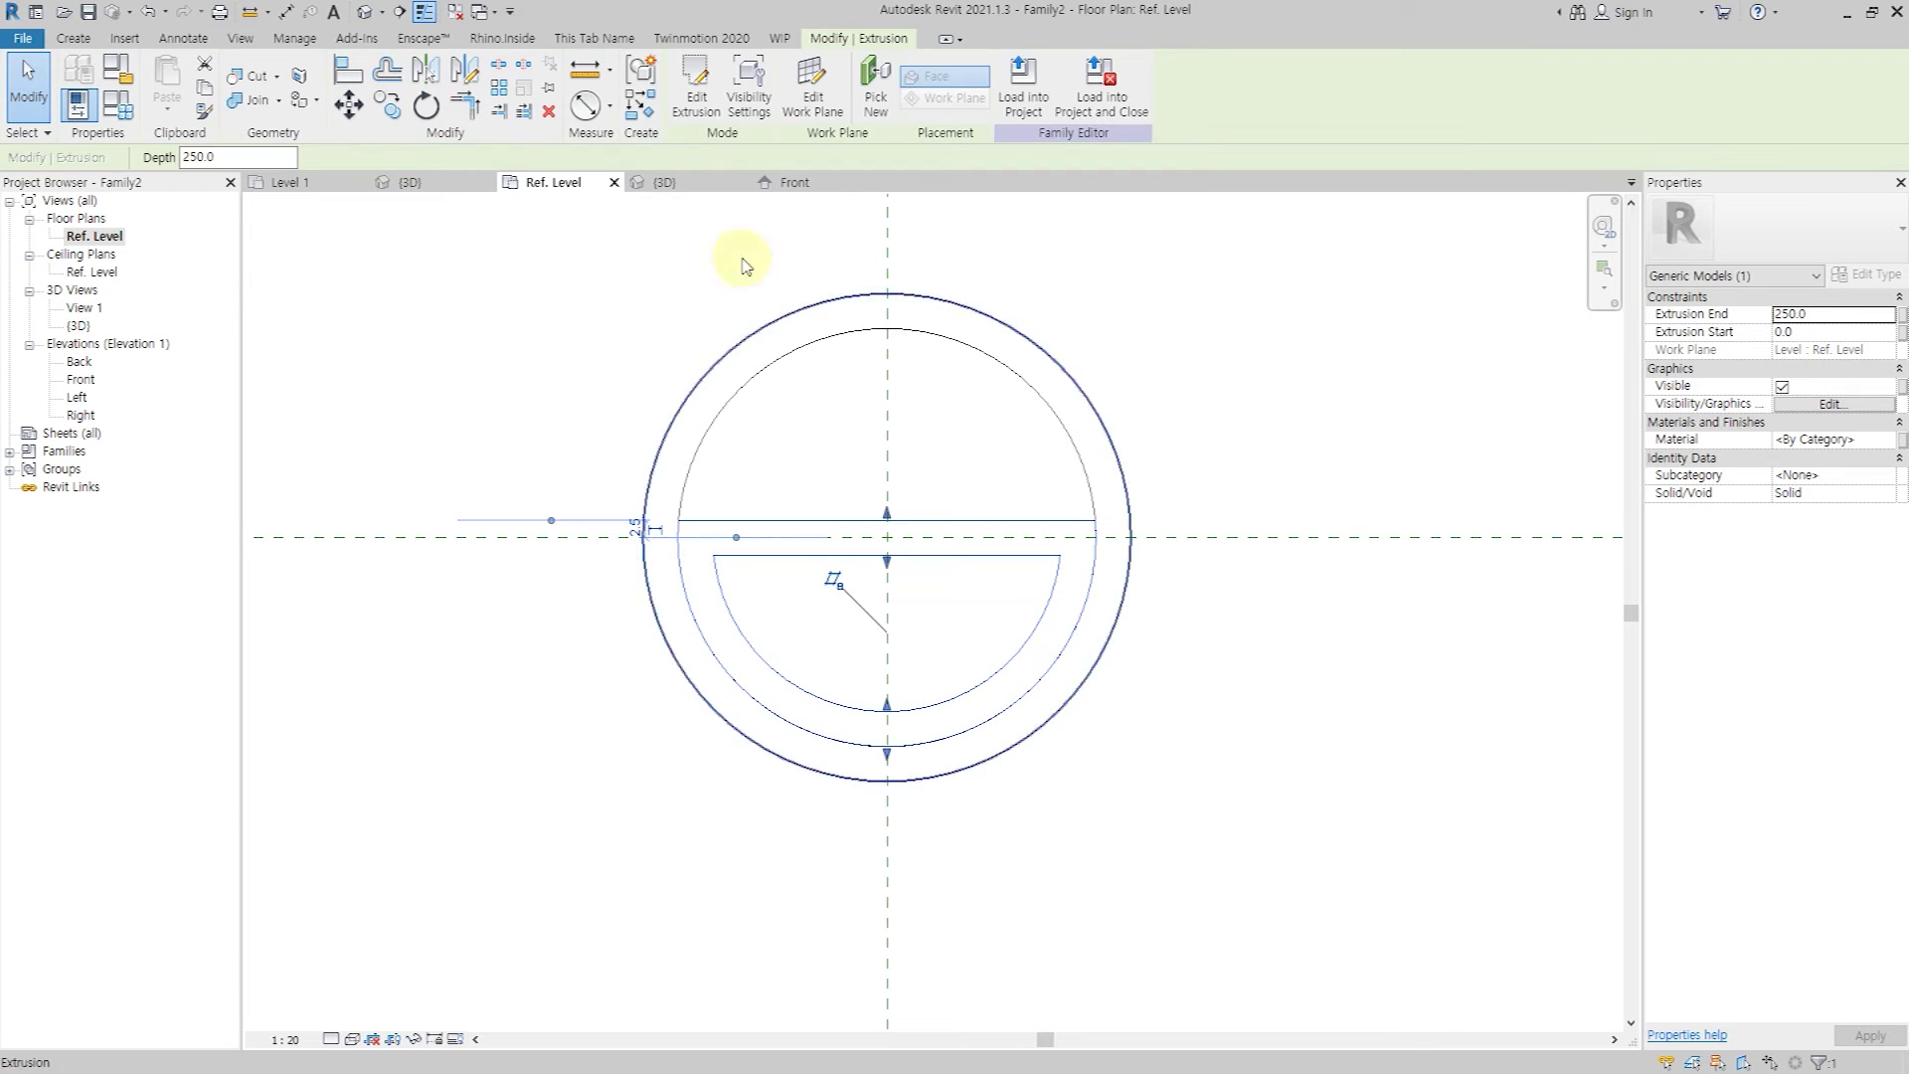
pyautogui.click(368, 11)
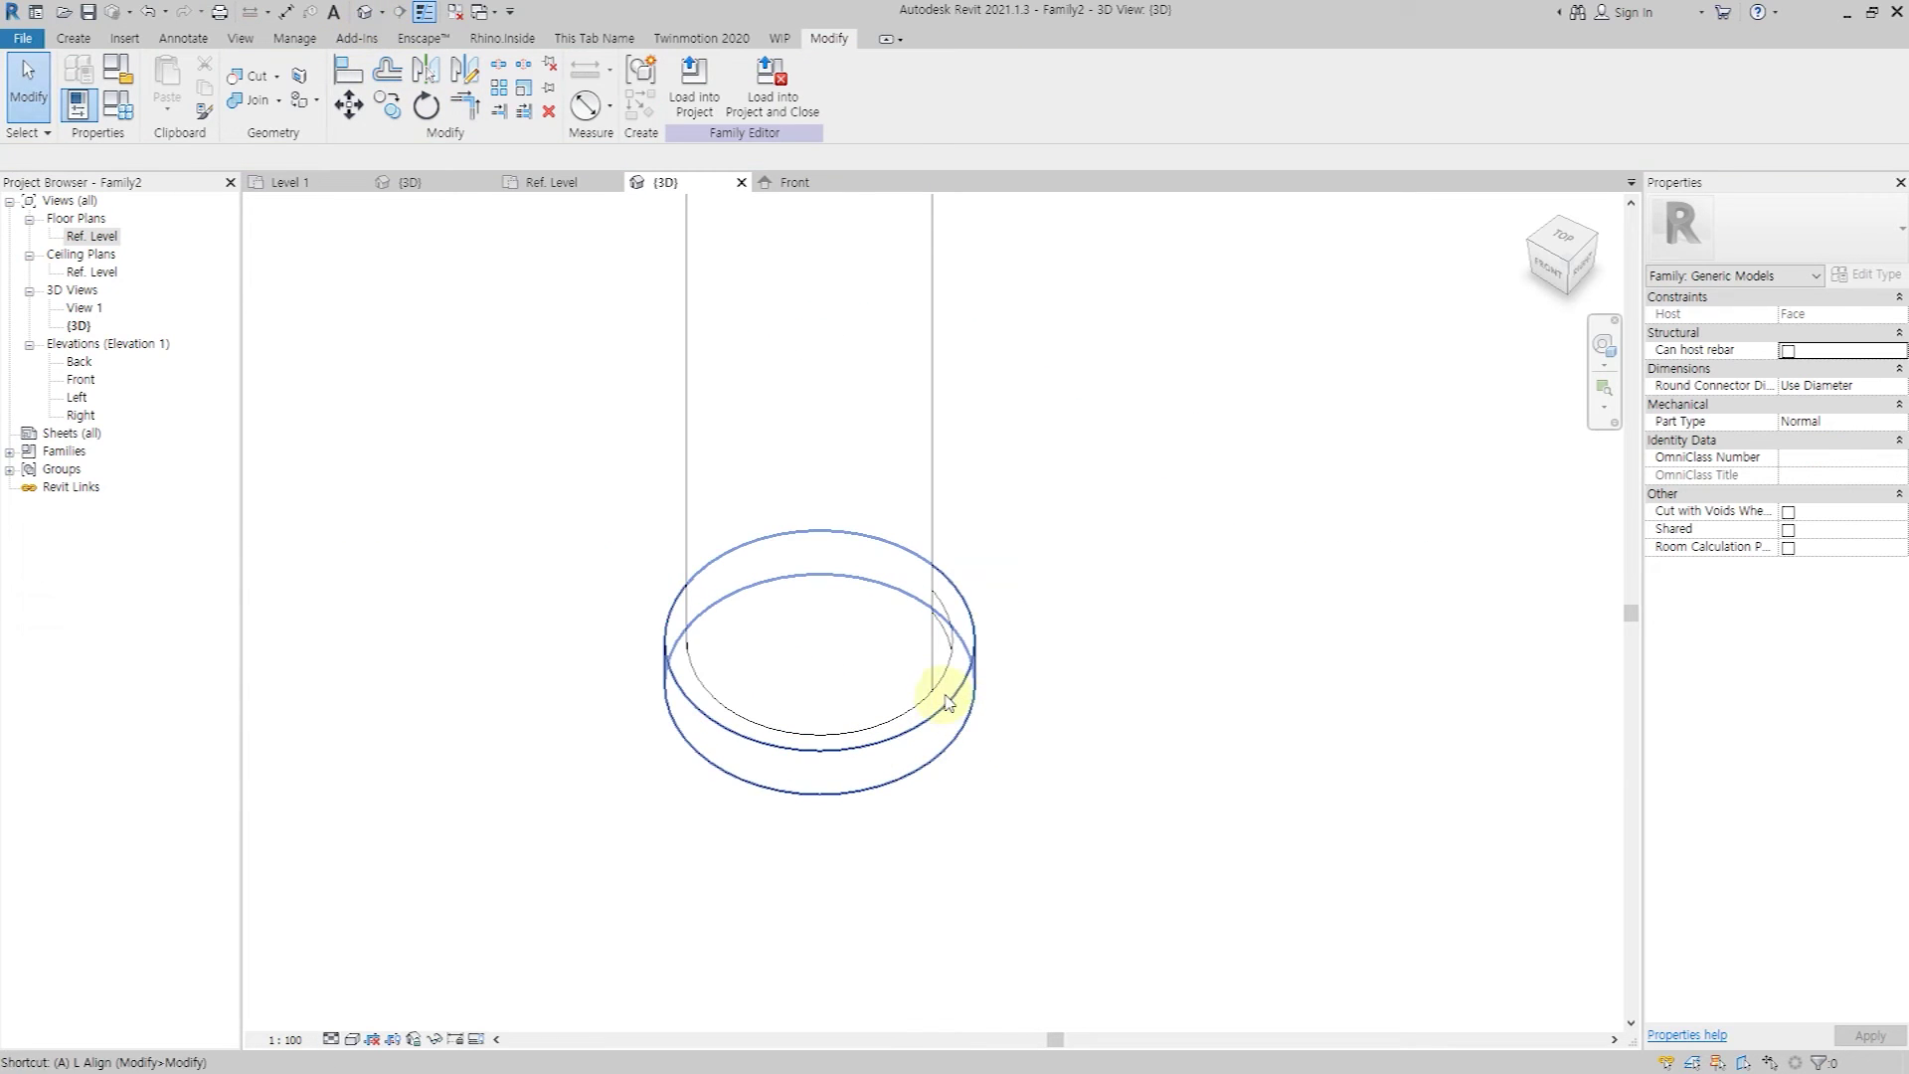
# In the Back elevation, raise the D-shaped handle's base to the recess floor.
pyautogui.press('a')
pyautogui.press('l')
pyautogui.moveTo(942, 725)
pyautogui.keyDown('shift'); pyautogui.mouseDown(button='middle')
pyautogui.moveTo(929, 494)
pyautogui.moveTo(891, 831)
pyautogui.moveTo(976, 556)
pyautogui.mouseUp(button='middle'); pyautogui.keyUp('shift')
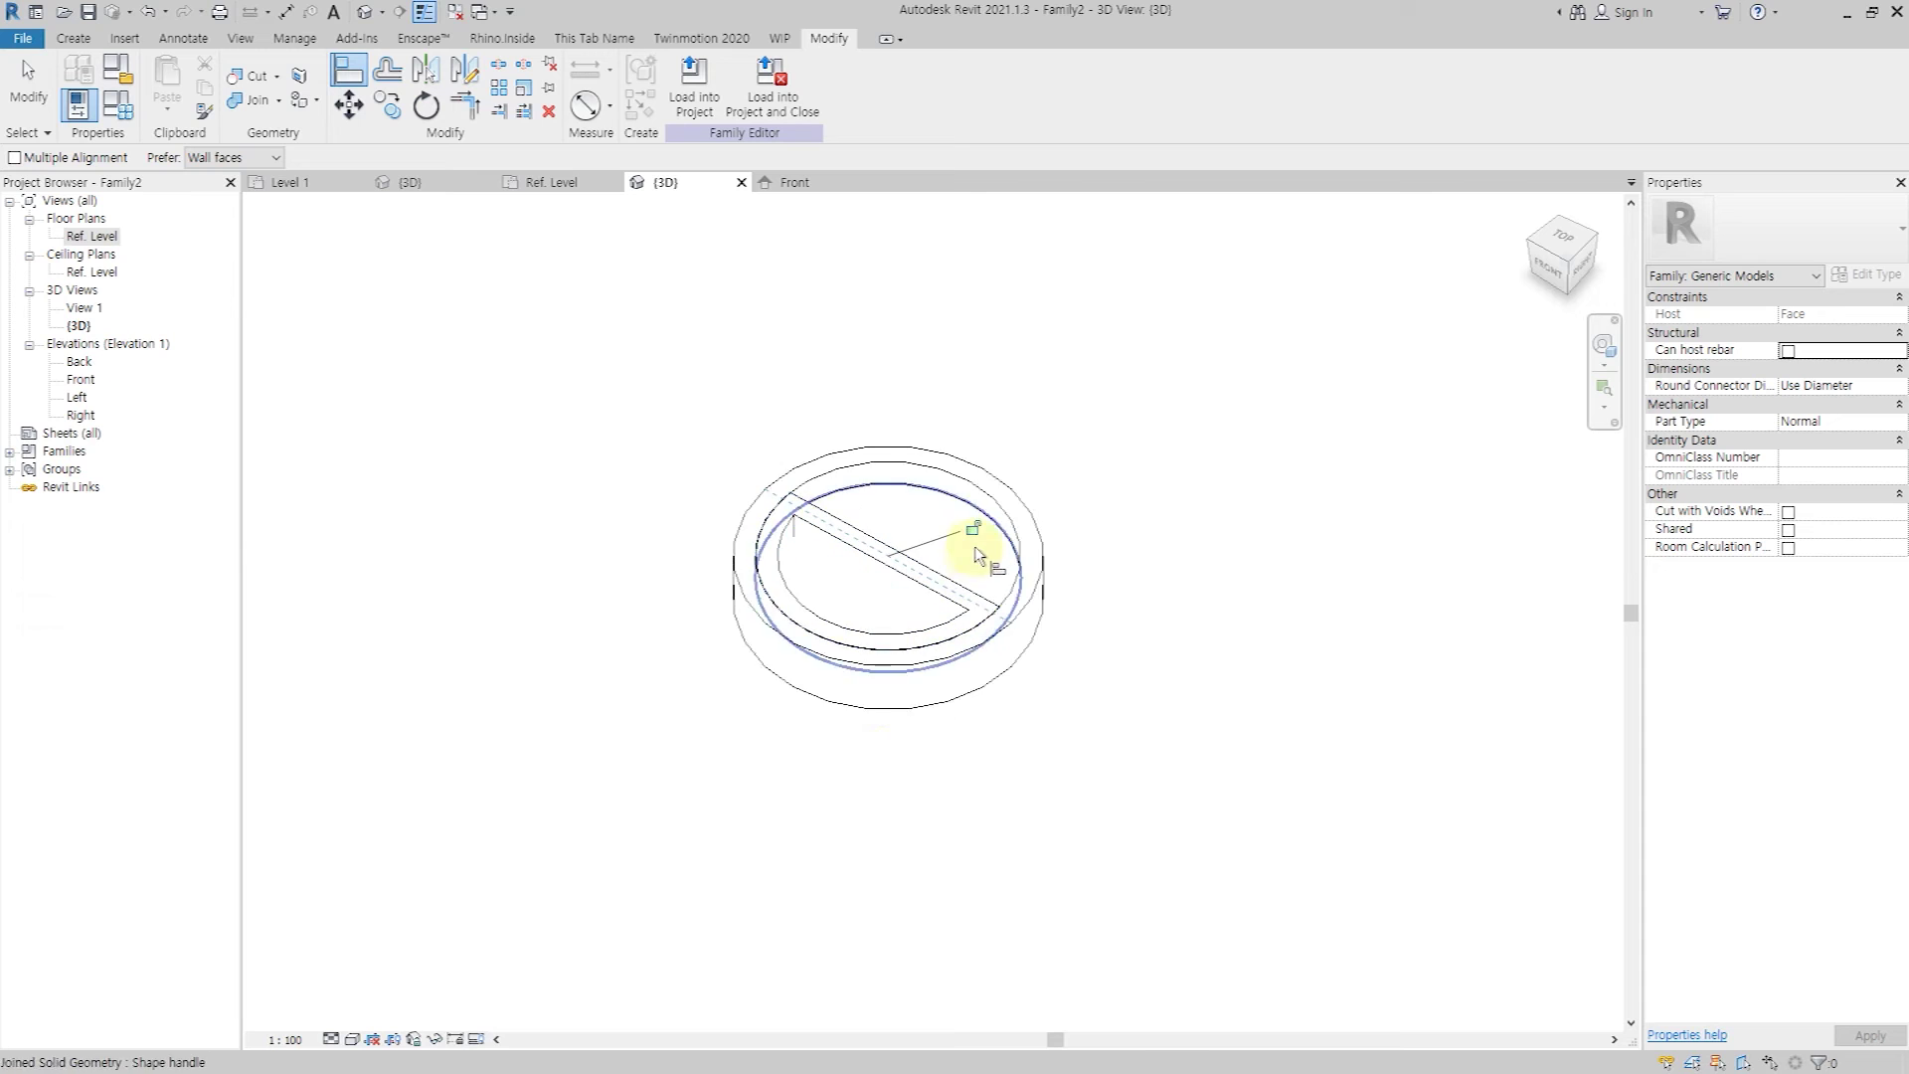
pyautogui.doubleClick(80, 361)
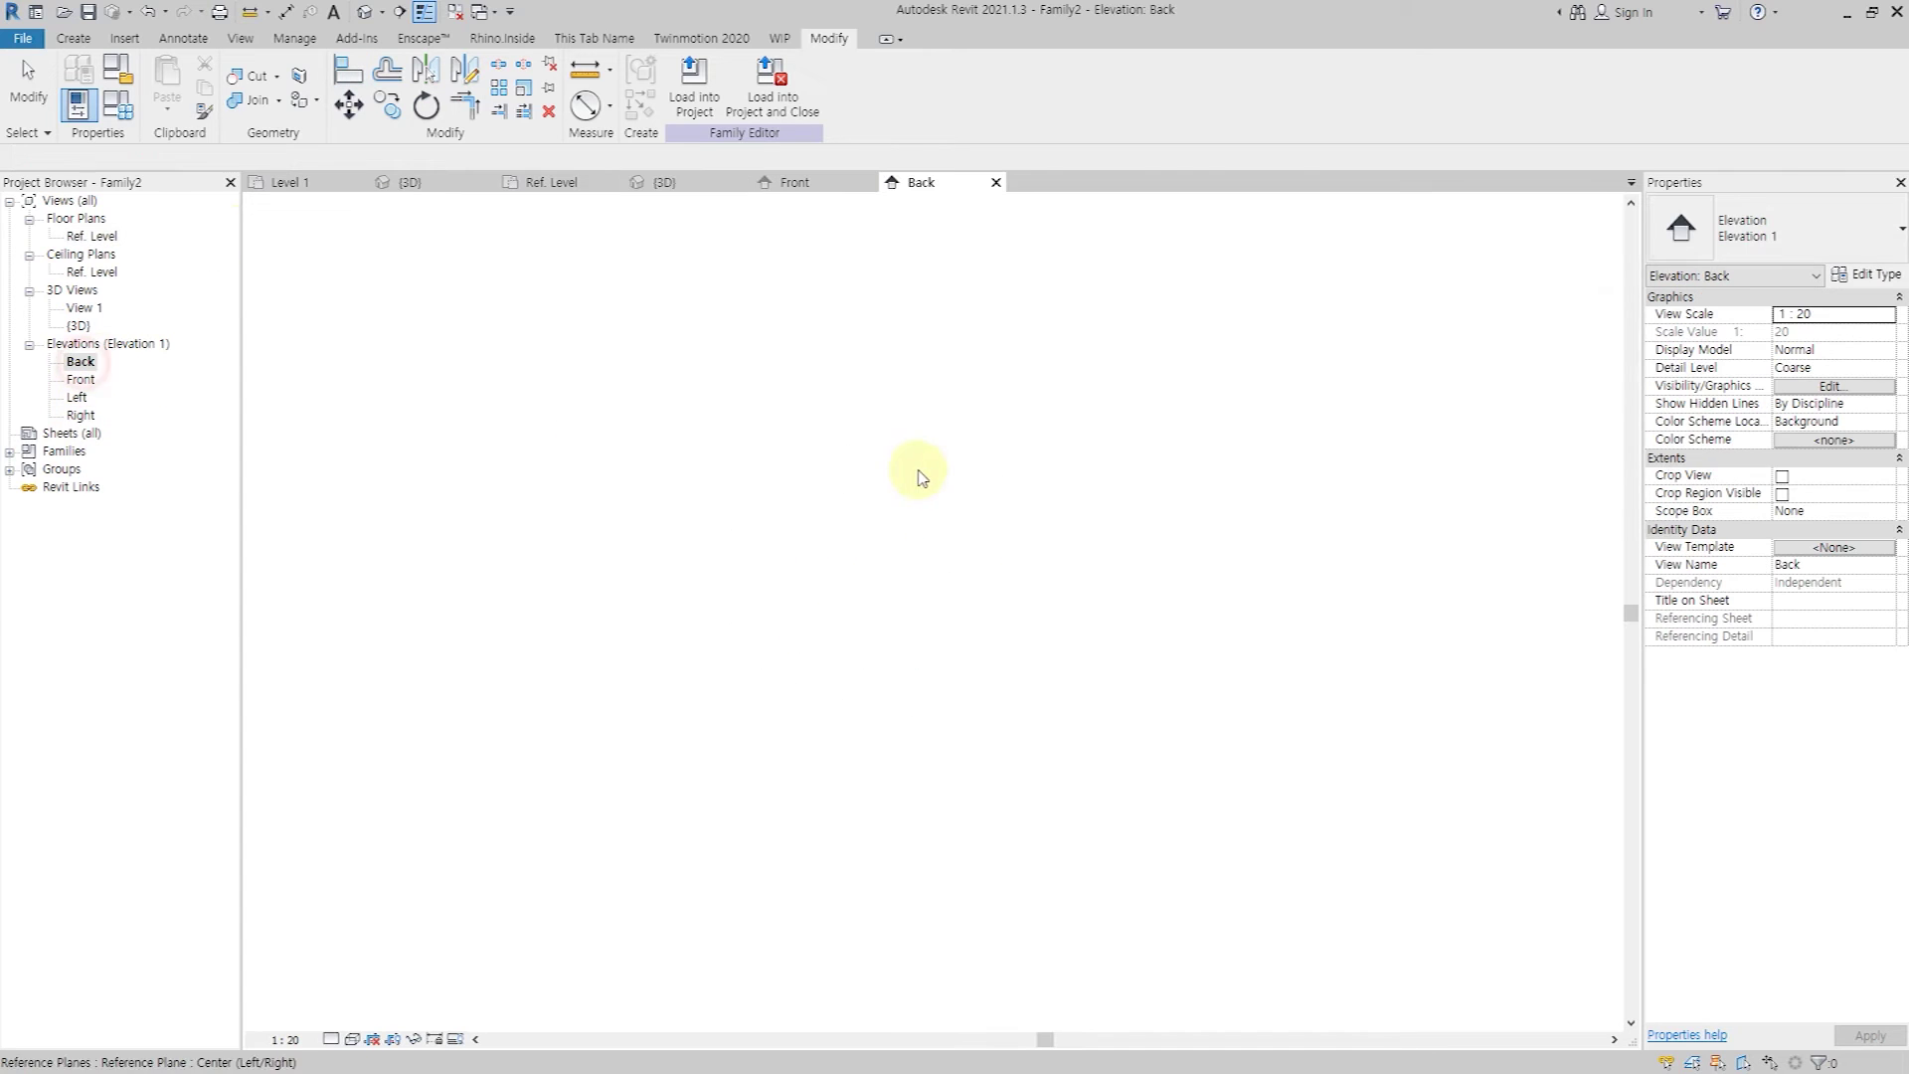
pyautogui.scroll(-3, 920, 821)
pyautogui.scroll(-2, 907, 793)
pyautogui.scroll(2, 915, 761)
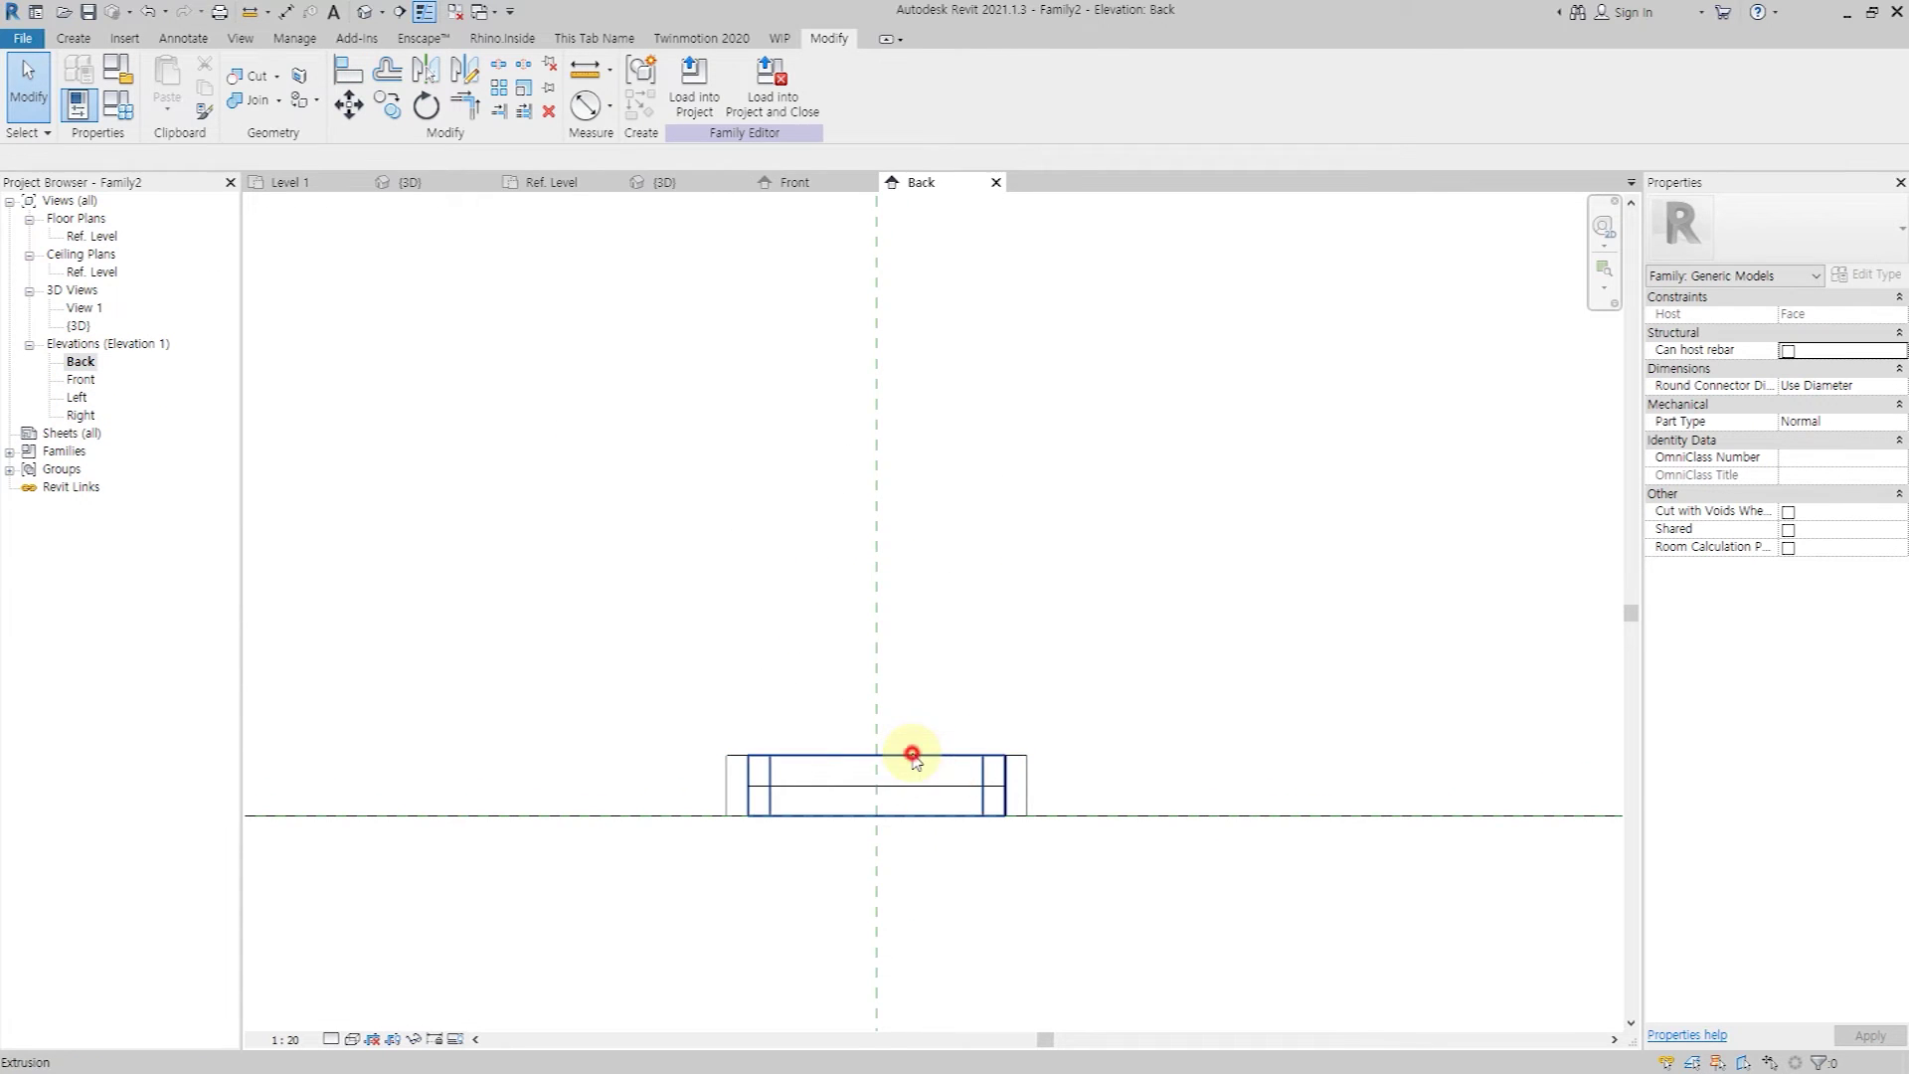
pyautogui.click(913, 758)
pyautogui.moveTo(874, 814); pyautogui.dragTo(895, 786)
pyautogui.press('a')
pyautogui.press('l')
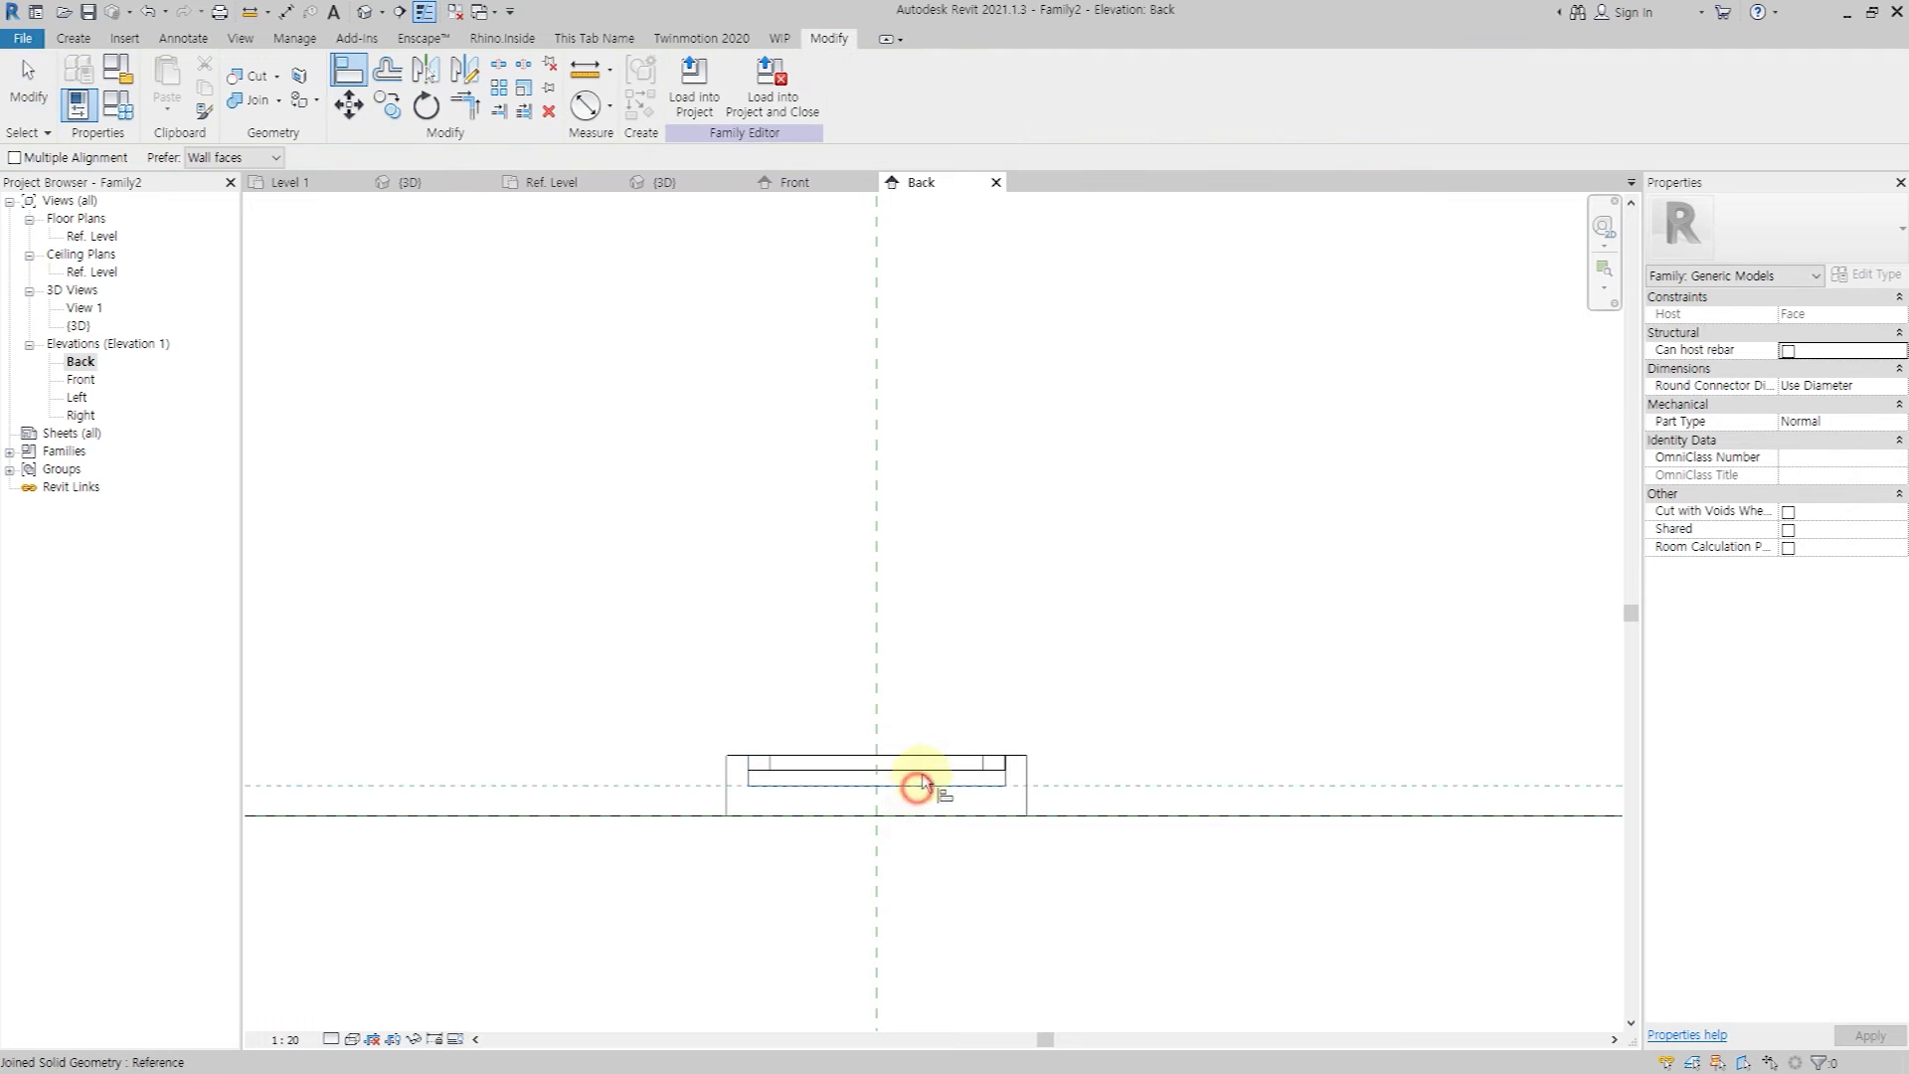
# Review the handle in the default 3D view and select it with the outer cylinder.
pyautogui.click(370, 12)
pyautogui.scroll(2, 865, 572)
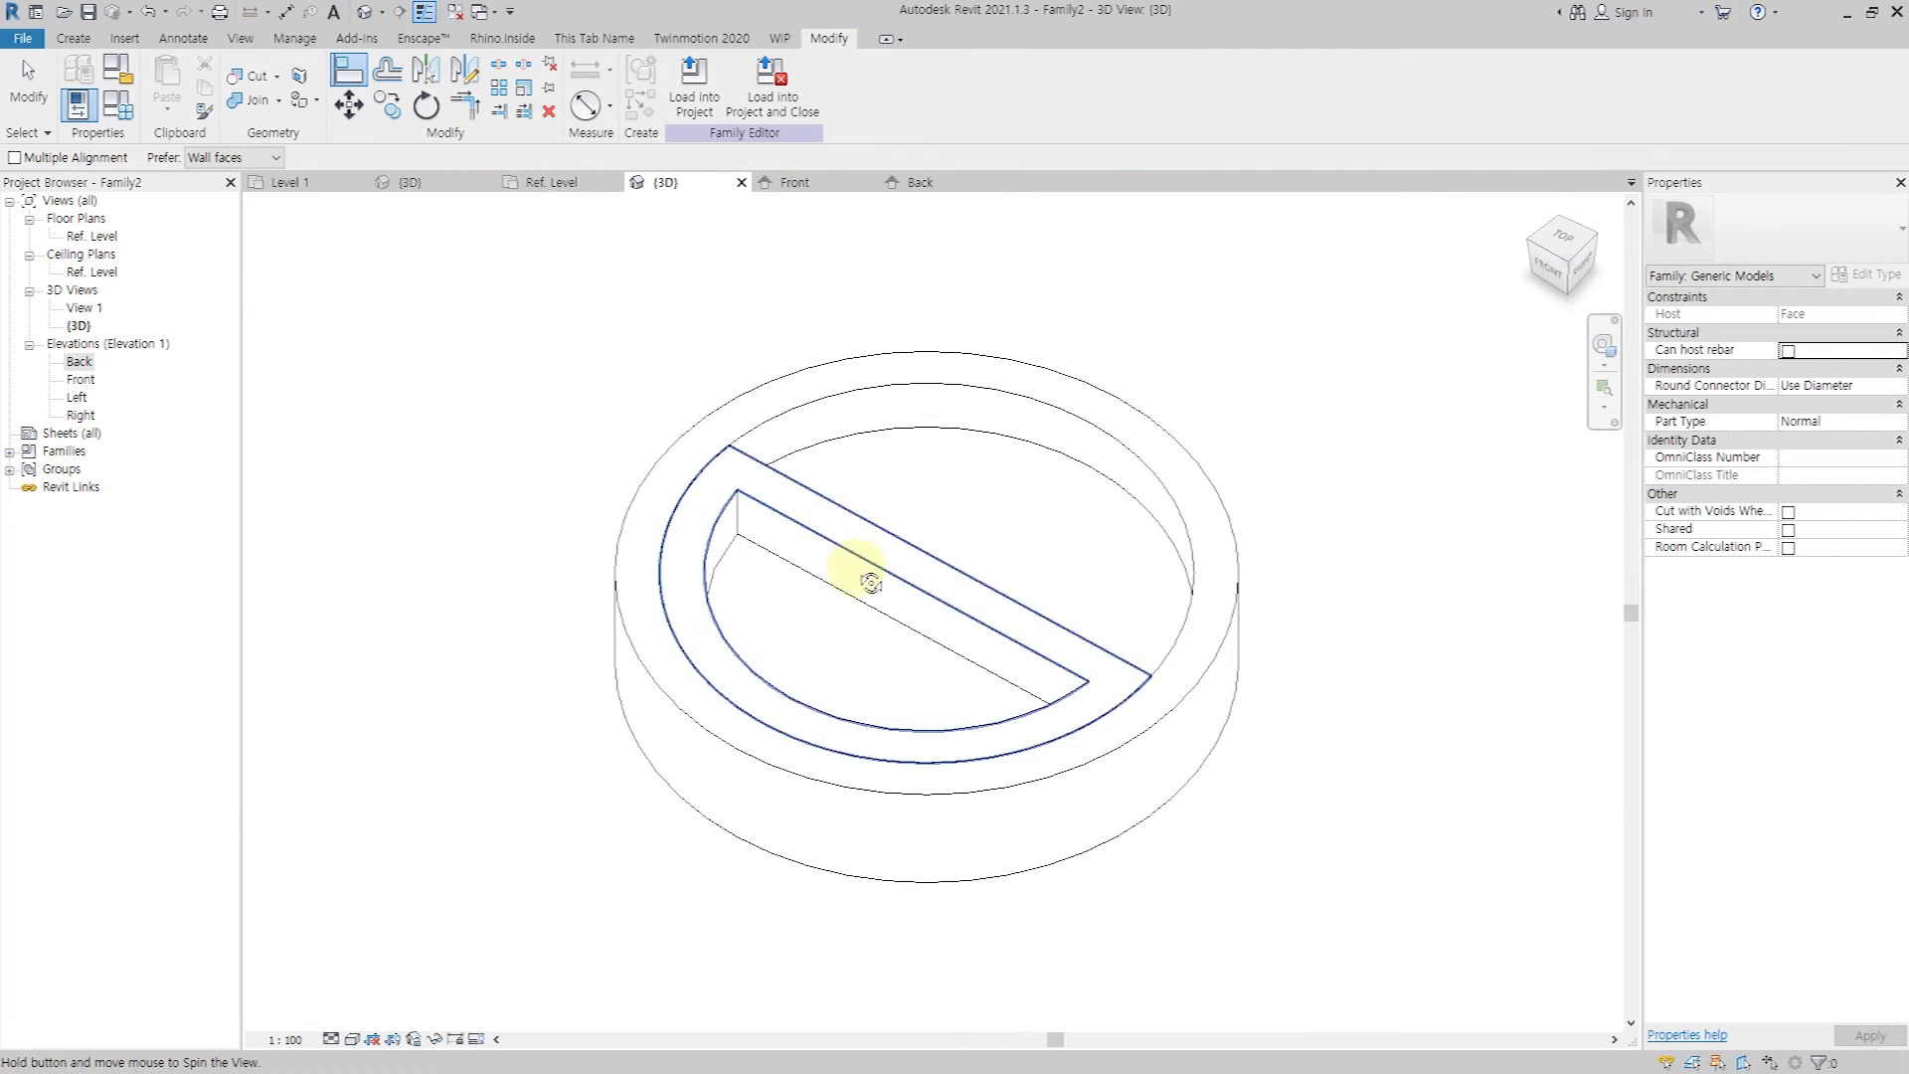
pyautogui.scroll(2, 895, 584)
pyautogui.scroll(1, 1044, 726)
pyautogui.keyDown('ctrl'); pyautogui.click(1111, 714); pyautogui.keyUp('ctrl')
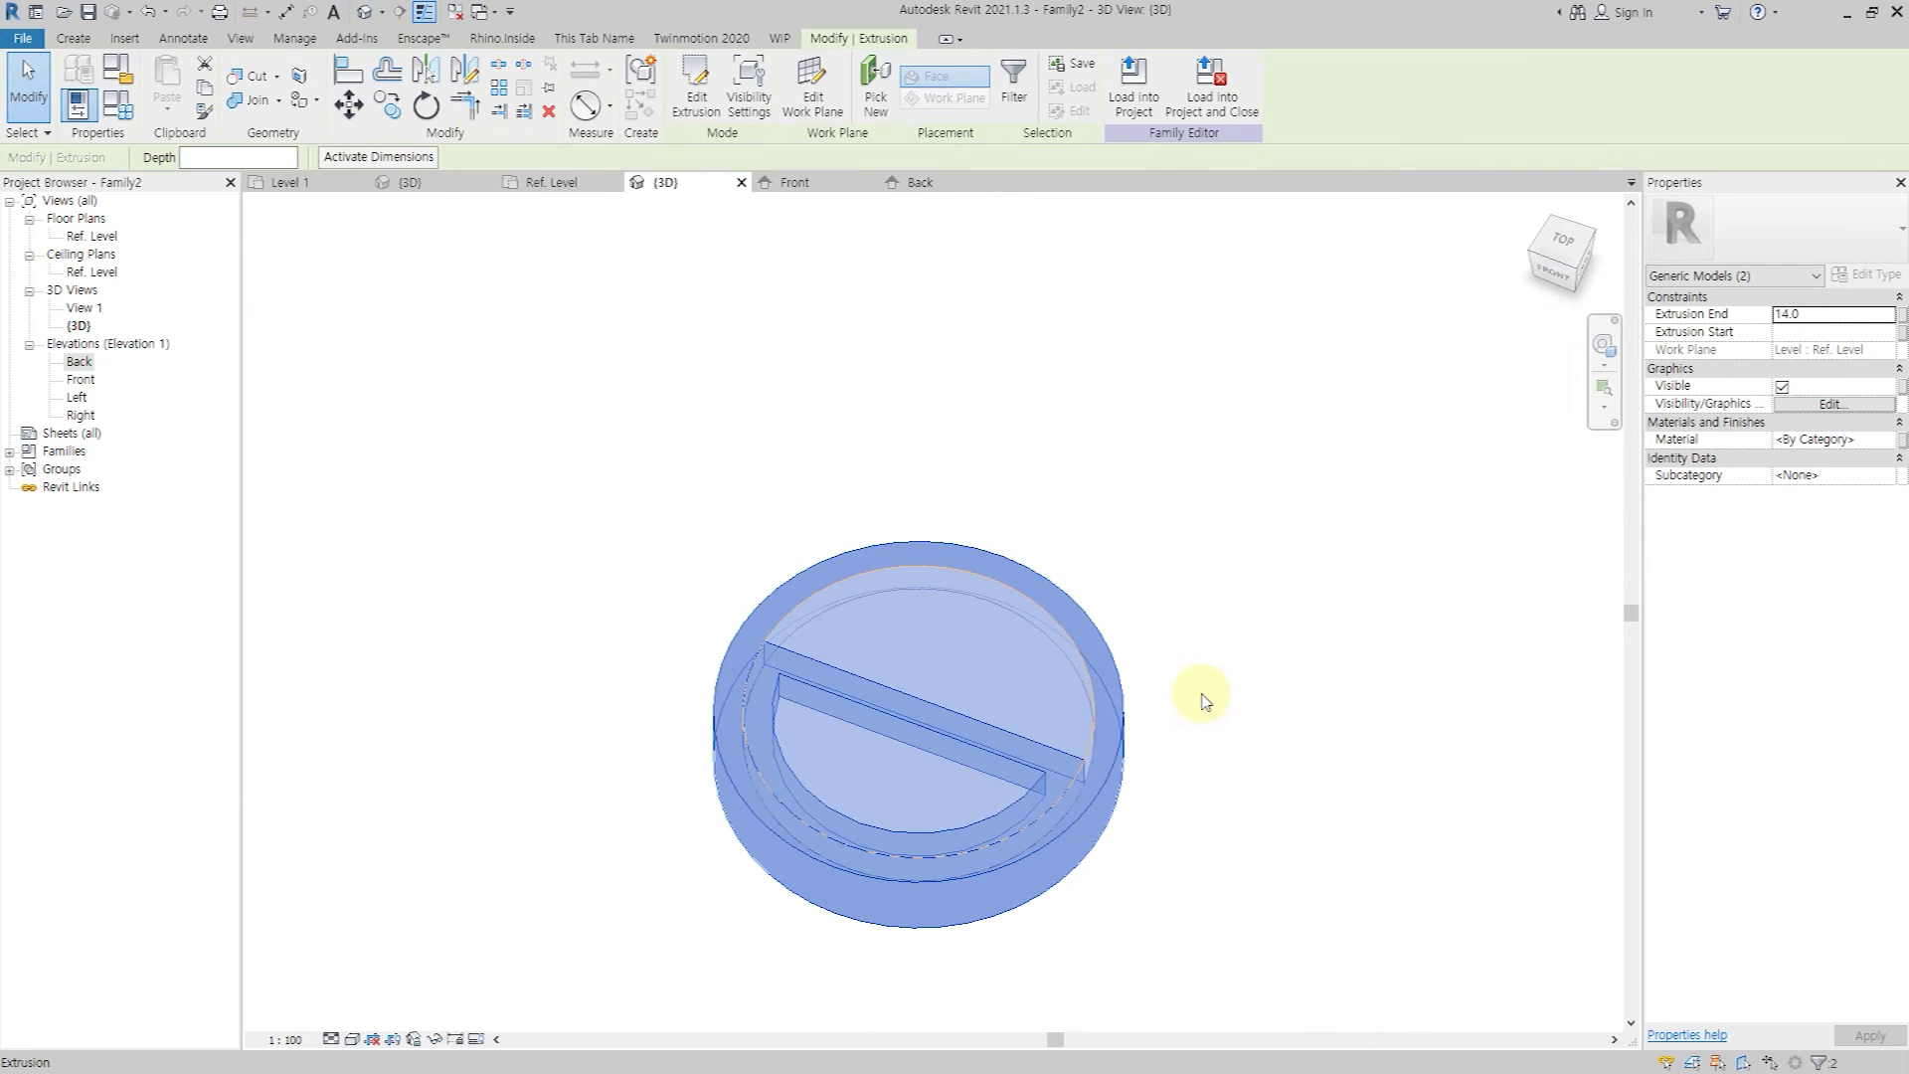
# Give the cylinder and D-shaped solid a shared _Handle type material parameter.
pyautogui.click(1900, 445)
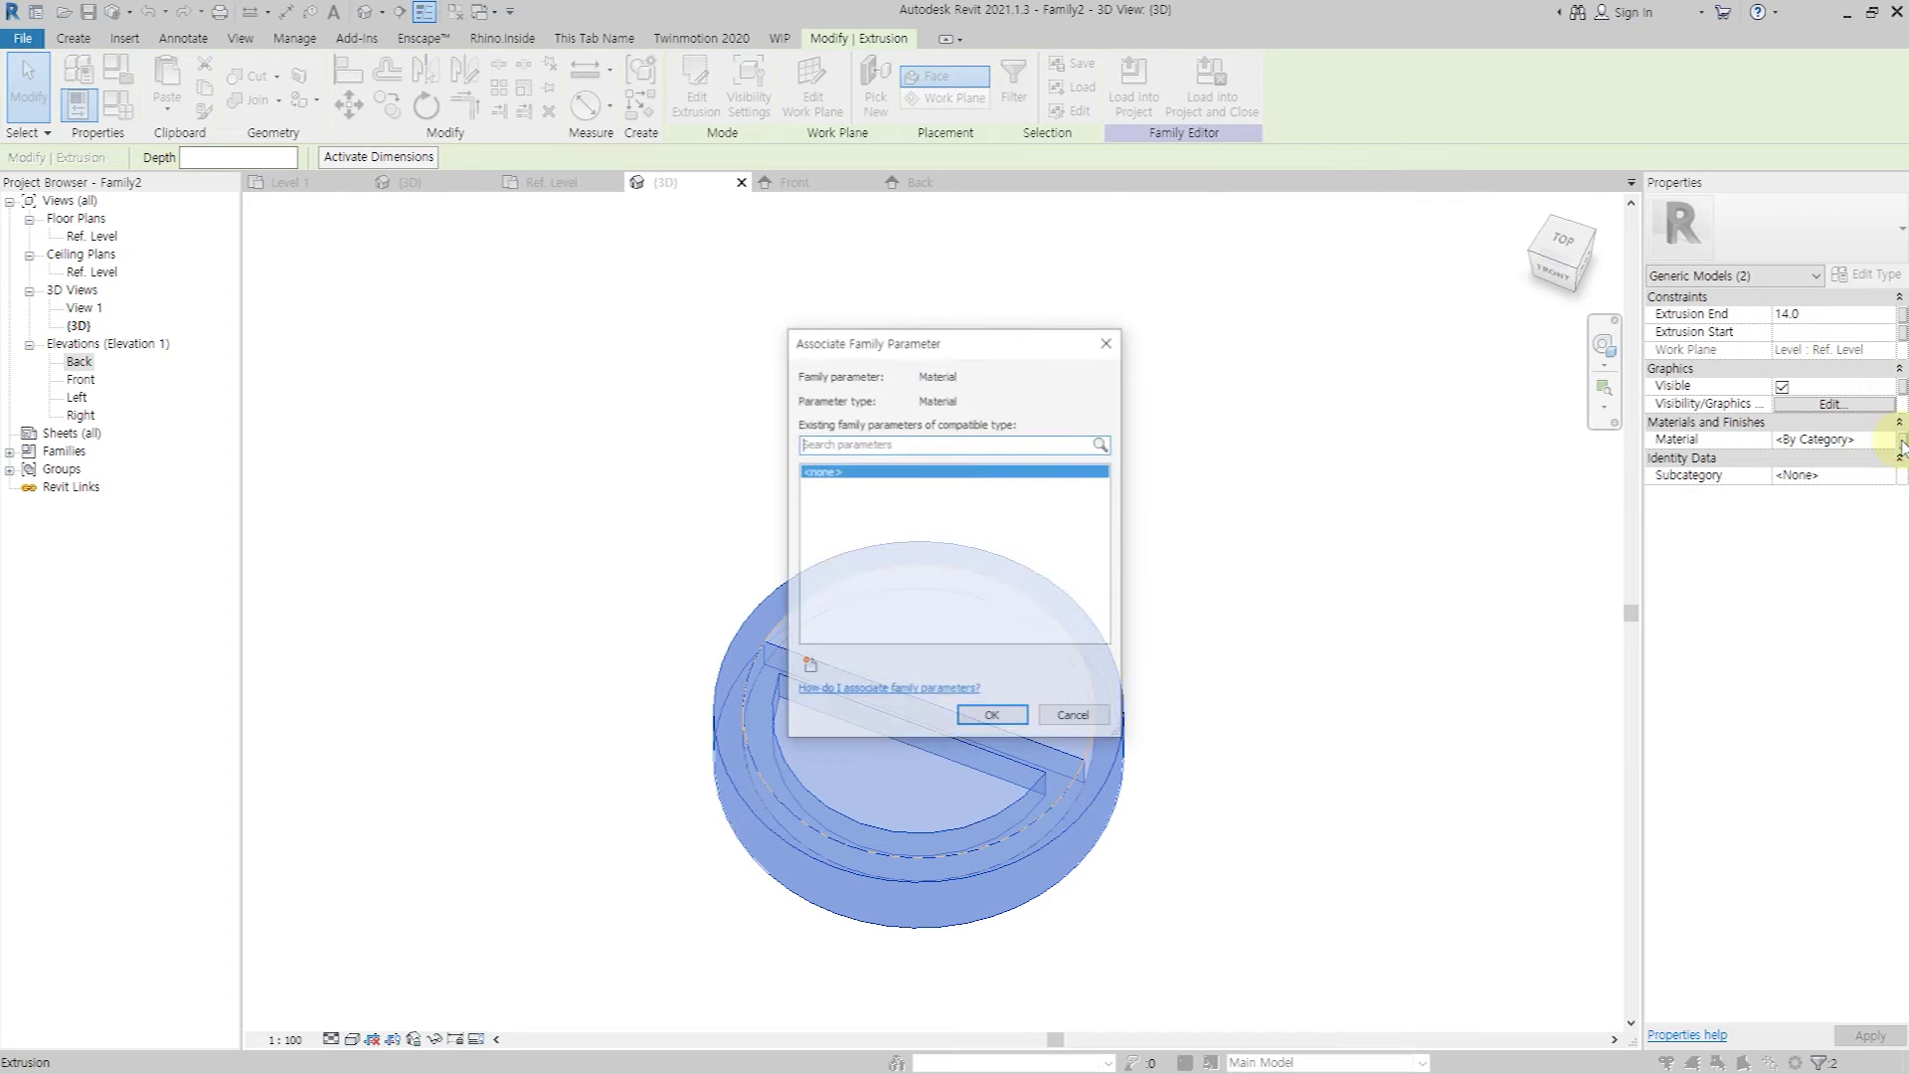
pyautogui.click(813, 669)
pyautogui.write('_Handle')
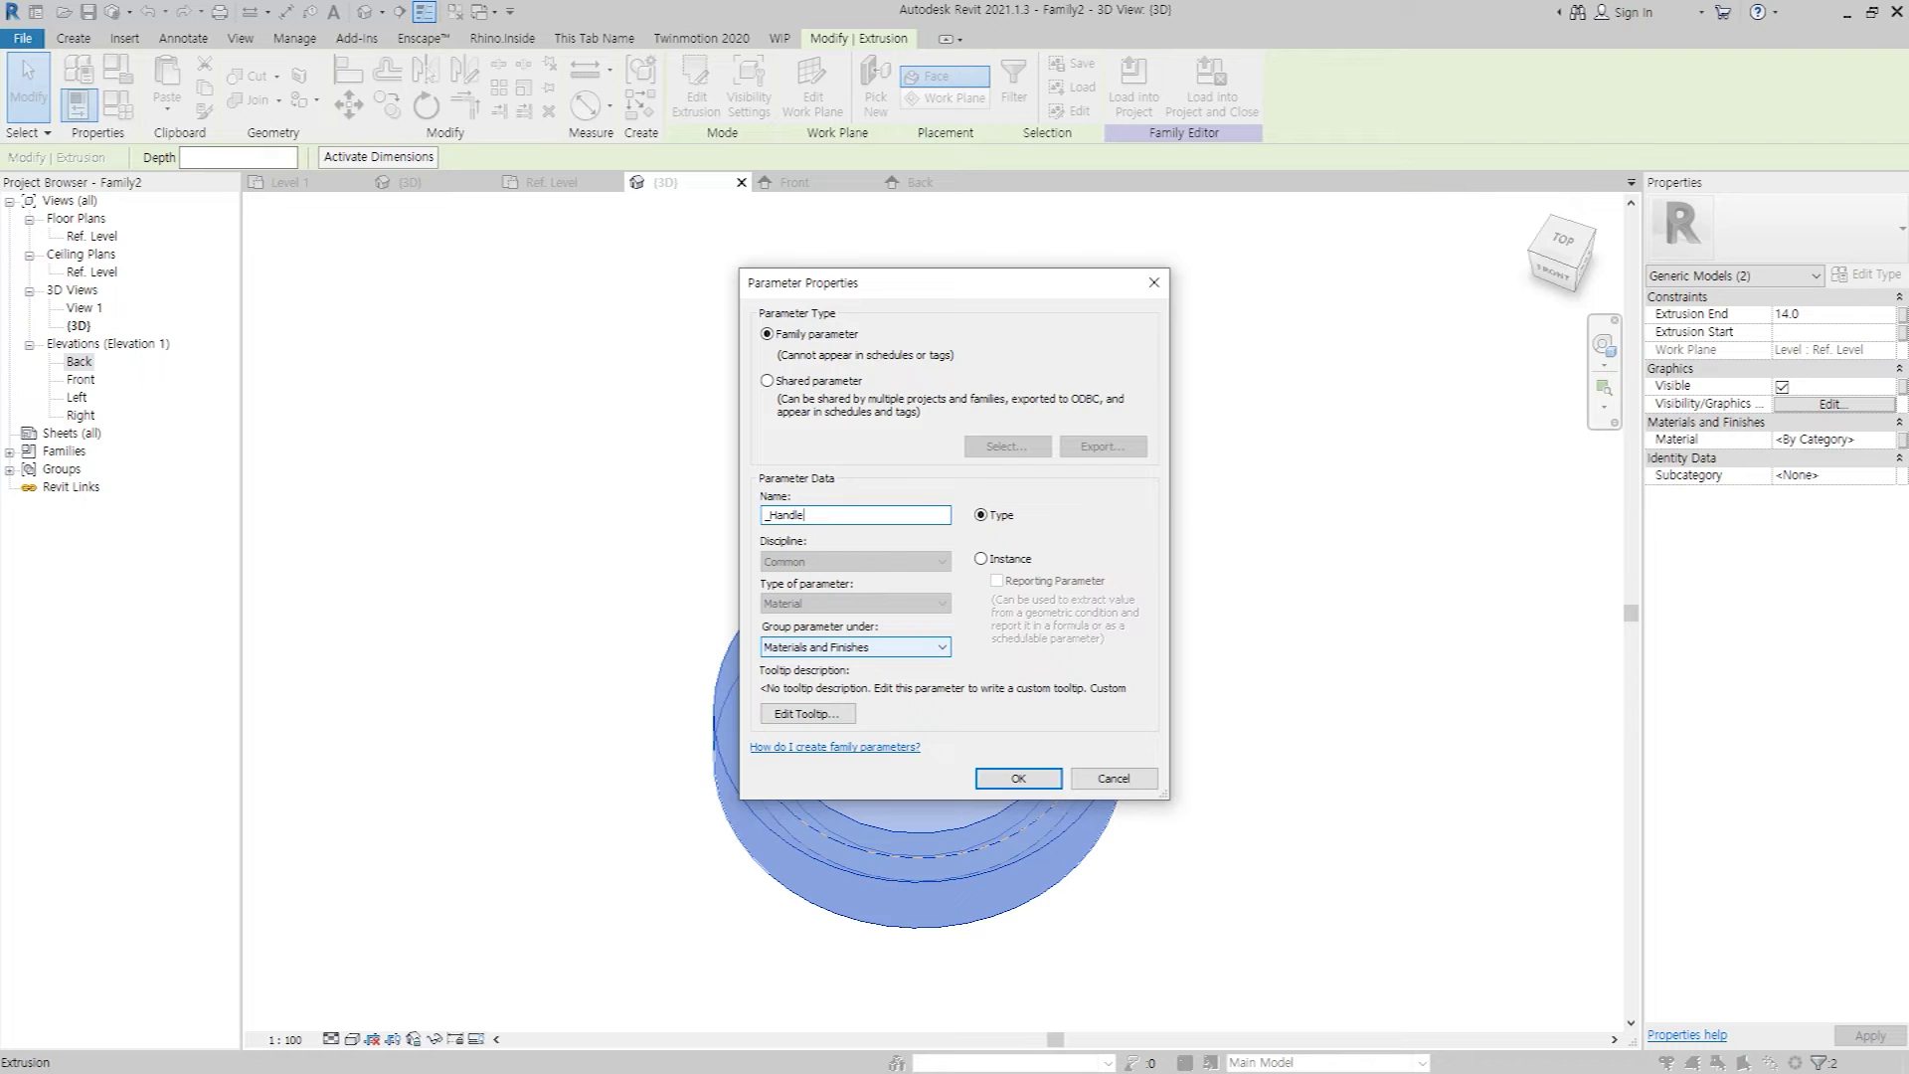
pyautogui.click(1035, 778)
pyautogui.click(980, 716)
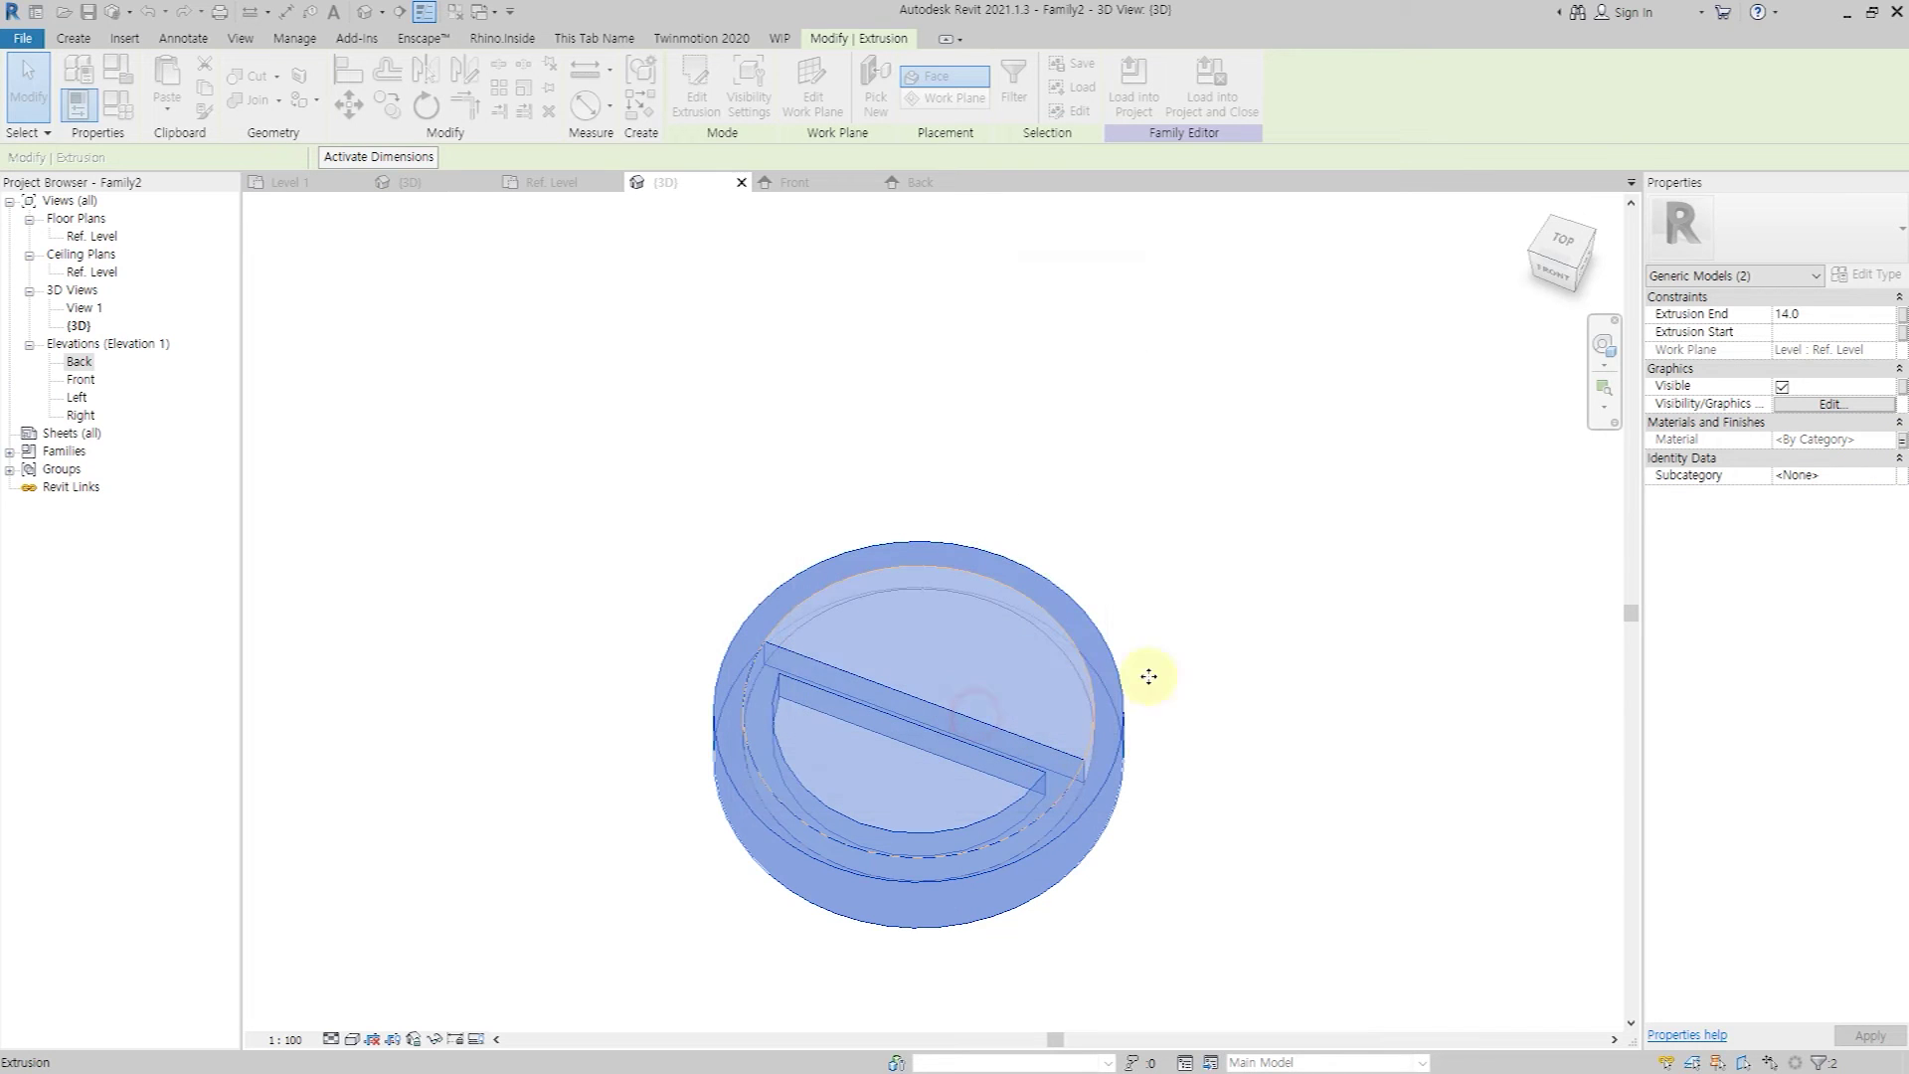
pyautogui.click(1893, 477)
pyautogui.click(1176, 593)
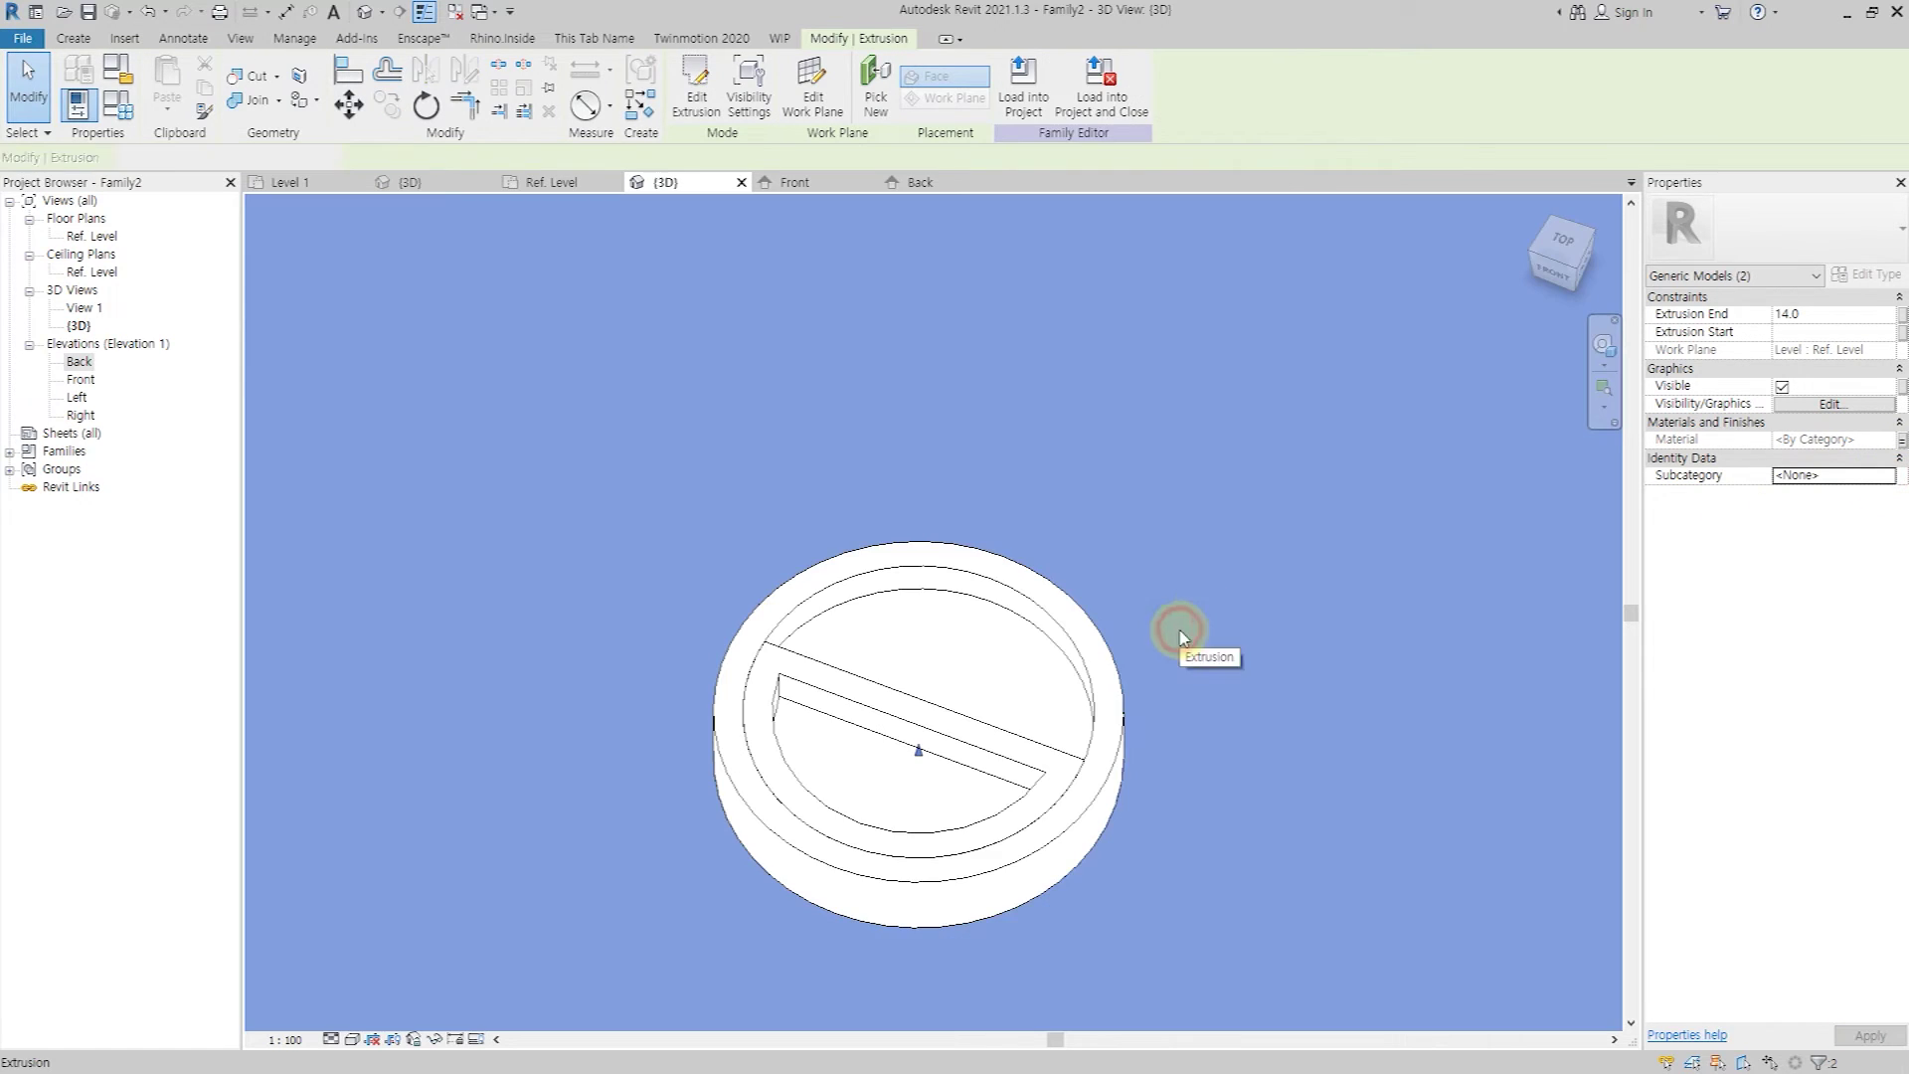
pyautogui.click(50, 99)
# Save the flush ring family as DDF_HW_FlushRing.rfa on the desktop, replacing the existing file.
pyautogui.click(32, 42)
pyautogui.moveTo(71, 271)
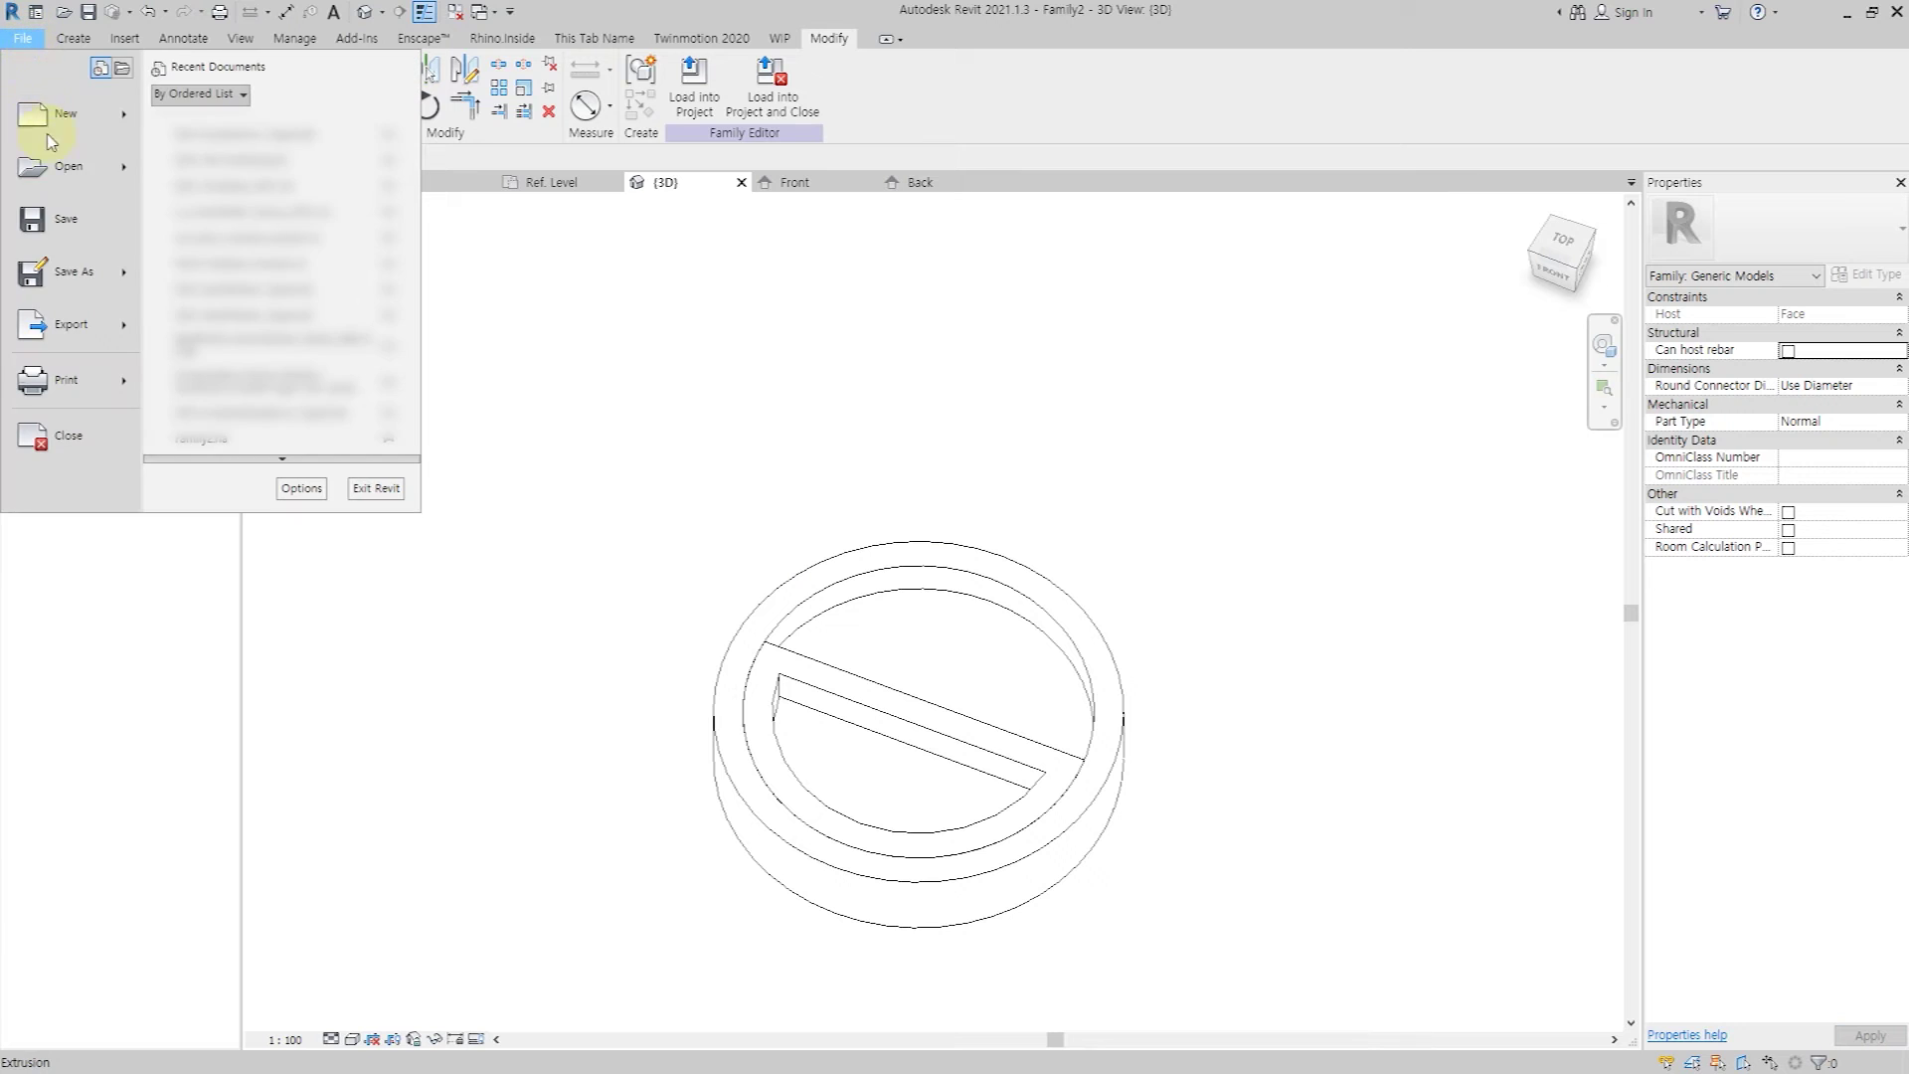
pyautogui.click(260, 263)
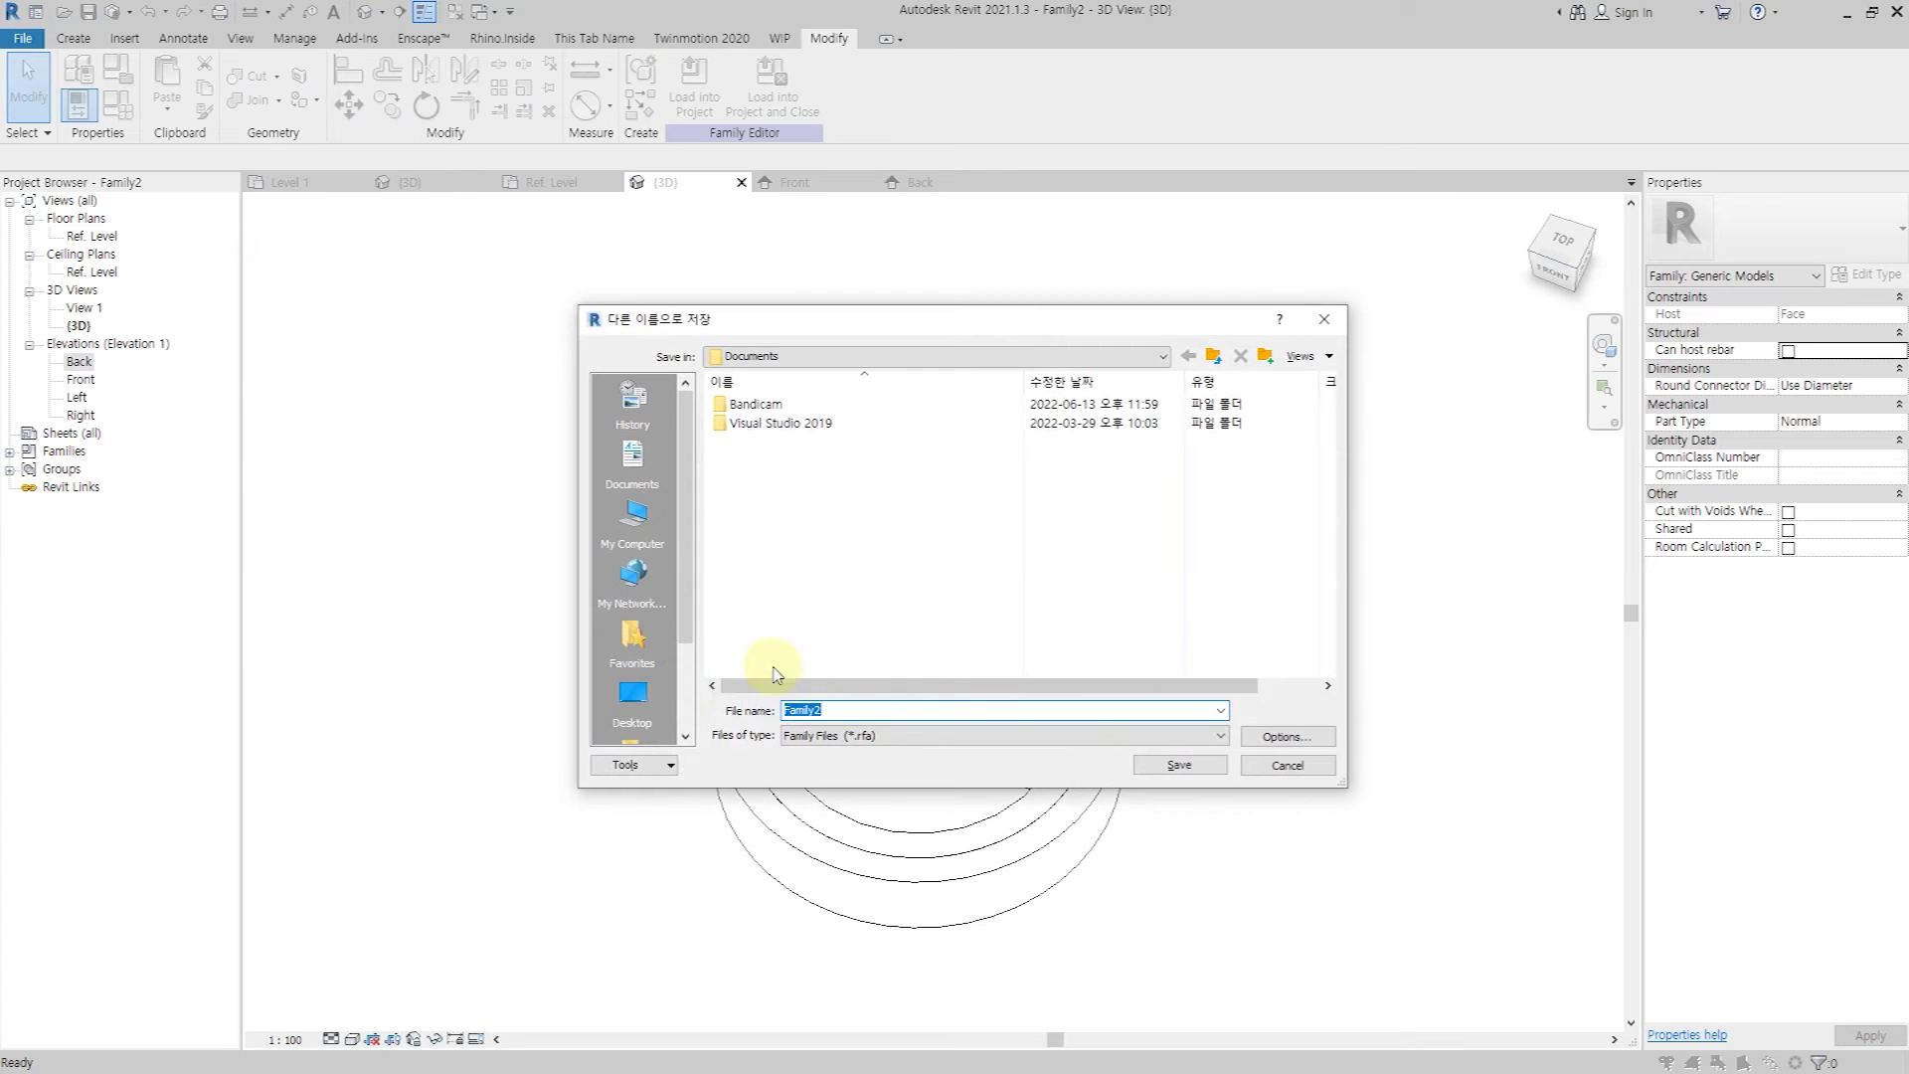
pyautogui.click(663, 695)
pyautogui.click(920, 577)
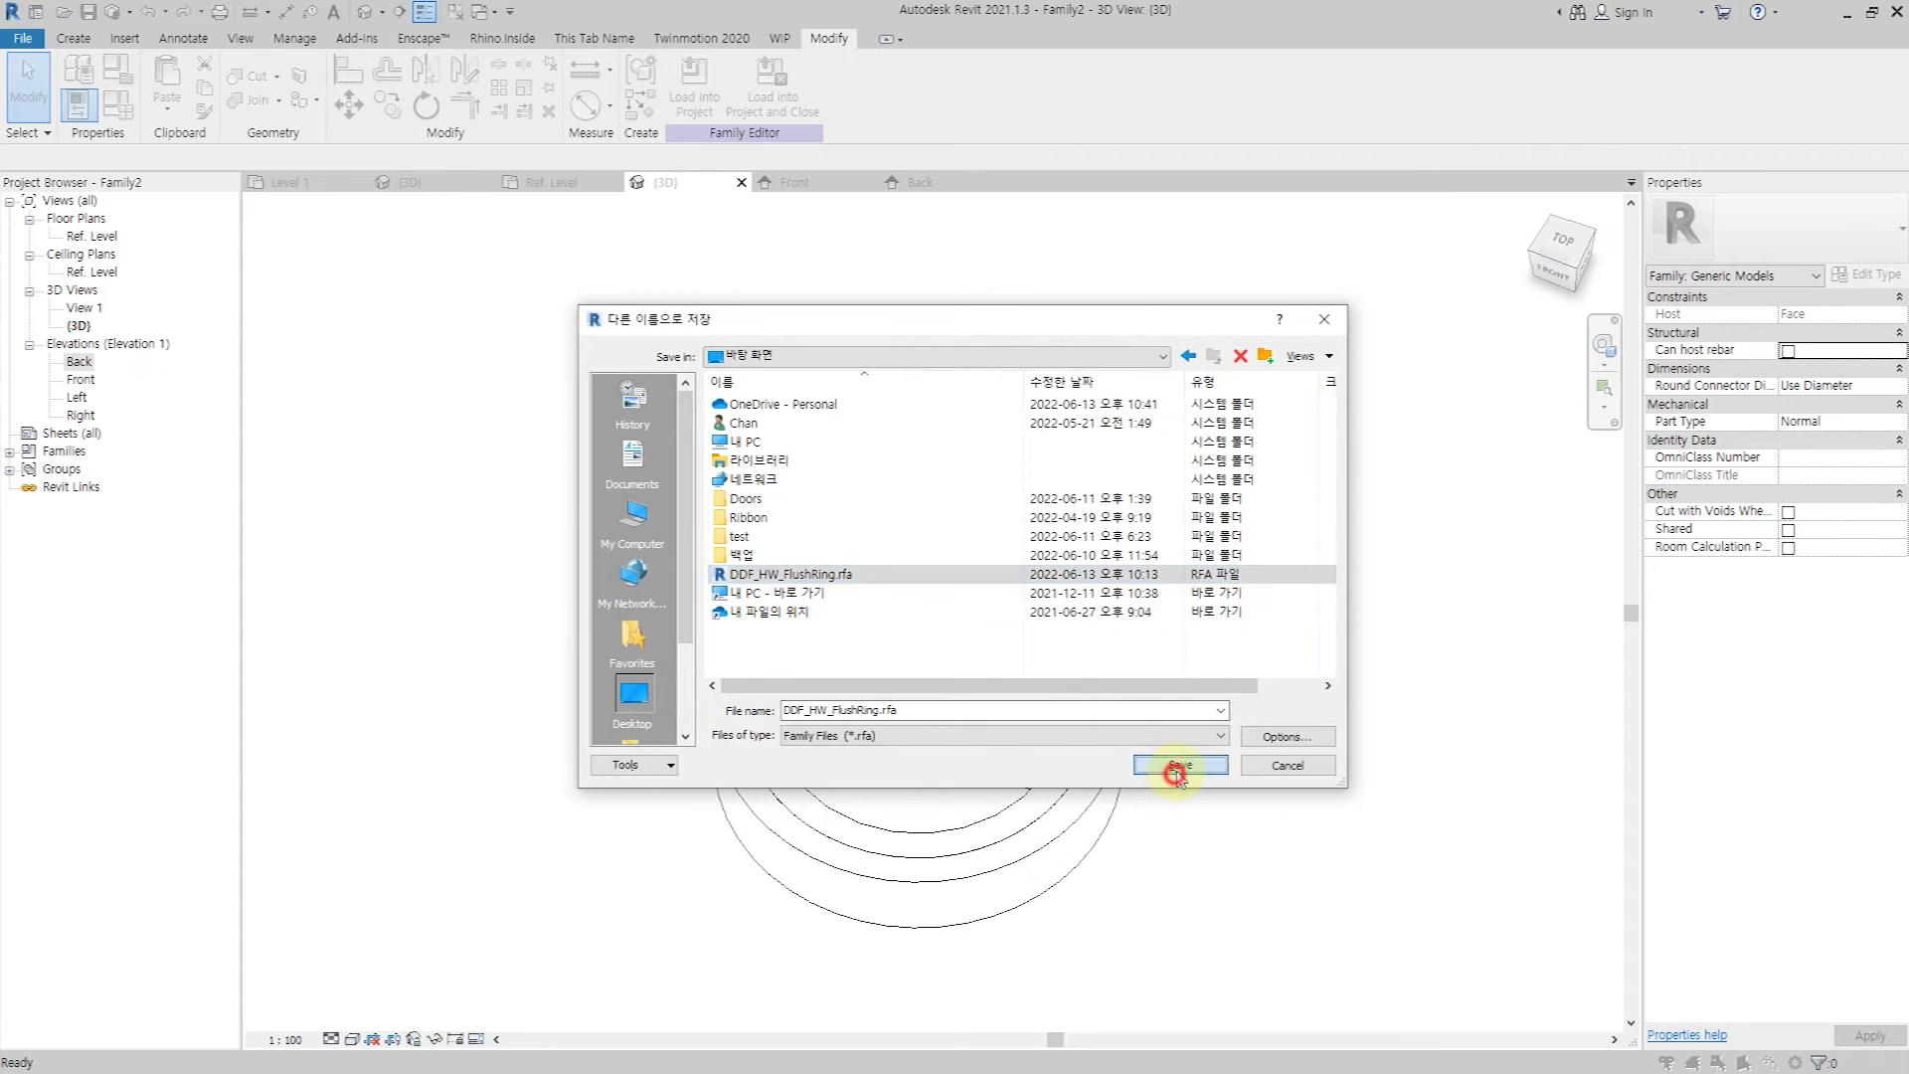
pyautogui.click(1175, 775)
pyautogui.click(908, 565)
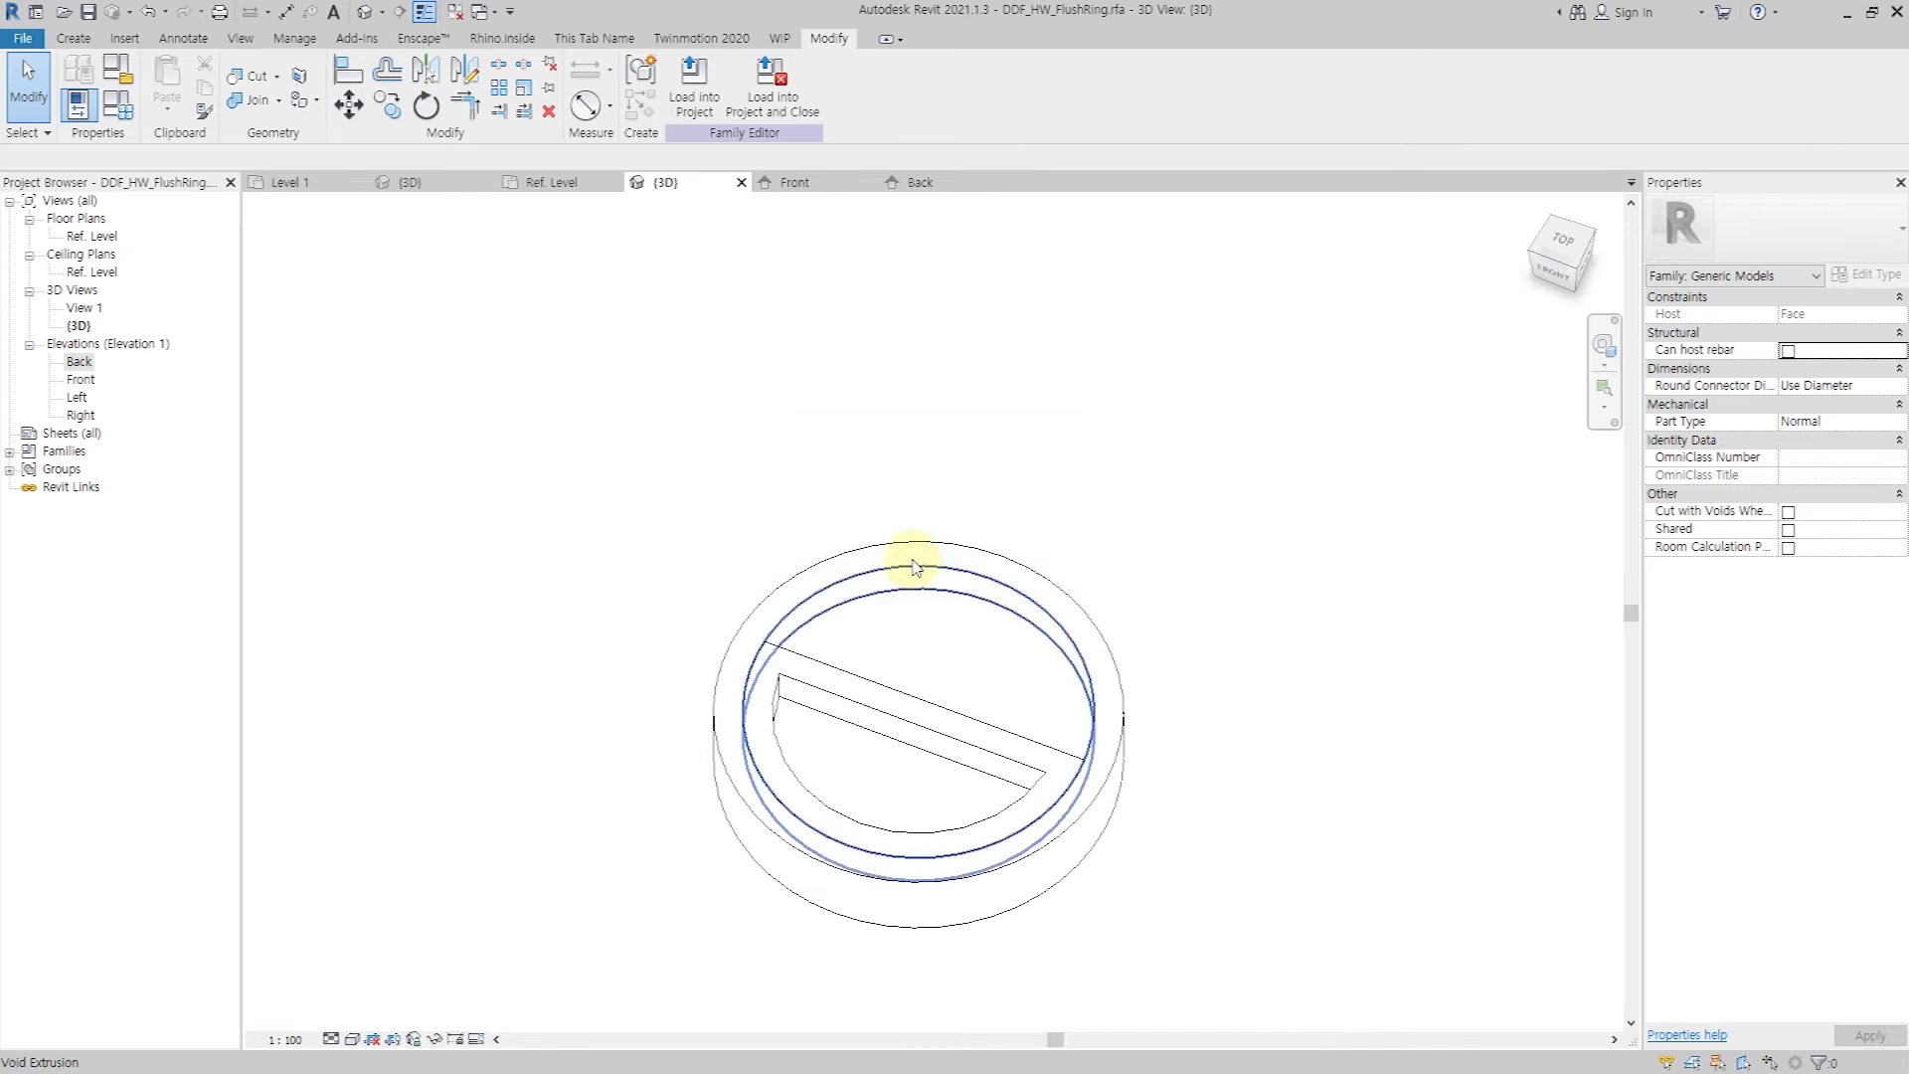
# Close the extra views and load the flush ring into the Family1 door family.
pyautogui.click(456, 12)
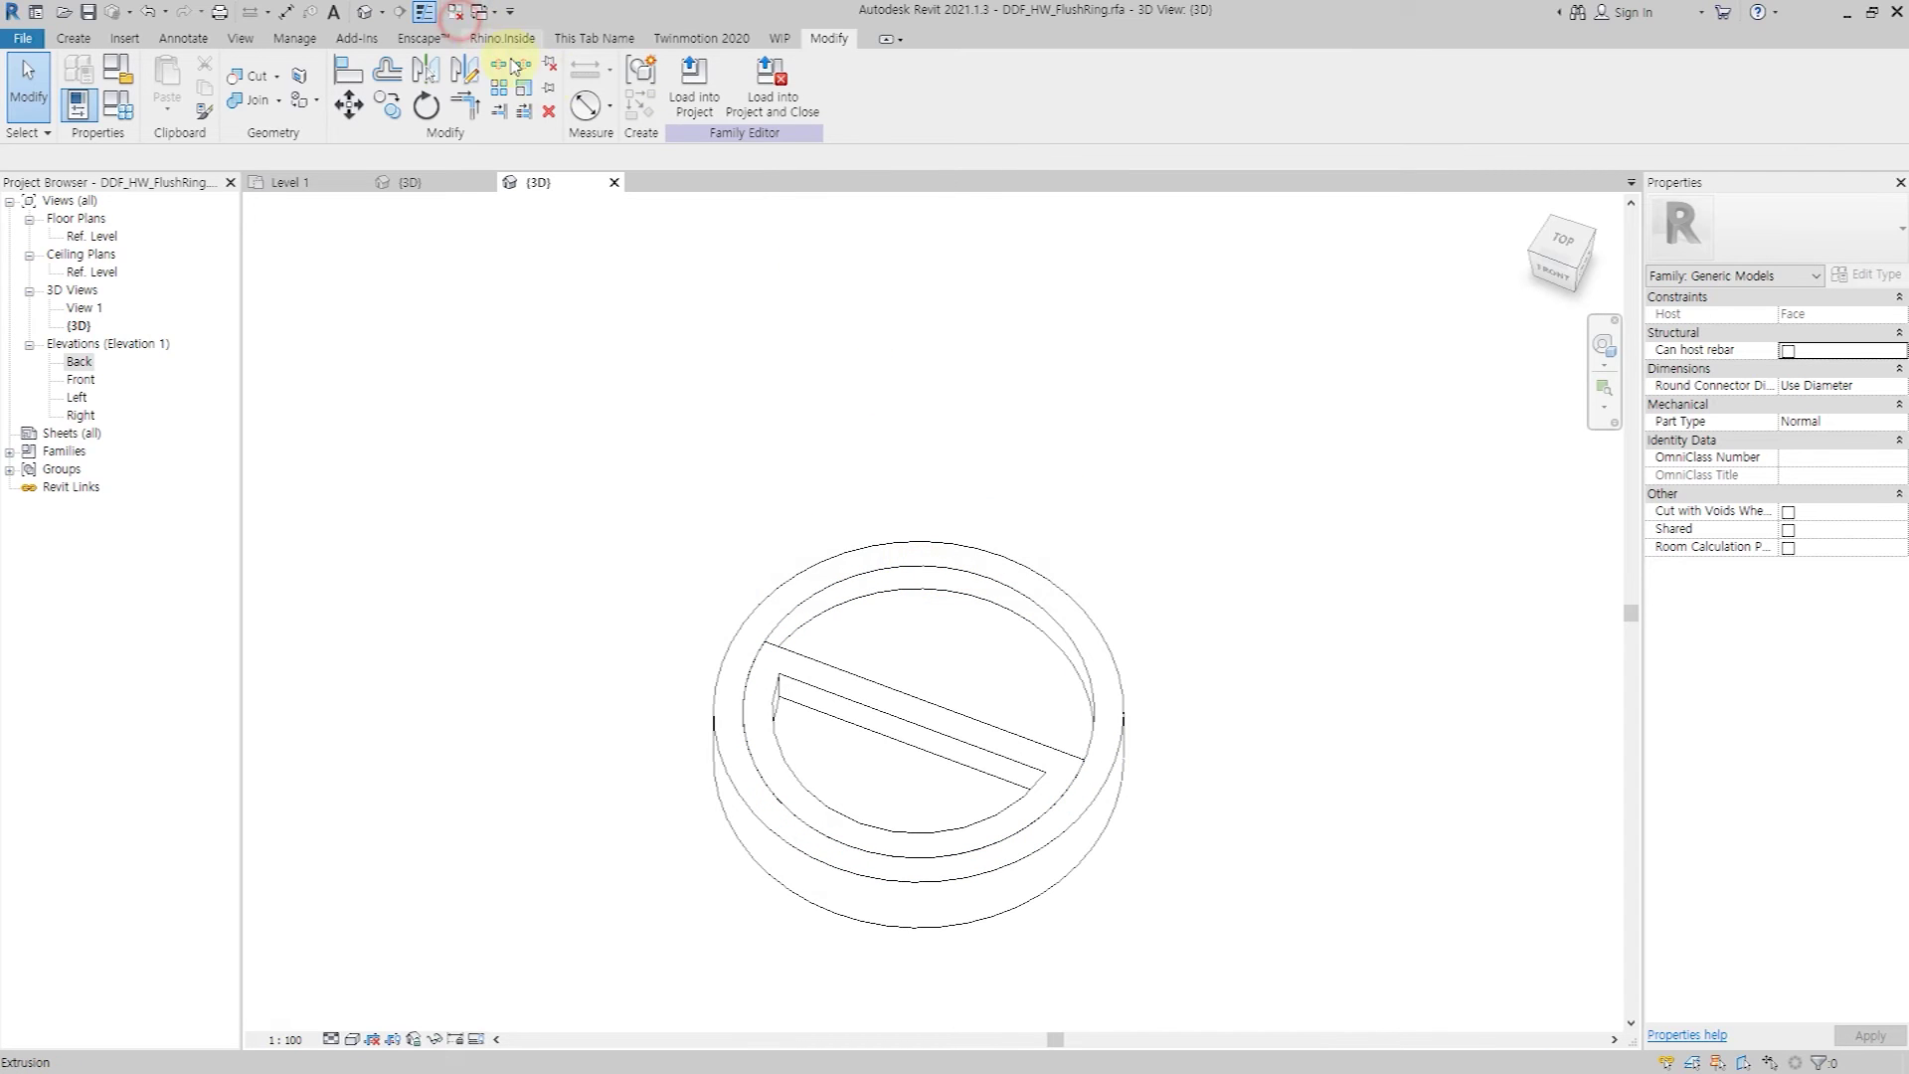
pyautogui.click(781, 119)
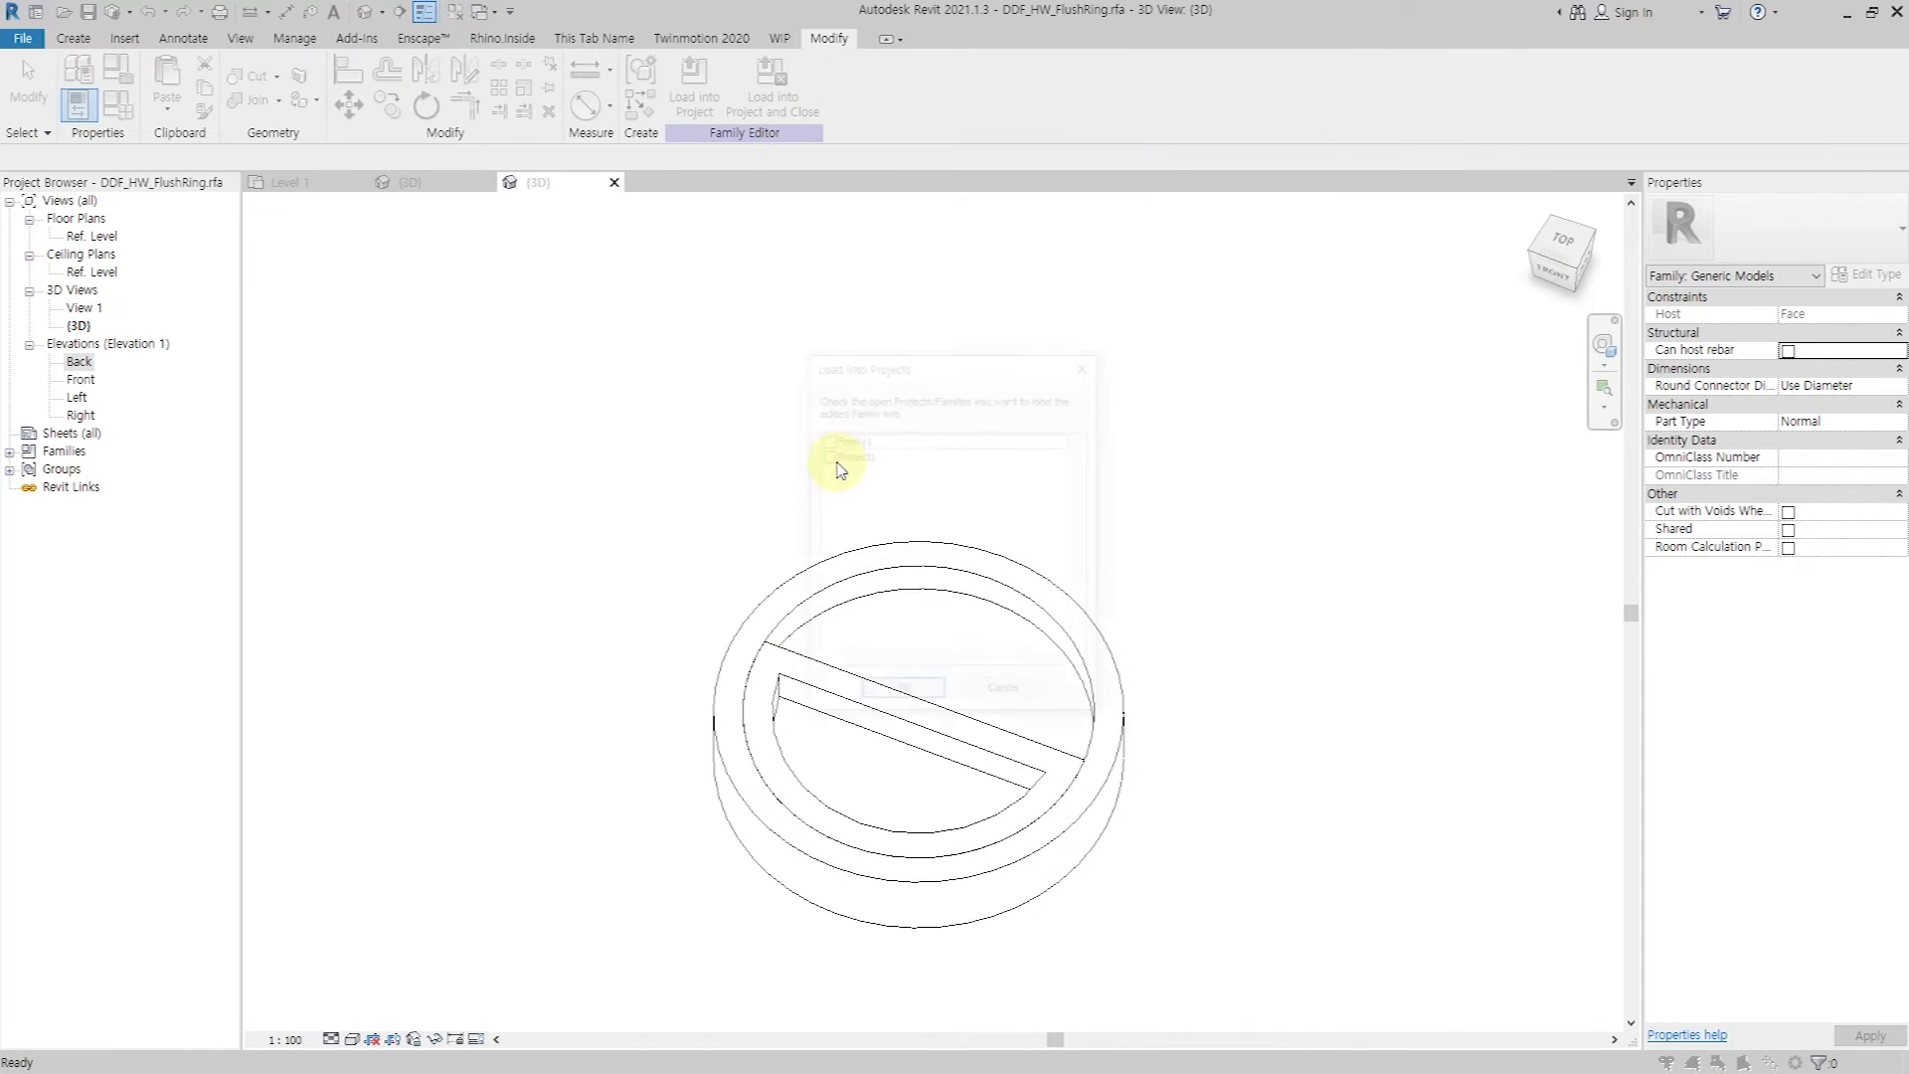
pyautogui.click(929, 702)
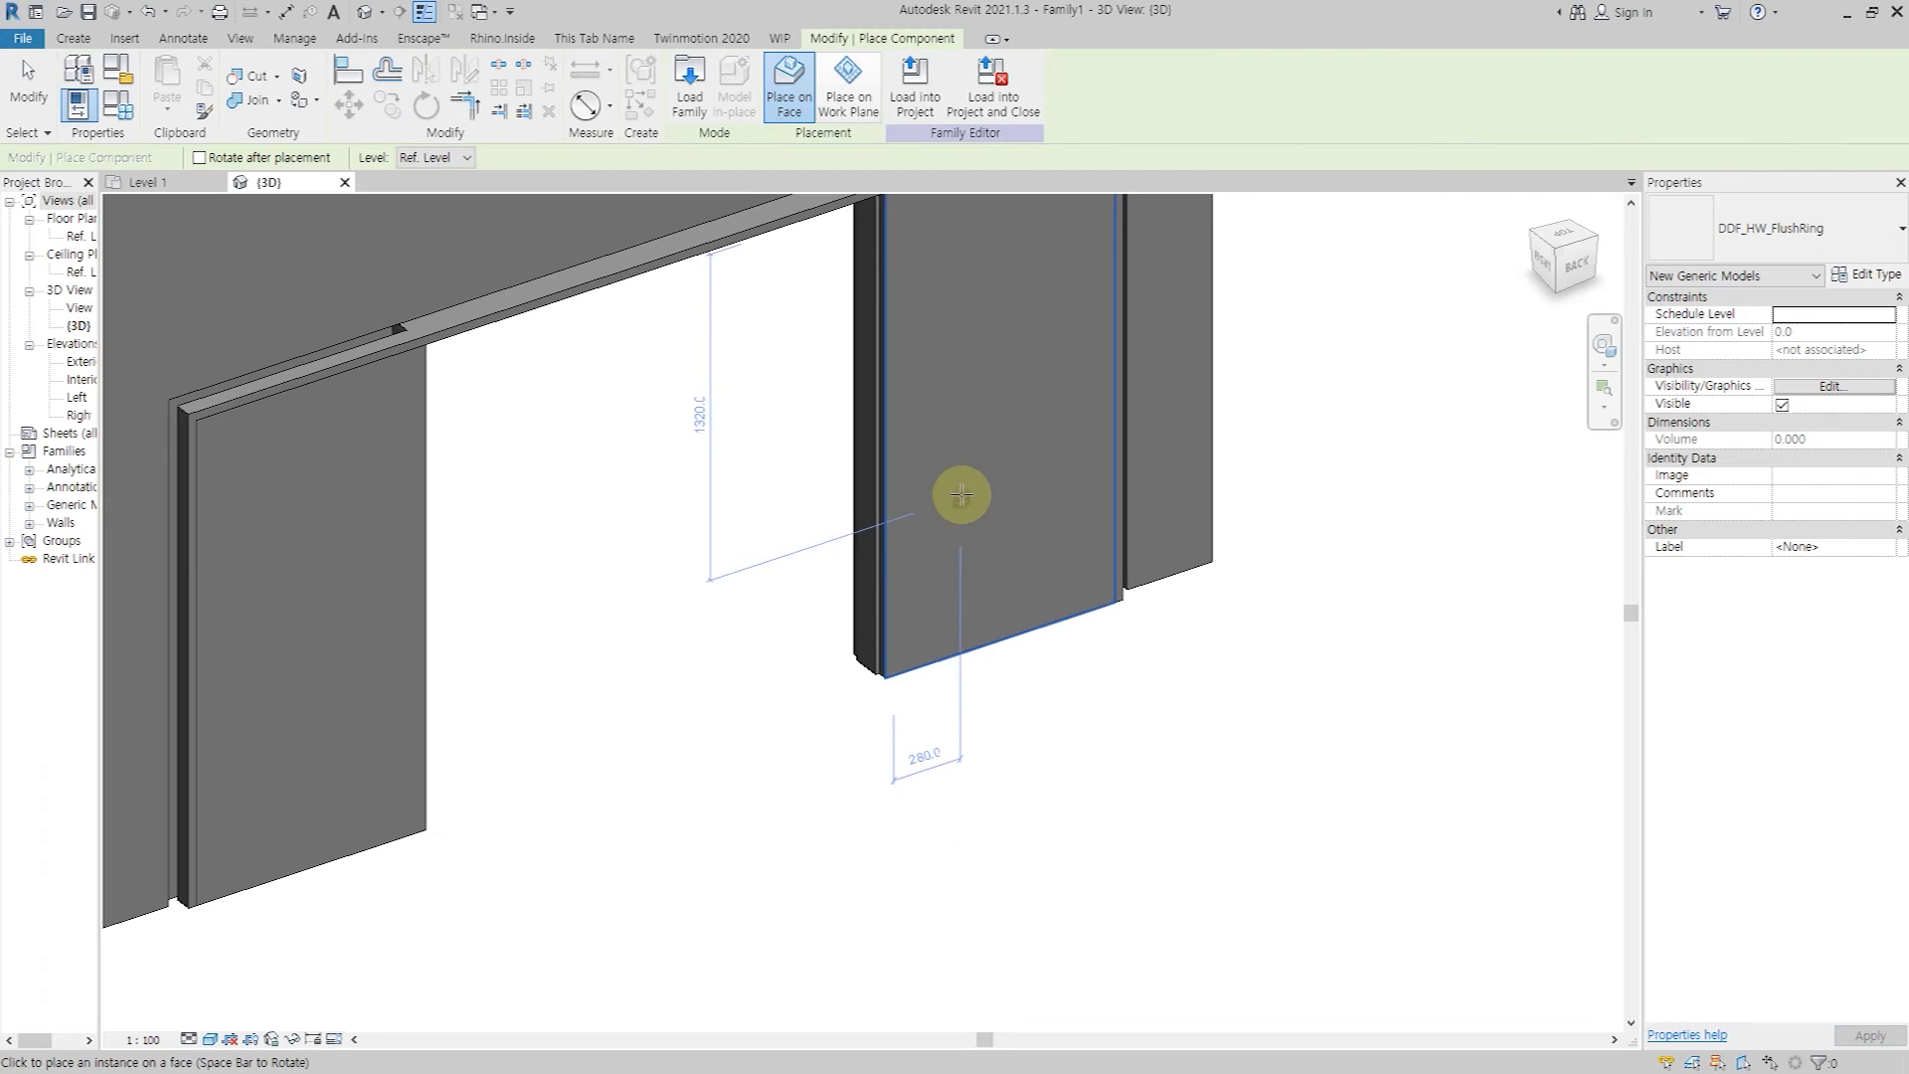
# Place a single flush ring on the door panel's face.
pyautogui.click(1057, 413)
pyautogui.press('Escape')
pyautogui.press('Escape')
pyautogui.scroll(2, 1074, 418)
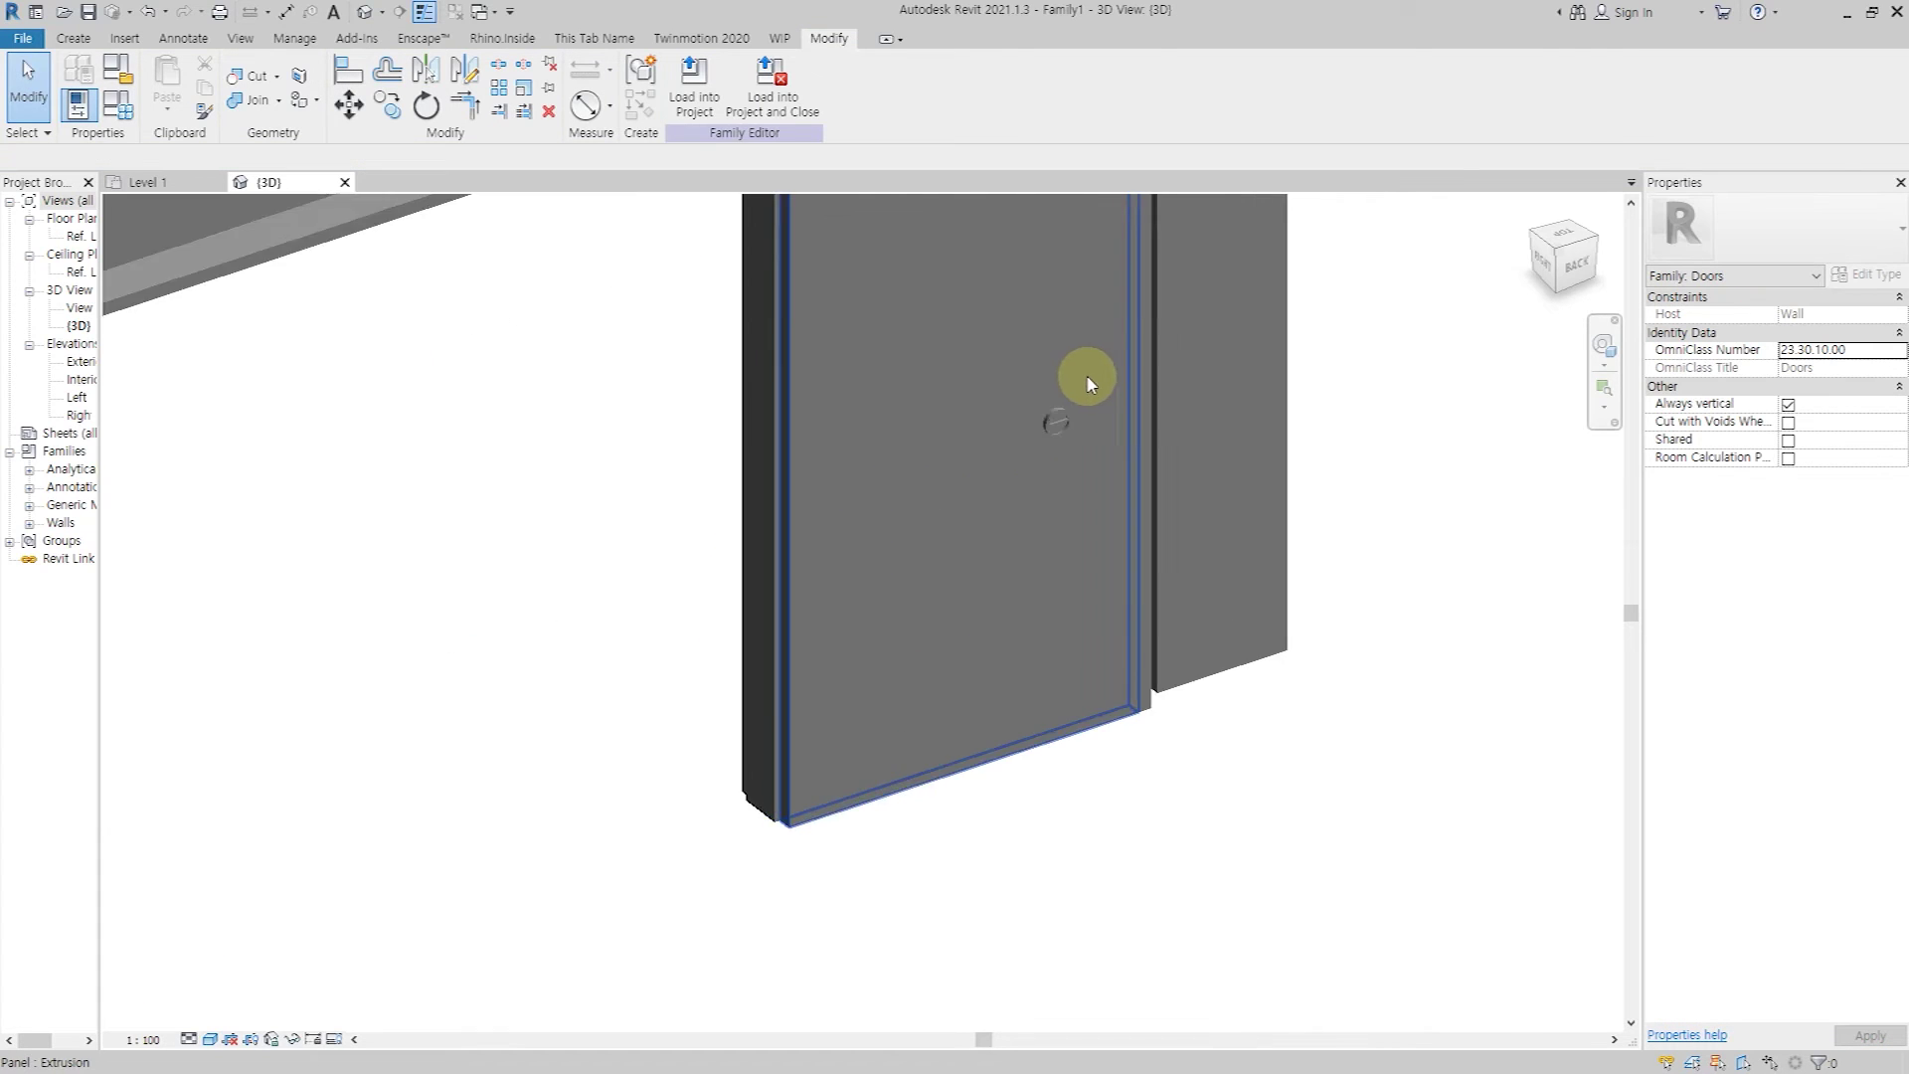
pyautogui.scroll(4, 1087, 383)
# Open the Exterior elevation from the Project Browser.
pyautogui.moveTo(100, 602); pyautogui.dragTo(334, 596)
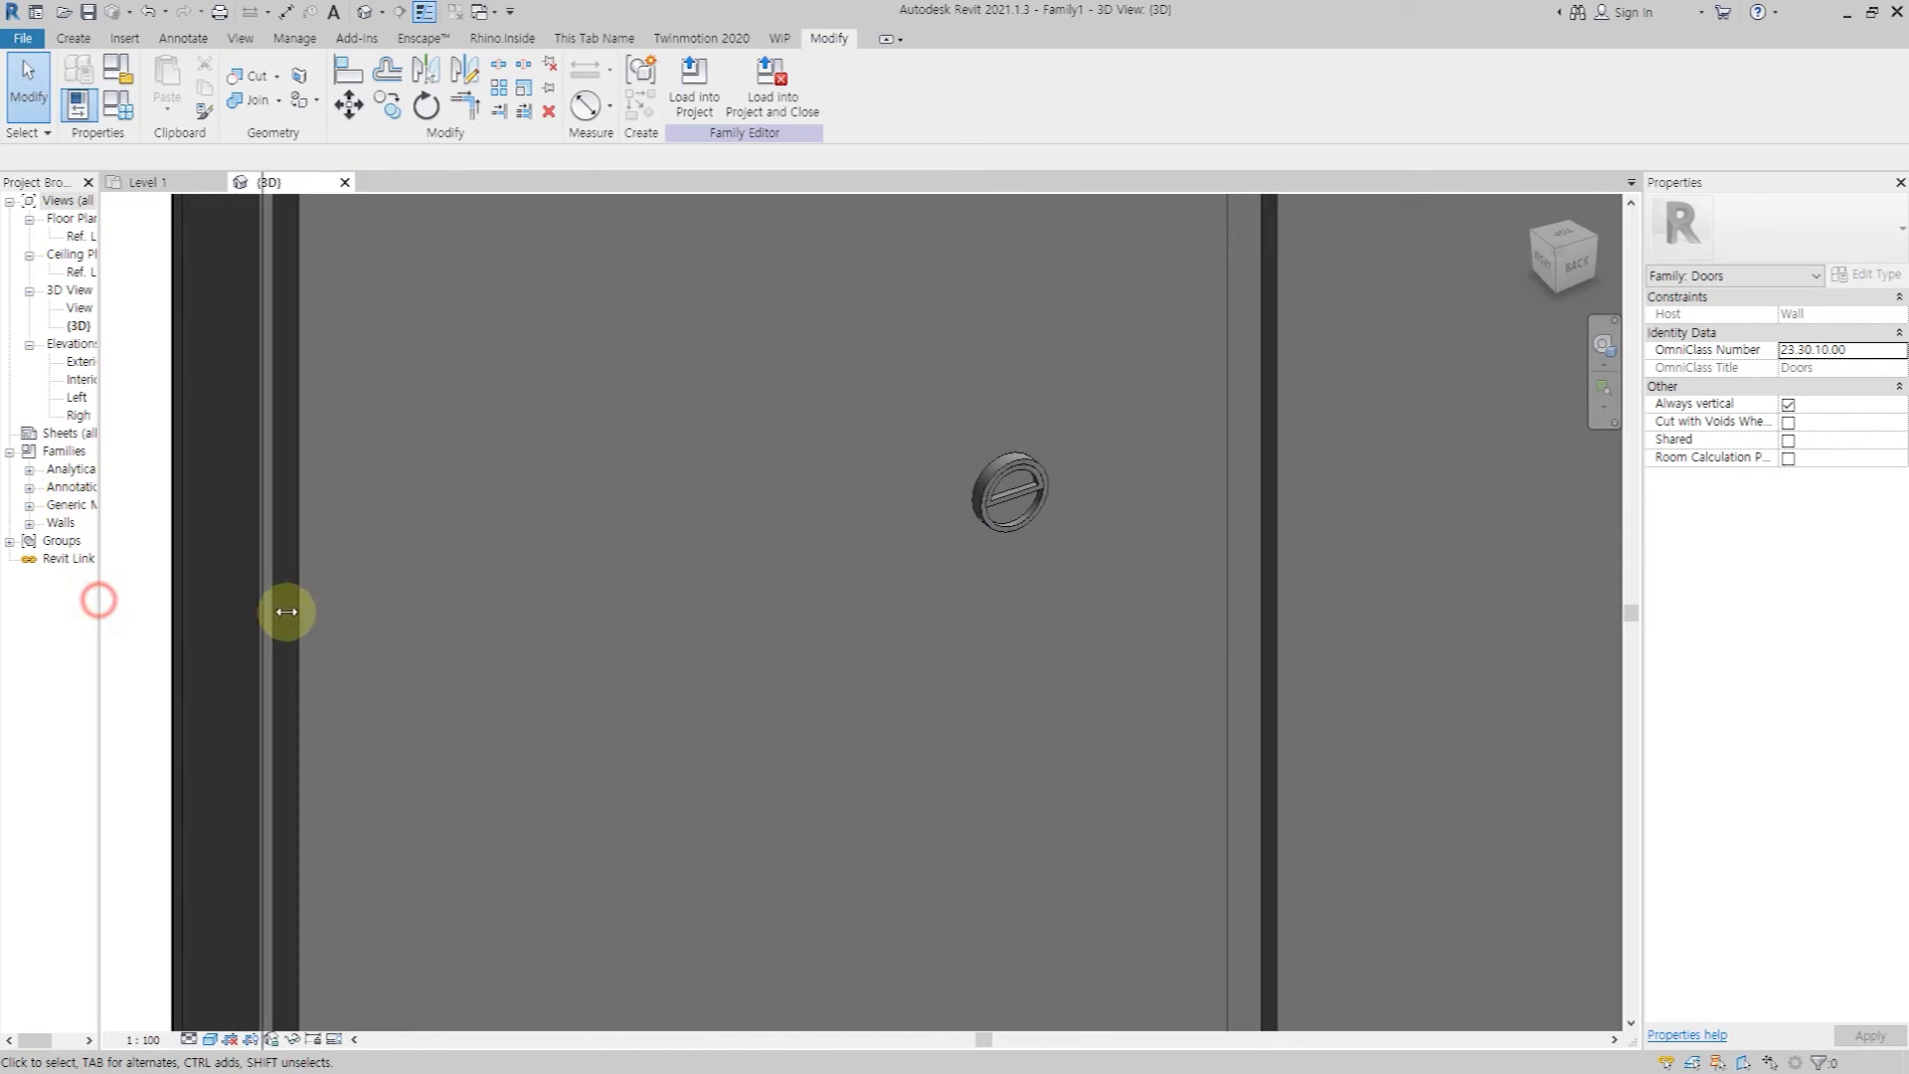
pyautogui.moveTo(333, 518); pyautogui.dragTo(253, 518)
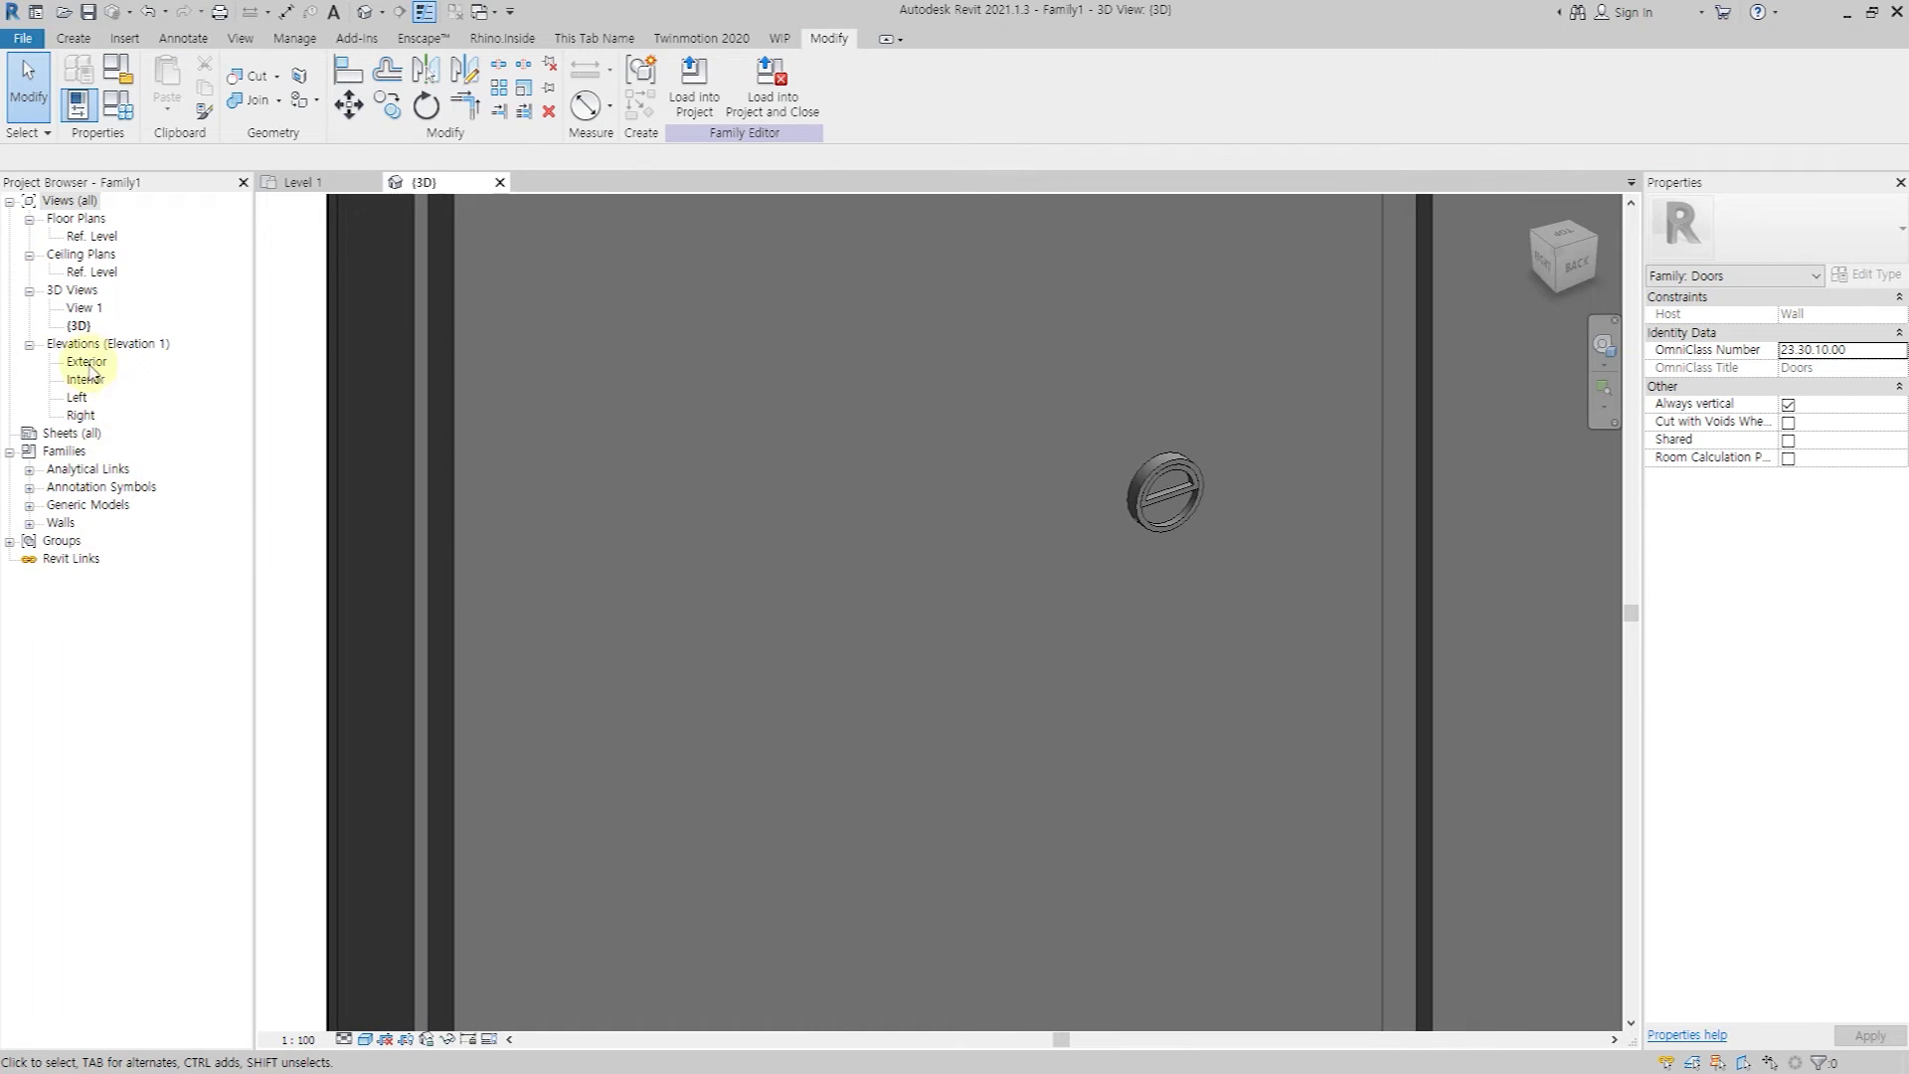
pyautogui.doubleClick(90, 361)
pyautogui.scroll(1, 1173, 537)
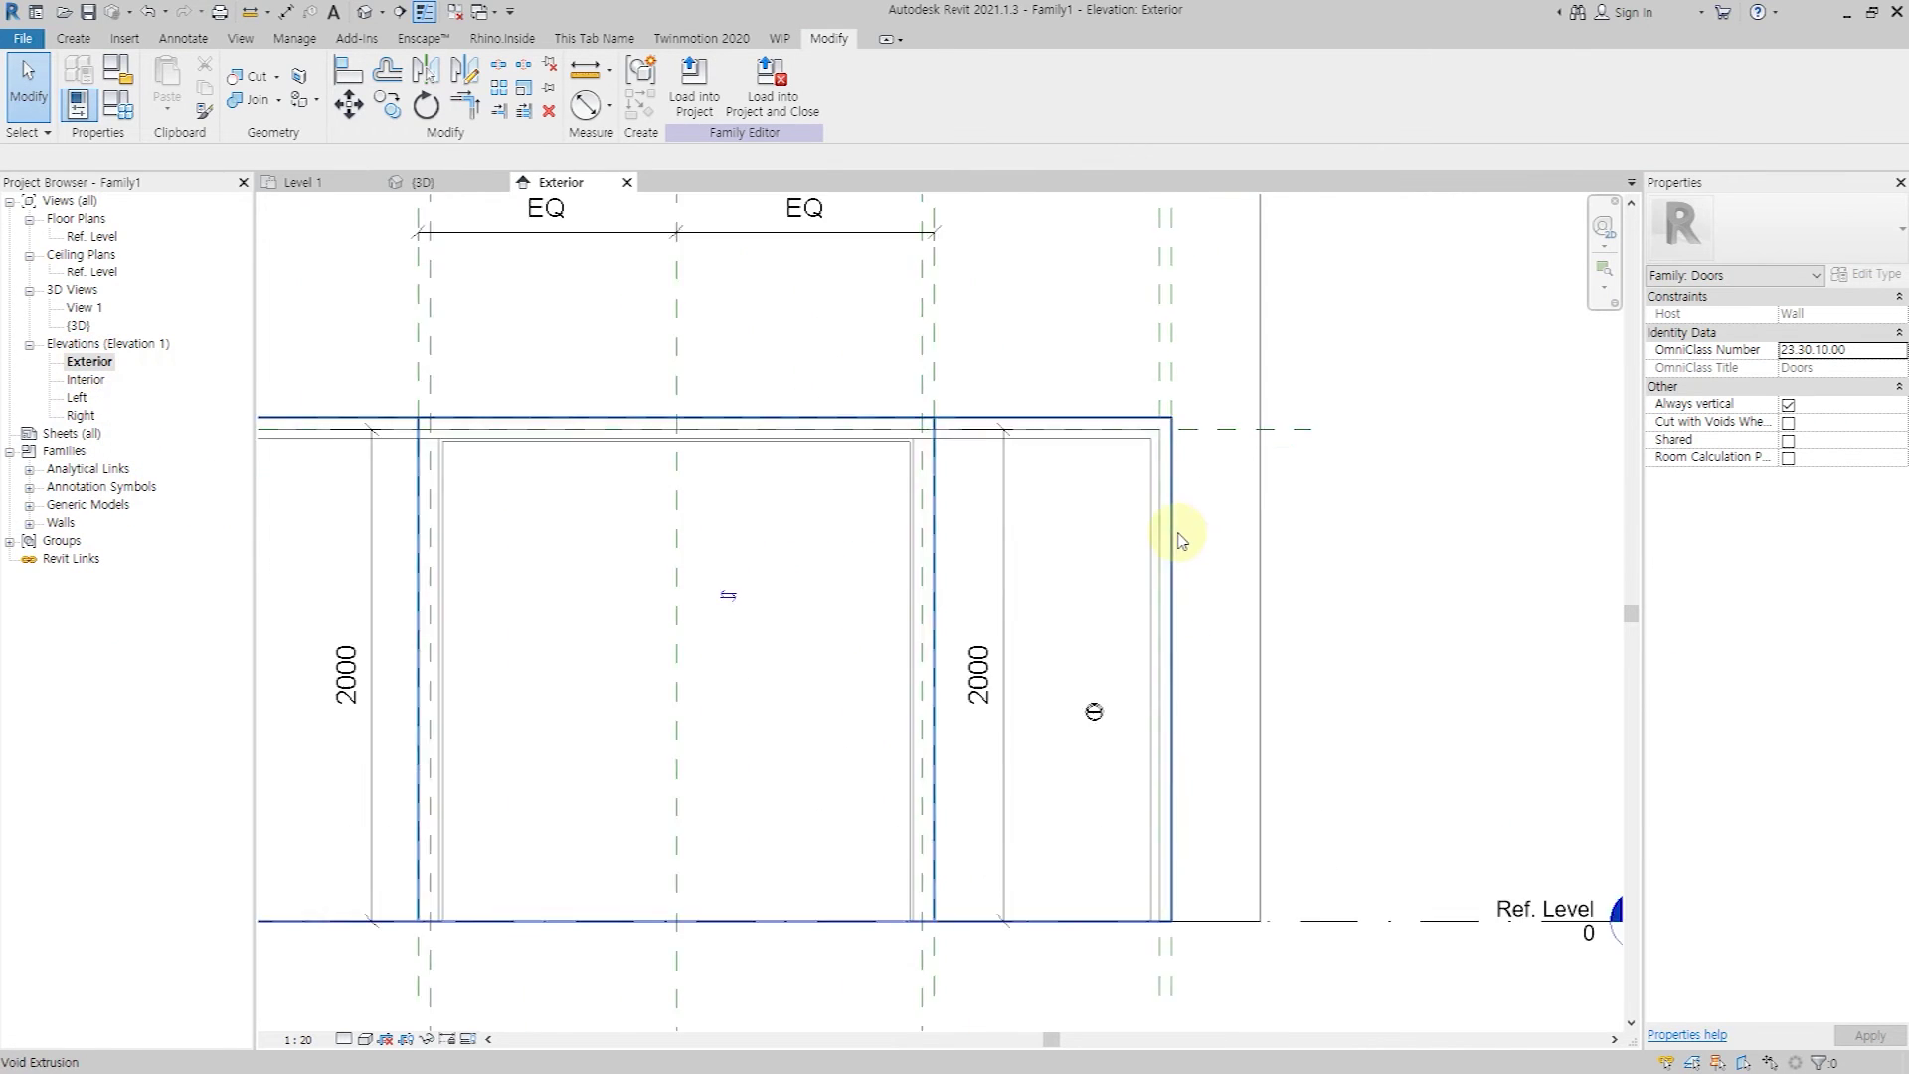
# Dimension the ring to the panel edge, then delete the misplaced 265 dimension.
pyautogui.scroll(2, 1173, 537)
pyautogui.press('d')
pyautogui.press('i')
pyautogui.scroll(1, 1056, 795)
pyautogui.click(1056, 795)
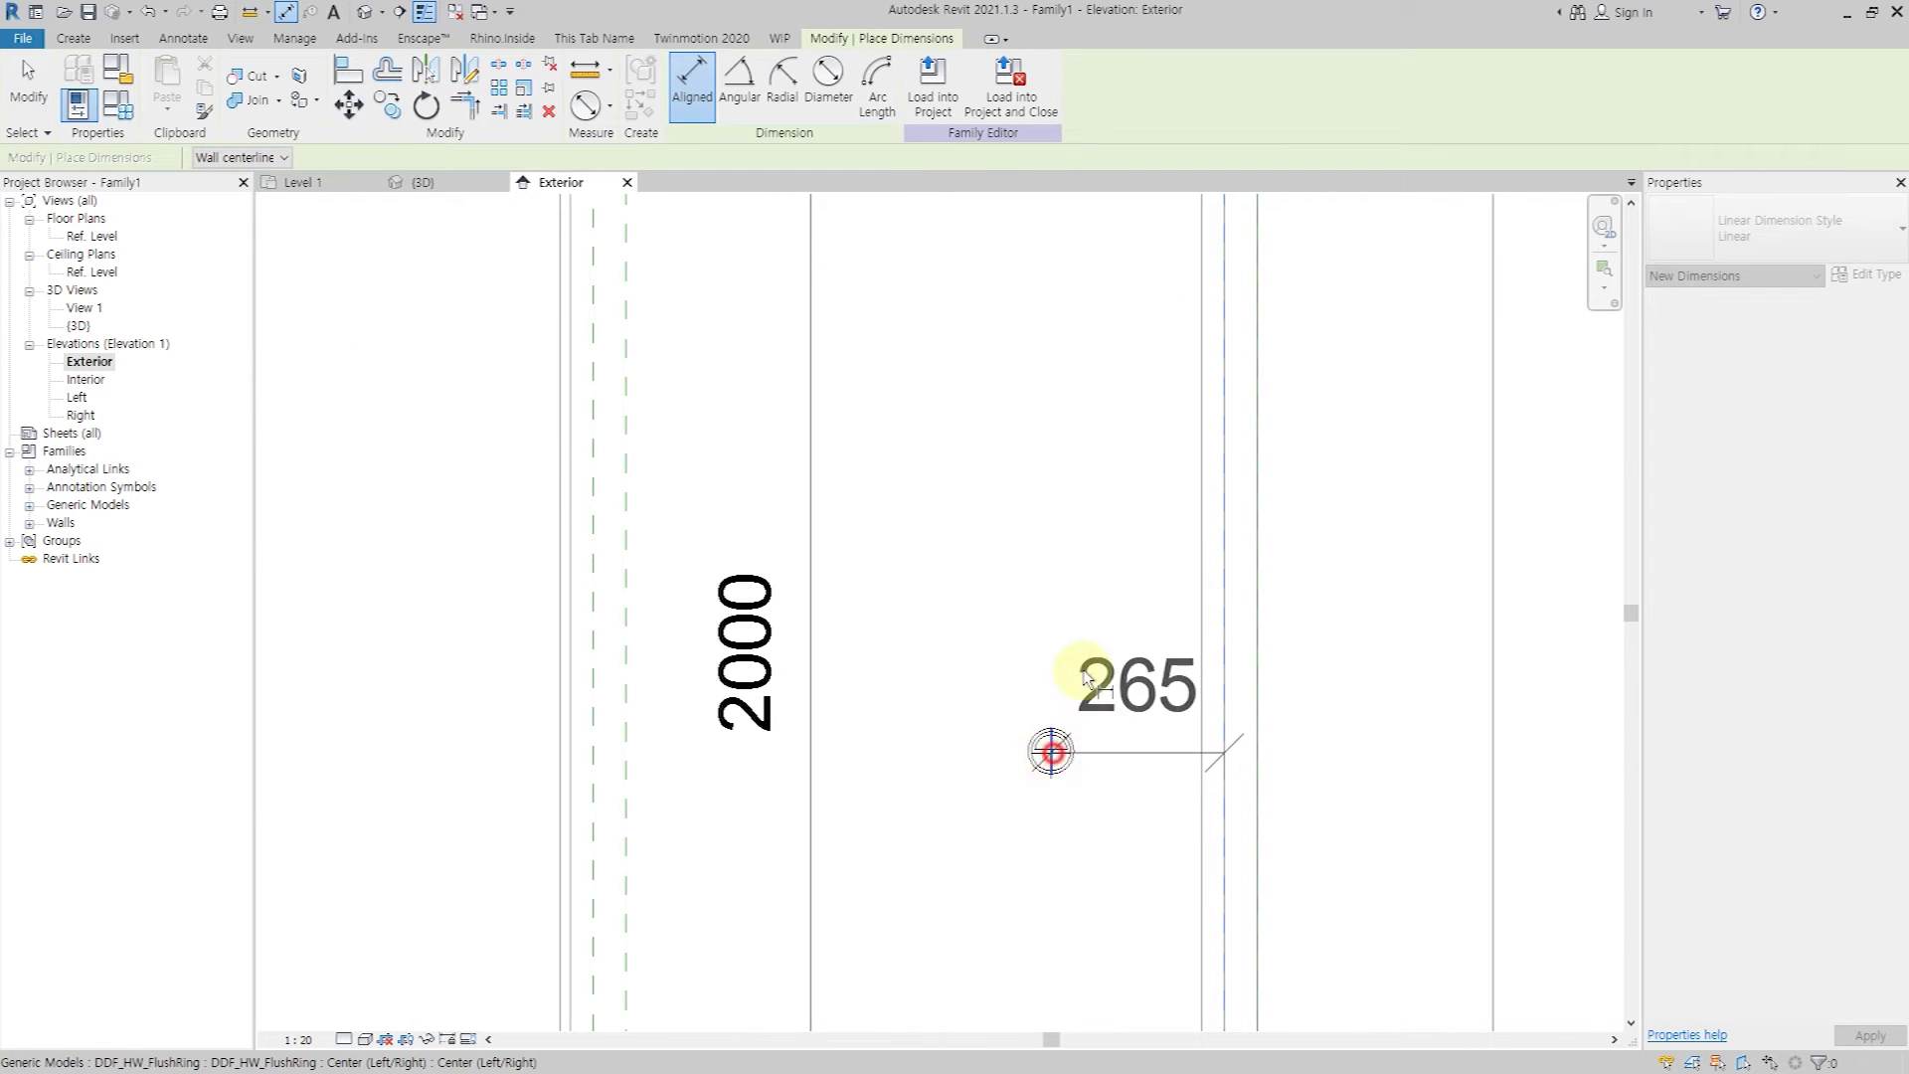
pyautogui.click(1051, 753)
pyautogui.press('space')
pyautogui.press('Escape')
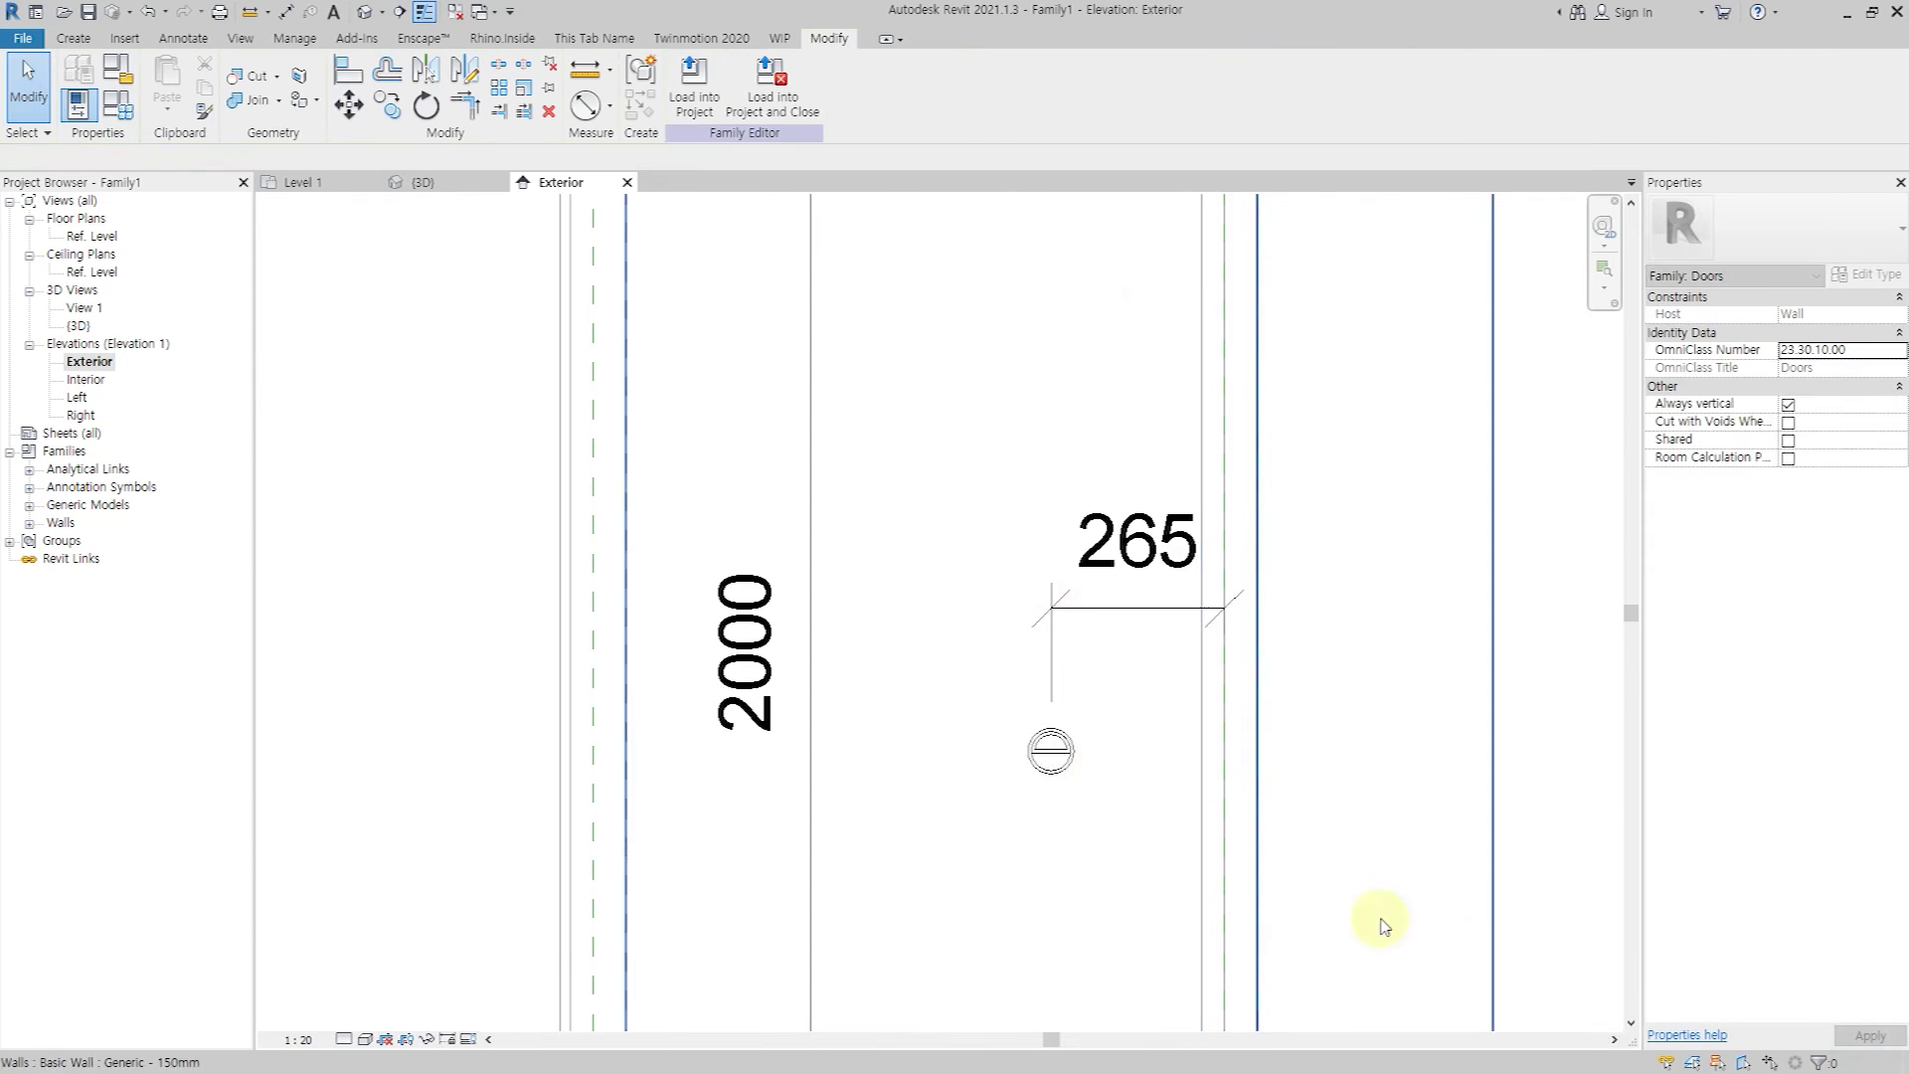
pyautogui.click(1054, 754)
pyautogui.click(1117, 625)
pyautogui.press('Delete')
pyautogui.click(1051, 753)
pyautogui.click(1102, 772)
# Re-dimension the flush ring 265 from the panel edge with Aligned Dimension (DI).
pyautogui.press('d')
pyautogui.press('i')
pyautogui.scroll(-3, 1106, 774)
pyautogui.scroll(3, 1096, 714)
pyautogui.click(1096, 714)
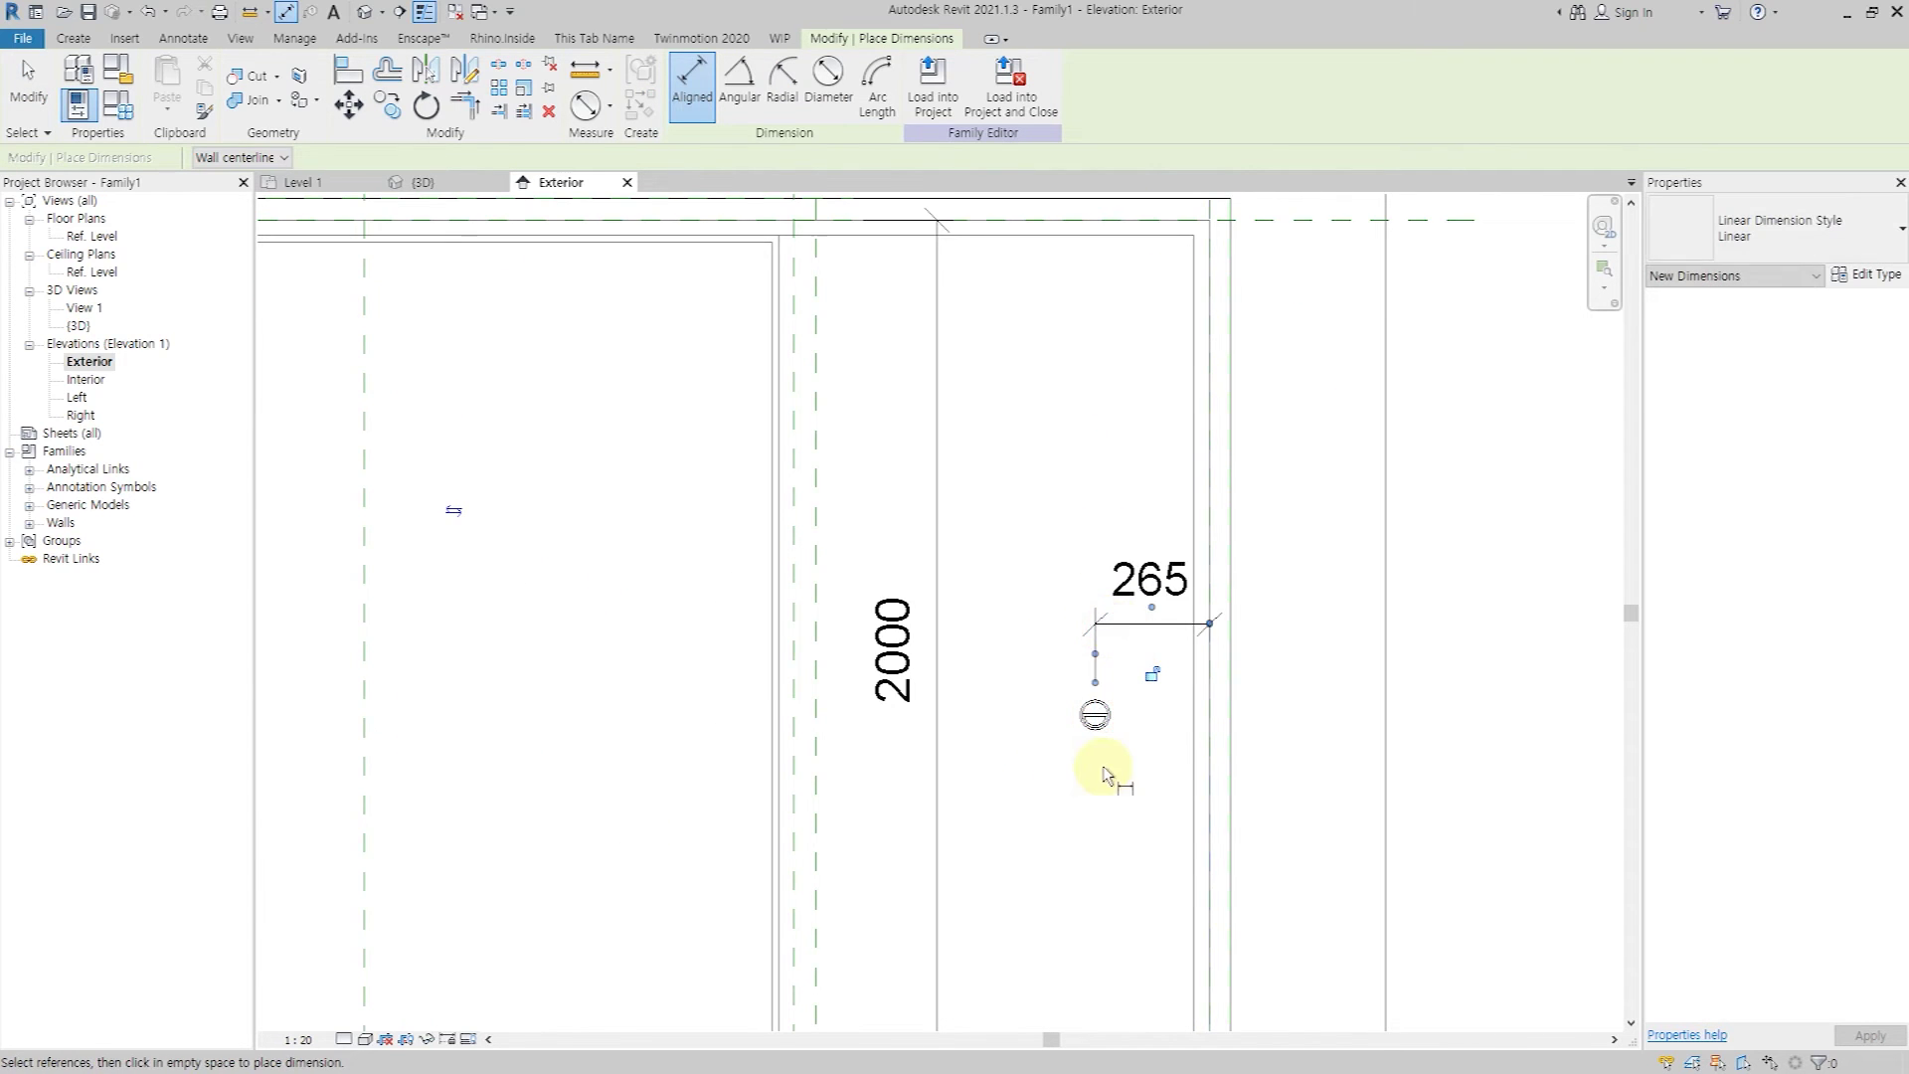
pyautogui.press('Escape')
pyautogui.press('Escape')
pyautogui.scroll(-2, 1106, 765)
# Draw a horizontal reference plane at handle height, dimensioned 771 above Ref. Level.
pyautogui.click(1145, 95)
pyautogui.scroll(-2, 1382, 596)
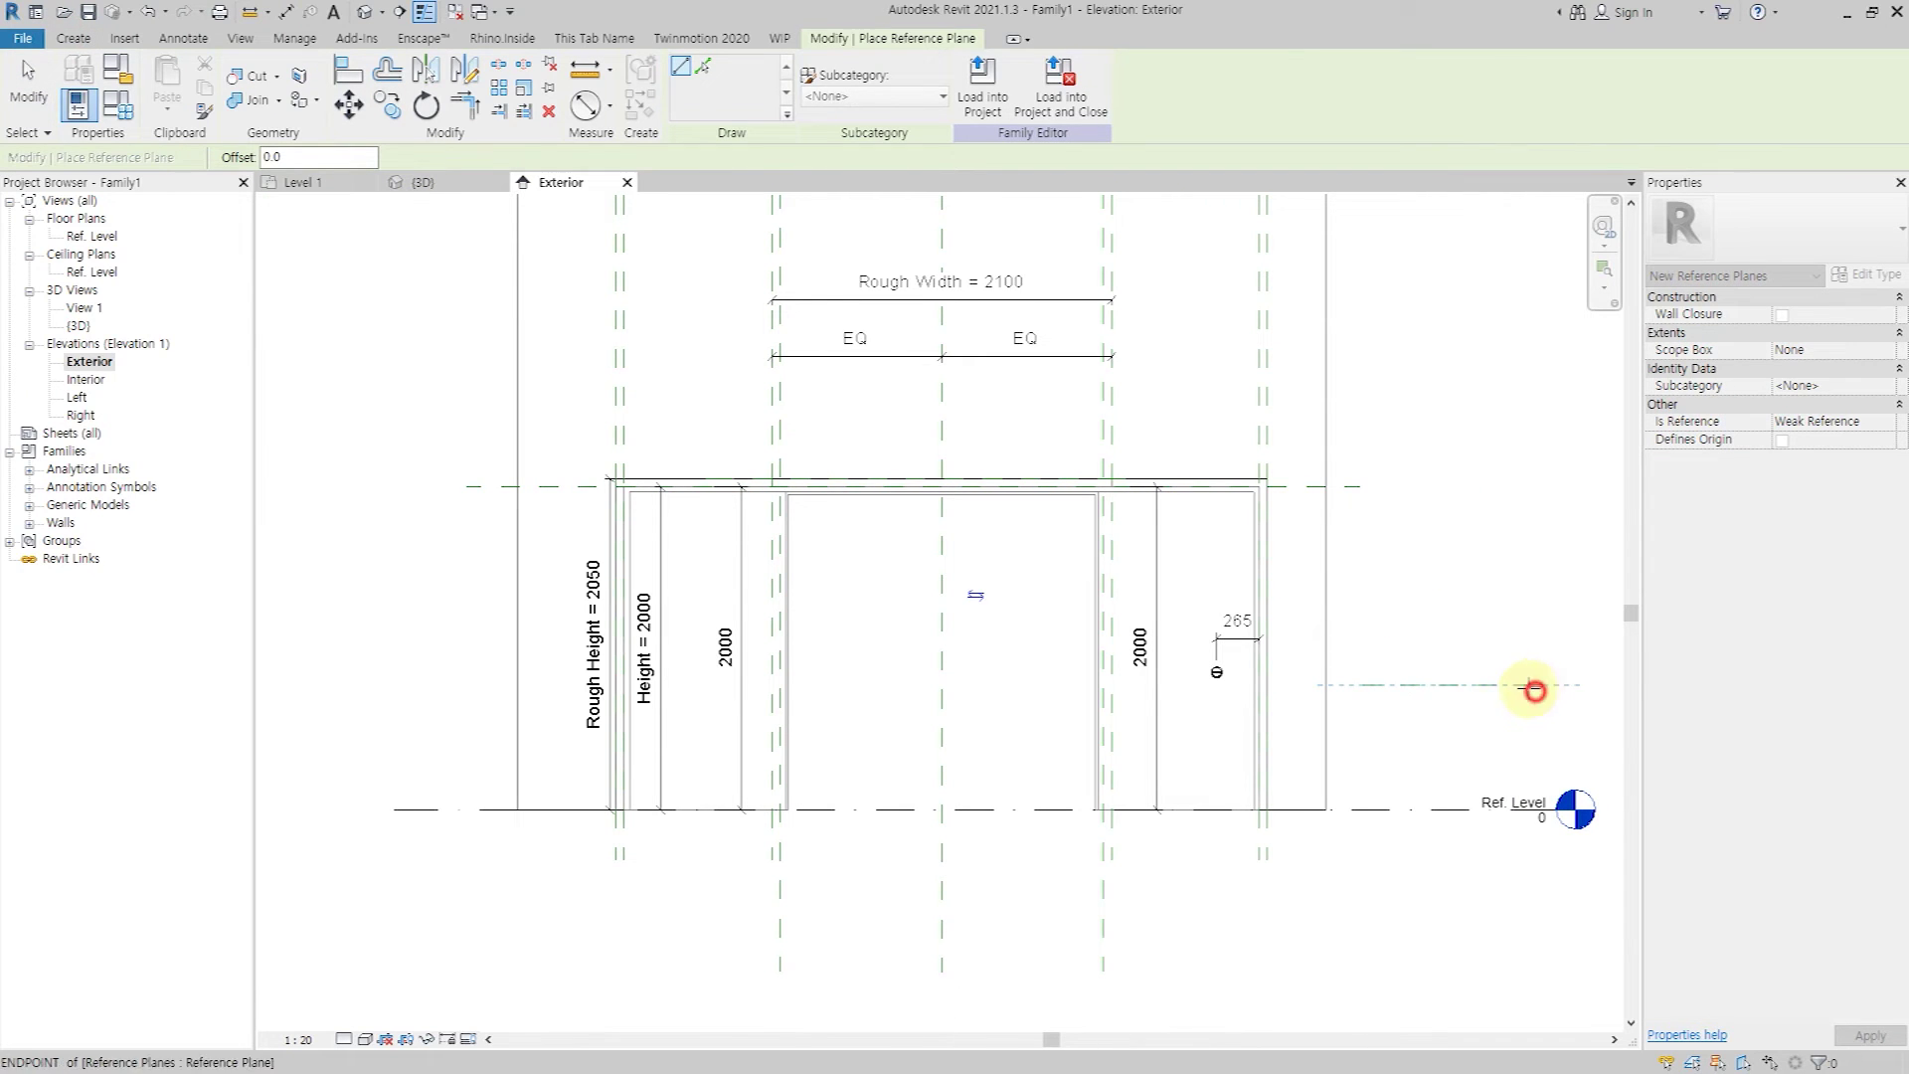
pyautogui.click(1536, 690)
pyautogui.press('d')
pyautogui.press('i')
pyautogui.click(1429, 810)
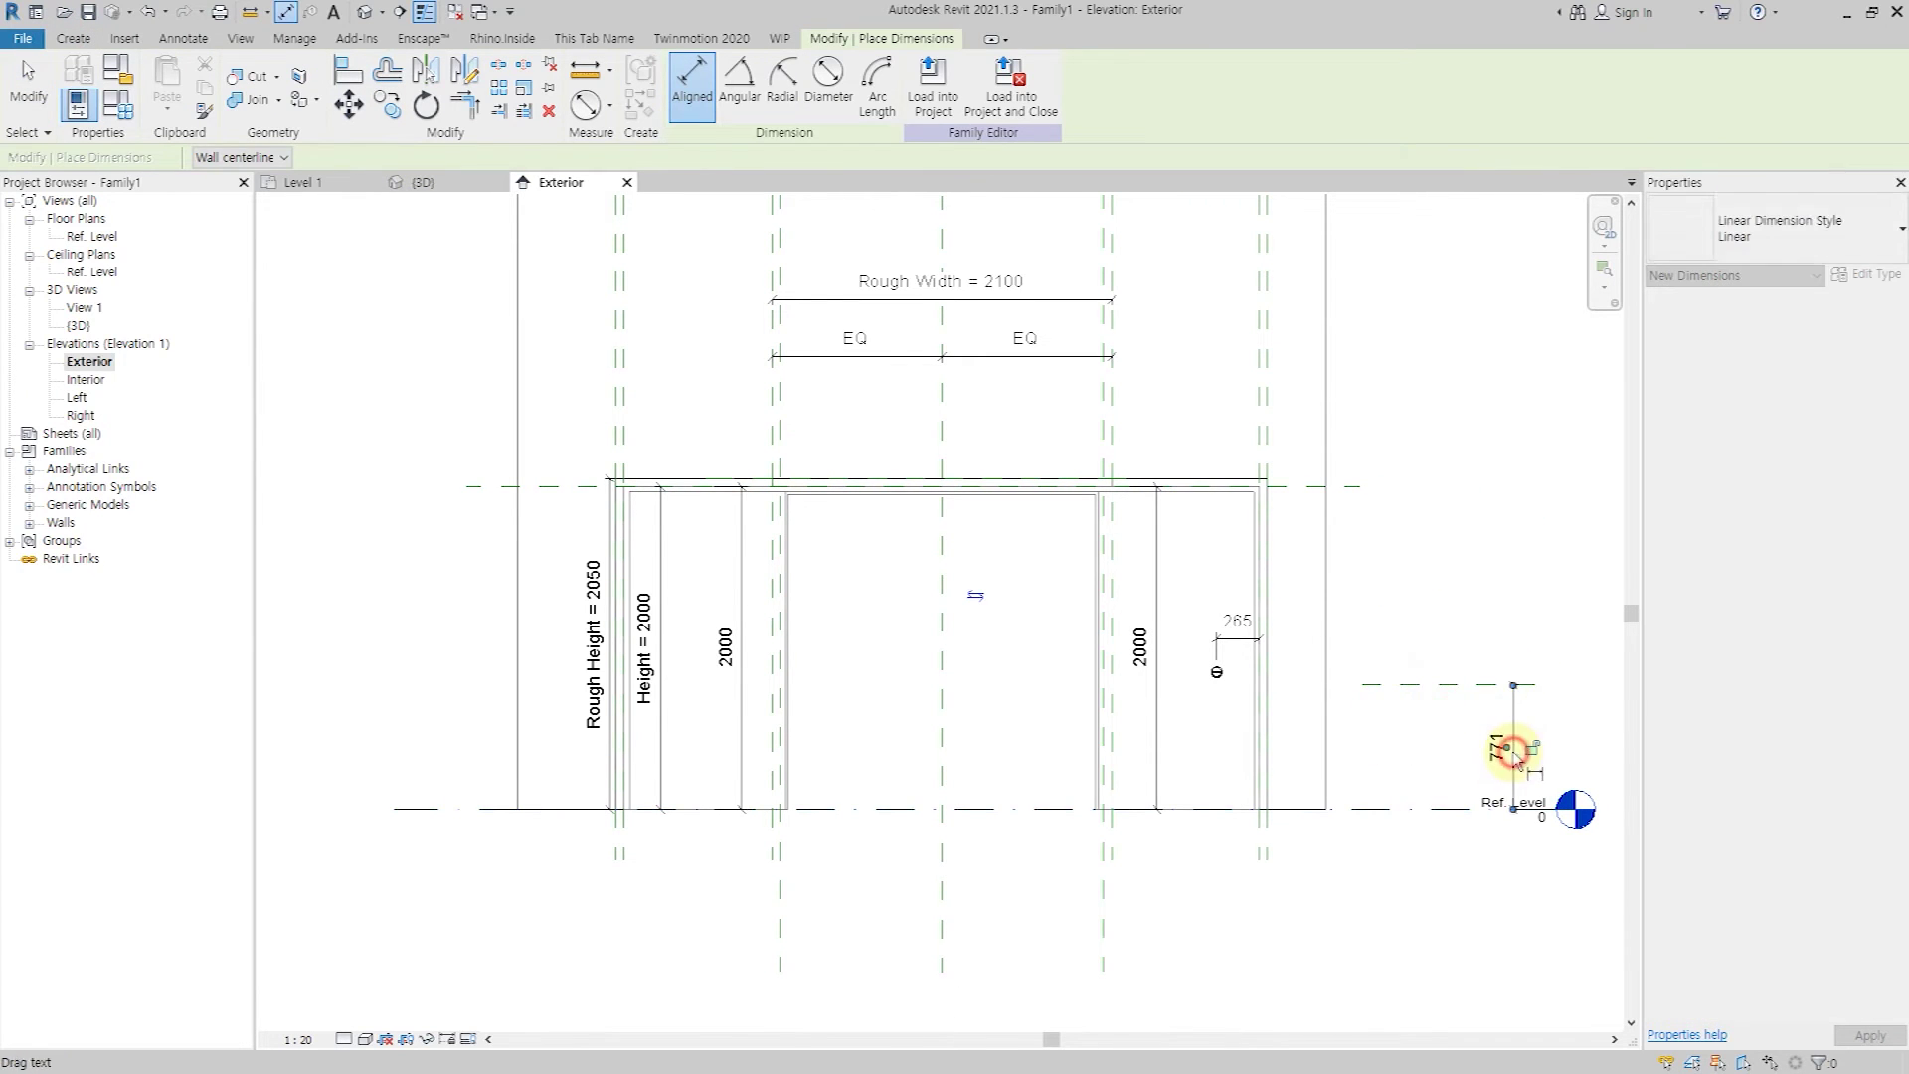
pyautogui.click(1390, 684)
pyautogui.press('Escape')
# Align (AL) the flush ring's centre to the new reference plane.
pyautogui.press('a')
pyautogui.press('l')
pyautogui.scroll(2, 1211, 679)
pyautogui.click(1198, 676)
pyautogui.scroll(5, 1154, 647)
pyautogui.scroll(2, 1158, 641)
pyautogui.scroll(-5, 1144, 696)
pyautogui.scroll(-3, 1034, 612)
pyautogui.press('Escape')
pyautogui.press('Escape')
# Change the ring's offset dimension to 100.
pyautogui.click(990, 642)
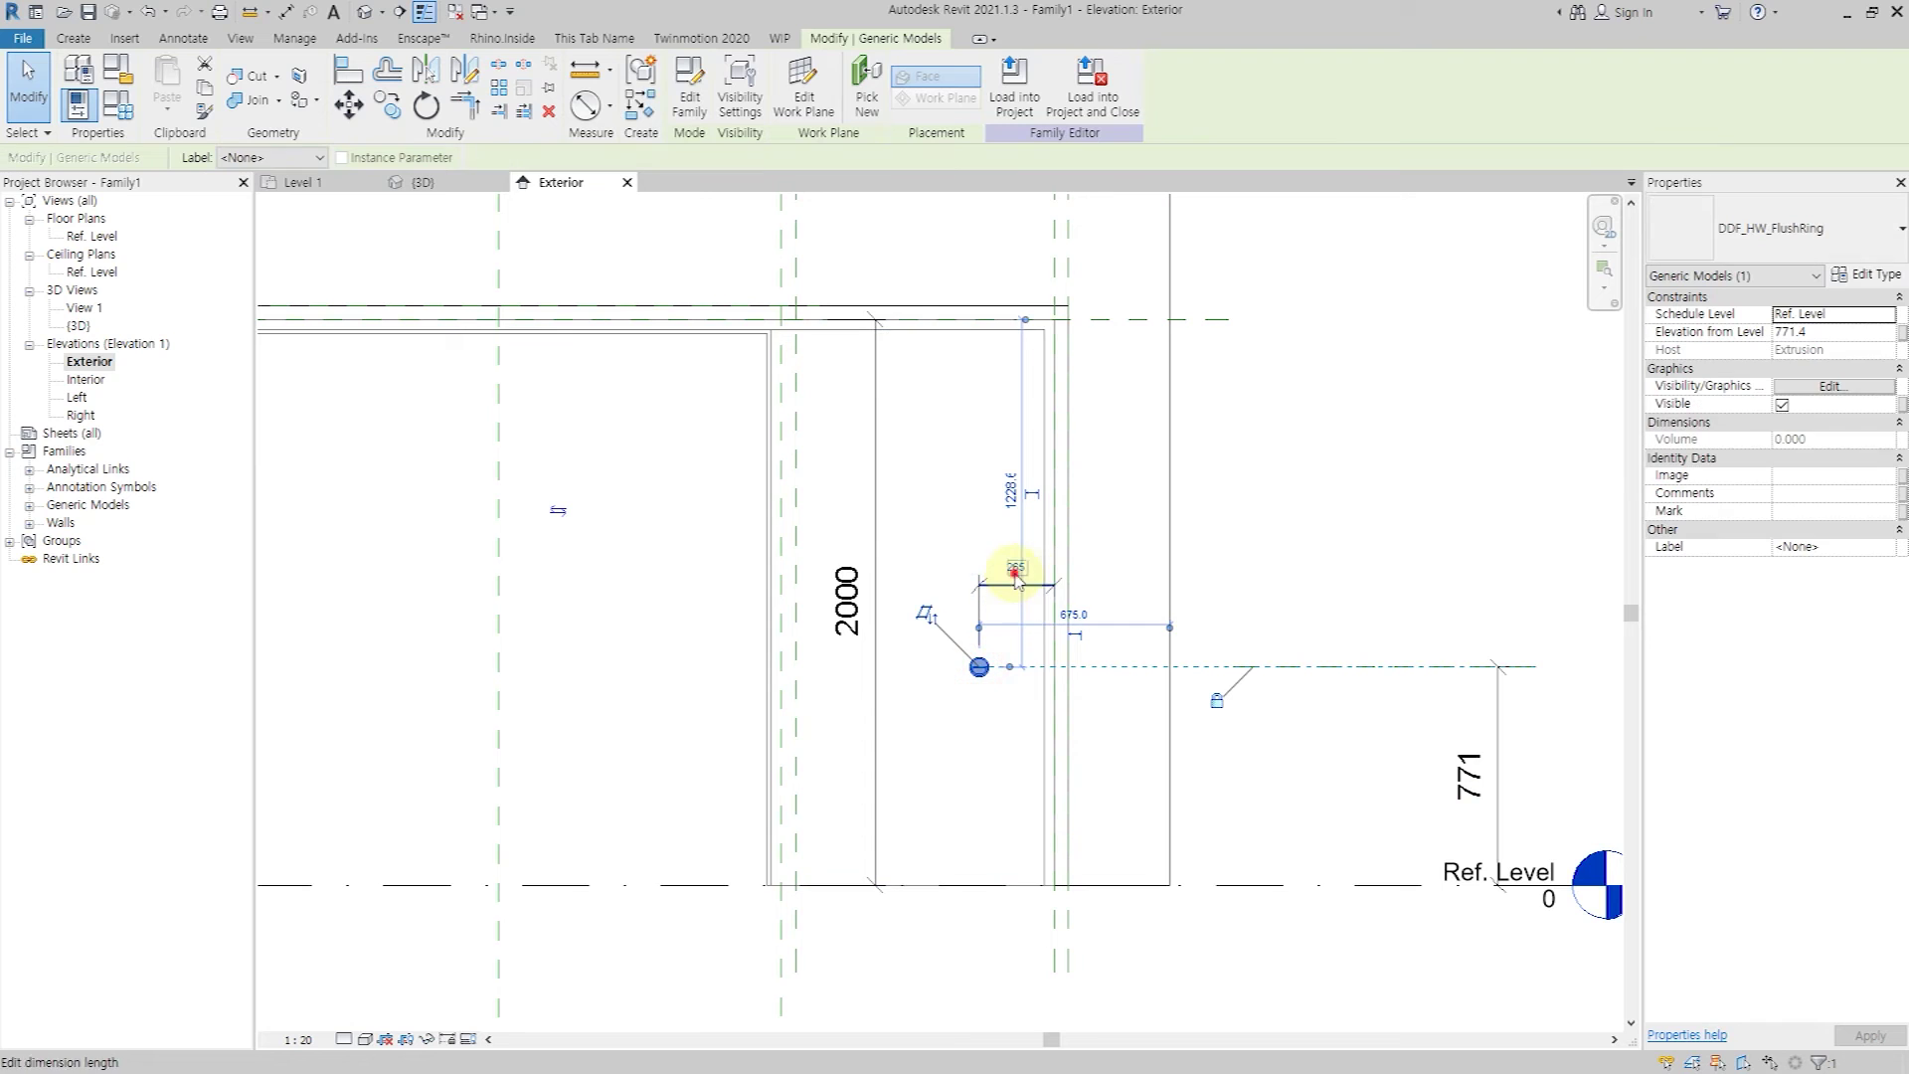
pyautogui.write('00')
pyautogui.press('Return')
pyautogui.scroll(3, 934, 619)
pyautogui.click(1049, 647)
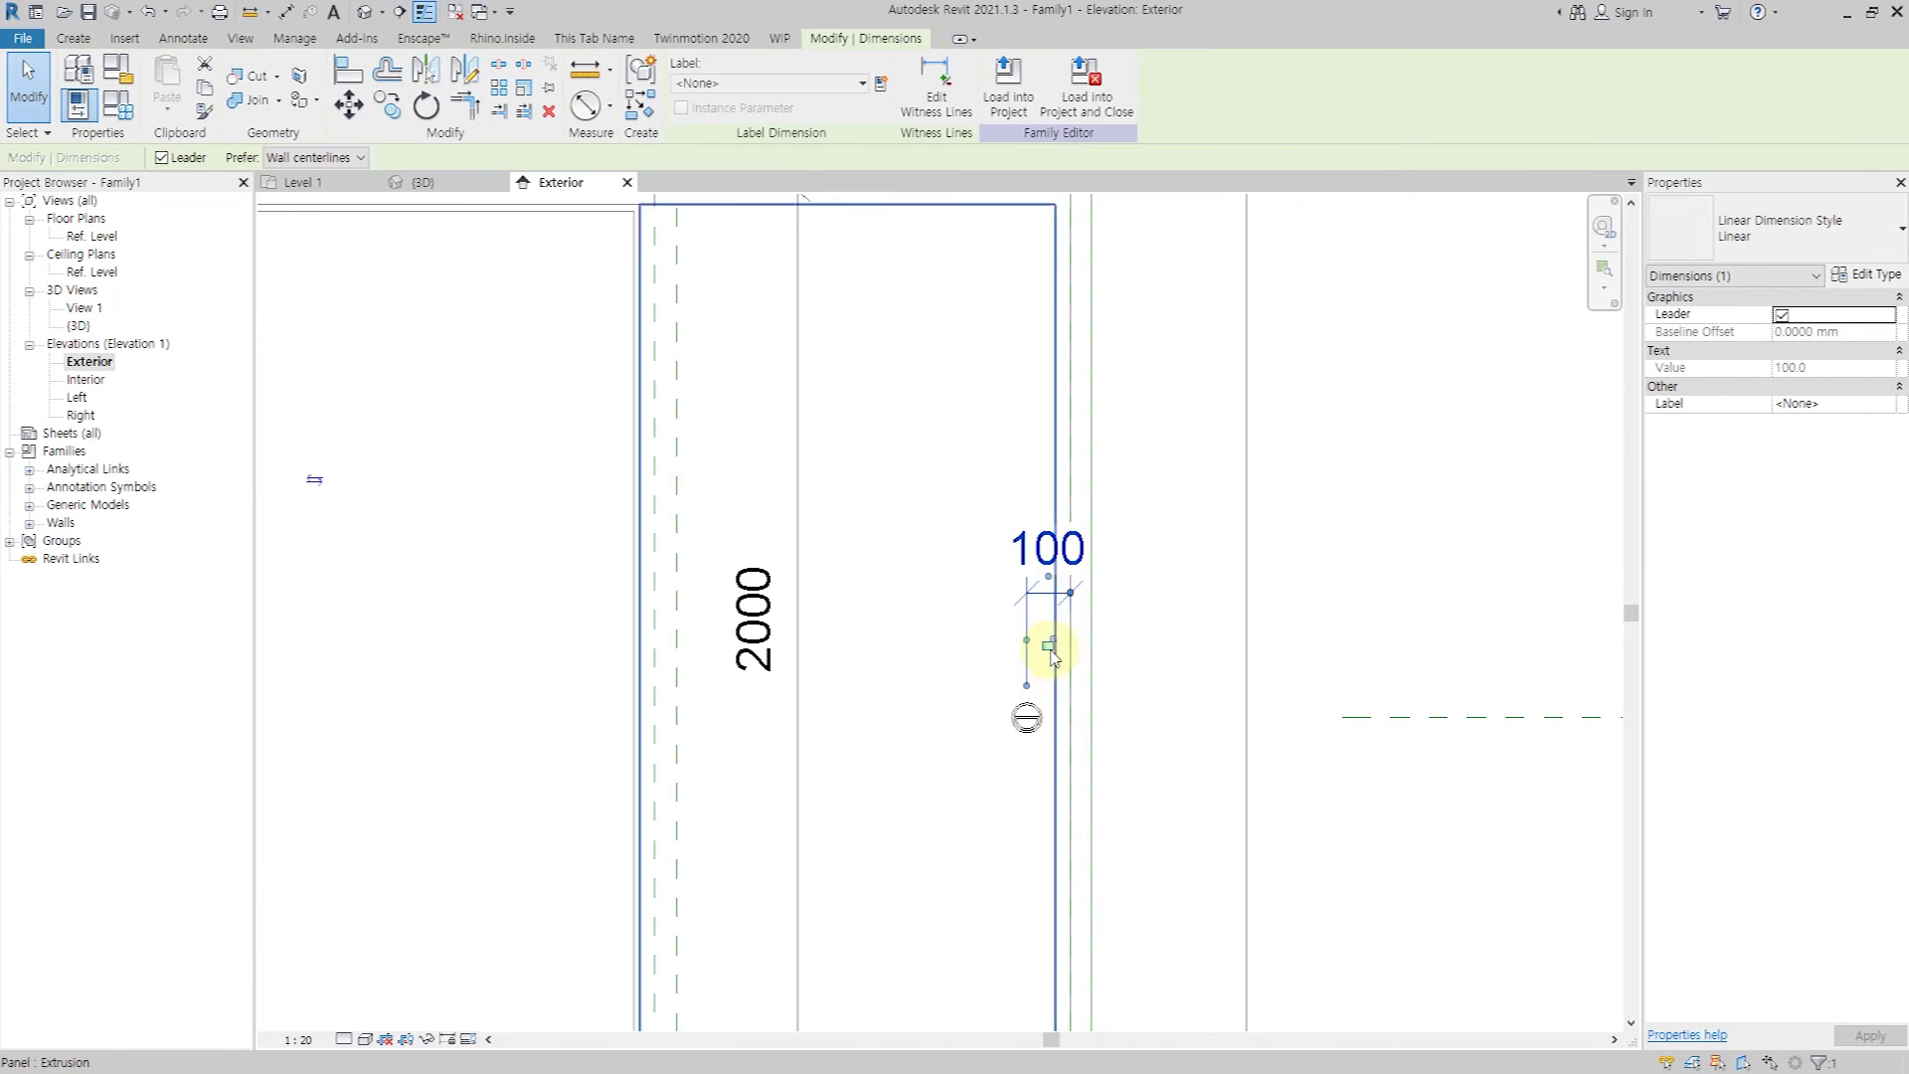
# Set the flush ring's distance from the panel edge to 150.
pyautogui.click(1067, 703)
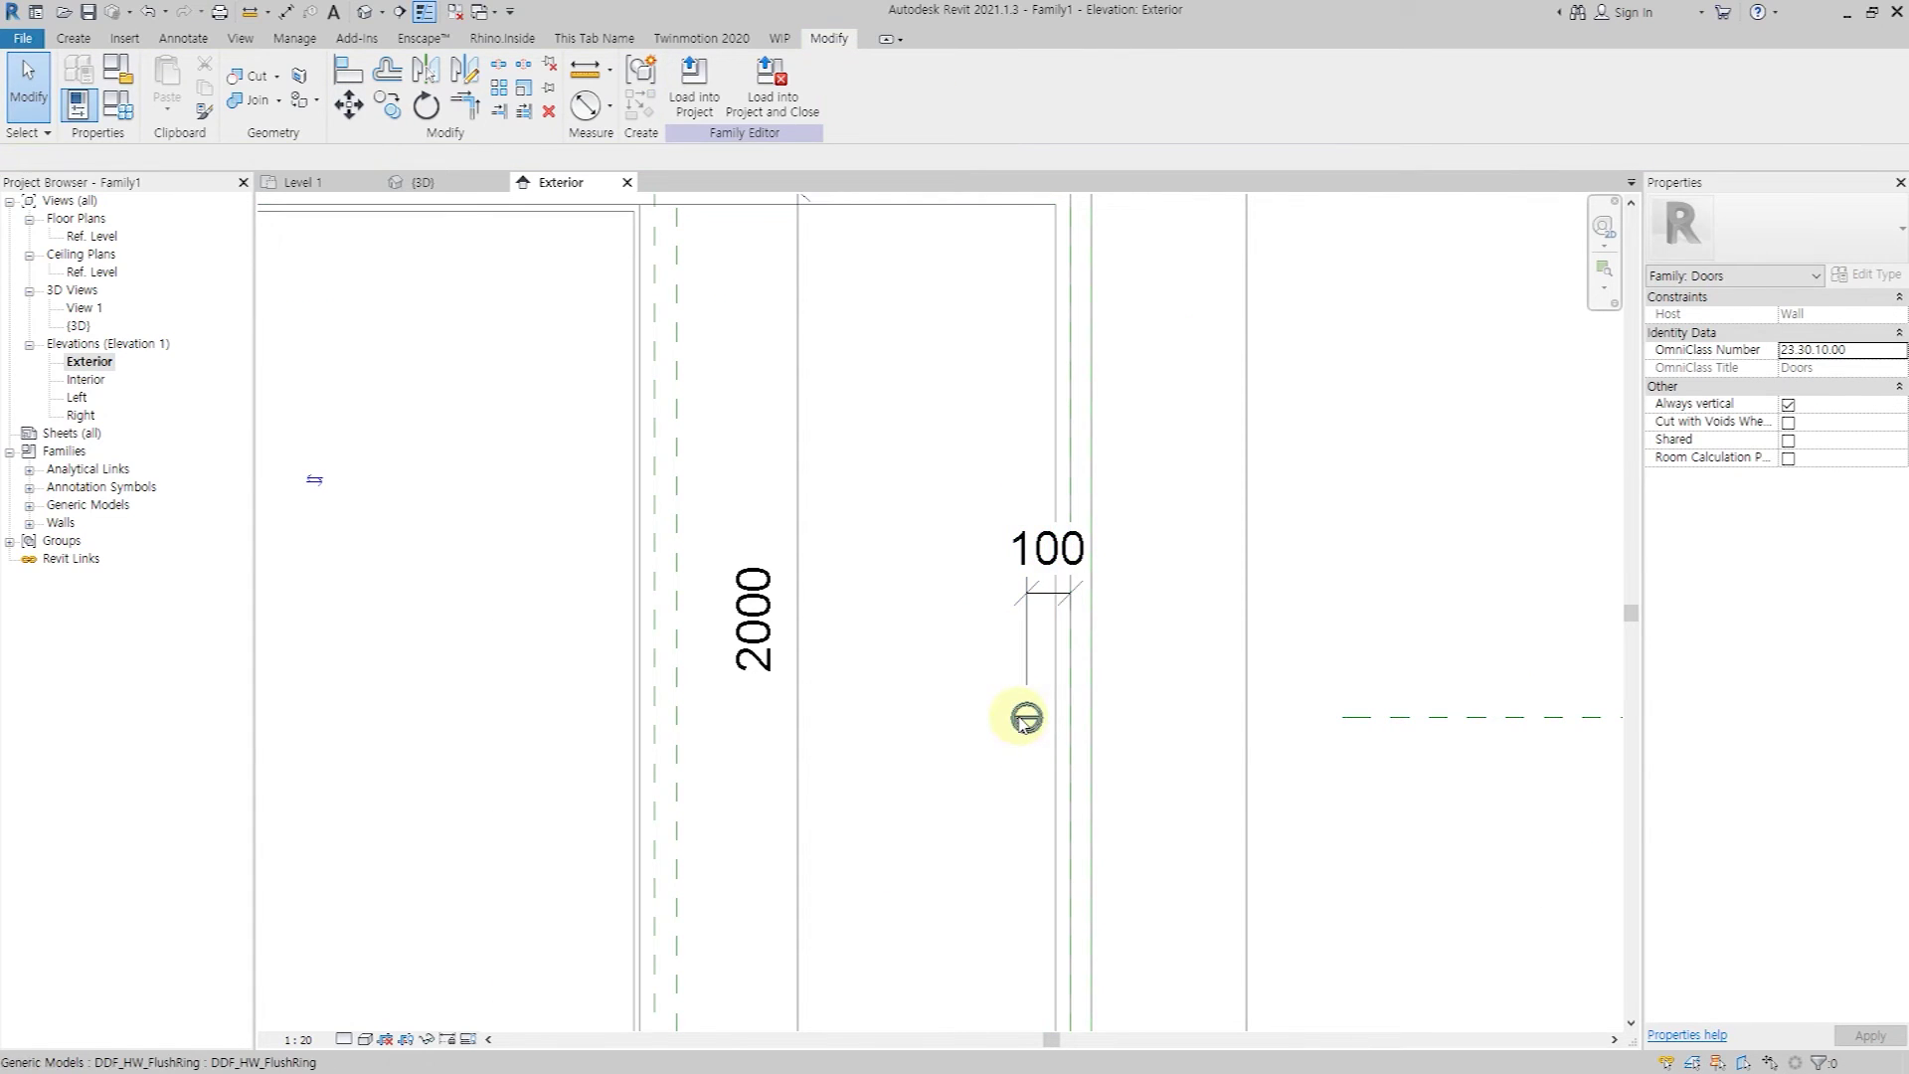
pyautogui.click(1026, 716)
pyautogui.scroll(2, 1092, 741)
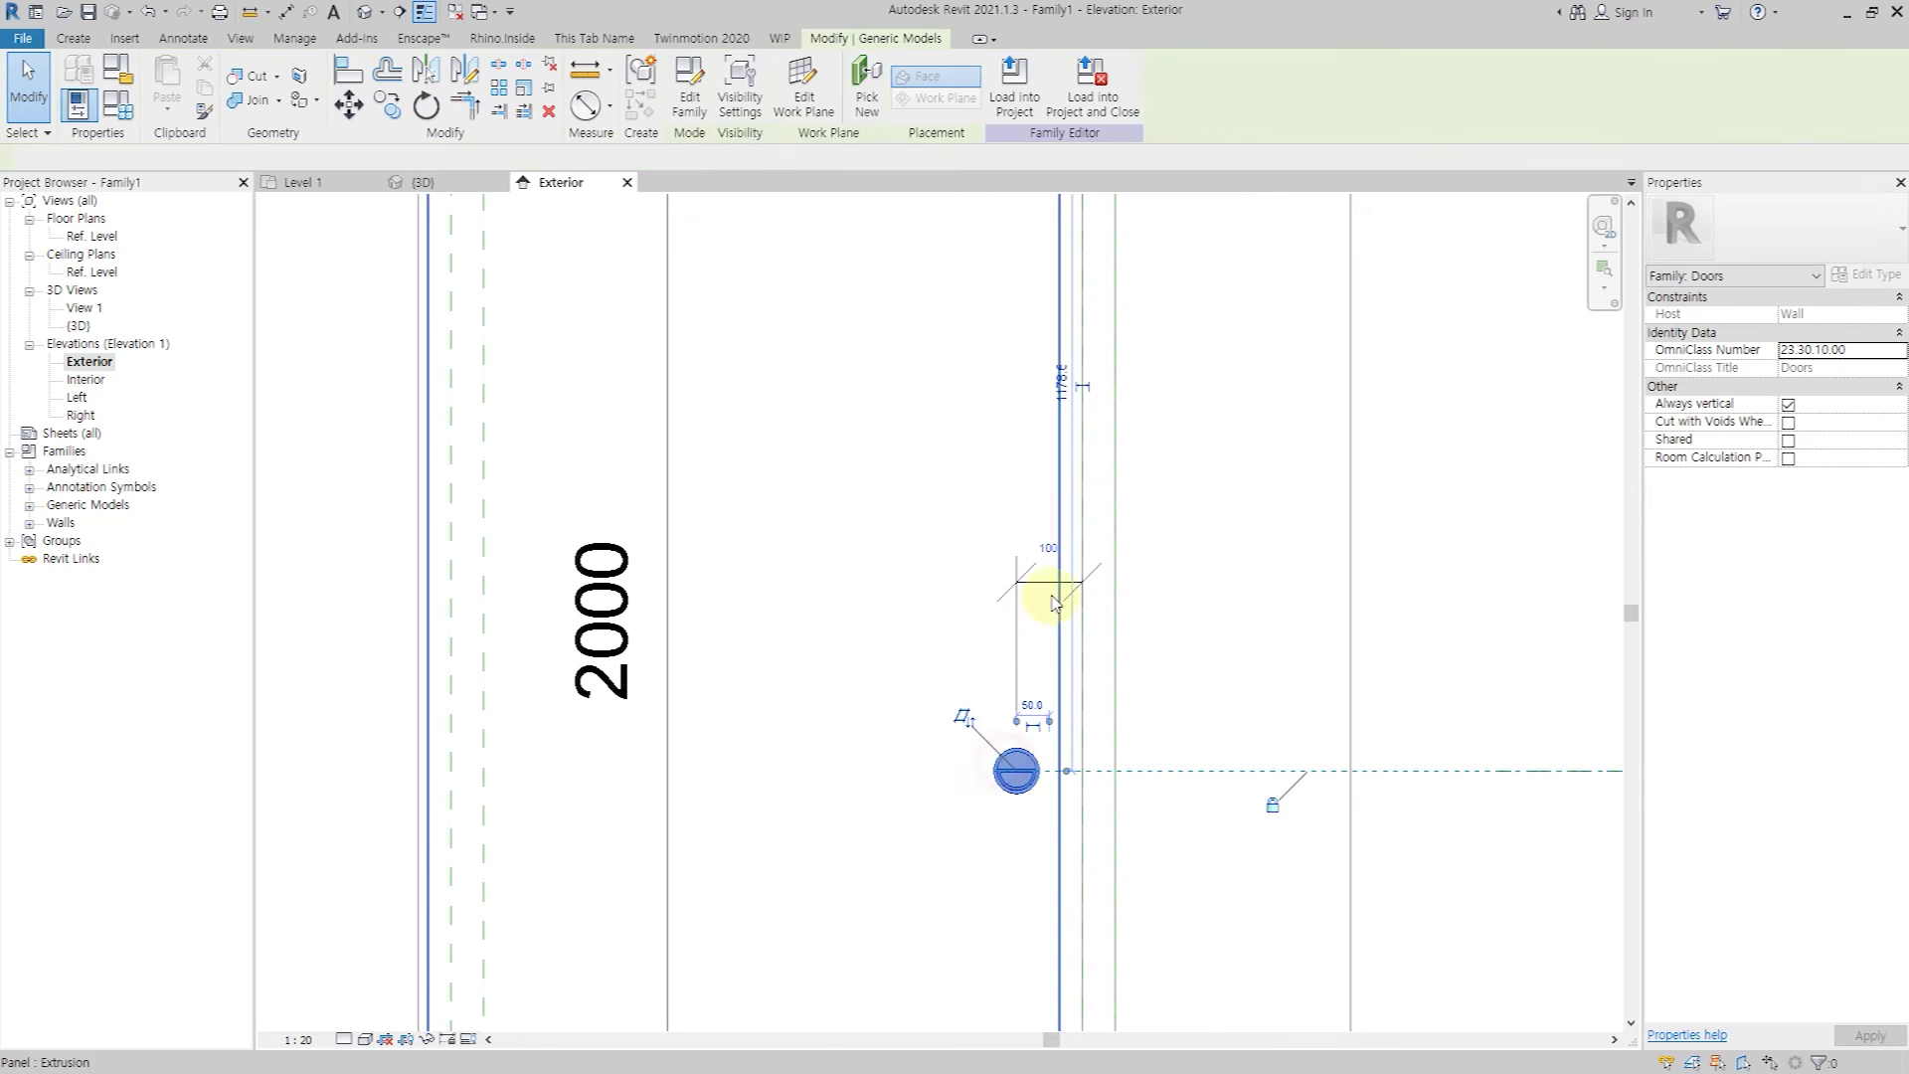
pyautogui.click(1056, 562)
pyautogui.write('150')
pyautogui.press('Return')
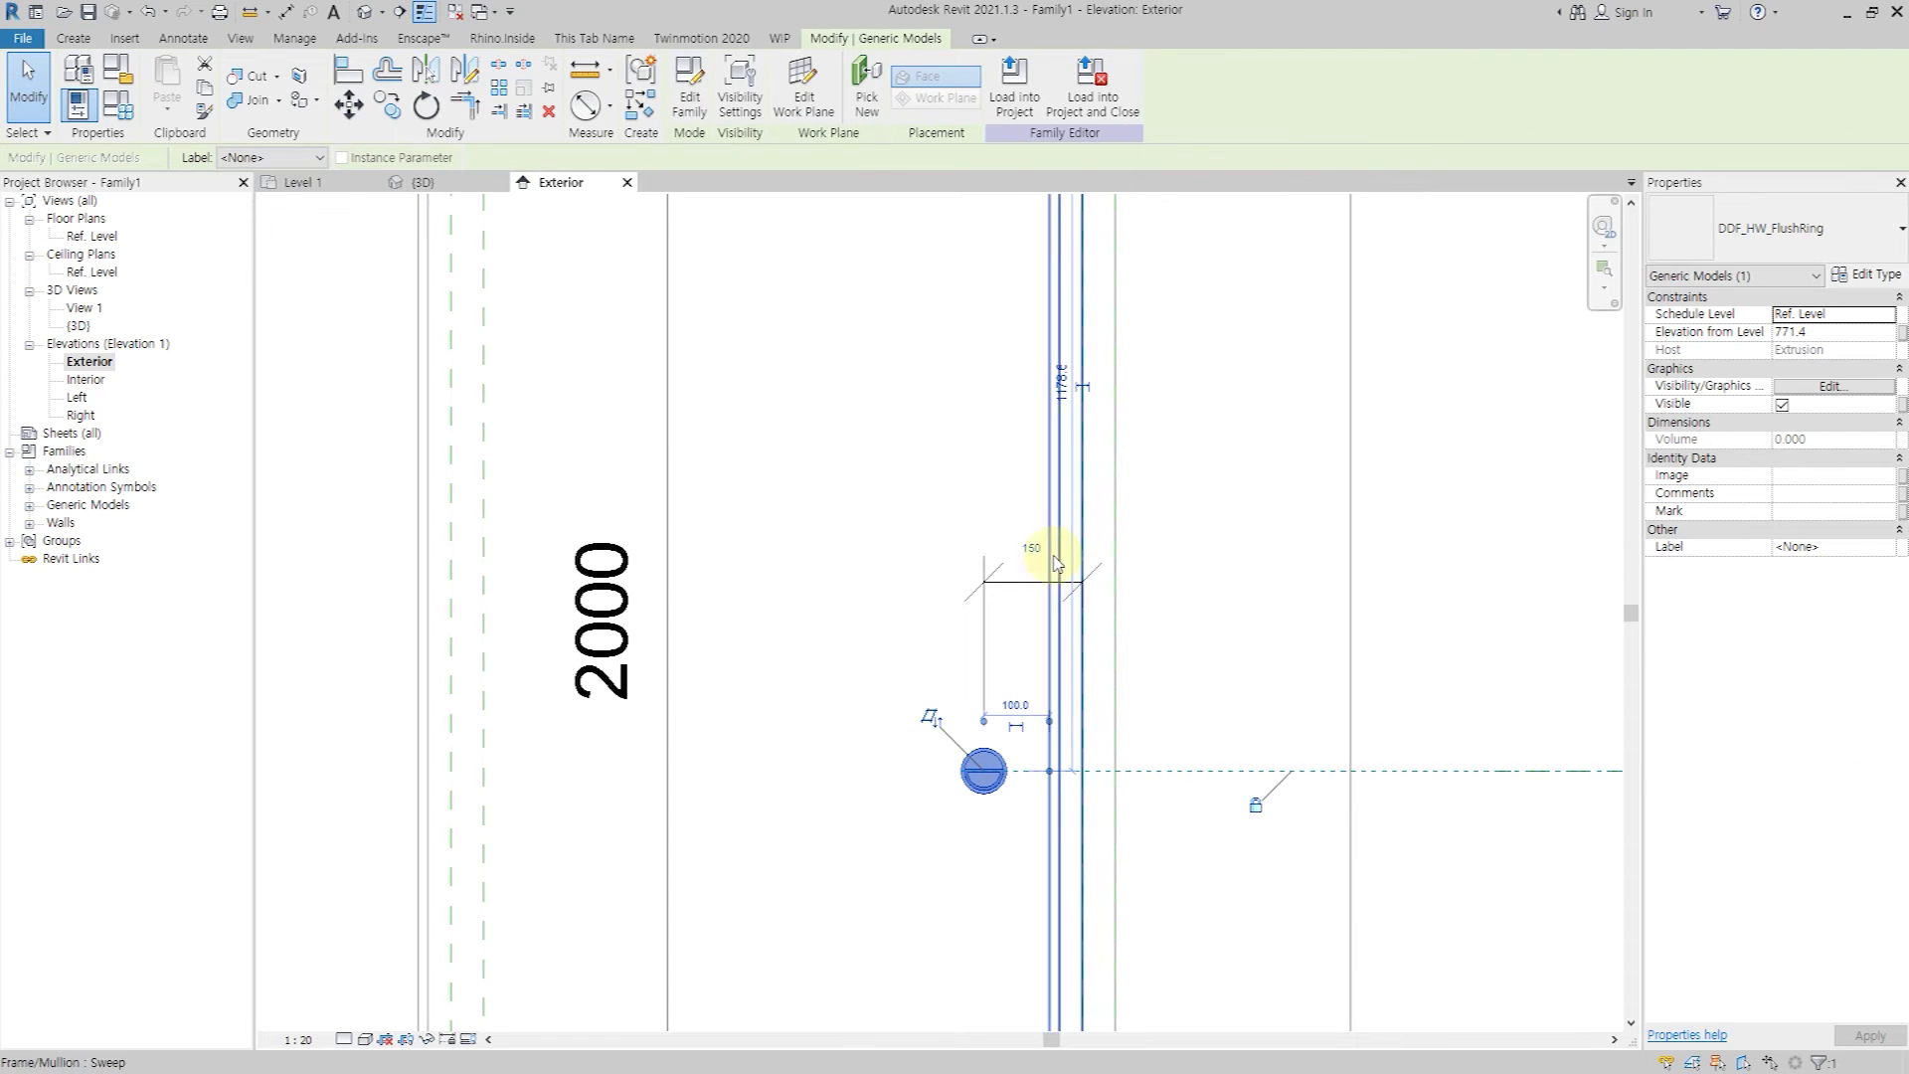
# Select the 771 height dimension and start creating a parameter for it.
pyautogui.click(1442, 554)
pyautogui.scroll(-2, 1462, 733)
pyautogui.scroll(-1, 1223, 606)
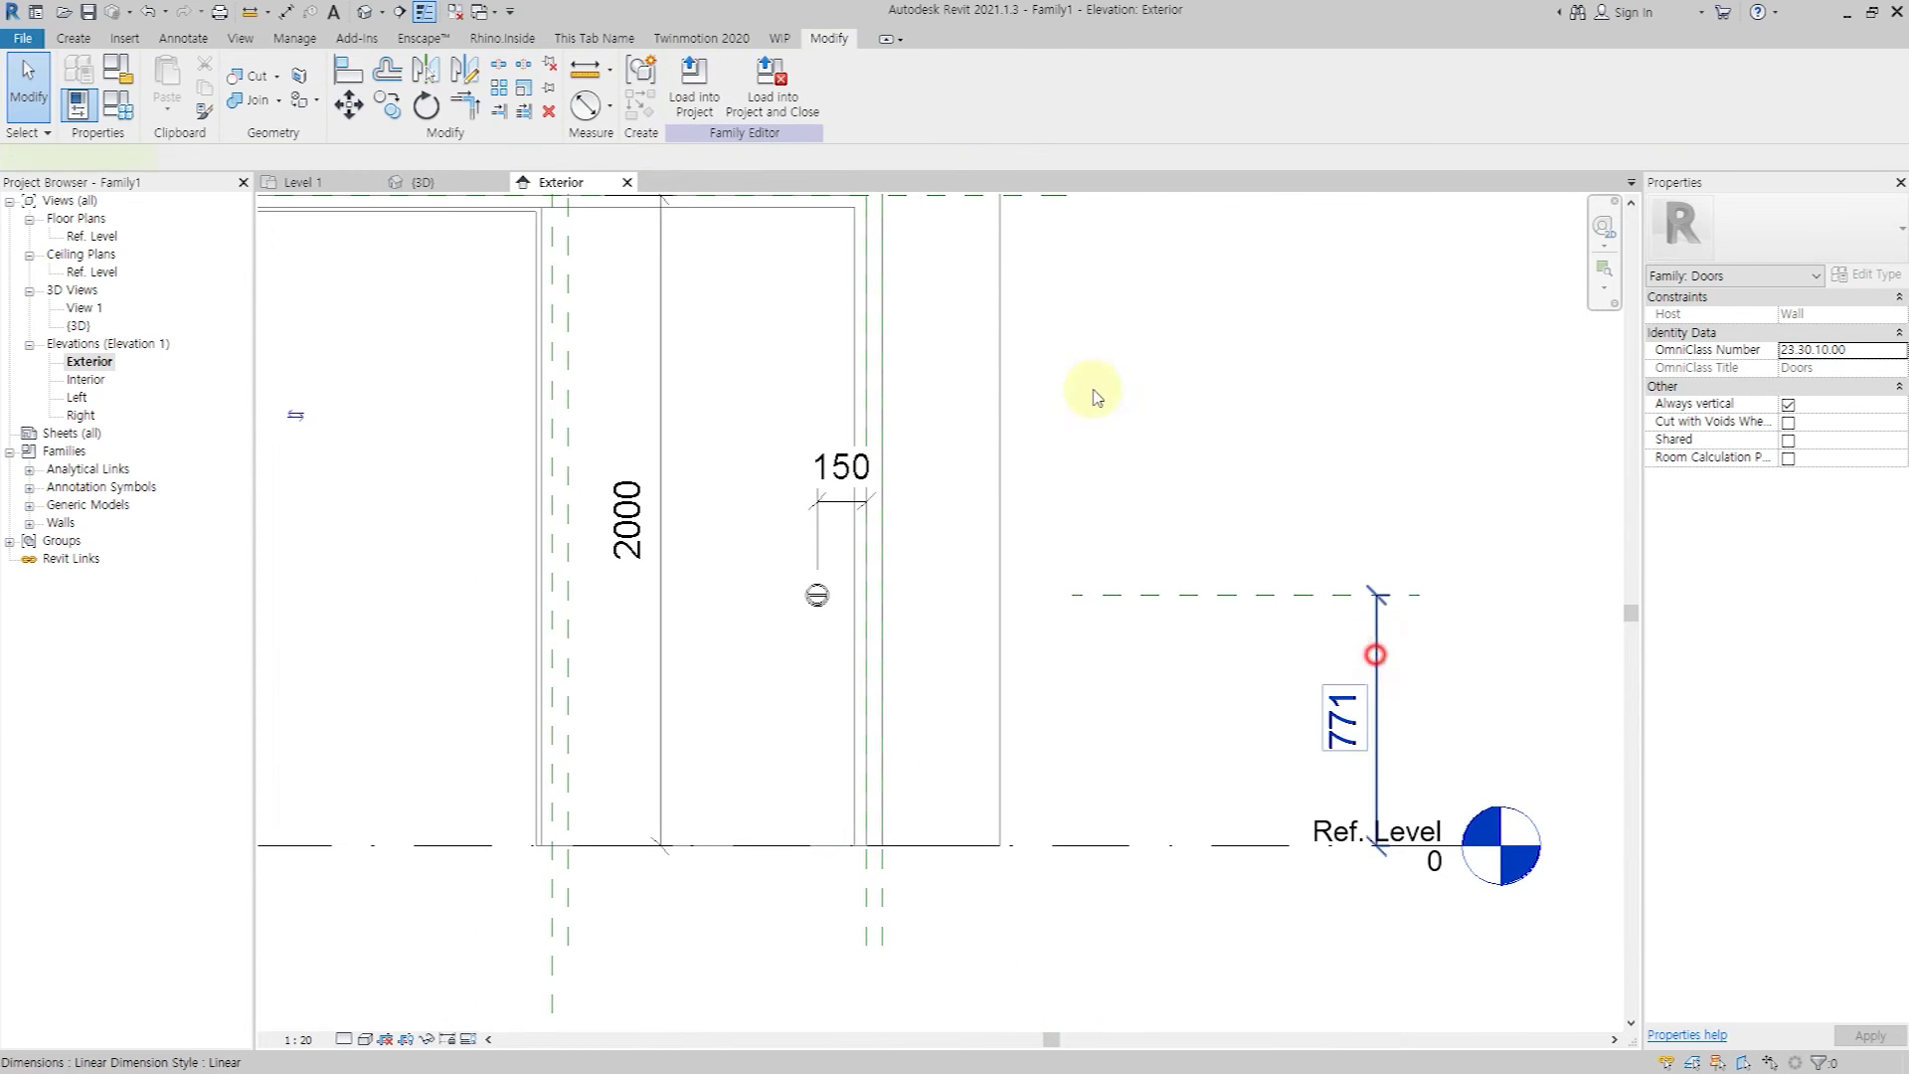
pyautogui.click(1377, 696)
pyautogui.click(881, 83)
pyautogui.write('_HandleHeigh')
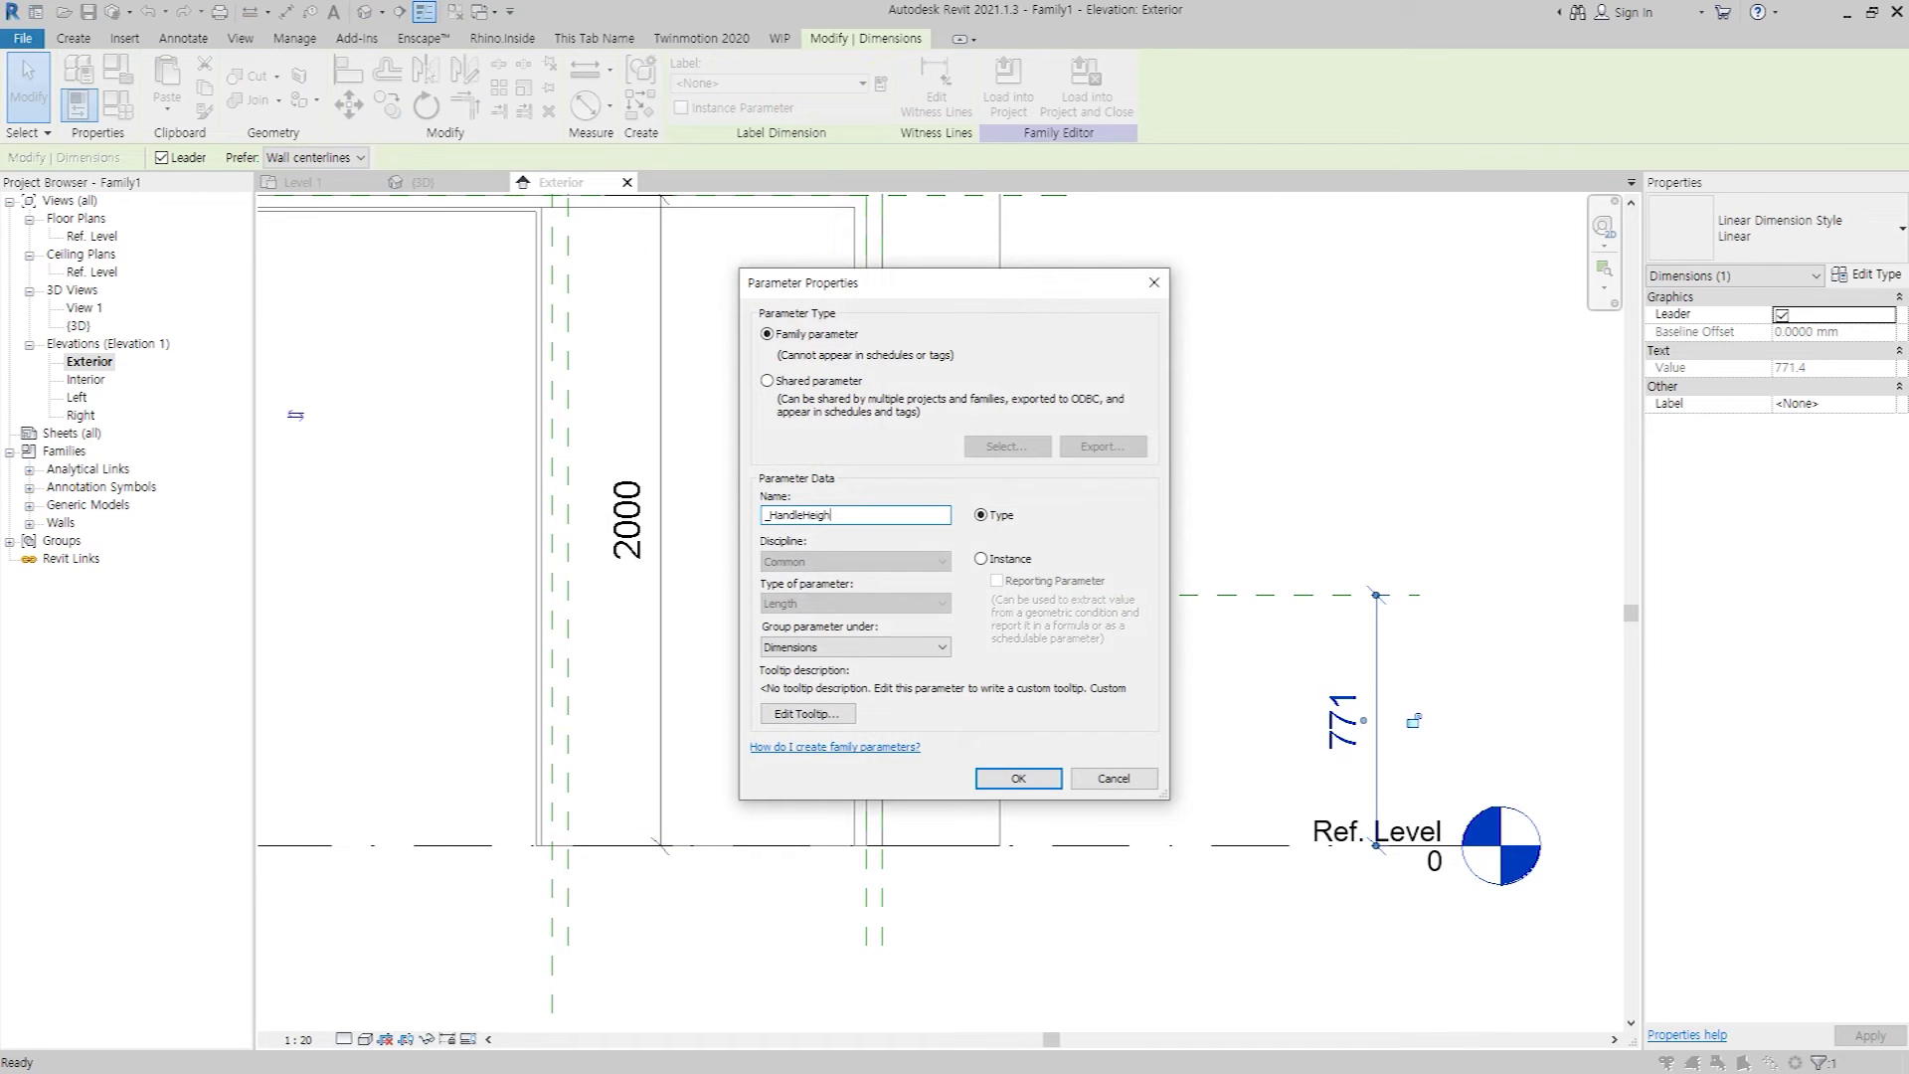
# Label the 771 dimension _HandleHeight and the 150 dimension _HandleOffset, then open Family Types.
pyautogui.write('t')
pyautogui.press('Return')
pyautogui.click(1193, 348)
pyautogui.click(841, 497)
pyautogui.click(879, 87)
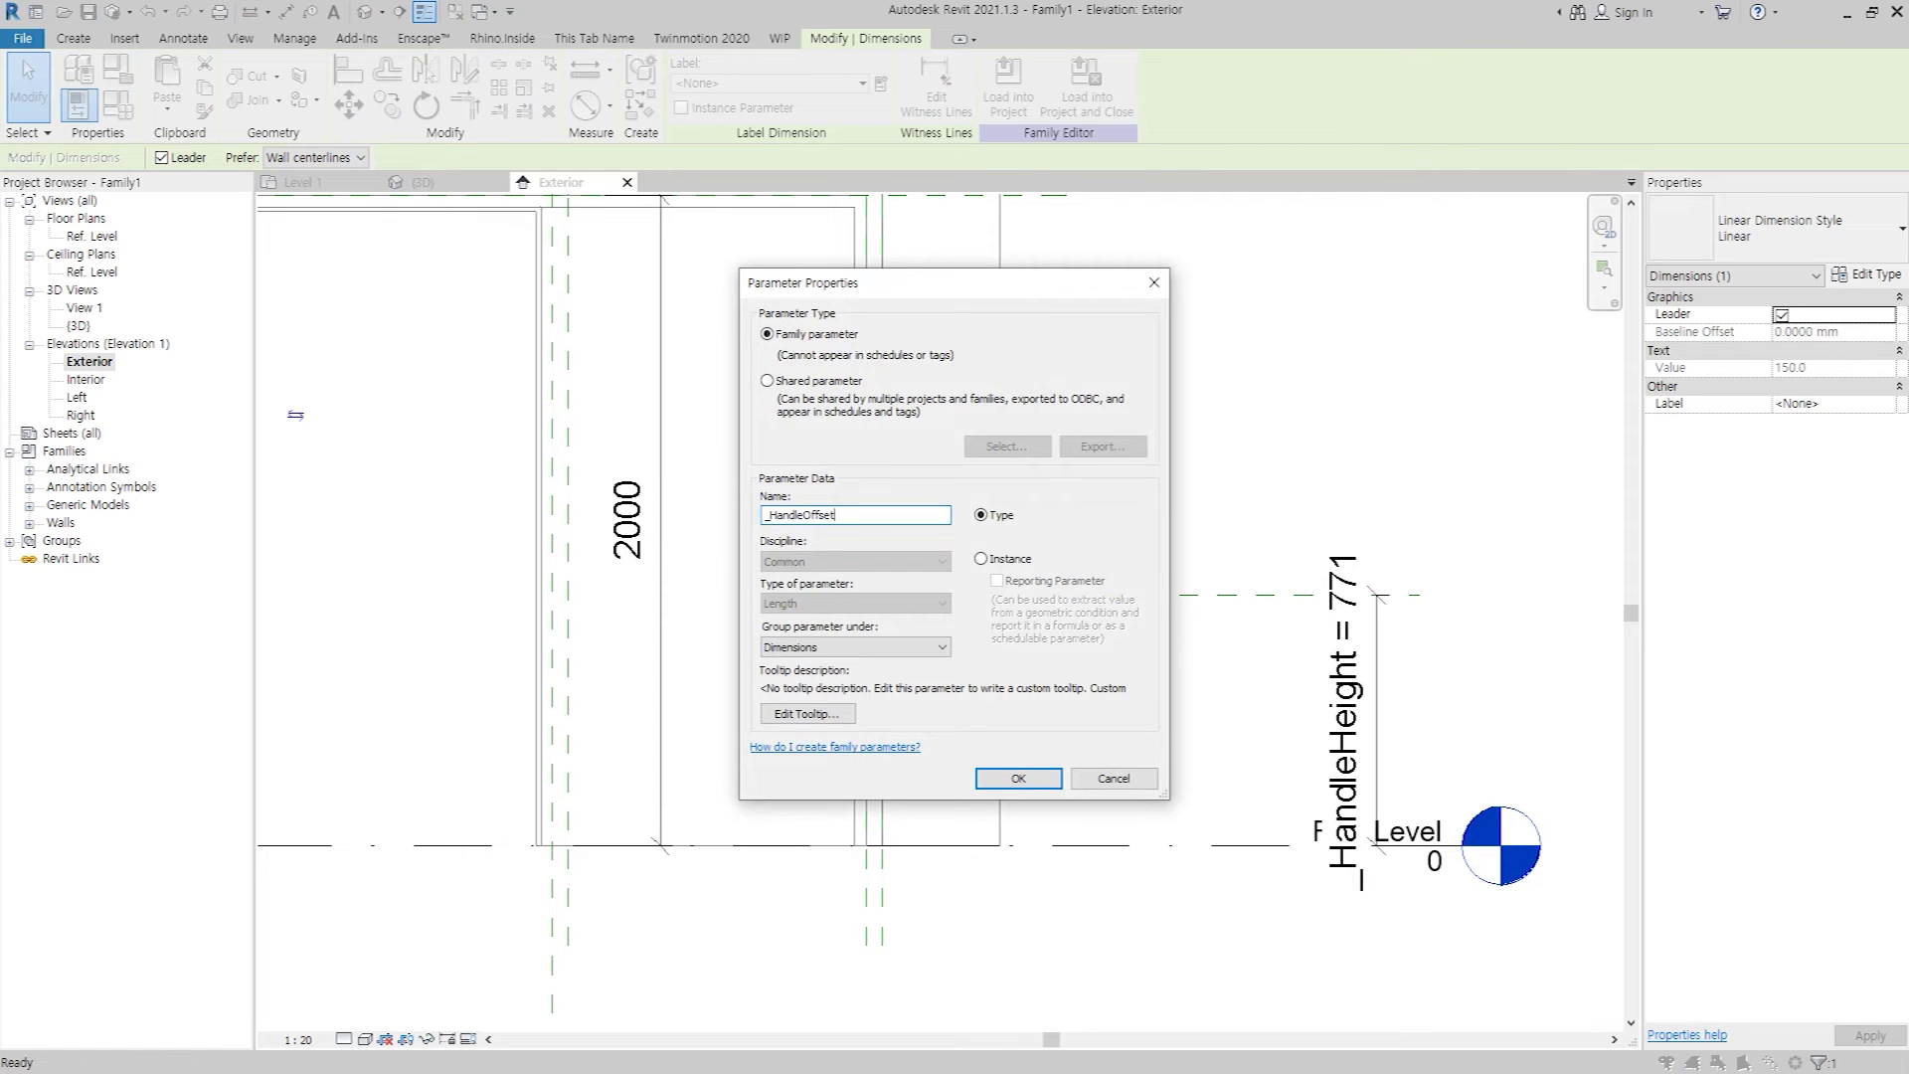
pyautogui.write('t')
pyautogui.press('Return')
pyautogui.click(1150, 358)
pyautogui.click(118, 103)
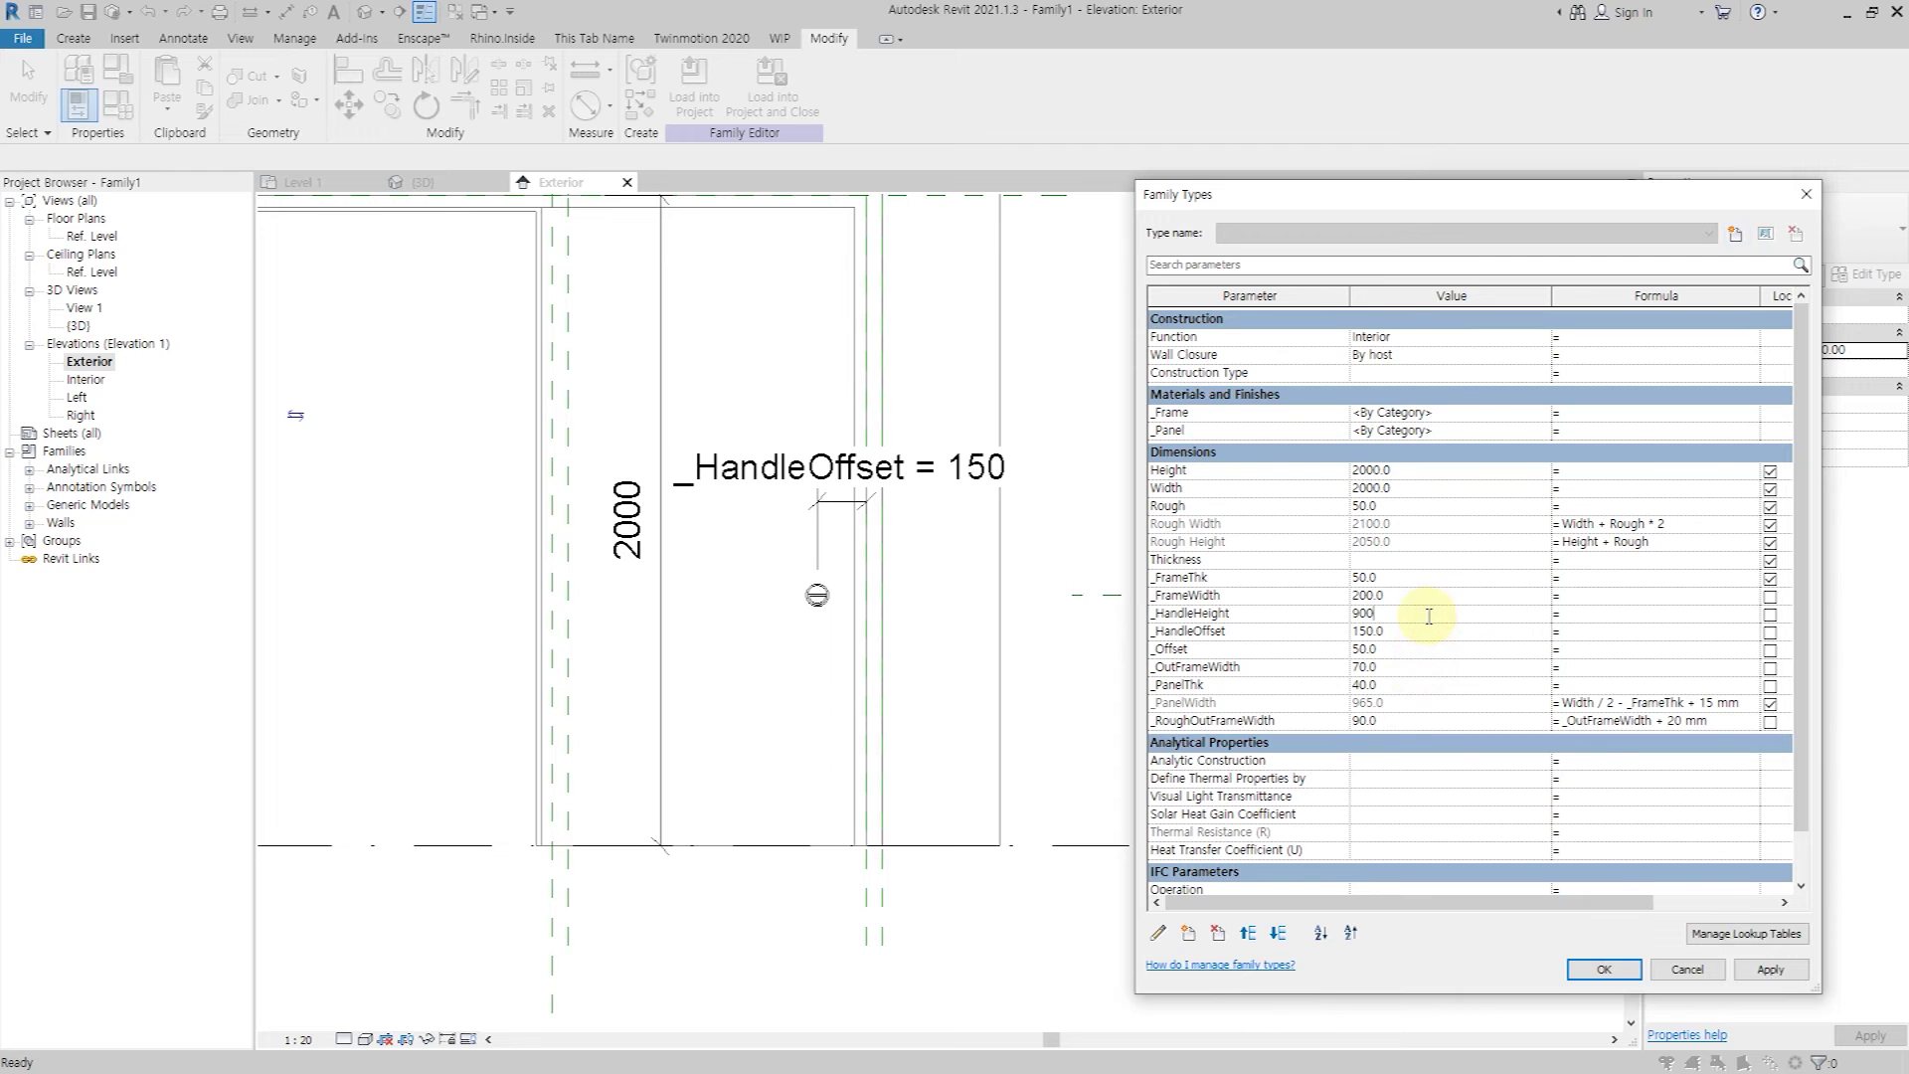
# Apply the 900 _HandleHeight and close Family Types.
pyautogui.click(1620, 974)
pyautogui.scroll(-2, 1014, 576)
pyautogui.scroll(-1, 994, 576)
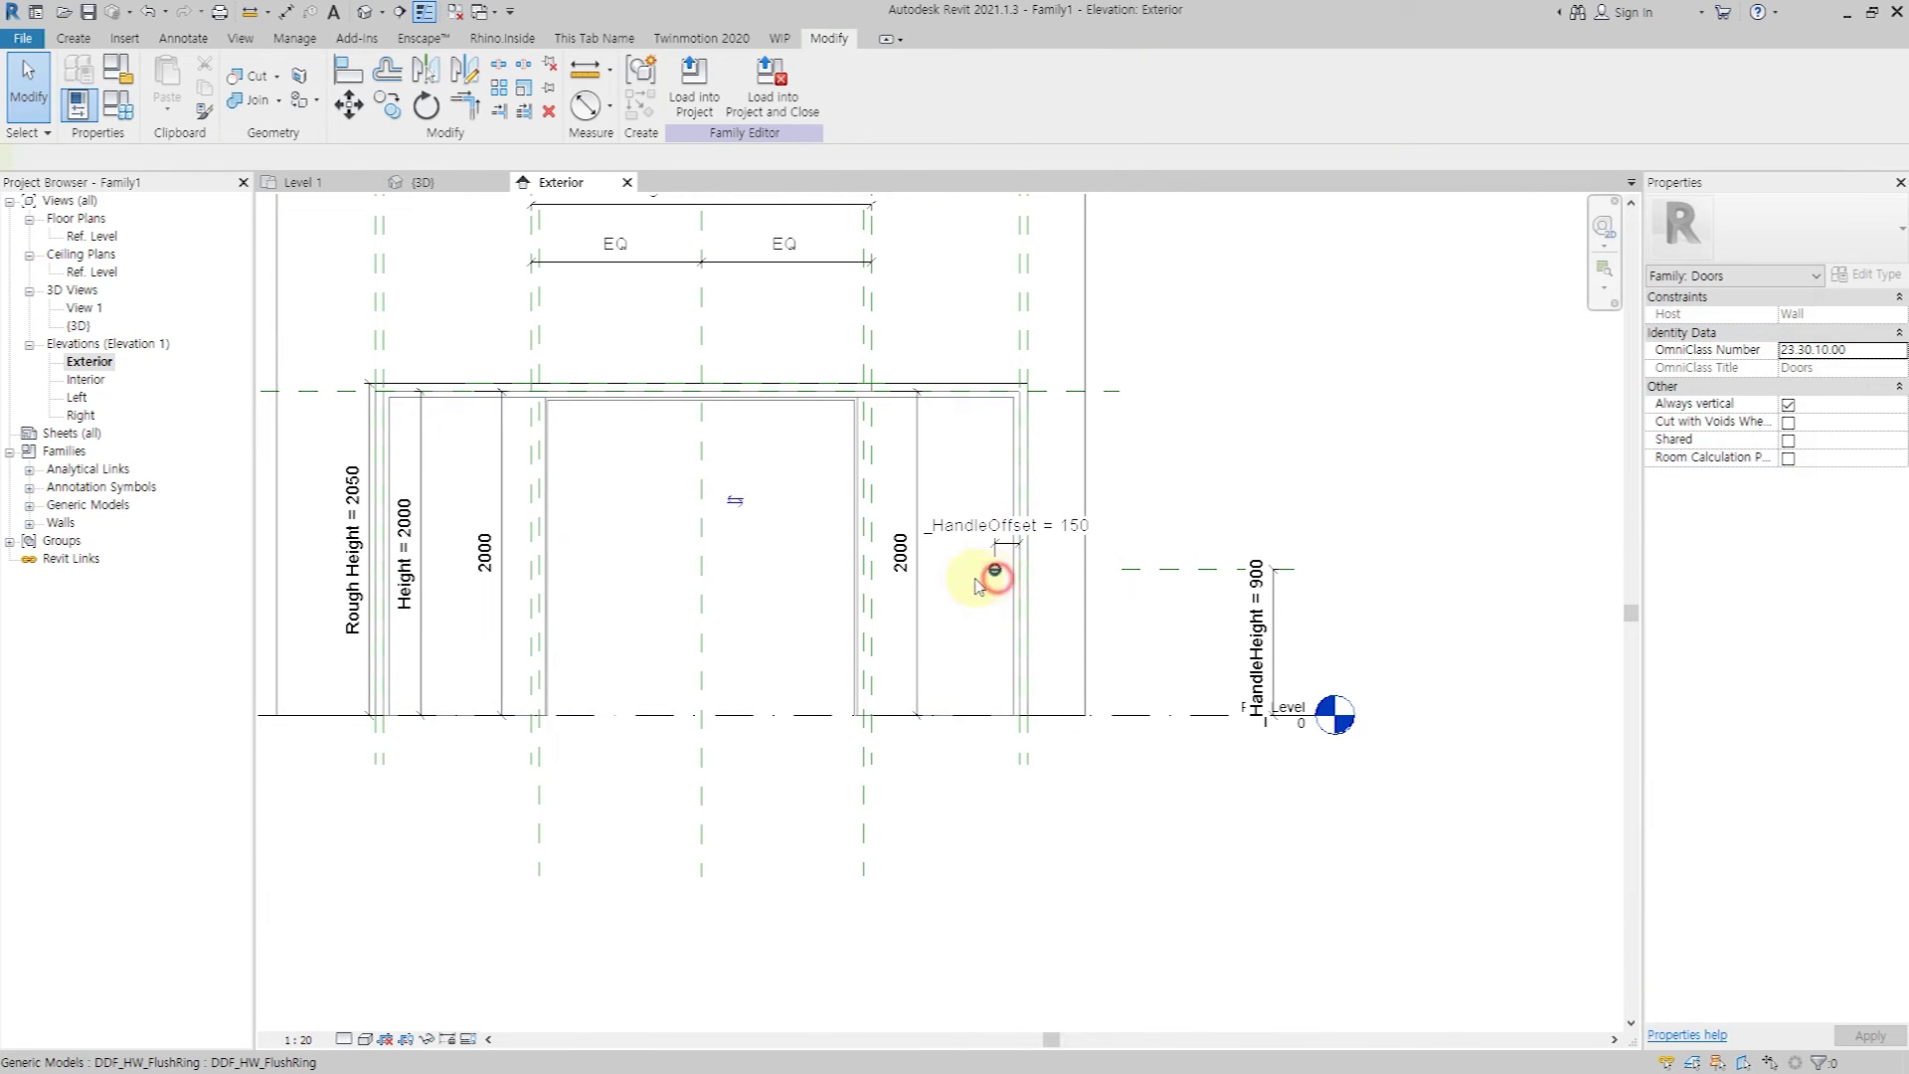
pyautogui.press('Escape')
pyautogui.scroll(2, 840, 597)
pyautogui.scroll(2, 771, 552)
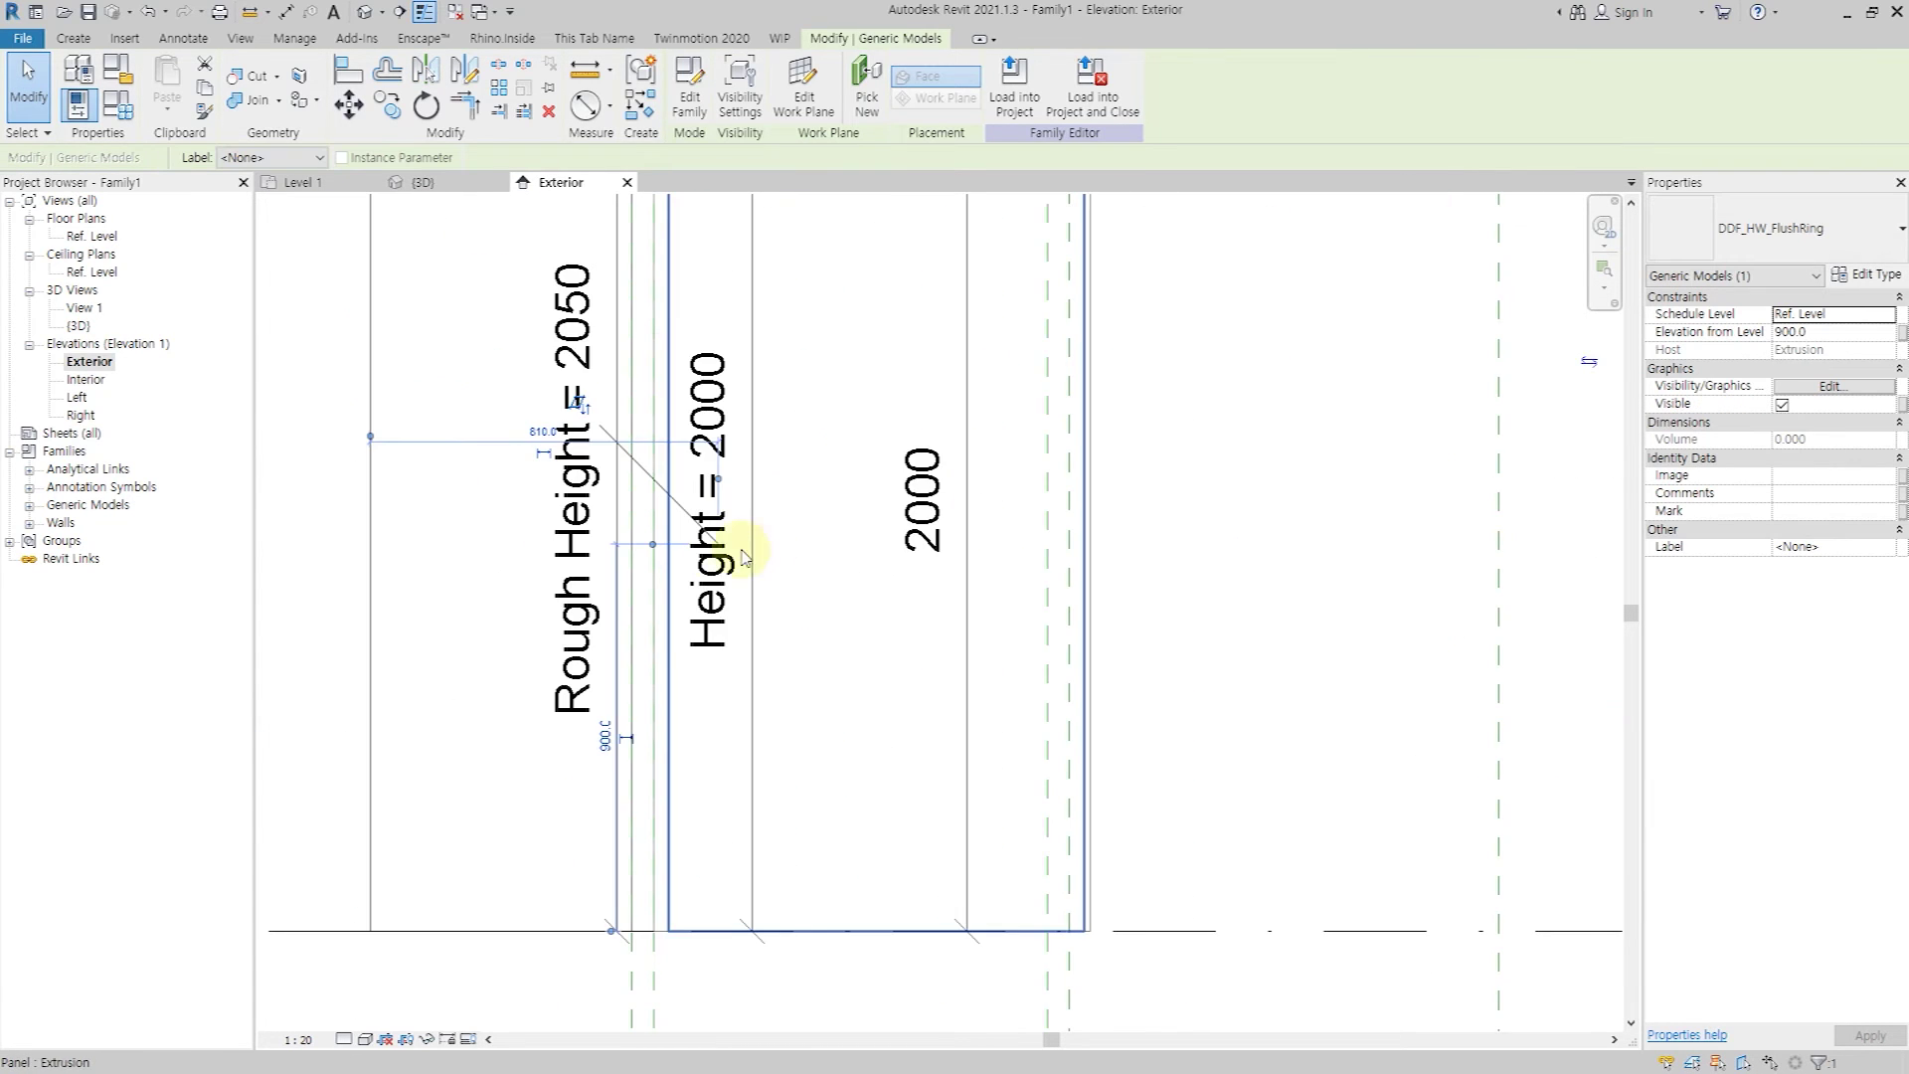
# Temporarily hide the Height dimension and align the left panel's ring to the handle reference.
pyautogui.click(755, 682)
pyautogui.press('h')
pyautogui.press('h')
pyautogui.press('a')
pyautogui.press('l')
pyautogui.scroll(-3, 725, 555)
pyautogui.scroll(2, 1236, 584)
pyautogui.scroll(2, 329, 529)
pyautogui.click(331, 524)
pyautogui.scroll(-1, 739, 649)
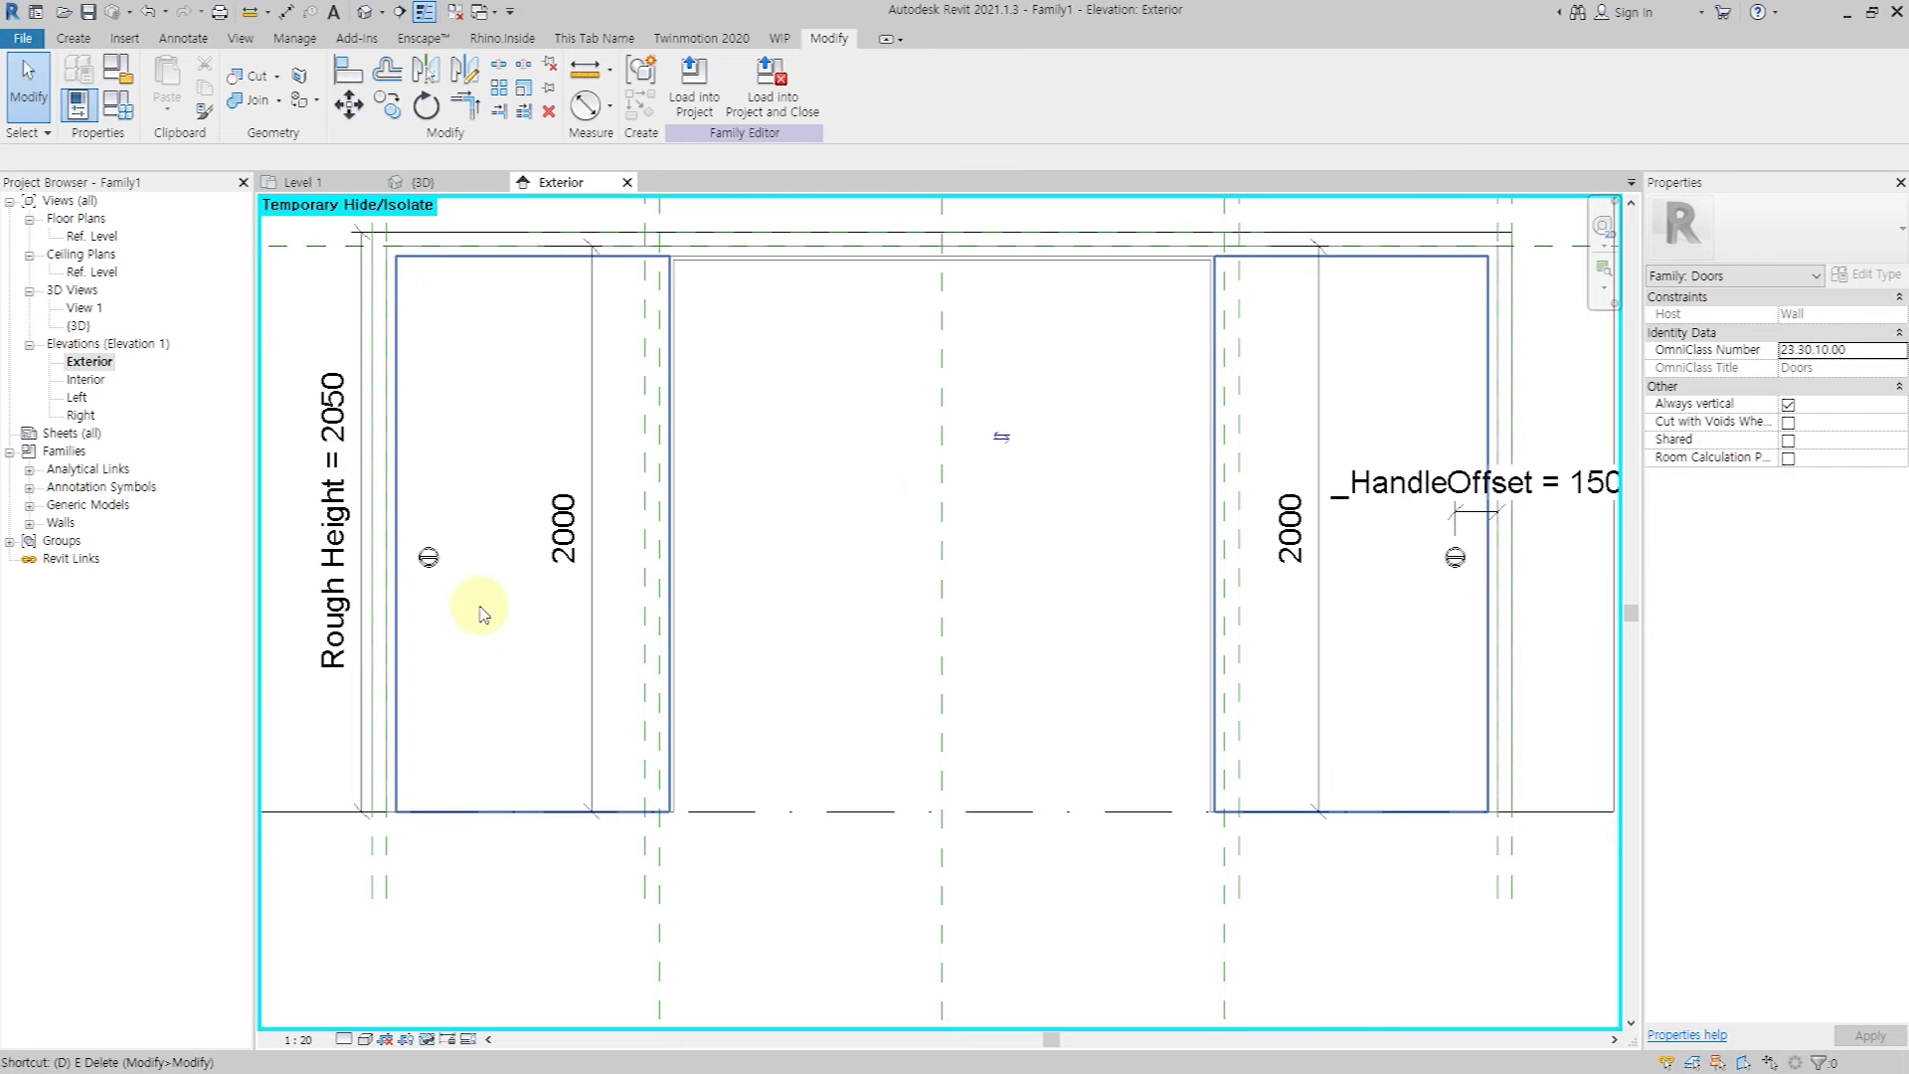
# Dimension the left panel's ring 150 from its panel edge.
pyautogui.press('d')
pyautogui.press('i')
pyautogui.scroll(1, 432, 613)
pyautogui.click(428, 537)
pyautogui.click(428, 421)
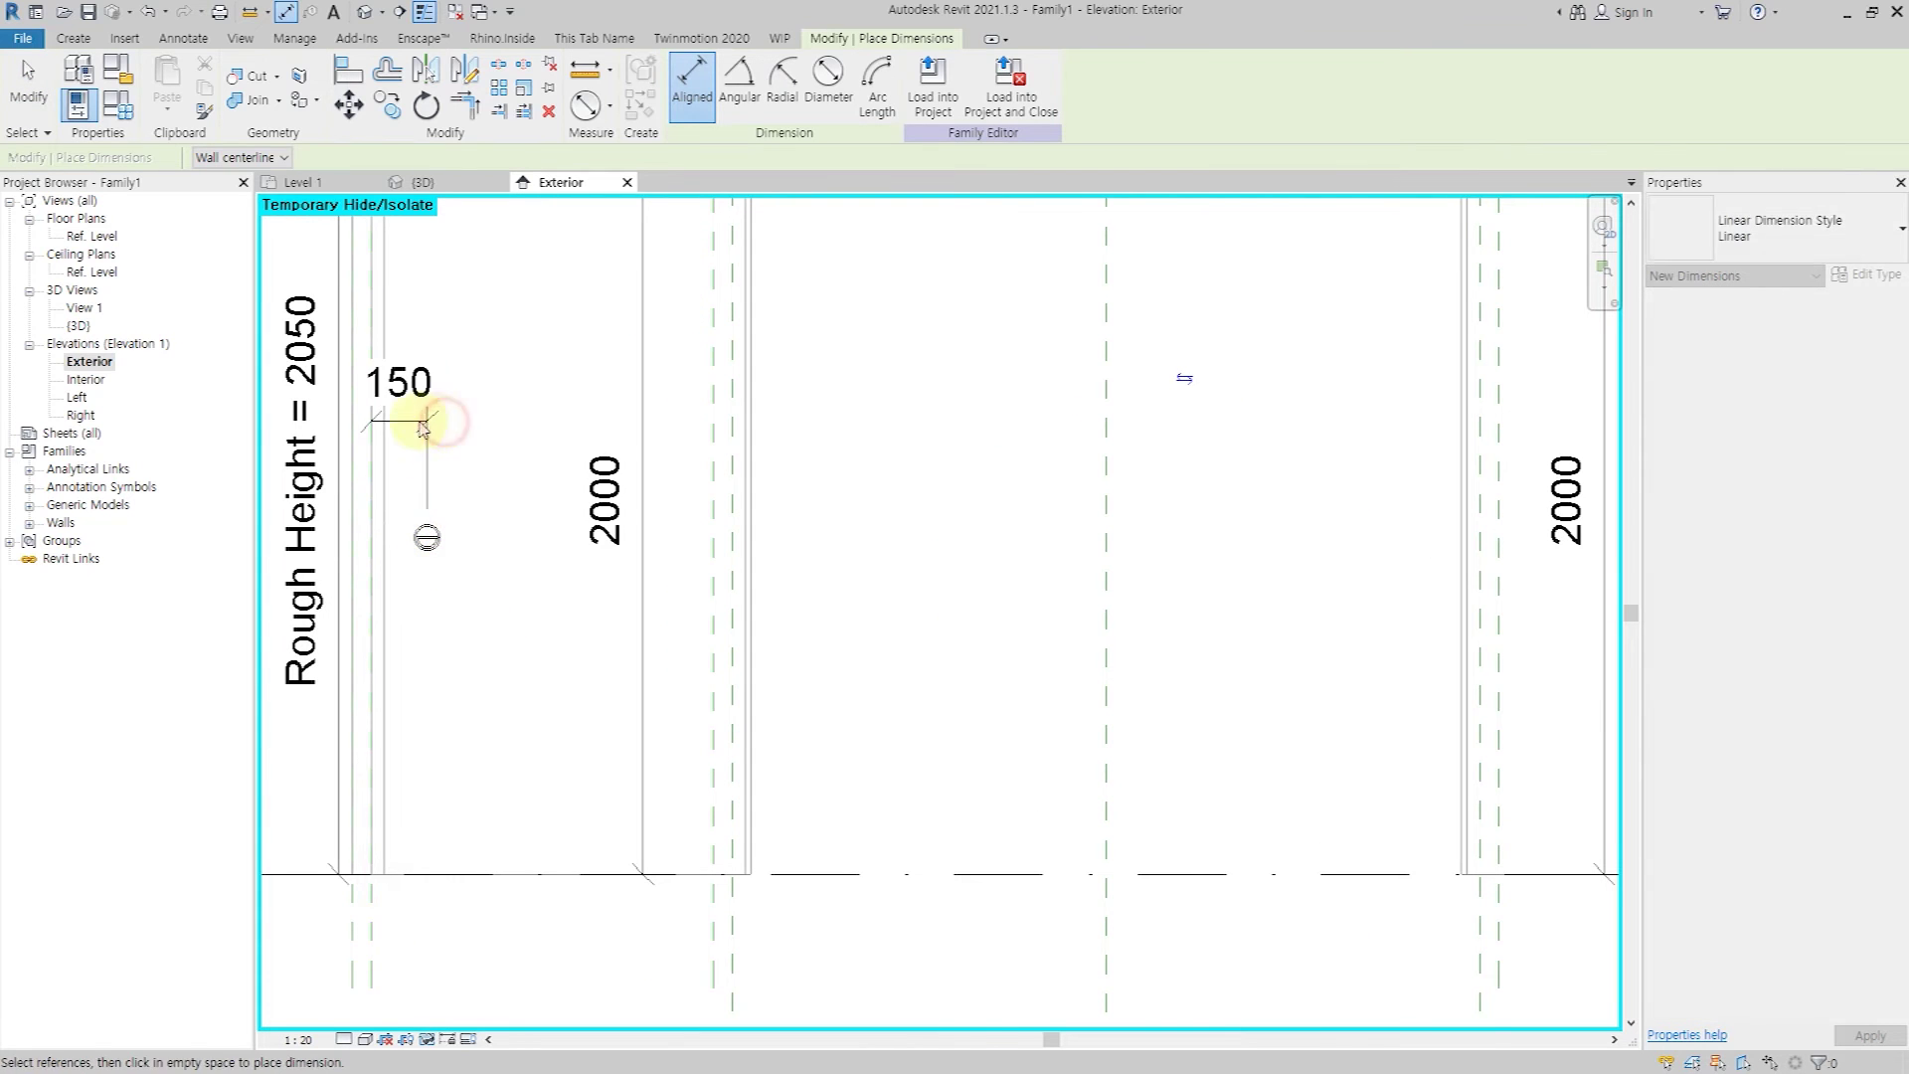
# Label the left ring's 150 dimension _HandleOffset and reset the temporary hide (HR).
pyautogui.press('Escape')
pyautogui.press('Escape')
pyautogui.click(771, 83)
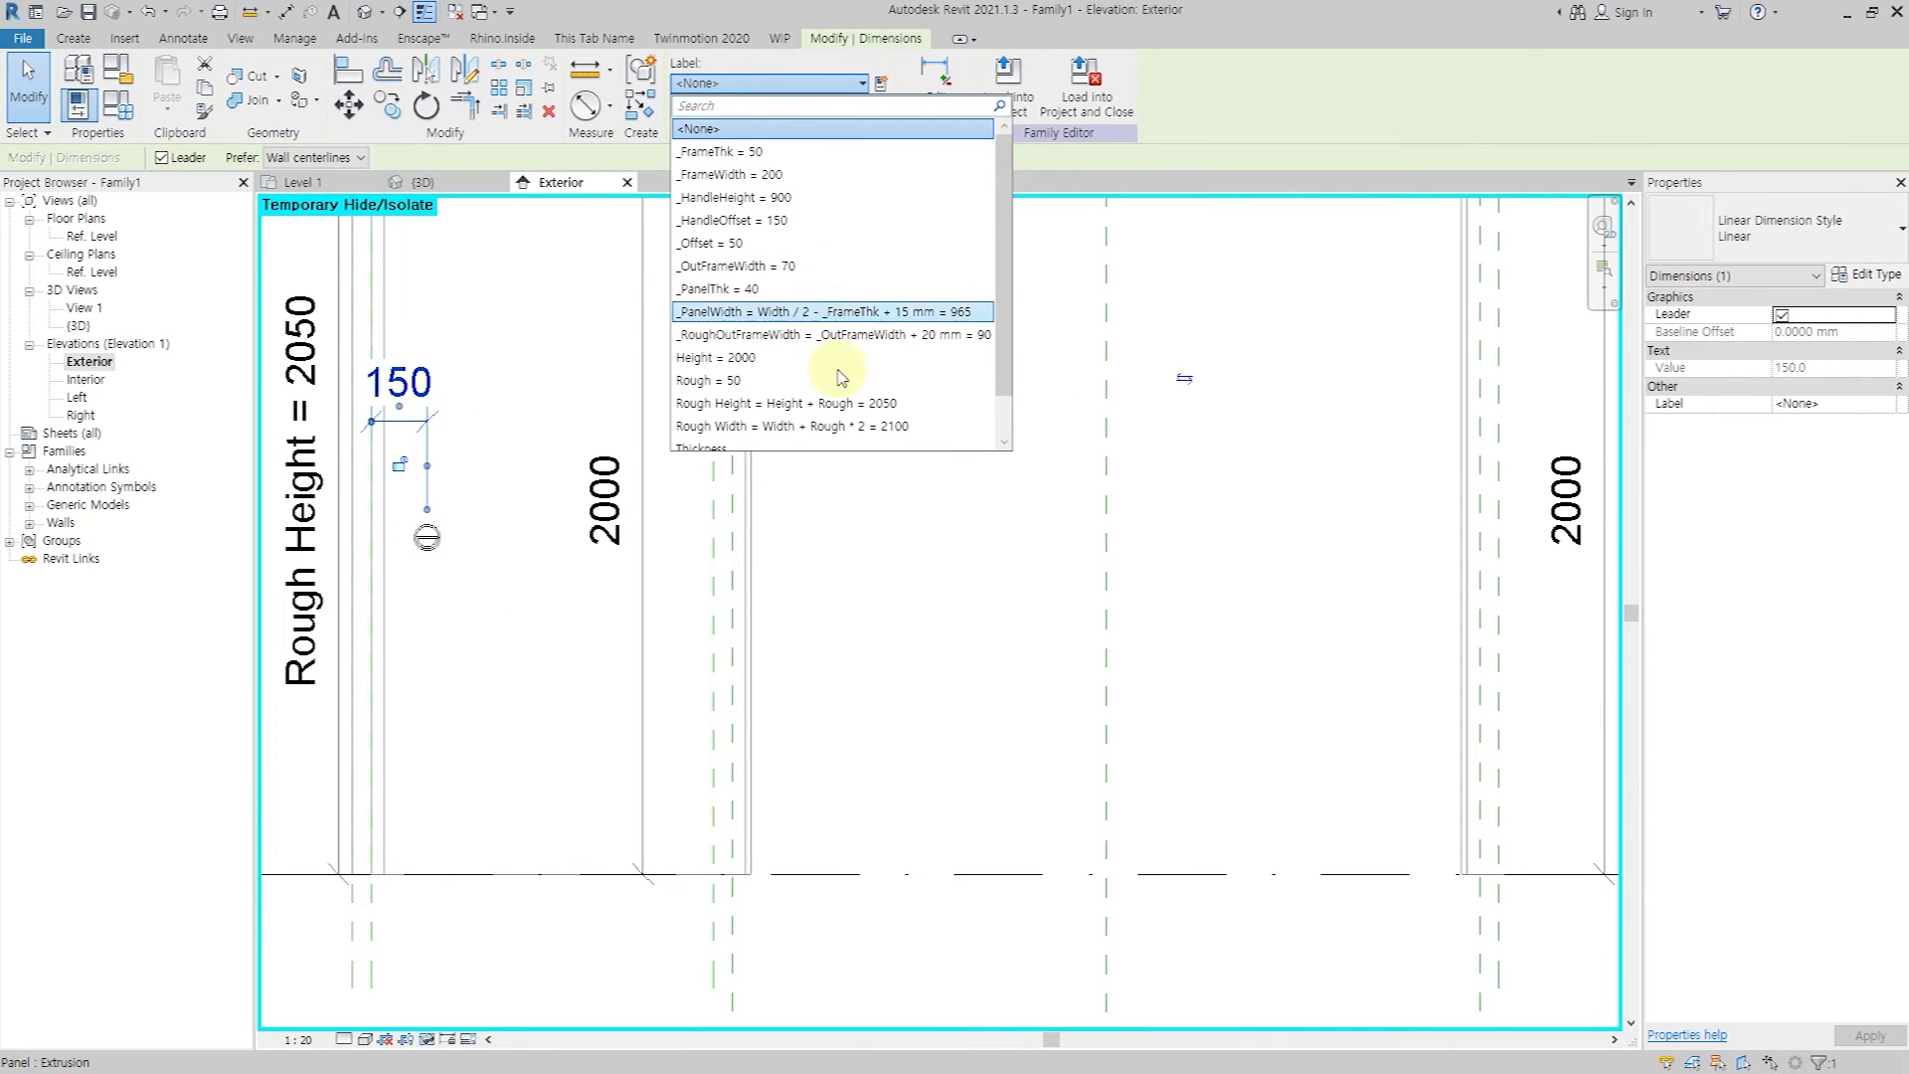
pyautogui.click(861, 220)
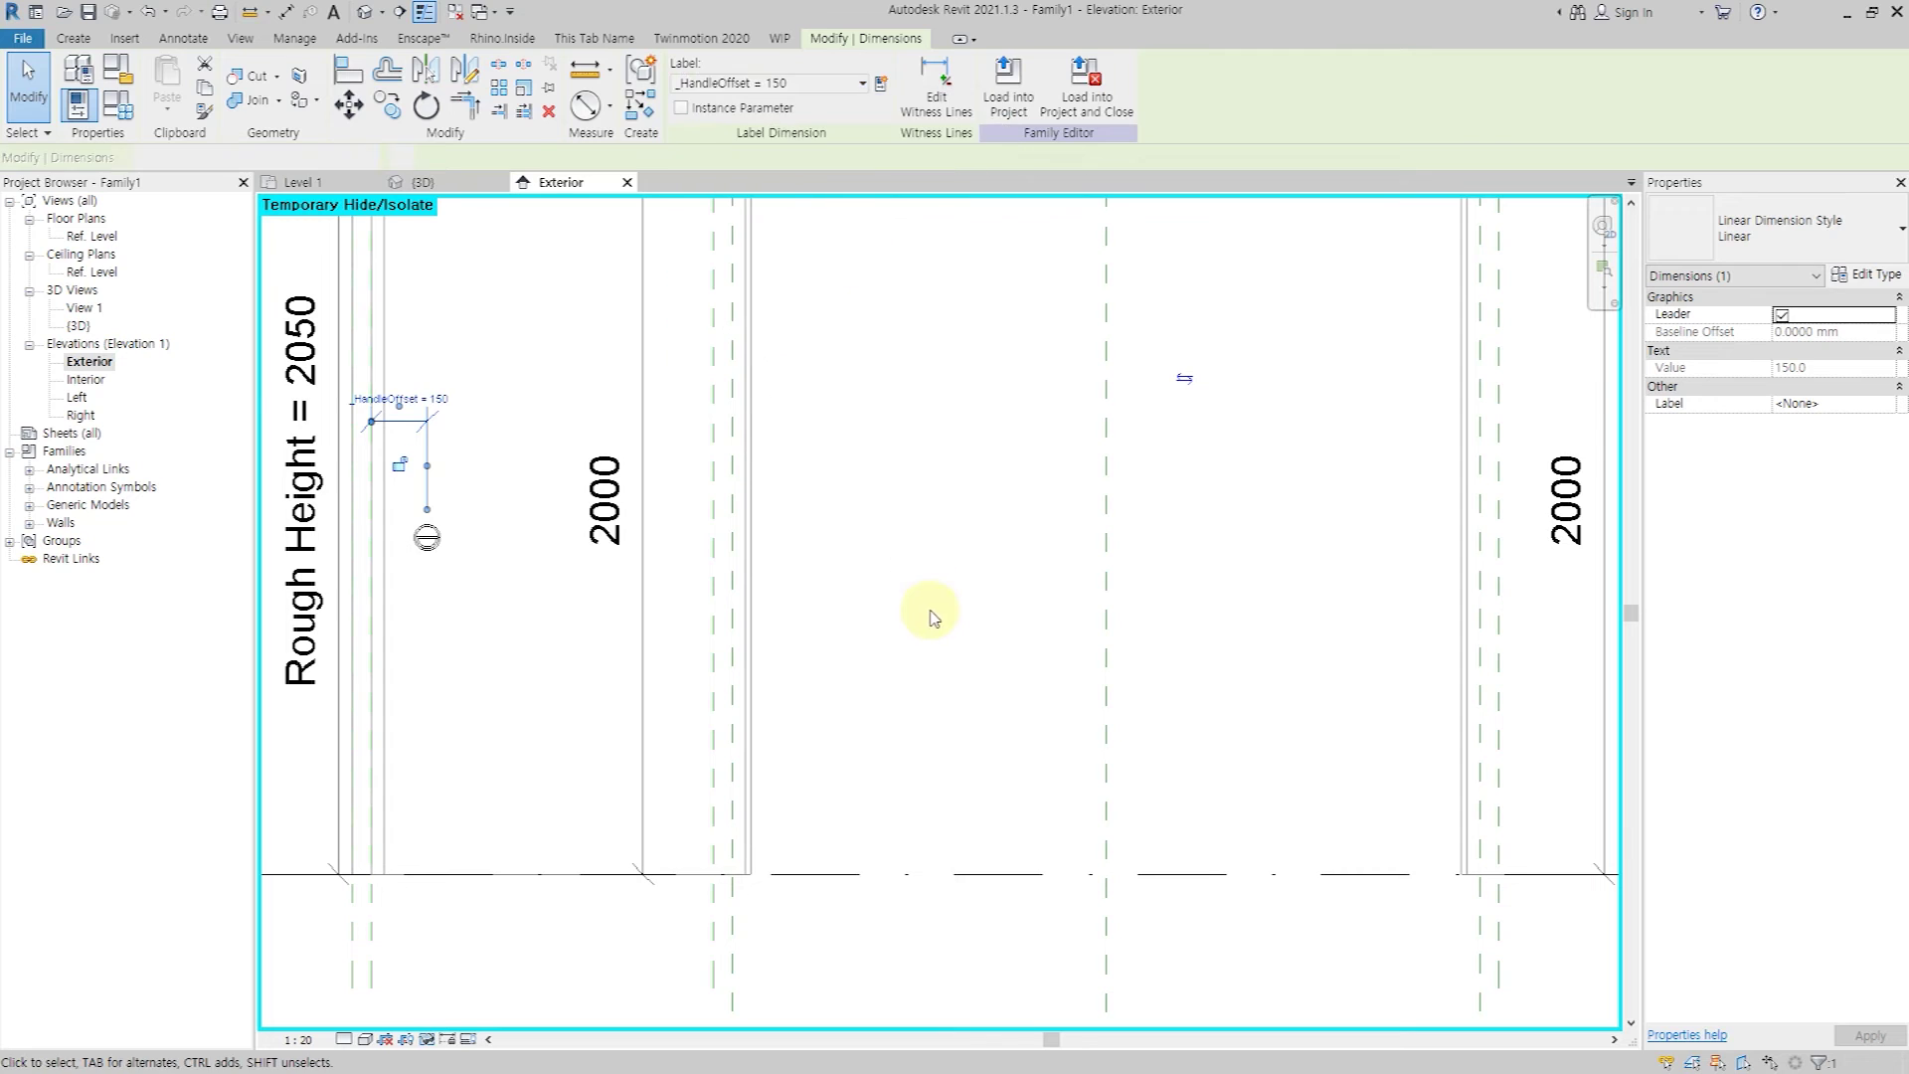
pyautogui.click(925, 613)
pyautogui.press('h')
pyautogui.press('r')
# Open the Default 3D View and orbit close to check the rings on both panels.
pyautogui.click(368, 14)
pyautogui.moveTo(1001, 587)
pyautogui.keyDown('shift'); pyautogui.mouseDown(button='middle')
pyautogui.moveTo(1044, 669)
pyautogui.moveTo(1223, 618)
pyautogui.moveTo(761, 651)
pyautogui.mouseUp(button='middle'); pyautogui.keyUp('shift')
pyautogui.scroll(-3, 683, 810)
pyautogui.scroll(5, 601, 796)
pyautogui.moveTo(601, 797)
pyautogui.mouseDown(button='middle')
pyautogui.moveTo(934, 736)
pyautogui.moveTo(1347, 793)
pyautogui.moveTo(1372, 832)
pyautogui.moveTo(1227, 865)
pyautogui.moveTo(1274, 825)
pyautogui.moveTo(1283, 767)
pyautogui.moveTo(1091, 746)
pyautogui.moveTo(929, 810)
pyautogui.mouseUp(button='middle')
pyautogui.scroll(2, 946, 746)
pyautogui.scroll(-3, 1304, 788)
# Flex the door type to Rough 10, Width 2500 then 2100, and Height 2100.
pyautogui.click(117, 101)
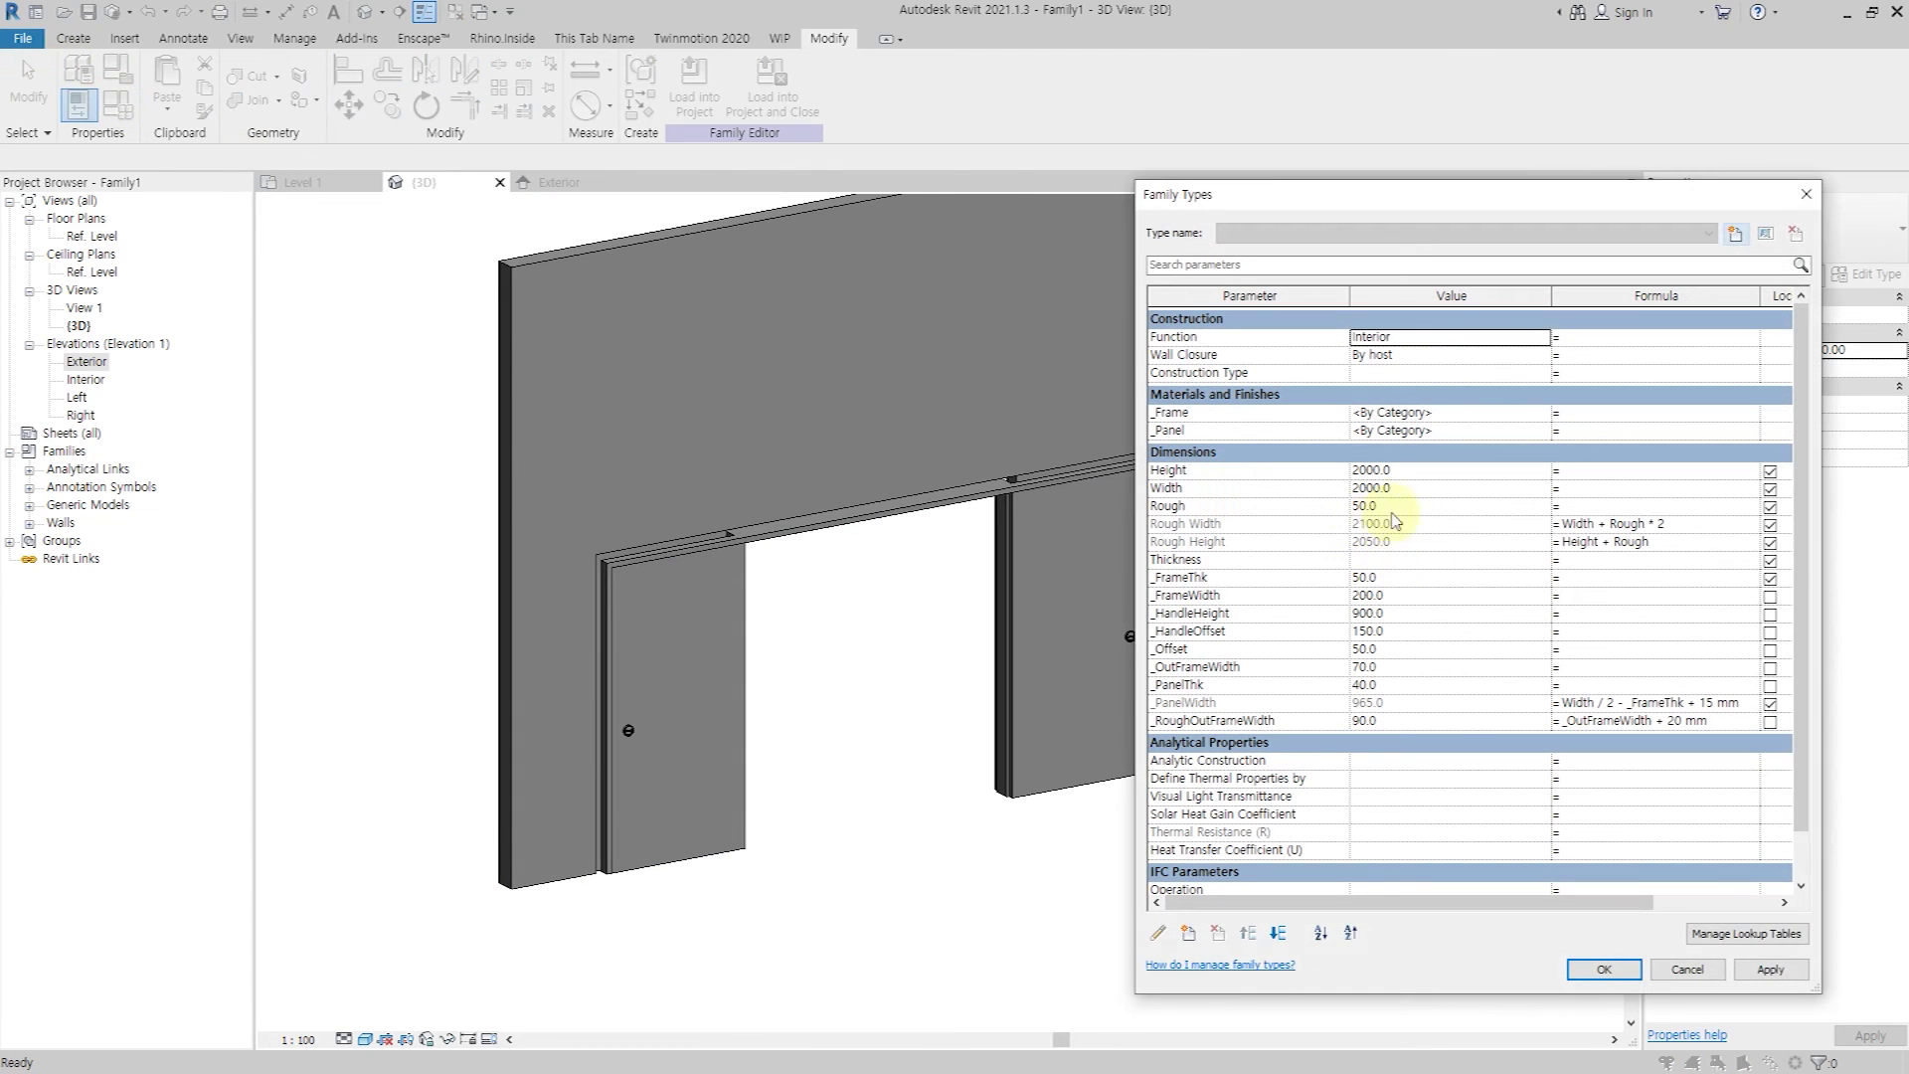
pyautogui.click(1776, 971)
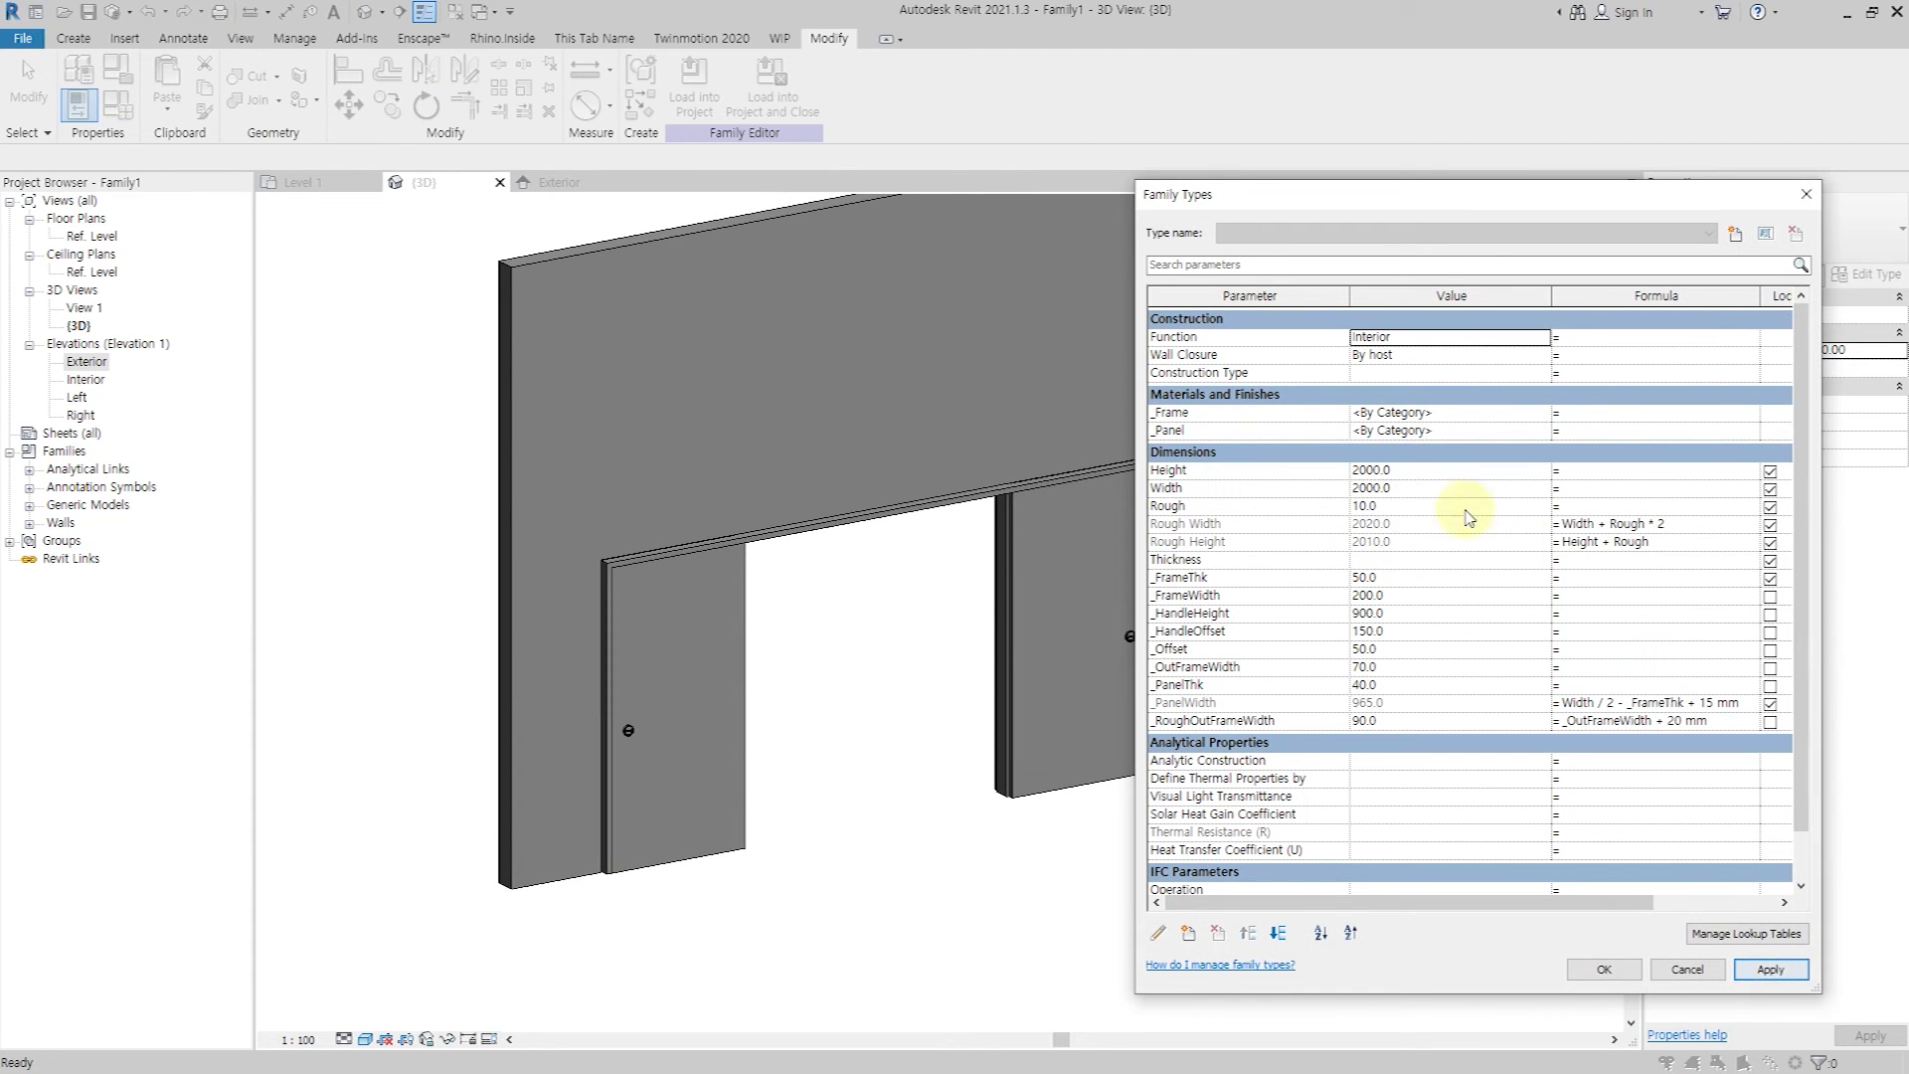
pyautogui.click(1451, 489)
pyautogui.write('2500')
pyautogui.click(1790, 971)
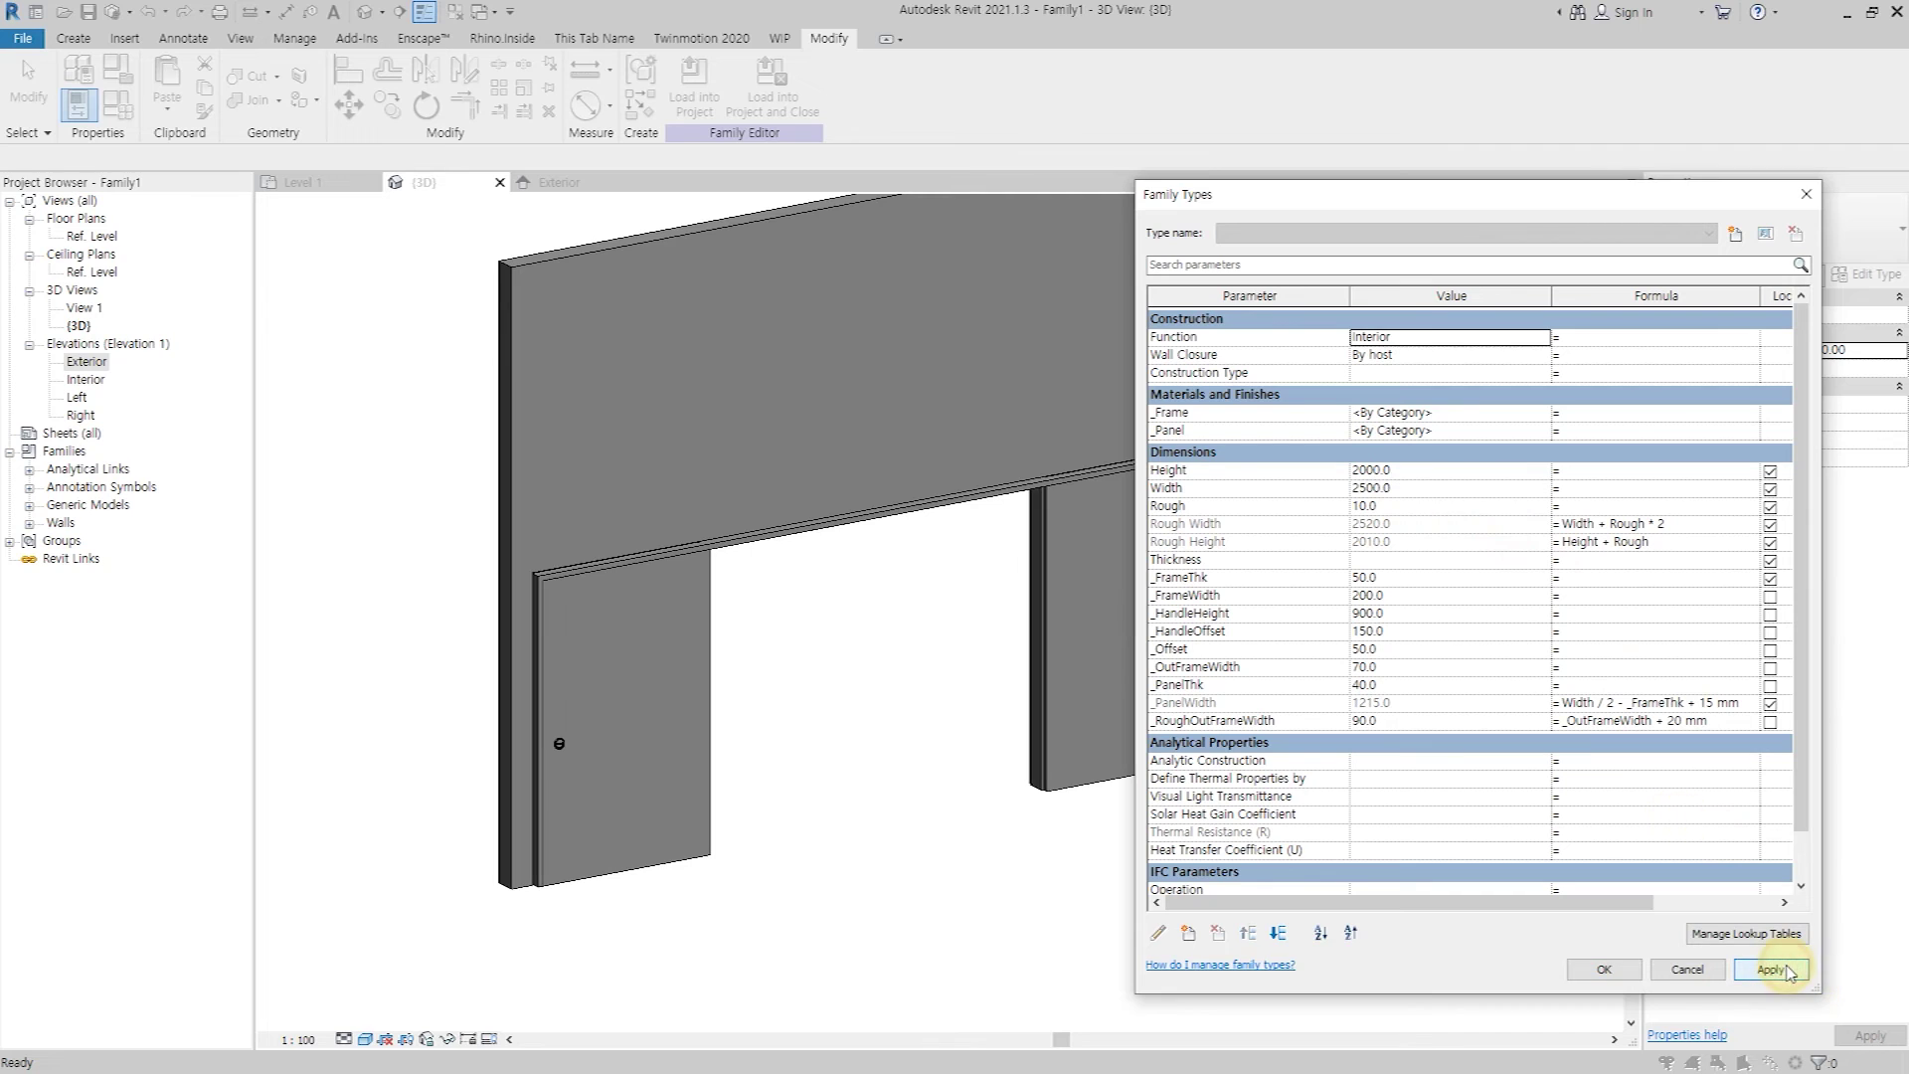
pyautogui.moveTo(1389, 214); pyautogui.dragTo(1566, 214)
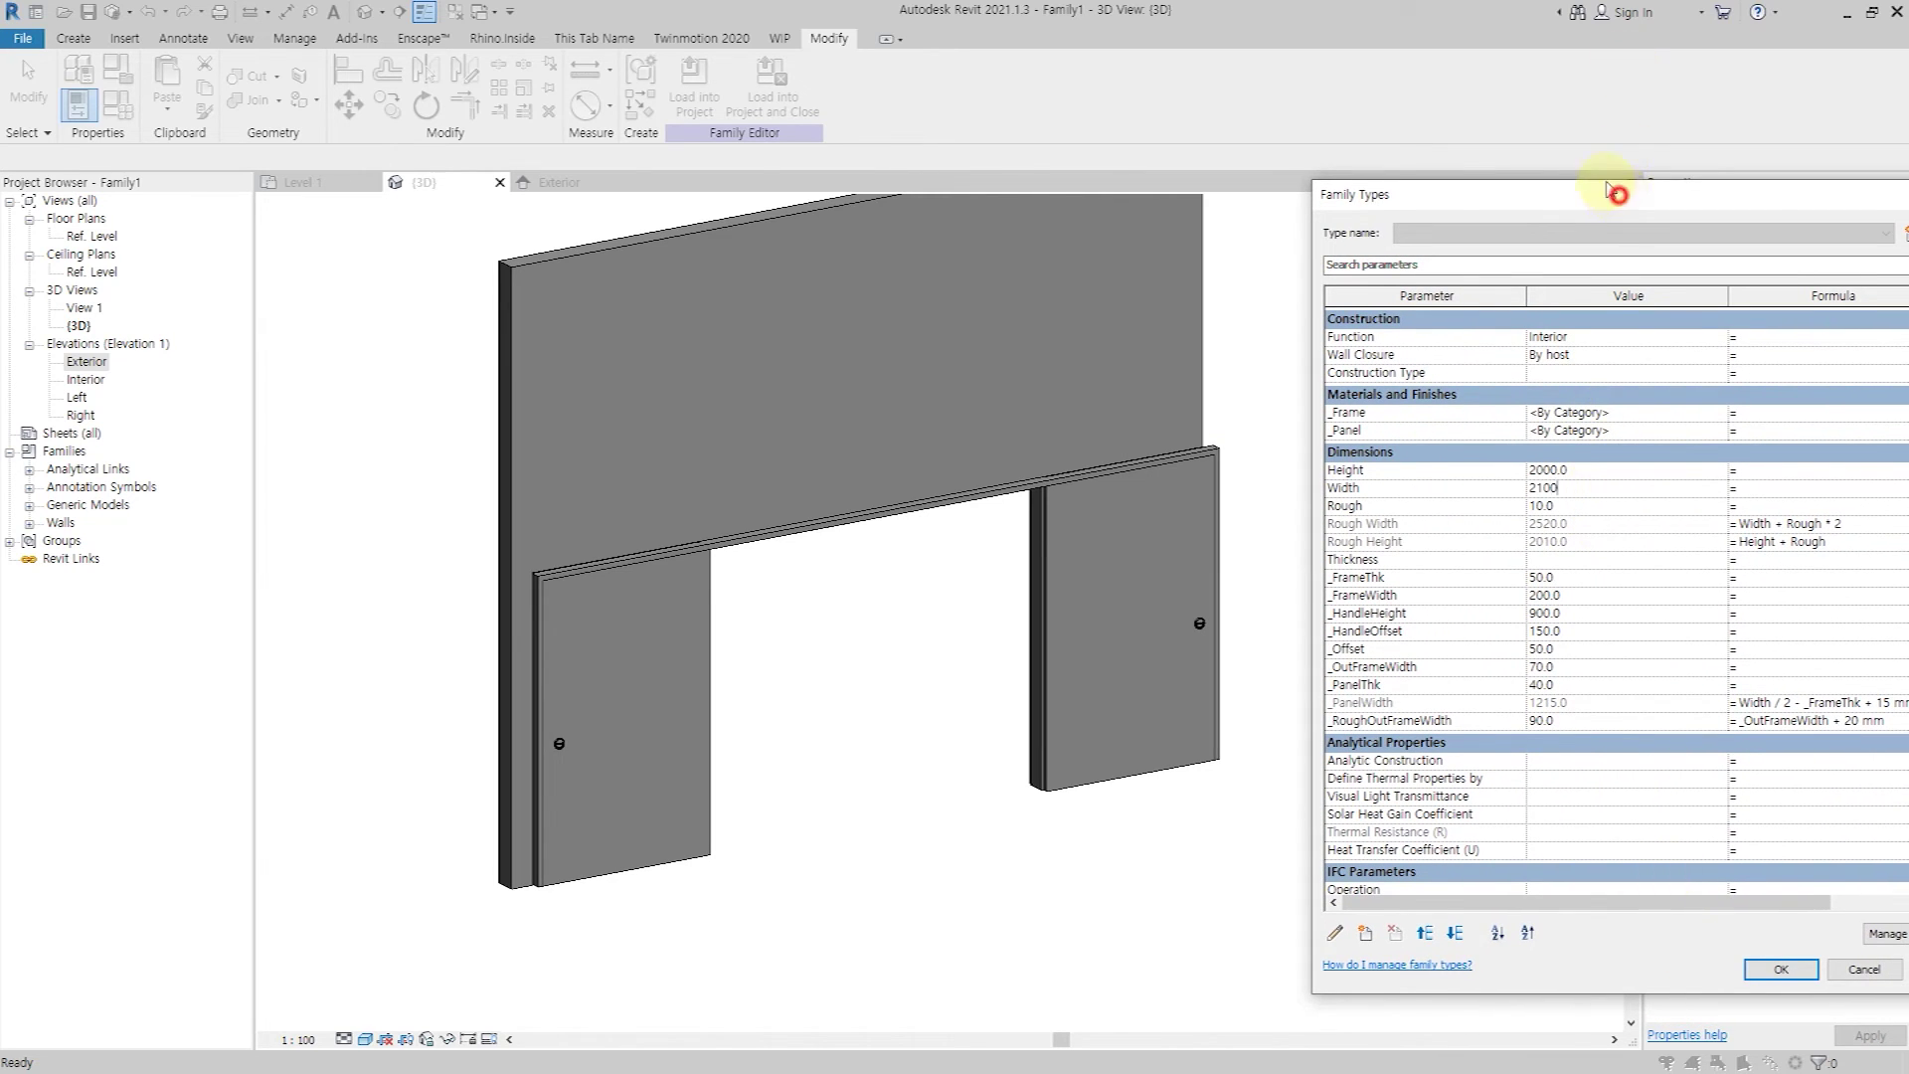
pyautogui.moveTo(1619, 196); pyautogui.dragTo(1560, 167)
pyautogui.click(1883, 938)
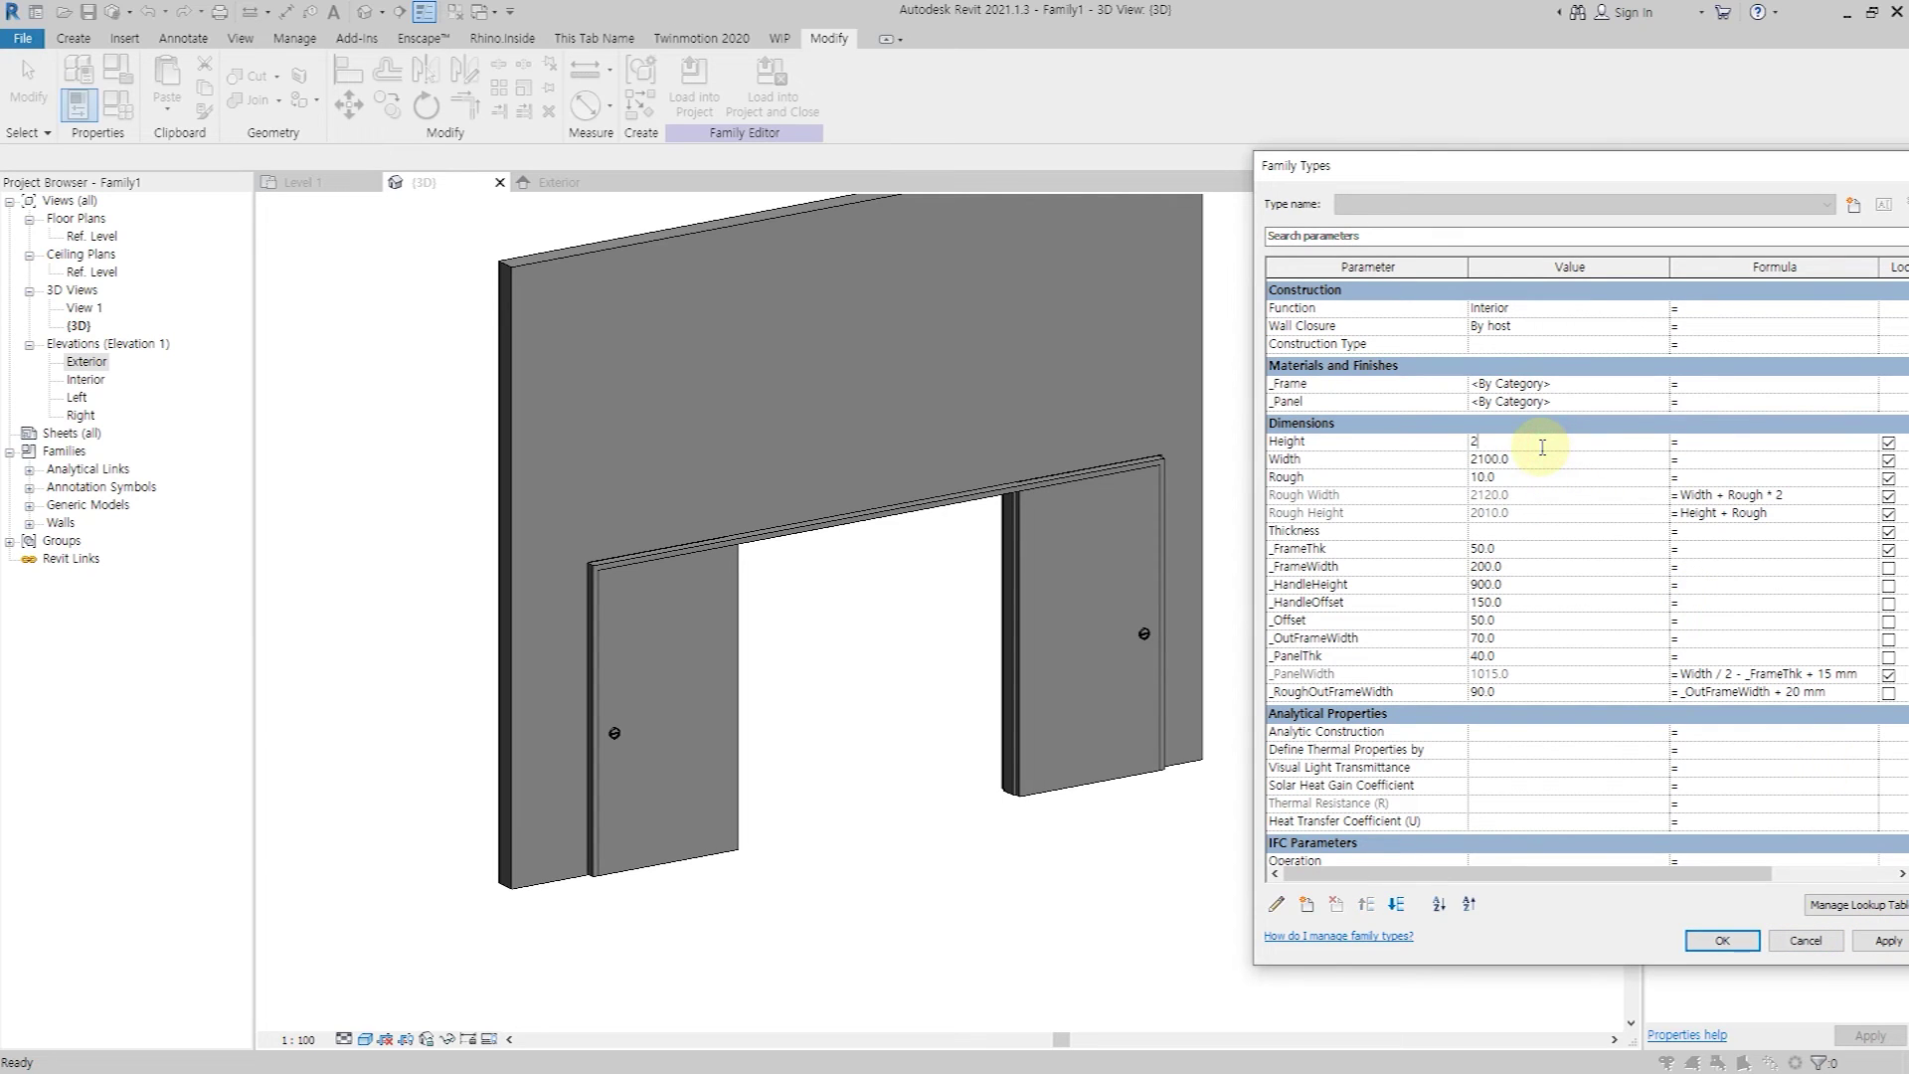
pyautogui.click(1568, 442)
pyautogui.write('100.0')
pyautogui.click(1890, 941)
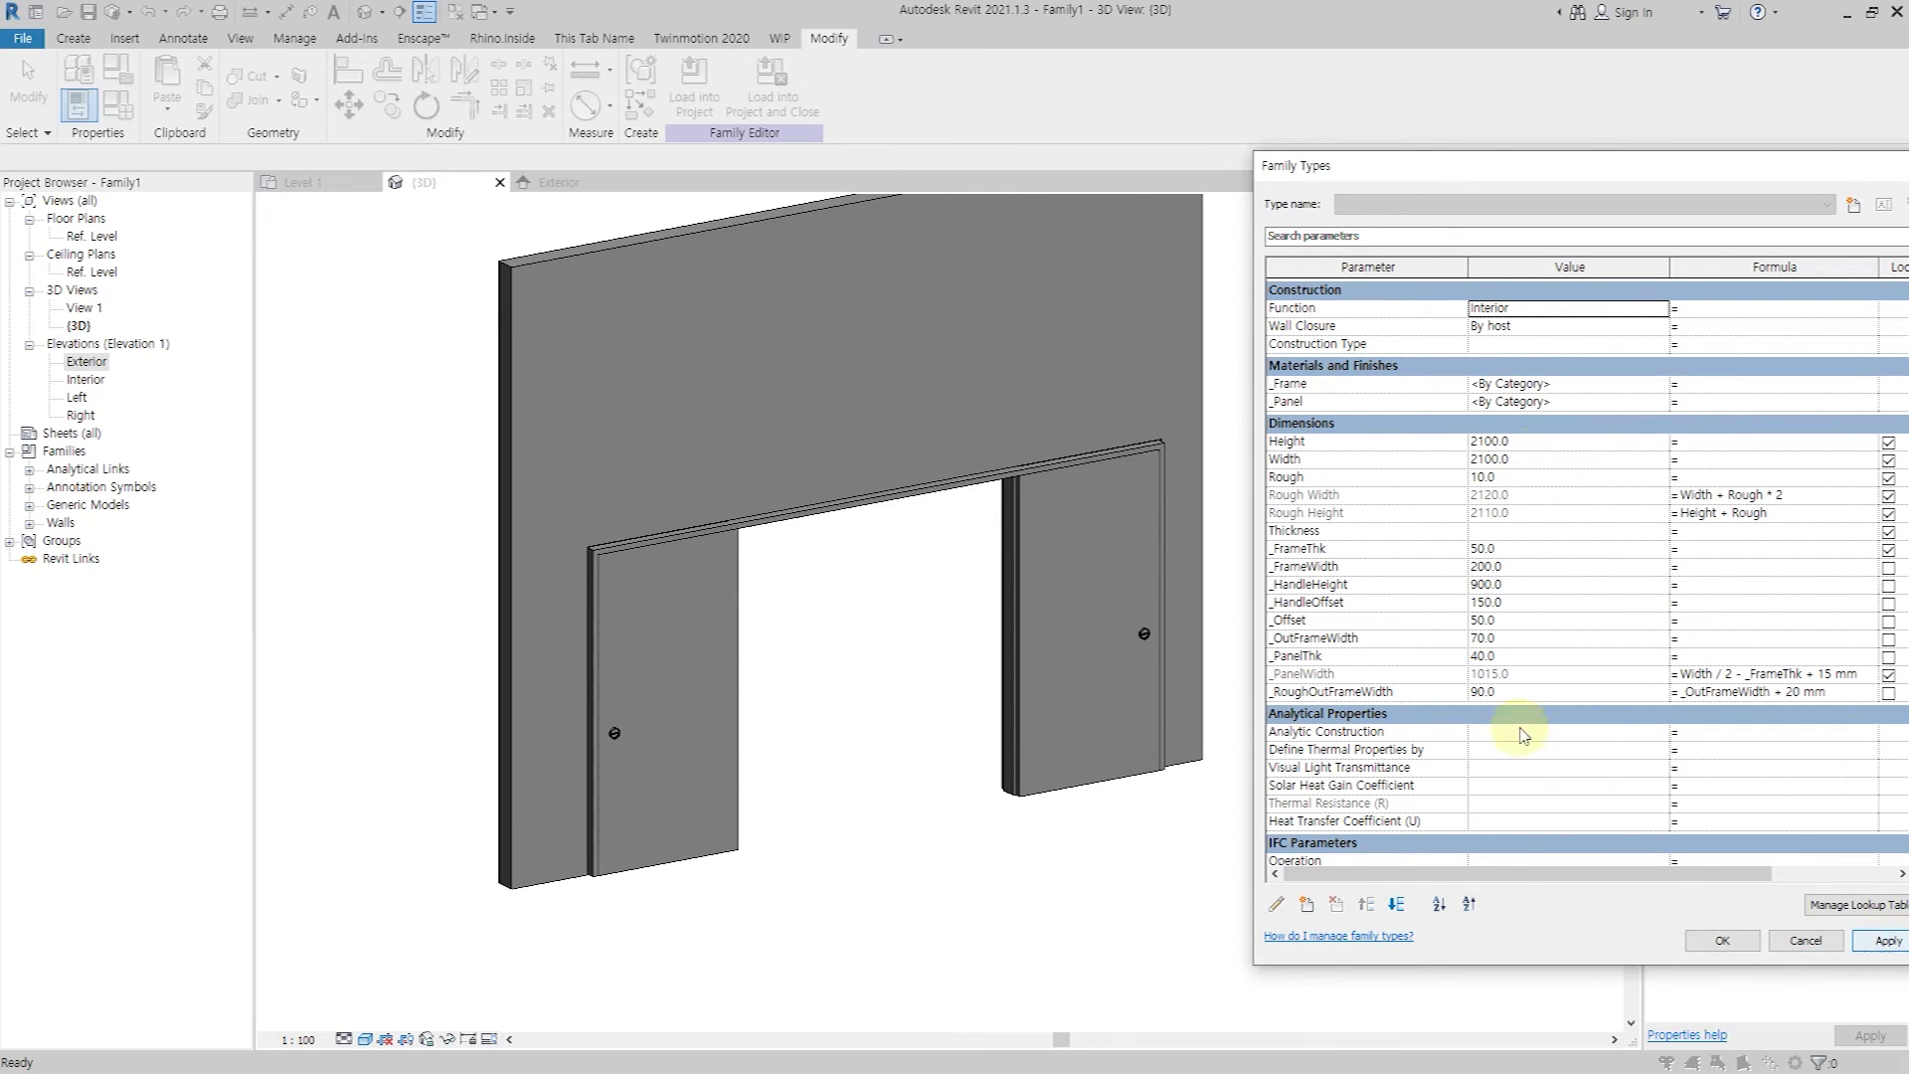
pyautogui.click(1722, 945)
# Orbit the doors, then set _Offset to 10 in Family Types.
pyautogui.moveTo(746, 852)
pyautogui.keyDown('shift'); pyautogui.mouseDown(button='middle')
pyautogui.moveTo(1035, 852)
pyautogui.moveTo(488, 221)
pyautogui.mouseUp(button='middle'); pyautogui.keyUp('shift')
pyautogui.press('f')
pyautogui.press('t')
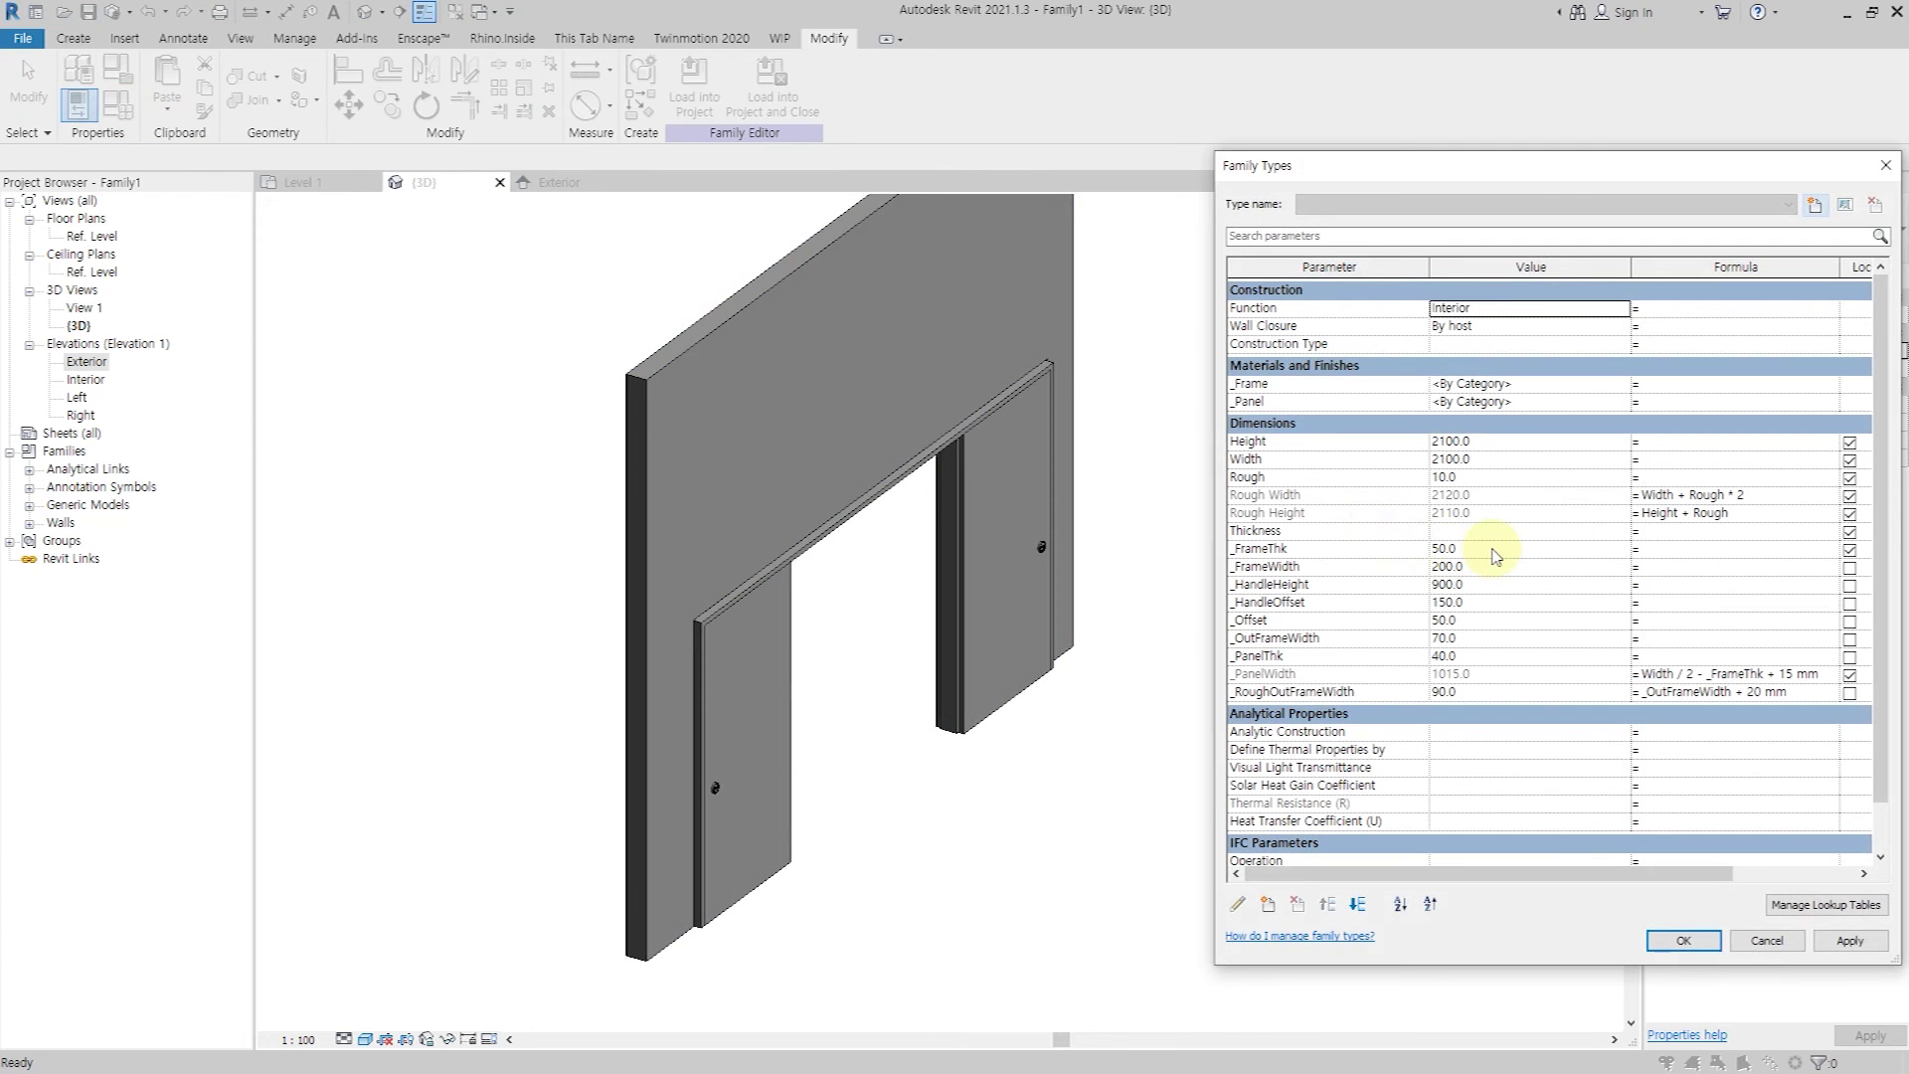
pyautogui.click(1856, 949)
pyautogui.write('10')
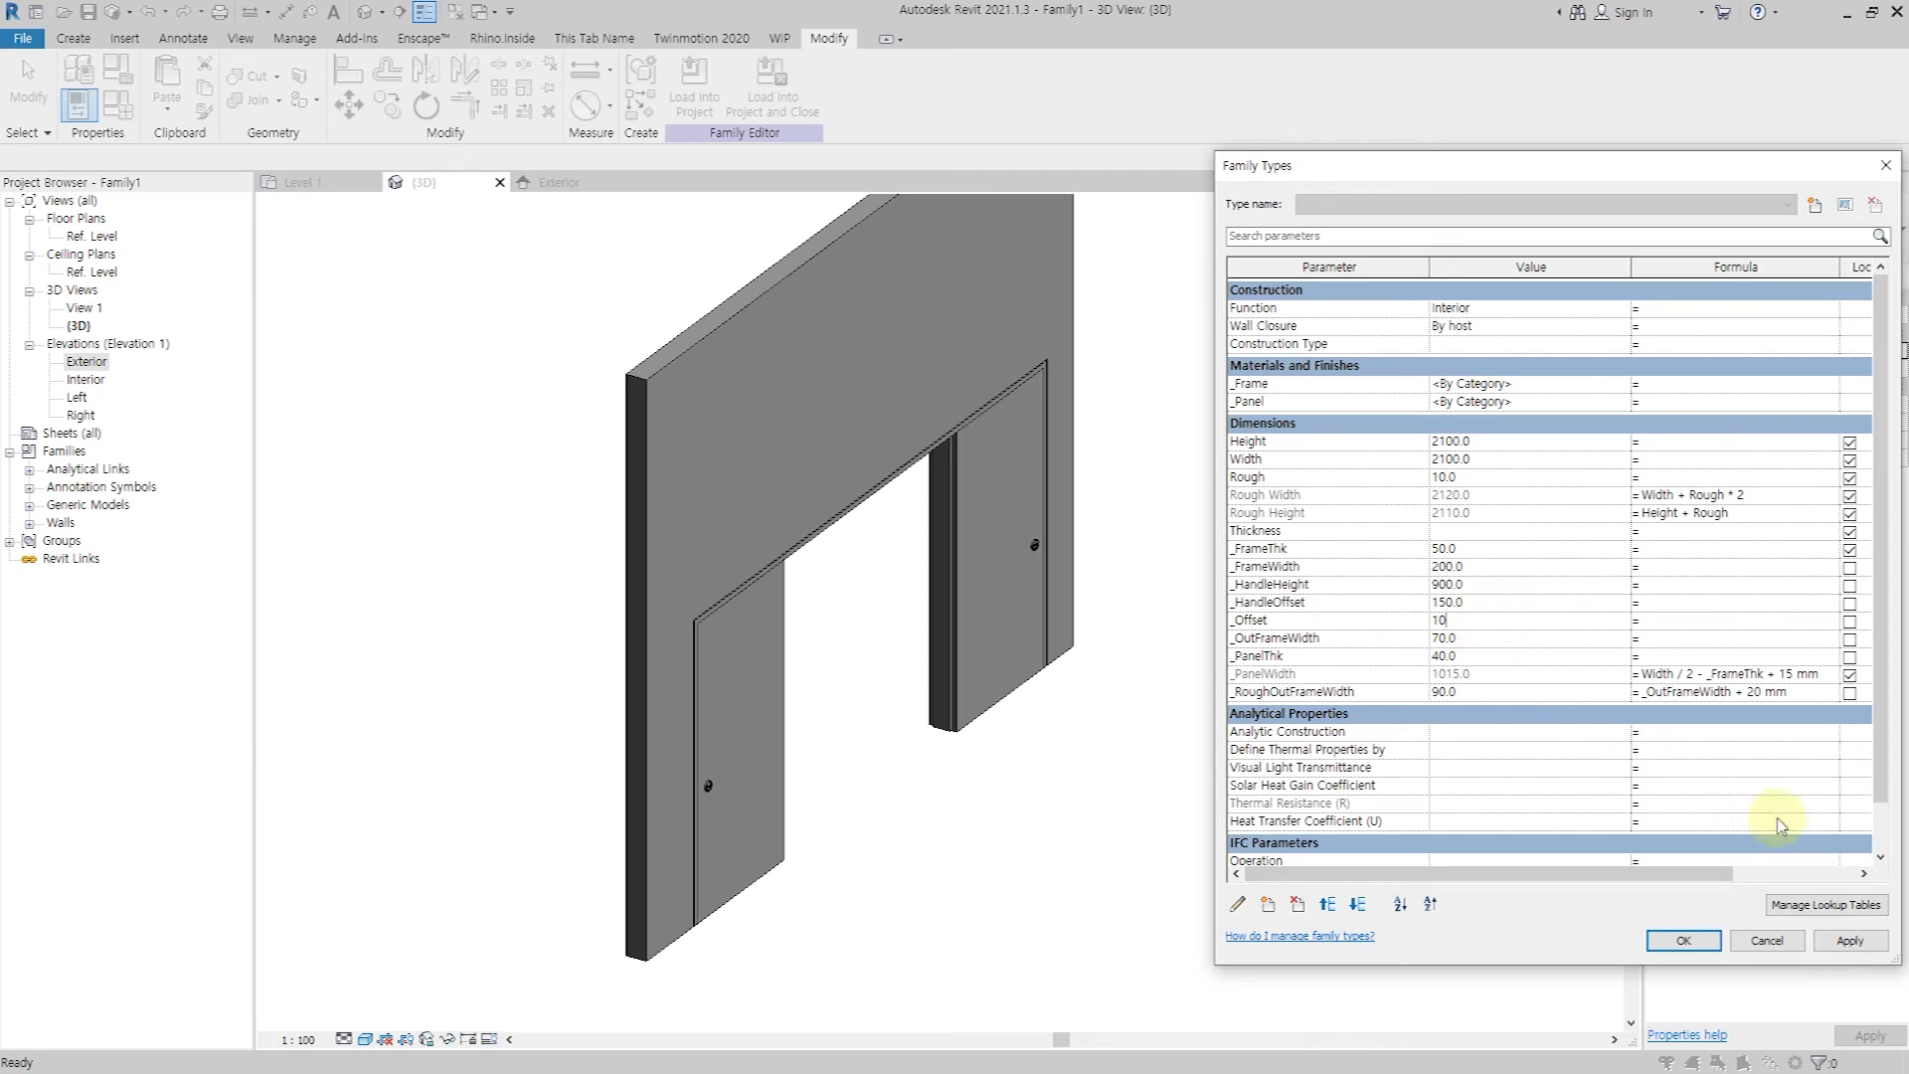
pyautogui.click(1844, 944)
pyautogui.click(1684, 942)
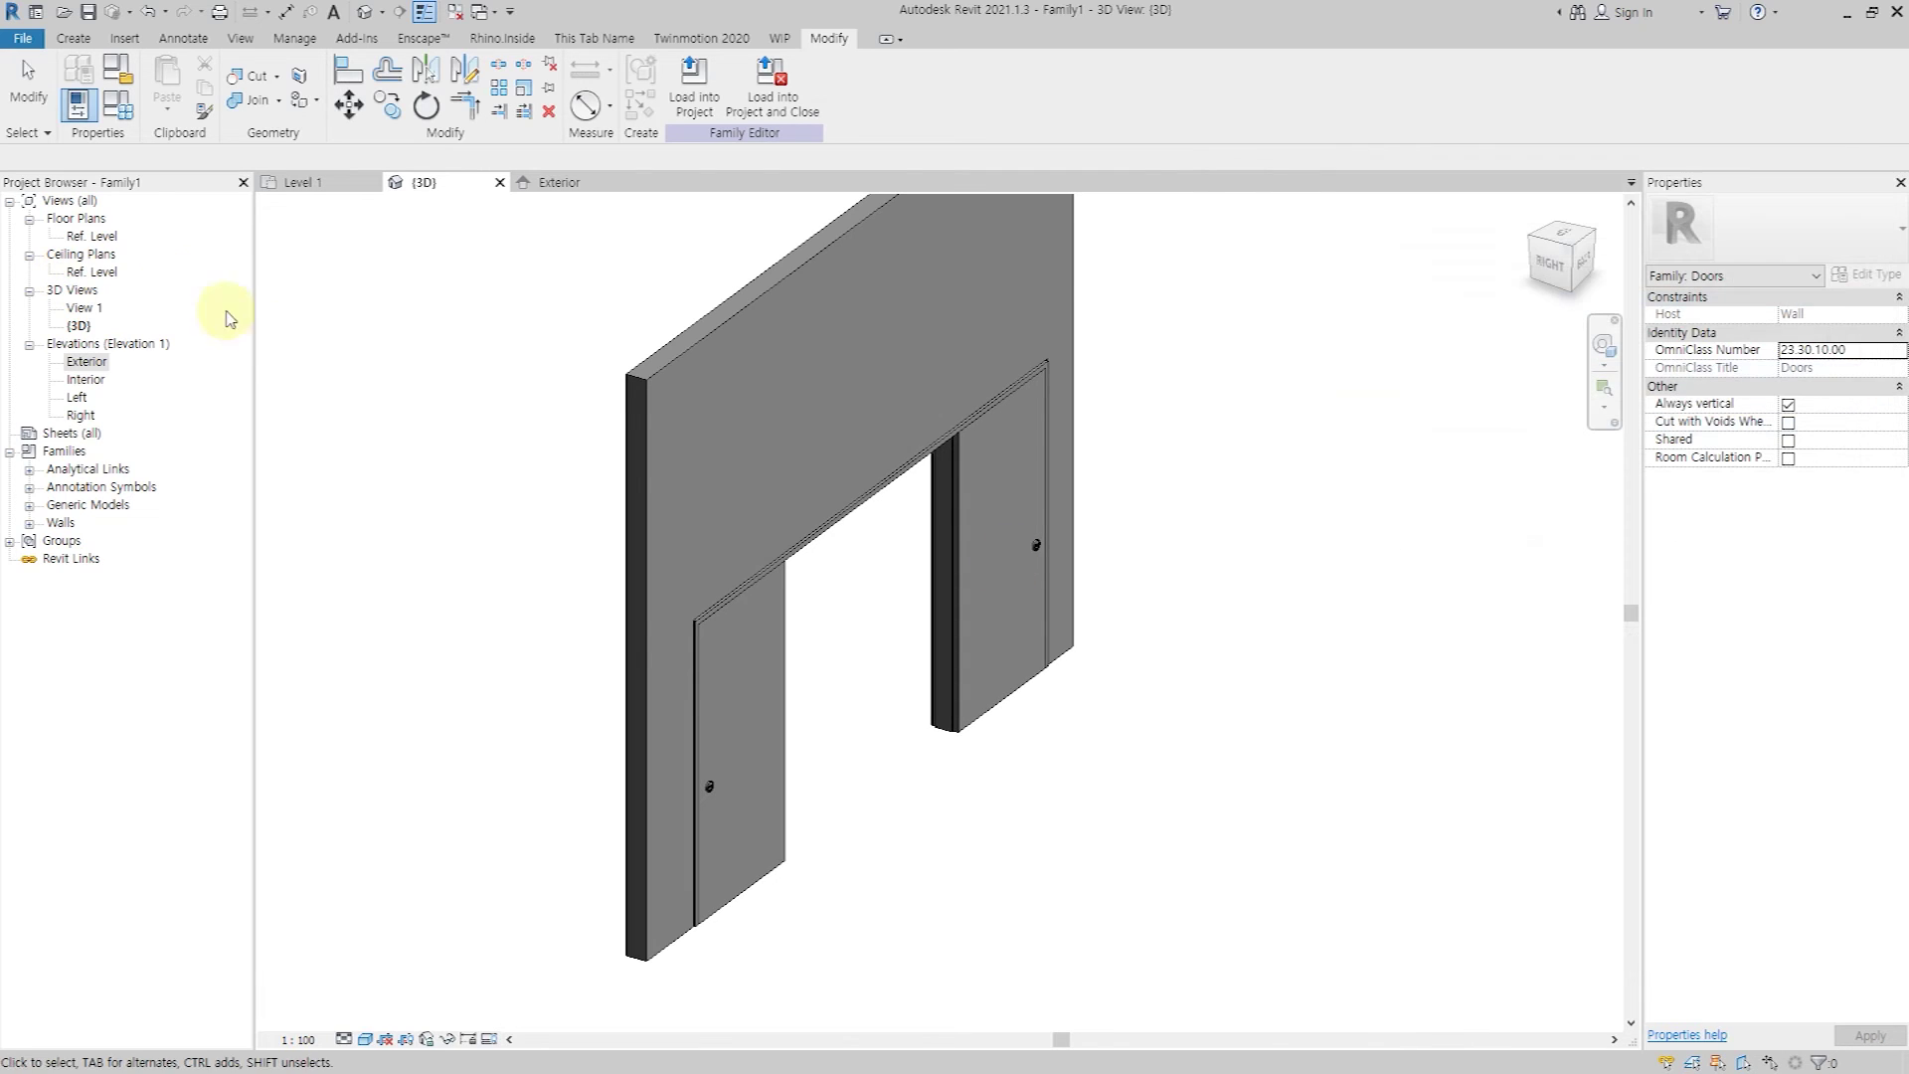
# Open the Ref. Level plan and set the _Offset parameter to 20.
pyautogui.doubleClick(94, 235)
pyautogui.scroll(3, 928, 468)
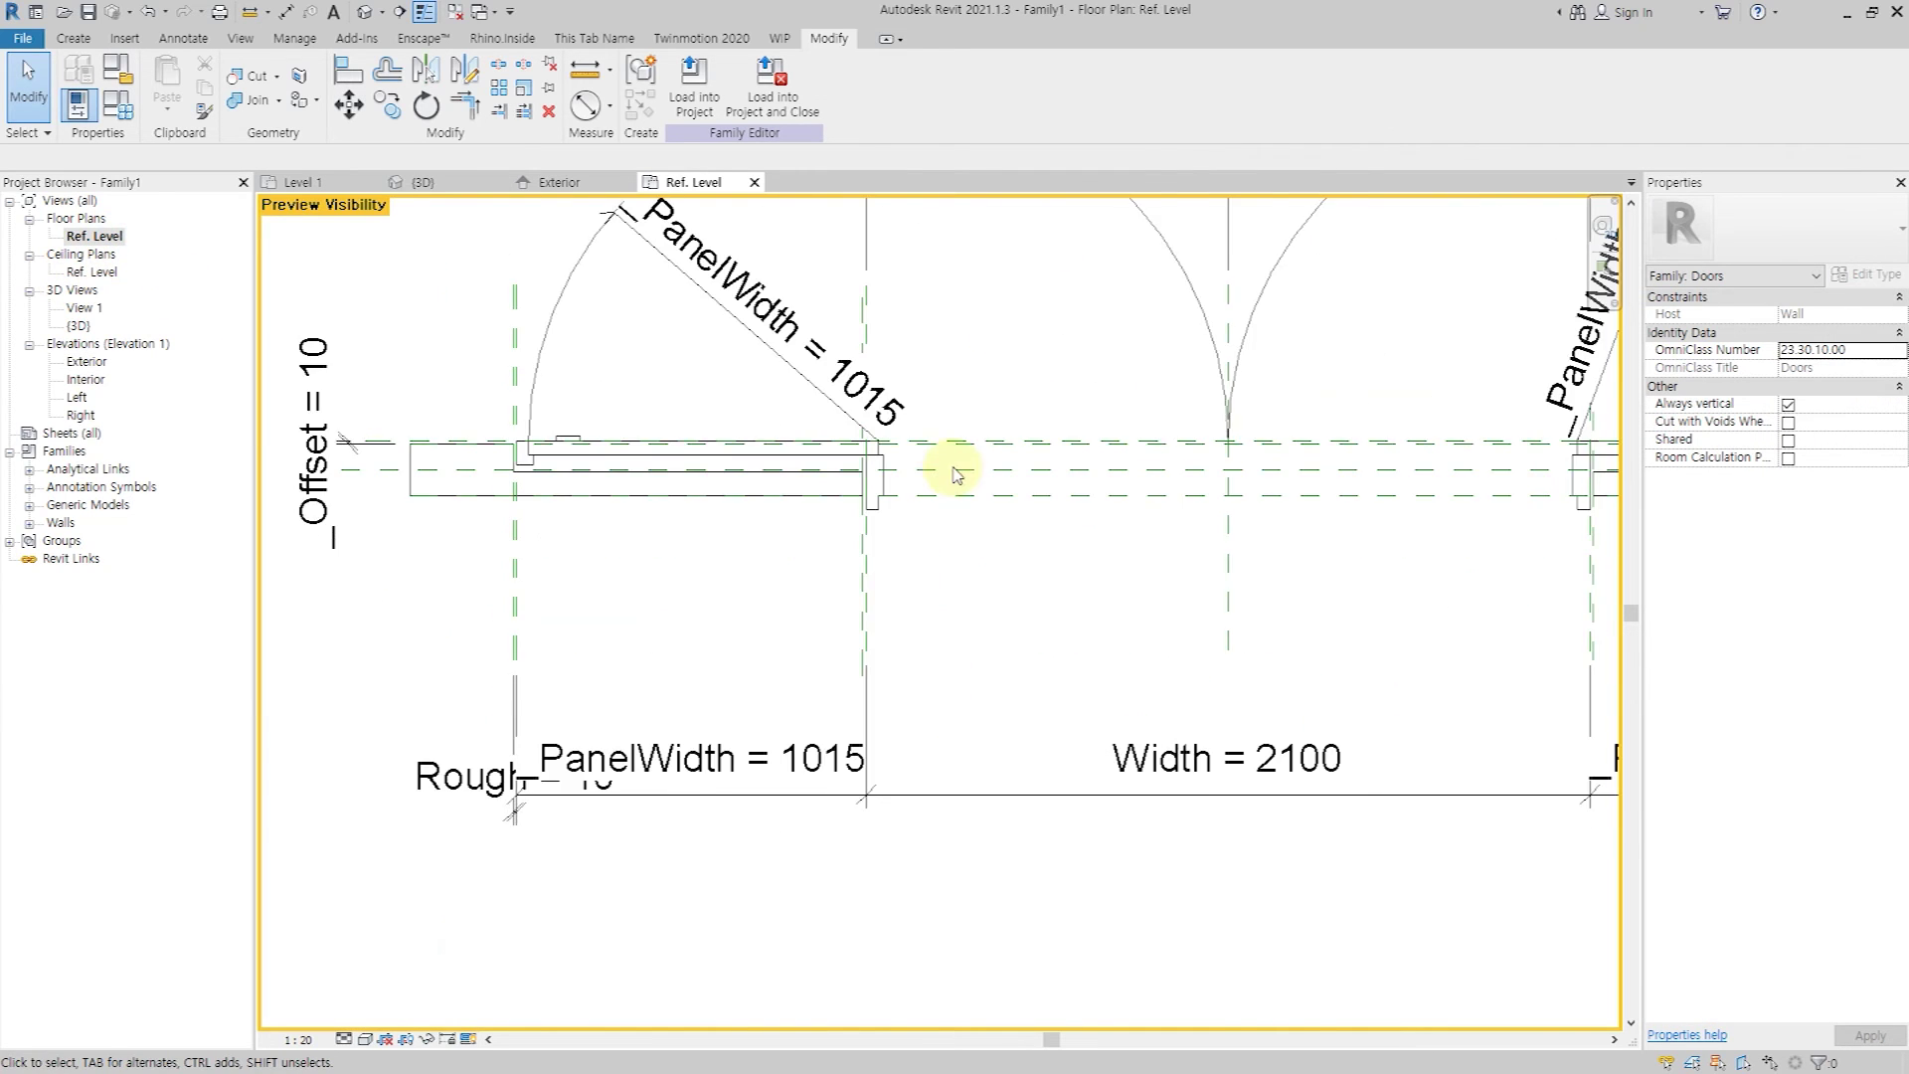
pyautogui.scroll(-2, 636, 401)
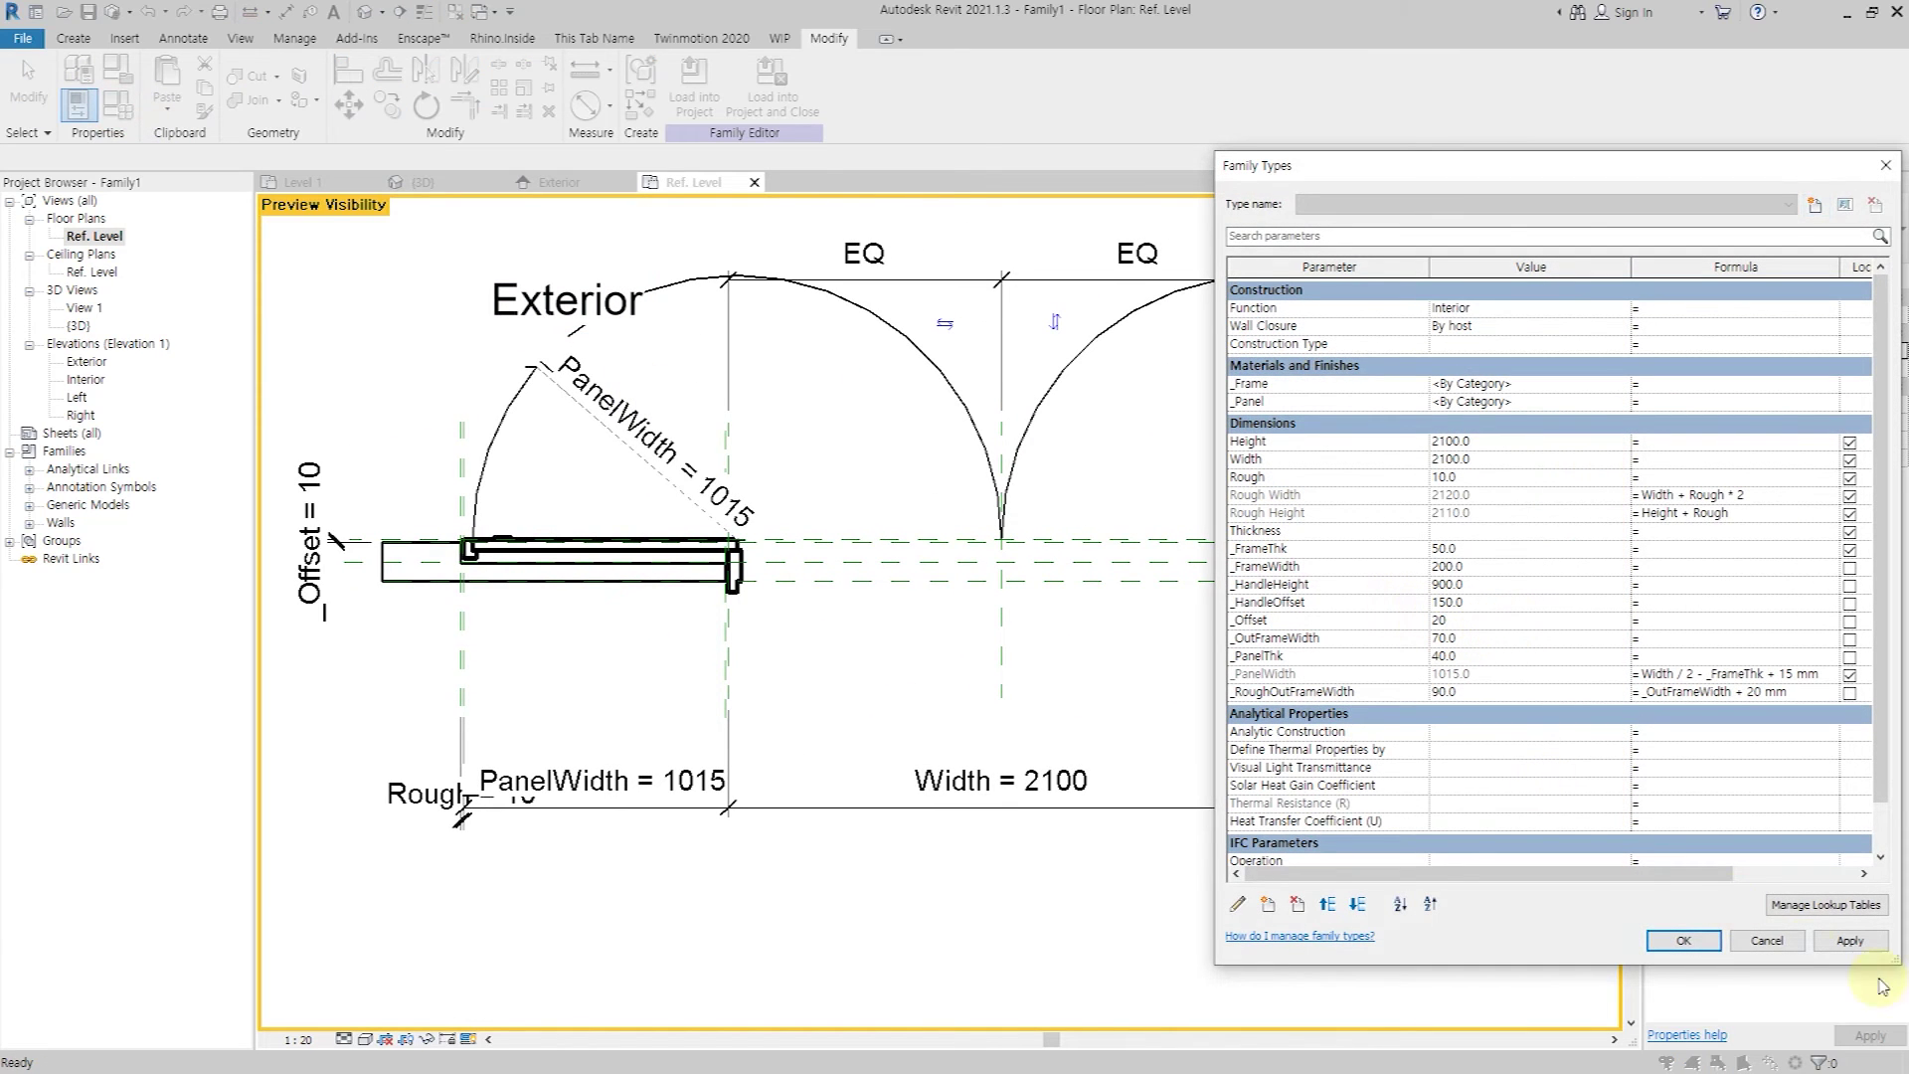
pyautogui.click(1865, 941)
pyautogui.click(1675, 940)
# Hide both flush rings at Coarse and Medium, leaving them visible only at Fine detail.
pyautogui.scroll(1, 503, 537)
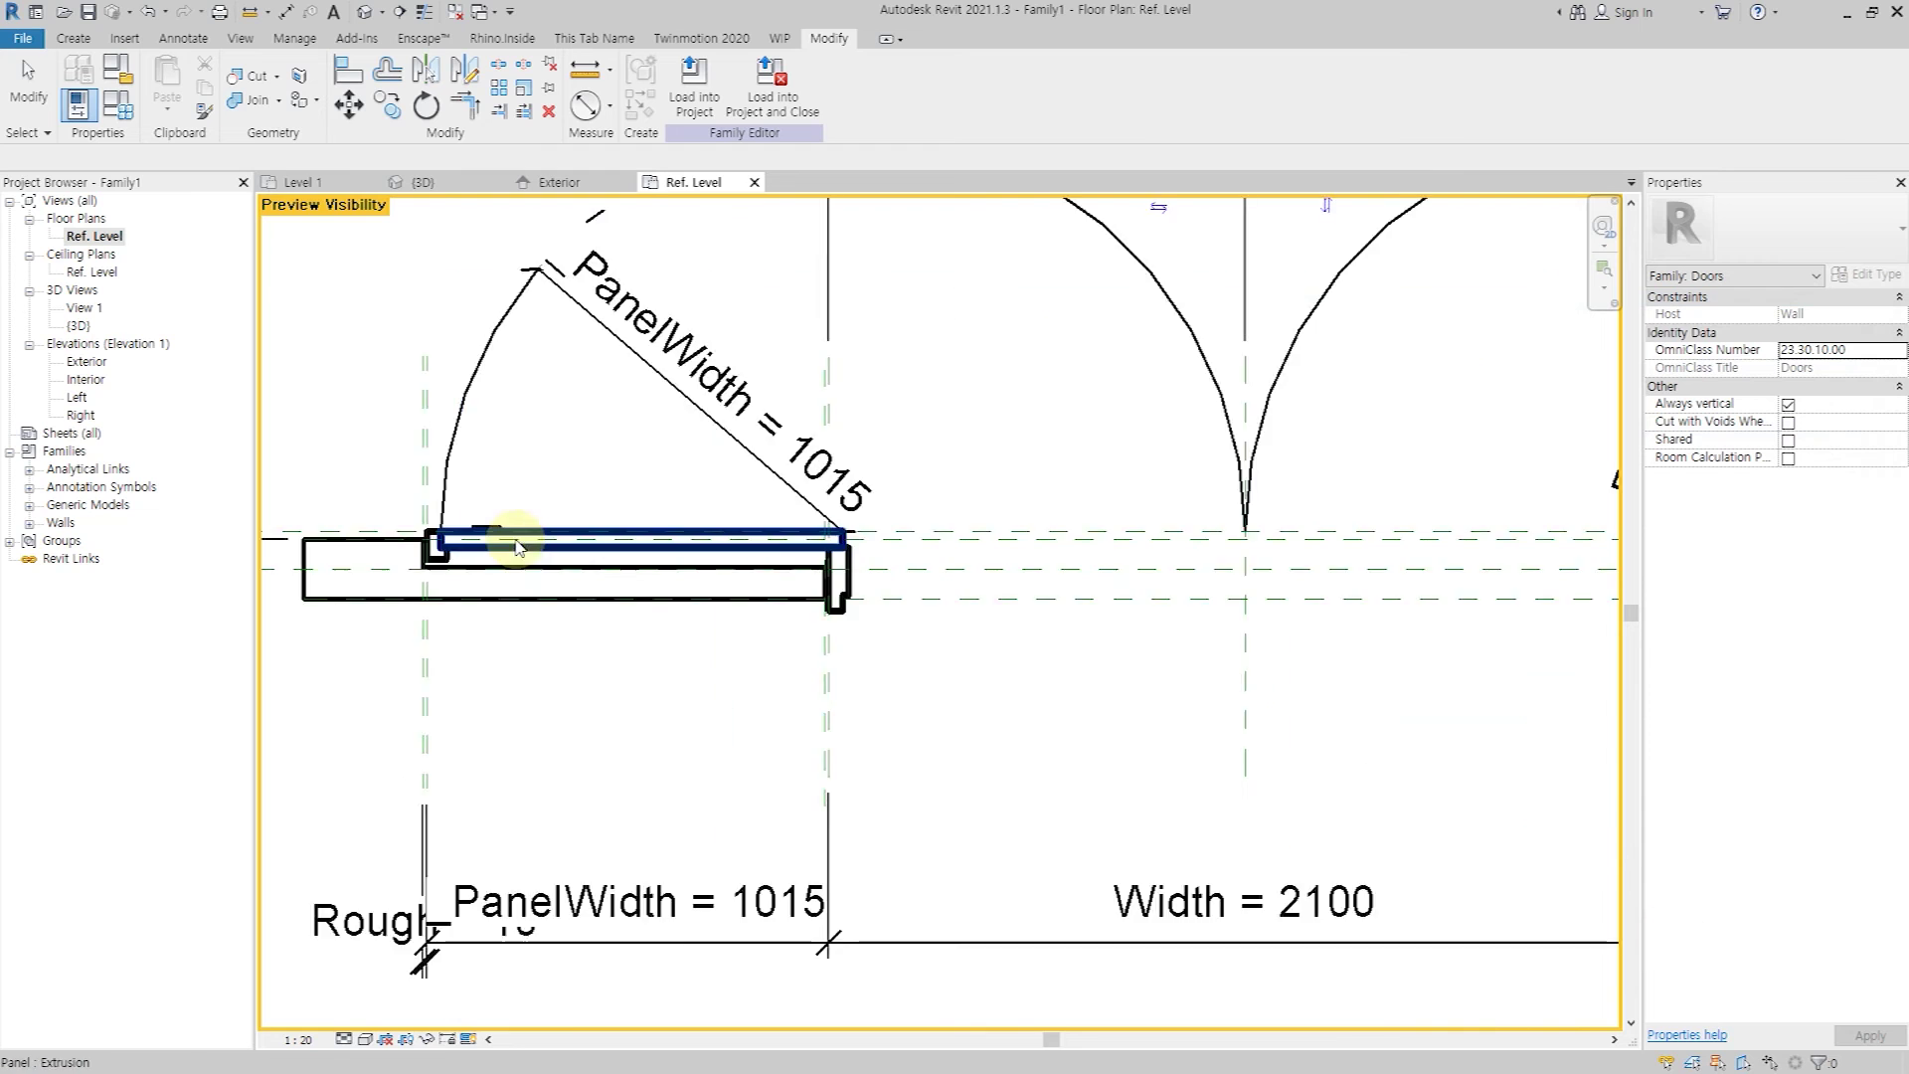
pyautogui.scroll(2, 504, 540)
pyautogui.scroll(2, 554, 690)
pyautogui.scroll(1, 596, 557)
pyautogui.click(572, 506)
pyautogui.scroll(-2, 572, 505)
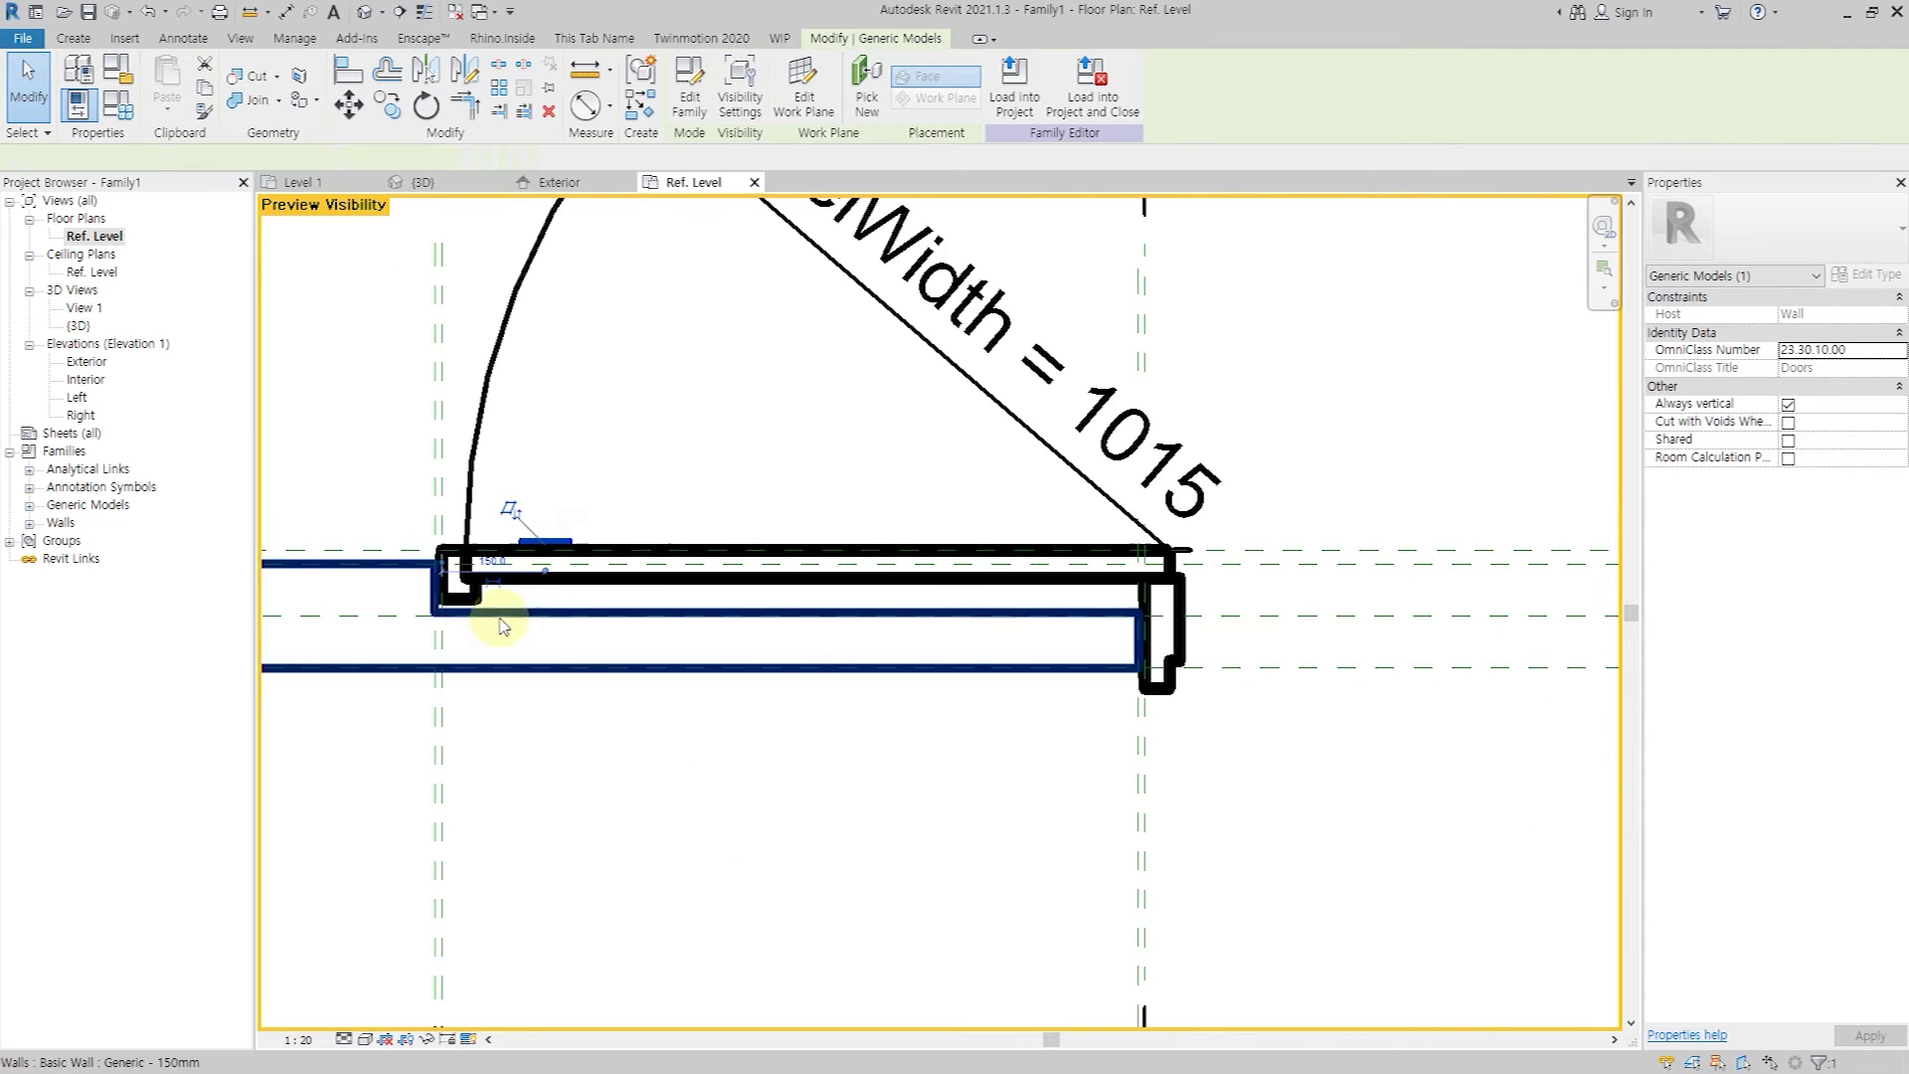
pyautogui.scroll(-1, 789, 546)
pyautogui.scroll(1, 1005, 597)
pyautogui.scroll(2, 1230, 553)
pyautogui.scroll(1, 1230, 553)
pyautogui.keyDown('ctrl'); pyautogui.click(1230, 563); pyautogui.keyUp('ctrl')
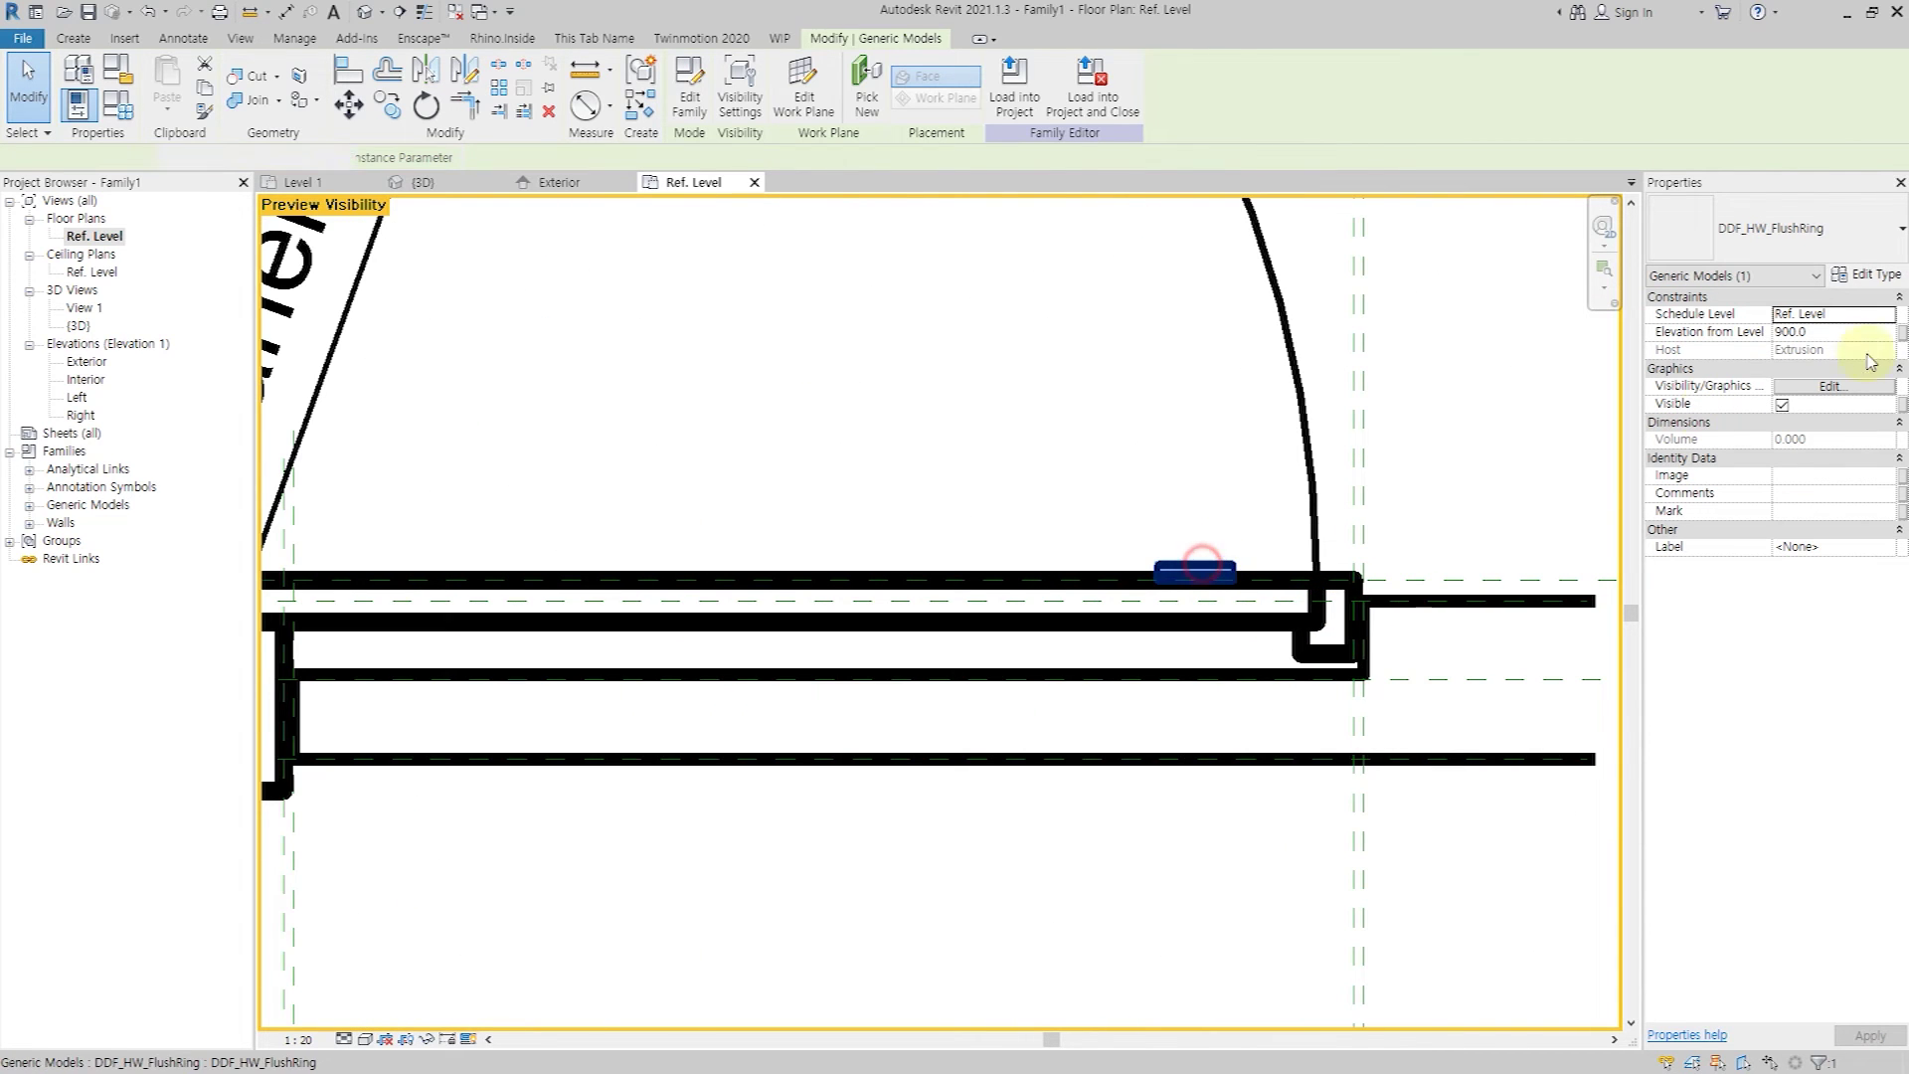
pyautogui.click(1833, 385)
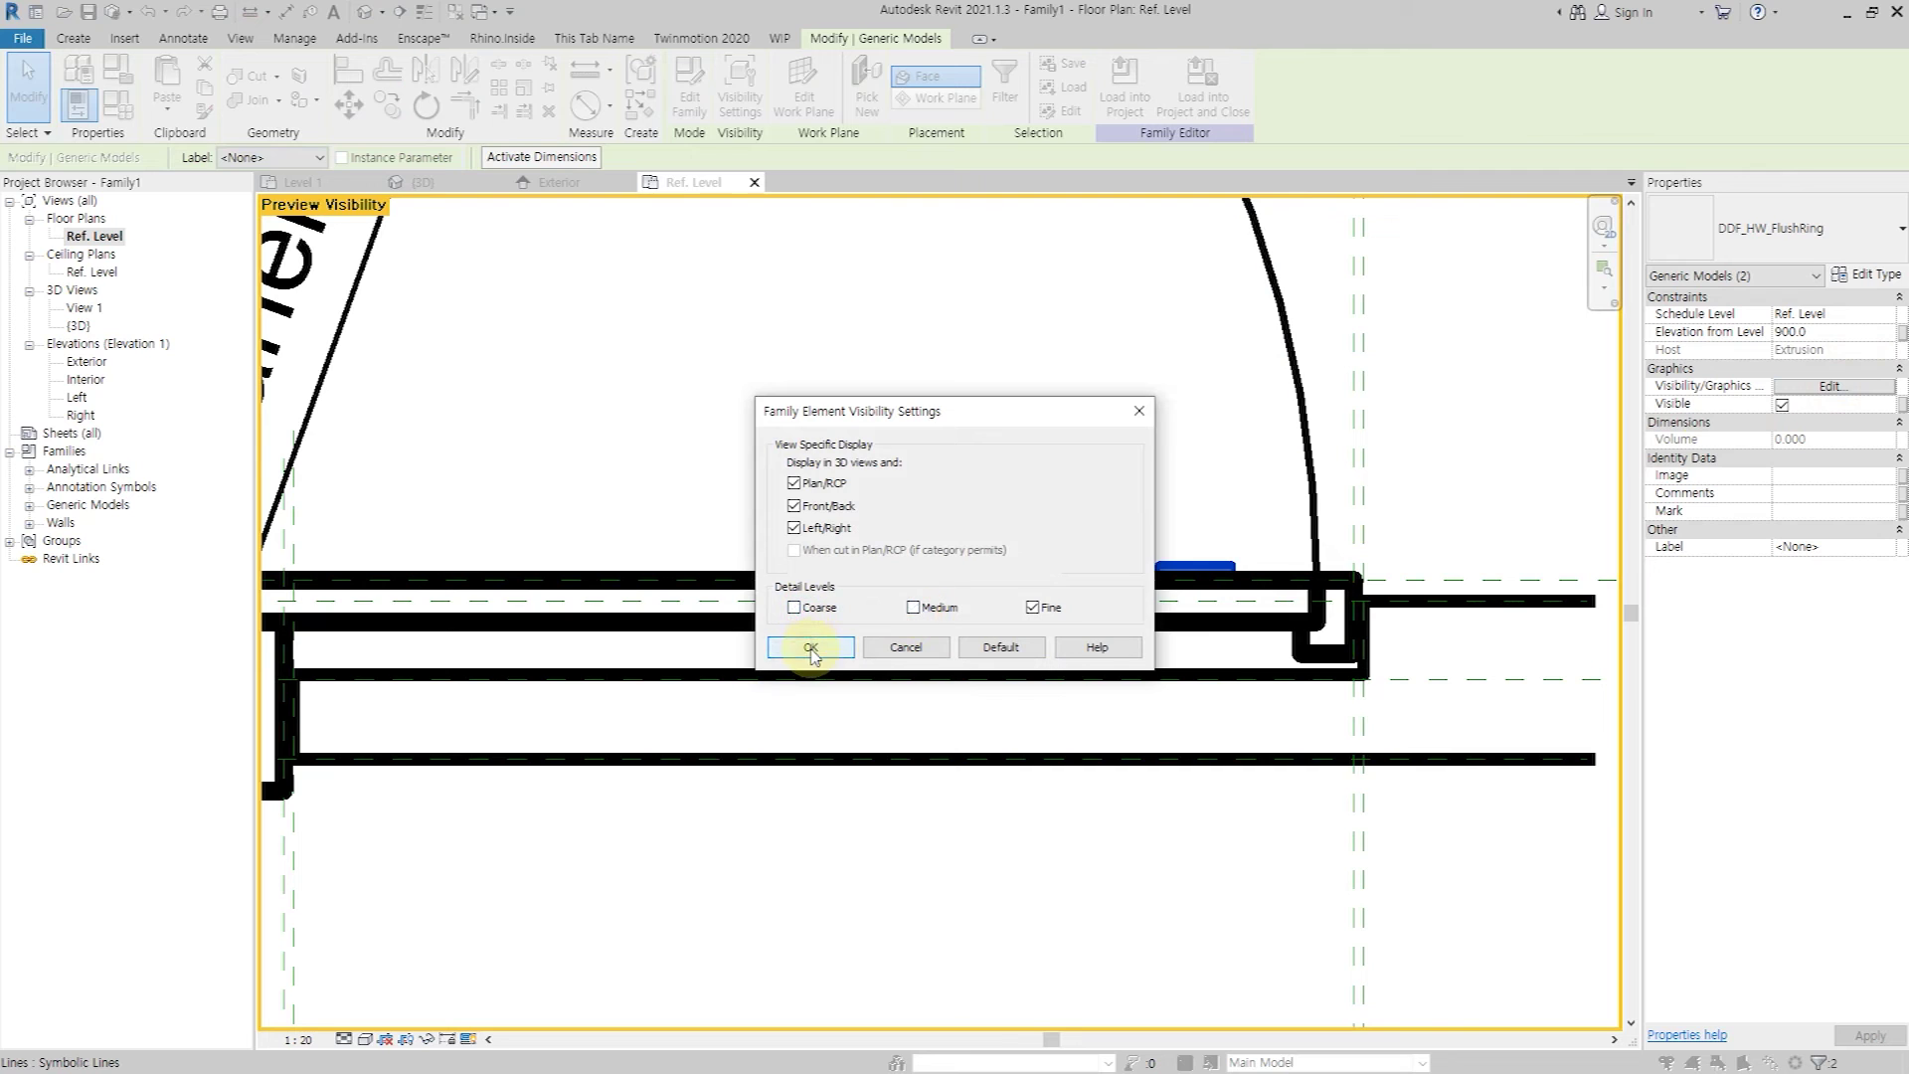
pyautogui.click(810, 647)
pyautogui.scroll(-3, 1100, 694)
pyautogui.click(1035, 792)
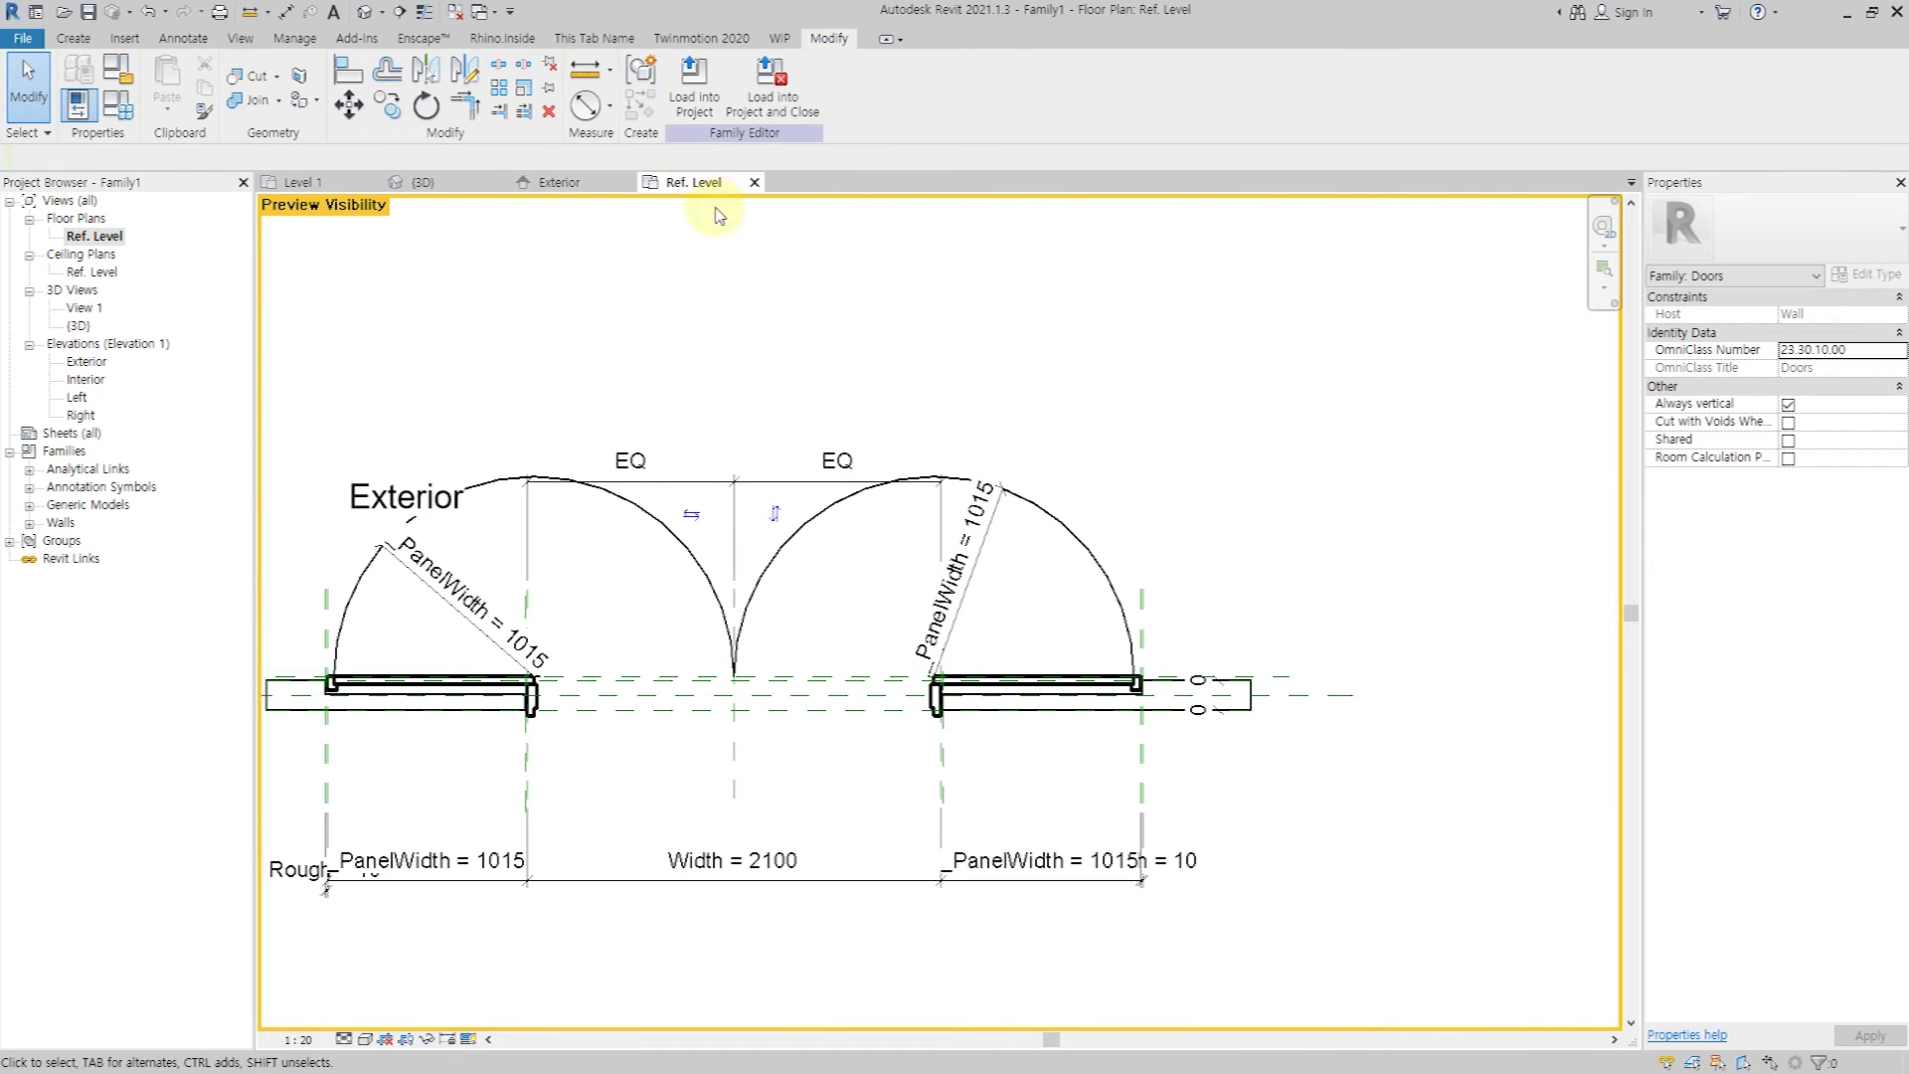
pyautogui.click(22, 38)
pyautogui.click(212, 268)
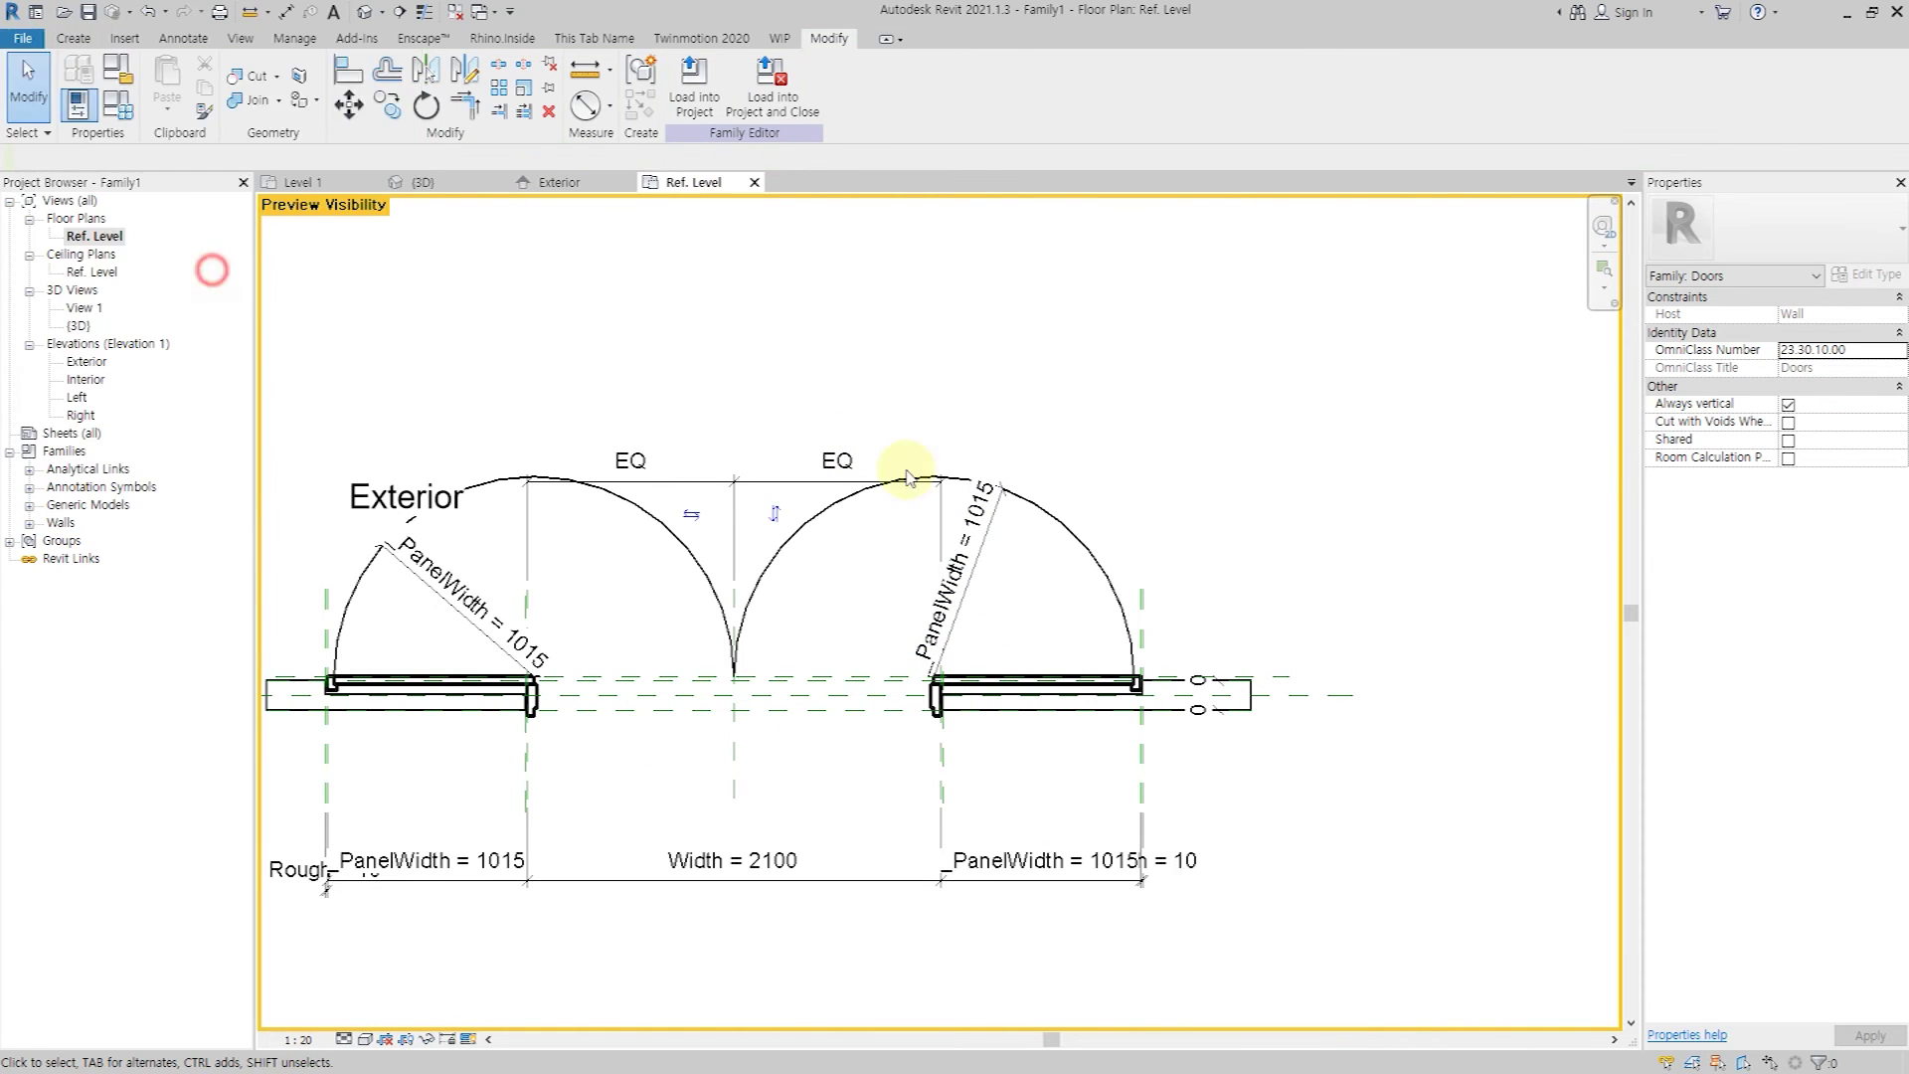
# Save the family as DDF_Door, load it into Project1 and place one door in the wall.
pyautogui.write('DDF')
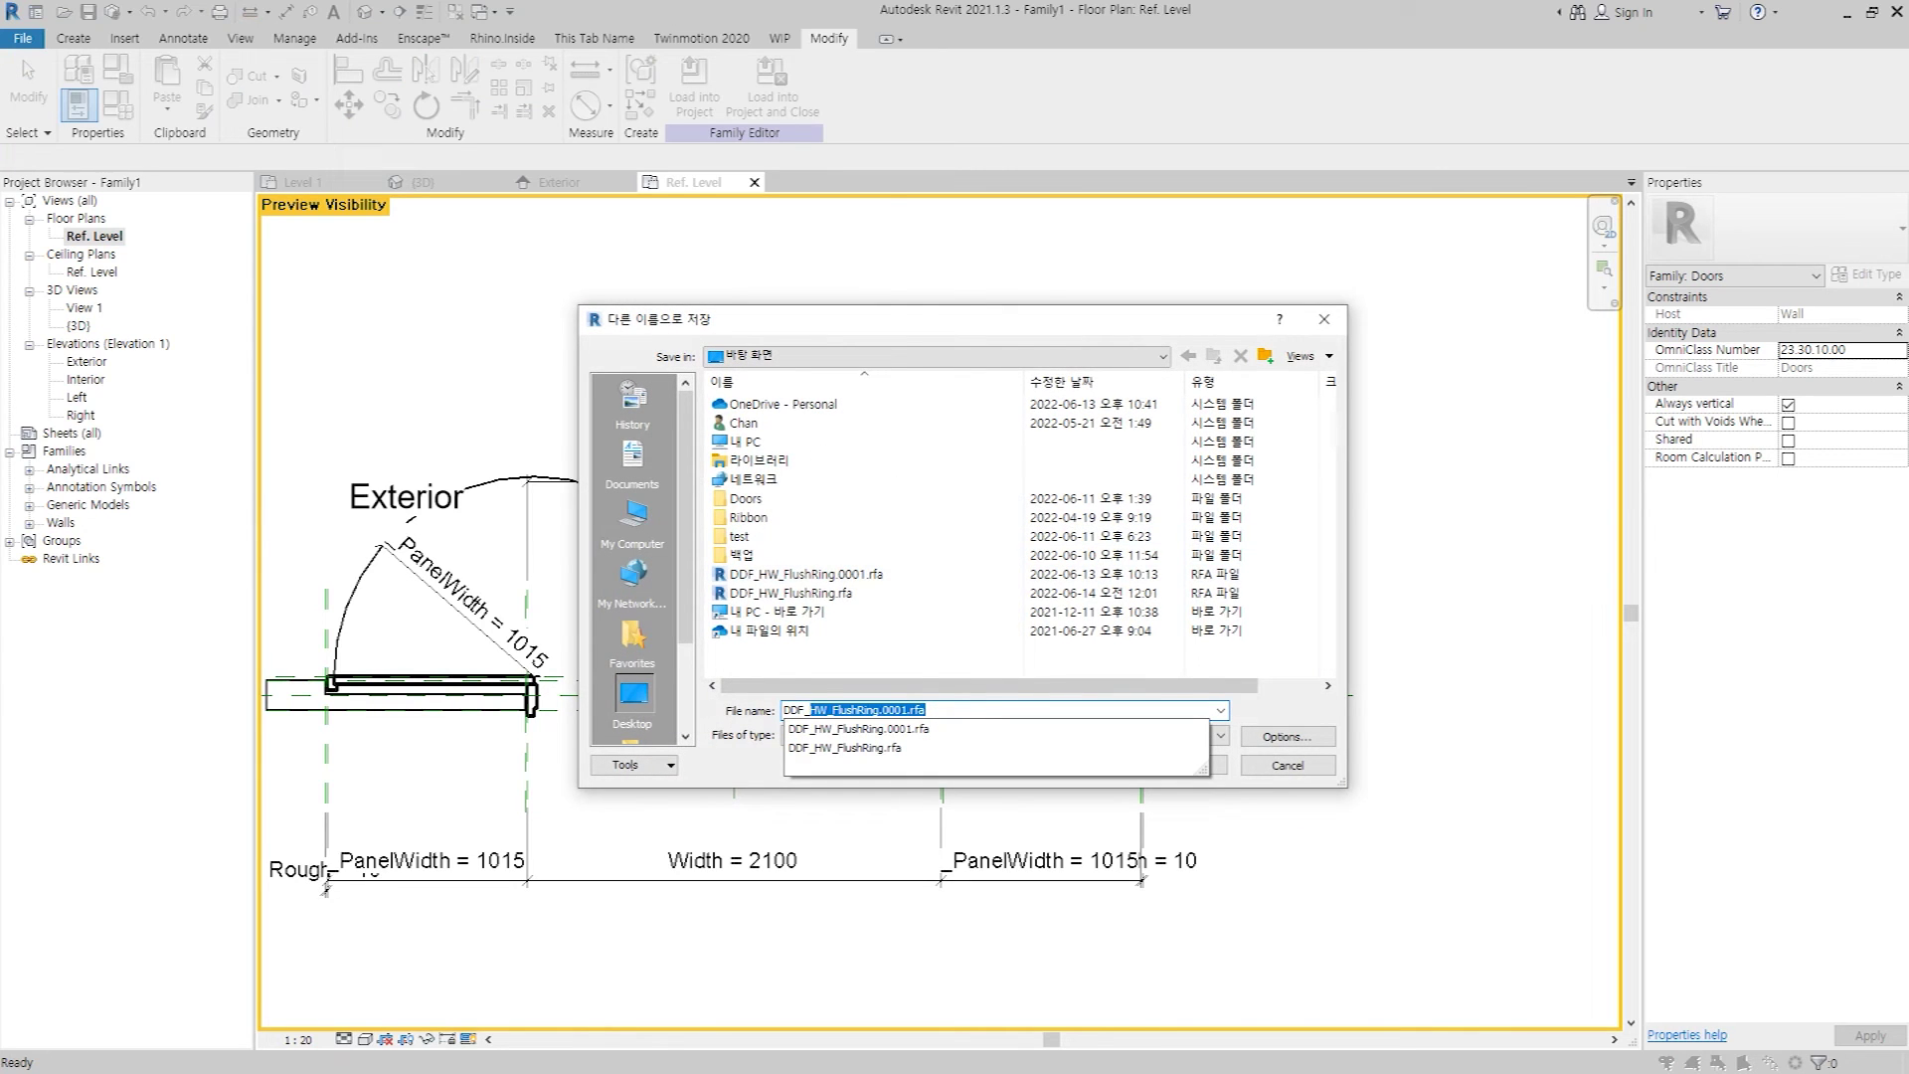
pyautogui.write('_Door')
pyautogui.press('Return')
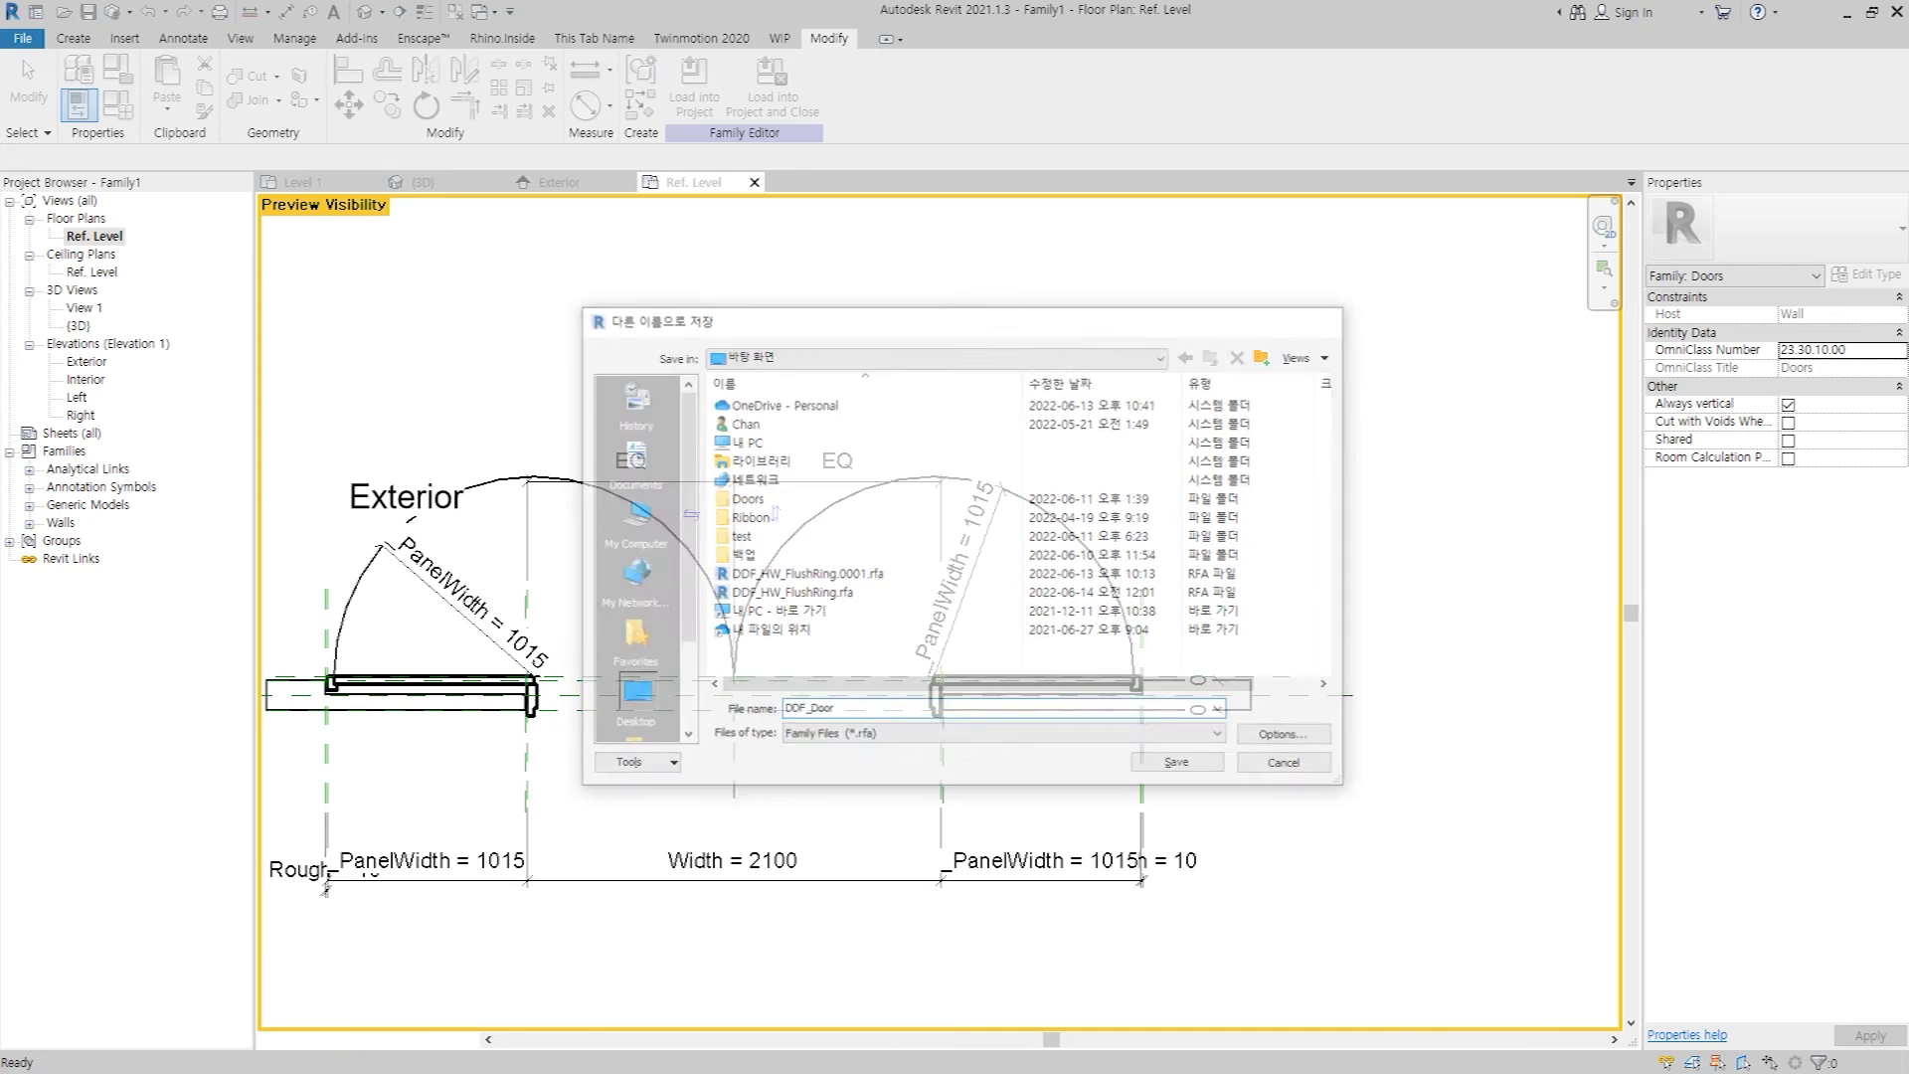
pyautogui.click(694, 84)
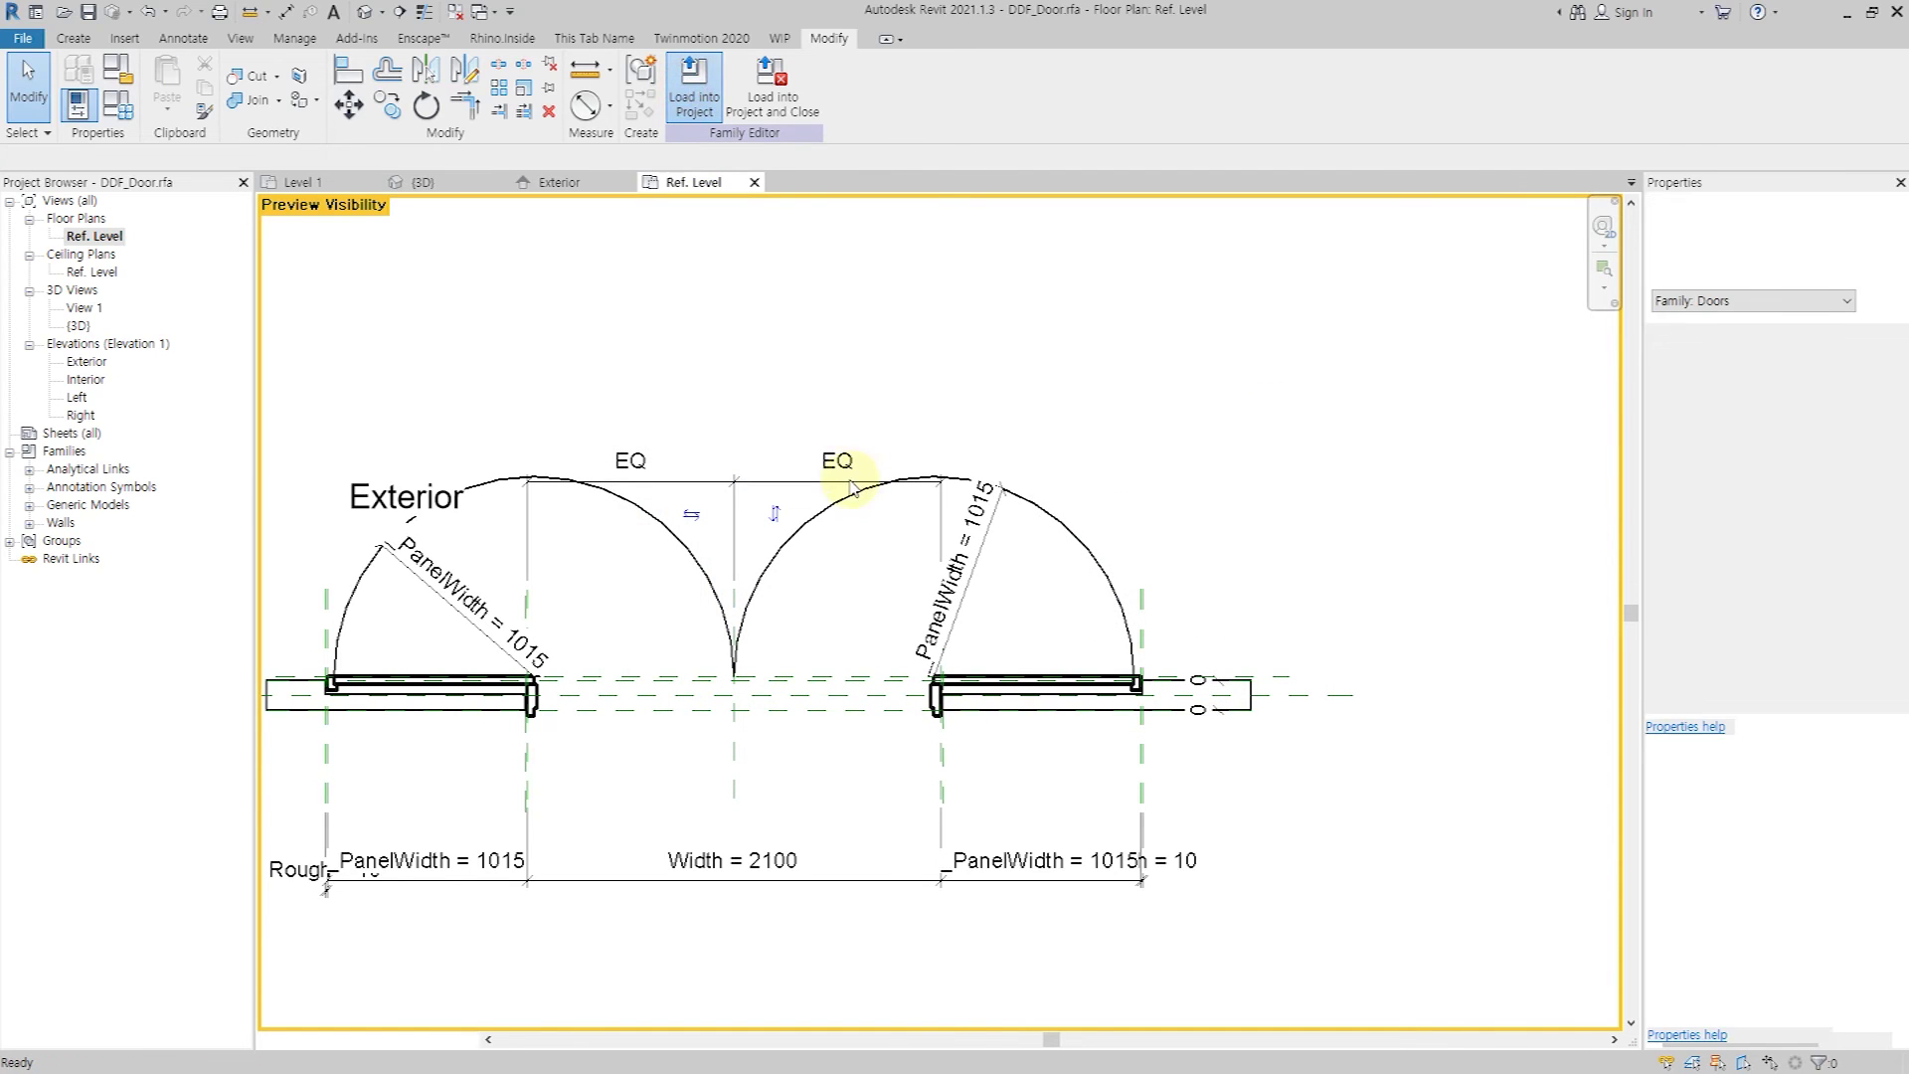
pyautogui.click(913, 602)
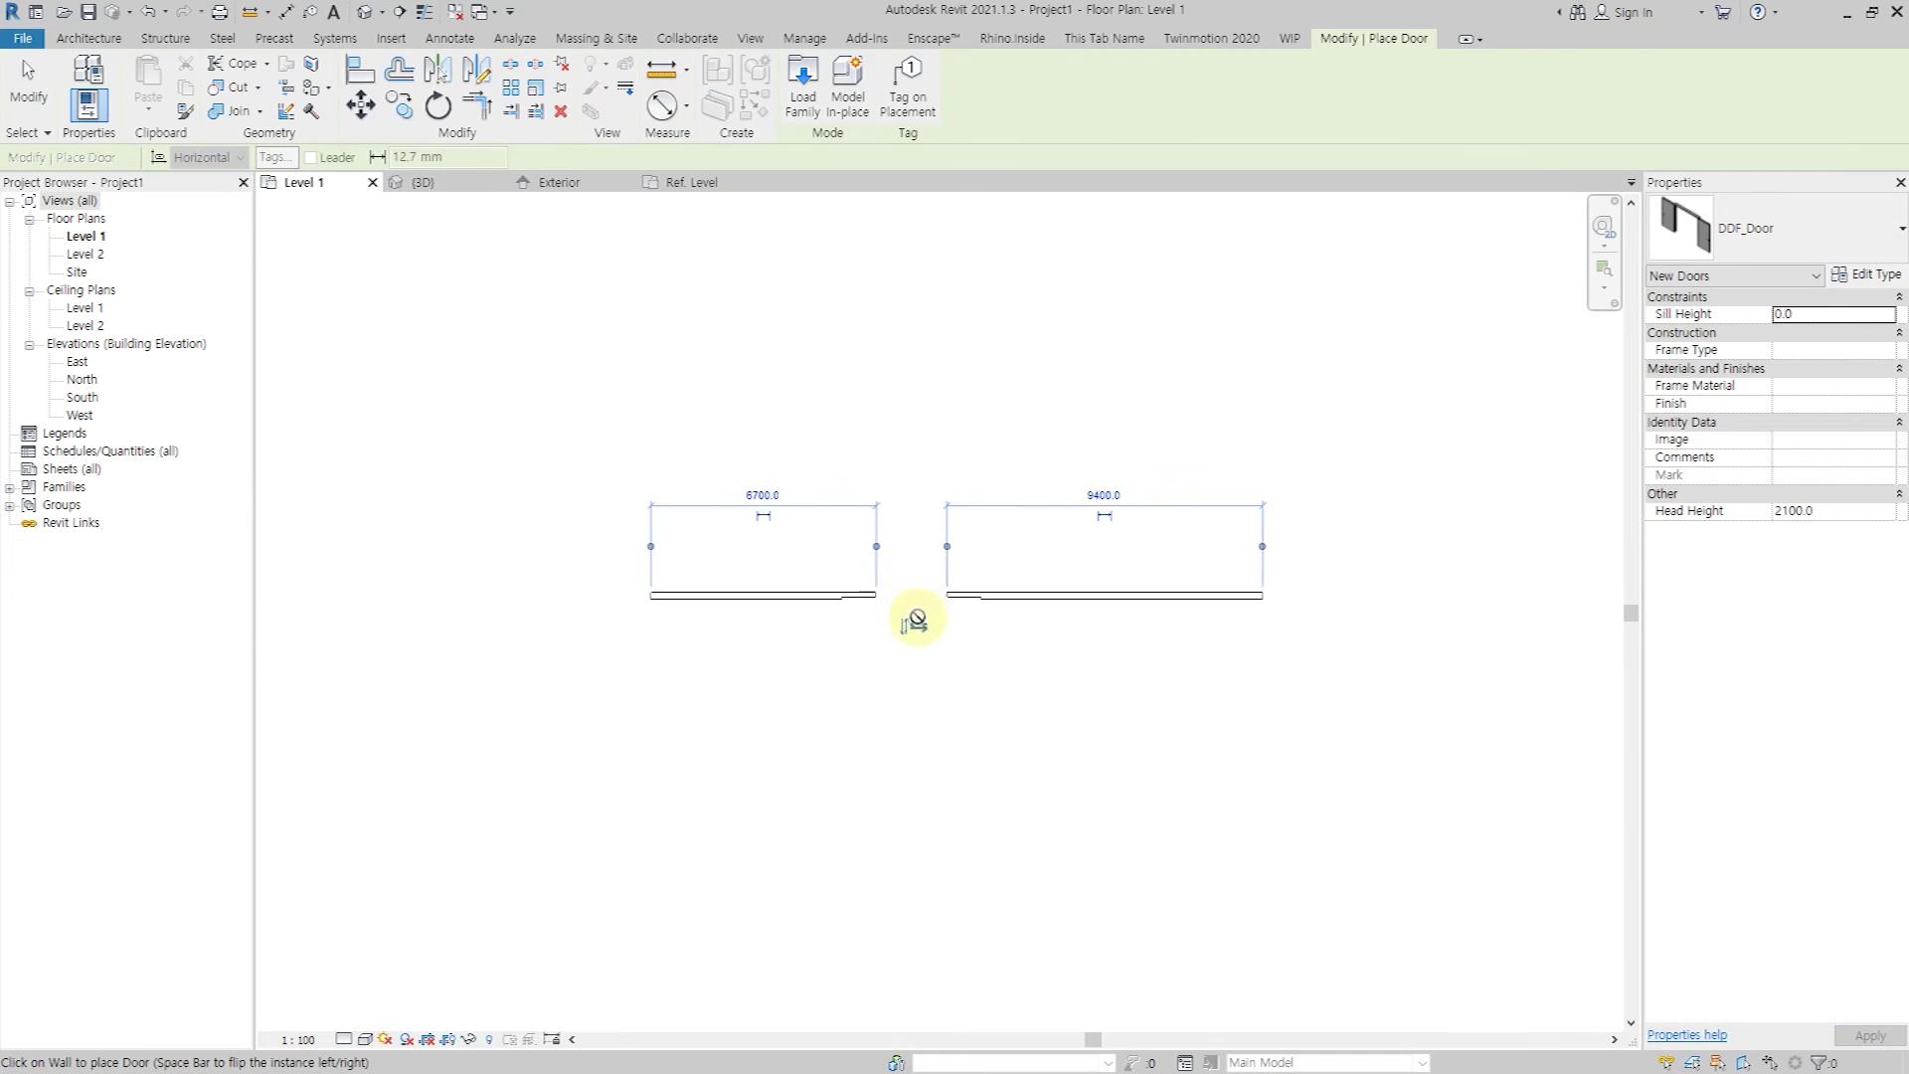
pyautogui.press('Escape')
pyautogui.press('Escape')
# Switch the plan to Medium detail and flip the placed door's swing direction.
pyautogui.scroll(3, 566, 866)
pyautogui.scroll(2, 567, 865)
pyautogui.click(364, 1039)
pyautogui.click(375, 997)
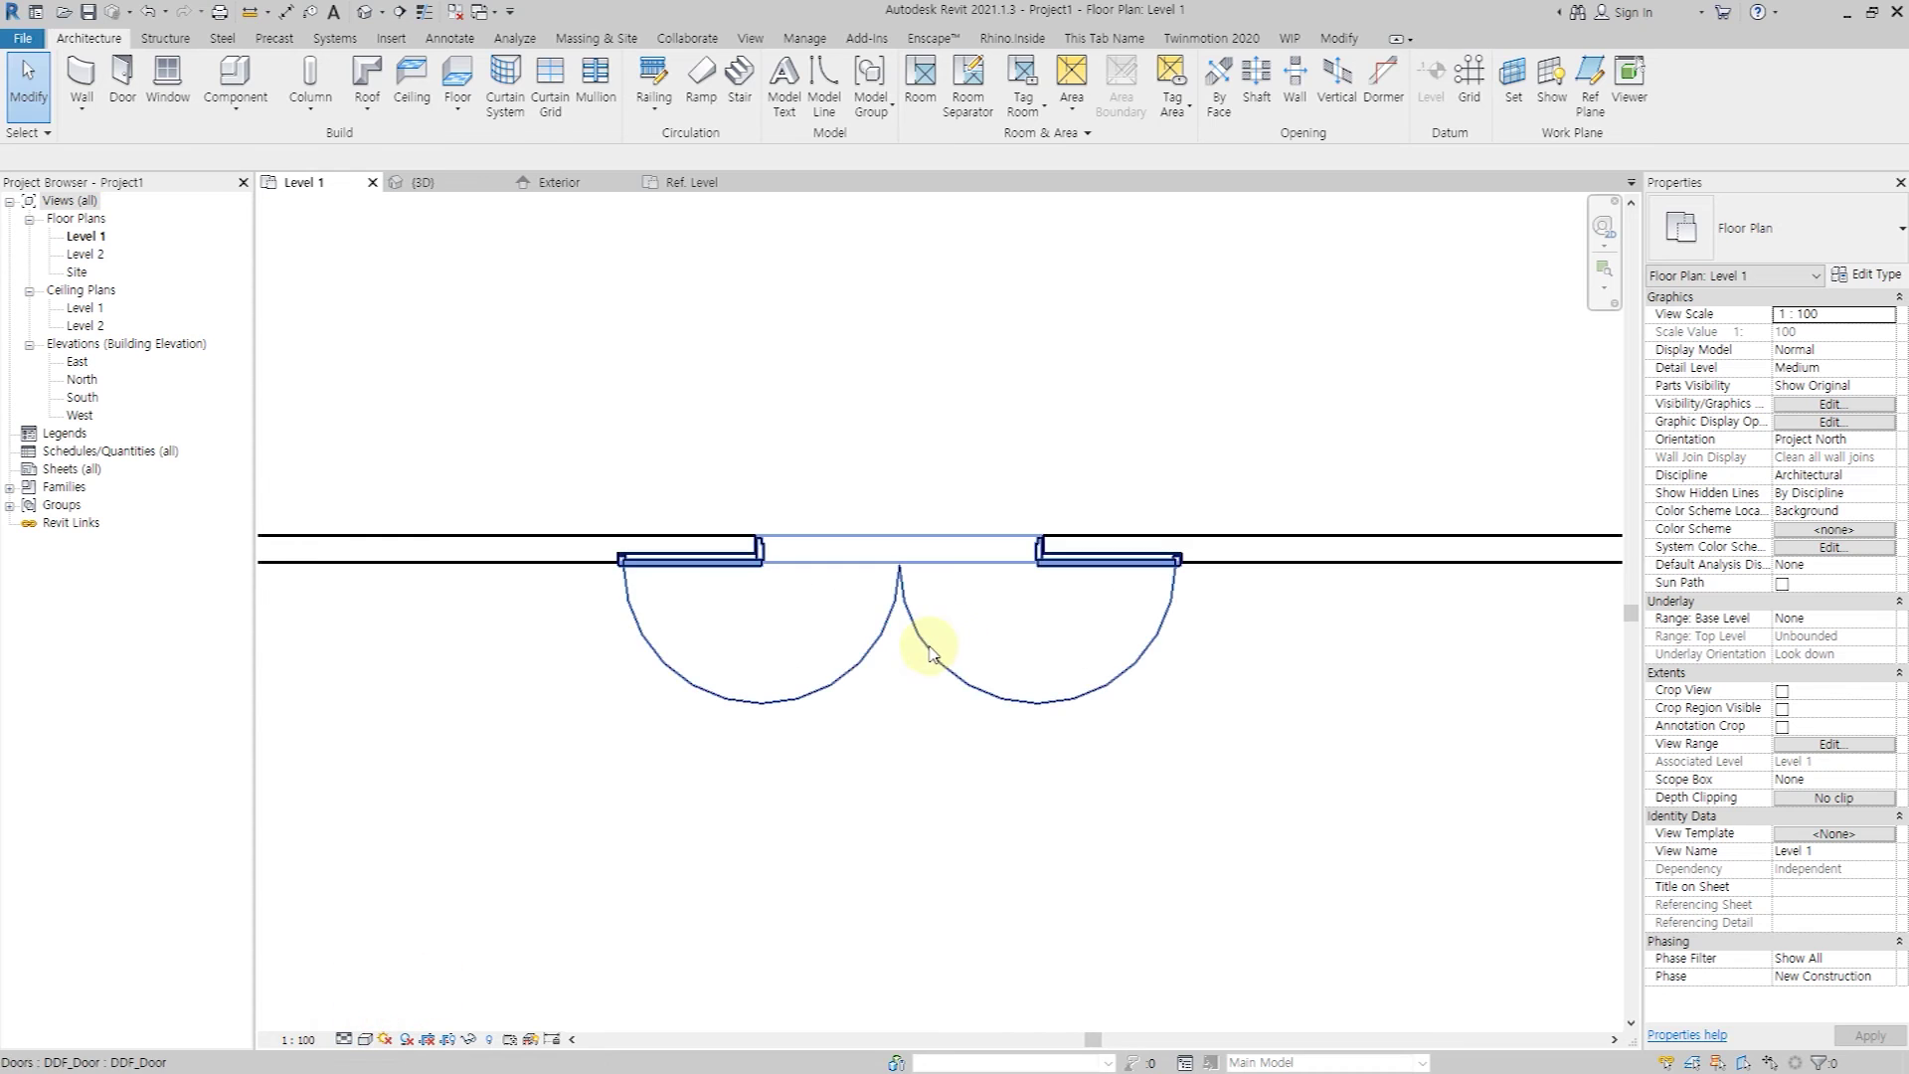
pyautogui.click(929, 651)
pyautogui.press('space')
pyautogui.press('Escape')
pyautogui.scroll(3, 875, 636)
pyautogui.click(925, 549)
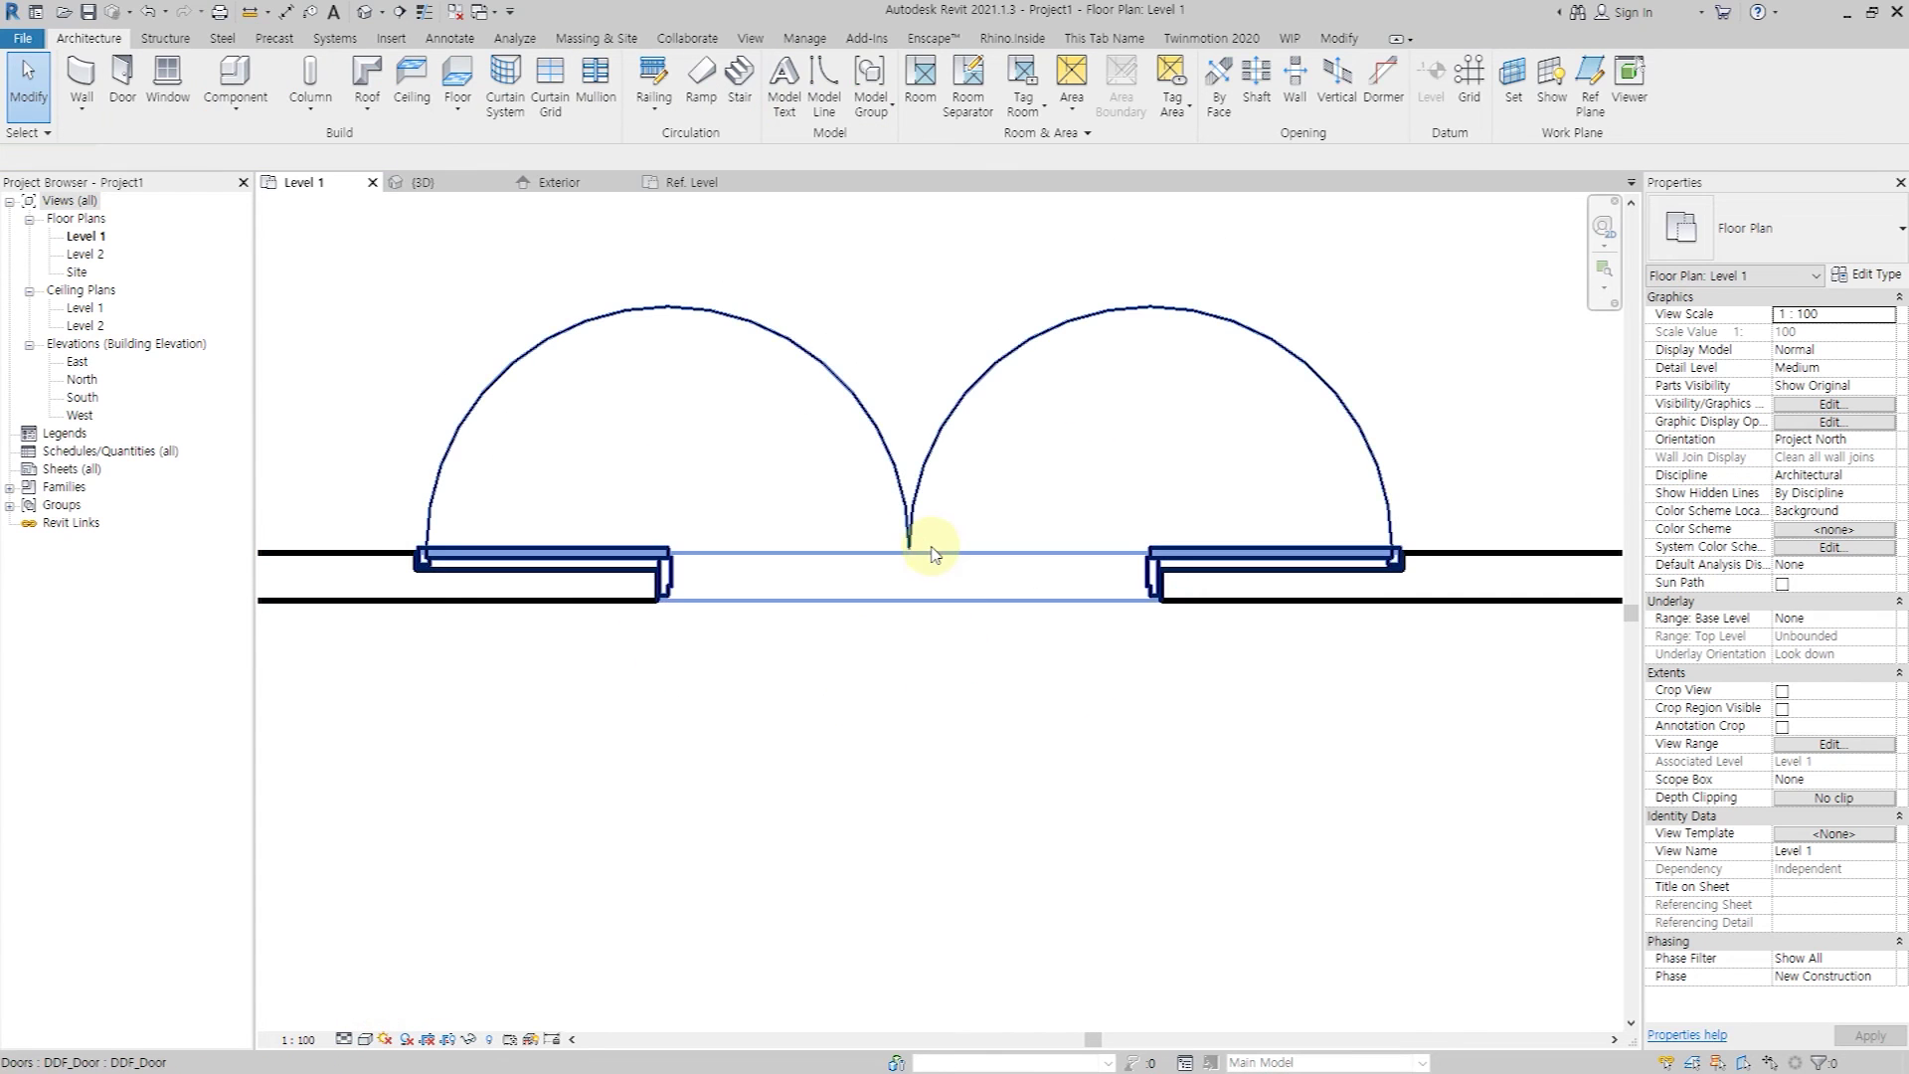
# Change the door type properties to _Offset 20 and Width 2400.
pyautogui.click(1896, 277)
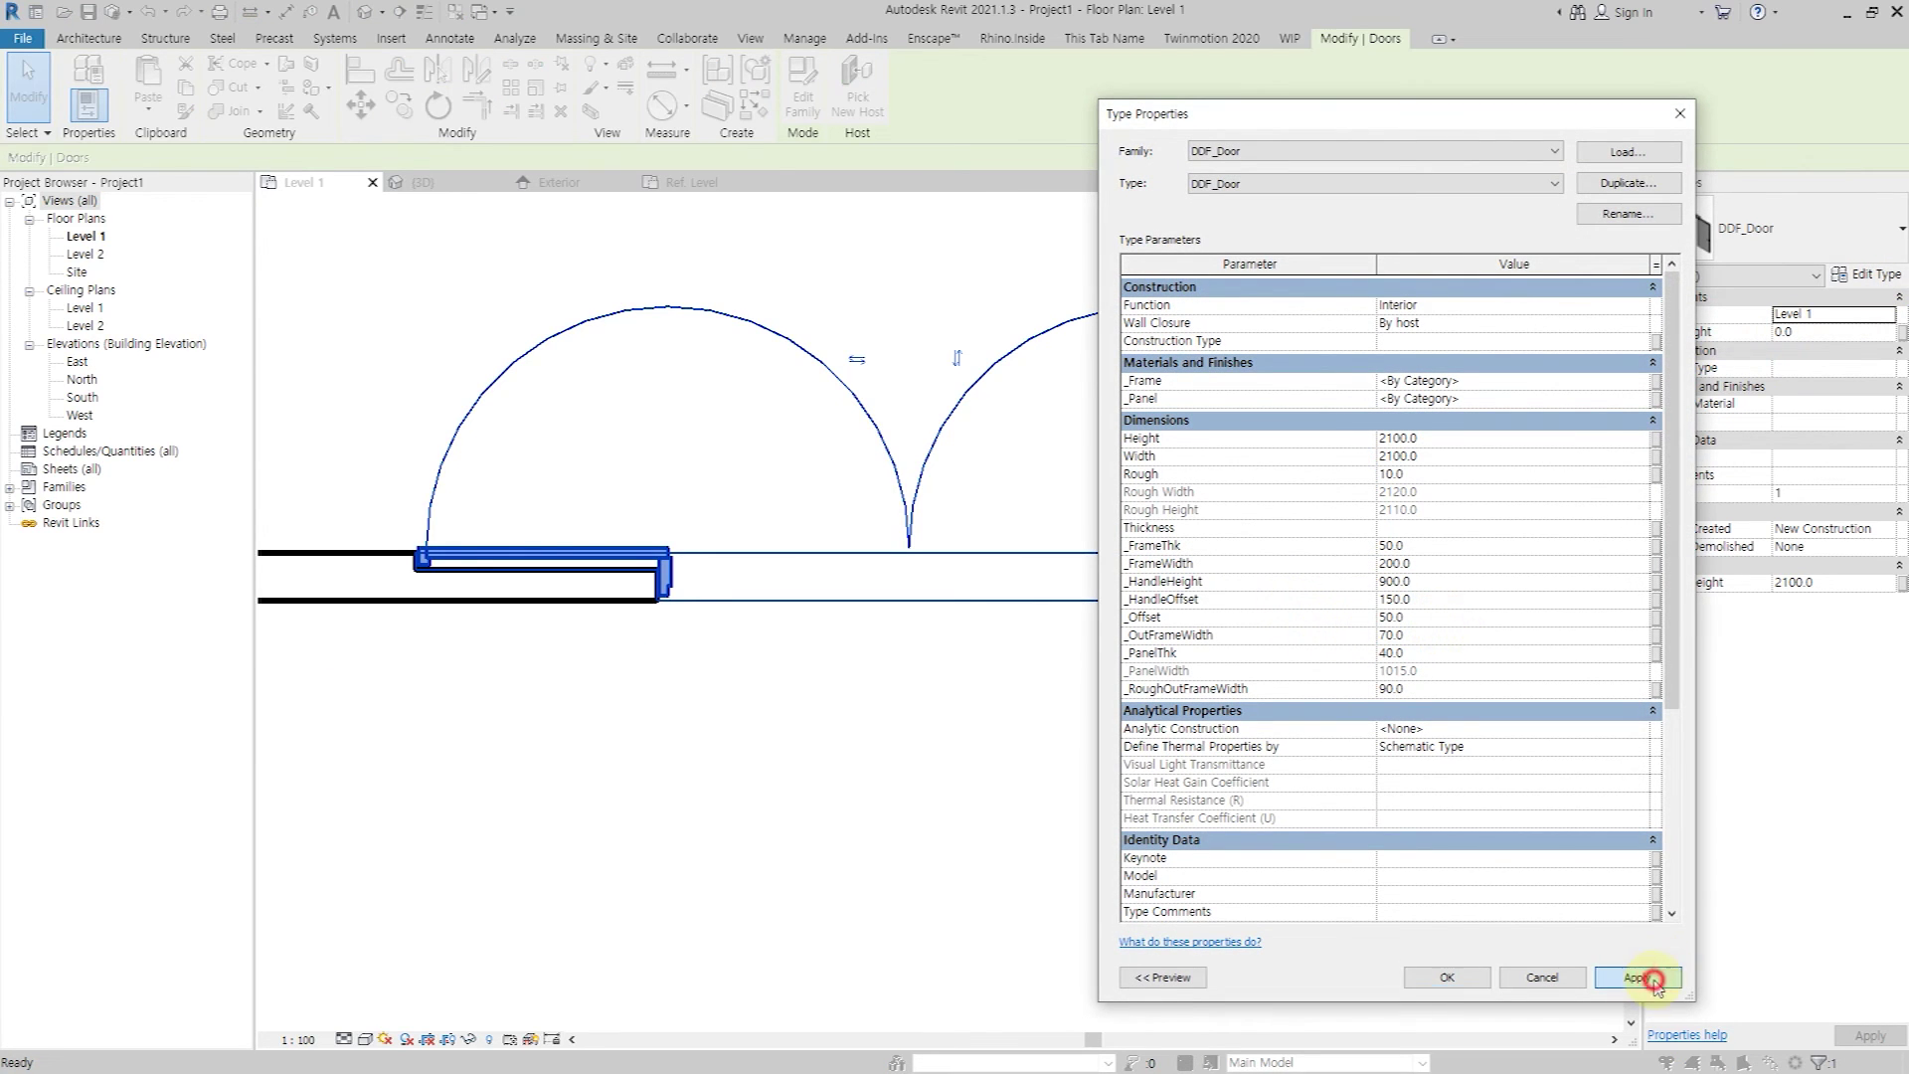
pyautogui.click(1653, 980)
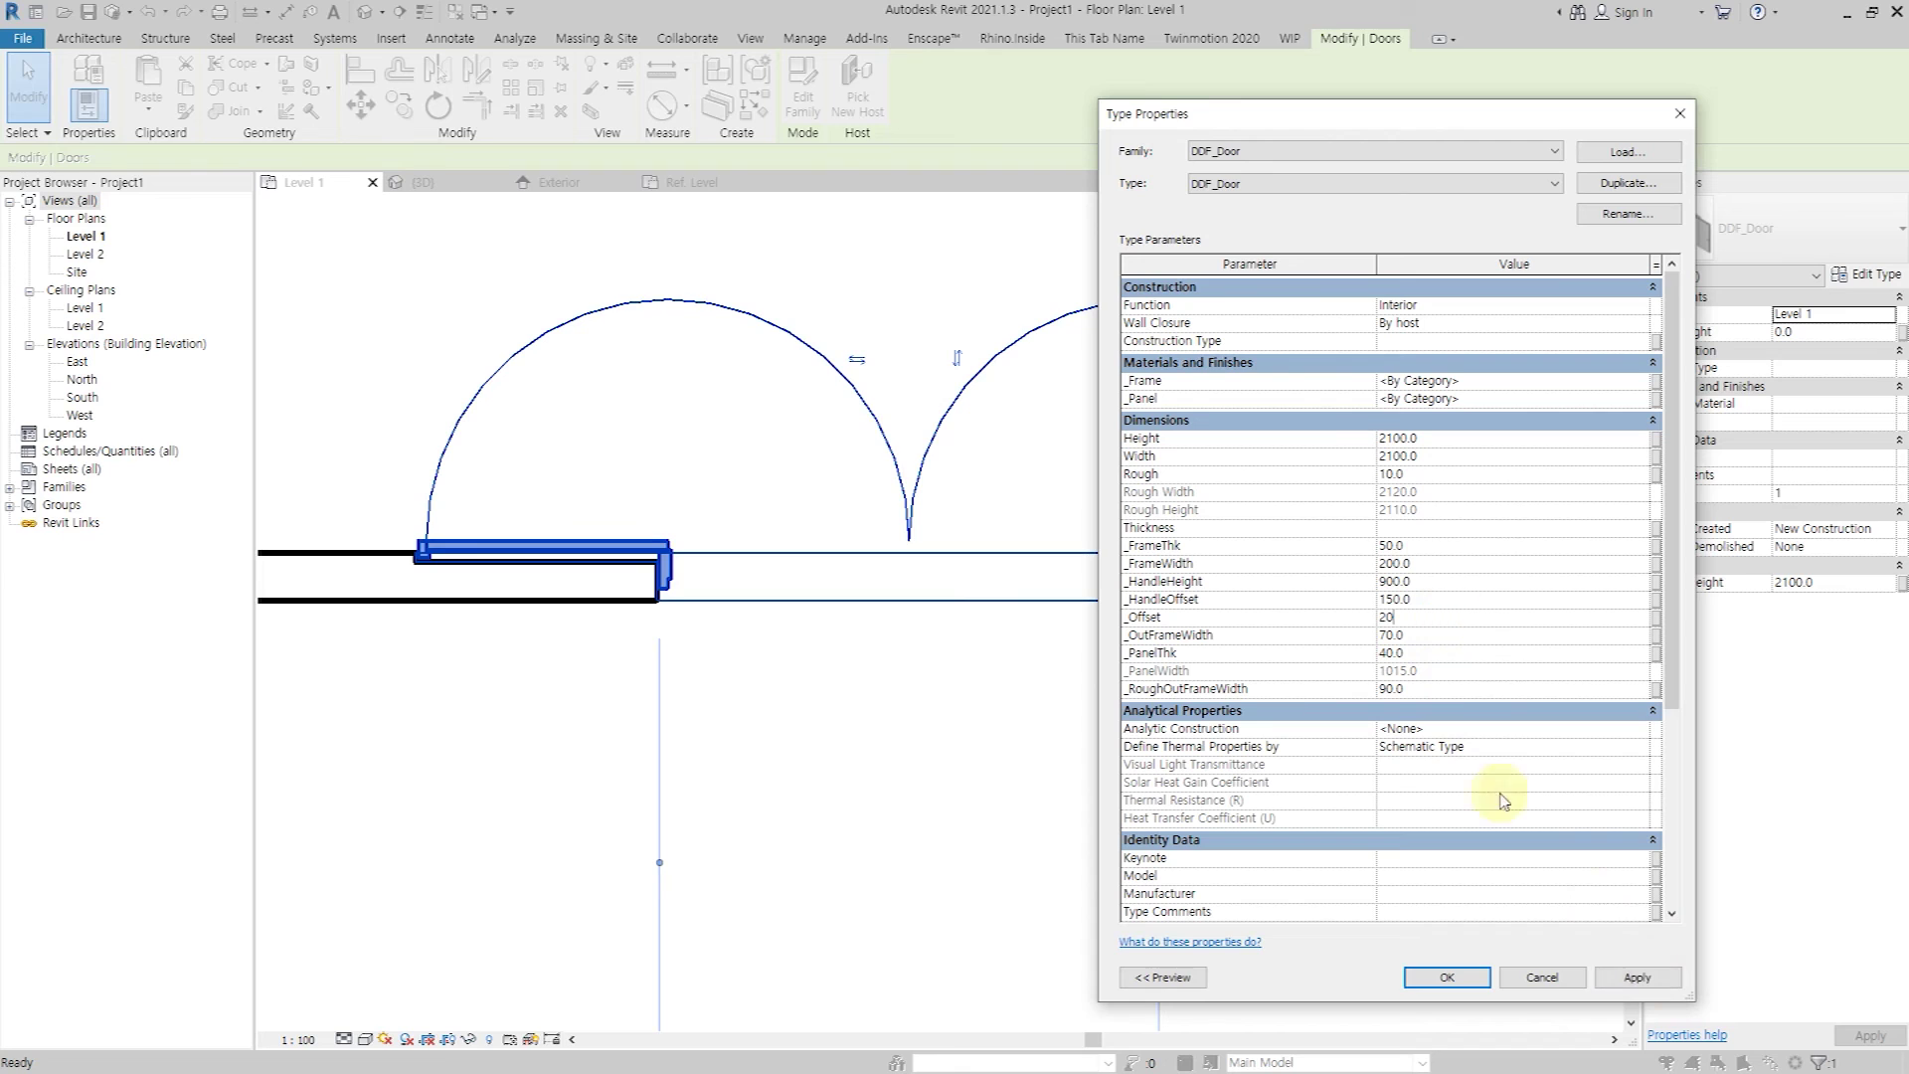
pyautogui.click(1624, 982)
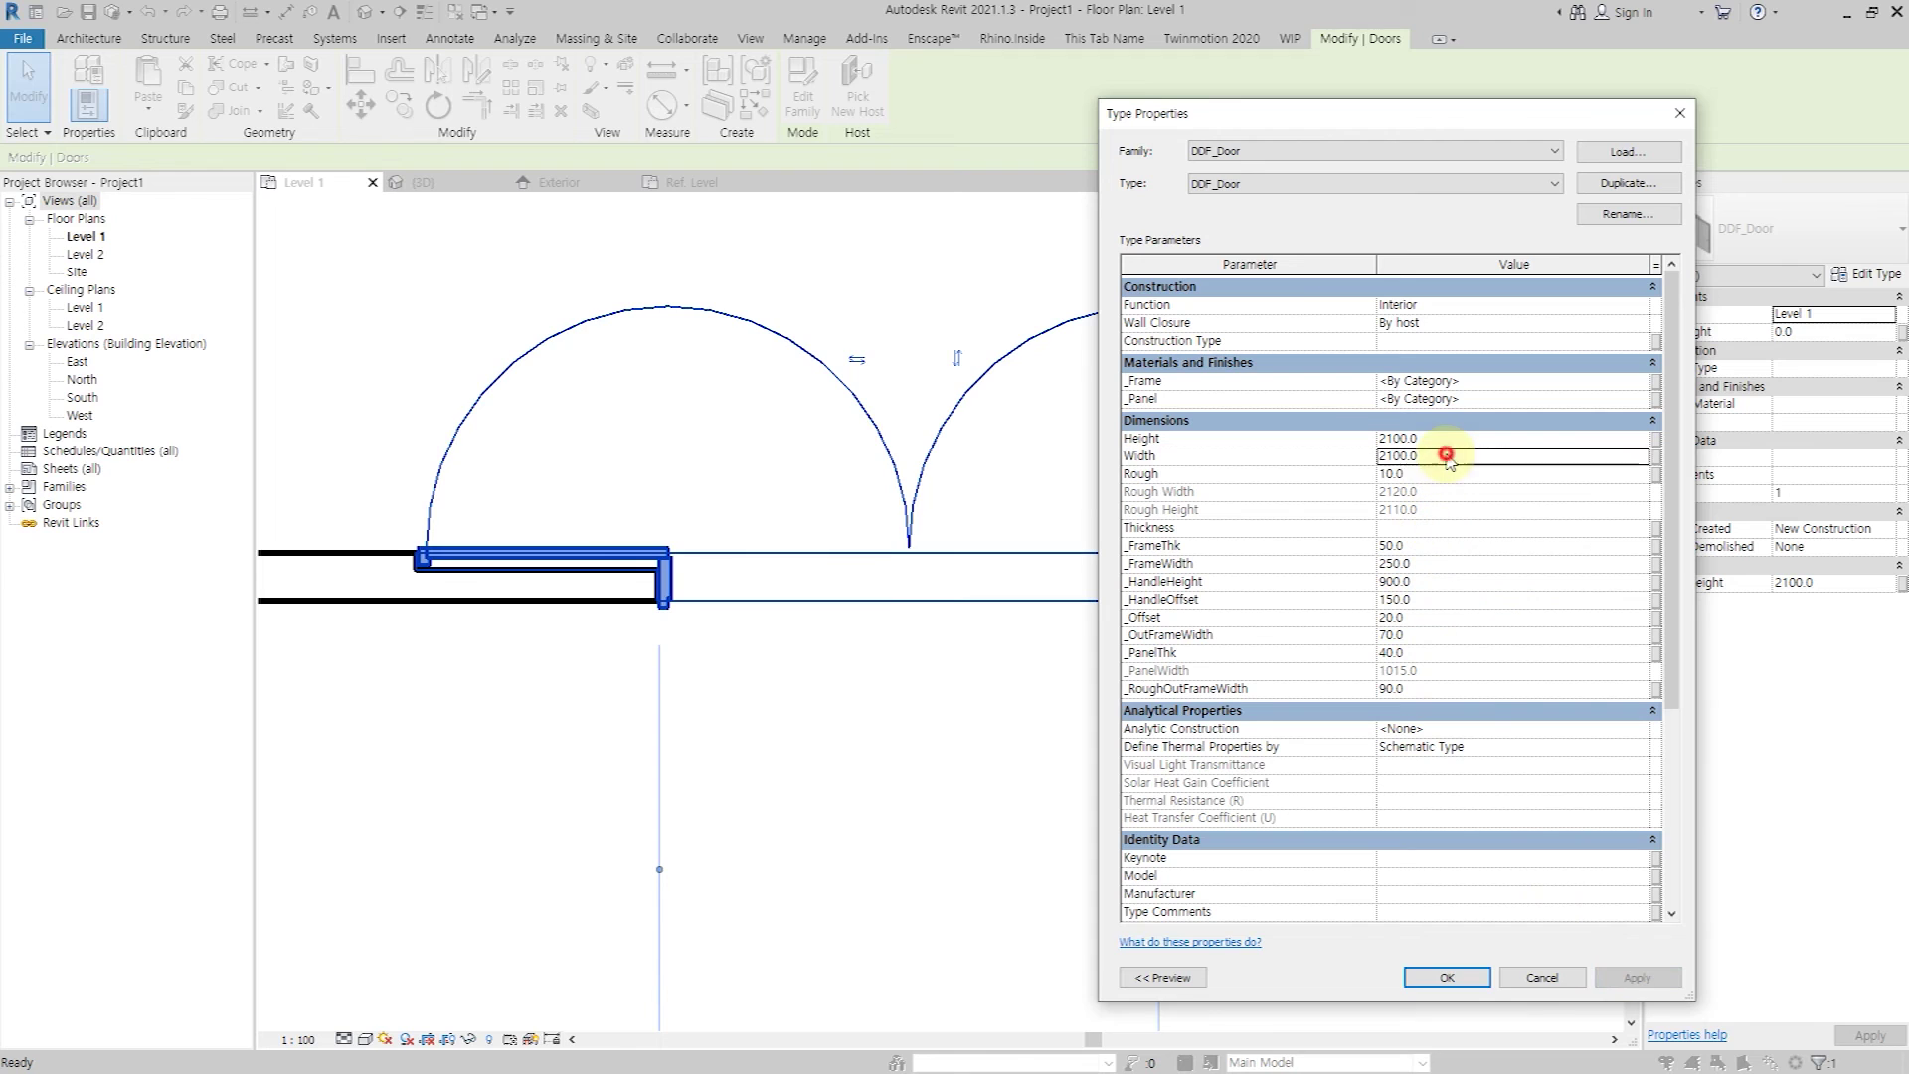
pyautogui.moveTo(1367, 116); pyautogui.dragTo(1594, 127)
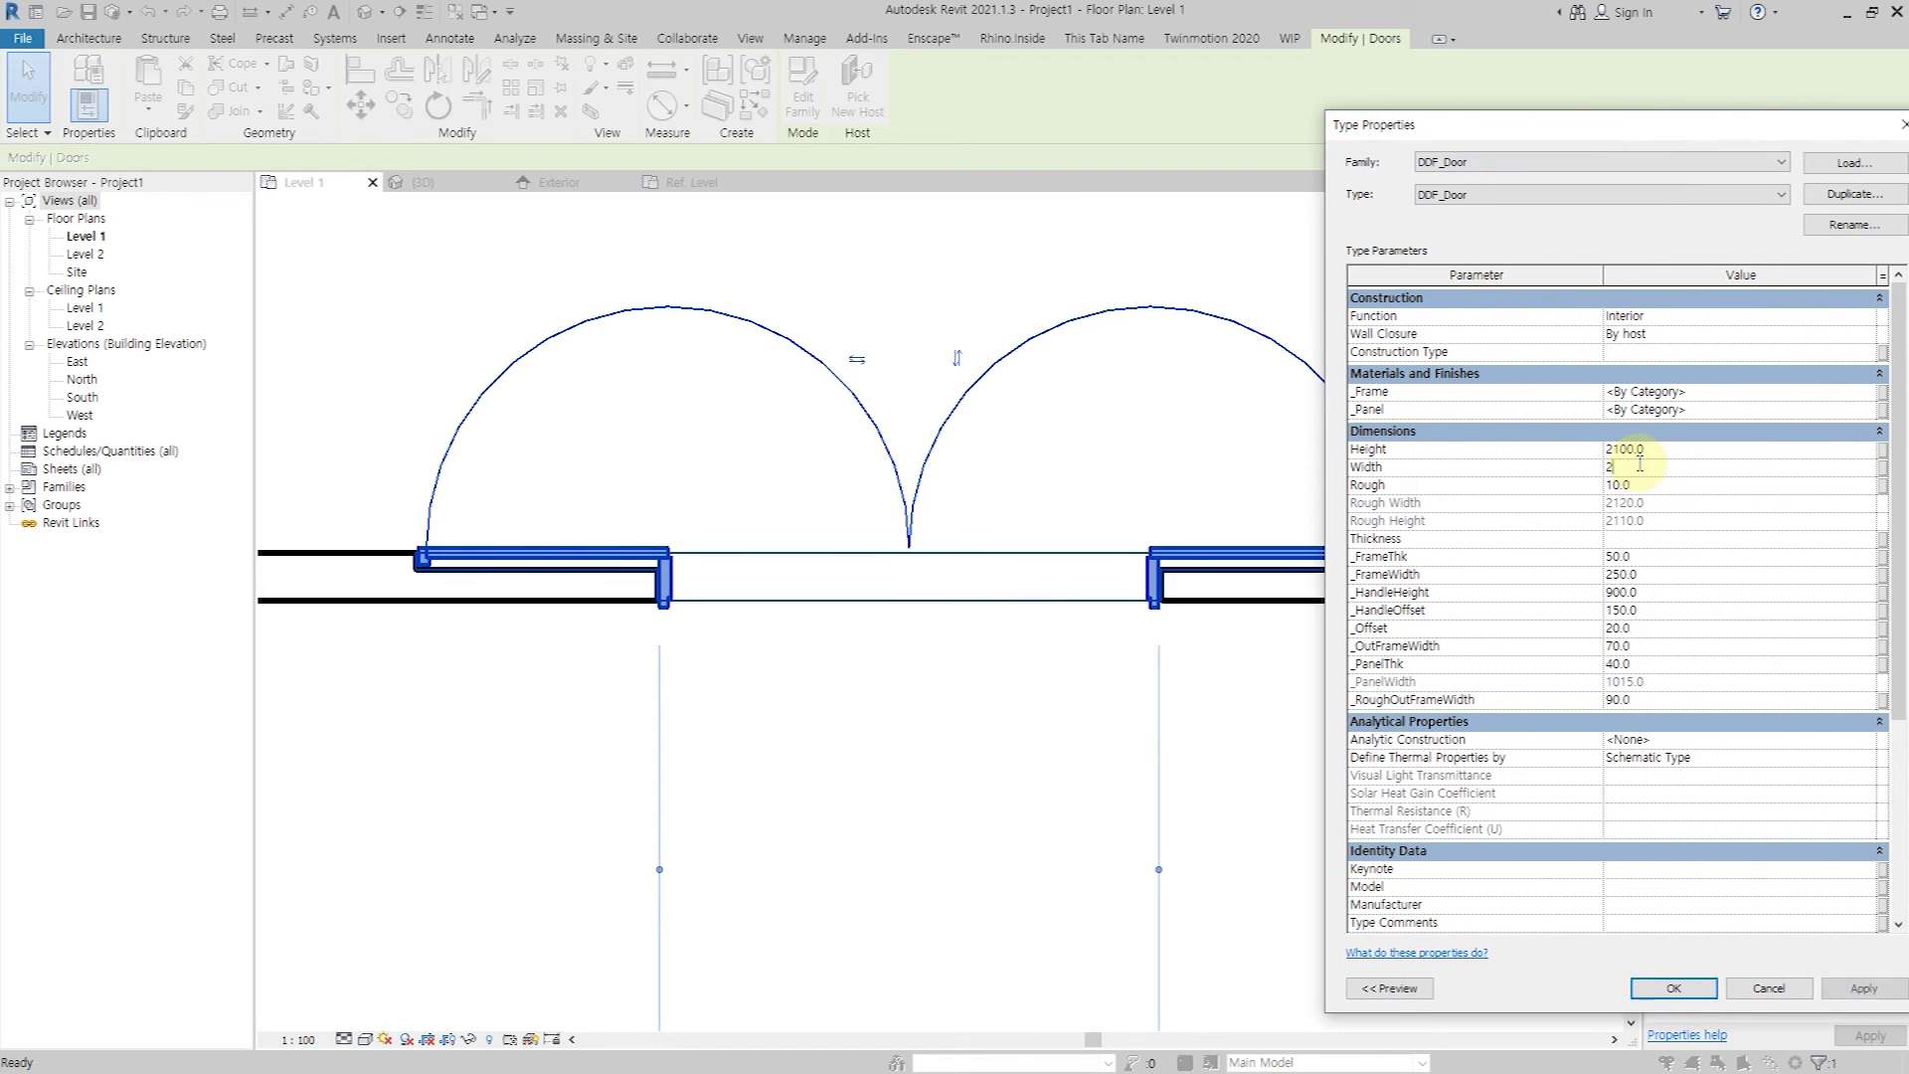
pyautogui.write('400.0')
pyautogui.click(1849, 990)
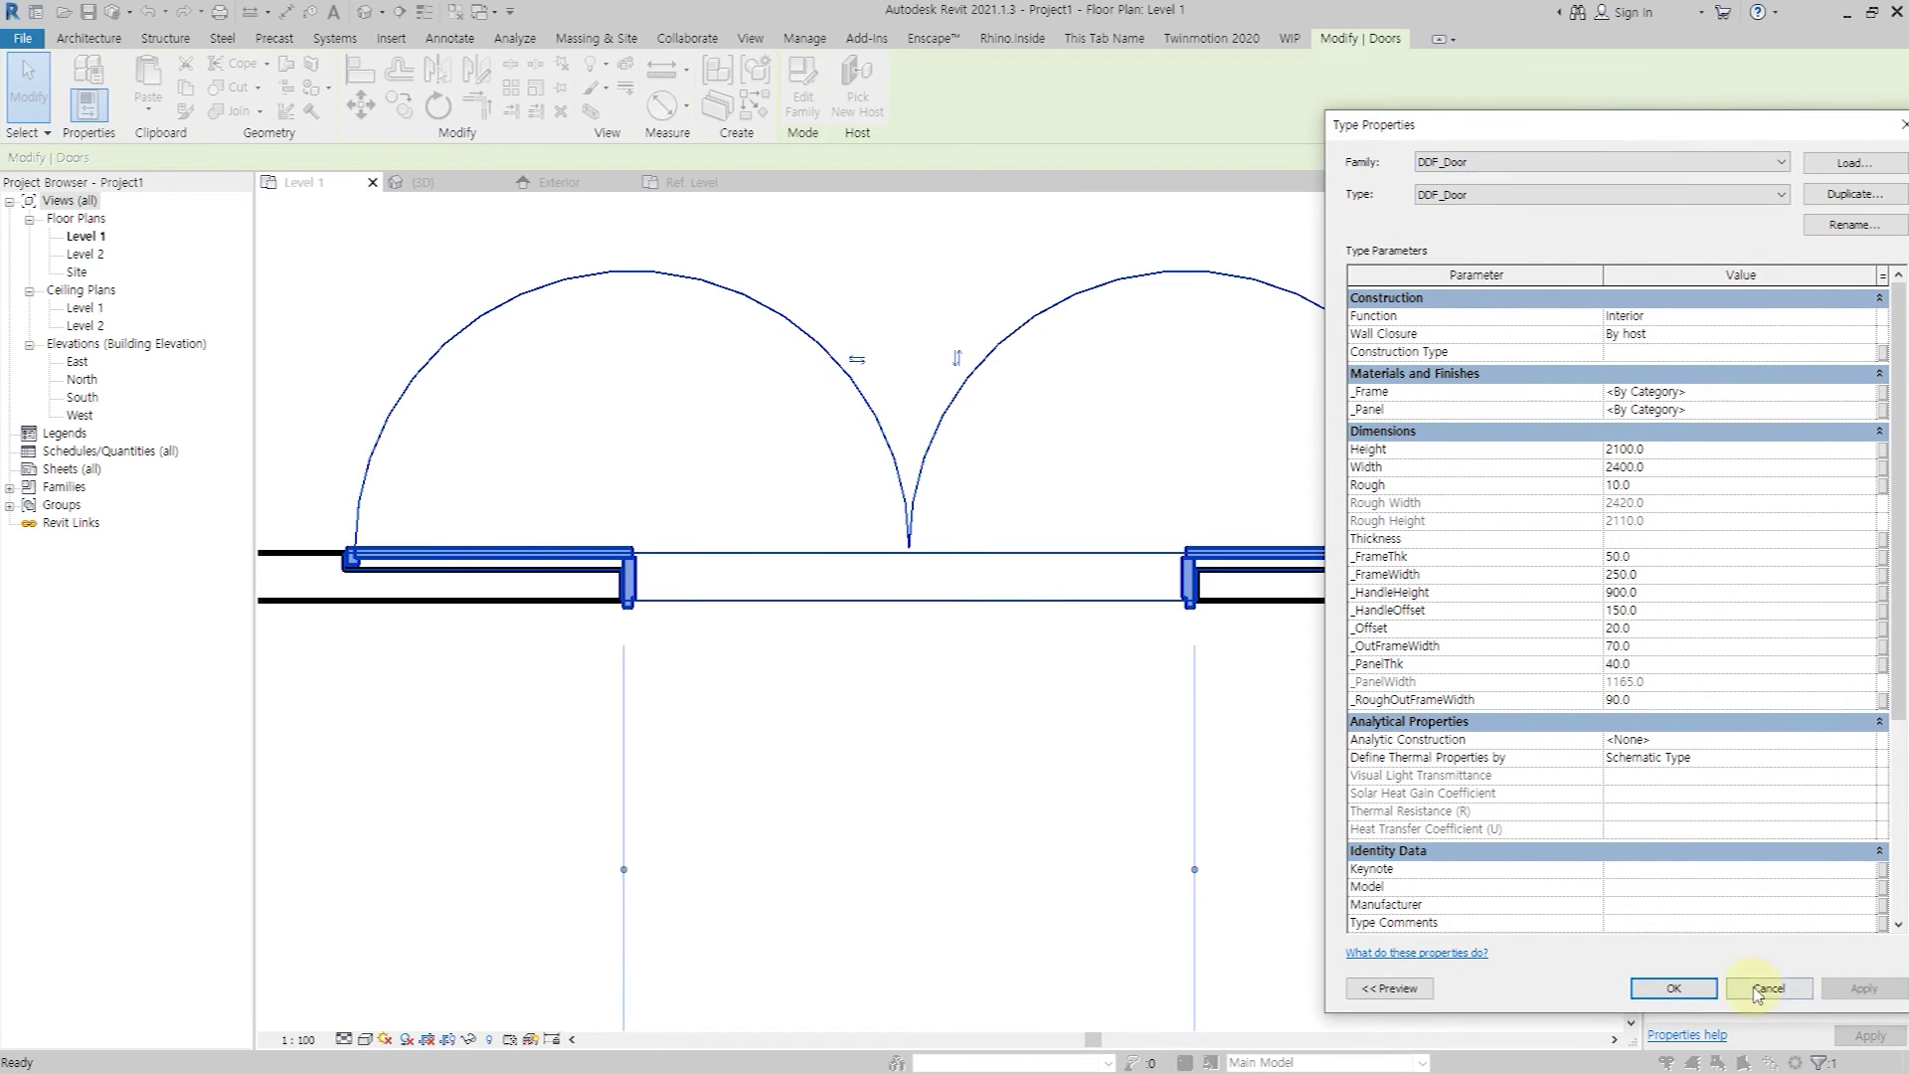
pyautogui.click(1675, 989)
pyautogui.press('Escape')
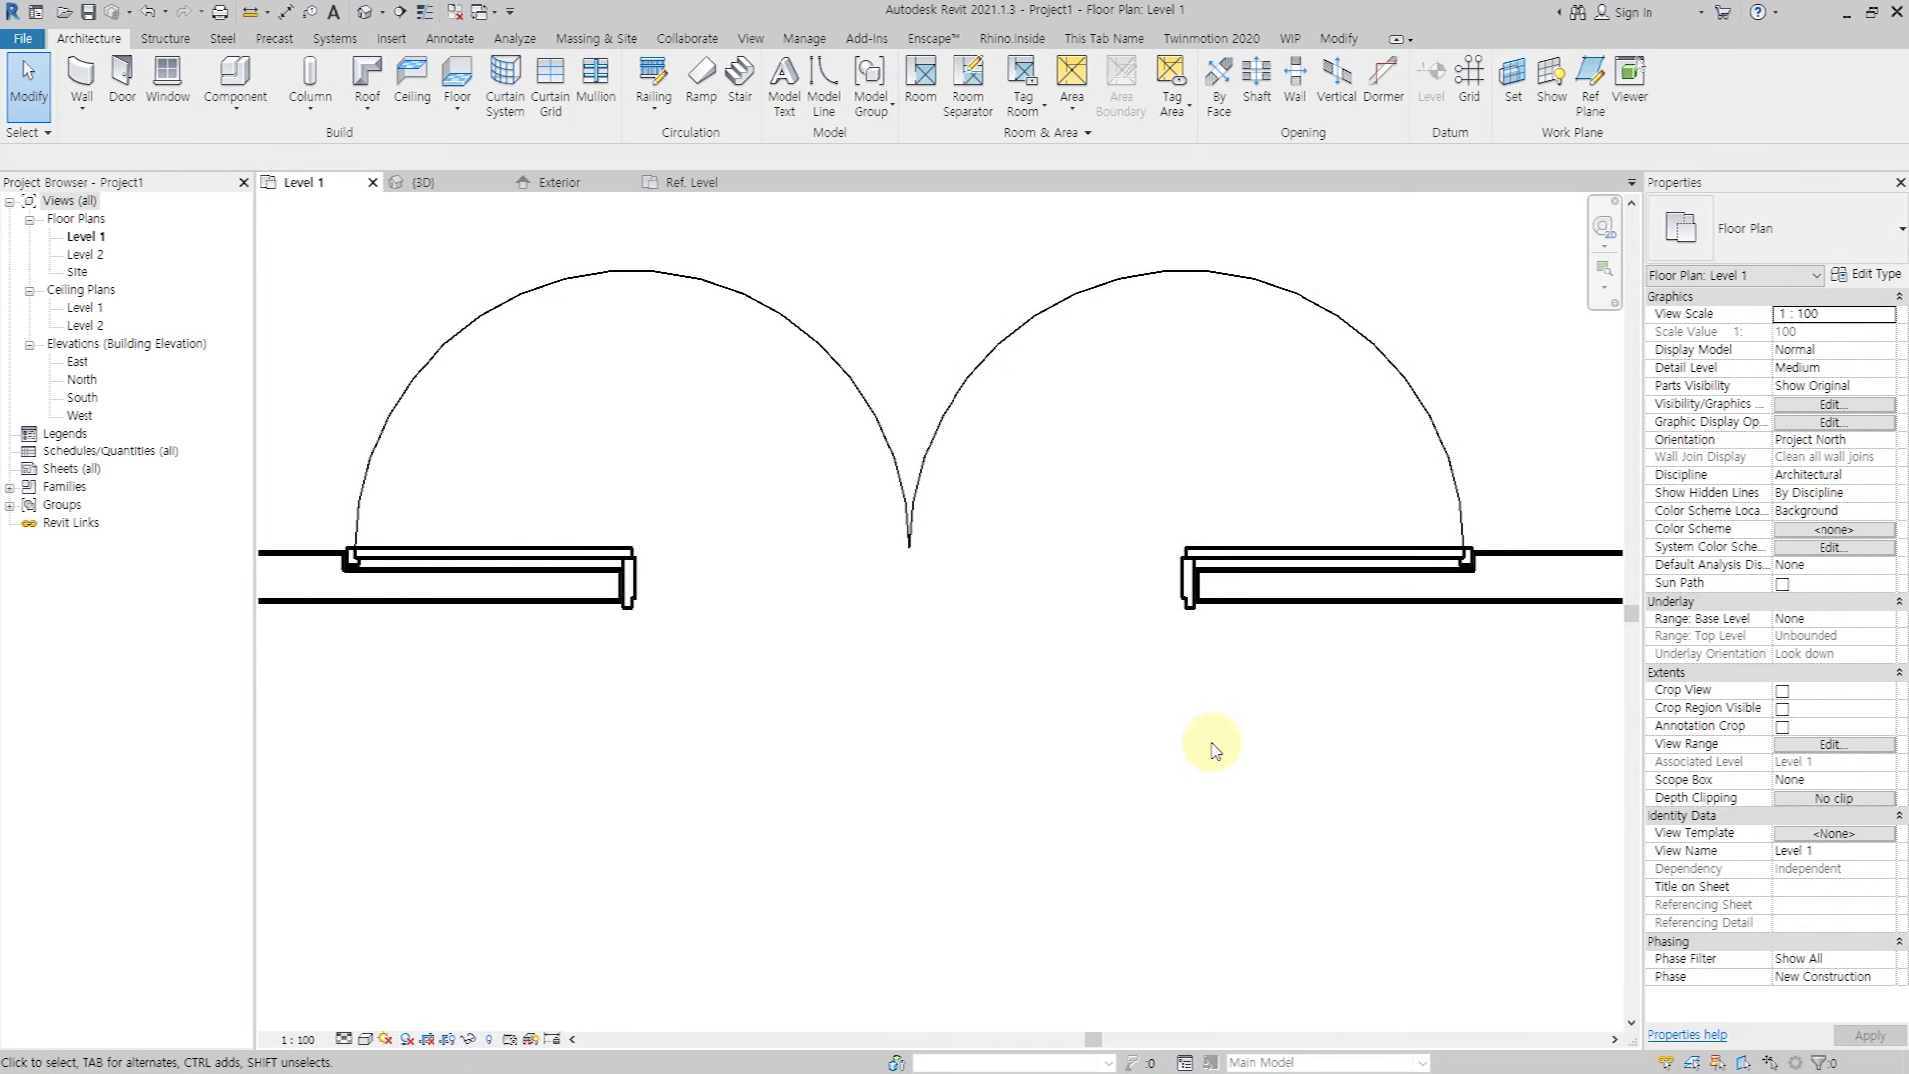
# Show the 3D view Shaded at Fine detail and open the door's family for editing.
pyautogui.moveTo(960, 831)
pyautogui.keyDown('shift'); pyautogui.mouseDown(button='middle')
pyautogui.moveTo(894, 682)
pyautogui.moveTo(949, 690)
pyautogui.mouseUp(button='middle'); pyautogui.keyUp('shift')
pyautogui.scroll(2, 950, 689)
pyautogui.scroll(2, 972, 640)
pyautogui.click(365, 1039)
pyautogui.click(422, 981)
pyautogui.click(343, 1039)
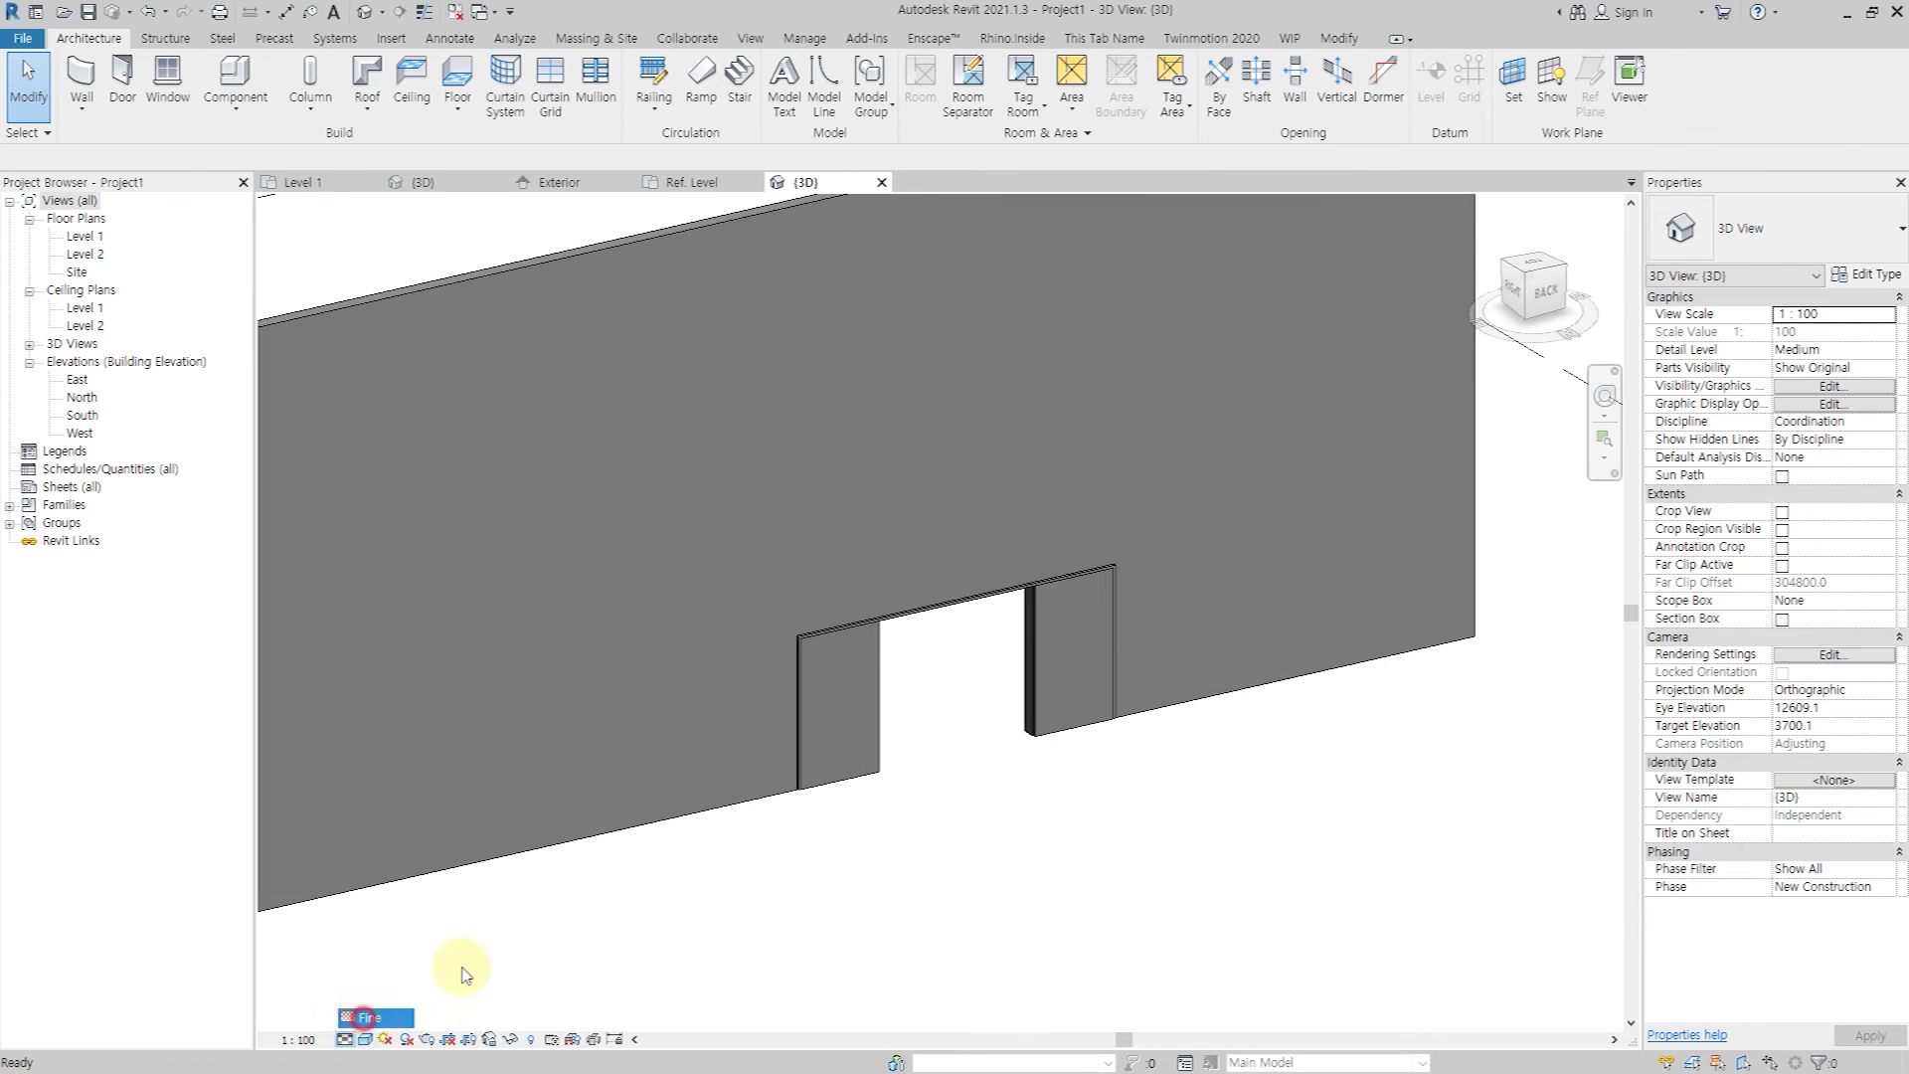
pyautogui.scroll(2, 990, 797)
pyautogui.moveTo(989, 798); pyautogui.dragTo(1096, 824, button='middle')
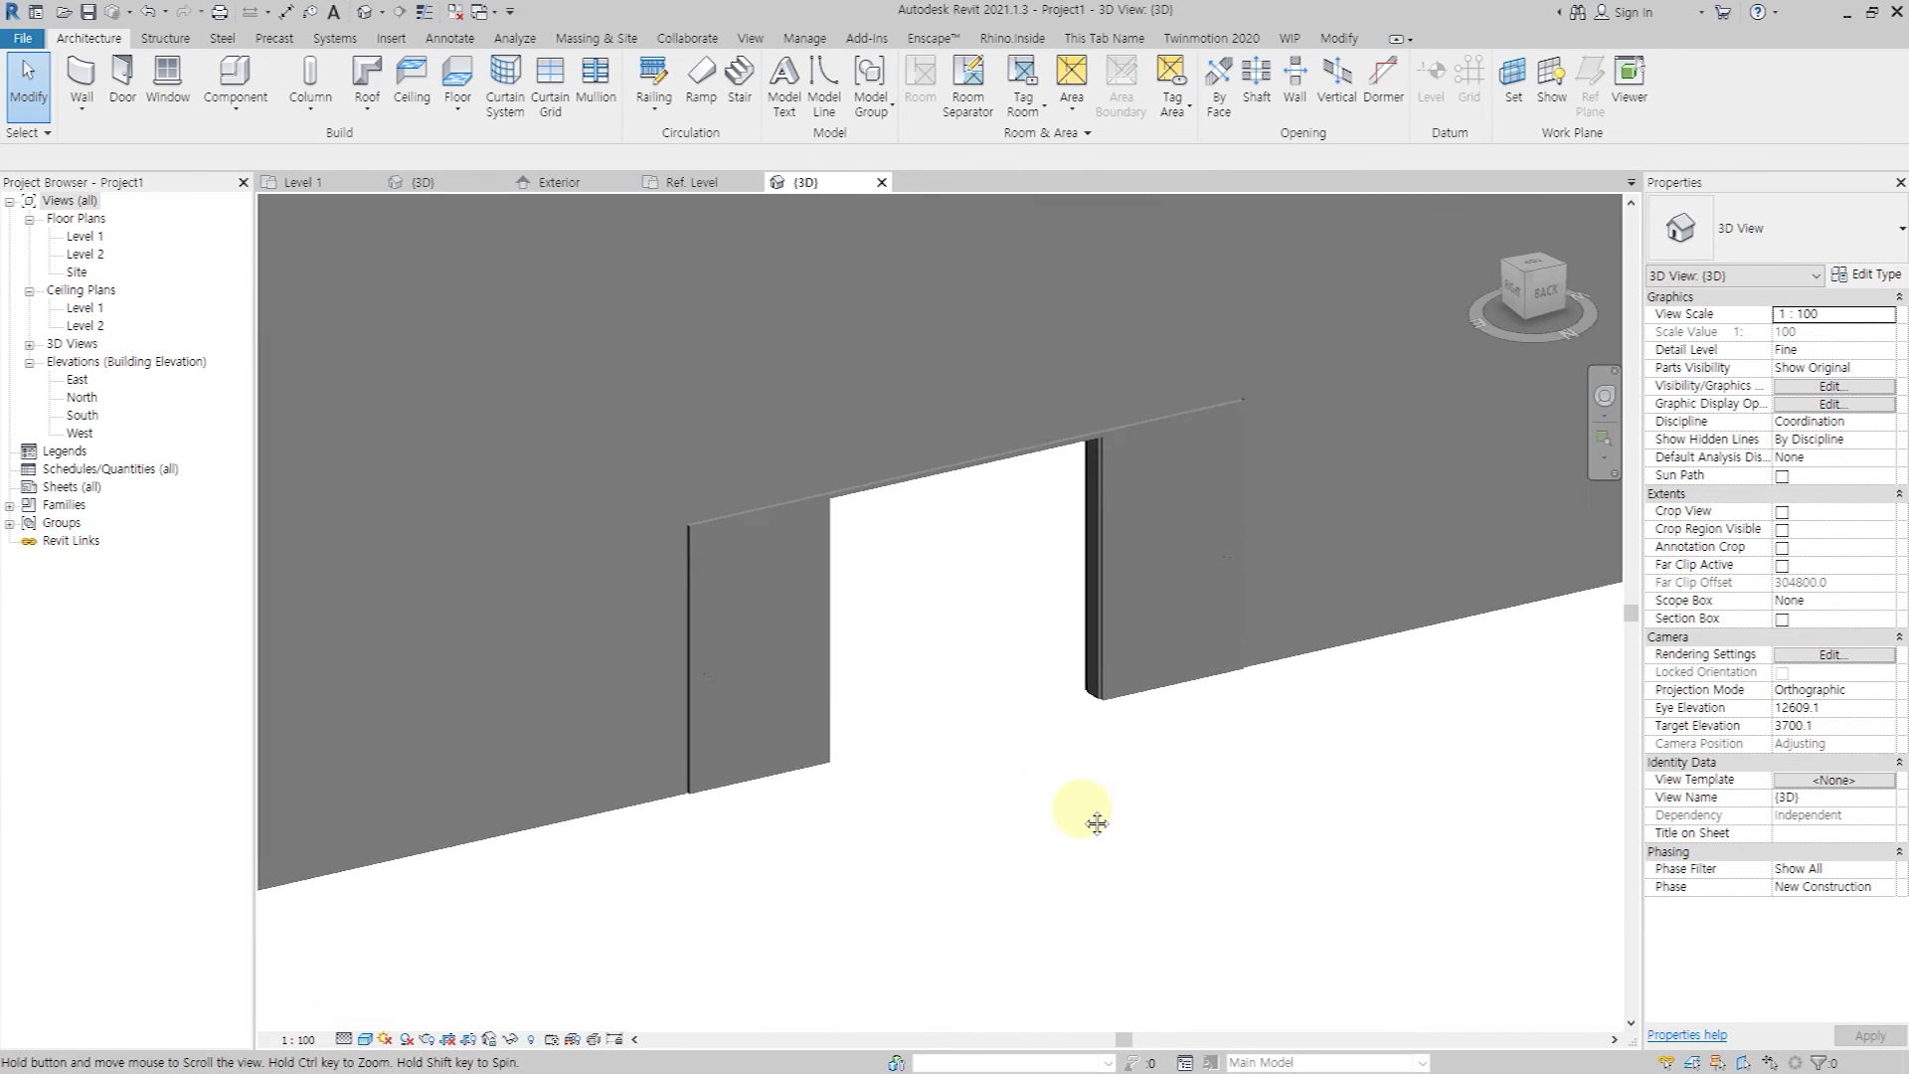
pyautogui.click(852, 779)
pyautogui.click(806, 104)
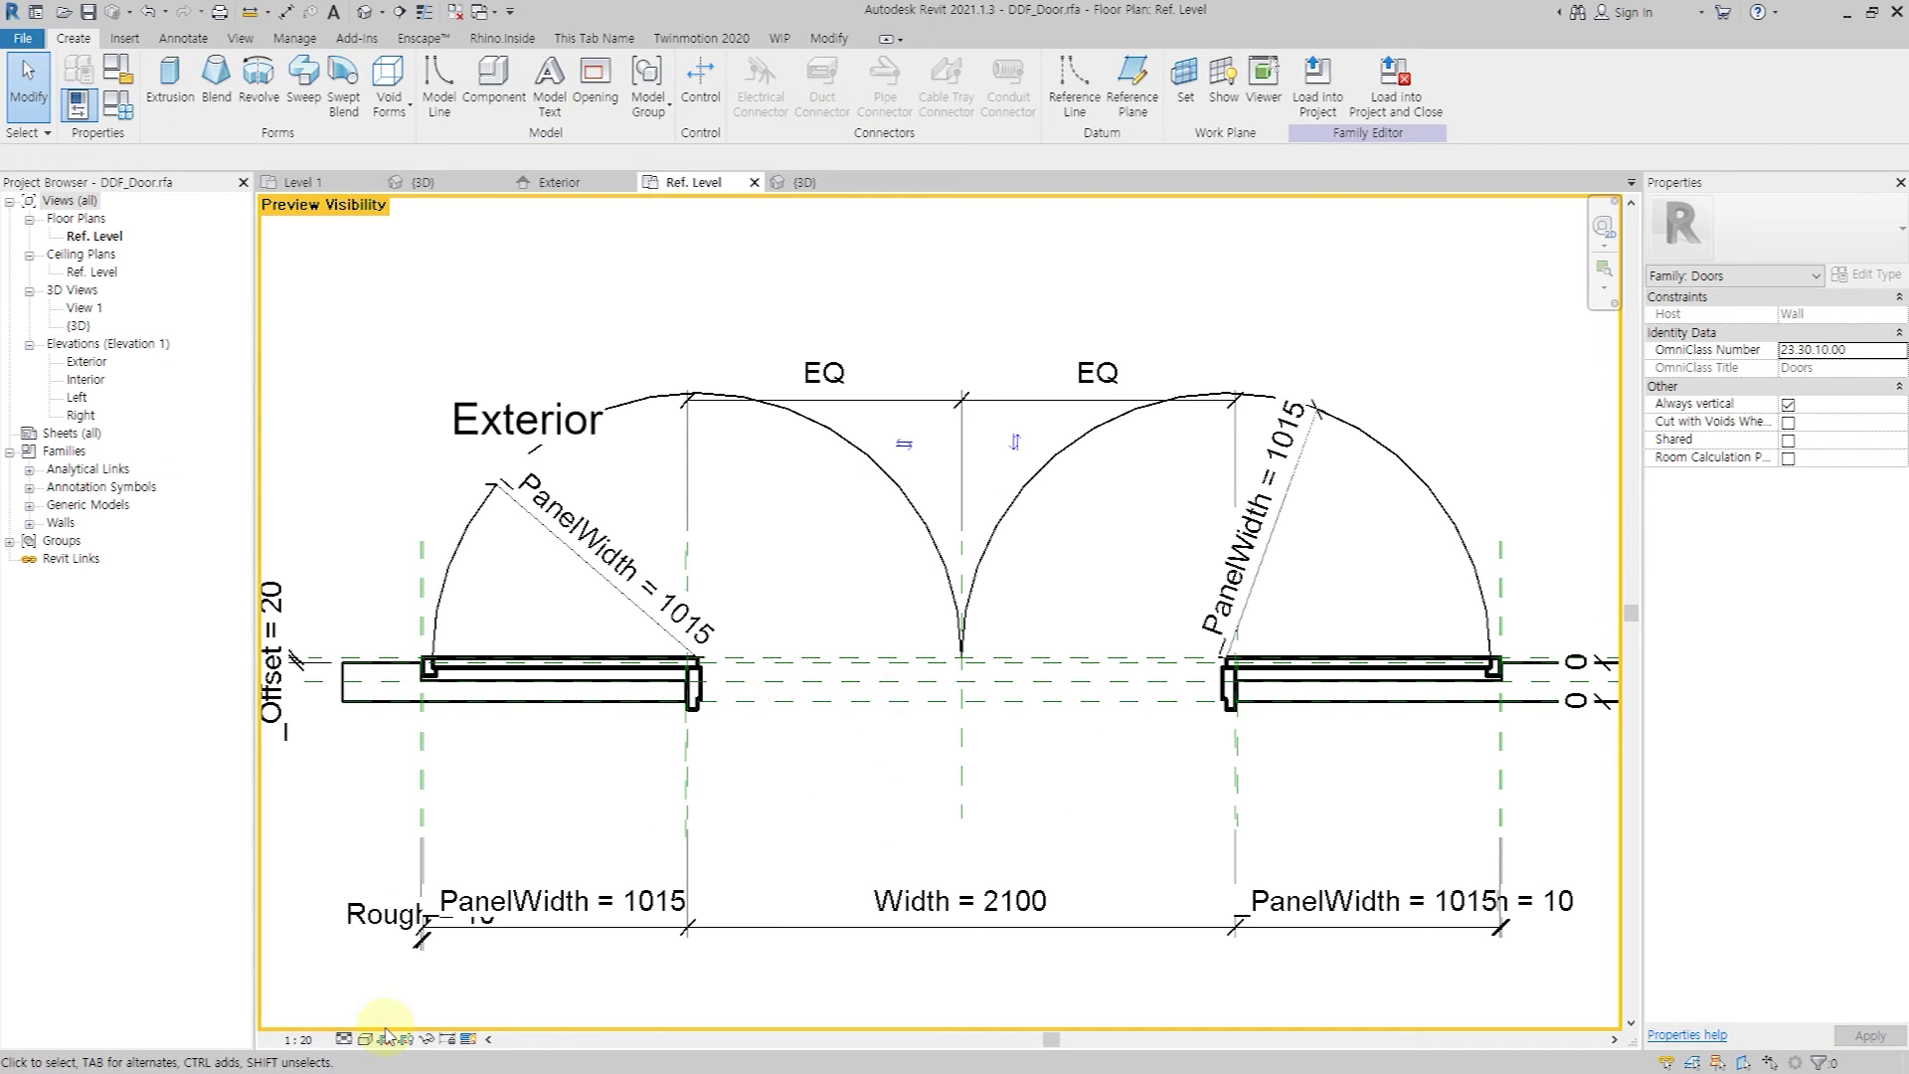
# Set the family plan to Coarse detail and draw a horizontal symbolic line across the opening.
pyautogui.click(343, 1040)
pyautogui.click(362, 988)
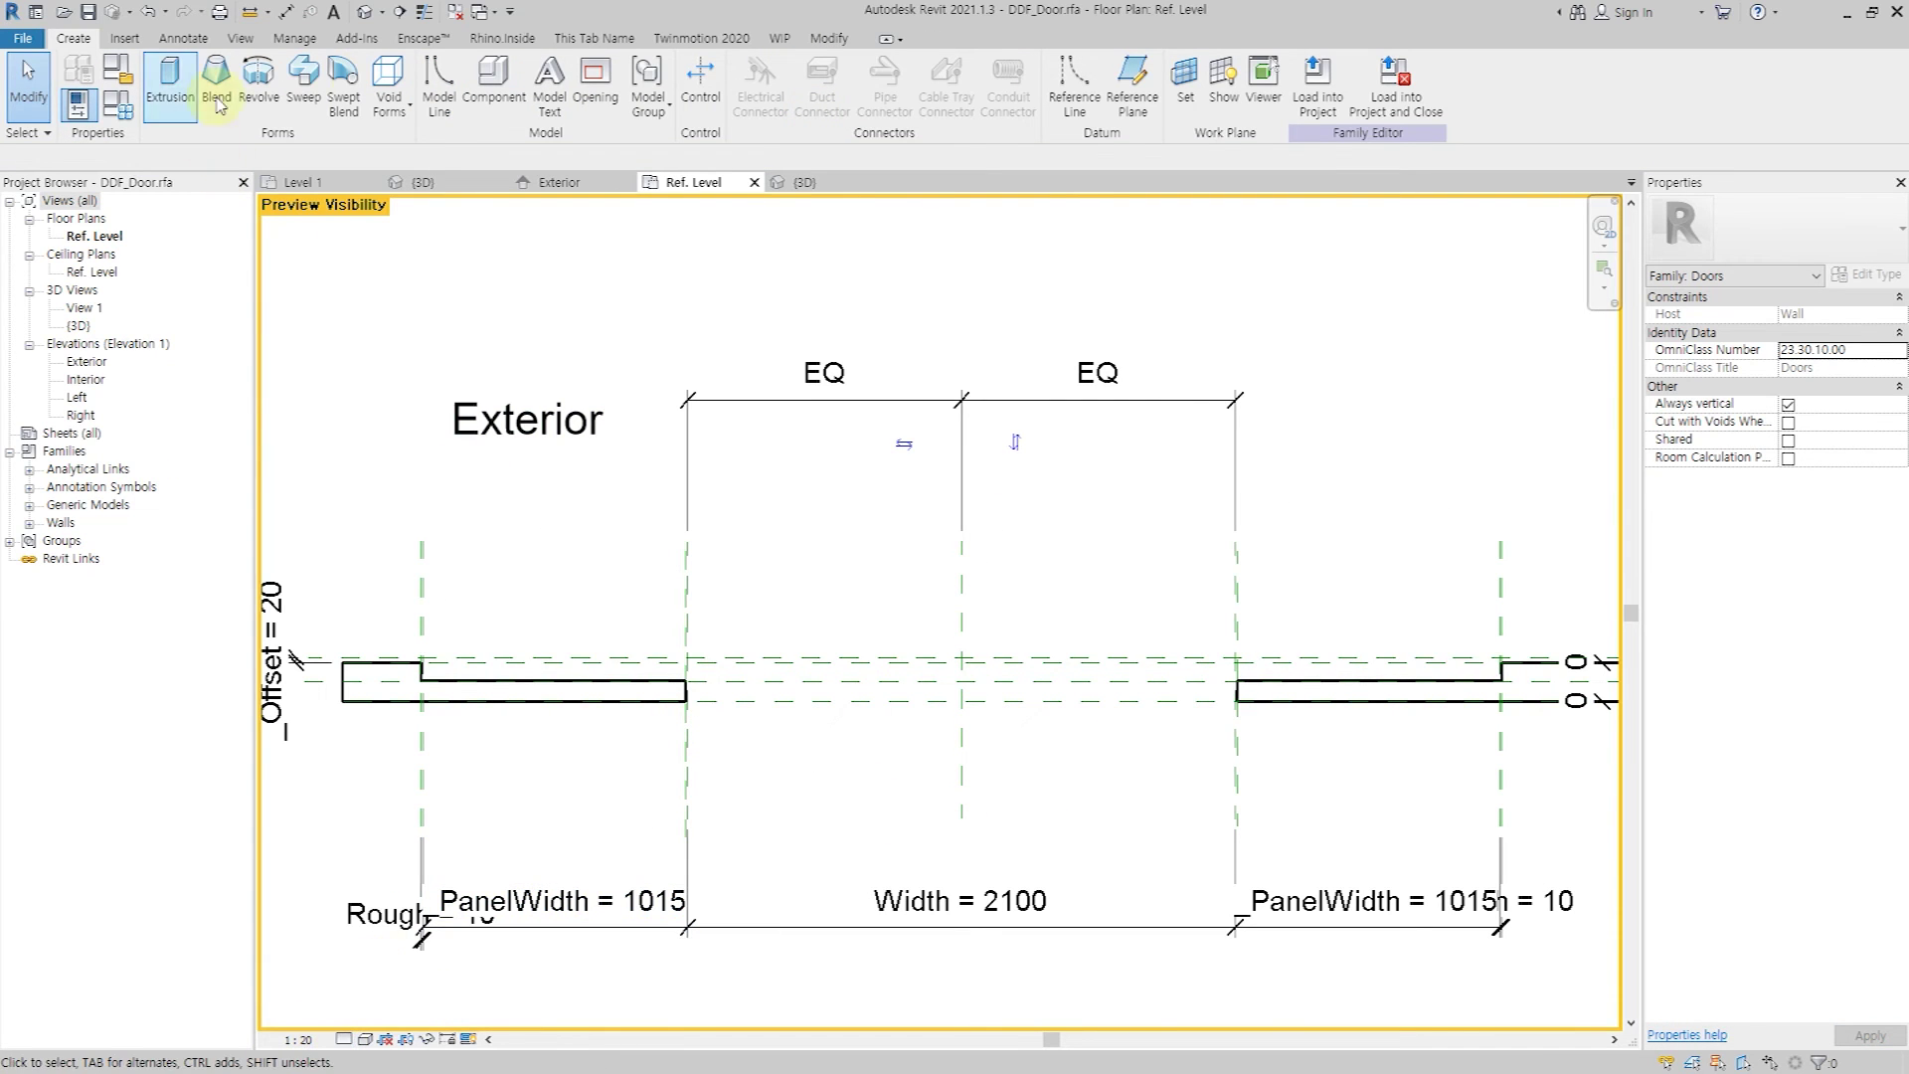
pyautogui.click(156, 40)
pyautogui.click(343, 80)
pyautogui.scroll(2, 796, 686)
pyautogui.click(748, 583)
pyautogui.click(1196, 584)
pyautogui.press('Escape')
pyautogui.press('Escape')
# Turn off preview visibility so all door geometry is shown.
pyautogui.press('a')
pyautogui.press('l')
pyautogui.scroll(5, 791, 678)
pyautogui.scroll(3, 796, 675)
pyautogui.scroll(-3, 788, 684)
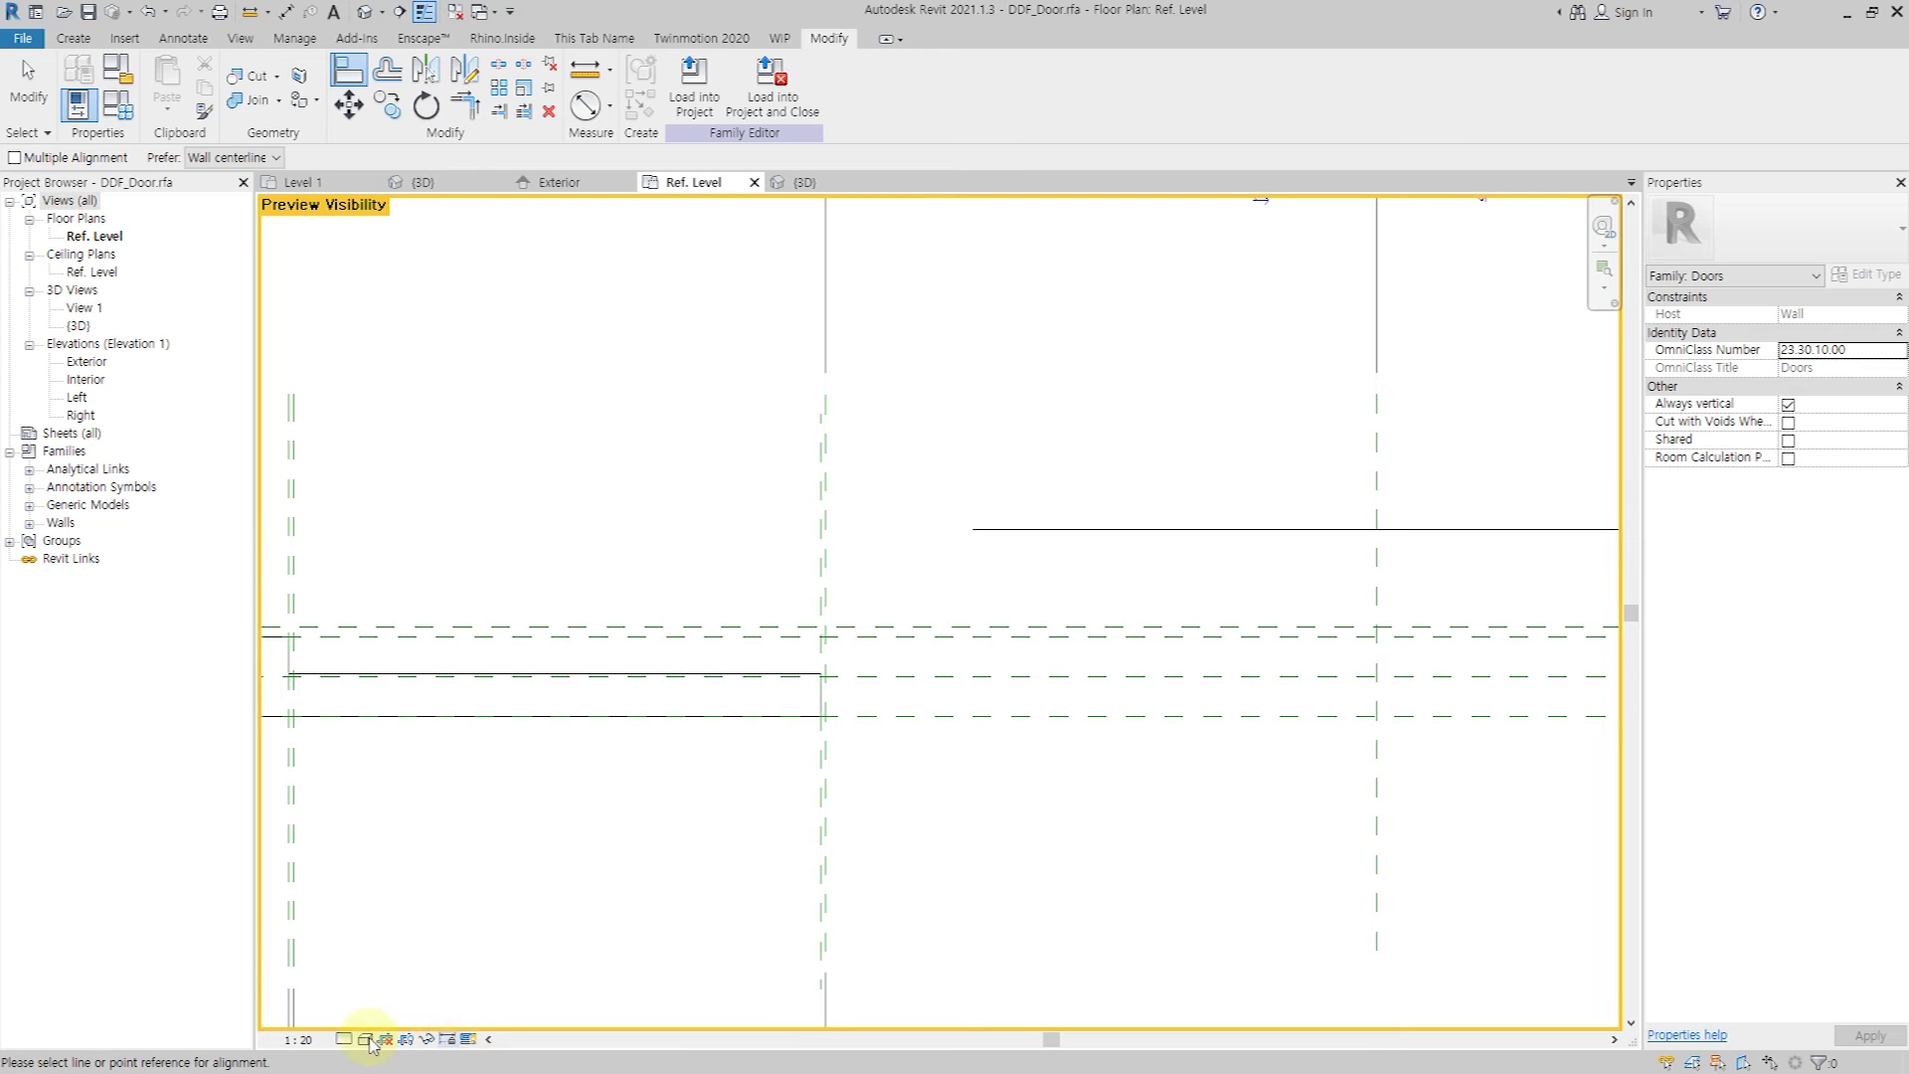
pyautogui.click(470, 1039)
pyautogui.click(563, 969)
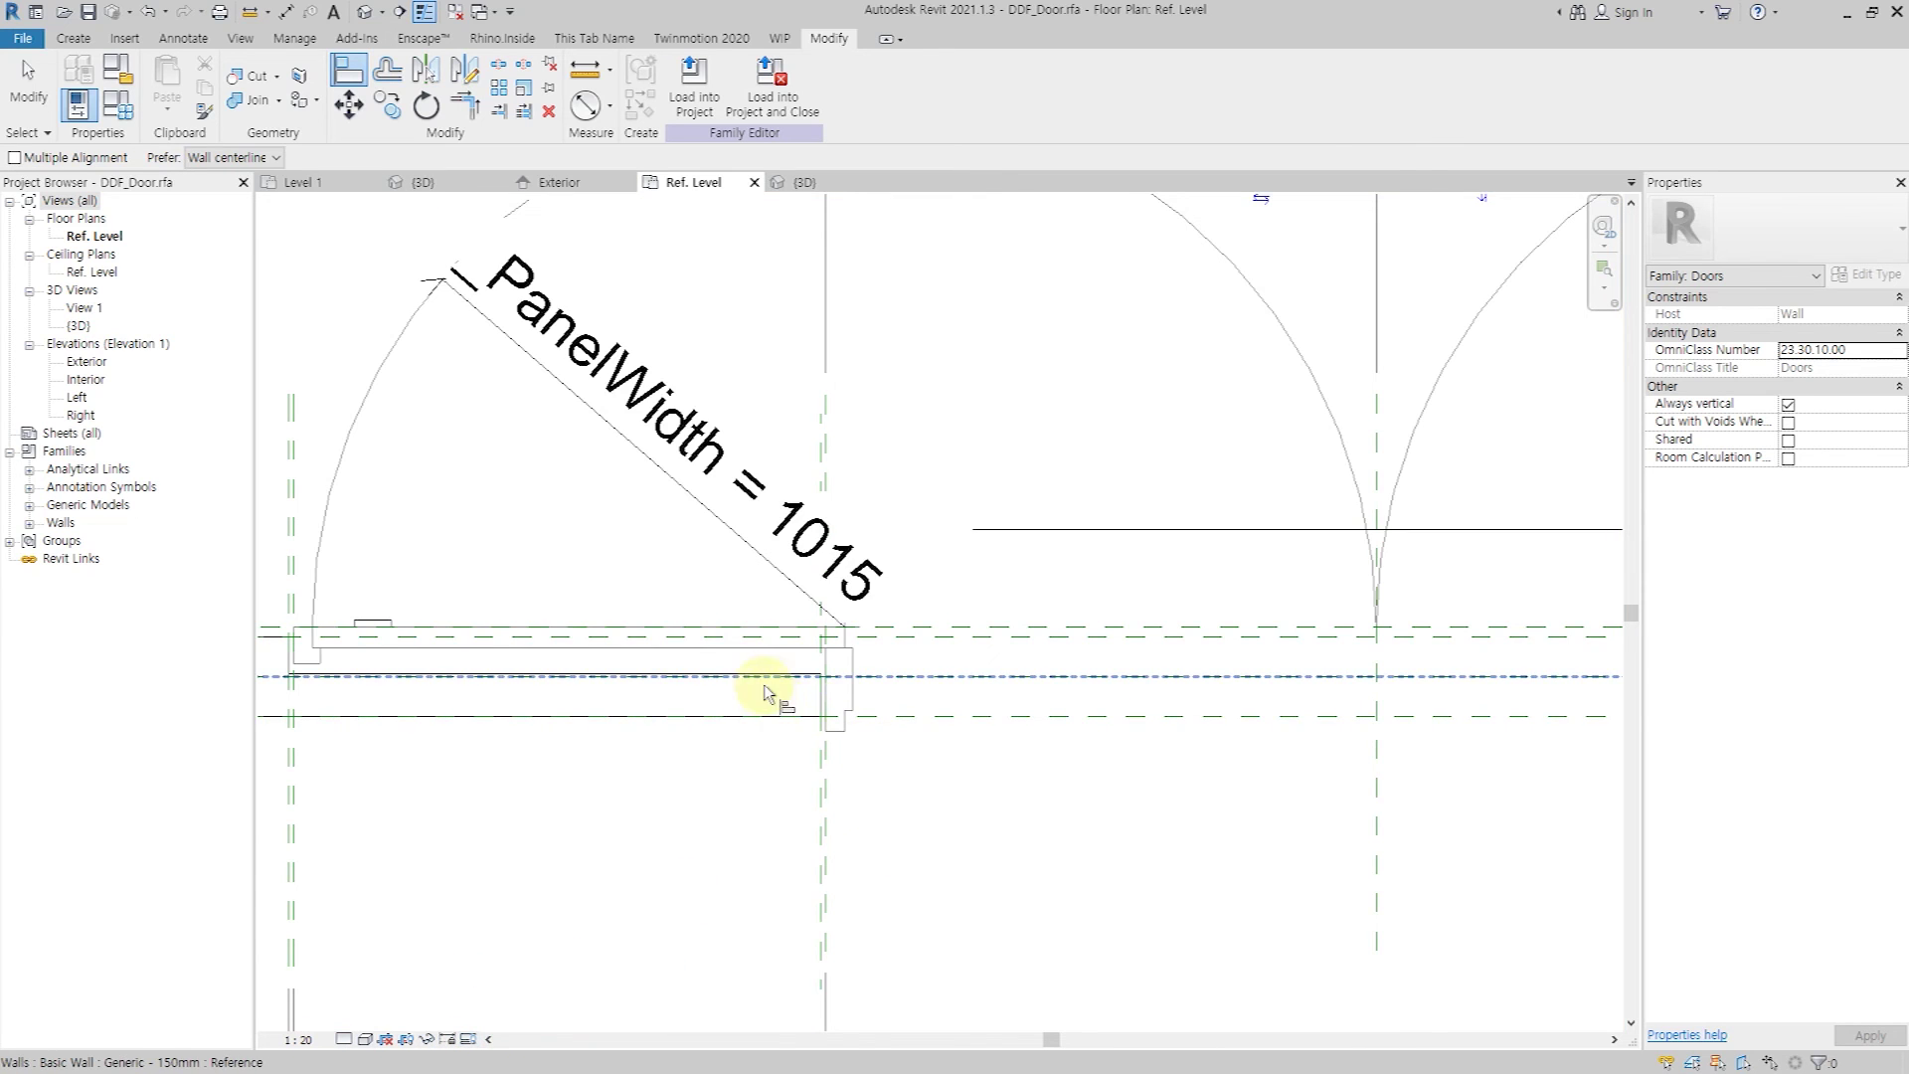
pyautogui.scroll(2, 766, 682)
pyautogui.scroll(2, 733, 676)
# Select the void extrusion outline and align it to the reference plane.
pyautogui.press('Escape')
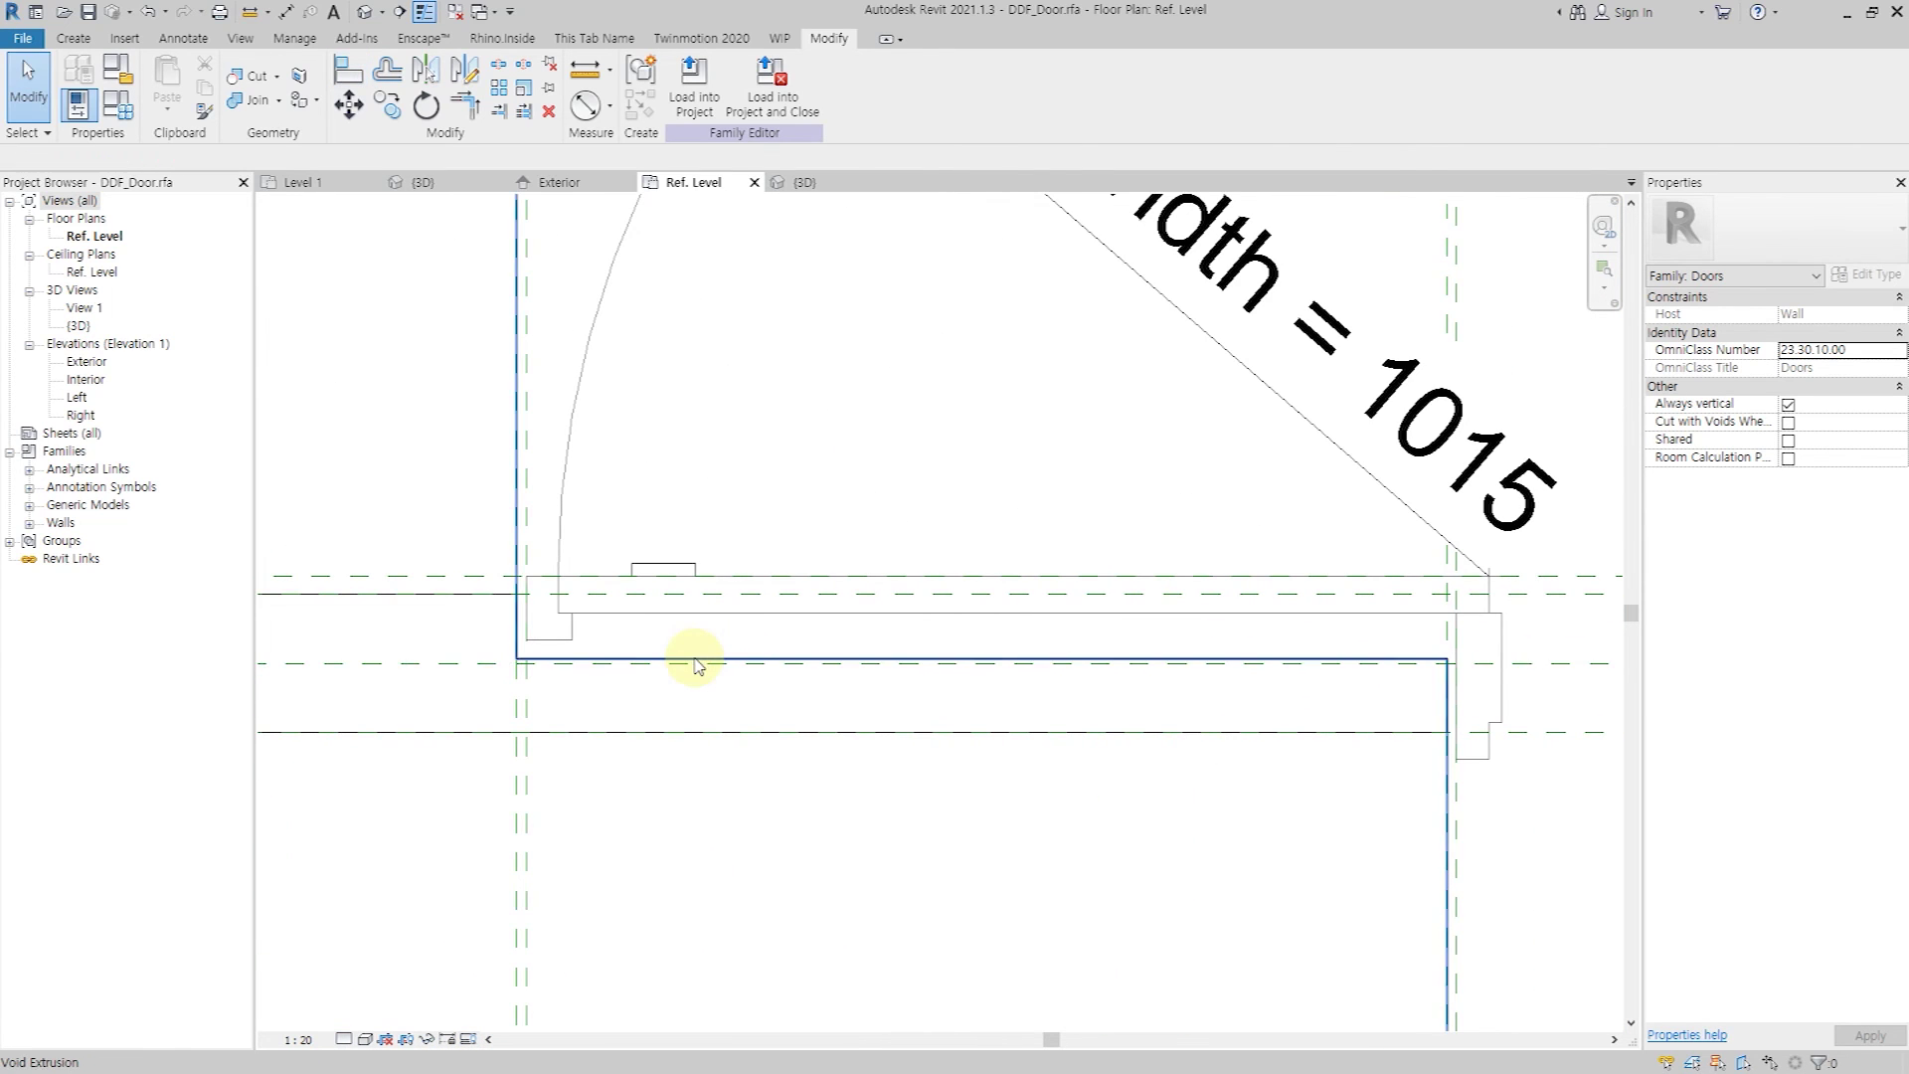
pyautogui.click(695, 664)
pyautogui.scroll(-1, 682, 661)
pyautogui.scroll(2, 676, 663)
pyautogui.press('a')
pyautogui.press('l')
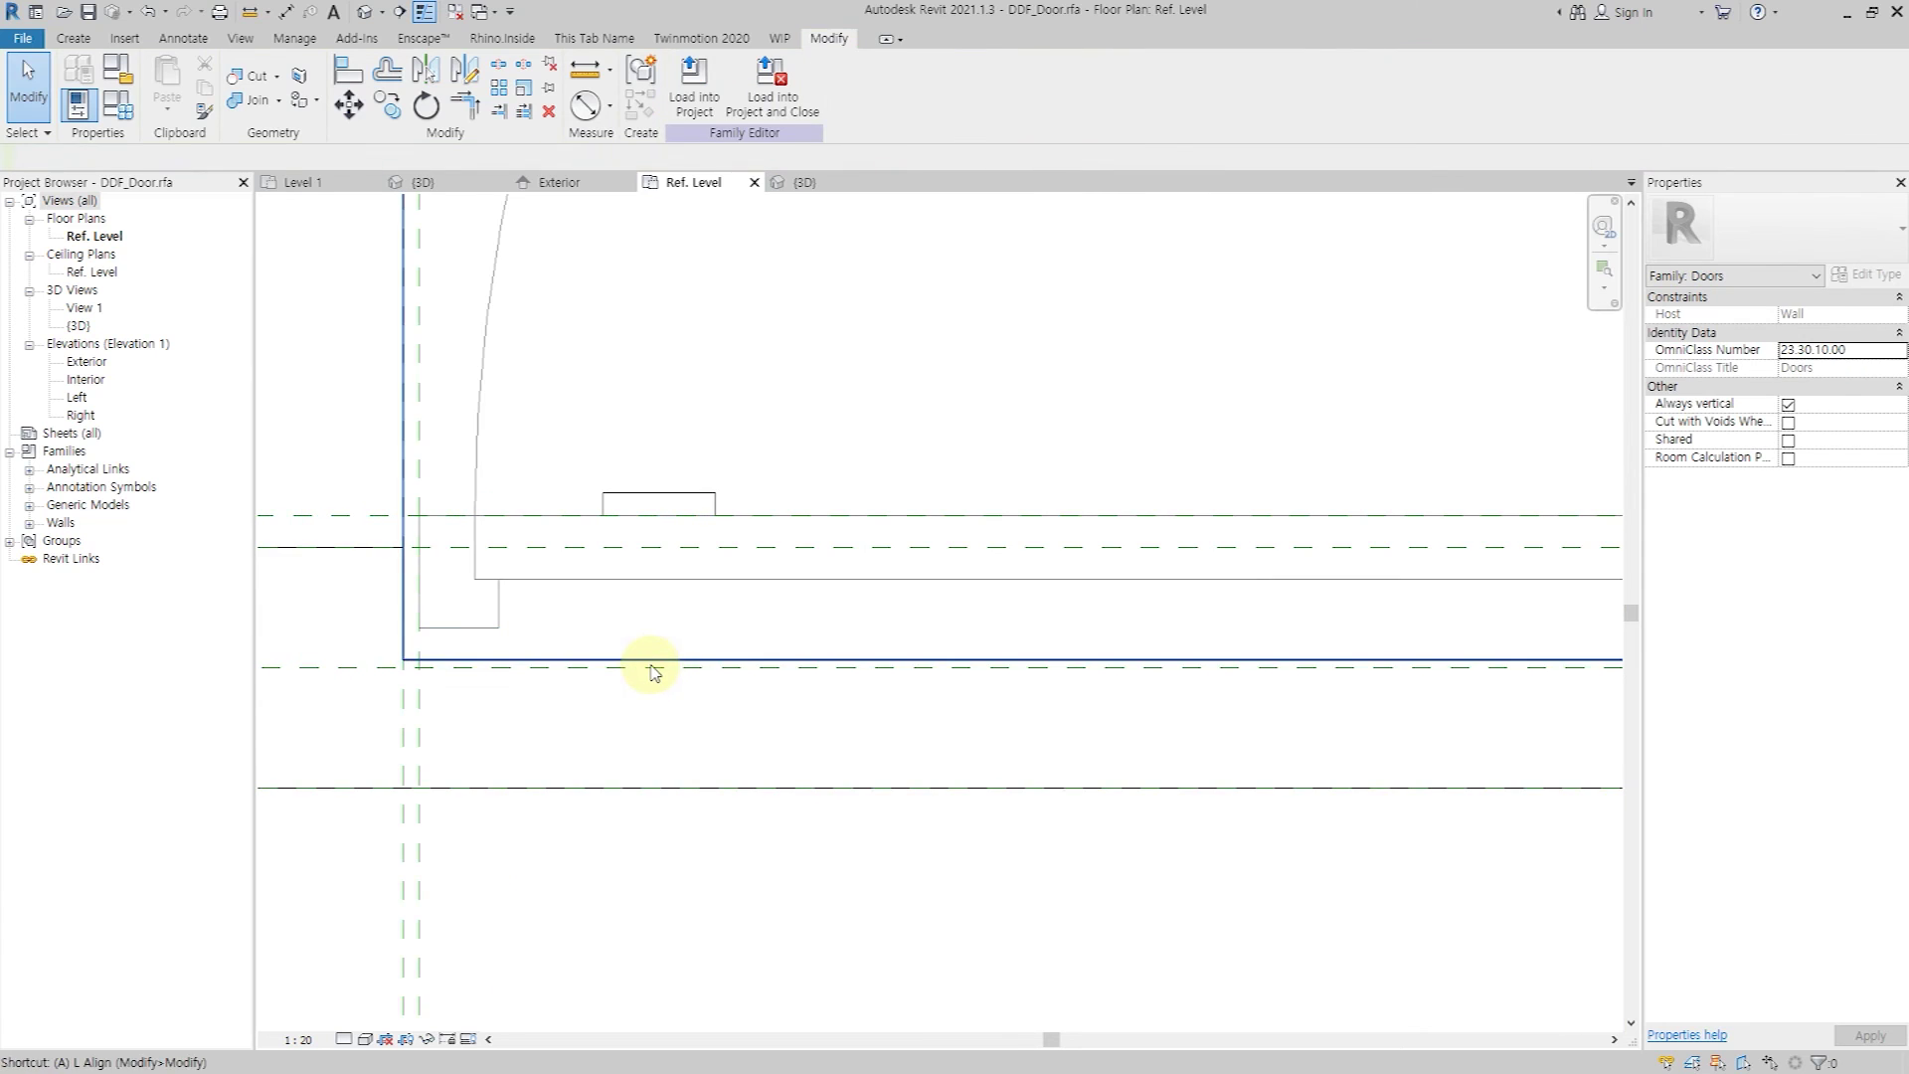
pyautogui.scroll(-3, 652, 664)
pyautogui.press('Escape')
# Draw a horizontal symbolic line spanning the right leaf's opening.
pyautogui.click(174, 40)
pyautogui.click(332, 78)
pyautogui.scroll(2, 1030, 630)
pyautogui.scroll(2, 1020, 594)
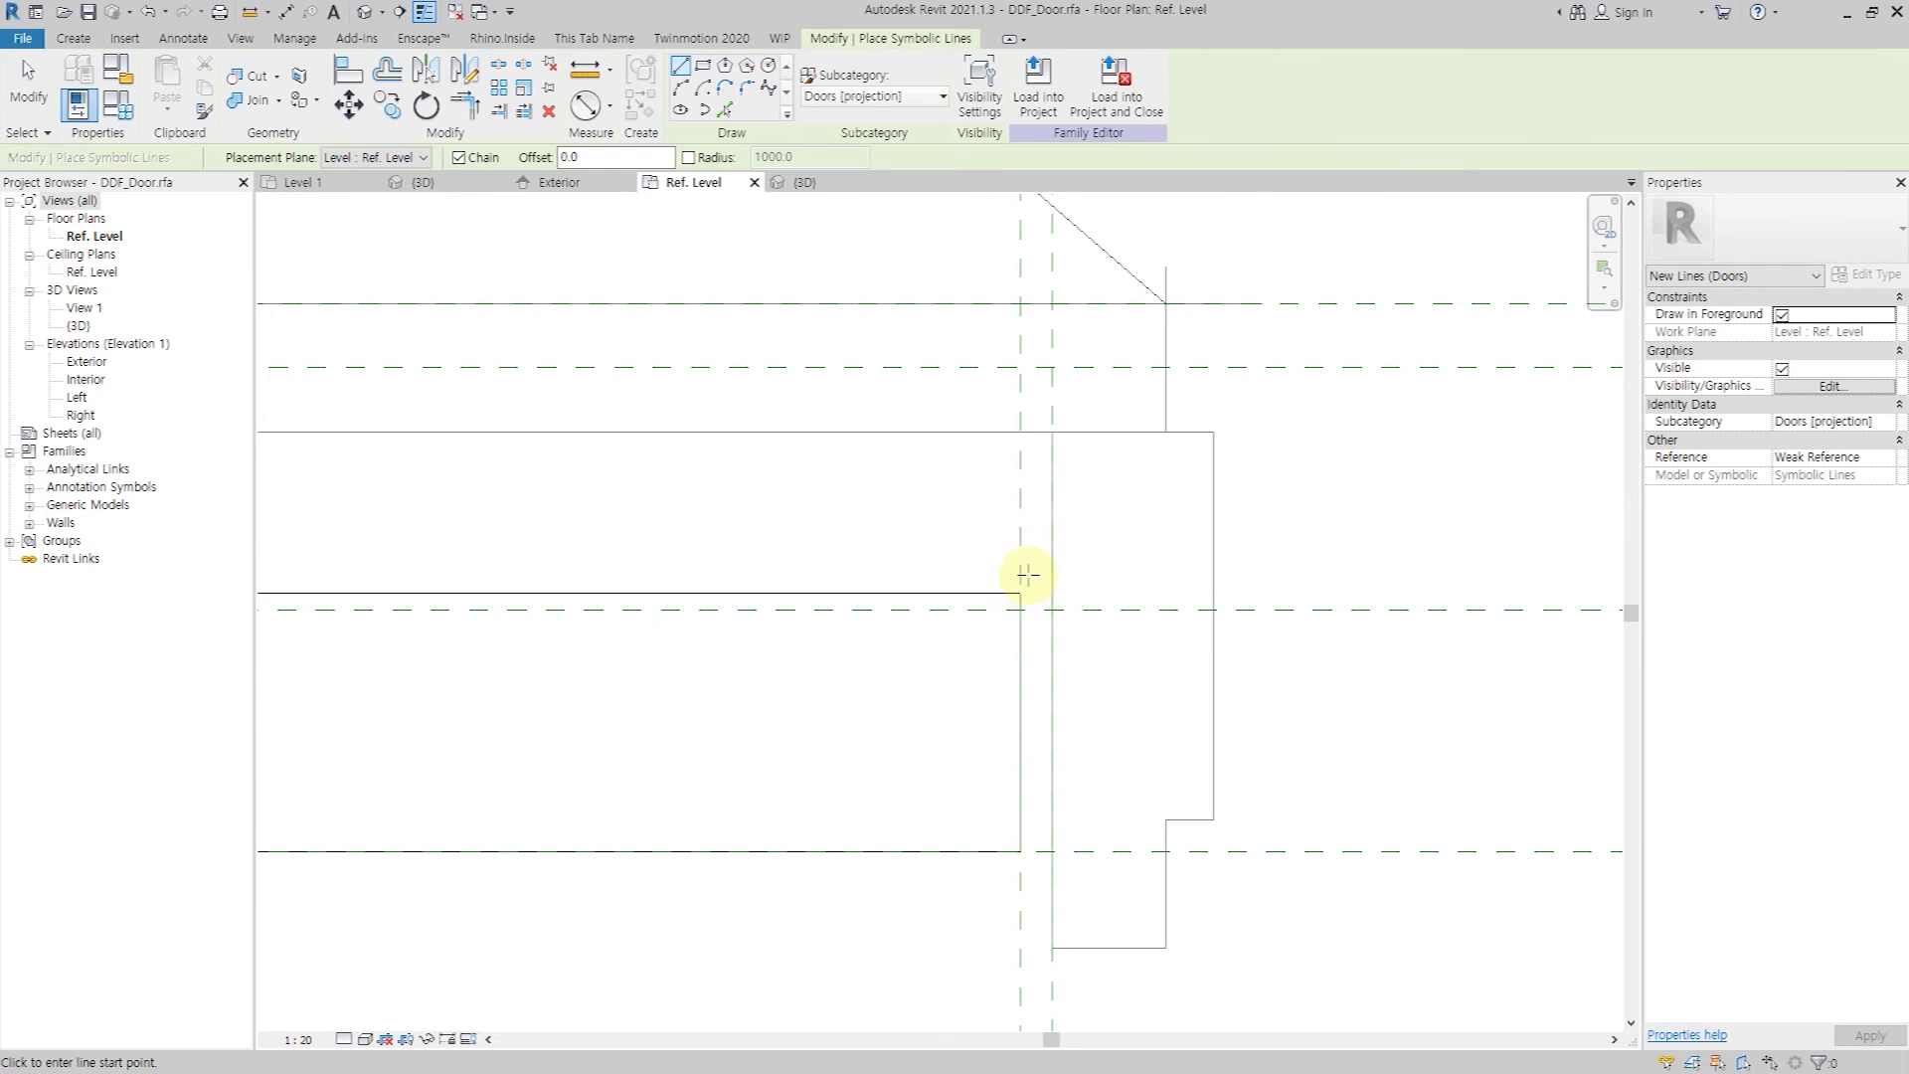
pyautogui.scroll(-2, 1028, 581)
pyautogui.scroll(-2, 1094, 591)
pyautogui.click(1128, 588)
pyautogui.scroll(-1, 1292, 611)
pyautogui.scroll(3, 1326, 590)
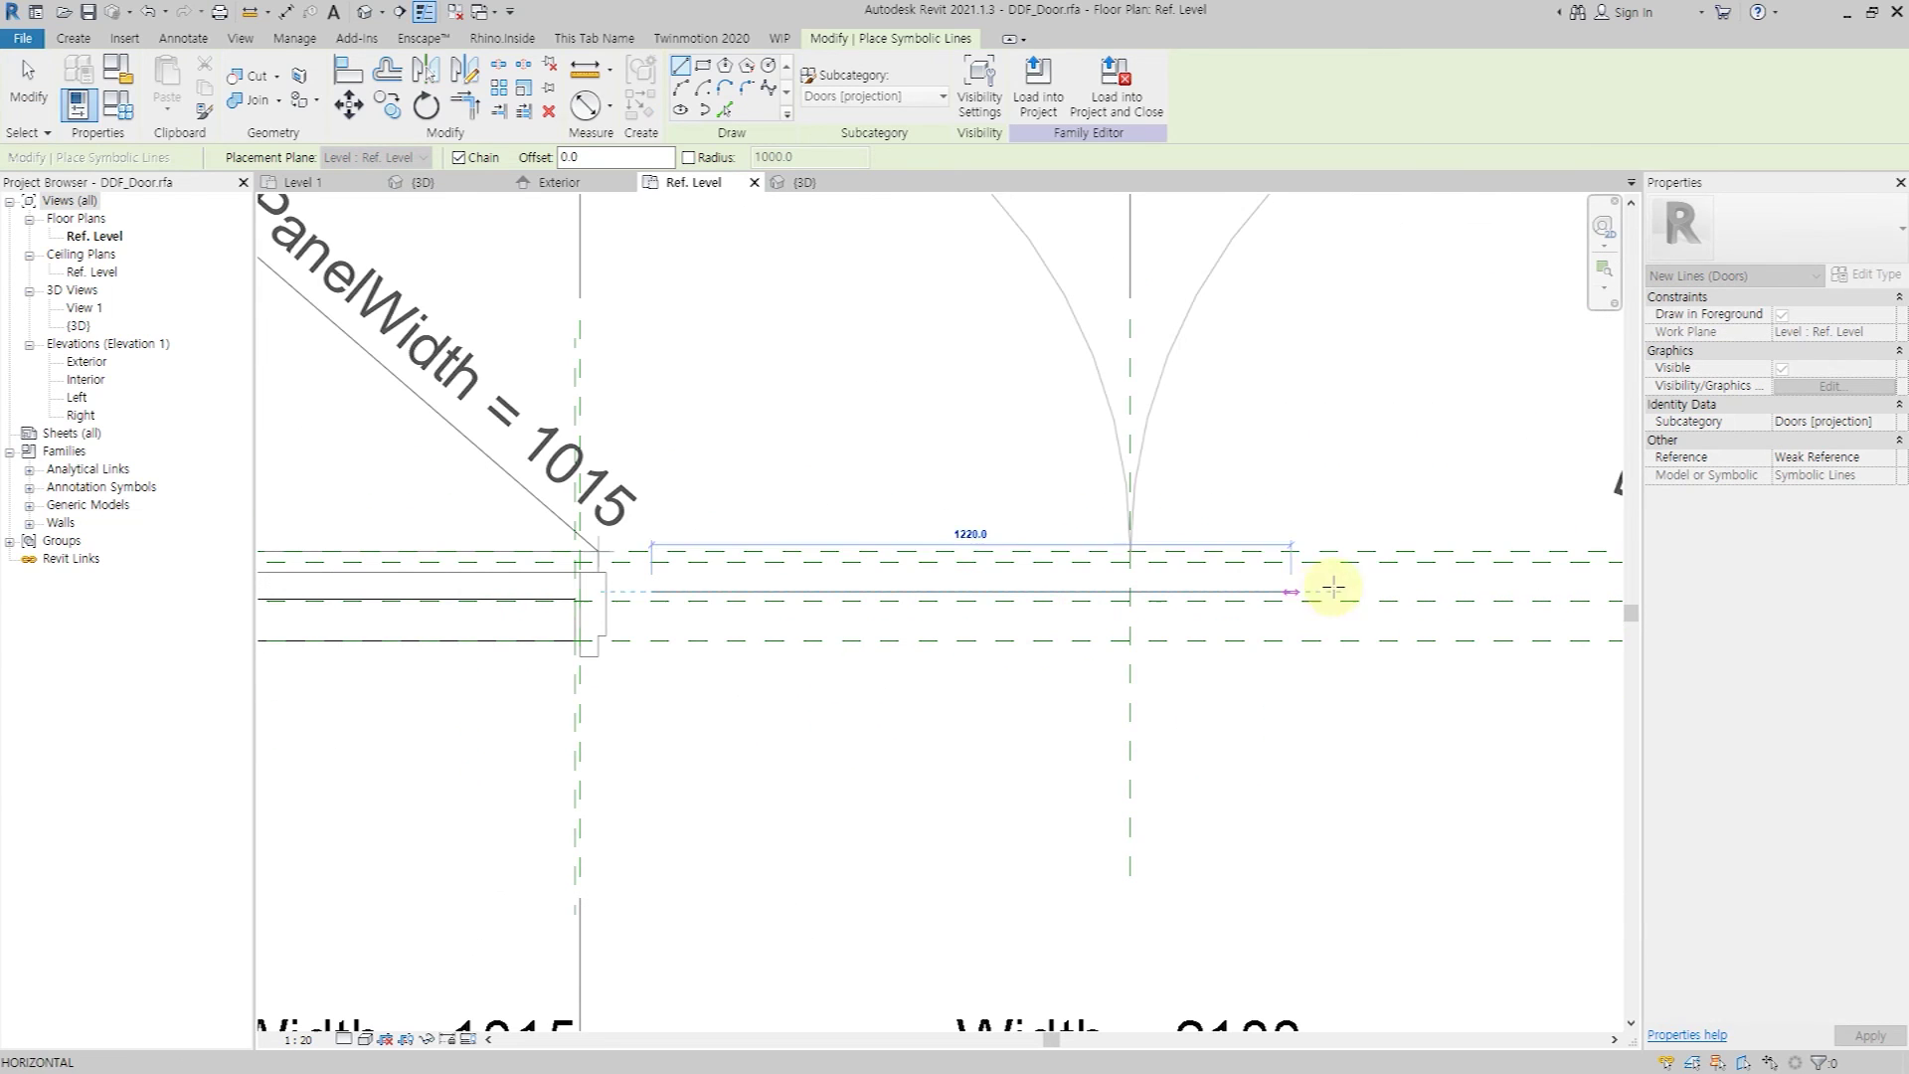
pyautogui.click(1356, 587)
pyautogui.press('Escape')
pyautogui.press('Escape')
# Preview the coarse plan display and align to the reference plane.
pyautogui.click(467, 1039)
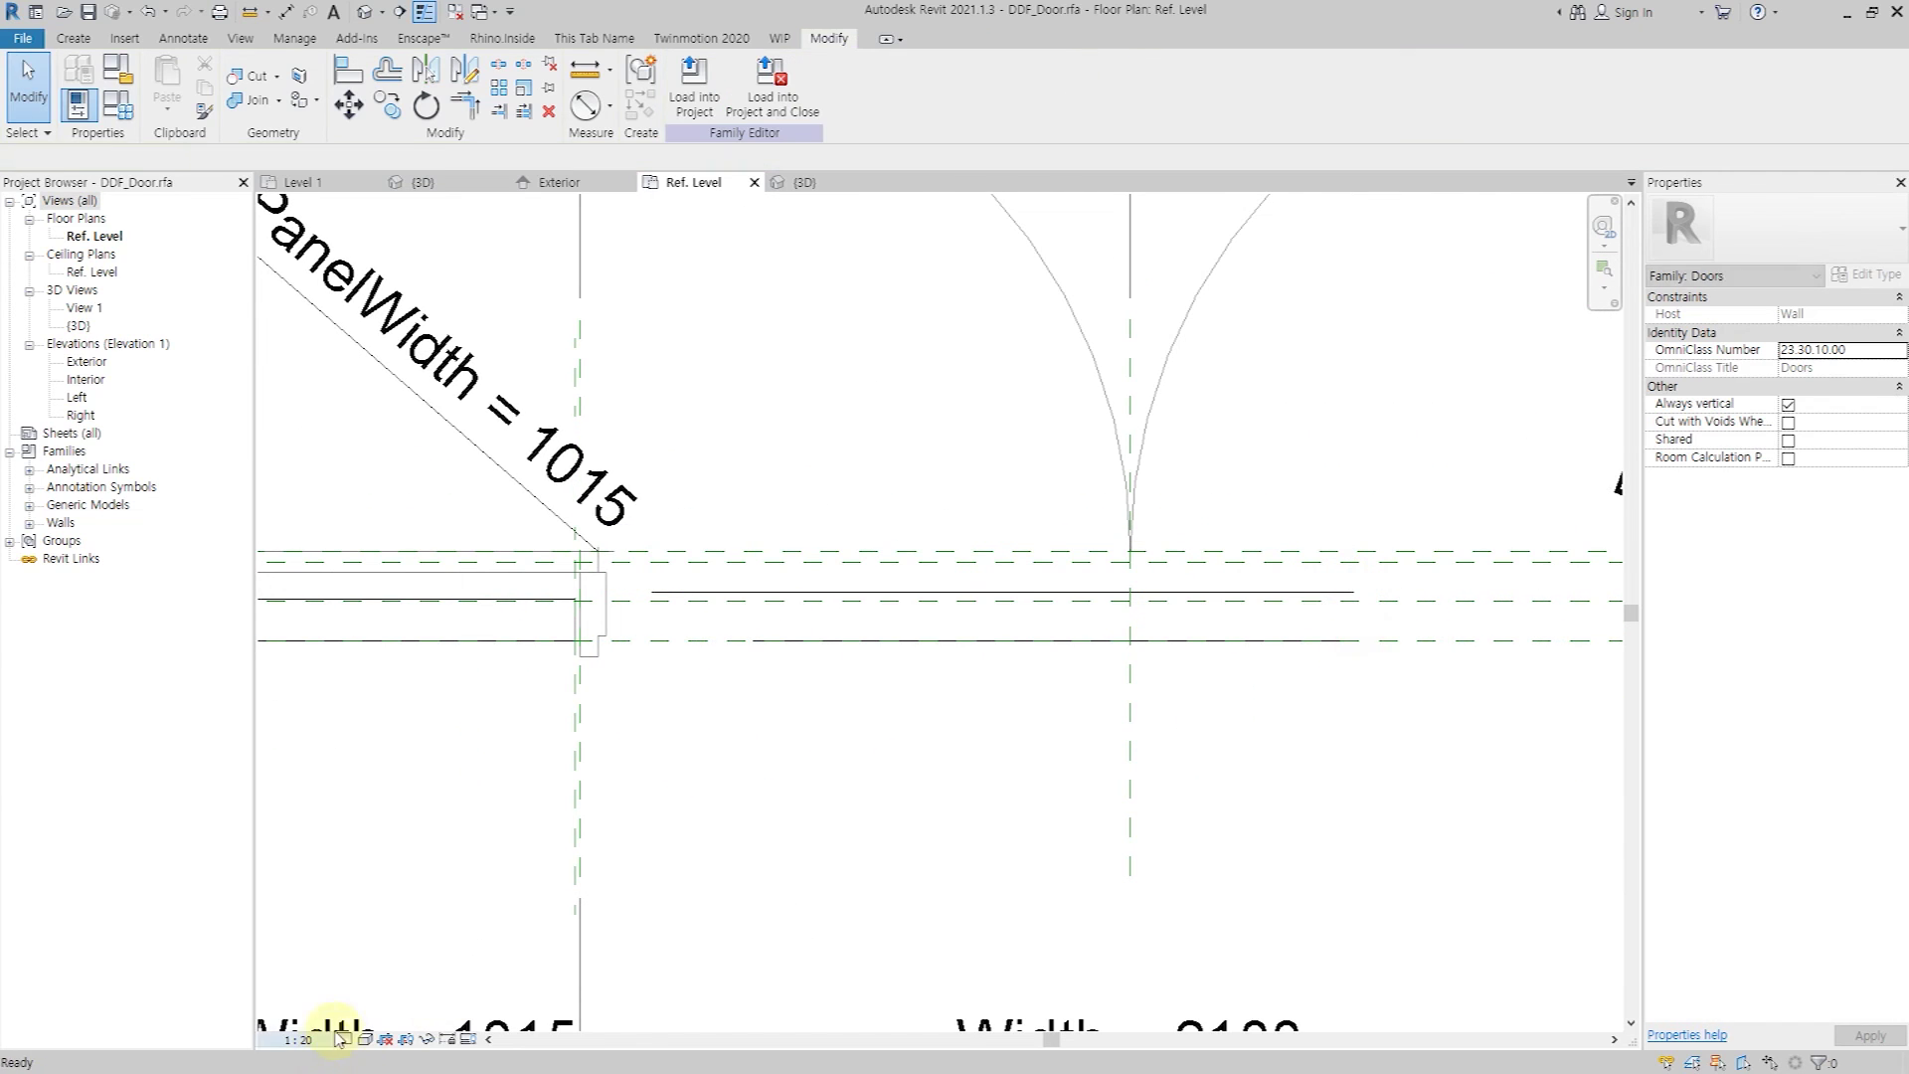
pyautogui.click(527, 997)
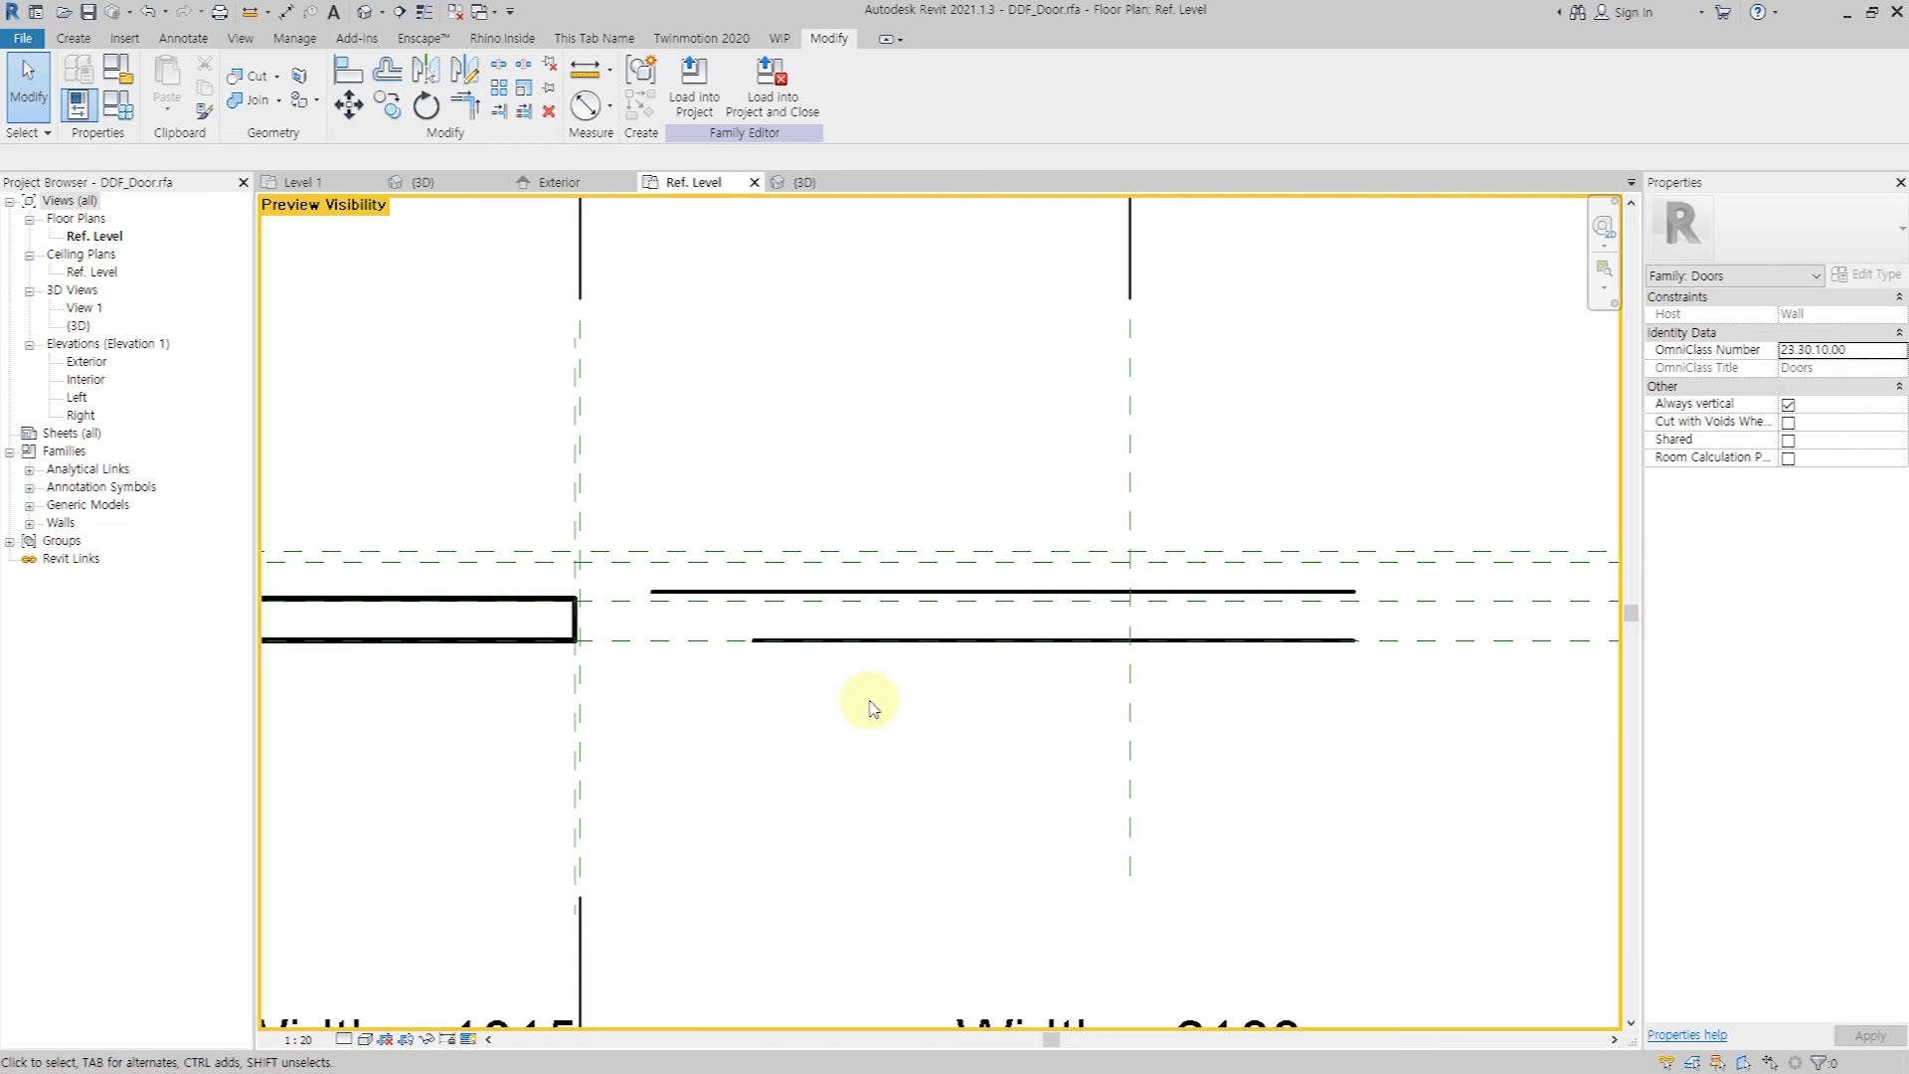
pyautogui.press('l')
pyautogui.click(681, 639)
# Place an aligned dimension from the reference plane to the symbolic line beside the wall.
pyautogui.press('t')
pyautogui.press('r')
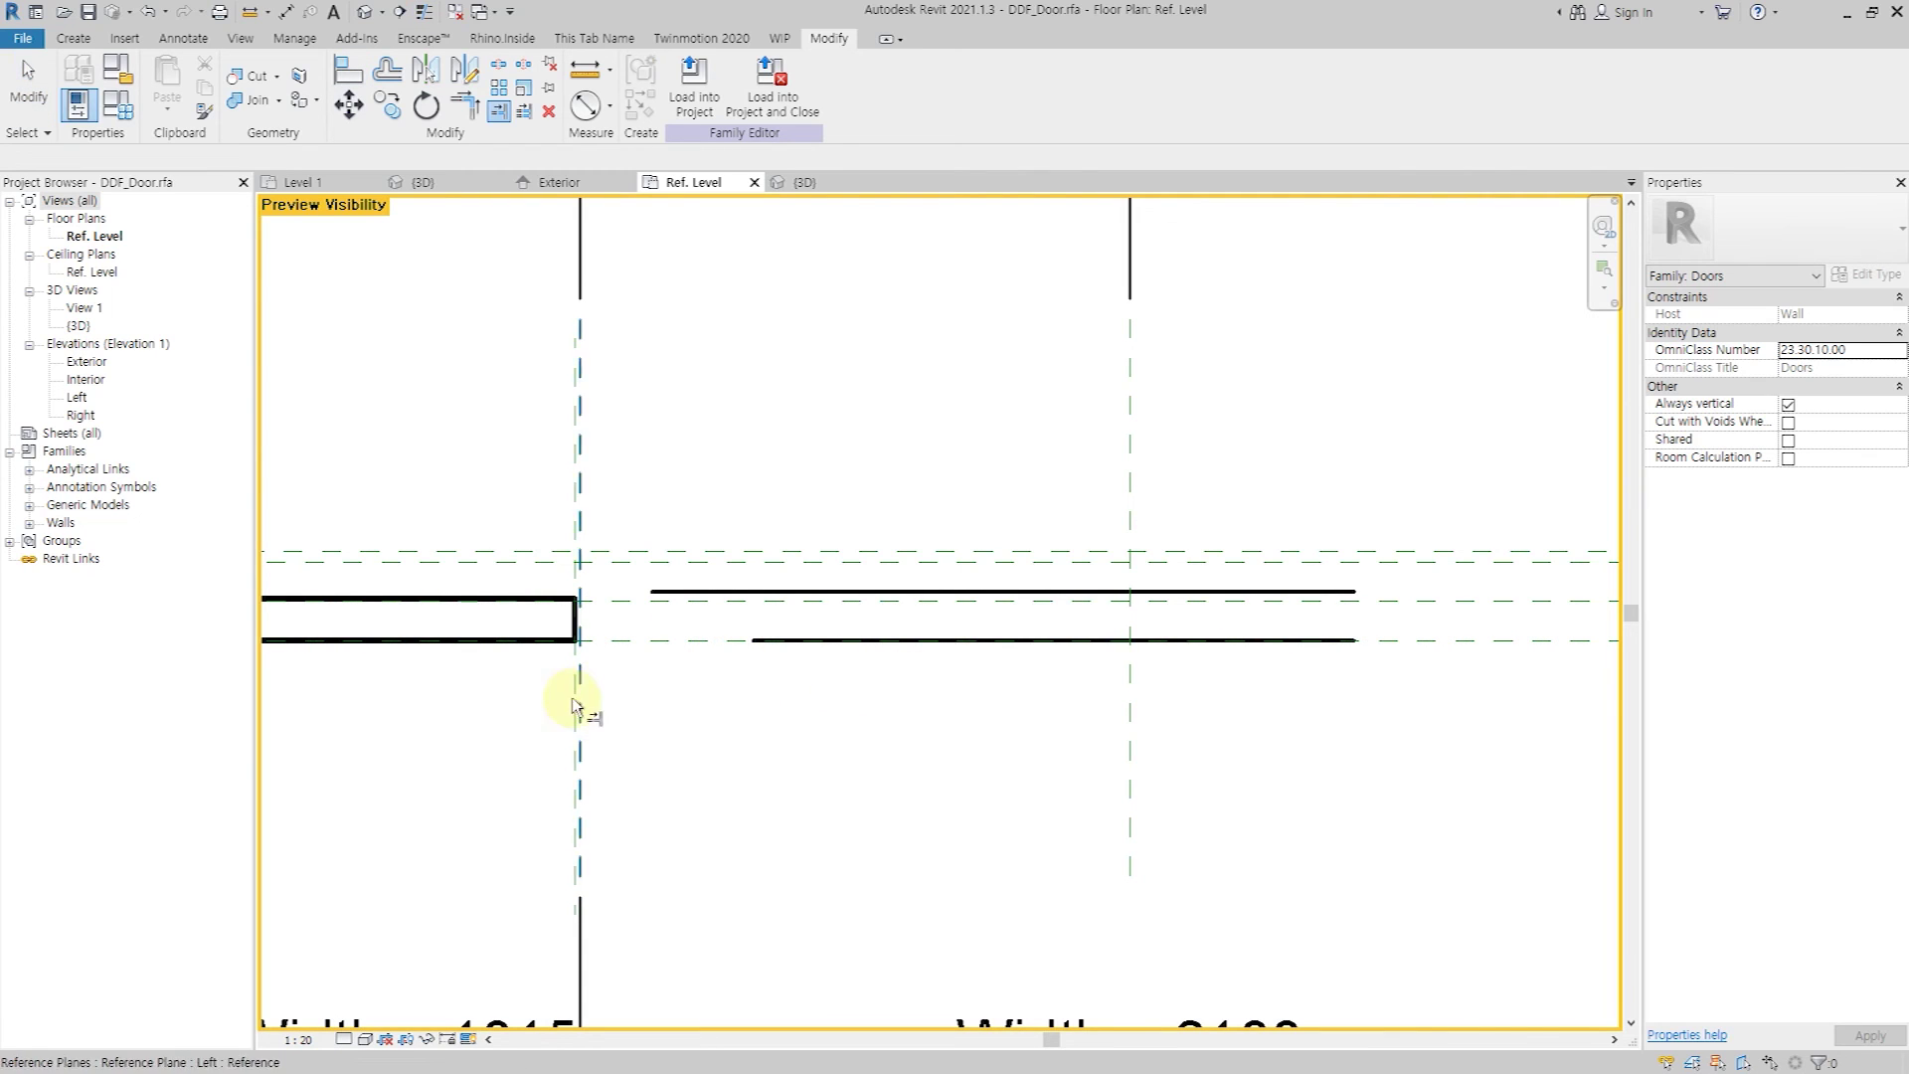
pyautogui.scroll(-3, 752, 653)
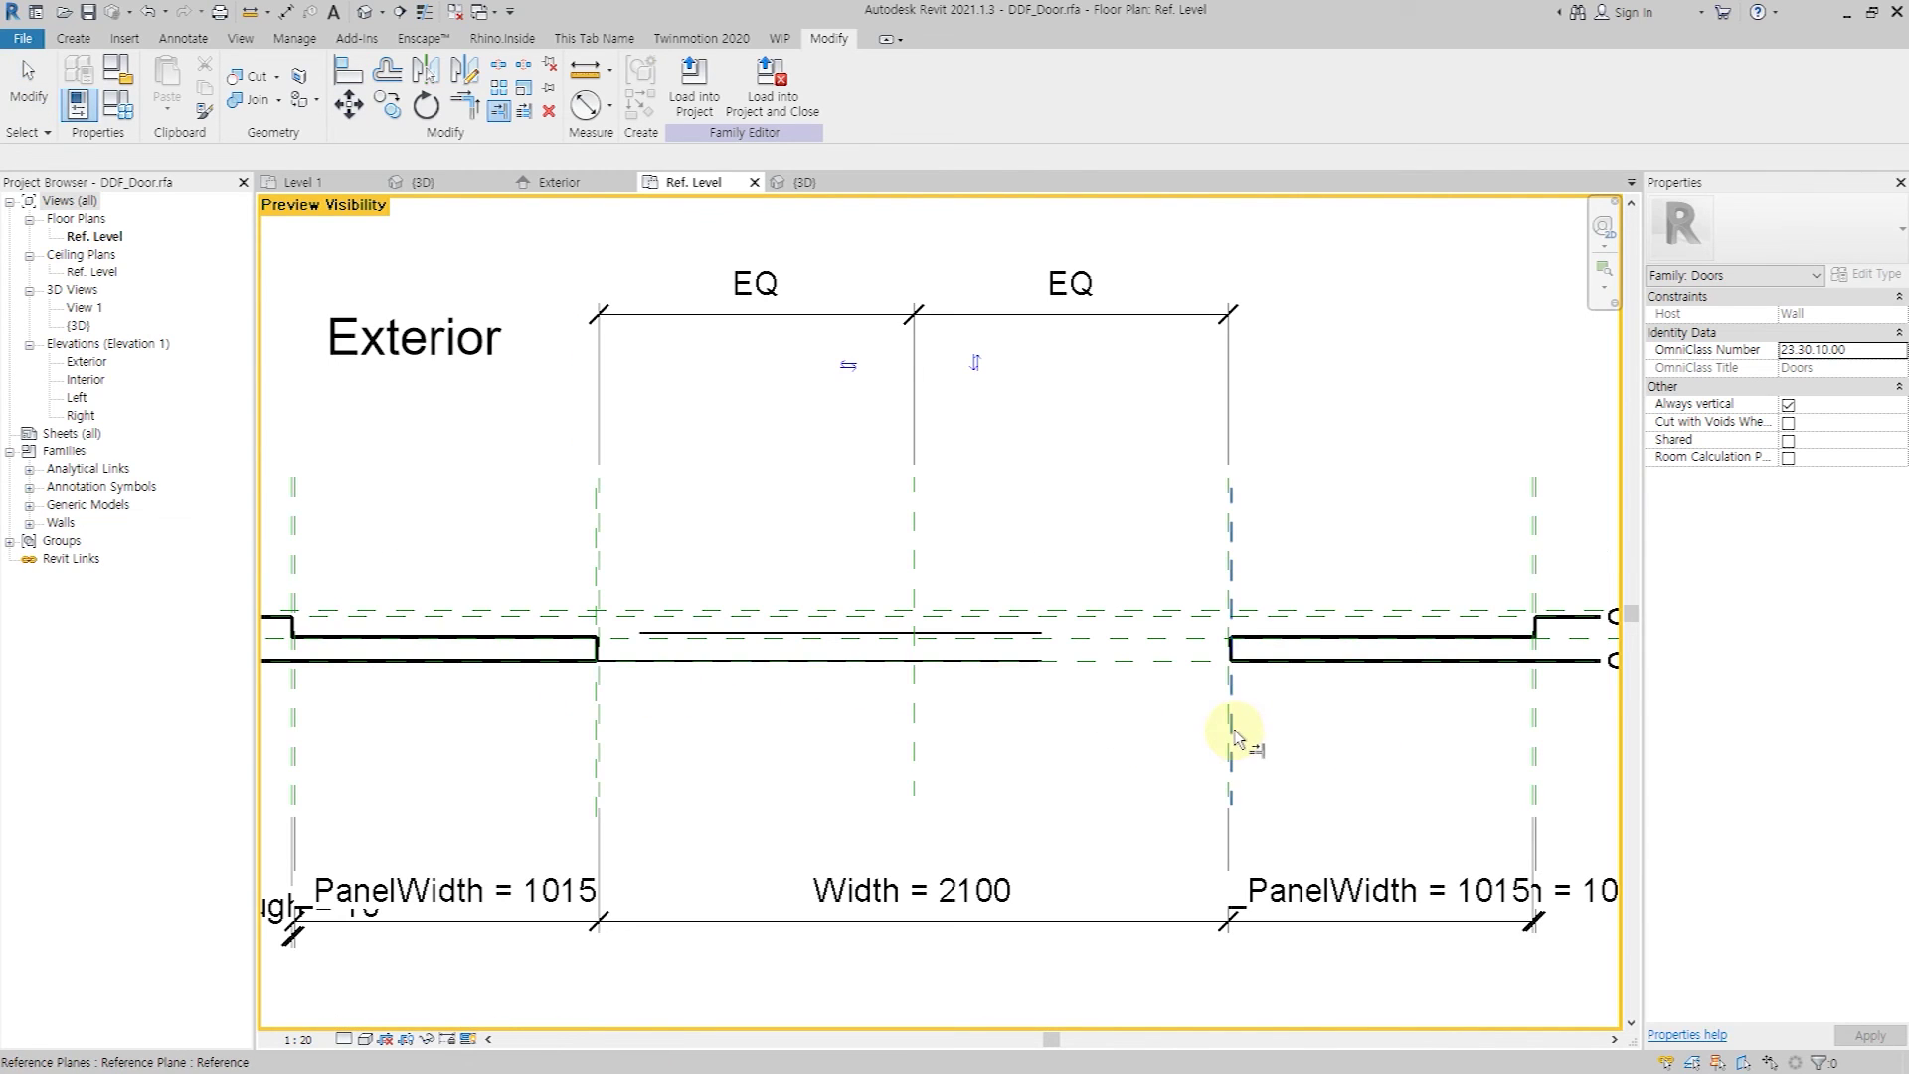
pyautogui.press('d')
pyautogui.press('i')
pyautogui.scroll(2, 686, 631)
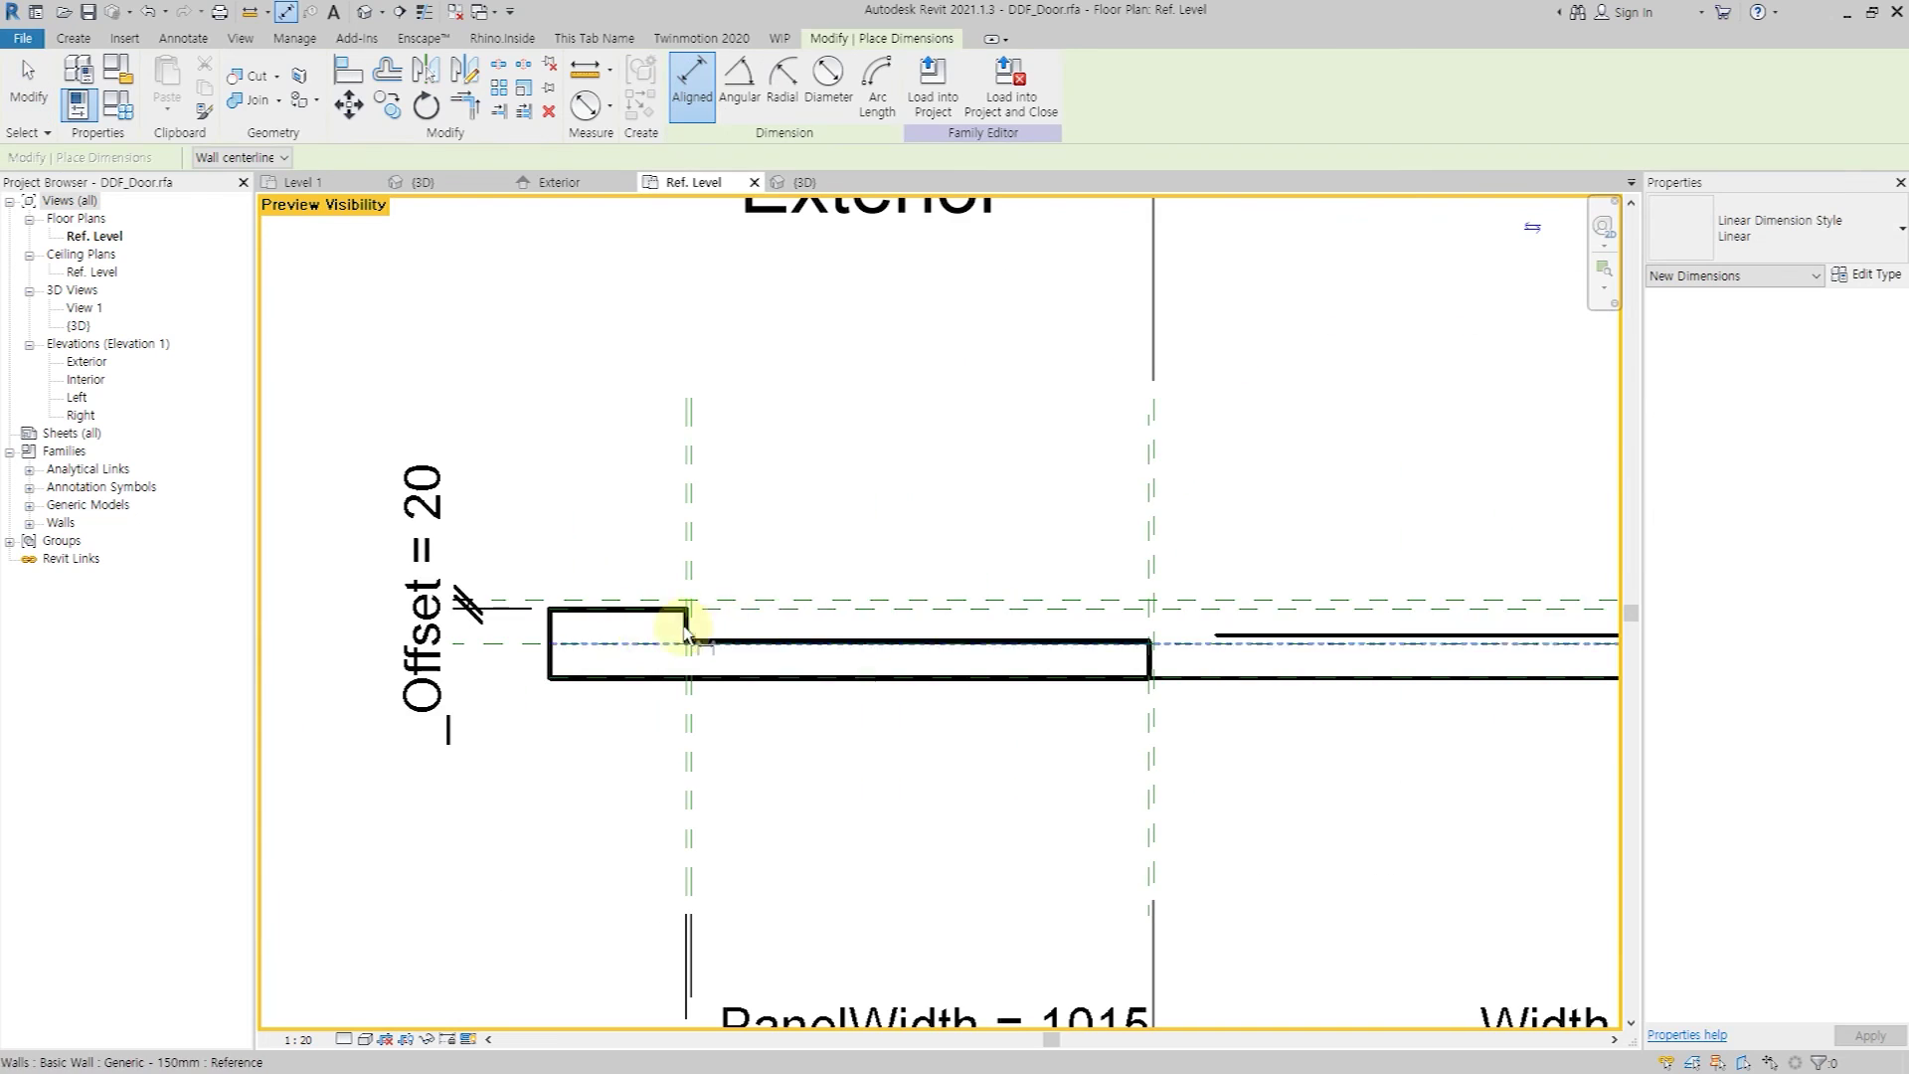
pyautogui.click(888, 602)
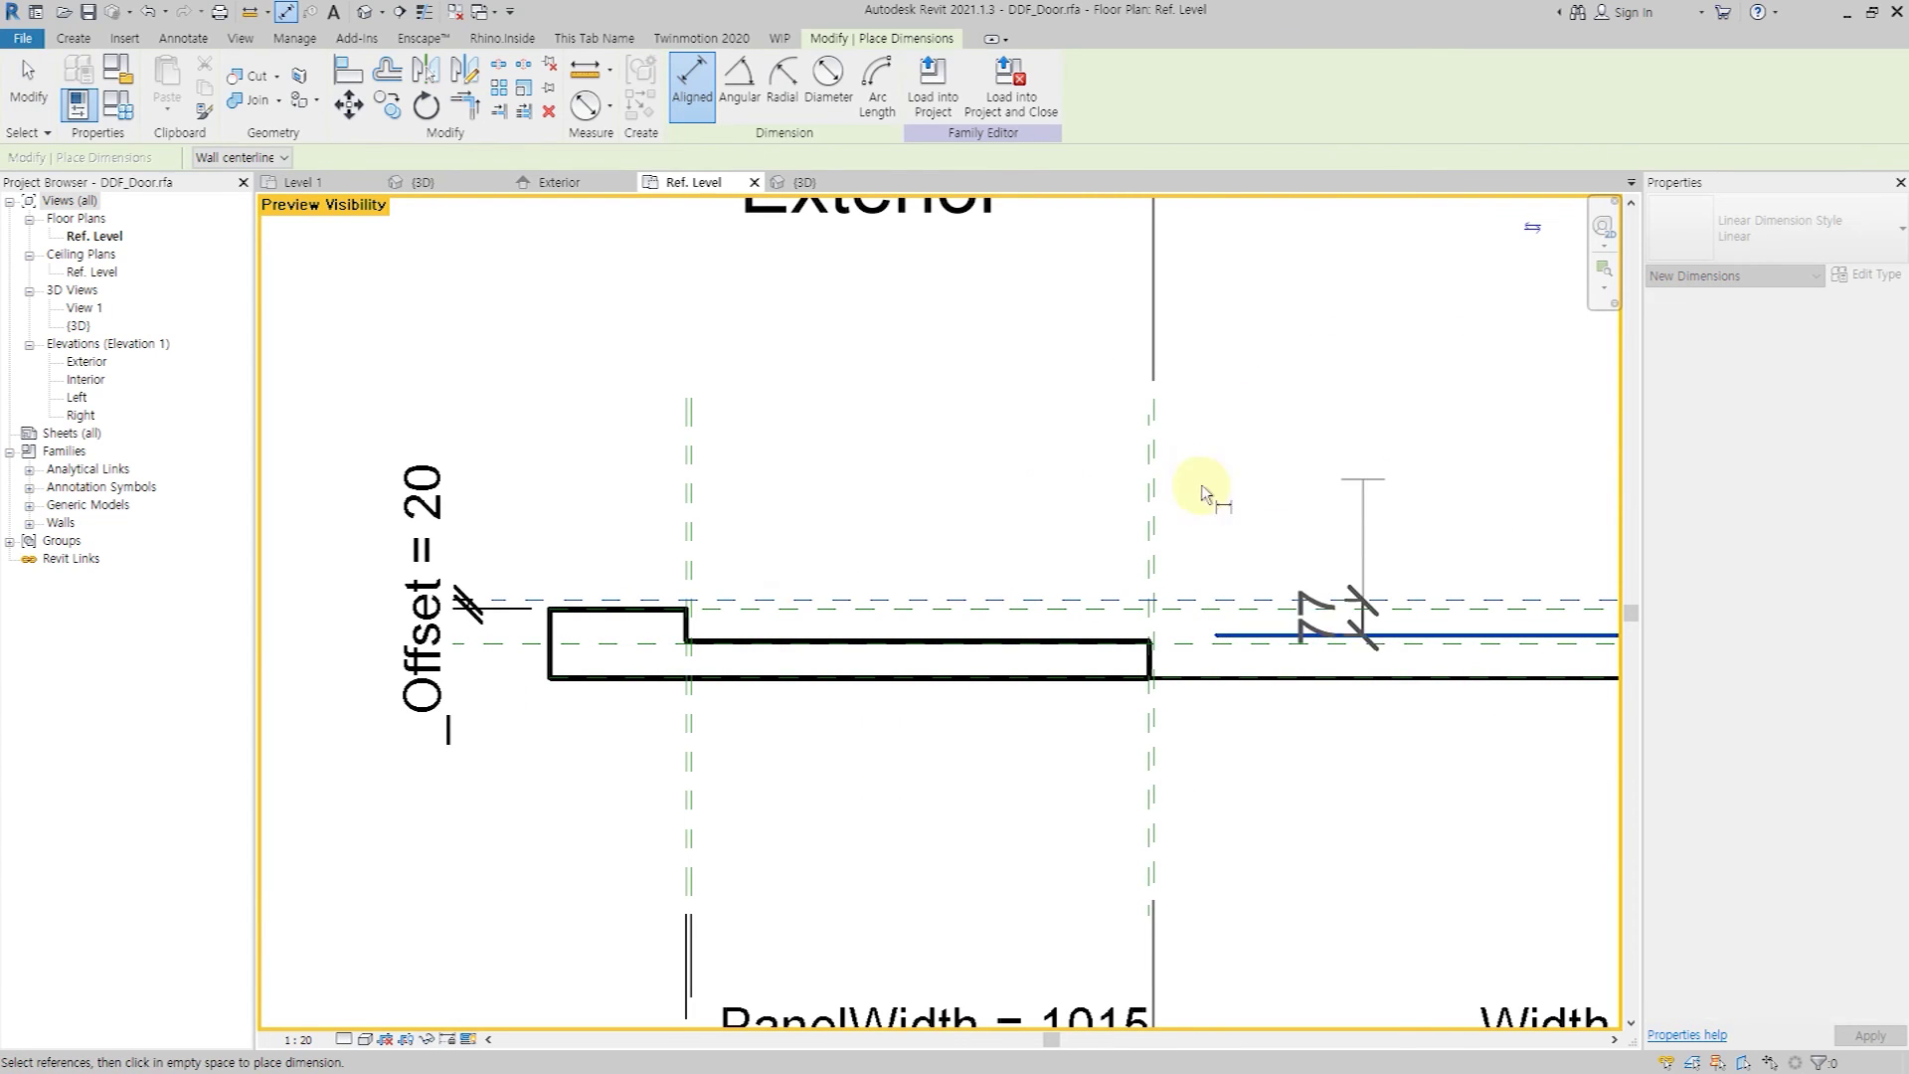
pyautogui.click(921, 636)
pyautogui.press('Escape')
# Label the dimension with the _RoughOutFrameWidth parameter (90).
pyautogui.click(785, 82)
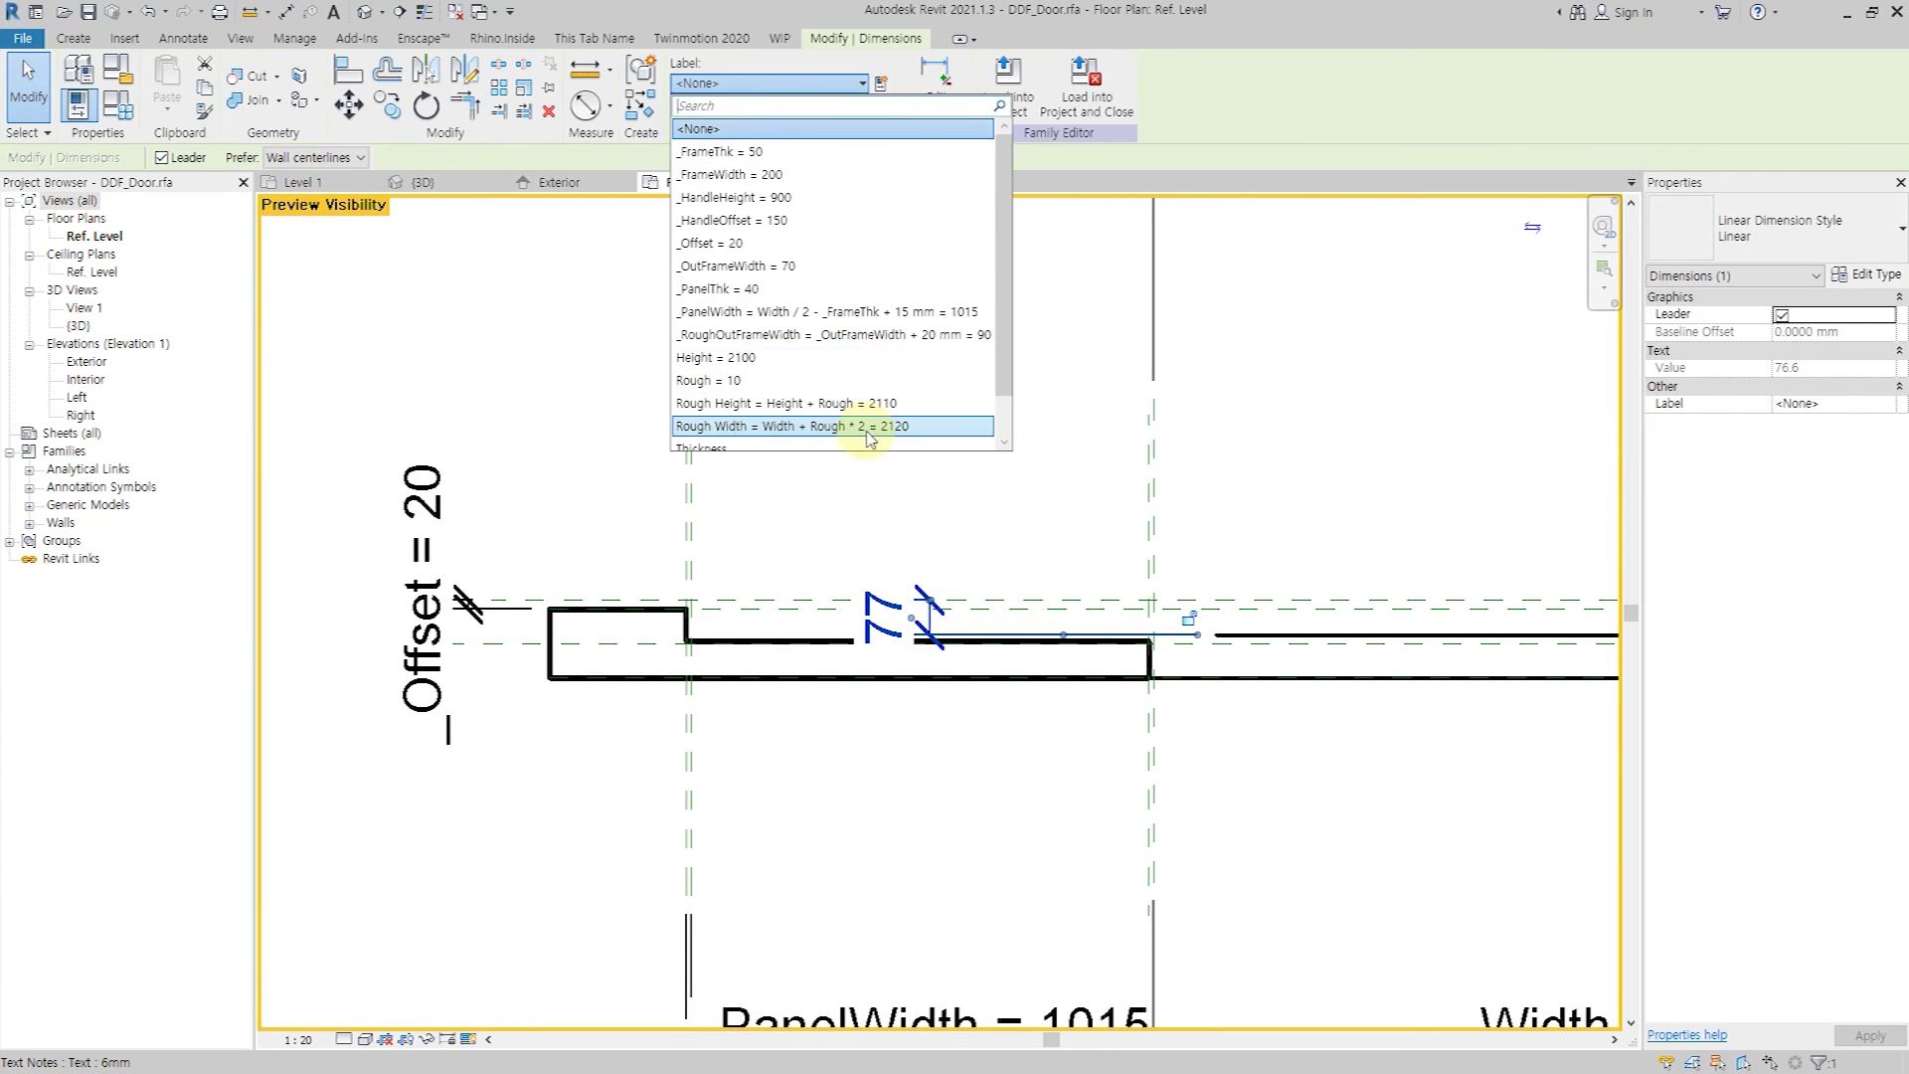
pyautogui.scroll(-1, 873, 358)
pyautogui.click(835, 289)
pyautogui.click(1330, 513)
pyautogui.scroll(2, 1342, 567)
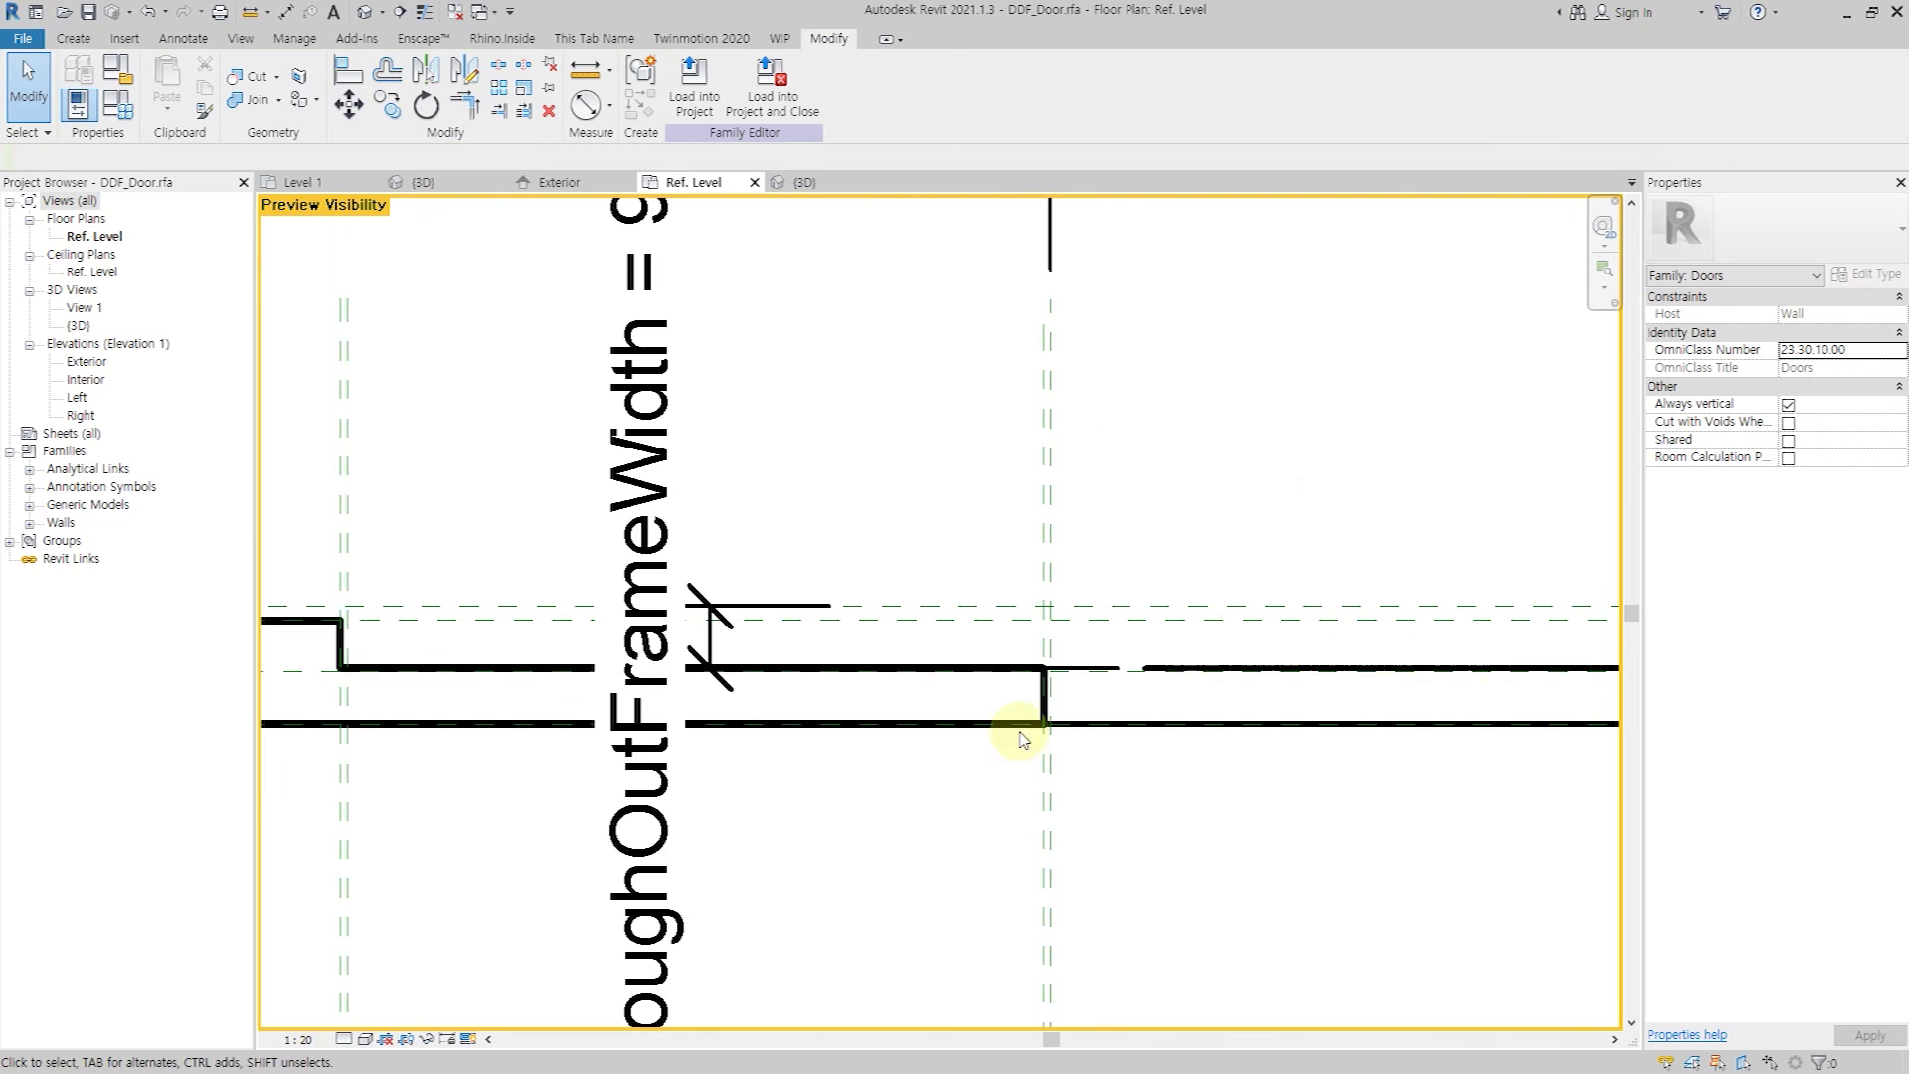
# Trim and extend the opening lines so they end at the jamb reference planes.
pyautogui.click(1175, 682)
pyautogui.scroll(-2, 1363, 706)
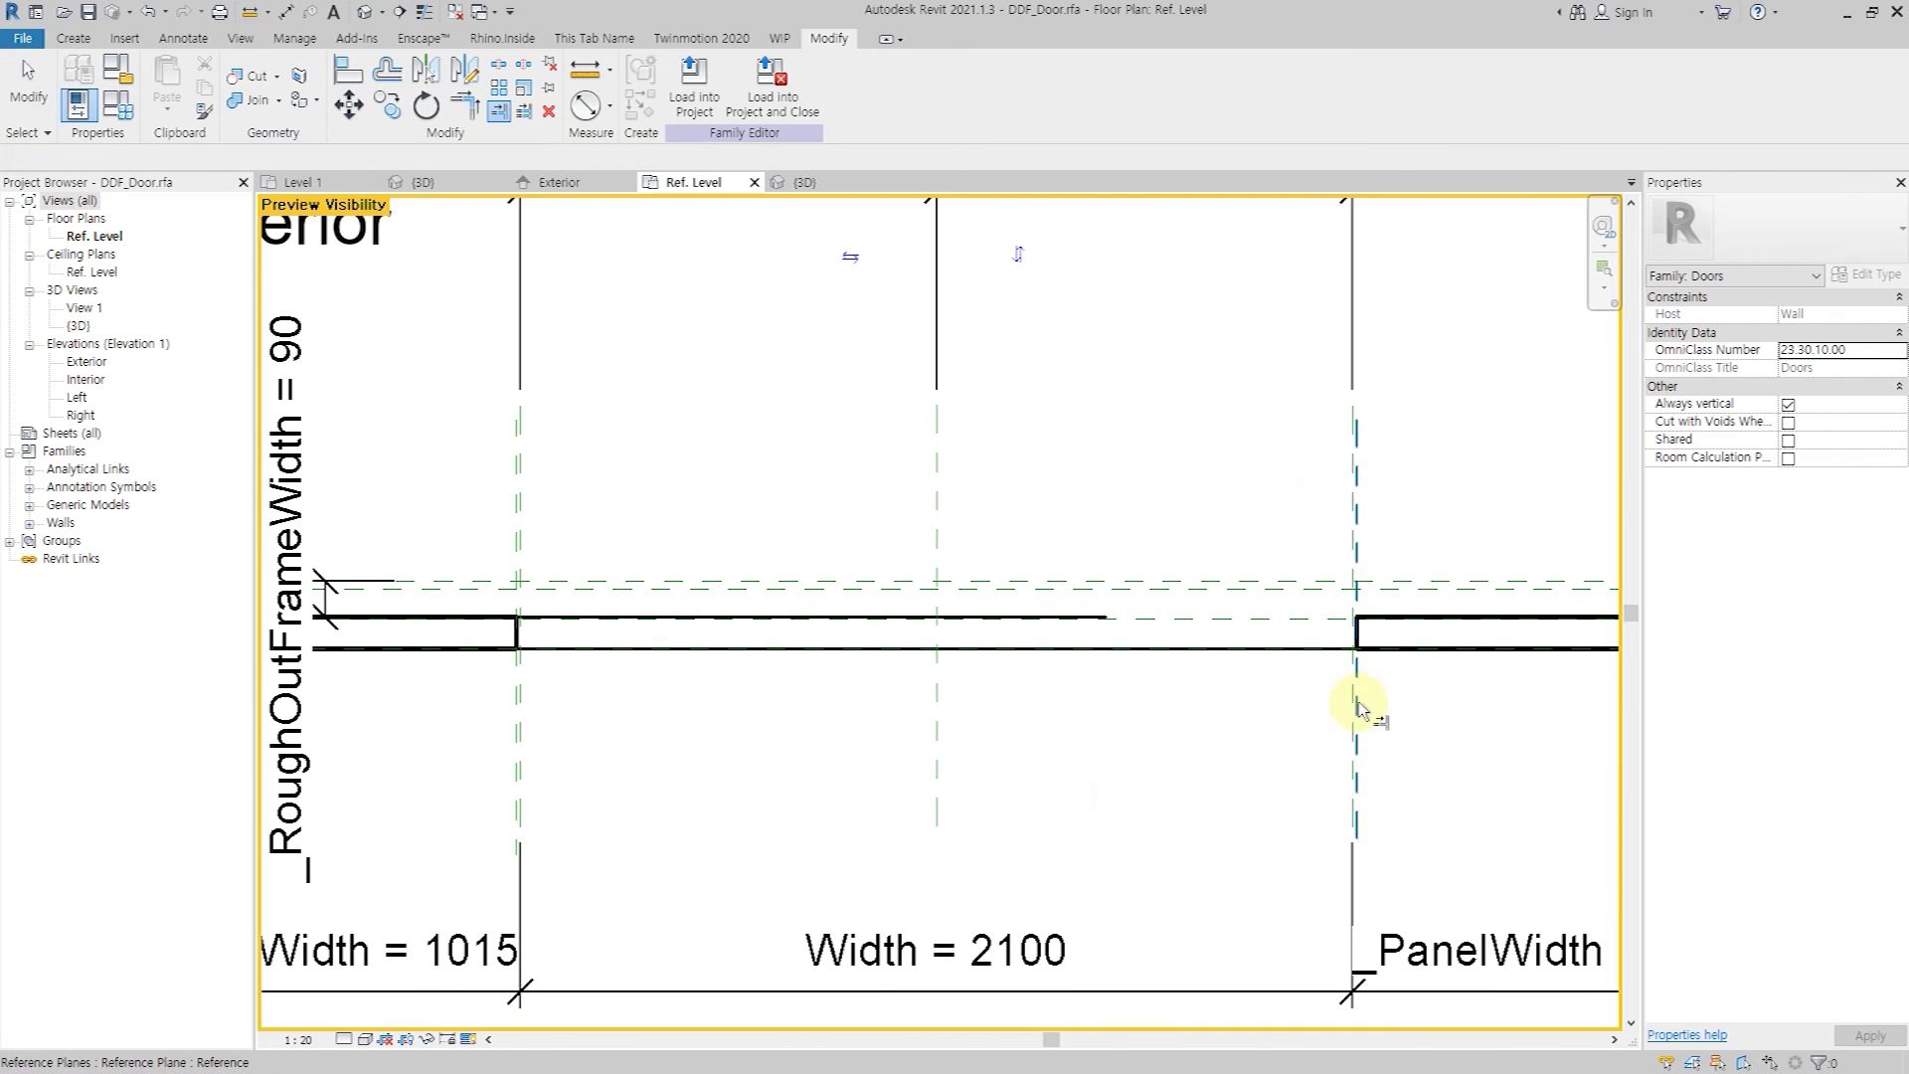
pyautogui.click(1093, 624)
pyautogui.press('Escape')
pyautogui.scroll(-2, 1355, 703)
pyautogui.scroll(2, 1355, 703)
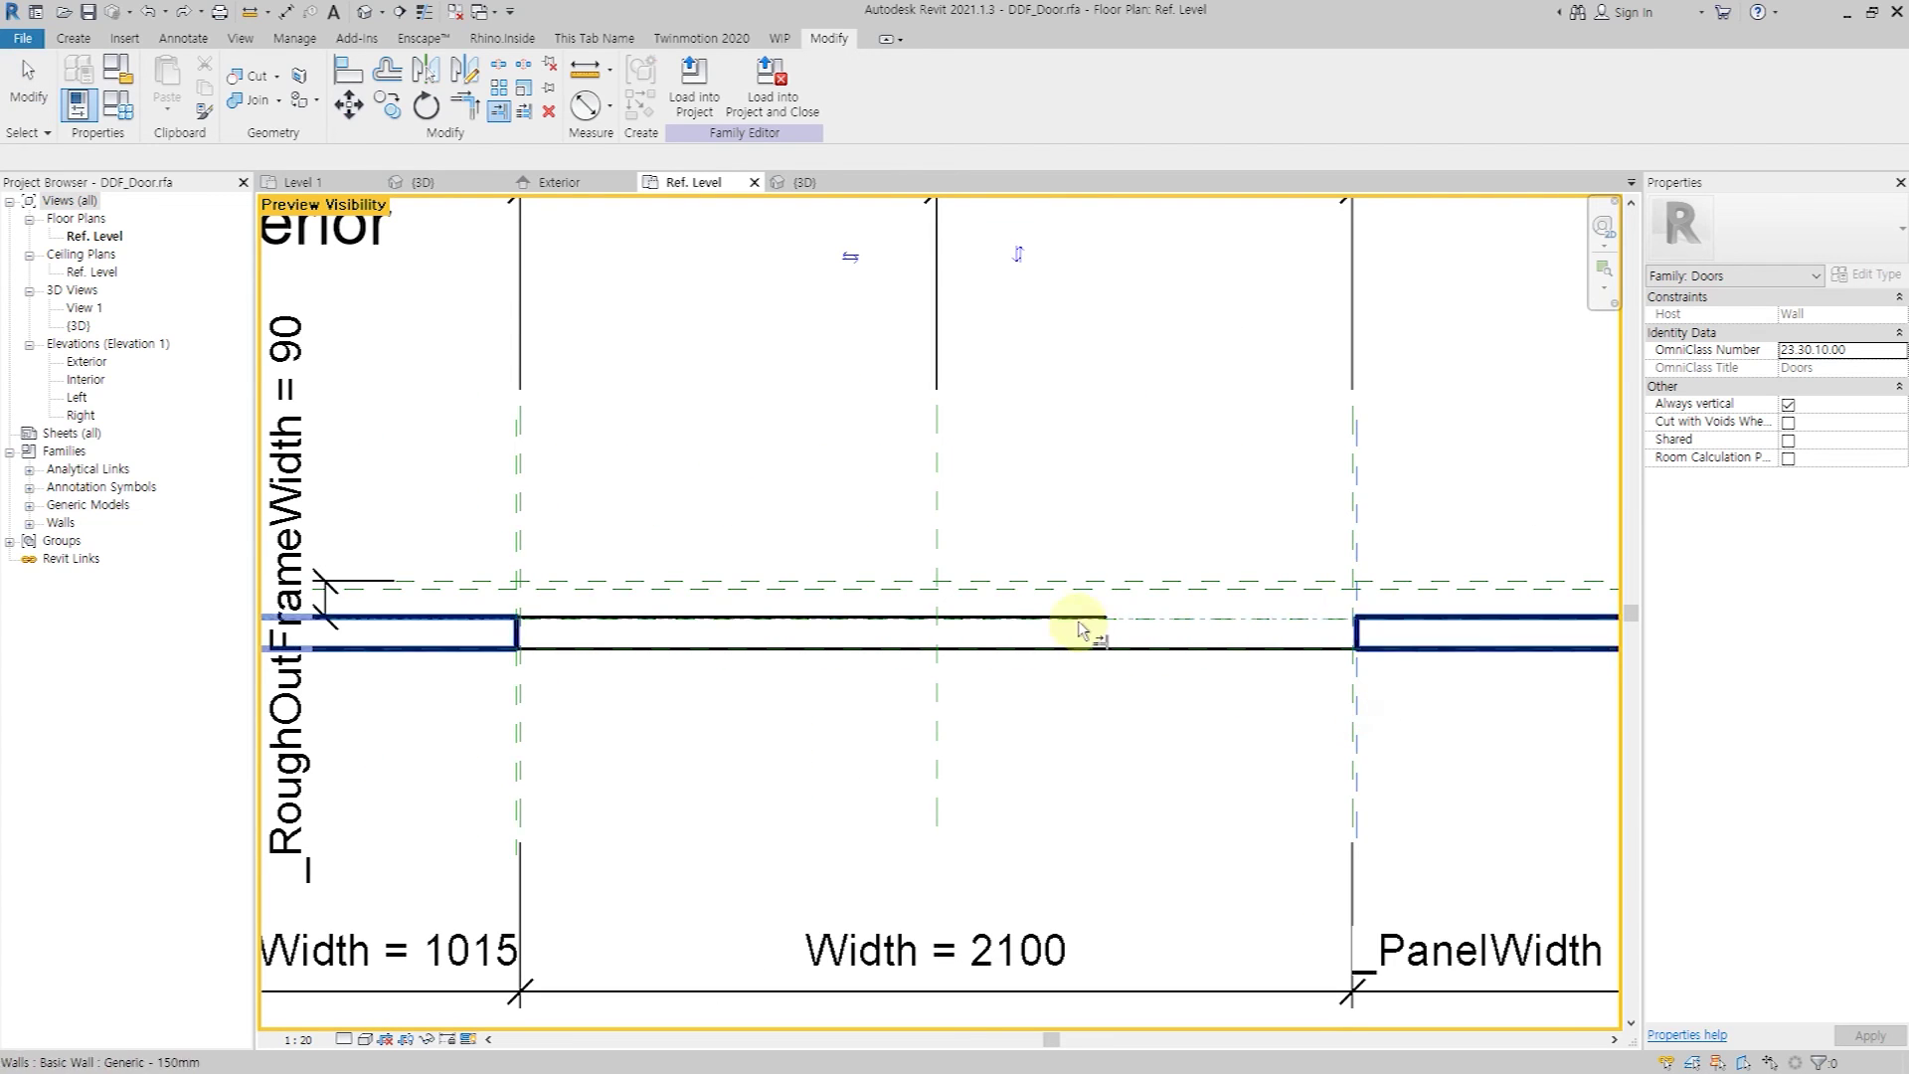
pyautogui.scroll(4, 1094, 624)
pyautogui.click(1107, 617)
pyautogui.scroll(-4, 1106, 618)
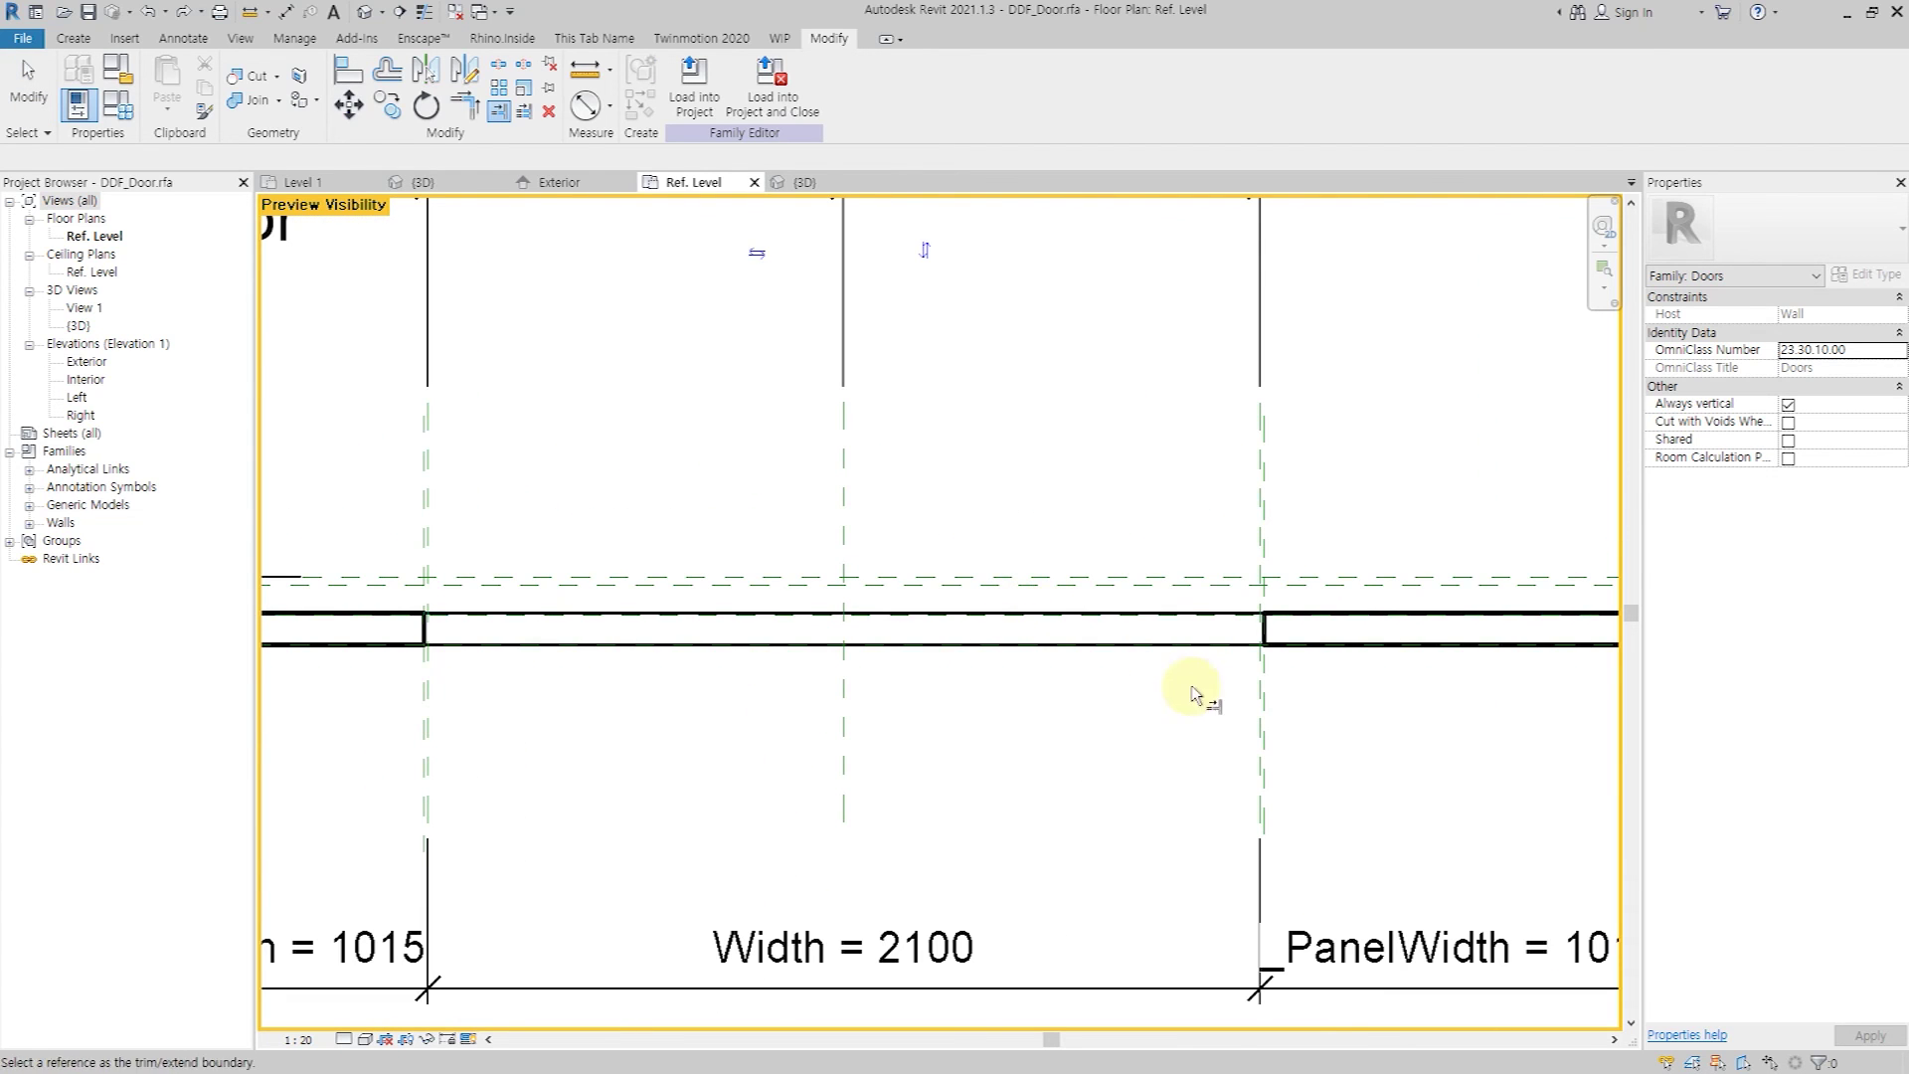
pyautogui.click(183, 38)
pyautogui.click(329, 85)
pyautogui.scroll(4, 408, 611)
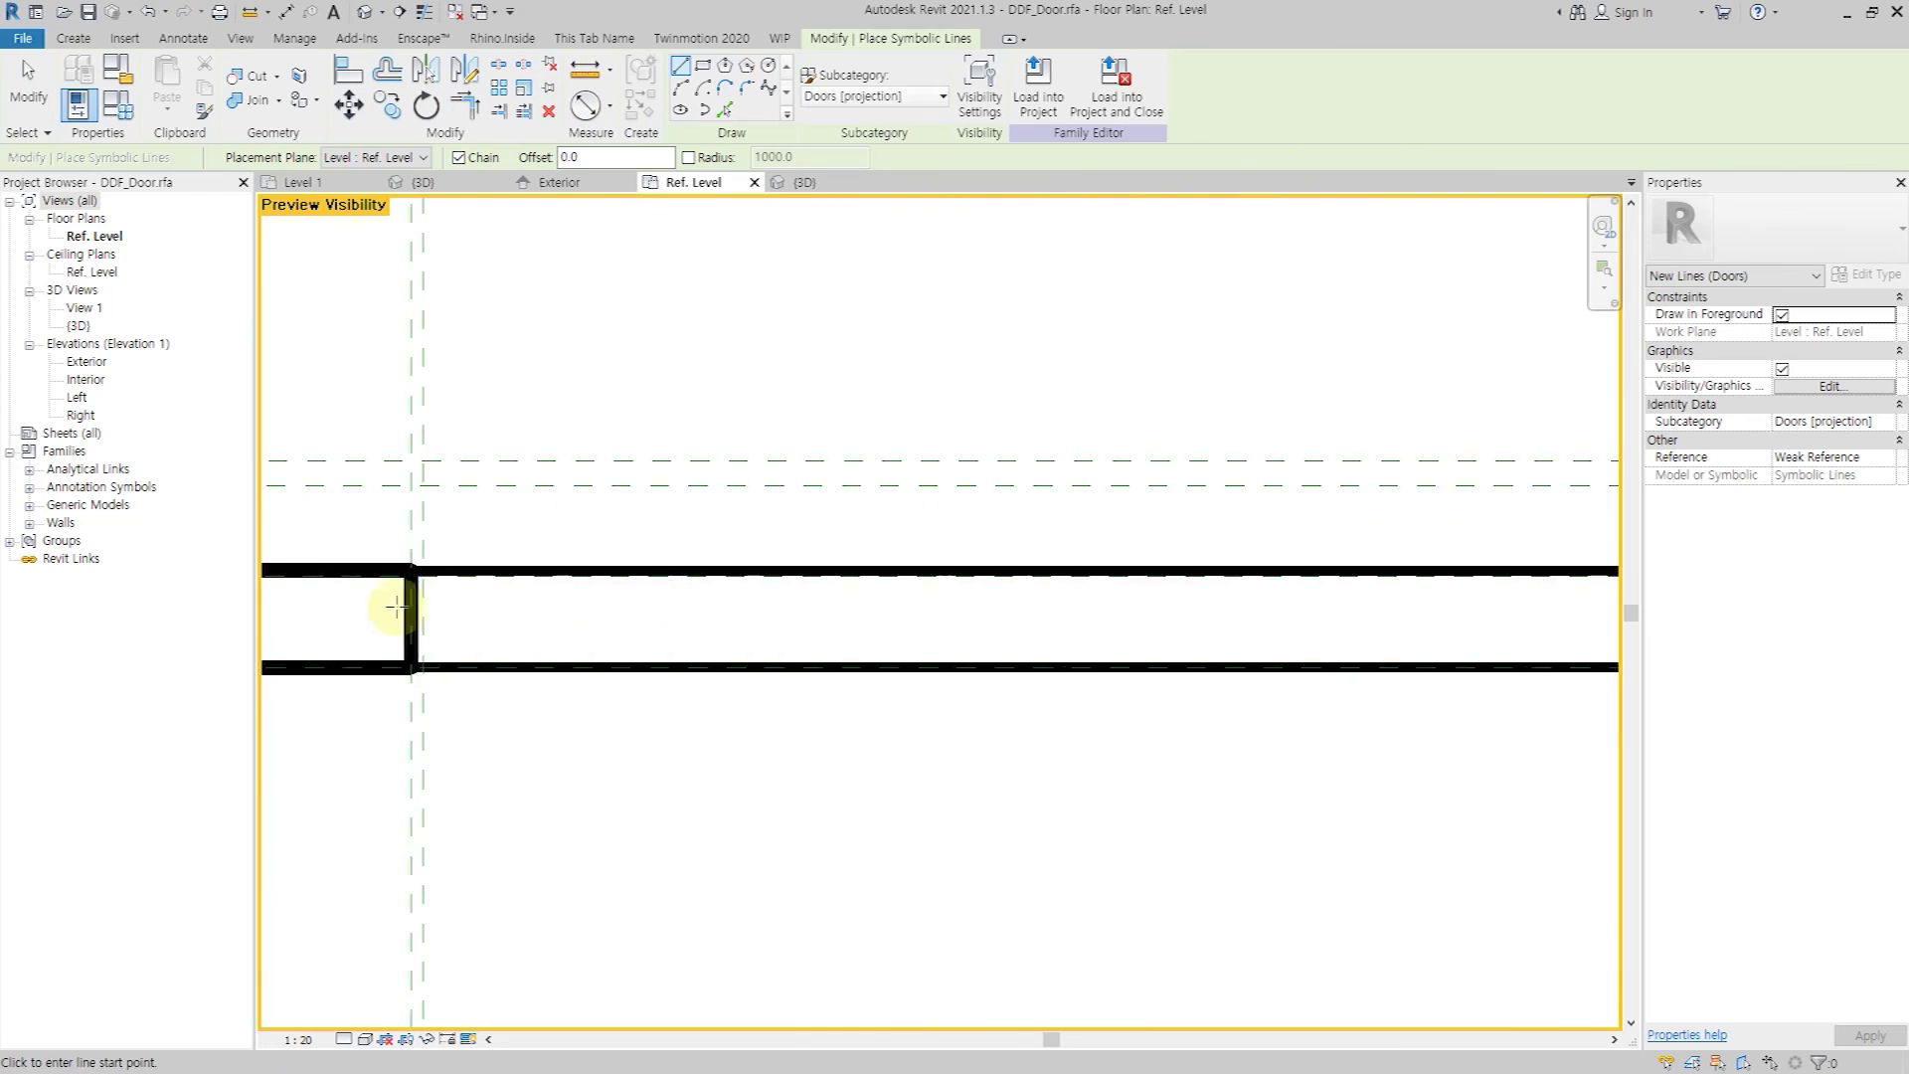
# Draw two diagonal symbolic lines forming an X between the jamb corners, then select them.
pyautogui.scroll(2, 423, 543)
pyautogui.click(422, 543)
pyautogui.scroll(-3, 422, 543)
pyautogui.scroll(2, 988, 660)
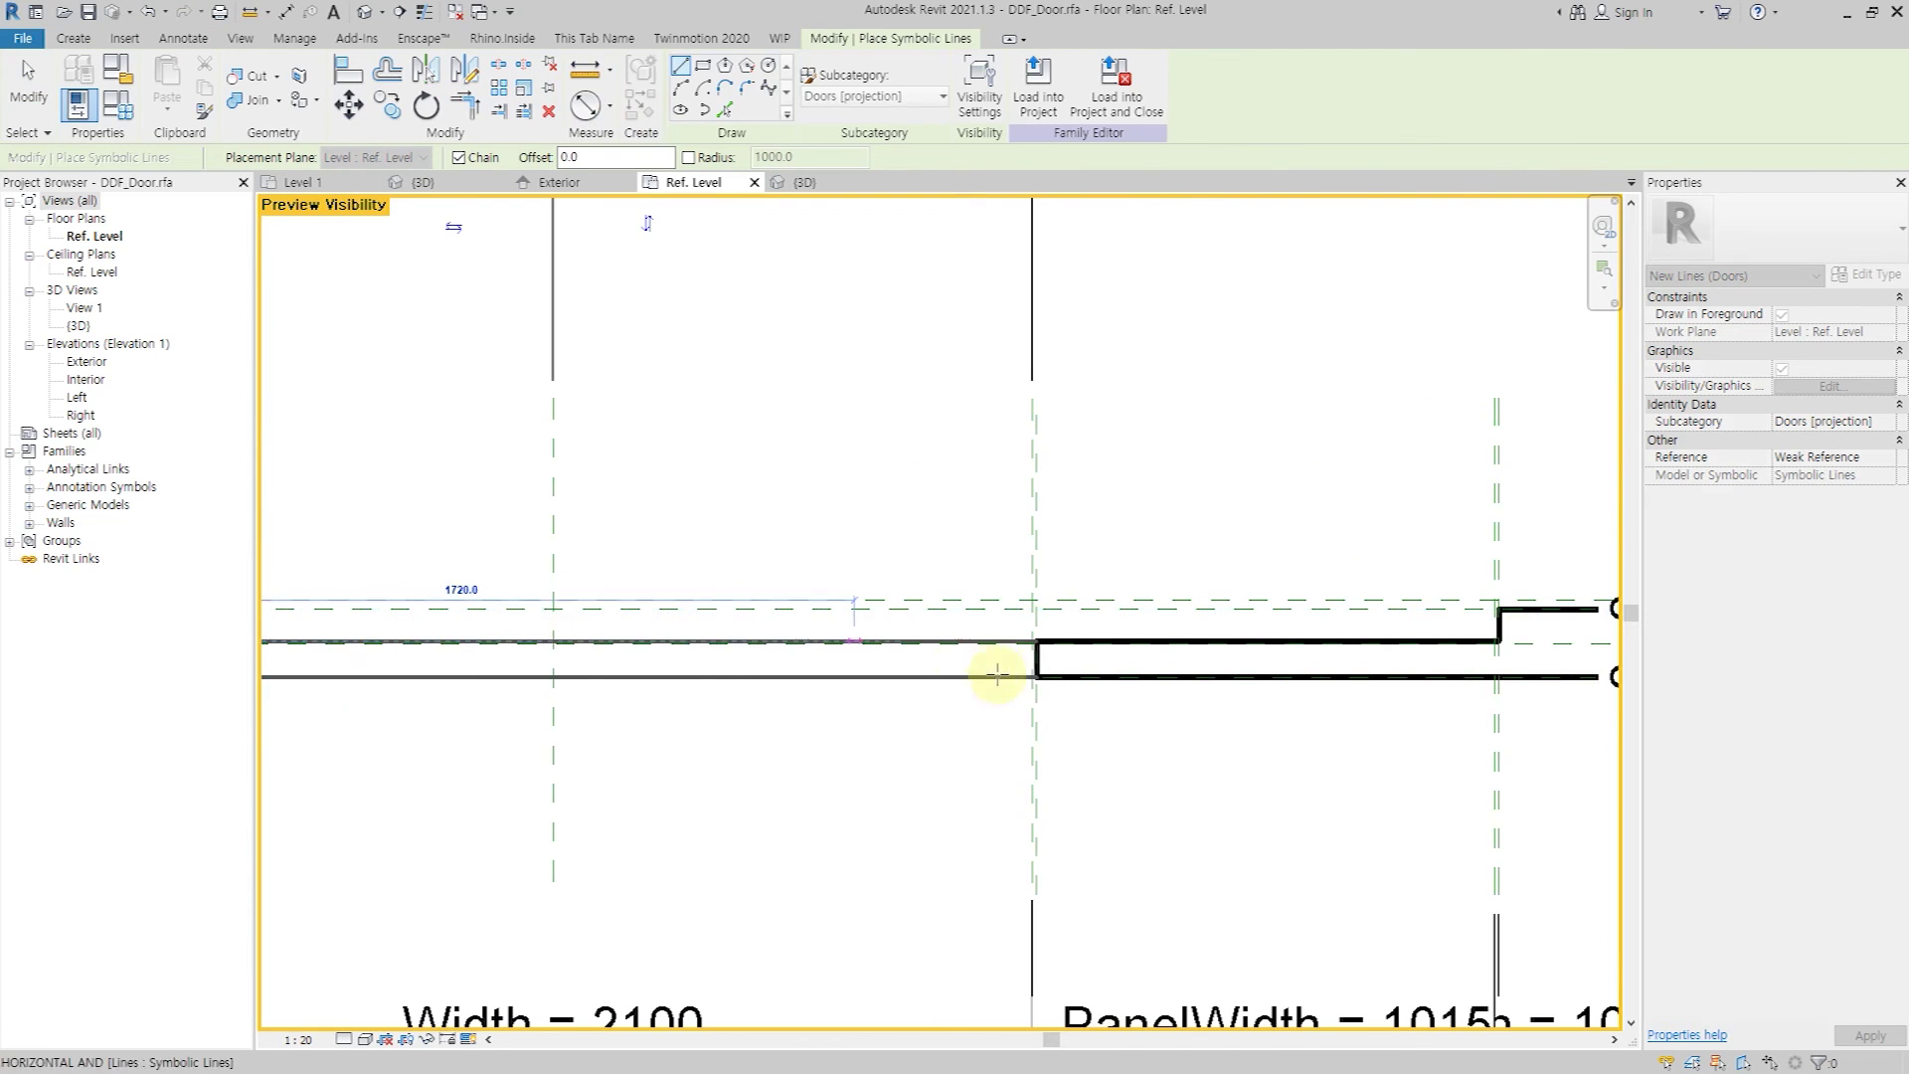
pyautogui.scroll(2, 1300, 724)
pyautogui.click(1356, 554)
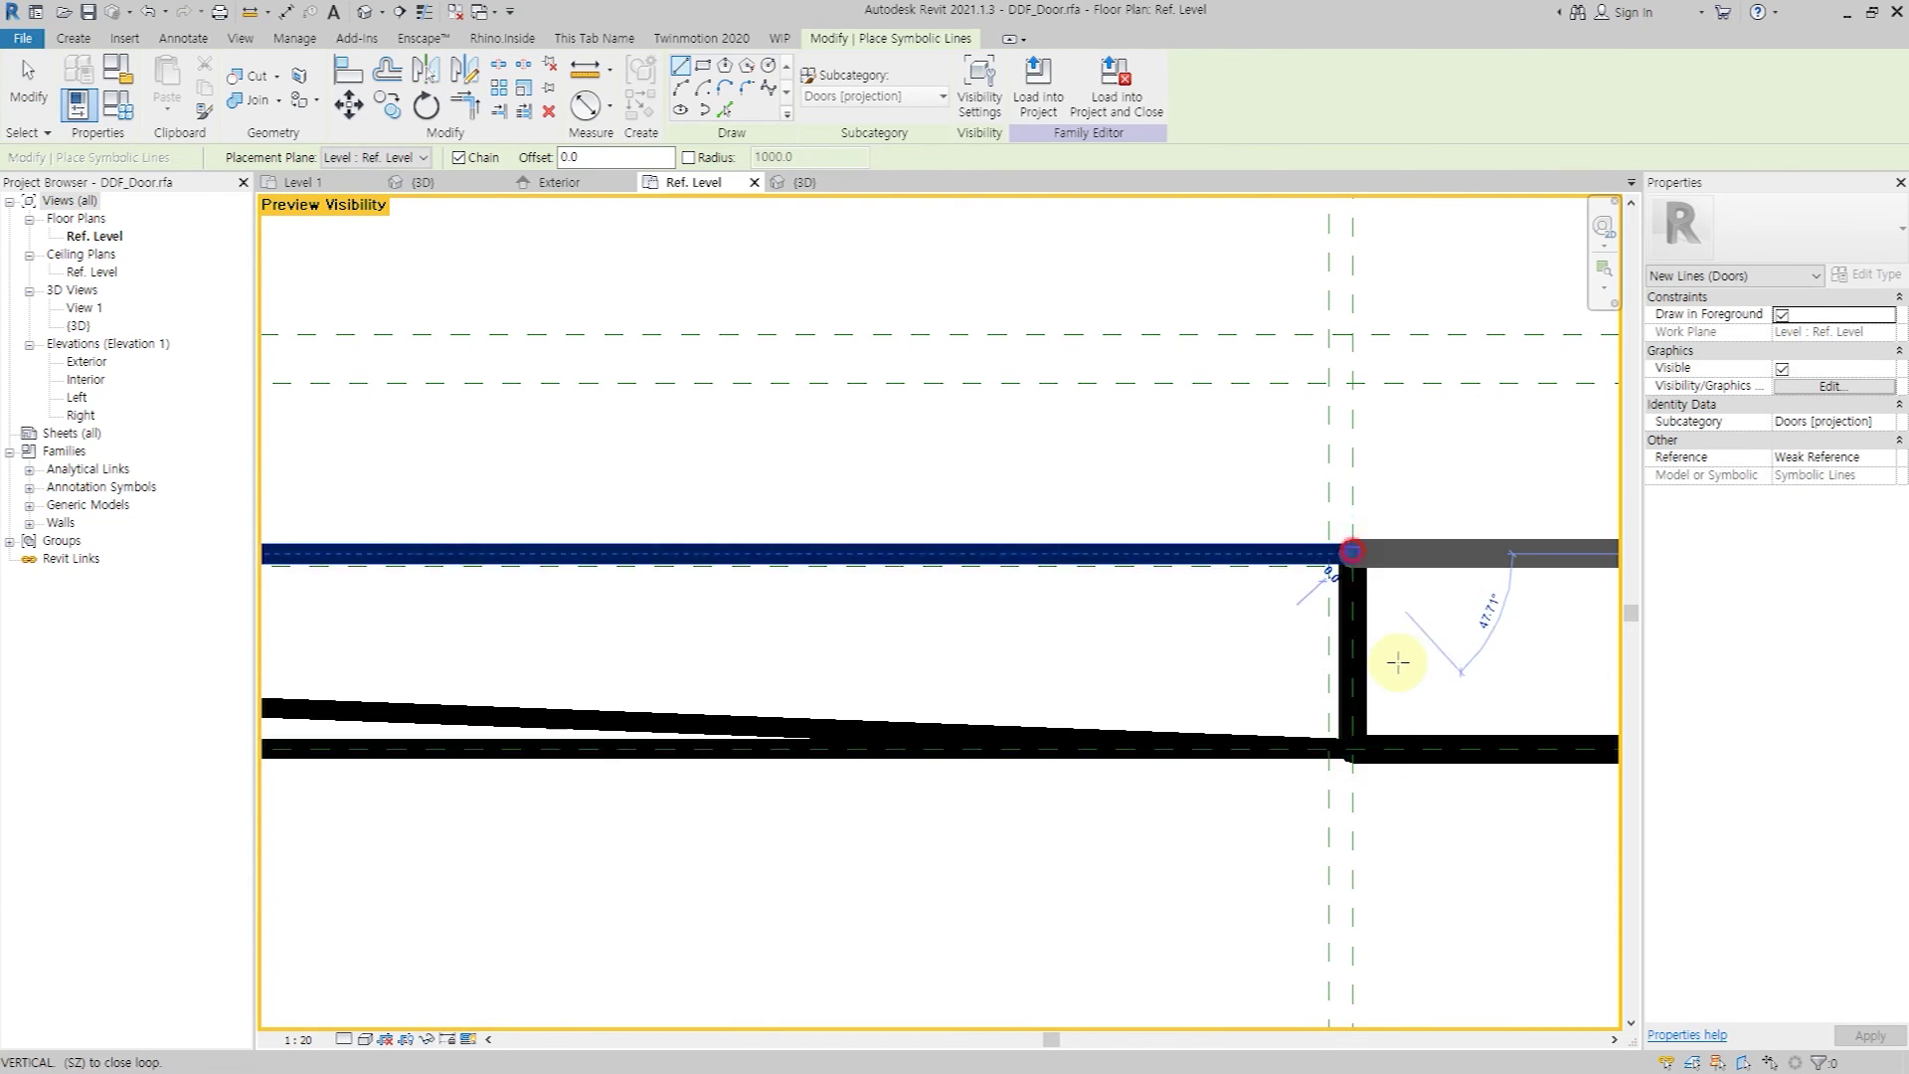
pyautogui.scroll(-2, 1393, 647)
pyautogui.scroll(-2, 670, 686)
pyautogui.scroll(3, 825, 681)
pyautogui.click(746, 716)
pyautogui.press('Escape')
pyautogui.press('Escape')
pyautogui.scroll(-3, 895, 708)
pyautogui.scroll(1, 1046, 648)
pyautogui.click(1047, 648)
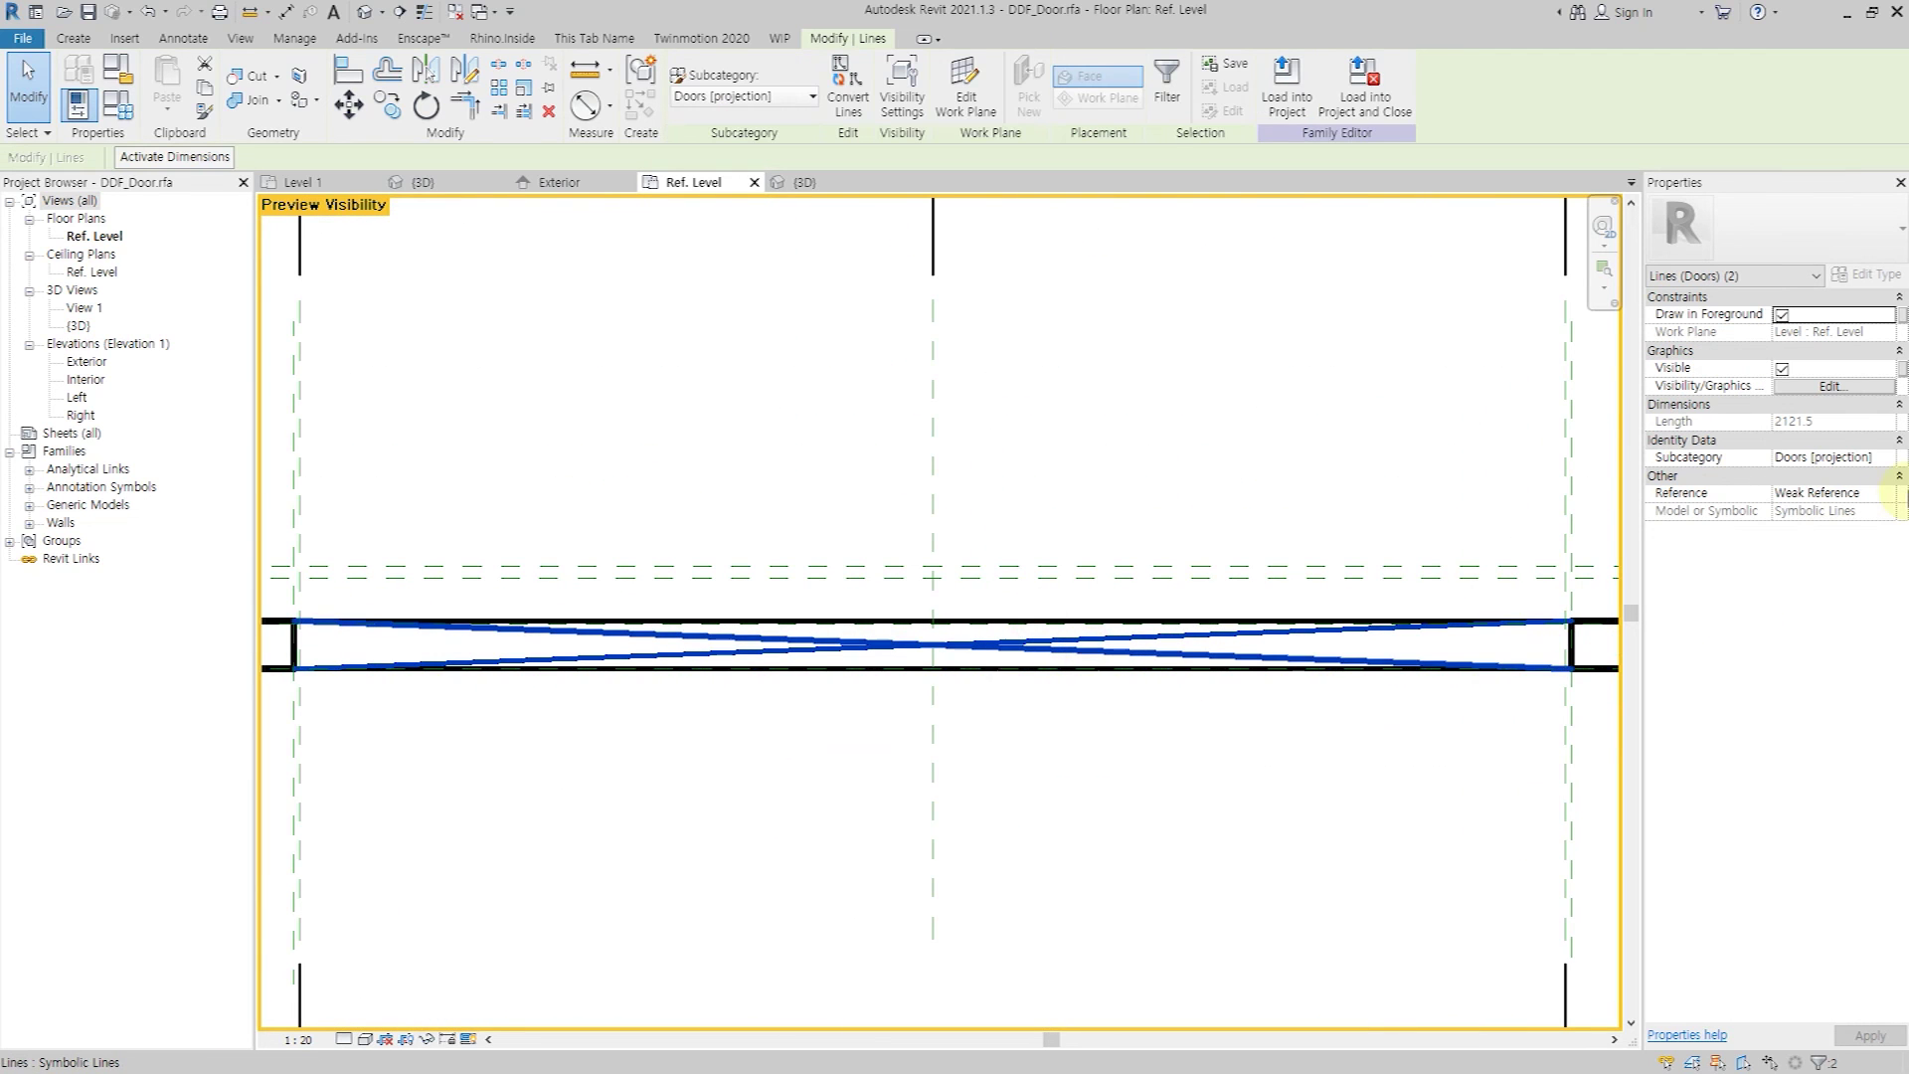
# Put the diagonal plan lines on Opening [projection] and the horizontal lines on Opening [cut], then apply.
pyautogui.click(1884, 494)
pyautogui.click(1887, 460)
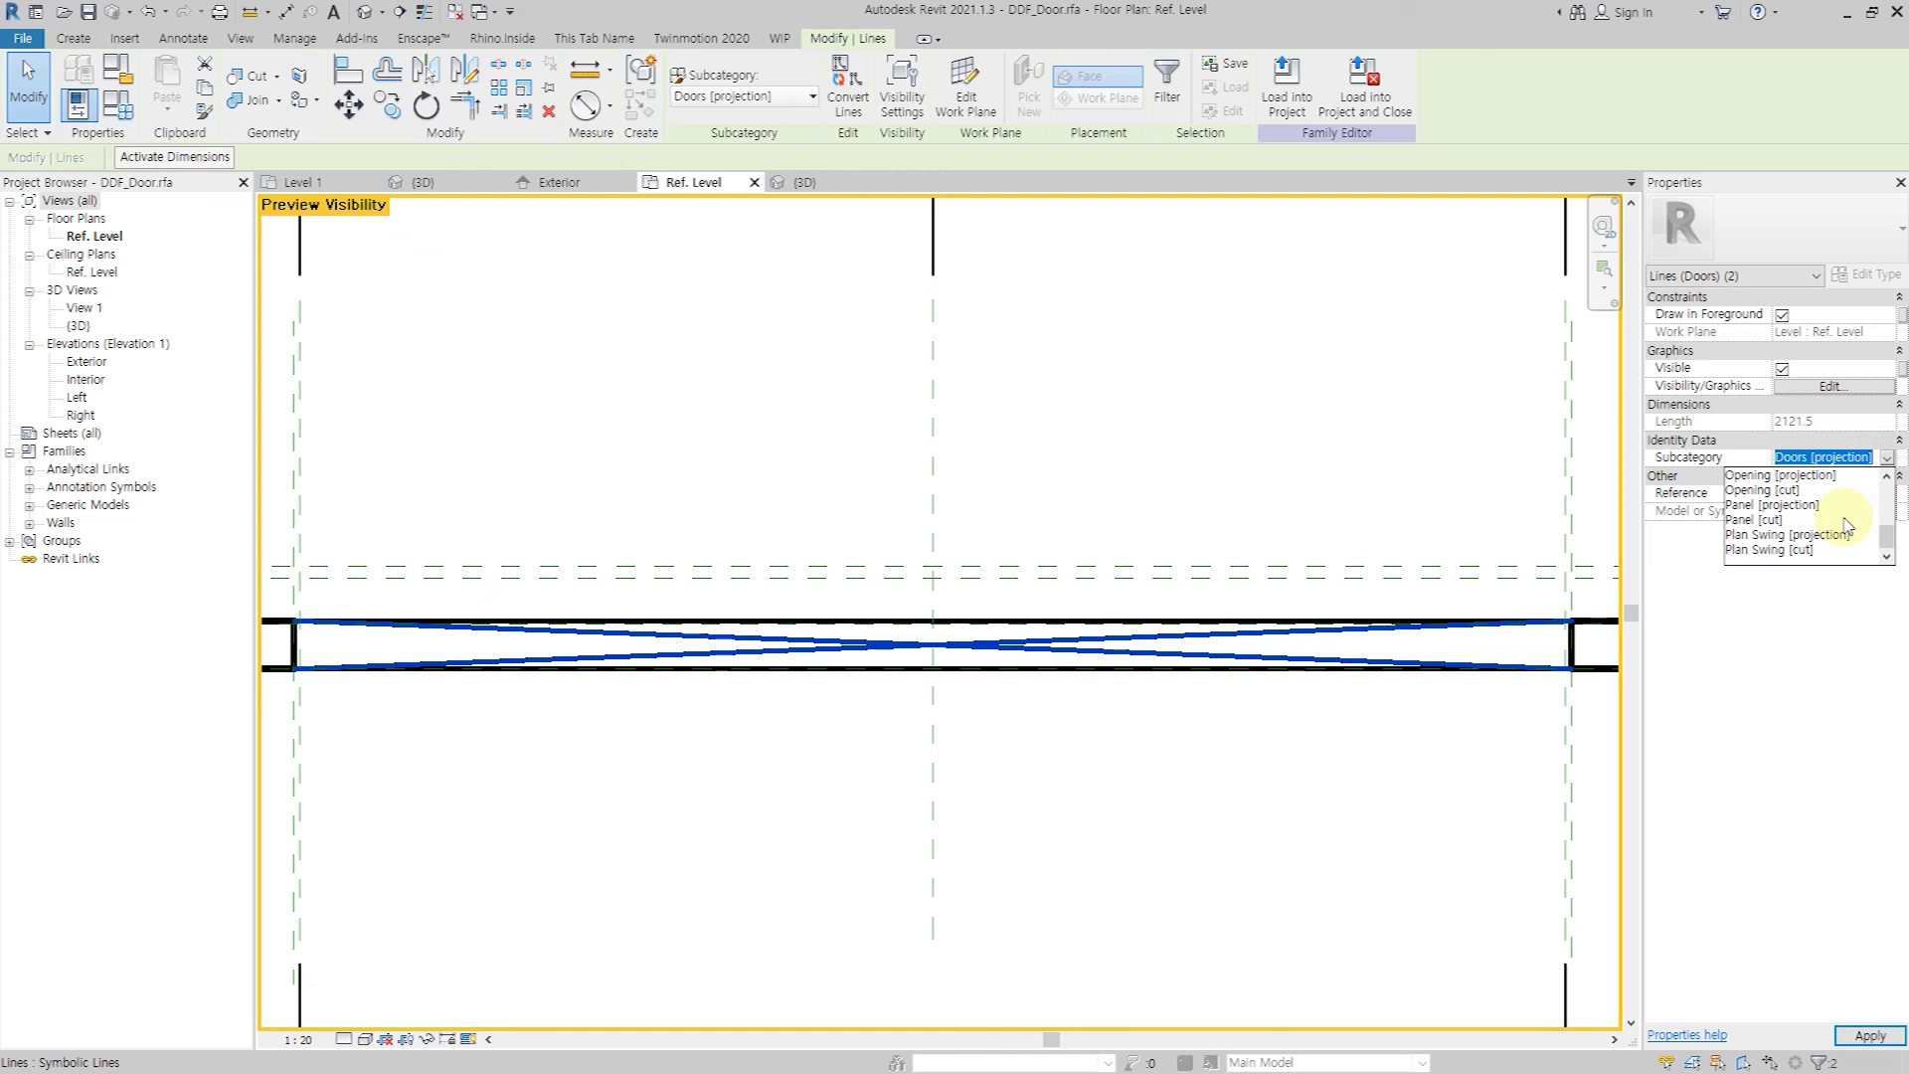
pyautogui.click(1828, 521)
pyautogui.click(1100, 673)
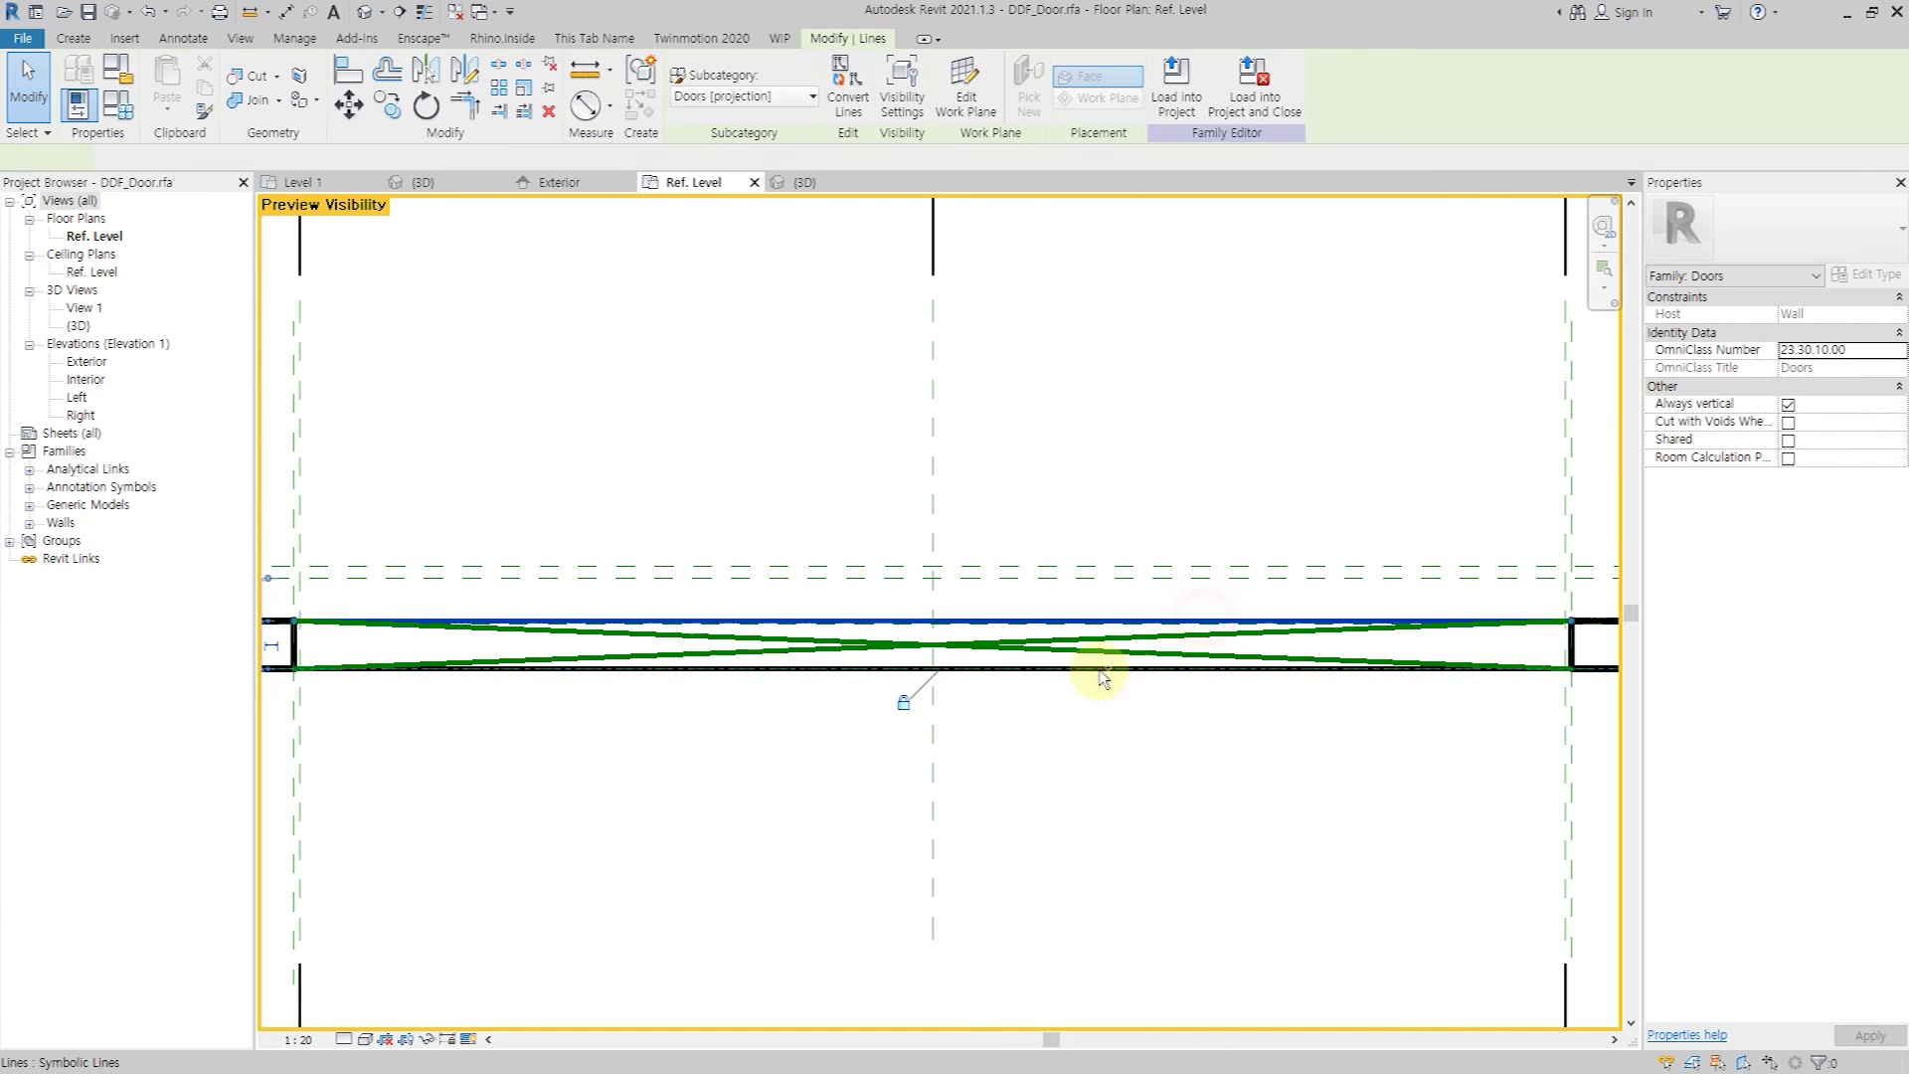
pyautogui.click(1887, 460)
pyautogui.click(1799, 520)
pyautogui.click(1886, 458)
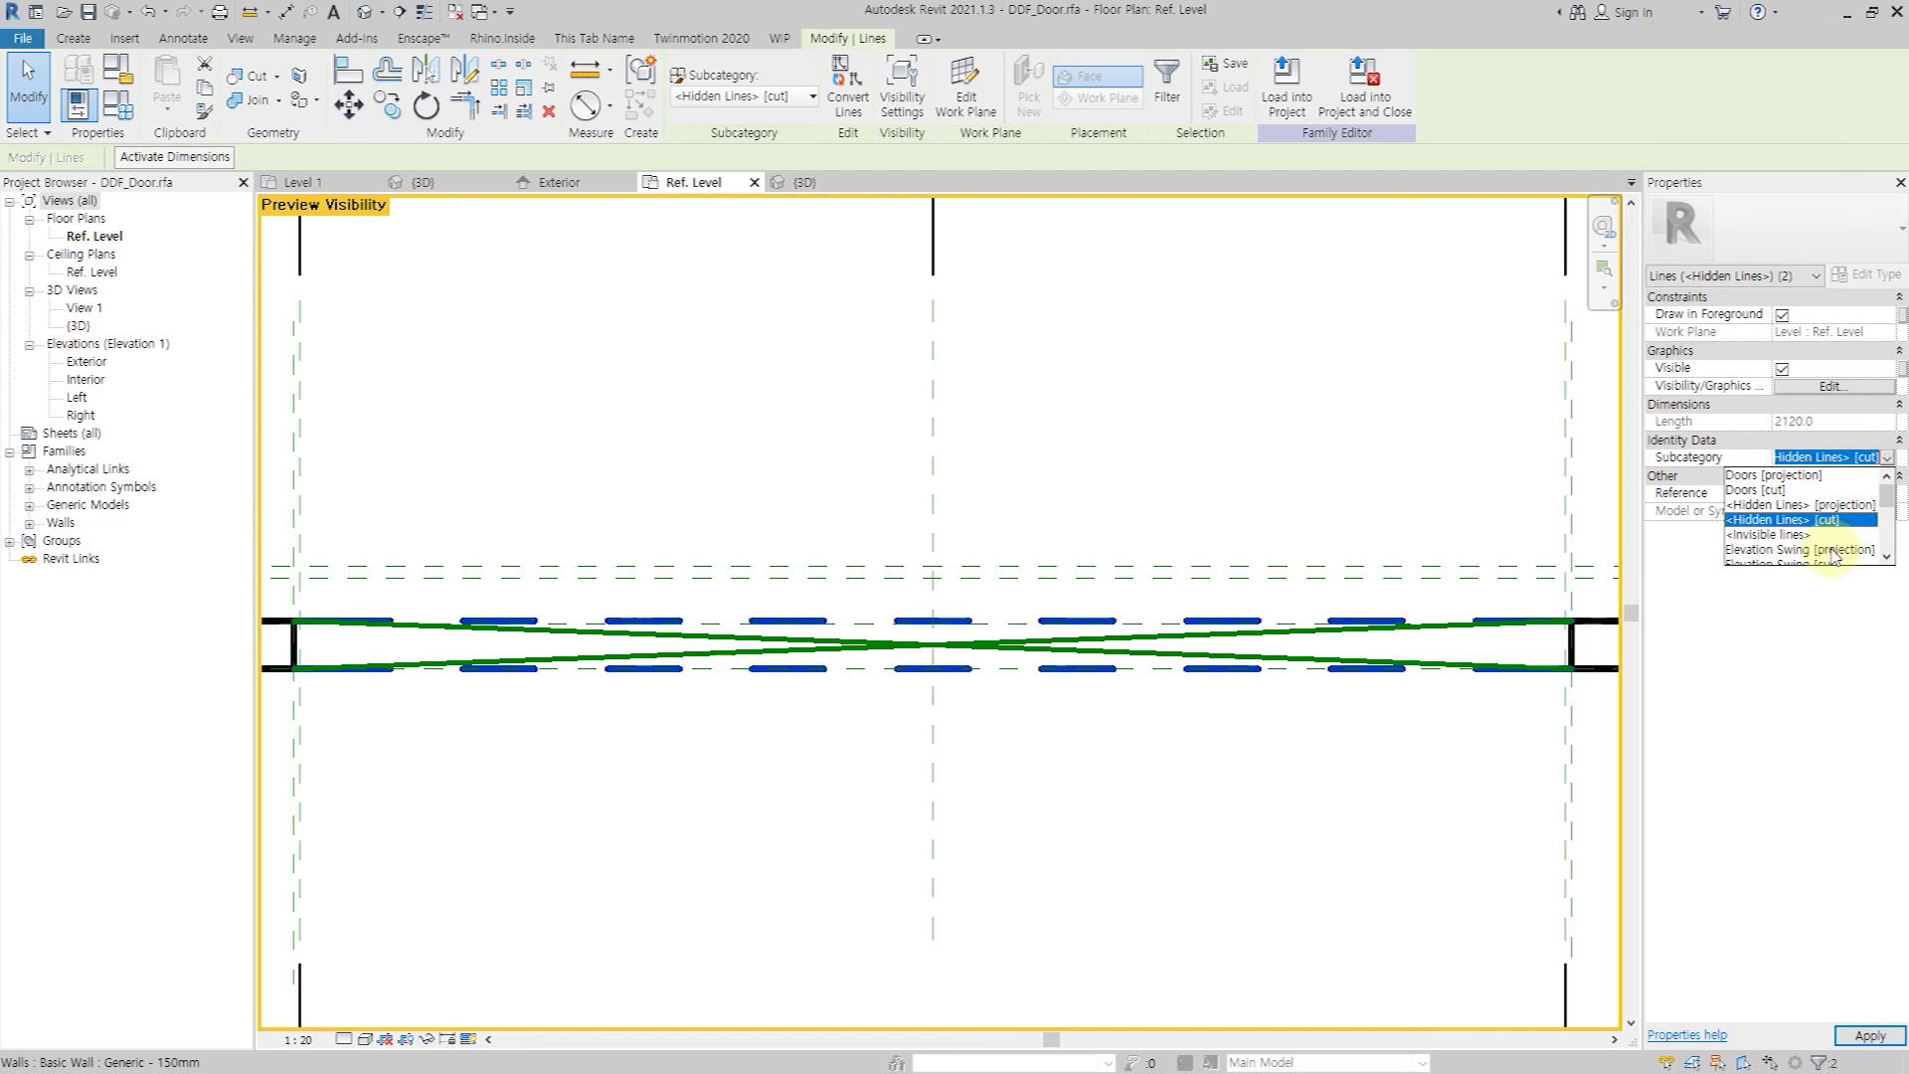
pyautogui.click(1790, 520)
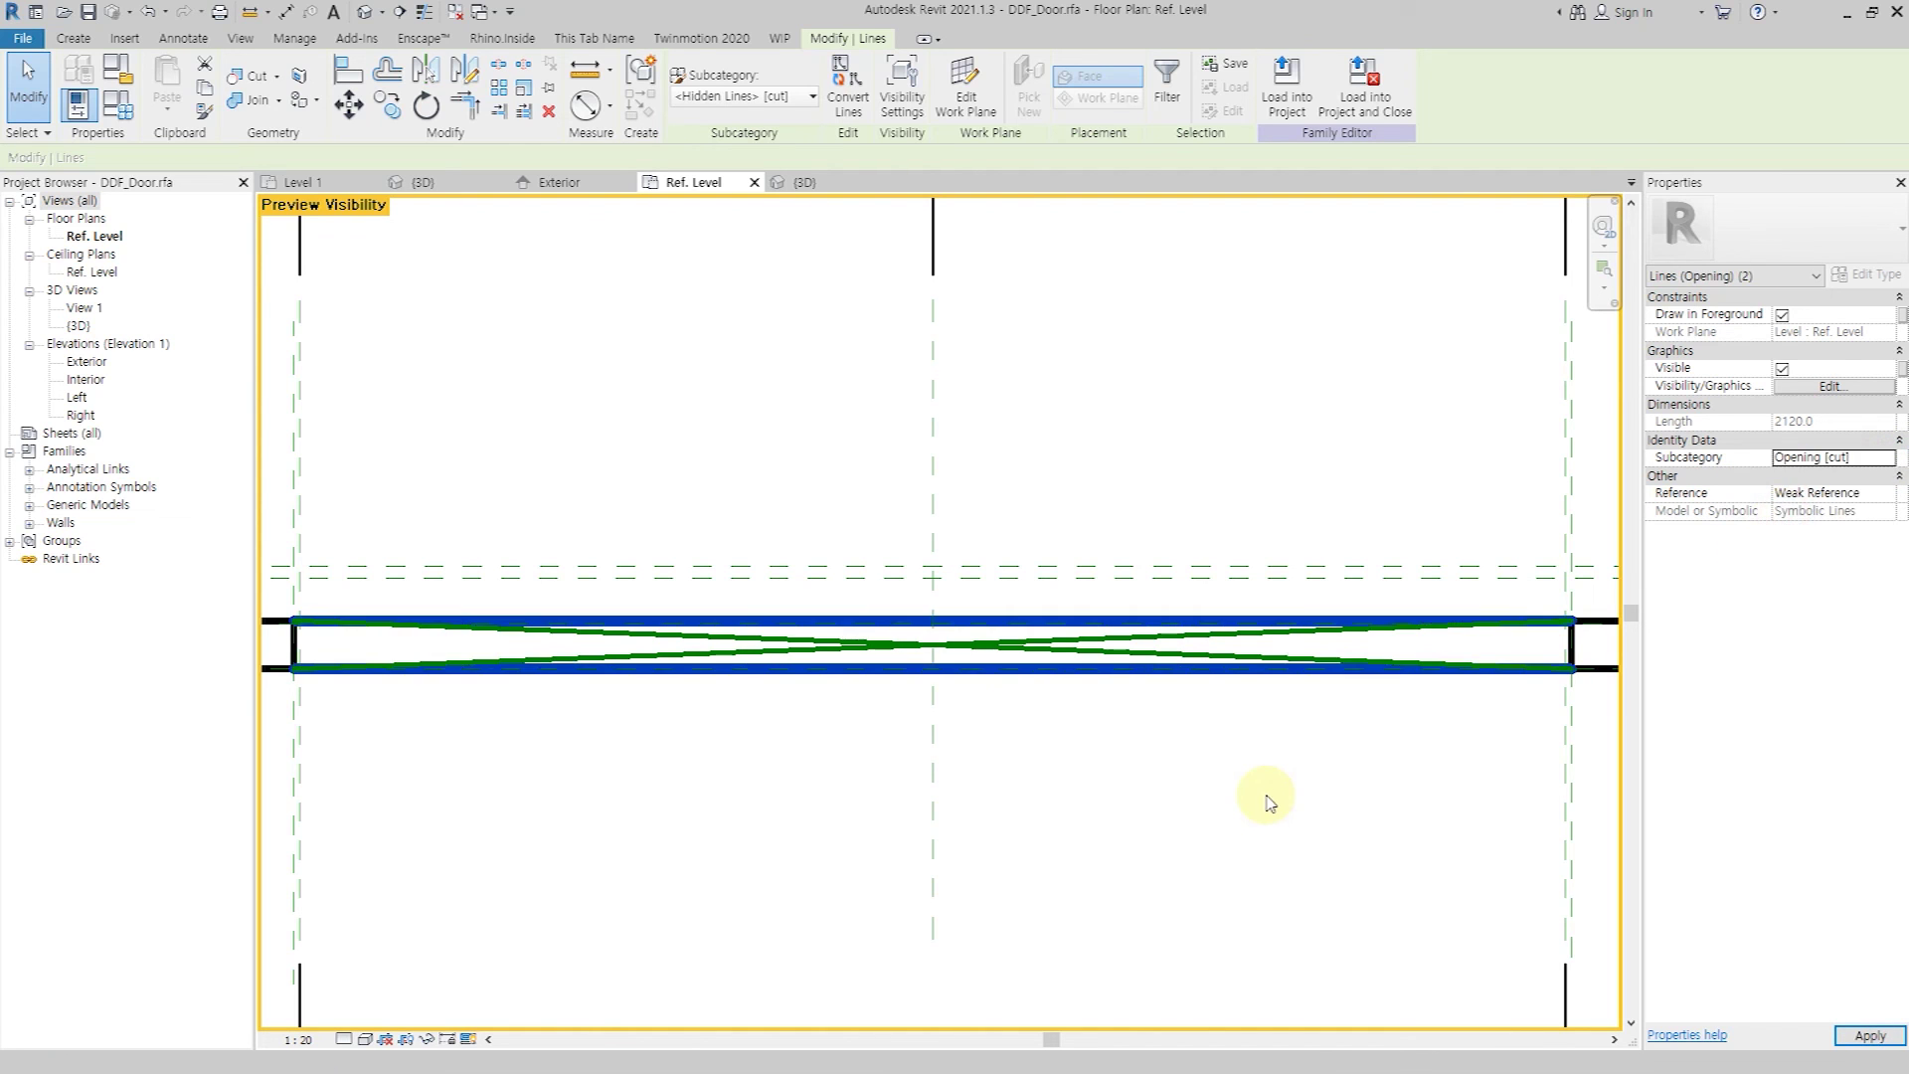
pyautogui.click(1266, 793)
pyautogui.scroll(-3, 1151, 772)
pyautogui.scroll(-1, 1173, 742)
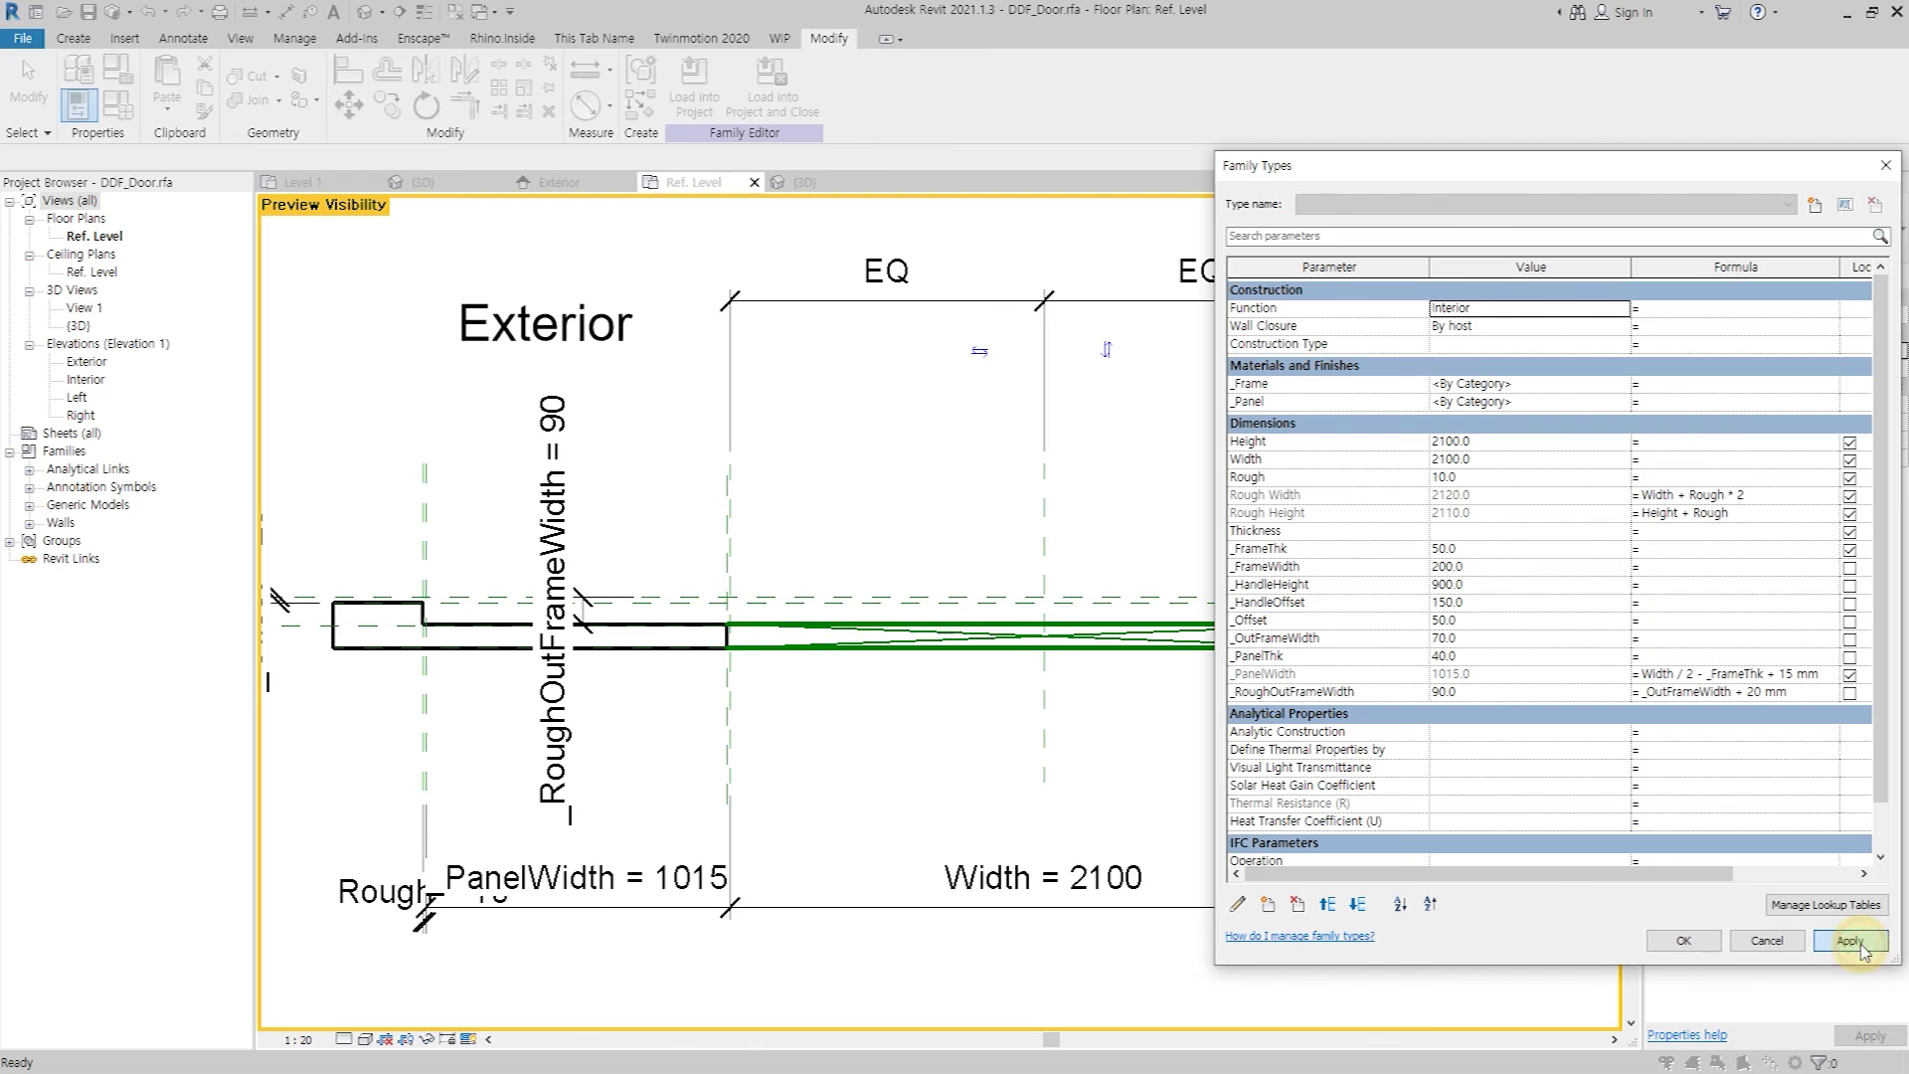
pyautogui.click(1684, 941)
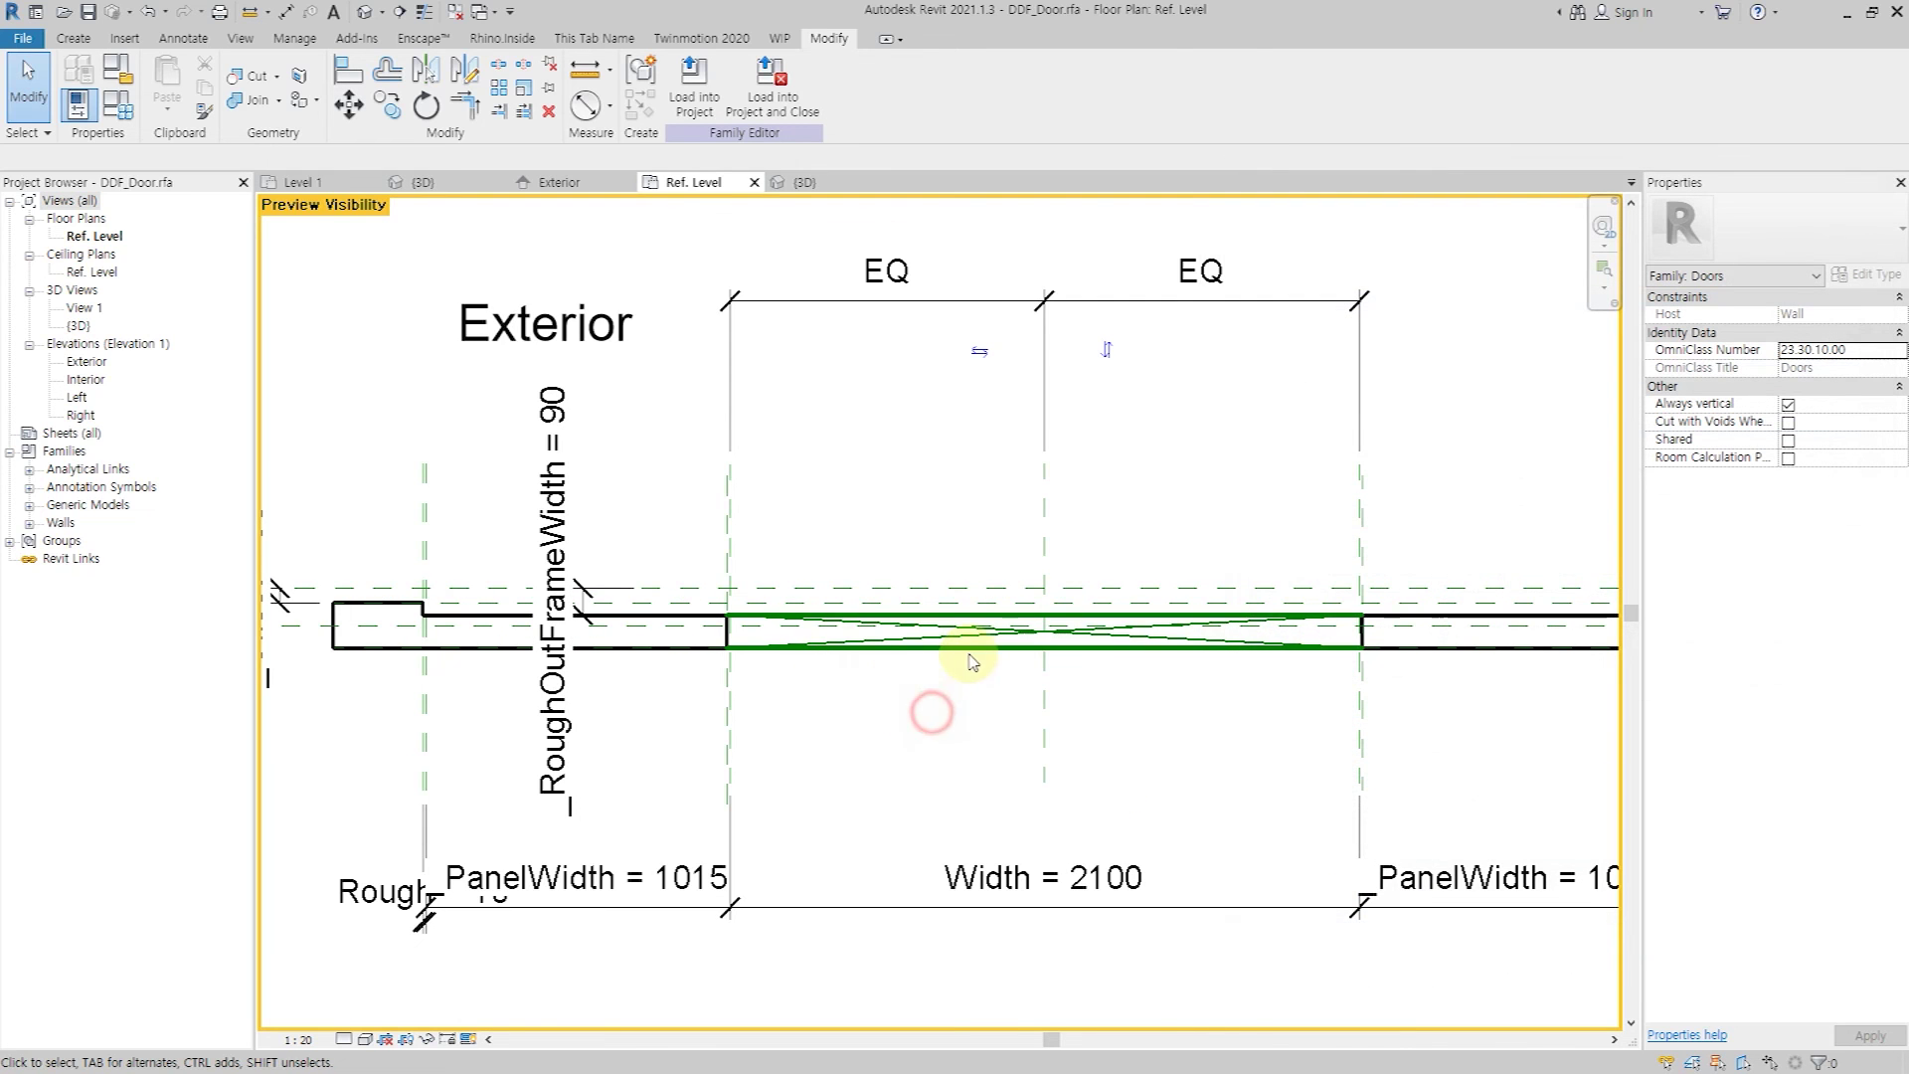
# Change the plan opening lines' Medium detail visibility, then open the Exterior elevation.
pyautogui.click(973, 662)
pyautogui.scroll(2, 972, 656)
pyautogui.keyDown('ctrl'); pyautogui.click(951, 590); pyautogui.keyUp('ctrl')
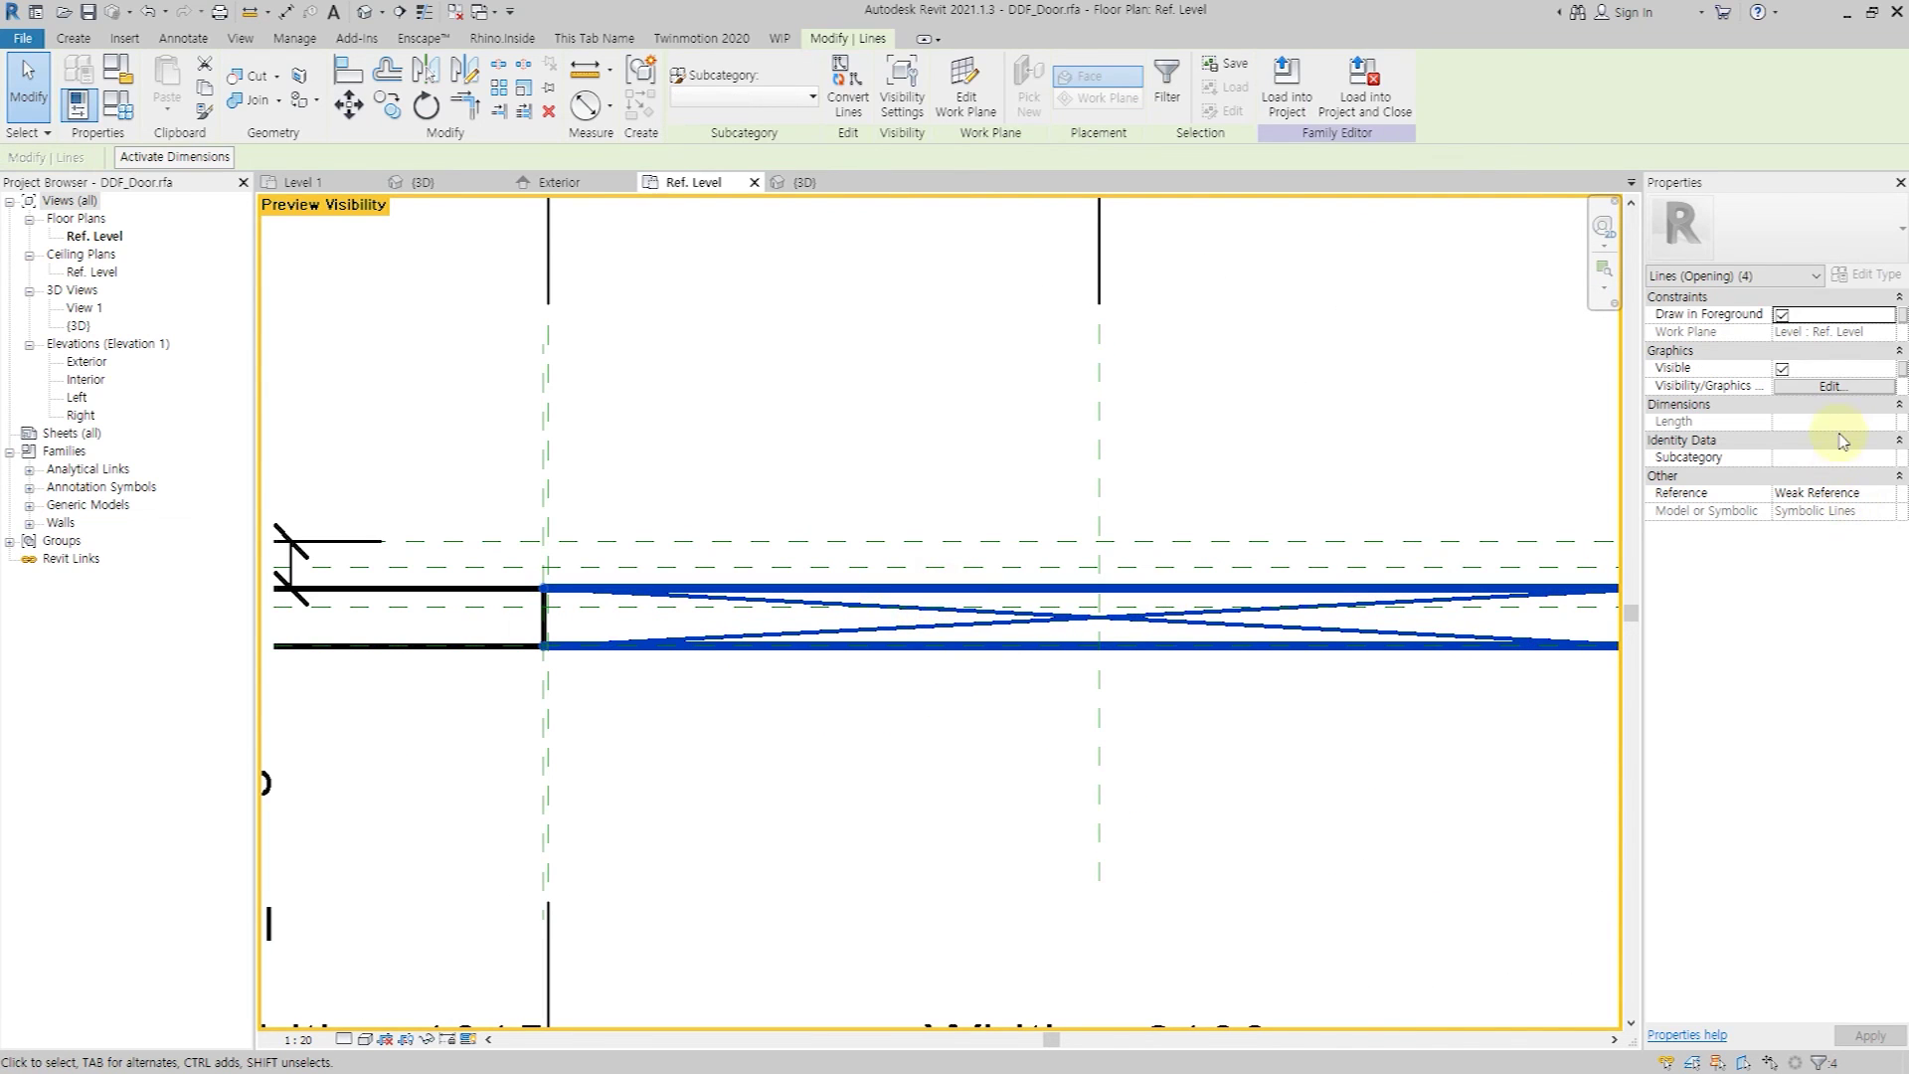
pyautogui.click(943, 588)
pyautogui.click(811, 634)
pyautogui.scroll(-3, 908, 733)
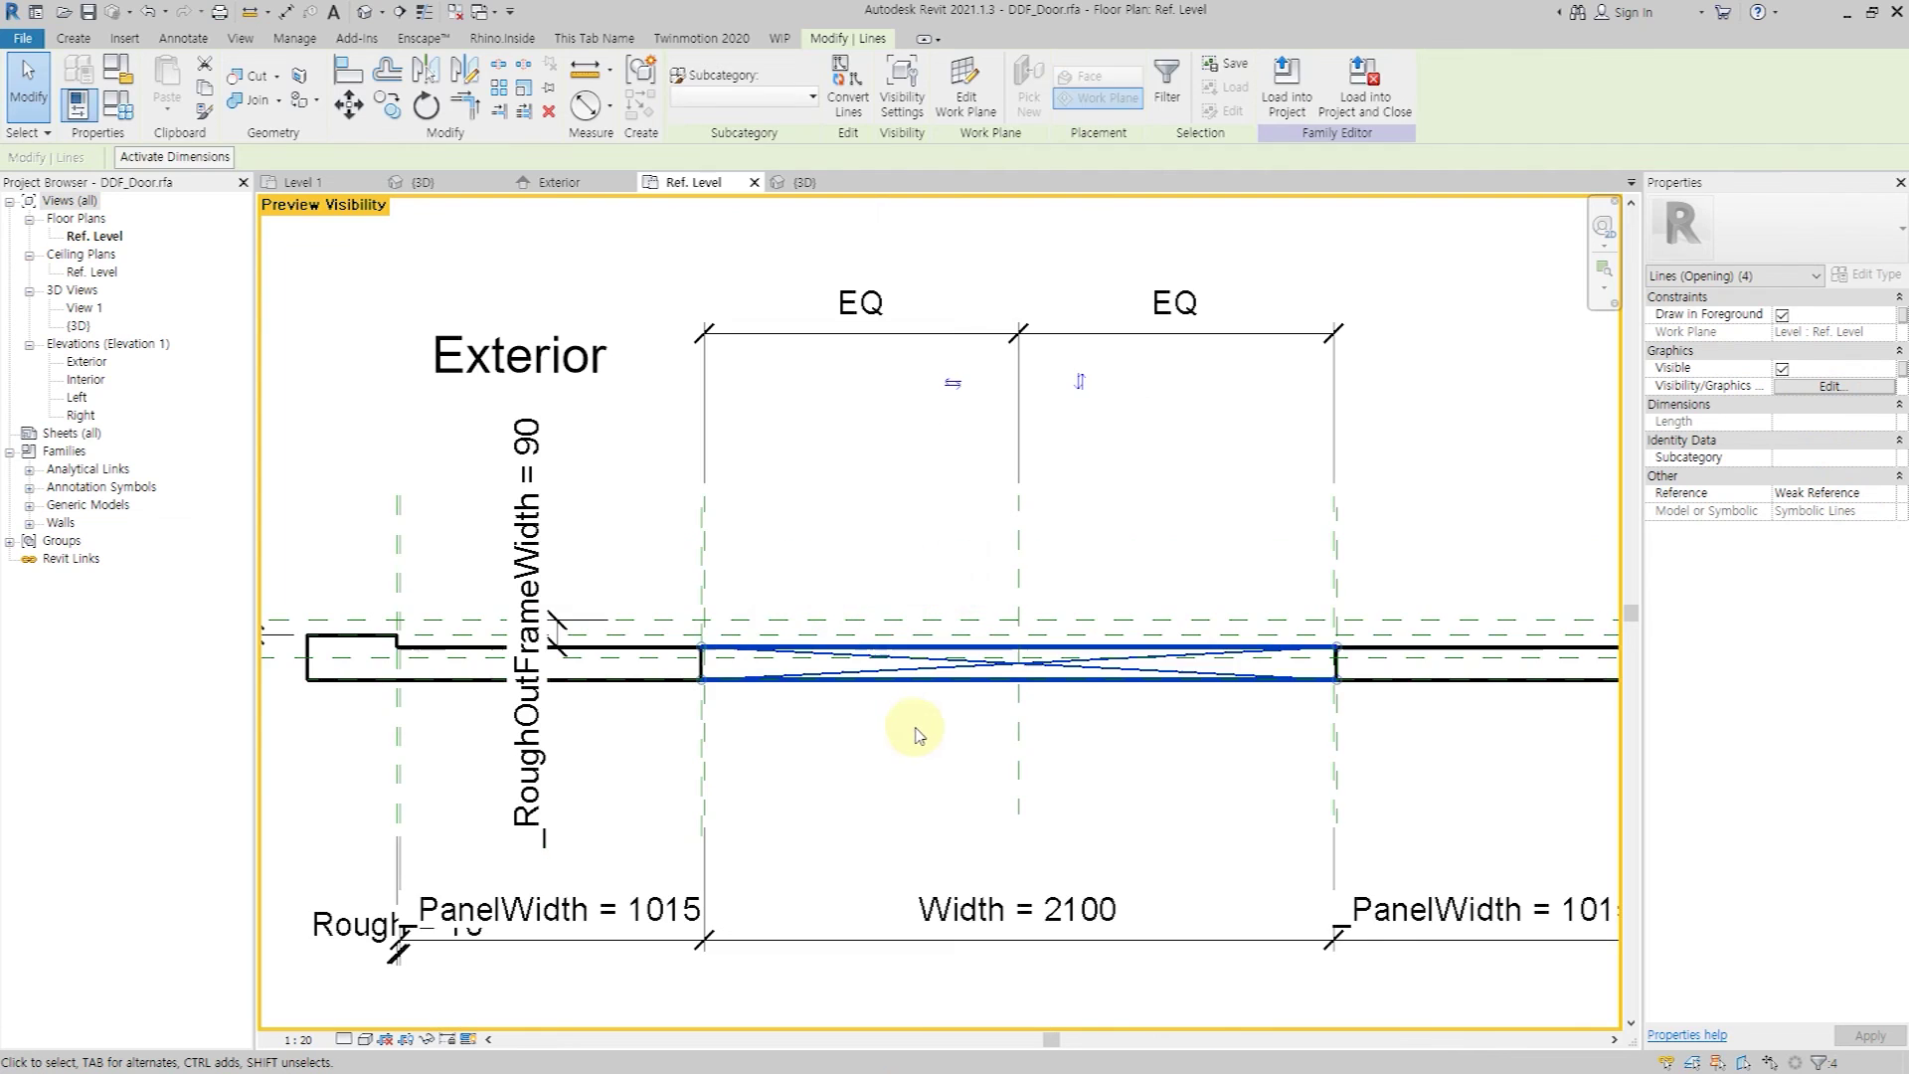
pyautogui.click(913, 733)
pyautogui.scroll(-1, 1044, 758)
pyautogui.doubleClick(87, 364)
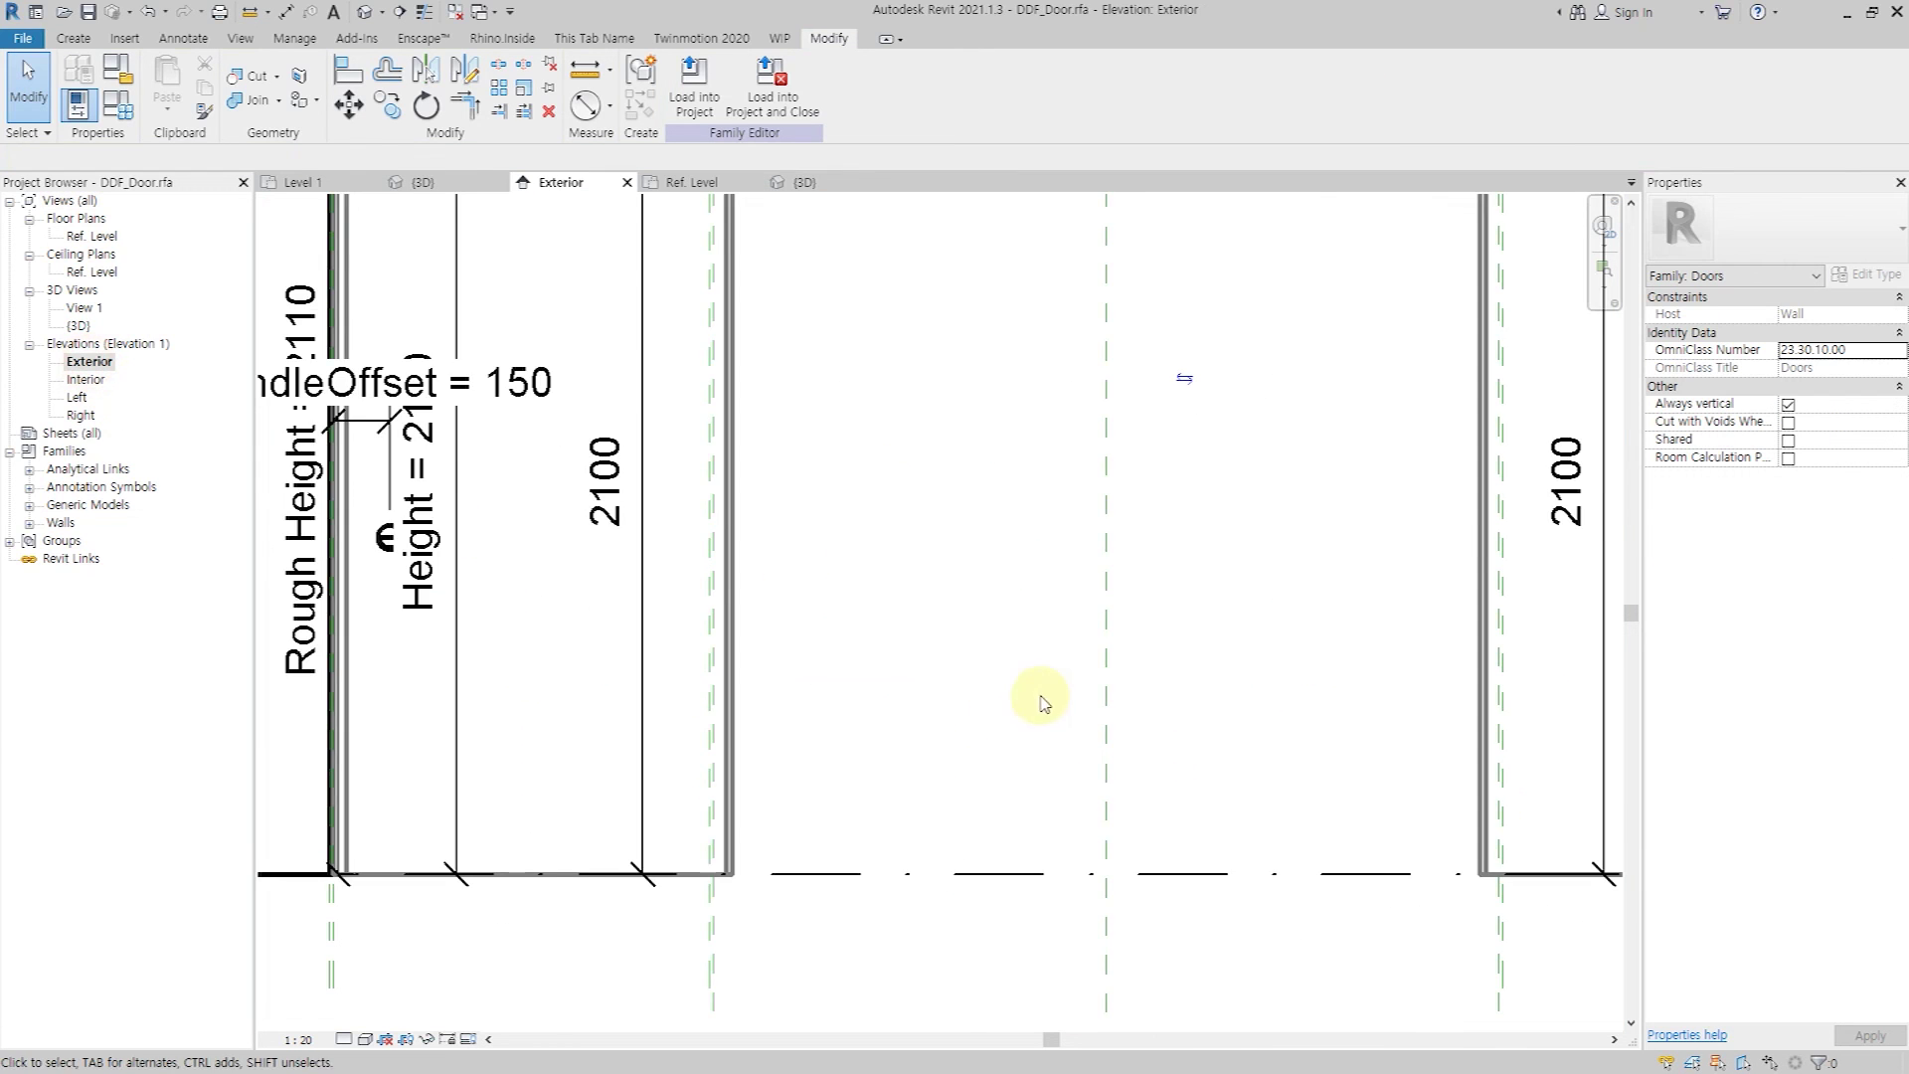
# Start a symbolic line in the Exterior elevation with preview visibility turned on.
pyautogui.click(196, 40)
pyautogui.click(325, 90)
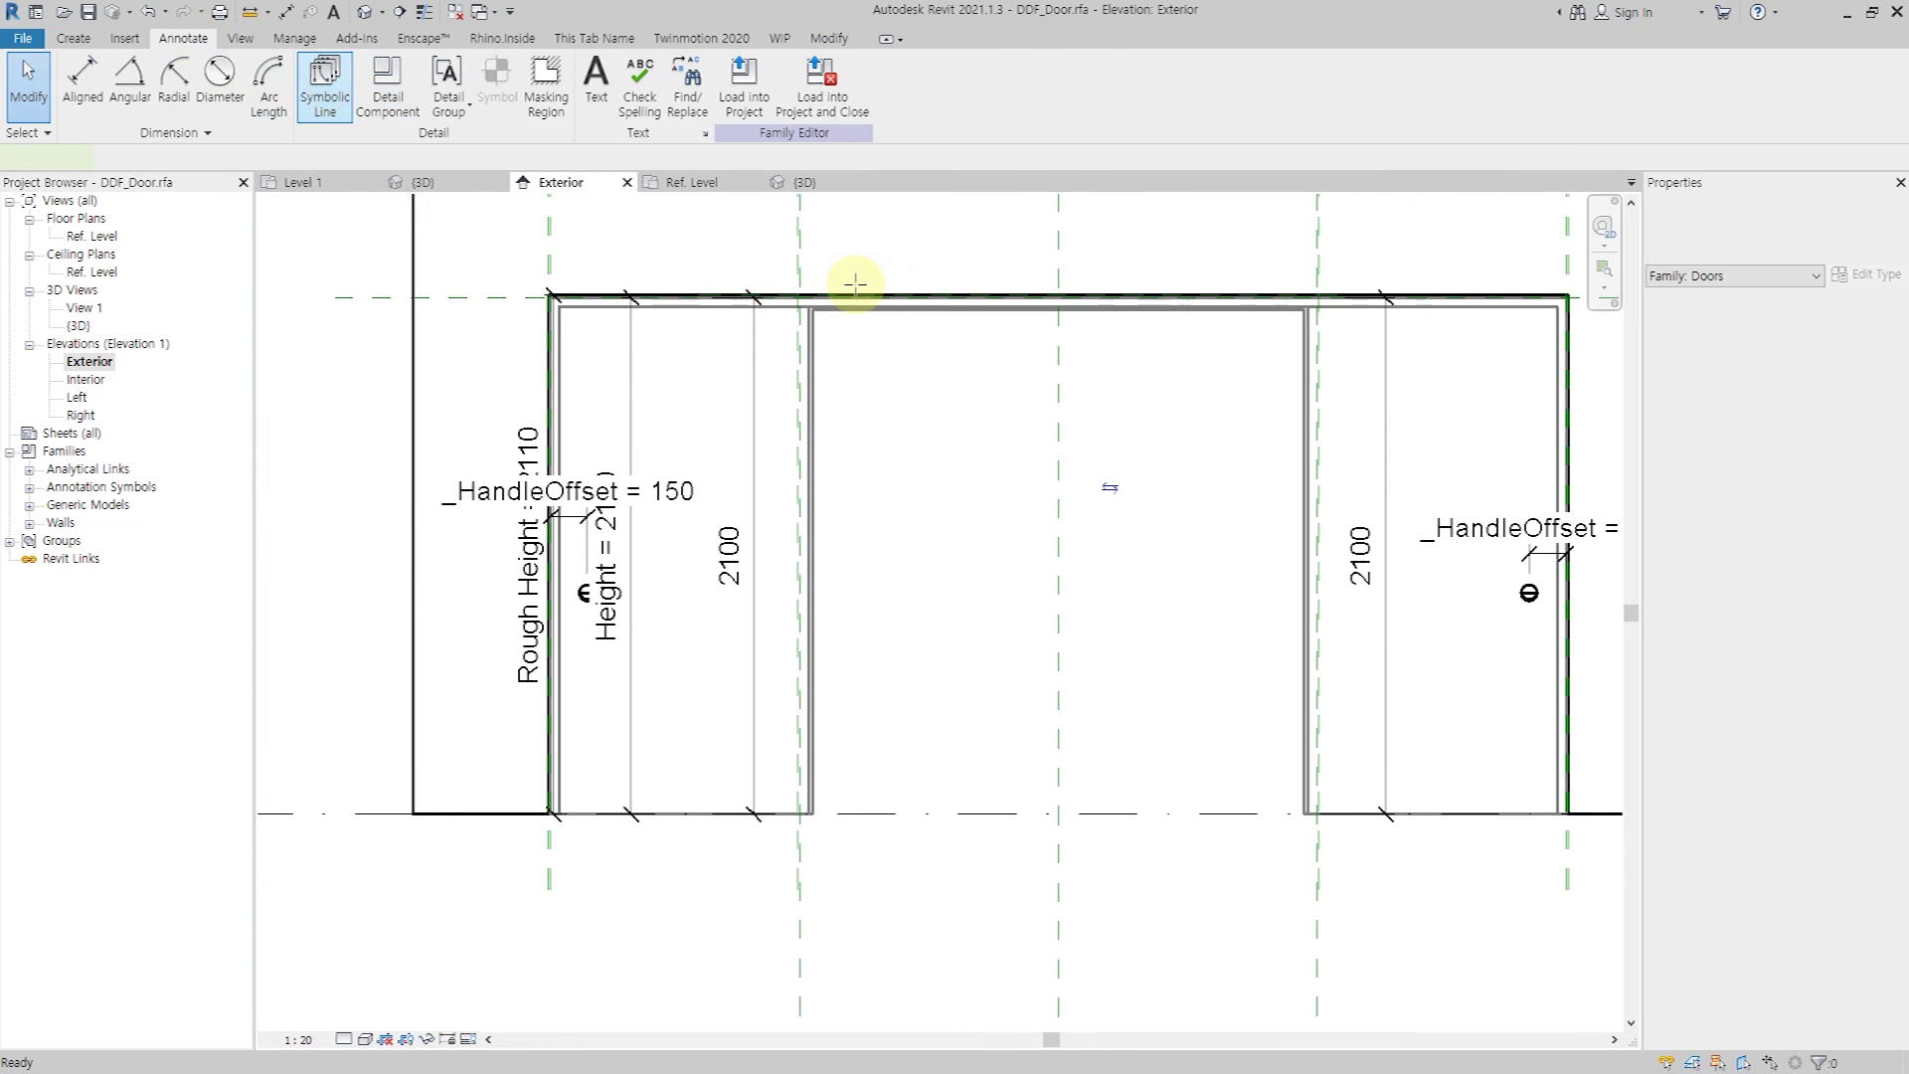
pyautogui.scroll(5, 852, 290)
pyautogui.scroll(-5, 809, 349)
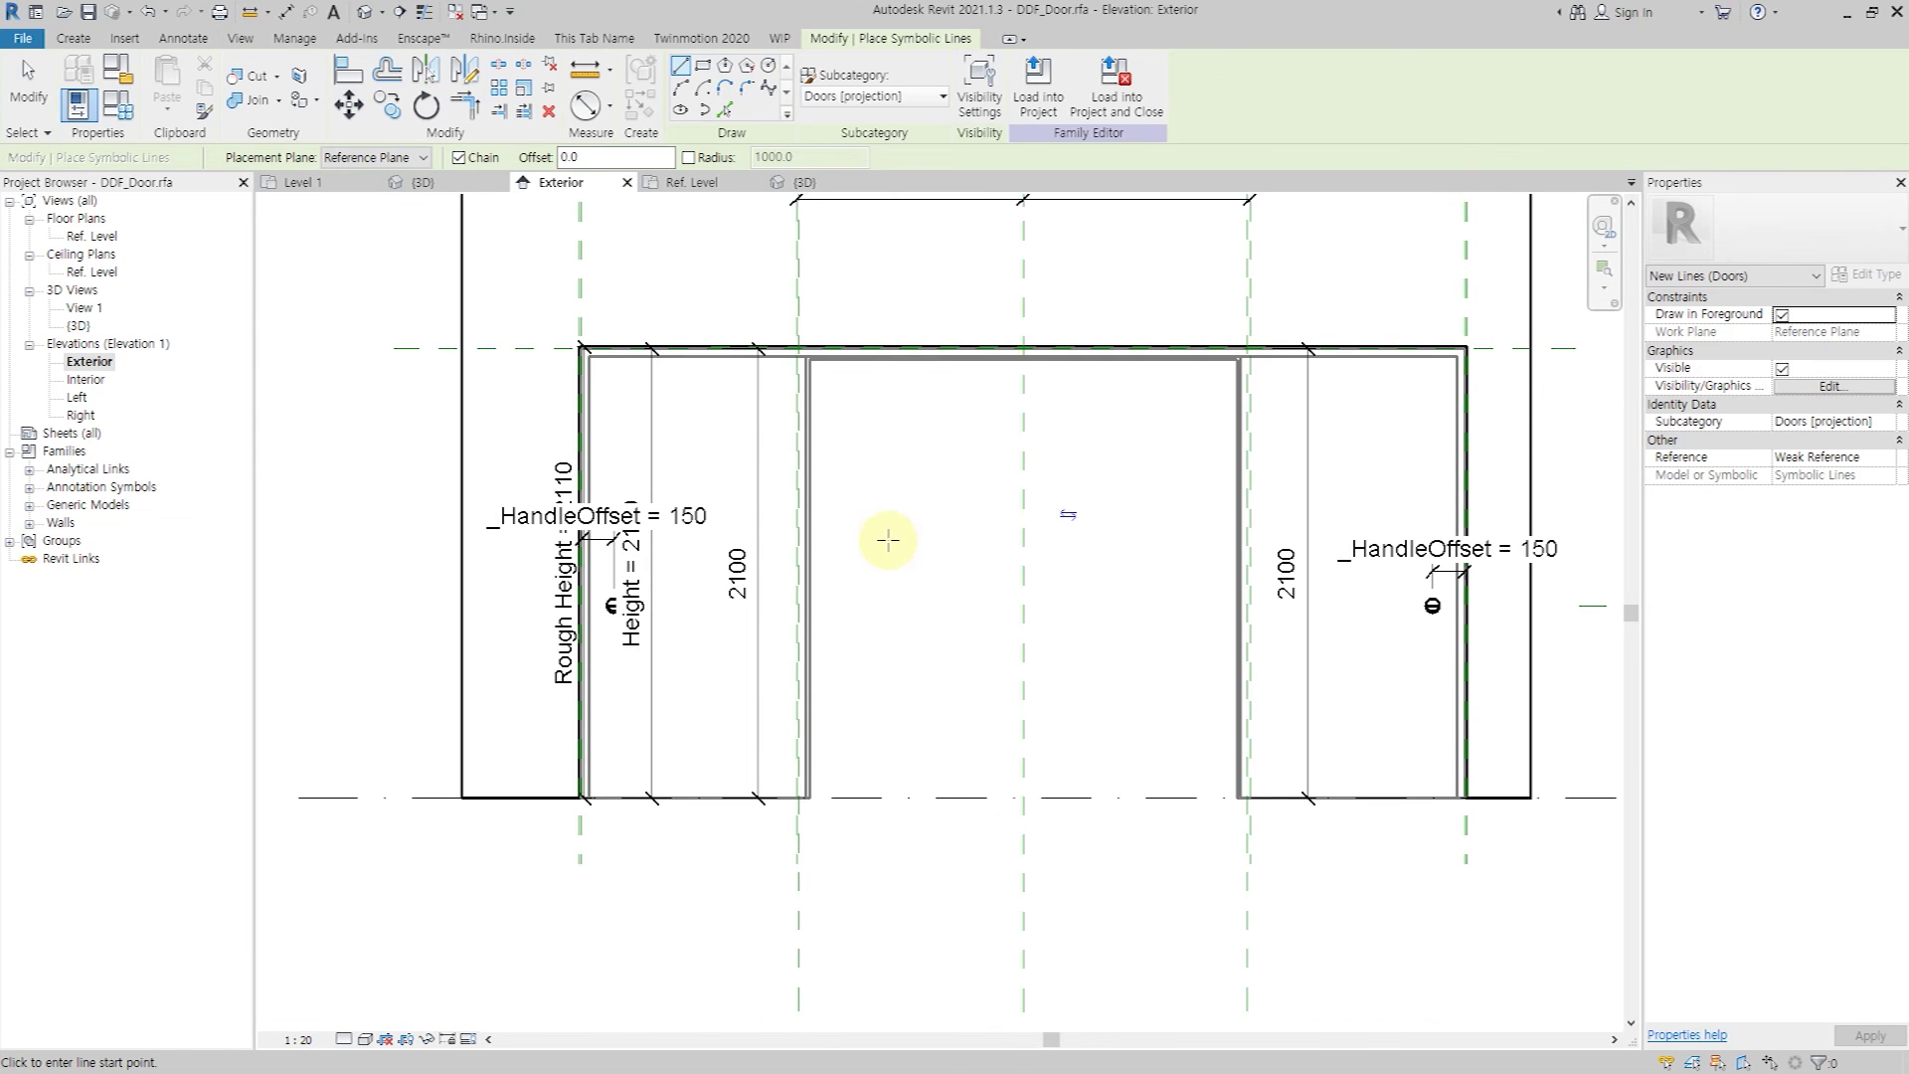
pyautogui.scroll(2, 819, 818)
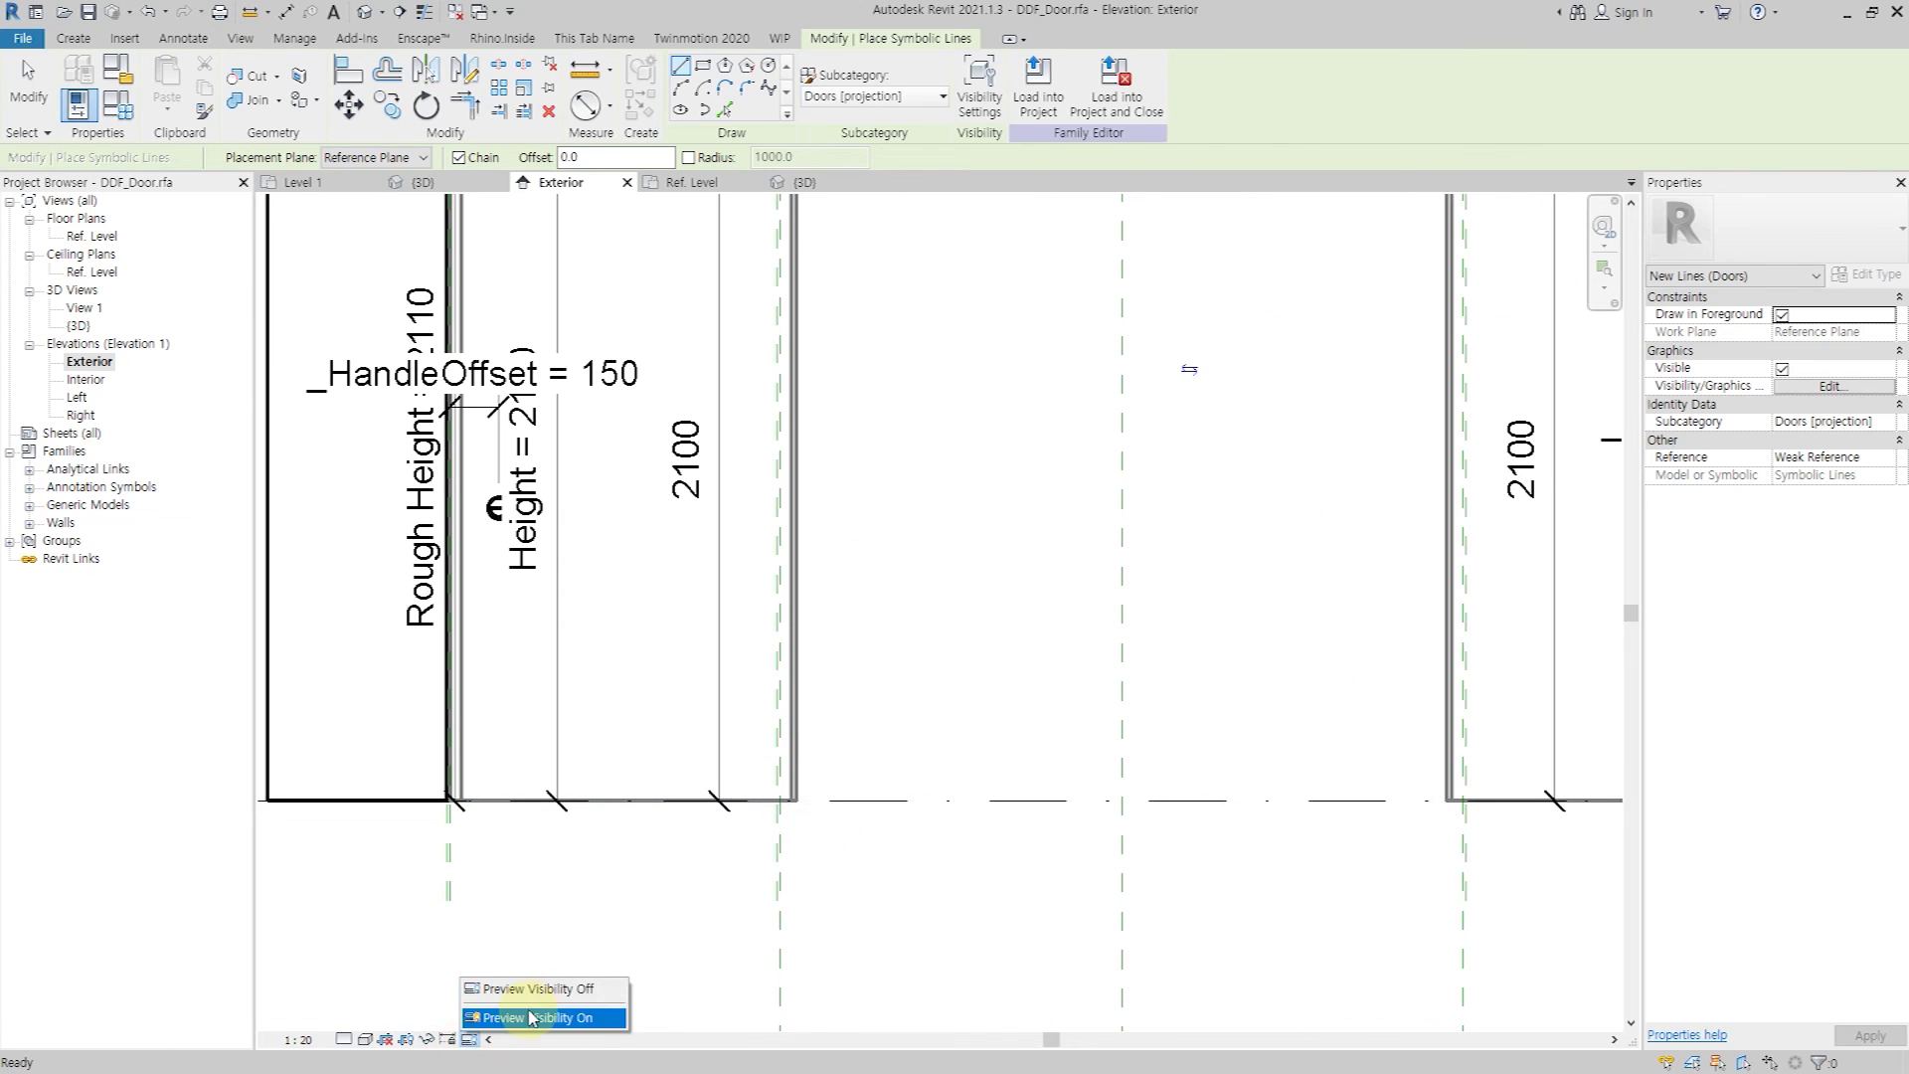
pyautogui.click(530, 1017)
pyautogui.scroll(3, 795, 796)
pyautogui.scroll(-1, 686, 855)
pyautogui.click(629, 910)
# Draw two crossing diagonal symbolic lines corner to corner across the door opening.
pyautogui.moveTo(1412, 139); pyautogui.dragTo(1108, 503, button='middle')
pyautogui.scroll(3, 1158, 487)
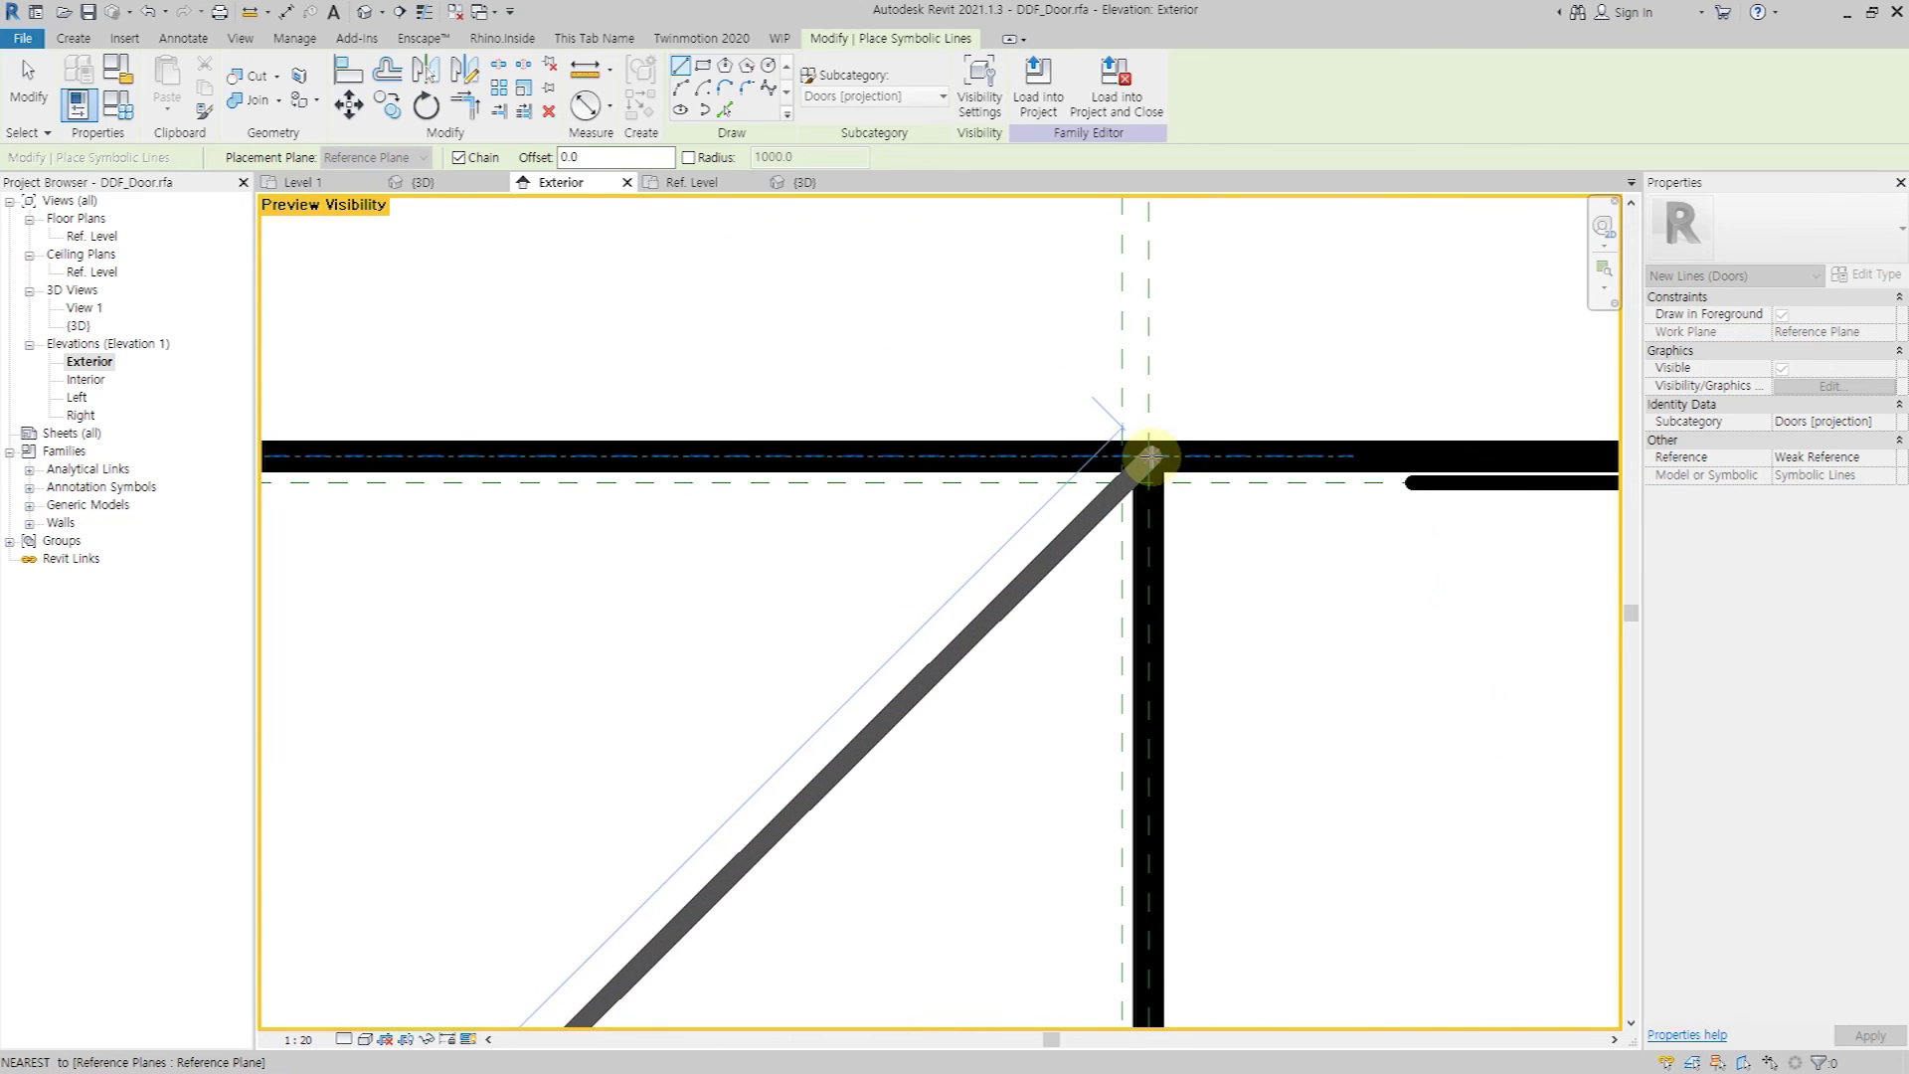
pyautogui.scroll(4, 1151, 456)
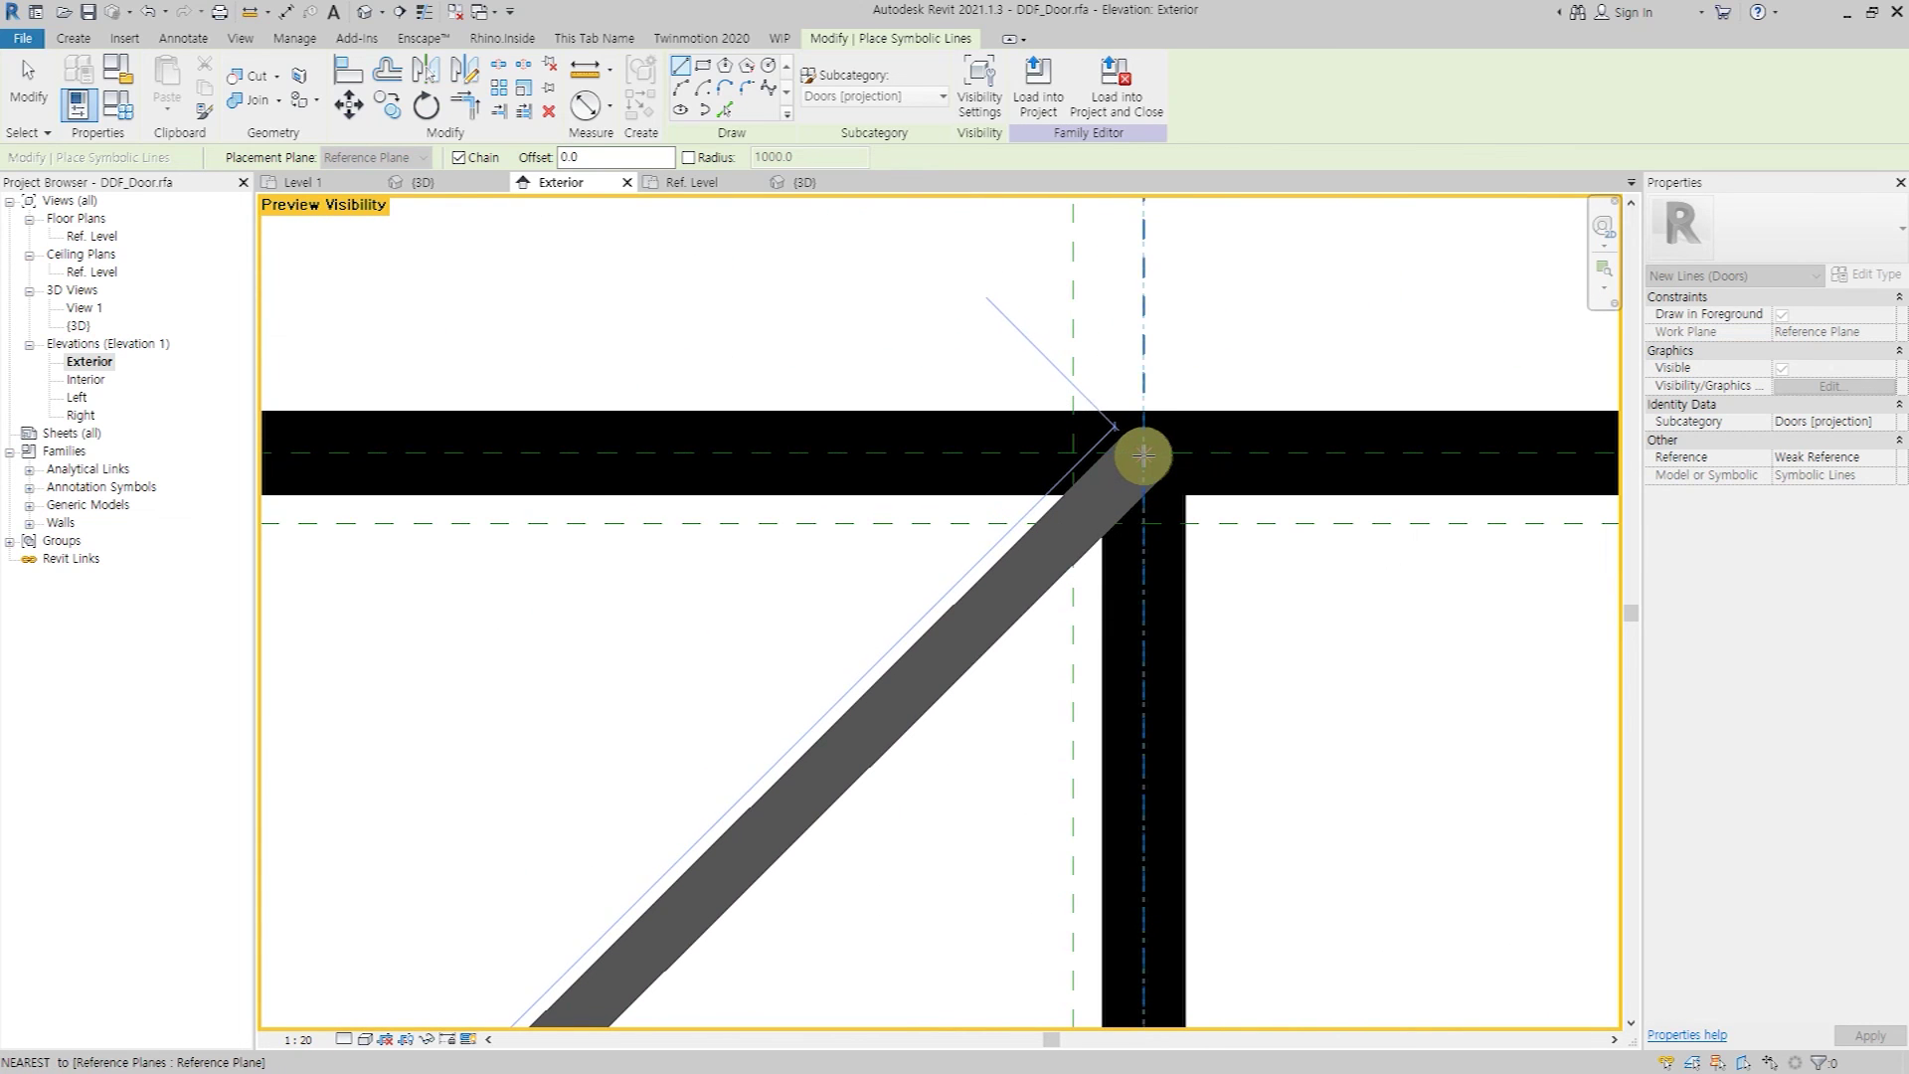
pyautogui.scroll(1, 1144, 455)
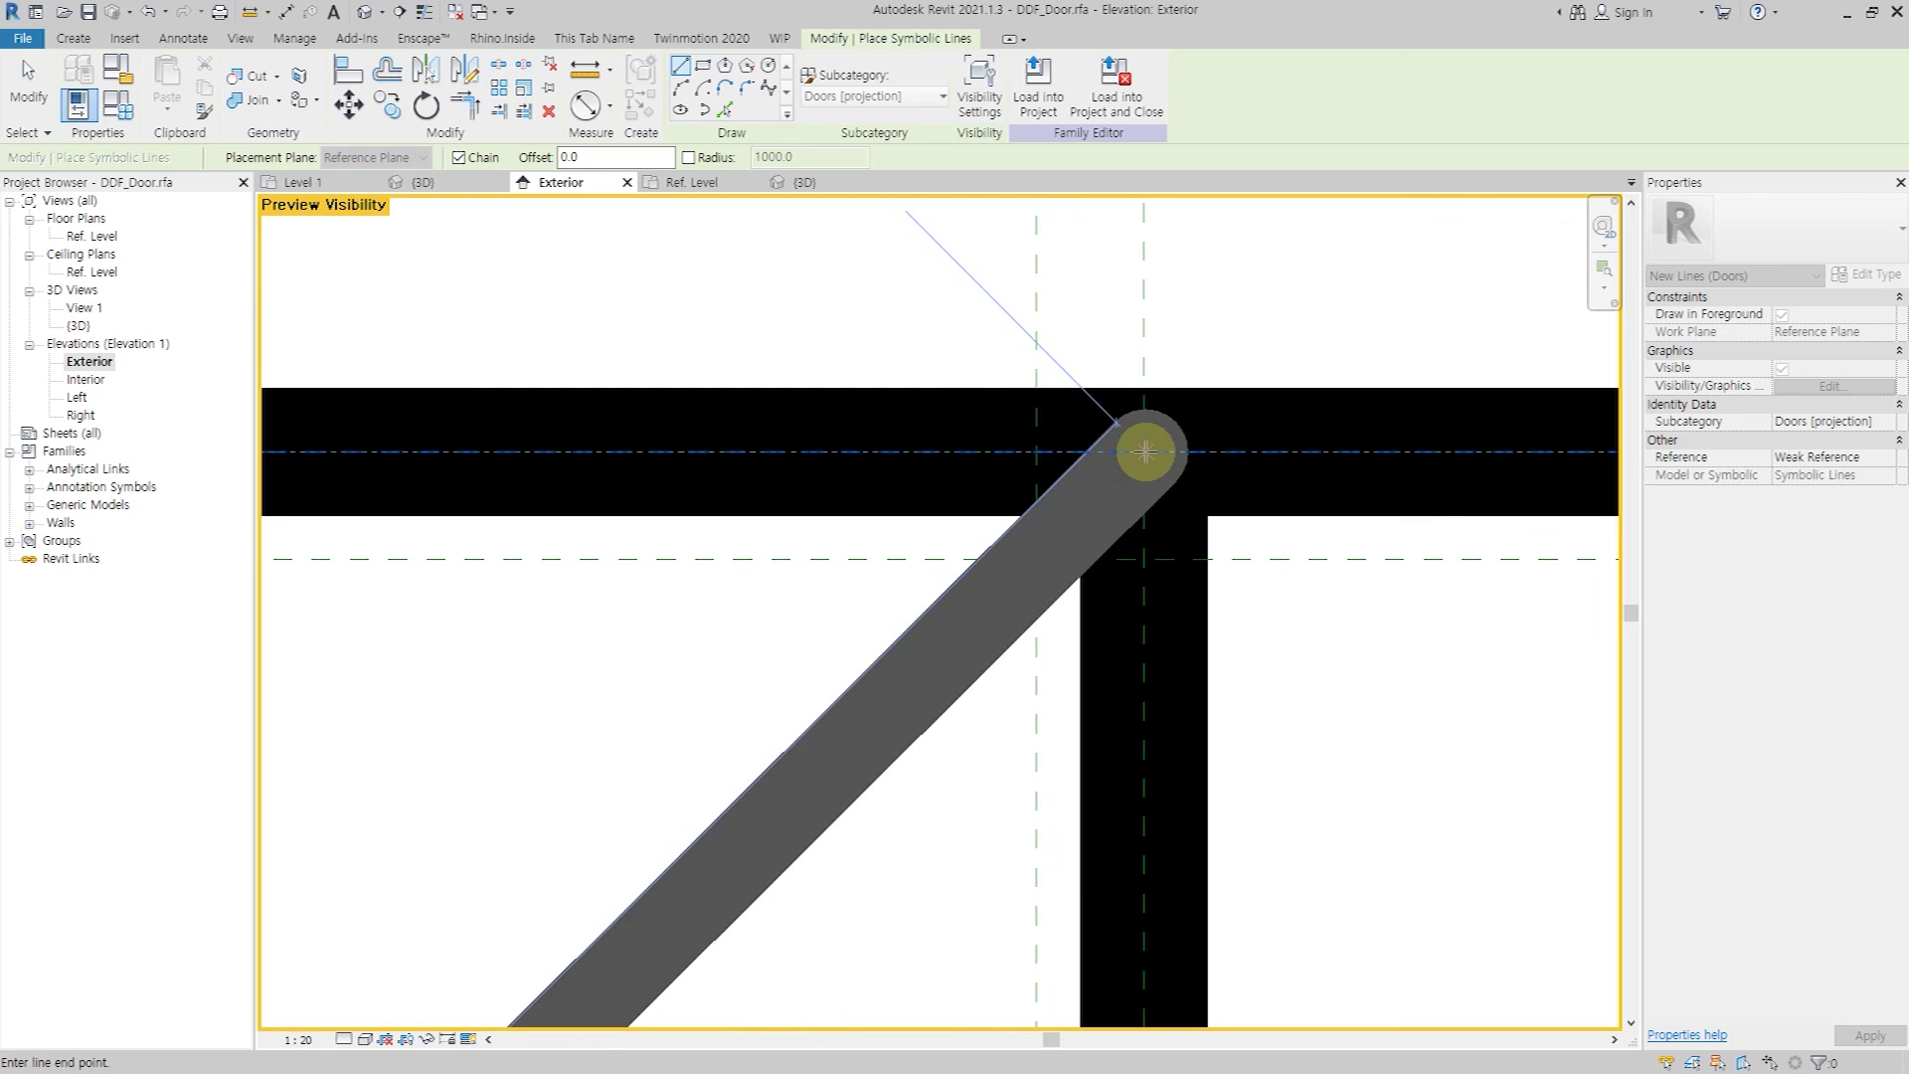
pyautogui.click(1144, 453)
pyautogui.scroll(-2, 1151, 450)
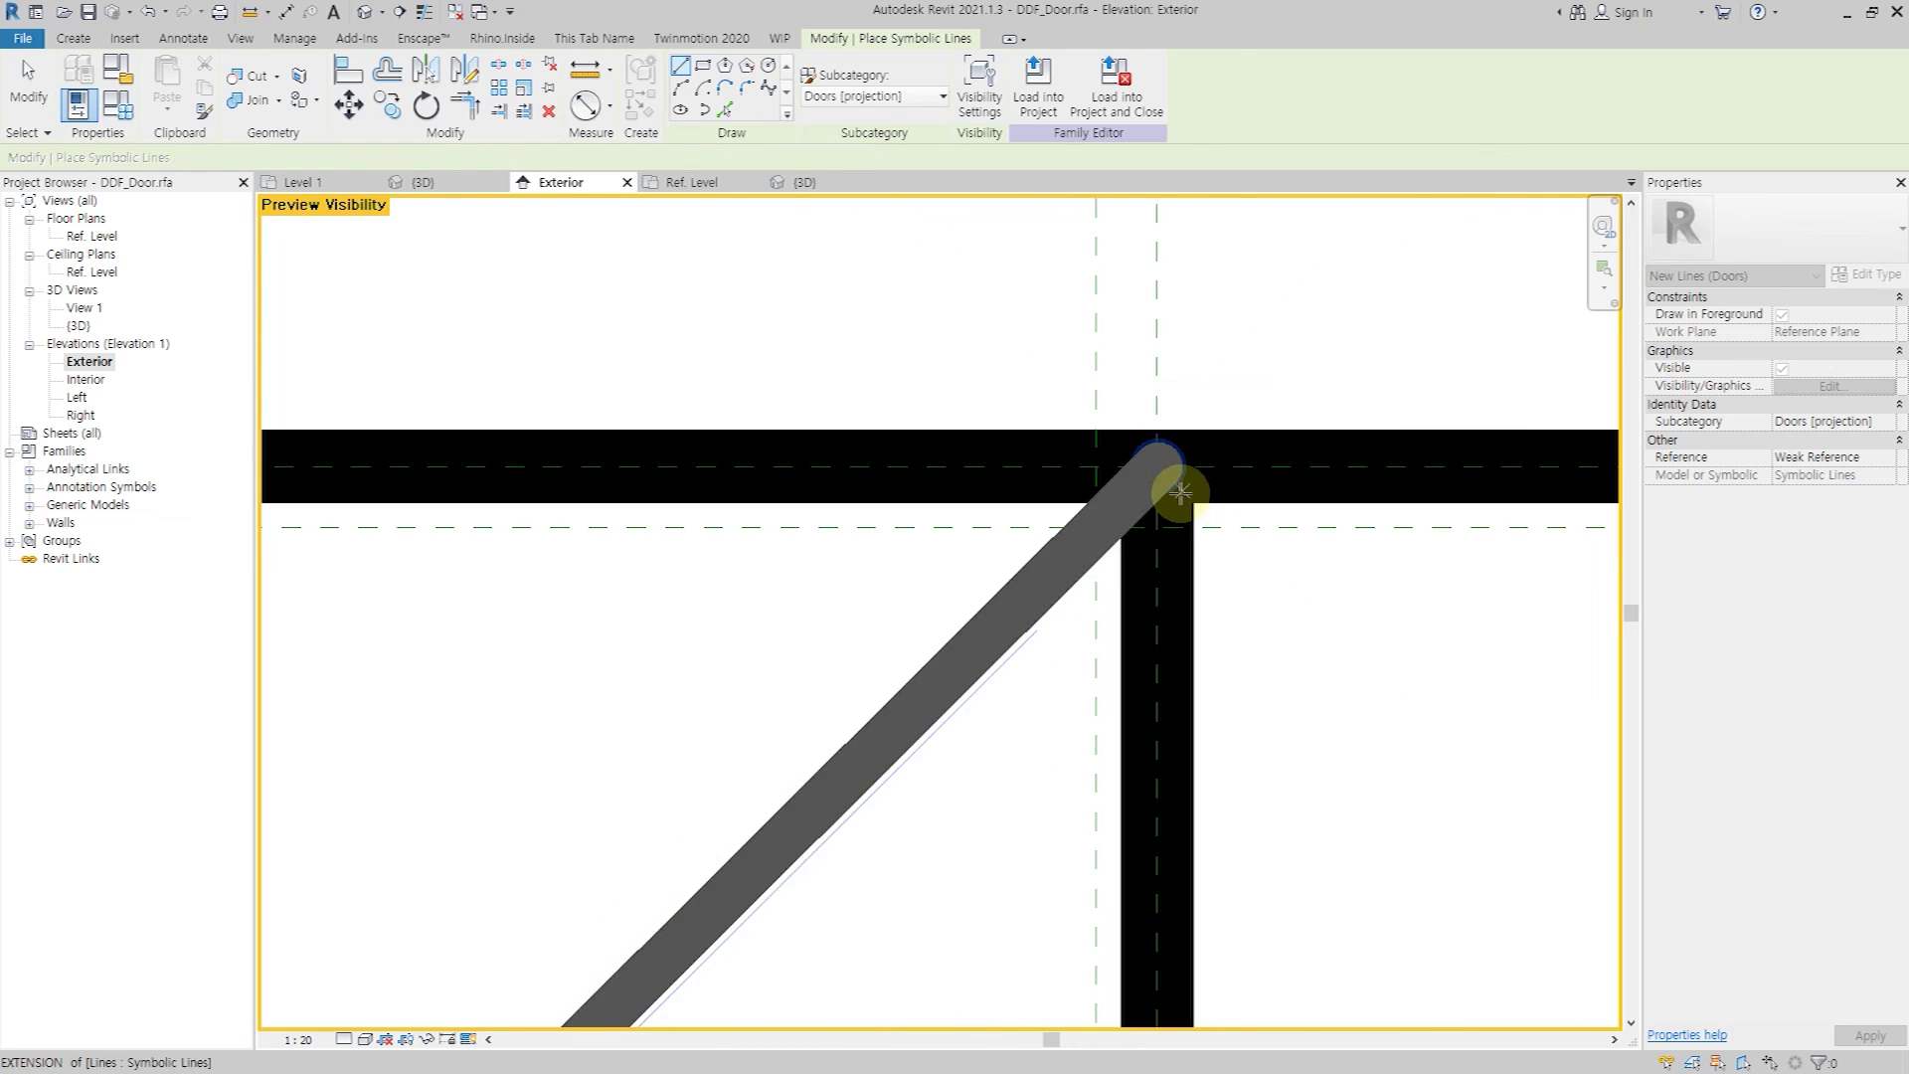
pyautogui.scroll(-5, 1172, 477)
pyautogui.moveTo(341, 567)
pyautogui.mouseDown(button='middle')
pyautogui.moveTo(1112, 506)
pyautogui.moveTo(822, 533)
pyautogui.mouseUp(button='middle')
pyautogui.scroll(3, 1005, 498)
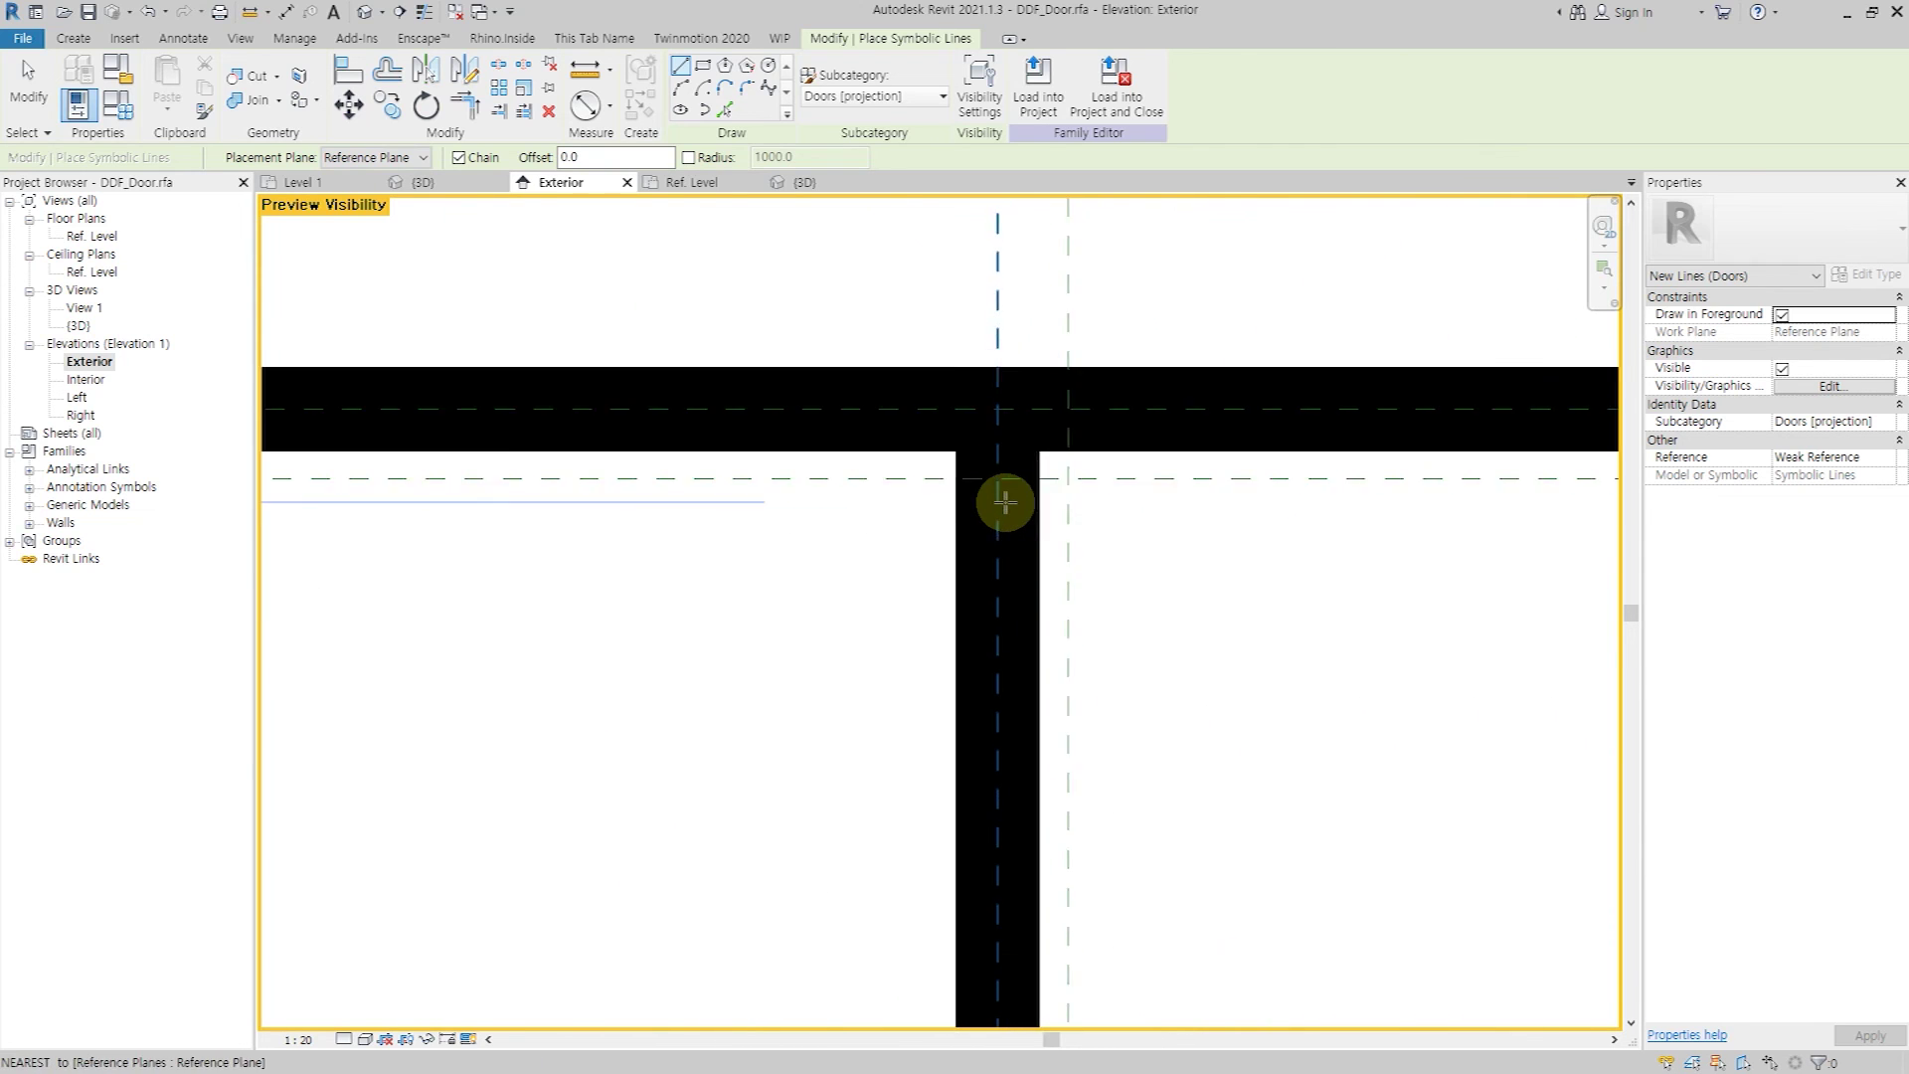
pyautogui.scroll(1, 997, 397)
pyautogui.scroll(-3, 1346, 912)
pyautogui.scroll(2, 1257, 810)
pyautogui.scroll(2, 1214, 809)
pyautogui.scroll(2, 1182, 793)
pyautogui.scroll(-2, 1181, 792)
pyautogui.scroll(1, 1180, 790)
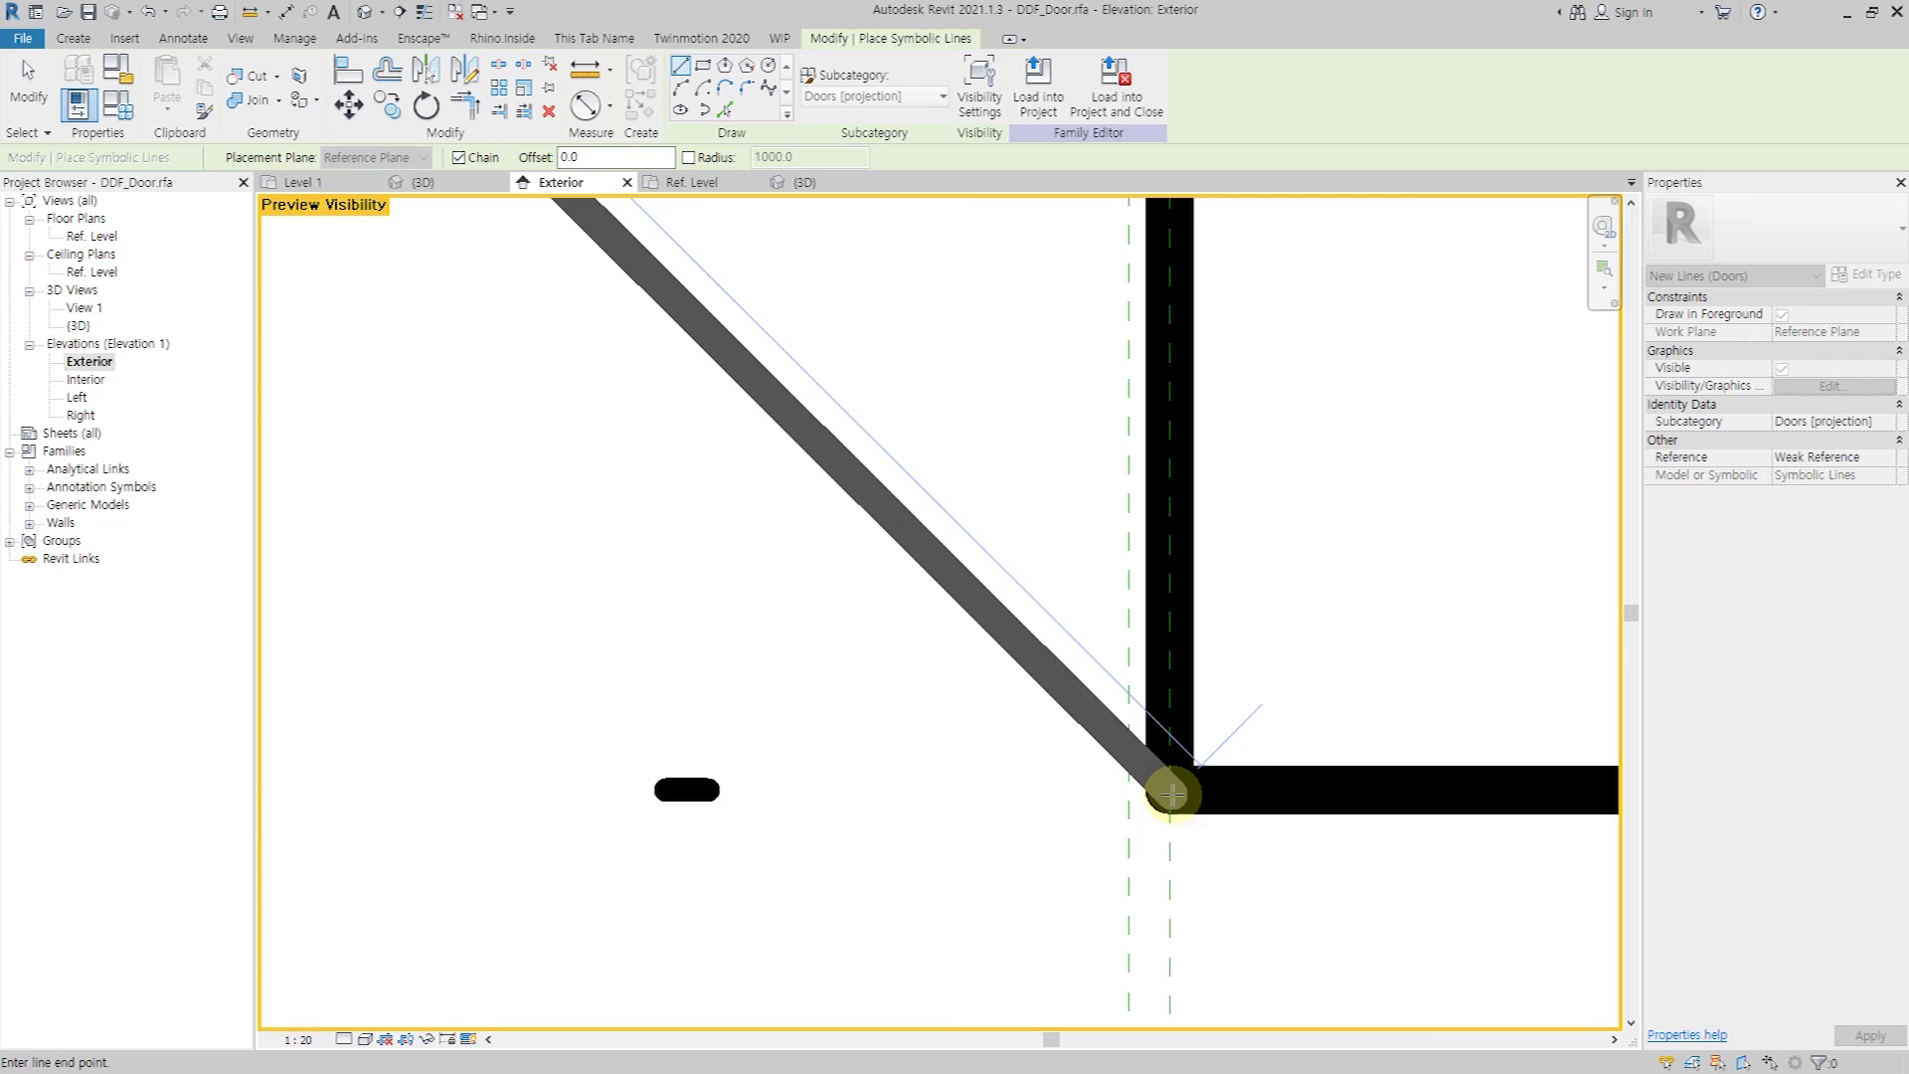
pyautogui.scroll(2, 1181, 789)
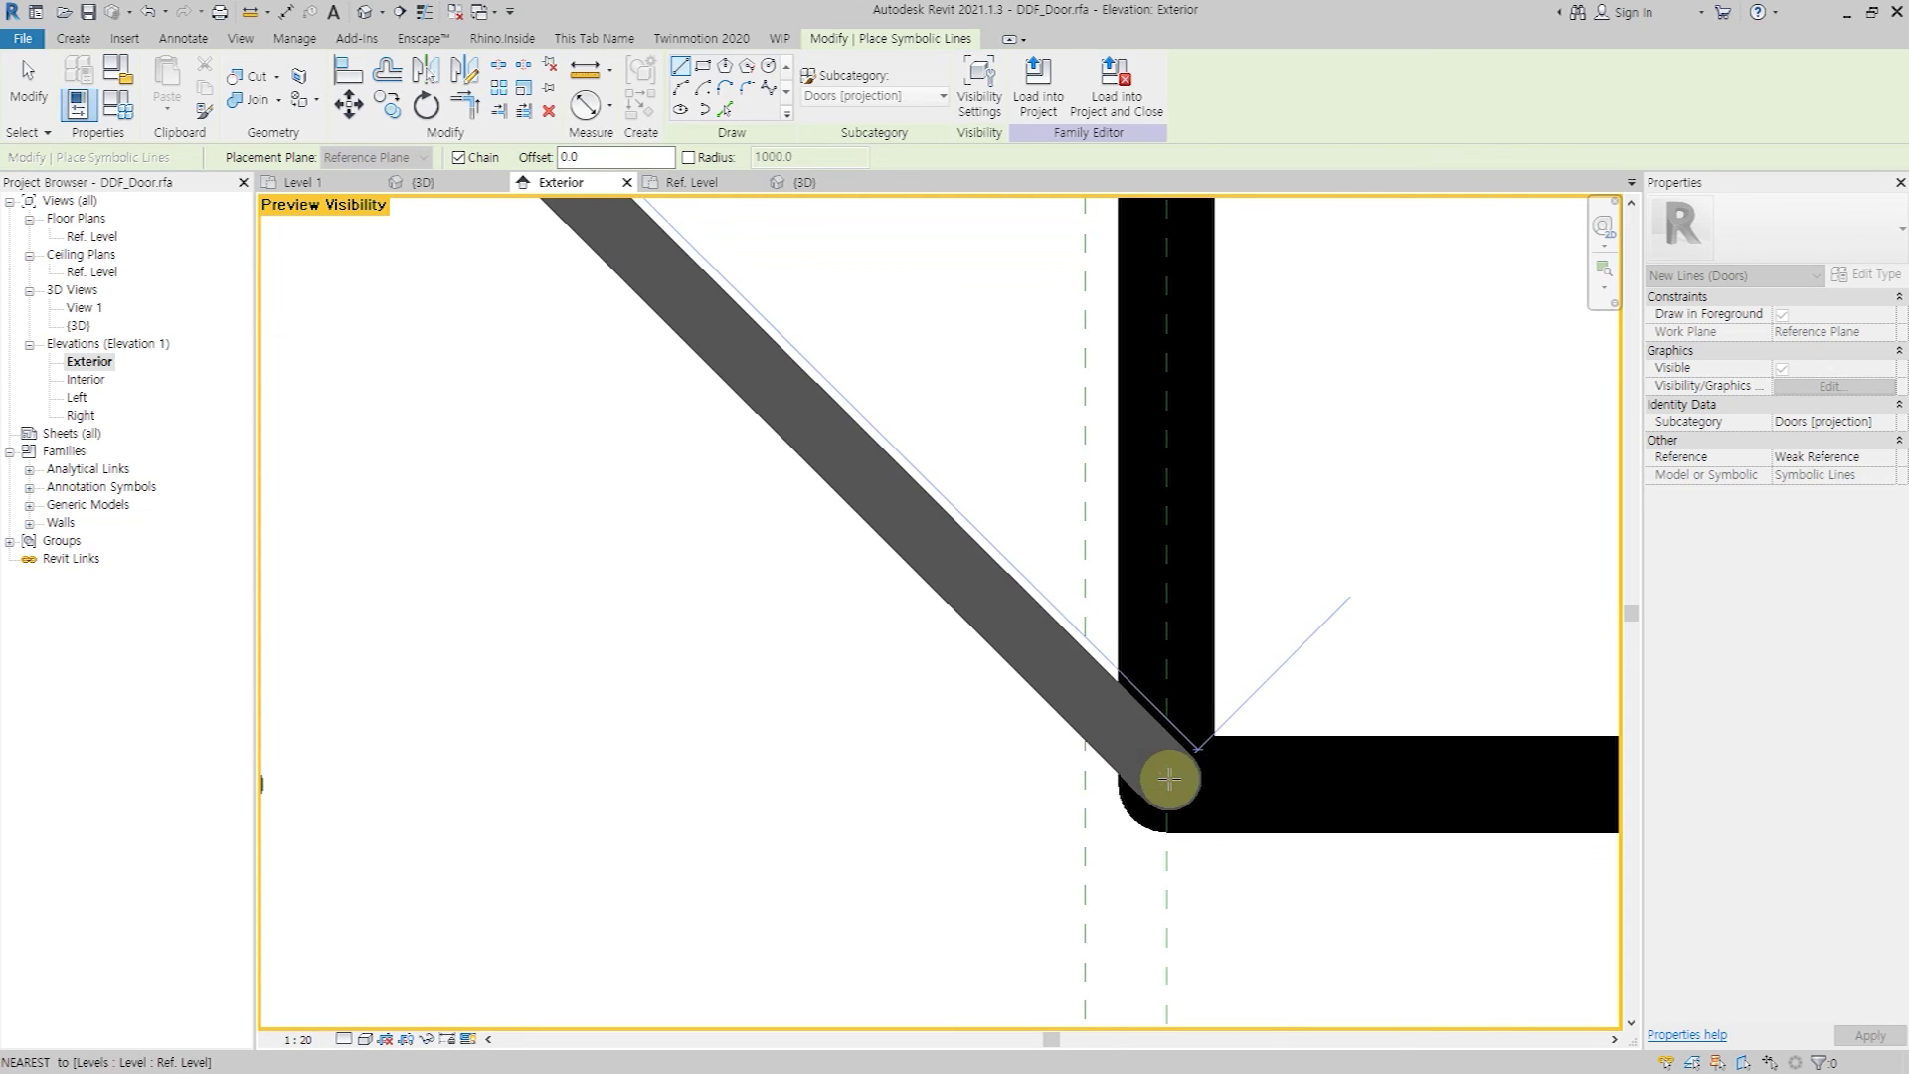
pyautogui.scroll(-1, 1167, 795)
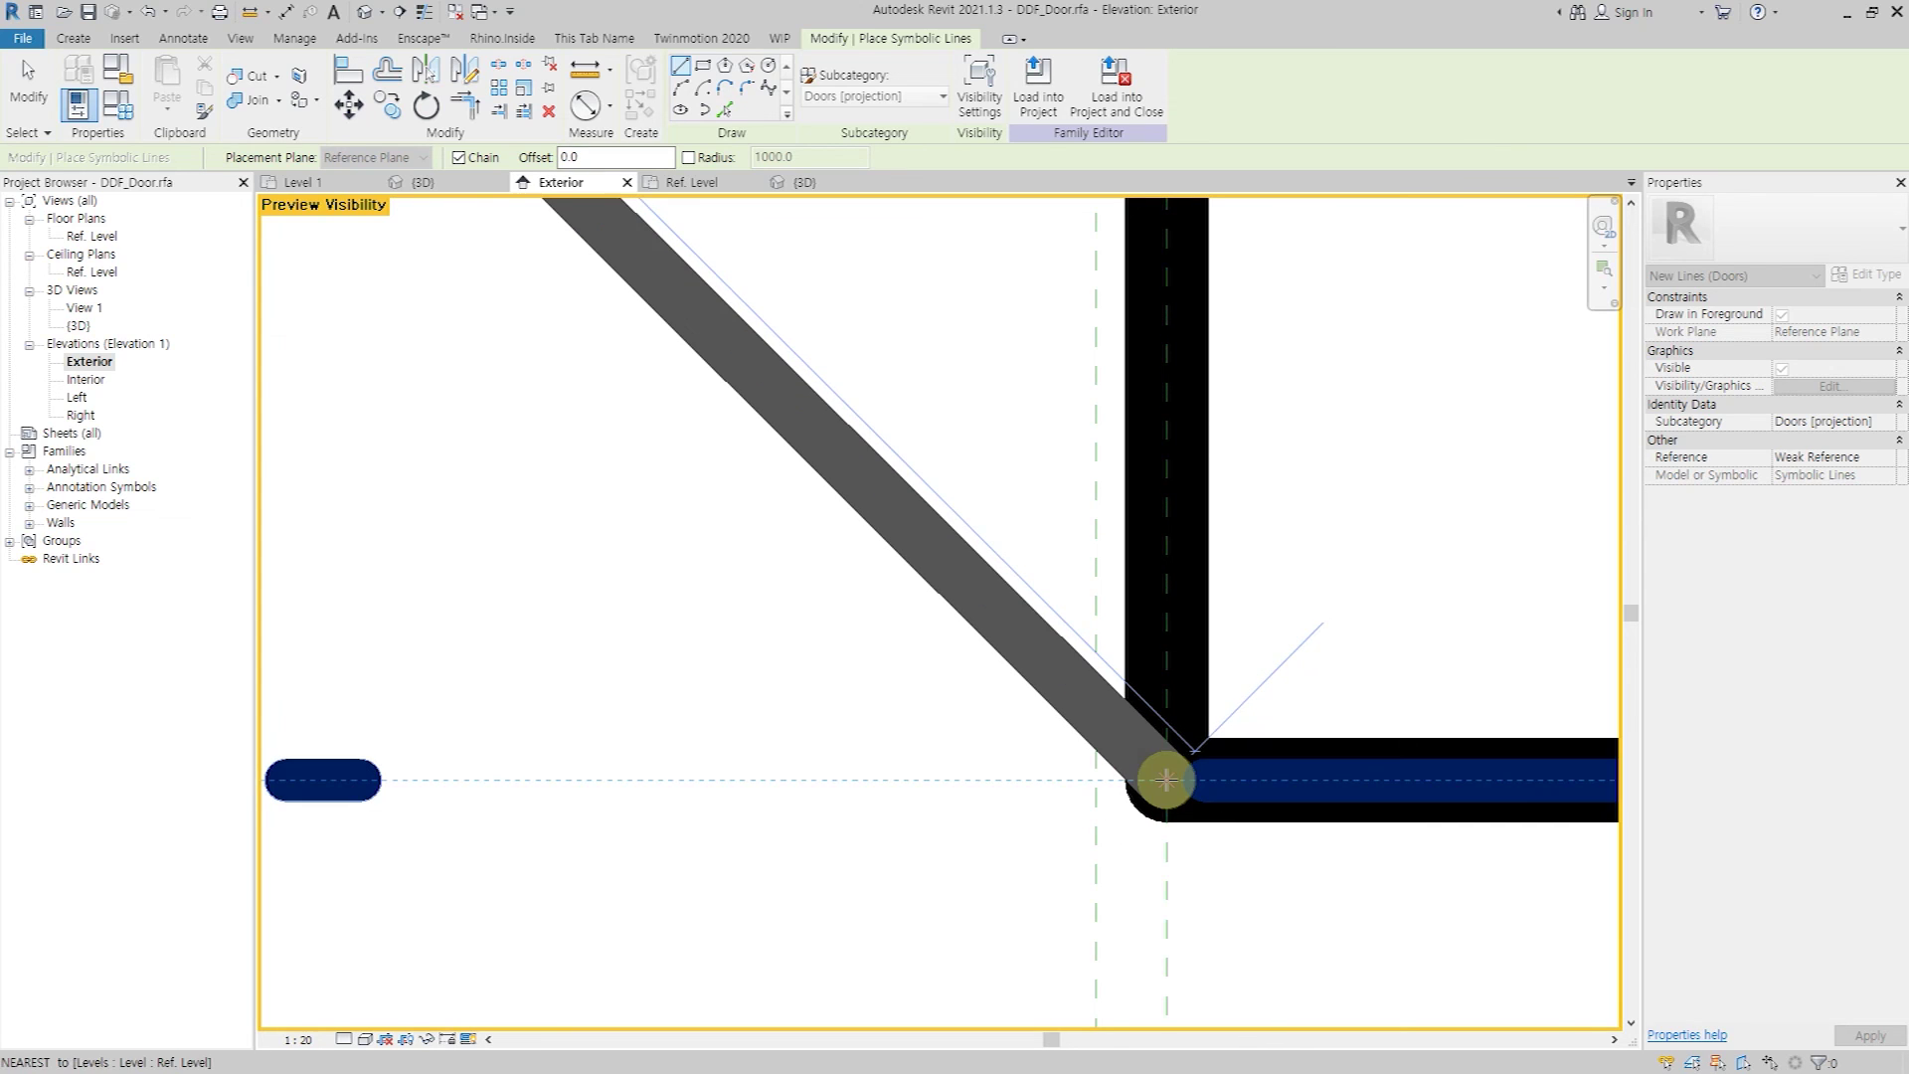
pyautogui.click(1166, 781)
pyautogui.press('Escape')
pyautogui.press('Escape')
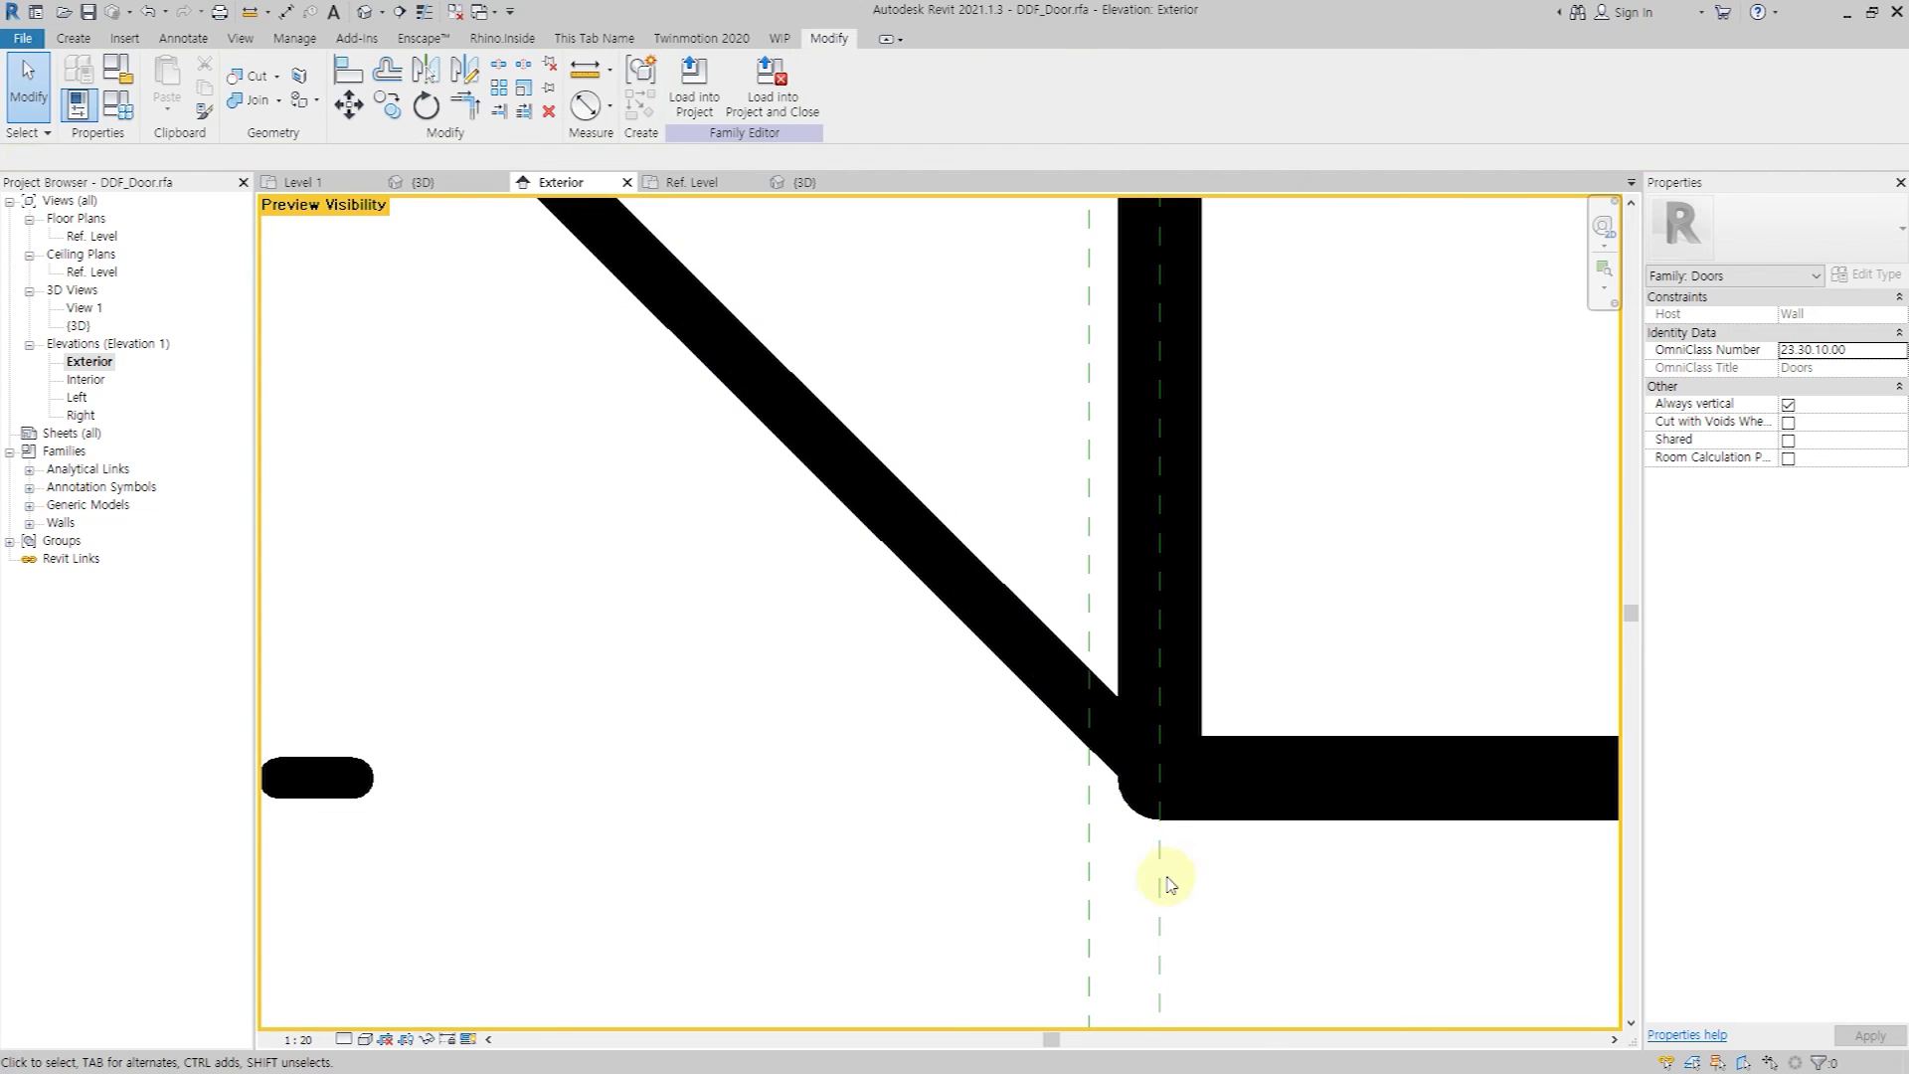
# Set the diagonals' detail-level visibility and Opening [projection] subcategory, then load the family into Project1.
pyautogui.scroll(-3, 1173, 891)
pyautogui.scroll(-4, 994, 677)
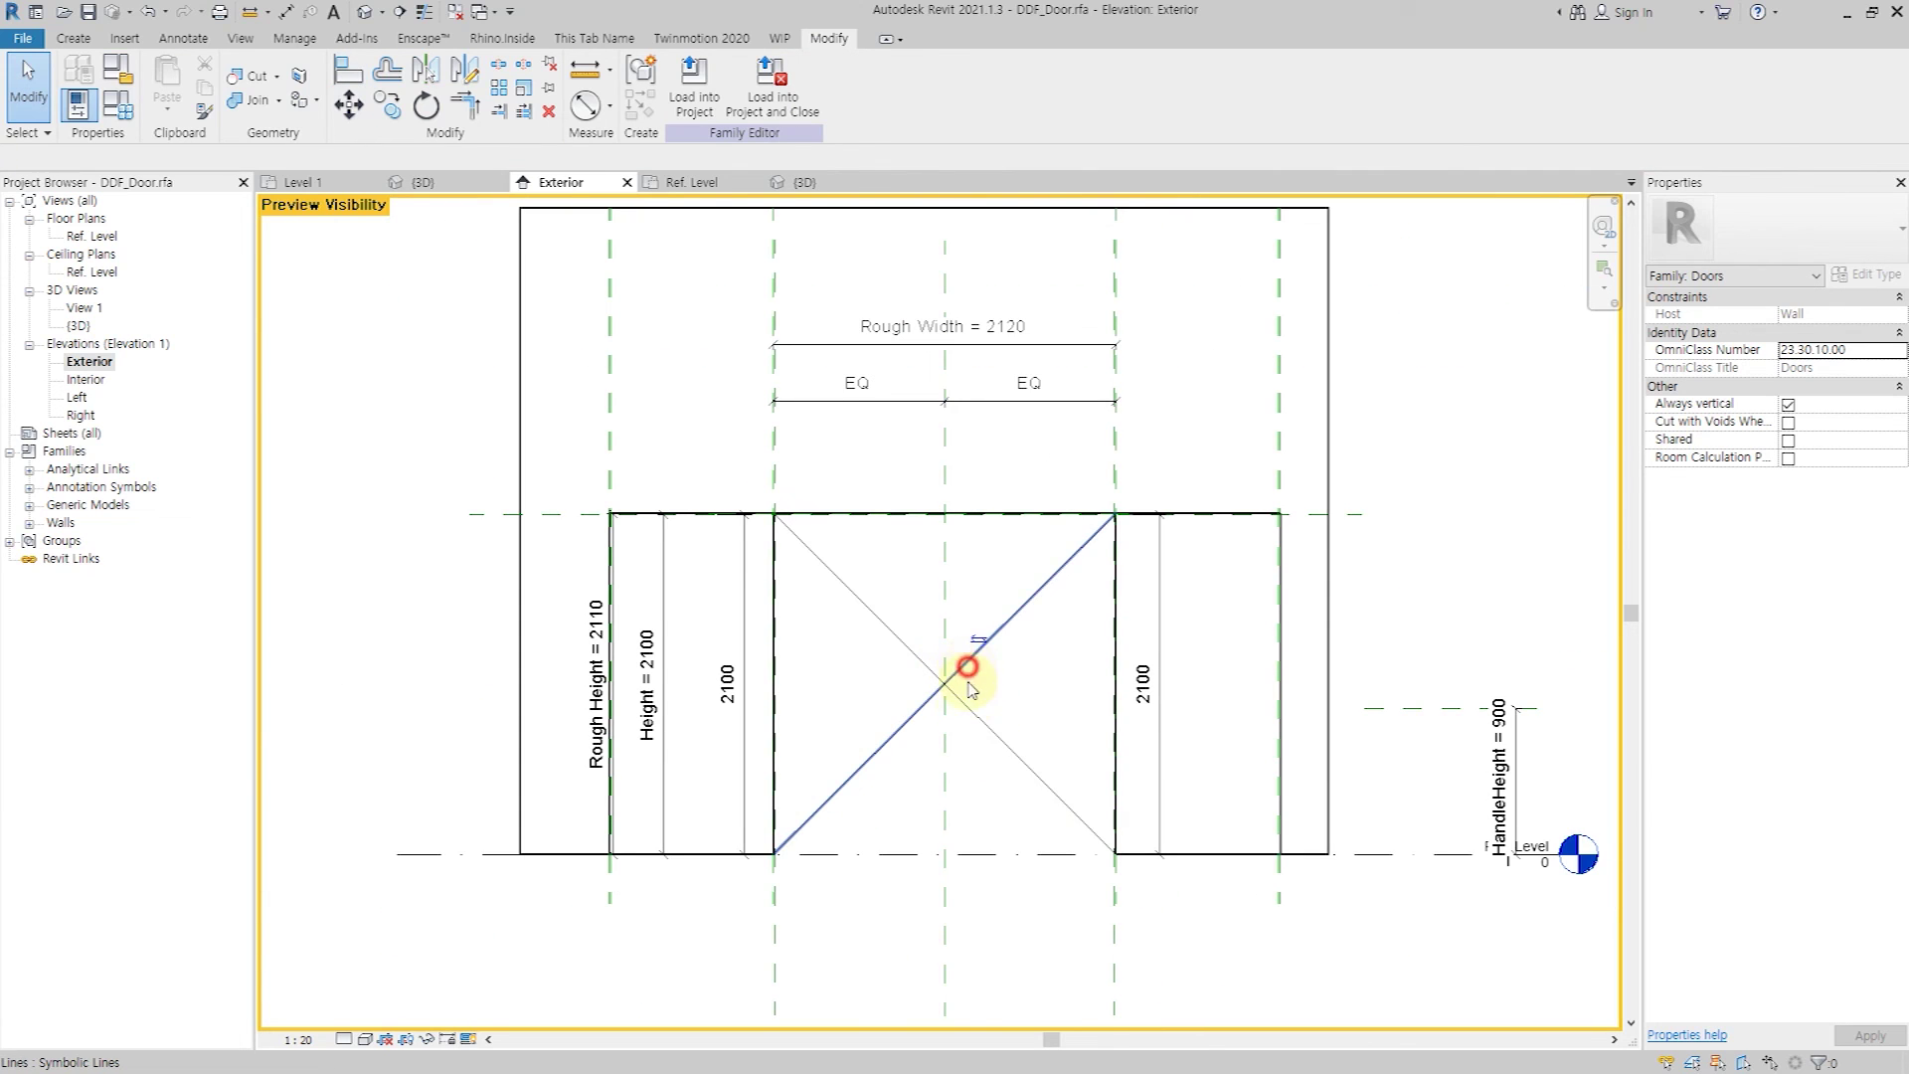
pyautogui.click(961, 701)
pyautogui.click(1834, 386)
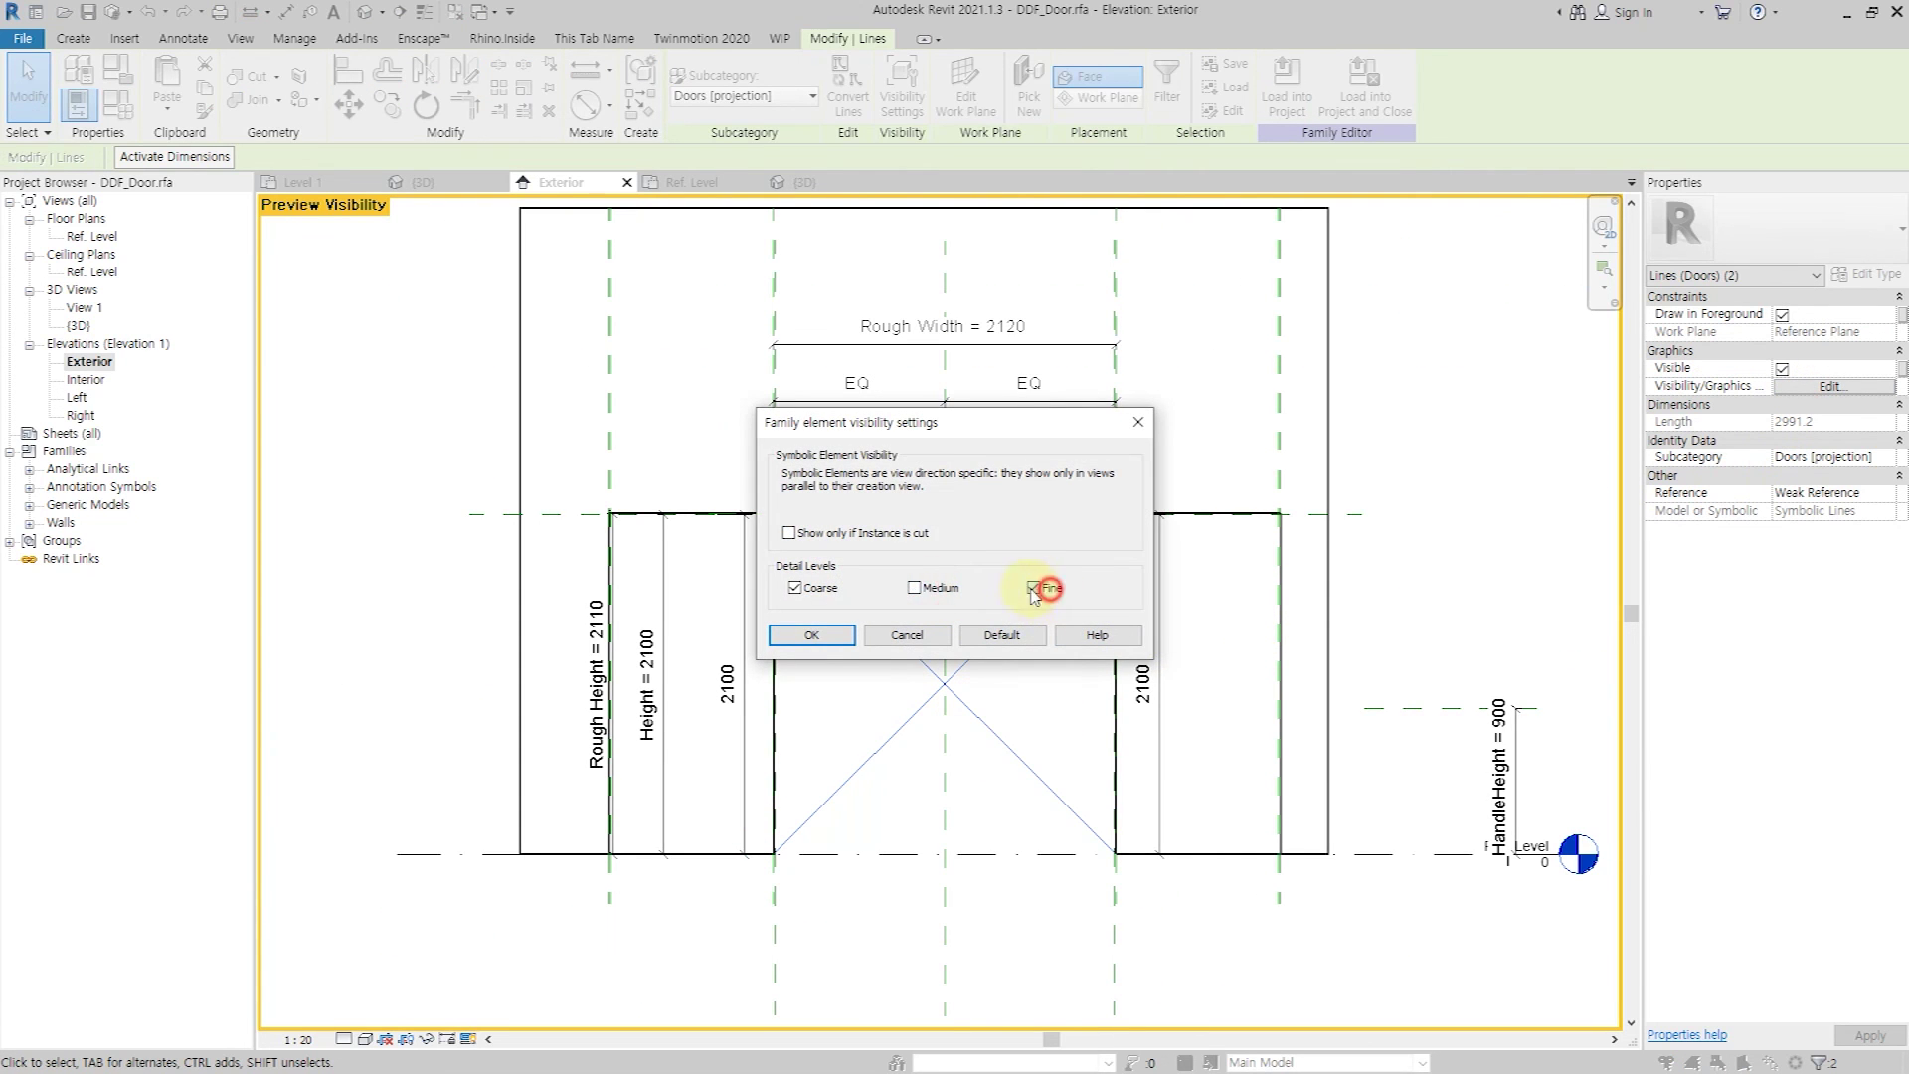
pyautogui.press('Escape')
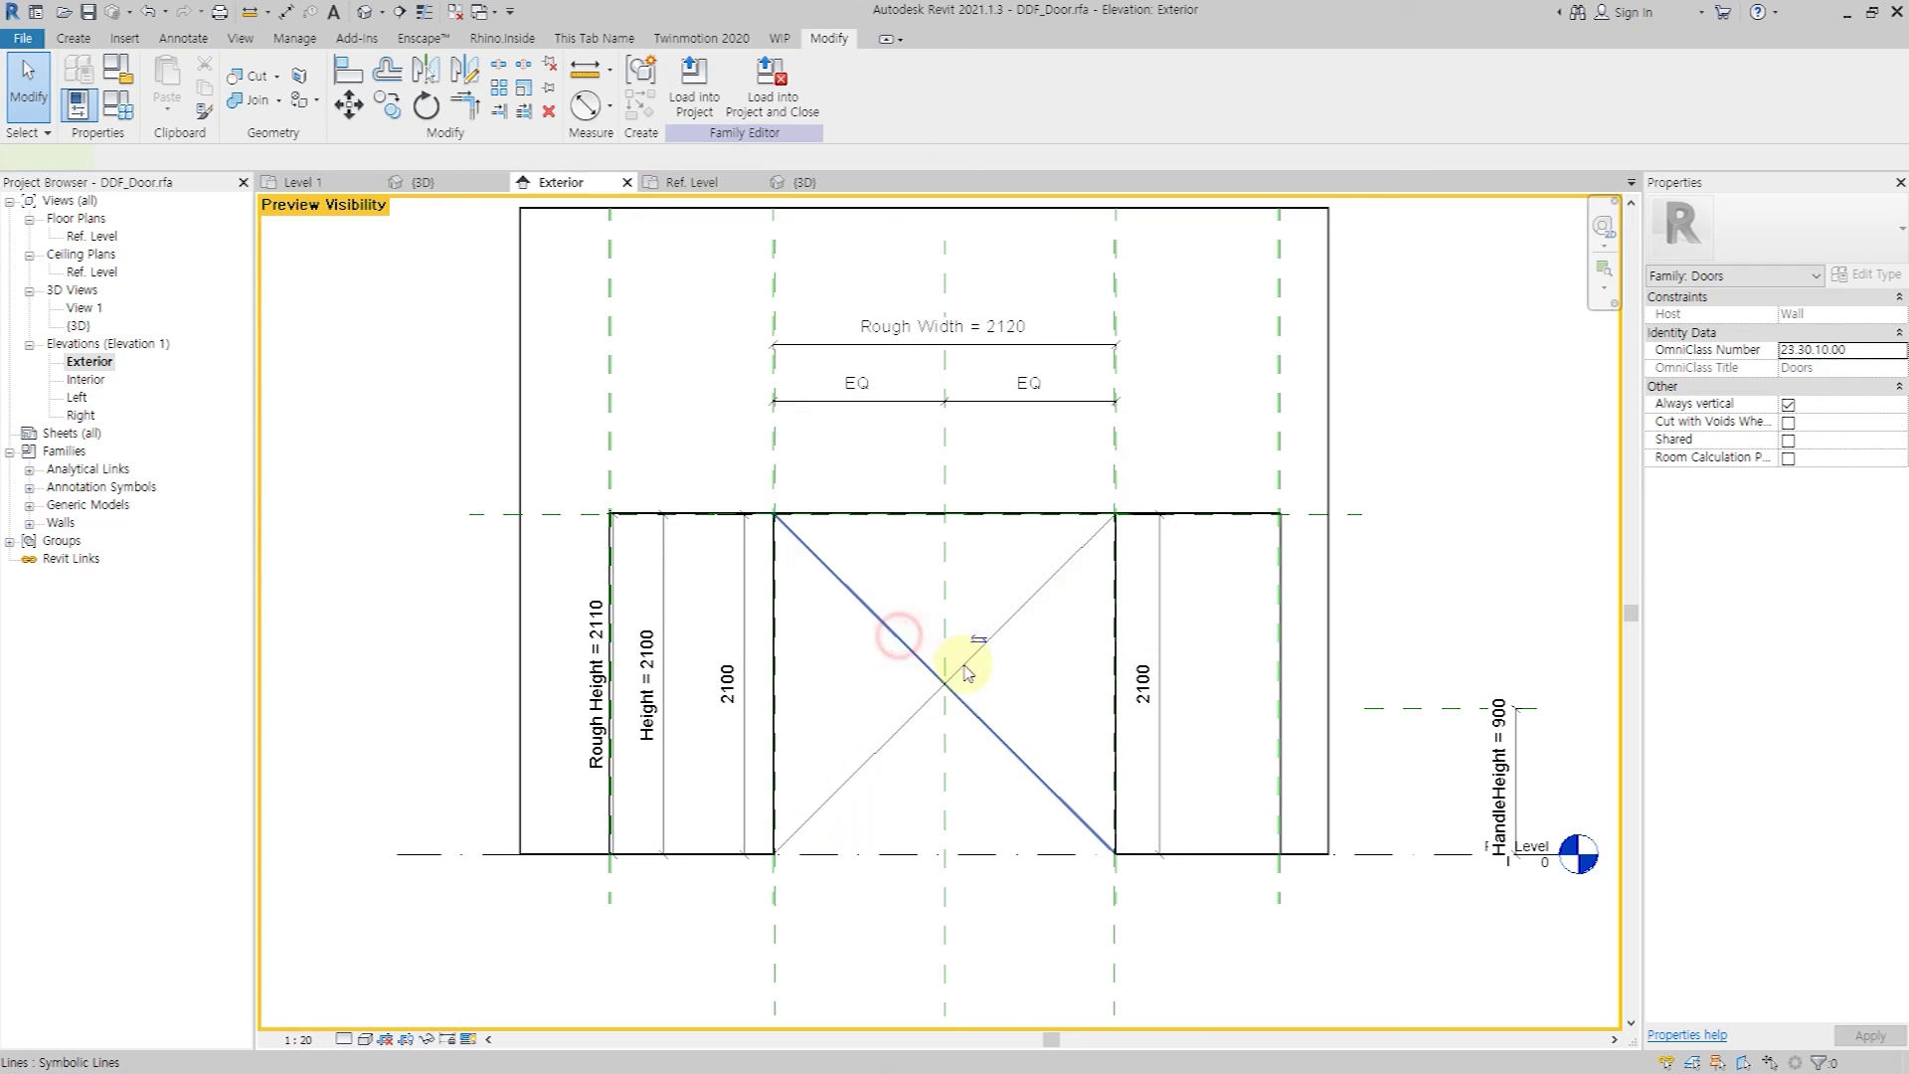
pyautogui.click(1887, 459)
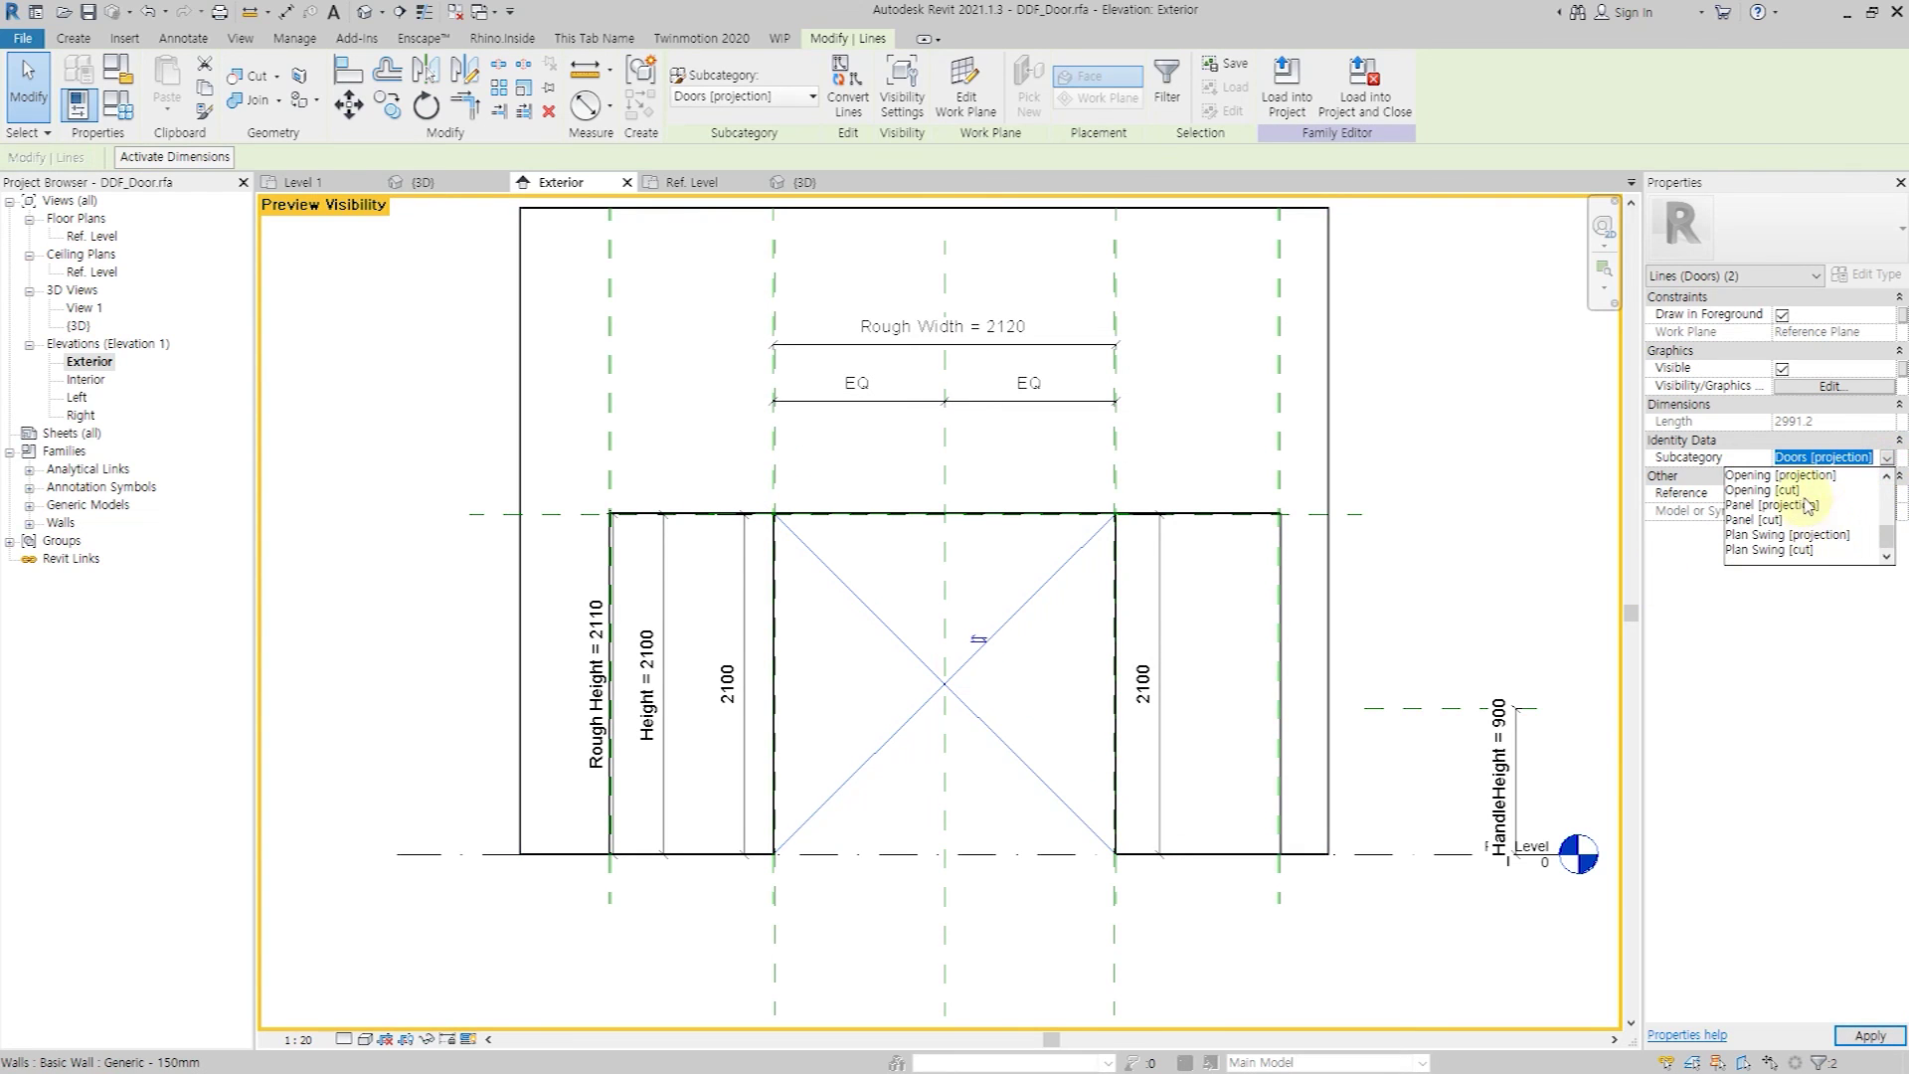
pyautogui.click(1790, 476)
pyautogui.click(1283, 102)
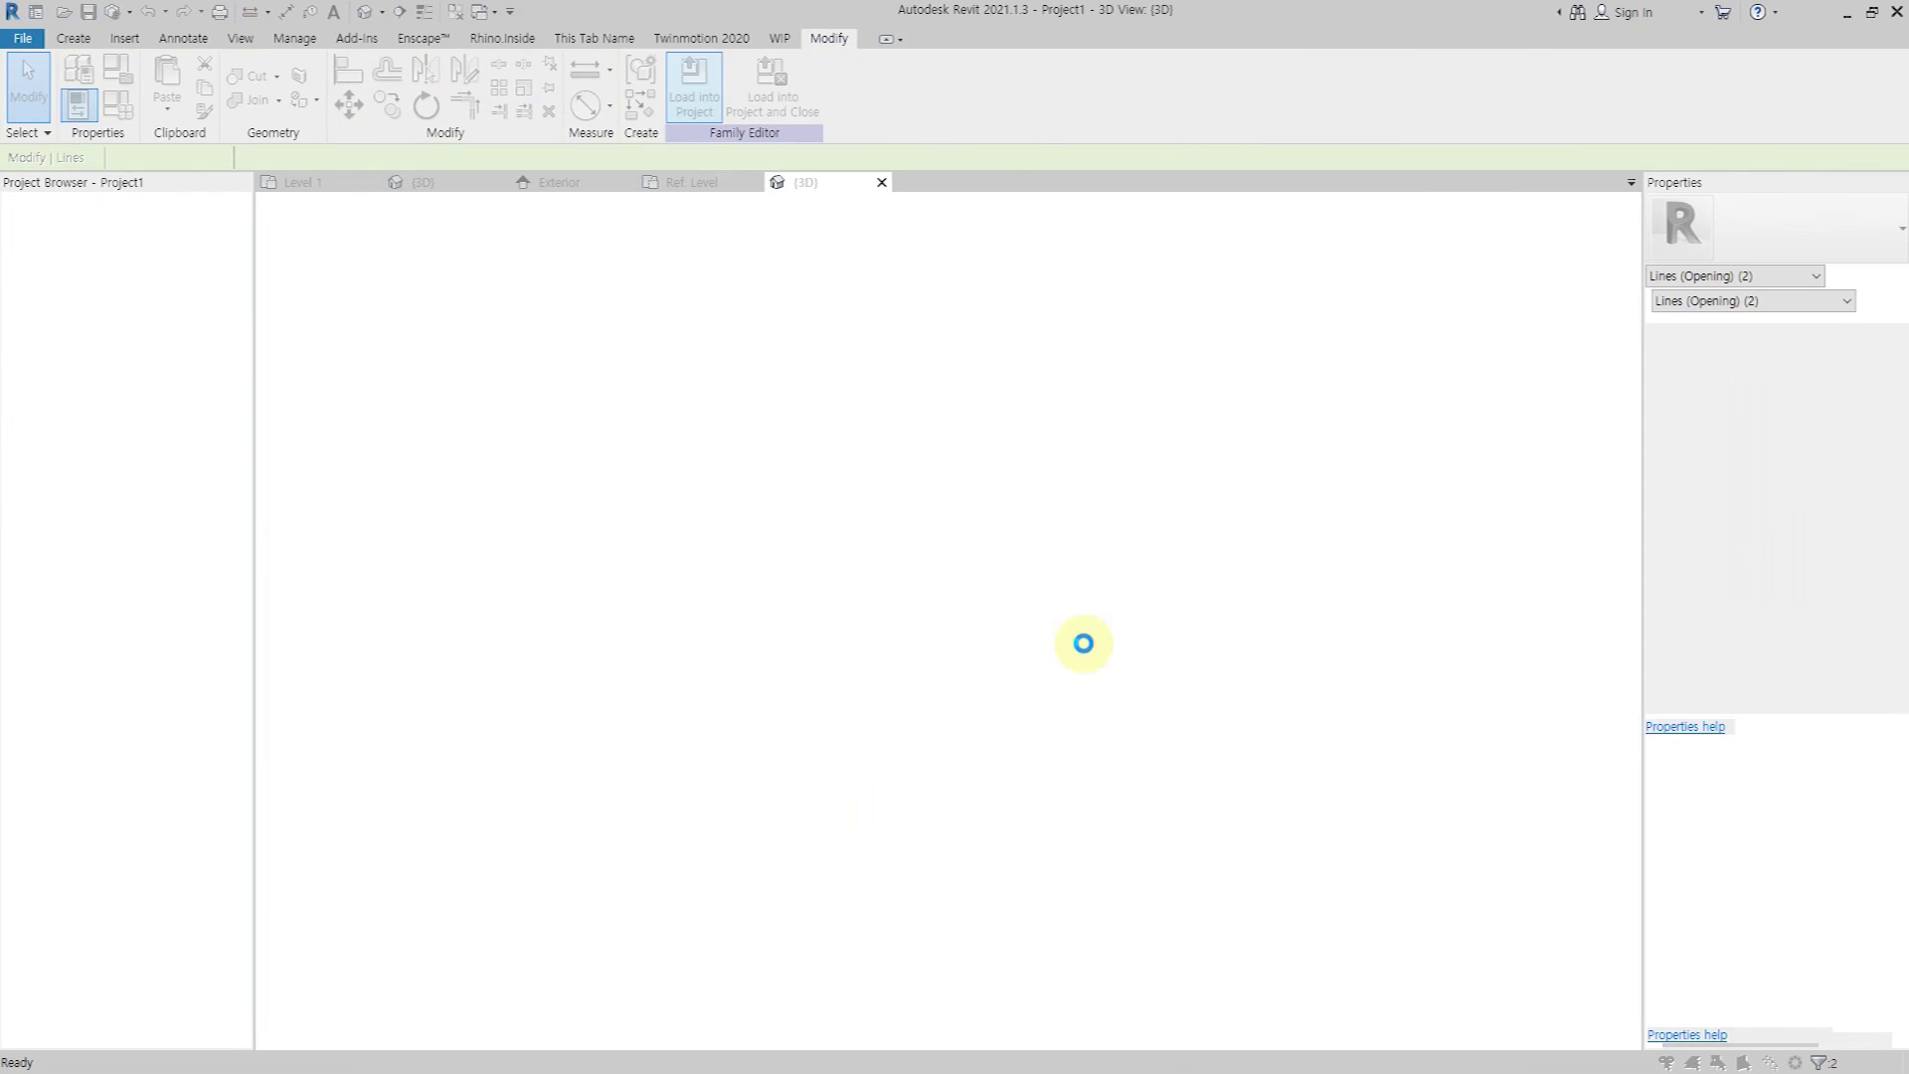
# Overwrite the existing door family and show Project1's Level 1 plan at Coarse detail.
pyautogui.click(950, 489)
pyautogui.click(1082, 631)
pyautogui.doubleClick(85, 237)
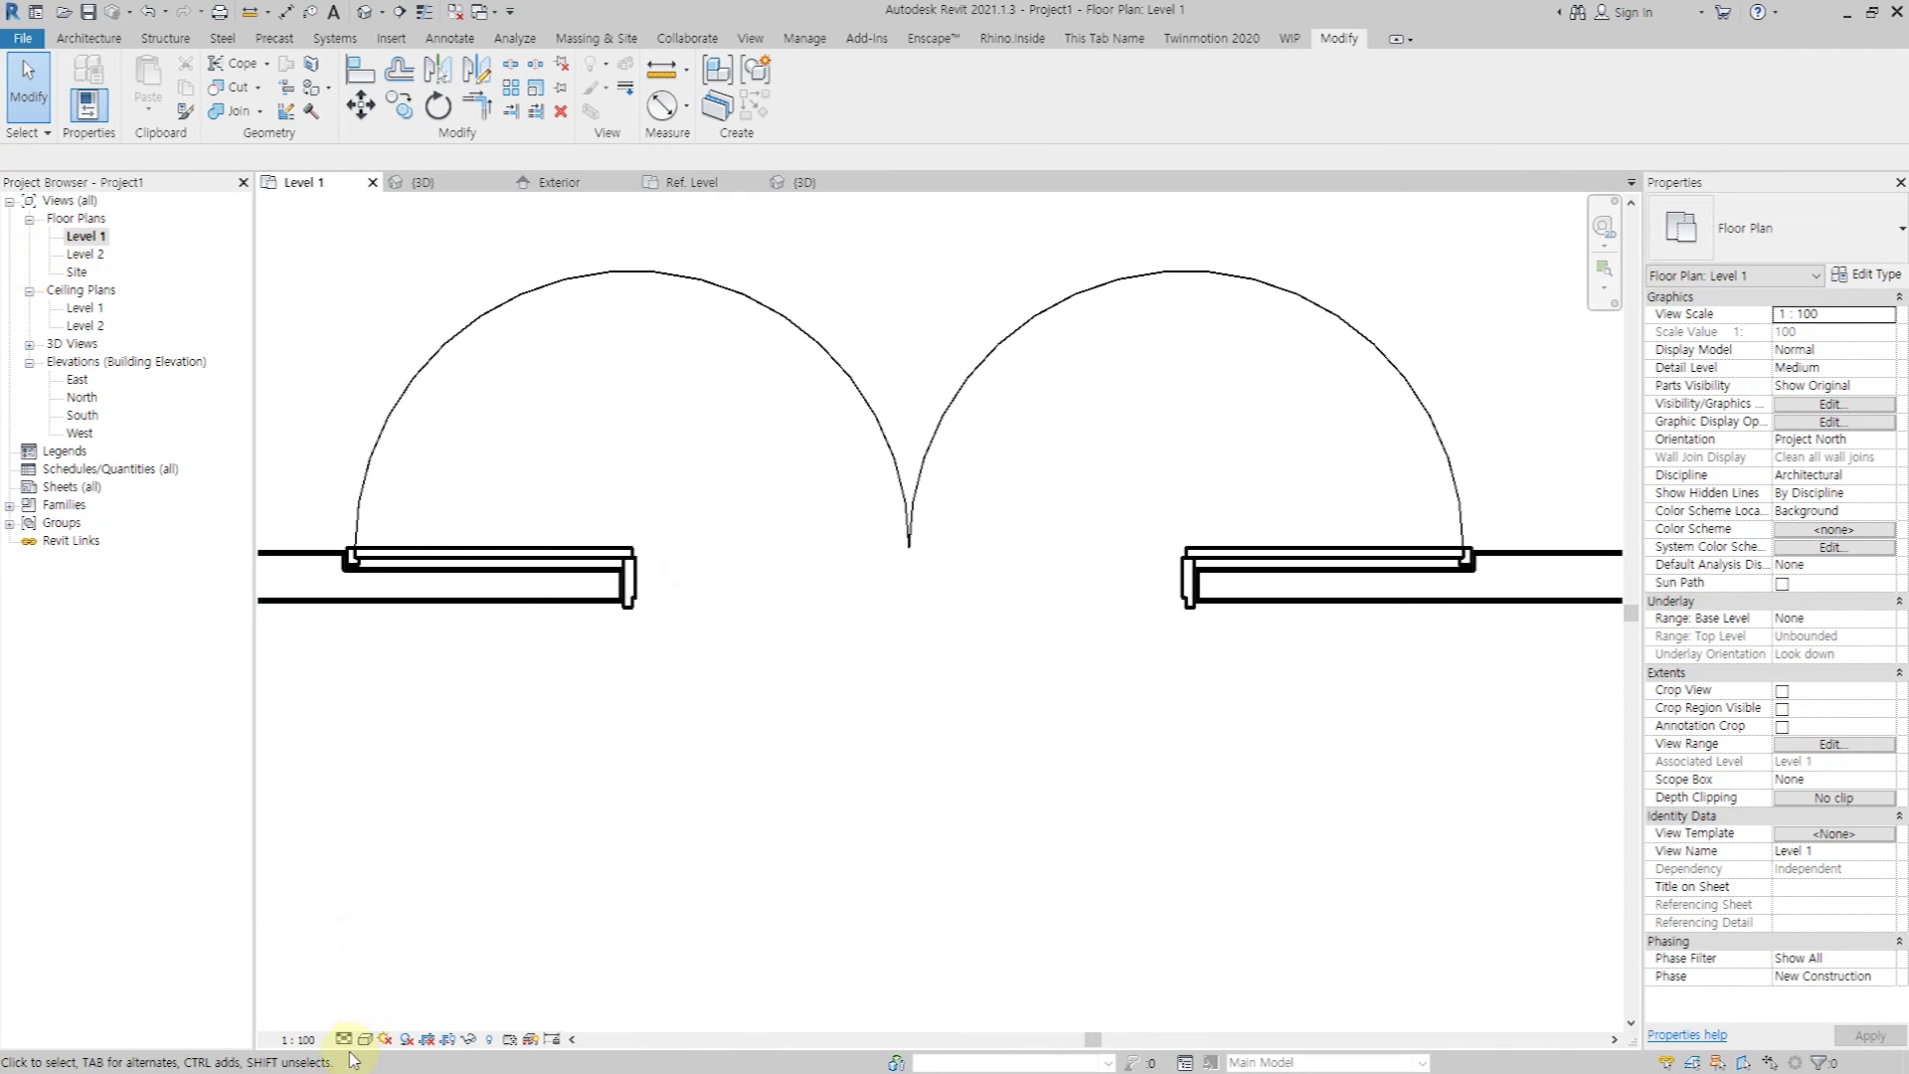
pyautogui.click(384, 978)
# Show the North elevation at Fine detail and zoom in on the double door.
pyautogui.doubleClick(98, 399)
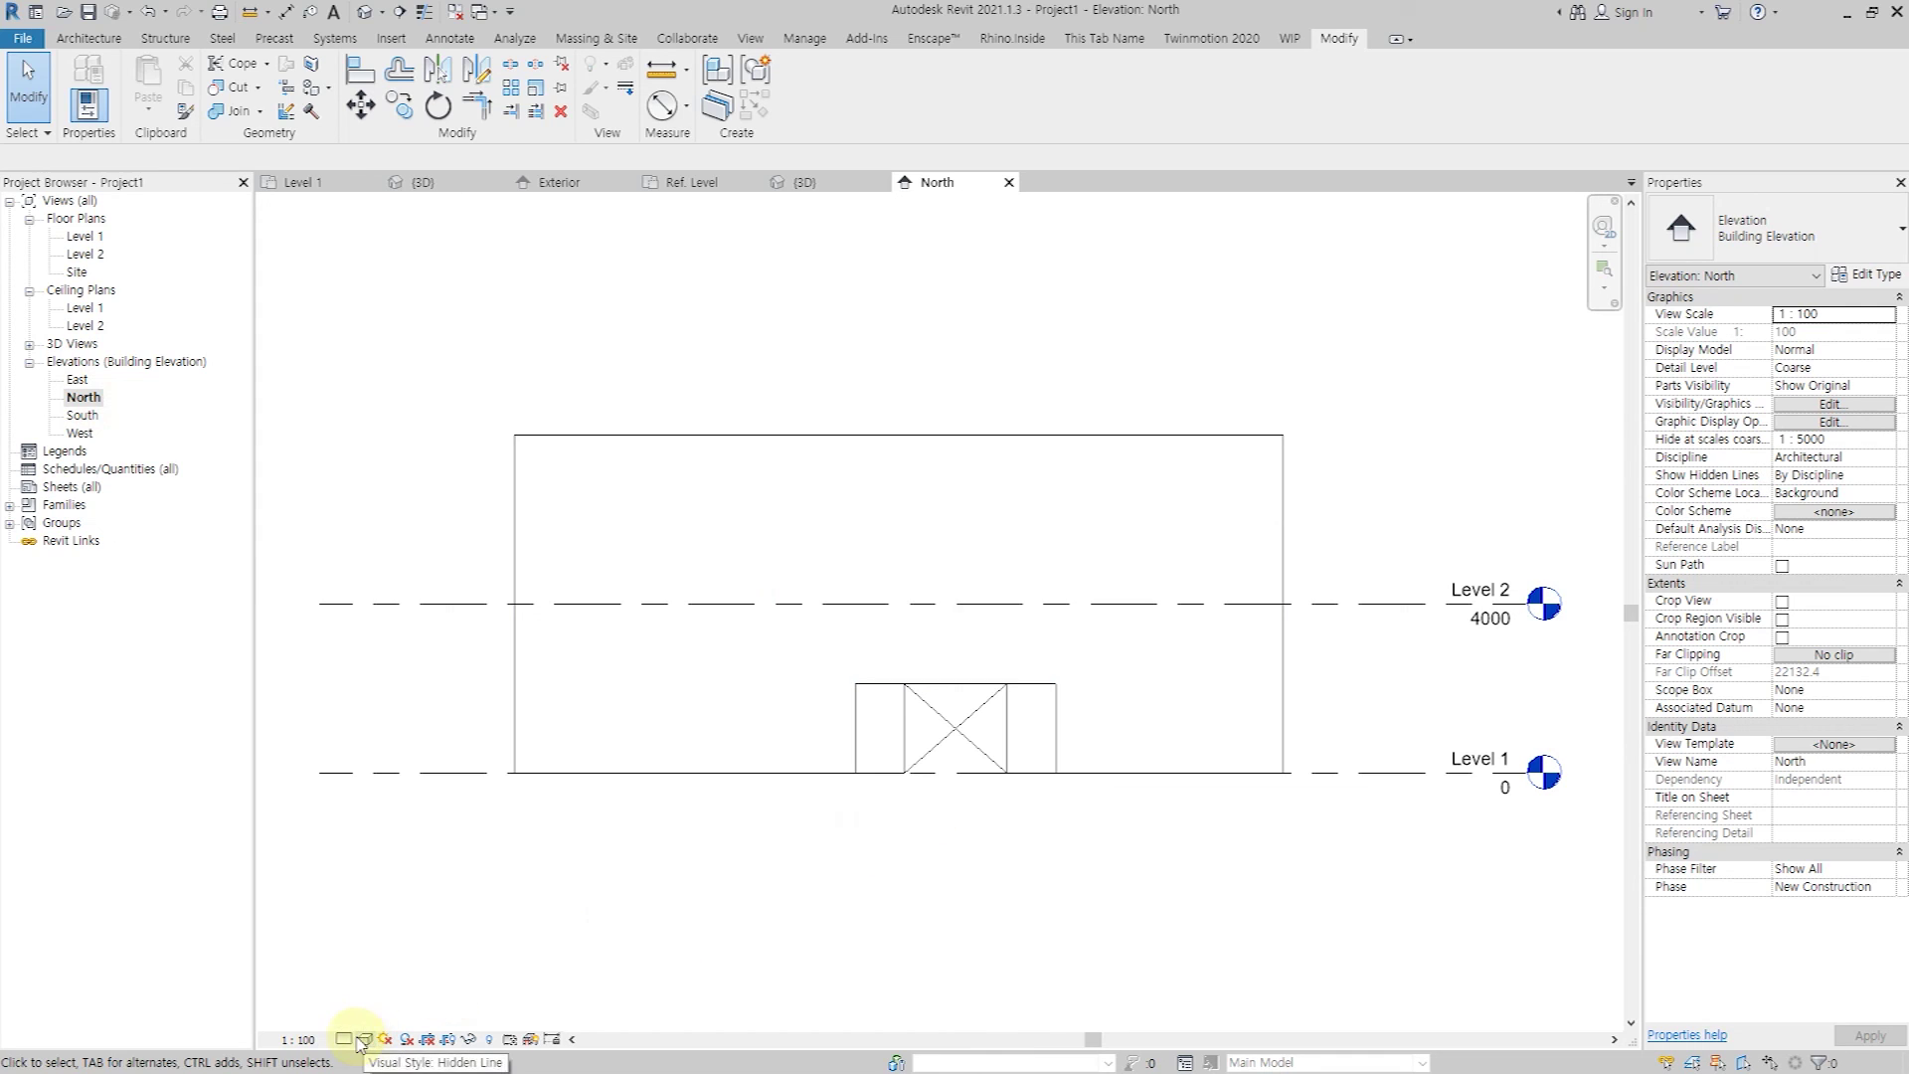
pyautogui.click(382, 998)
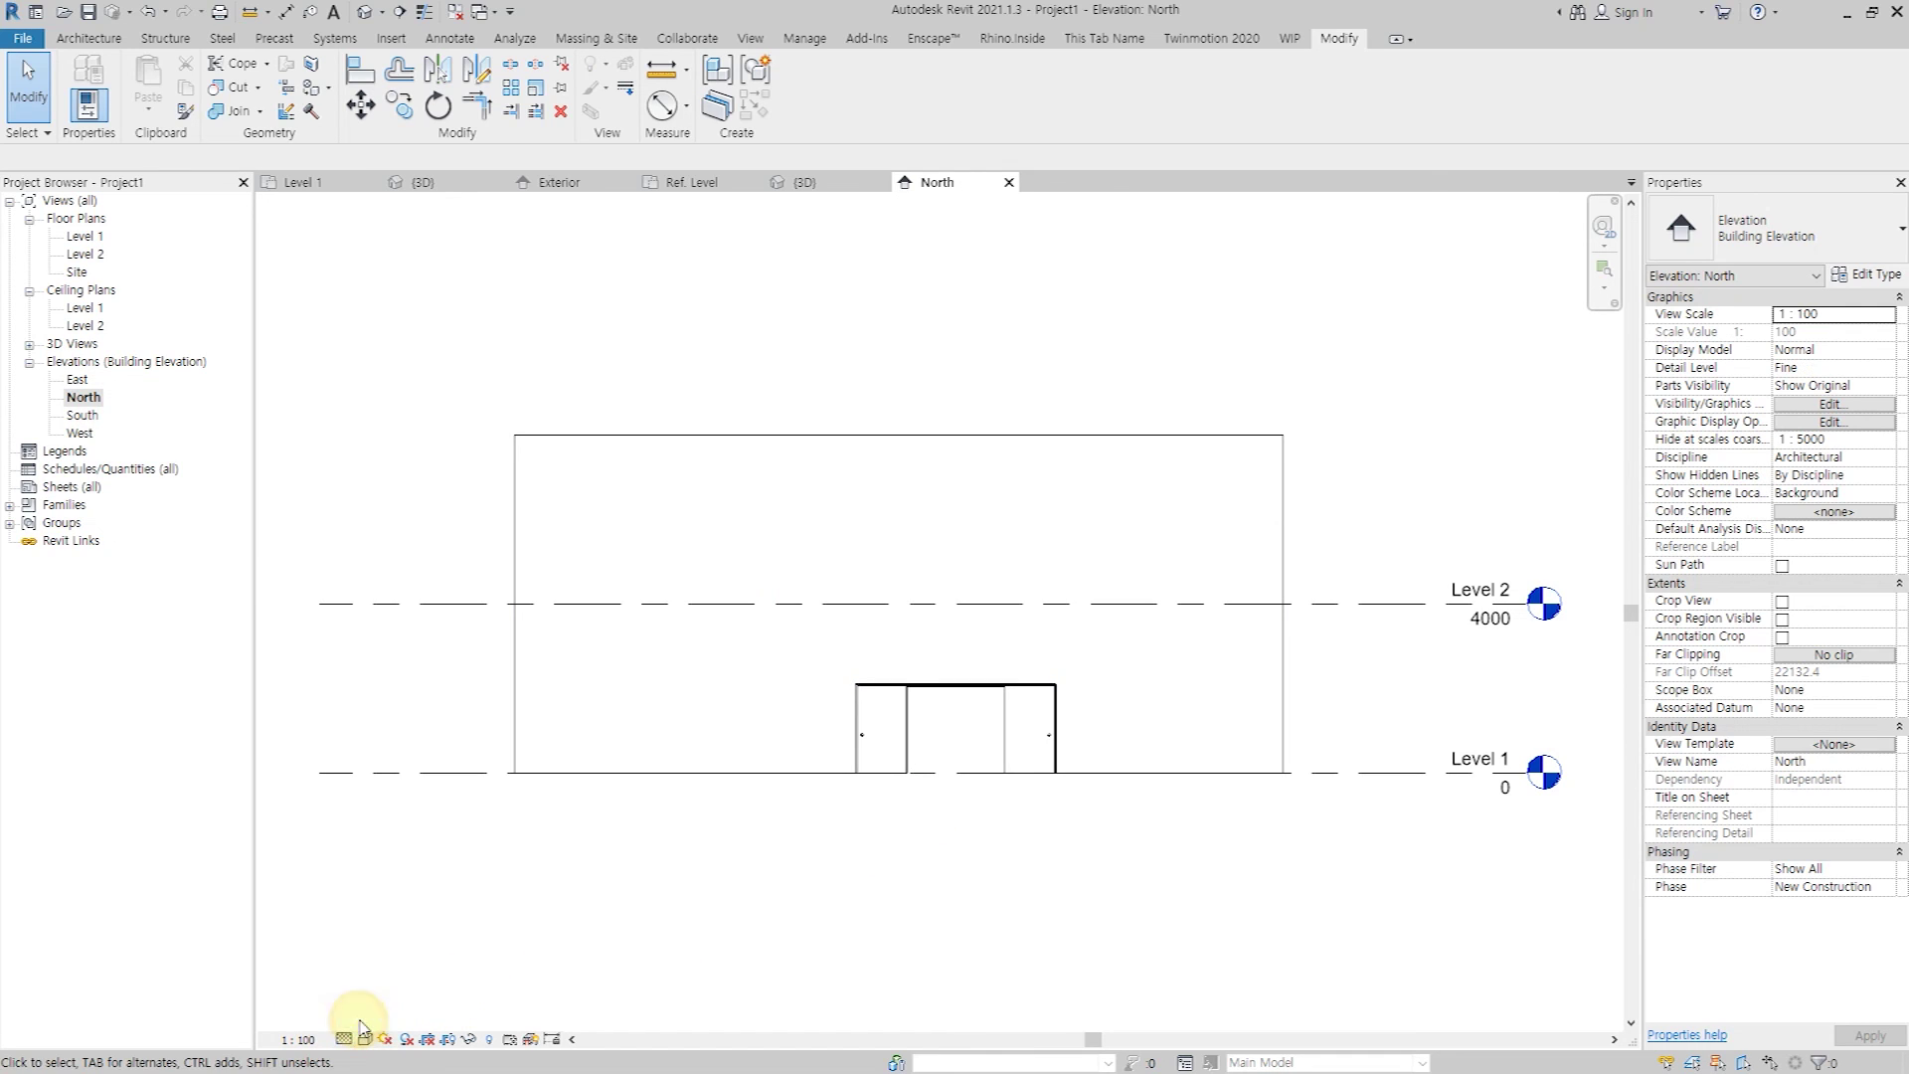
pyautogui.scroll(1, 1006, 793)
pyautogui.scroll(3, 955, 780)
pyautogui.scroll(1, 925, 793)
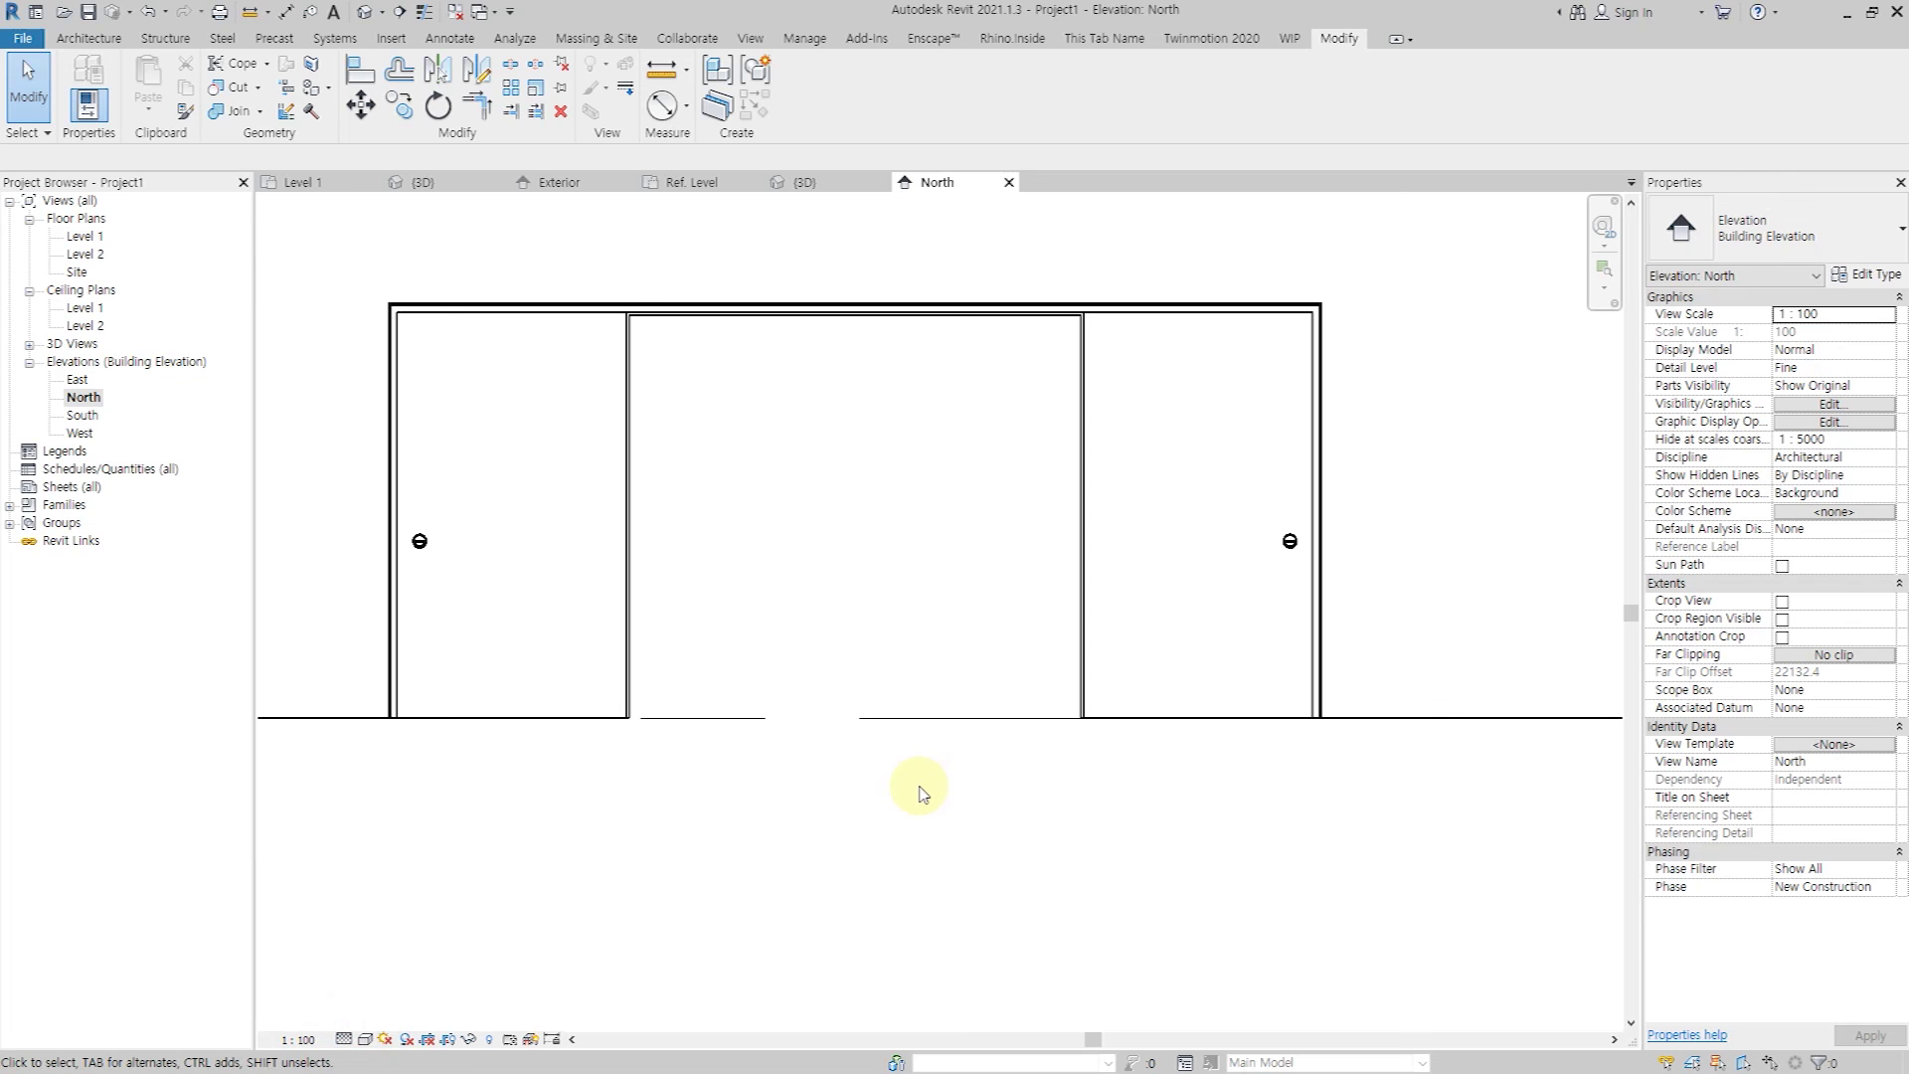